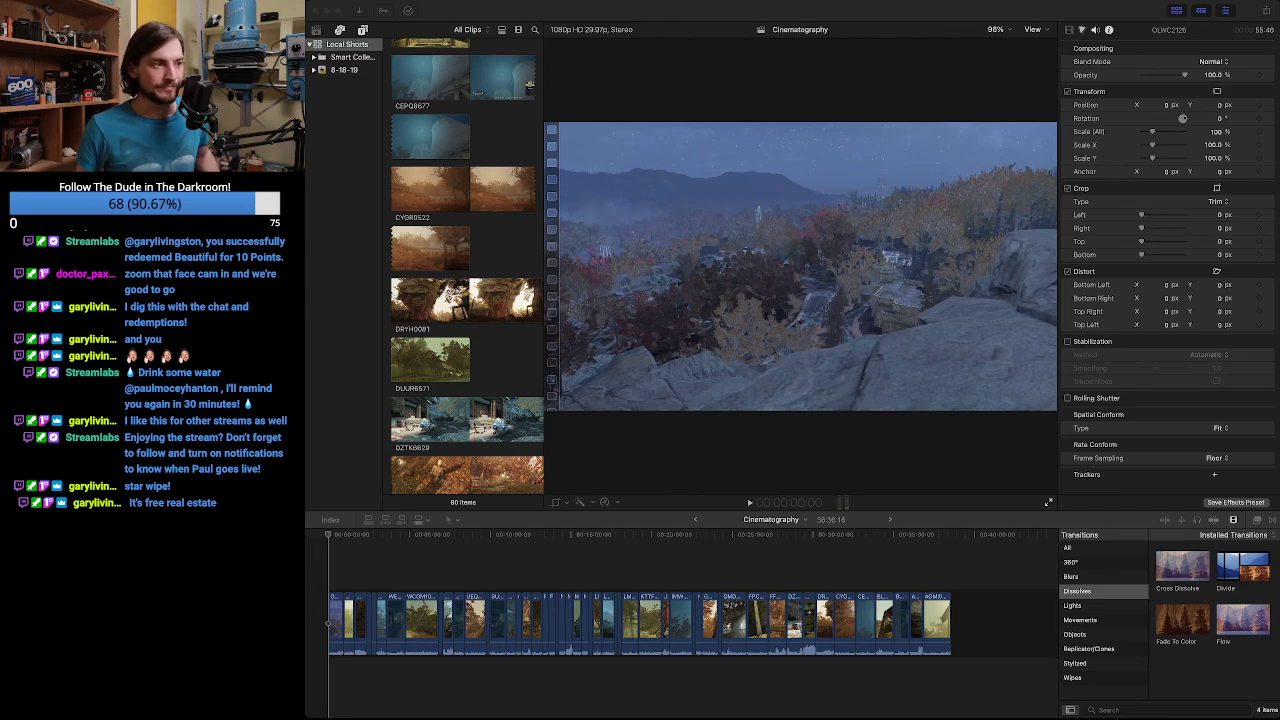
key(super+Tab)
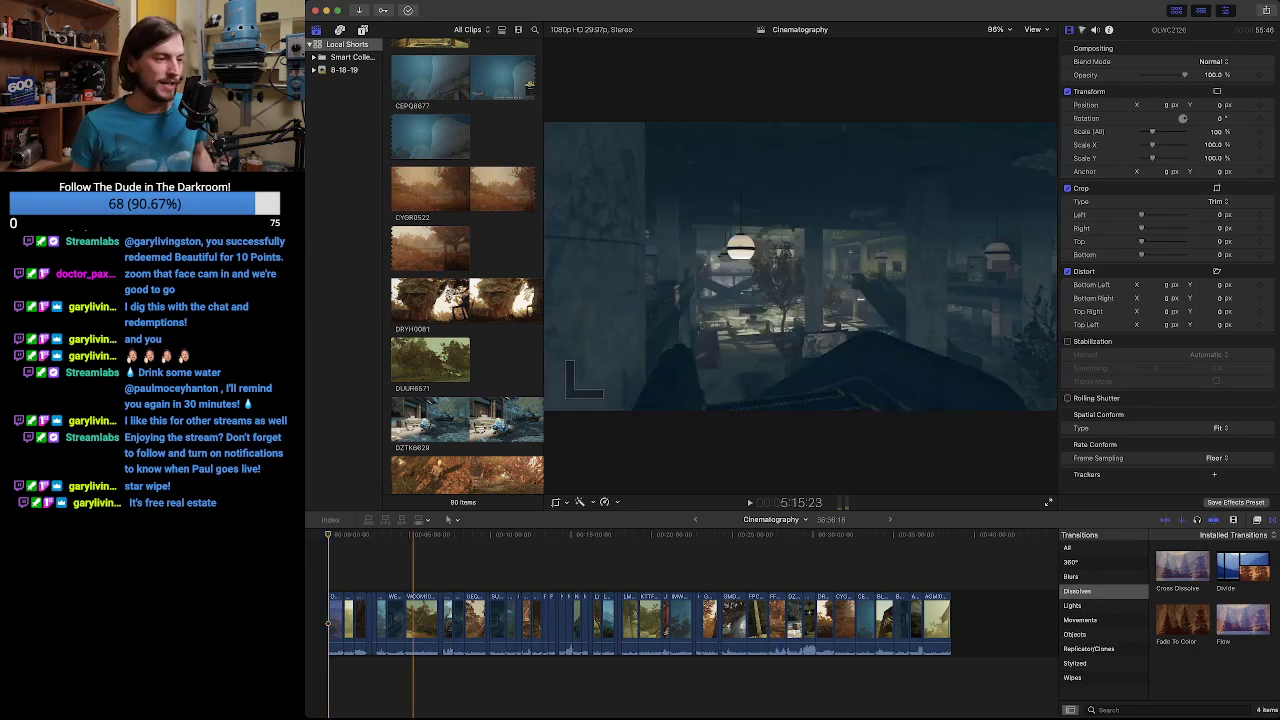
key(space)
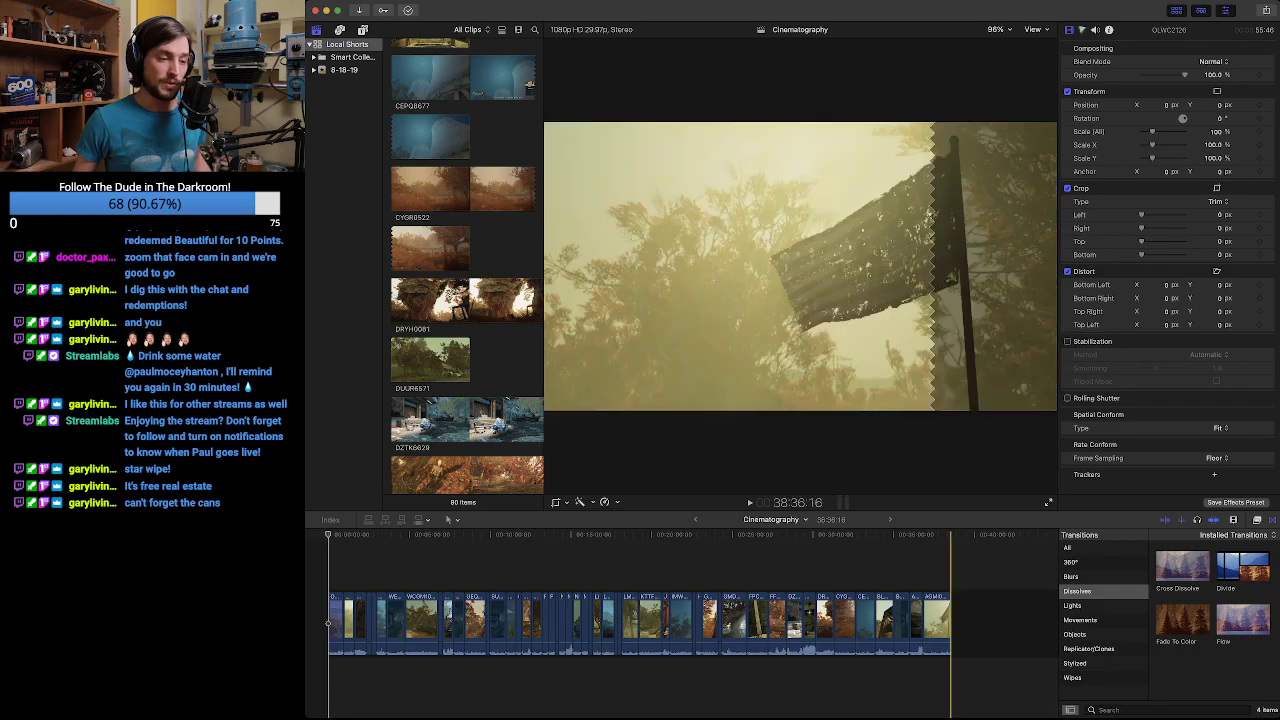
click(938, 622)
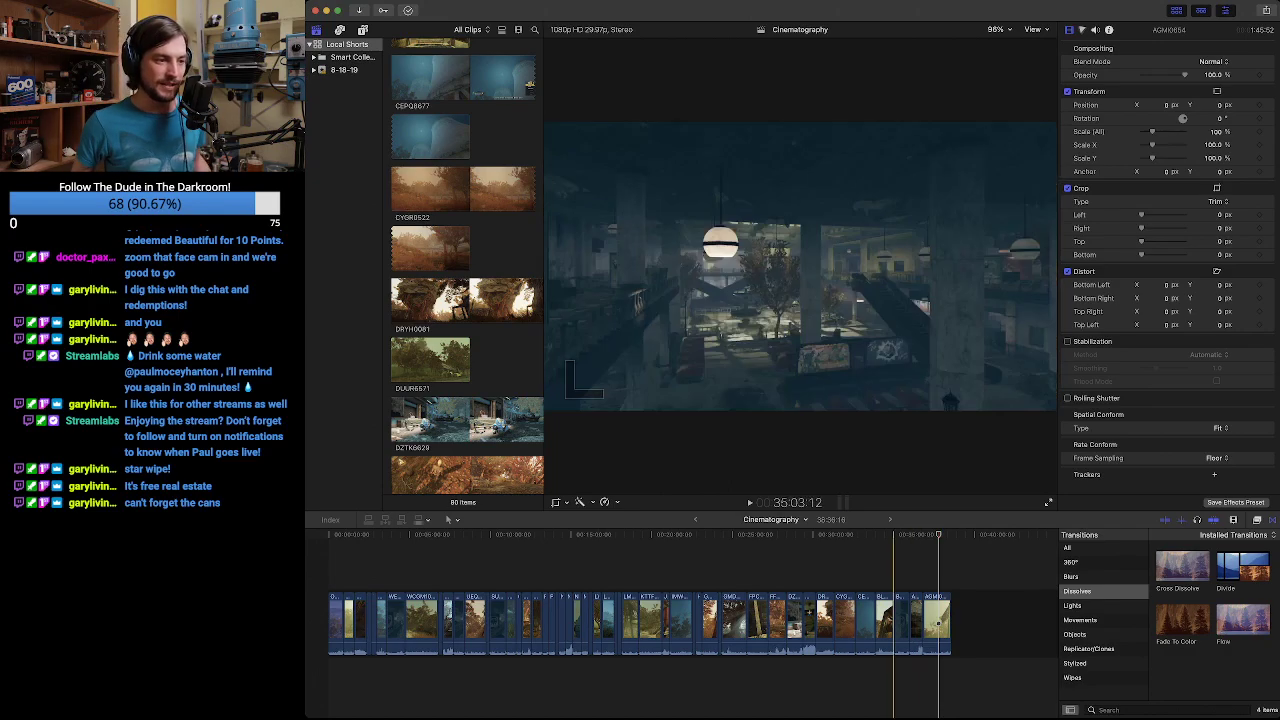
click(884, 560)
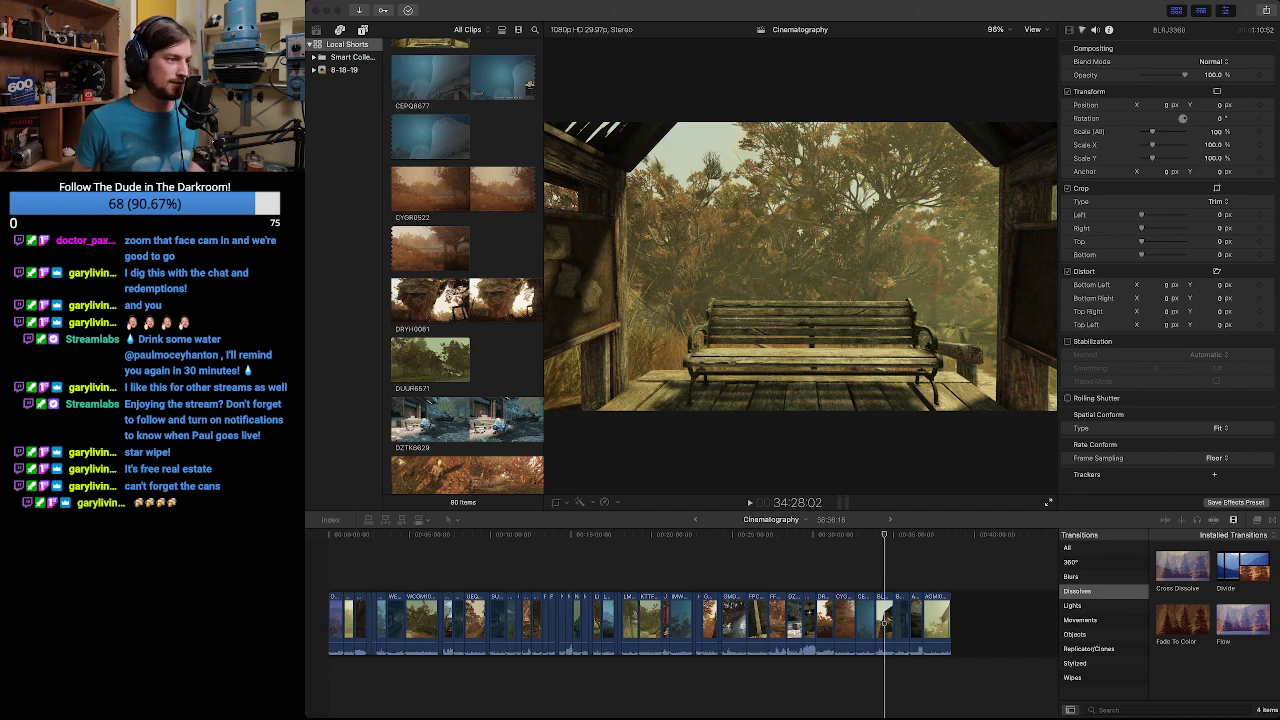
key(super+Tab)
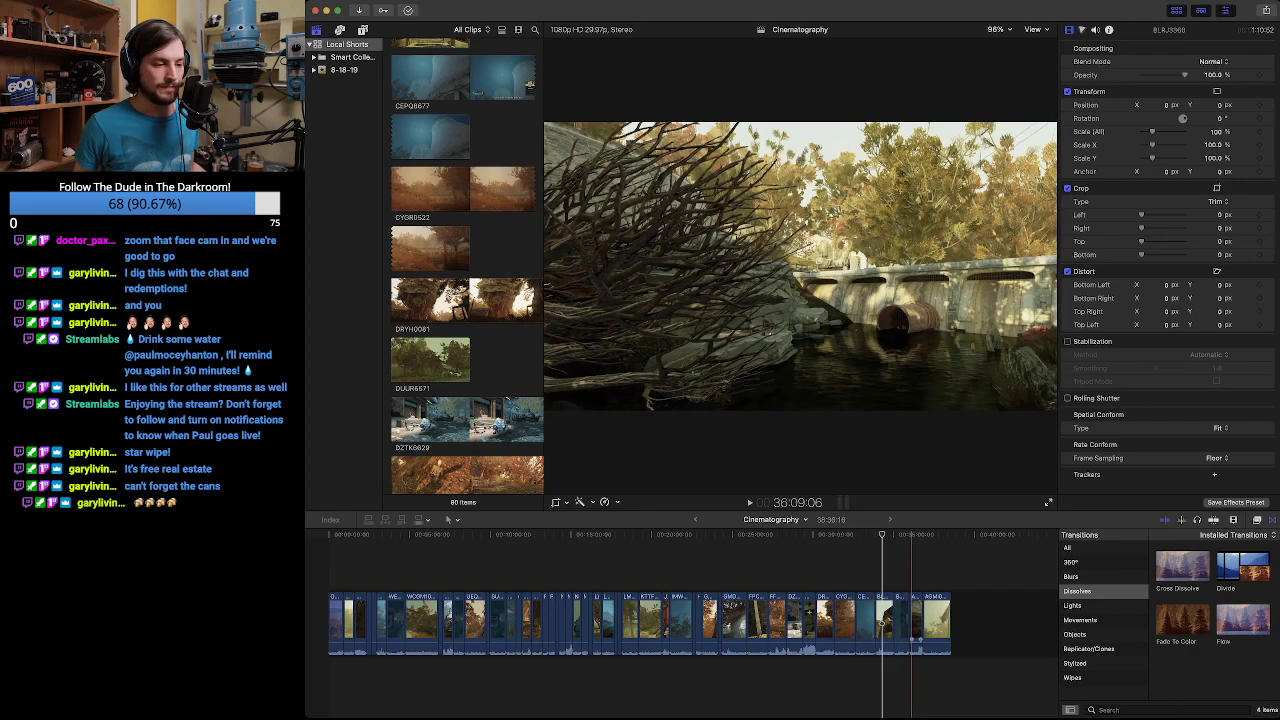
Move clip CYGR0522 later in the timeline, directly before the dam shot, and move the wooden bench clip to the very end.
drag(843, 620, 898, 615)
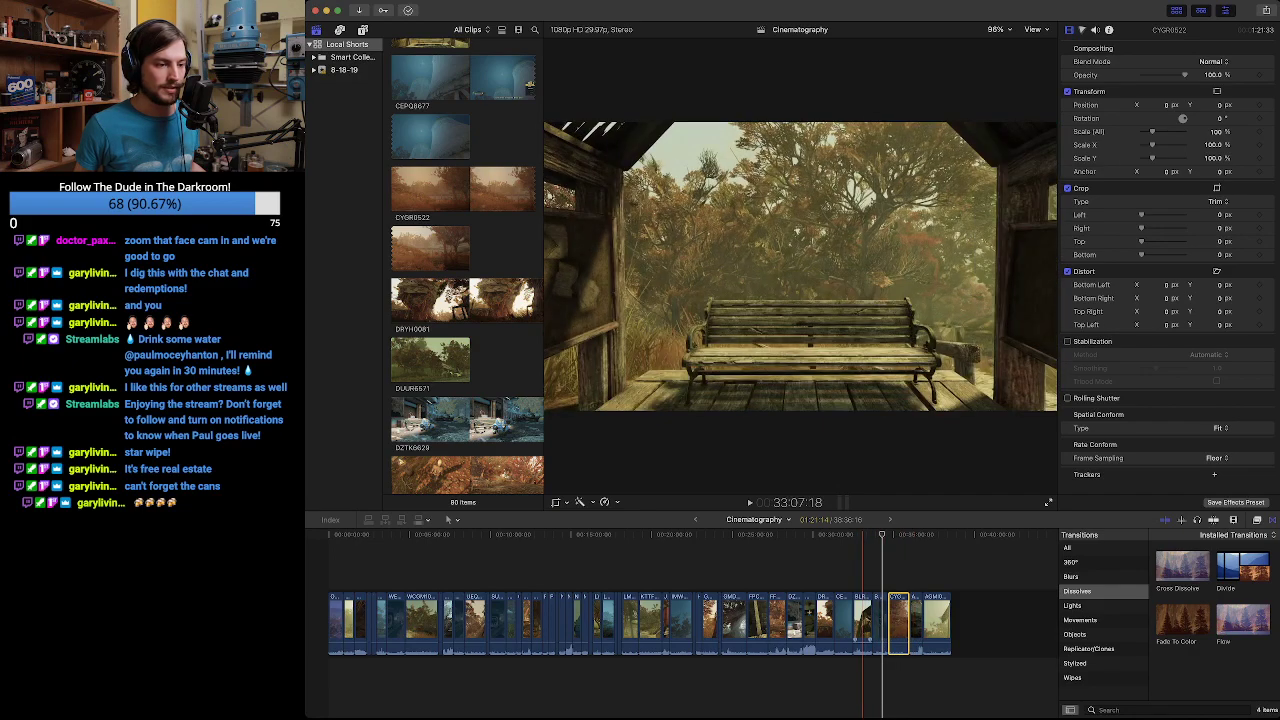
drag(864, 620, 981, 620)
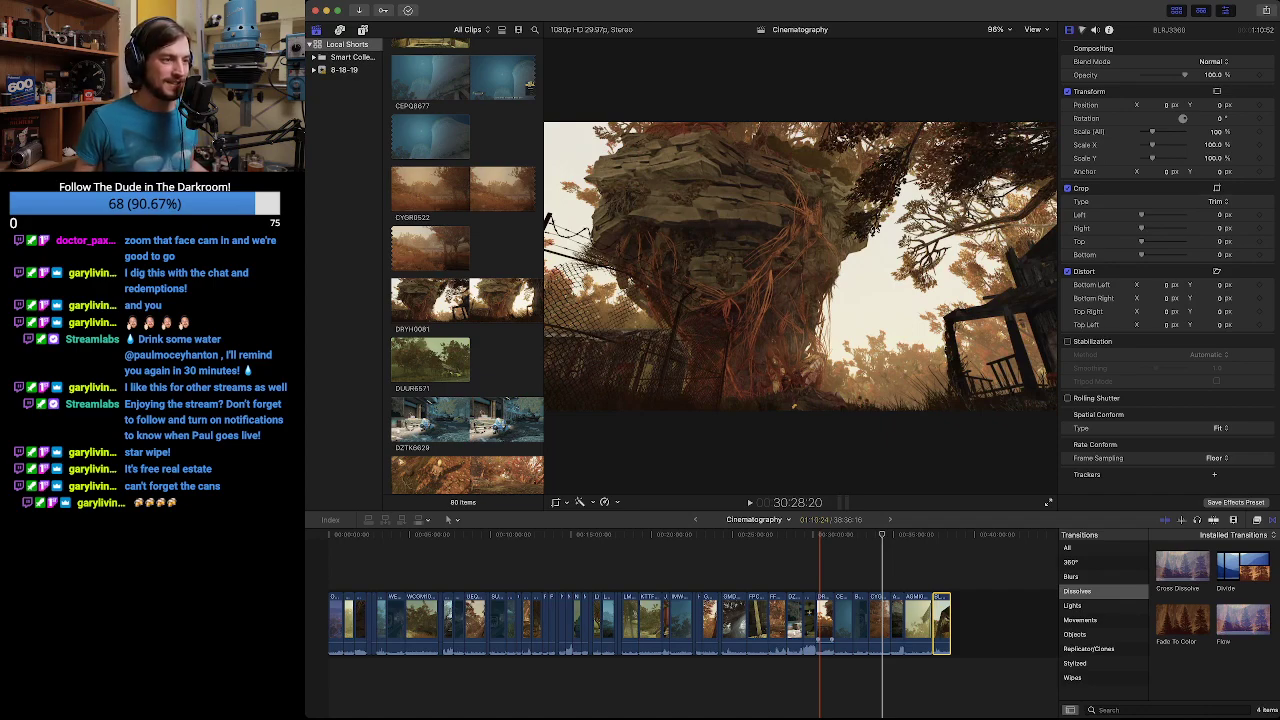
Examine the orange rock-tower clip in the timeline and compare its camera moves to judge where it belongs in the sequence.
key(l)
key(l)
key(l)
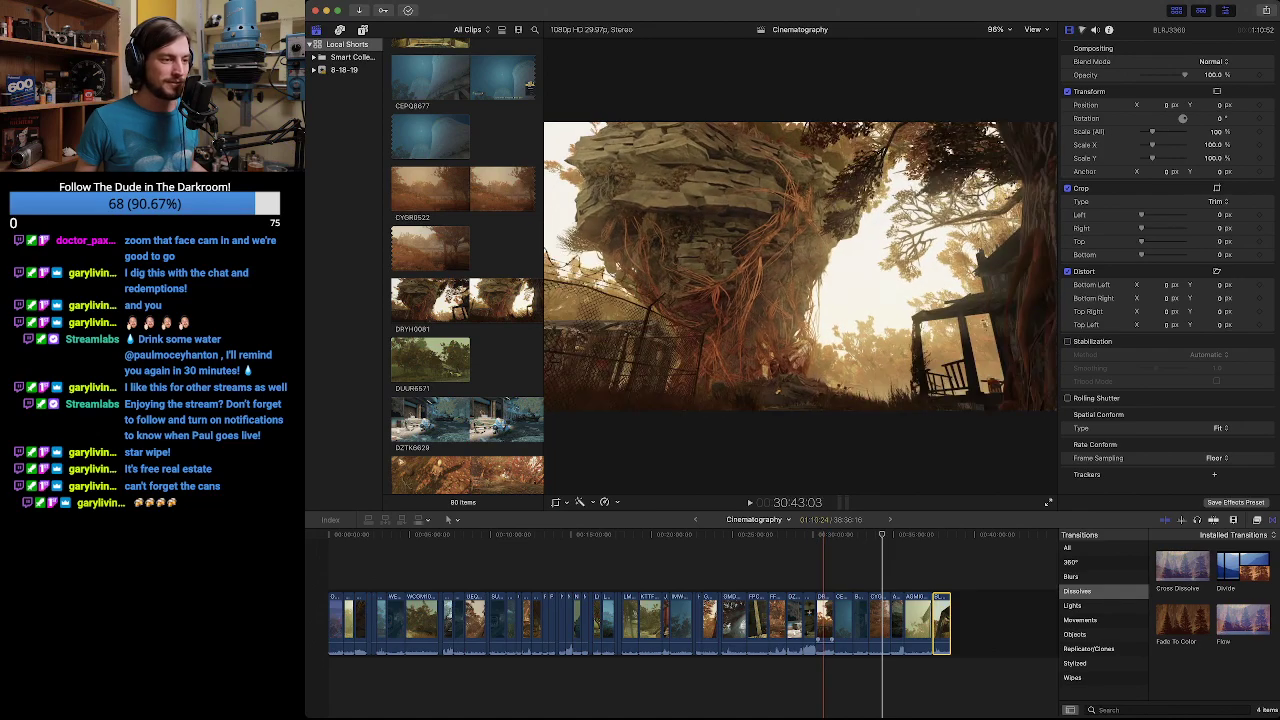
key(j)
key(j)
key(j)
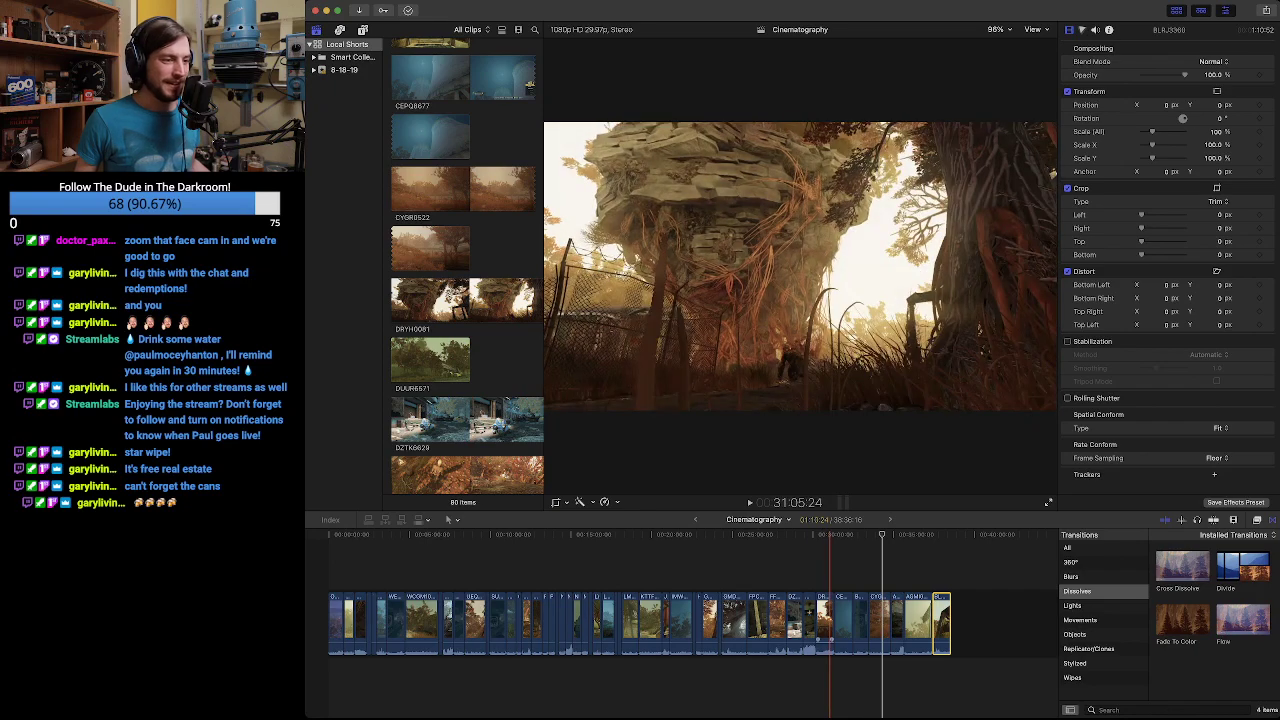
key(j)
key(j)
key(j)
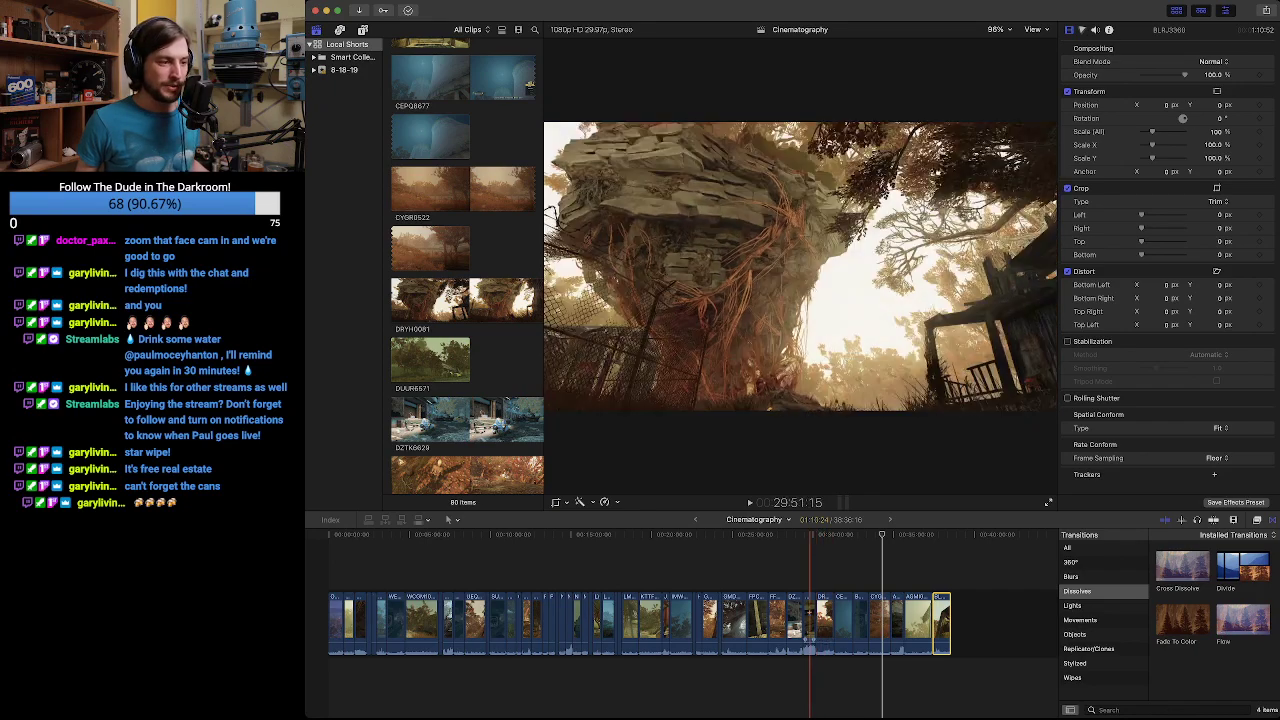
key(Down)
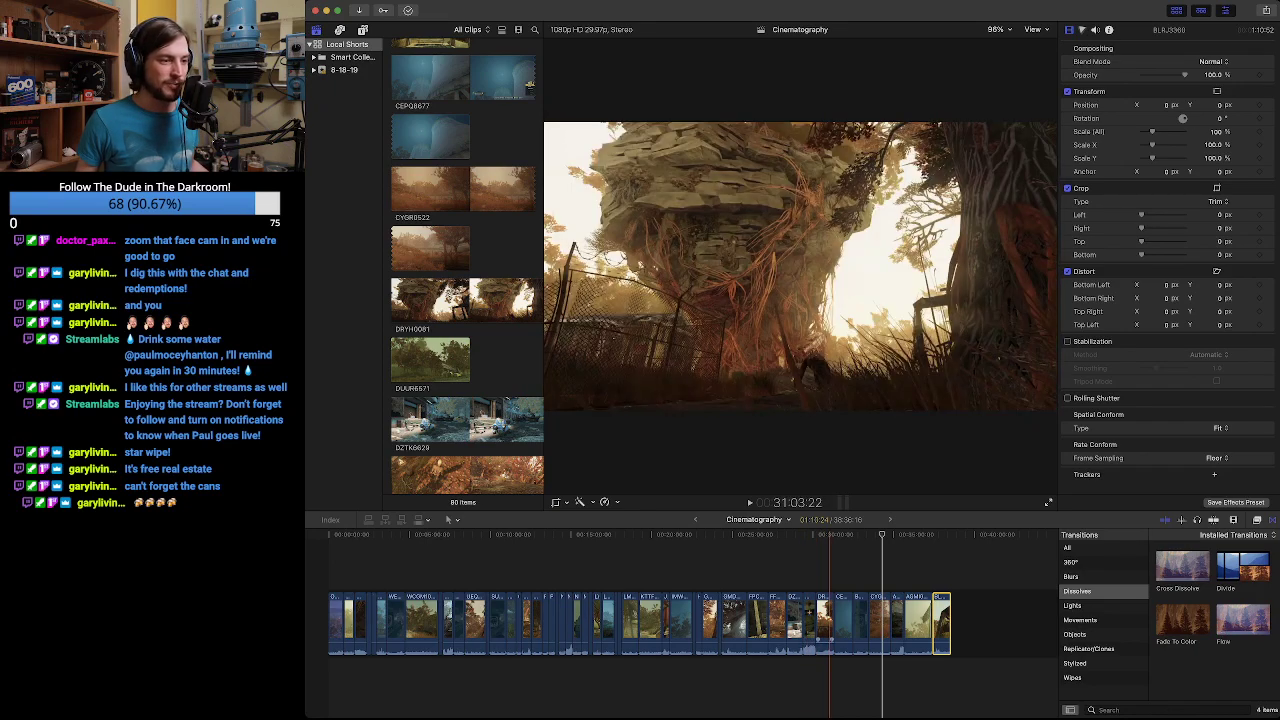
key(j)
key(j)
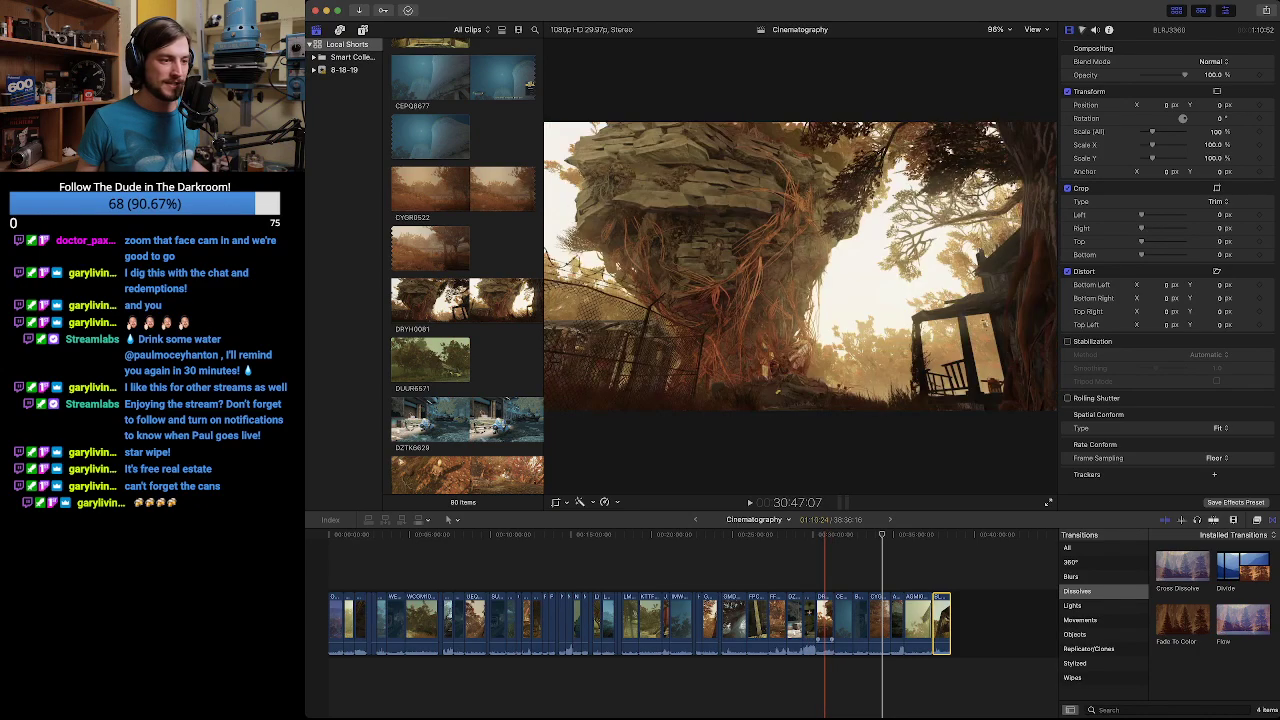
key(Down)
key(j)
key(j)
key(j)
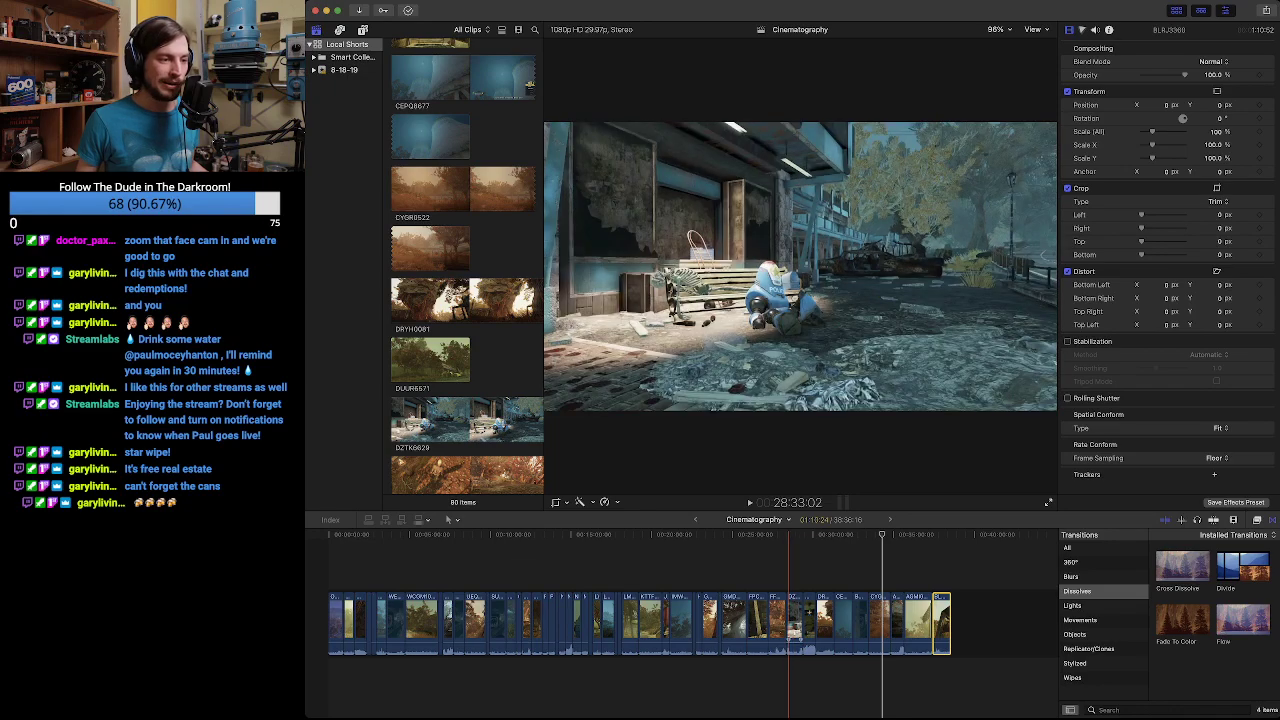
Examine the skeleton-on-bench clip and the neighbouring orange forest camp clip with the crouching figure in the timeline.
key(l)
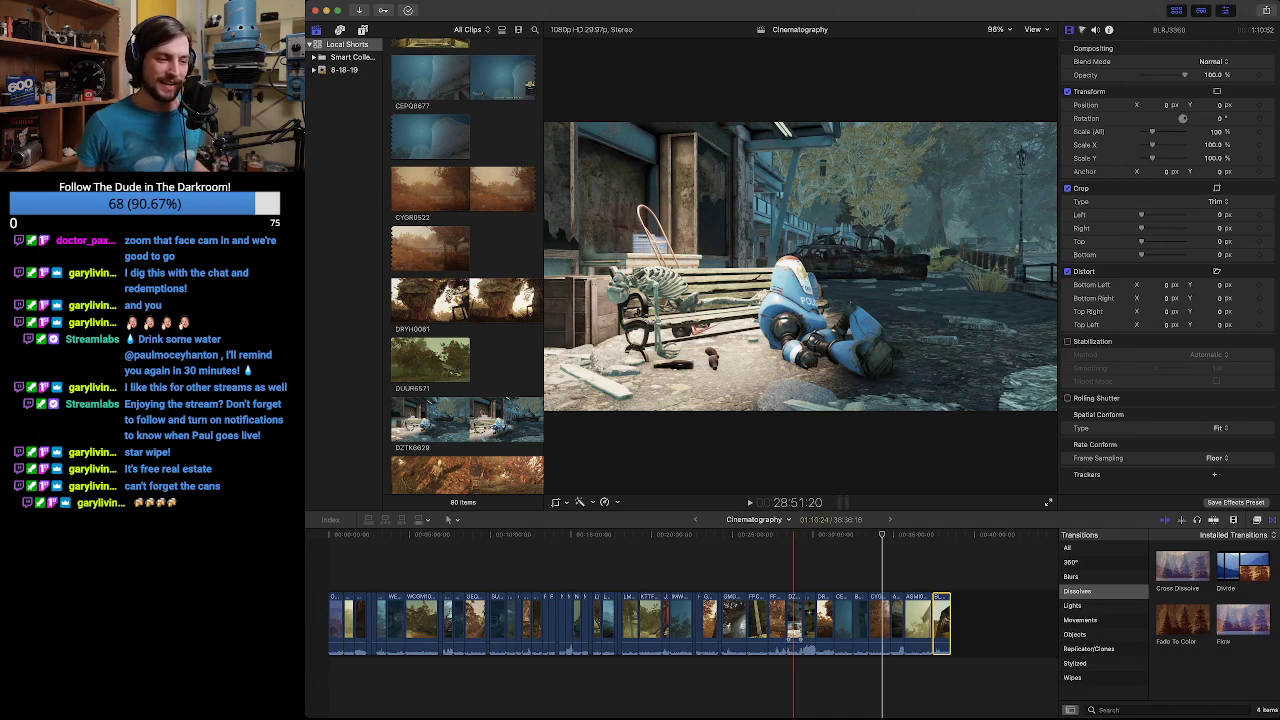
key(j)
key(j)
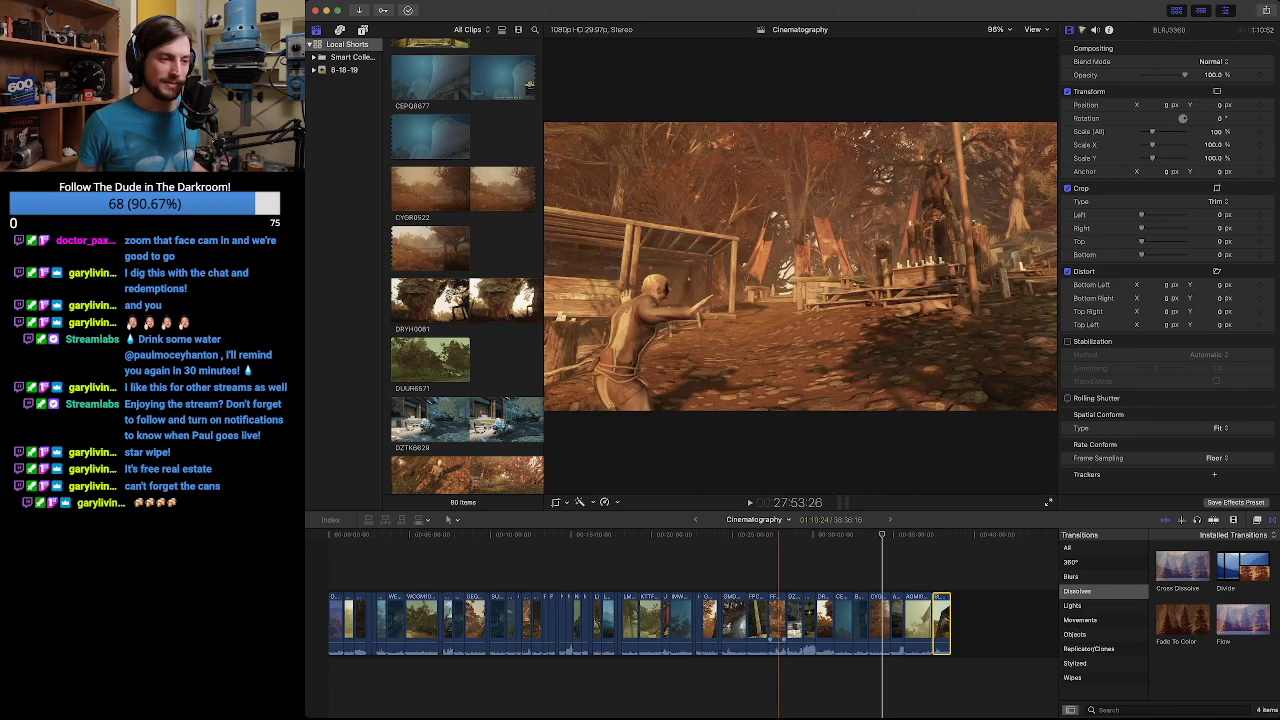
key(l)
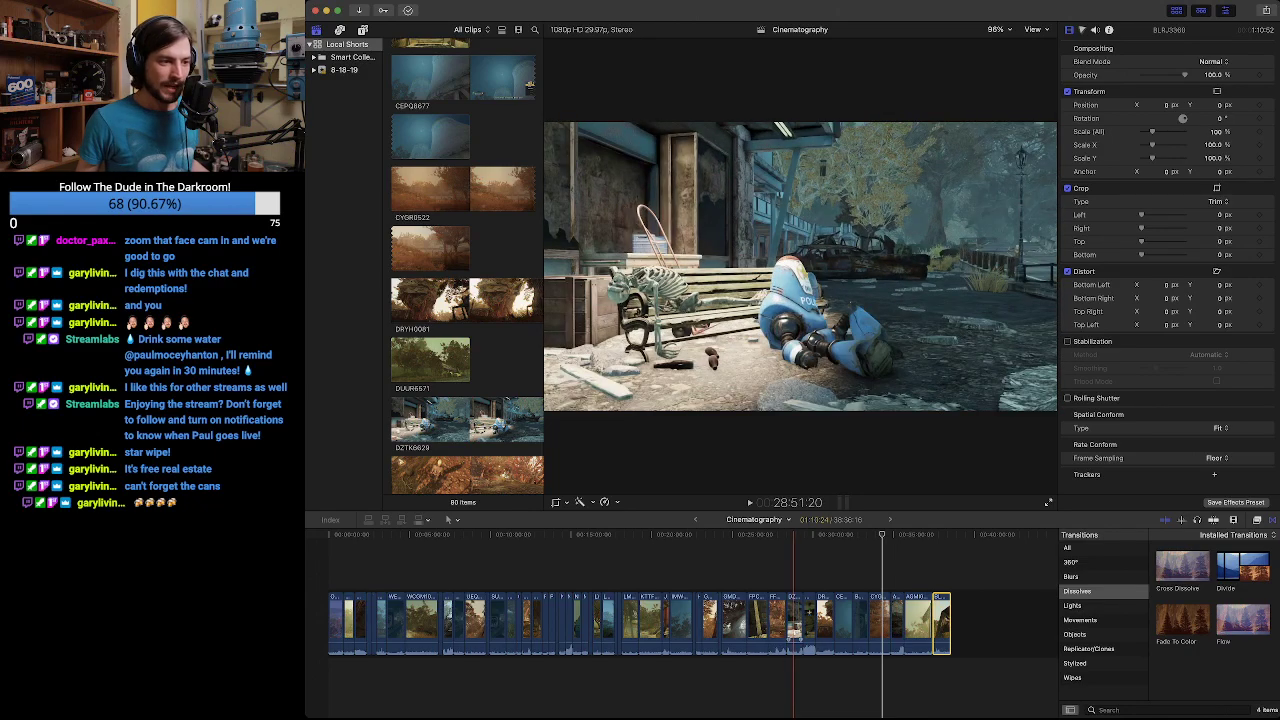
key(j)
key(j)
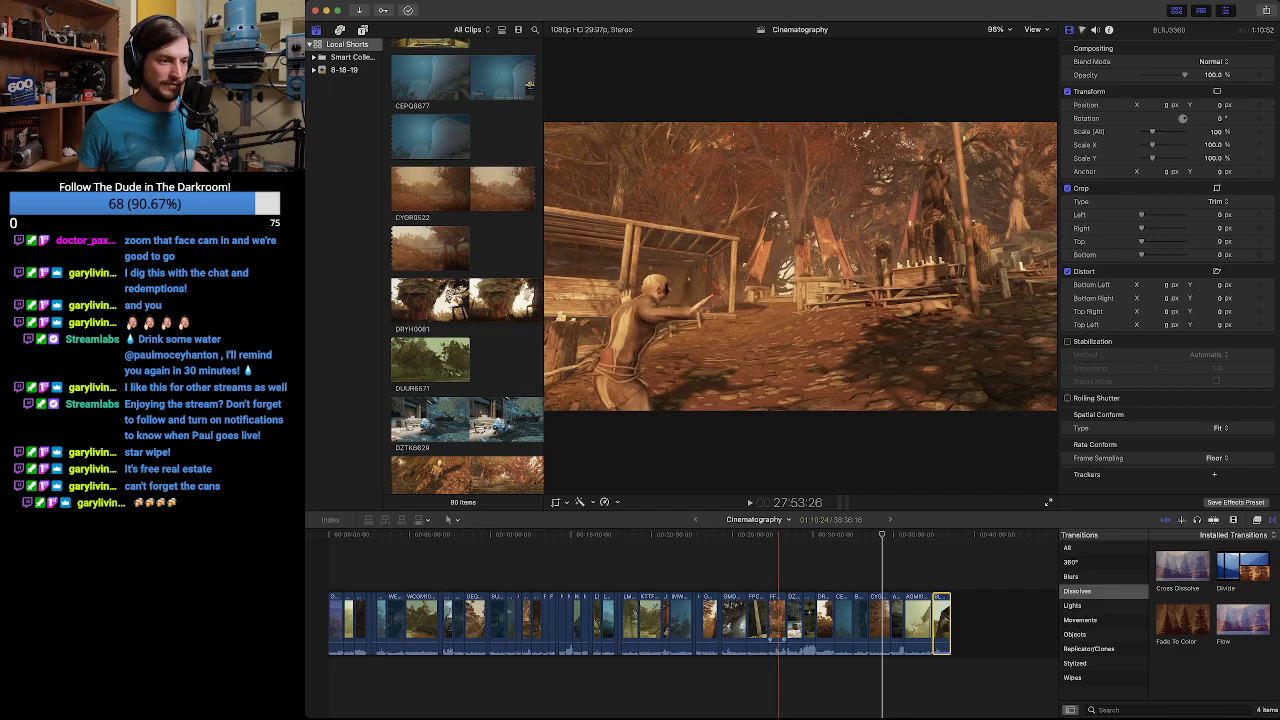
key(l)
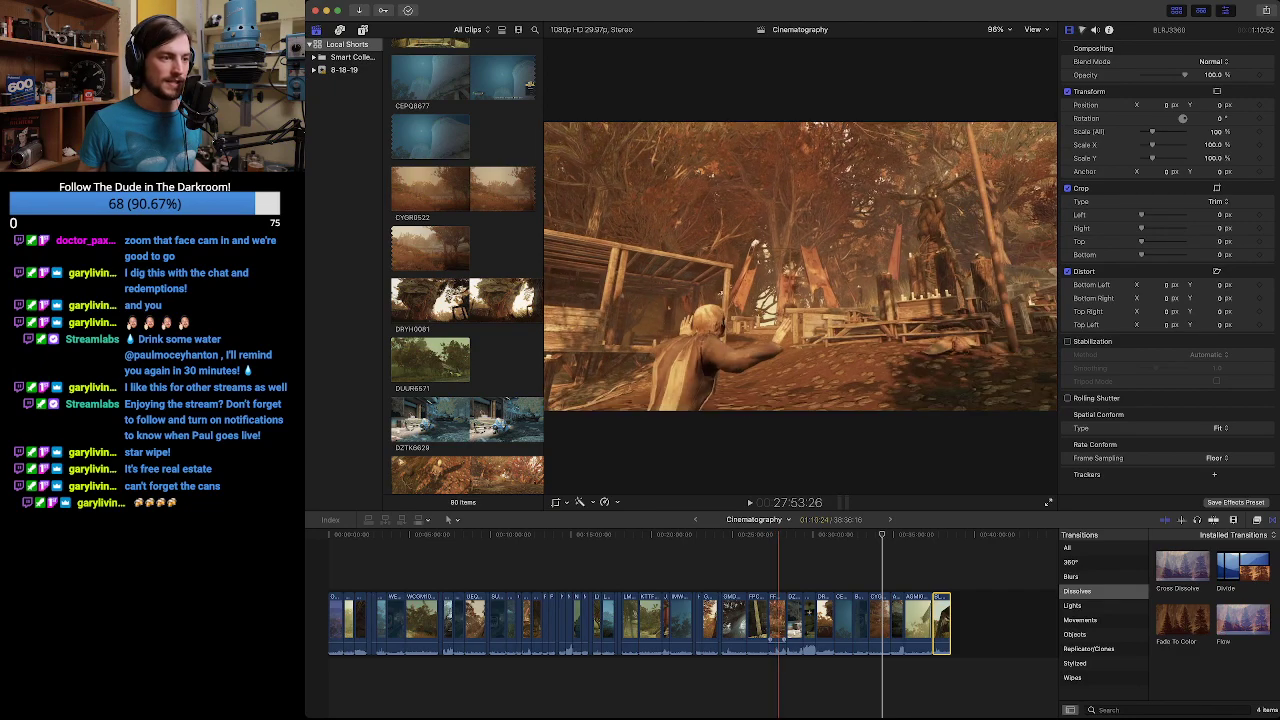
key(j)
key(j)
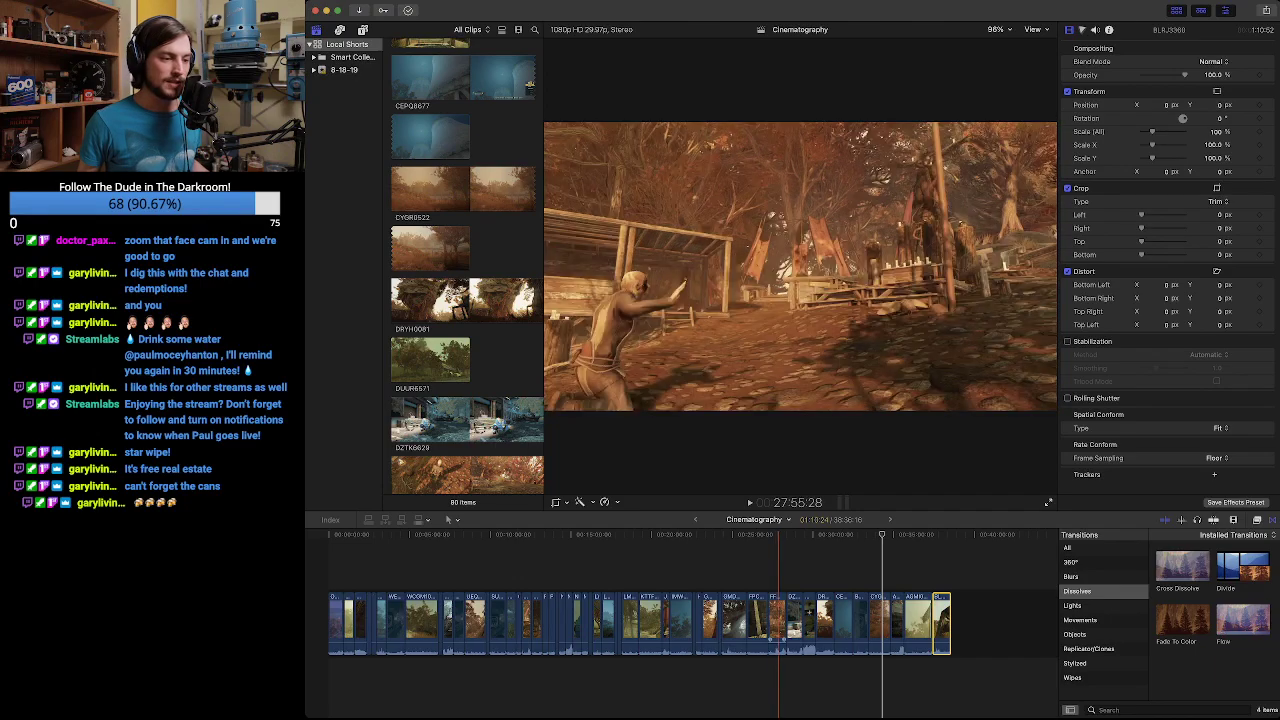
key(l)
key(l)
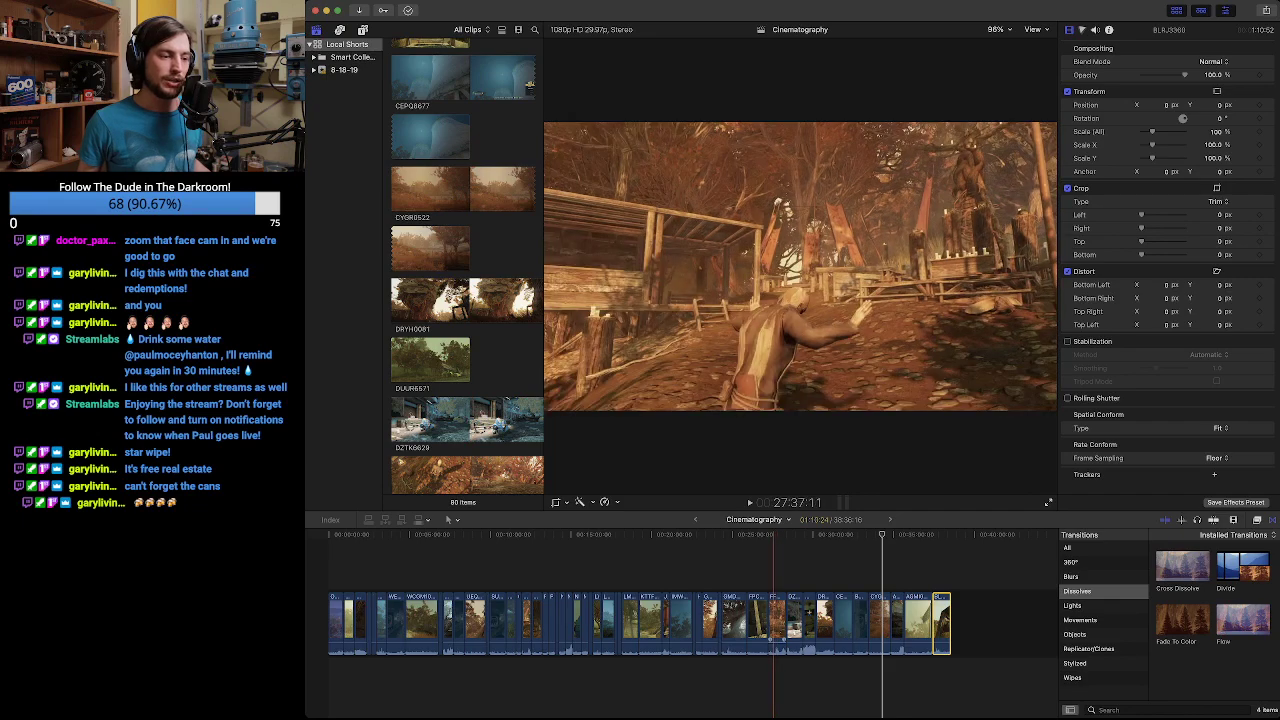
key(j)
key(j)
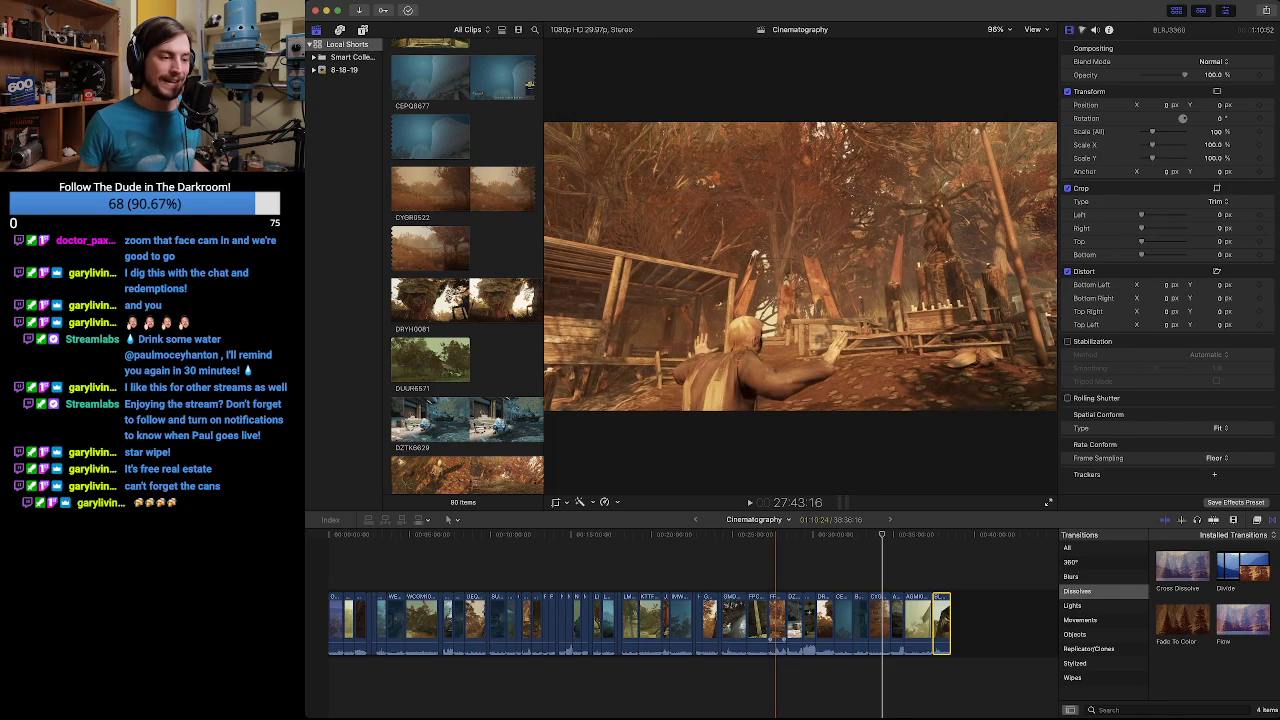
key(k)
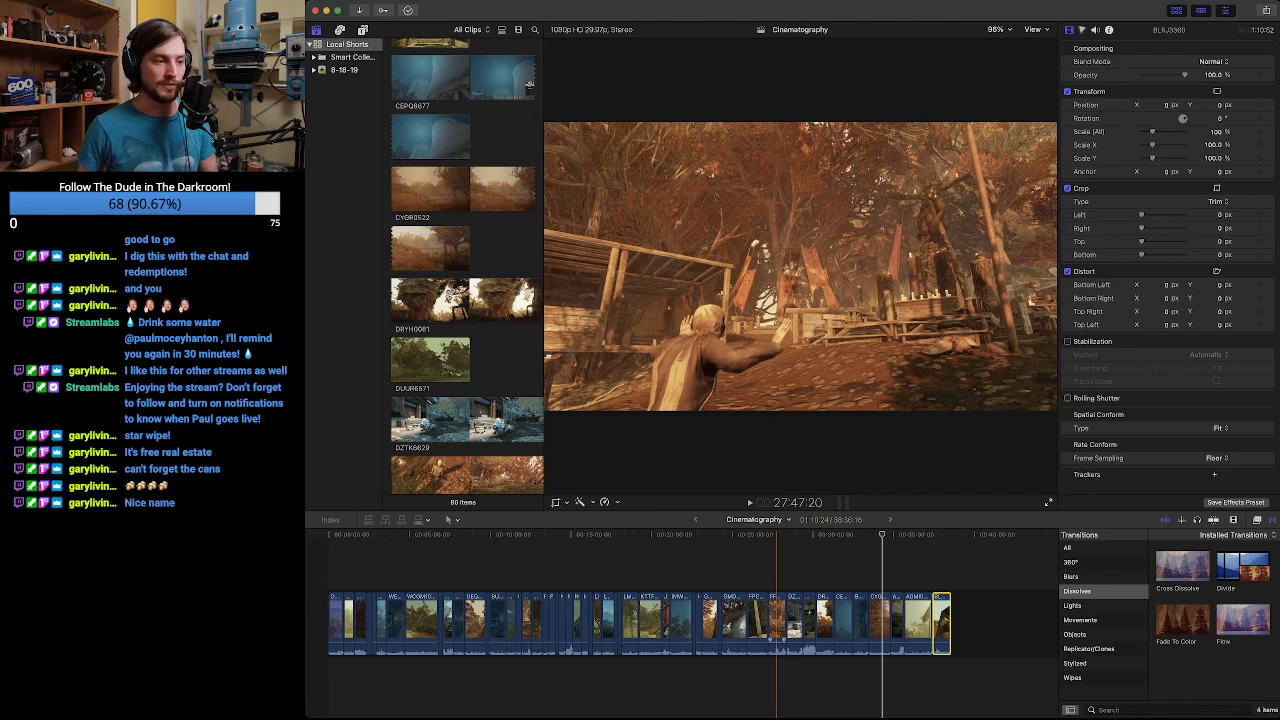
Move the orange forest camp clip to the end of the timeline and the shingled-roof clip directly before it.
click(776, 634)
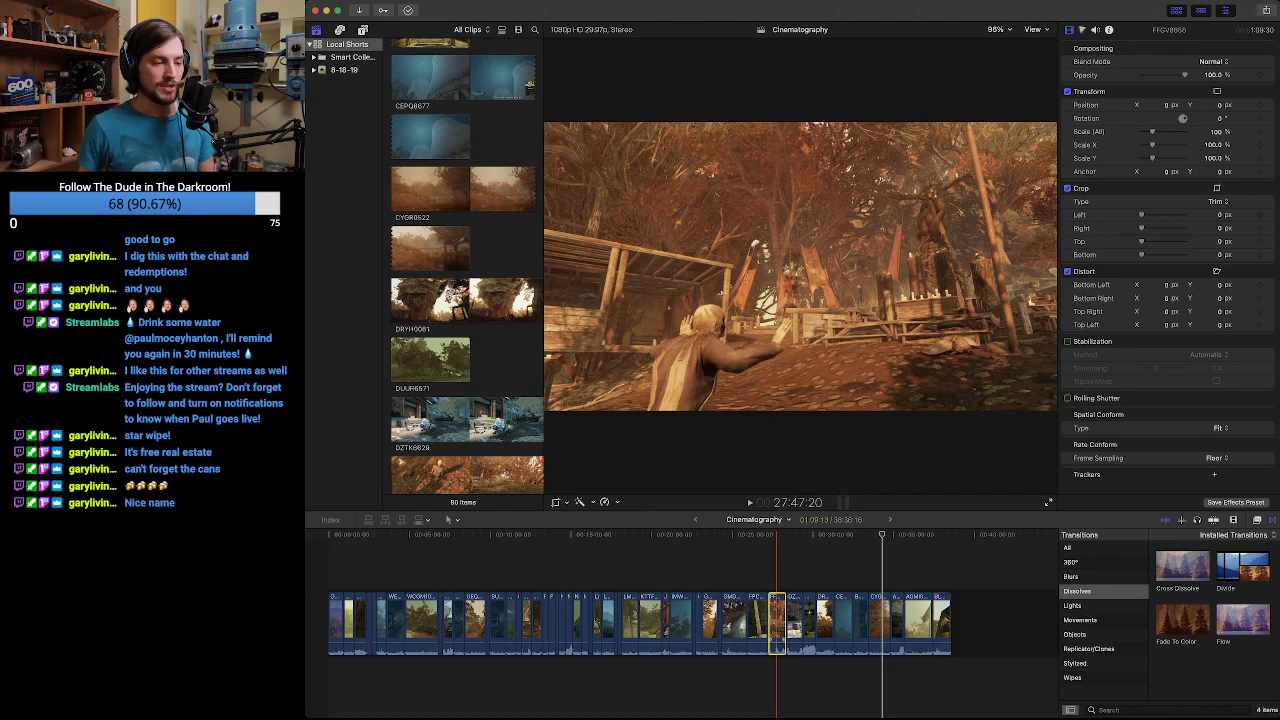
drag(776, 622, 1000, 622)
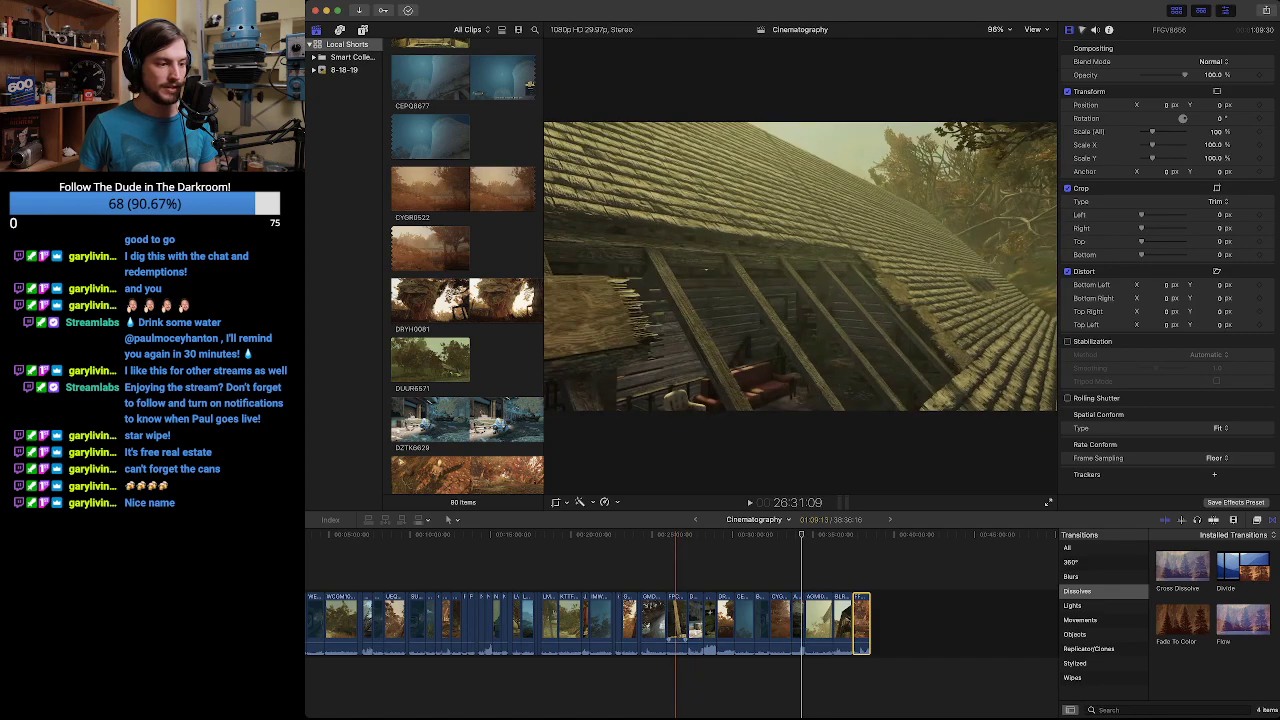
drag(676, 622, 841, 622)
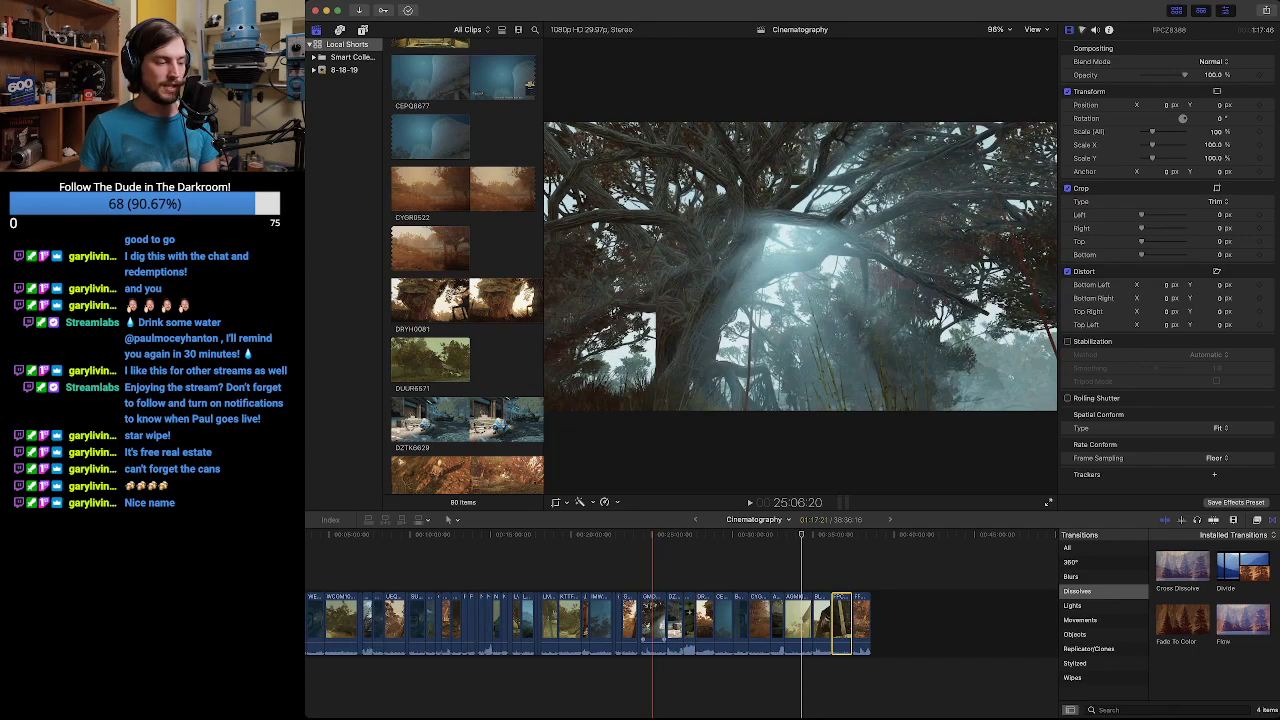
Review the misty tree clip with the blue light rays and move it to the very start of the timeline.
scroll(670, 620, left, 3)
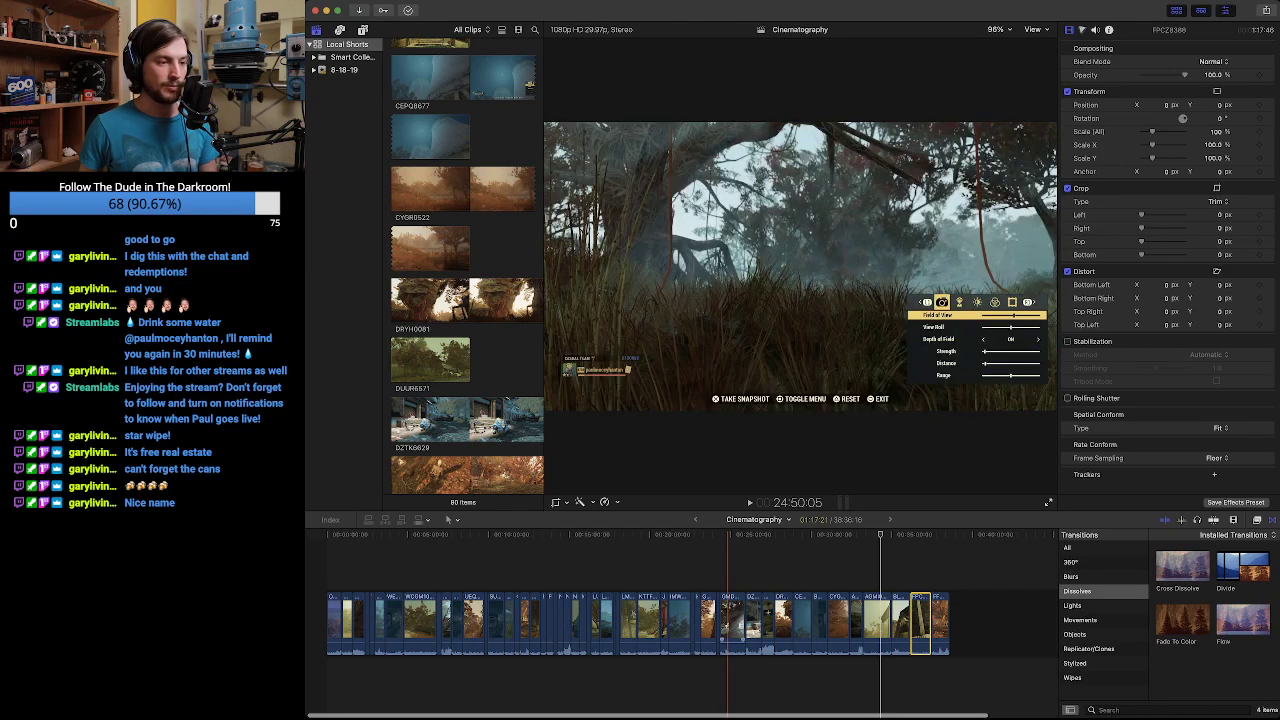
click(731, 625)
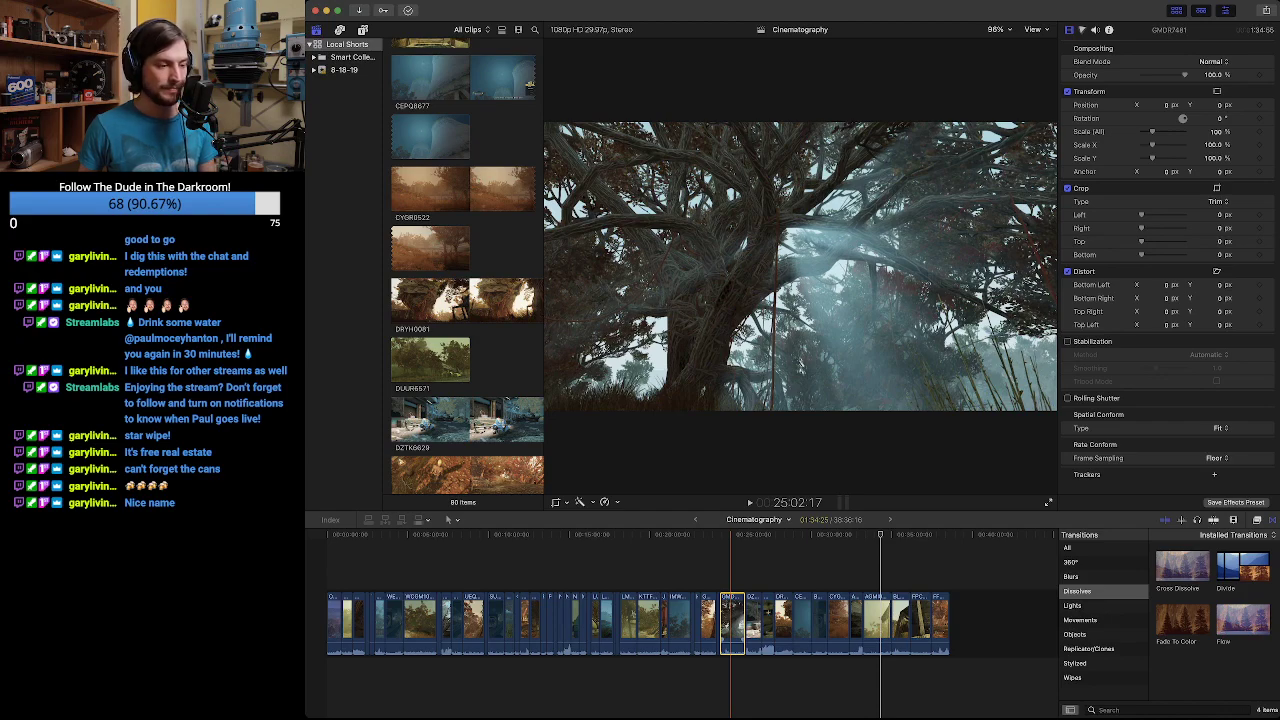
key(space)
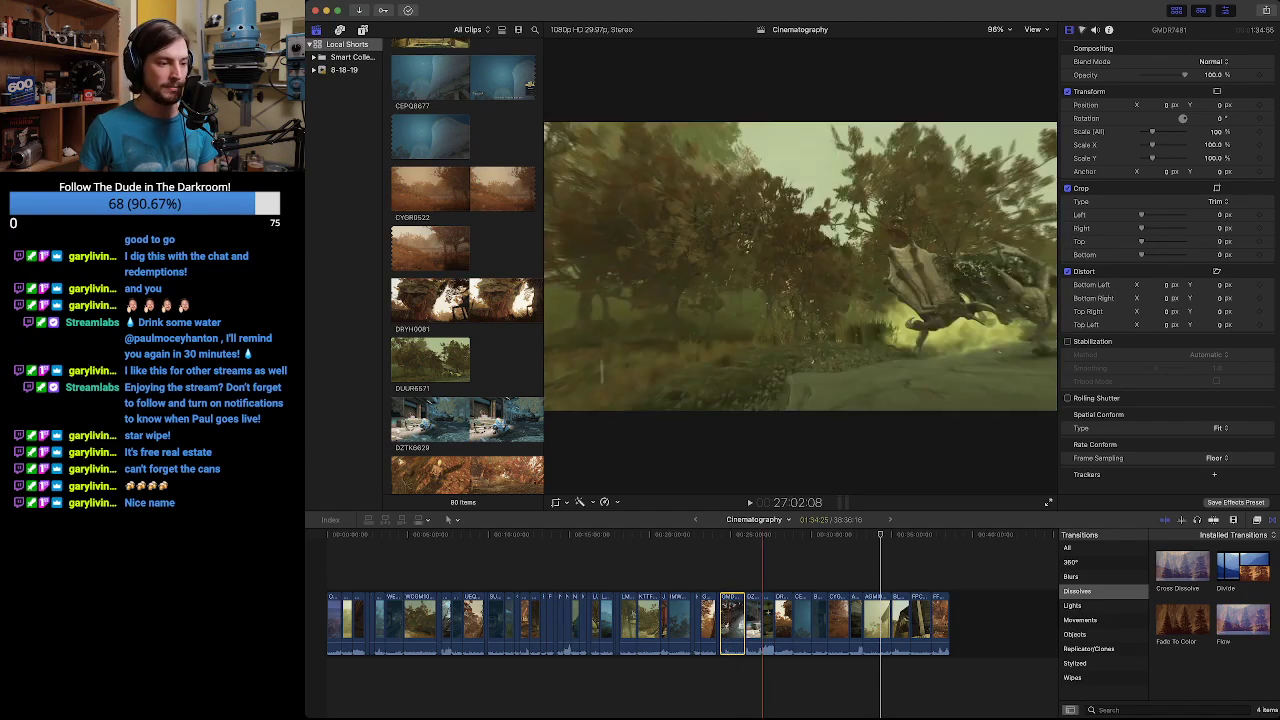
key(space)
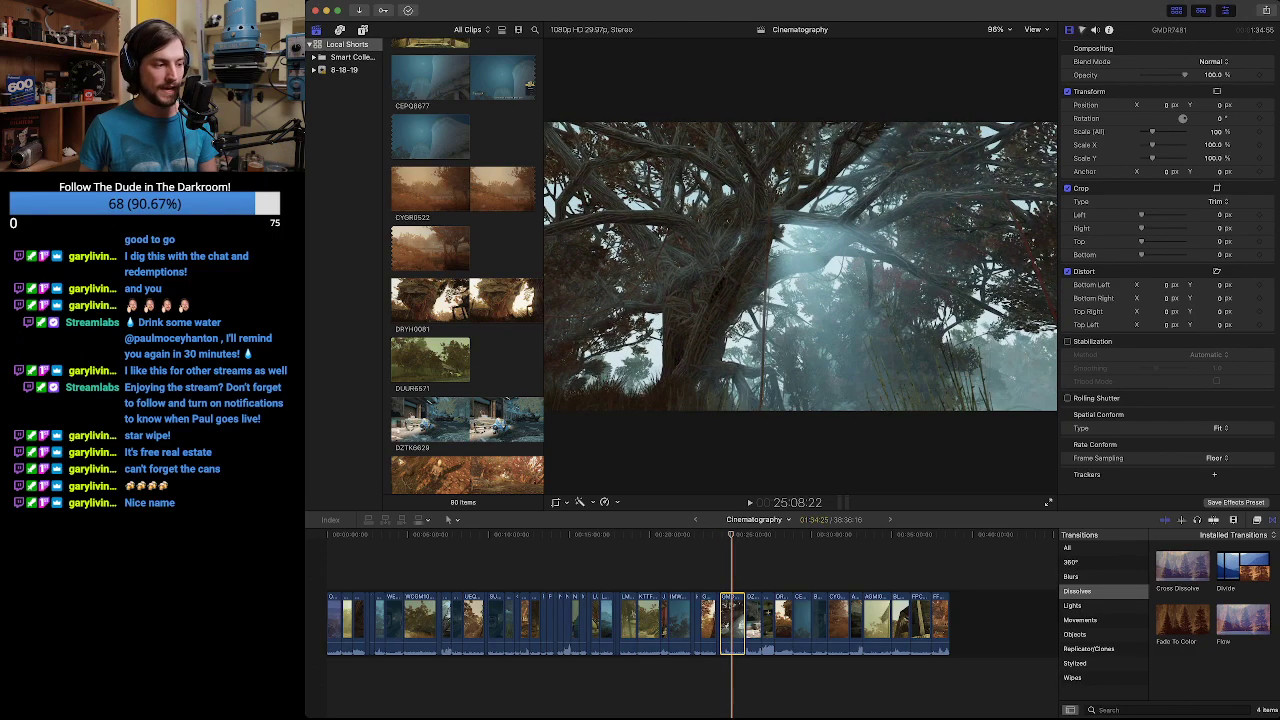
drag(733, 622, 332, 622)
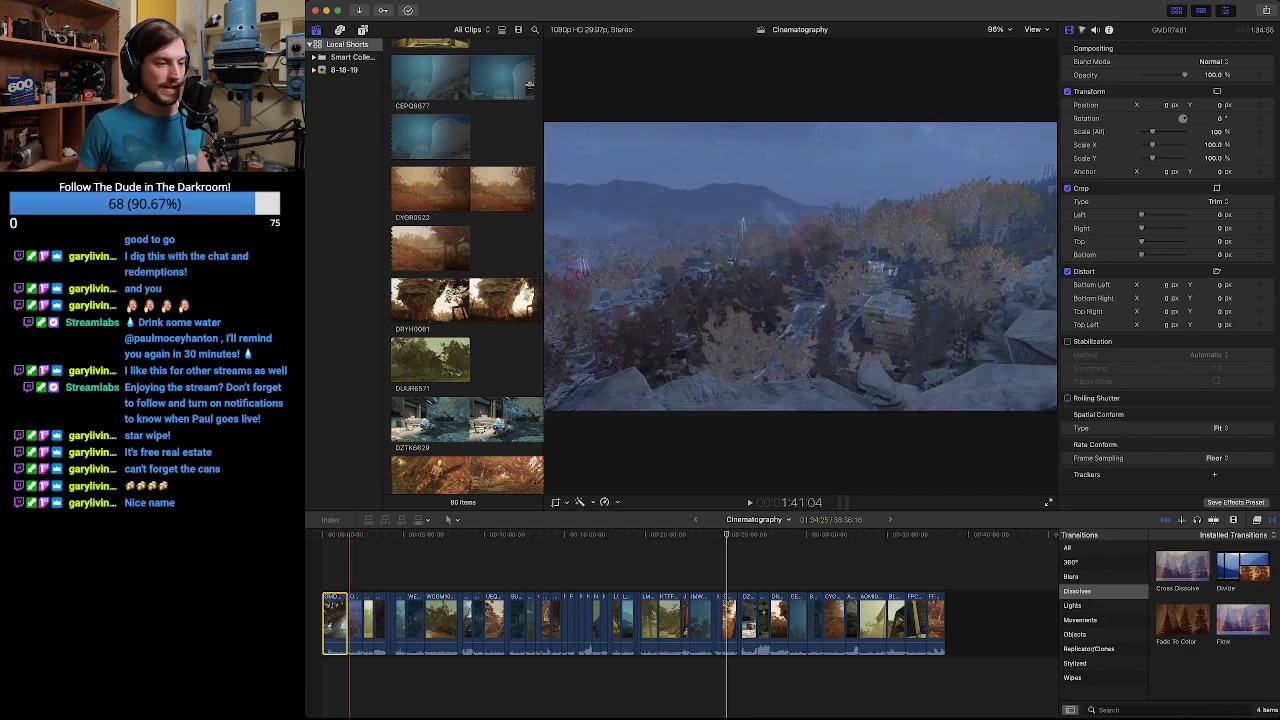
scroll(349, 622, right, 1)
scroll(350, 620, right, 1)
scroll(350, 620, right, 1)
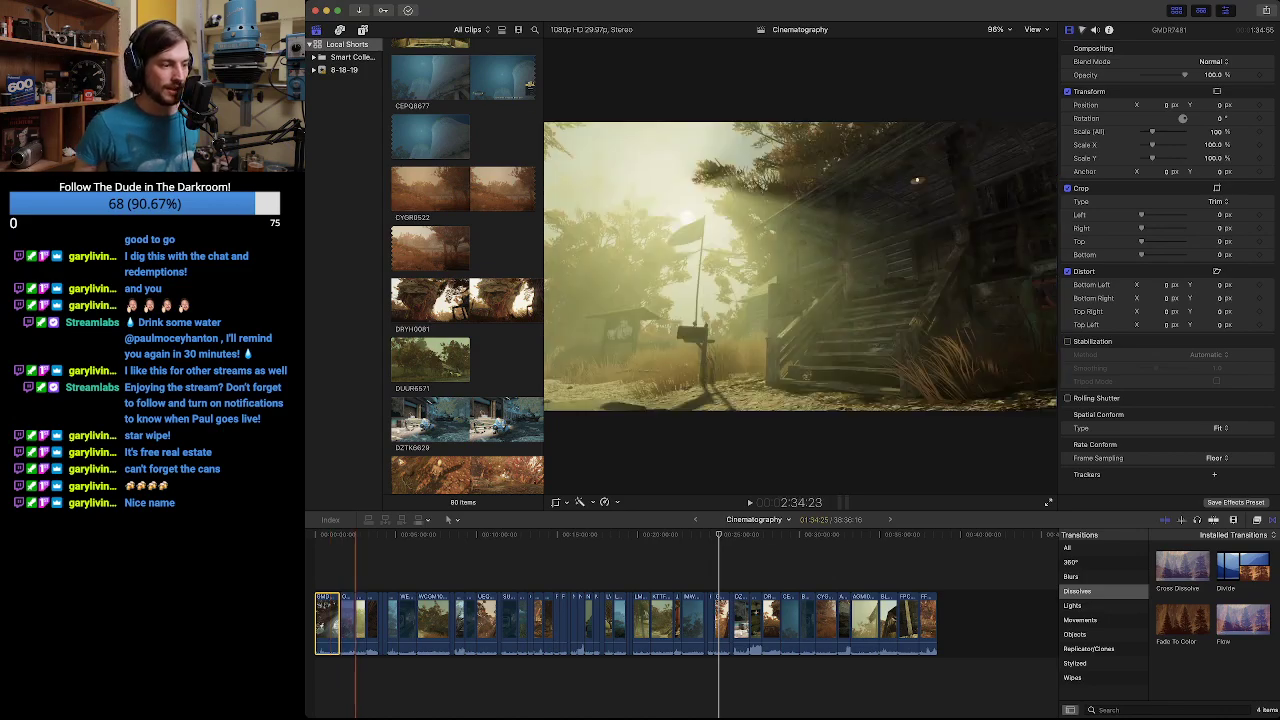
click(360, 640)
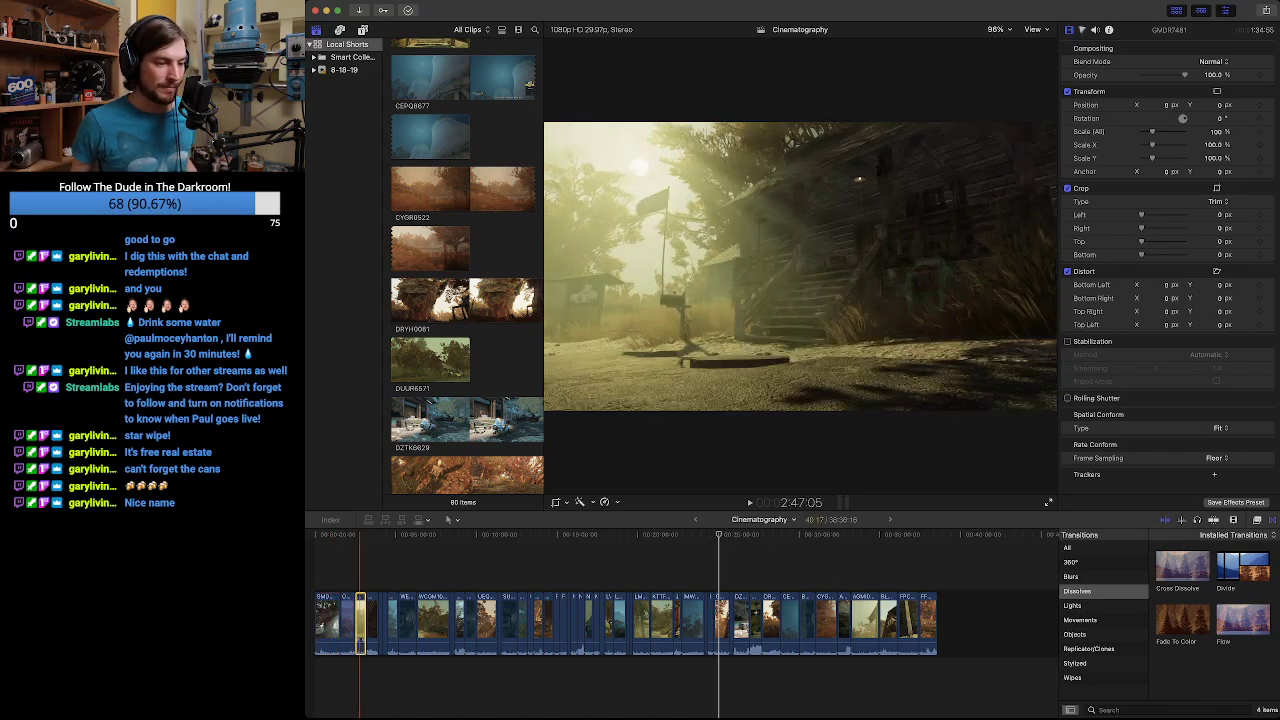
drag(366, 622, 358, 622)
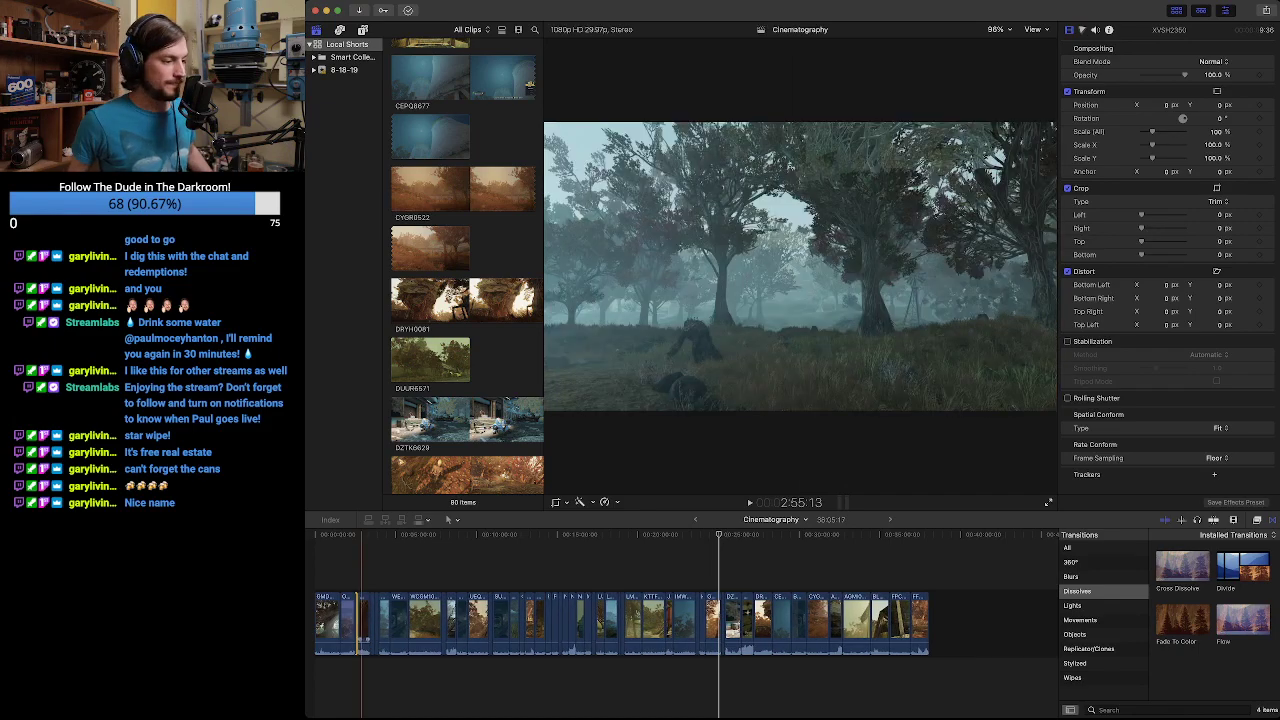
key(super+z)
click(368, 668)
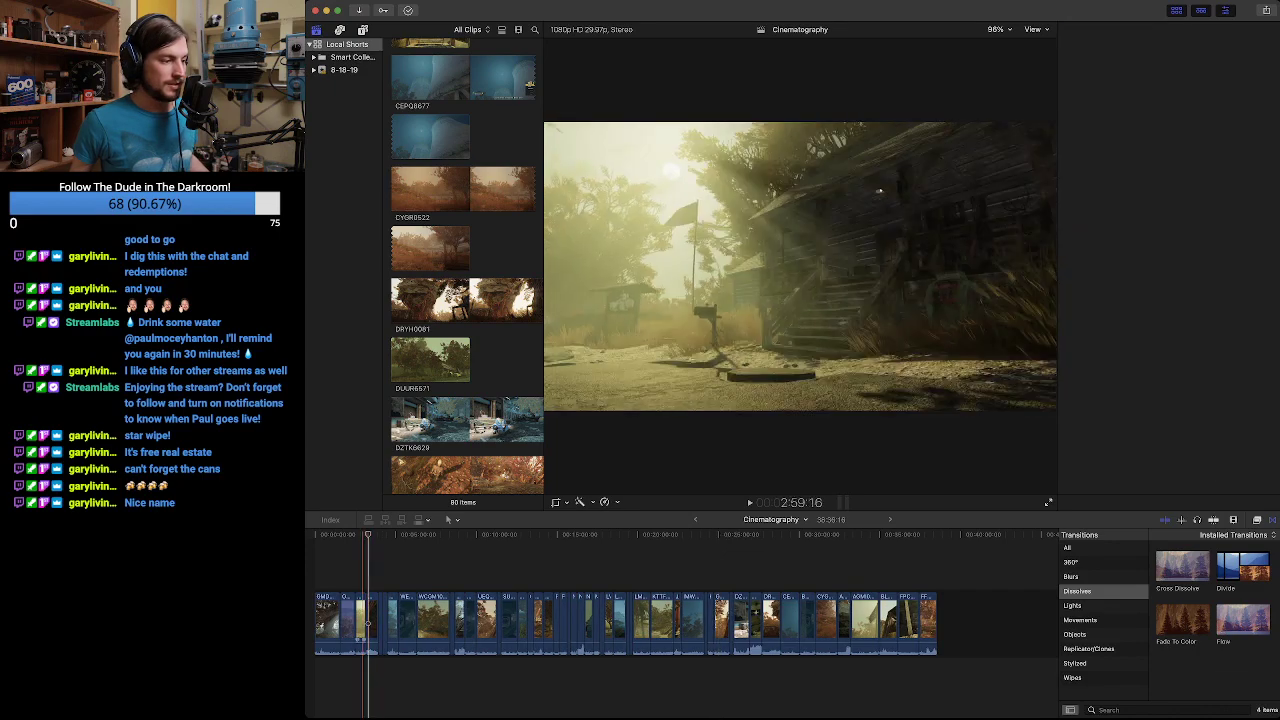
Move the sunlit flagpole-and-cabin clip XVSH2350 near the end of the timeline, directly before the wooden bench clip.
click(366, 622)
drag(366, 622, 873, 621)
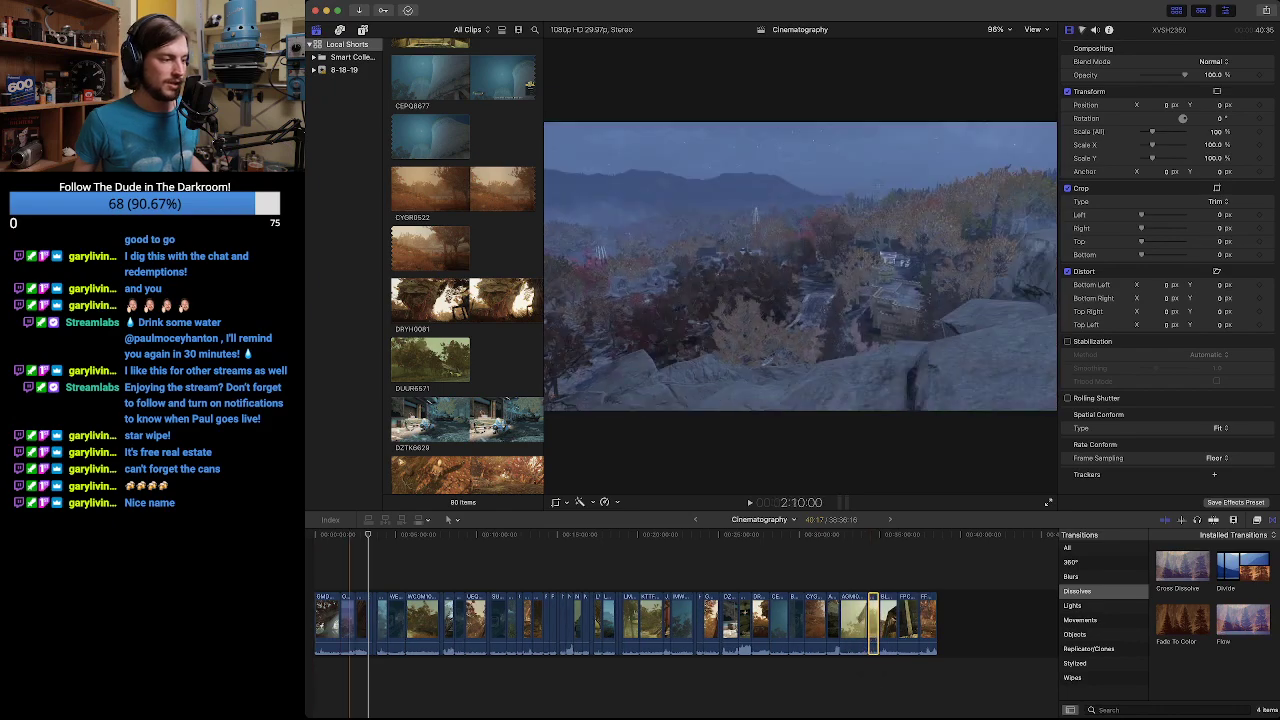
Move clip XUVJ7865 directly after the vine-covered rock clip DRYH0081, and clip HFAA7672 directly before the hazy orange riverside clip CYOR0522.
click(374, 570)
click(361, 570)
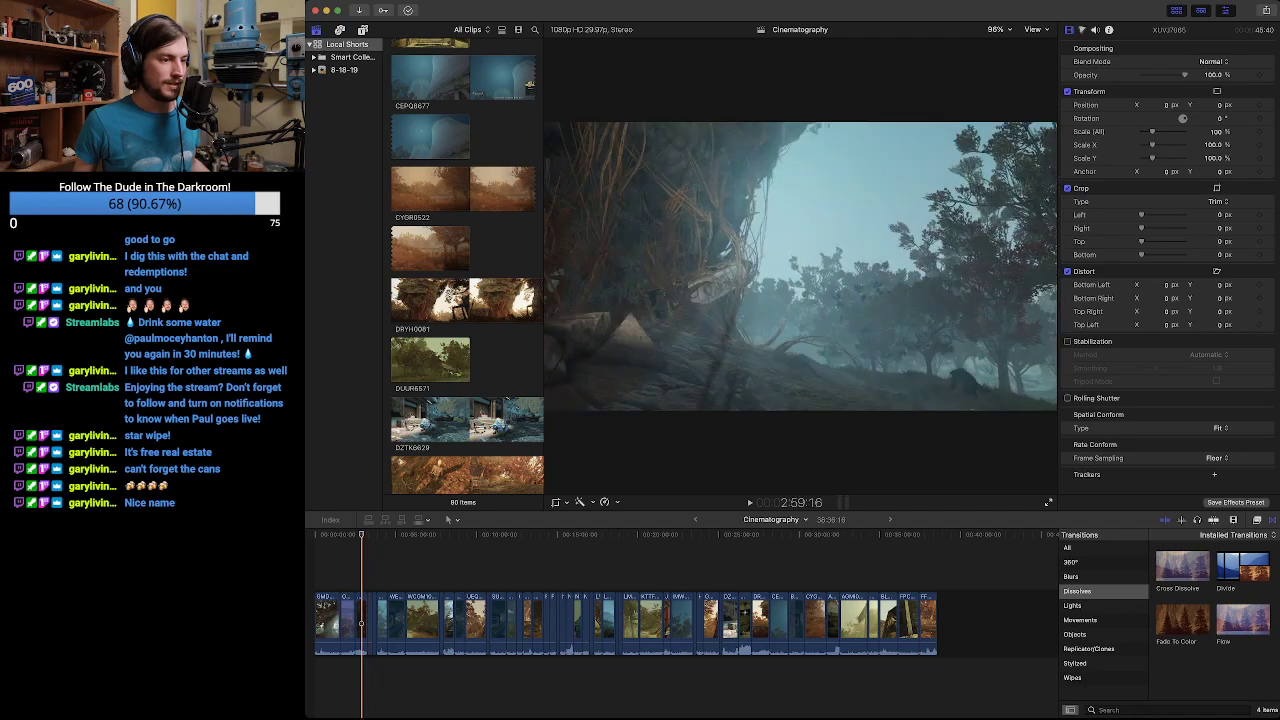
drag(361, 623, 805, 625)
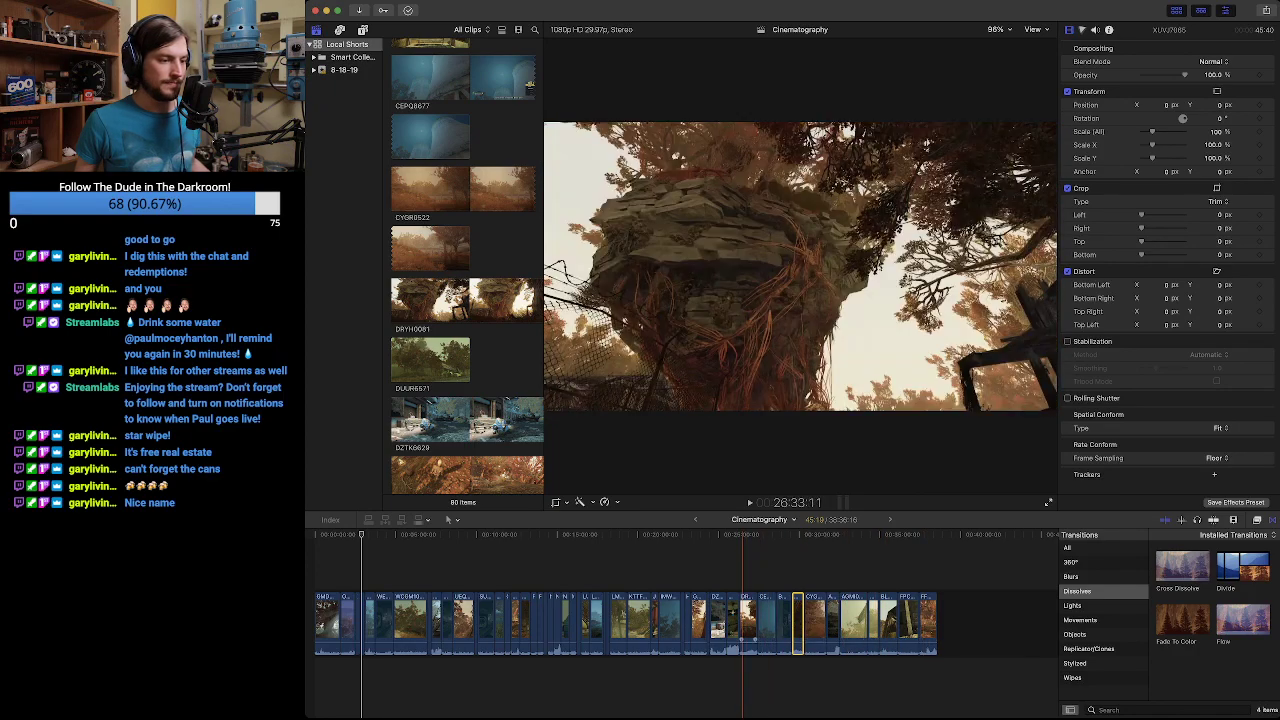
drag(797, 622, 762, 625)
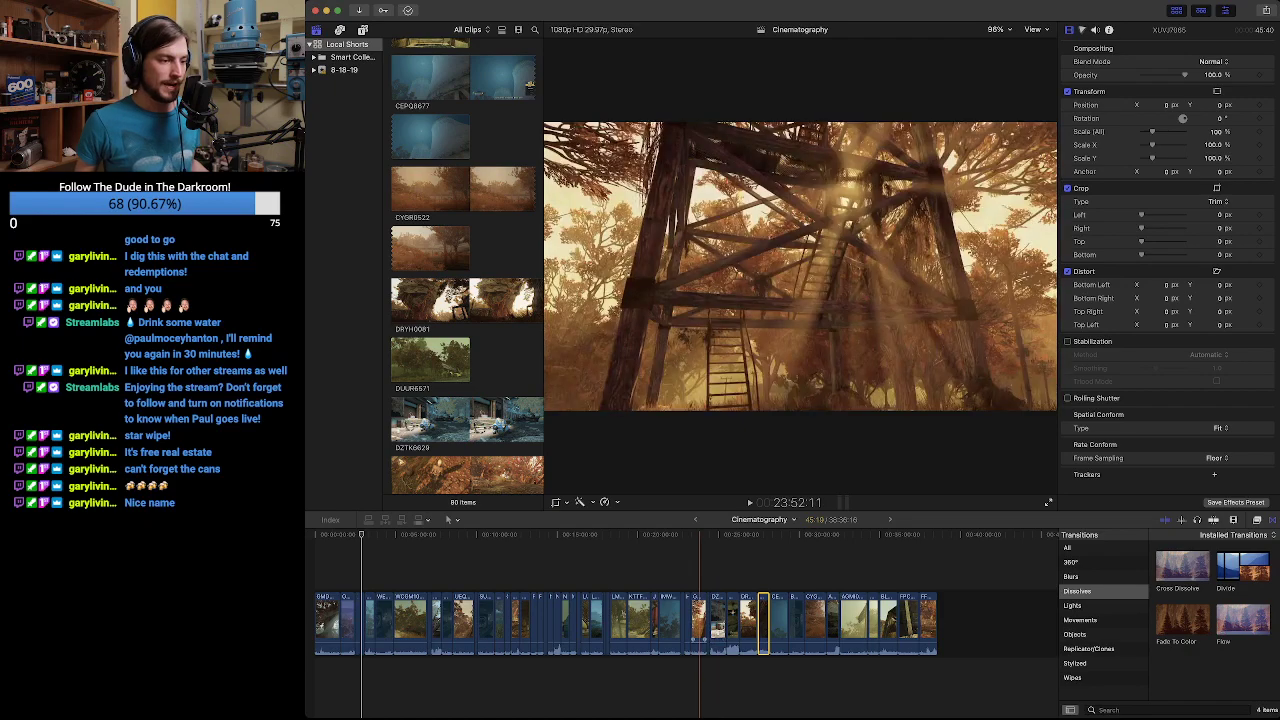
click(687, 625)
drag(687, 622, 801, 628)
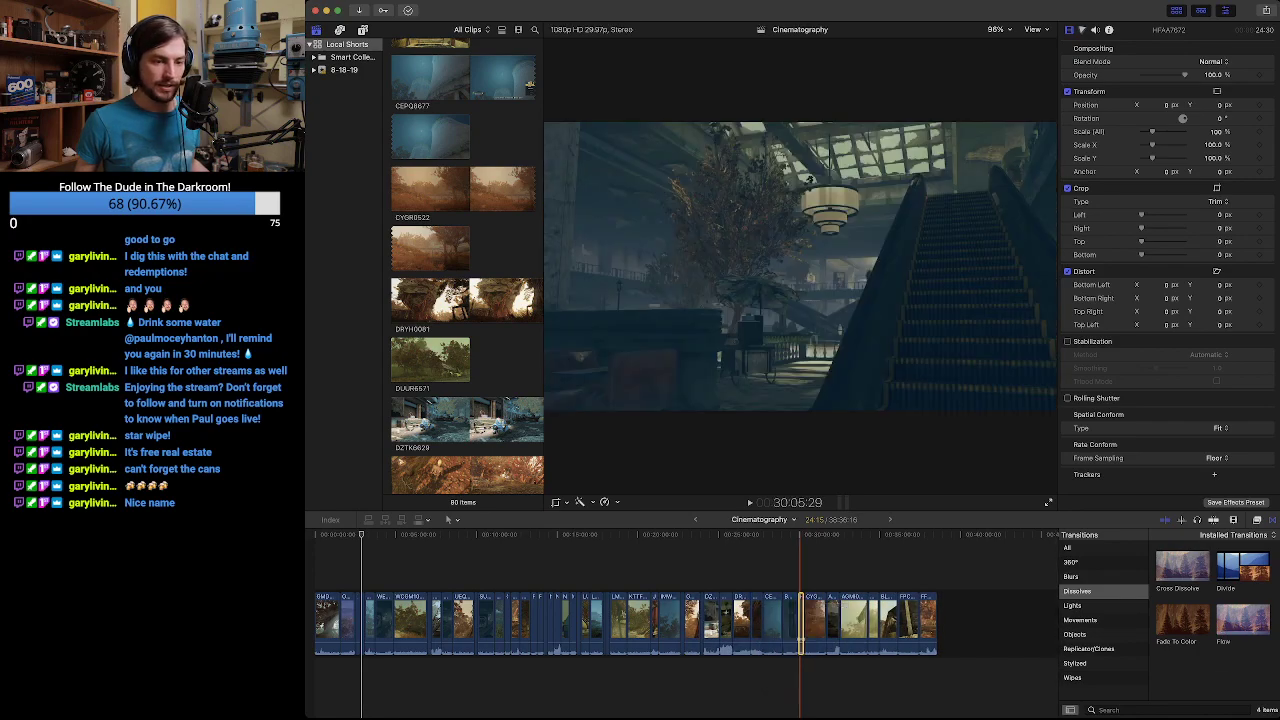
Move the sunlit wooden lookout-tower clip from the middle of the timeline to directly before the long yellow-green clip near the end.
key(super+equal)
key(super+equal)
key(super+equal)
key(super+equal)
key(super+equal)
scroll(811, 620, right, 10)
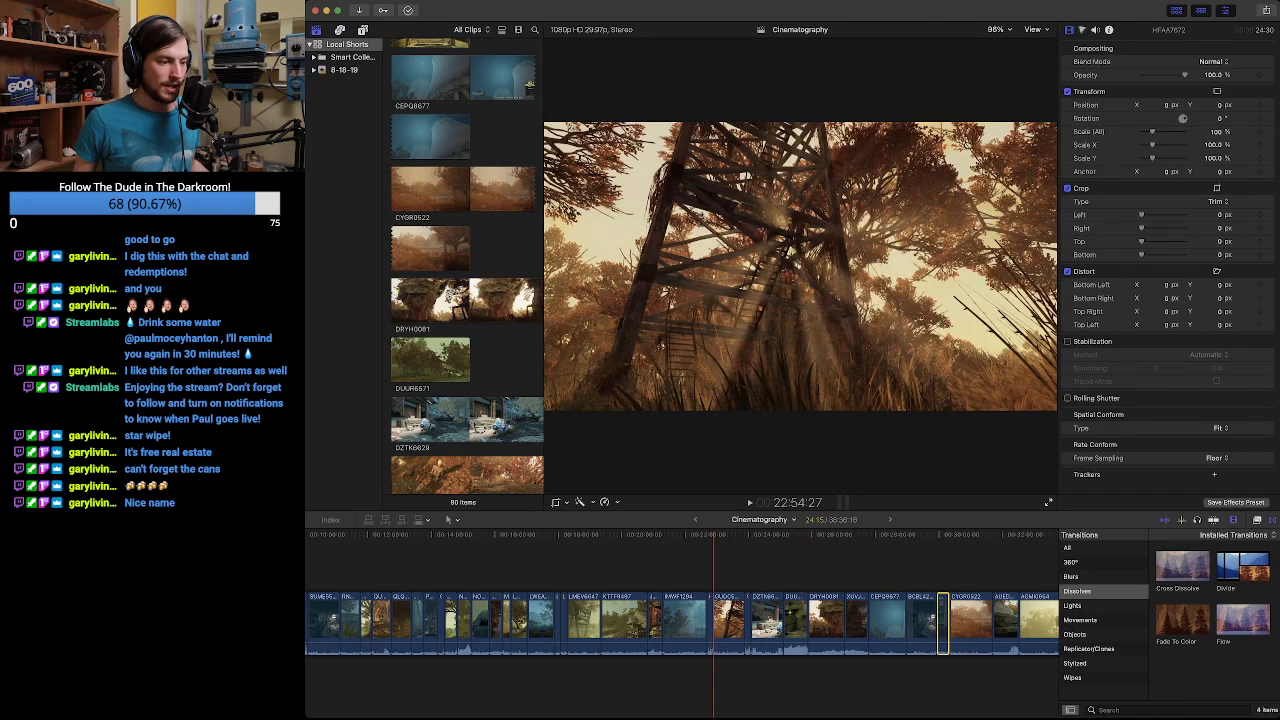
scroll(715, 620, right, 3)
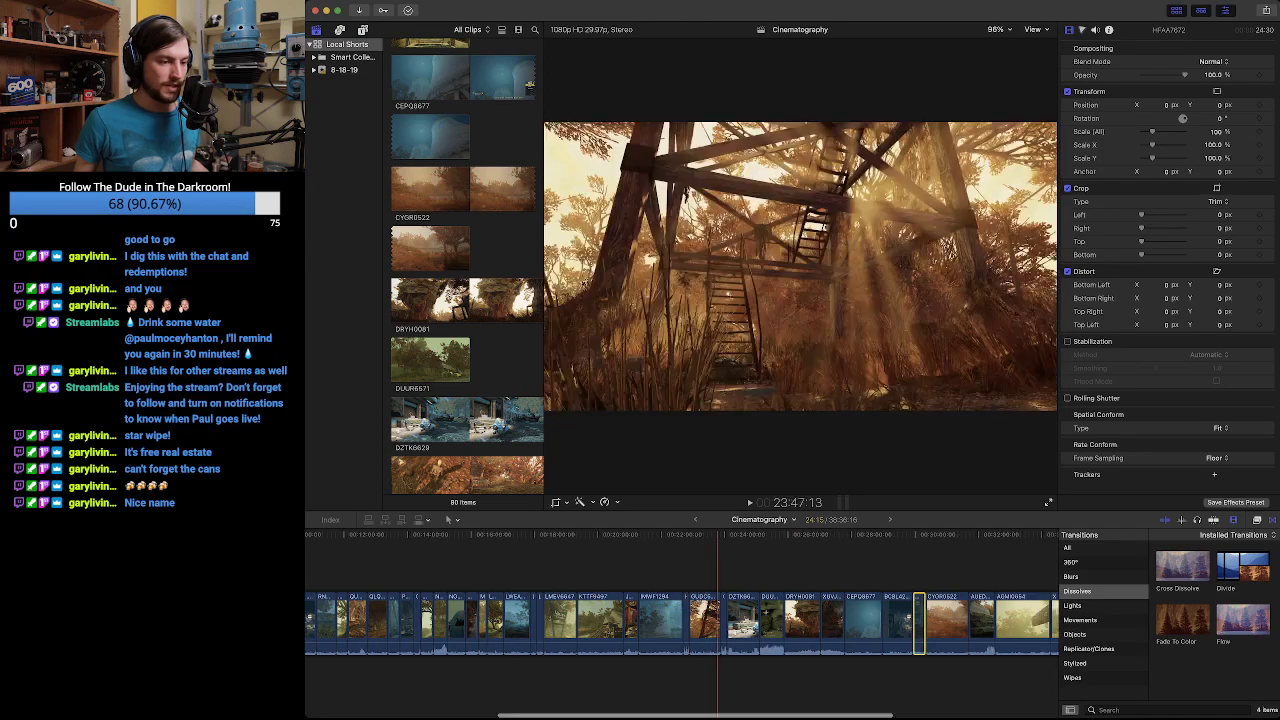
scroll(575, 620, right, 2)
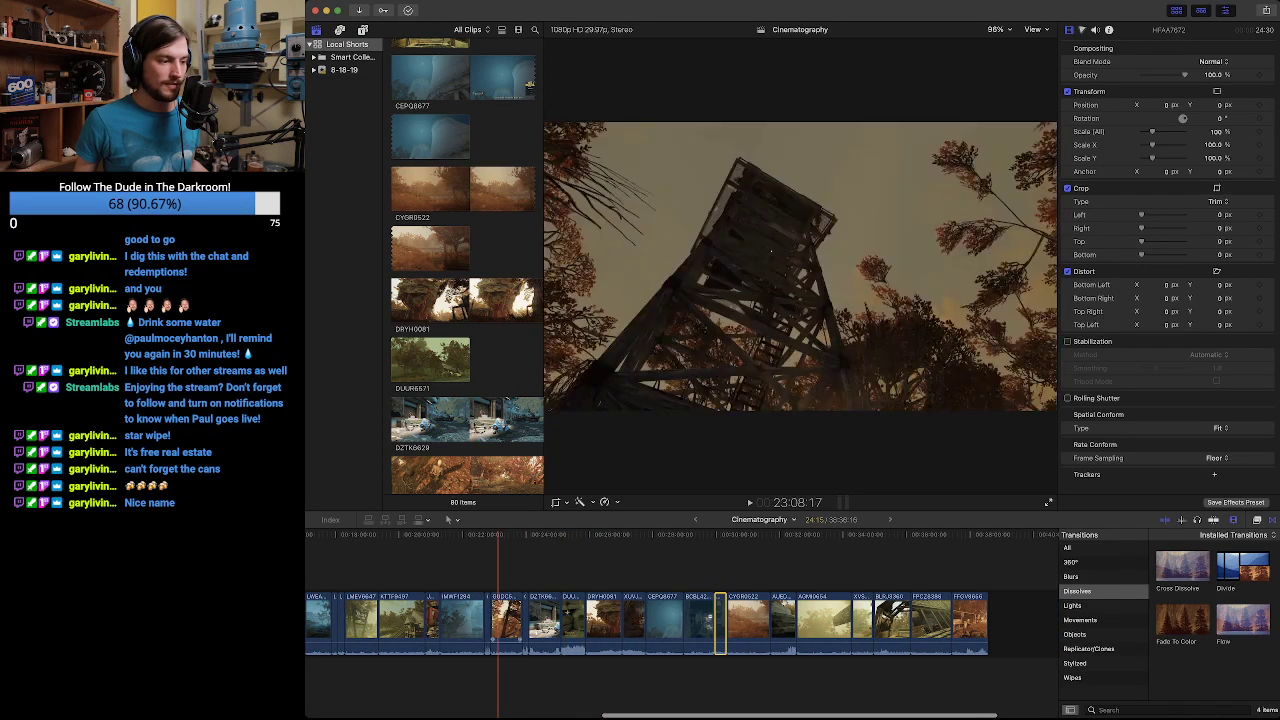
click(503, 620)
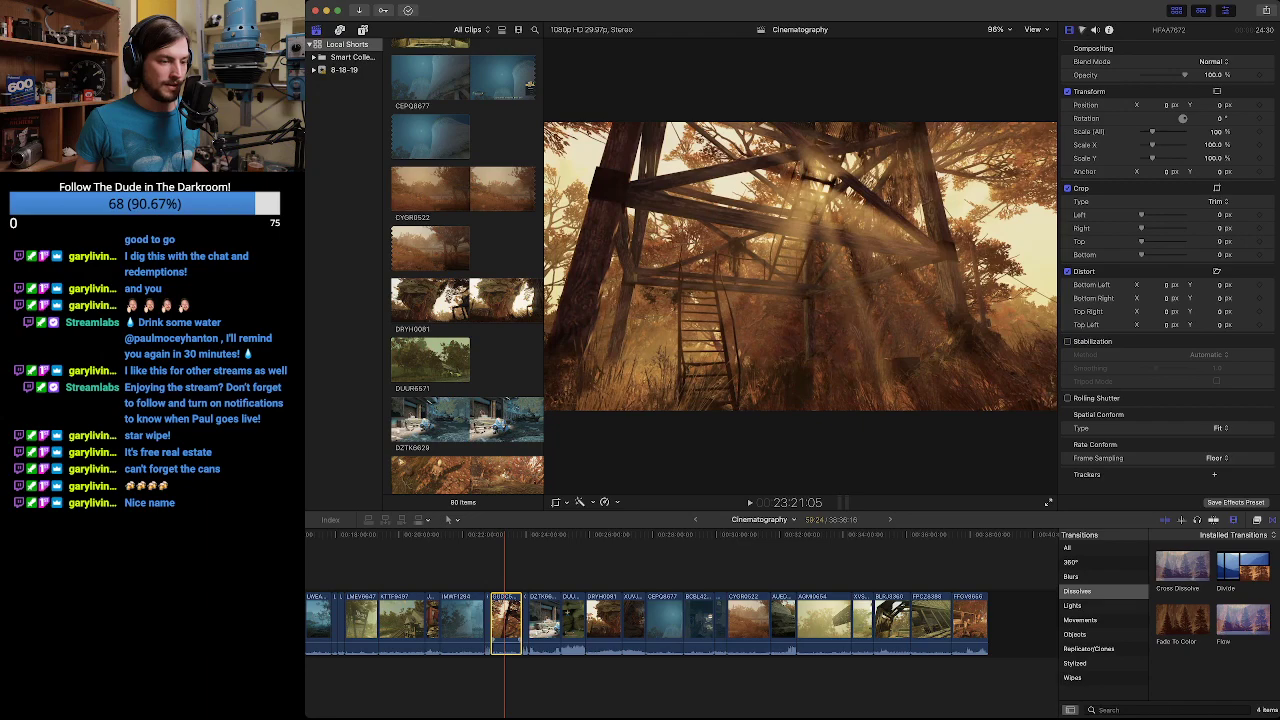
drag(505, 620, 781, 620)
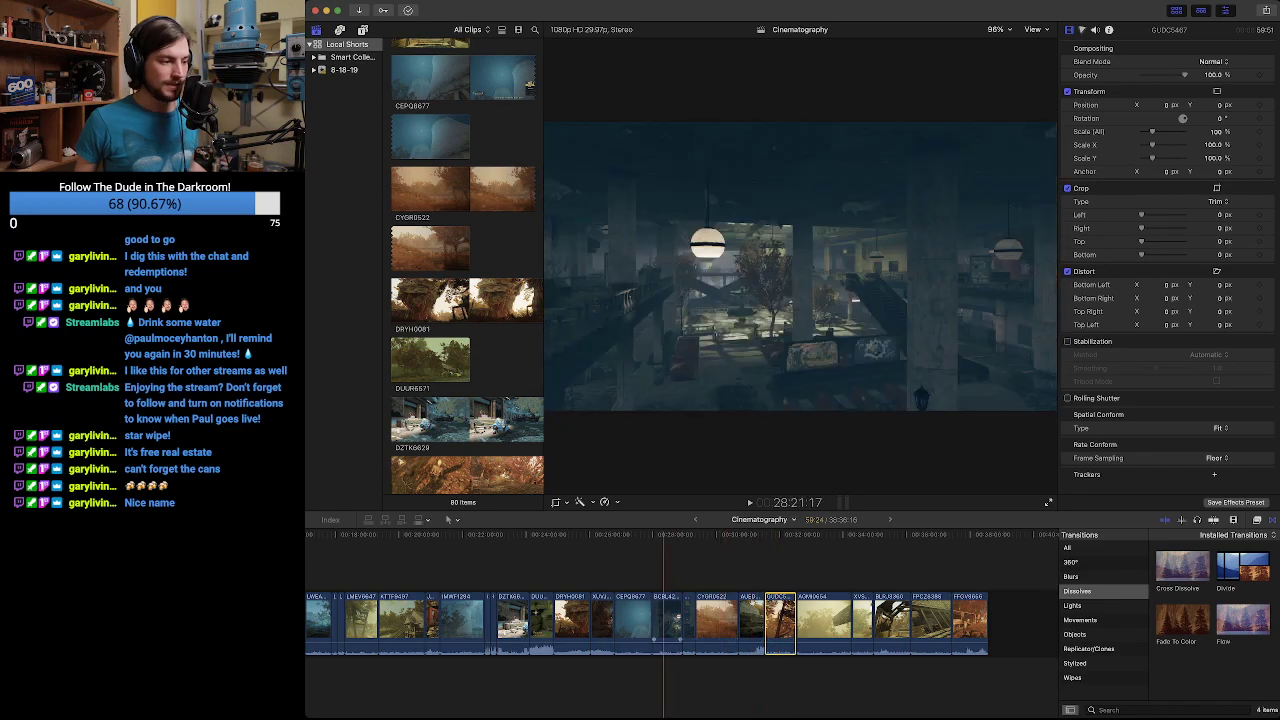
scroll(597, 622, left, 4)
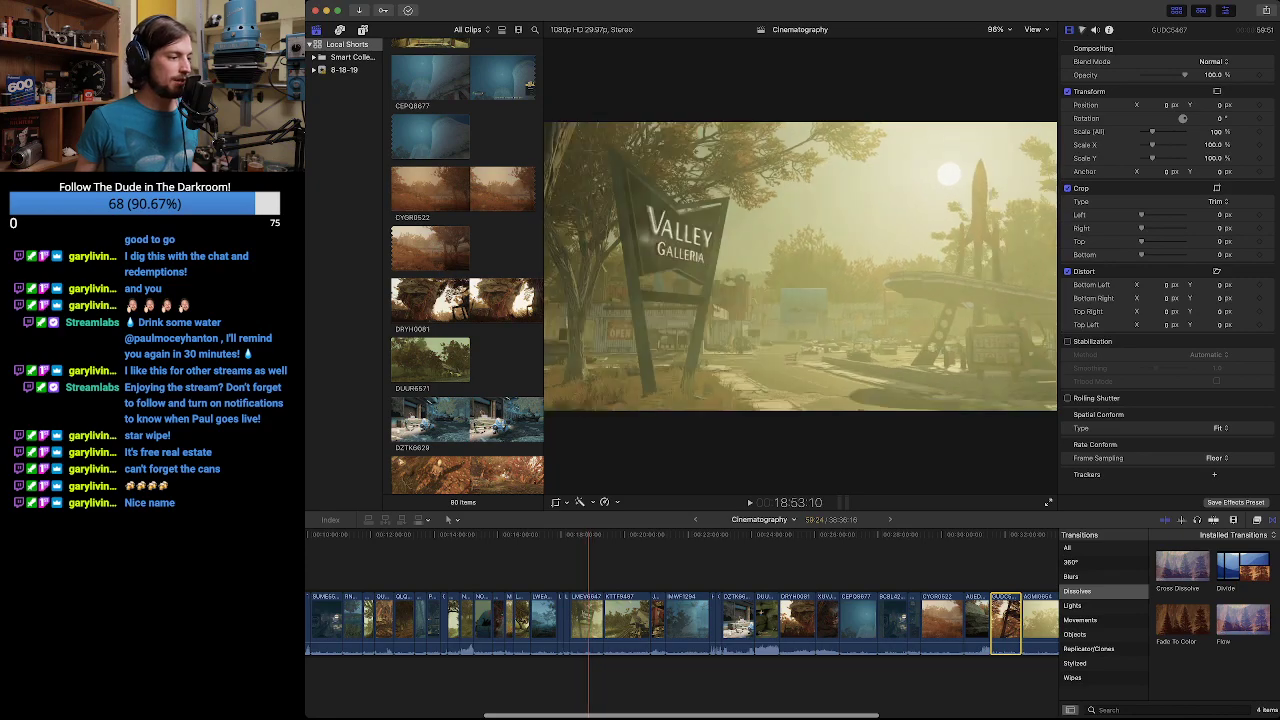
key(super+Tab)
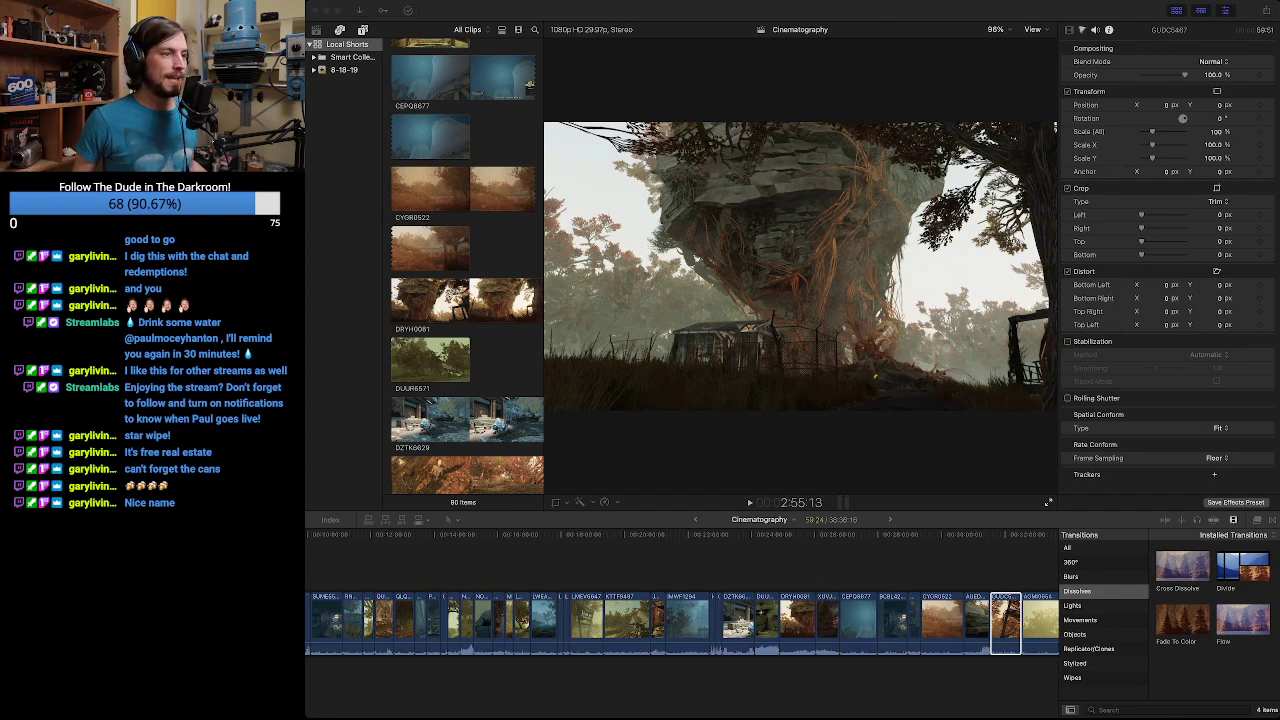
key(super+Tab)
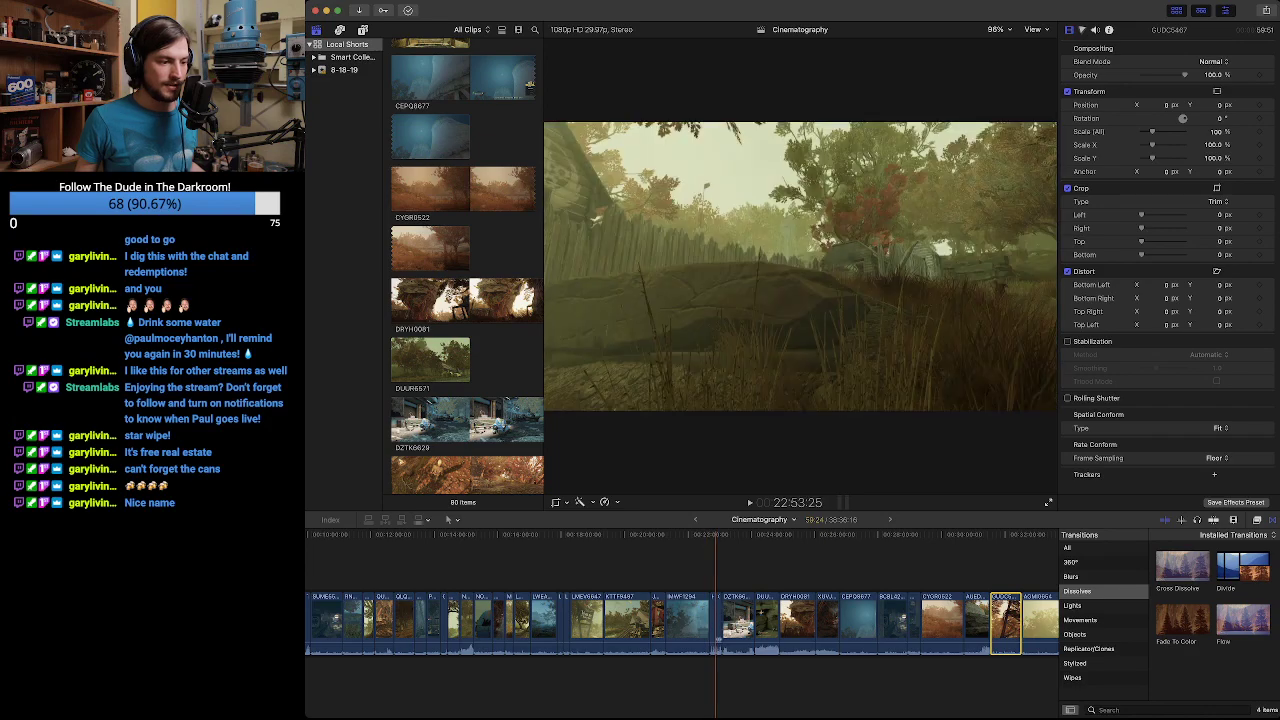
Play back the short grassy forest clip HZSS5600 beside IMWF1294 and delete it from the timeline.
click(714, 622)
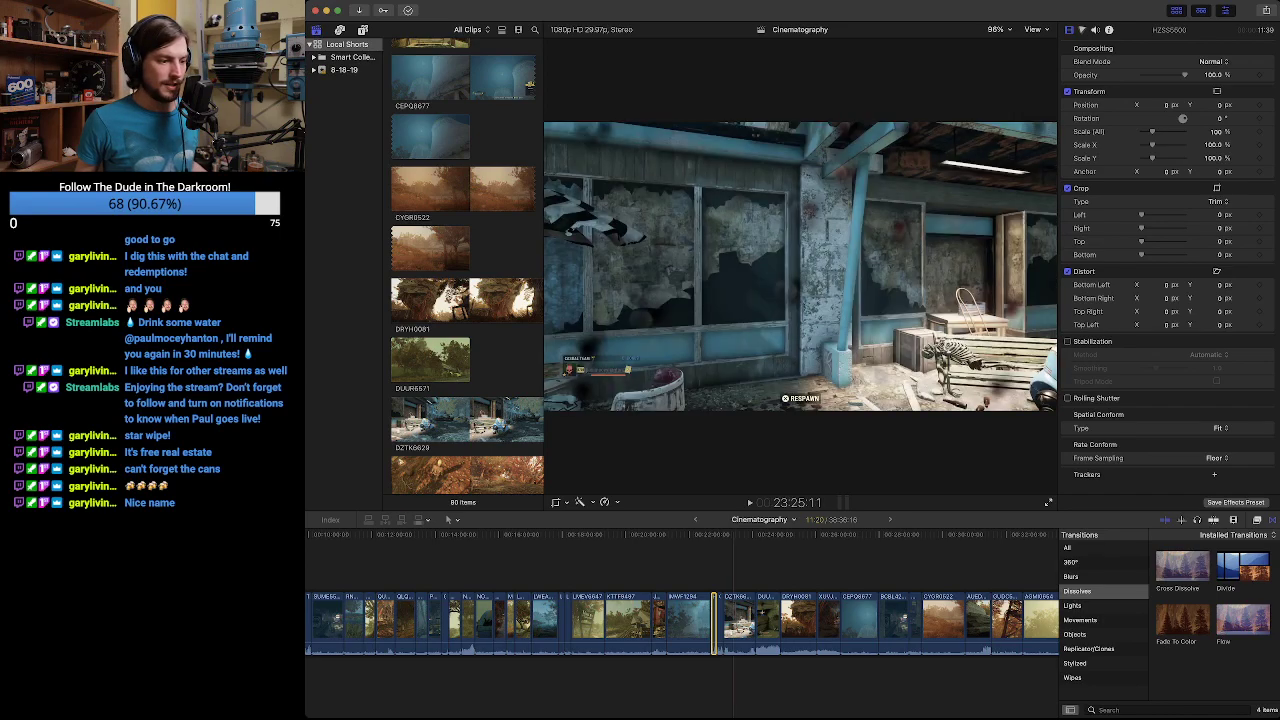
key(space)
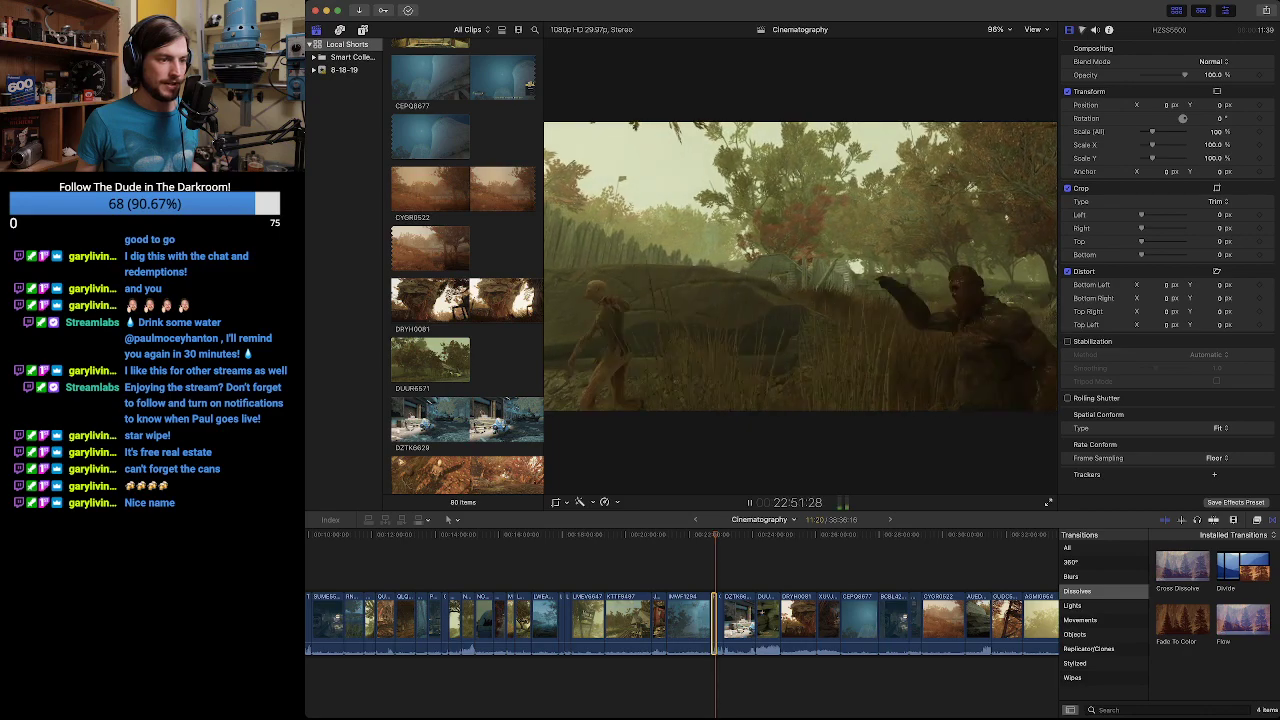
key(space)
key(Down)
key(Up)
key(space)
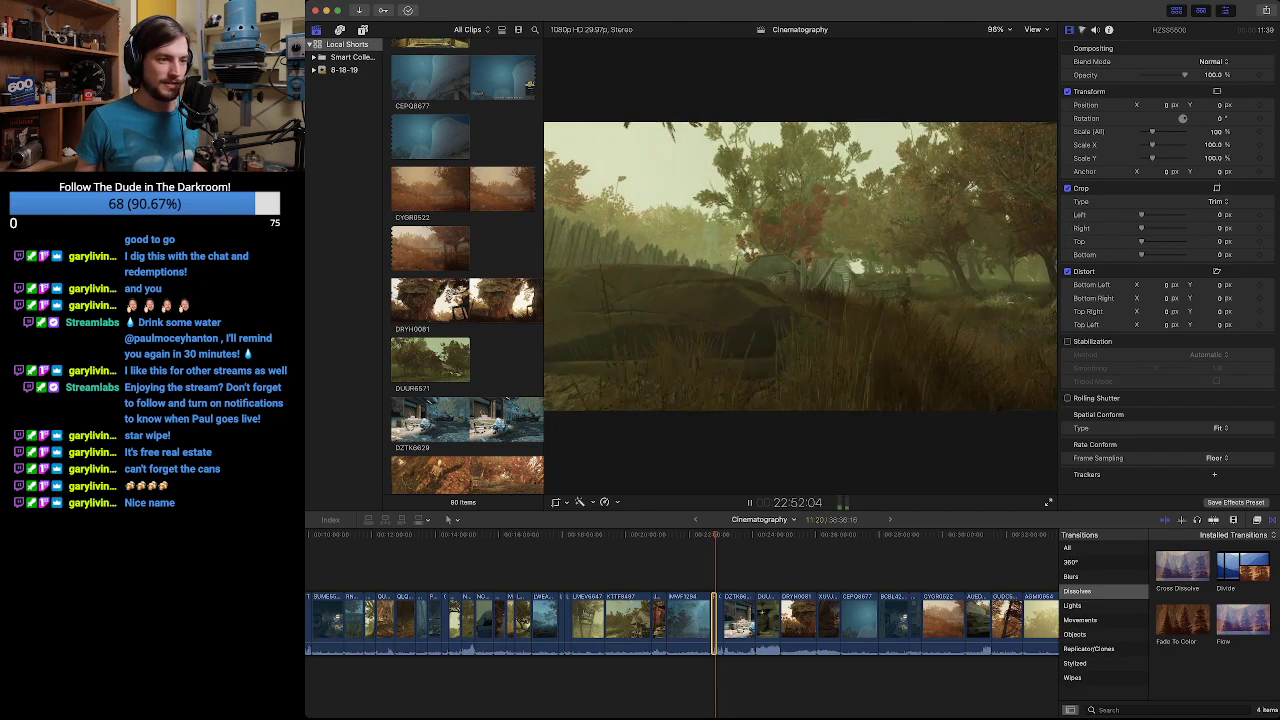
key(space)
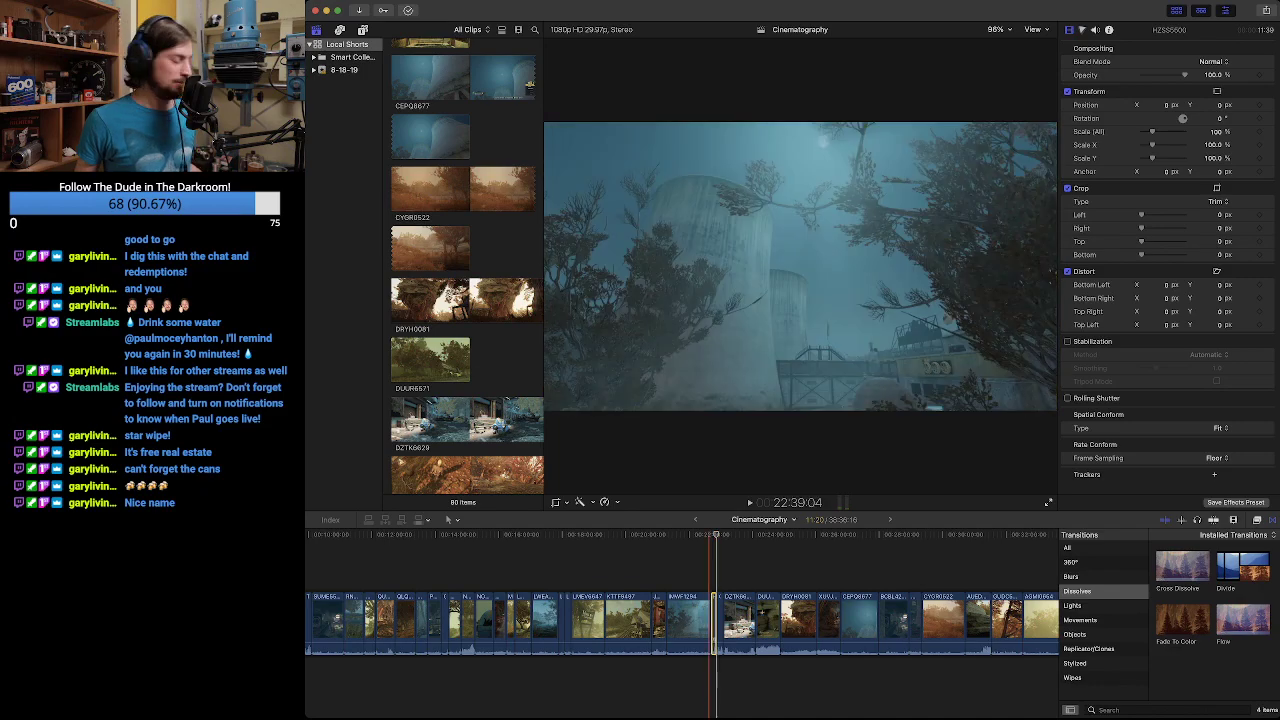
key(BackSpace)
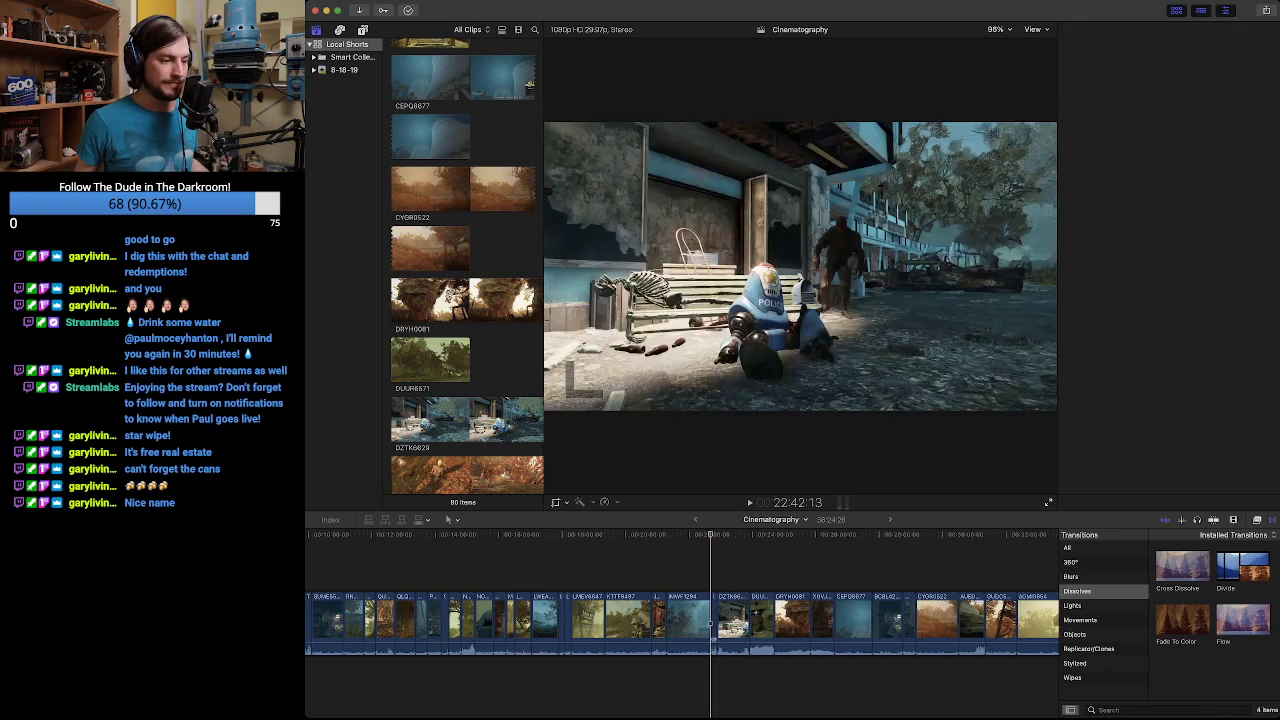
Play the short respawn-screen clip between IMWF1294 and the skeleton-on-bench clip DZTK6629.
click(711, 624)
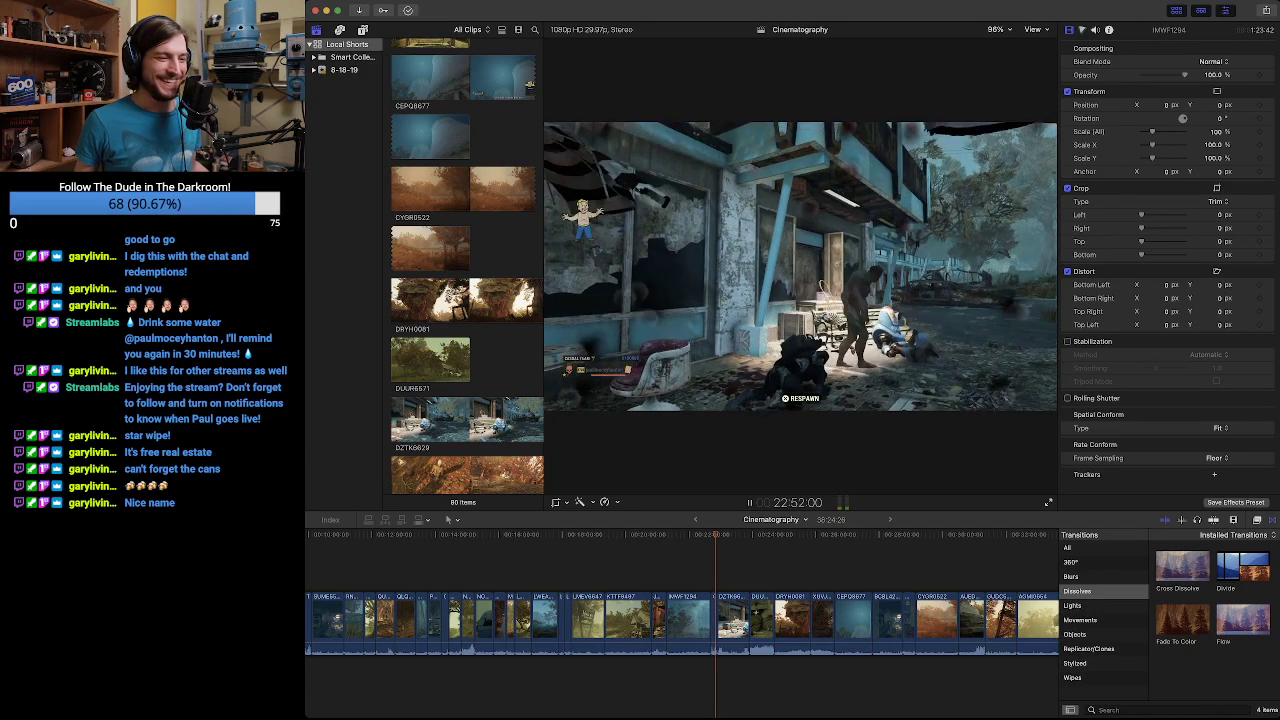
key(space)
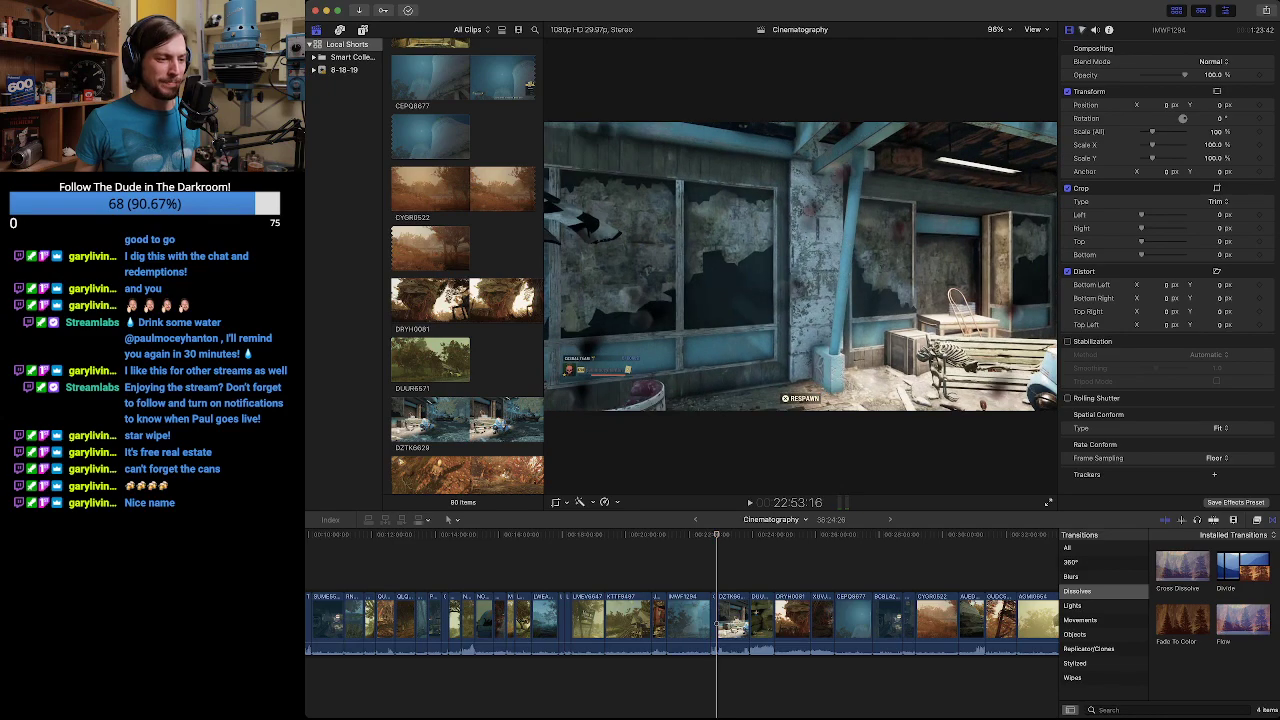
key(space)
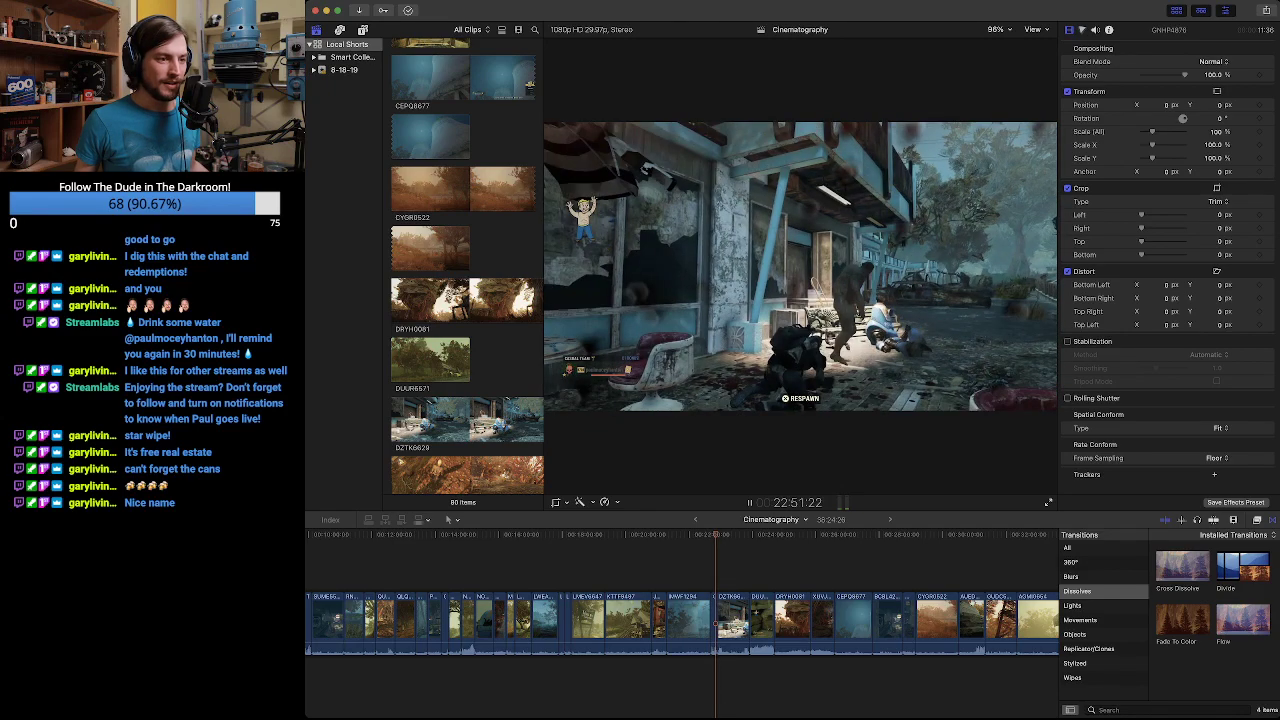
key(space)
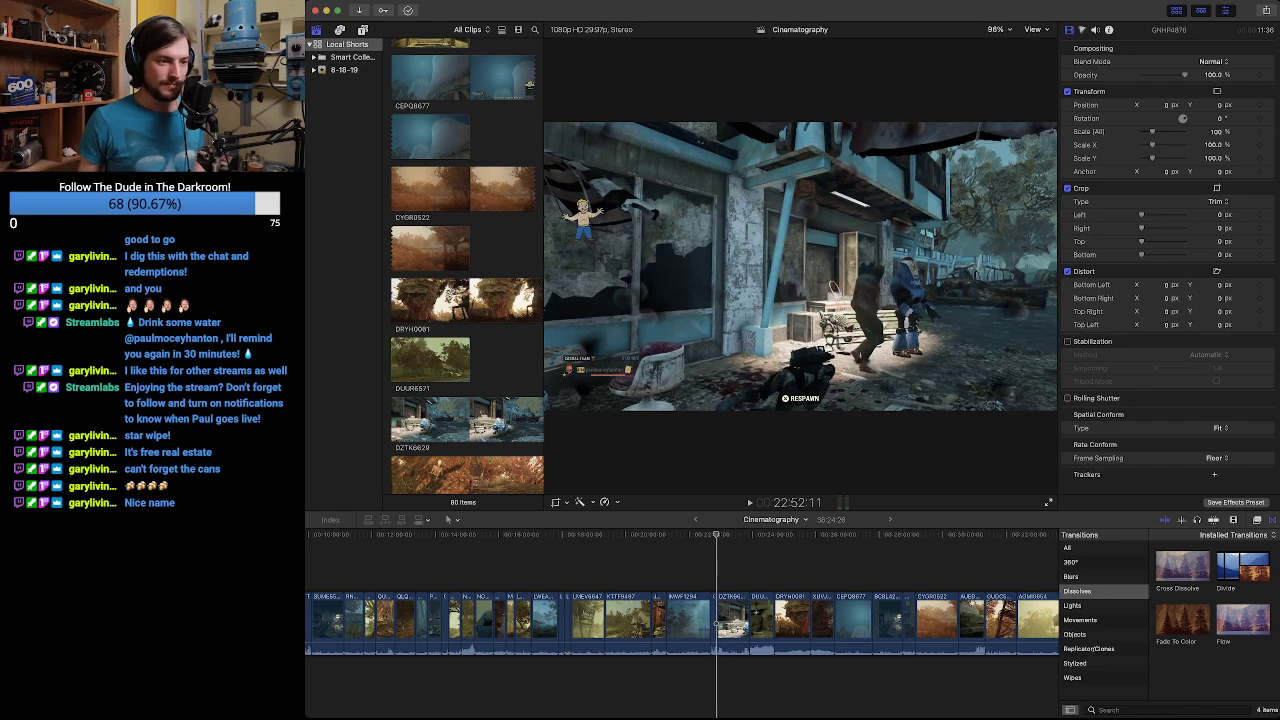
Step frame by frame back and forth through the respawn-screen clip, continuing forward to the start of clip DZTK6629.
key(Left)
key(Left)
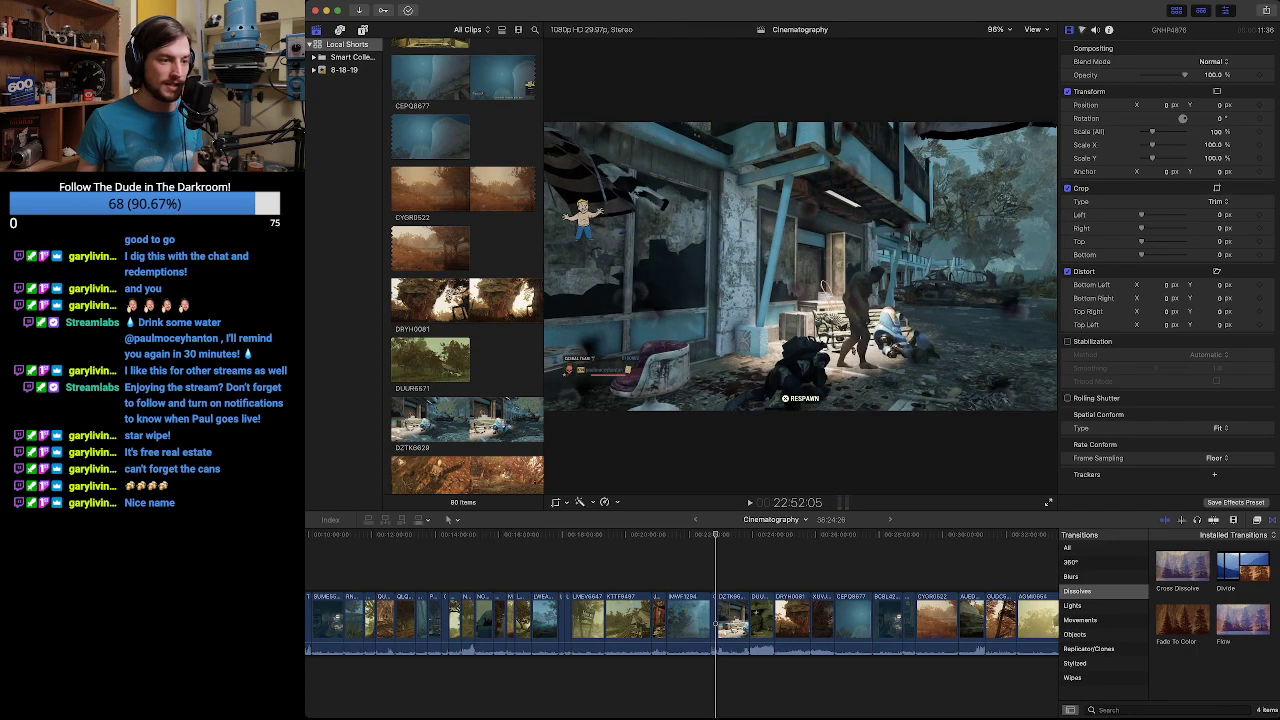
key(Right)
key(Right)
key(Right)
key(Right)
key(Right)
key(Right)
key(Left)
key(Left)
key(Left)
key(Left)
key(Left)
key(Left)
key(Right)
key(Right)
key(Right)
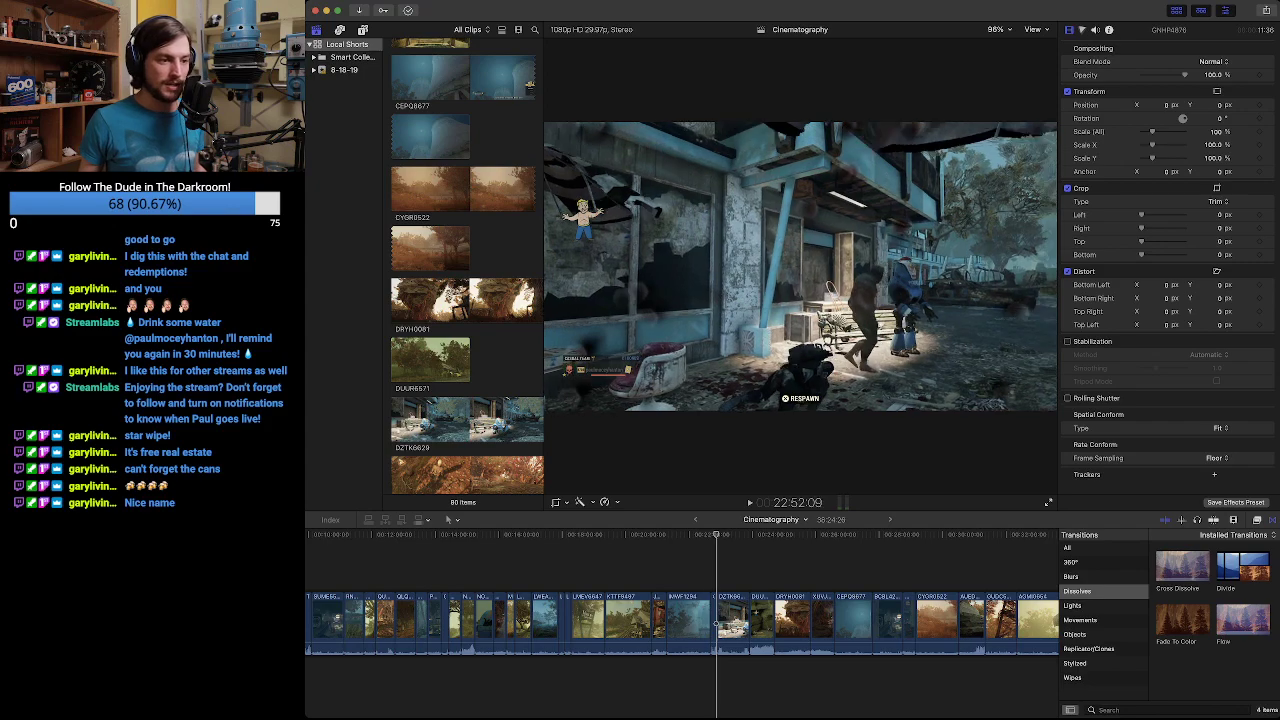
key(Left)
key(Left)
key(Left)
key(Left)
key(Left)
key(Left)
key(Right)
key(Right)
key(Right)
key(Right)
key(Right)
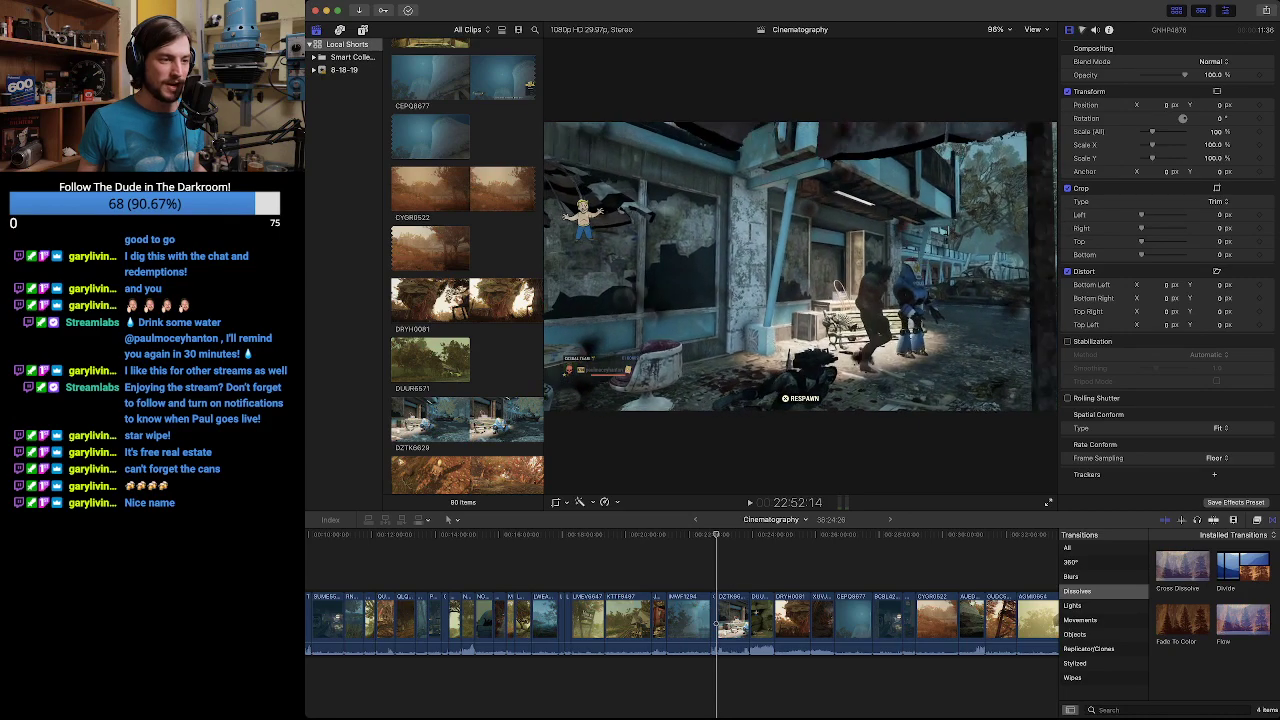
key(Right)
key(Right)
key(Right)
key(Right)
key(Right)
key(Right)
key(Right)
key(Right)
key(Right)
key(Right)
key(Right)
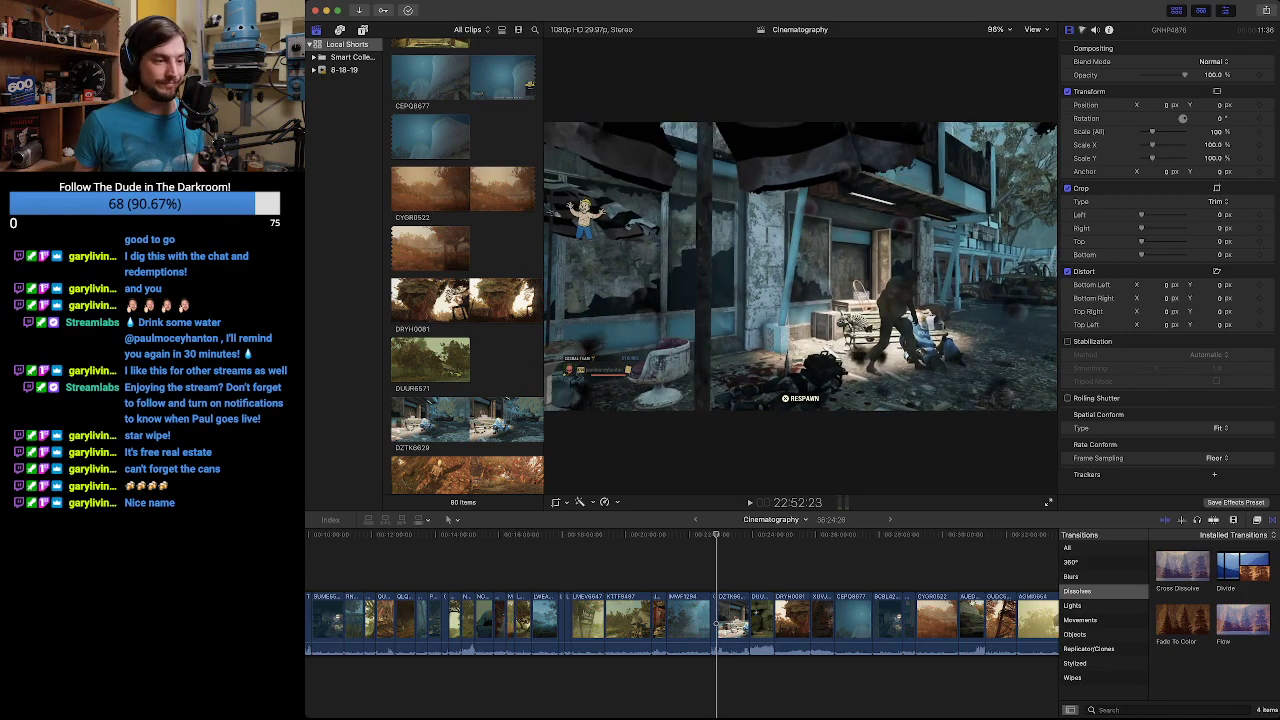
key(Right)
key(Right)
key(Right)
key(Right)
key(Right)
key(Right)
key(shift+Right)
key(shift+Right)
key(shift+Right)
key(shift+Right)
key(shift+Right)
key(shift+Right)
key(shift+Right)
key(shift+Right)
key(shift+Right)
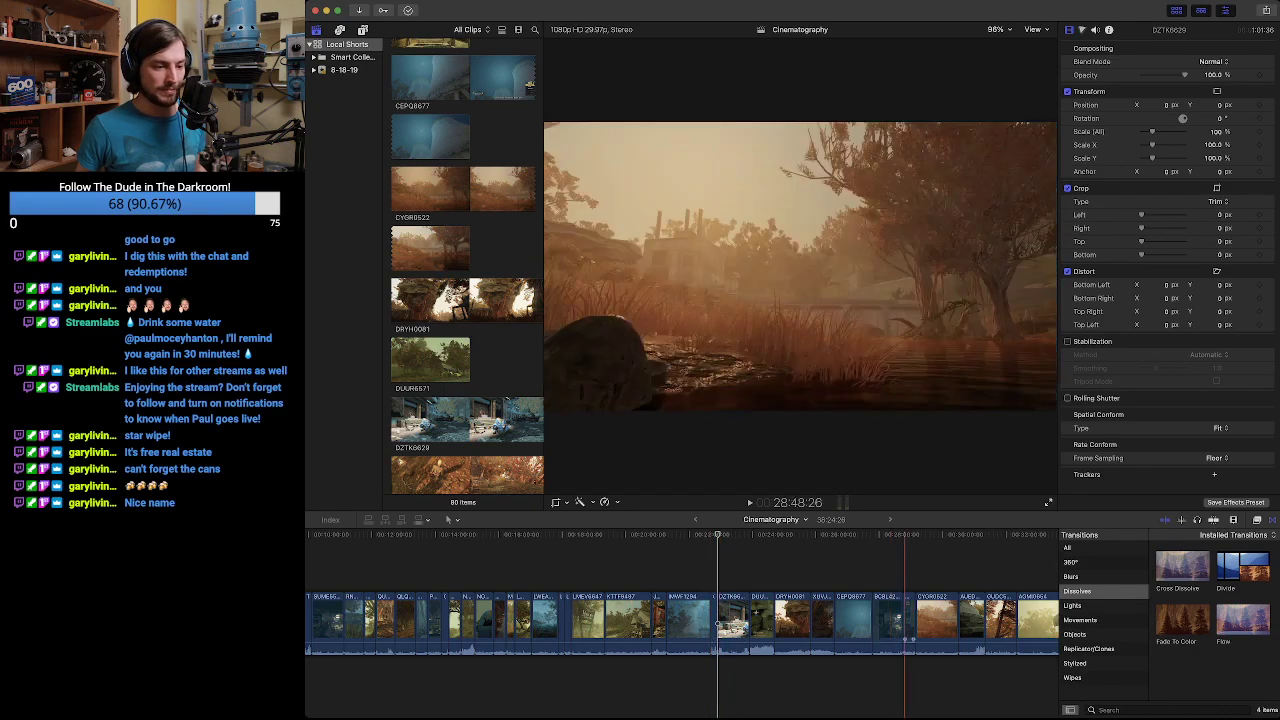
Move the blue cooling-tower clip IMWF1294 between clips XUVJ7865 and CEPQ8677.
scroll(905, 625, right, 10)
scroll(750, 625, left, 8)
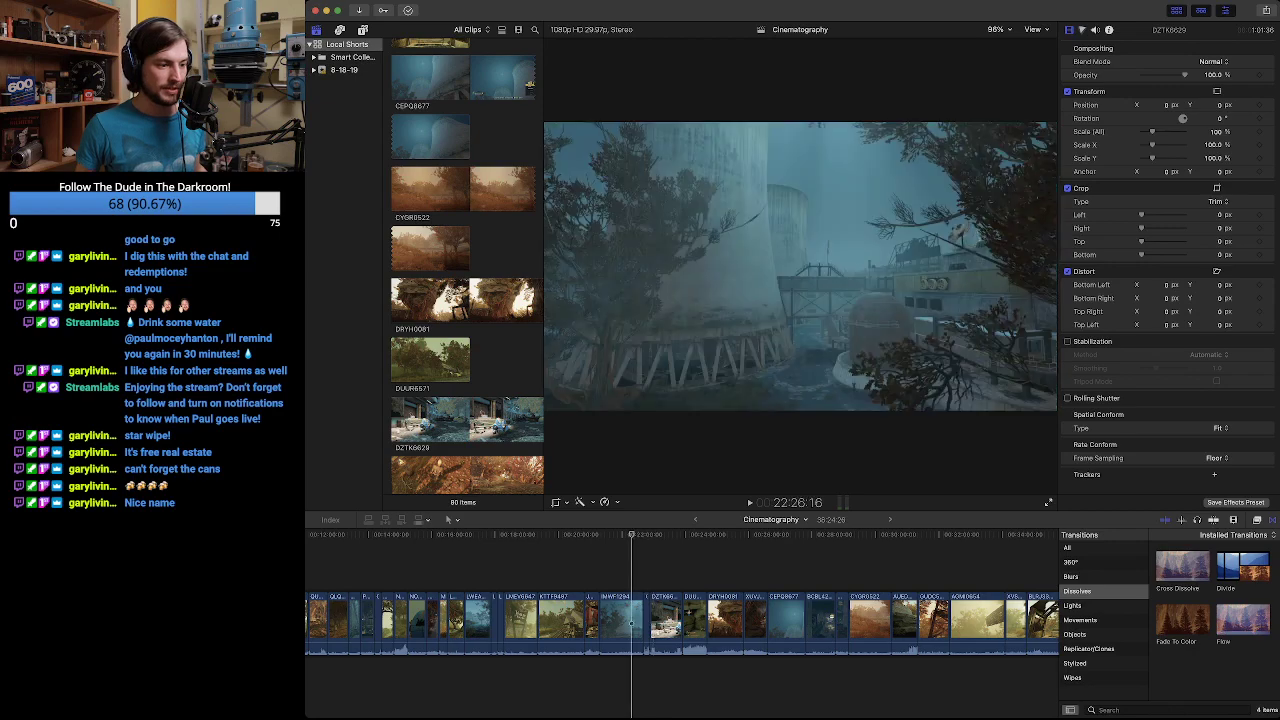
drag(614, 622, 778, 625)
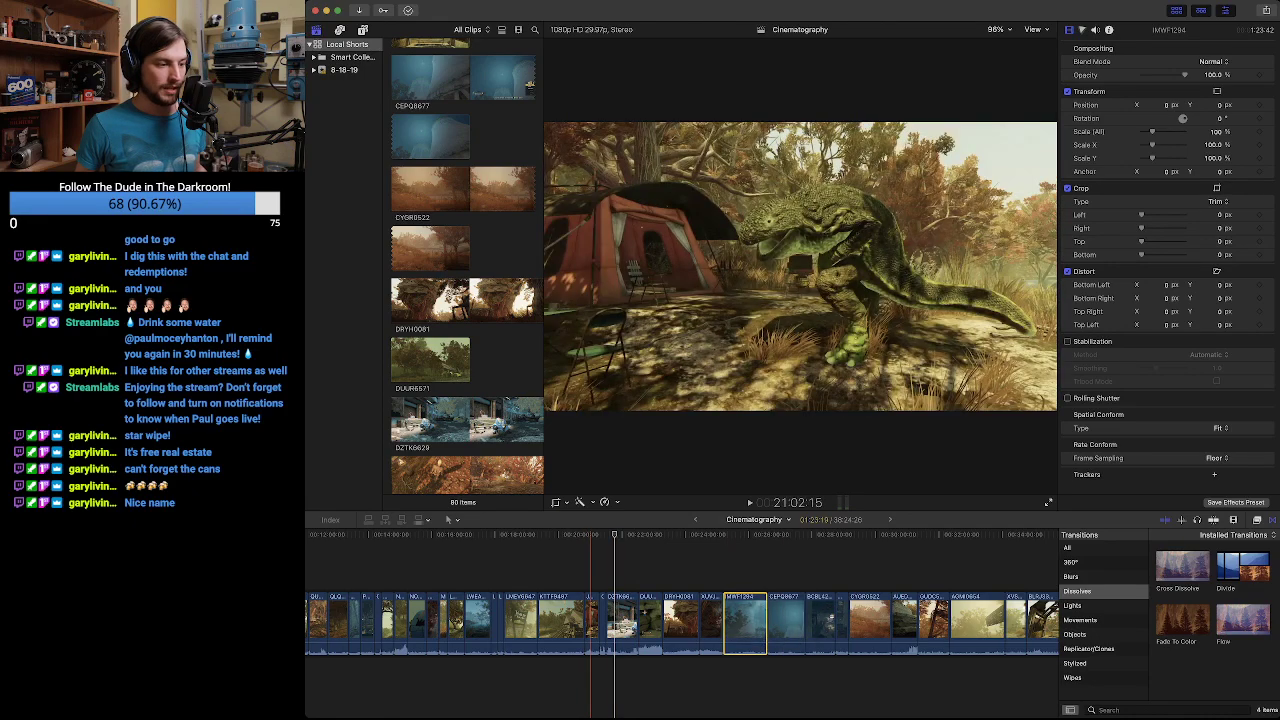
Move the tent-and-creature camp clip directly before the flagpole-and-cabin clip XVSH2350, and the log cabin clip KTTF9497 directly before the camp clip.
click(592, 622)
drag(592, 622, 998, 630)
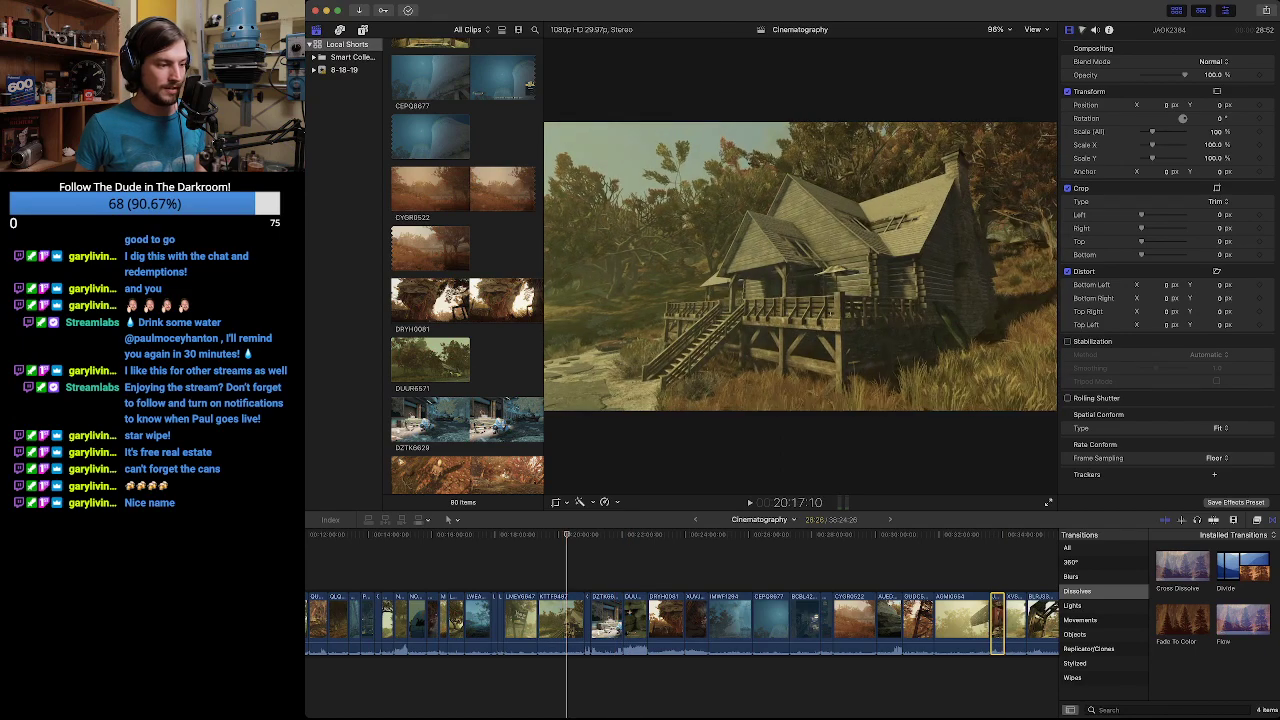
drag(562, 622, 968, 622)
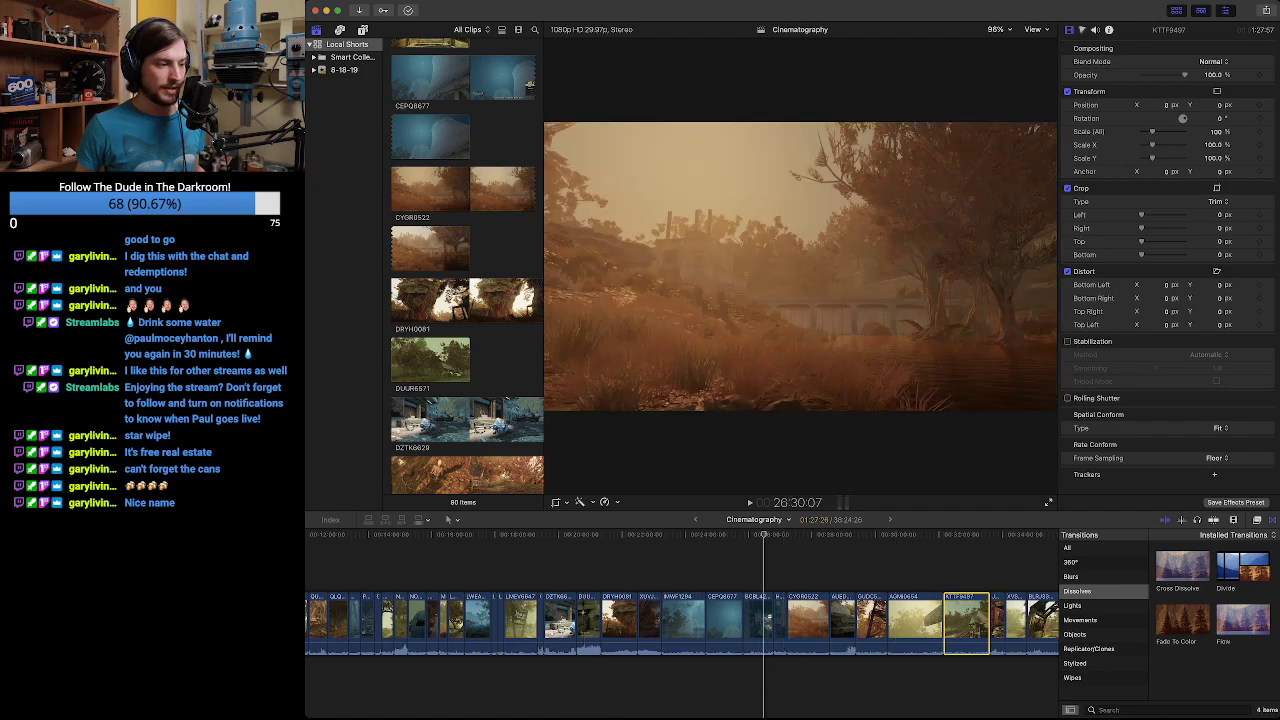
Move the Valley Galleria sign clip LMEV6647 directly after the blue cooling-tower clip CEPQ8677.
click(514, 622)
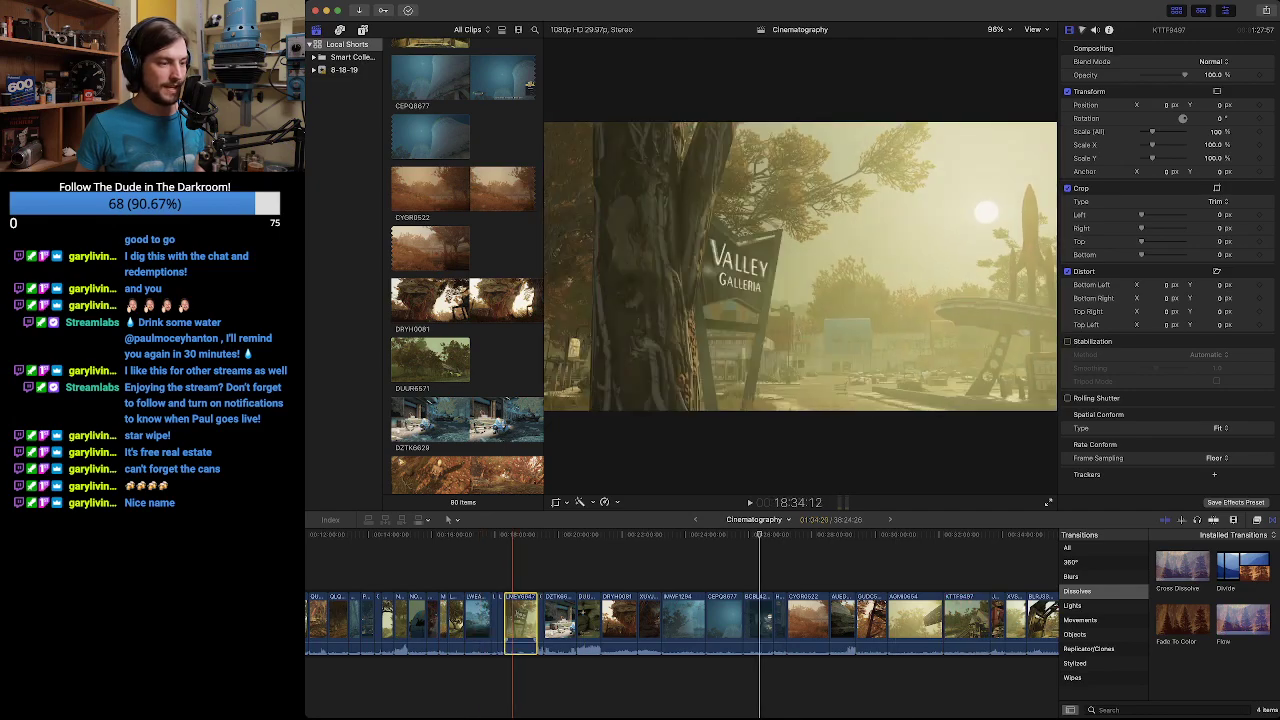
drag(514, 622, 728, 624)
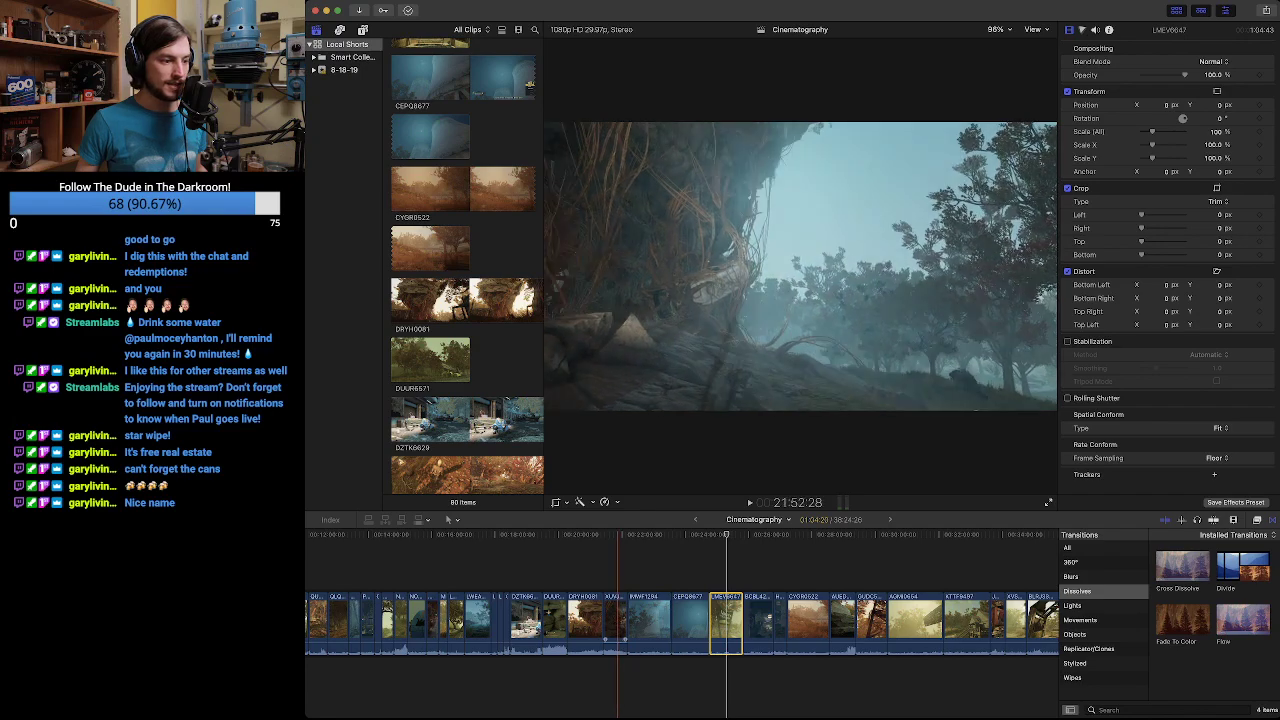
Play the short flagpole-and-house clip LUHM0252 with the photo mode menu showing and delete it from the timeline.
click(622, 620)
scroll(620, 620, right, 5)
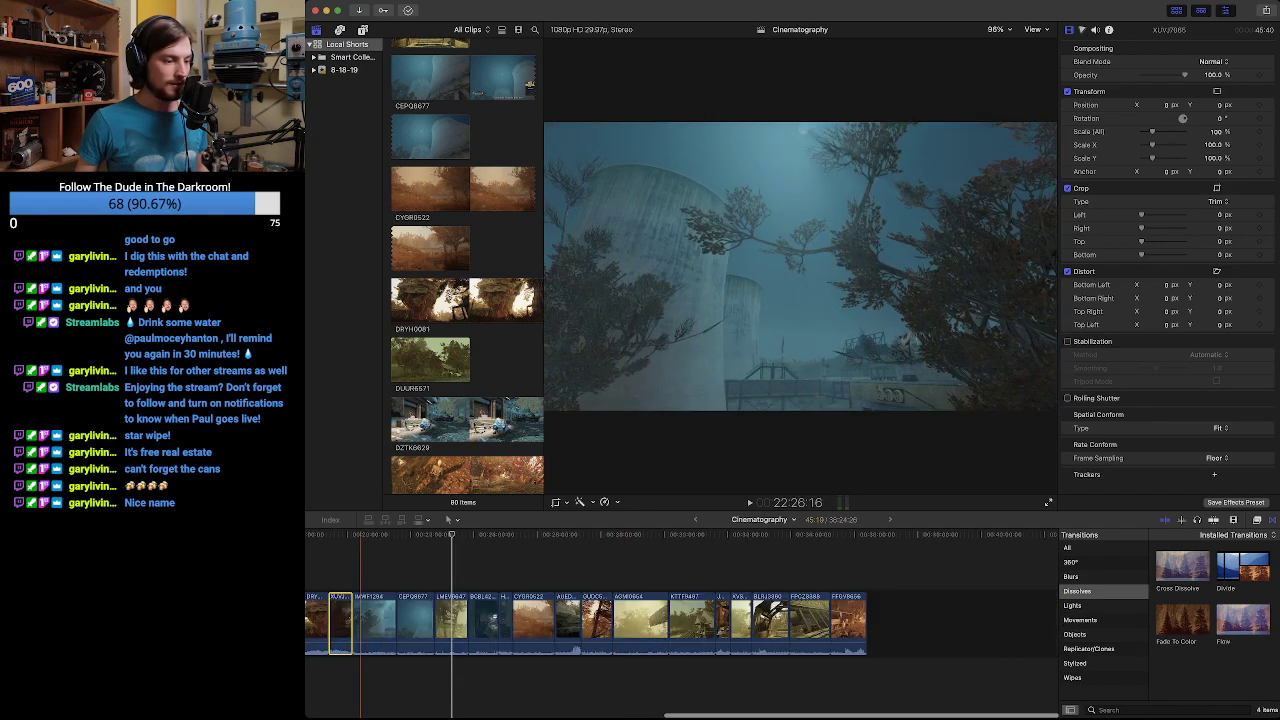
scroll(624, 620, left, 1)
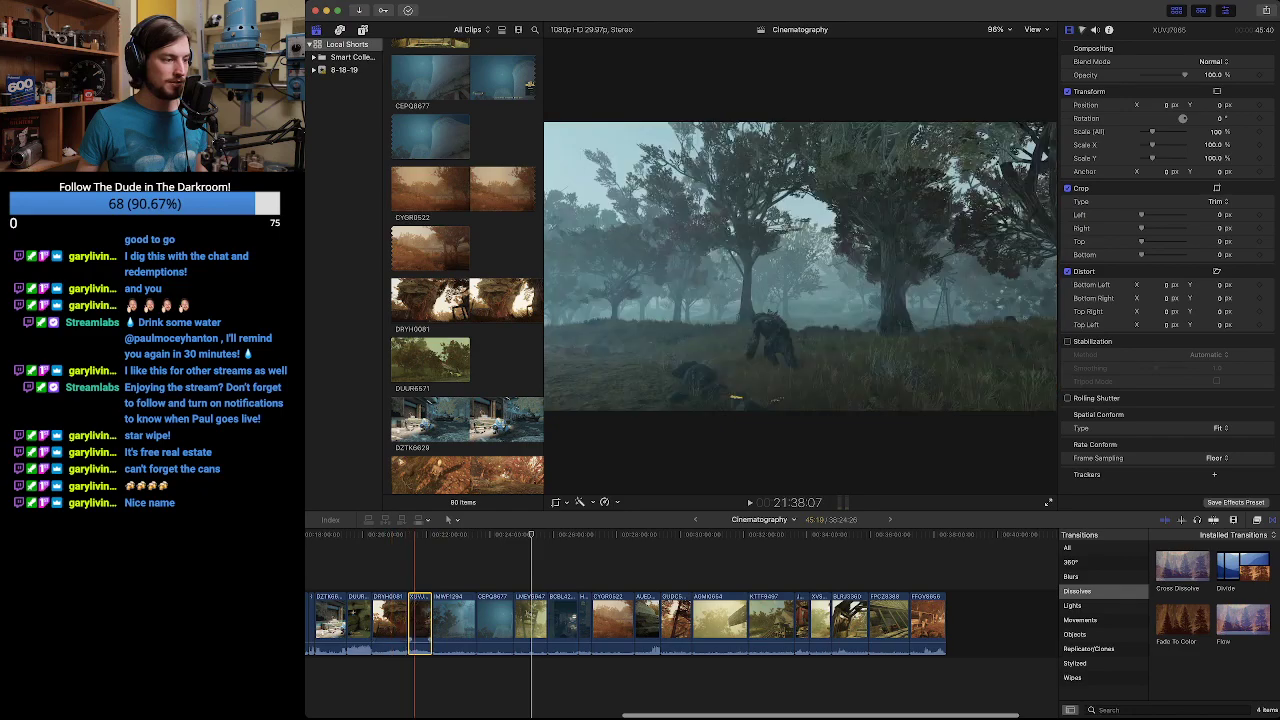
scroll(440, 620, left, 2)
scroll(600, 620, left, 3)
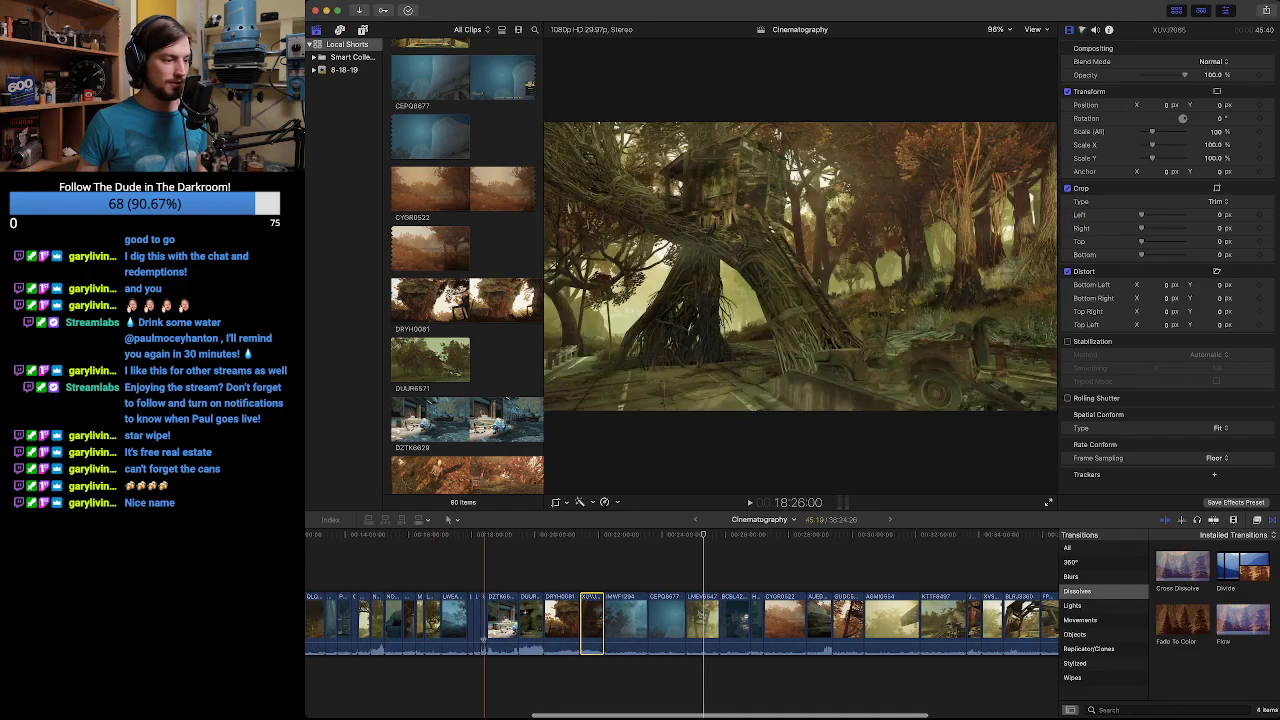
scroll(577, 620, left, 2)
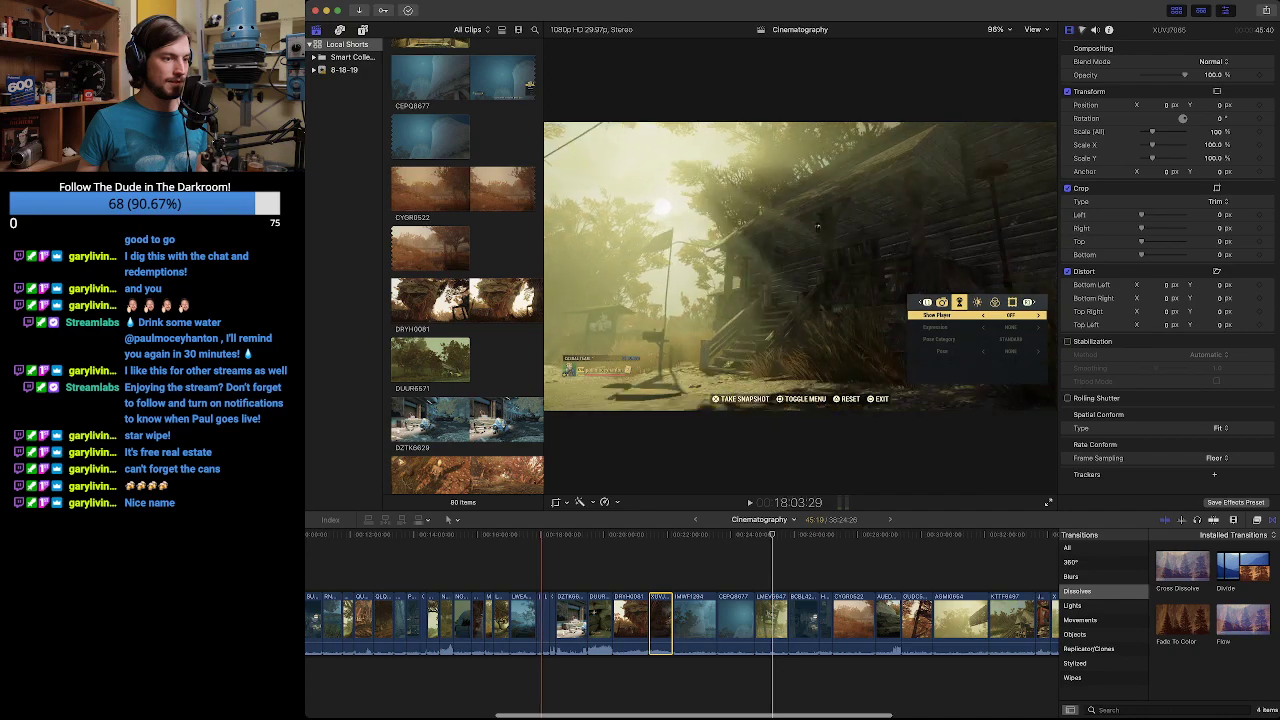
click(543, 638)
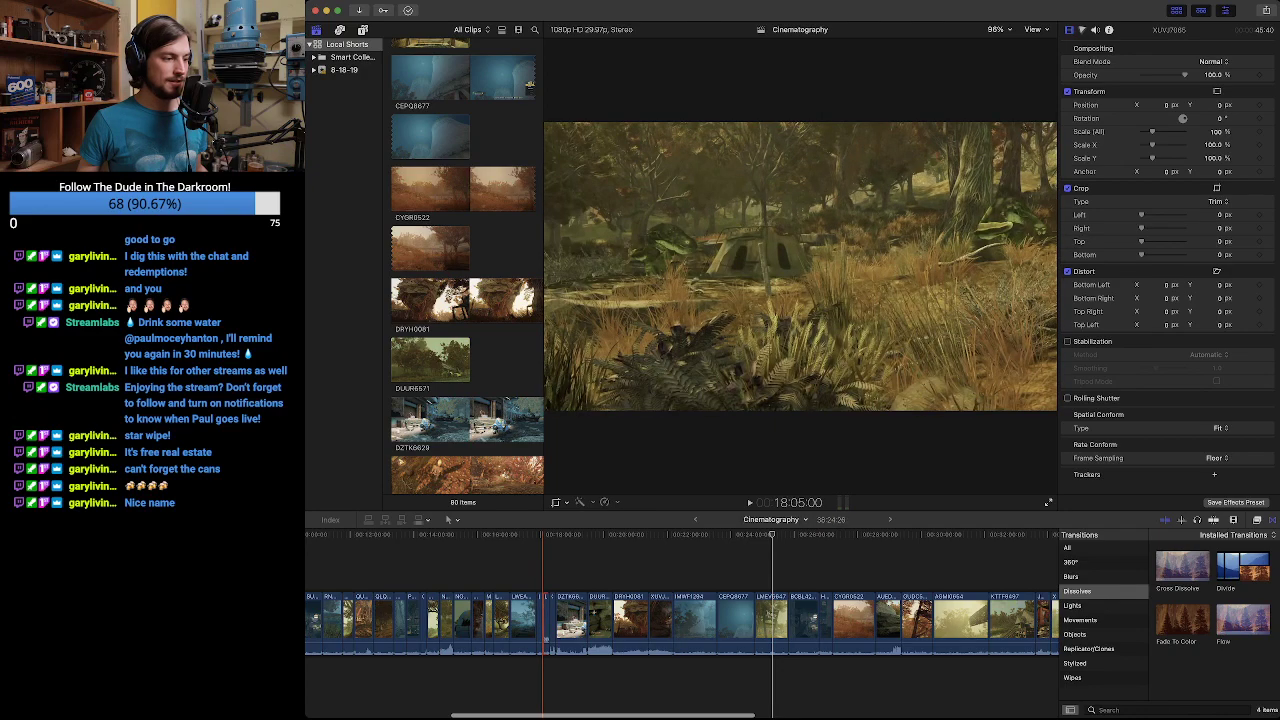
click(541, 622)
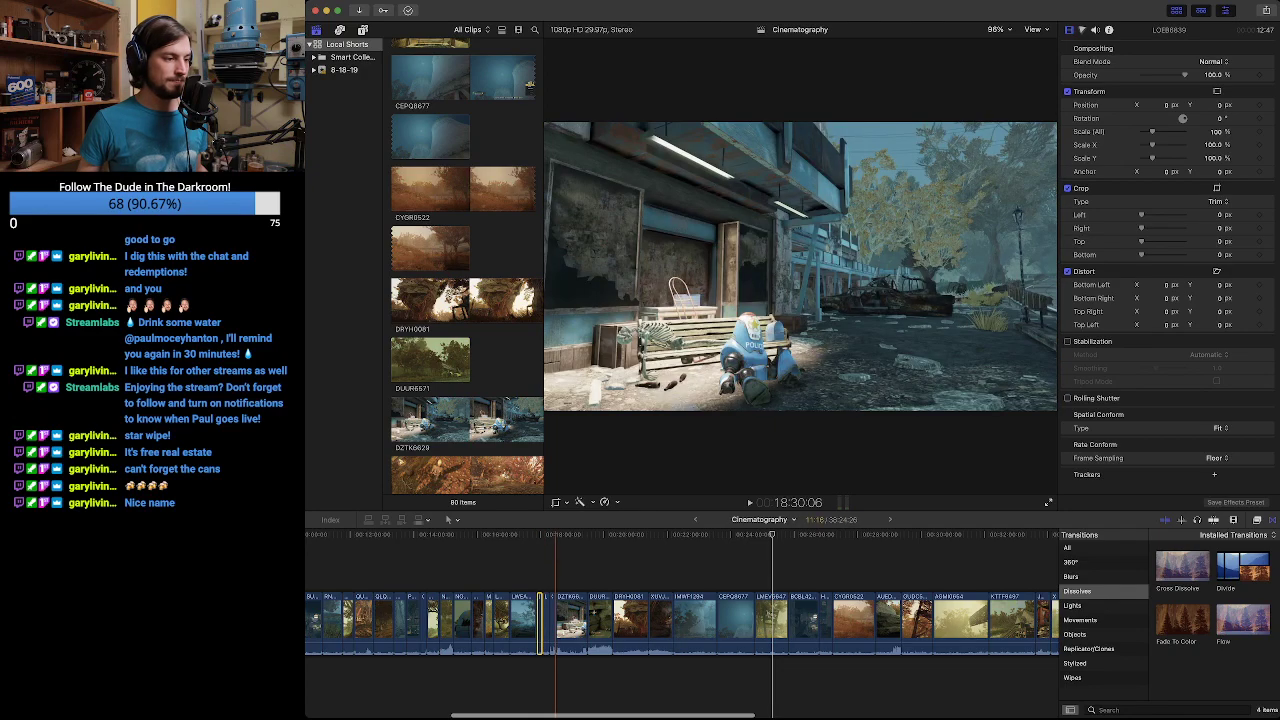
key(/)
key(space)
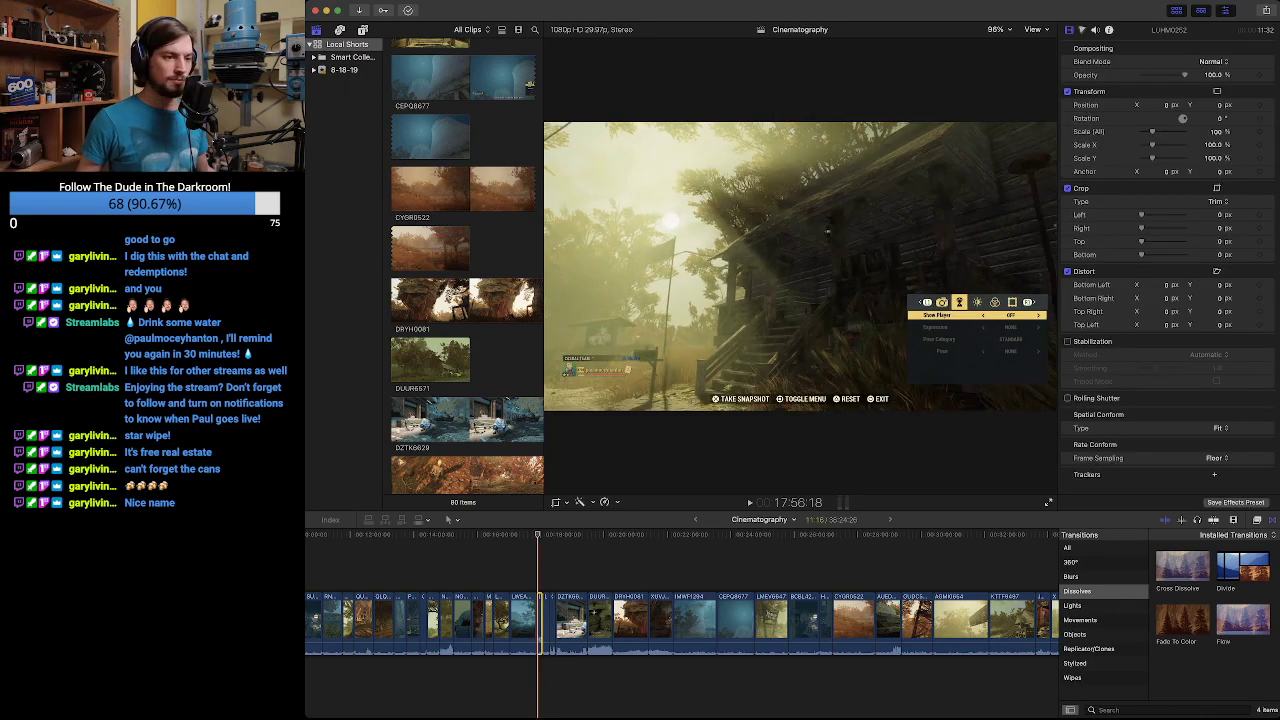
key(Delete)
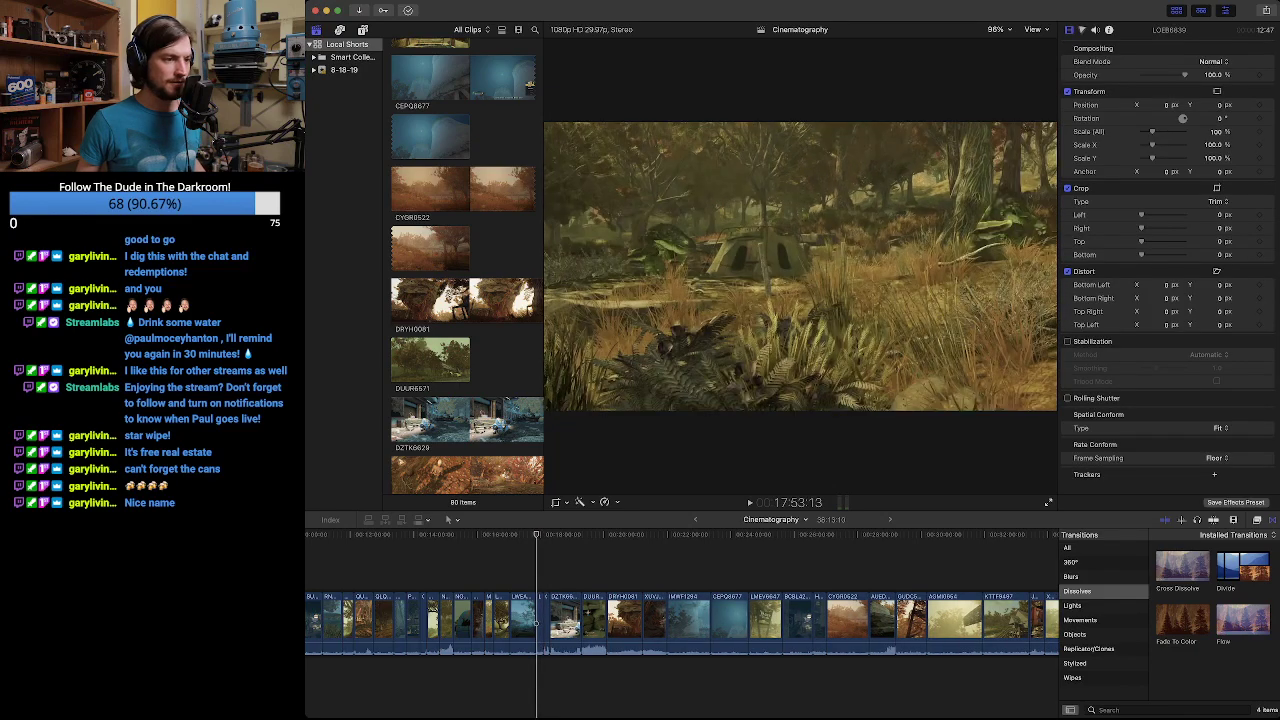
Play the tent camp clip LOEB6639 and move it directly before the log cabin clip KTTF9497.
key(space)
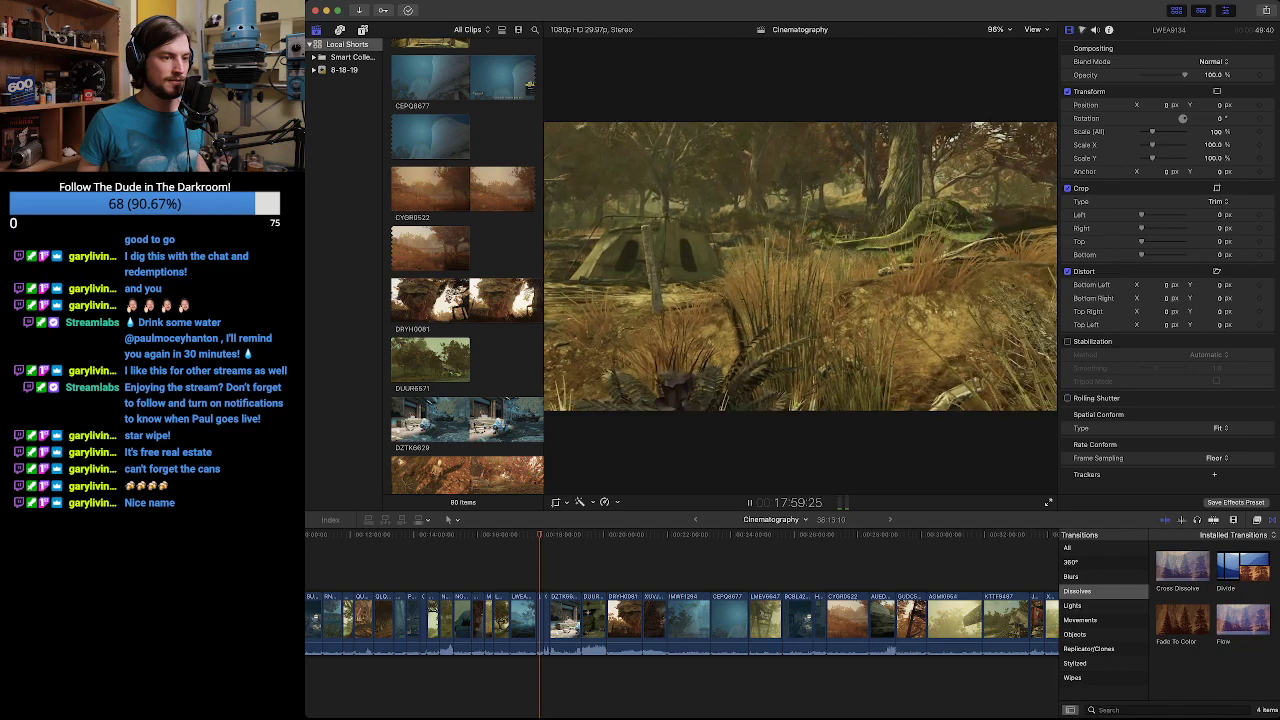
key(space)
click(540, 622)
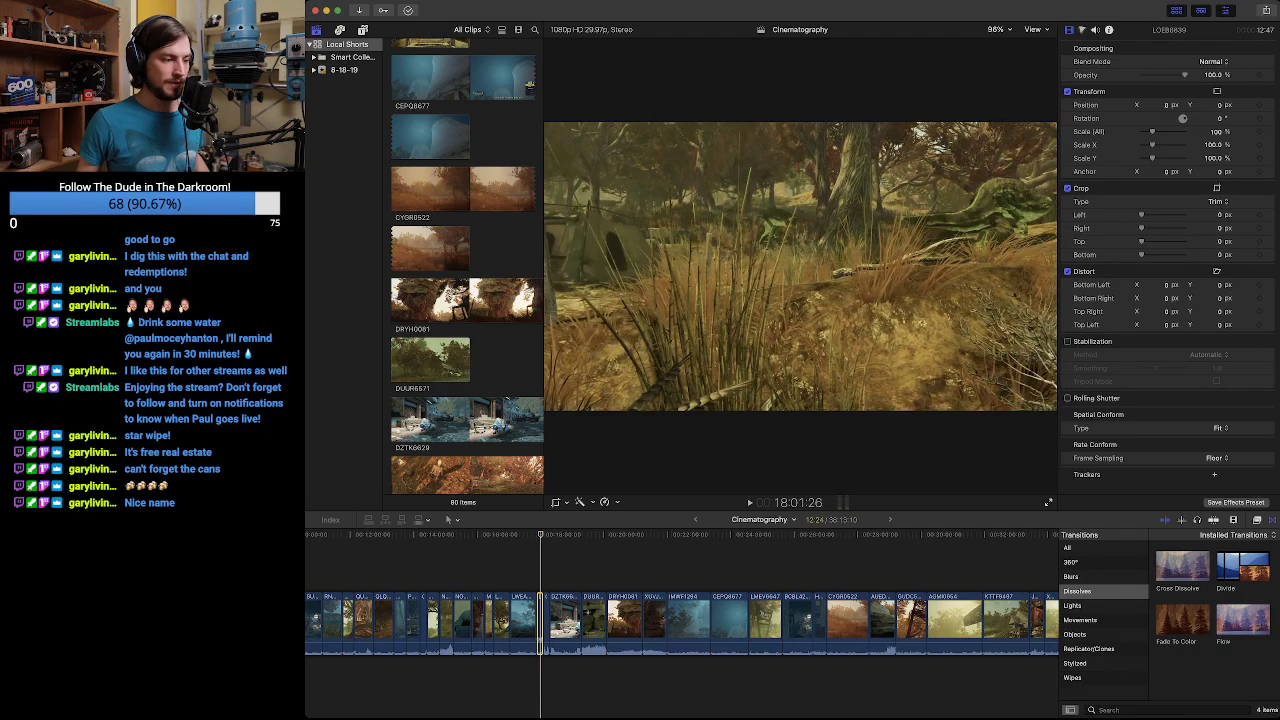
key(Up)
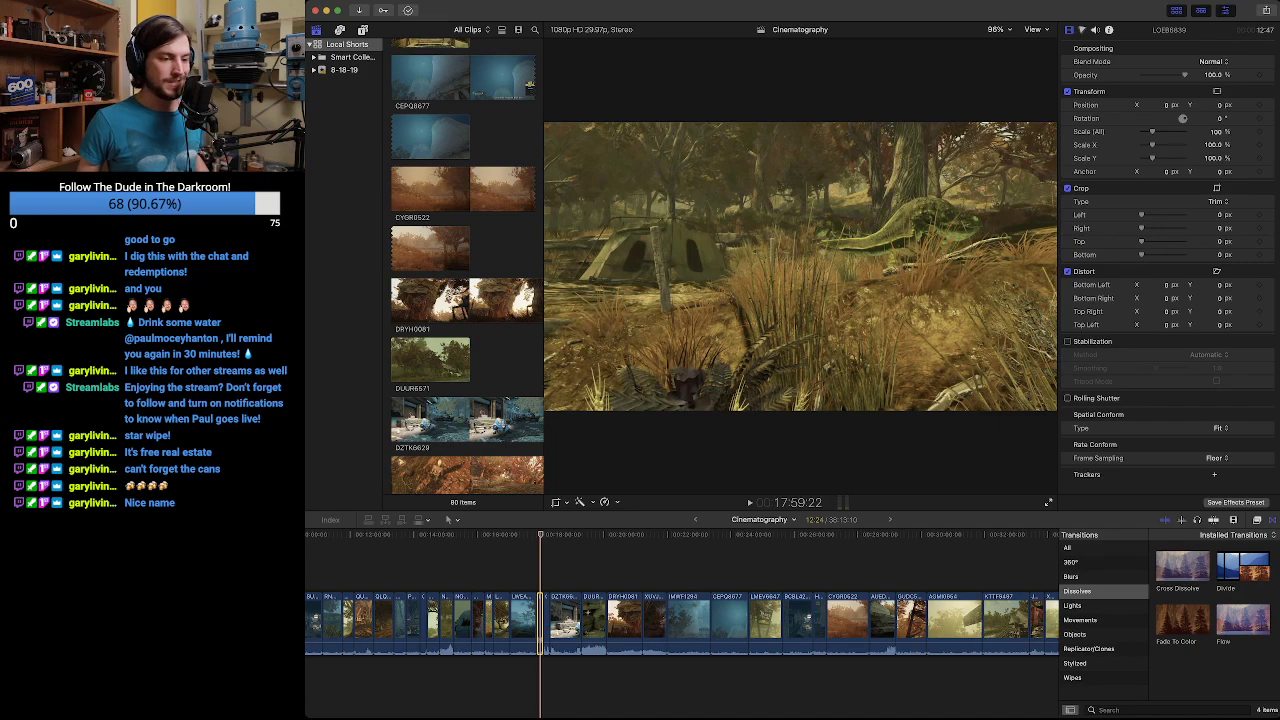
drag(540, 622, 981, 637)
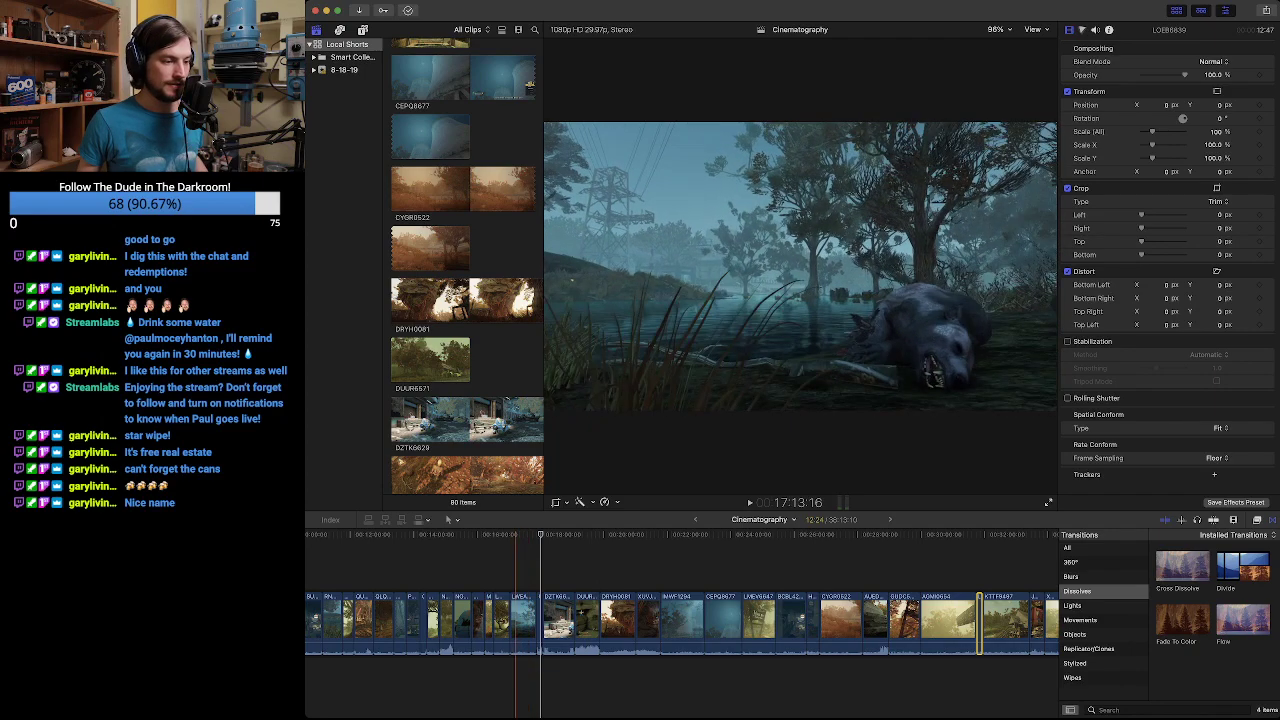
Move the blue lakeside creature clip LWEA9134 directly before IMWF1294, and the treehouse clip LWQG8630 to the end of the timeline.
drag(520, 620, 650, 620)
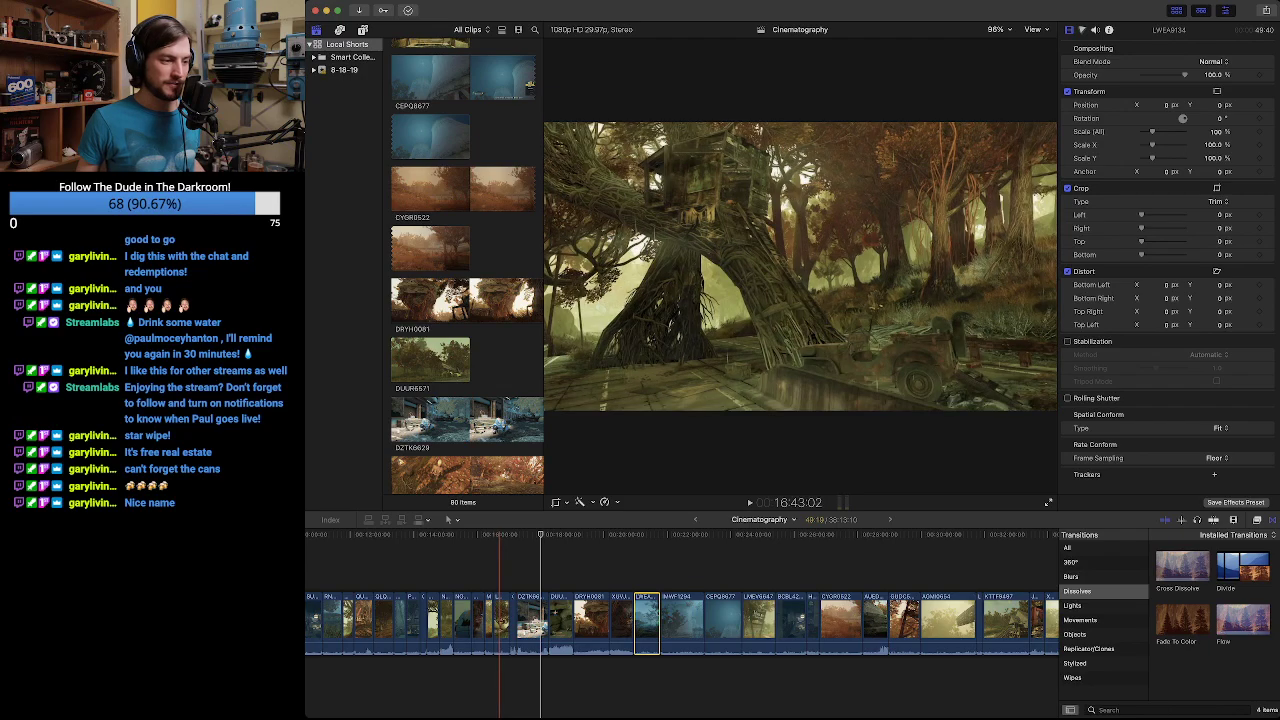
drag(497, 534, 495, 534)
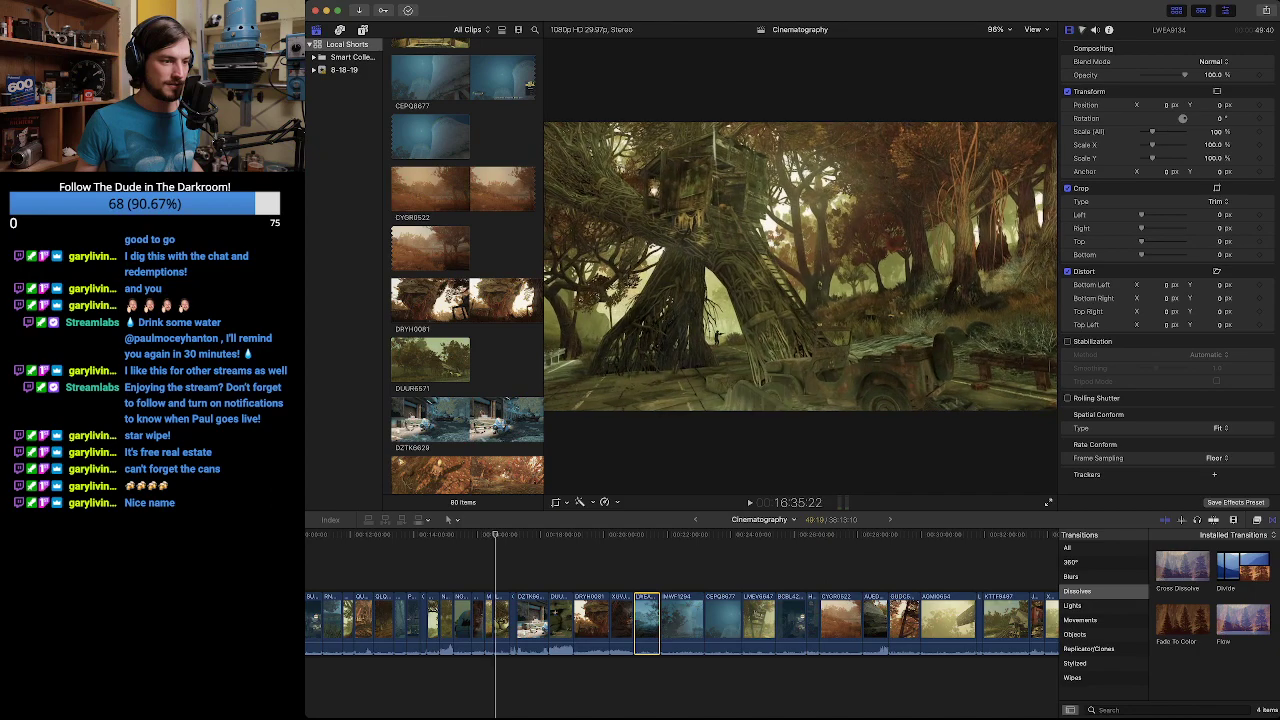
drag(496, 534, 507, 534)
scroll(455, 620, right, 5)
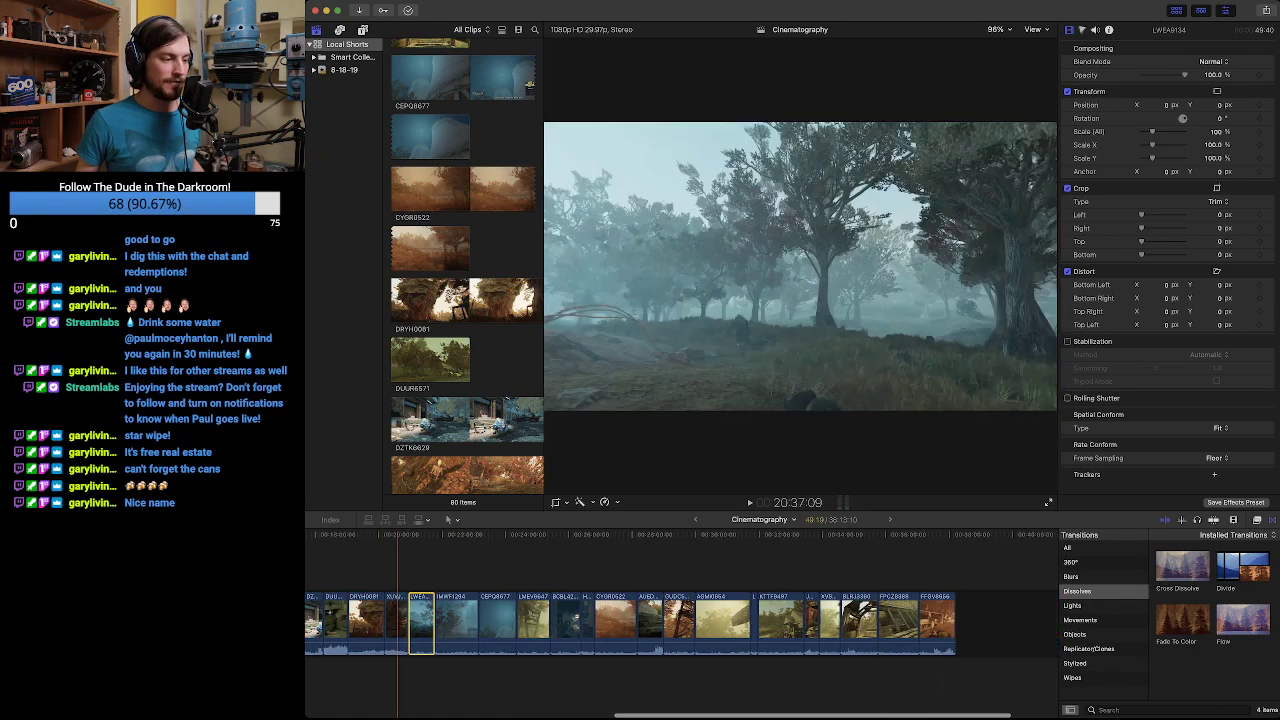
click(388, 622)
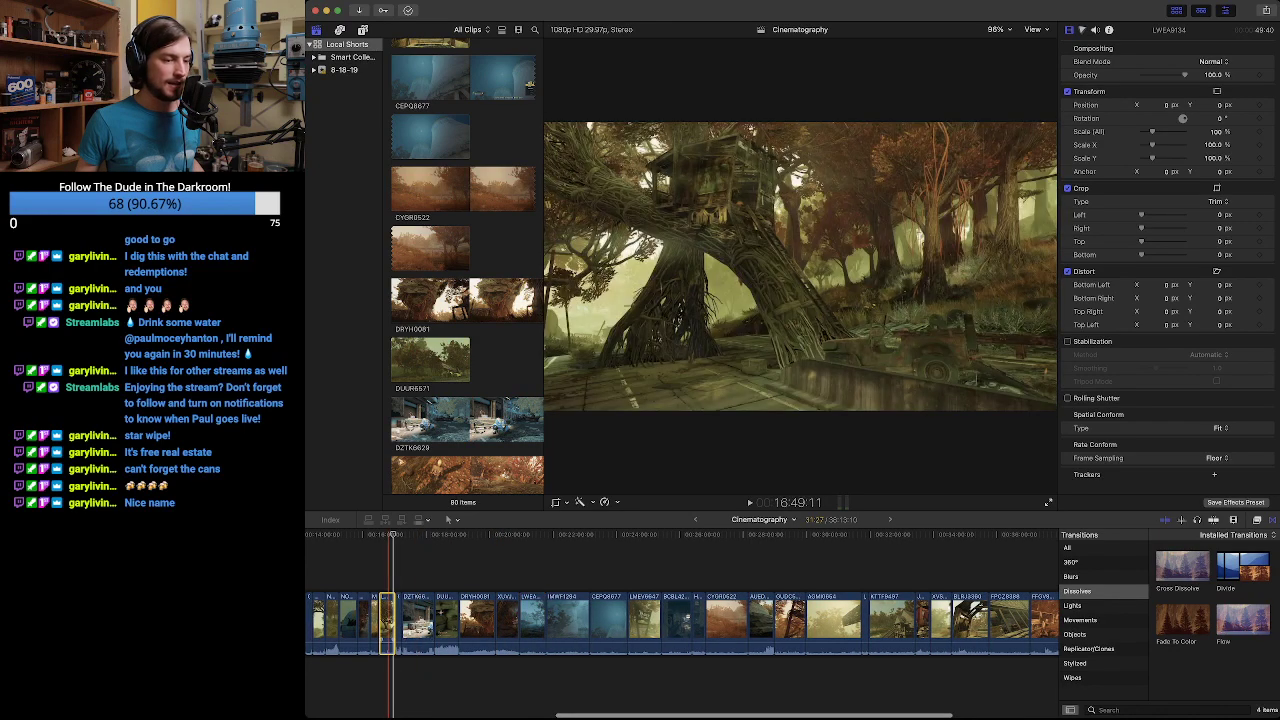
drag(388, 622, 856, 620)
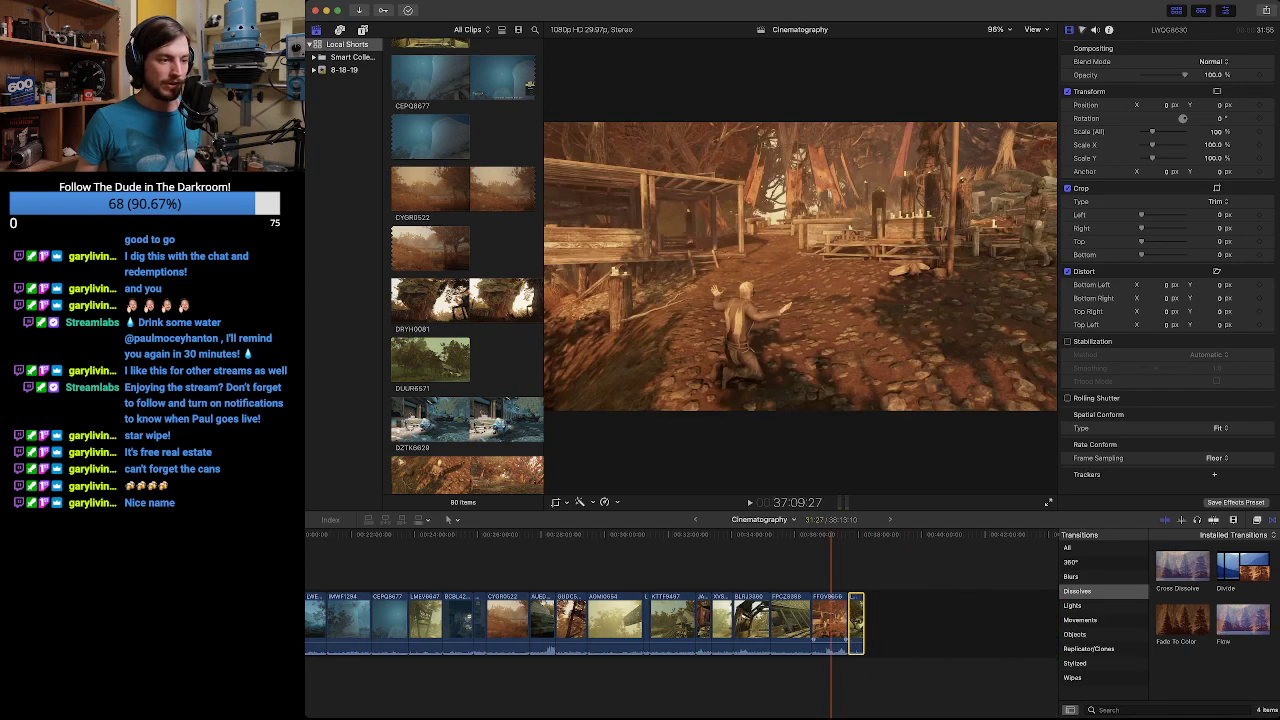
Insert a gap directly before the orange campsite clip FFGV8656 and lengthen it to about 4 min 54 s.
drag(846, 535, 813, 535)
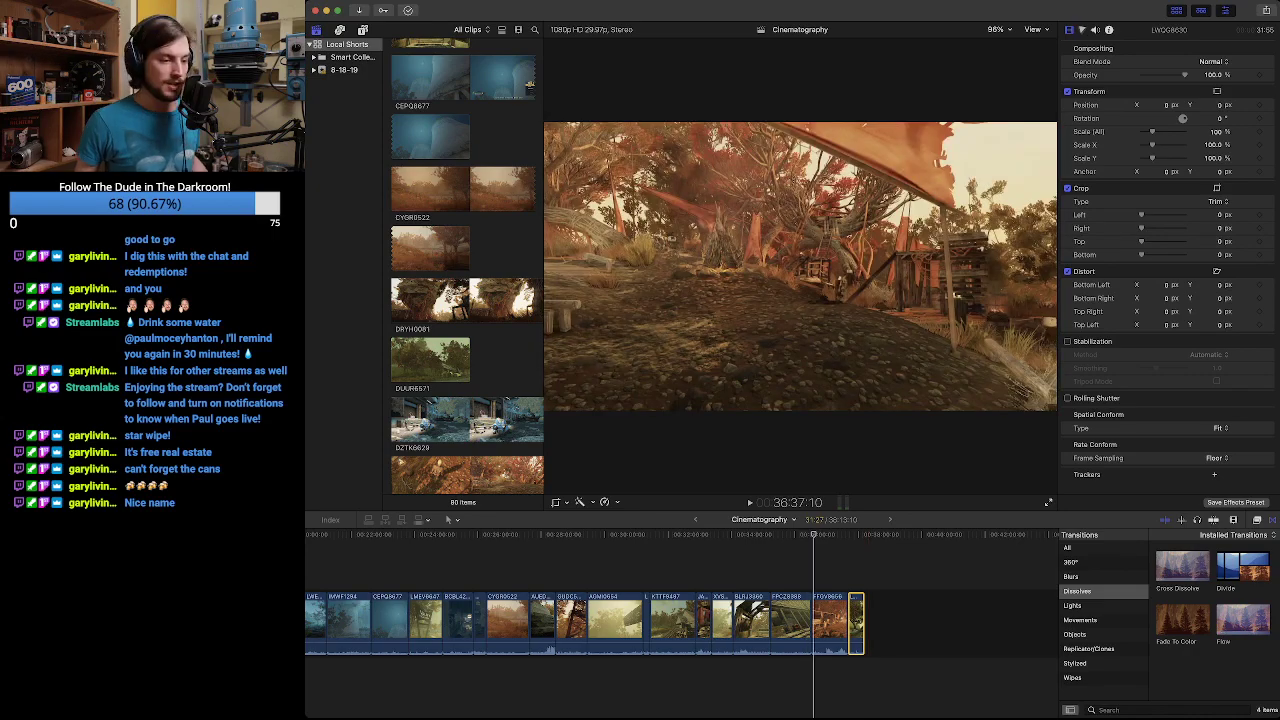
key(n)
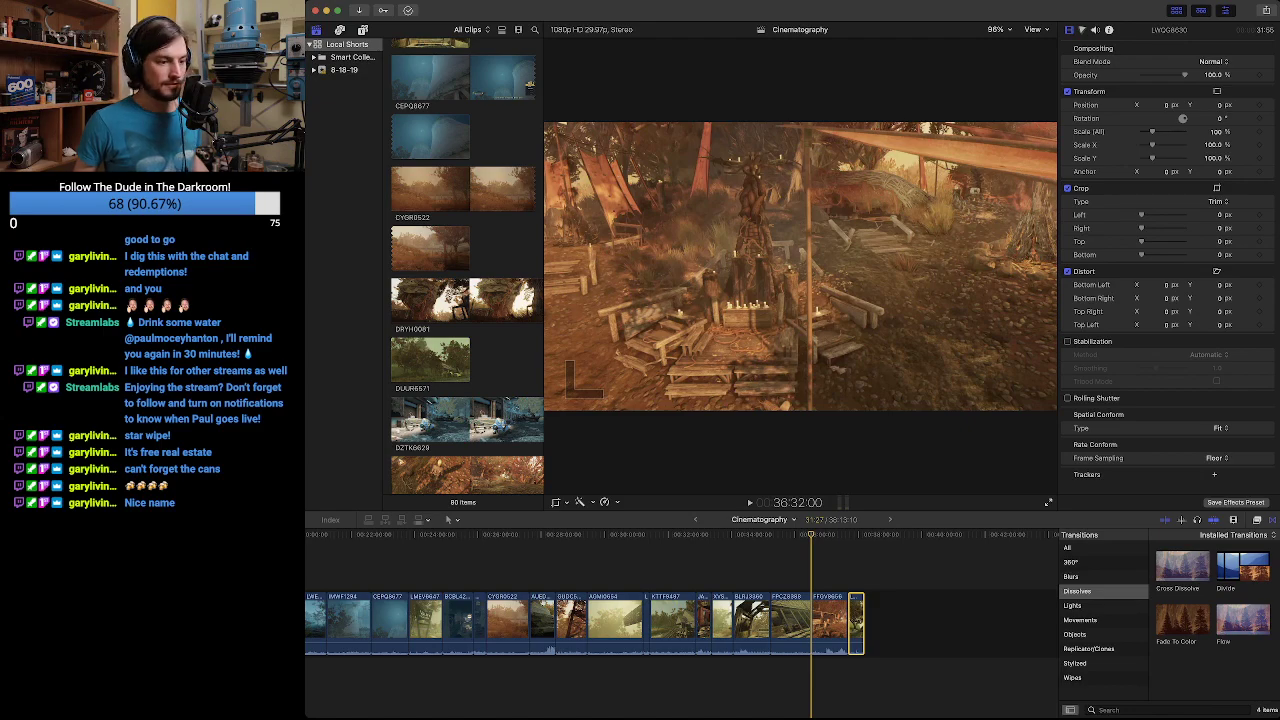
key(alt+w)
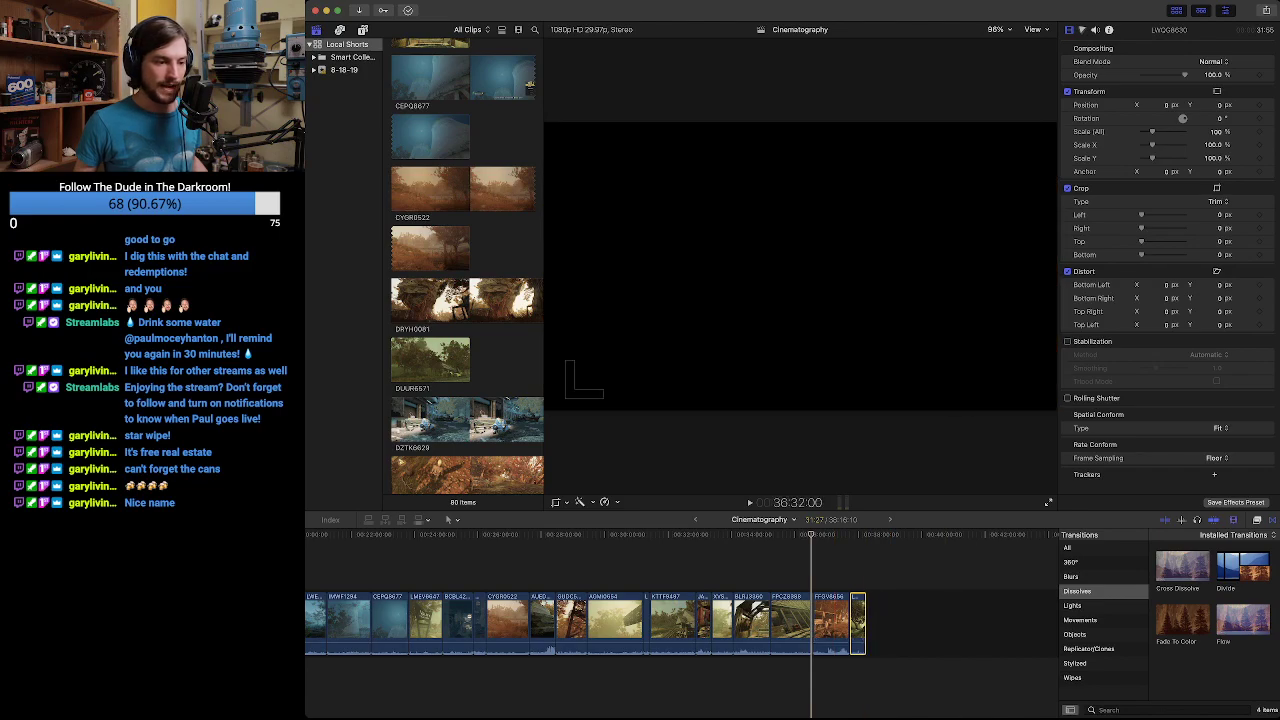
key(super+=)
key(super+=)
key(super+=)
key(super+=)
key(super+=)
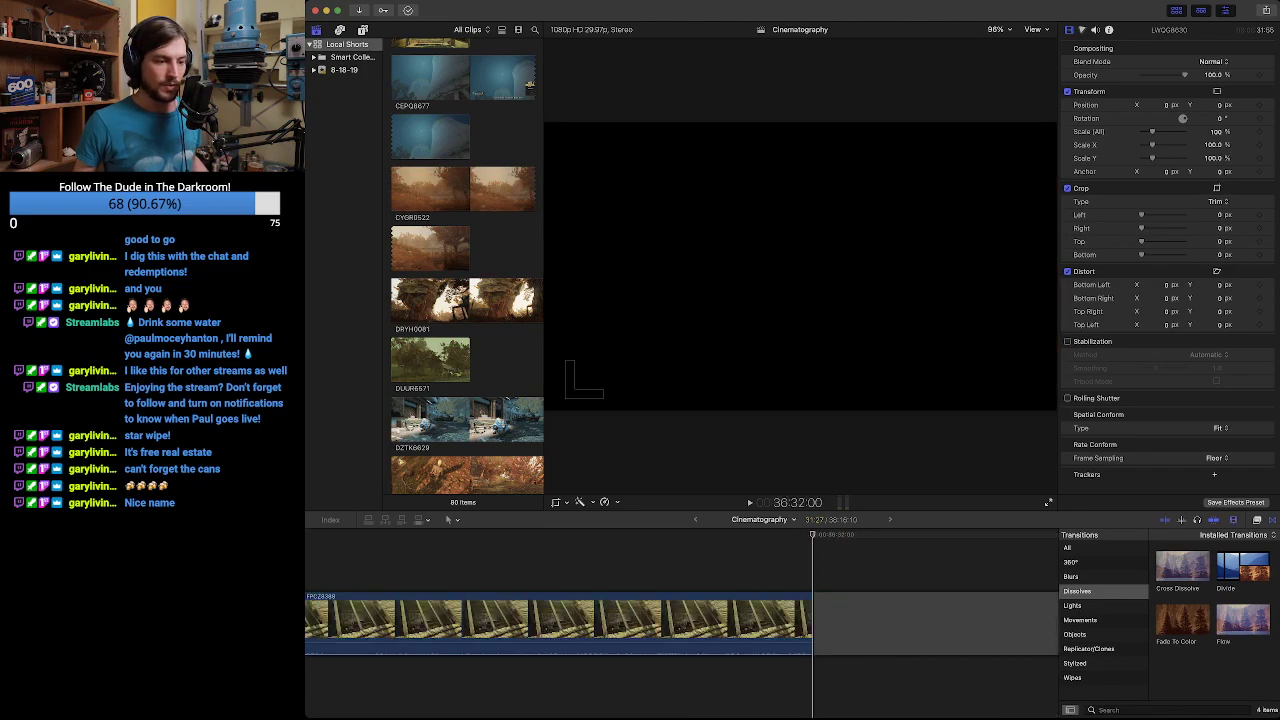
key(super+minus)
key(super+minus)
key(super+minus)
key(super+minus)
key(super+minus)
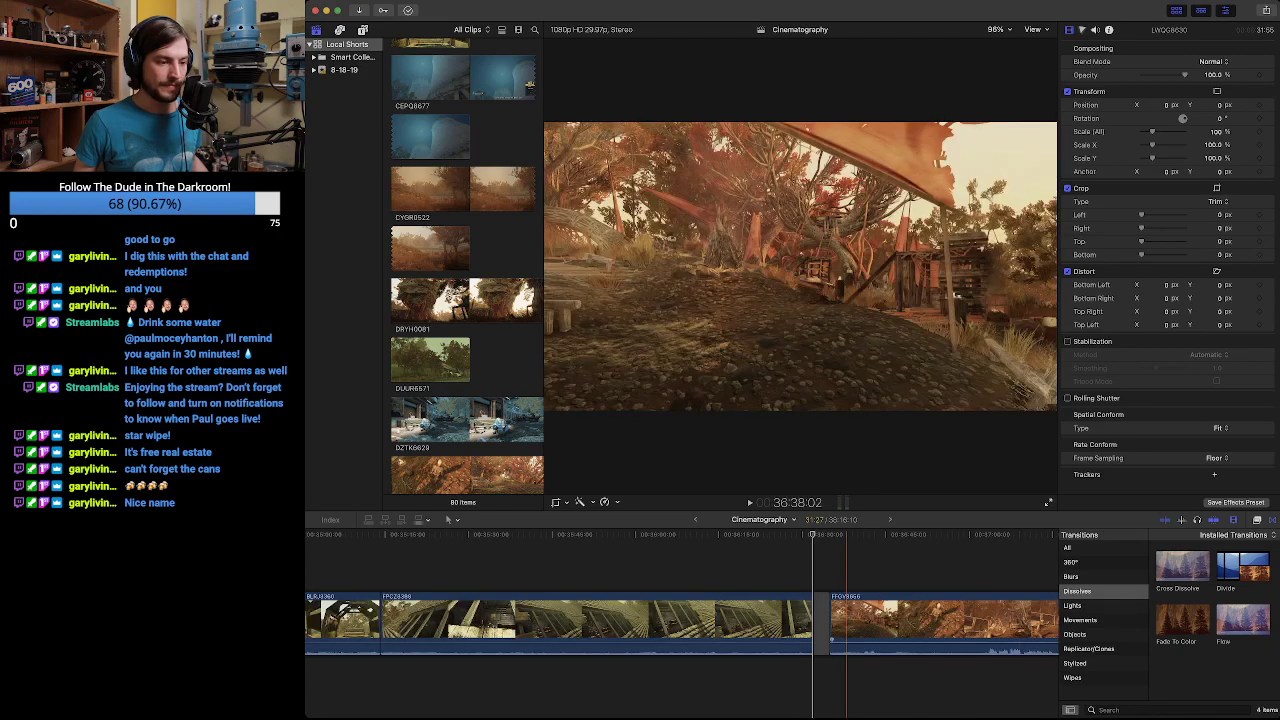
drag(829, 625, 1009, 625)
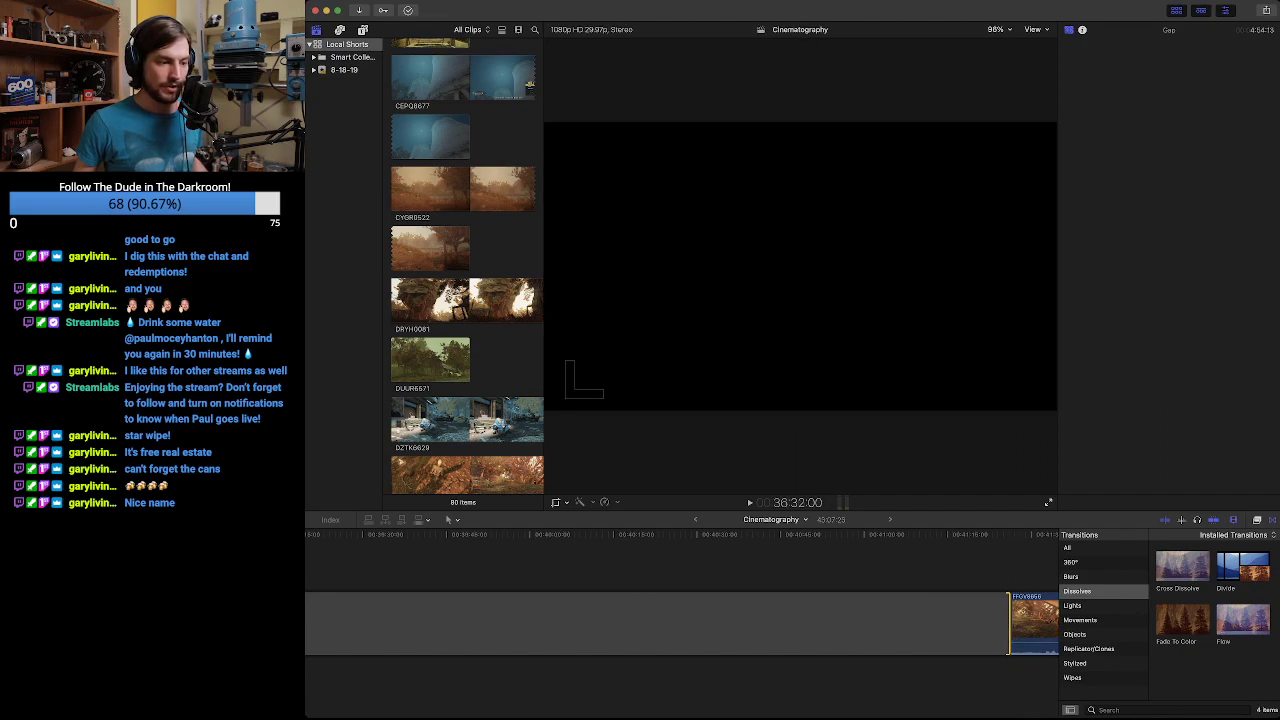
Lengthen the gap further and trim it back to about 12 min 37 s.
key(super+minus)
key(super+minus)
key(super+minus)
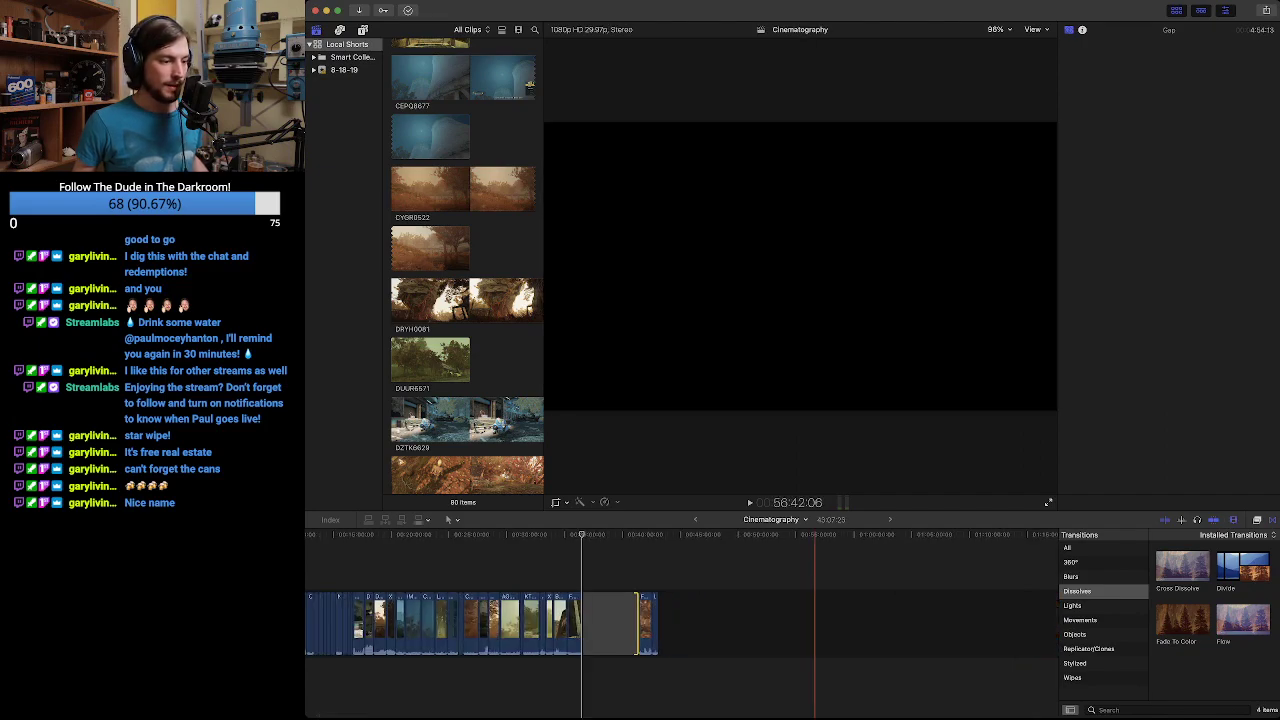
drag(637, 620, 800, 620)
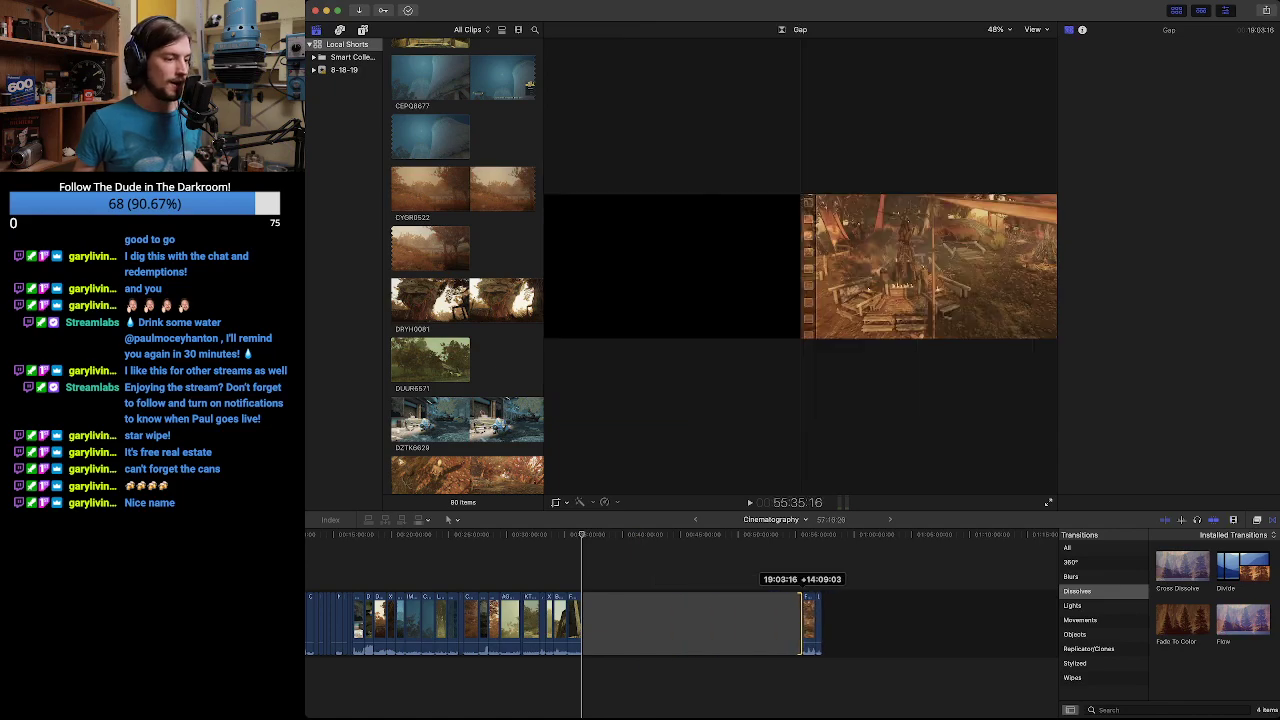
scroll(880, 625, left, 1)
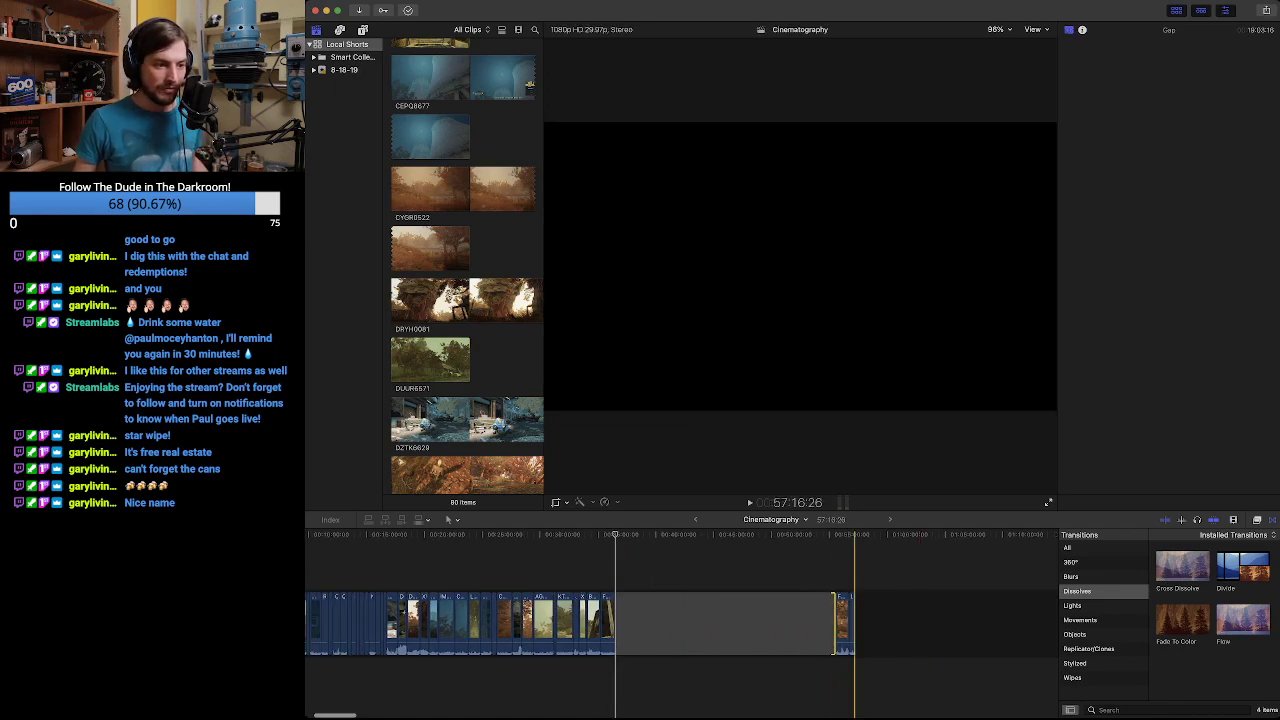
scroll(880, 620, left, 8)
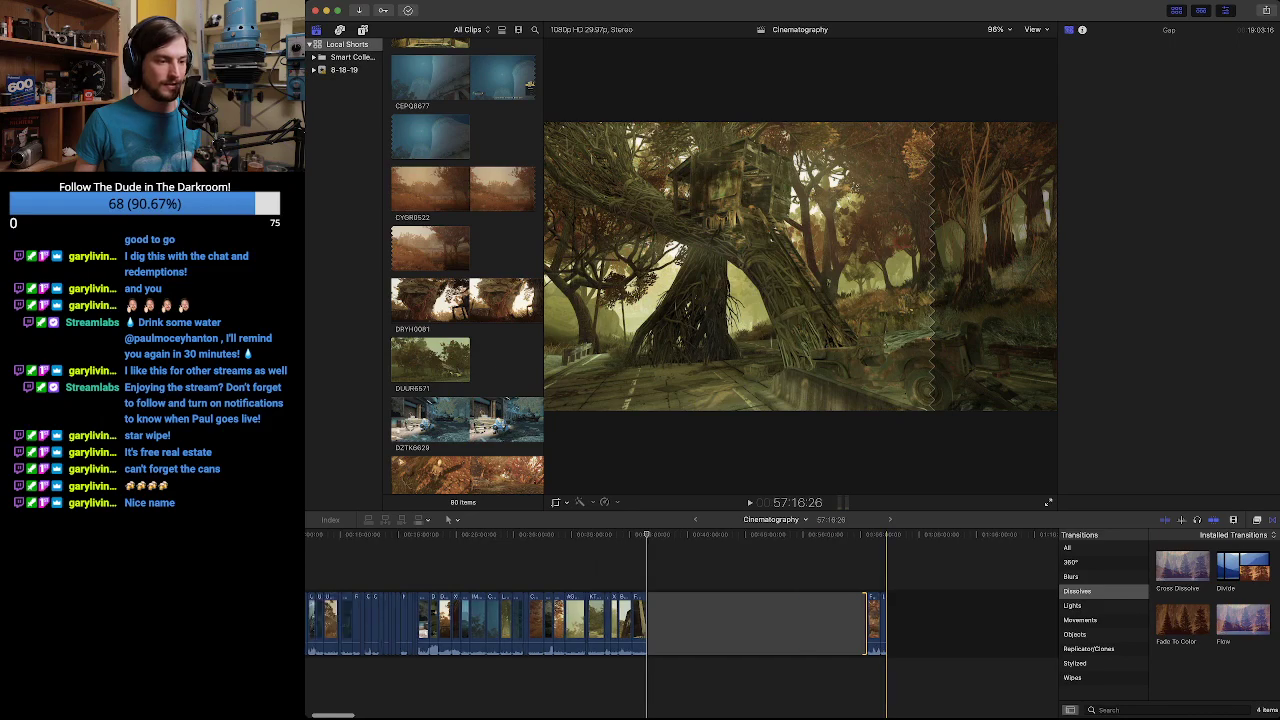
scroll(922, 620, right, 1)
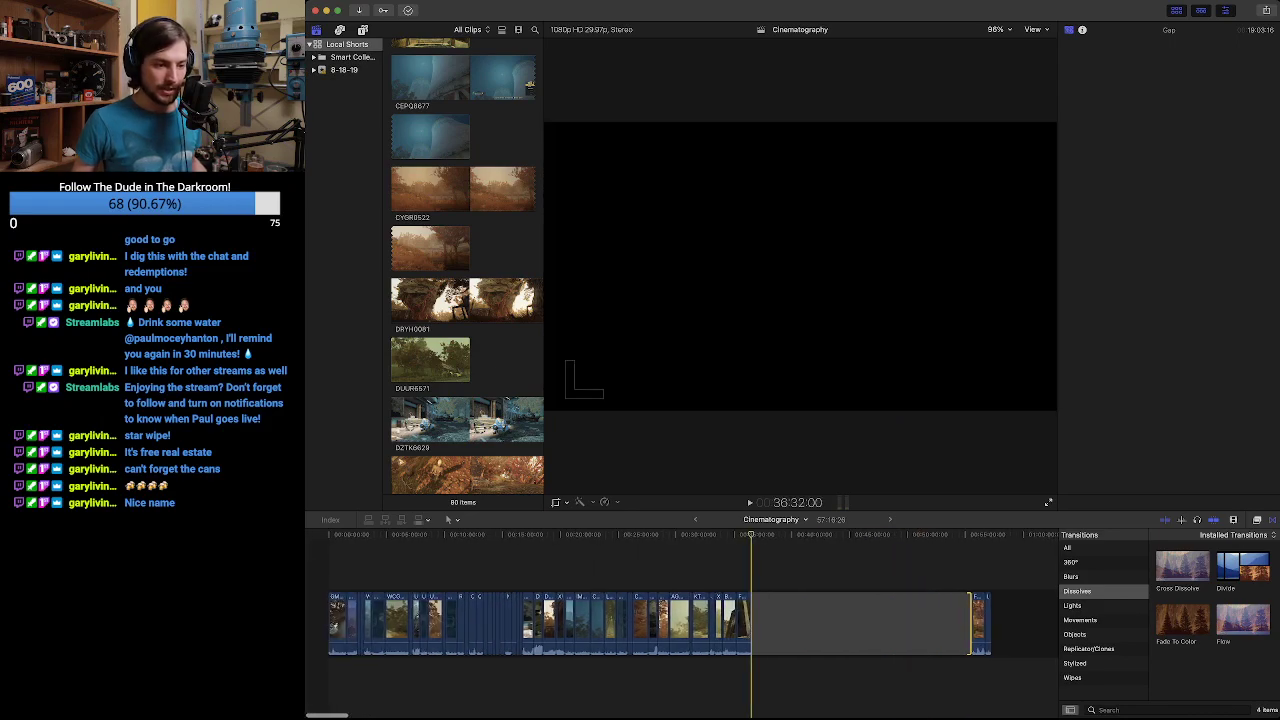
click(1000, 620)
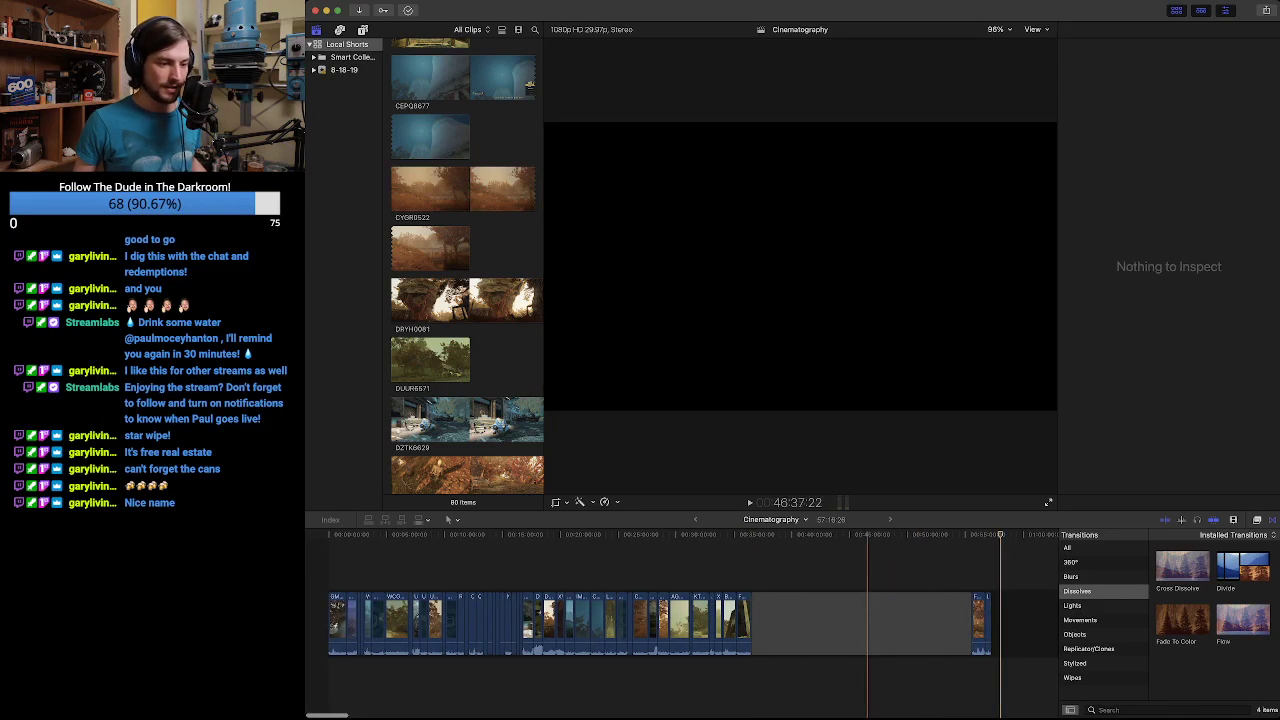
drag(971, 636, 896, 636)
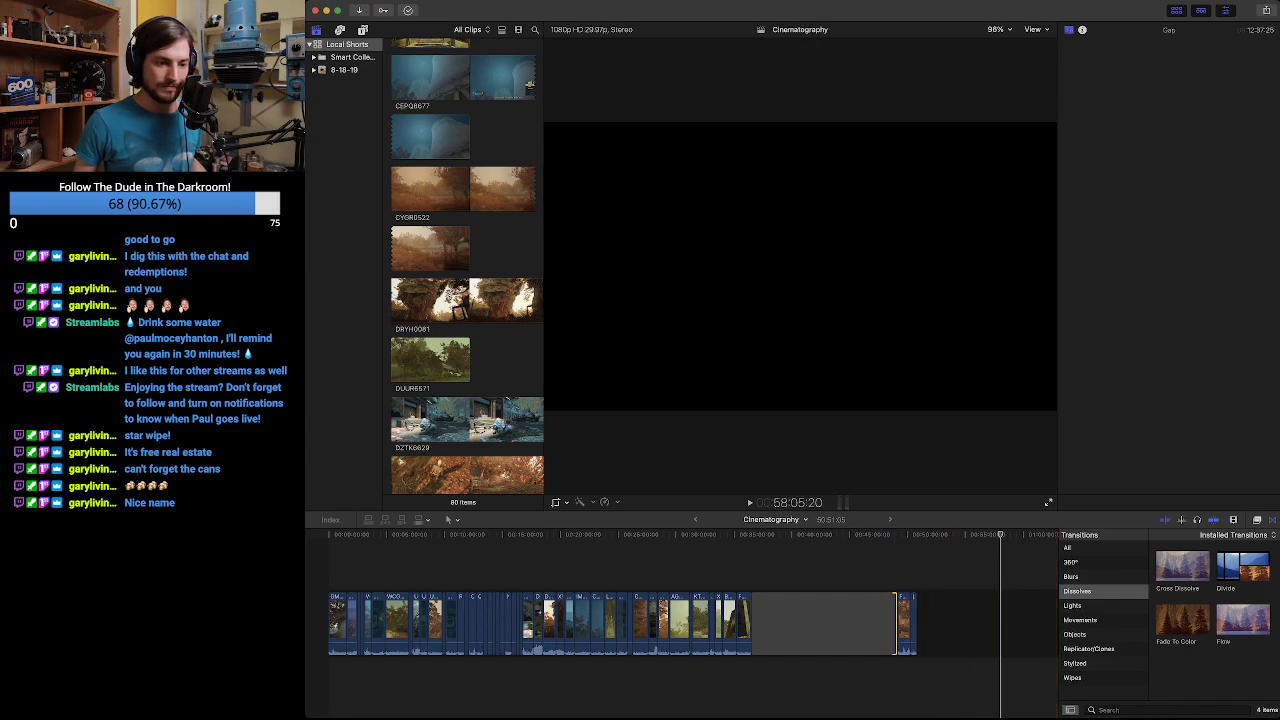
Look back through the sorted clips before the gap to find other Valley Galleria footage.
key(super+equal)
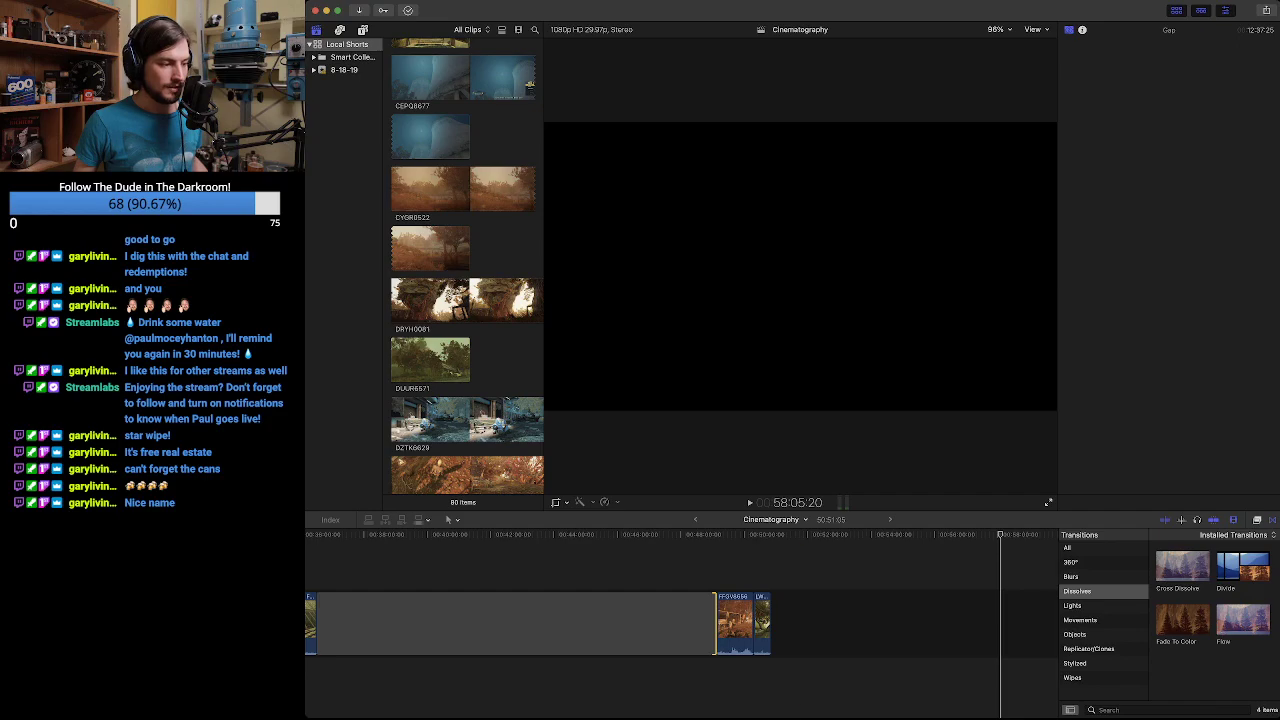
scroll(805, 624, left, 10)
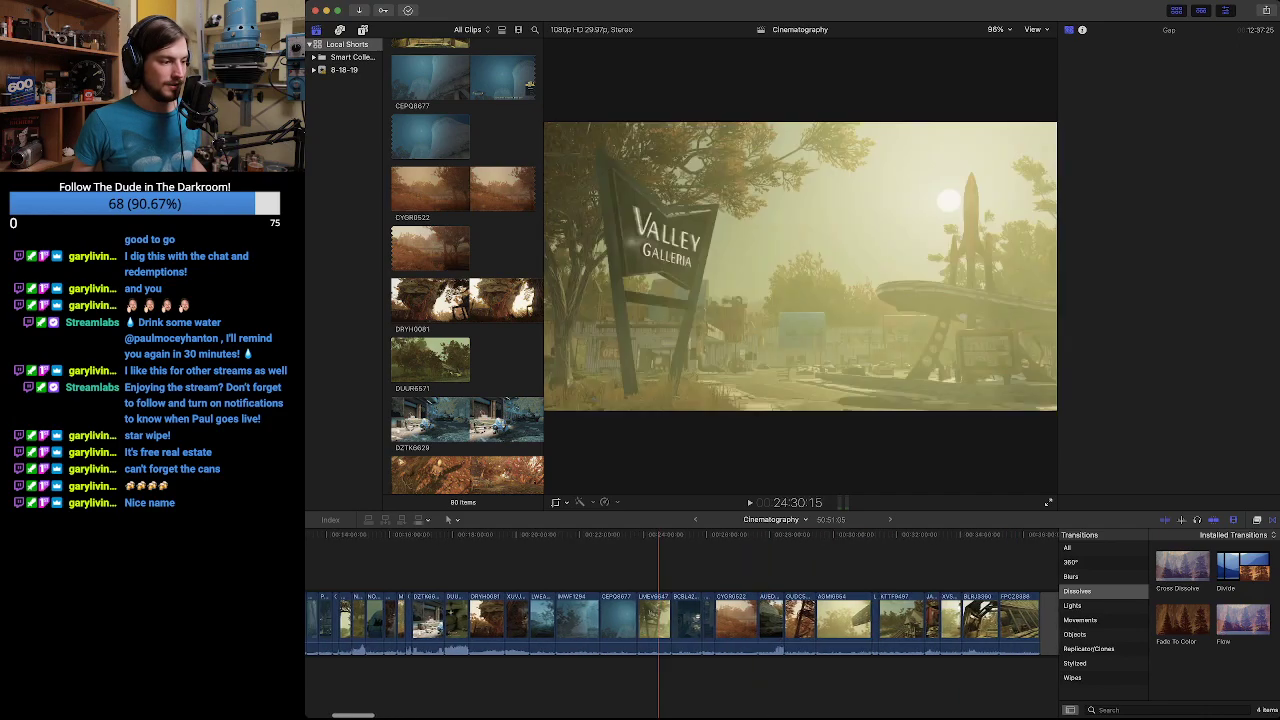
scroll(588, 624, left, 3)
key(Up)
key(Up)
key(Up)
key(Up)
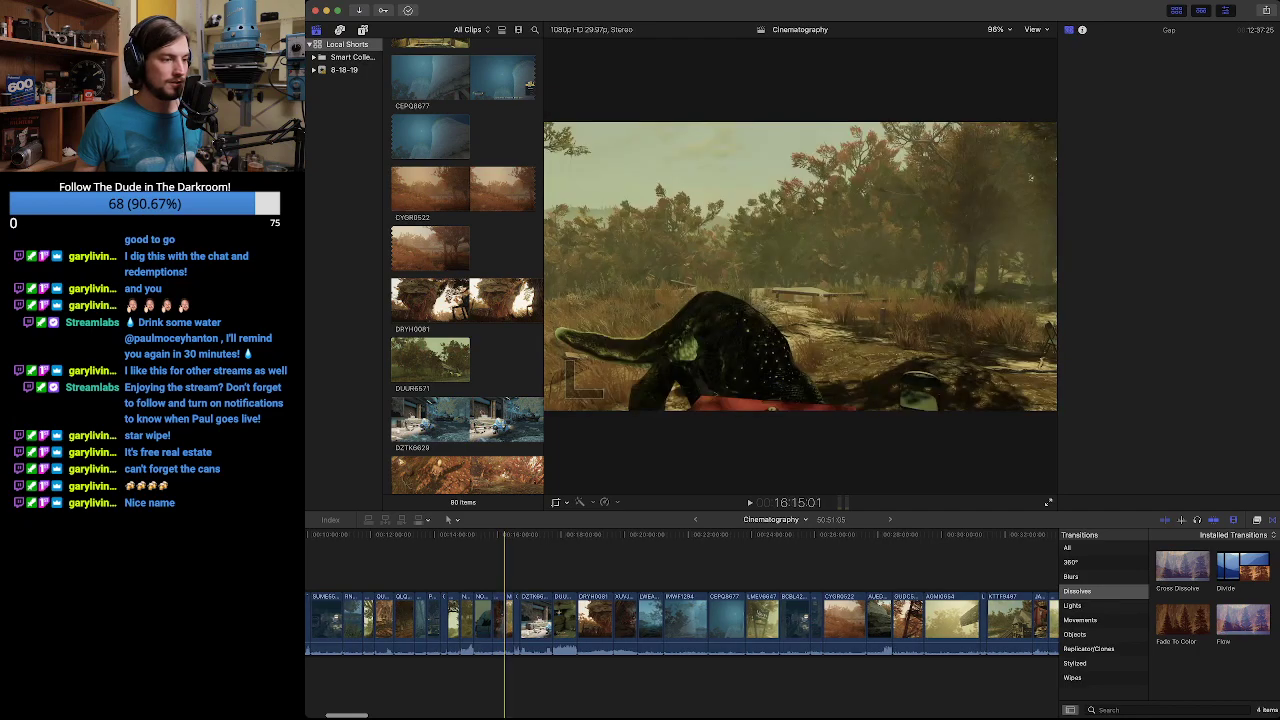
key(Up)
Move the blue Valley Galleria tank clip NOCZ6962 directly after the Valley Galleria sign clip LMEV6647.
key(c)
key(super+4)
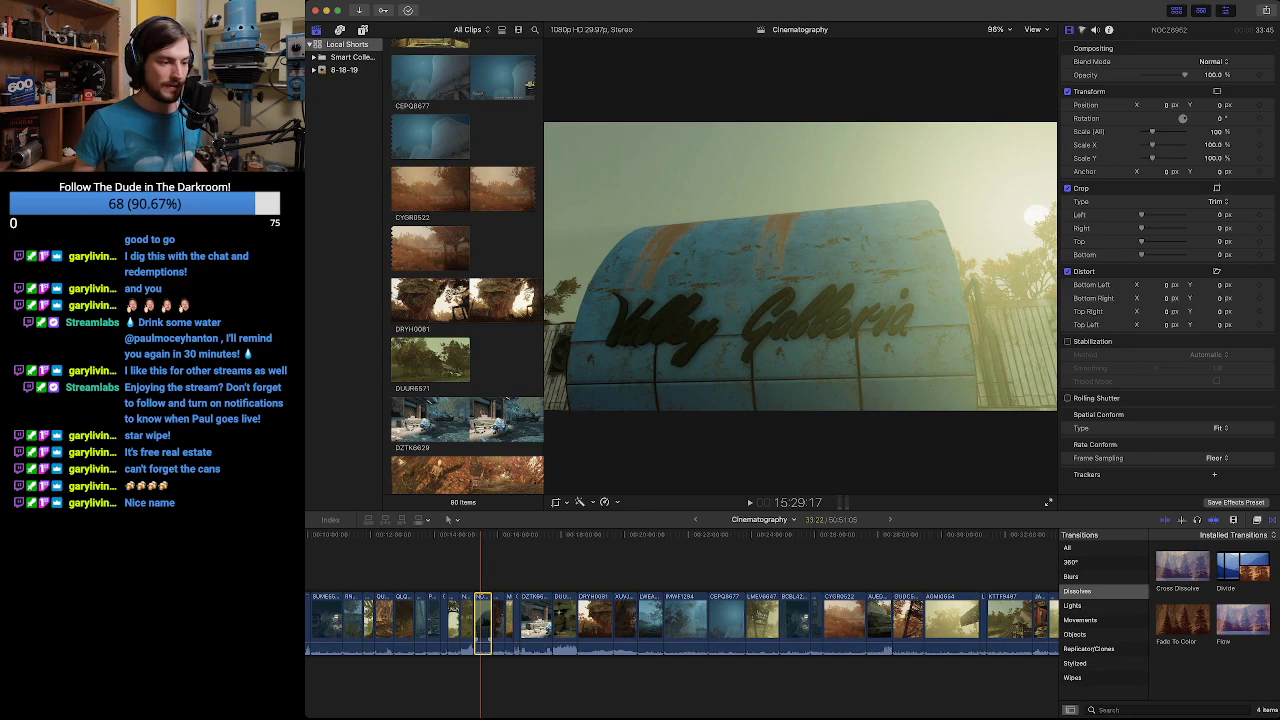
scroll(566, 612, right, 2)
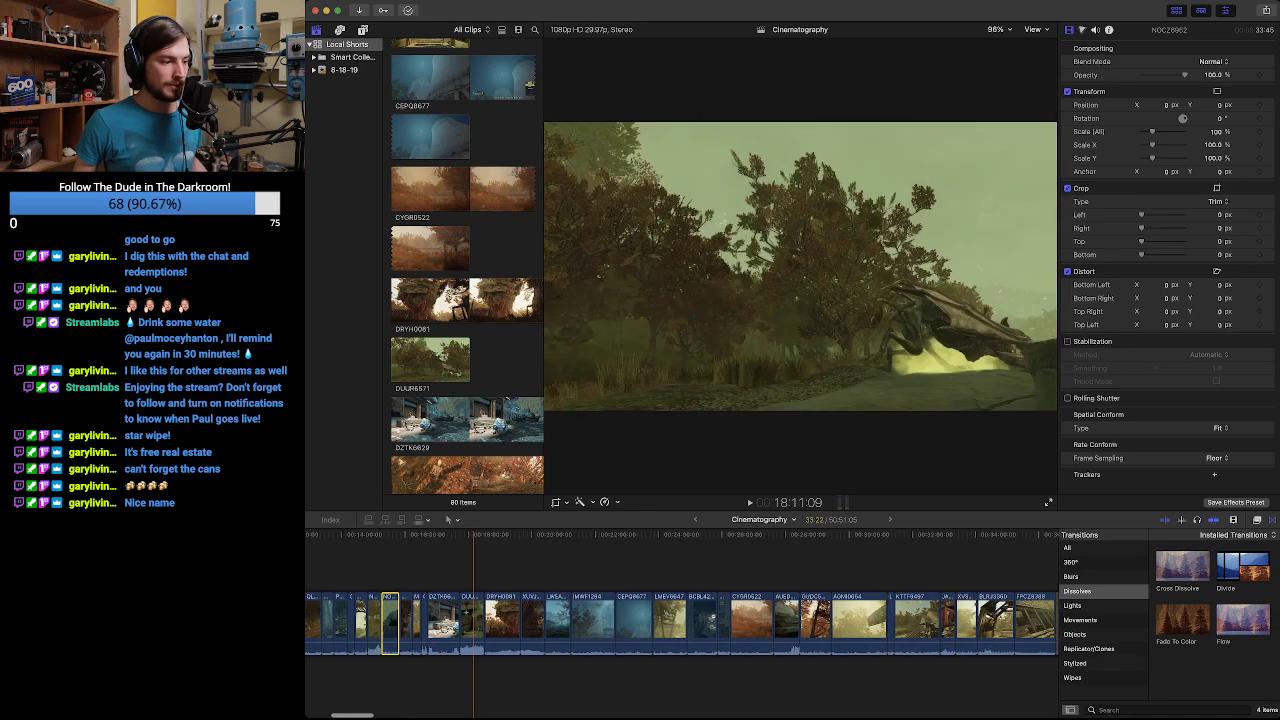
key(Down)
key(Down)
key(Down)
key(Down)
key(Down)
key(Down)
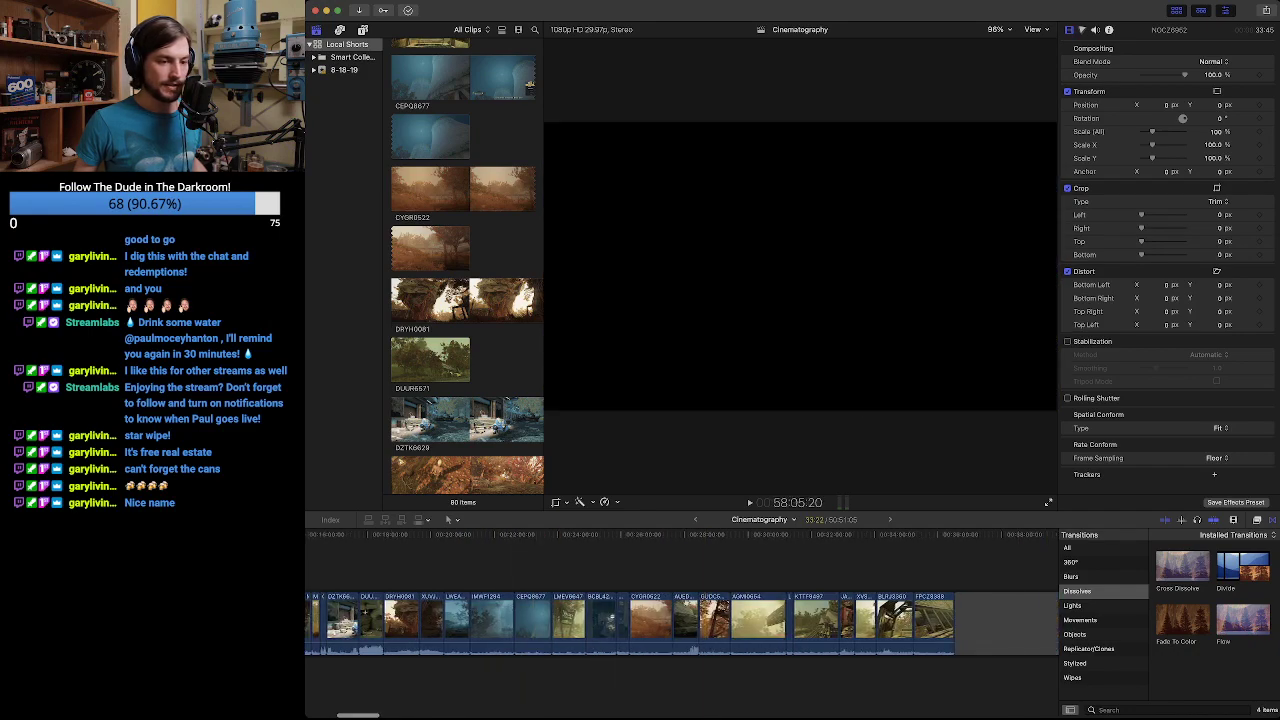
key(super+minus)
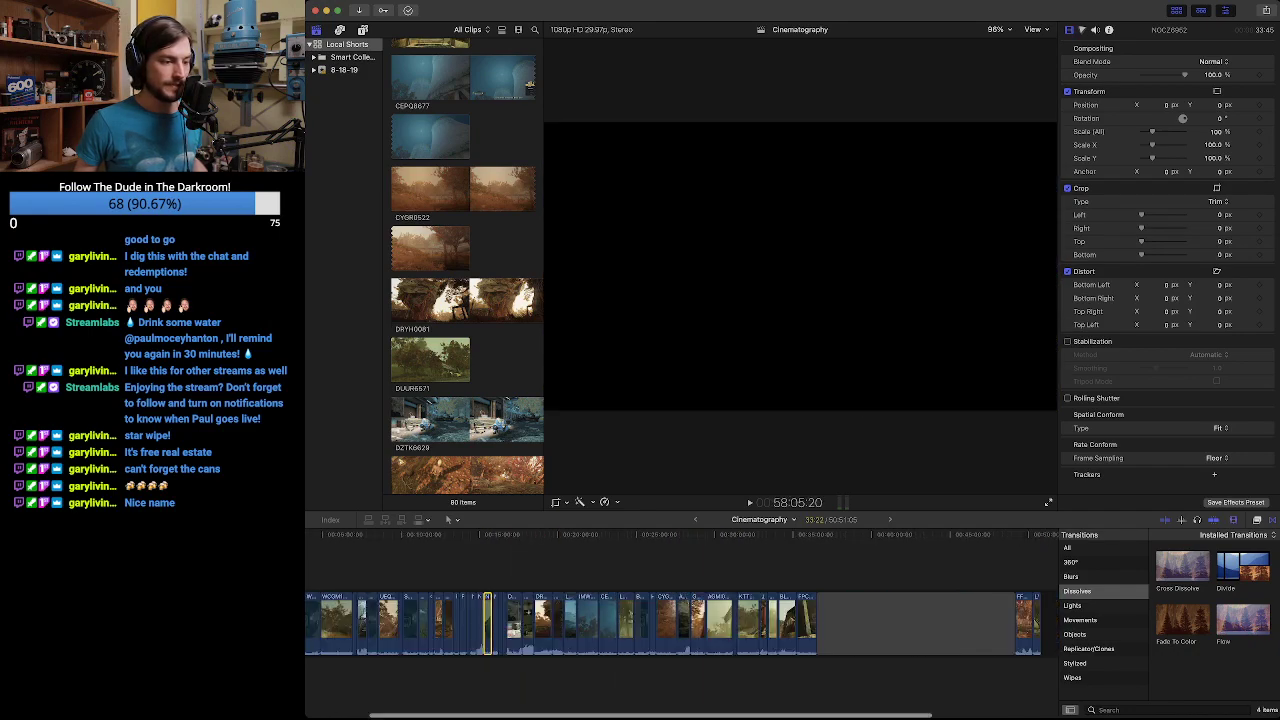
scroll(691, 612, left, 2)
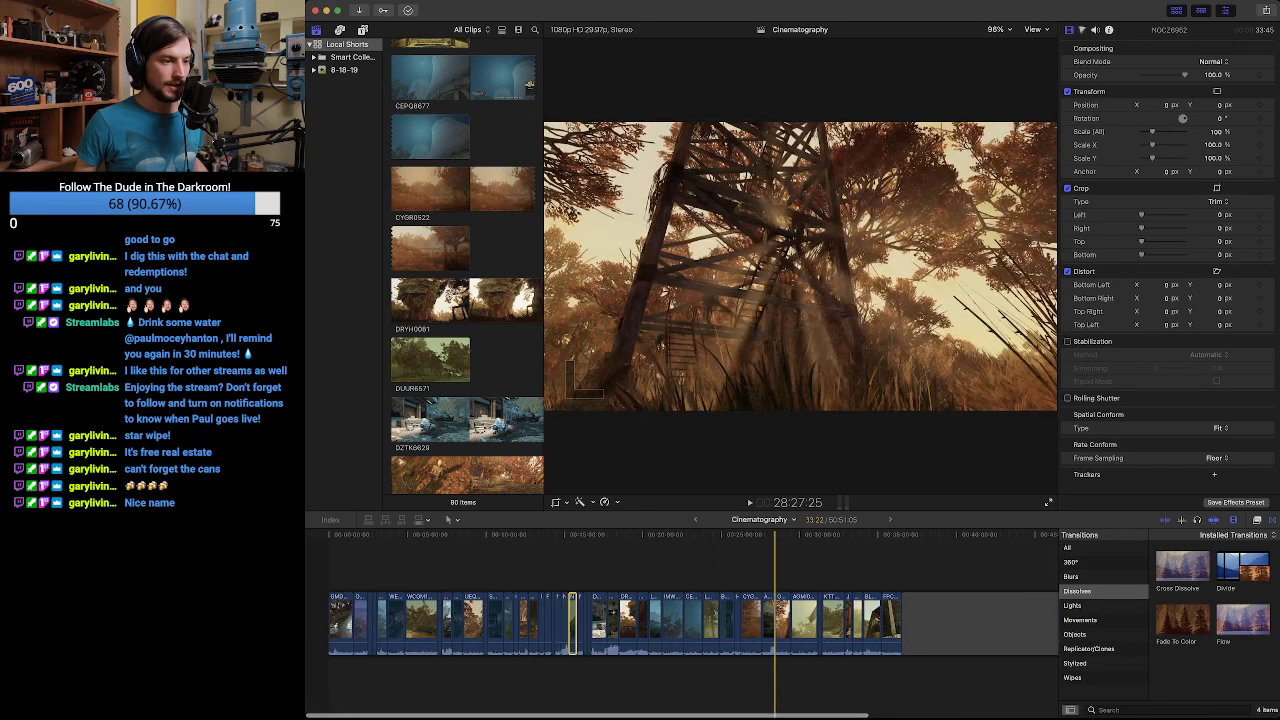
key(Up)
key(Up)
key(Down)
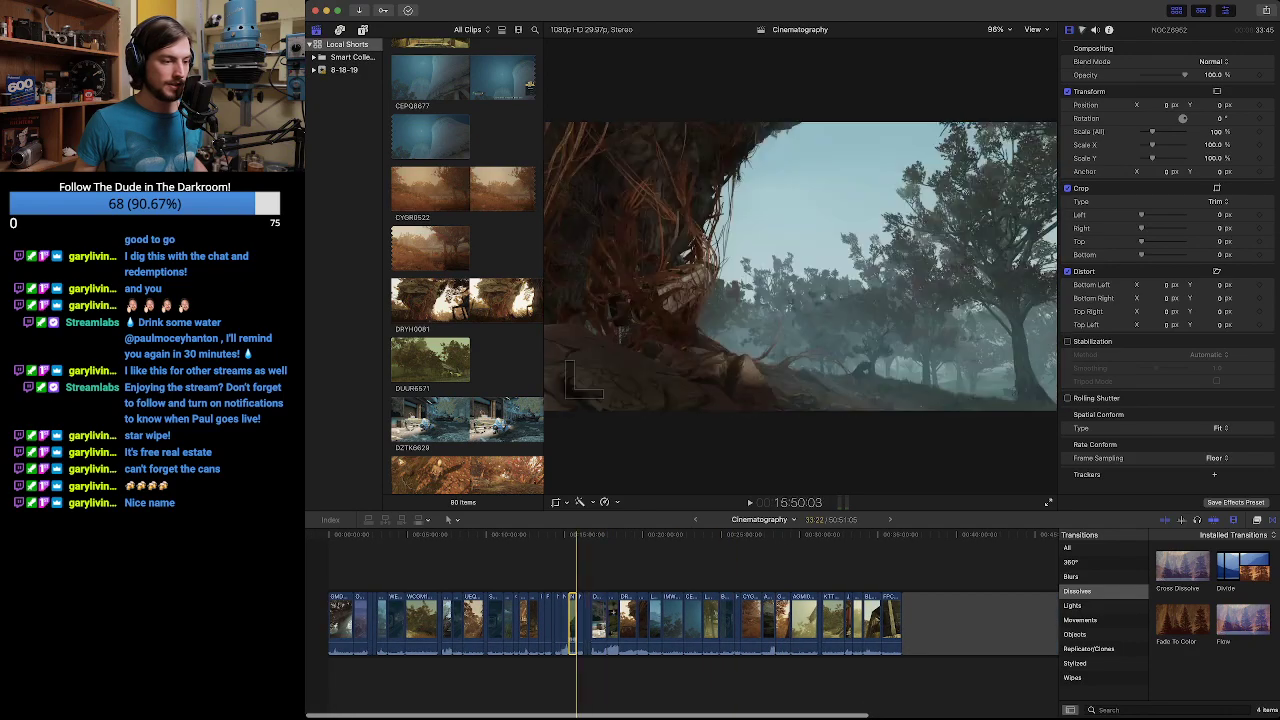
drag(573, 622, 714, 605)
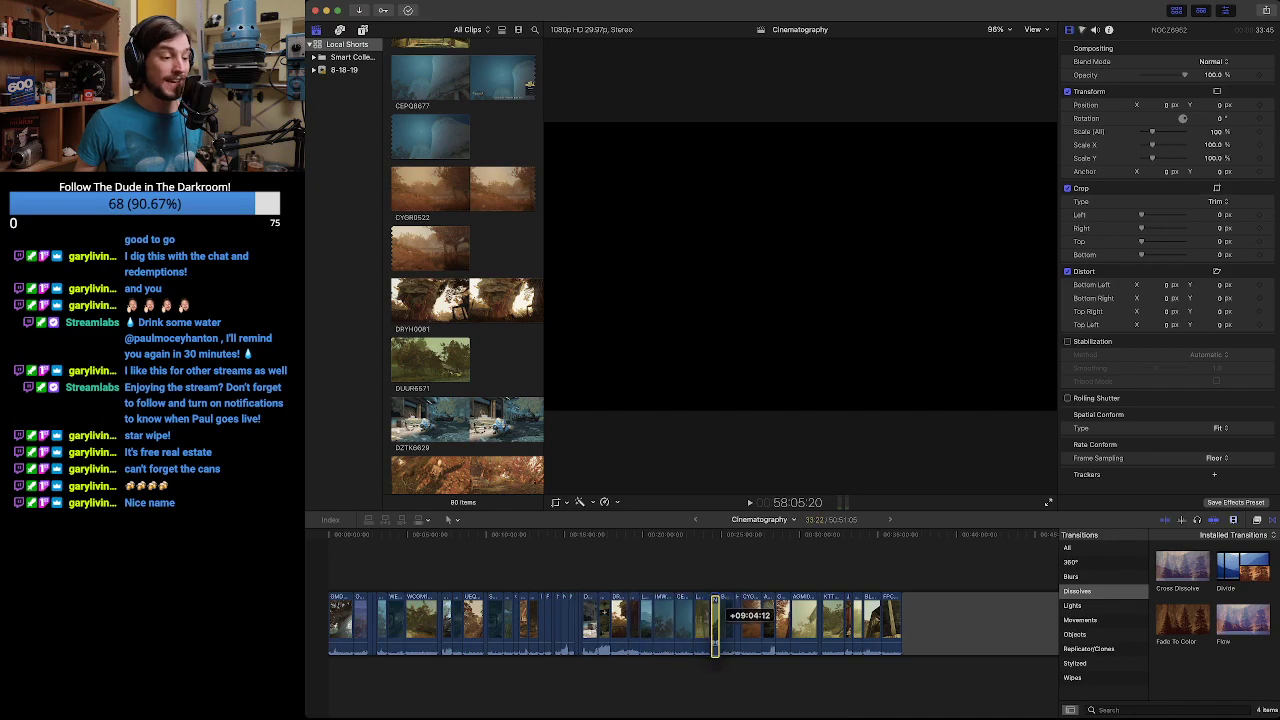
Check the cuts on both sides of the relocated Valley Galleria clip NOCZ6962.
key(Up)
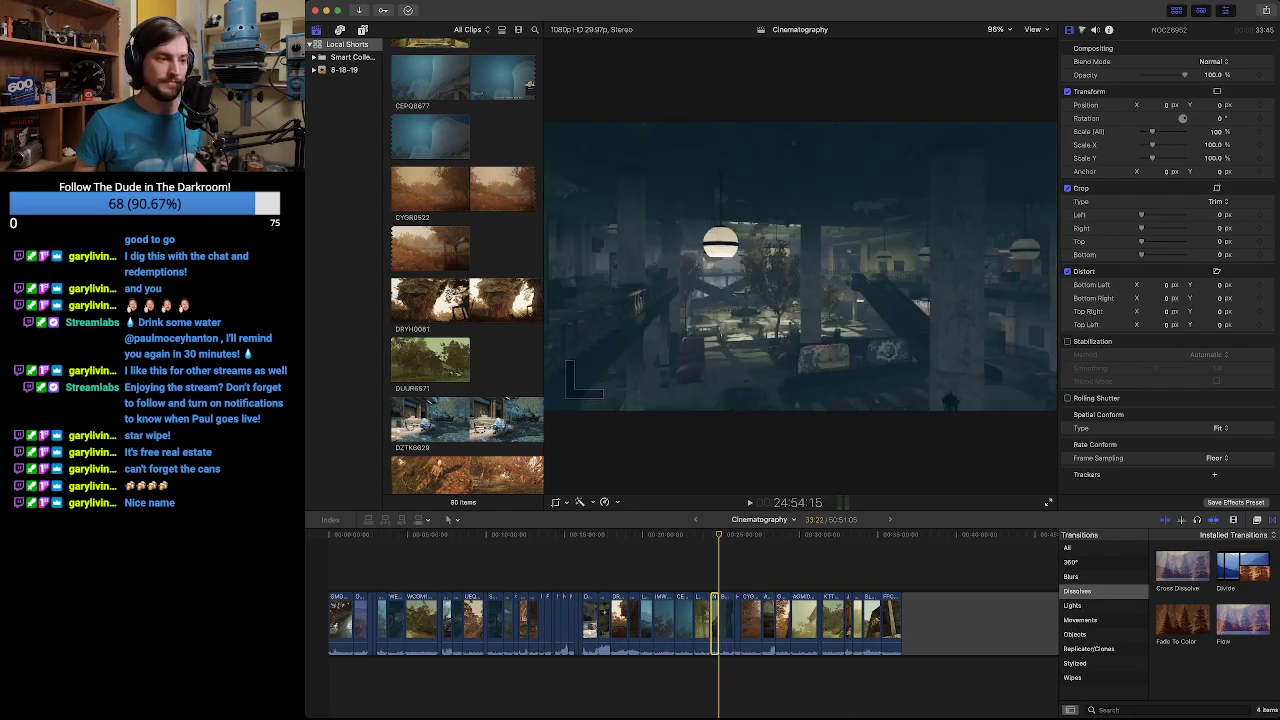
key(Down)
key(Up)
key(Up)
key(Down)
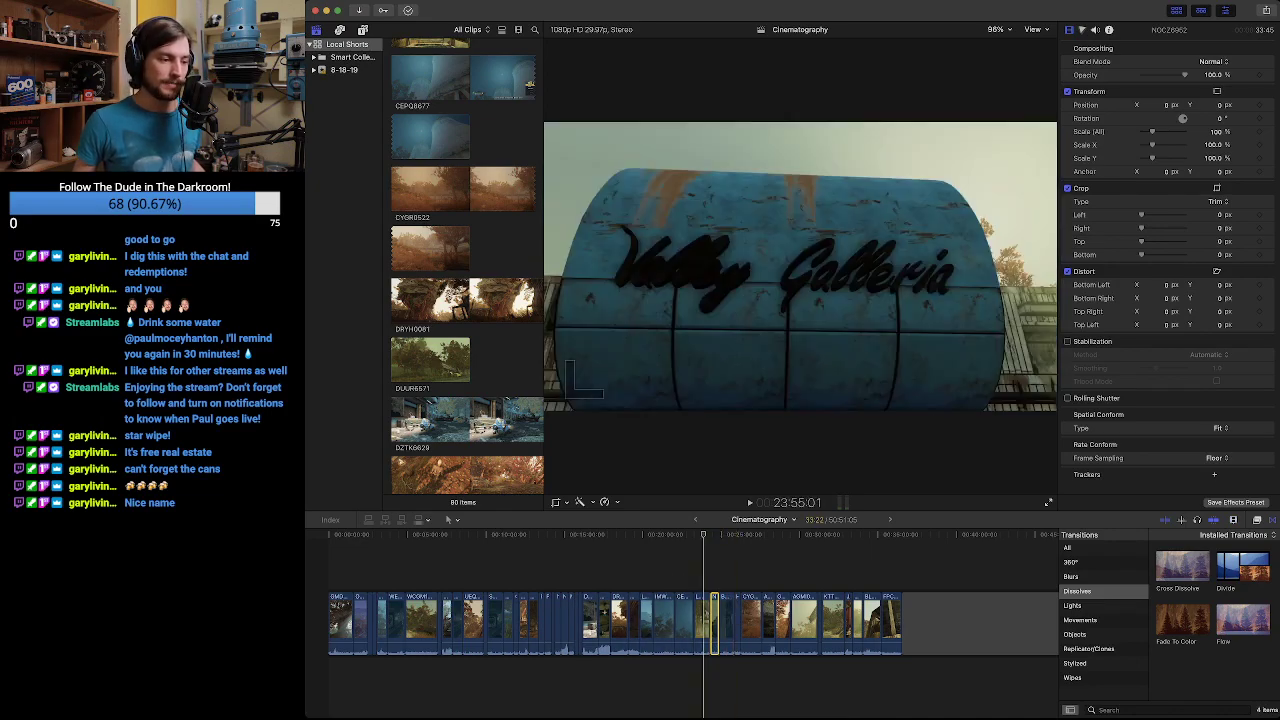
key(Down)
key(Up)
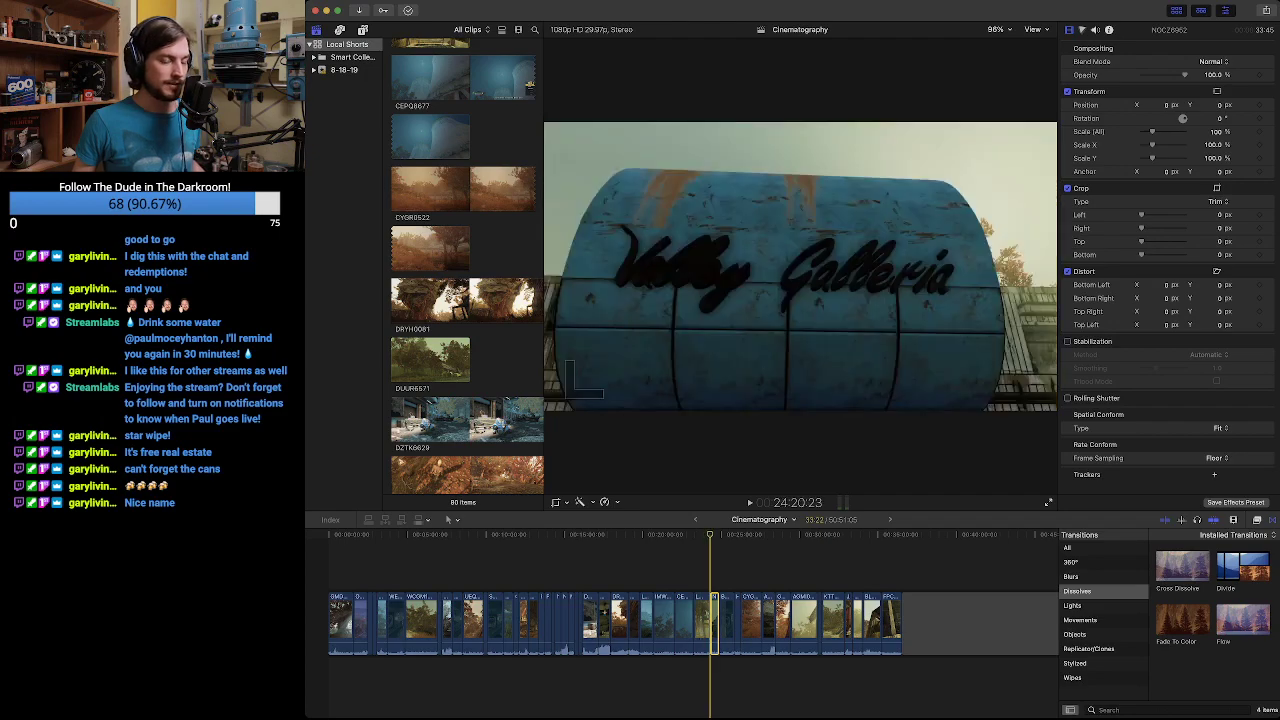
Go back through the preceding clips to the campsite creature shot and examine it alongside its neighbours.
key(Up)
key(Up)
key(Up)
key(Up)
key(Up)
key(Up)
key(Up)
key(Up)
key(Up)
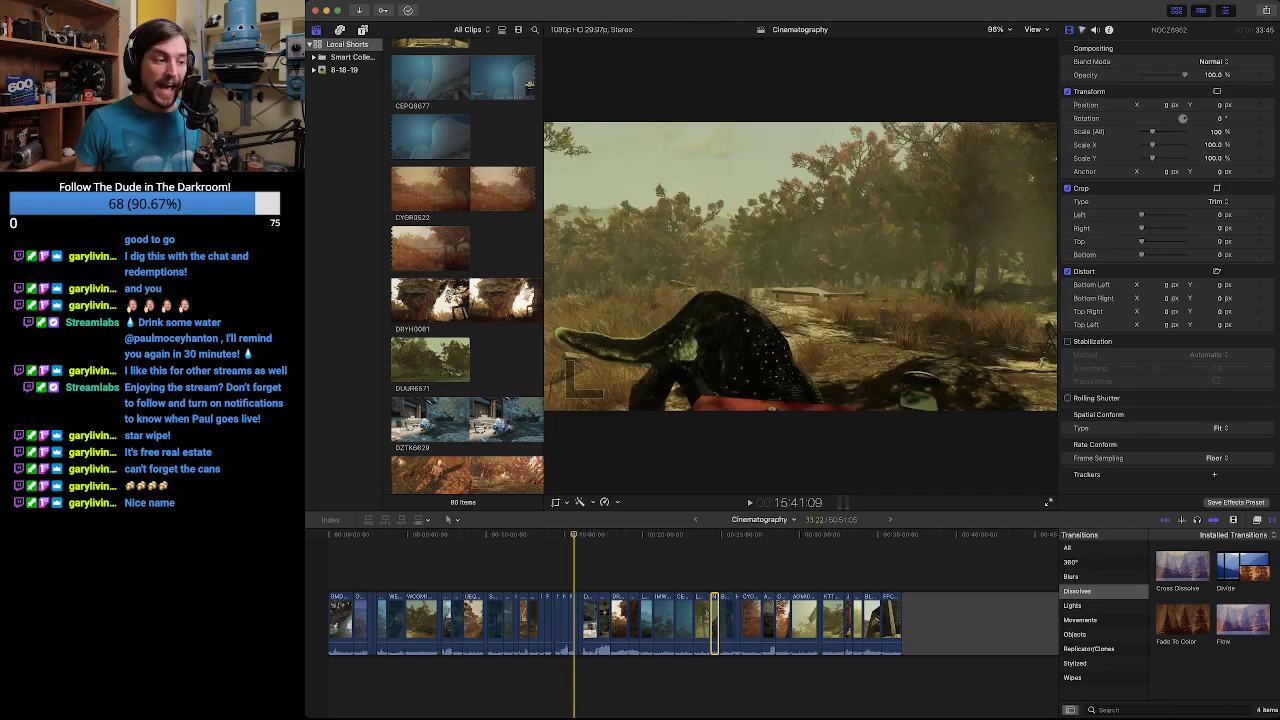
key(Down)
key(Up)
key(Down)
key(Up)
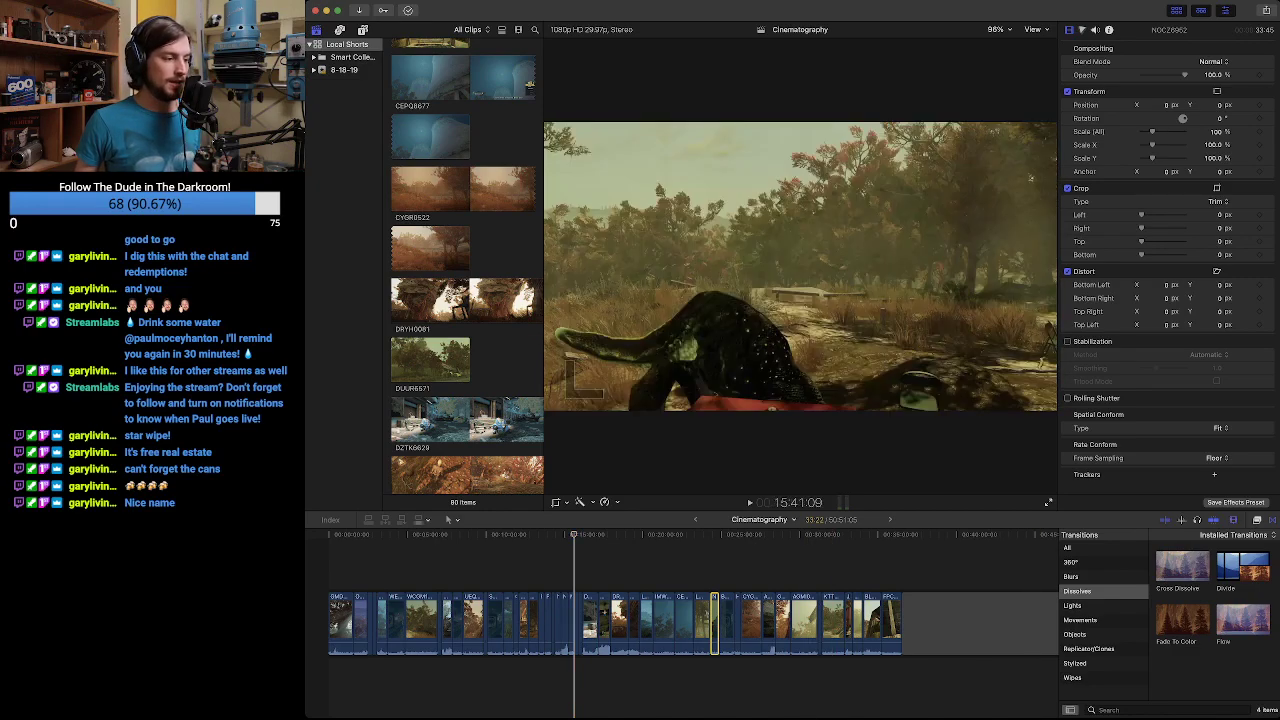
key(super+equal)
key(super+equal)
key(super+equal)
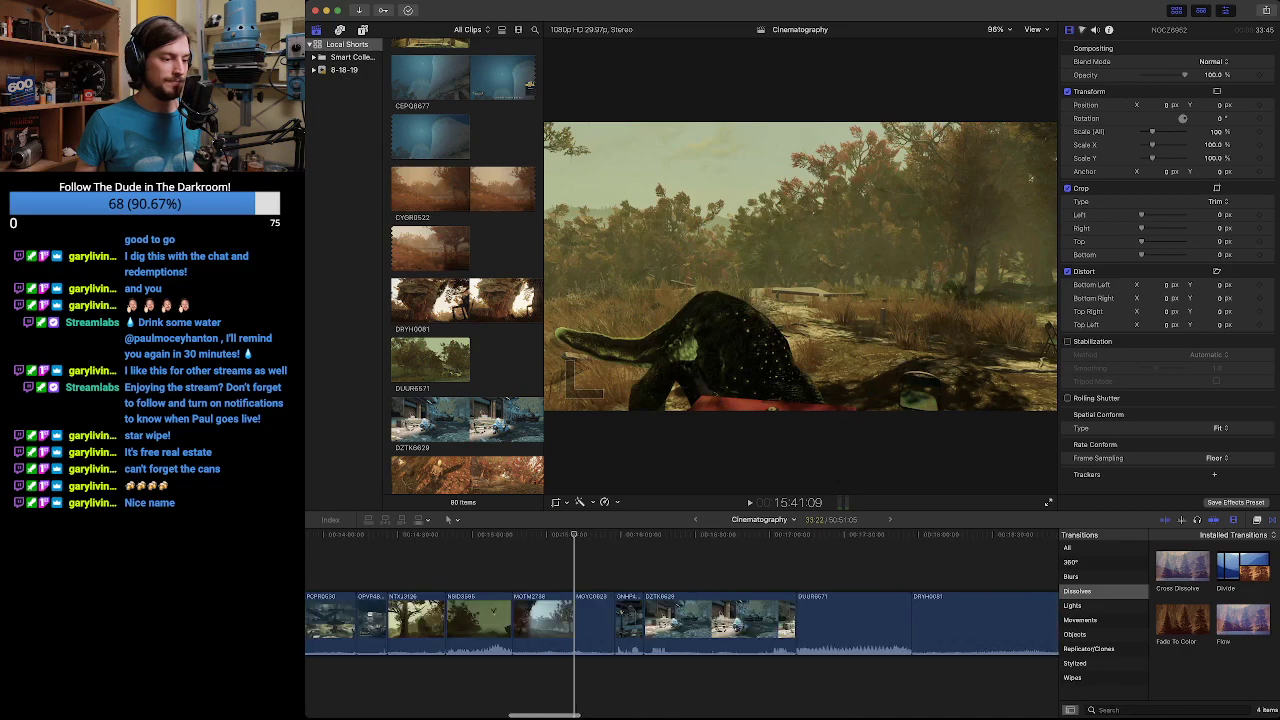
key(super+minus)
key(super+minus)
key(super+minus)
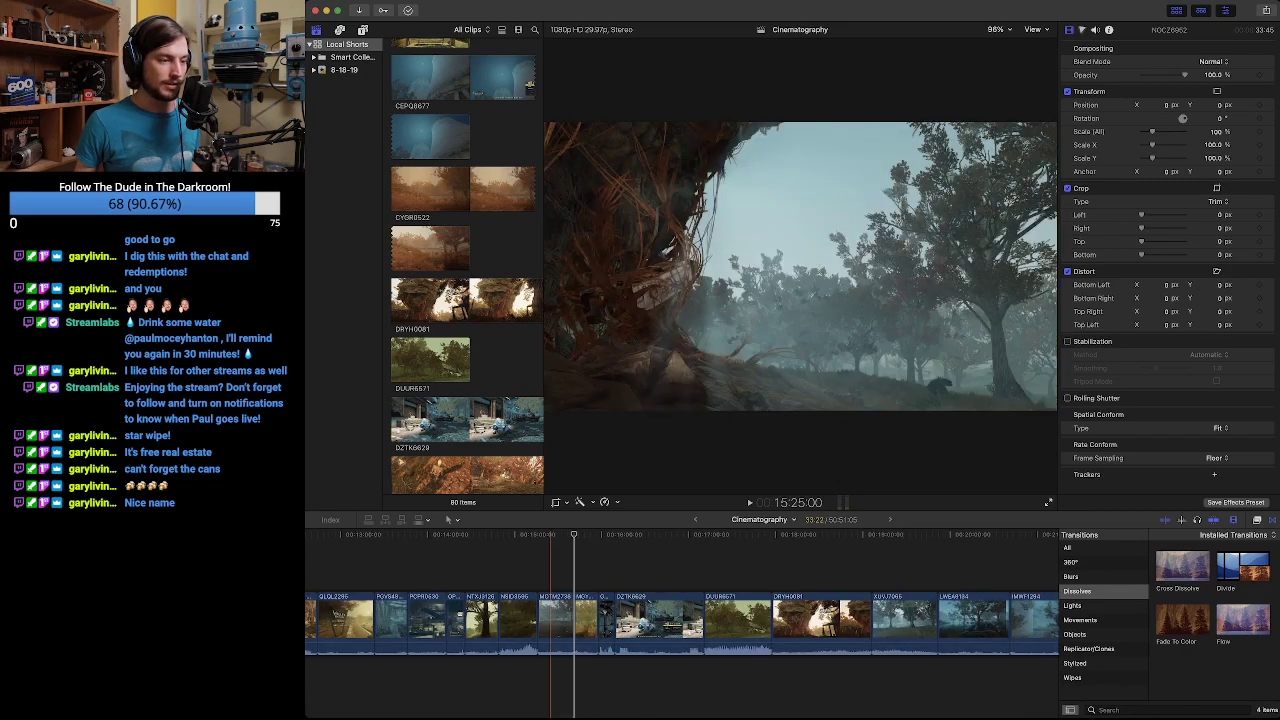
Review the clips from the flying creature shot through the misty forest to the police robot clip DZTK6629.
click(598, 534)
key(Up)
key(Down)
key(Down)
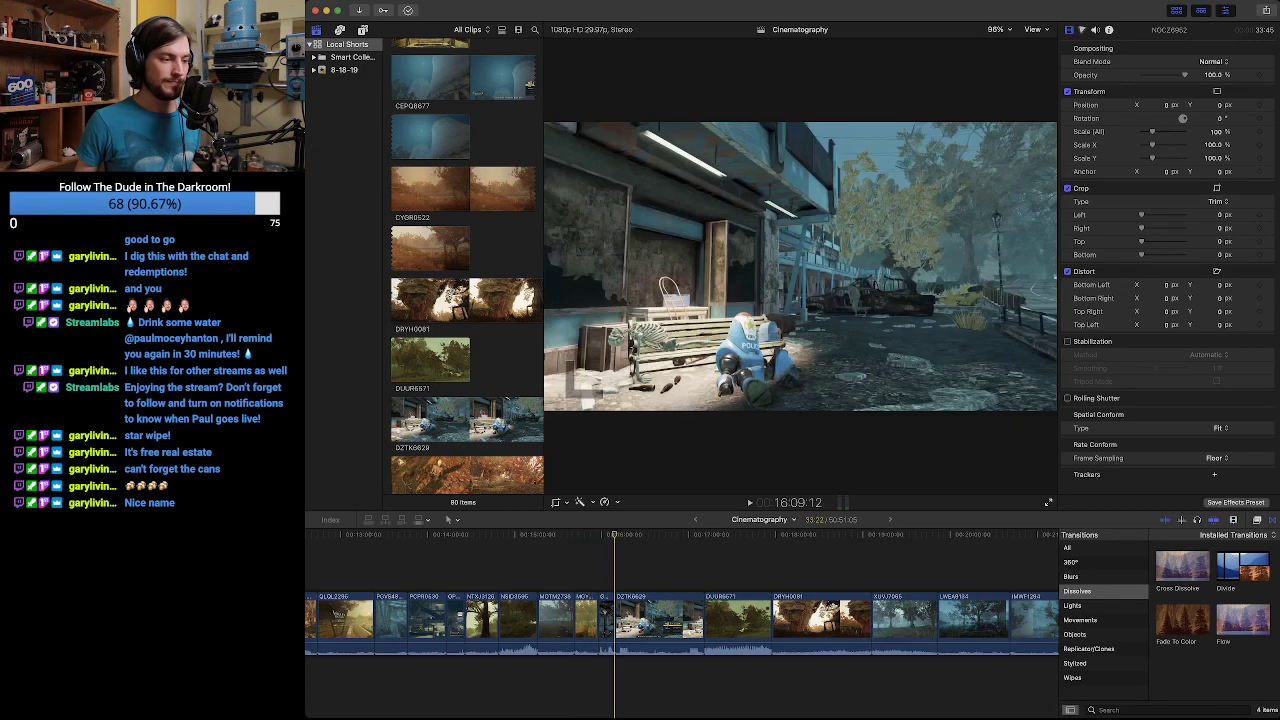
drag(614, 534, 519, 534)
key(Down)
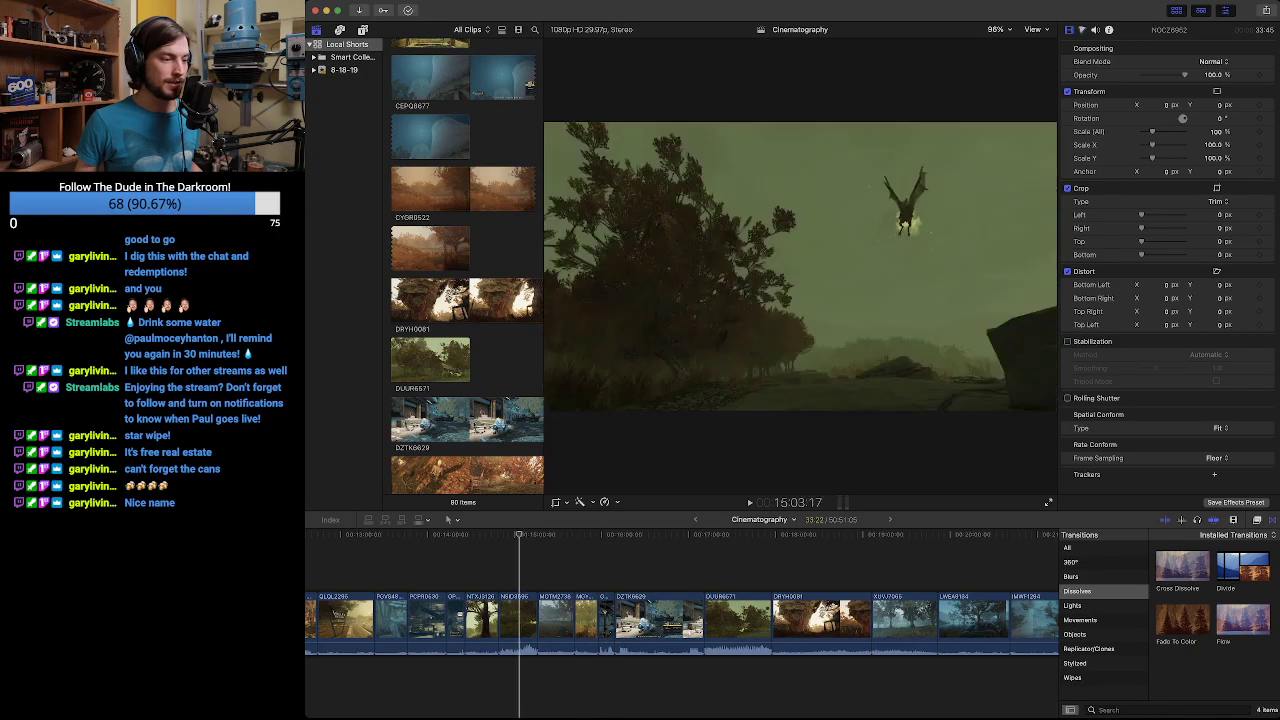
key(Down)
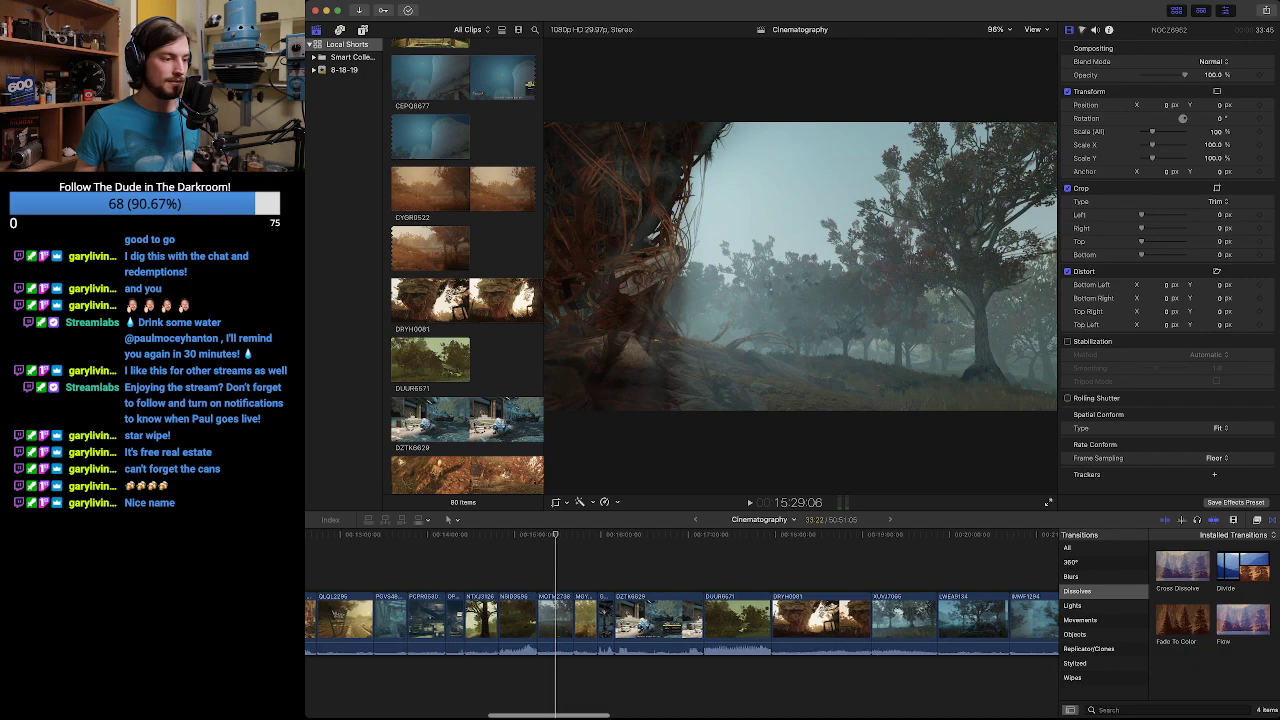
key(Down)
key(Down)
key(Down)
key(Down)
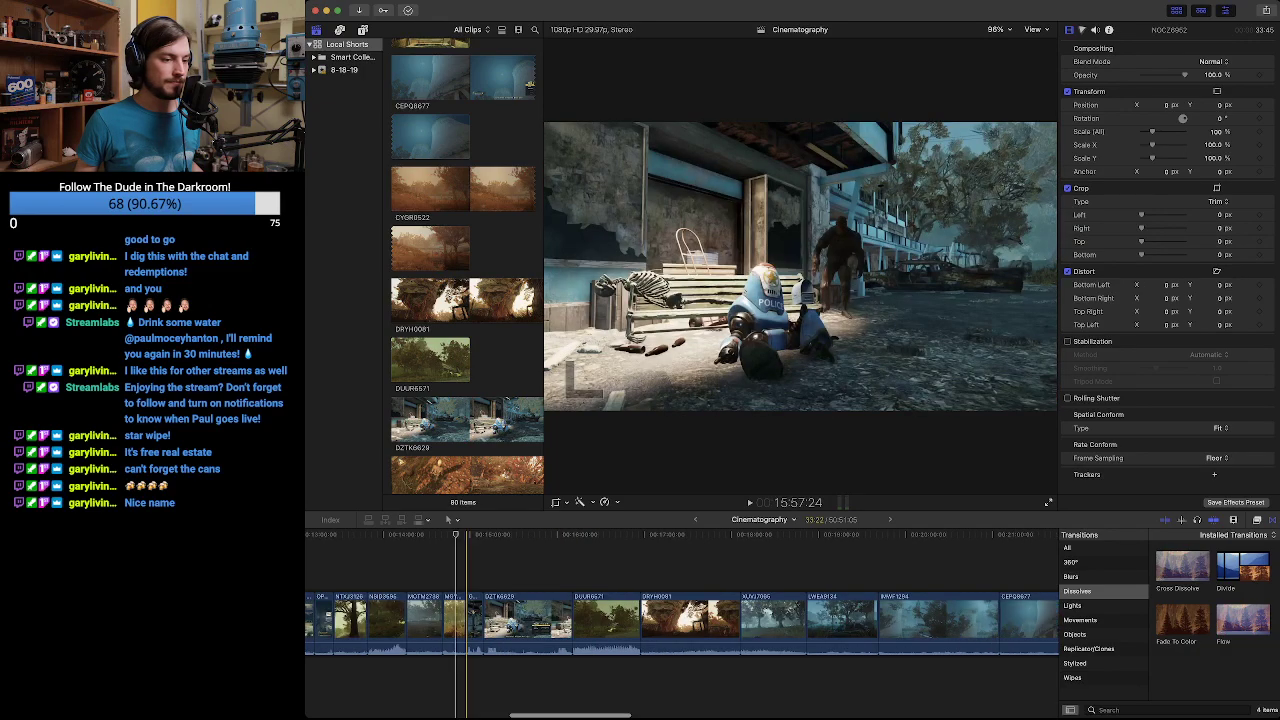
key(Up)
key(Up)
key(Up)
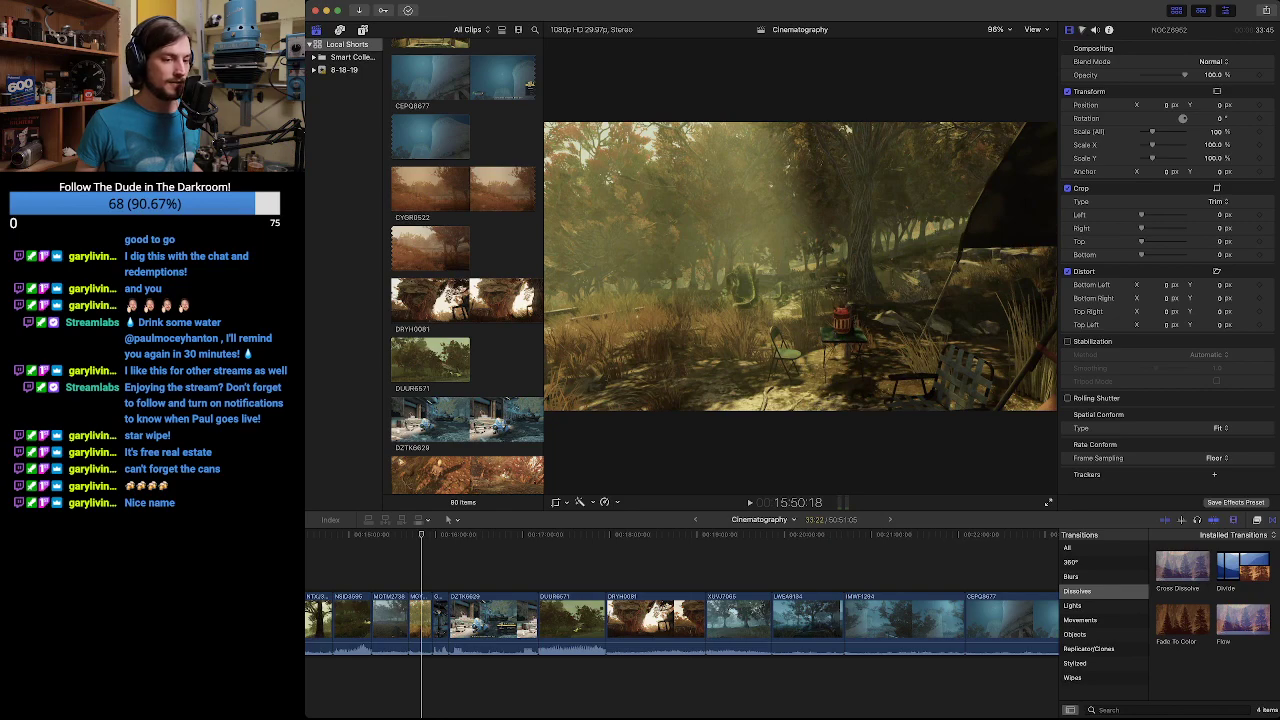
Move the campsite creature clip MGYC0623 directly before the last two clips ahead of the gap.
key(super+minus)
key(super+minus)
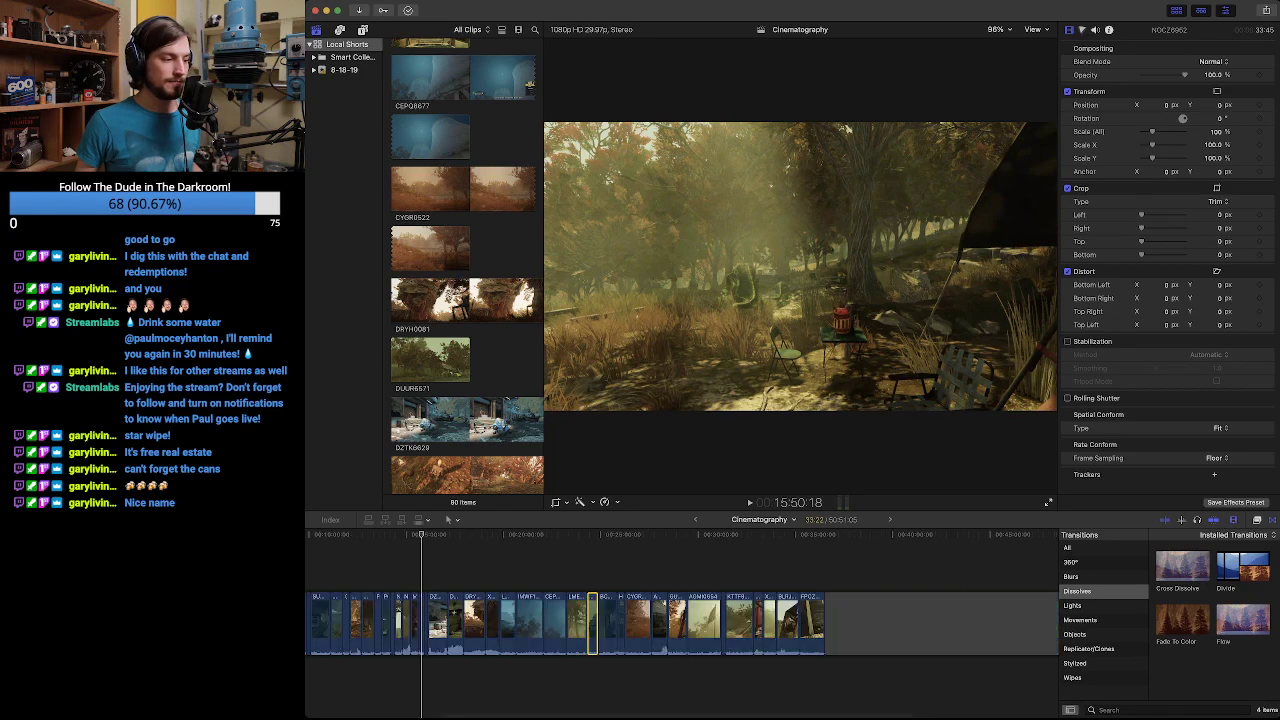
key(Up)
key(Up)
key(Up)
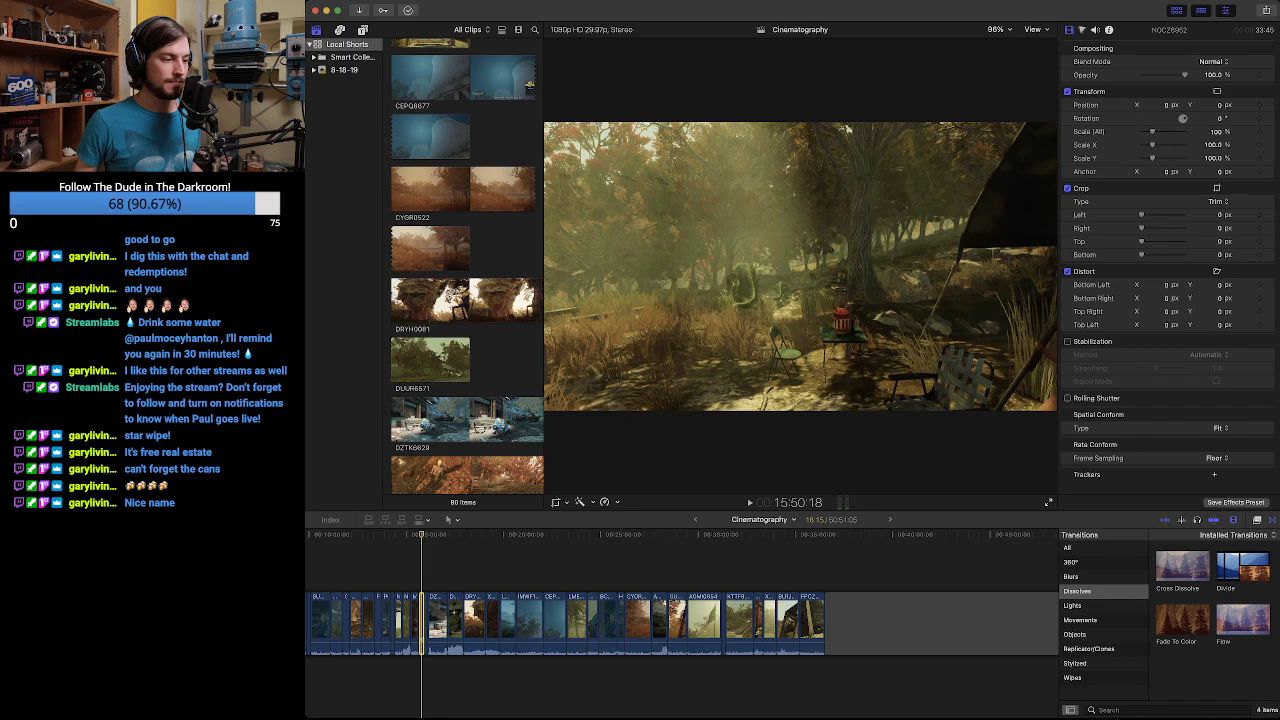
drag(422, 620, 769, 630)
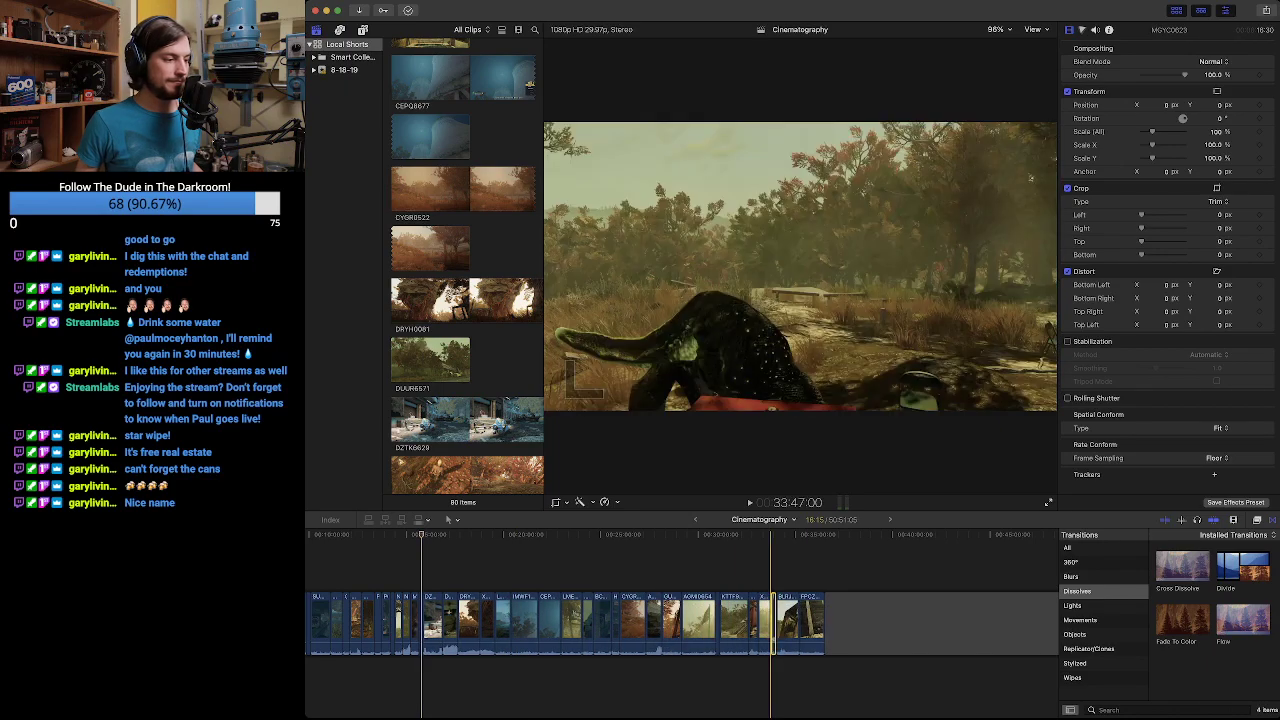
Examine the clips leading up to the police robot clip, back to the indoor mall fountain shot.
scroll(560, 612, left, 4)
scroll(590, 612, left, 2)
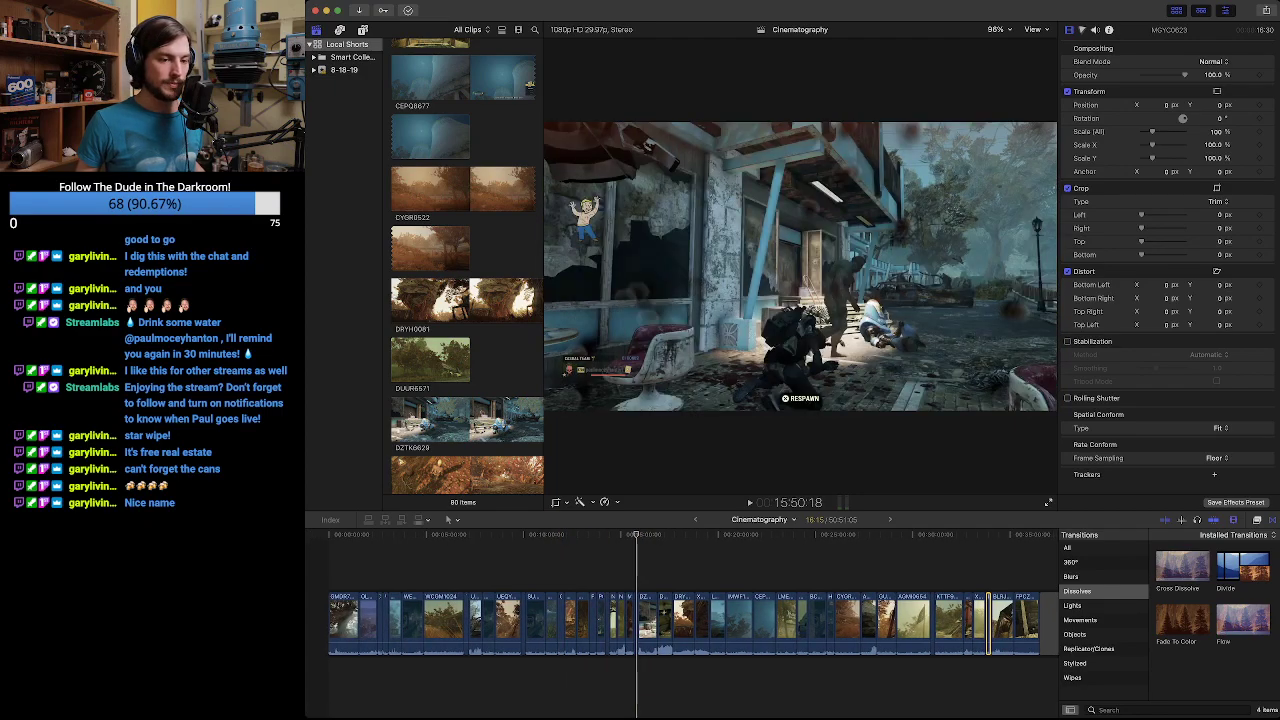
key(super+equal)
key(super+equal)
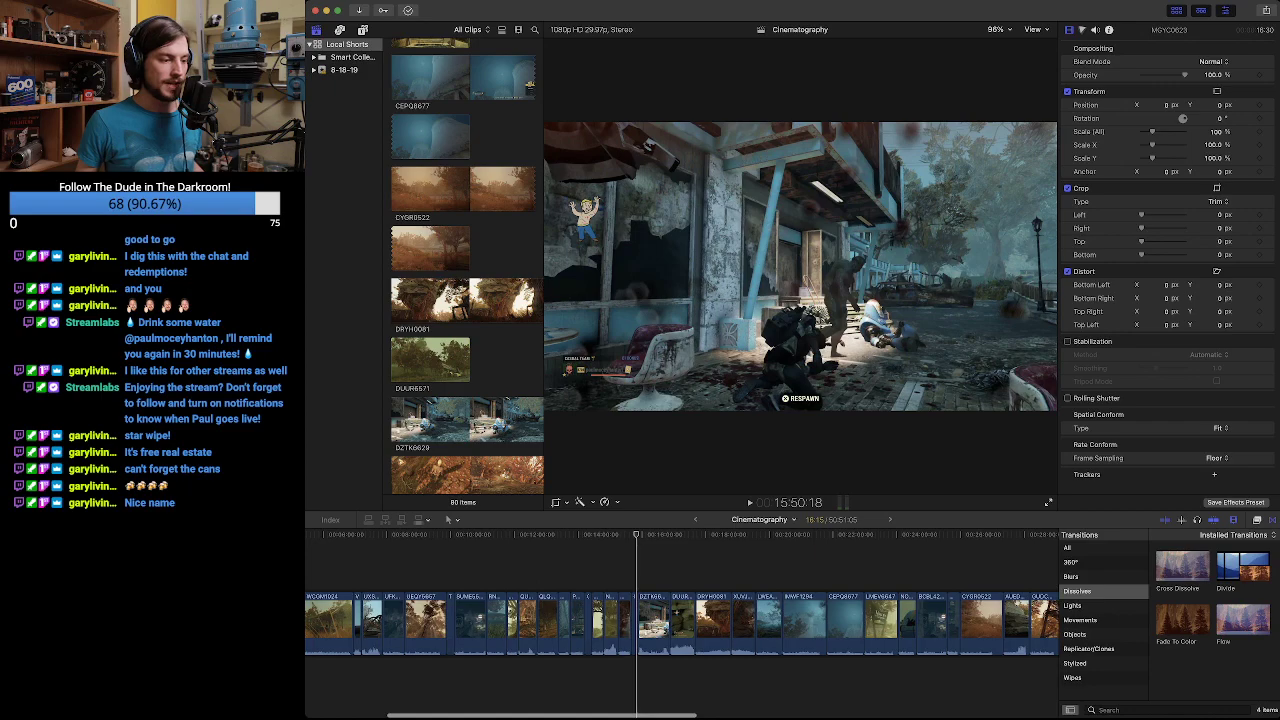
key(super+equal)
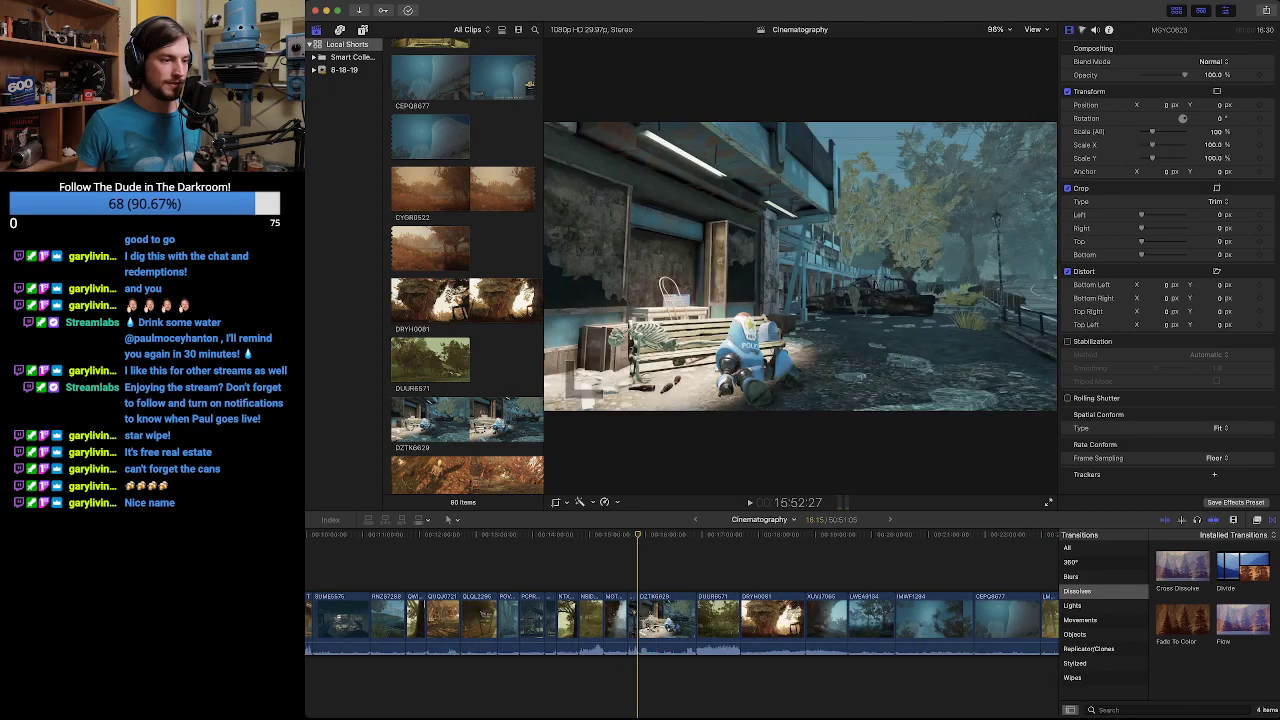
click(614, 535)
key(Up)
key(Up)
key(Up)
key(Up)
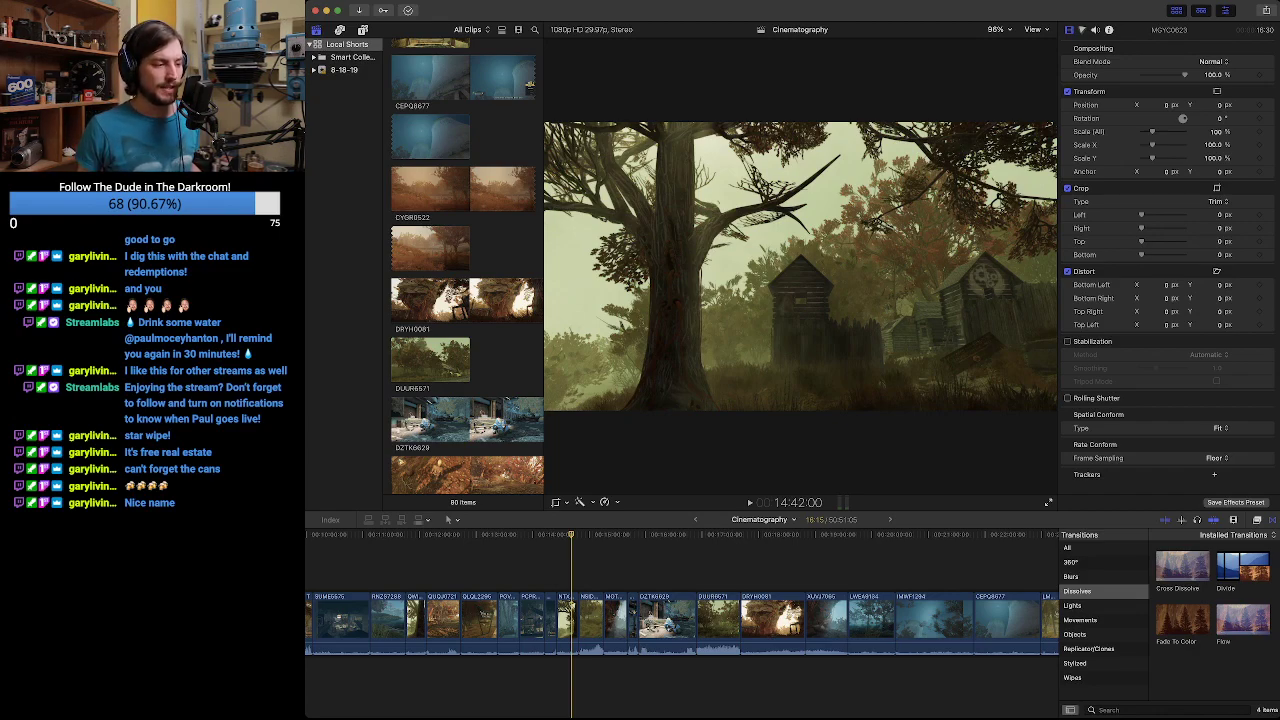
key(Up)
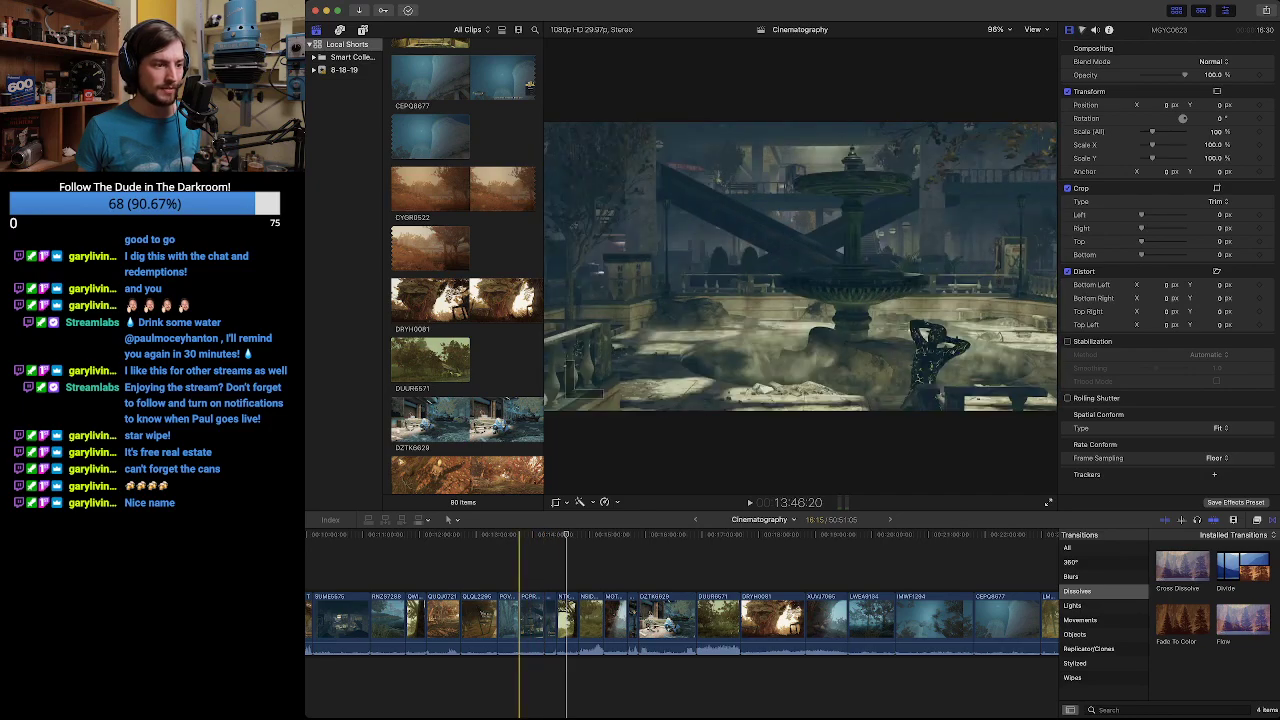
Move the indoor mall fountain clip and the short clip following it together directly after the Valley Galleria tank clip NOCZ6962.
click(536, 625)
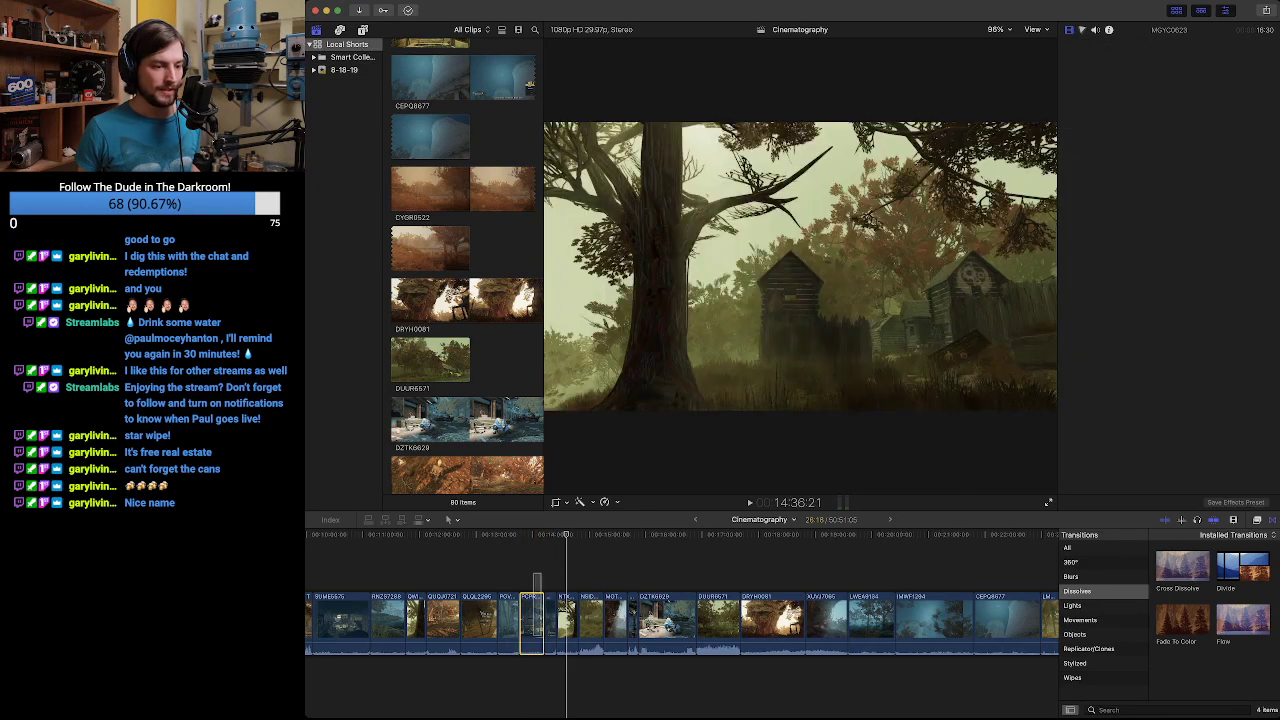
key(super+4)
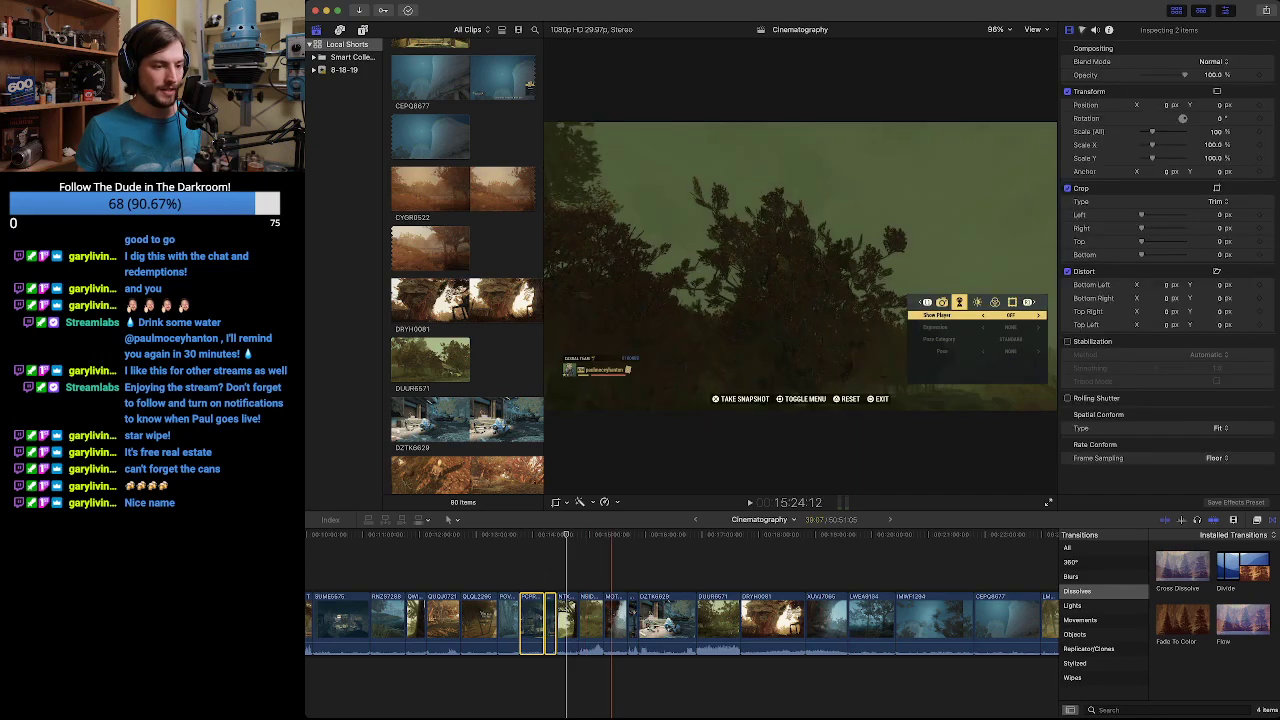
scroll(586, 620, right, 5)
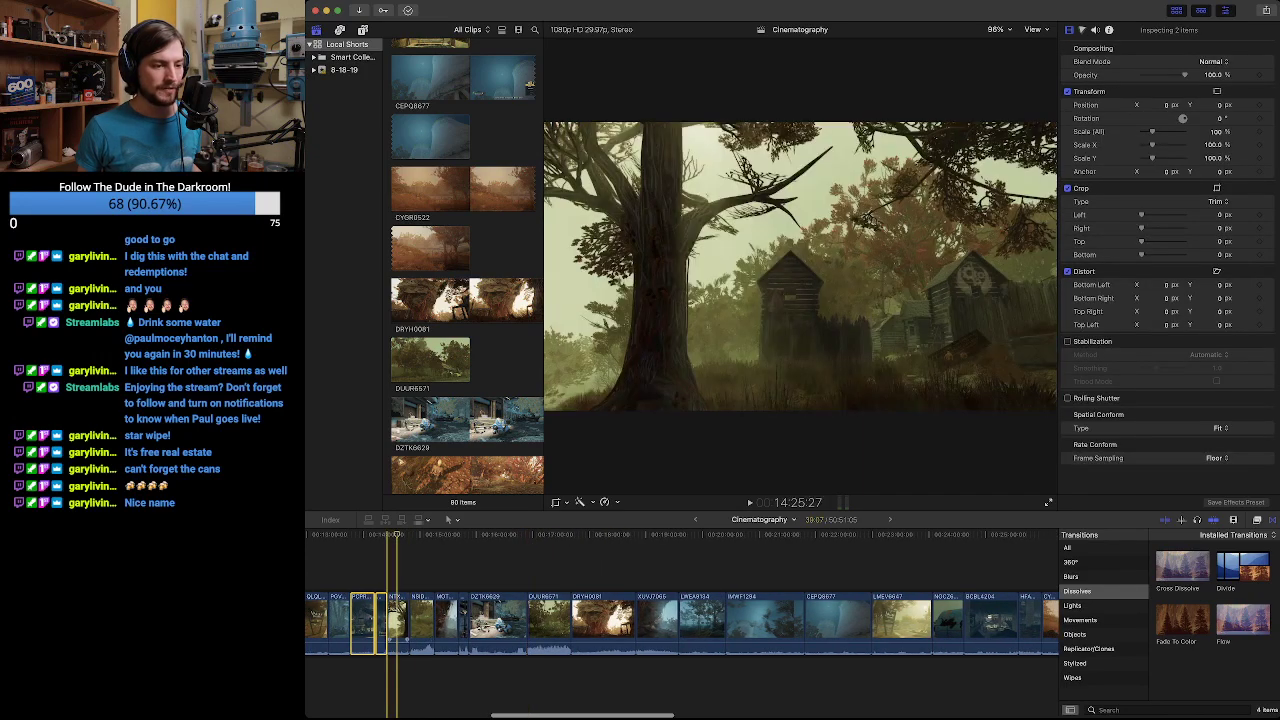
drag(368, 622, 944, 625)
click(857, 575)
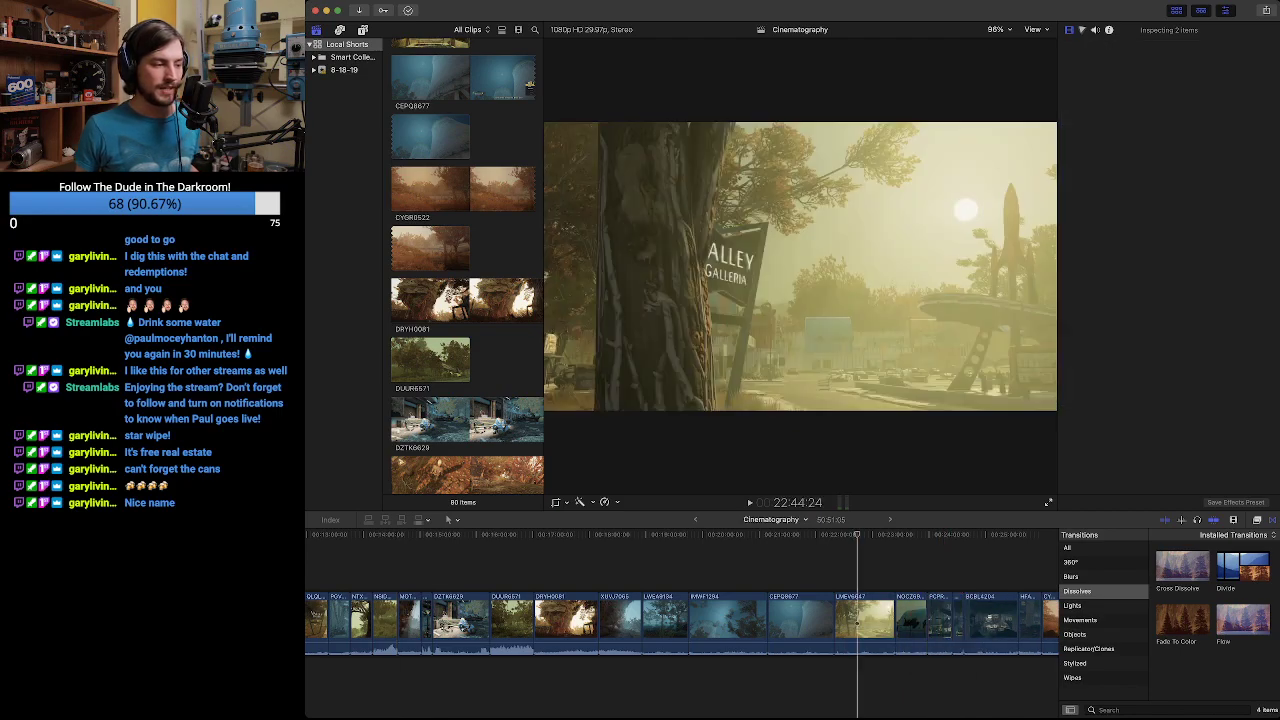
scroll(580, 575, left, 3)
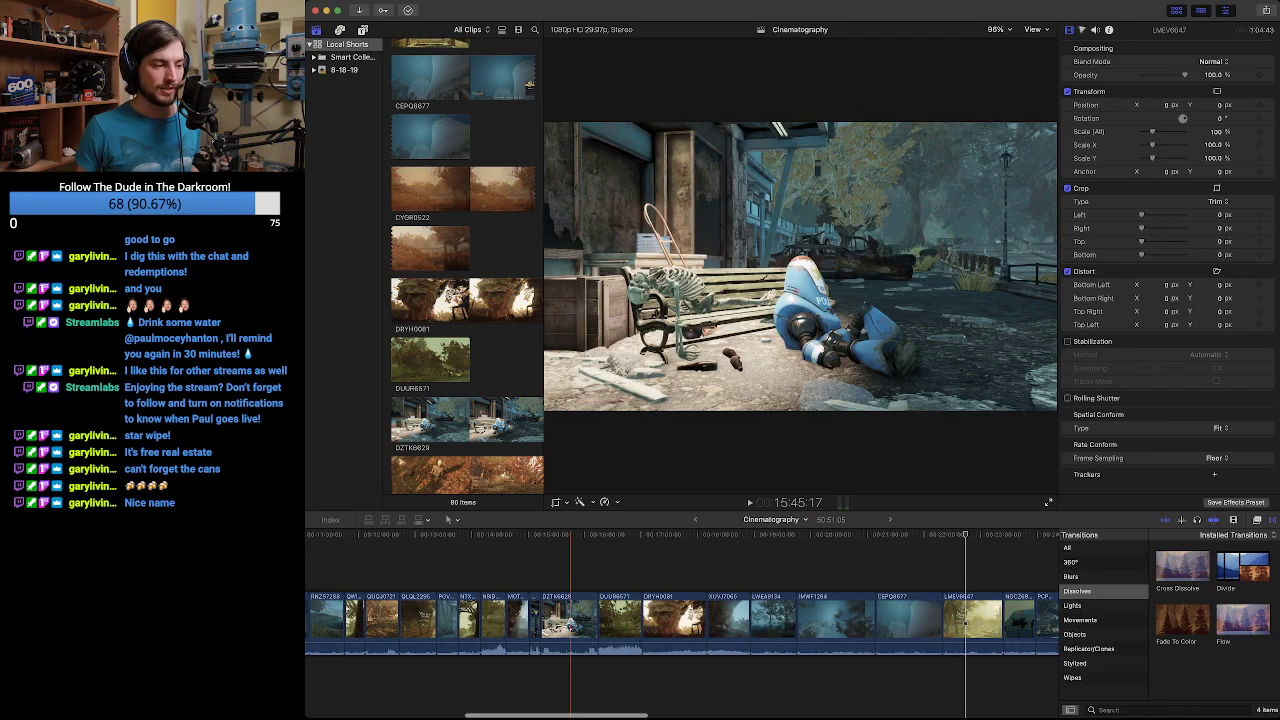
Move the Valley Galleria sign clip QLQL2295 directly after the clip CEPQ8677.
click(458, 575)
click(443, 575)
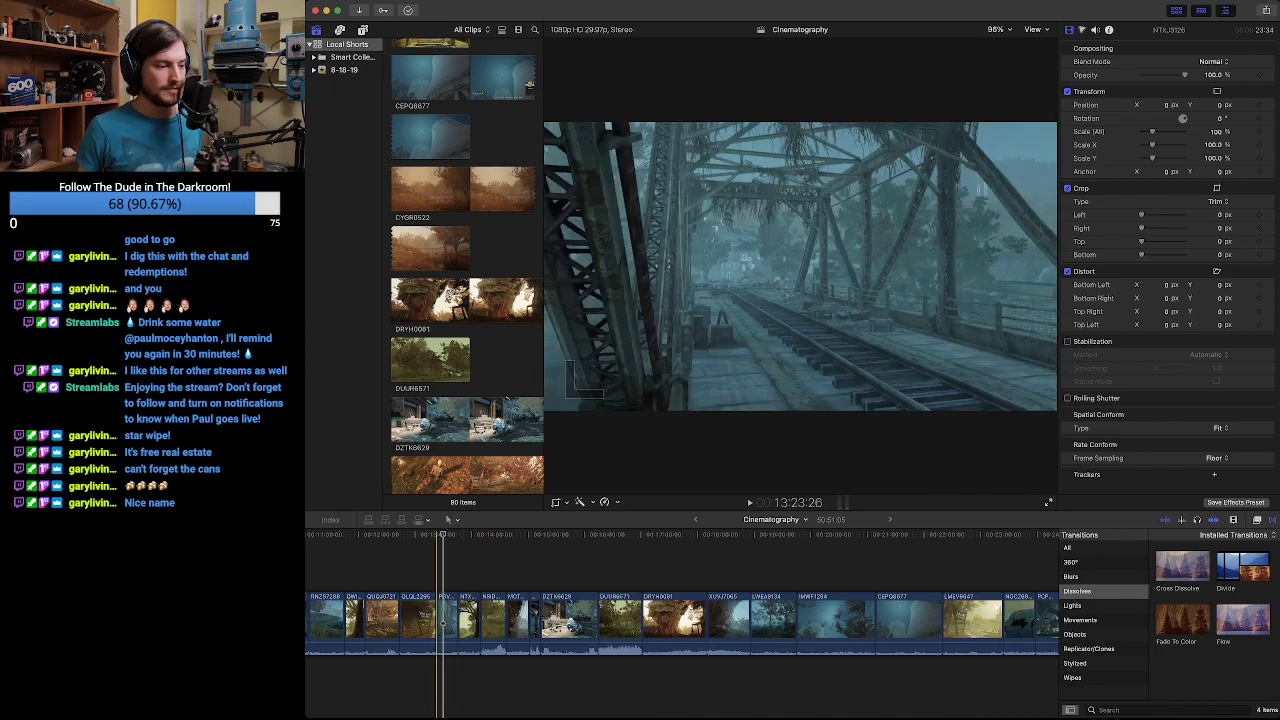
click(421, 620)
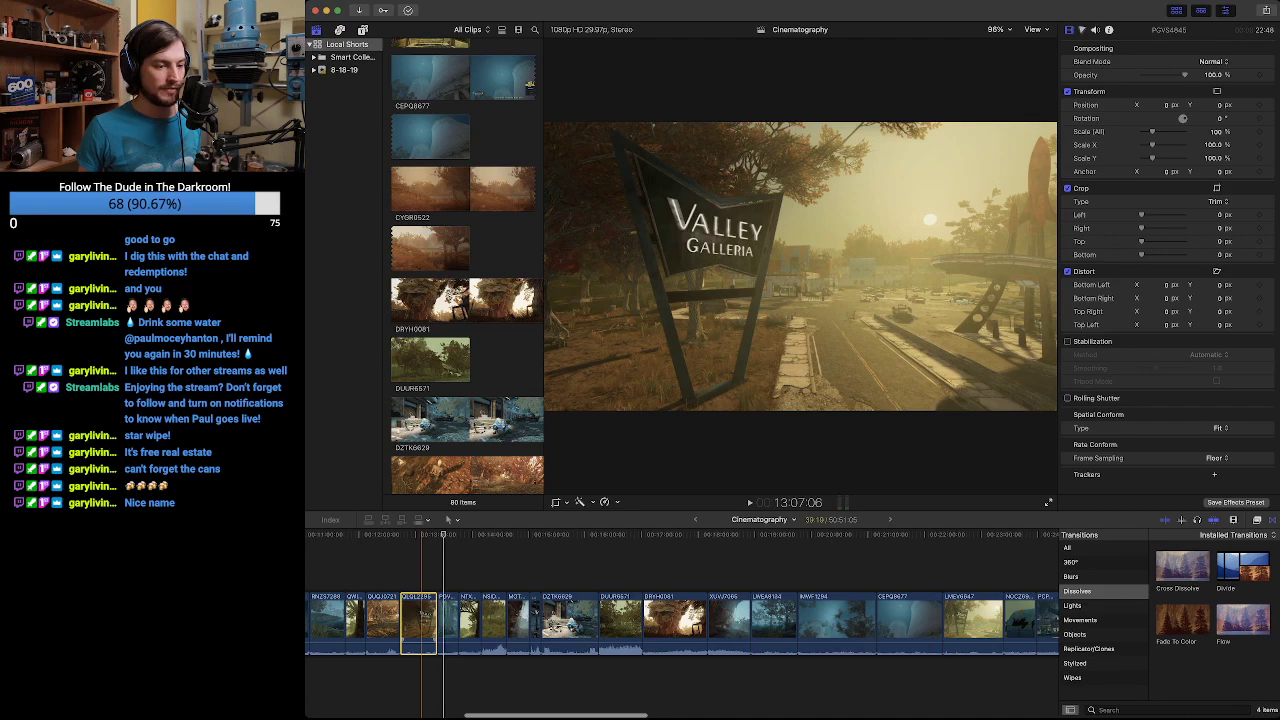
drag(421, 620, 925, 622)
Move the autumn camp clip QUQJ0721 past the gap to the very end of the timeline.
scroll(772, 620, left, 5)
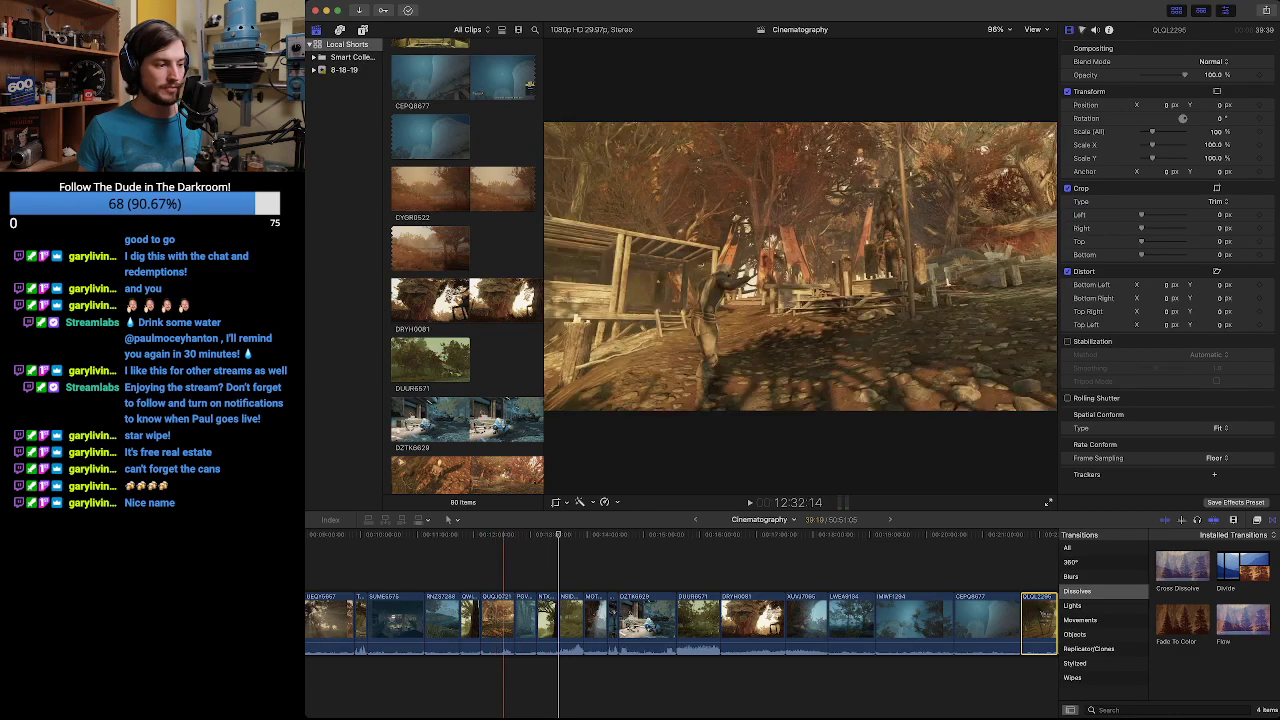
click(500, 615)
drag(500, 615, 930, 615)
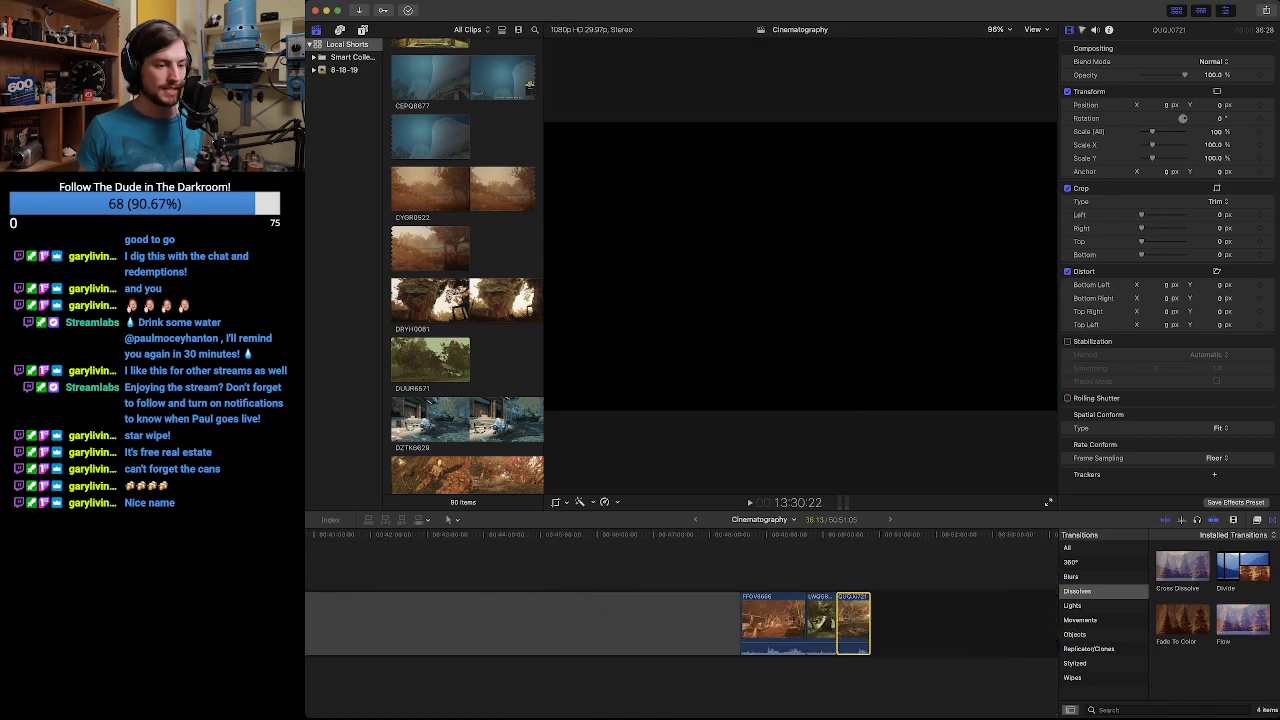
Play back the giant skull and rib-cage clips near the beginning of the timeline to check their location.
scroll(680, 620, left, 10)
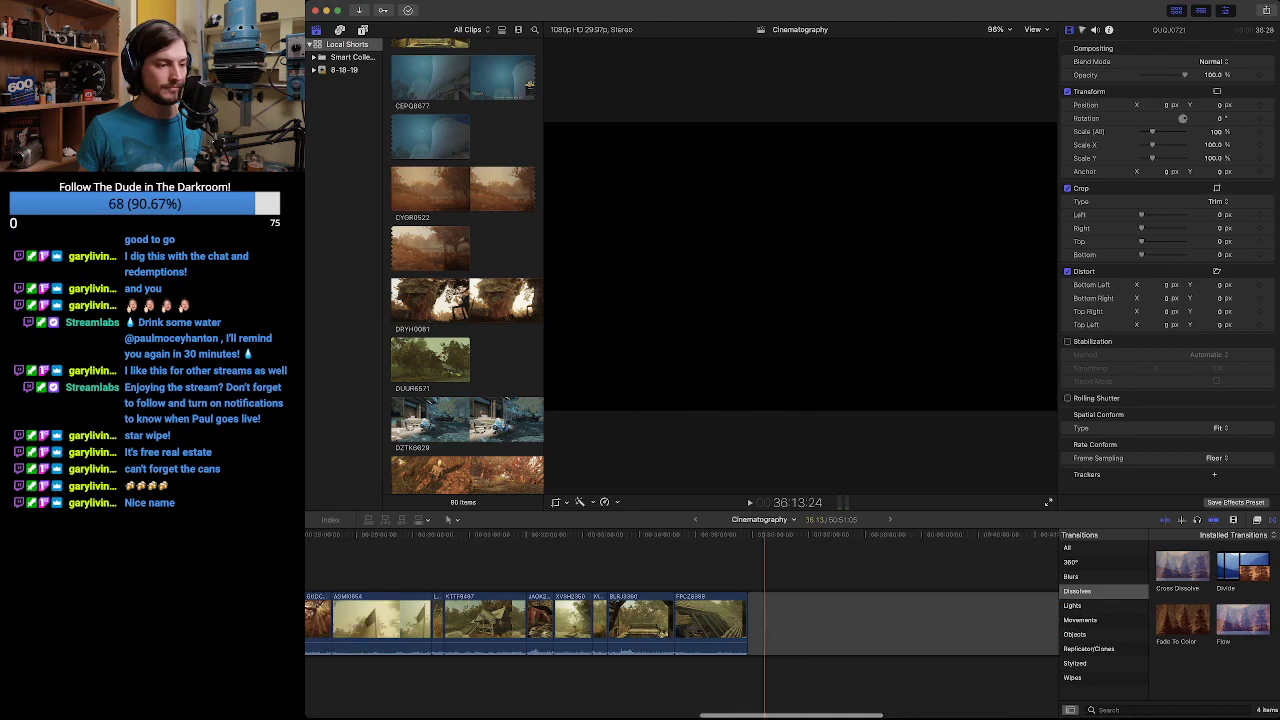
scroll(680, 620, left, 15)
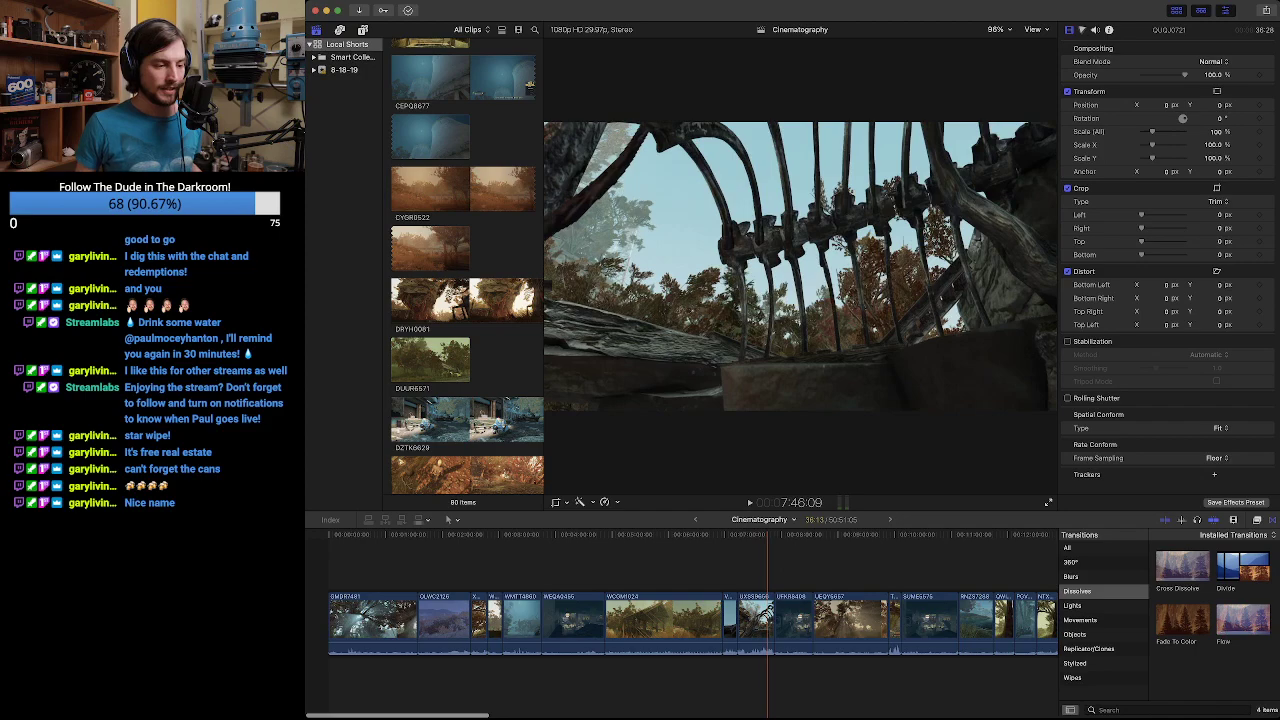
key(j)
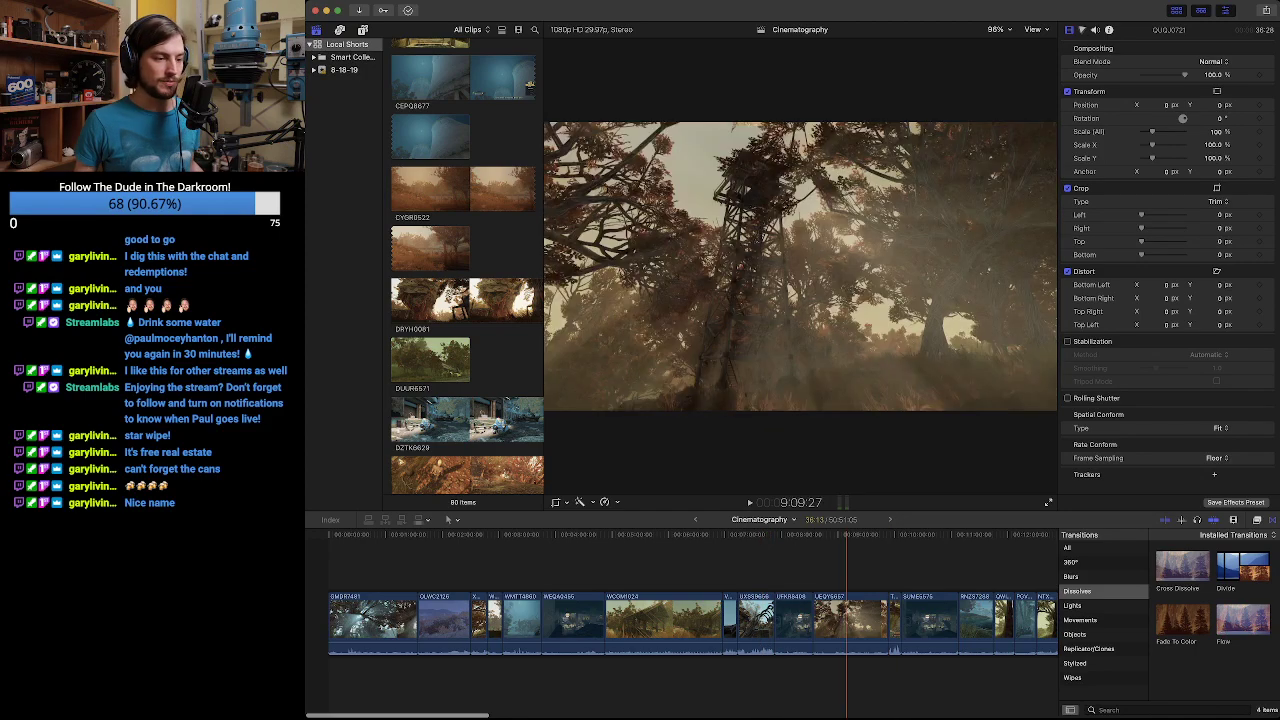
key(l)
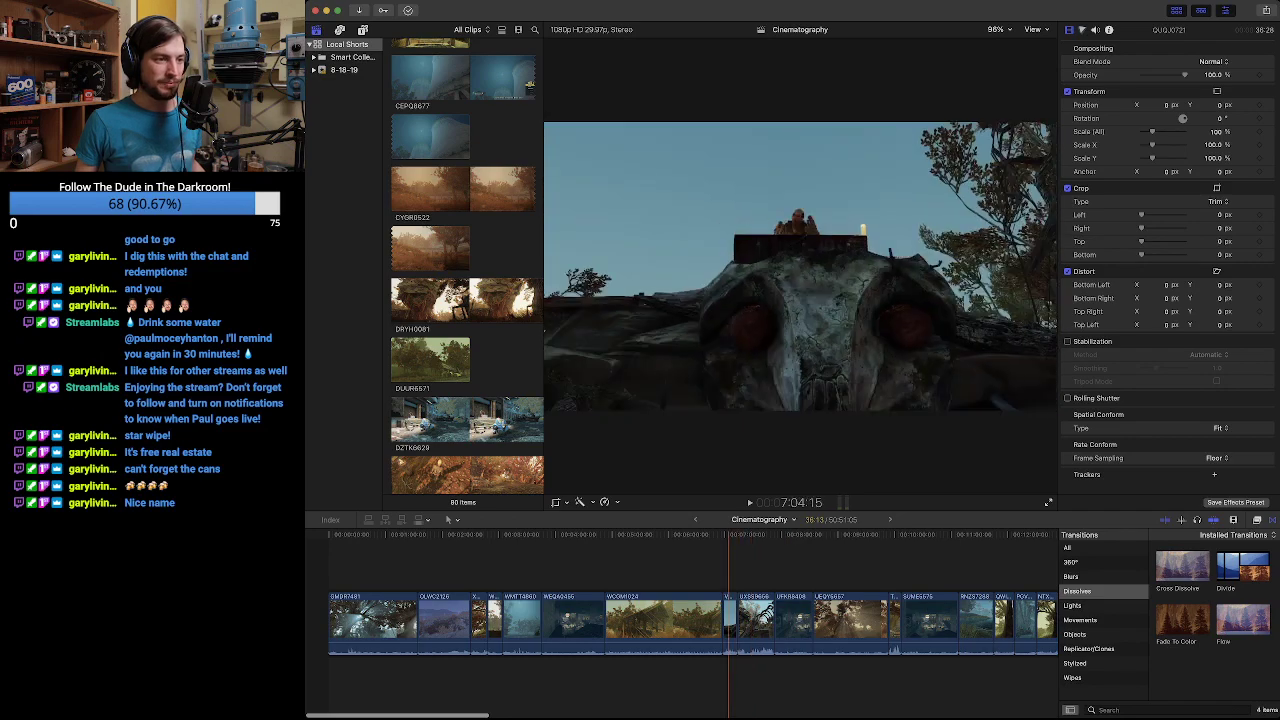
key(l)
key(j)
key(l)
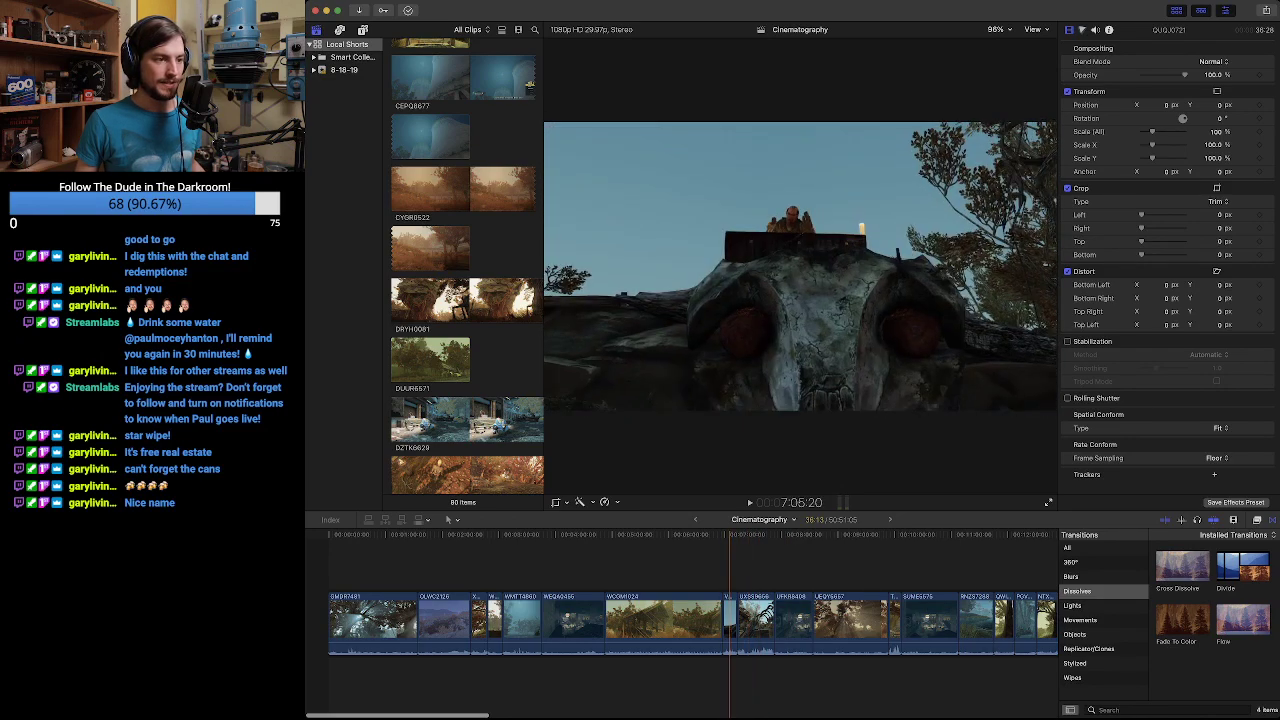
key(l)
key(l)
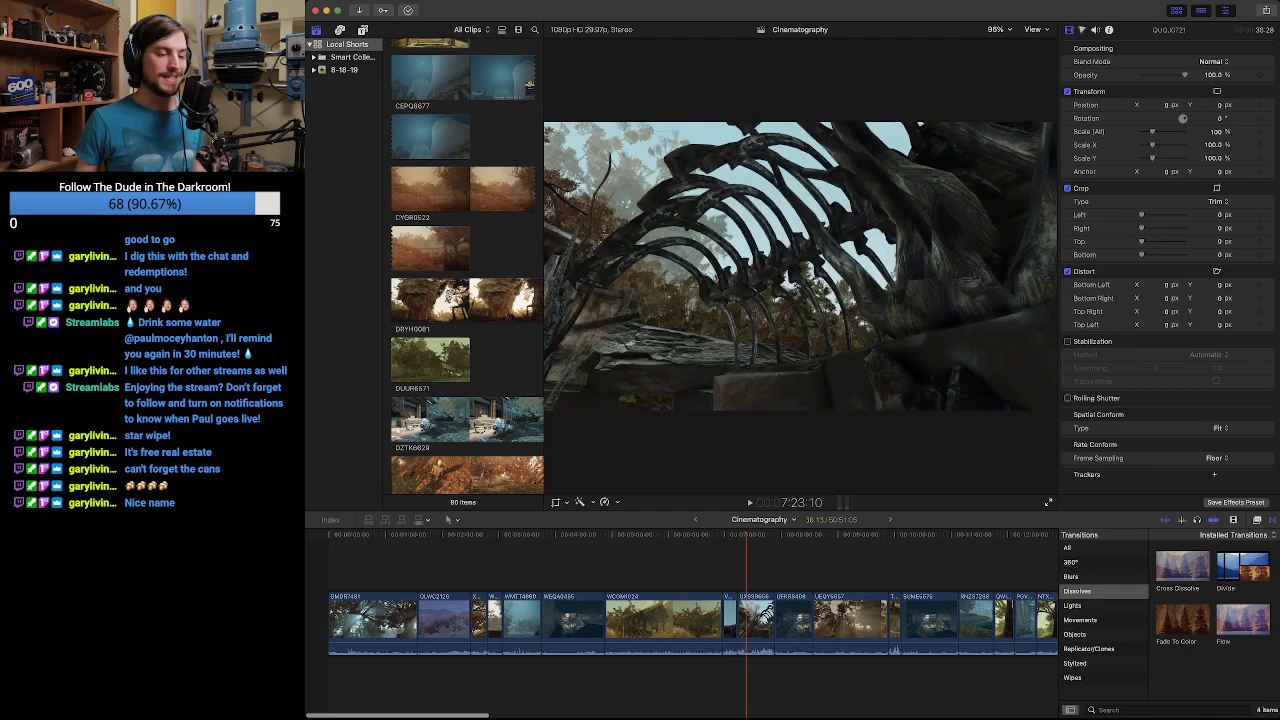
Move the two giant skull and rib-cage clips following WCOM1024 together past the gap at the timeline's end.
scroll(746, 624, right, 6)
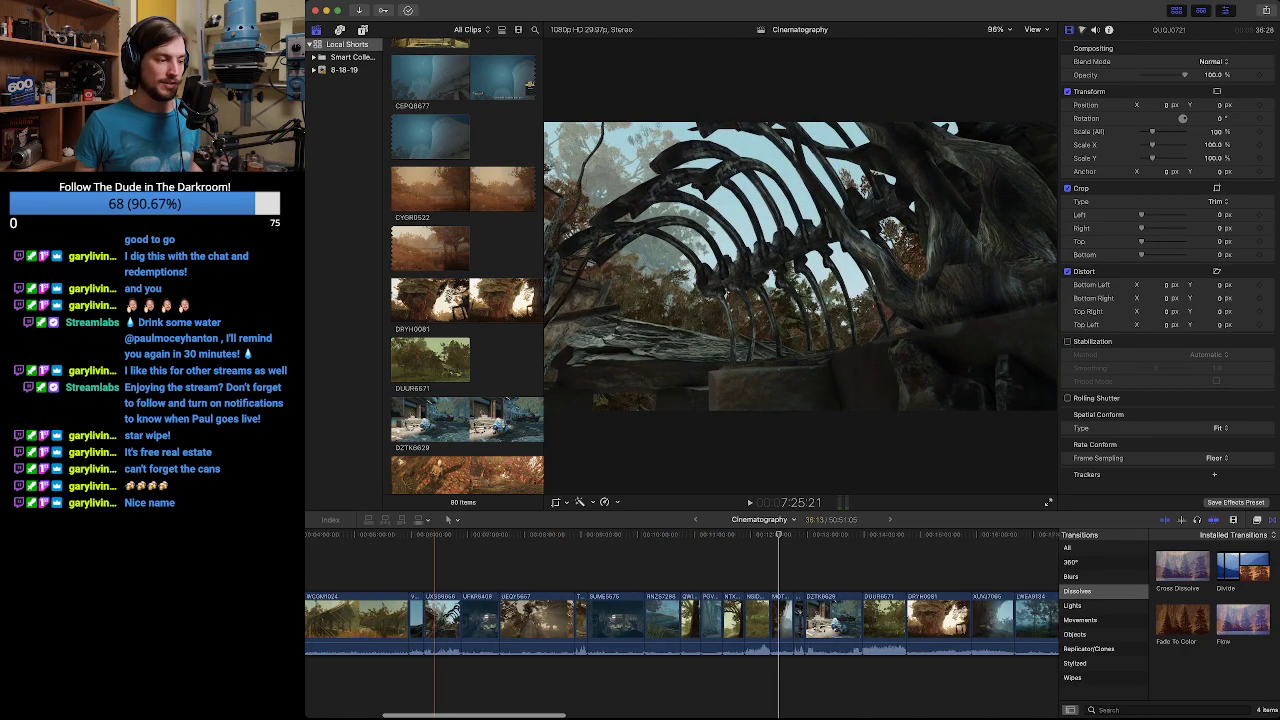
scroll(794, 624, left, 1)
scroll(794, 624, left, 1)
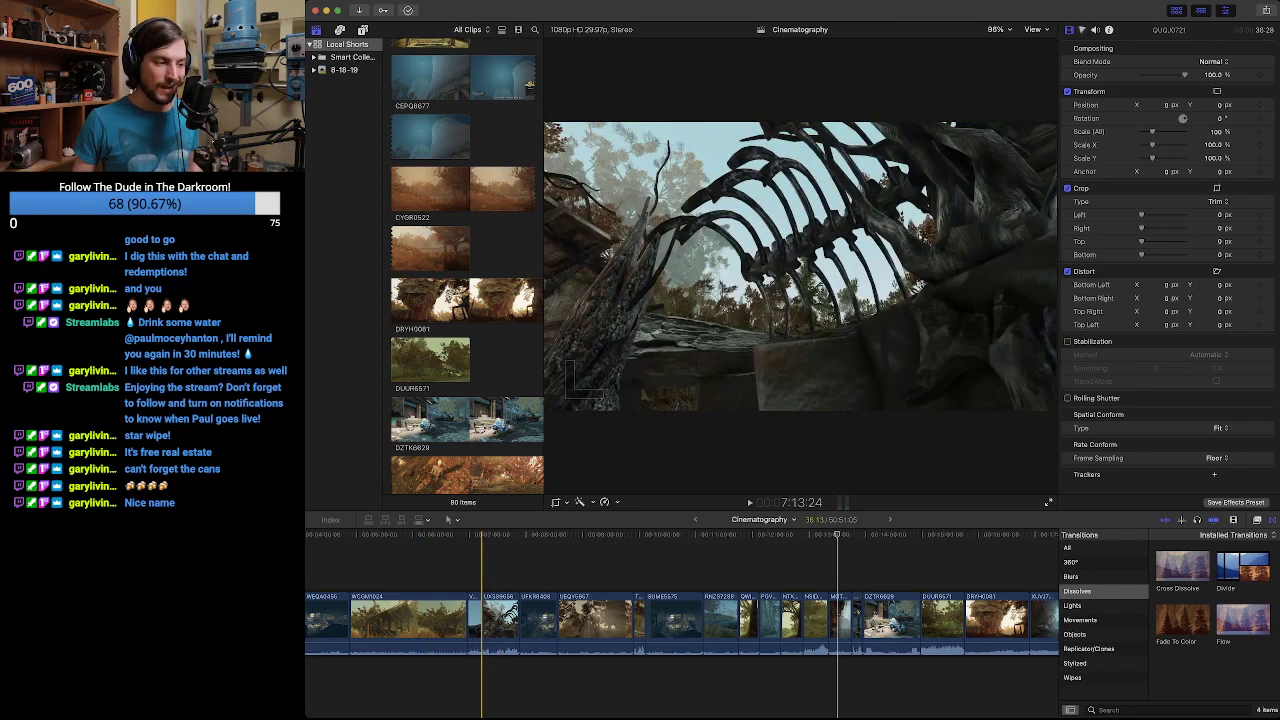
drag(477, 571, 880, 615)
Move the wooden cabins clip QWIU6239 directly after the railway bridge clip.
scroll(937, 615, left, 10)
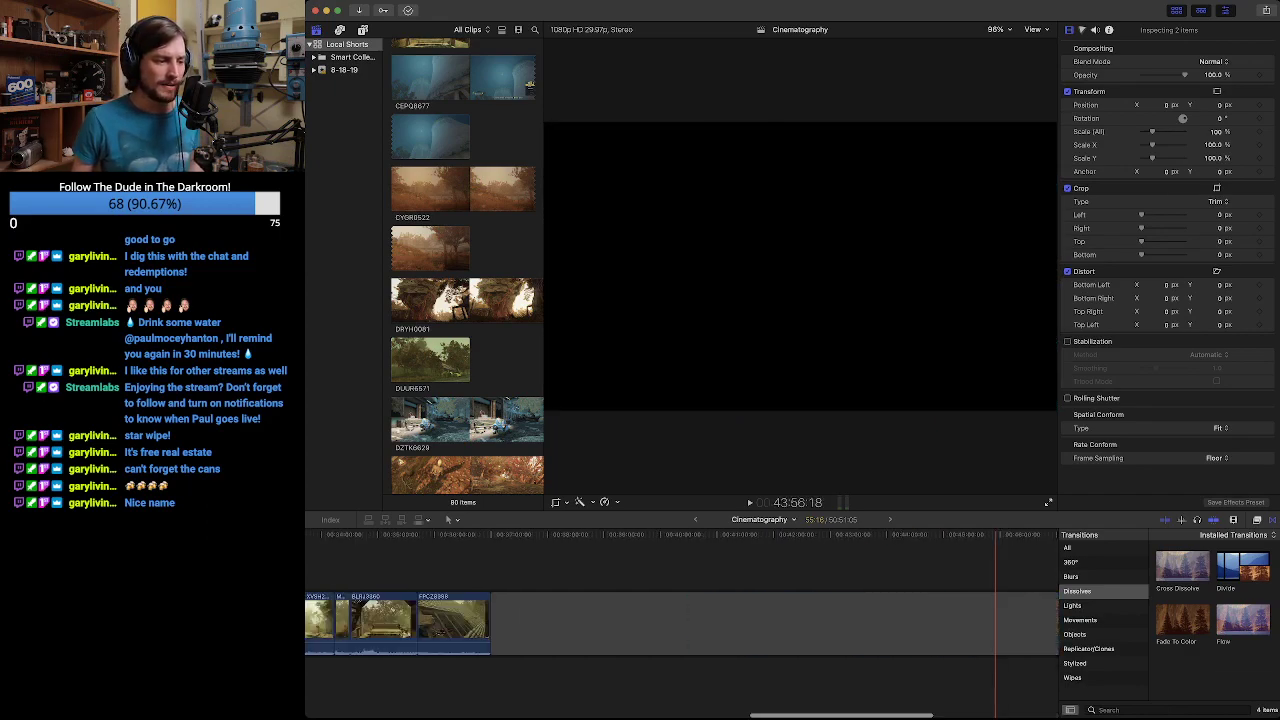
scroll(1010, 620, left, 10)
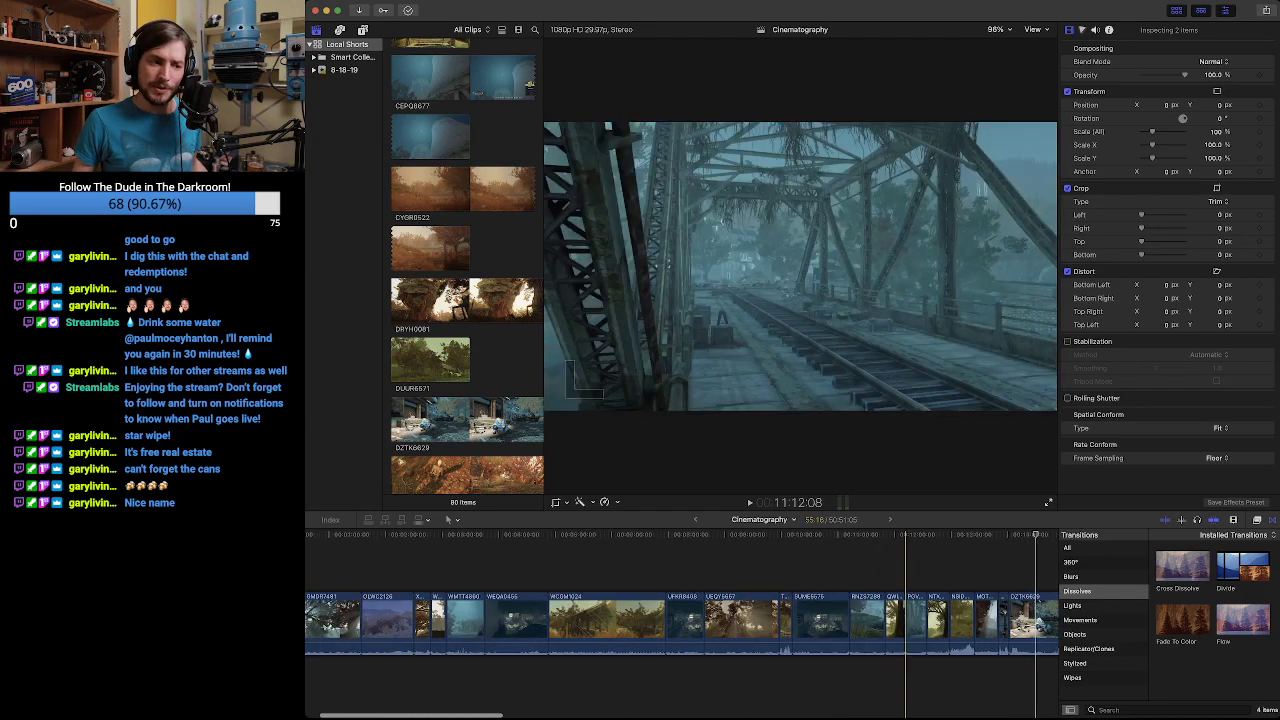
scroll(880, 620, right, 6)
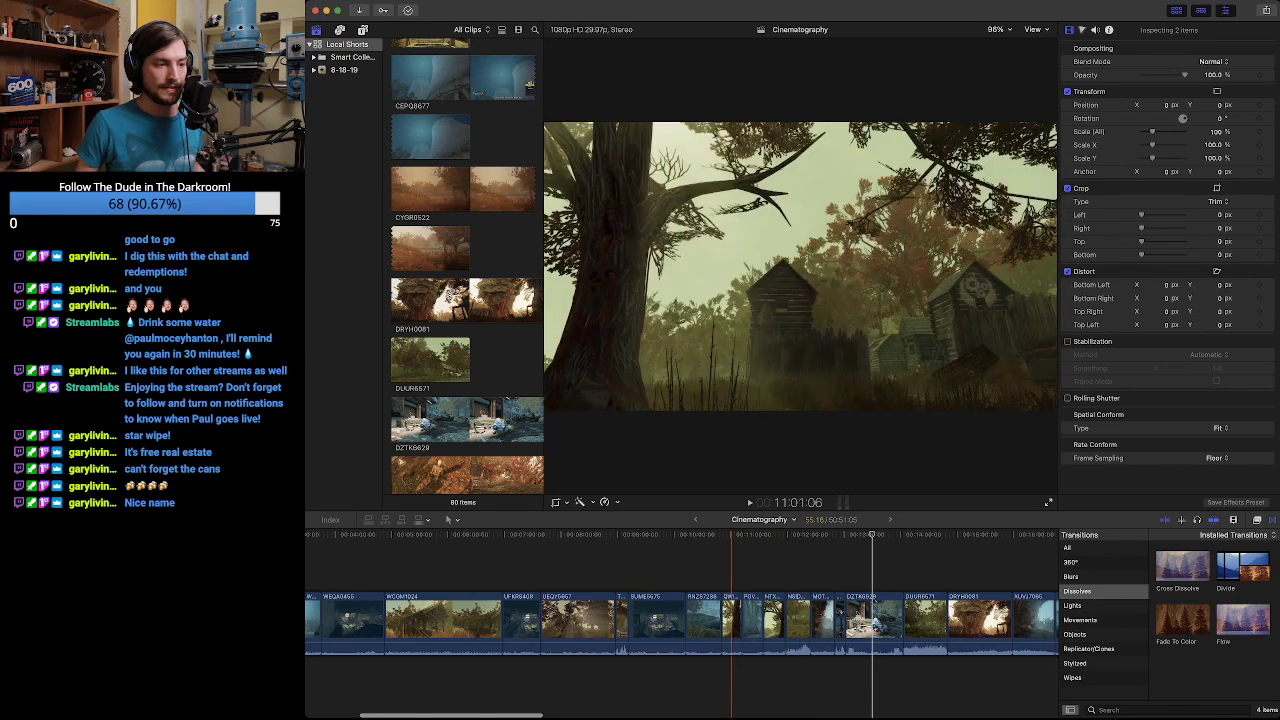
click(733, 620)
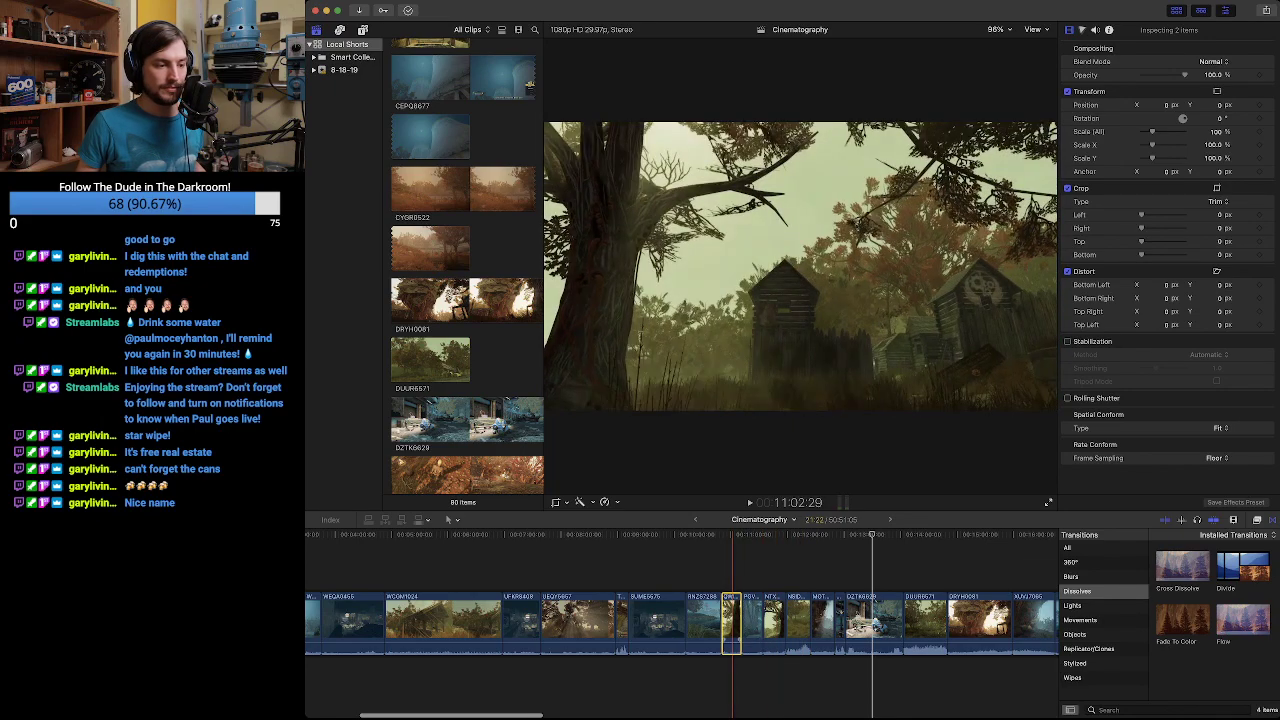
drag(733, 620, 762, 620)
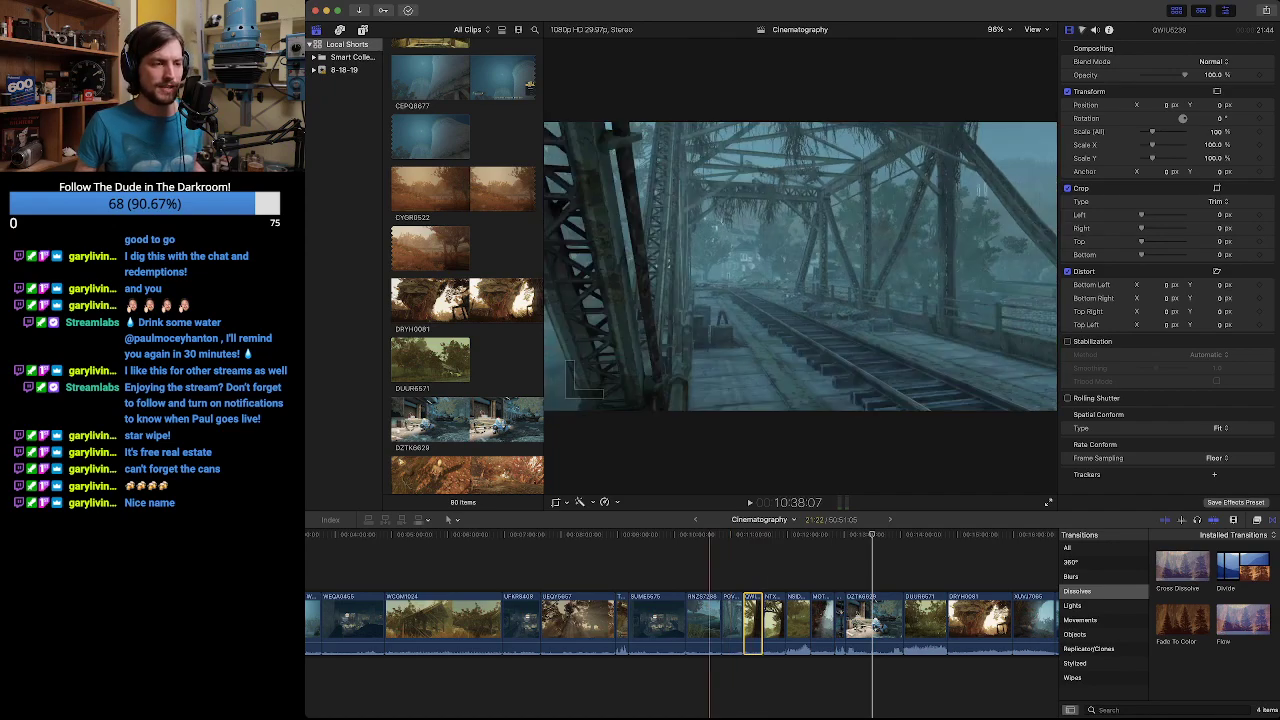
Move the lakeside creature clip RNZS7288 directly before the clip LWEA9134.
scroll(872, 620, right, 5)
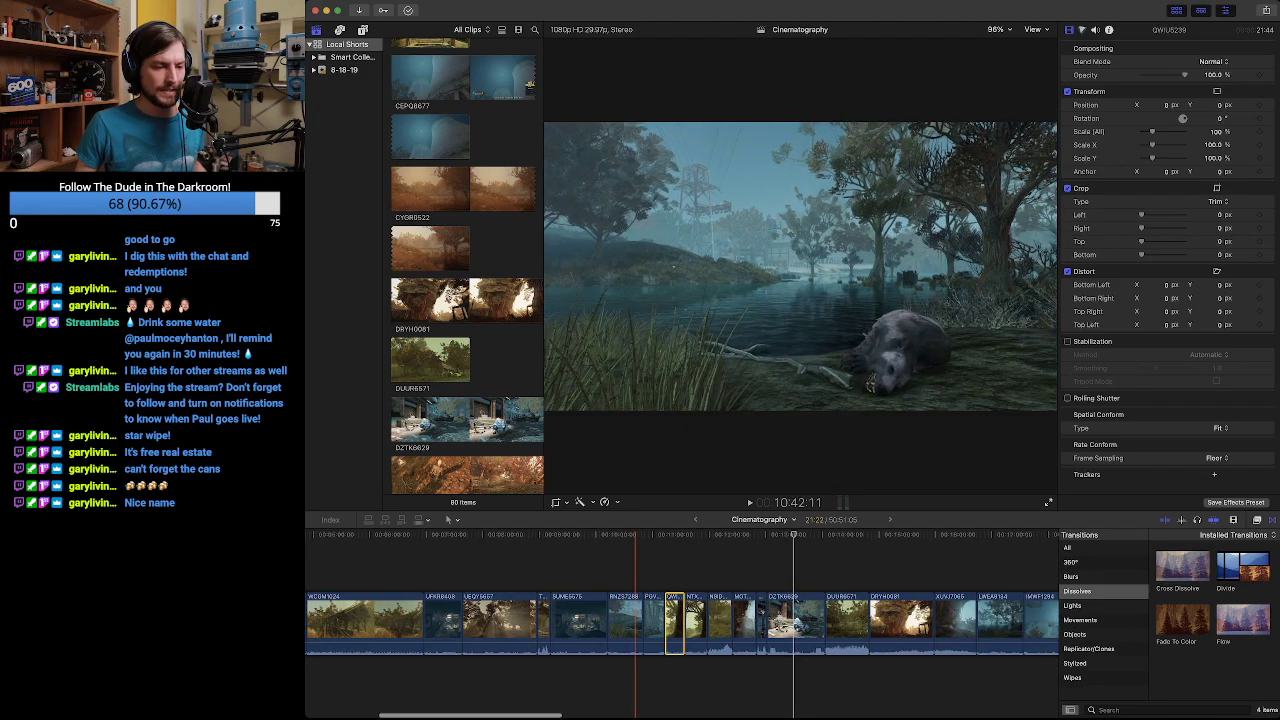
scroll(505, 620, left, 2)
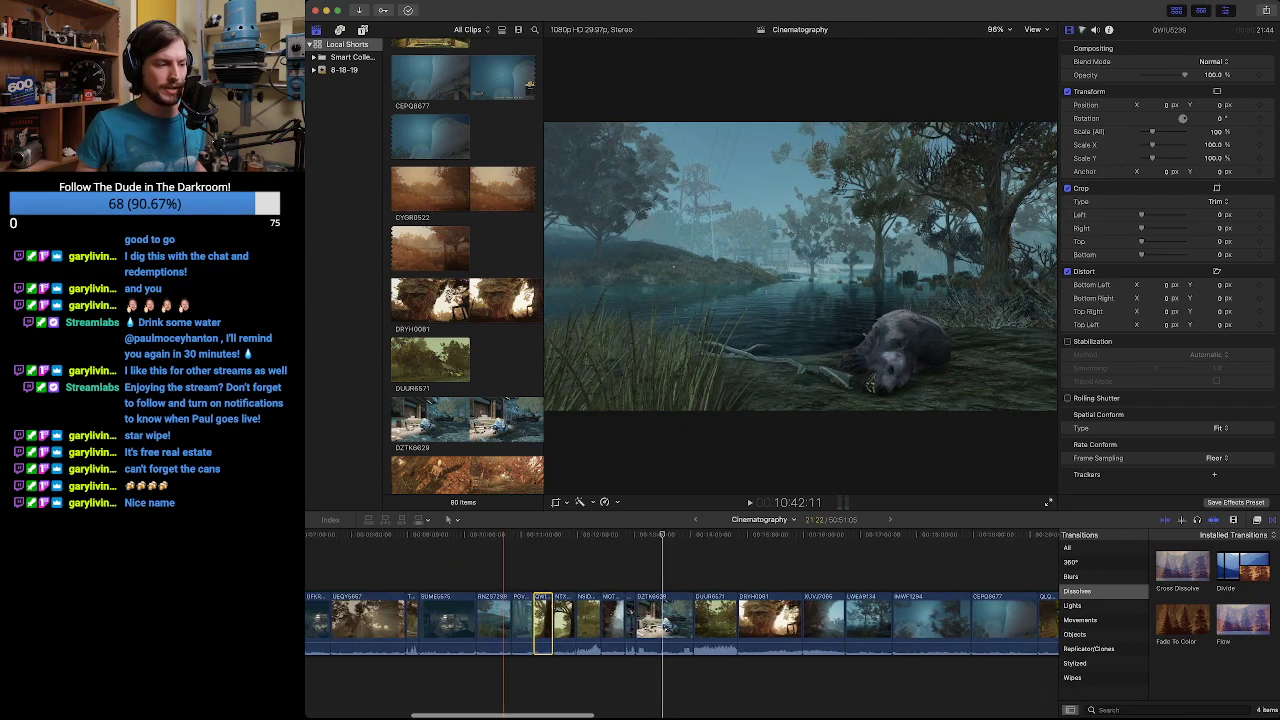
click(497, 536)
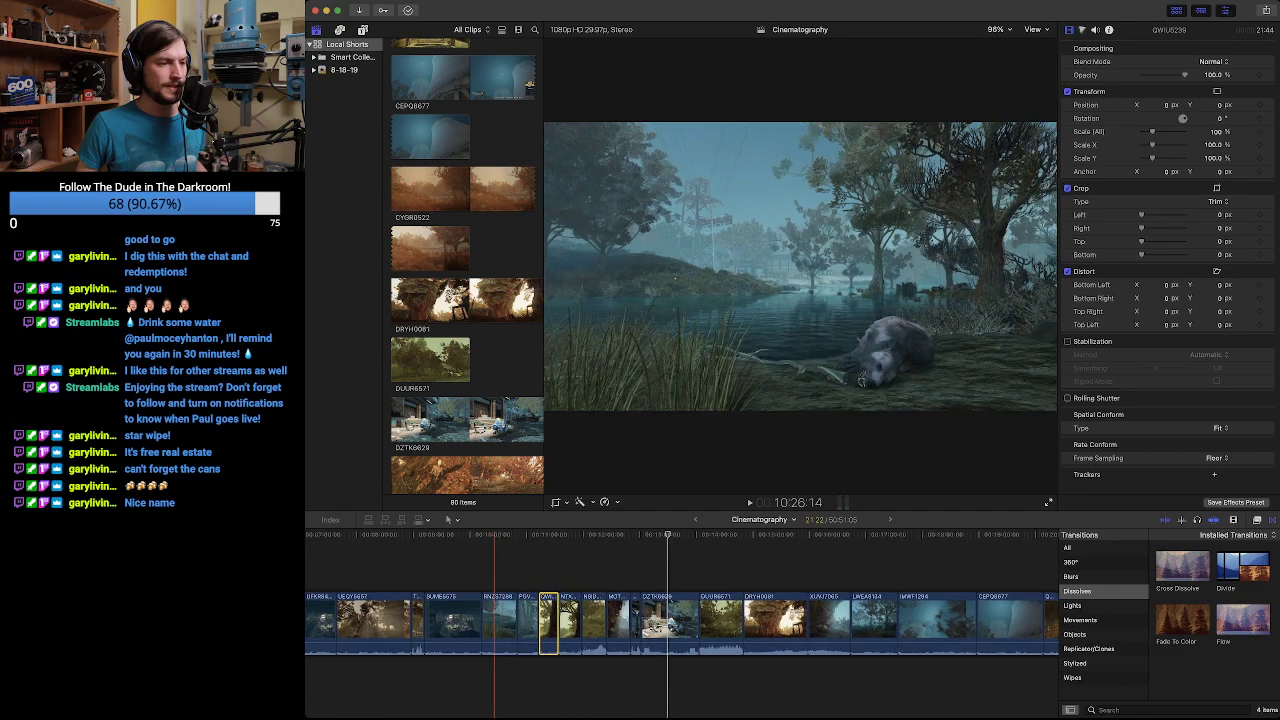
key(shift+slash)
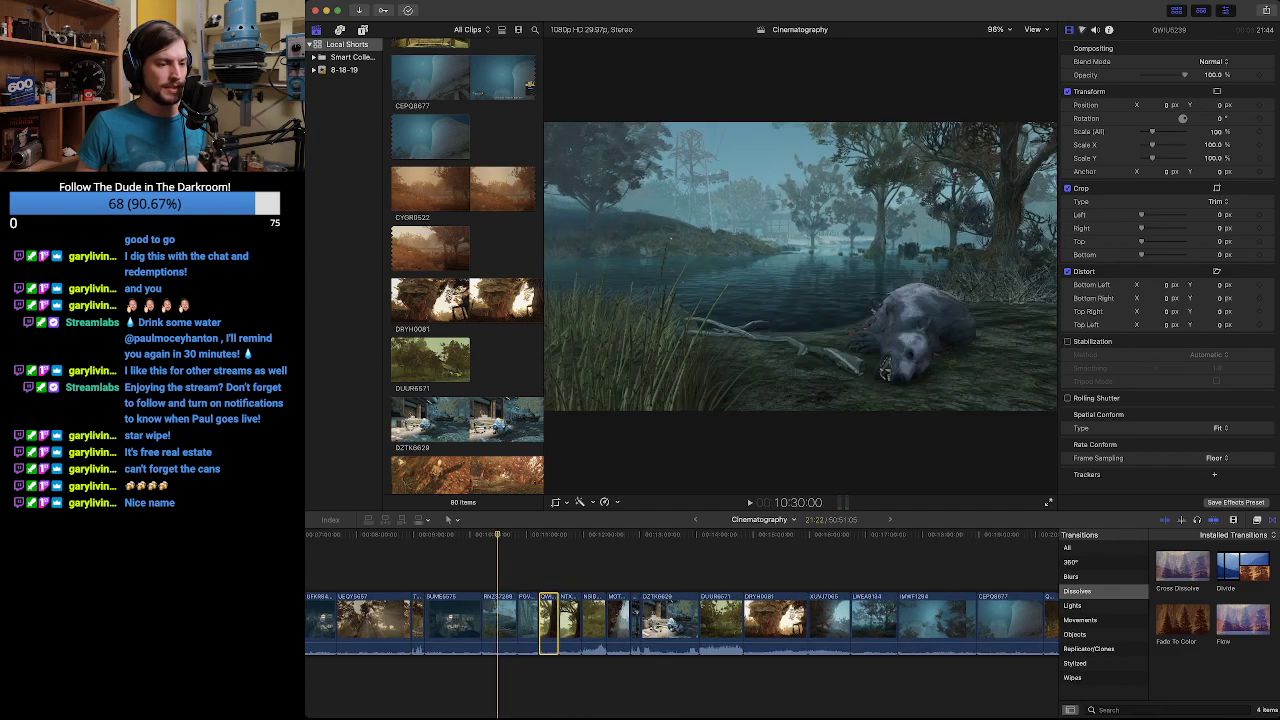
key(c)
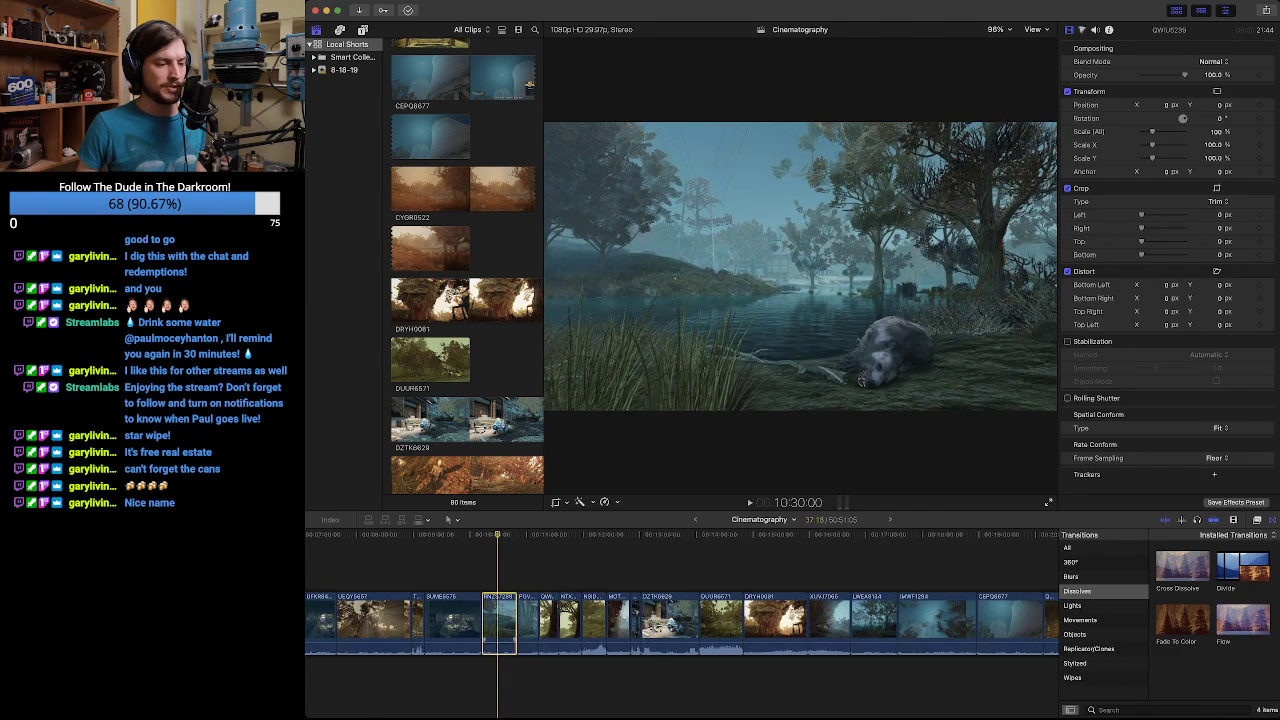
drag(502, 605, 840, 605)
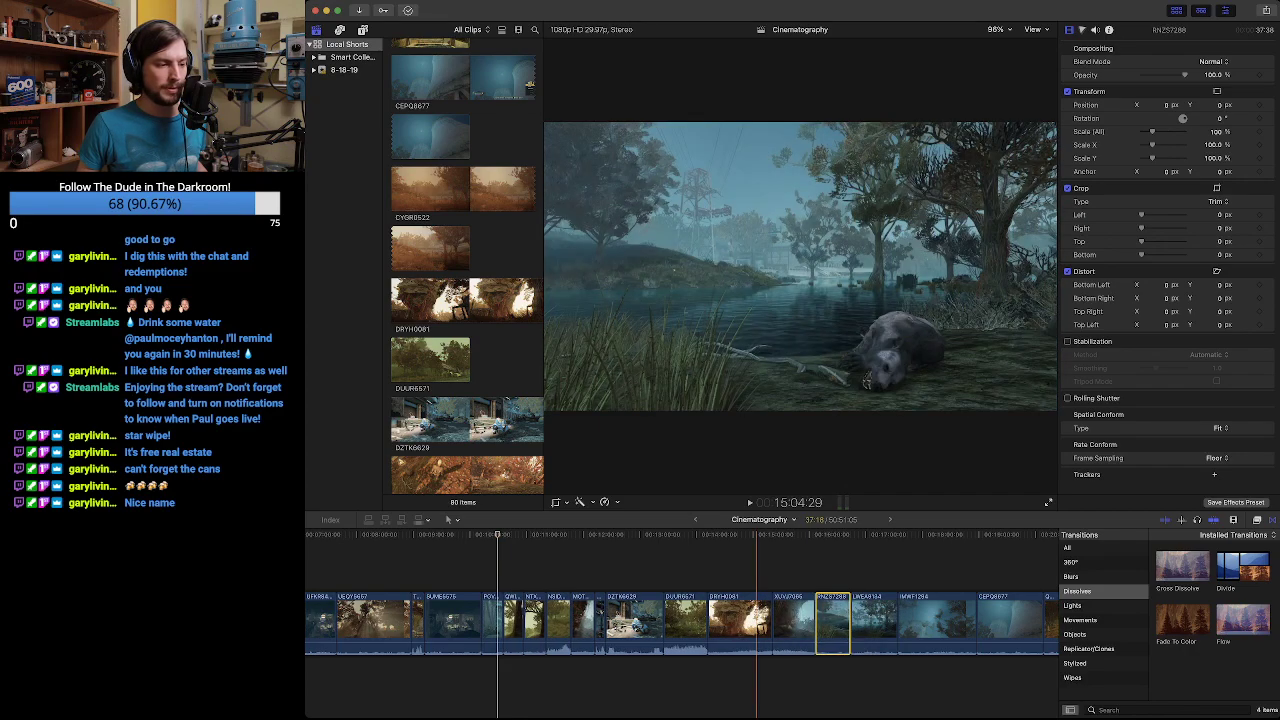
Move the dark mall interior clip SUME5575 directly before the matching mall interior clip BCBL4204.
scroll(754, 620, left, 3)
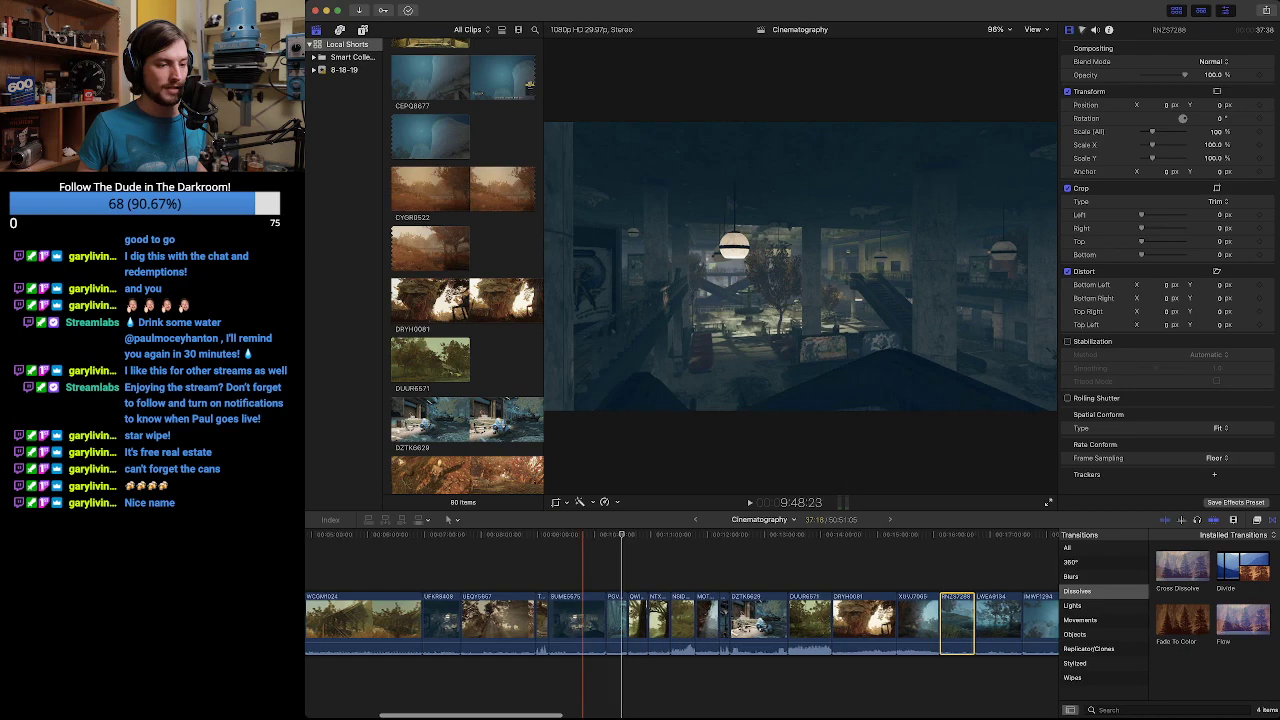
scroll(648, 625, right, 3)
scroll(389, 620, left, 1)
drag(434, 620, 1014, 625)
scroll(680, 620, right, 6)
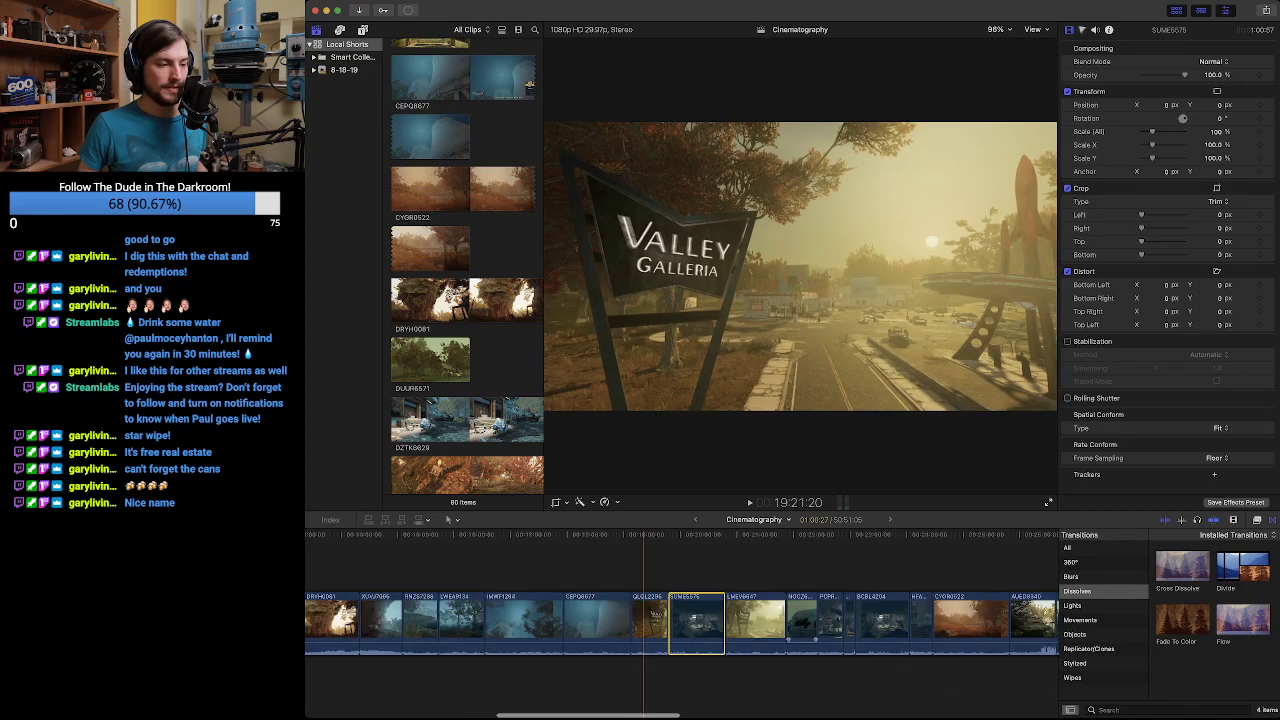
drag(700, 622, 834, 625)
Check the clips around the short creature clip TBJV6160 and move the mall interior clip UFKR8408 directly before SUME5575.
scroll(900, 625, left, 8)
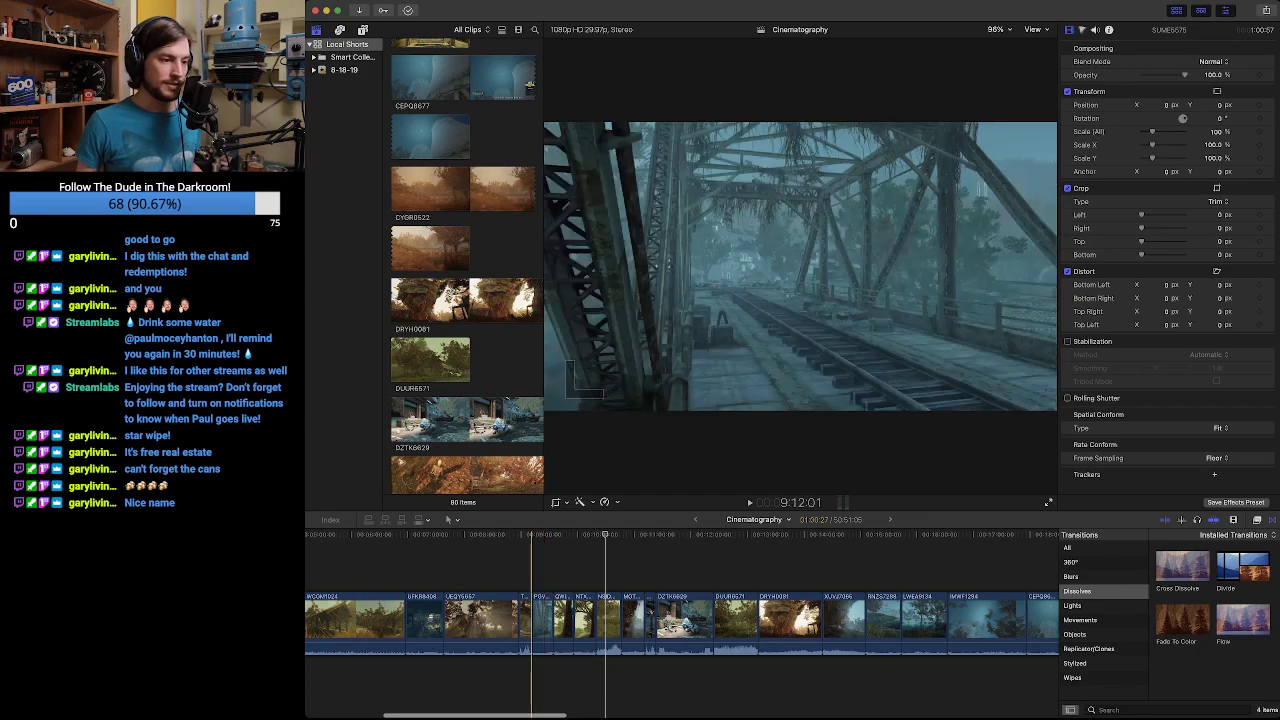
scroll(526, 620, left, 5)
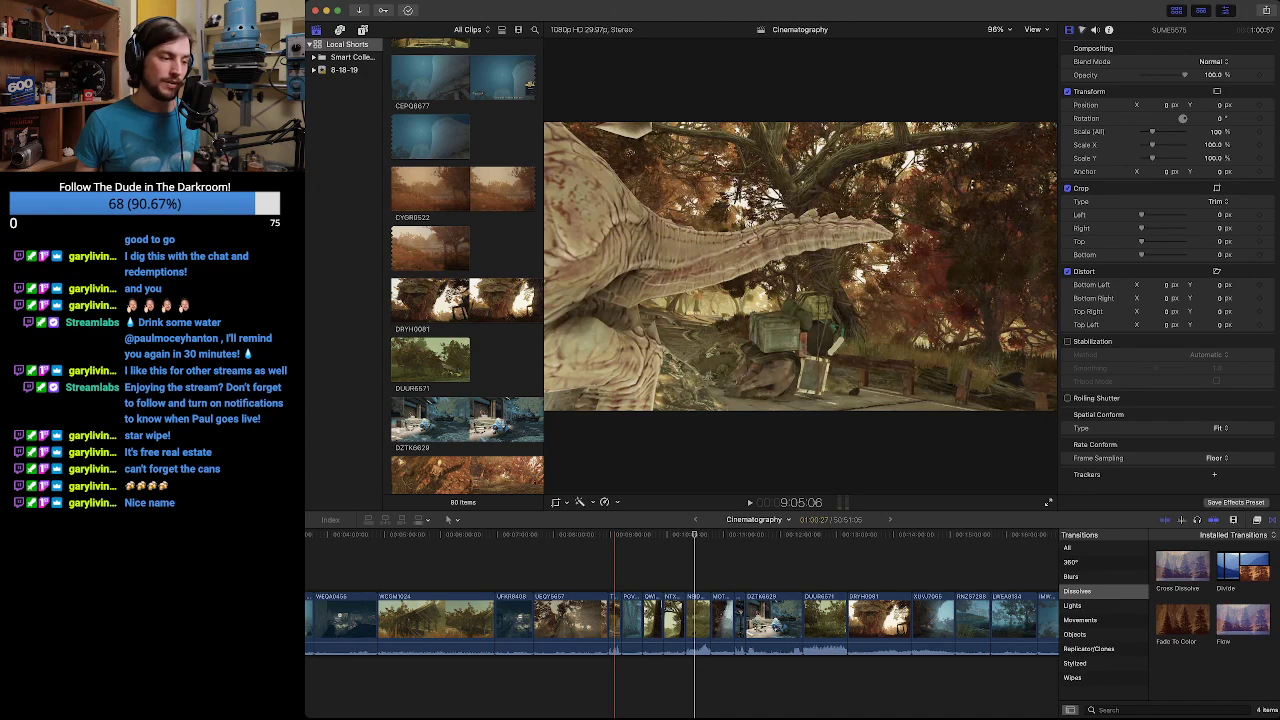
click(613, 622)
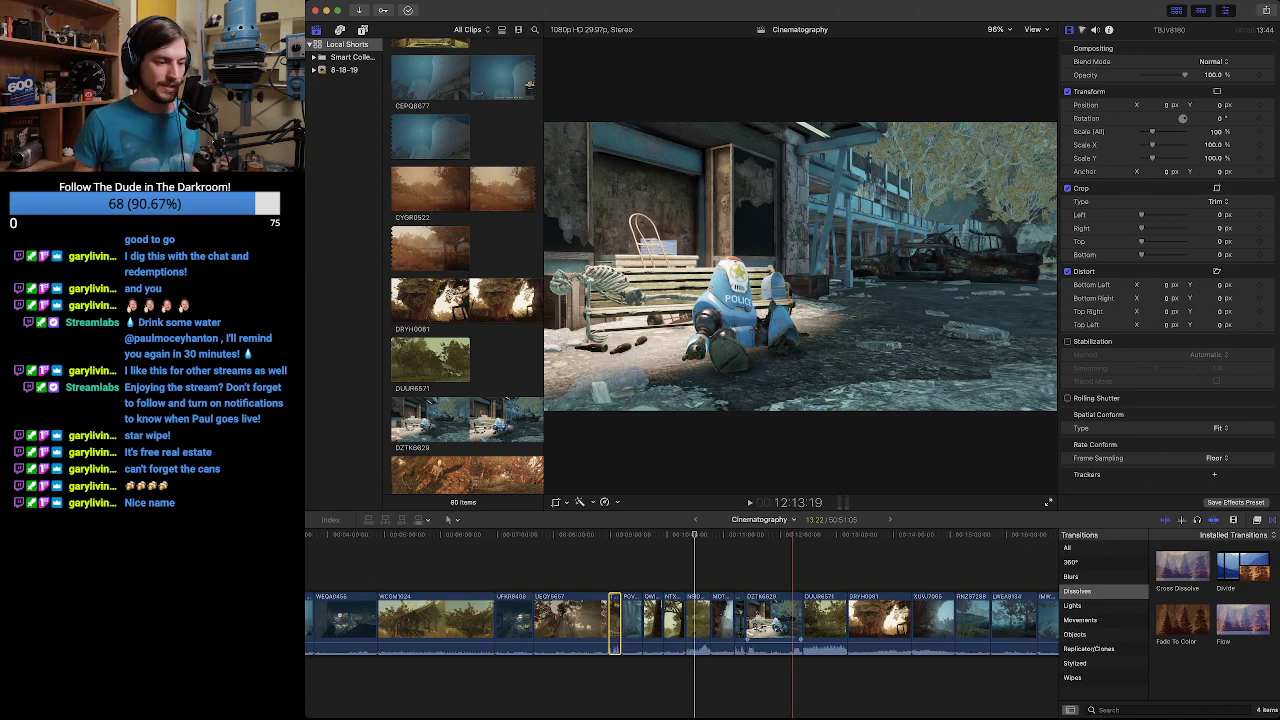
key(l)
key(l)
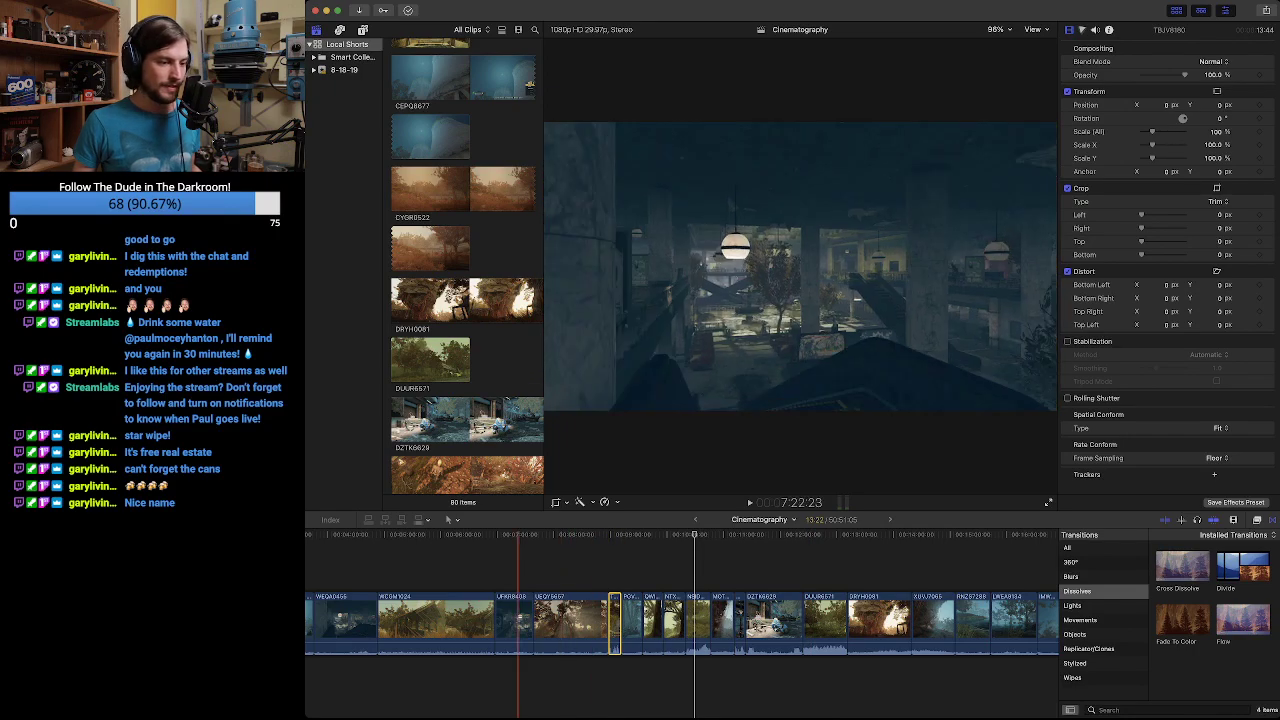
drag(520, 620, 565, 648)
scroll(631, 625, left, 3)
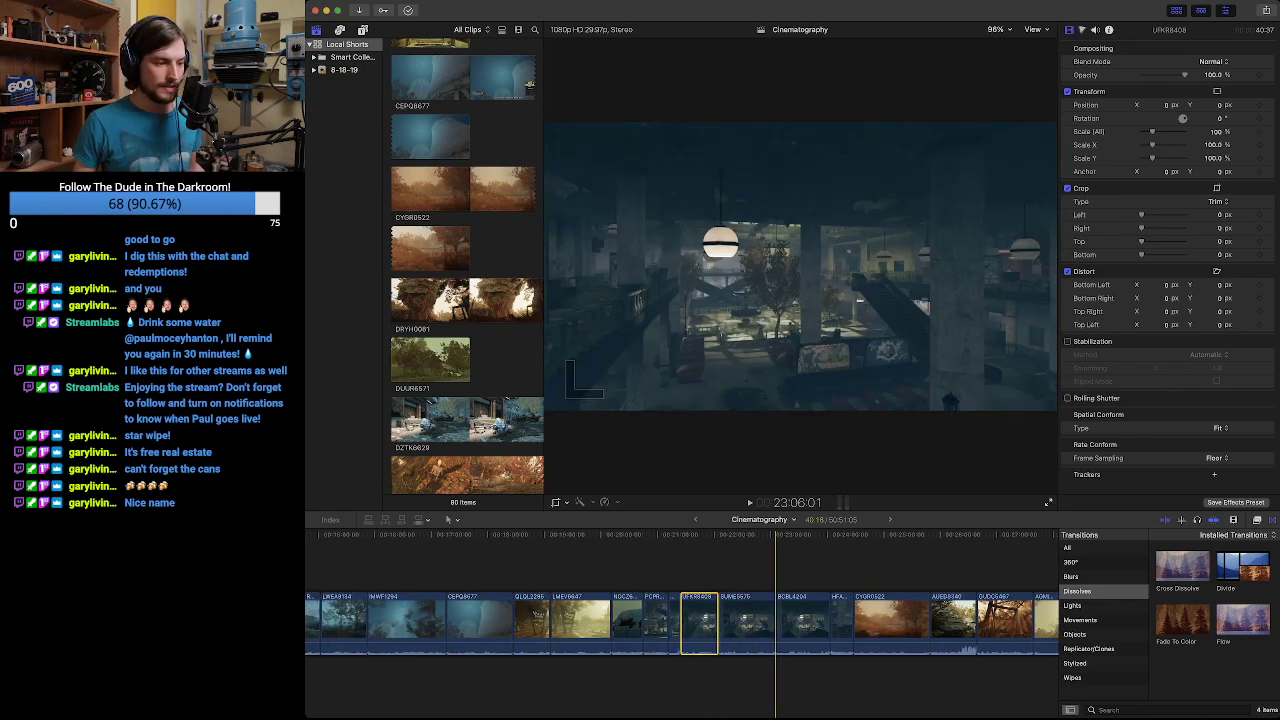
Play through the adjacent mall interior clips UFKR8408, SUME5575 and BCBL4204 to compare their footage.
click(737, 620)
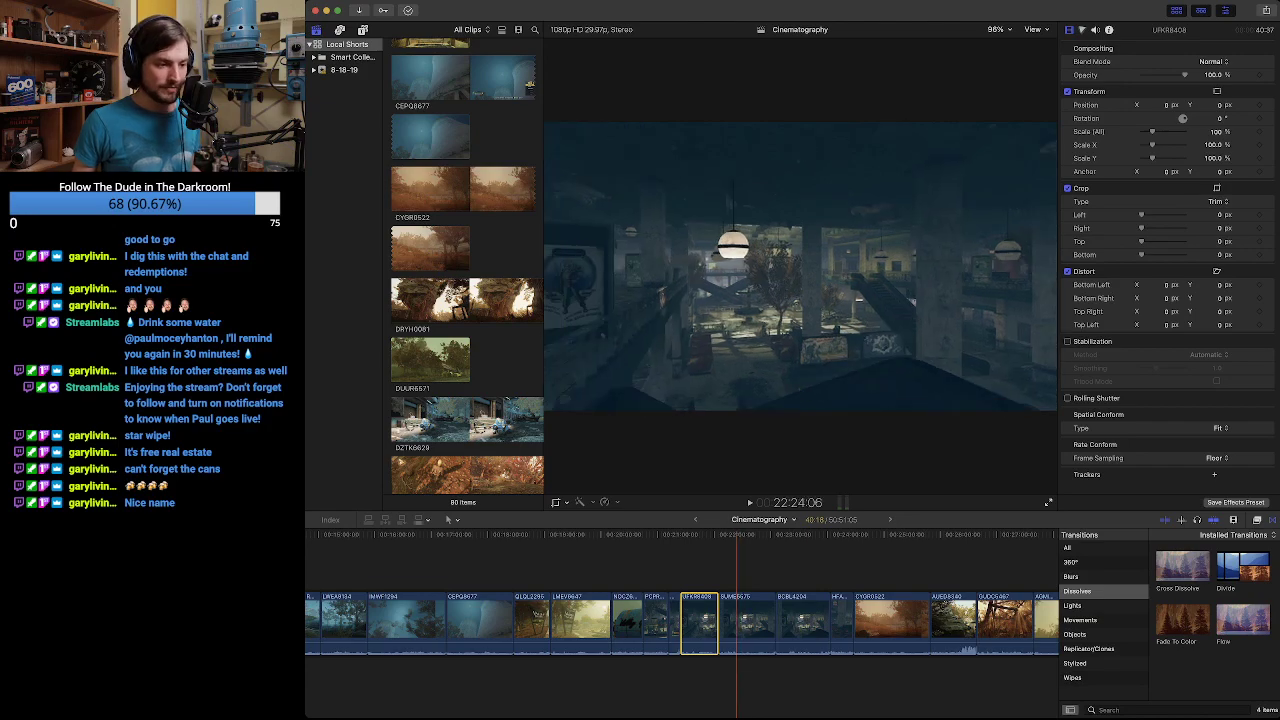
key(l)
key(l)
key(l)
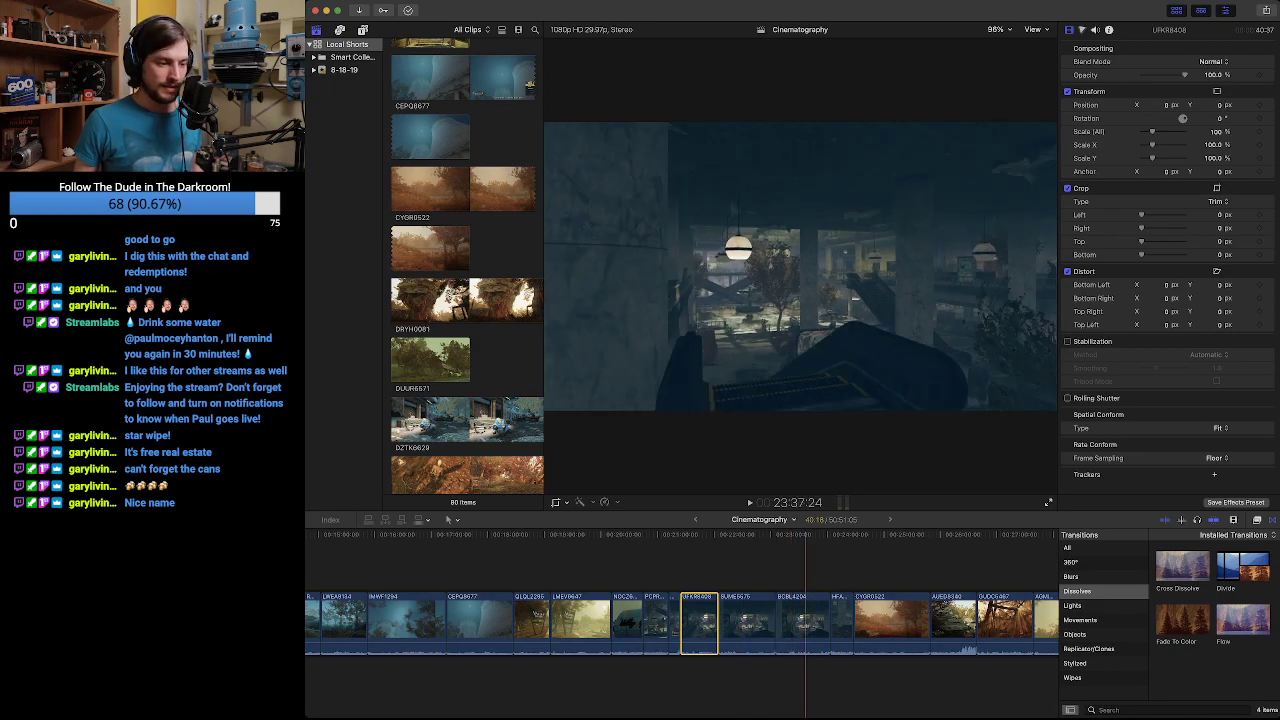
click(745, 680)
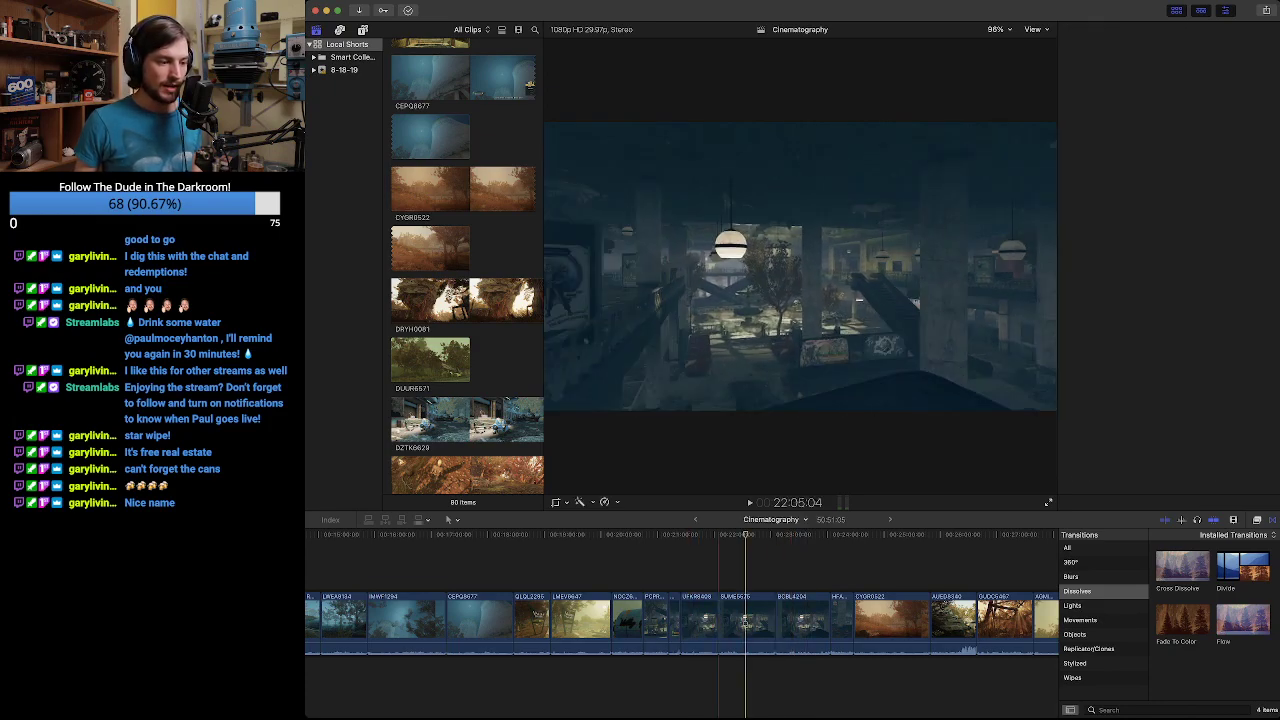
click(745, 622)
key(l)
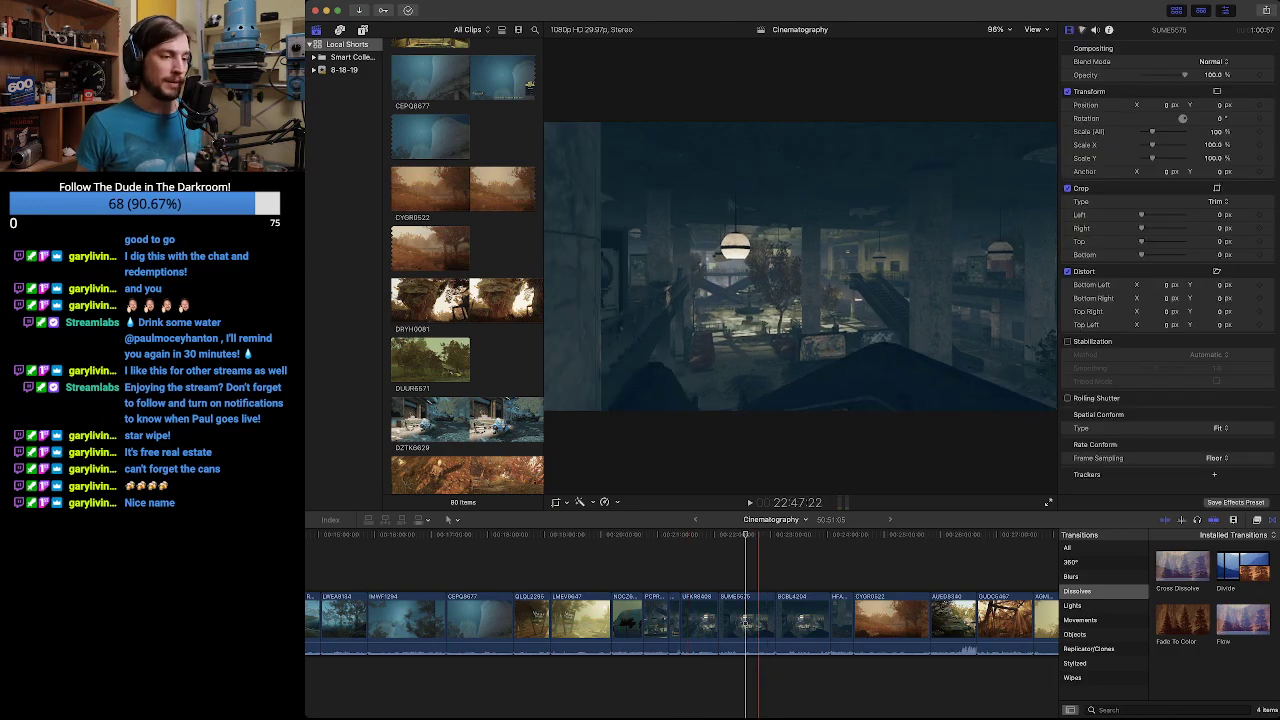
key(j)
scroll(800, 622, left, 3)
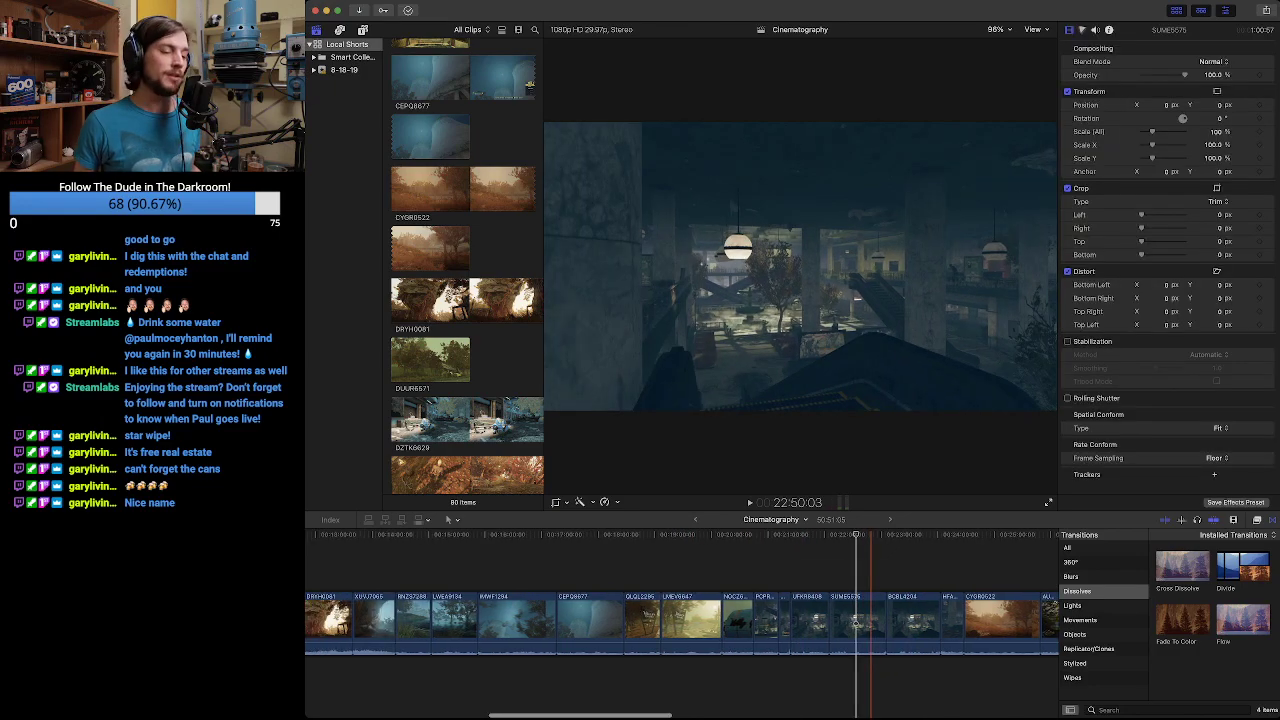
Move the dark mall interior clip WEQA0455 from the timeline's early part to directly before the matching clip SUME5575.
scroll(857, 622, left, 5)
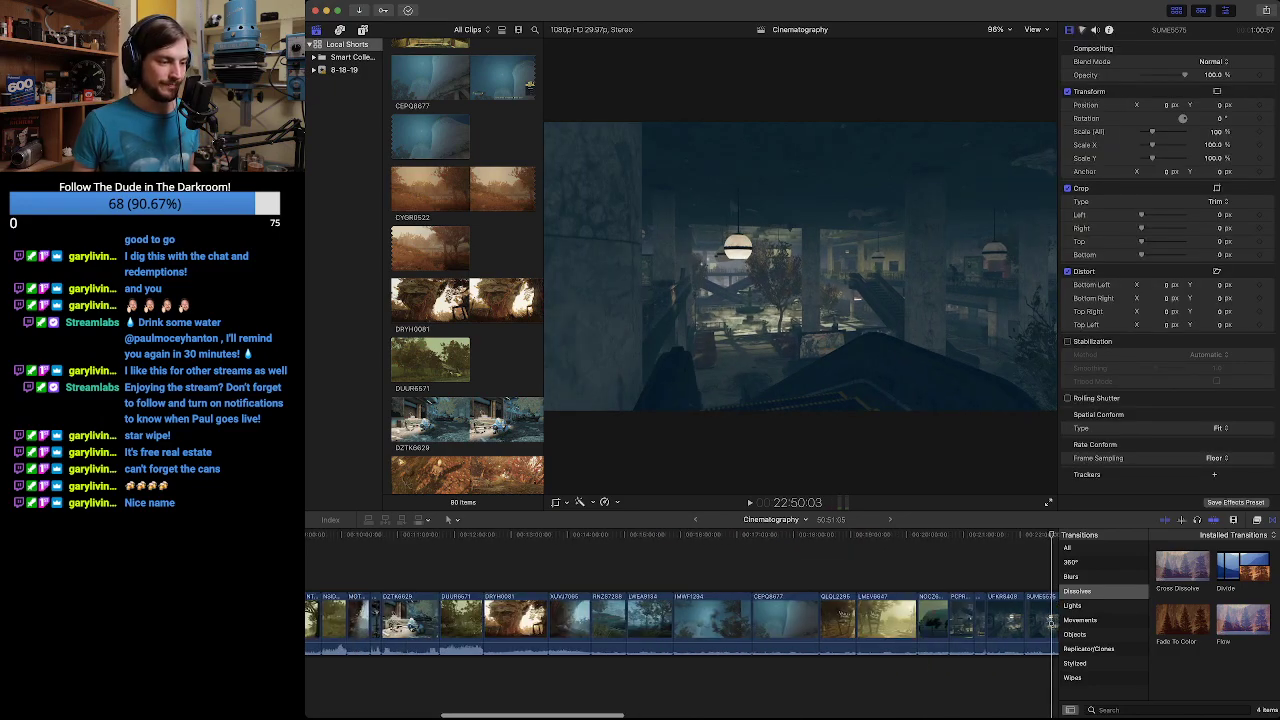
scroll(682, 622, left, 8)
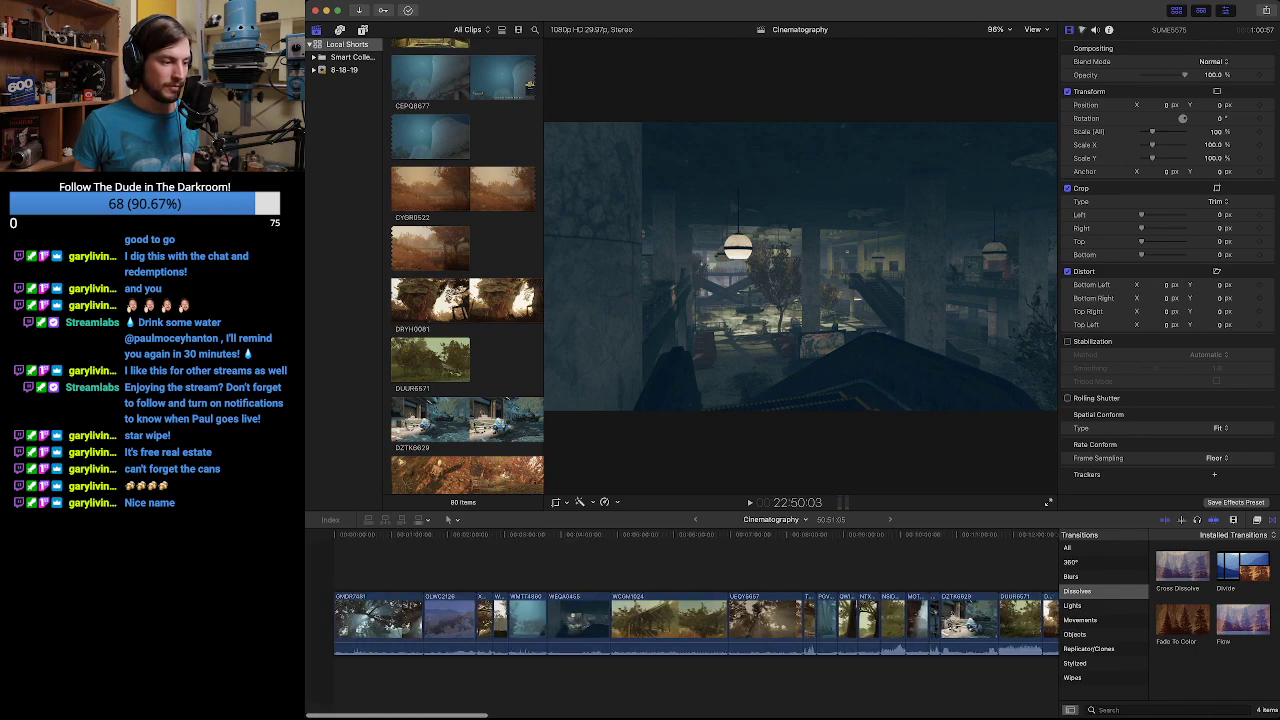
click(576, 622)
mouse_move(578, 620)
mouse_down()
mouse_move(607, 618)
mouse_move(578, 620)
mouse_up()
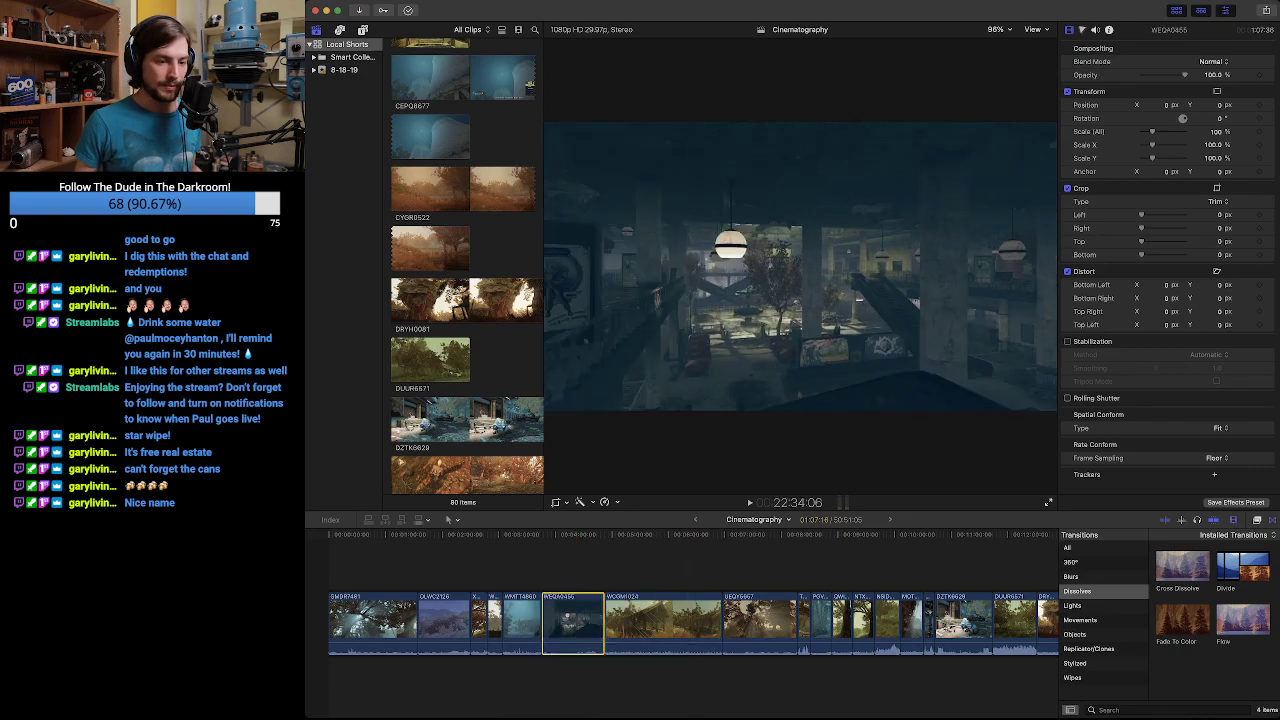
key(shift+z)
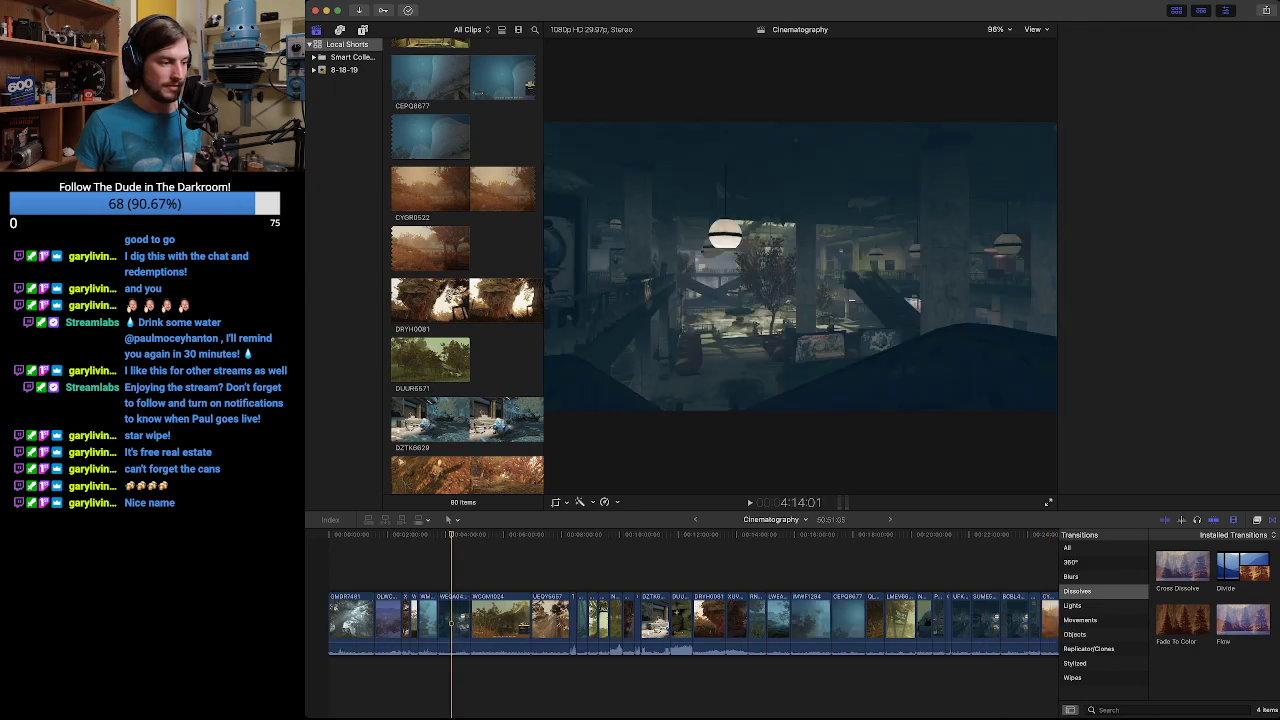
click(451, 622)
drag(451, 622, 955, 626)
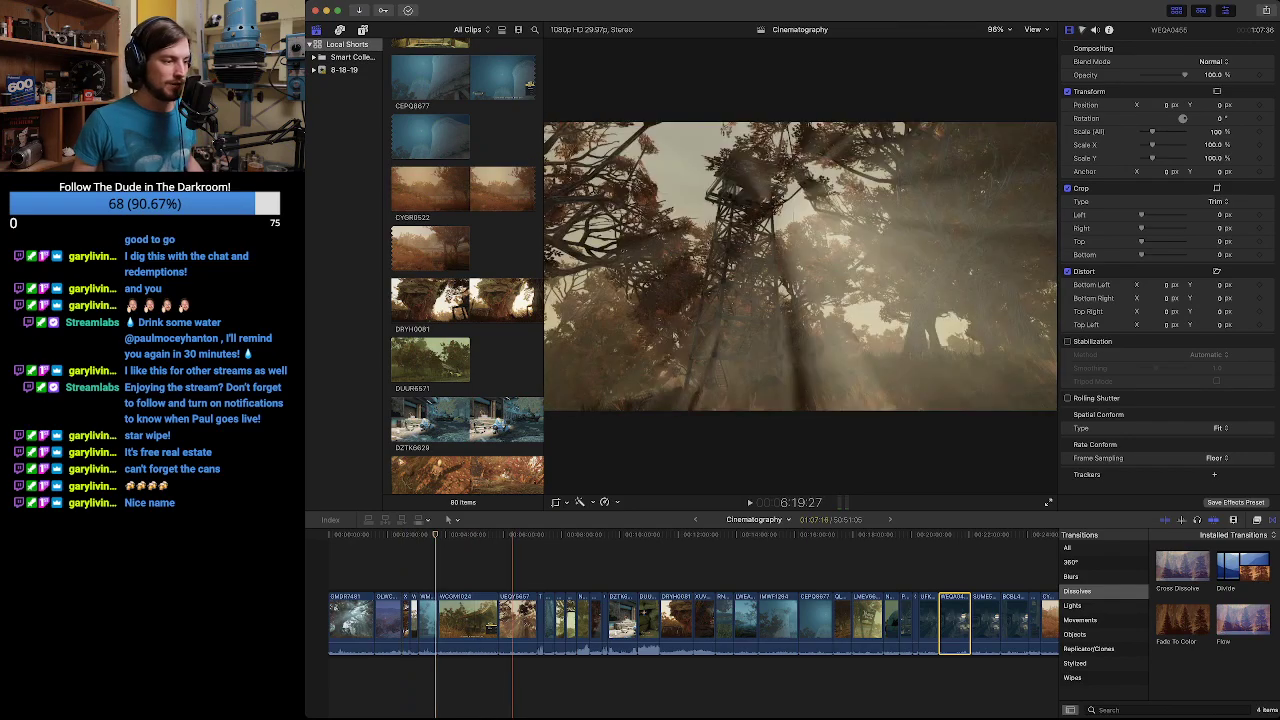
Move the foggy blue clip WMTT4860 from near the timeline's start to directly after the clip CEPQ8677.
key(space)
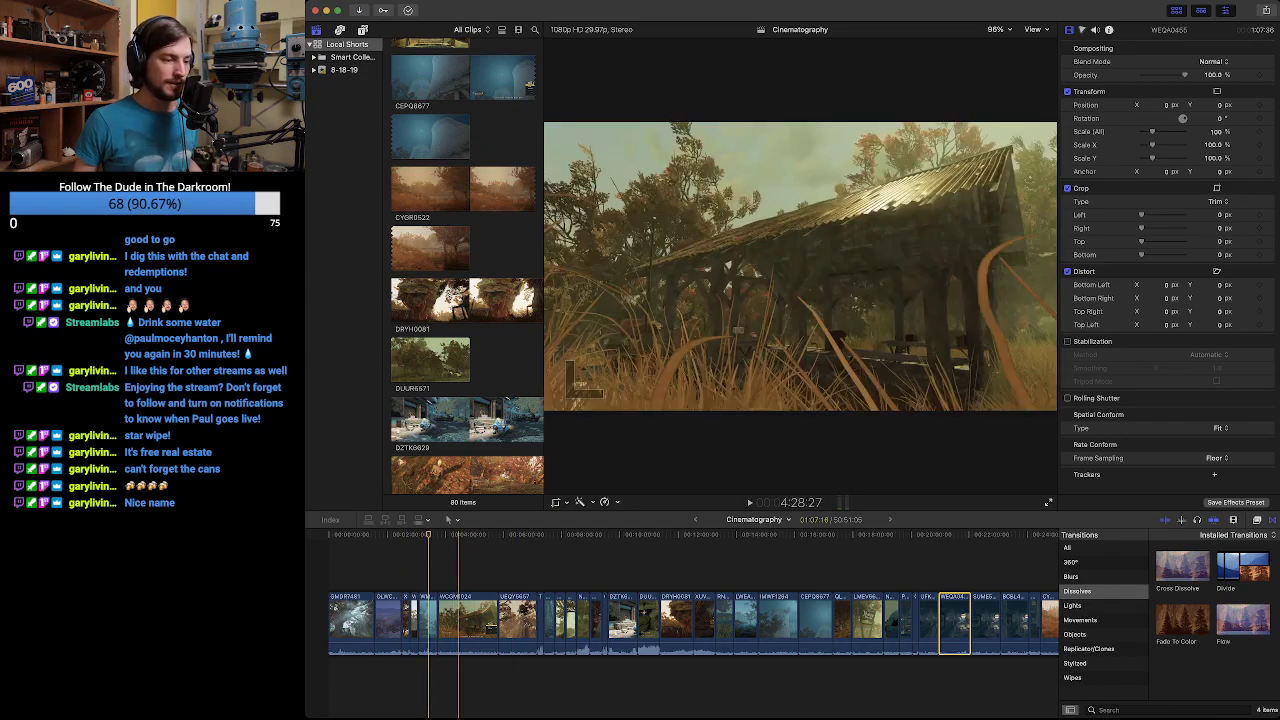
scroll(680, 620, right, 3)
scroll(406, 620, left, 1)
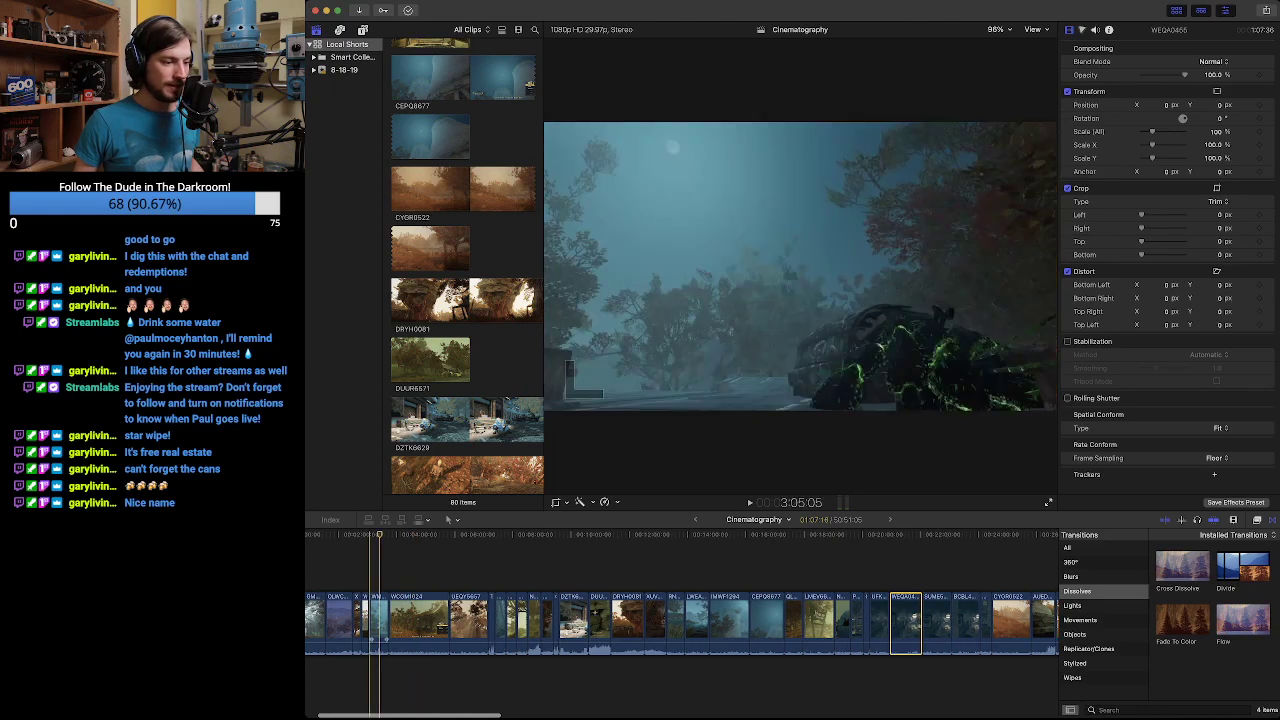
click(379, 630)
drag(378, 620, 770, 615)
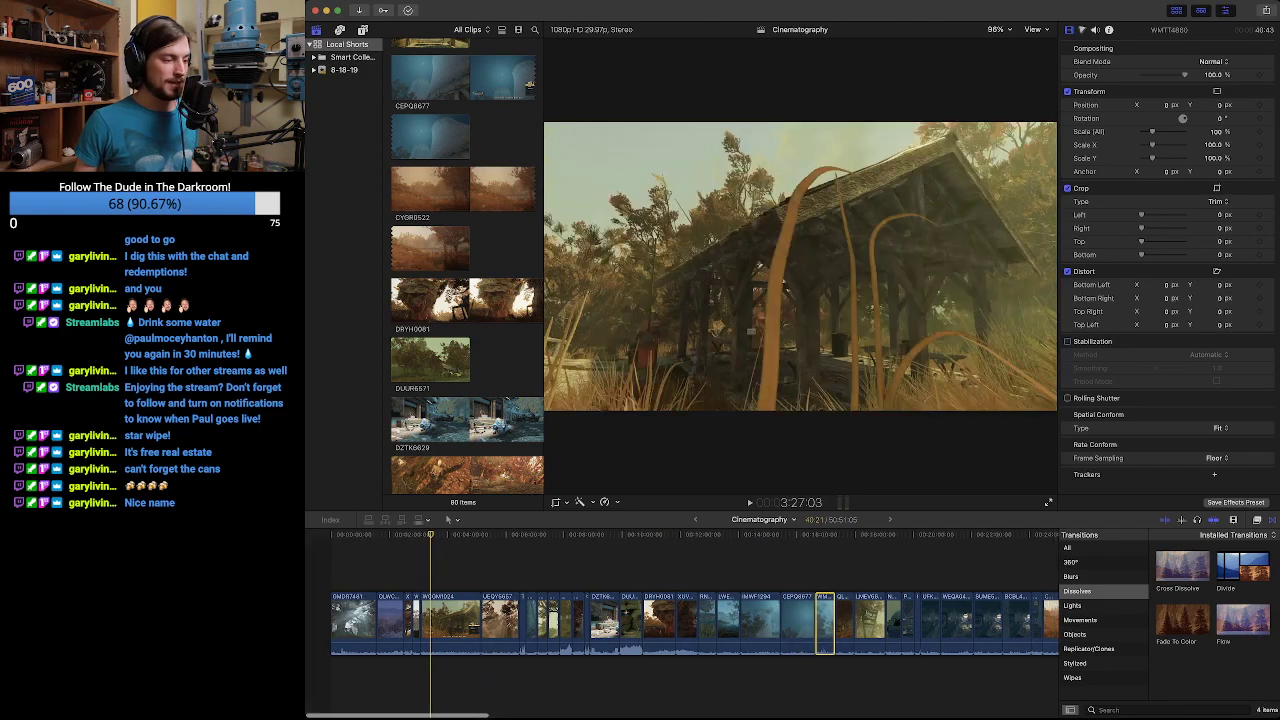
Move the picnic shelter clip WCGM1024 directly after KTTF8497, and place the toy dinosaur clip XUHB9993 directly before WCGM1024.
click(458, 625)
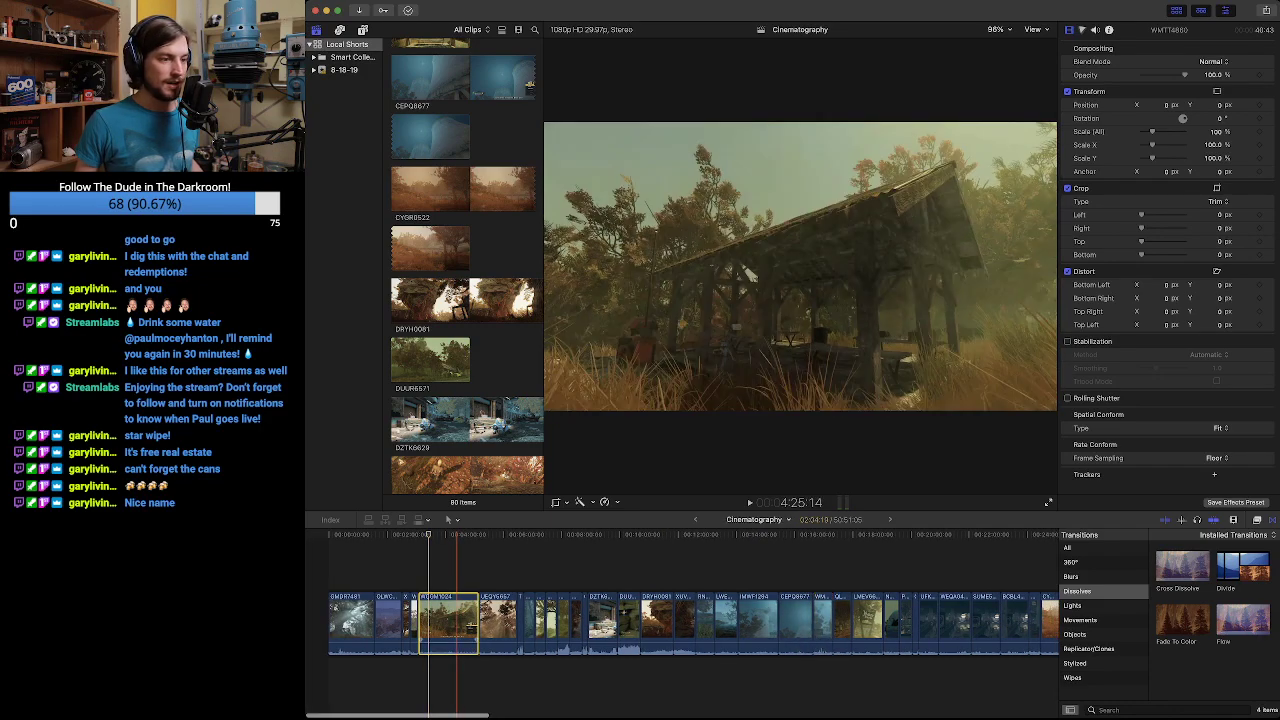
drag(470, 620, 998, 628)
scroll(770, 625, left, 4)
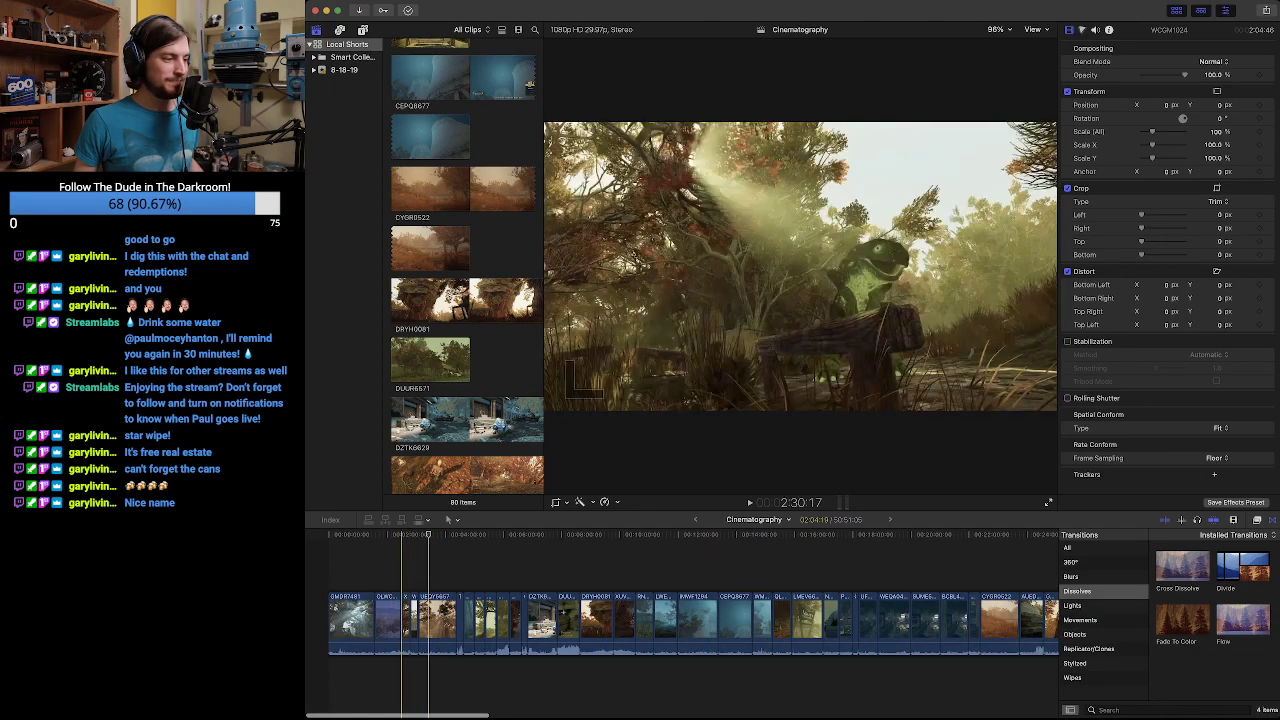
click(406, 620)
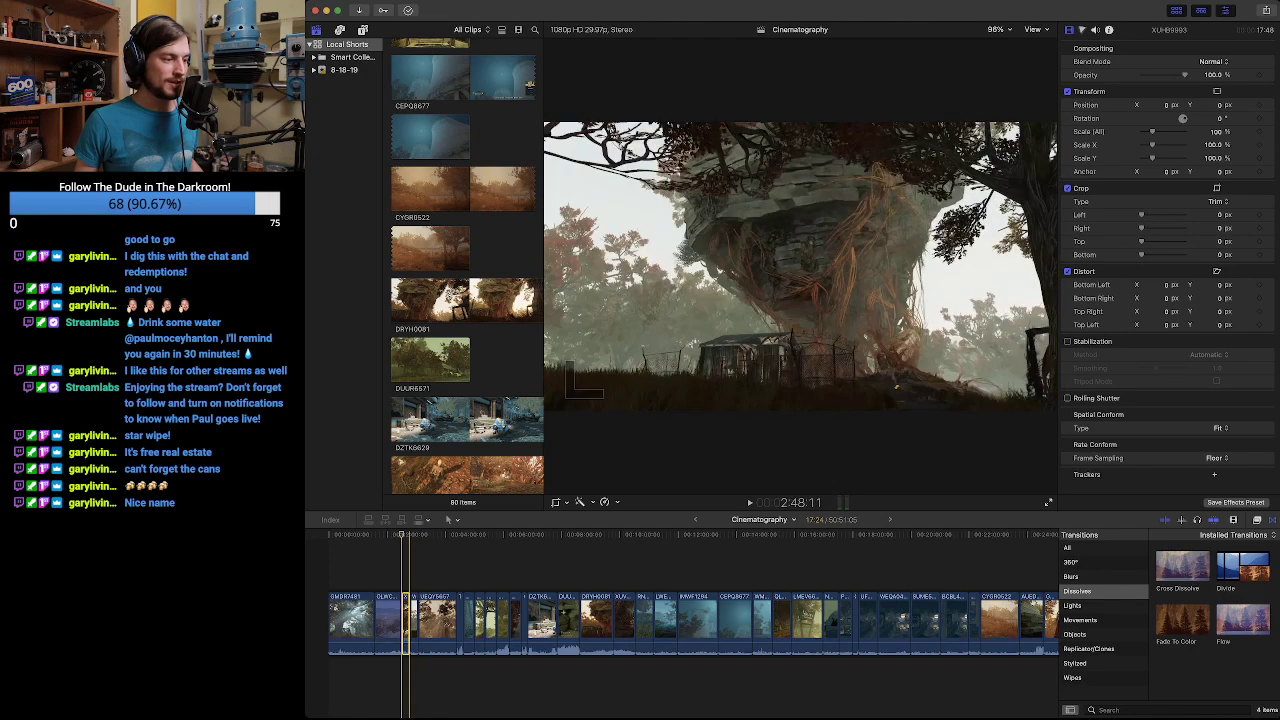
drag(406, 615, 888, 640)
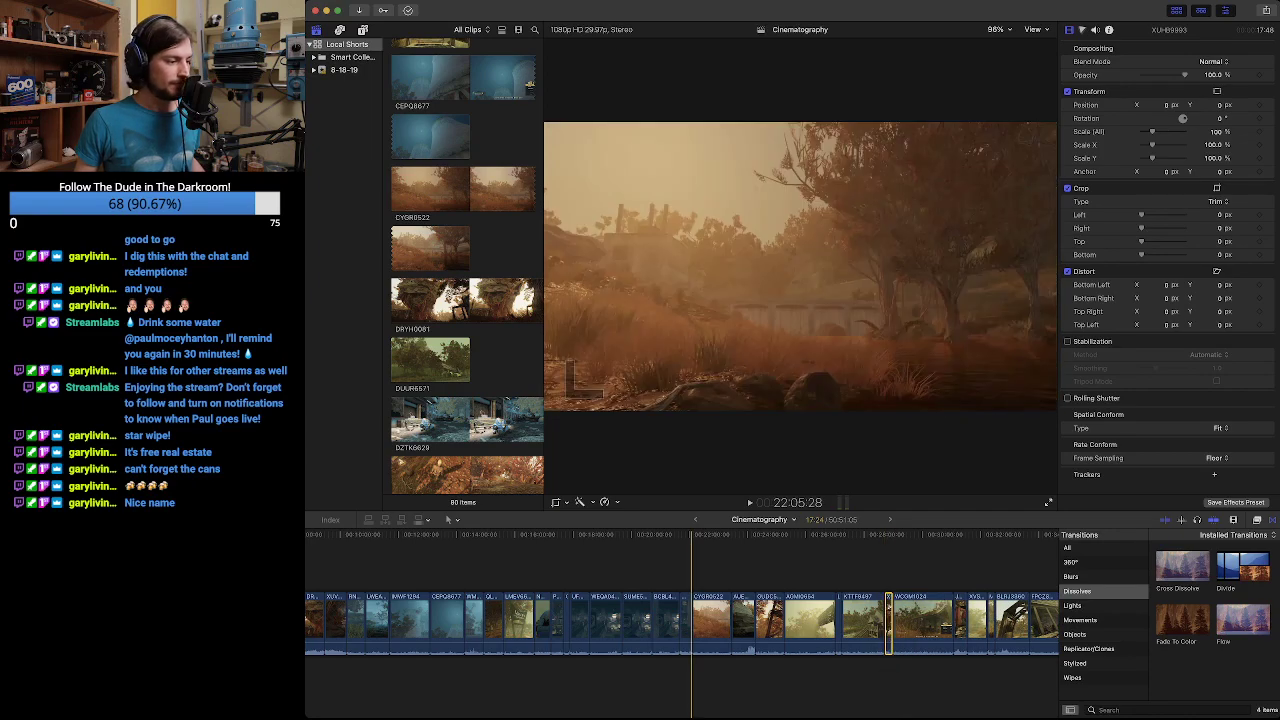
Move the short rock formation clip WNJS4606 directly after the matching clip DRYH0081.
scroll(690, 622, left, 5)
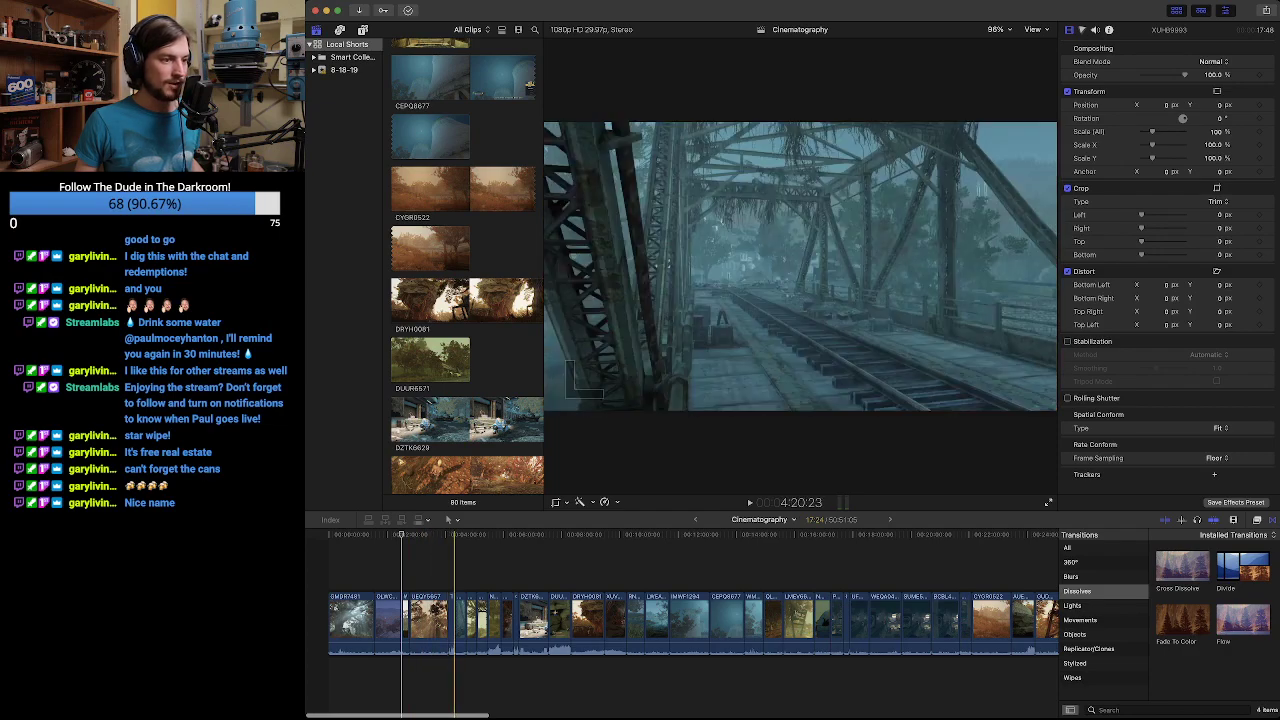
key(space)
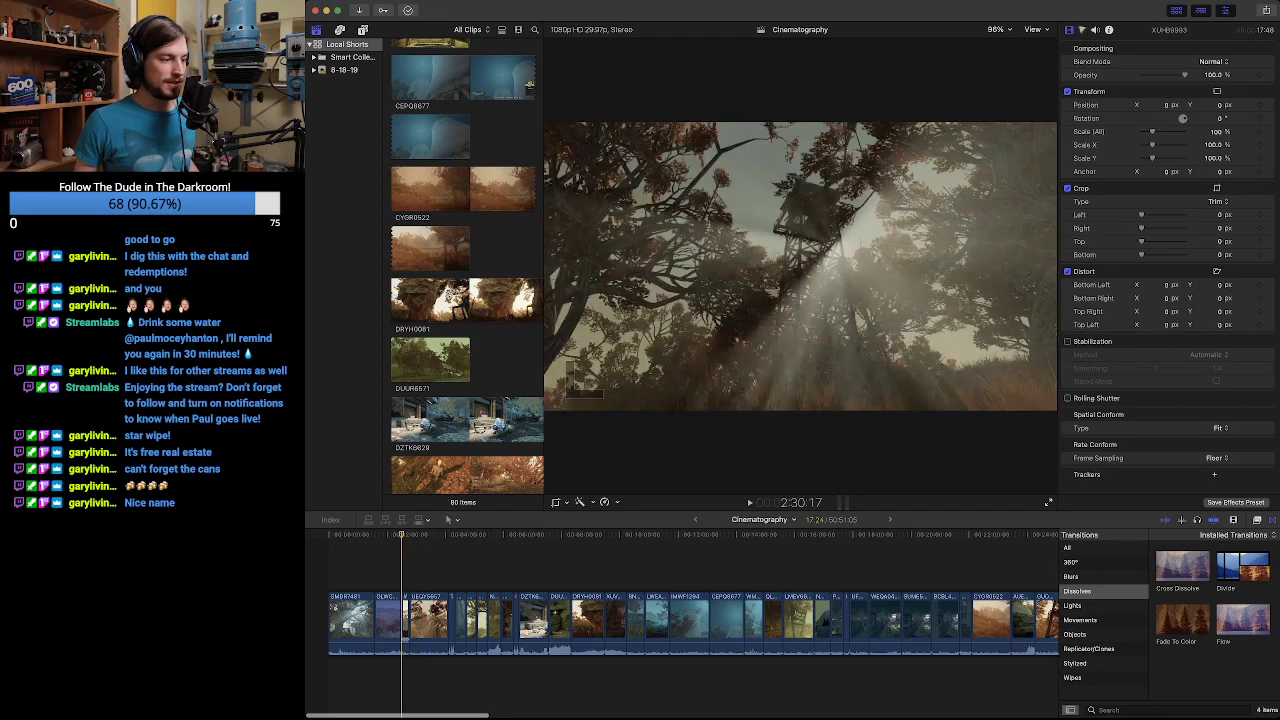
mouse_move(406, 620)
mouse_down()
mouse_move(1052, 620)
mouse_move(307, 620)
mouse_move(424, 620)
mouse_up()
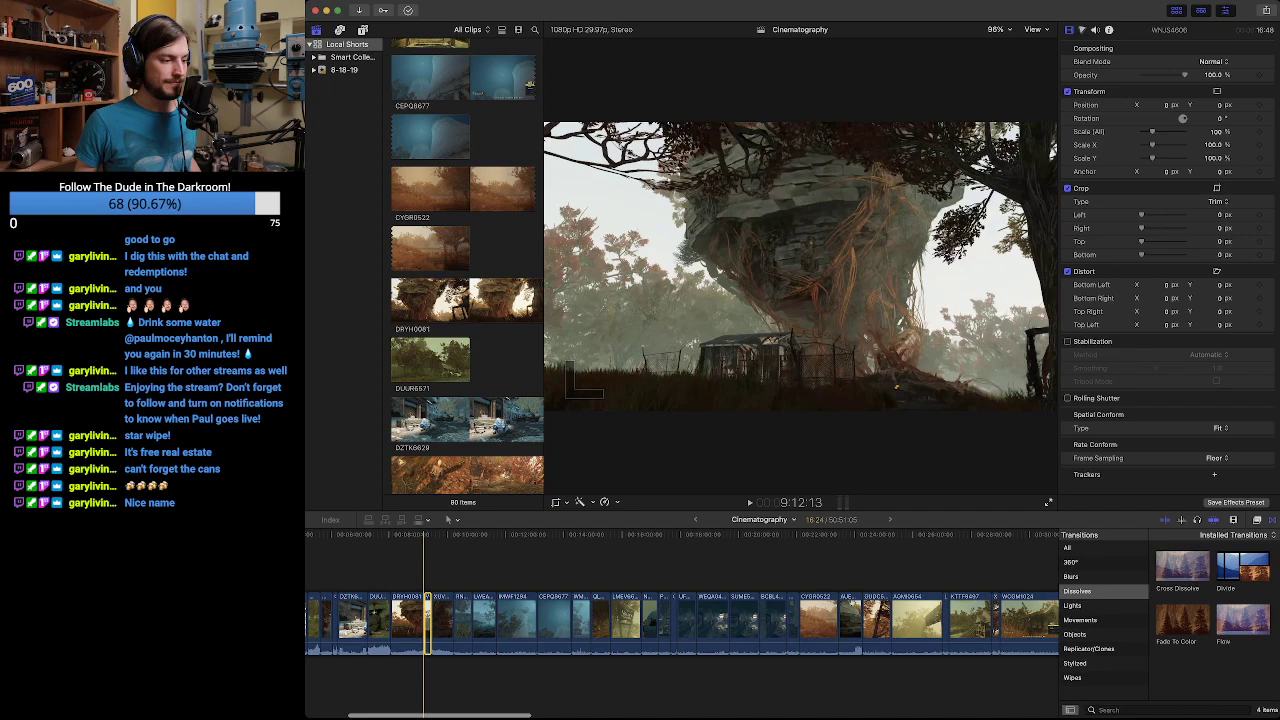
Play part of the short roadside creature clip TBJV6160 and move it directly after the clip CYGR0522.
scroll(515, 620, left, 3)
scroll(515, 620, left, 1)
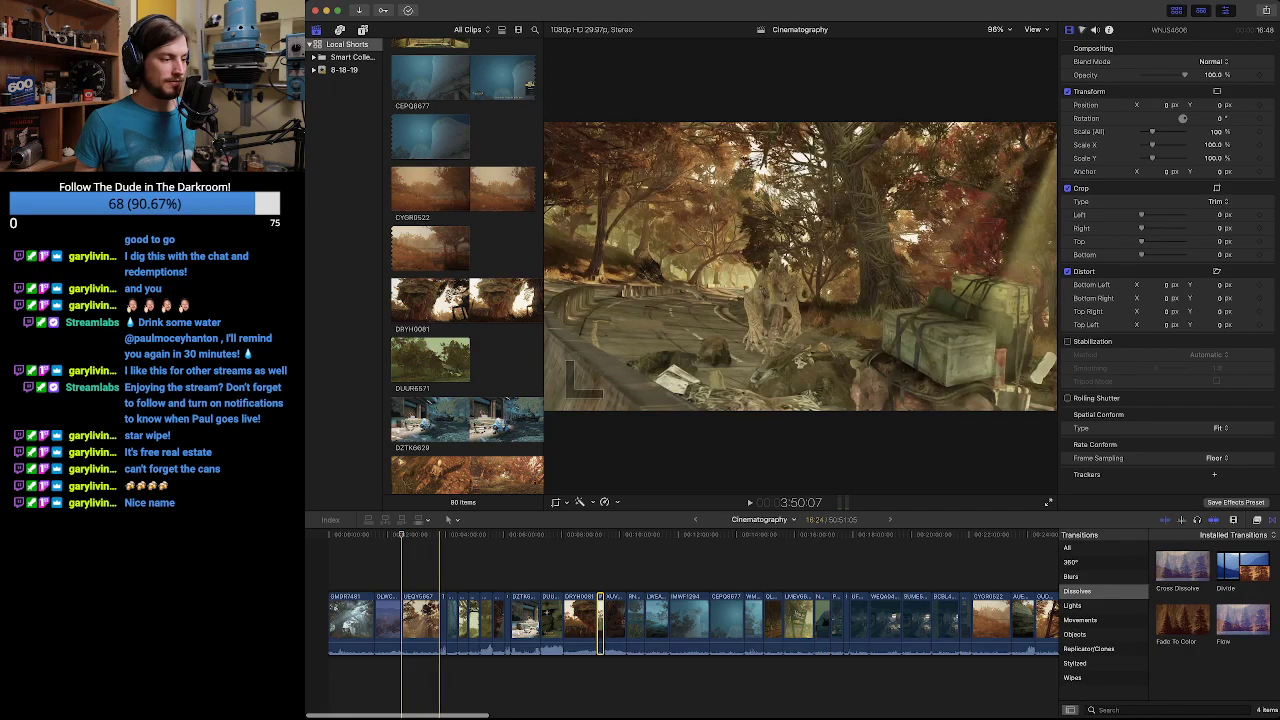
key(space)
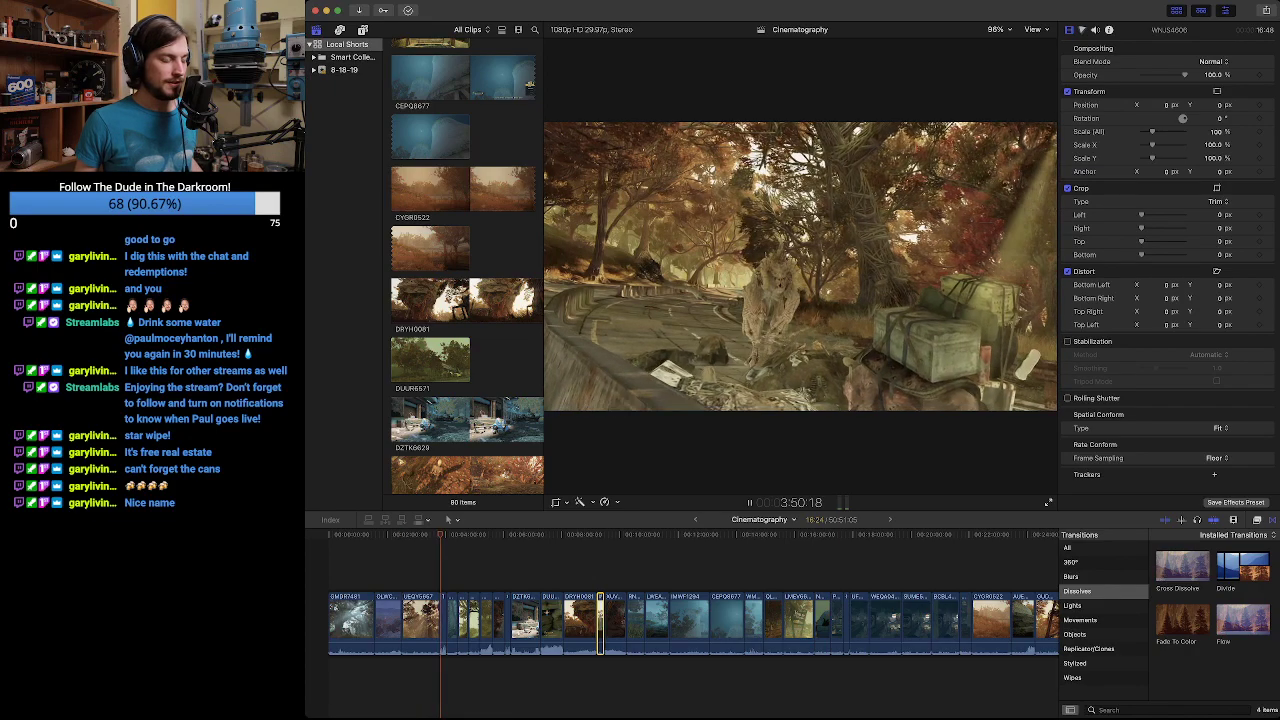
key(space)
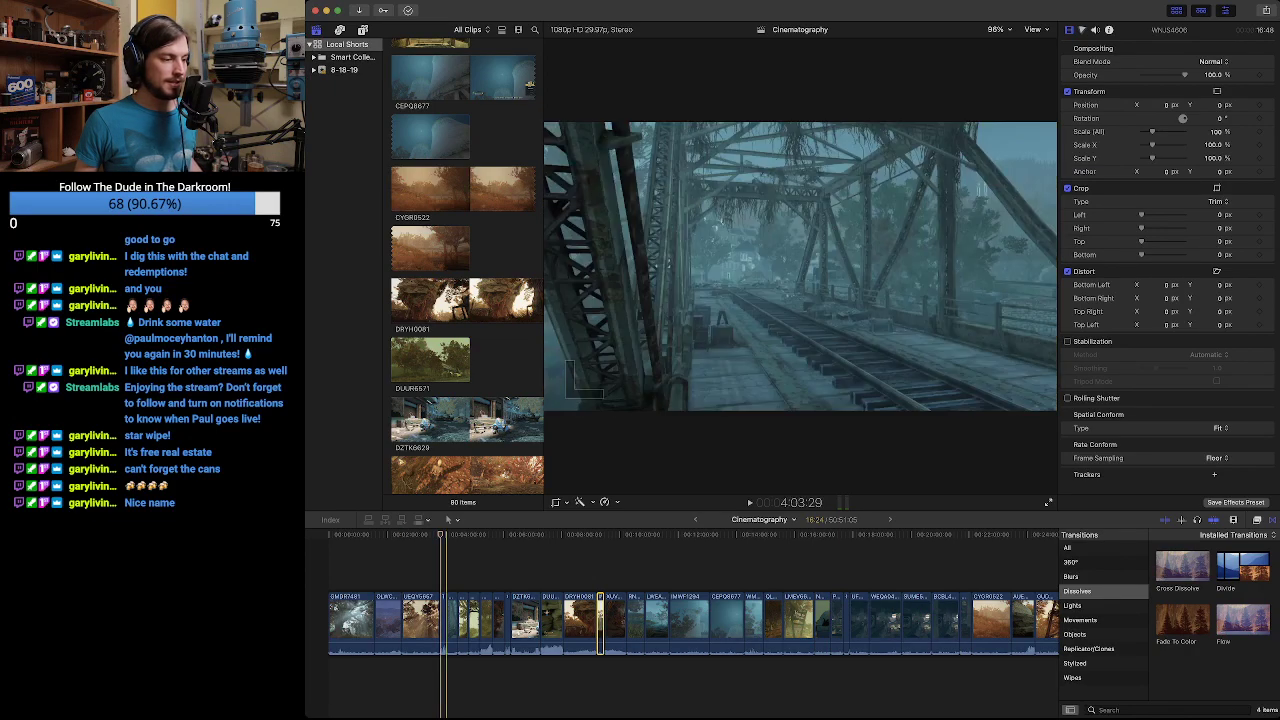
drag(443, 620, 556, 610)
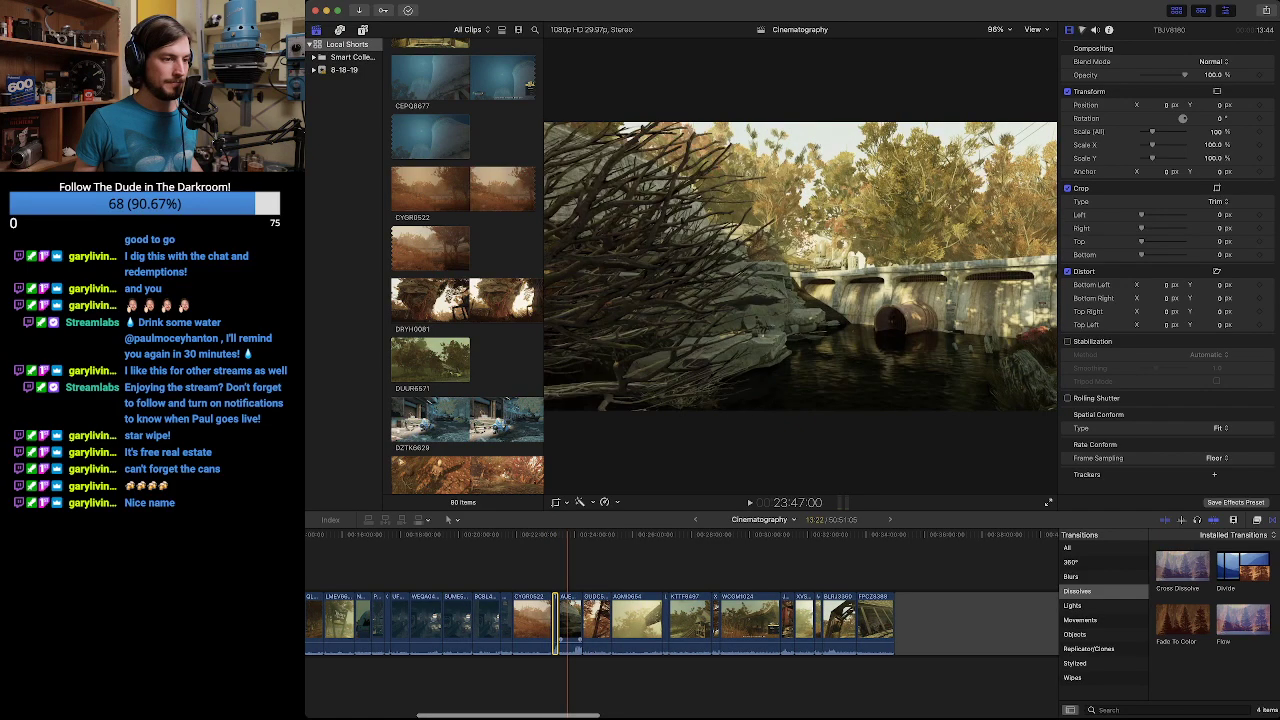
Move the night valley clip OLWC2126 from near the timeline's start to the very end of the timeline.
scroll(537, 600, left, 8)
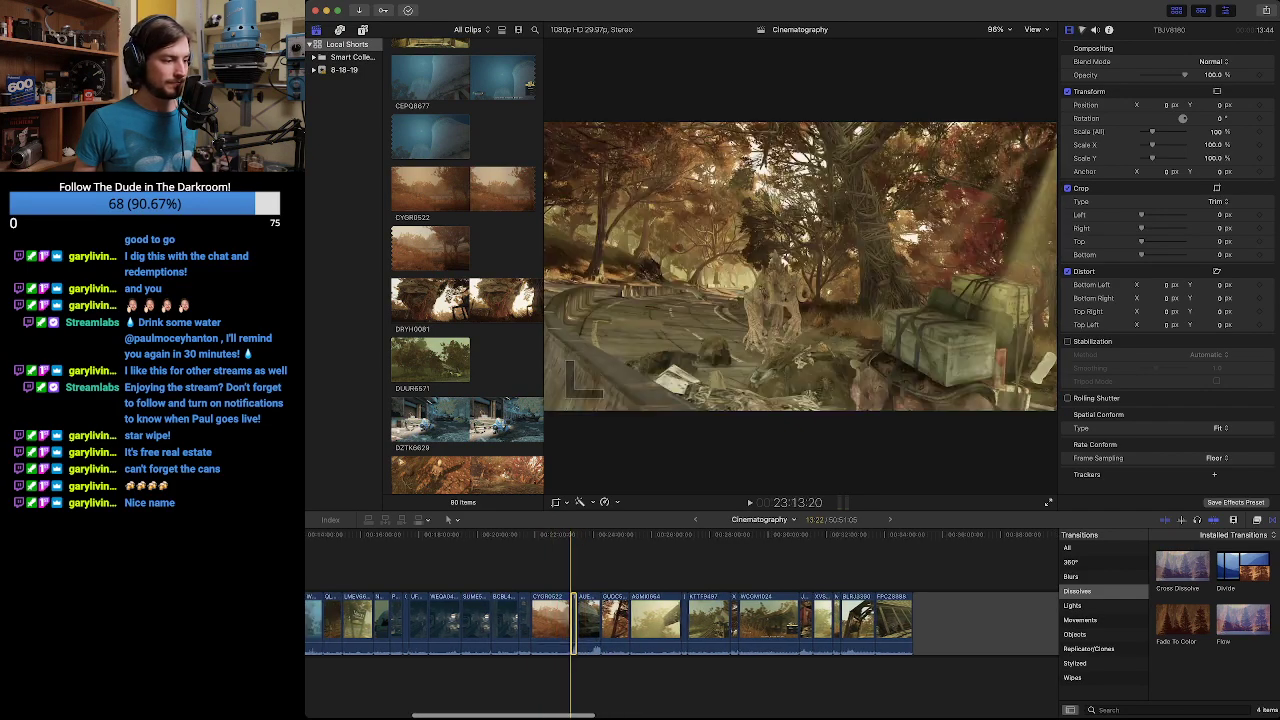
click(392, 620)
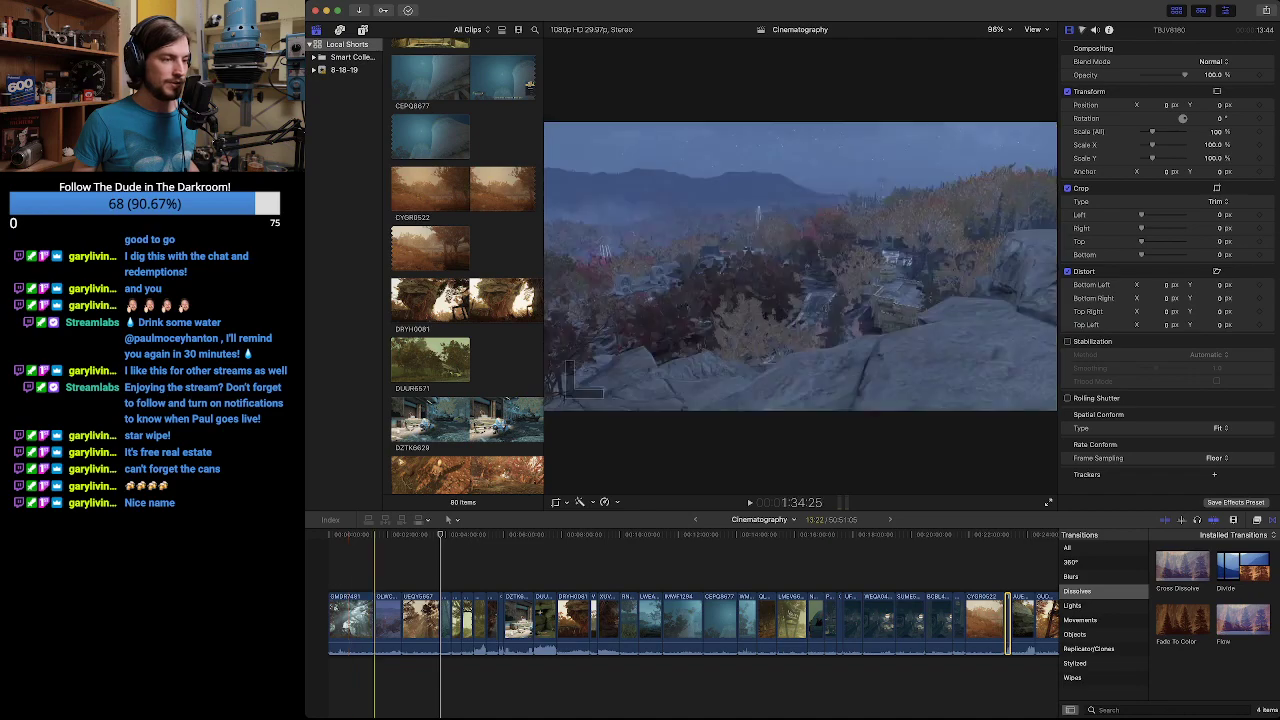
click(386, 622)
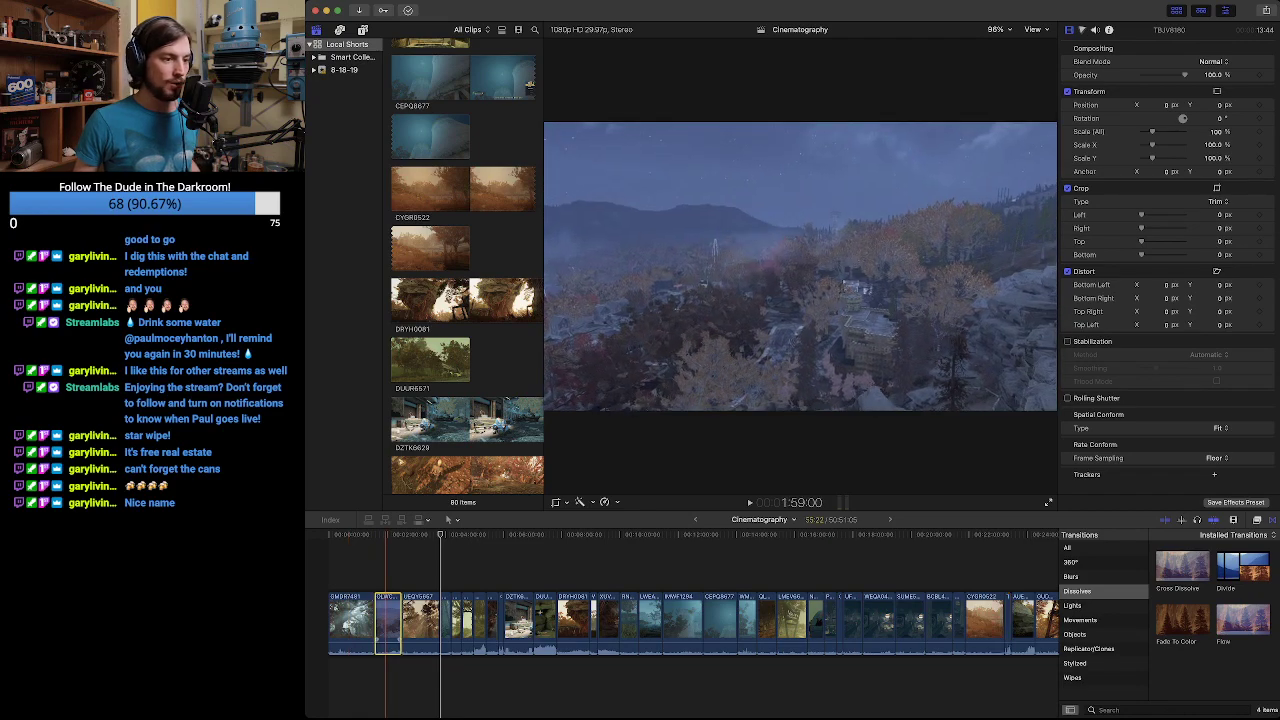
scroll(386, 622, right, 1)
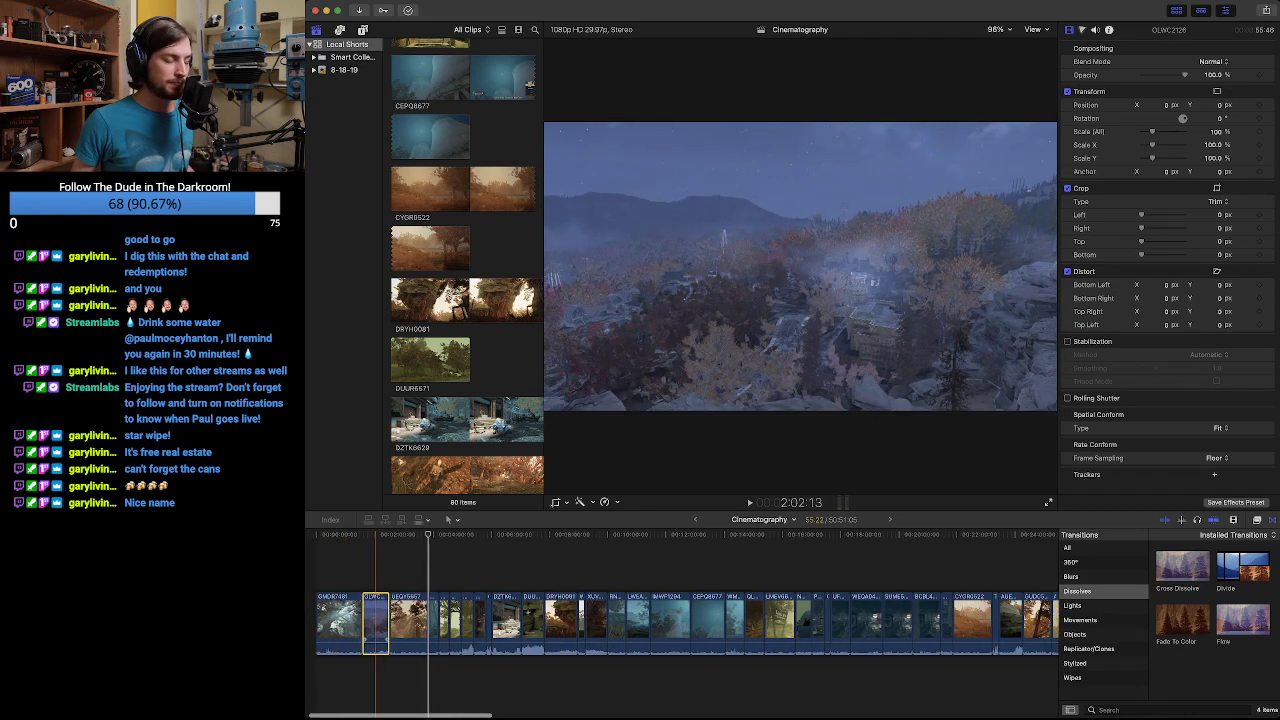
drag(380, 622, 1128, 574)
drag(1050, 600, 694, 615)
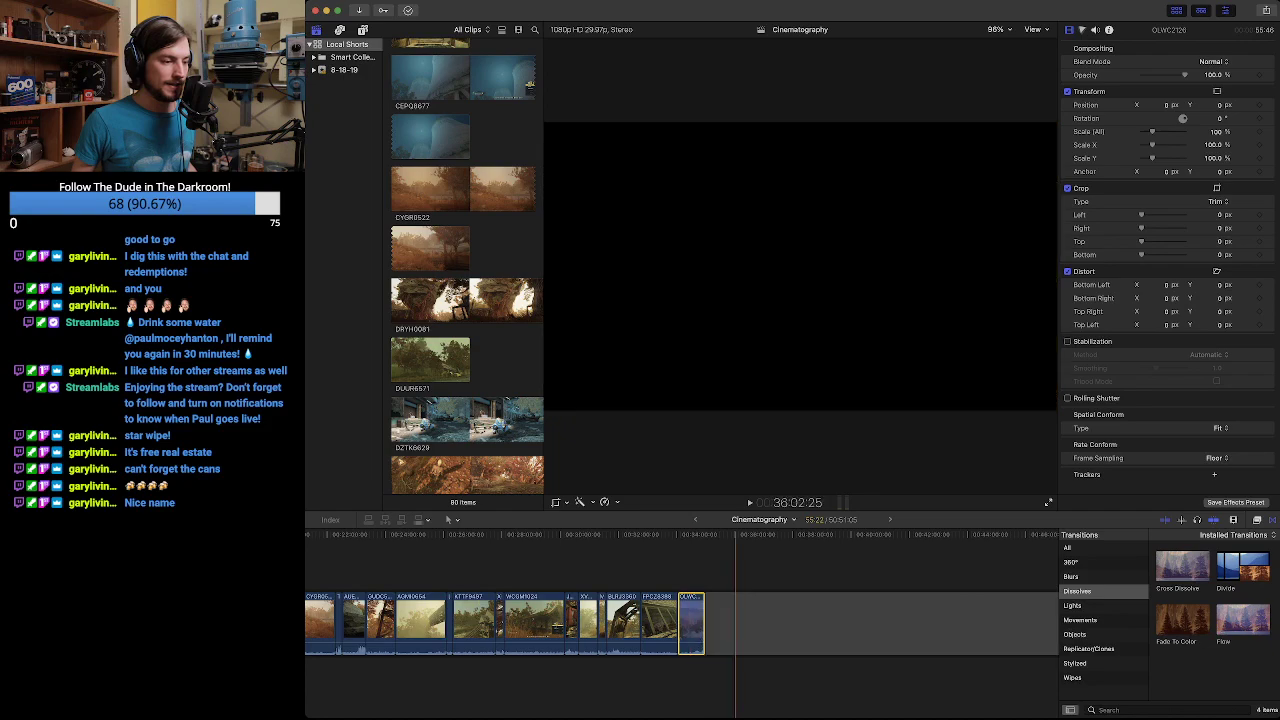
Move the watchtower clip GUDC5467 directly after the matching sunlit tower clip near the timeline's start, and deselect it.
scroll(728, 620, left, 2)
scroll(801, 620, left, 10)
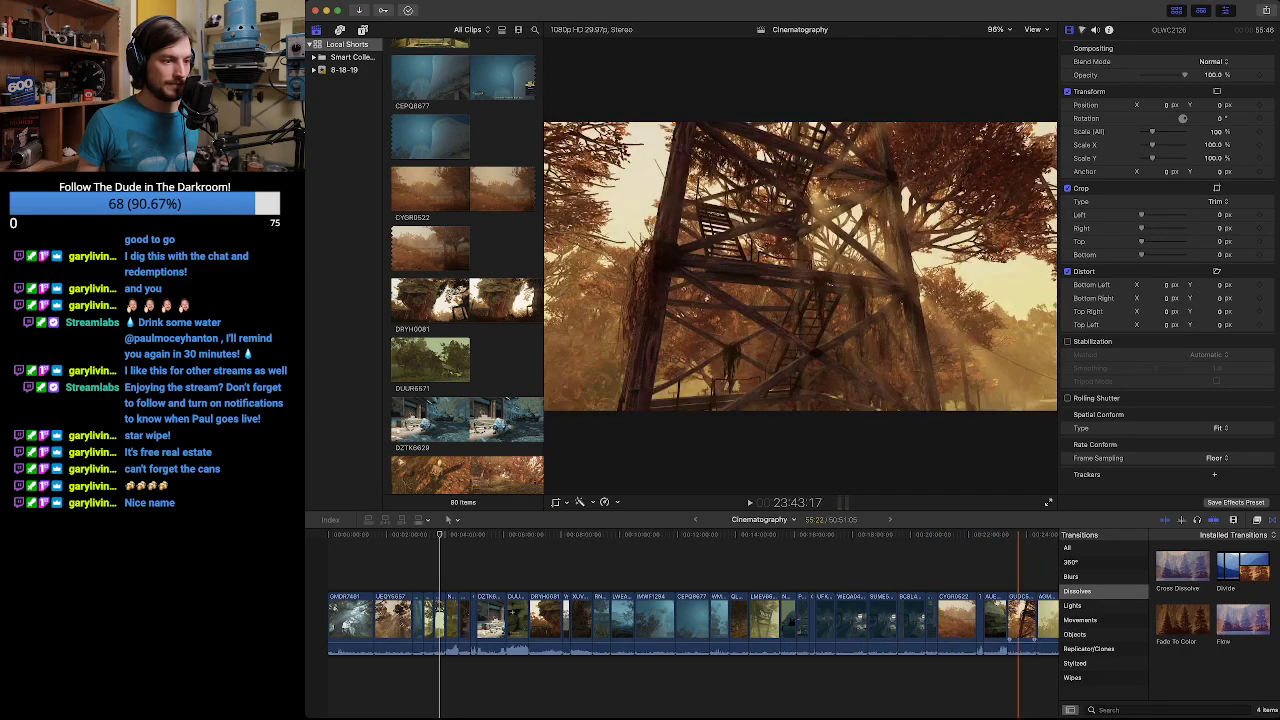
scroll(1017, 625, right, 1)
click(1015, 622)
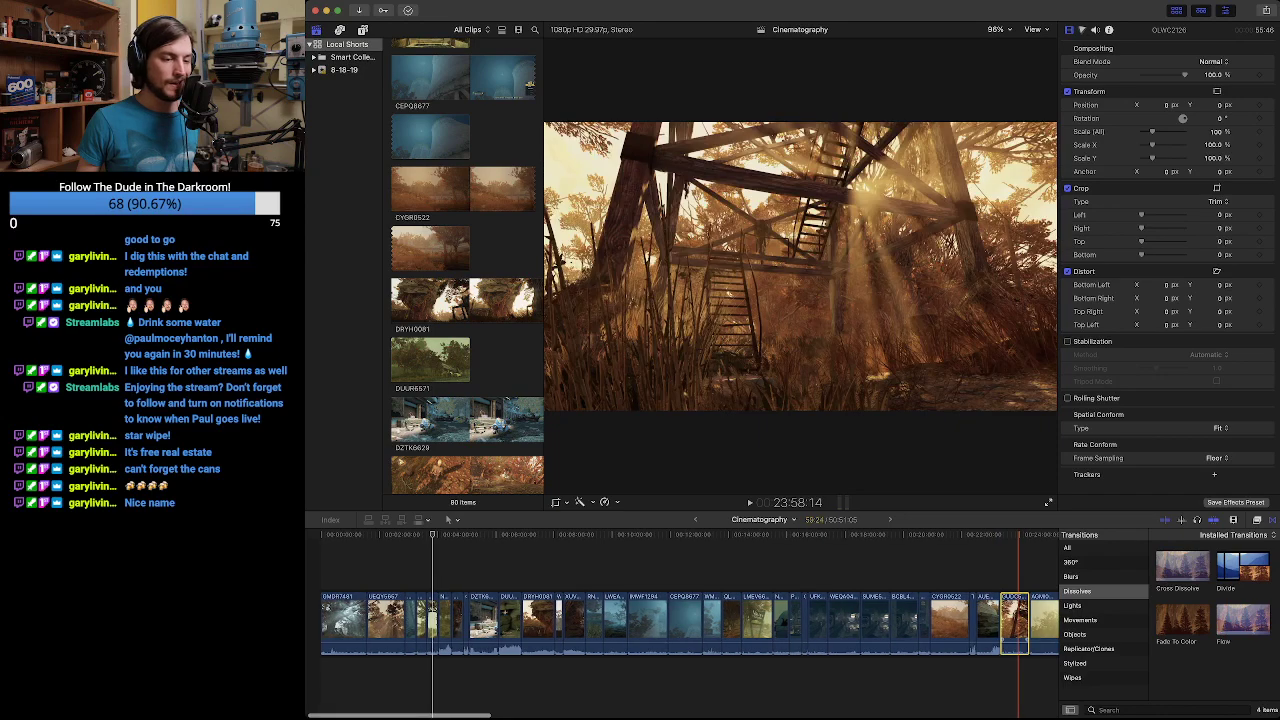
drag(1015, 622, 407, 622)
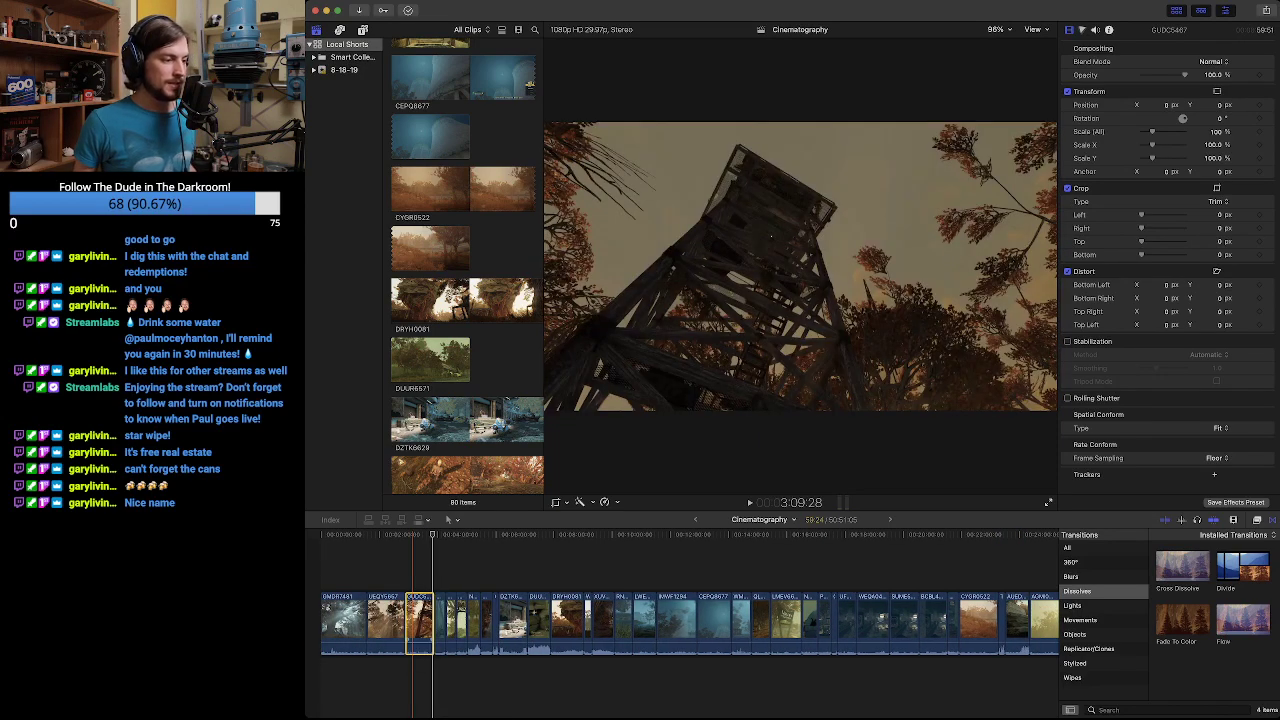
click(465, 570)
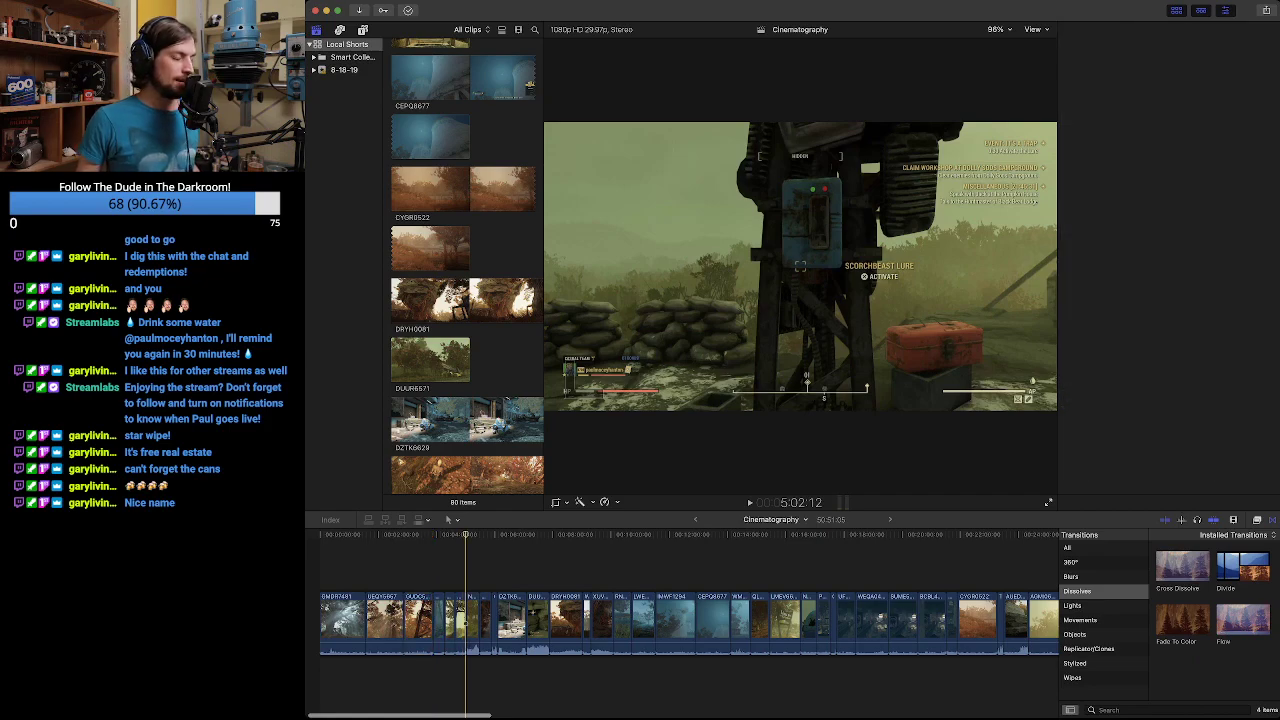
Play from the timeline's start and move the railway bridge clip after GUDC5467 to directly before the night valley clip OLWC2126.
key(Home)
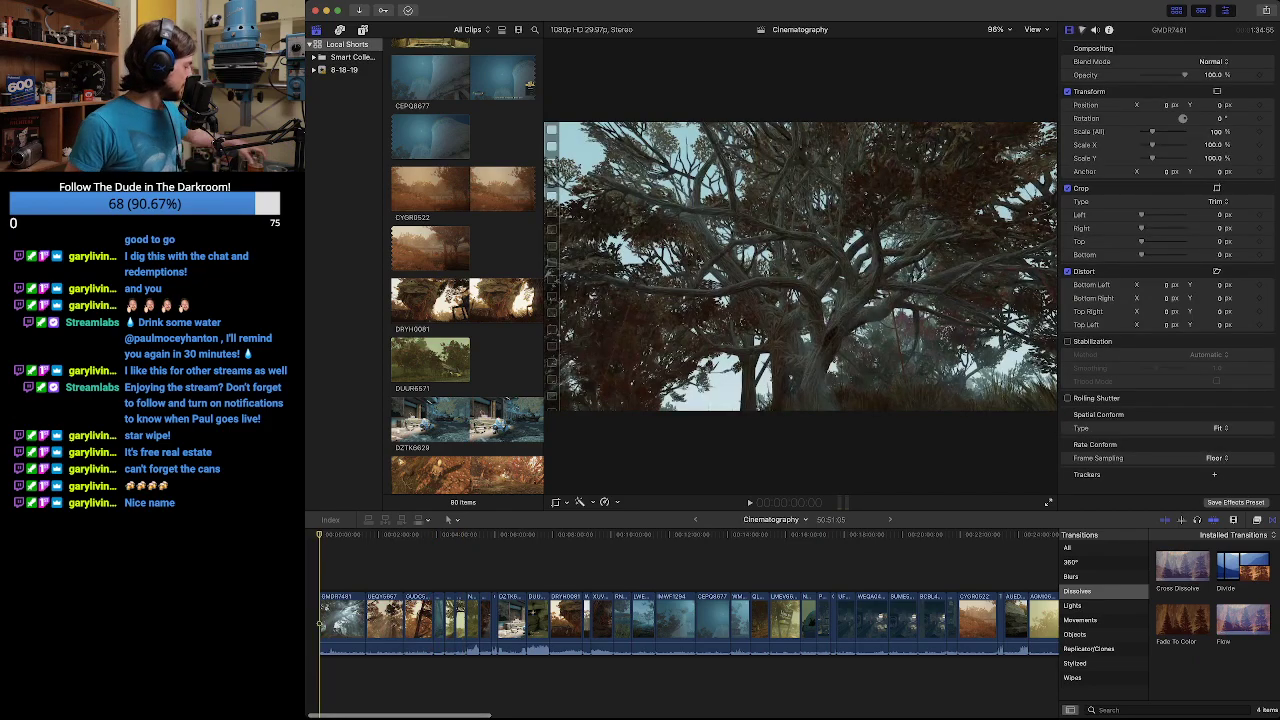
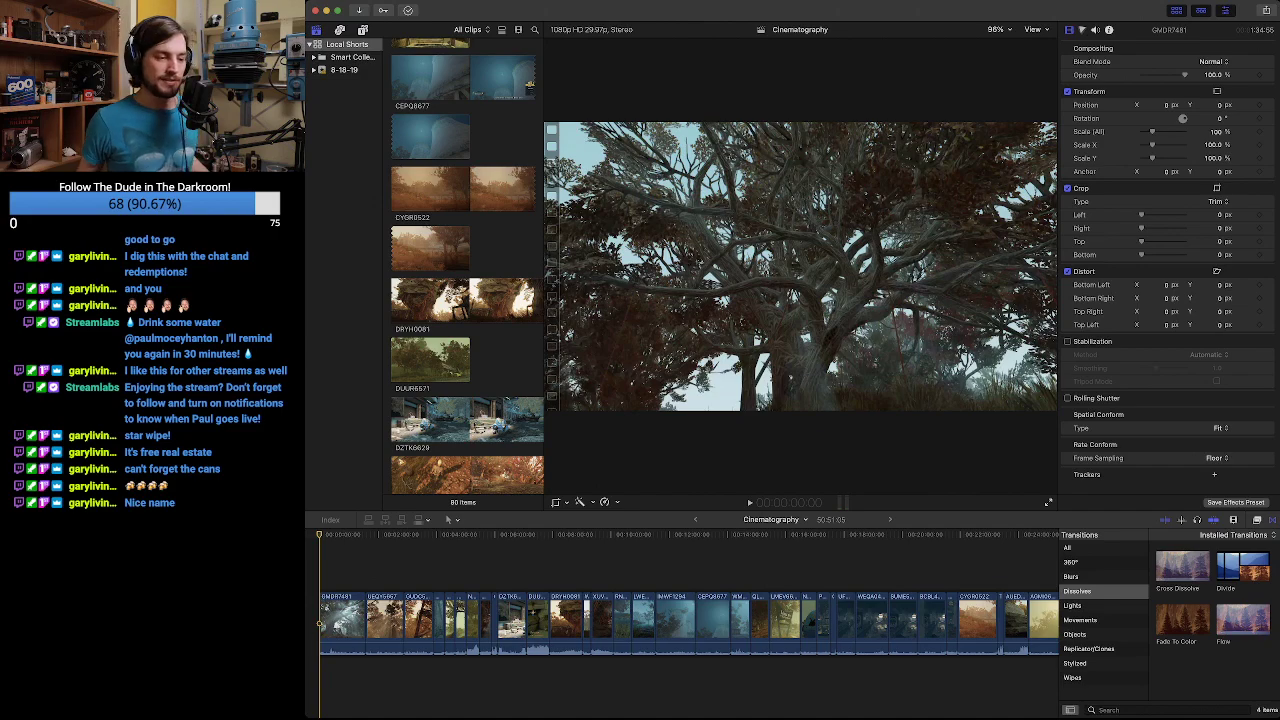
key(space)
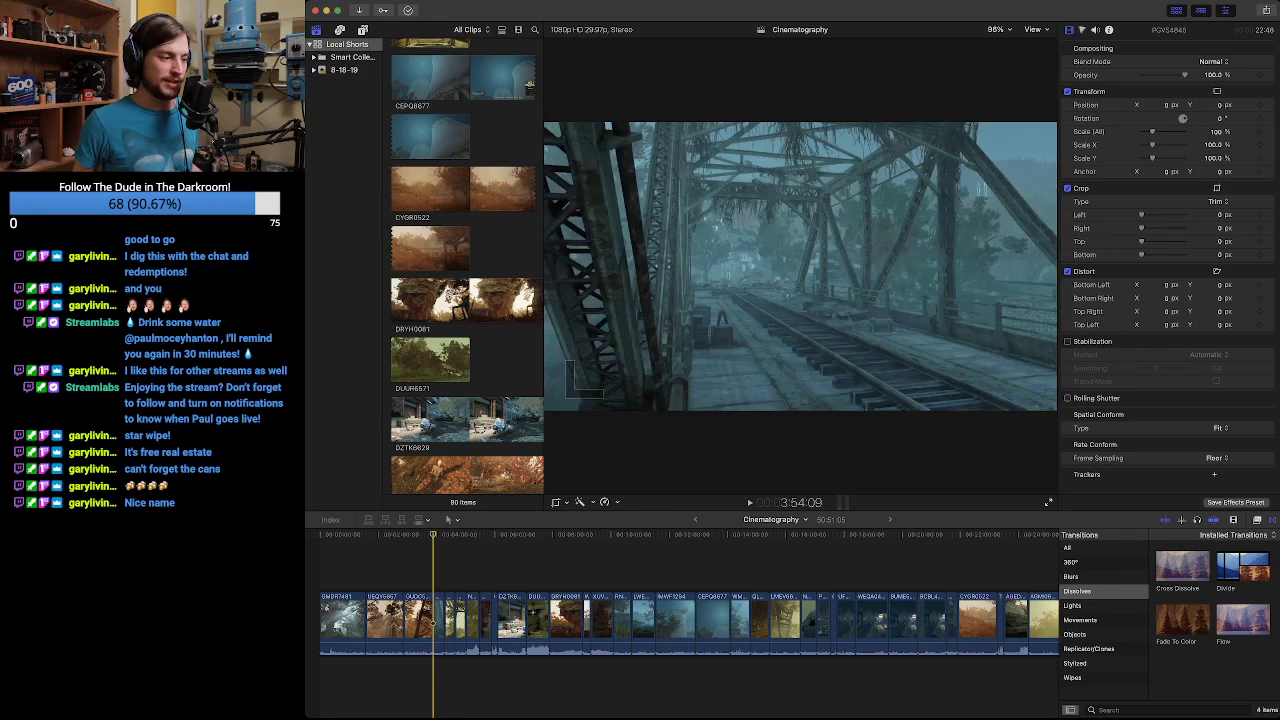
scroll(398, 610, right, 2)
drag(410, 615, 663, 603)
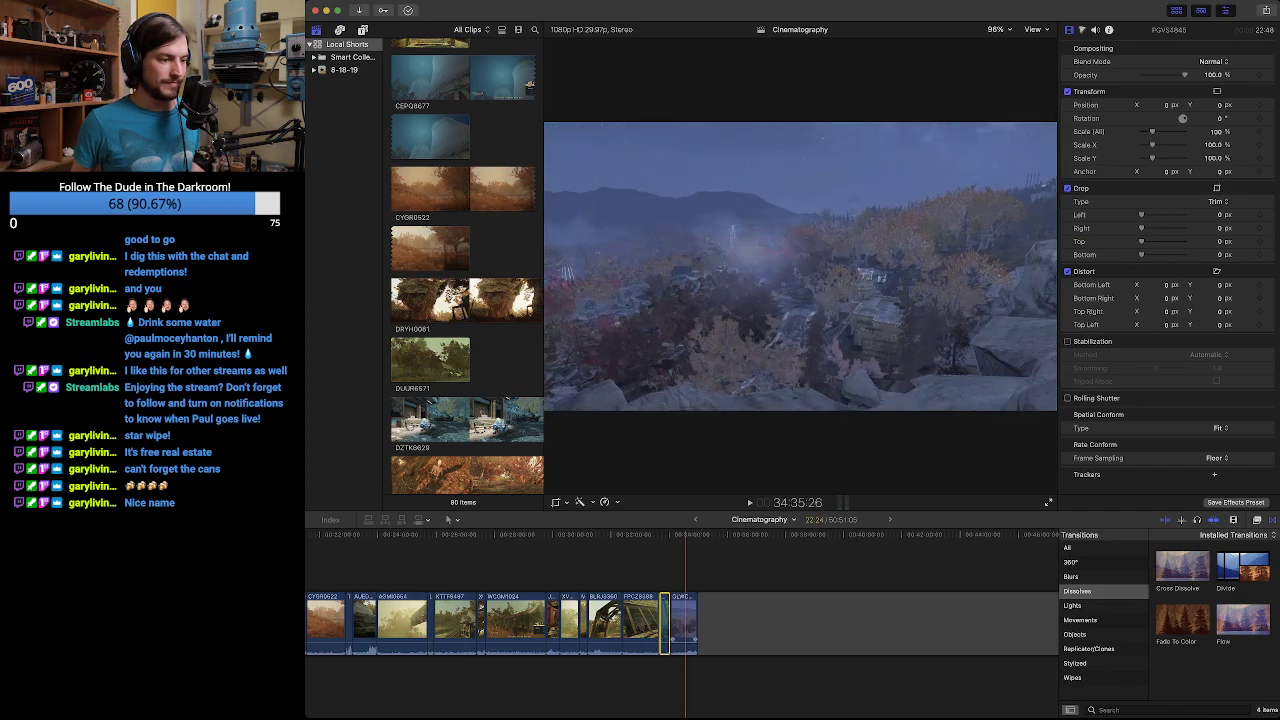
Toggle snapping and skim the green-sky clips QWIU6239 and NTXJ3126 near the timeline's start, up to the flying creature shot.
scroll(682, 622, left, 8)
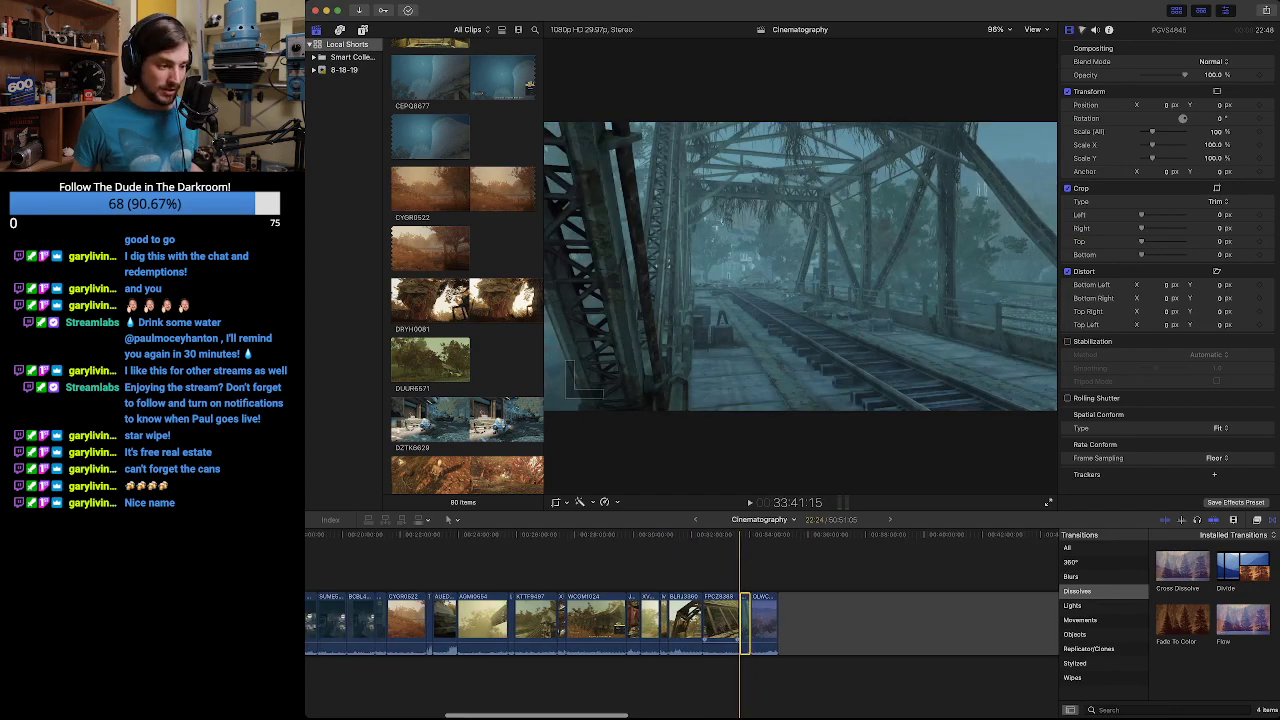
scroll(794, 622, left, 8)
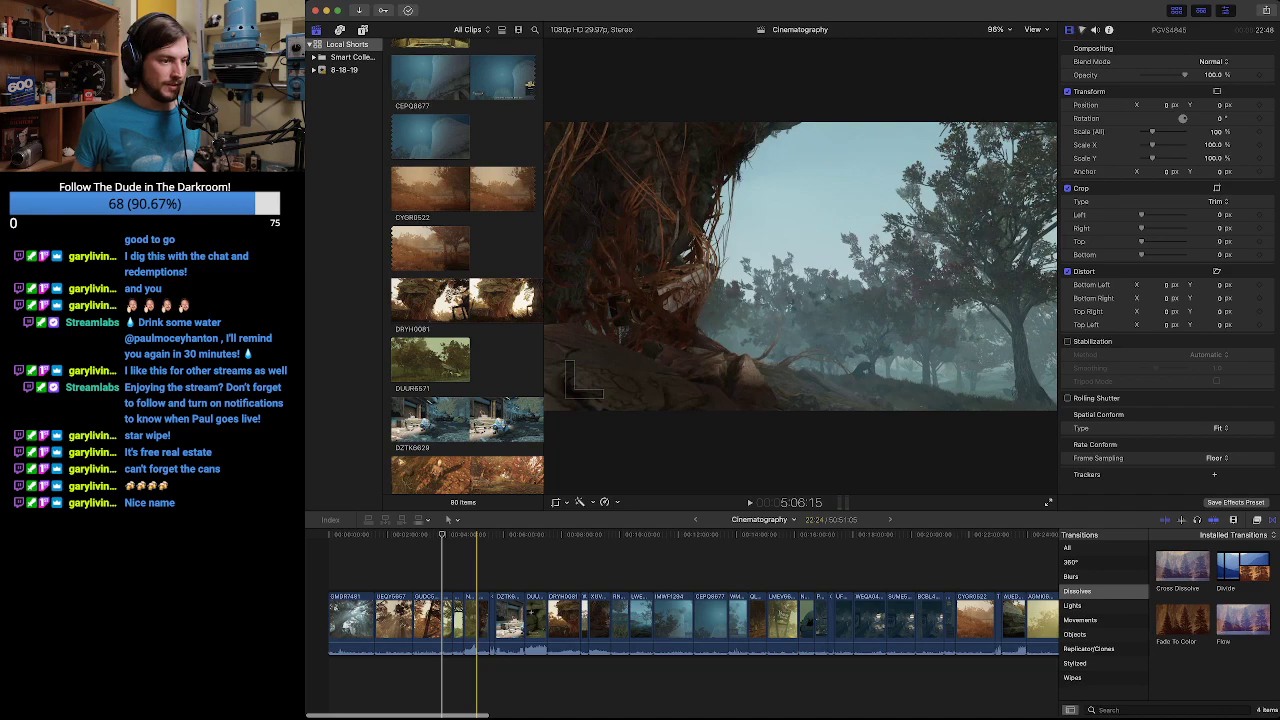
click(449, 618)
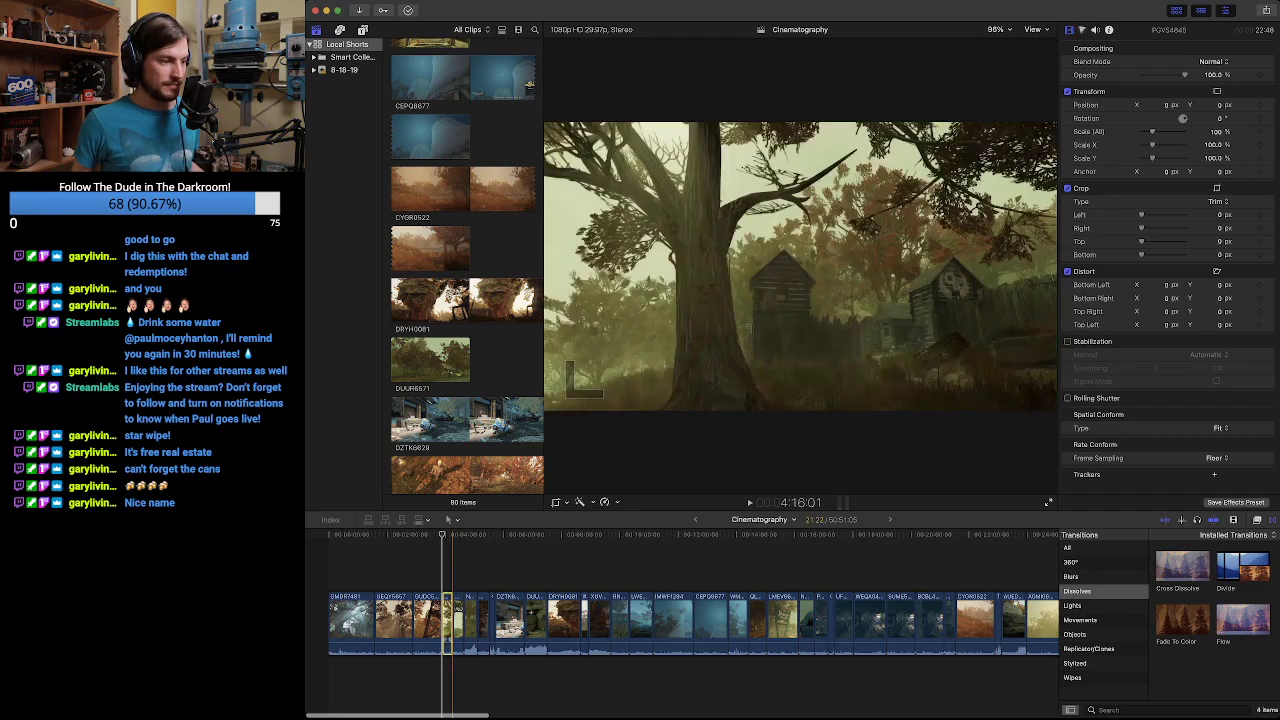
click(458, 618)
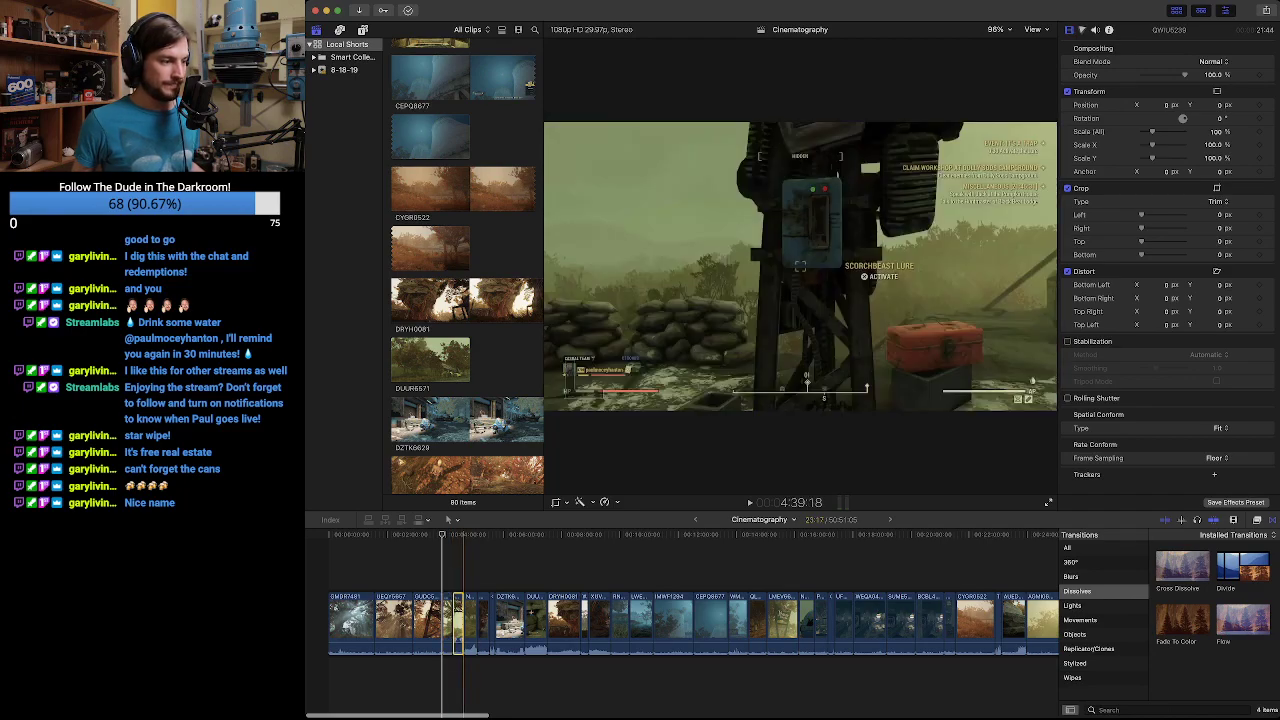
click(463, 534)
key(n)
click(457, 534)
drag(457, 534, 472, 534)
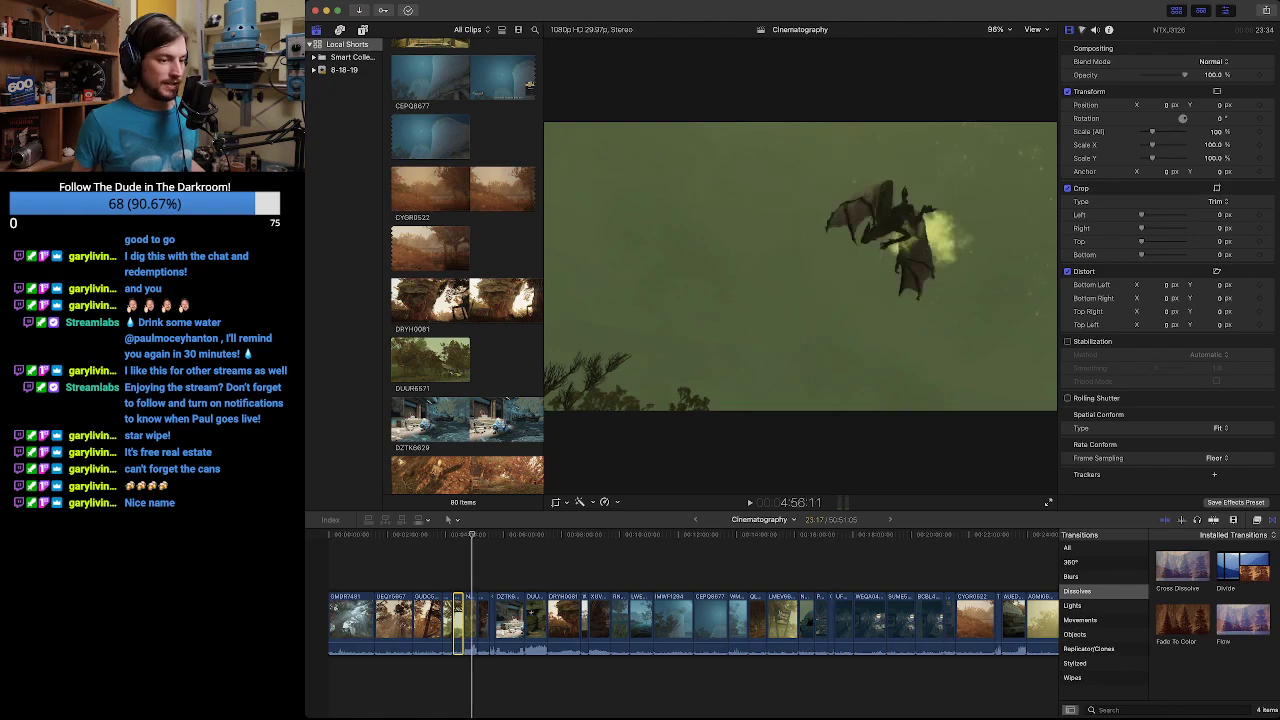
Look through the timeline for a matching location and move the clip NSID9595 after NTXJ3126 to directly after DZTK6629.
scroll(473, 620, right, 5)
scroll(680, 620, right, 12)
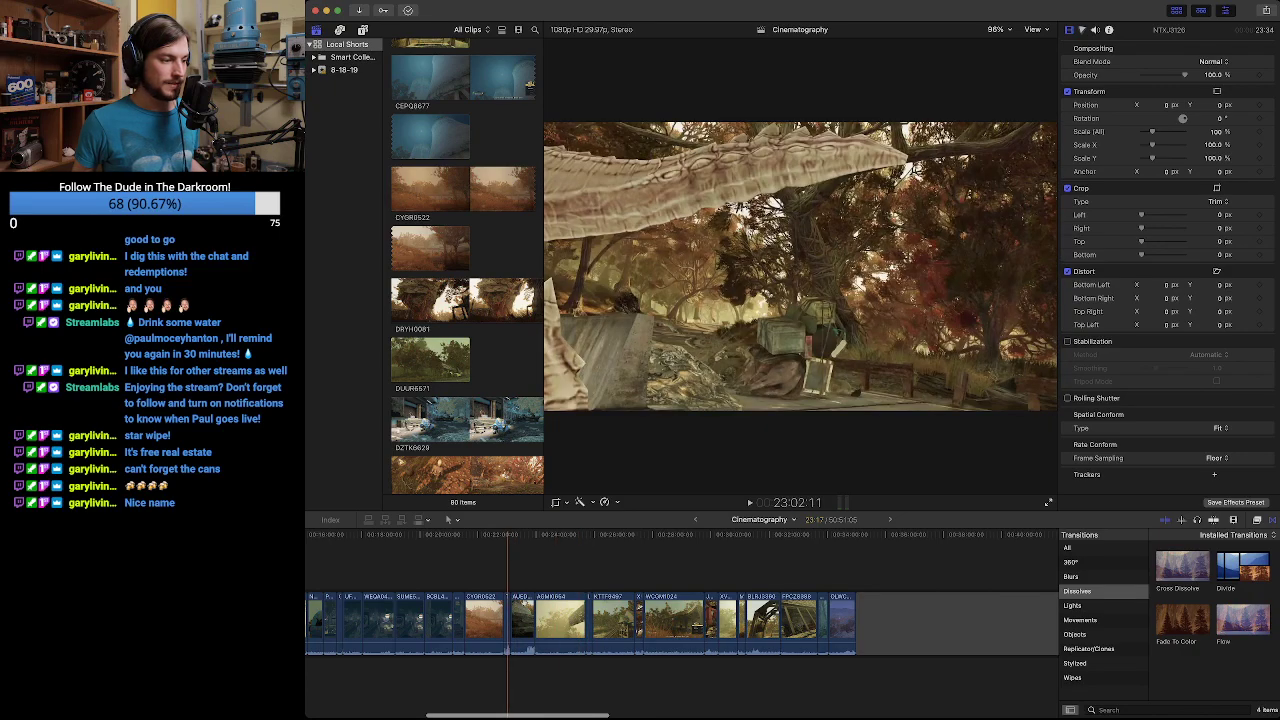
scroll(508, 620, left, 5)
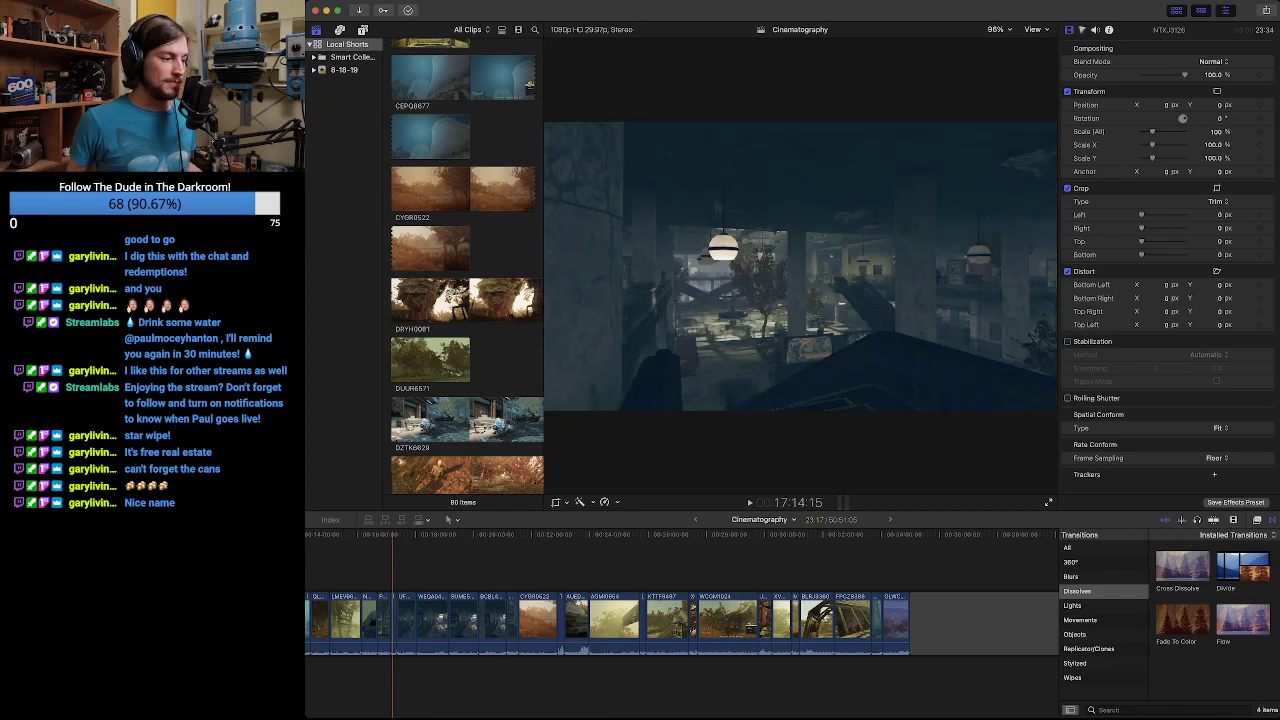
scroll(400, 620, left, 3)
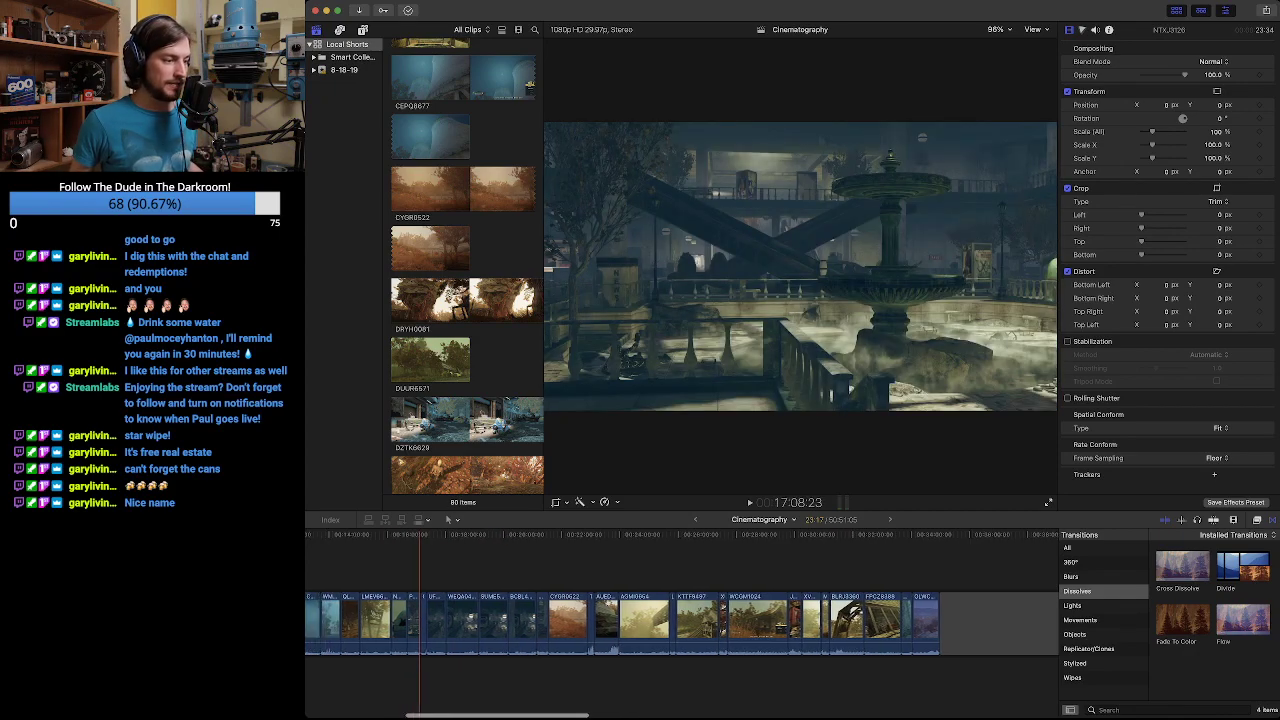
scroll(420, 620, left, 2)
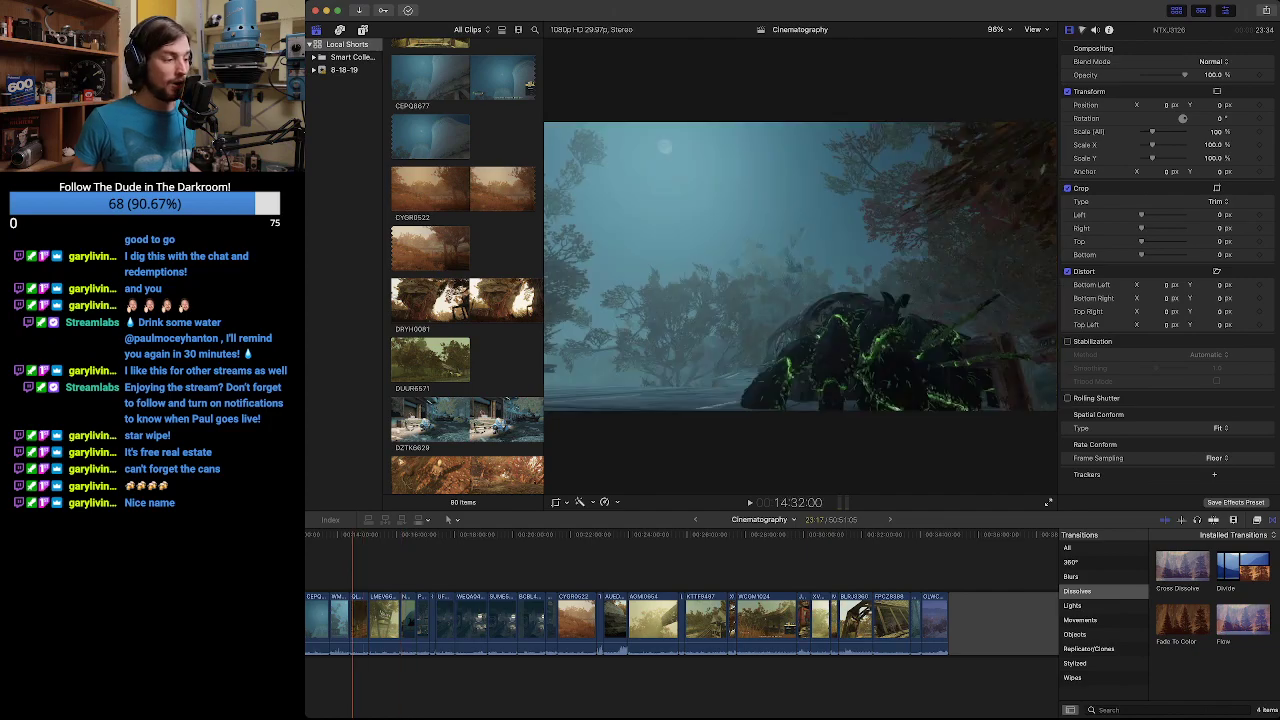
scroll(353, 620, left, 3)
scroll(432, 620, left, 1)
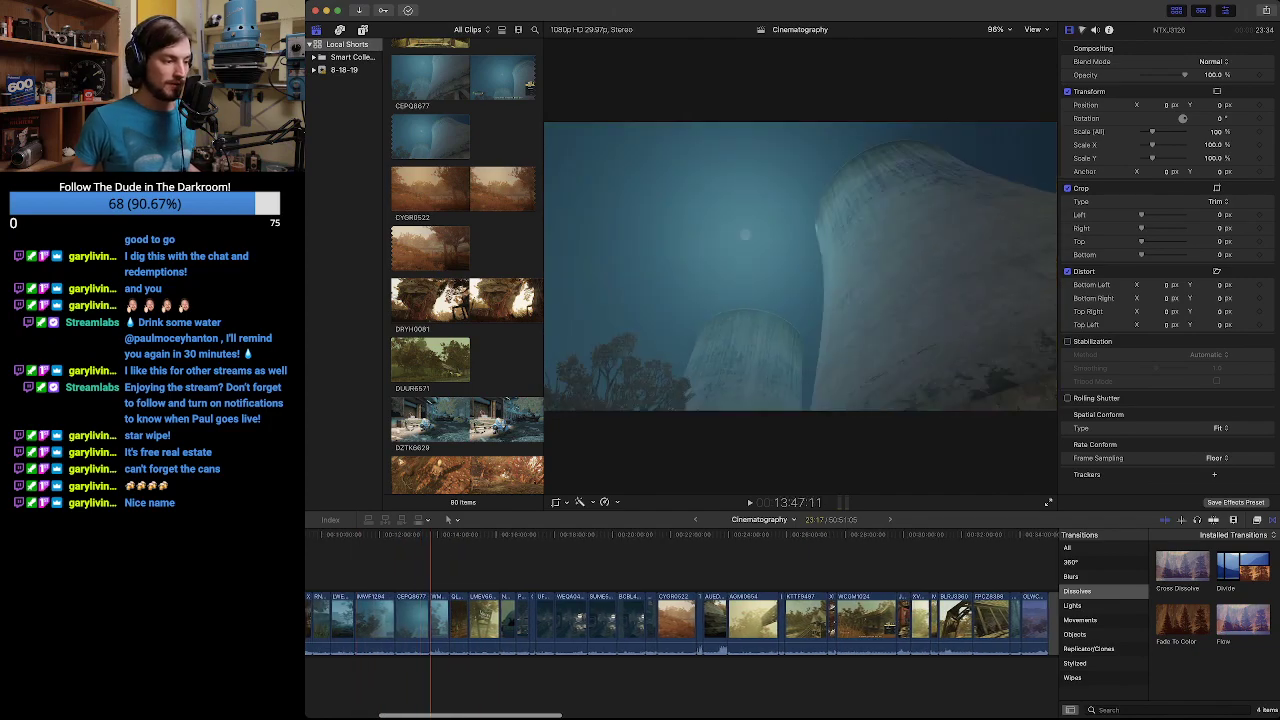
scroll(680, 620, left, 3)
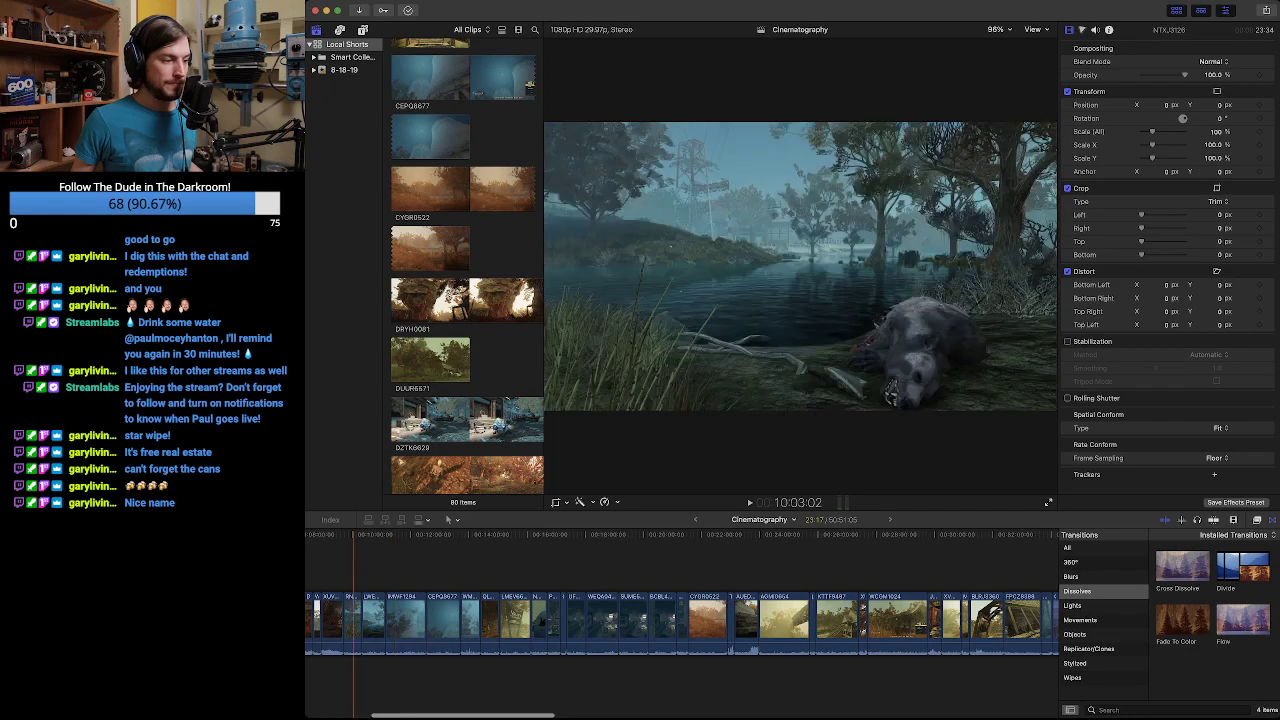
scroll(680, 620, left, 3)
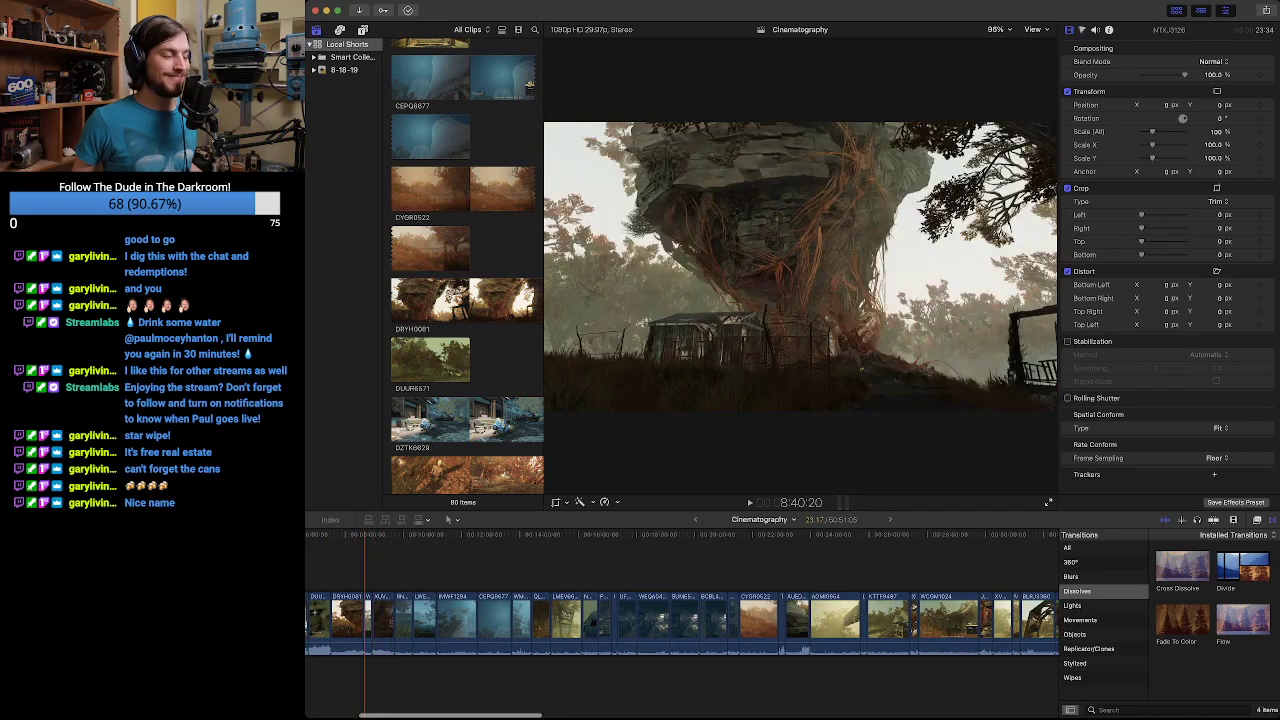
scroll(680, 620, left, 3)
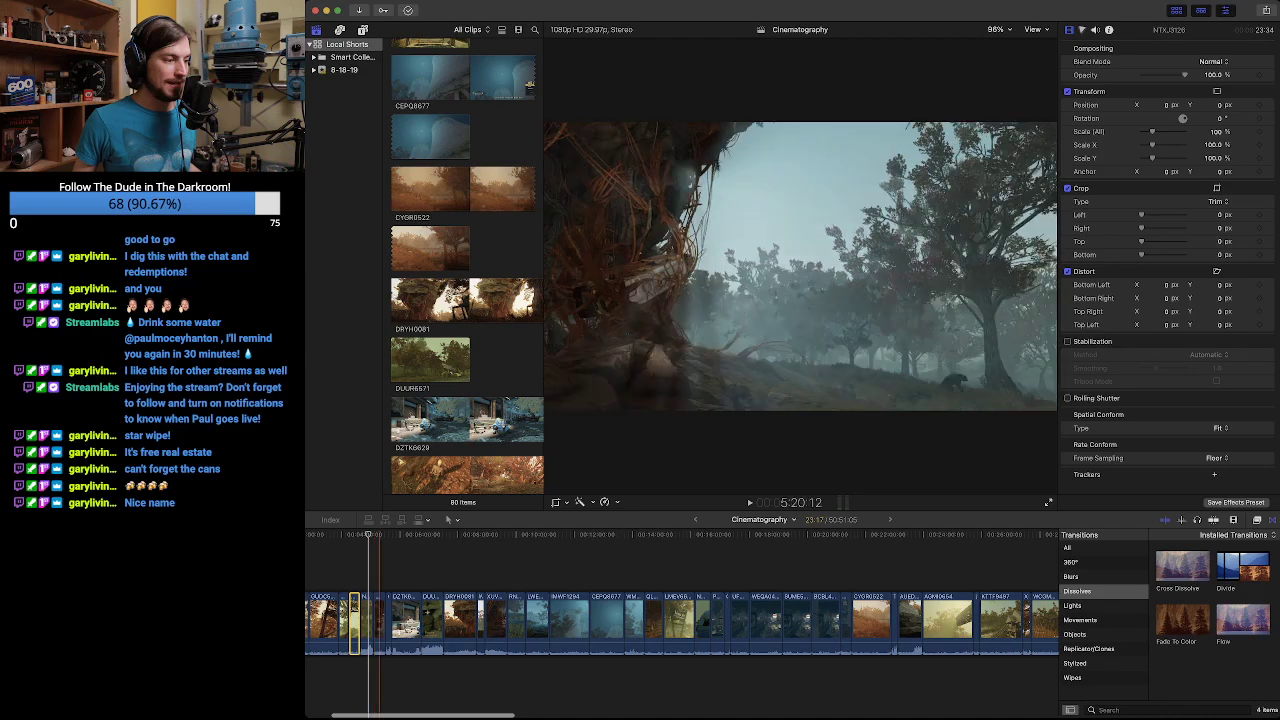
scroll(370, 620, left, 5)
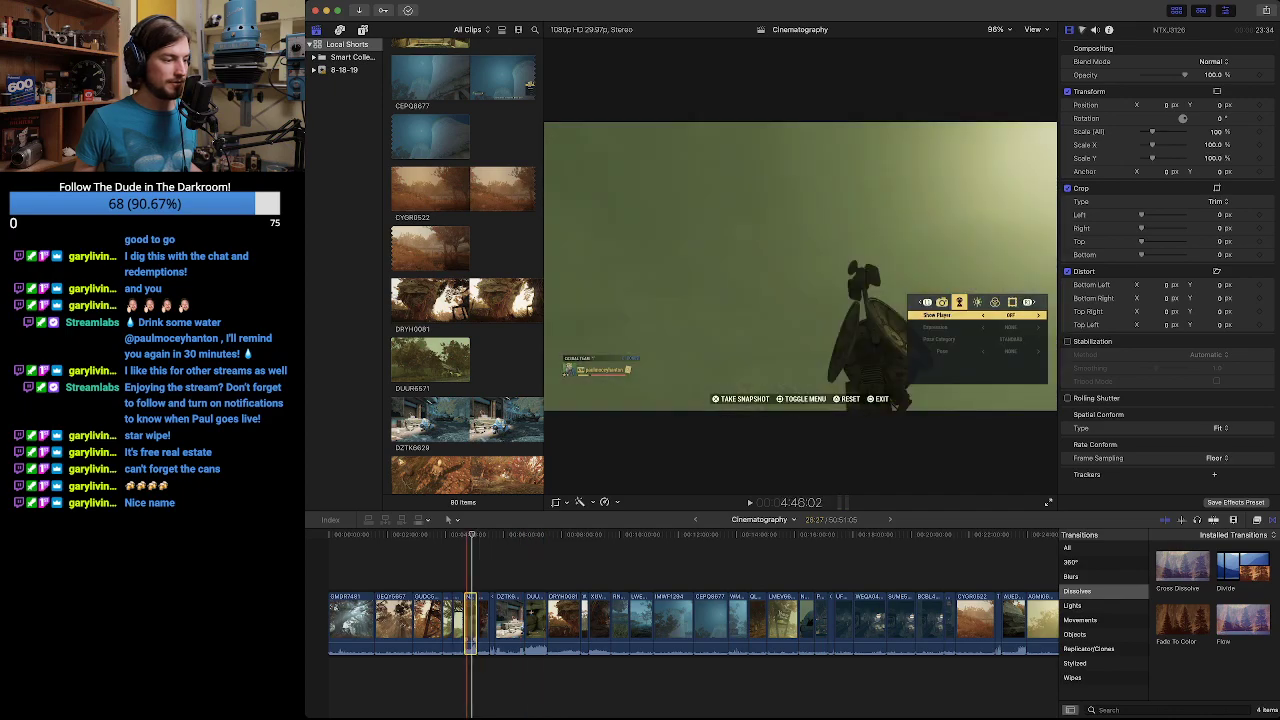
click(518, 620)
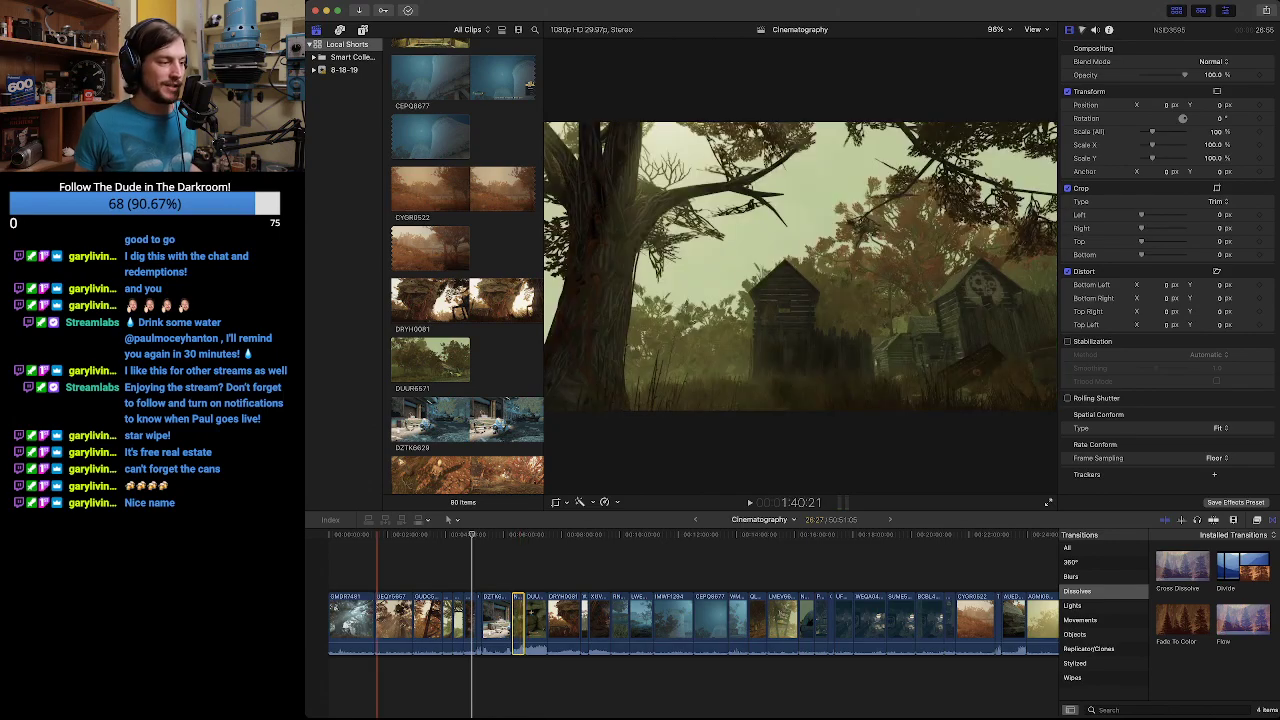
Play the opening tree clip GMDR7481 at double speed from the timeline's start and trim about 41 seconds off its beginning.
key(Home)
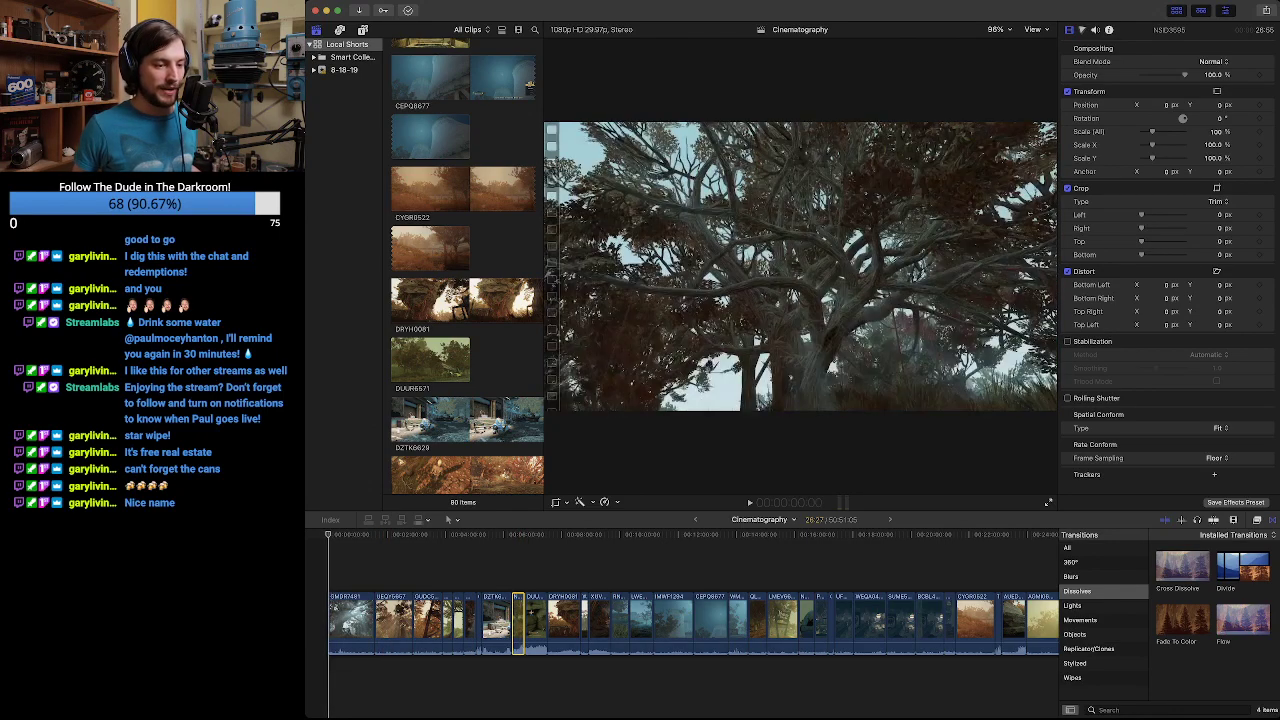
key(l)
key(l)
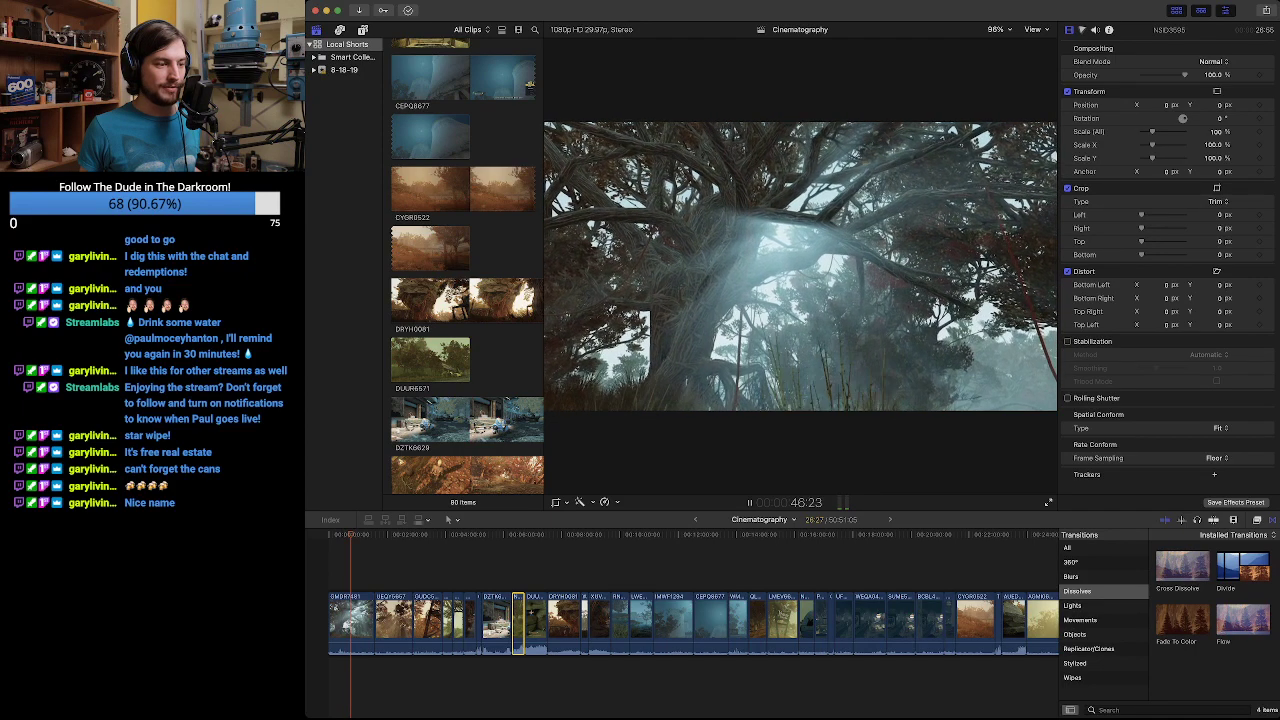
key(space)
drag(329, 620, 349, 615)
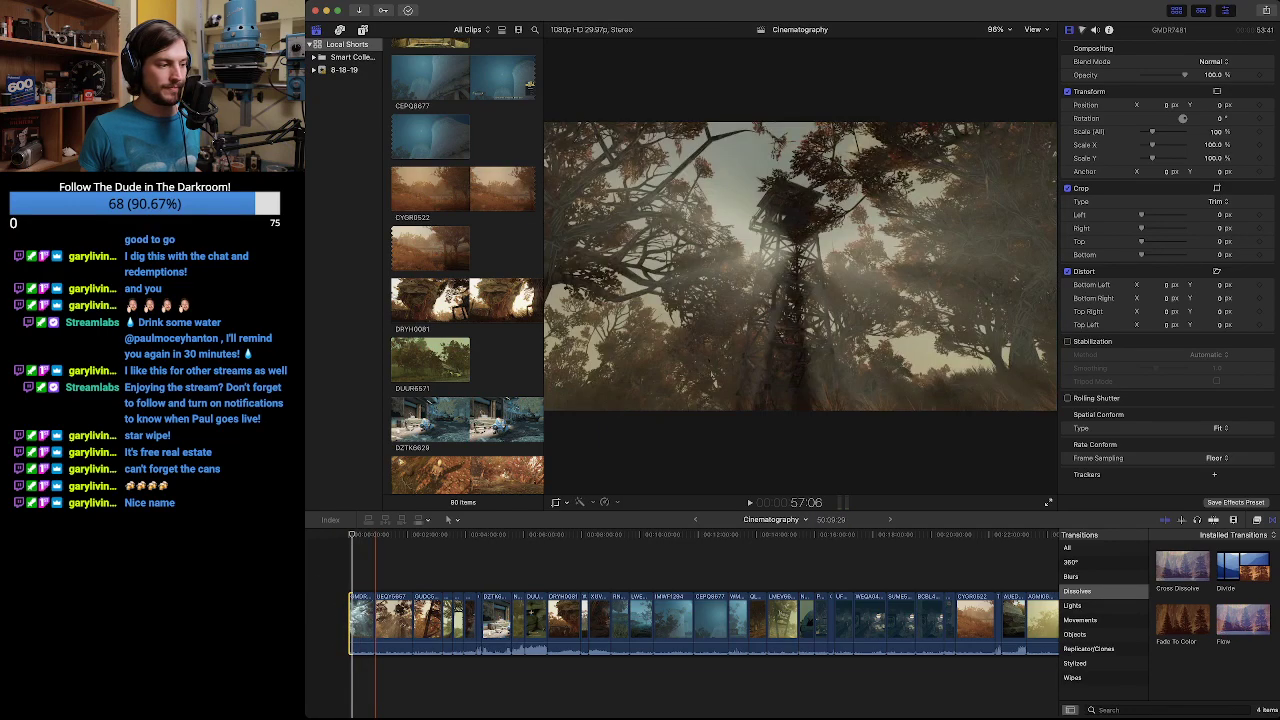
Replay the trimmed opening of GMDR7481 and cut about one more second off its beginning.
key(space)
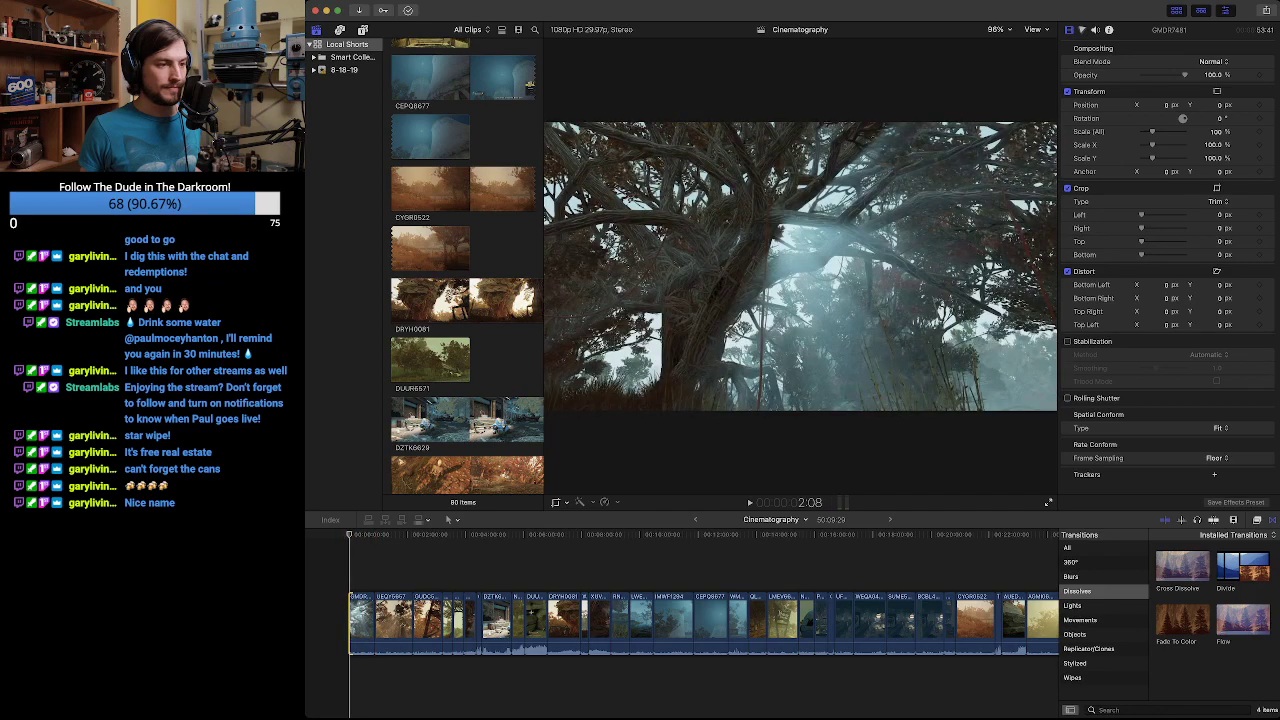
key(space)
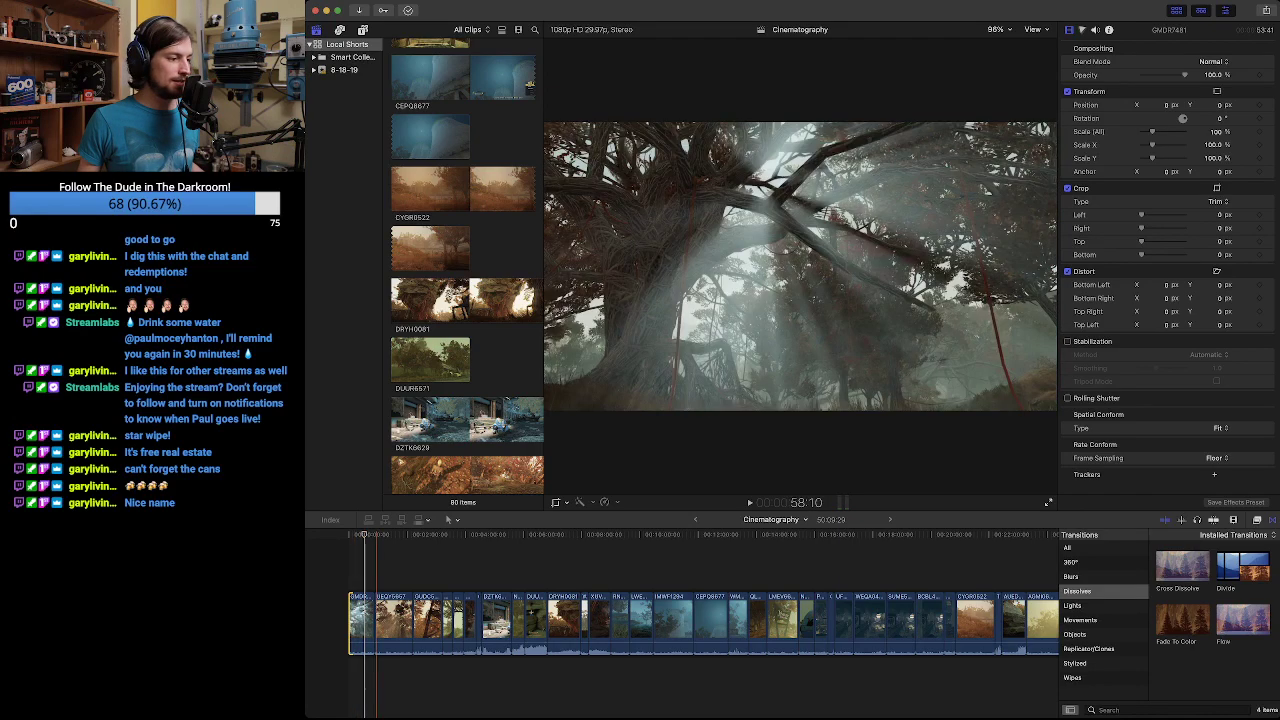
key(space)
key(Home)
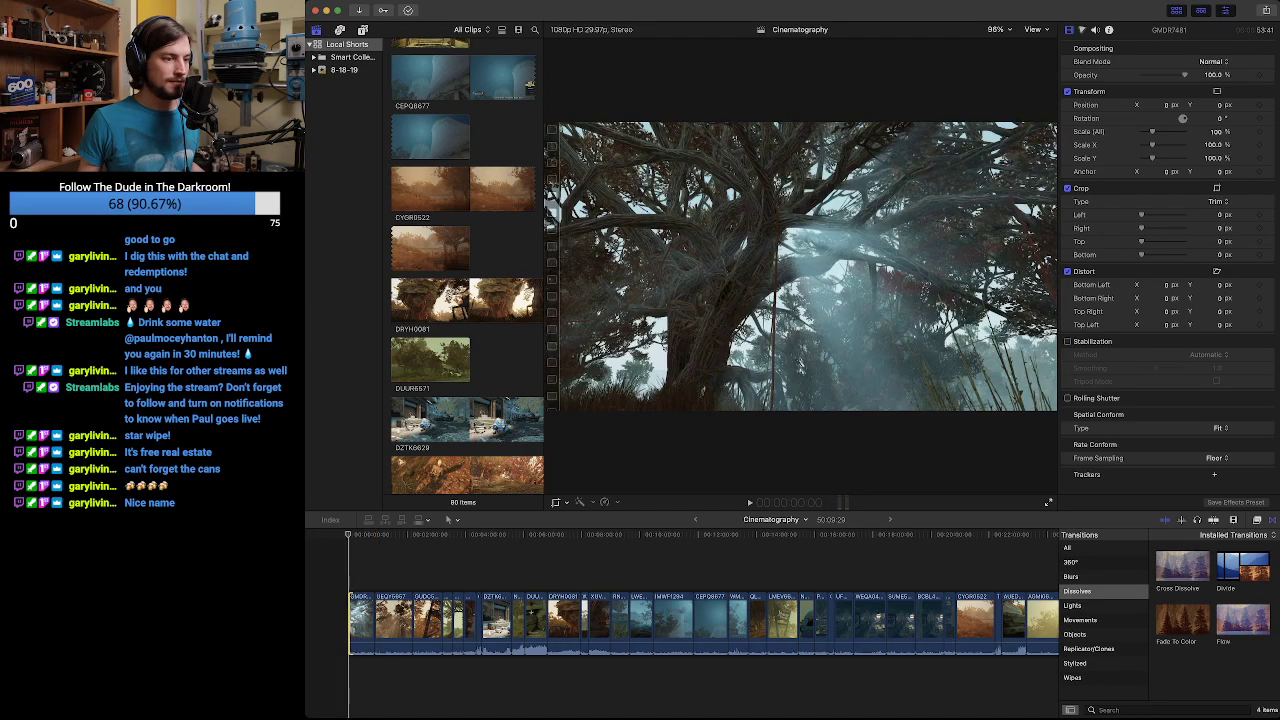
key(space)
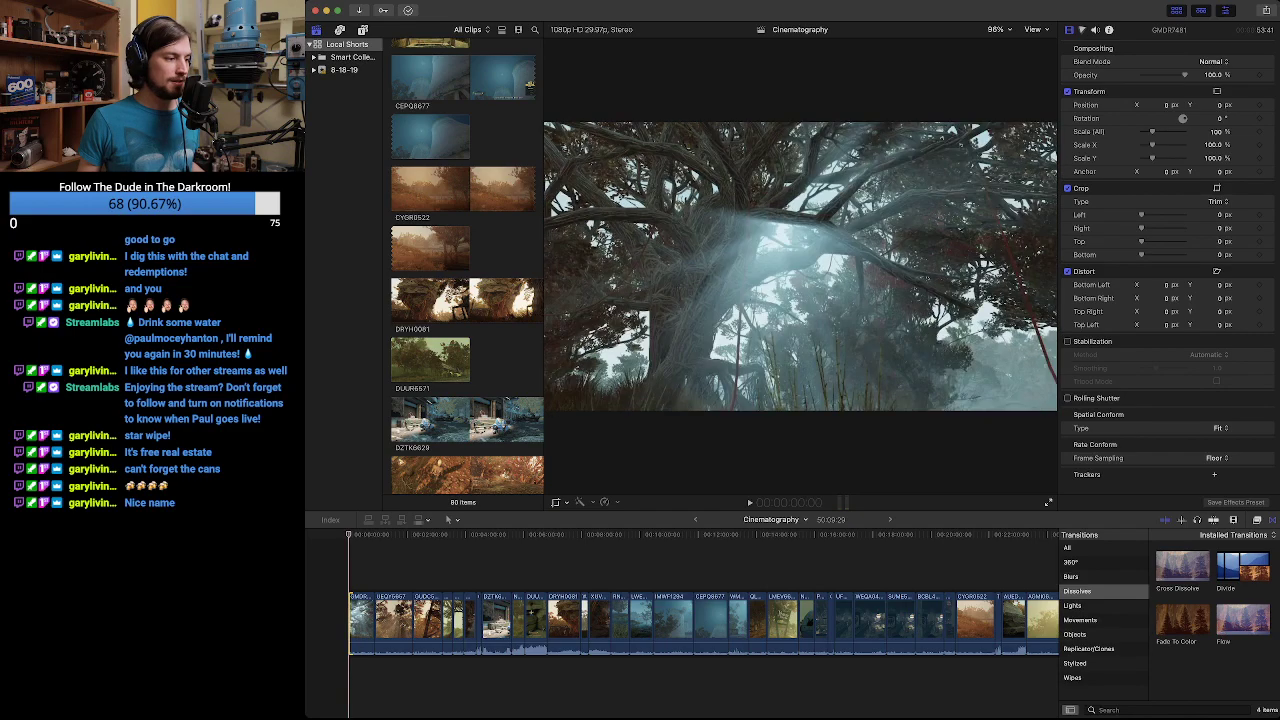
drag(350, 625, 357, 620)
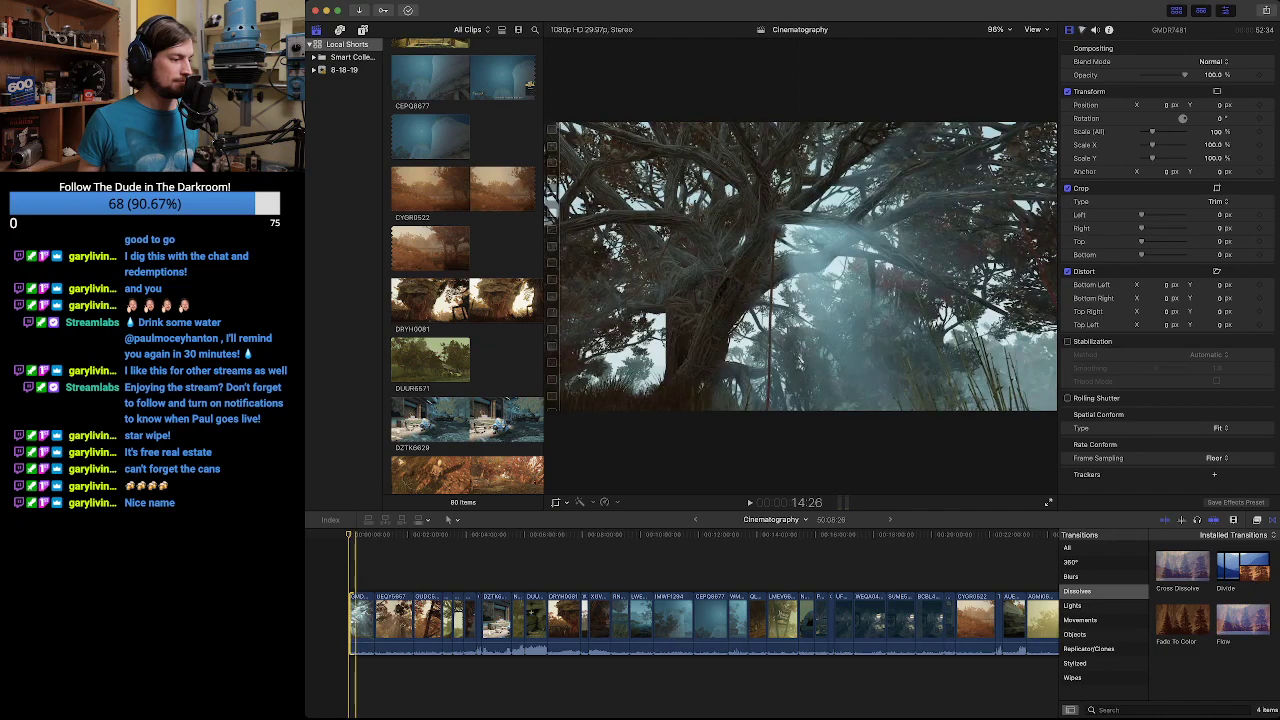
Play GMDR7481 up to 4:16 and split the clip there with the Blade tool.
key(space)
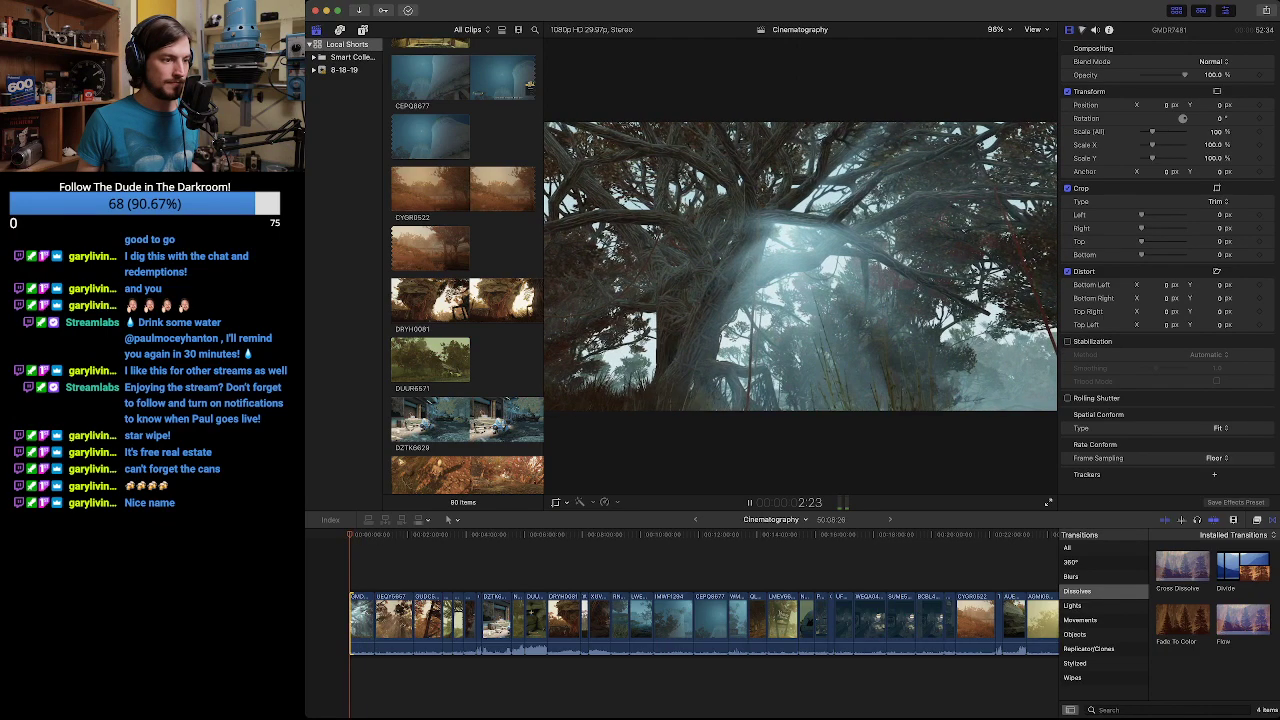
key(space)
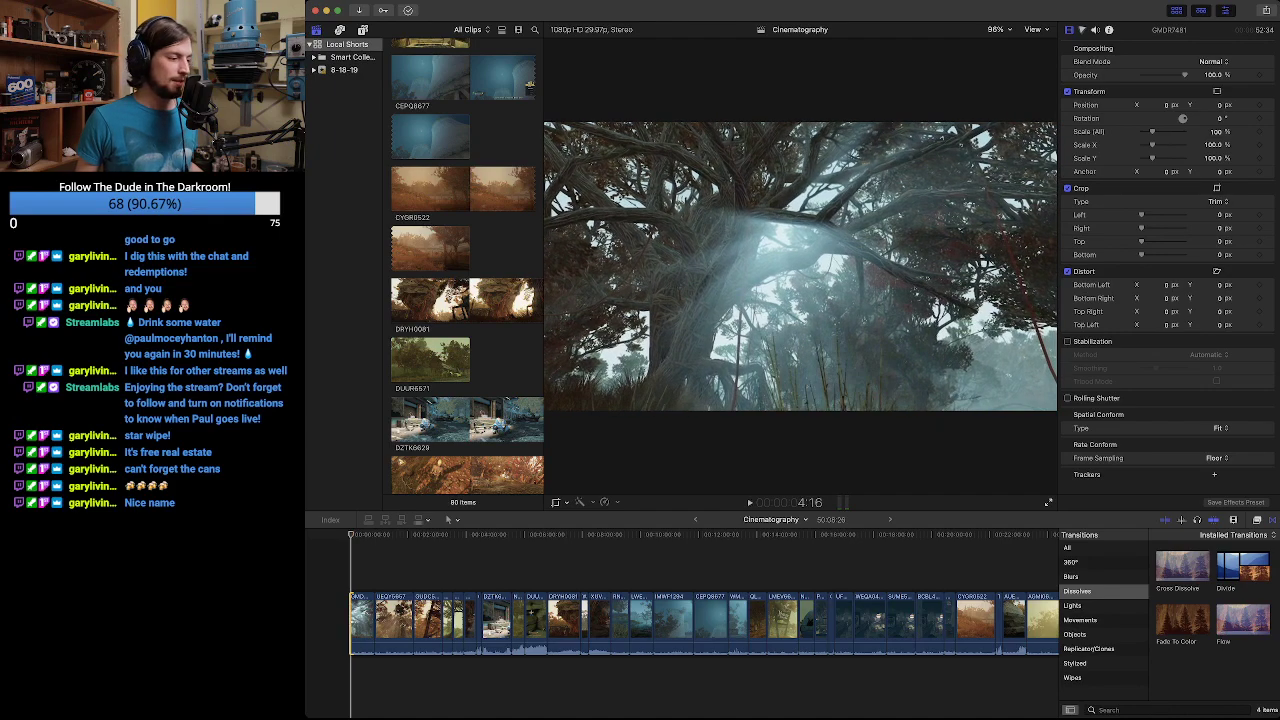
key(shift+f)
click(350, 623)
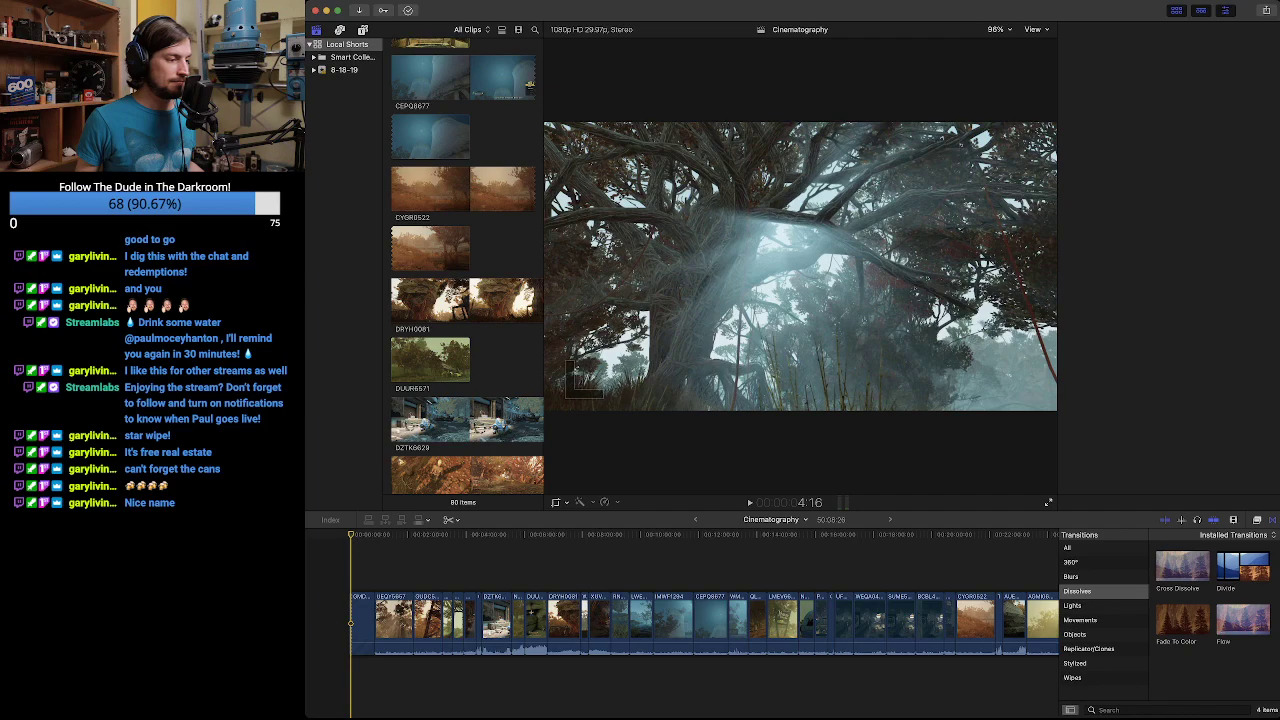
key(c)
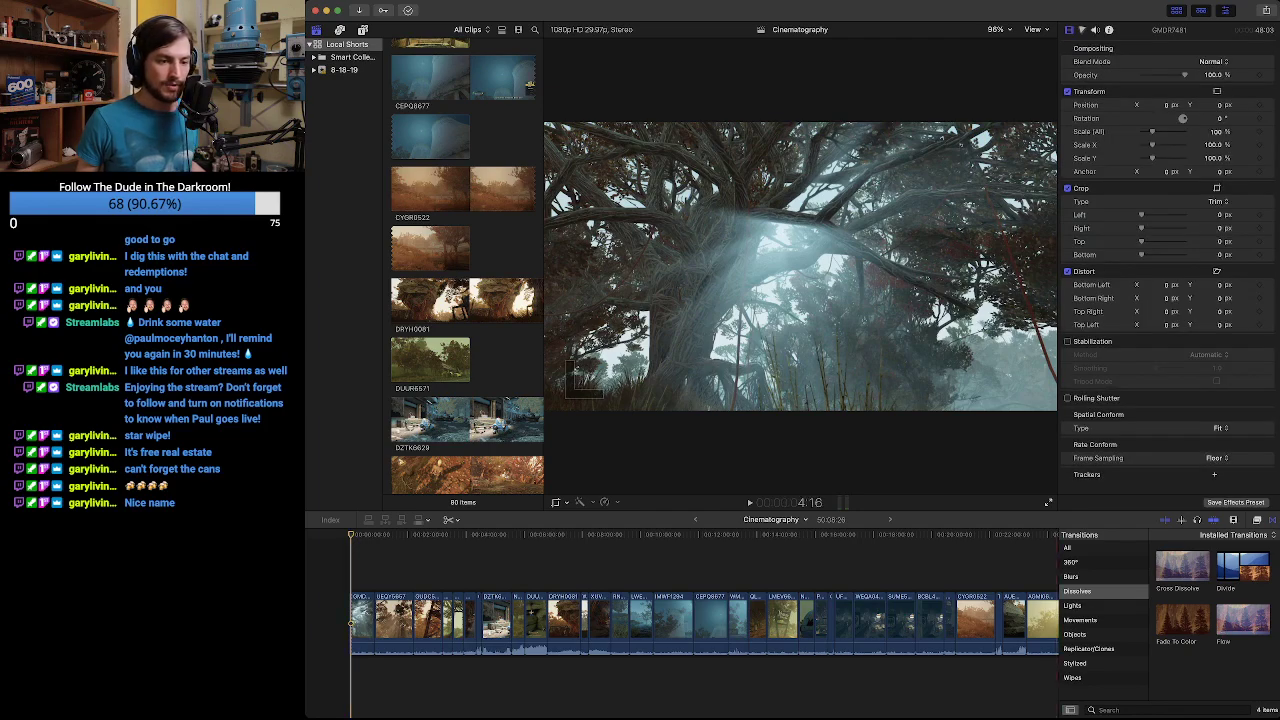
Play the opening tree clip from the timeline's start across the cut at 4:16 to check the camera movement.
key(super+equal)
key(super+equal)
key(super+equal)
key(super+equal)
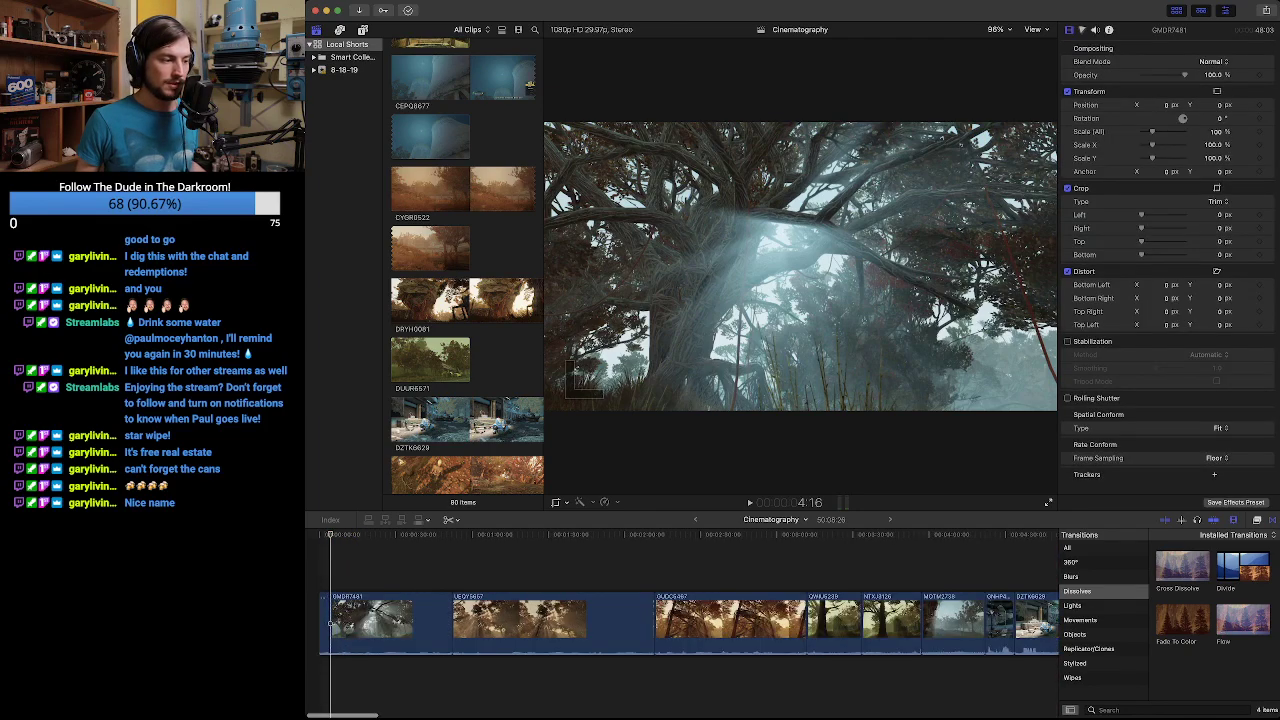
scroll(606, 624, left, 2)
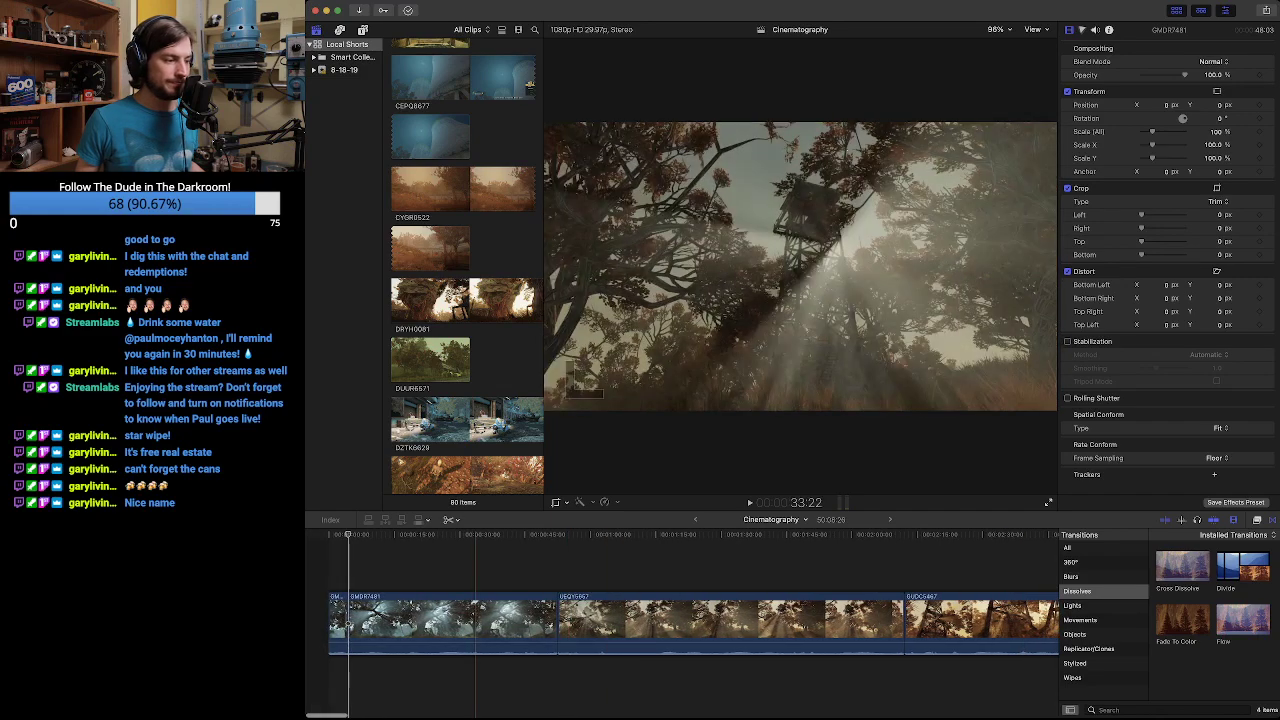
key(space)
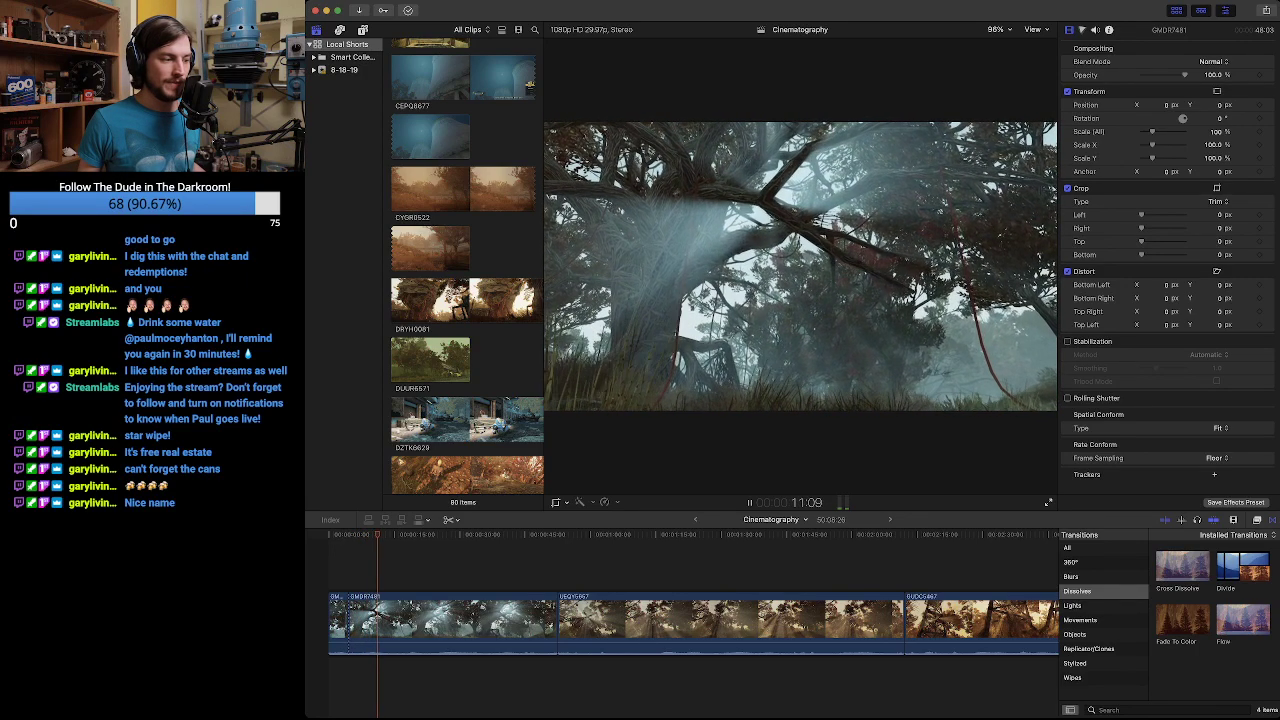
click(328, 623)
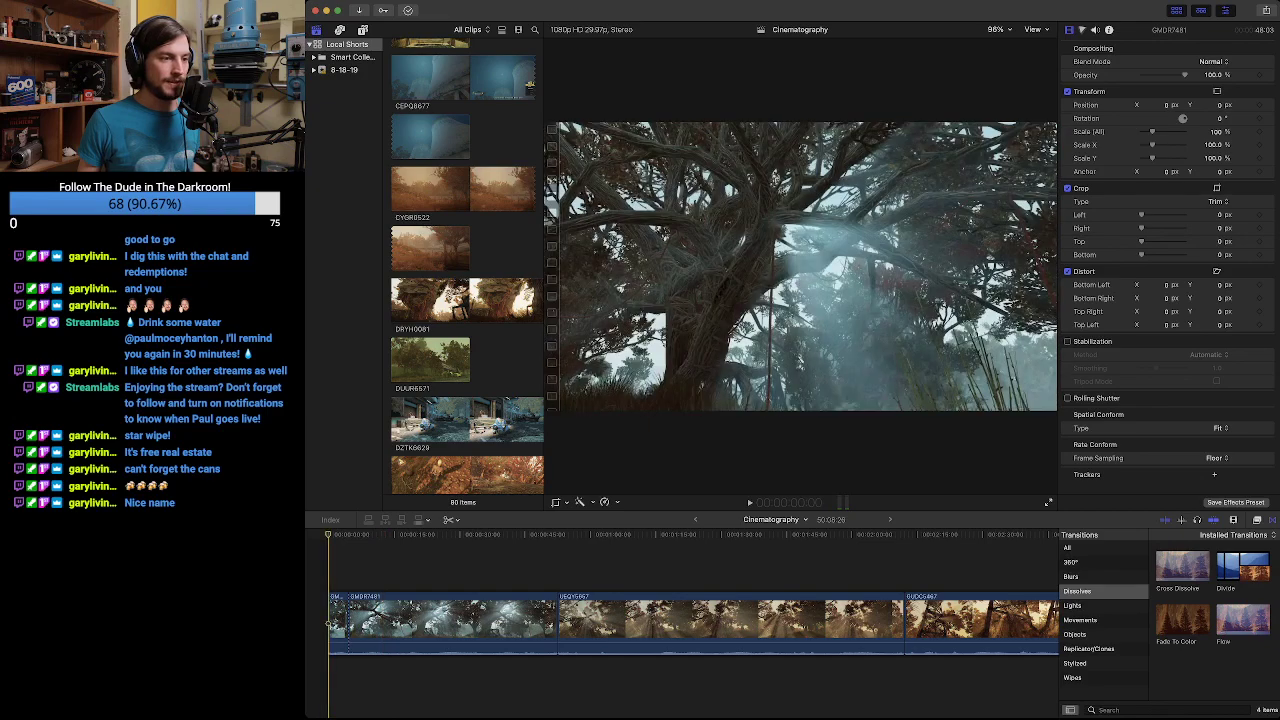
key(space)
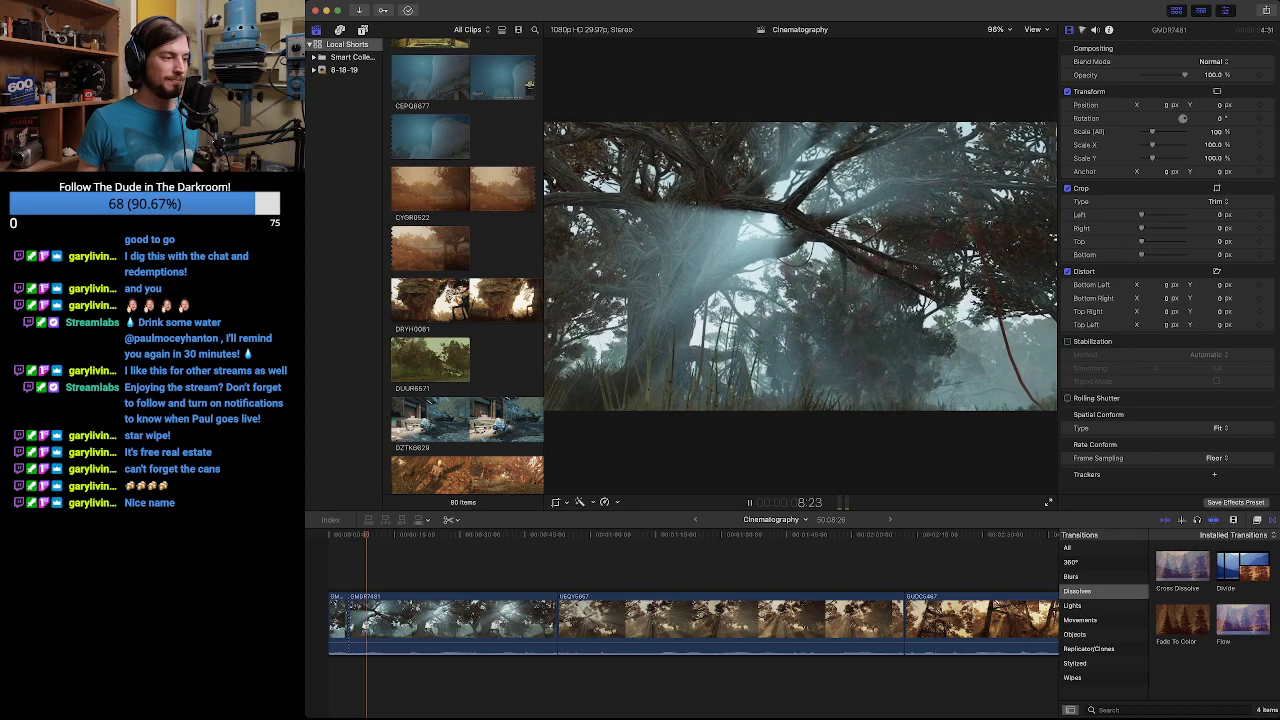
key(space)
key(space)
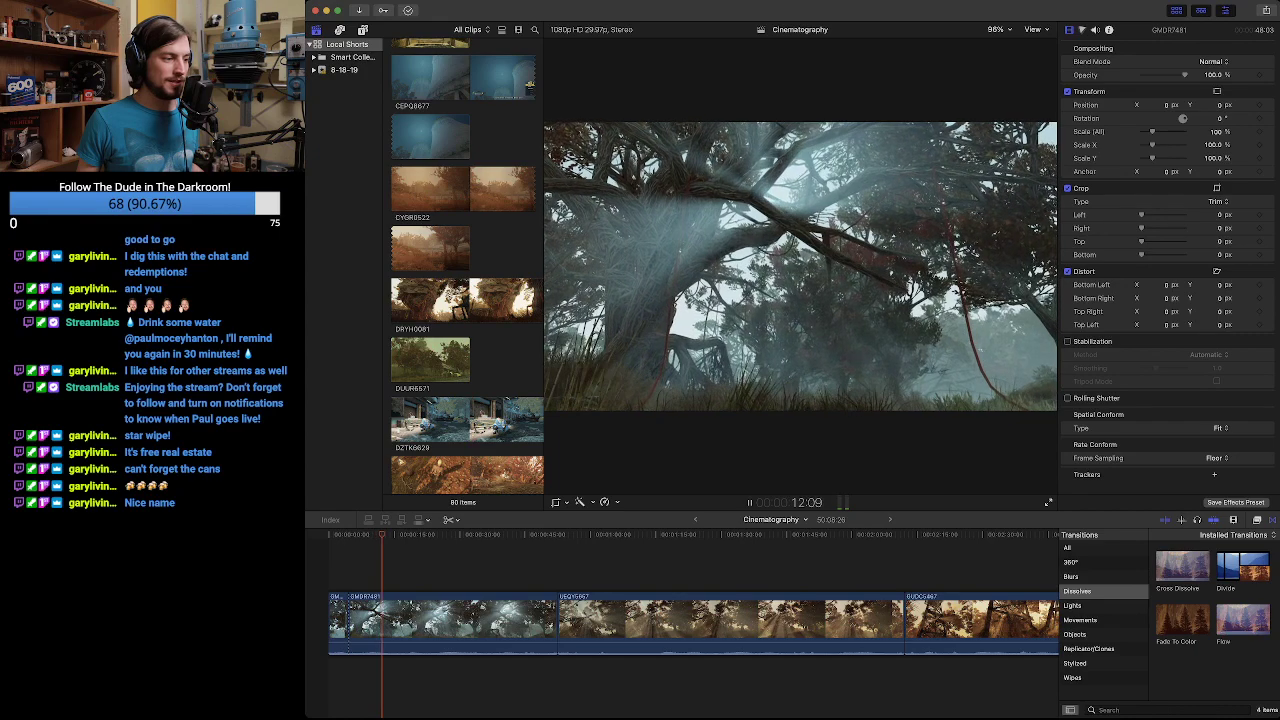
Play and skim GMDR7481 beyond the cut at 4:16 and split it at 29:27.
key(l)
key(l)
key(l)
key(k)
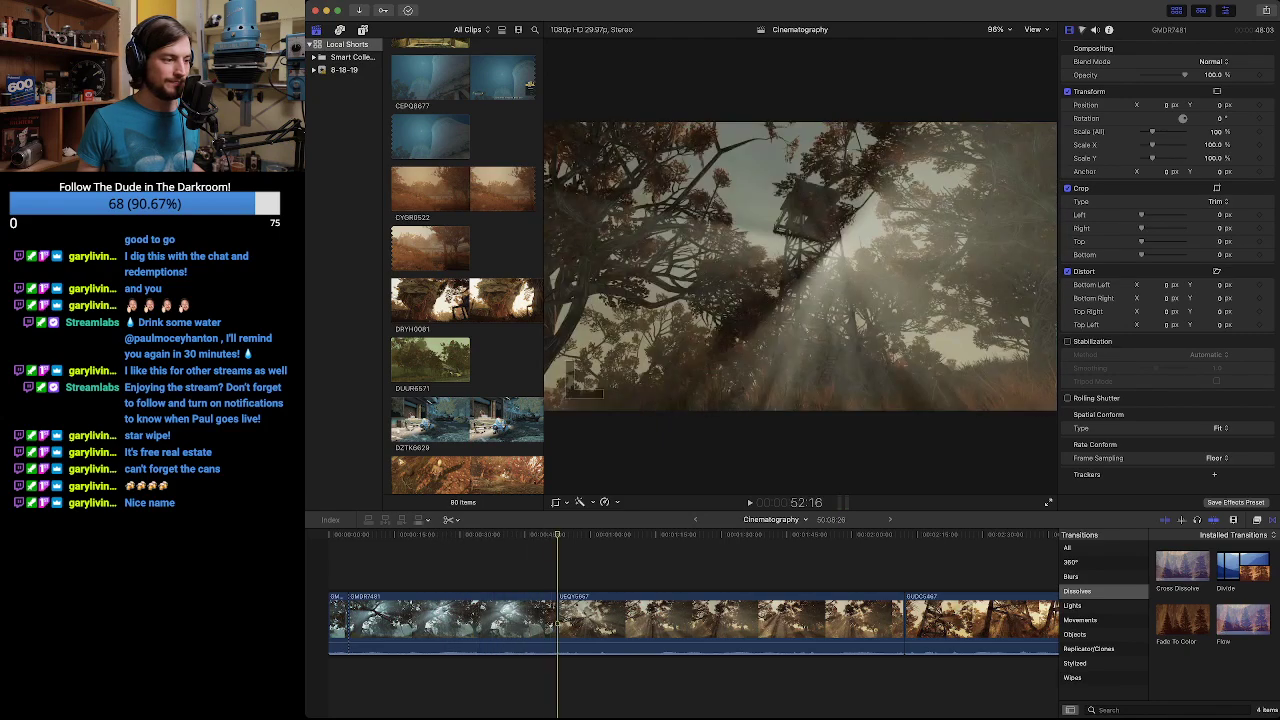
drag(557, 534, 442, 534)
key(l)
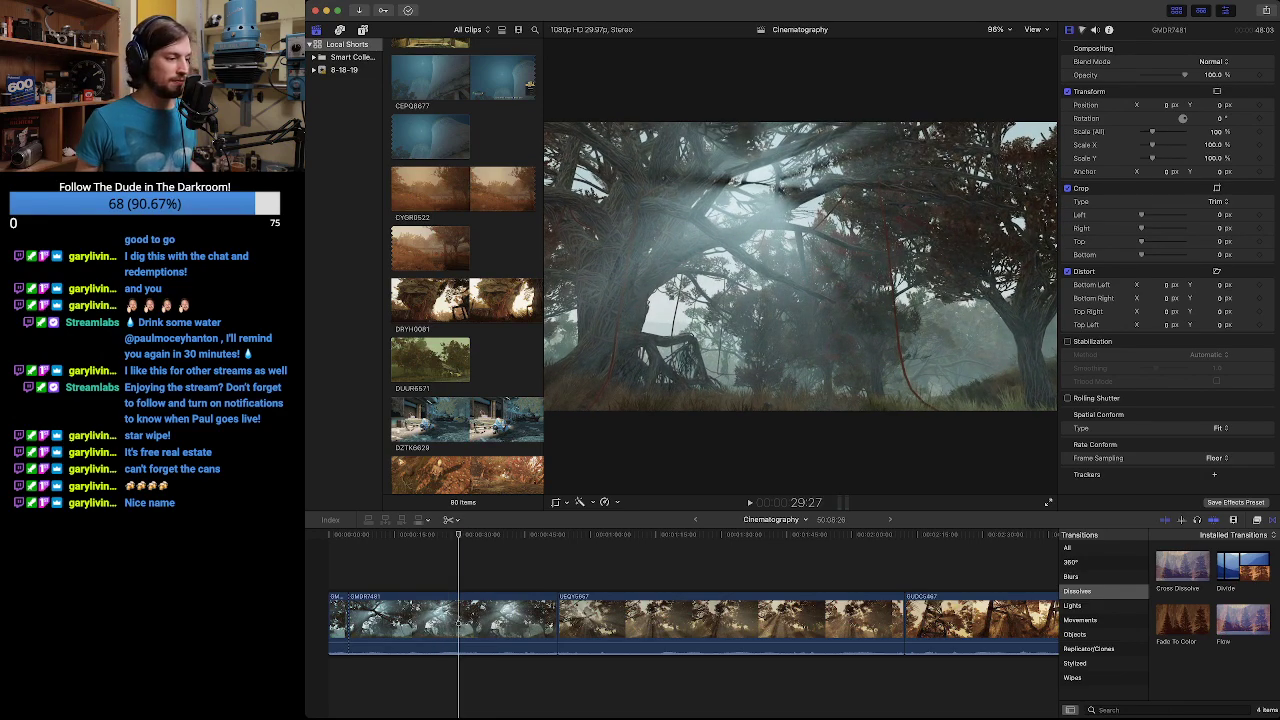
key(super+b)
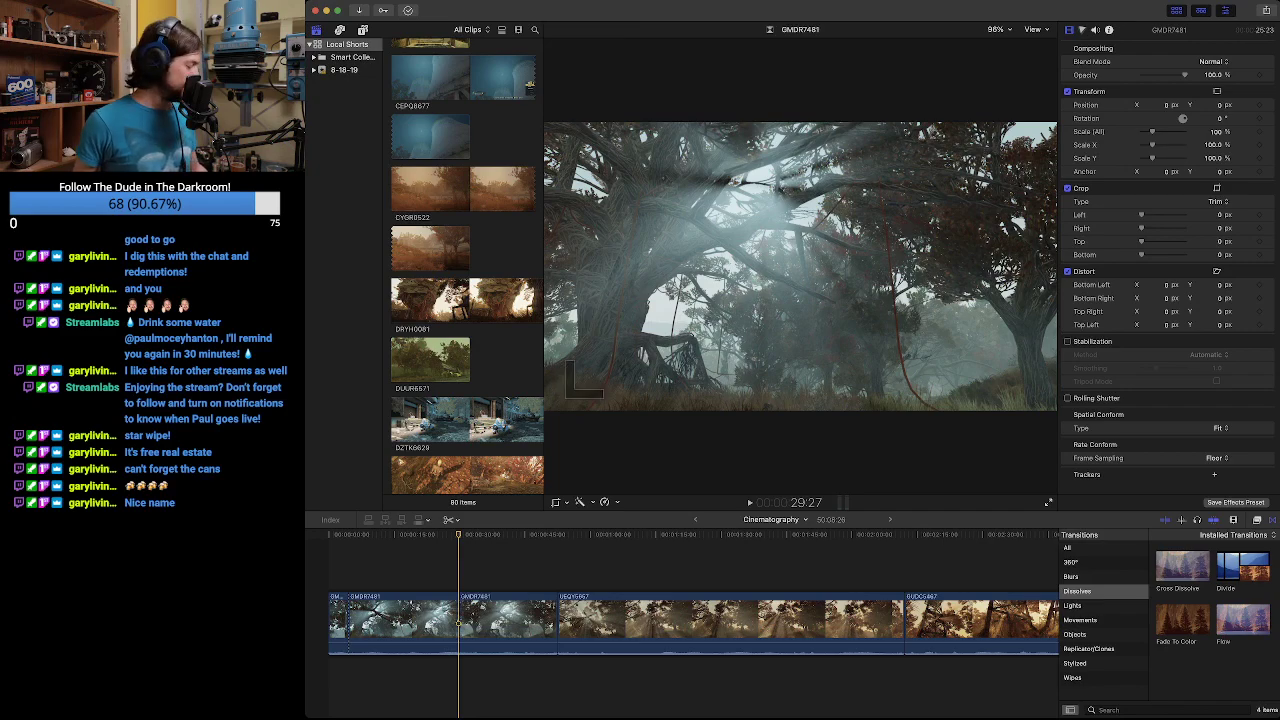
Delete the GMDR7481 section between 4:16 and 29:27, and trim the remaining piece to end at 9:12.
click(438, 622)
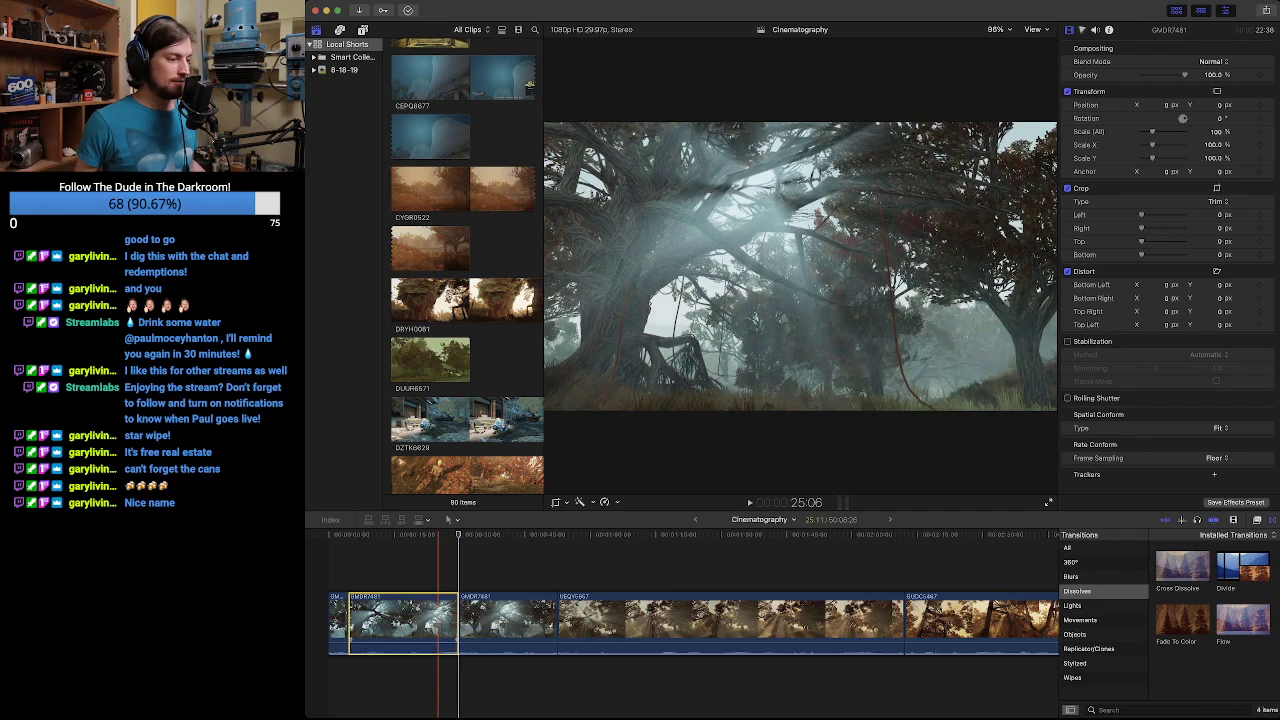
key(BackSpace)
click(333, 622)
key(space)
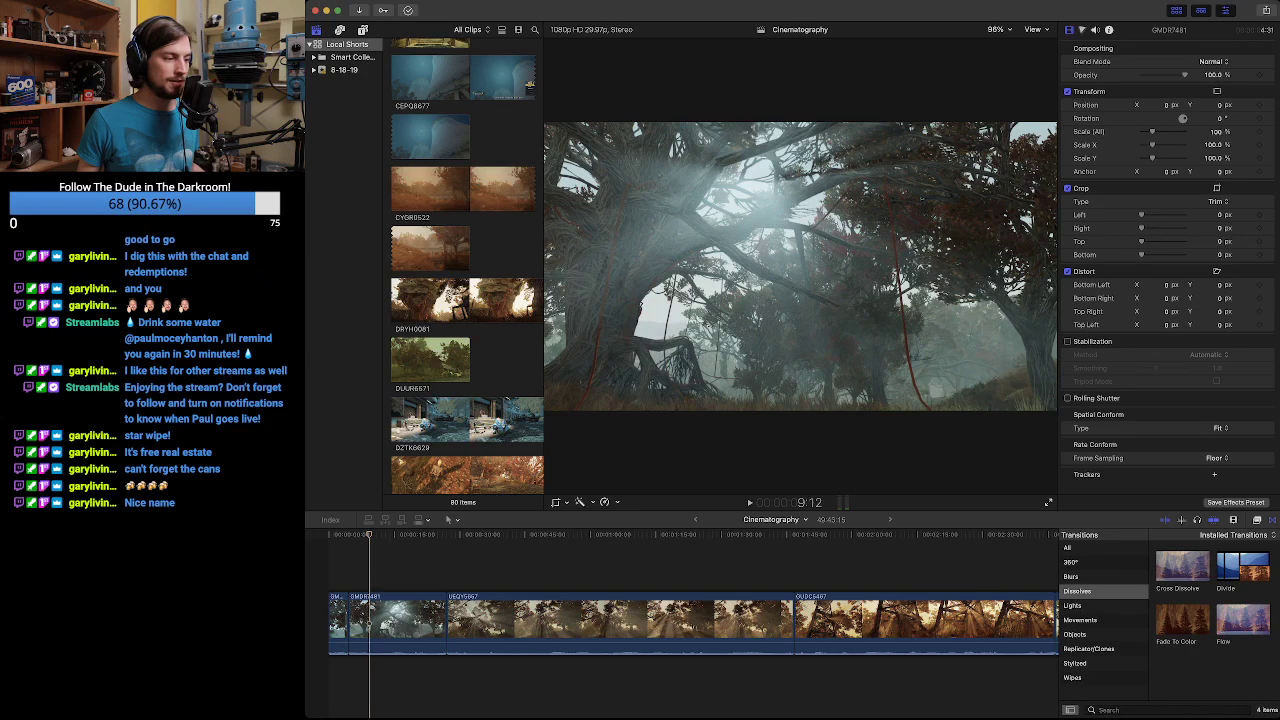
drag(447, 625, 376, 620)
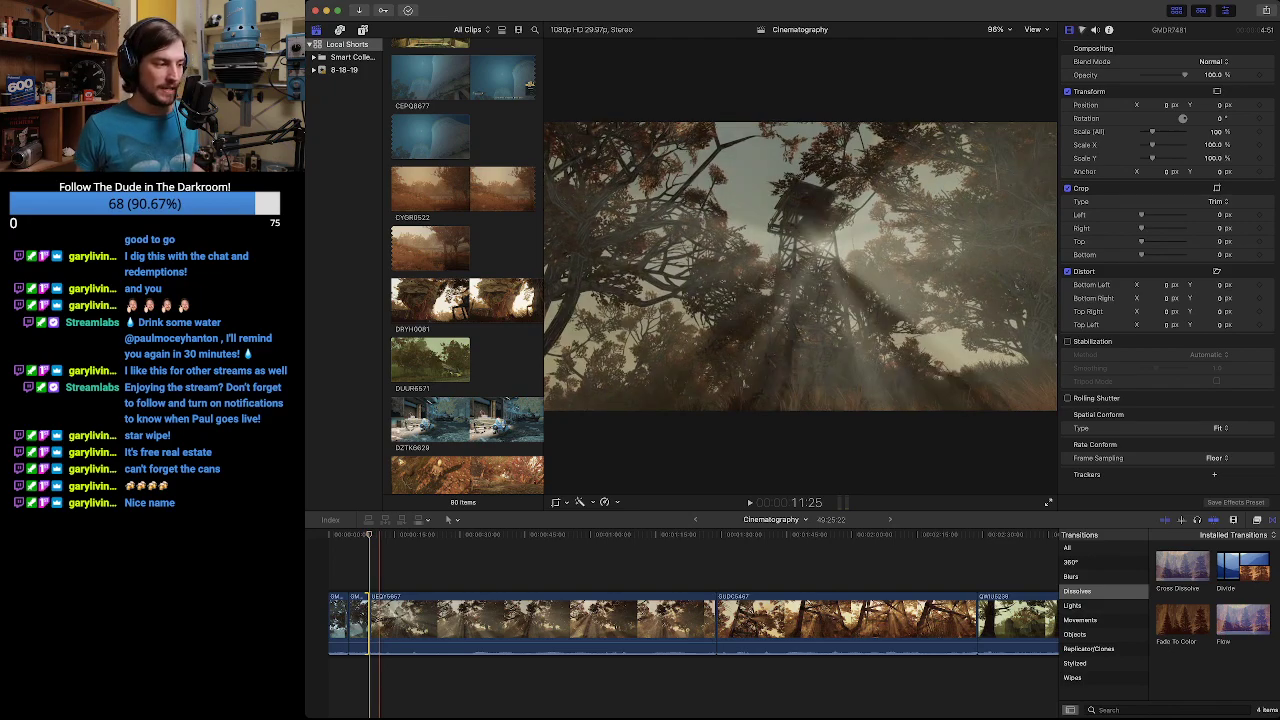
Replay the shortened GMDR7481 opening from the timeline's start into the first watchtower clip to check the cuts.
key(Home)
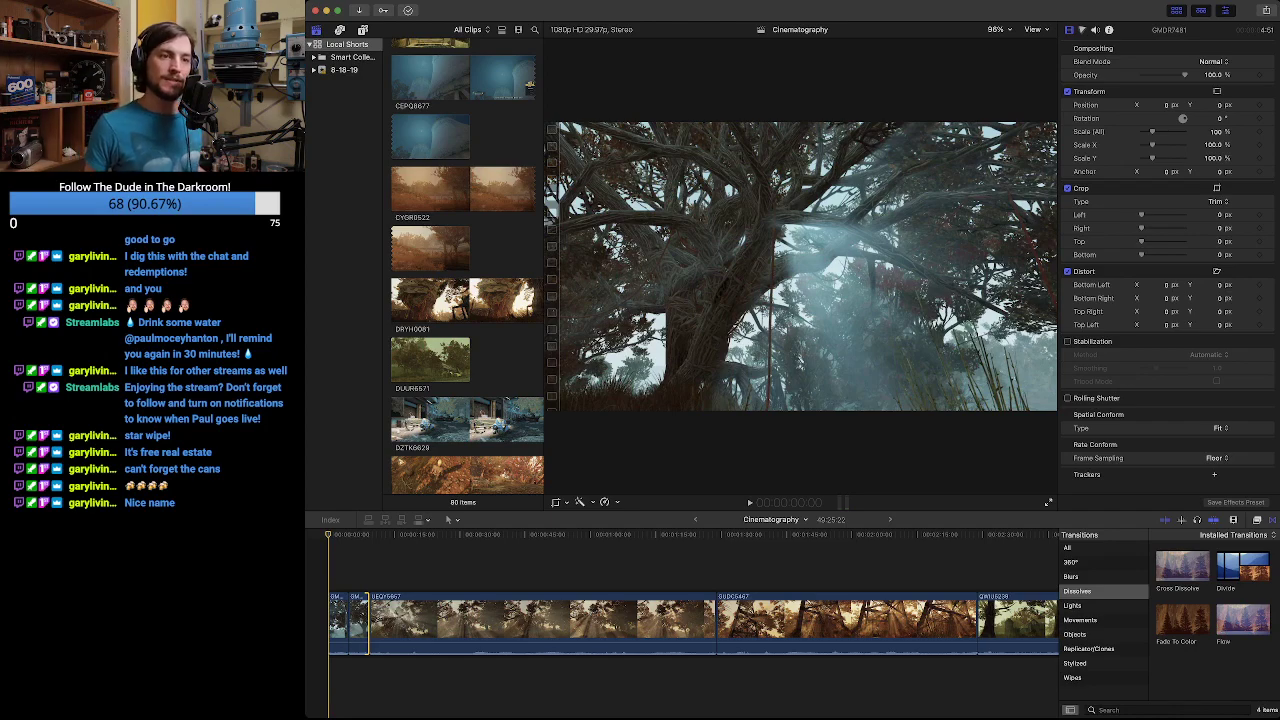
key(space)
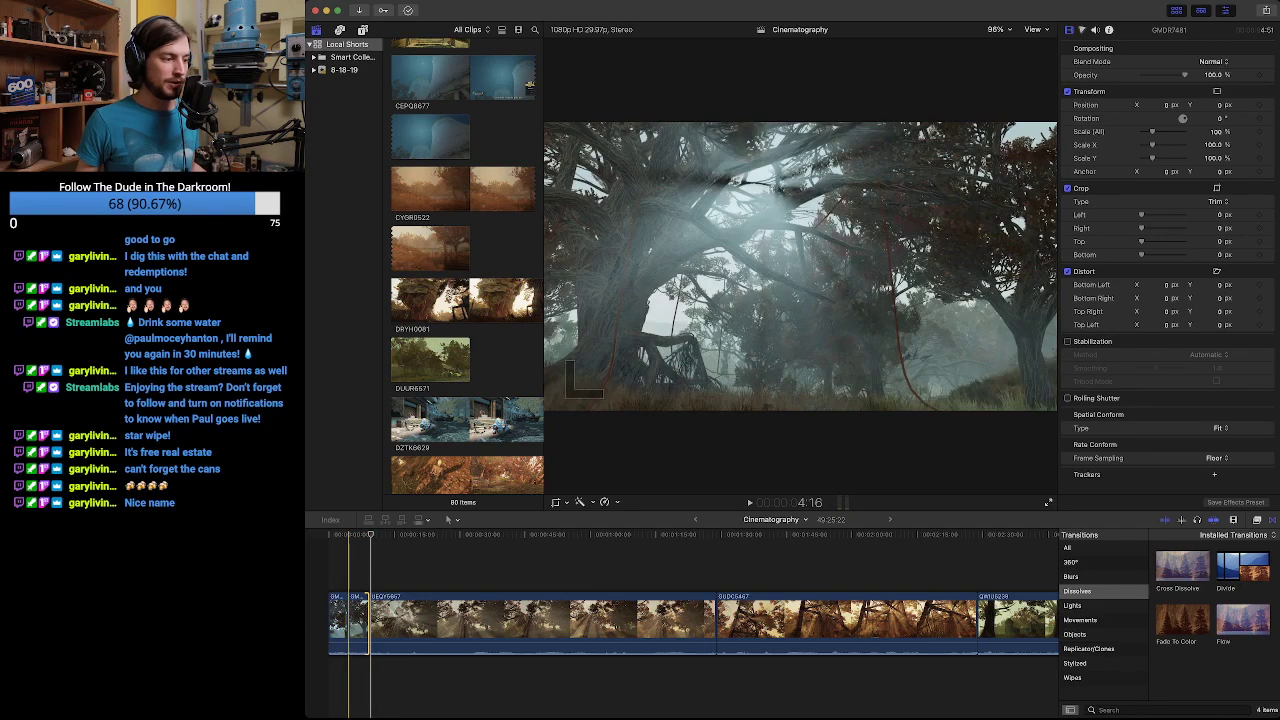
drag(370, 534, 338, 534)
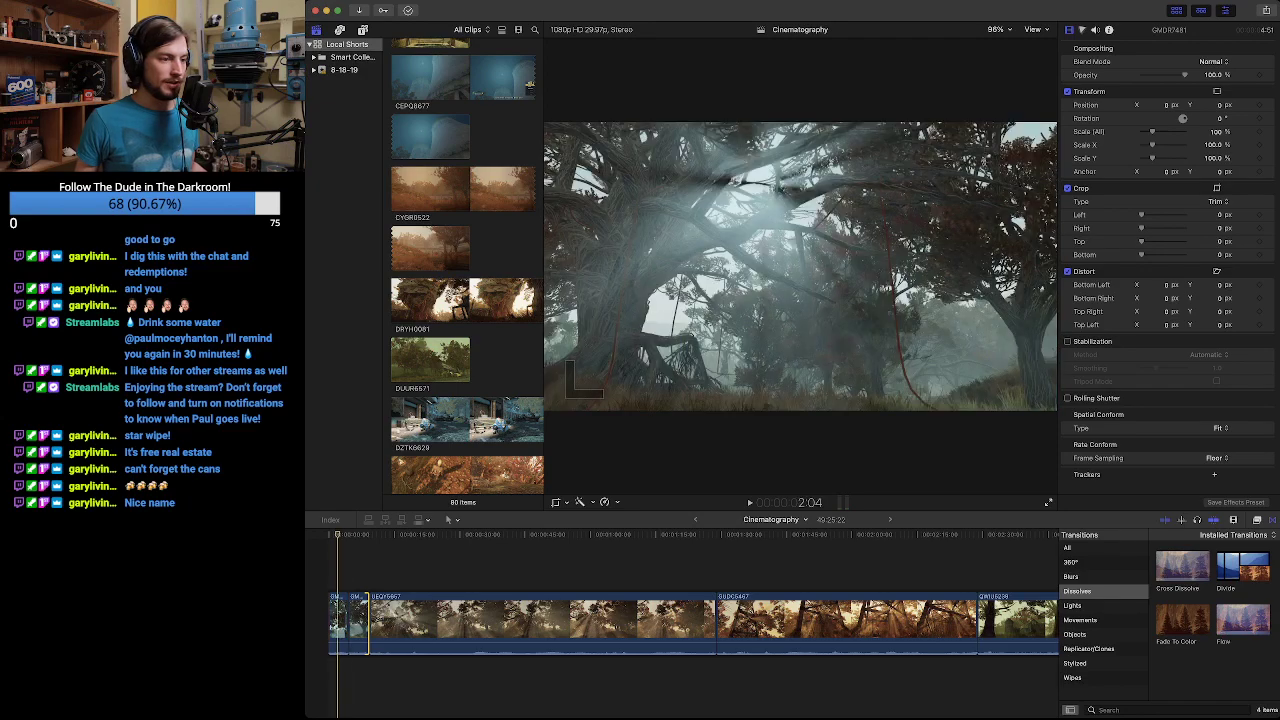
key(Up)
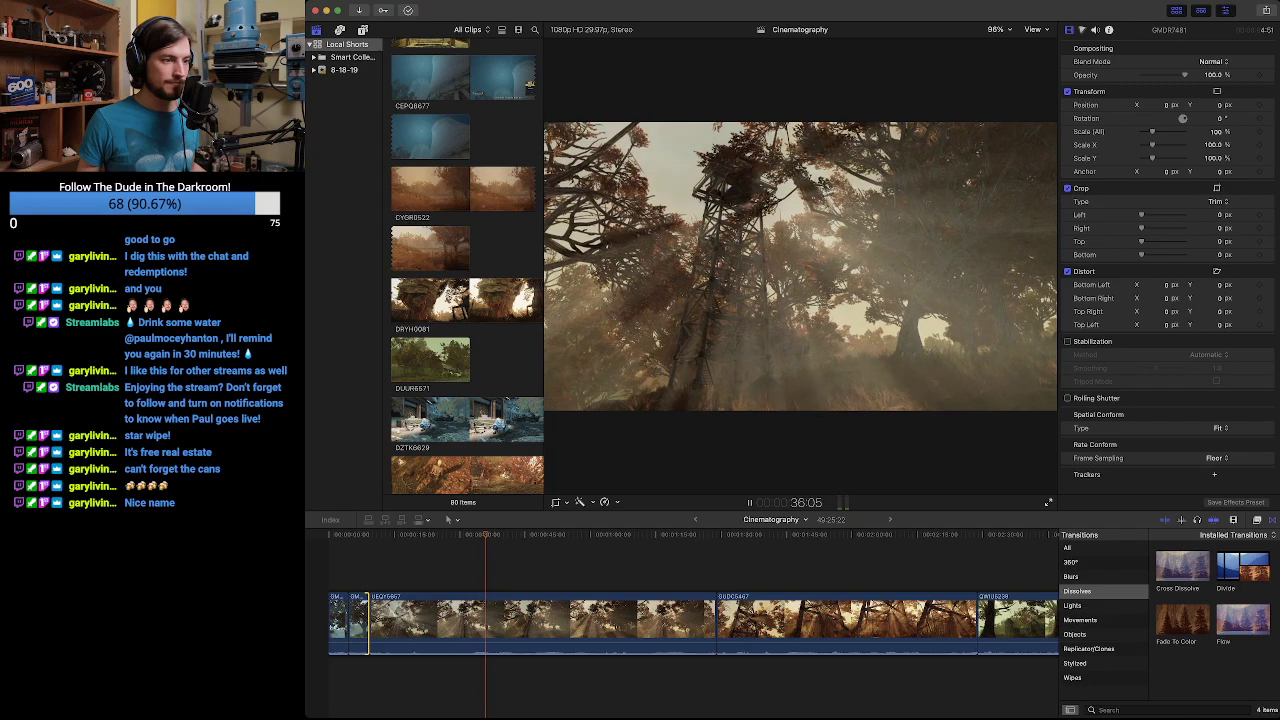
Play several parts of the second, close-up watchtower clip to examine its camera movement.
key(space)
drag(497, 534, 929, 535)
key(space)
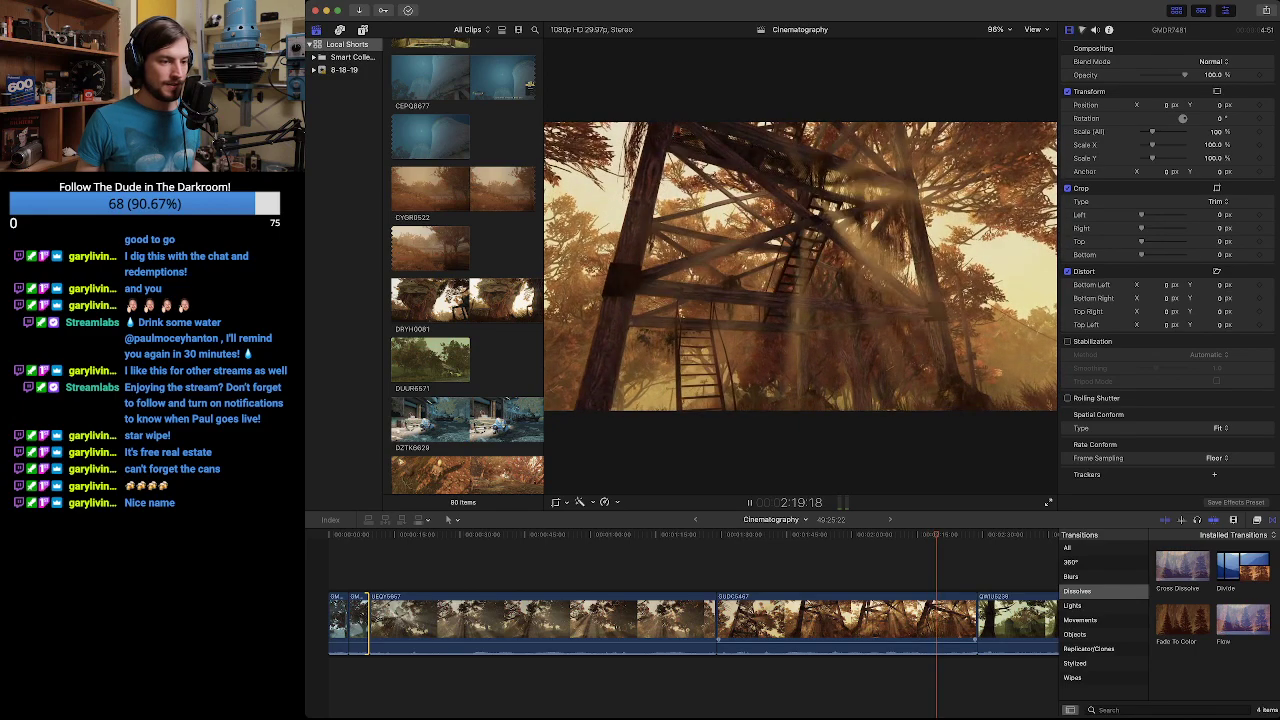
key(space)
drag(941, 535, 802, 535)
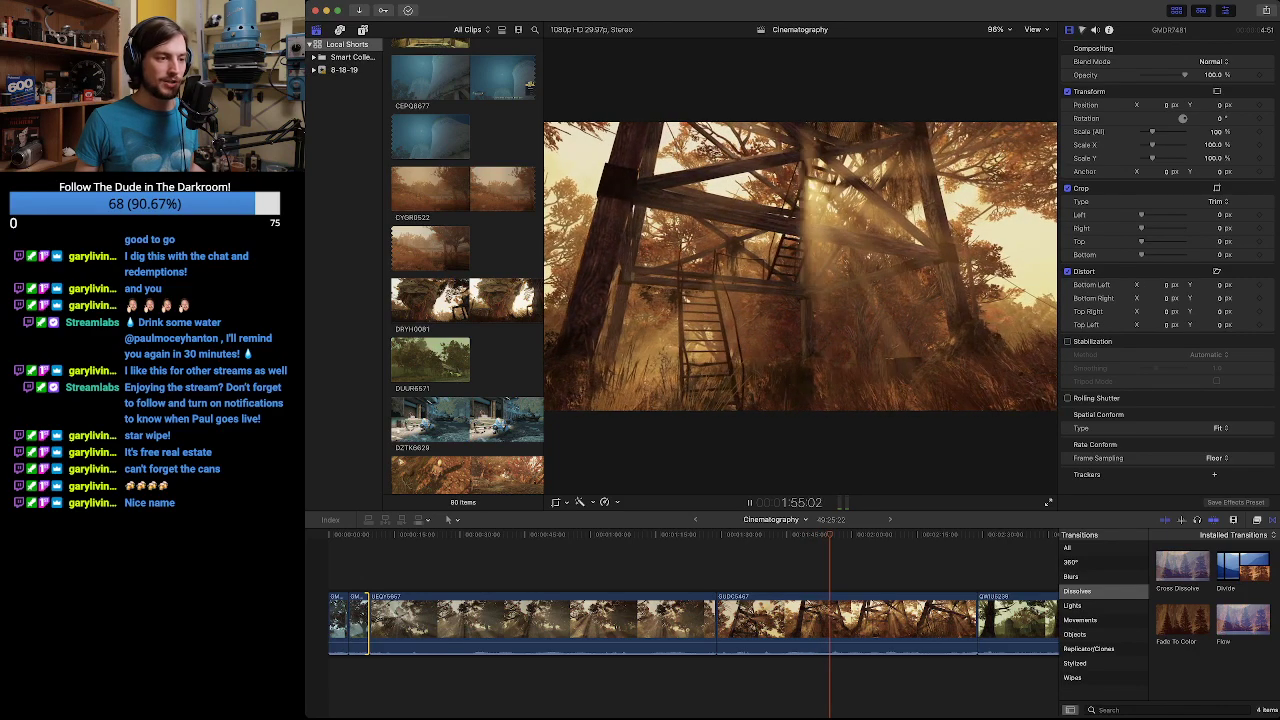
key(space)
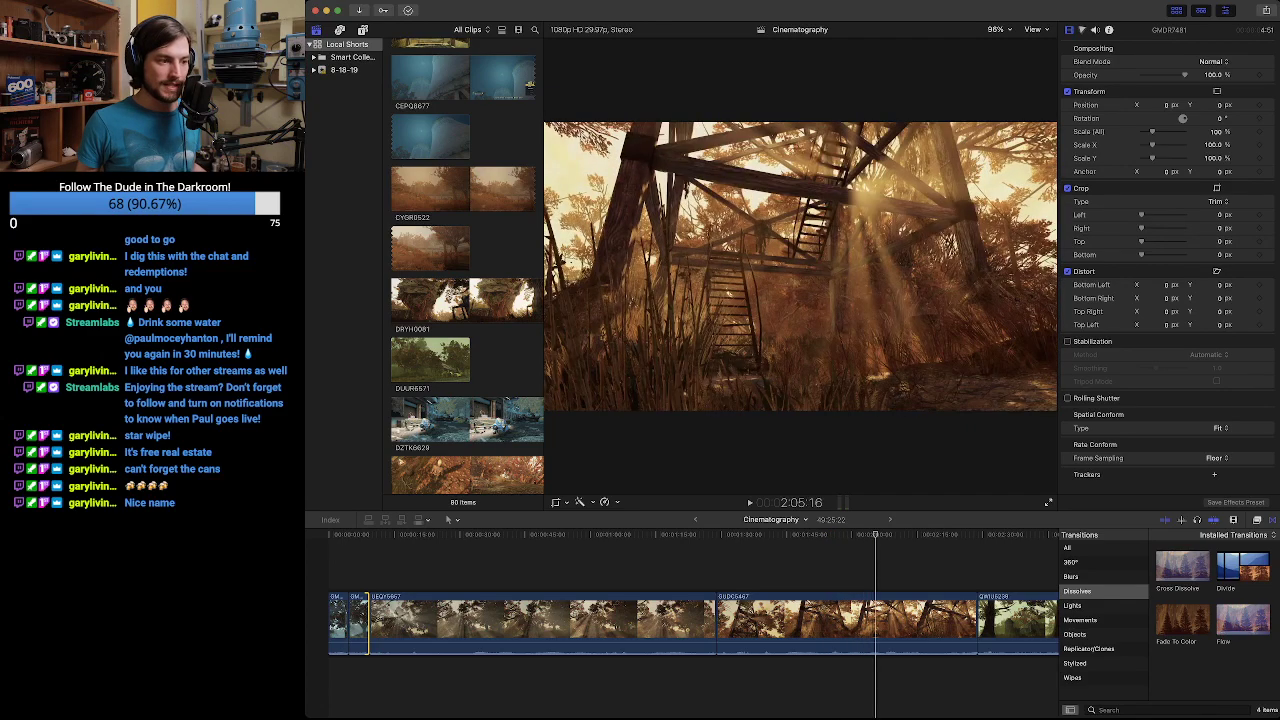
key(j)
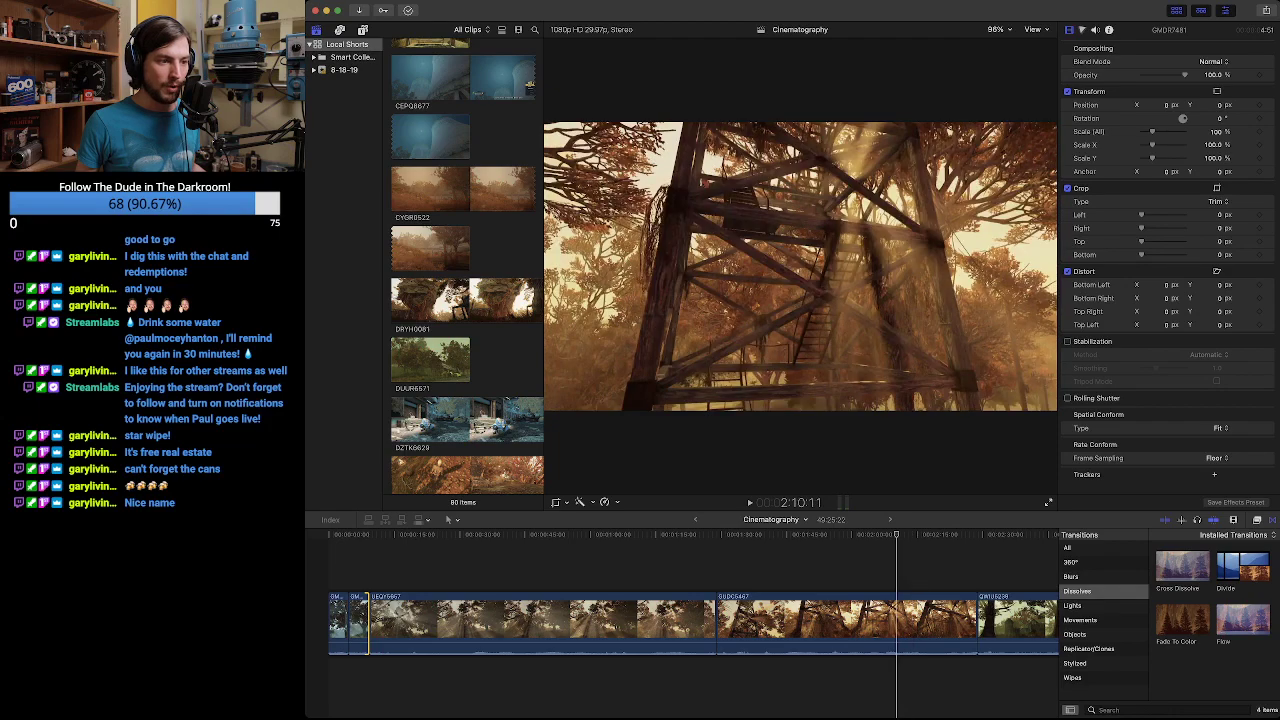
drag(885, 535, 810, 535)
key(l)
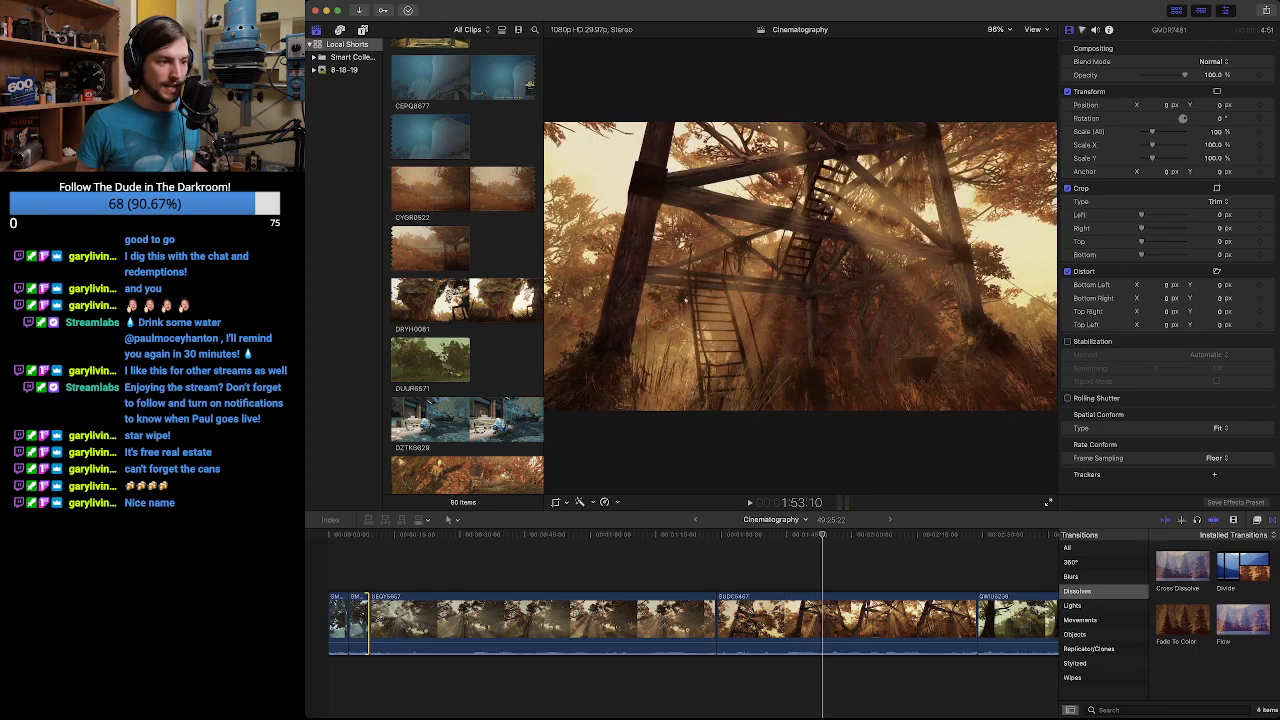
Skim back and forth between the two watchtower clips to compare their shots.
drag(838, 535, 627, 535)
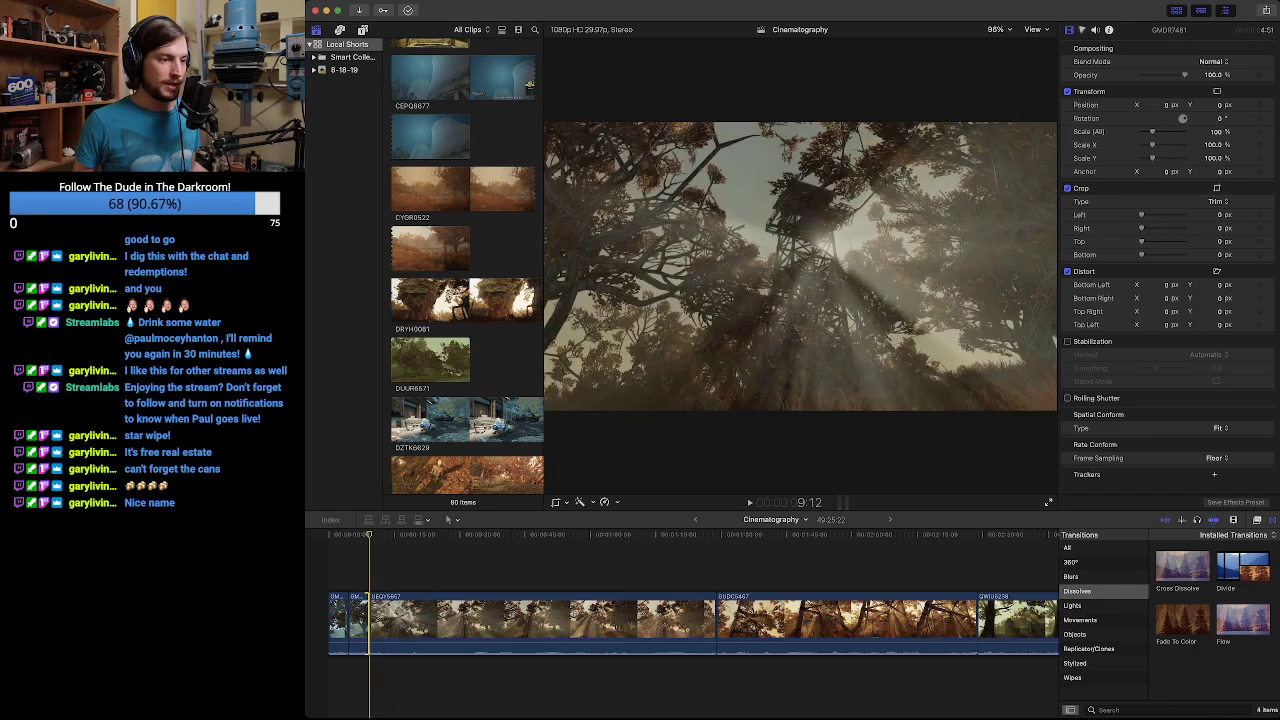
drag(369, 535, 470, 535)
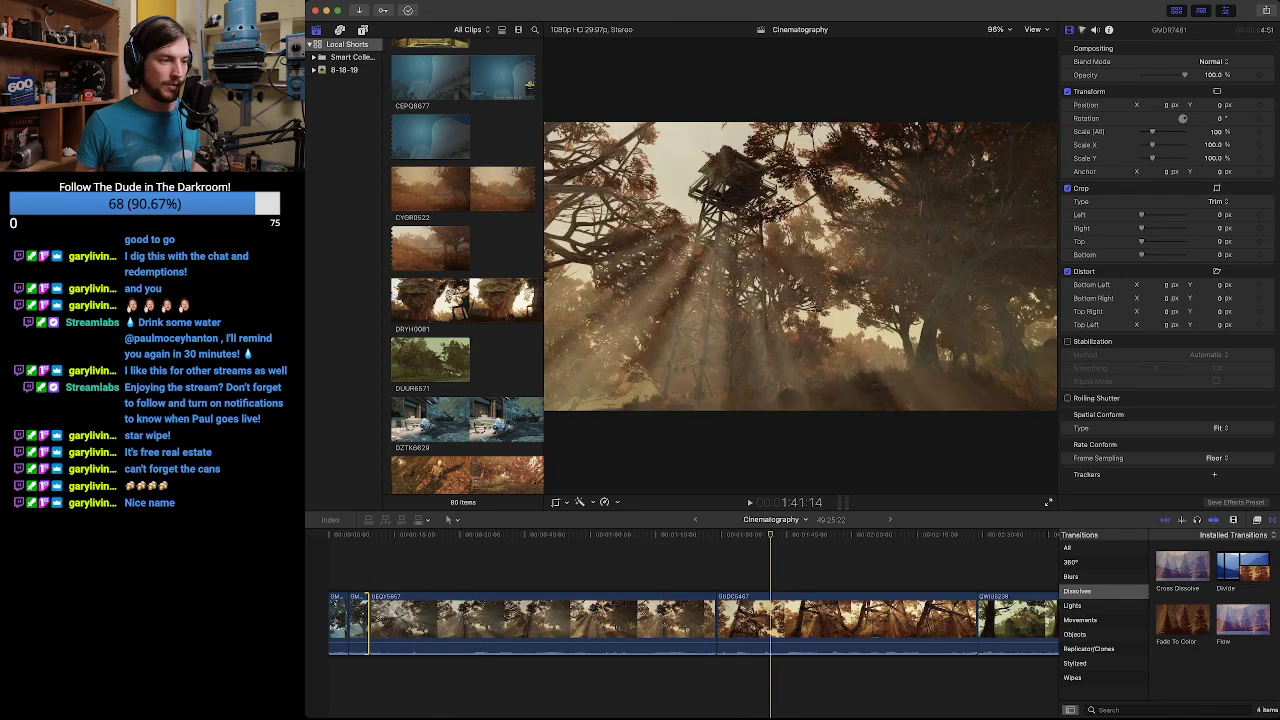
key(j)
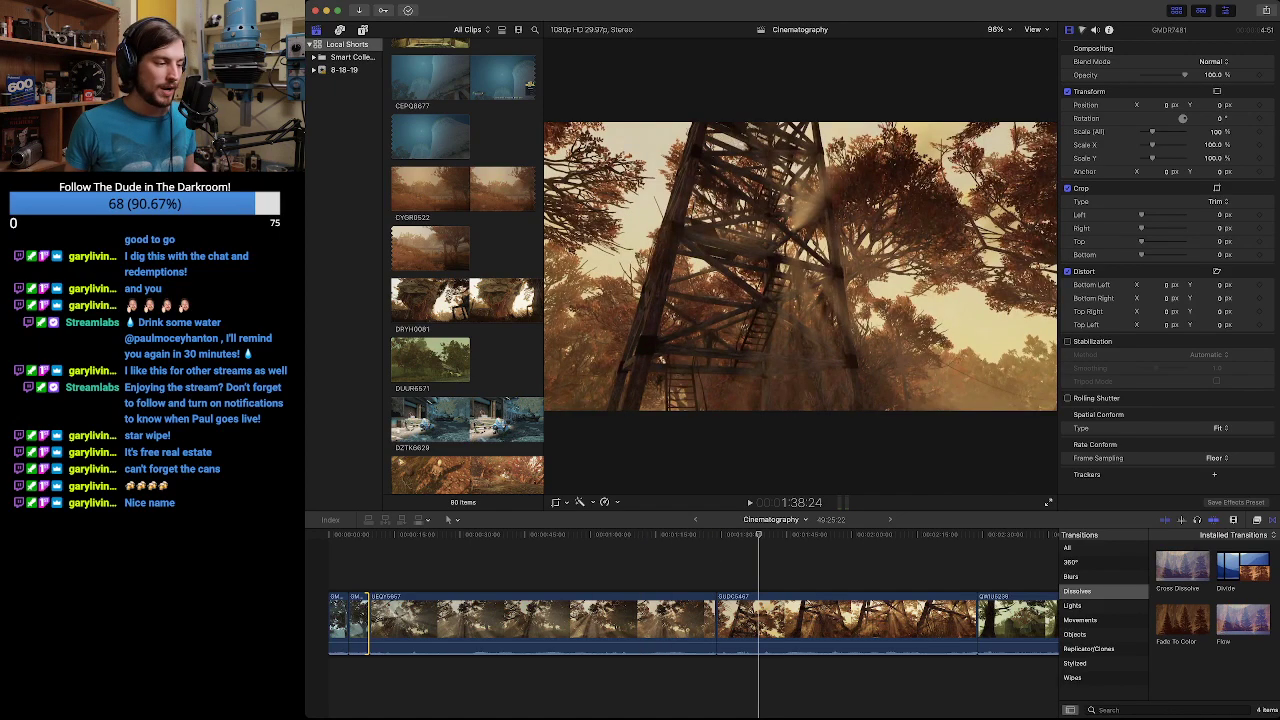
drag(606, 535, 464, 535)
key(l)
key(l)
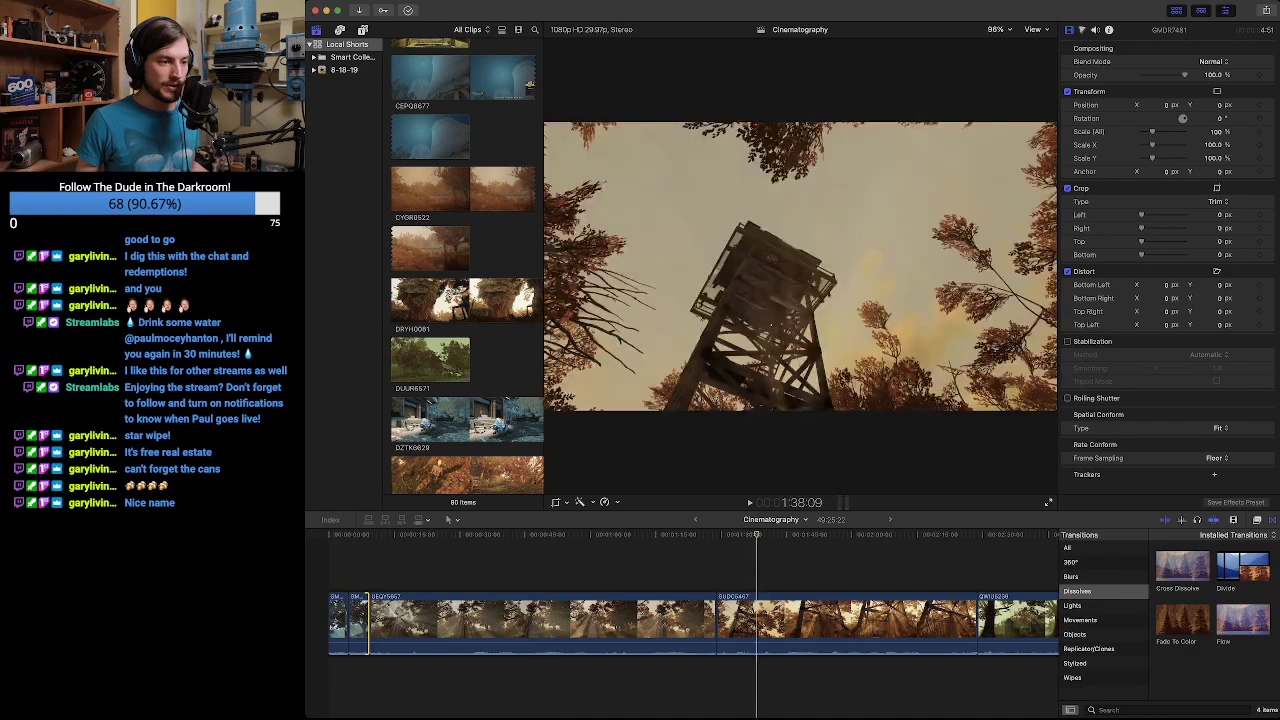
Play the first watchtower clip UEQY5657 around the passing light rays and split it at 35:19.
drag(909, 535, 479, 535)
key(l)
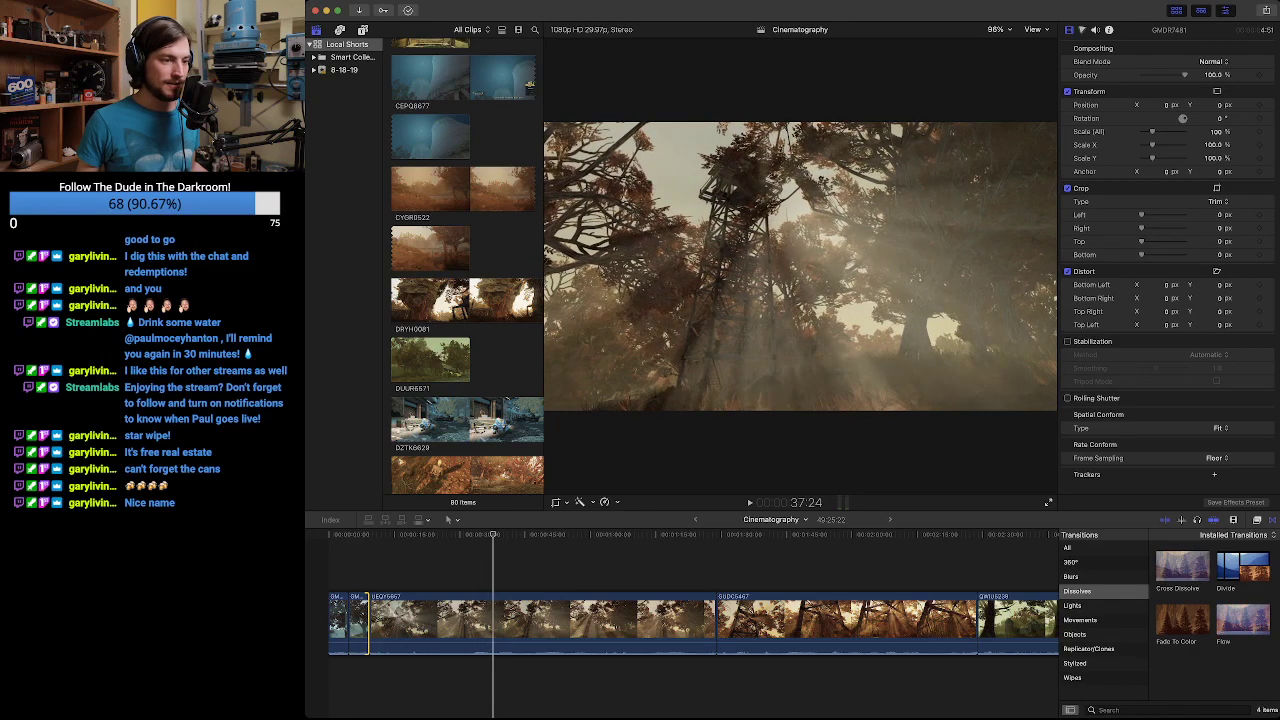
key(j)
key(j)
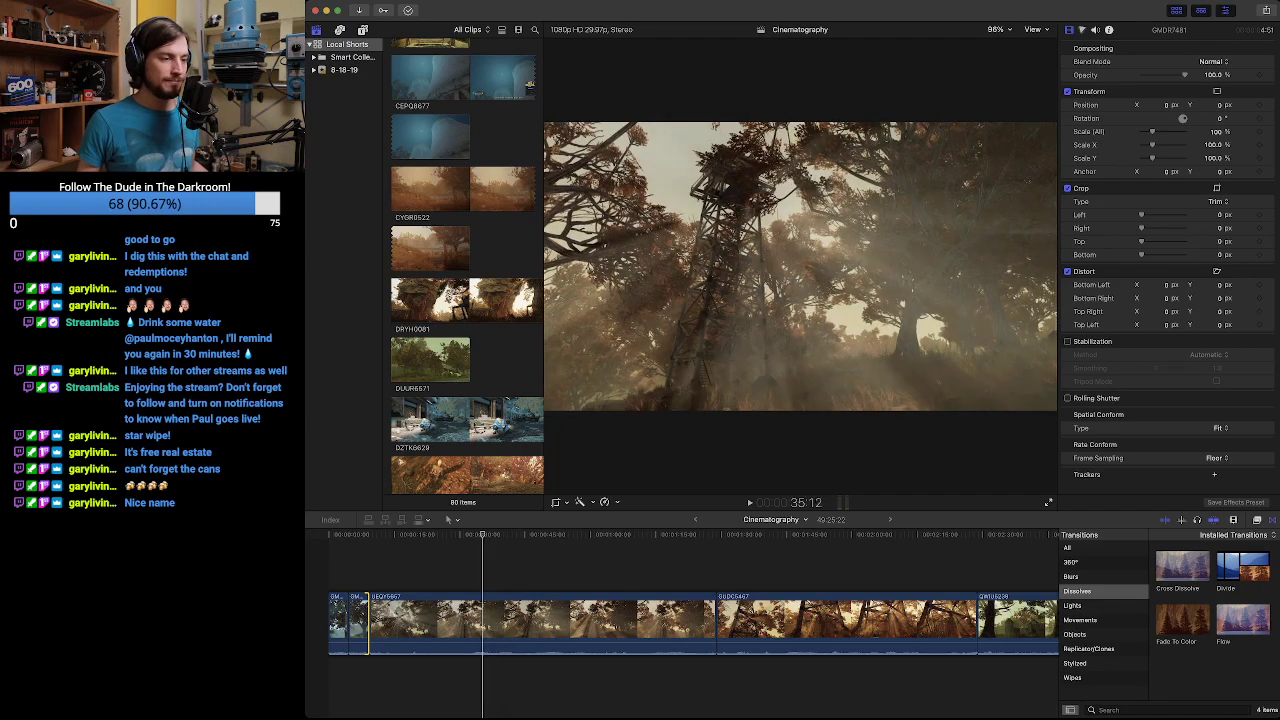
key(Right)
key(Right)
key(Right)
key(Right)
key(Right)
key(Right)
key(Right)
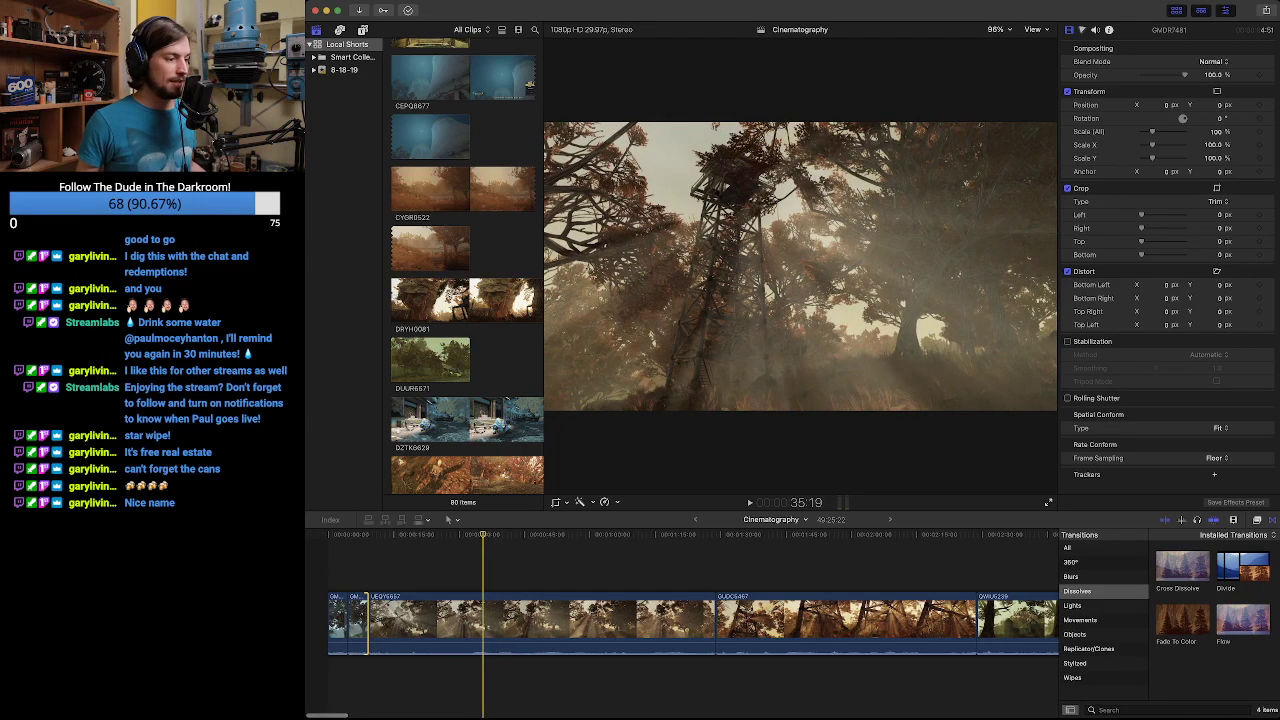
key(super+b)
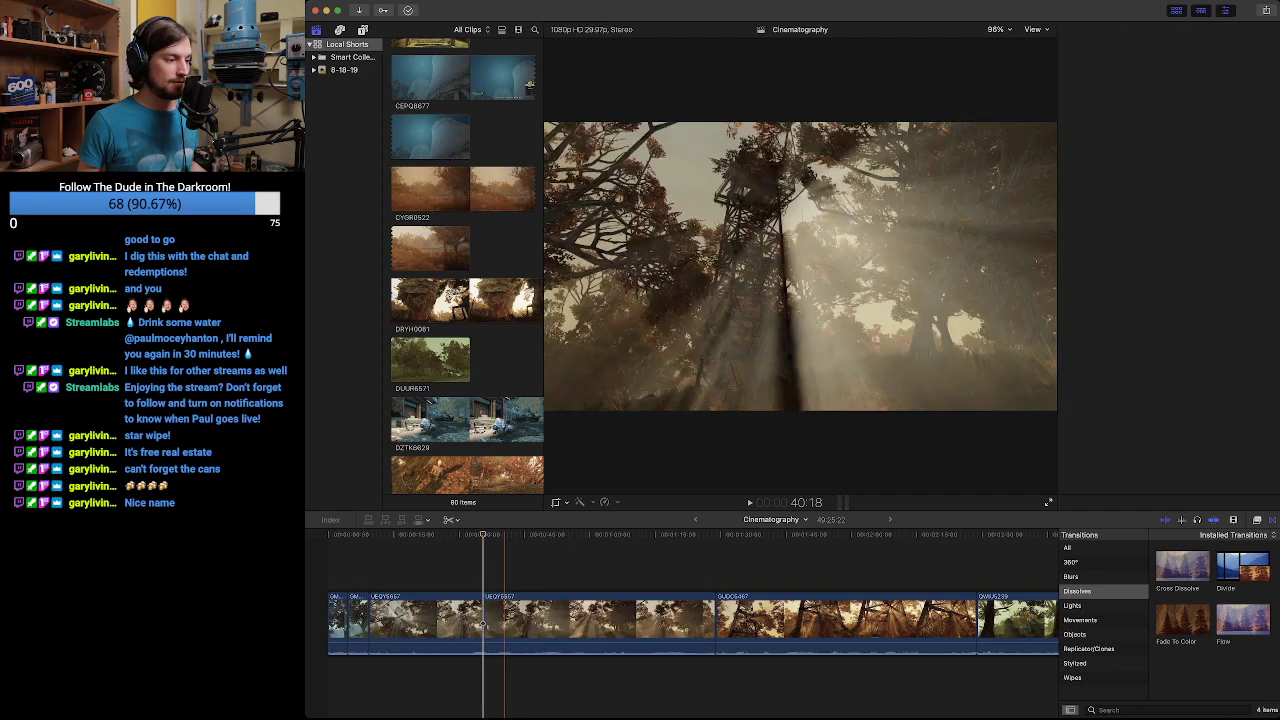
Replay UEQY5657 from the cut at 35:19 and split it again about four seconds further on.
click(489, 625)
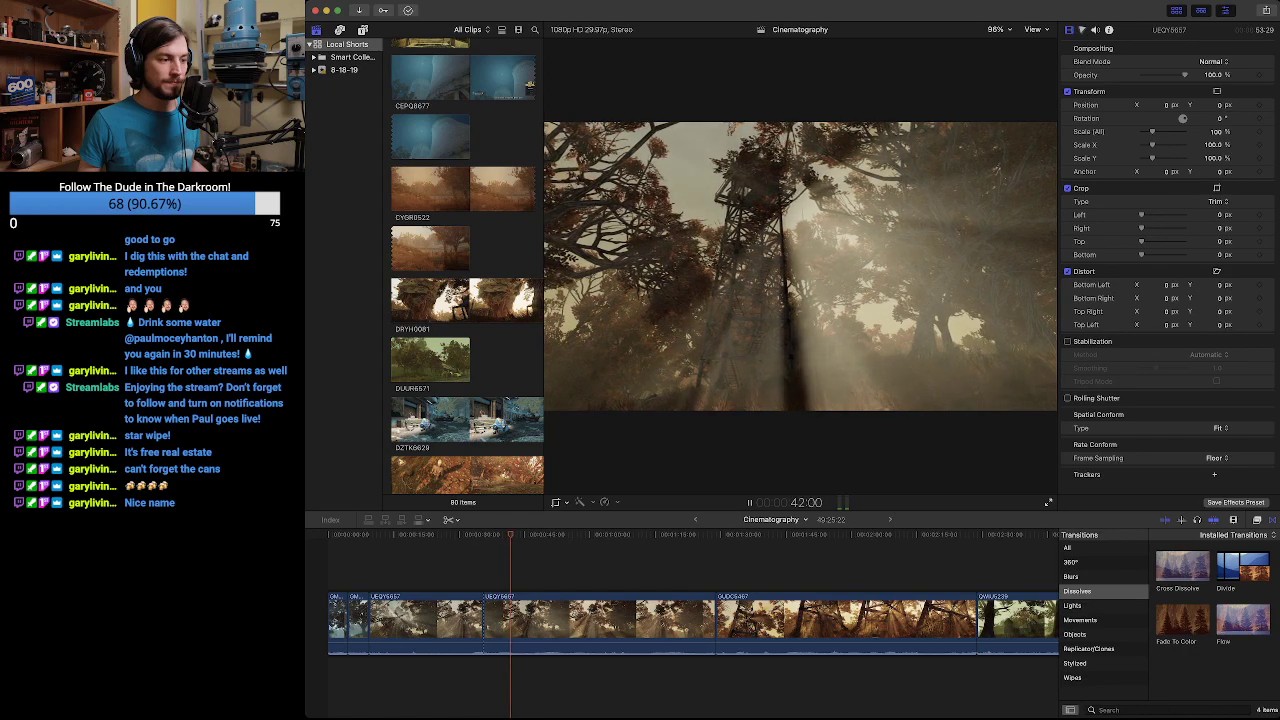
key(Up)
key(space)
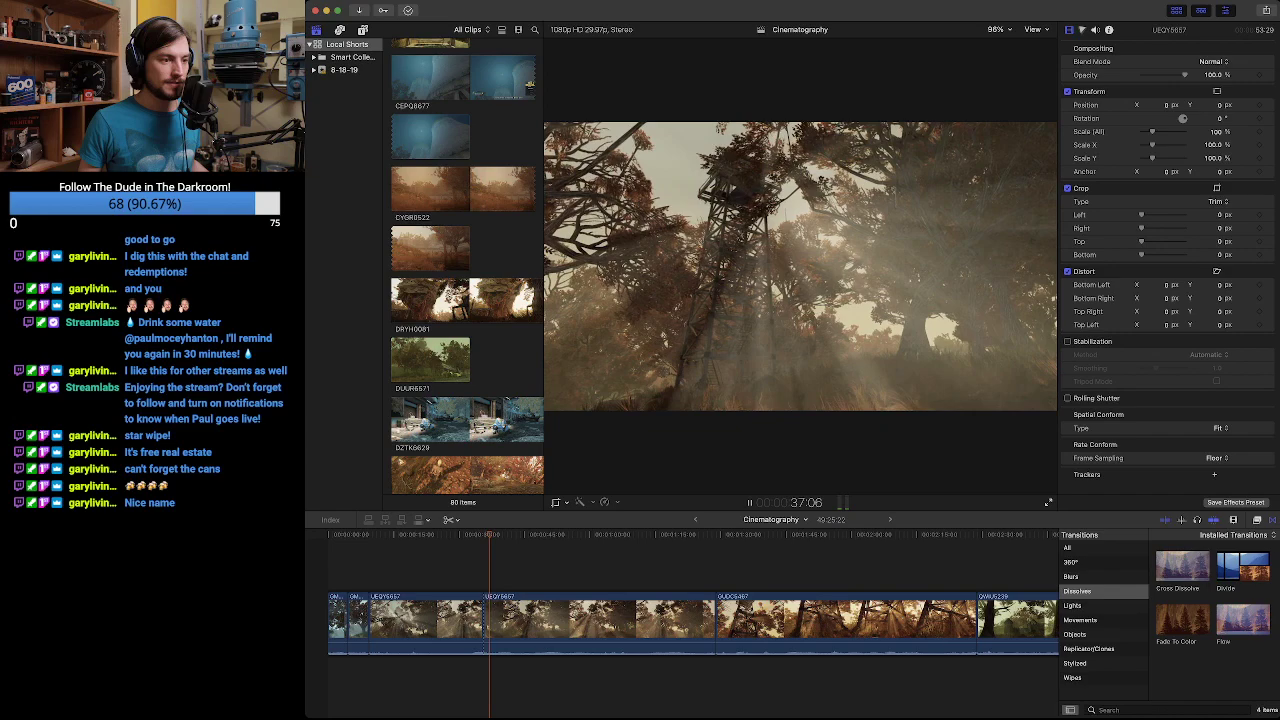
key(space)
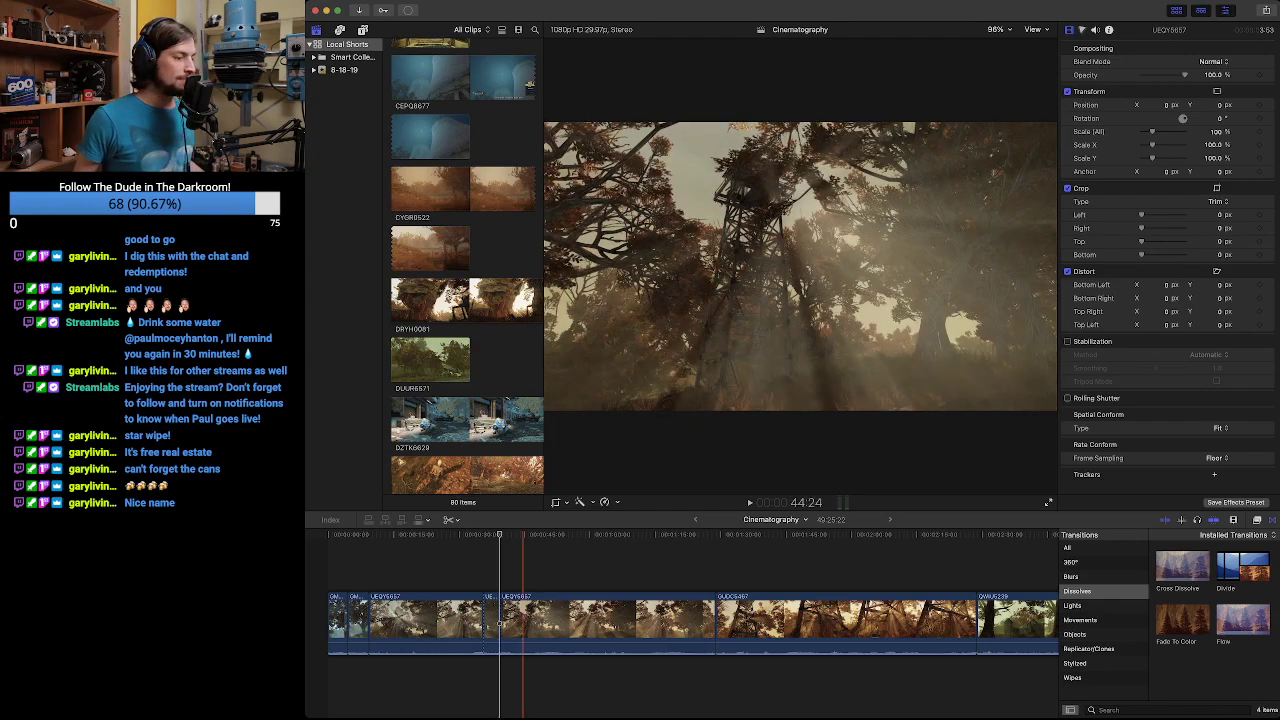
Delete the UEQY5657 sections before and after the short piece of about four seconds.
click(460, 625)
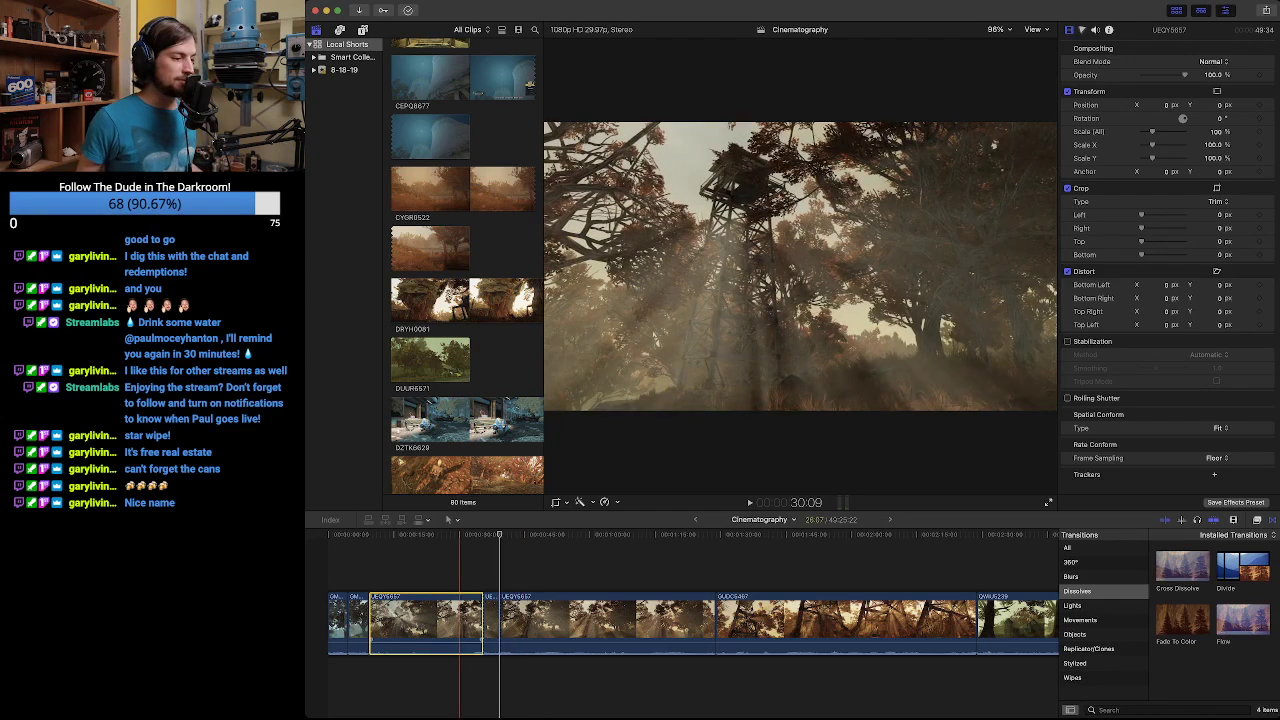
key(Delete)
click(487, 625)
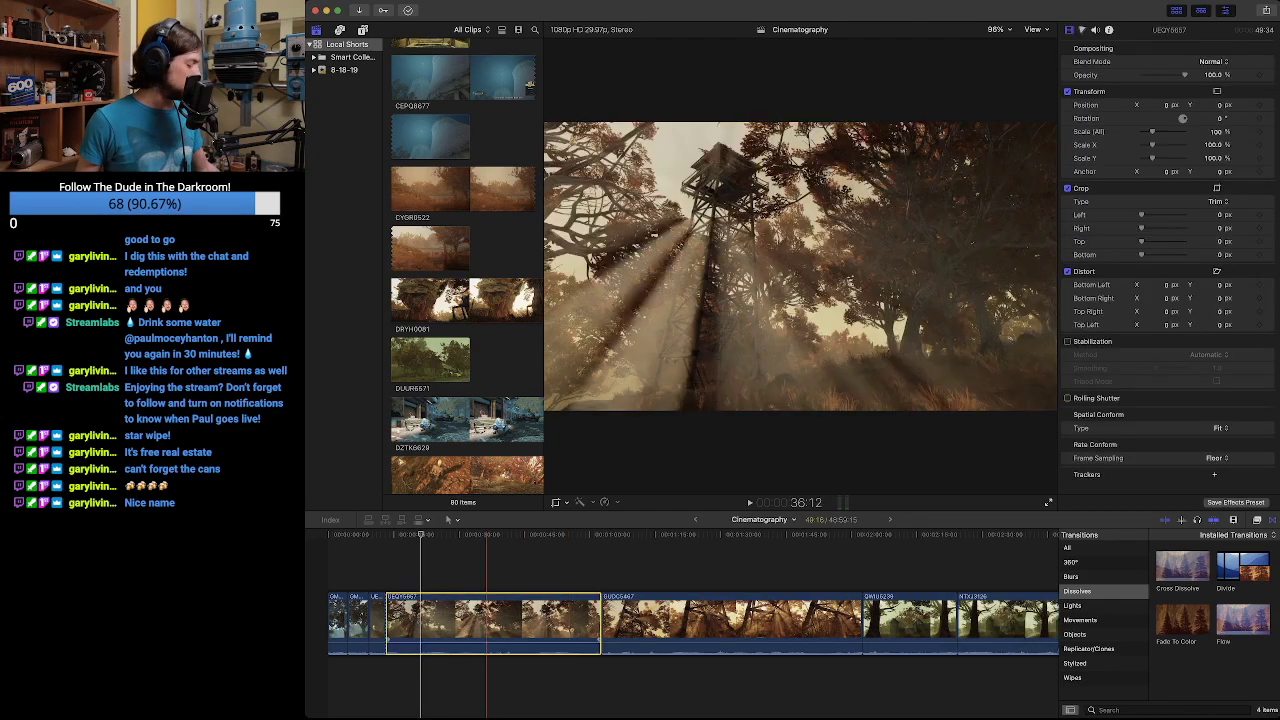
key(Delete)
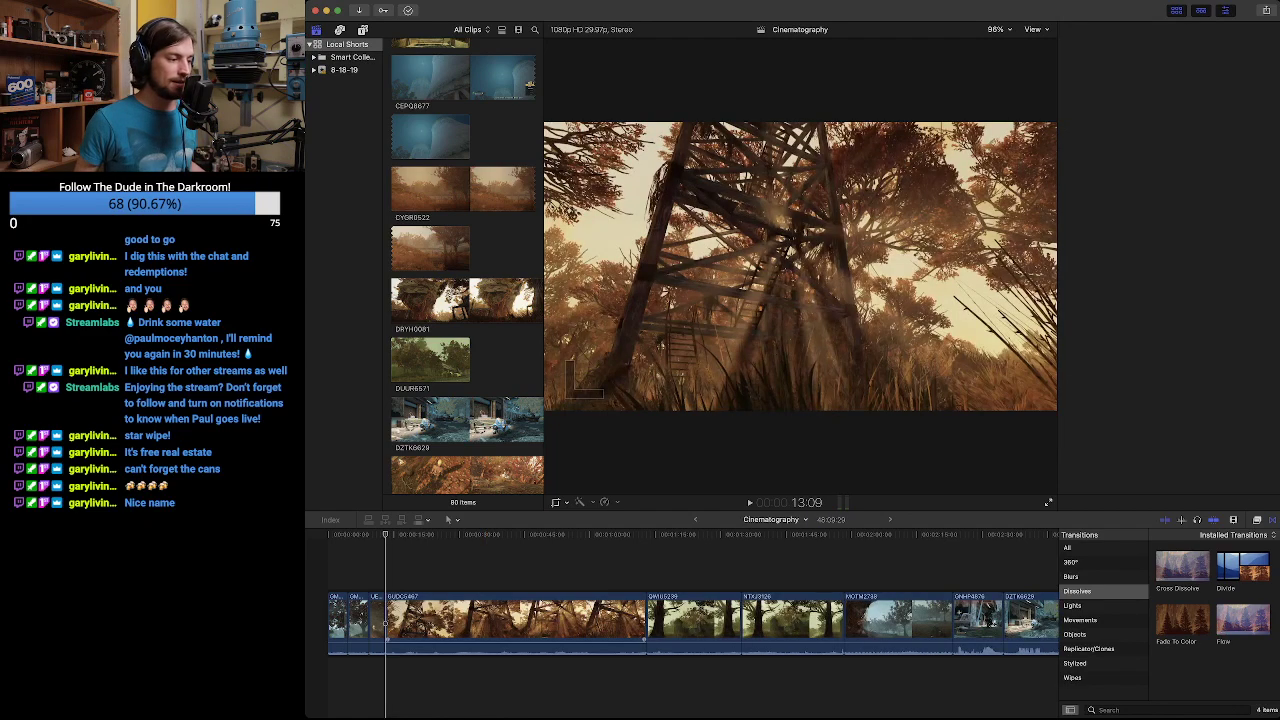
Check the cuts around the short UEQY5657 piece and play the close-up watchtower clip from 13:09 to 26:17.
scroll(414, 622, right, 1)
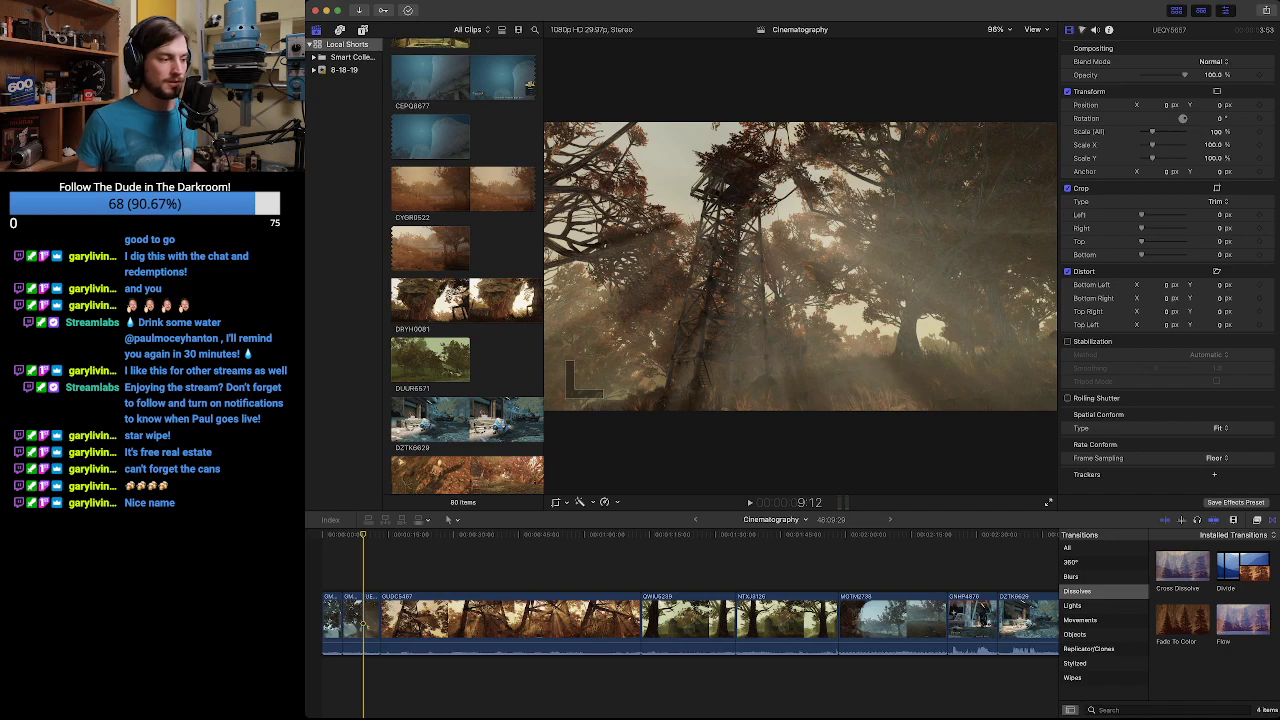
scroll(412, 624, left, 1)
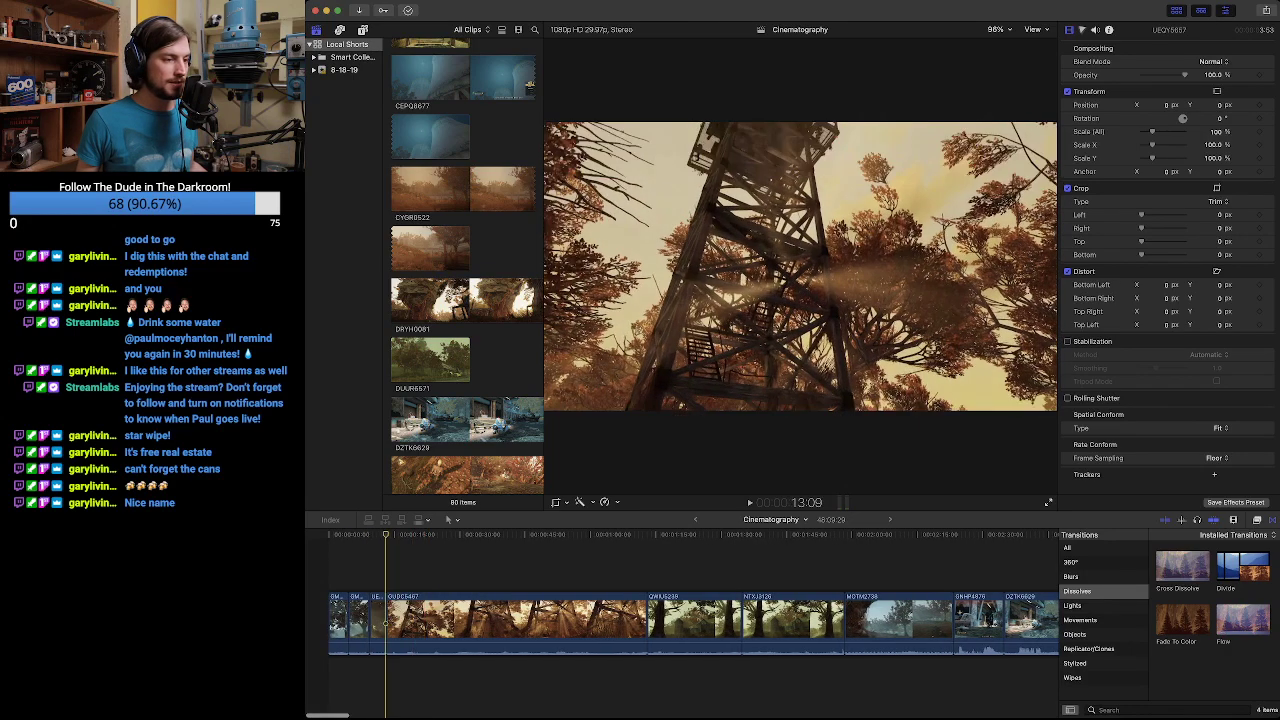
scroll(369, 624, right, 1)
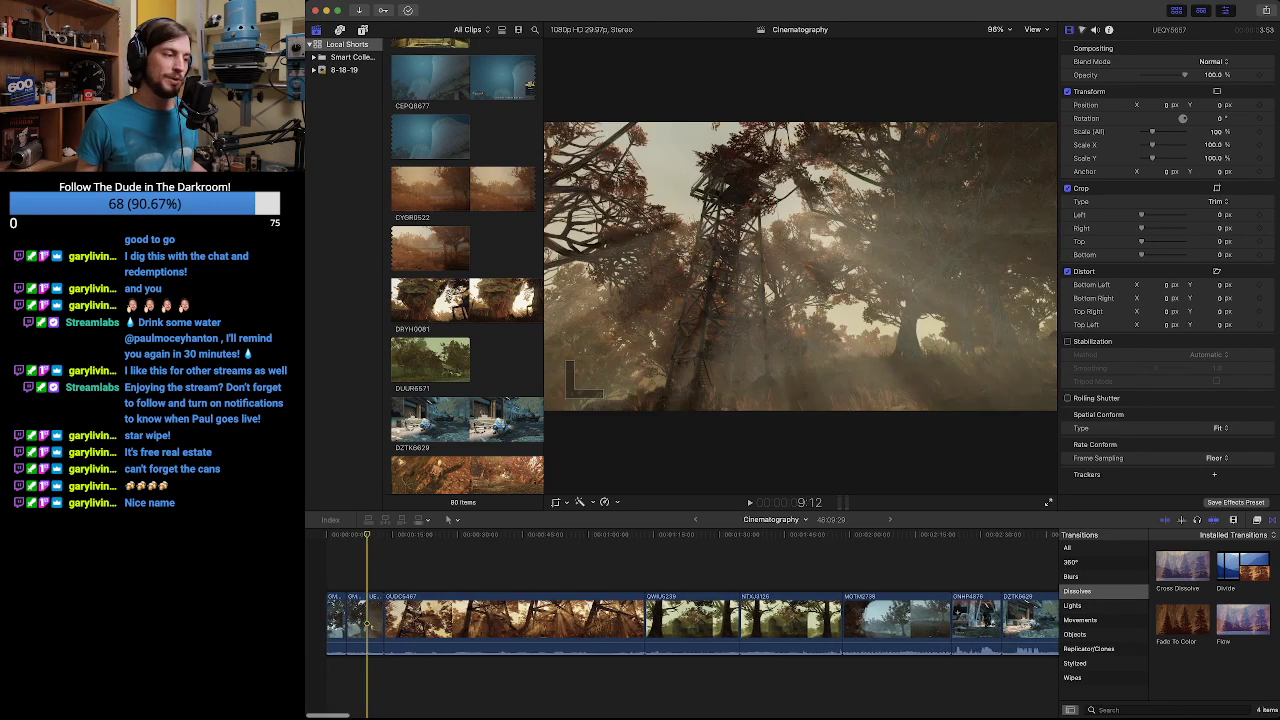
scroll(367, 624, right, 1)
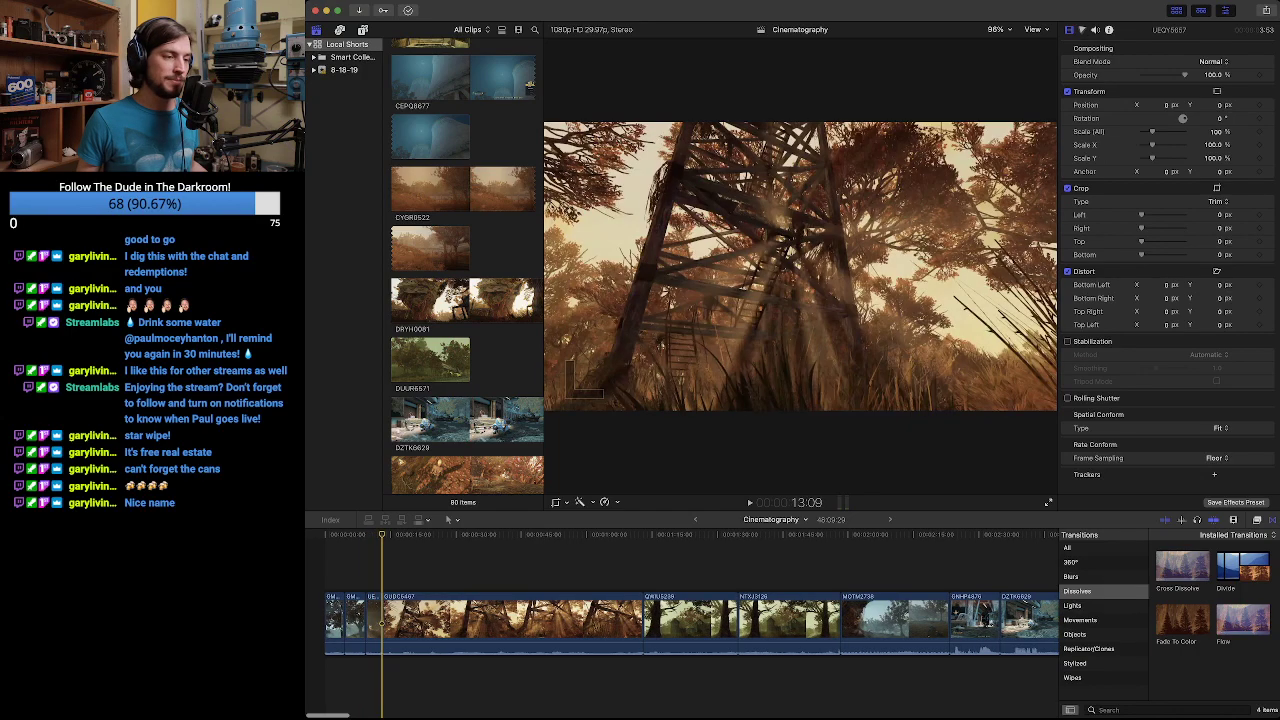
key(space)
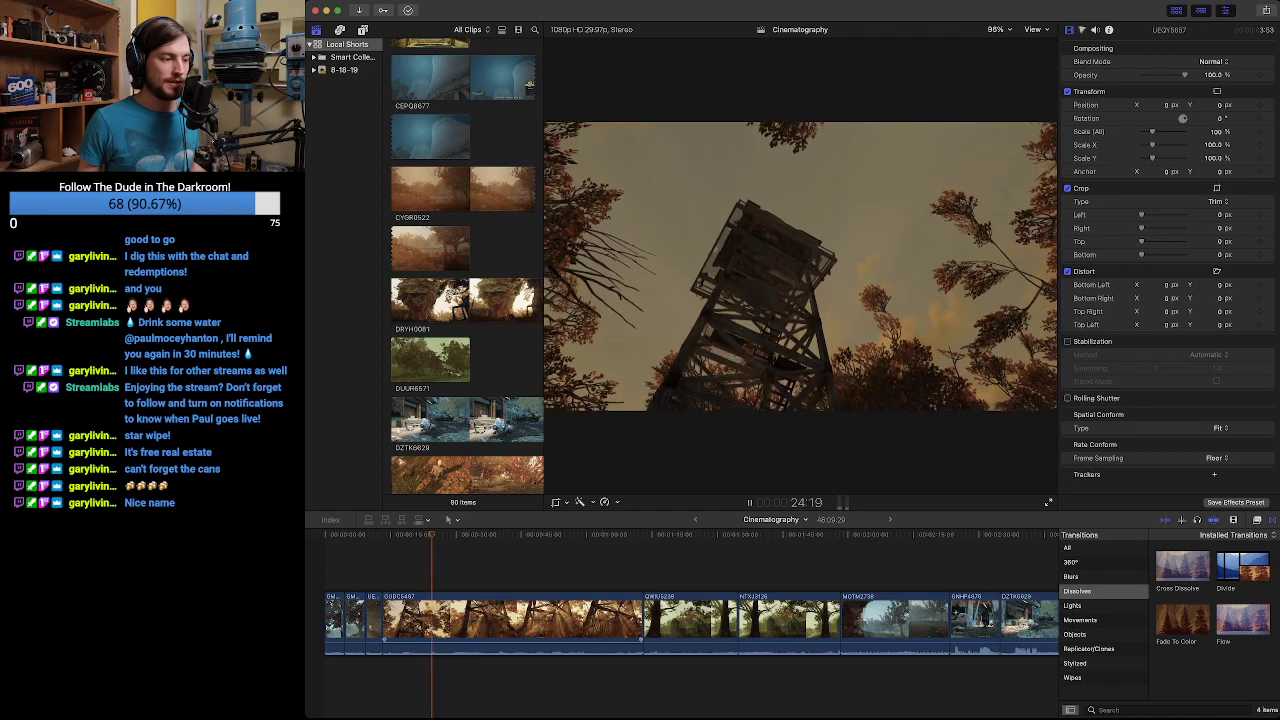
key(space)
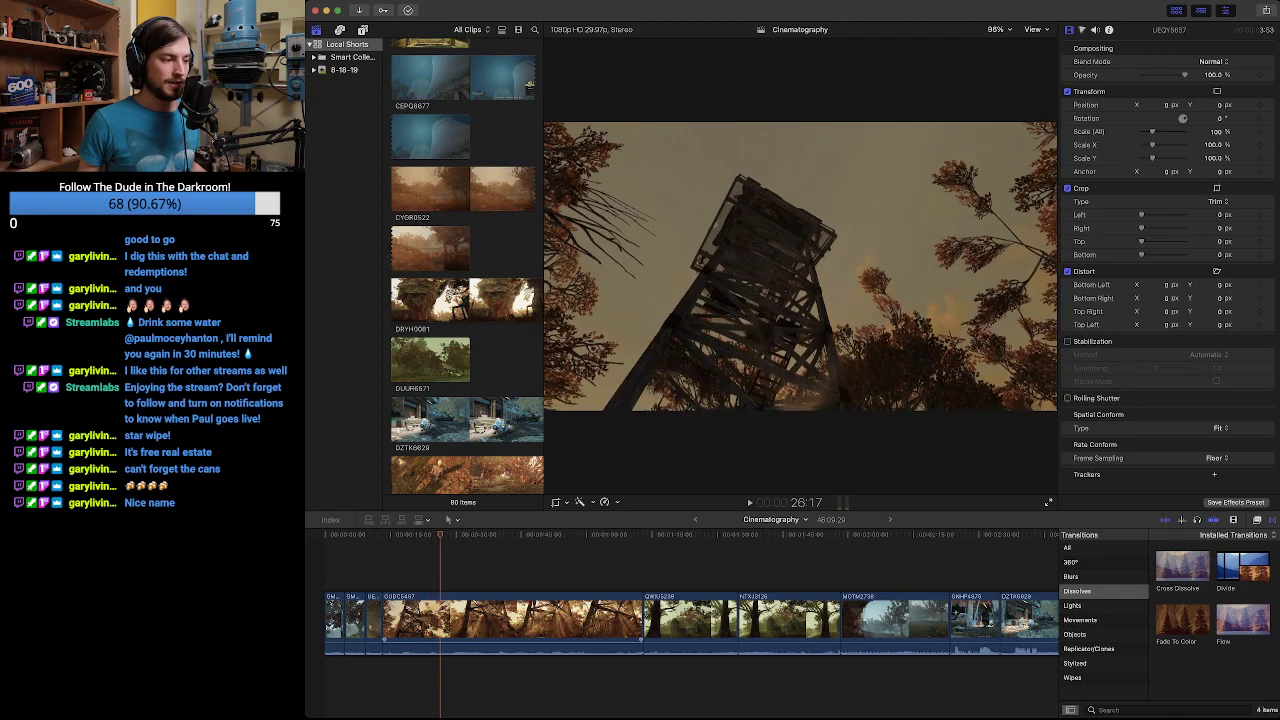
Trim the start of the close-up watchtower clip in two passes, playing it in between, to leave a clip length of 37:24.
drag(384, 625, 441, 612)
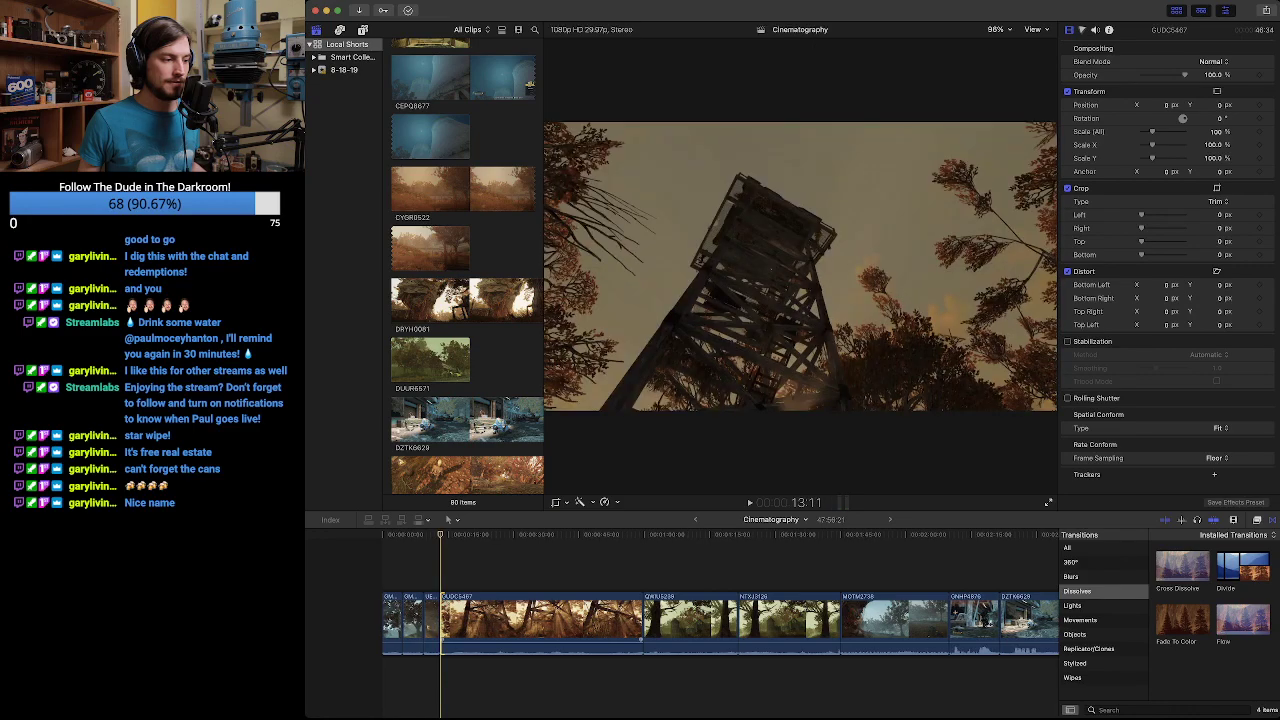
key(space)
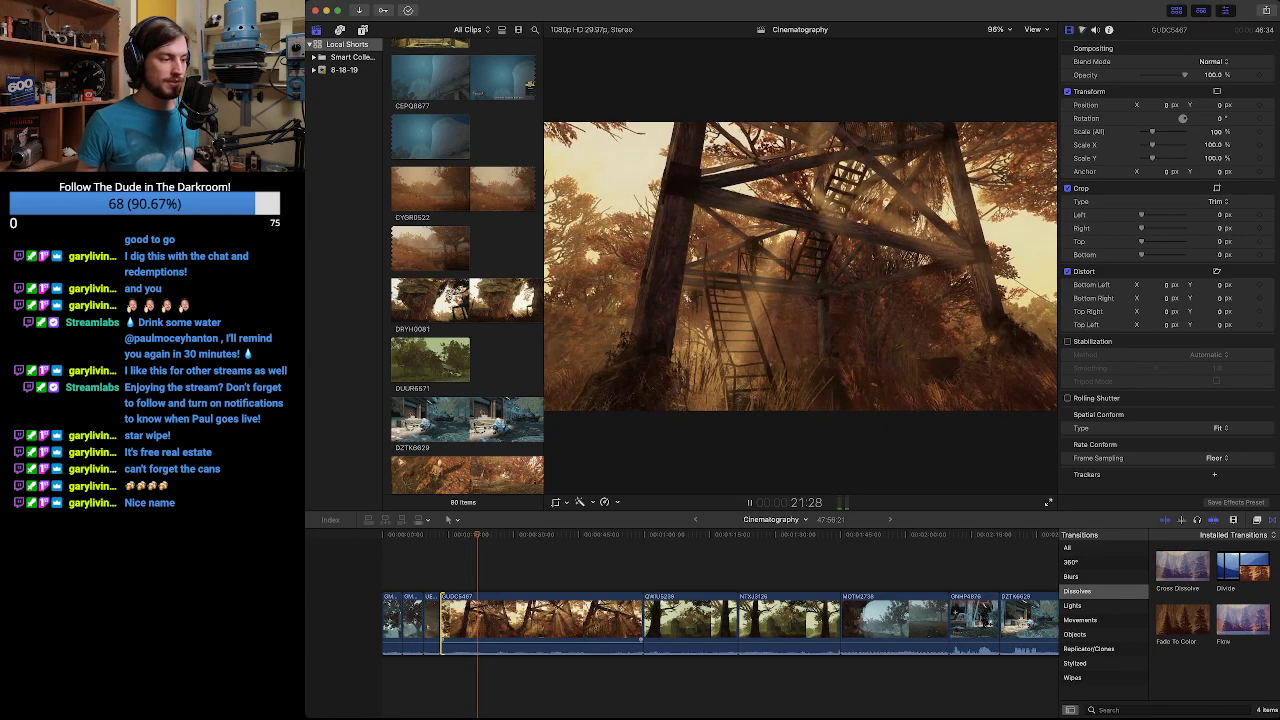
key(space)
drag(441, 620, 481, 615)
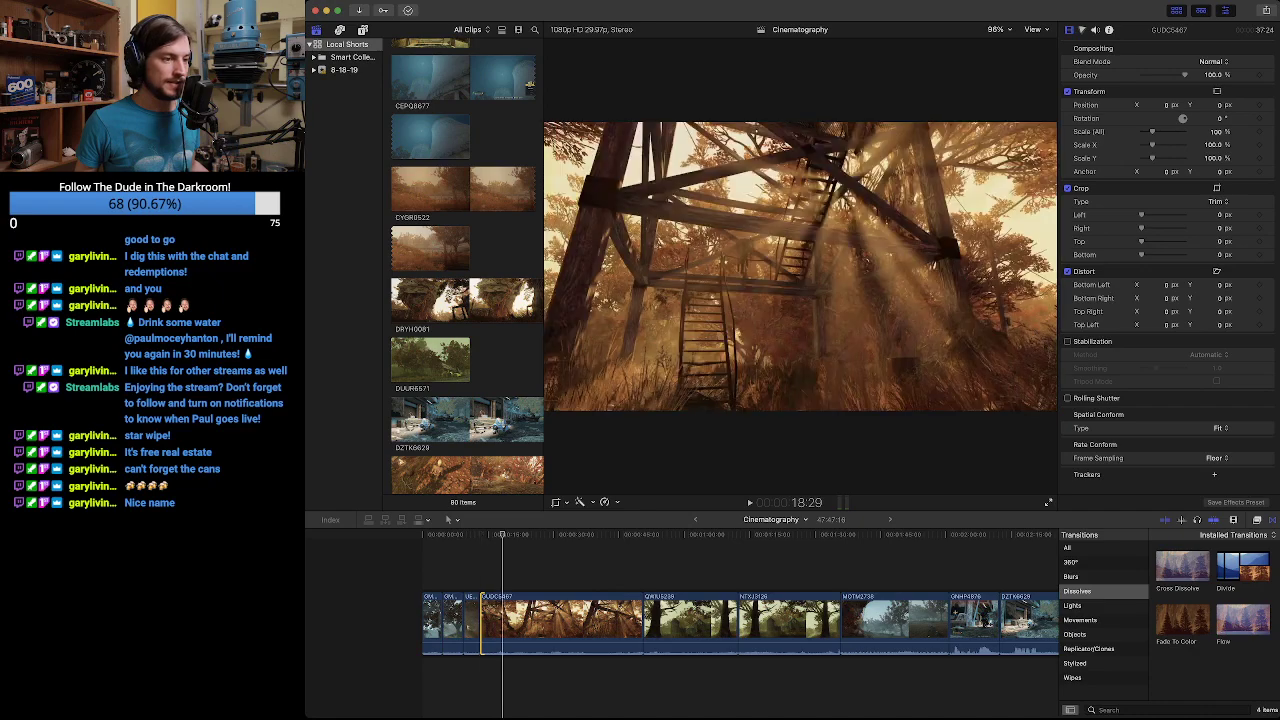
Review the cut into the close-up watchtower clip and replay its opening from 13:09 to find where the short piece should end.
key(space)
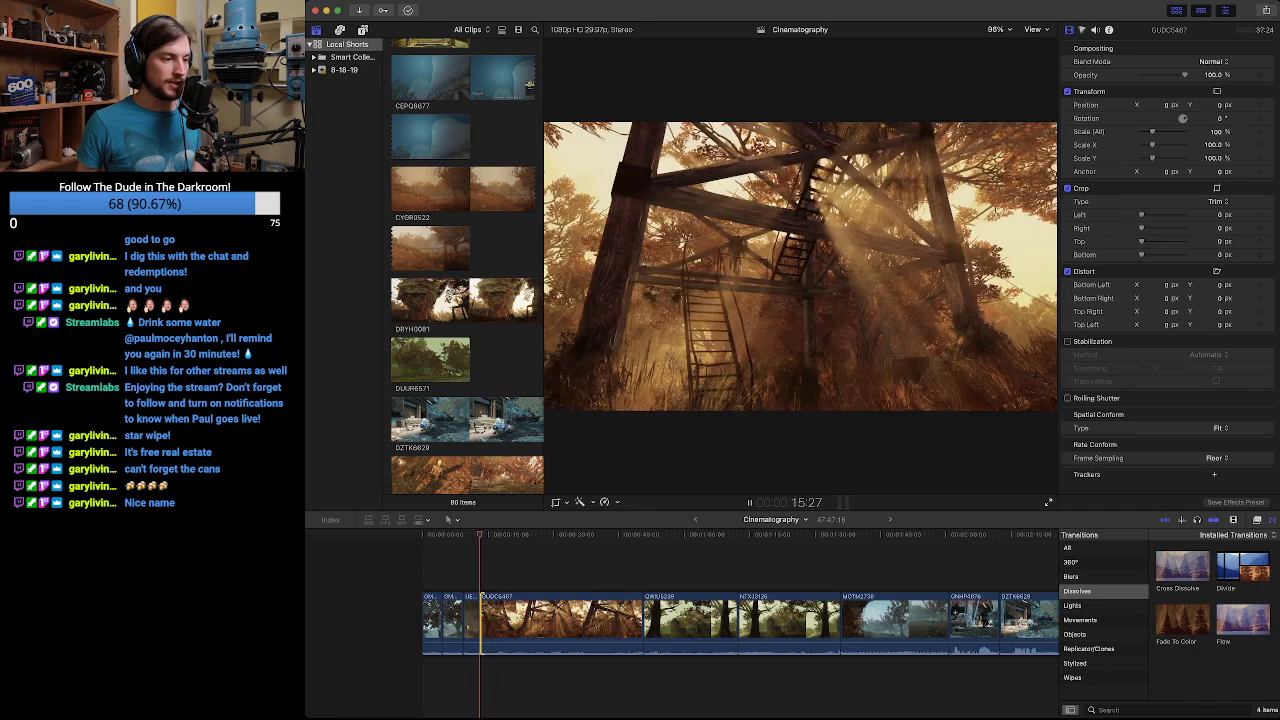
key(space)
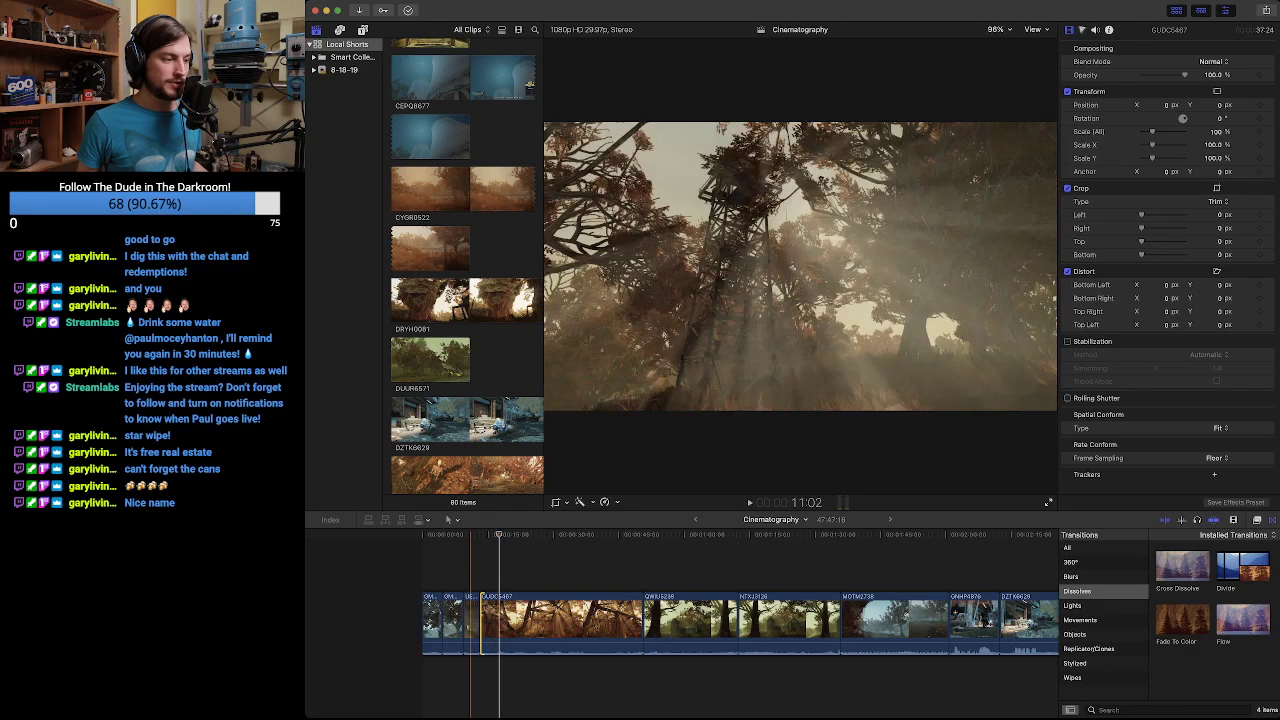
key(shift+slash)
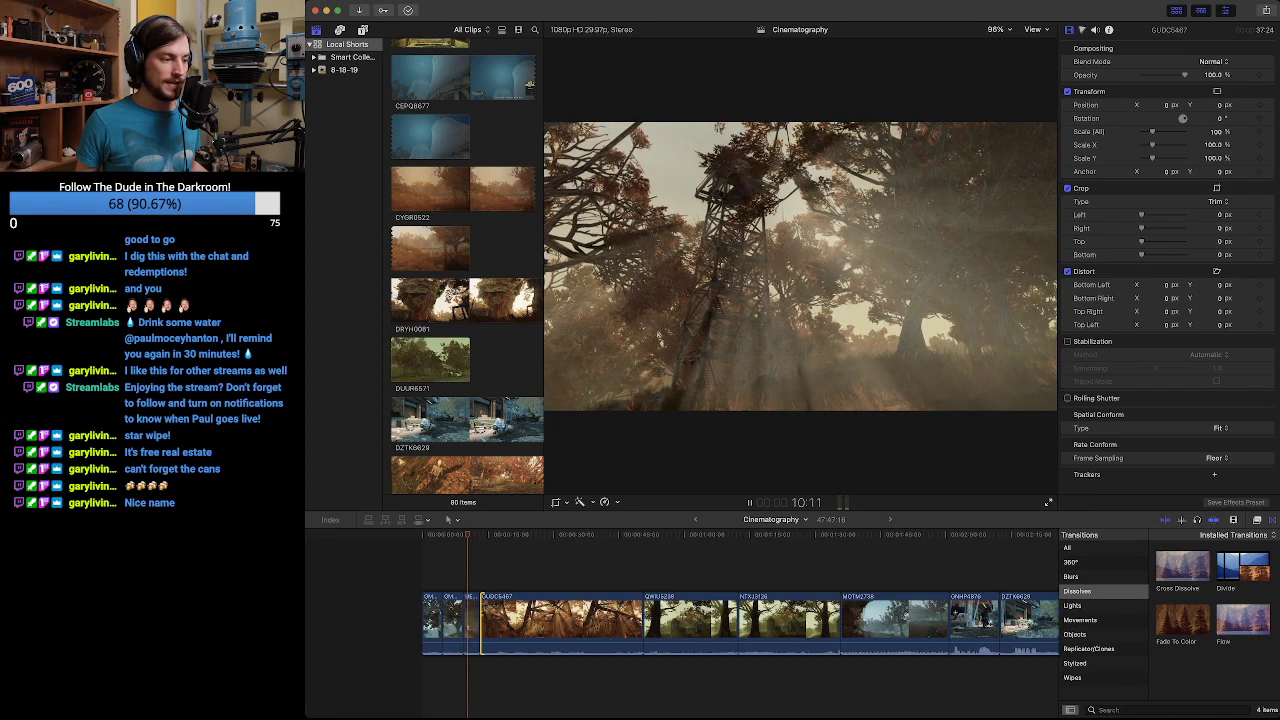
key(space)
click(480, 625)
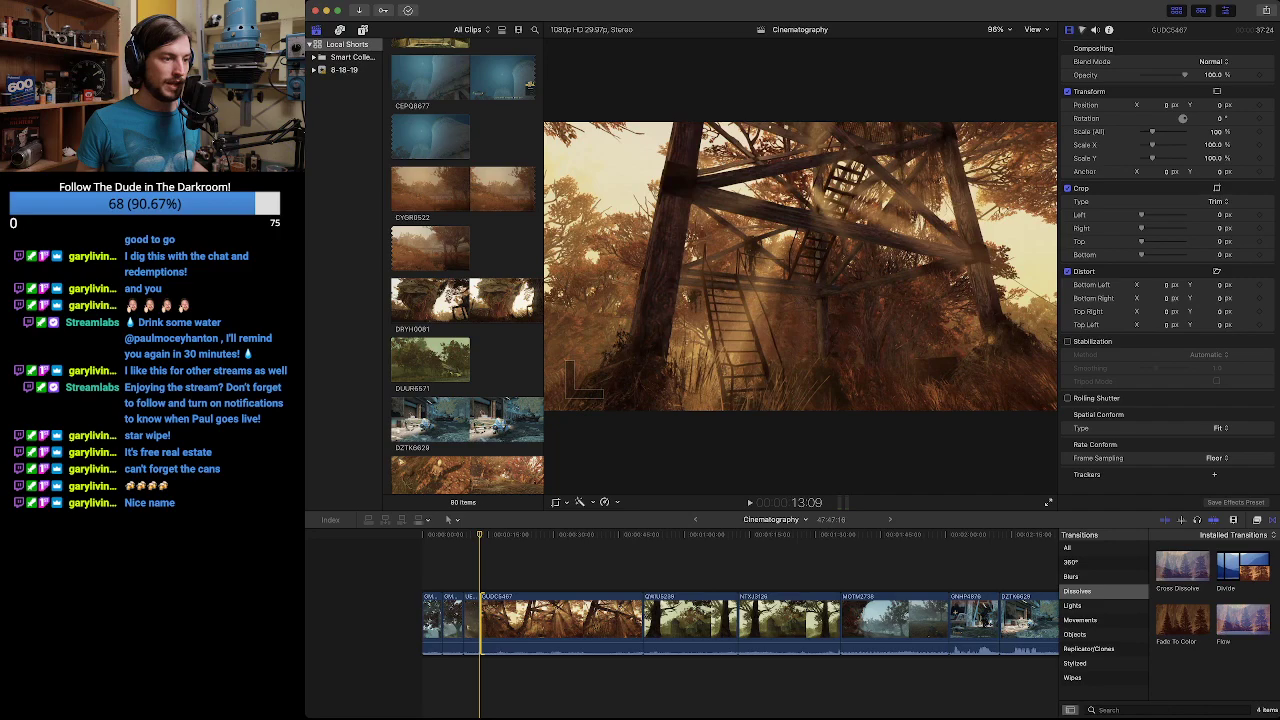
key(space)
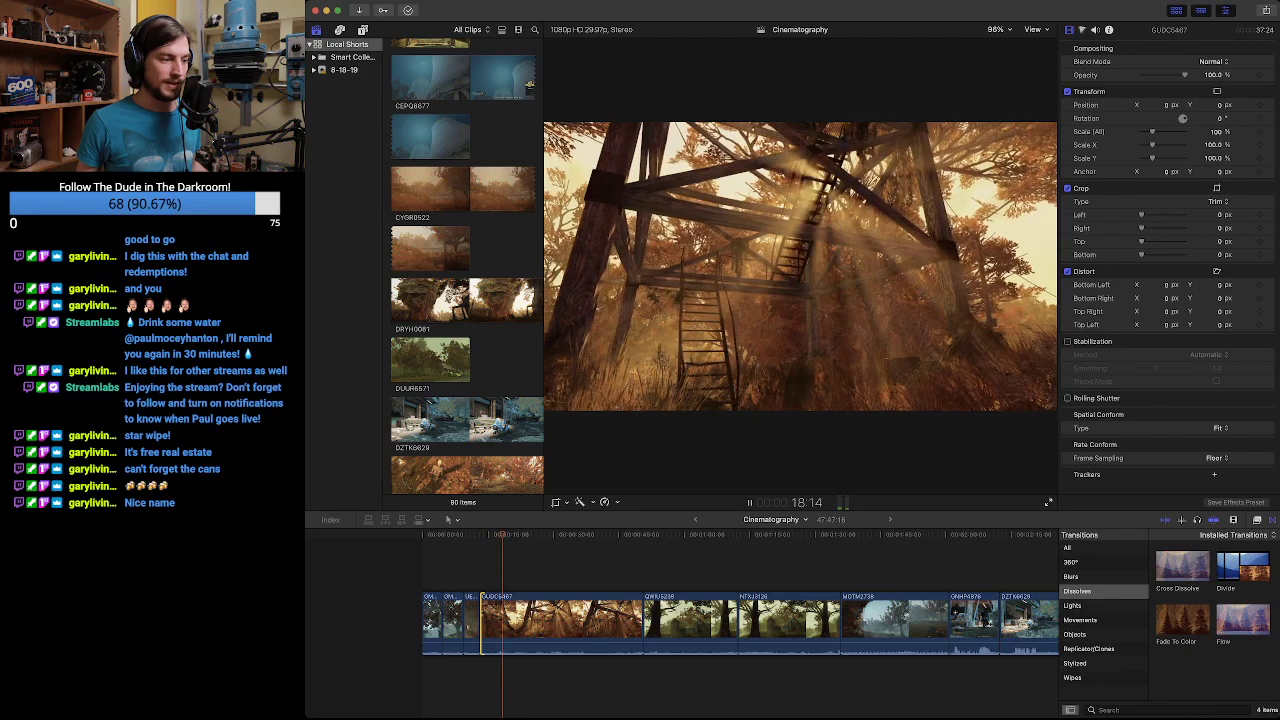
key(j)
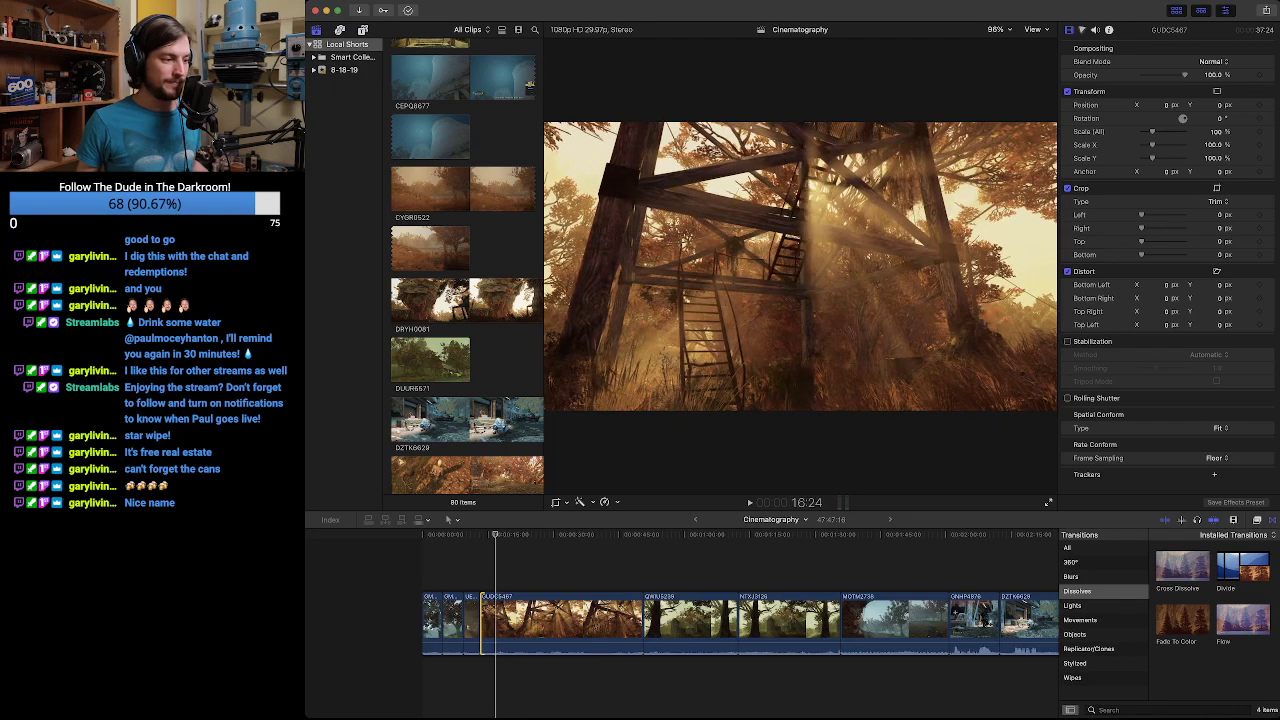
Trim about 3 seconds off the start of the orange wooden tower clip and play back the new cut.
drag(482, 620, 497, 620)
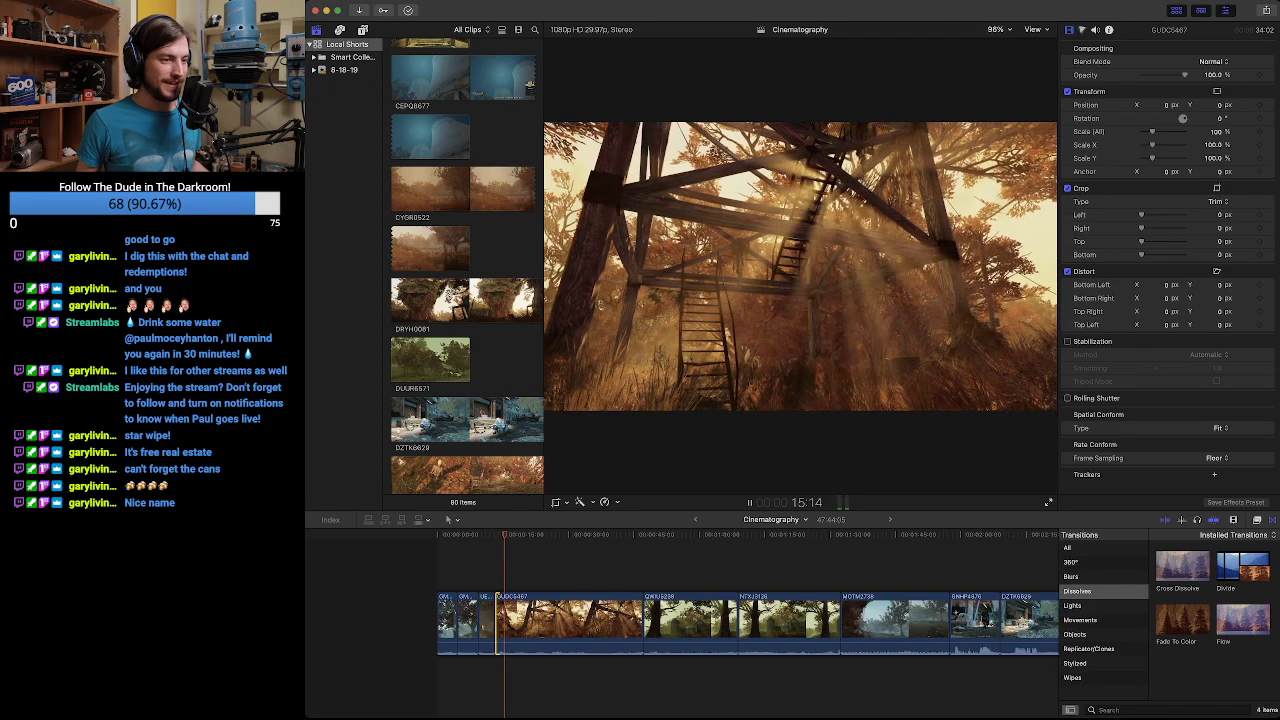
key(space)
key(Up)
key(space)
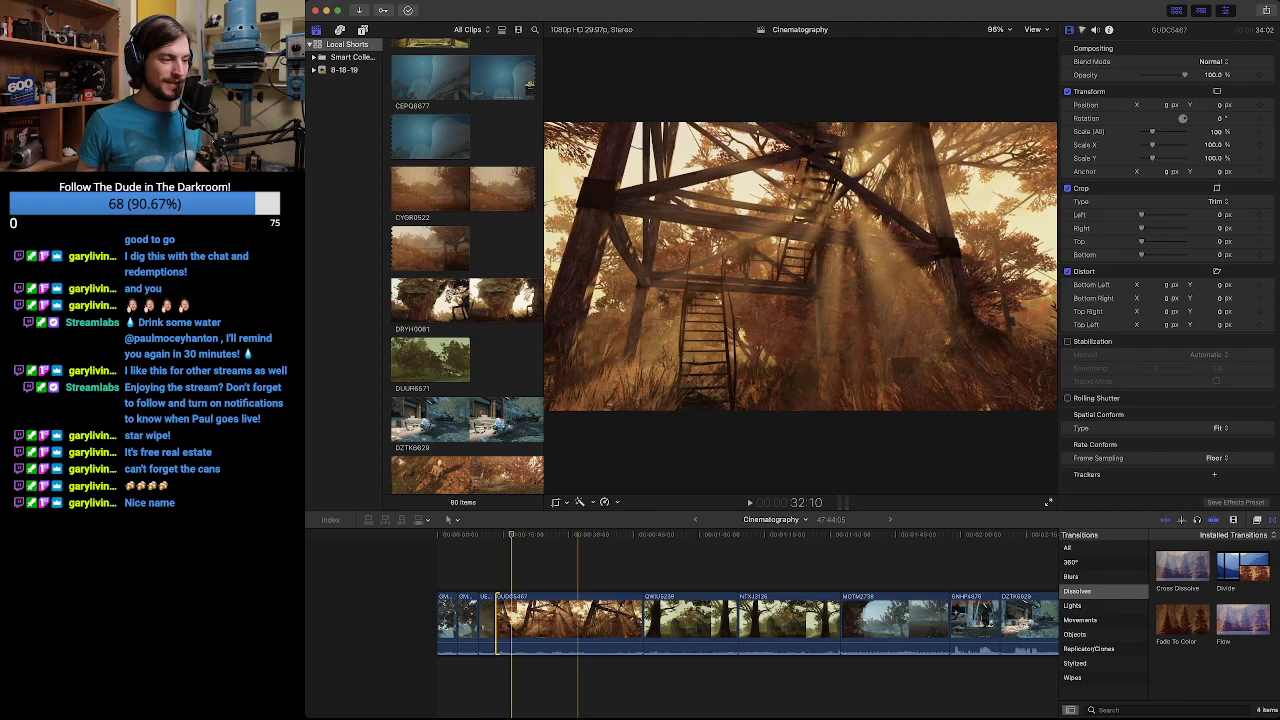
Trim the end of the orange tower clip back to just under 4 seconds and play the cut into the tree-and-shacks clip.
drag(644, 620, 511, 620)
key(space)
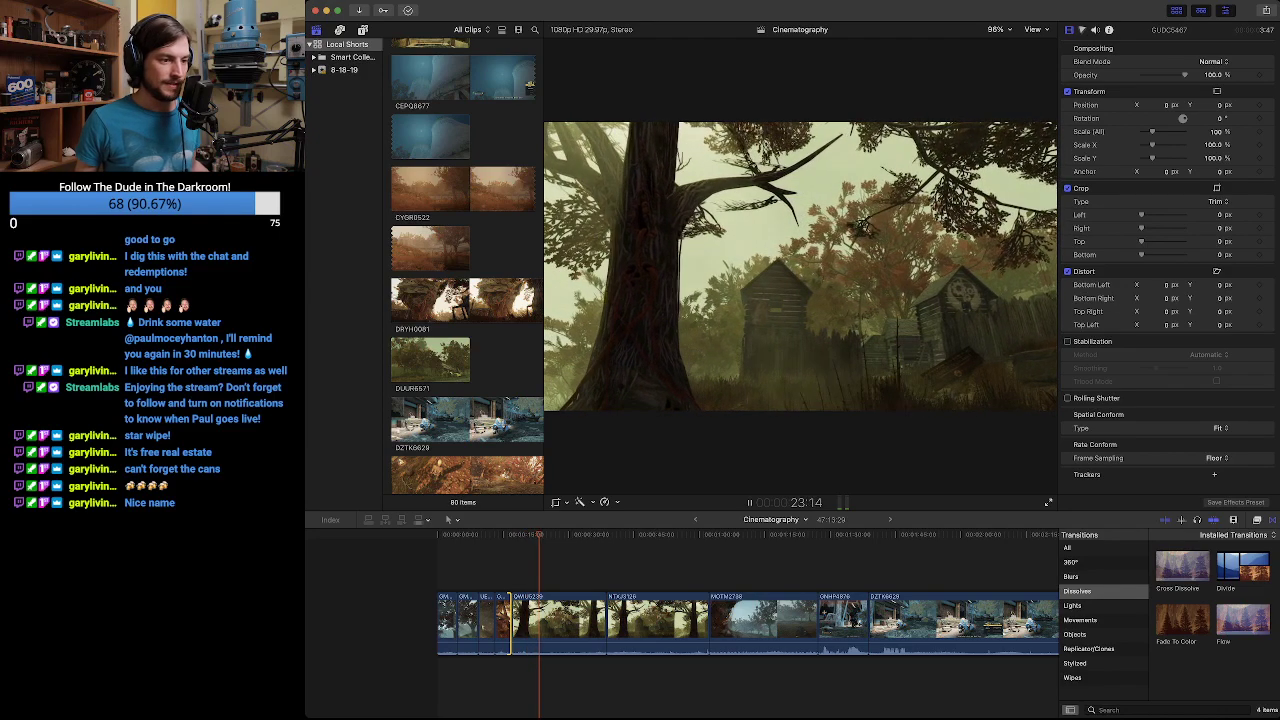
key(space)
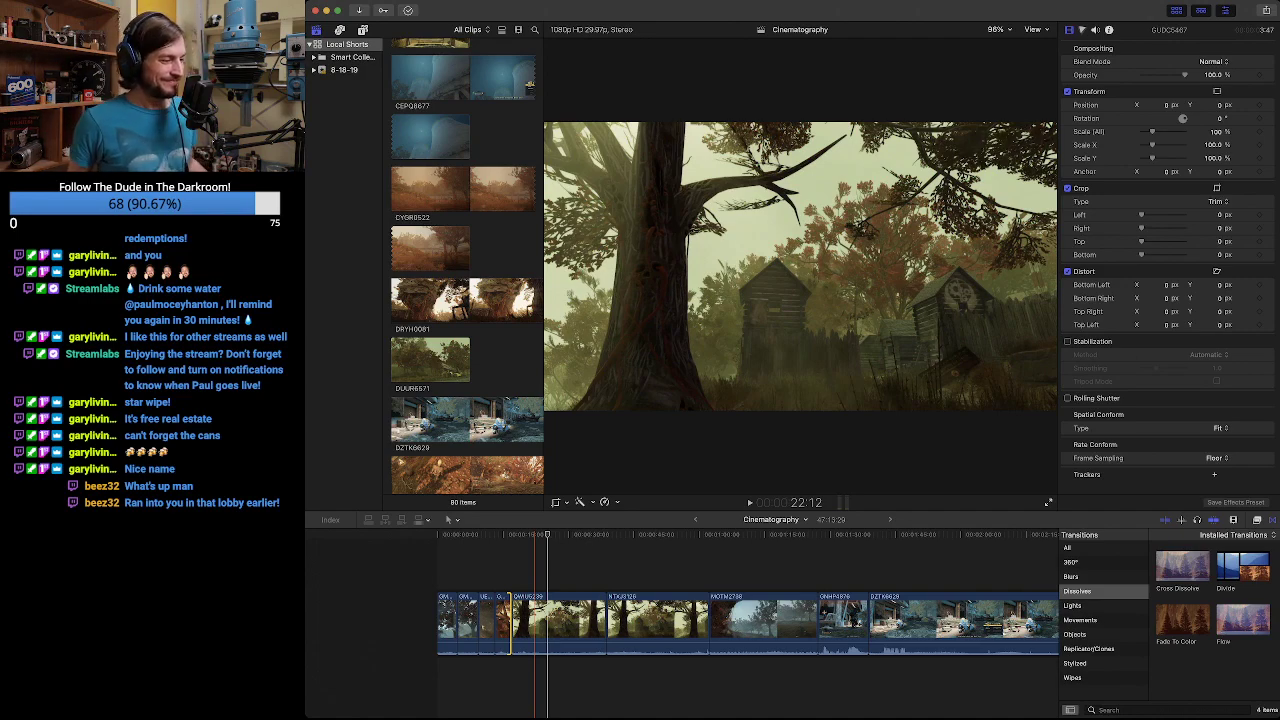
drag(547, 535, 494, 535)
key(space)
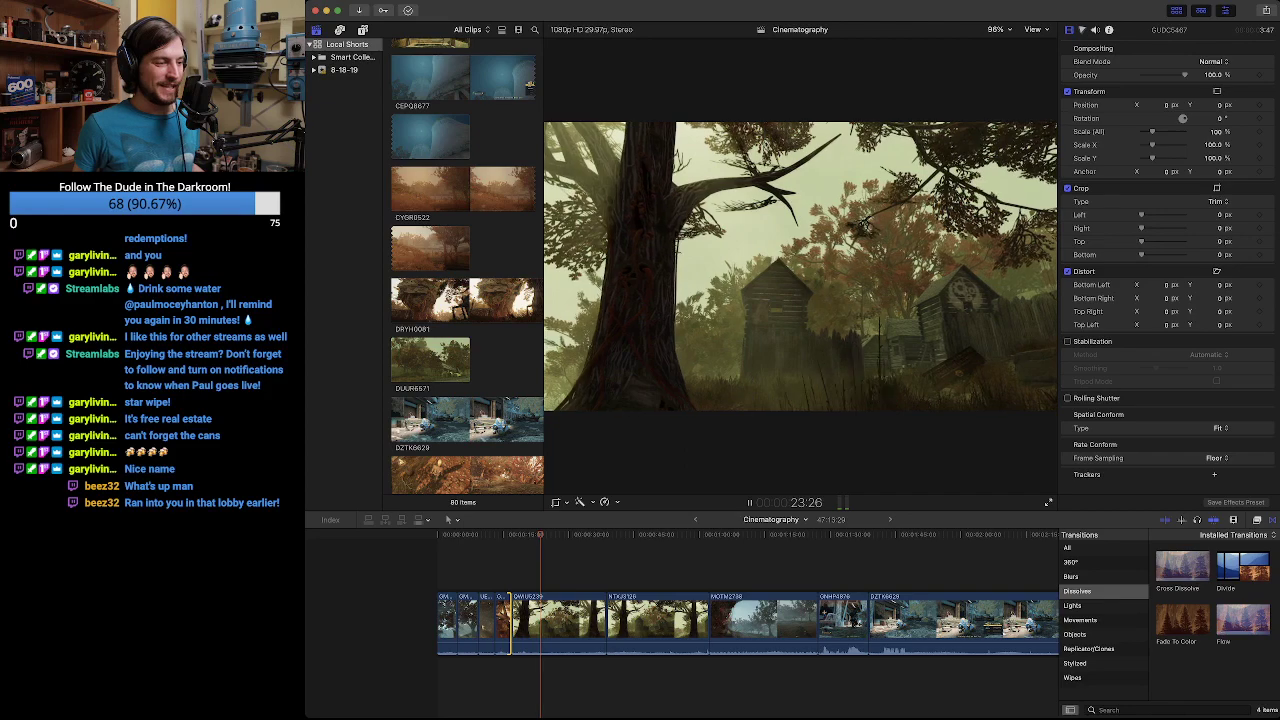
Review the opening clips from the start of the timeline, checking the cuts between the blue forest and orange tower shots.
key(Home)
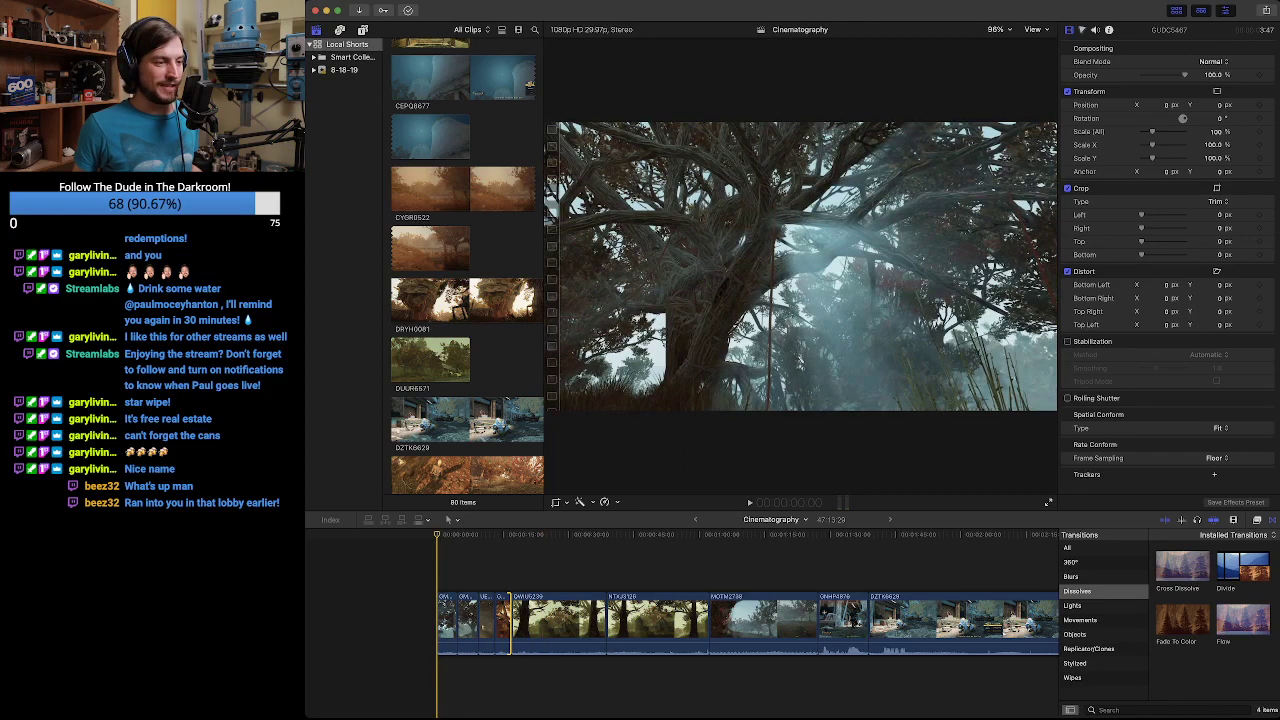
key(l)
key(l)
key(l)
key(l)
key(j)
key(j)
key(j)
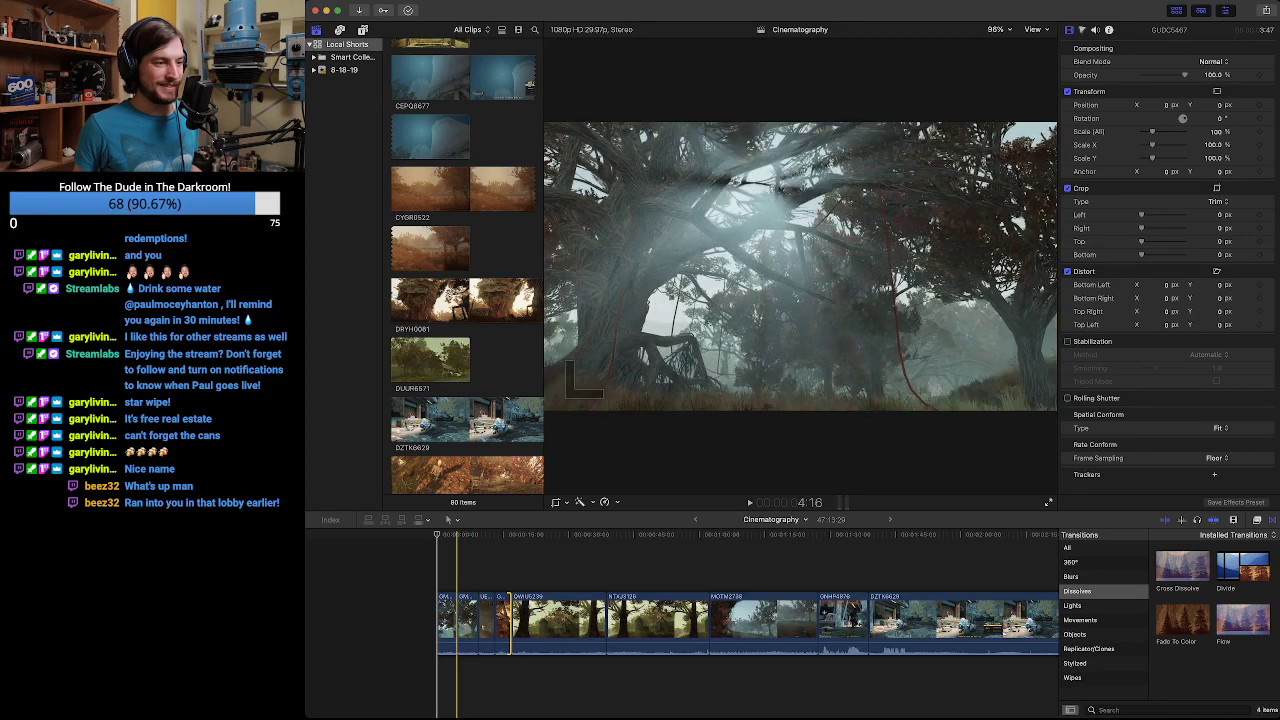
key(l)
key(l)
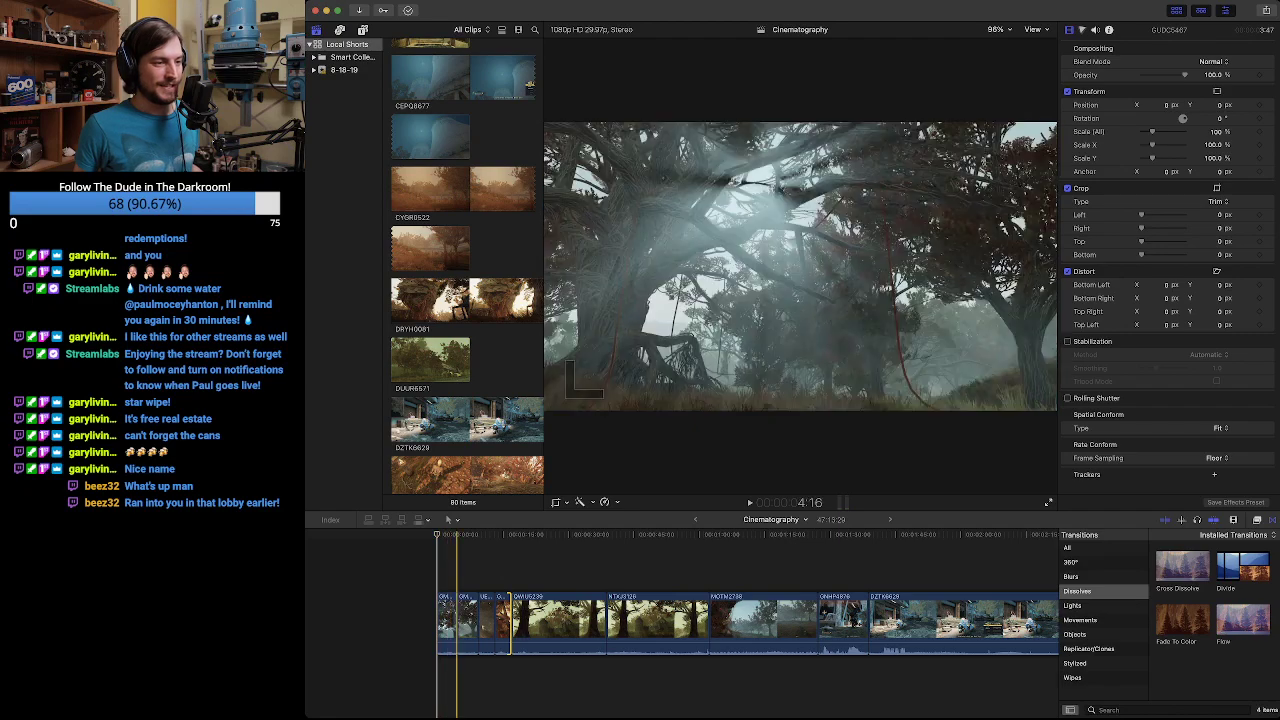
key(j)
key(j)
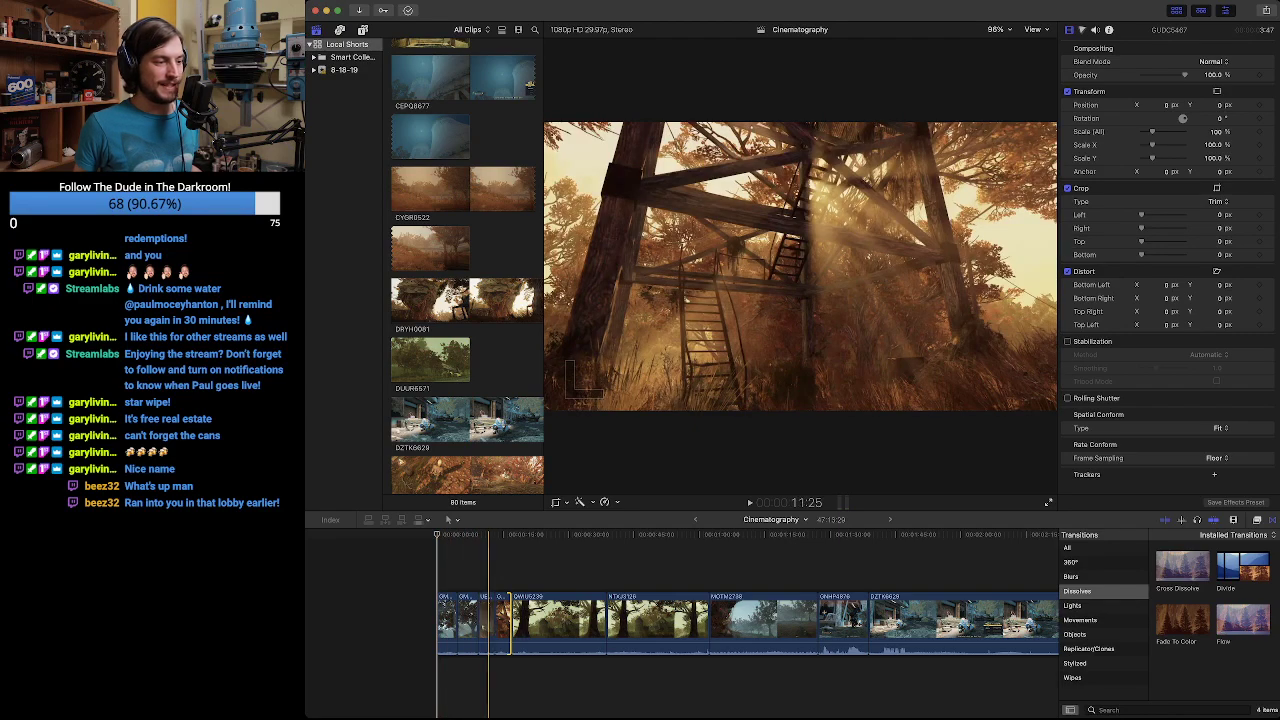
click(466, 627)
key(Home)
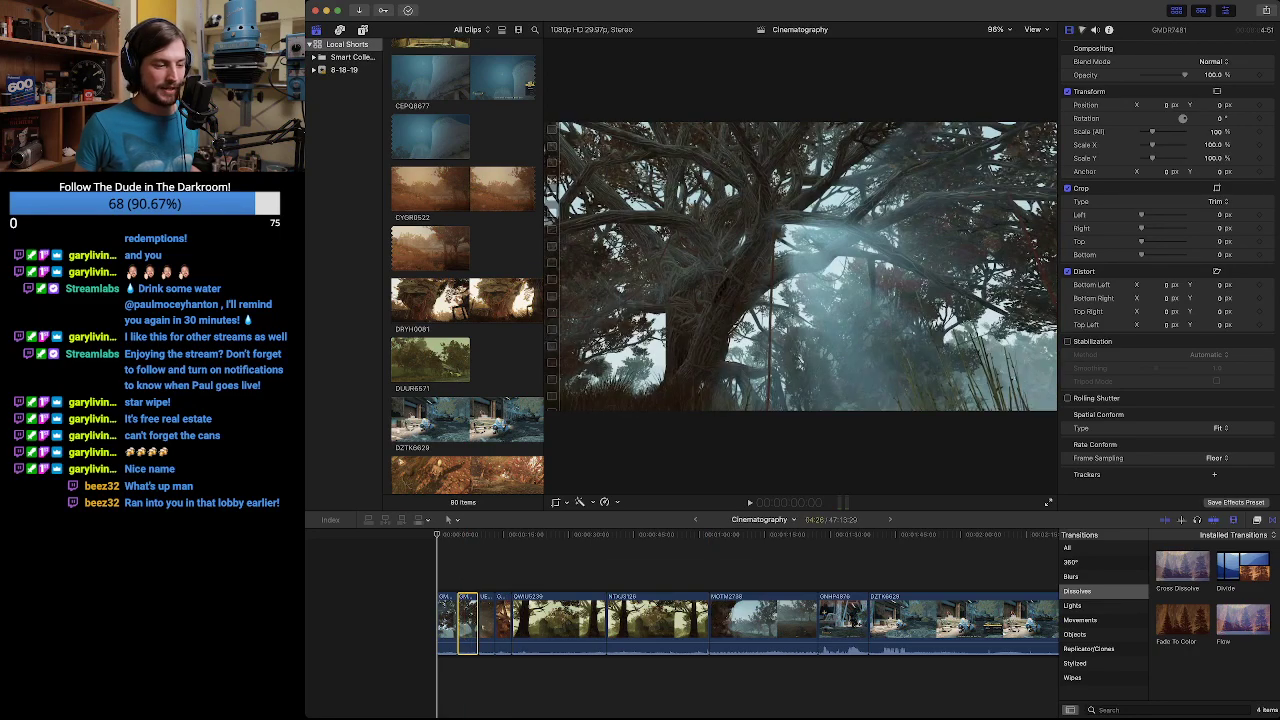
Enlarge the opening of the timeline and compare the two blue forest shots with the tower shots that follow.
key(super+minus)
key(super+minus)
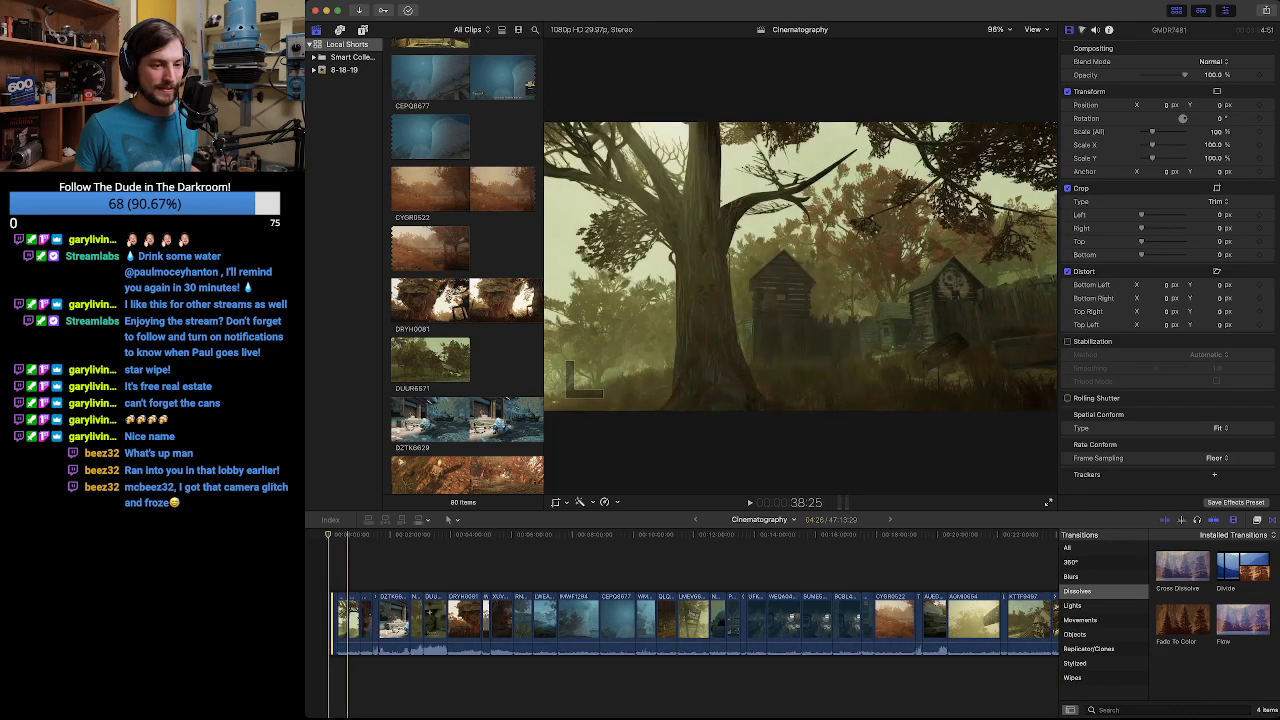
key(super+equal)
key(super+equal)
key(super+equal)
key(super+equal)
key(super+equal)
key(super+equal)
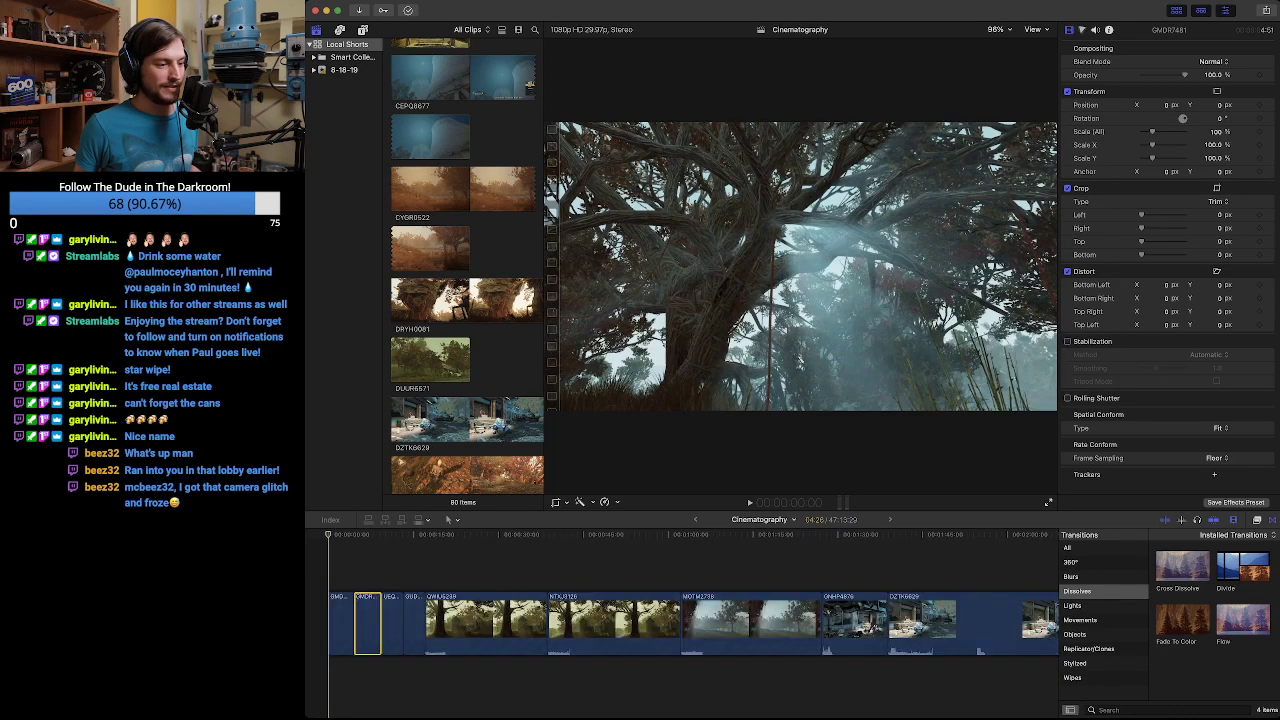
key(super+minus)
key(super+minus)
key(super+minus)
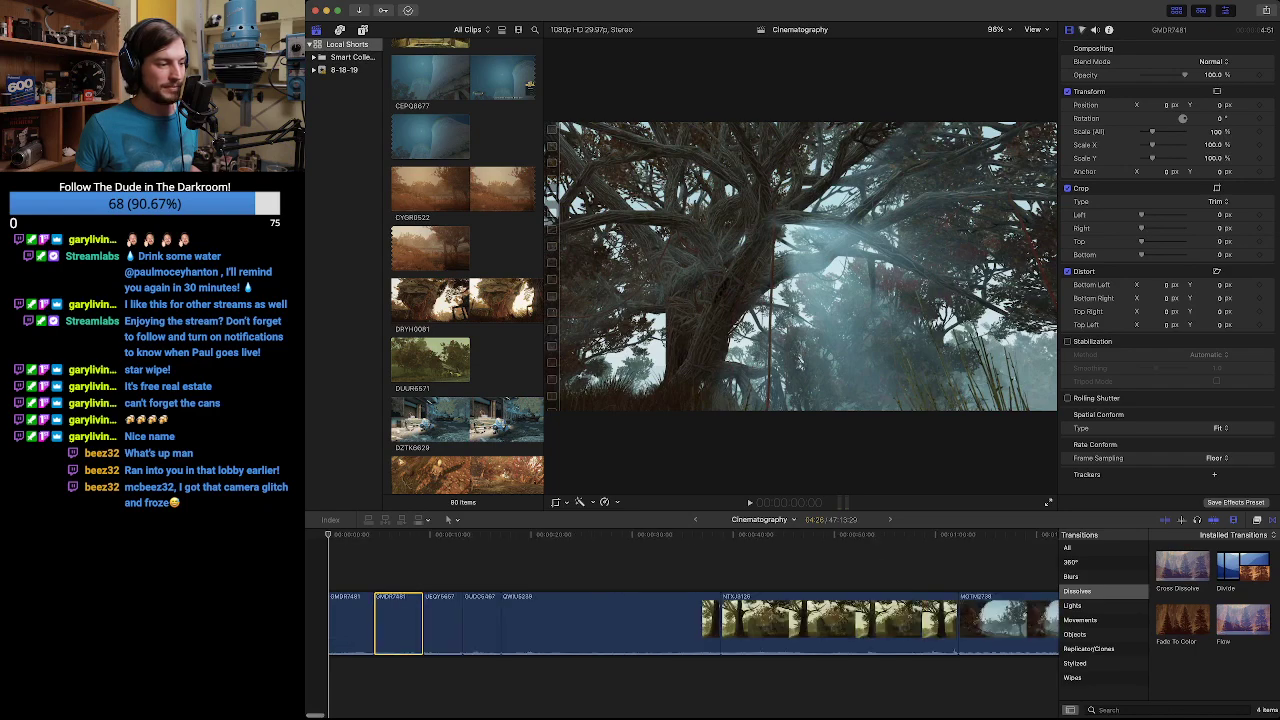
key(j)
key(j)
key(j)
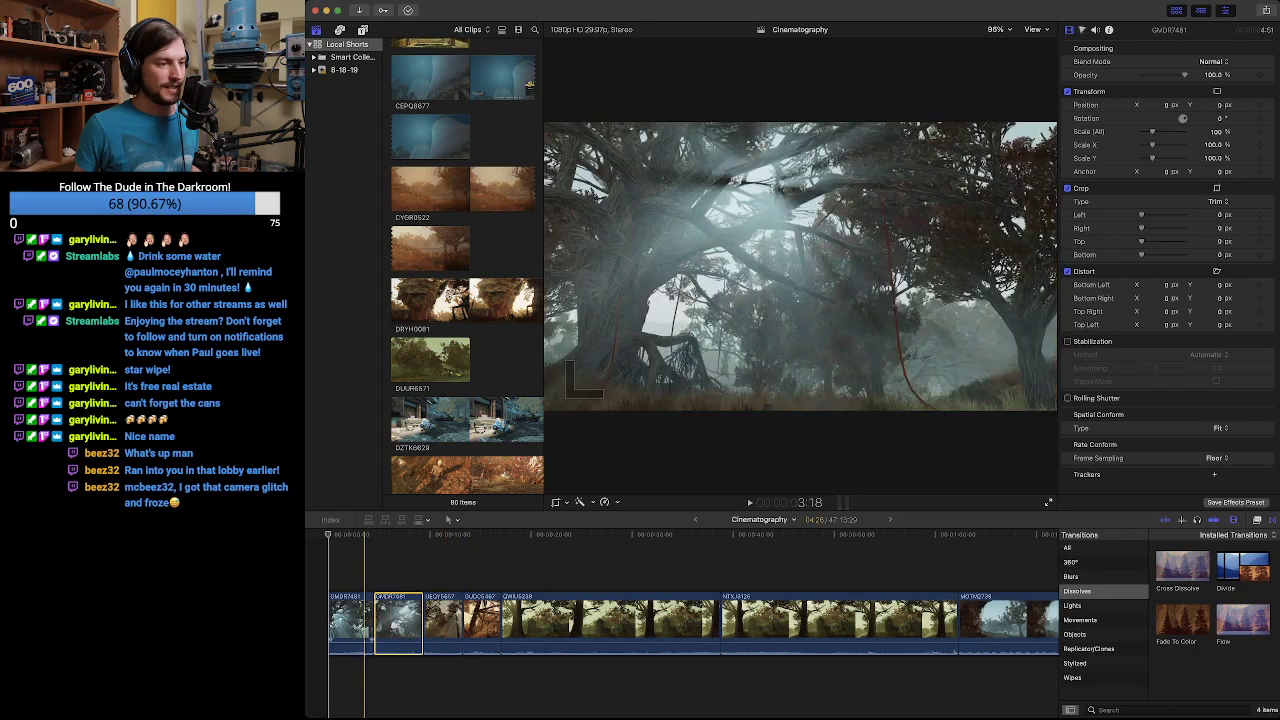
key(l)
key(l)
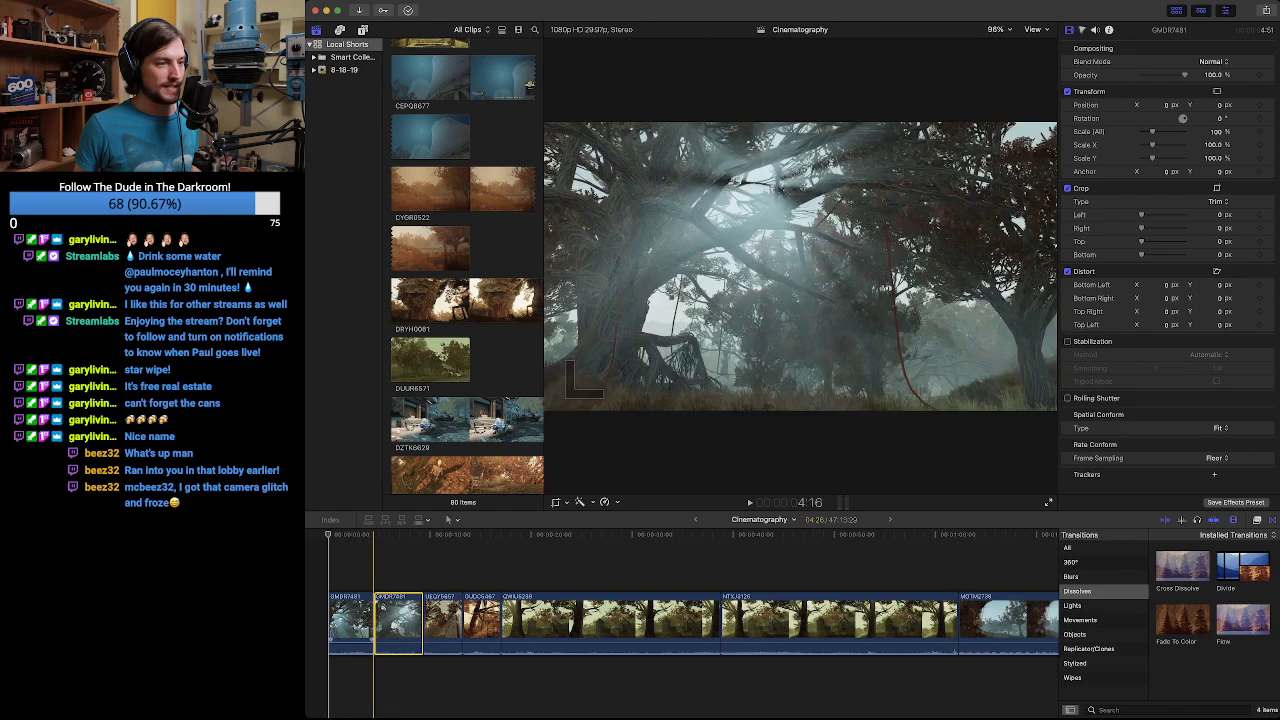
key(j)
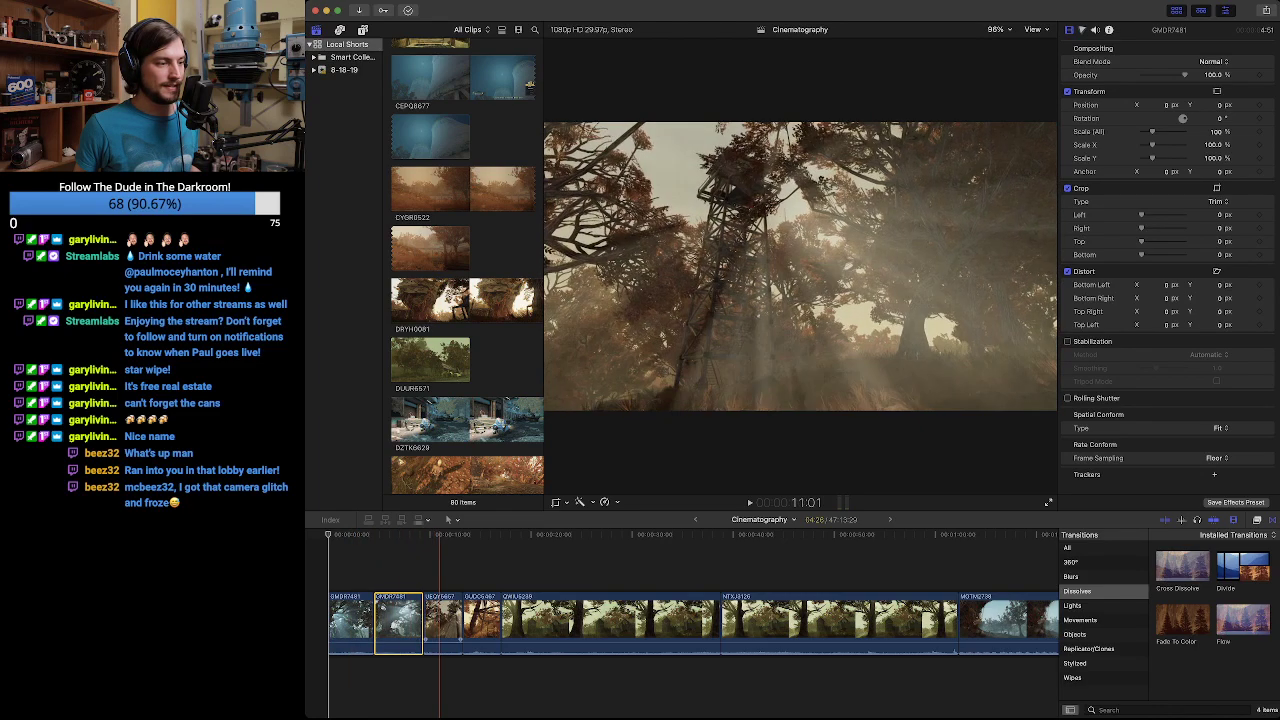
key(l)
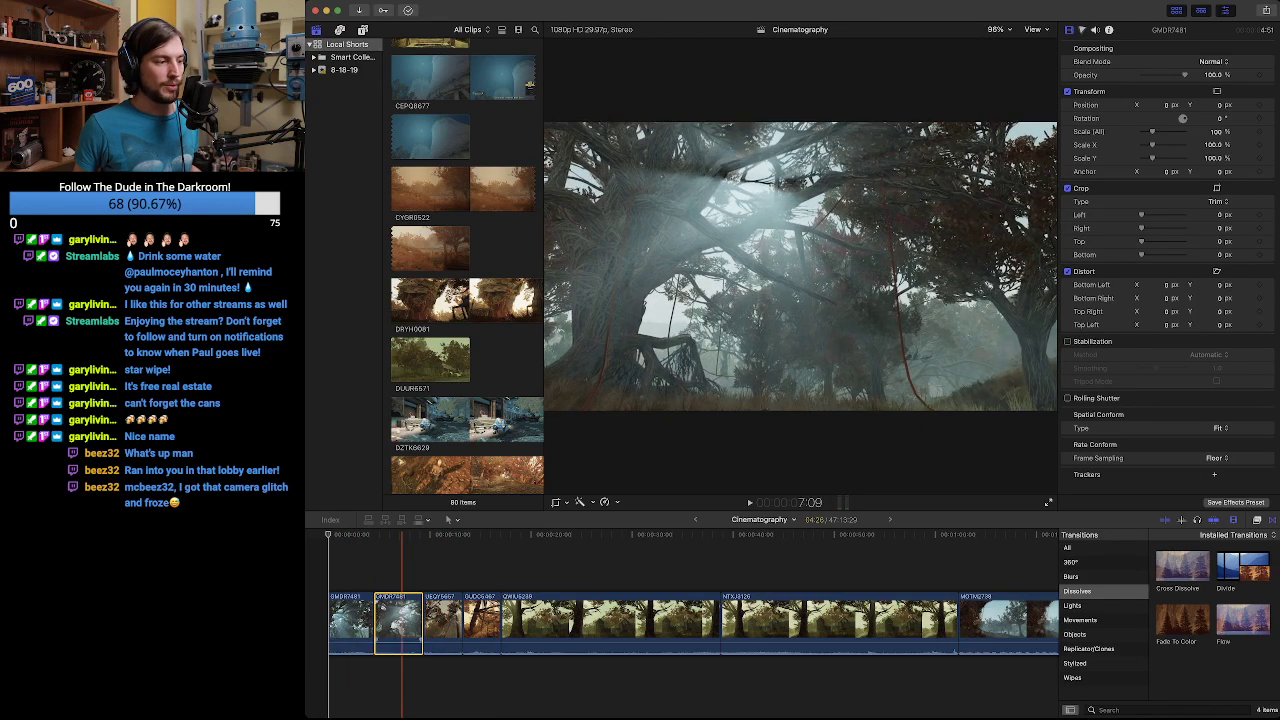
key(l)
key(l)
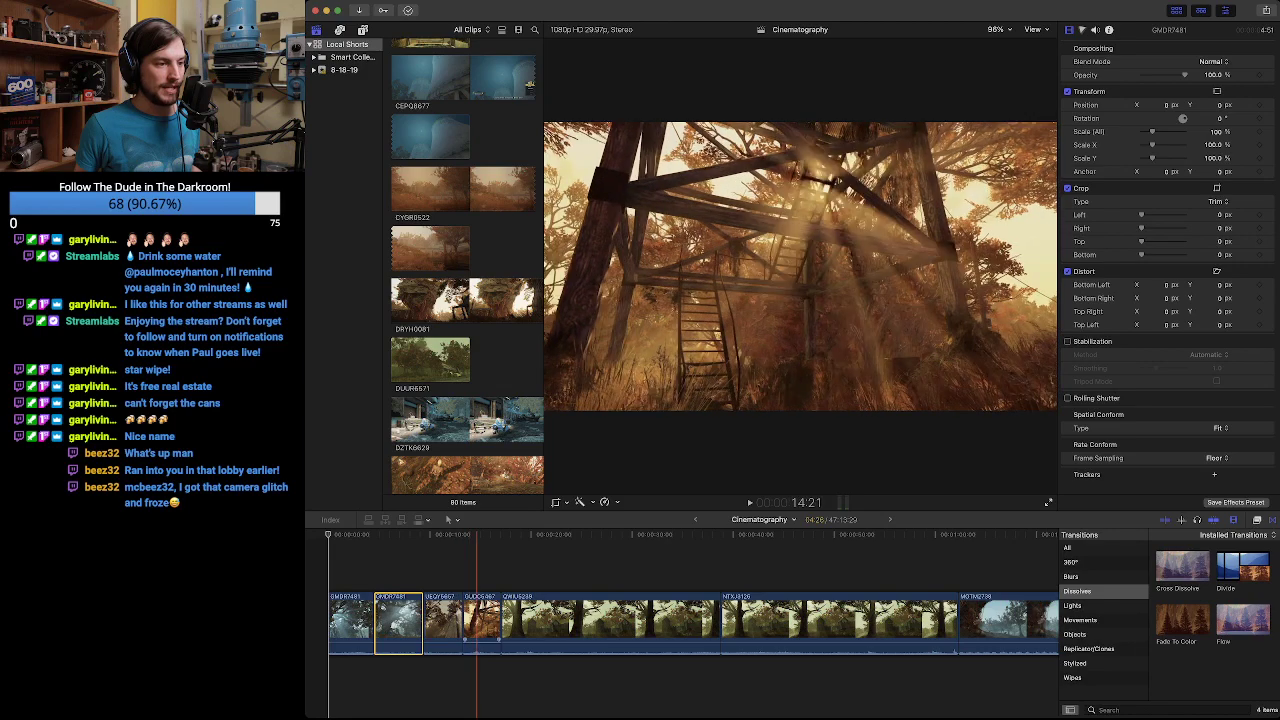
key(j)
key(j)
key(j)
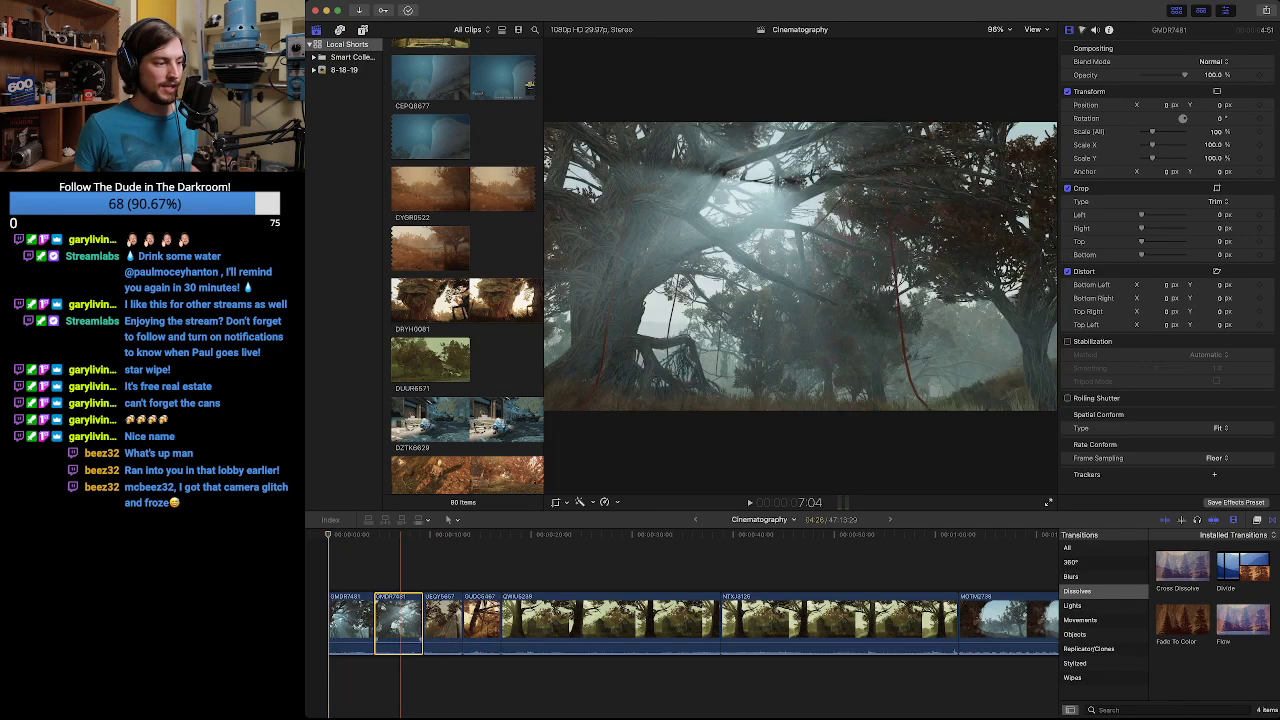
Delete the first of the two blue forest clips at the start of the timeline.
click(342, 620)
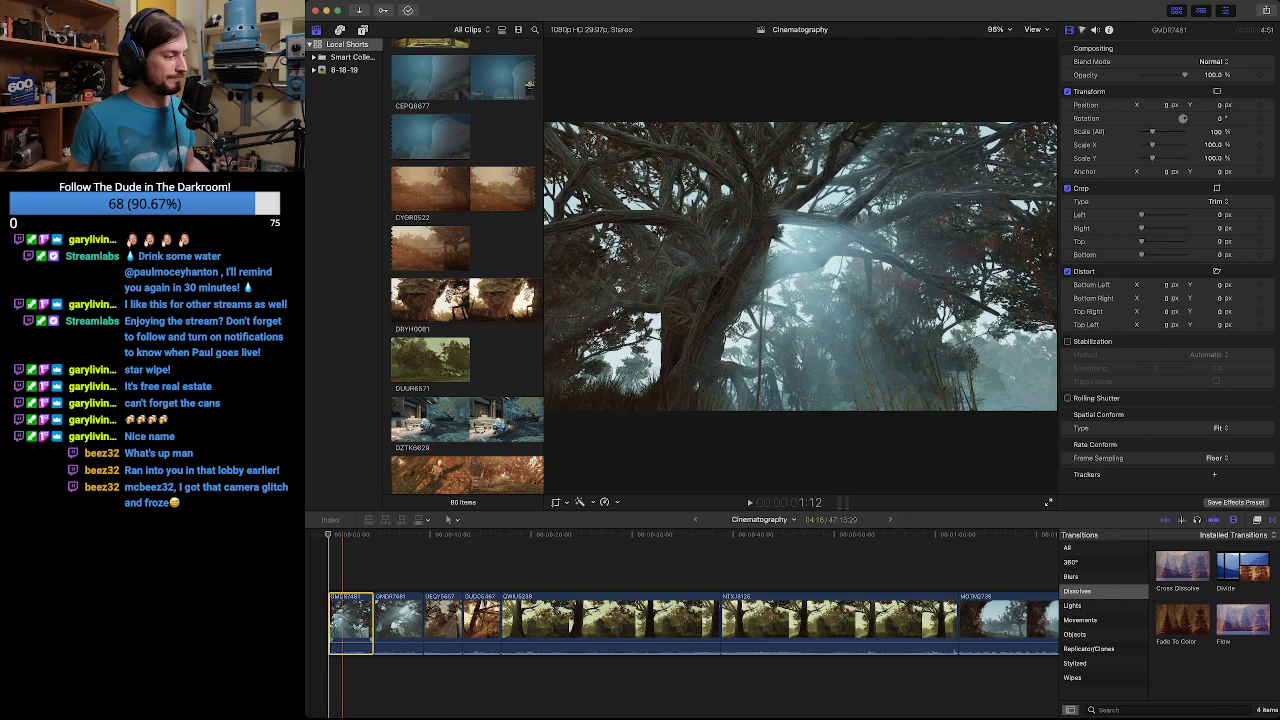
key(BackSpace)
key(c)
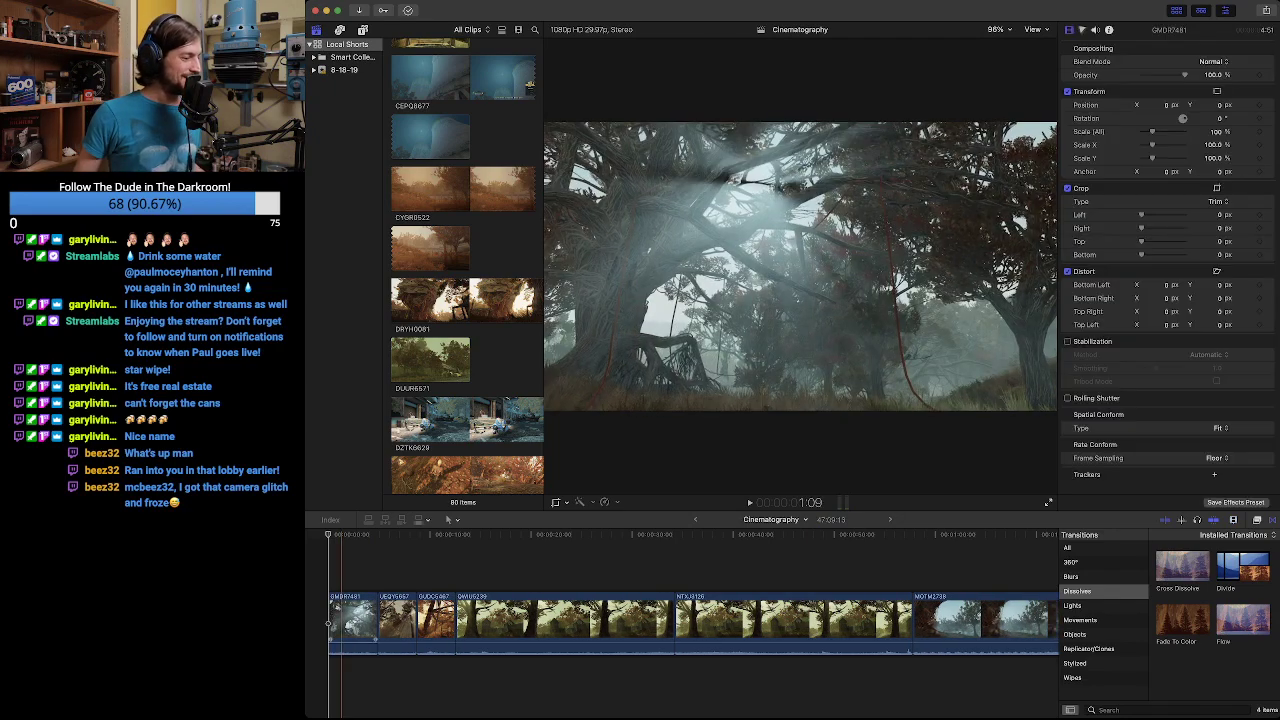
Play the shortened sequence from its beginning and review the pacing through the tree-and-shacks shots.
key(Down)
key(l)
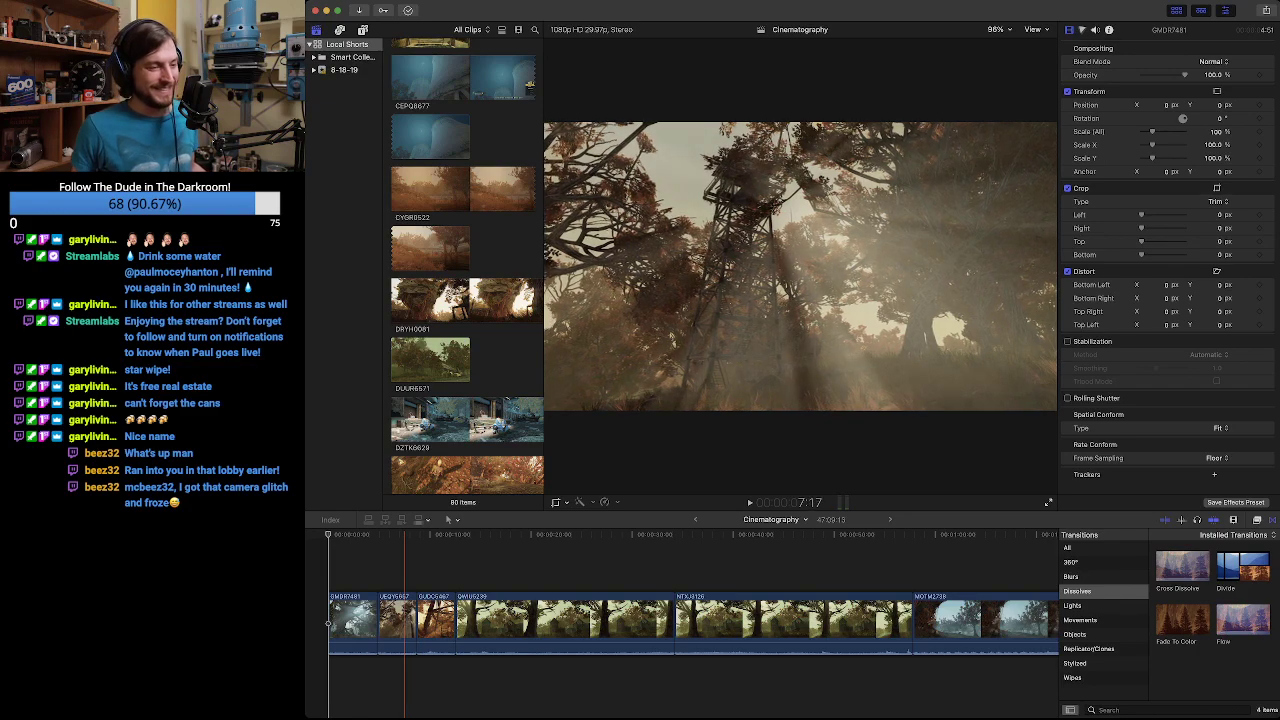
key(Home)
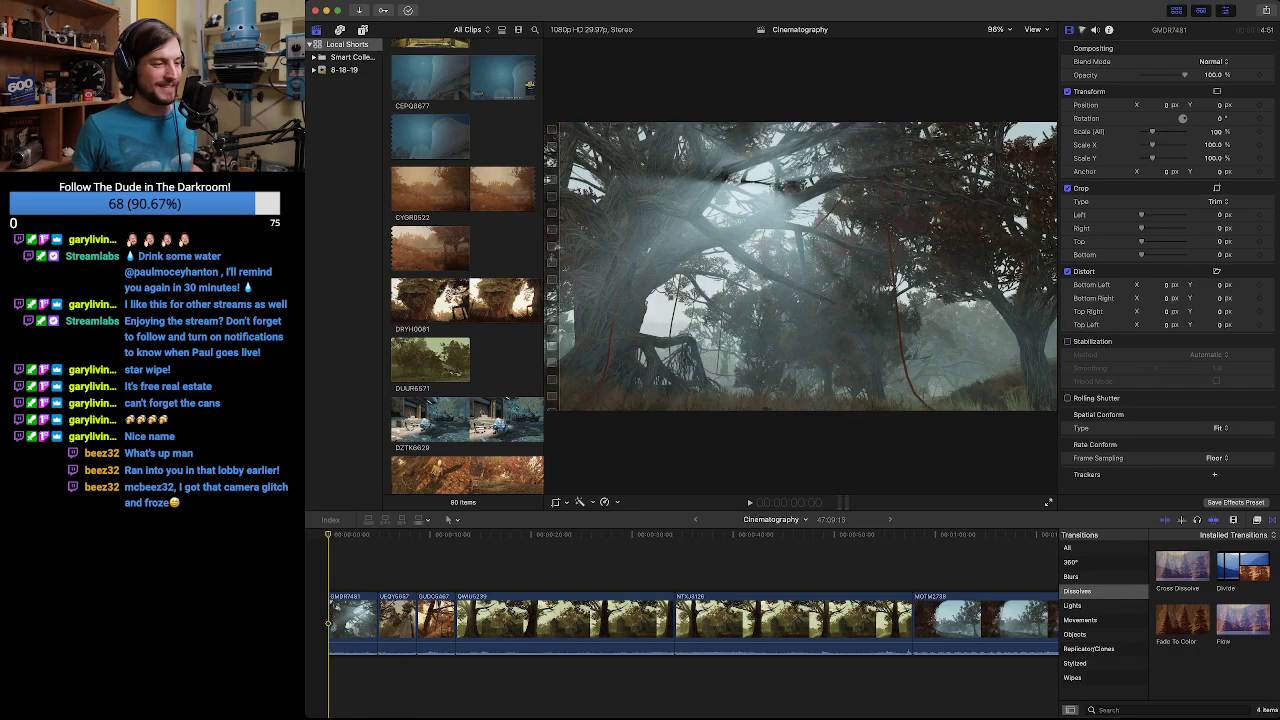
key(space)
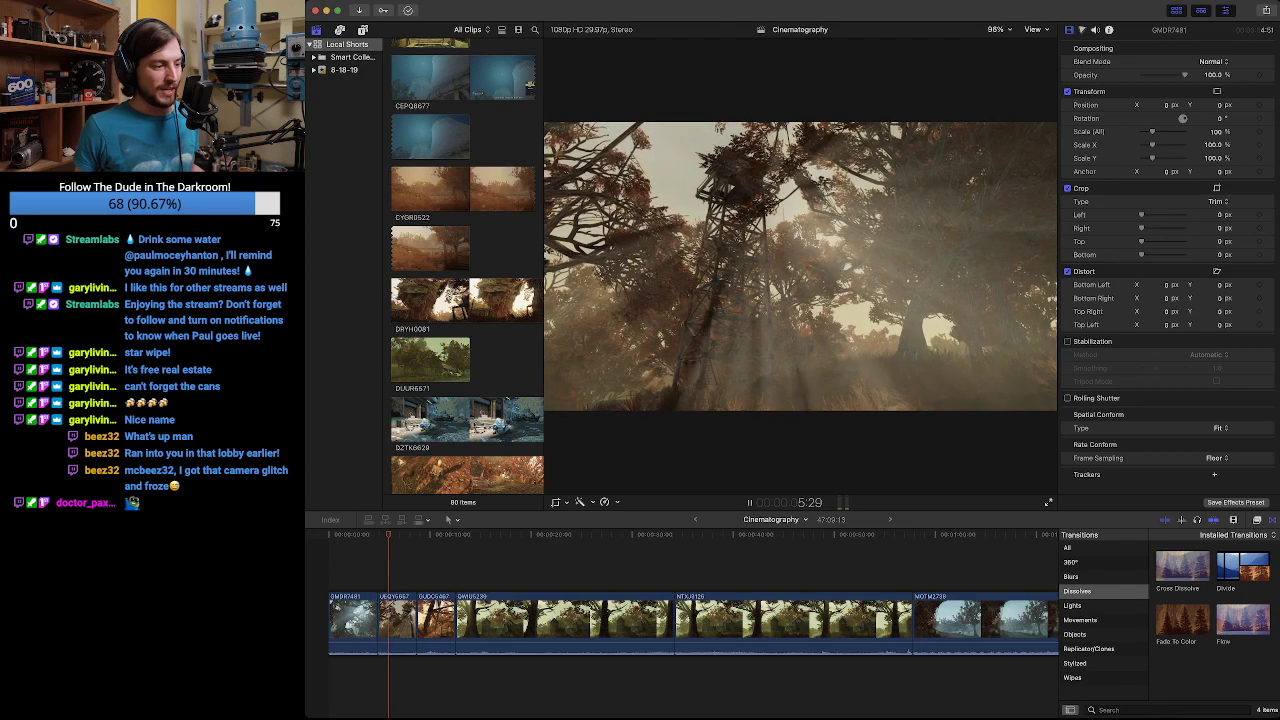
key(space)
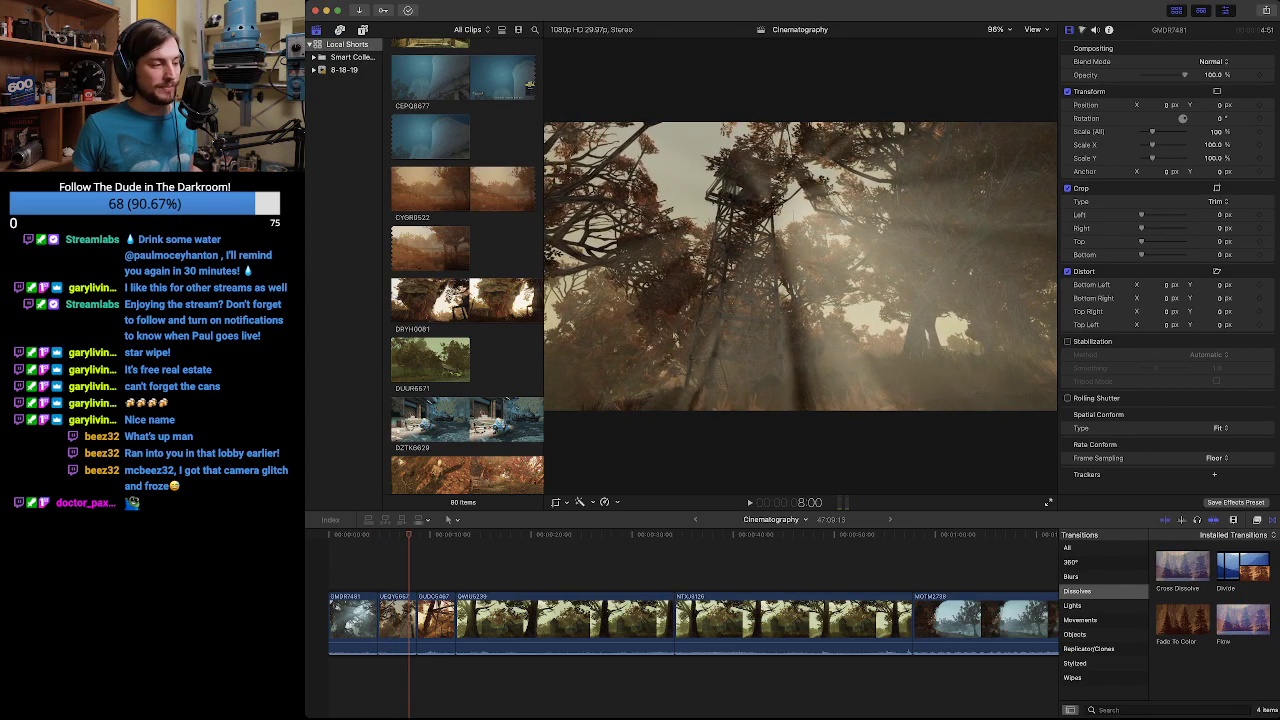
key(space)
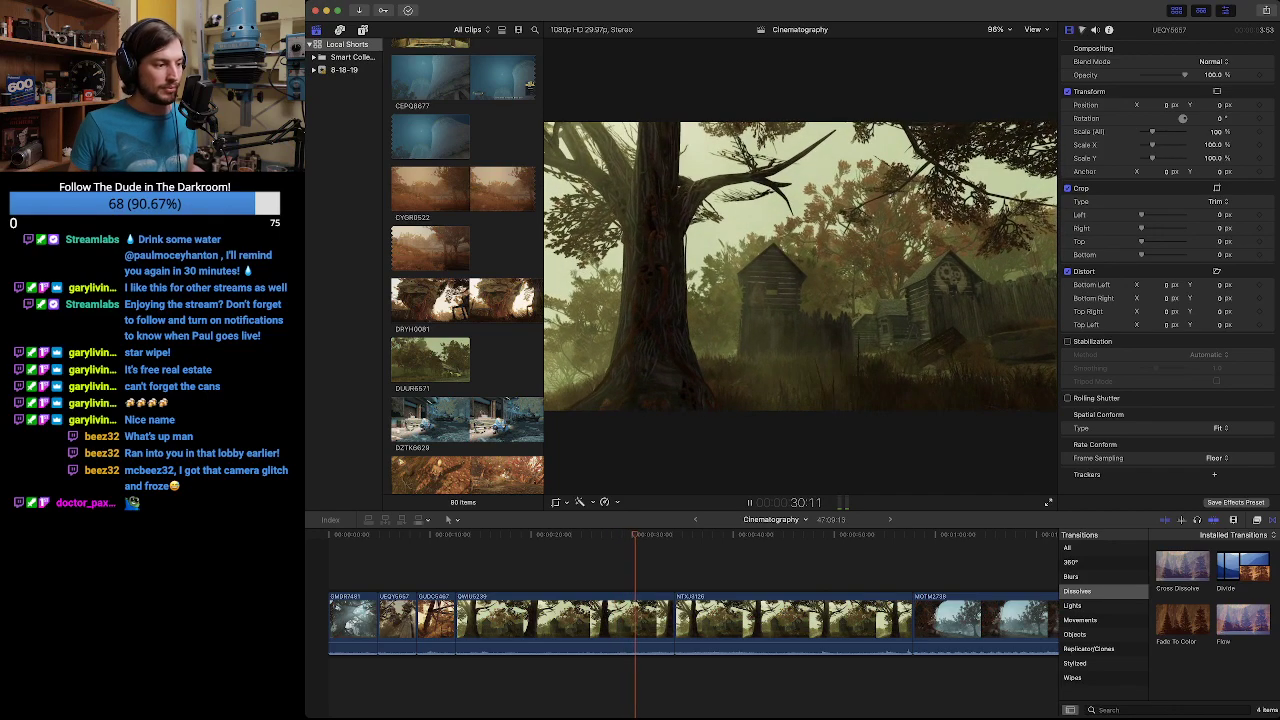
key(Up)
key(Home)
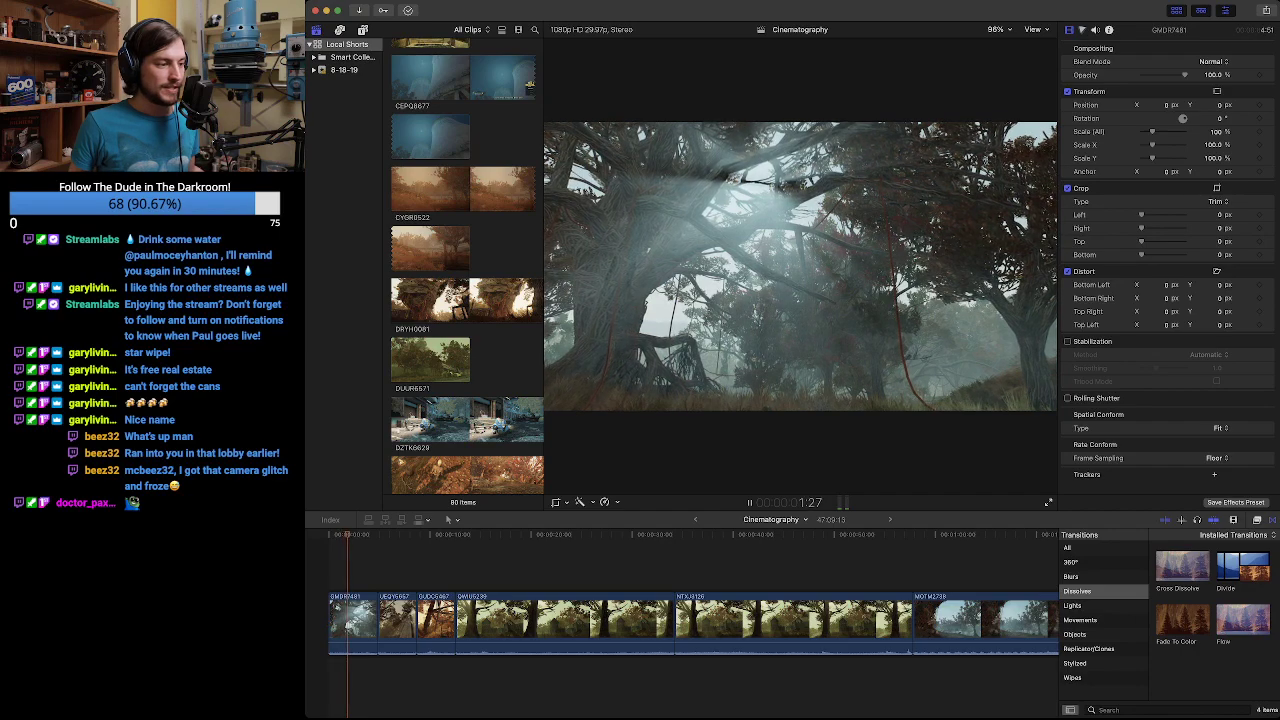
key(Home)
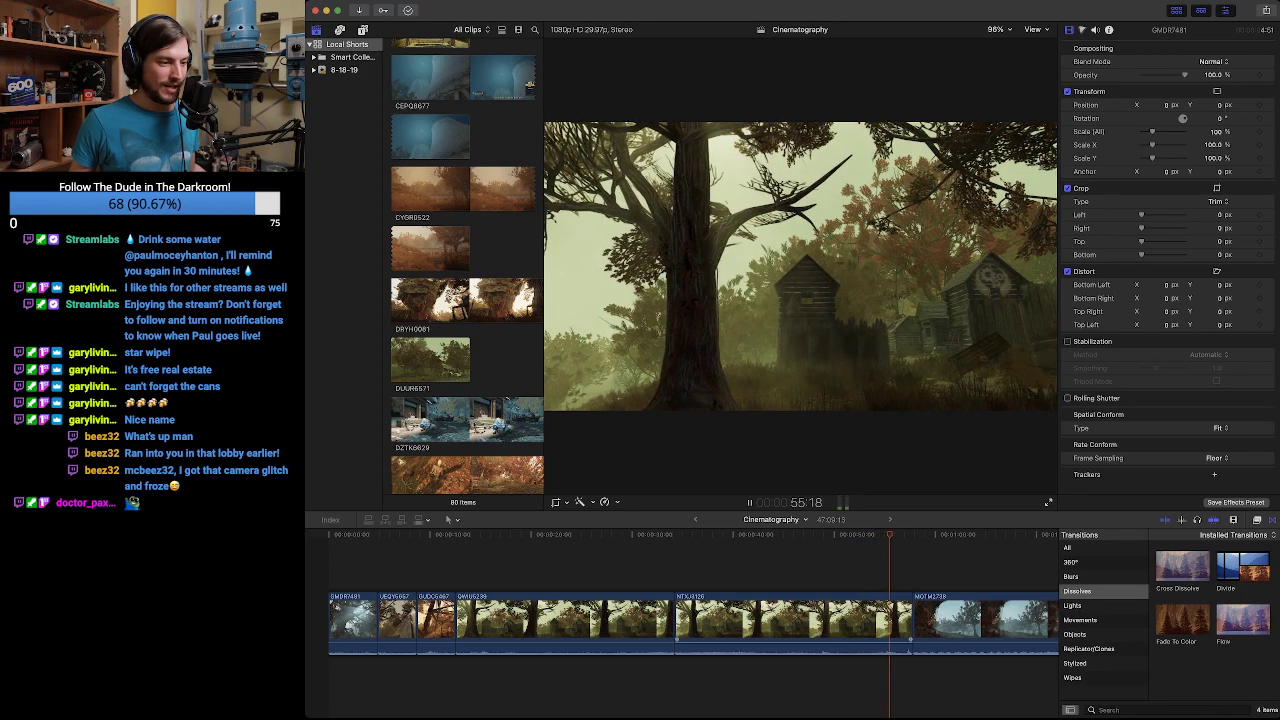
Stop playback and delete the second of the two similar tree-and-shacks clips from the timeline.
key(space)
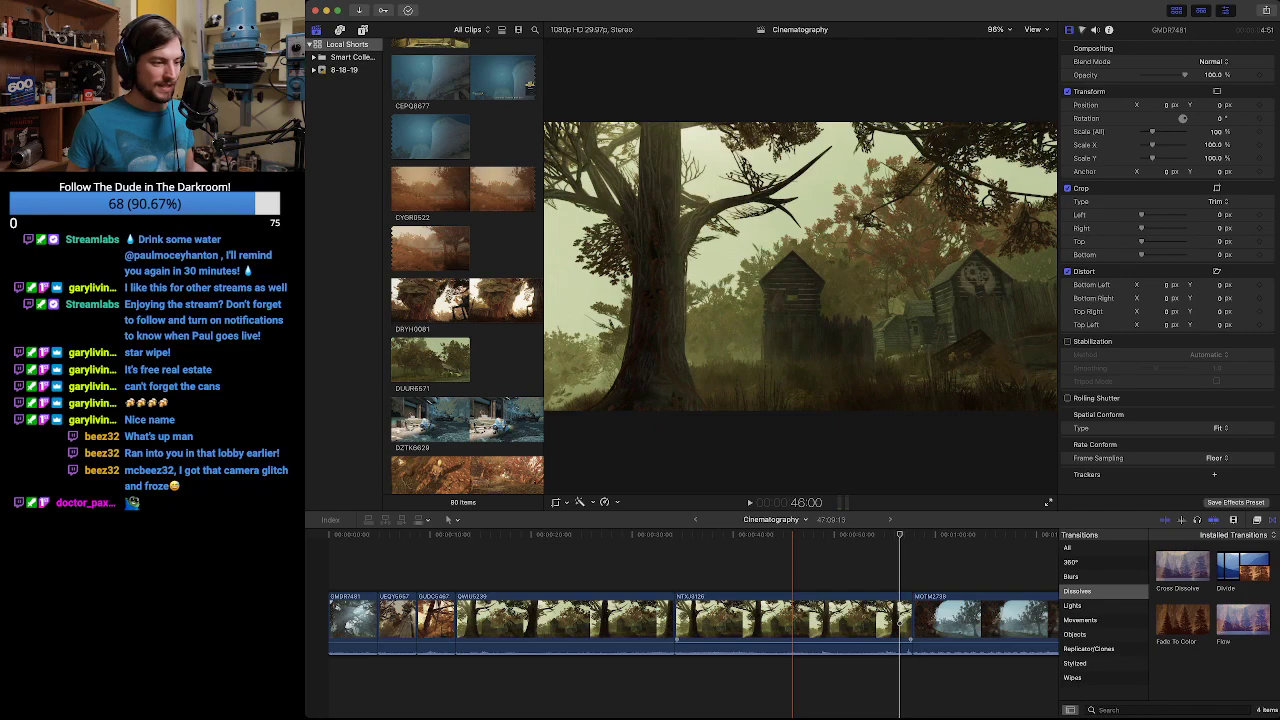
click(832, 622)
key(Delete)
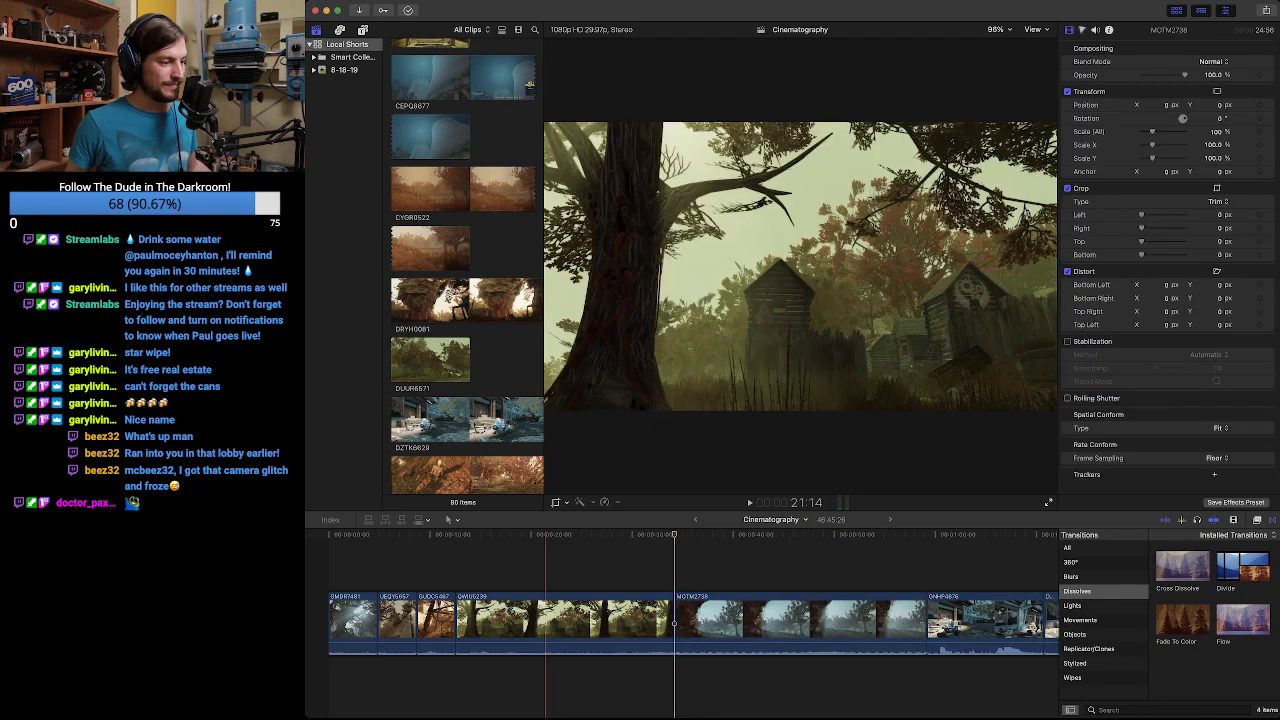
Play back the remaining tree-and-shacks clip from its start to review the movement in the shot.
key(space)
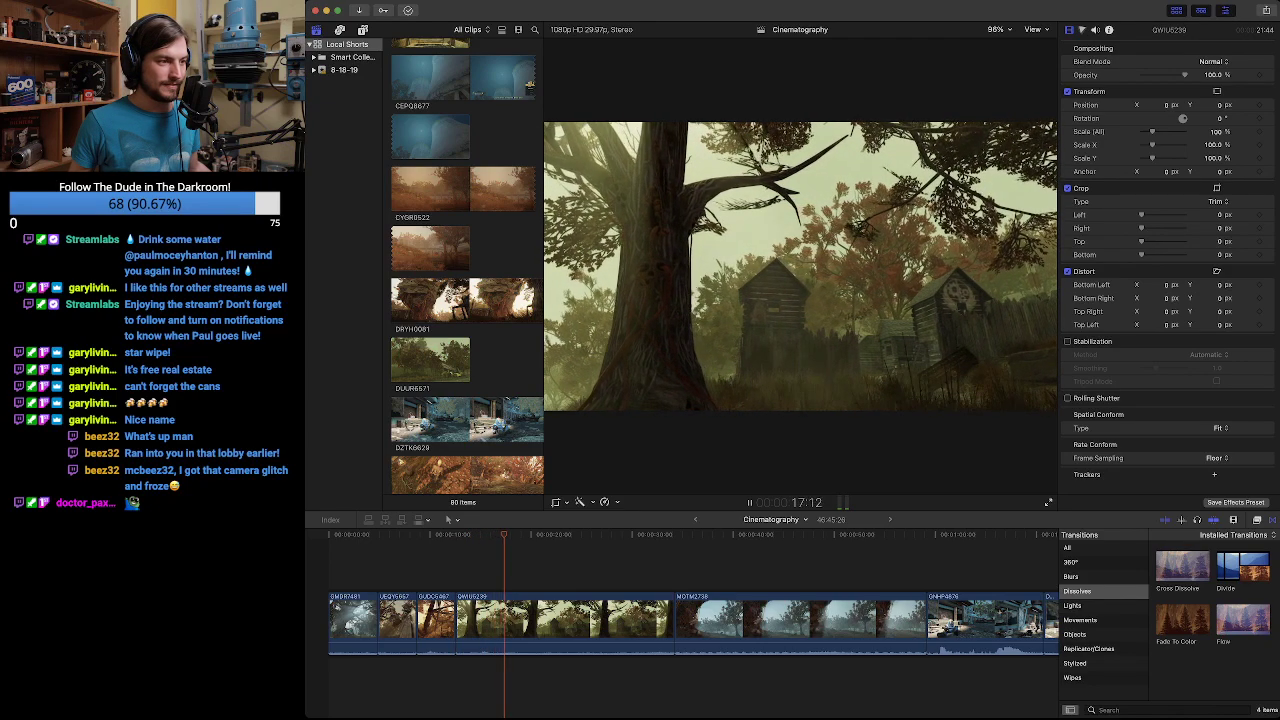
key(space)
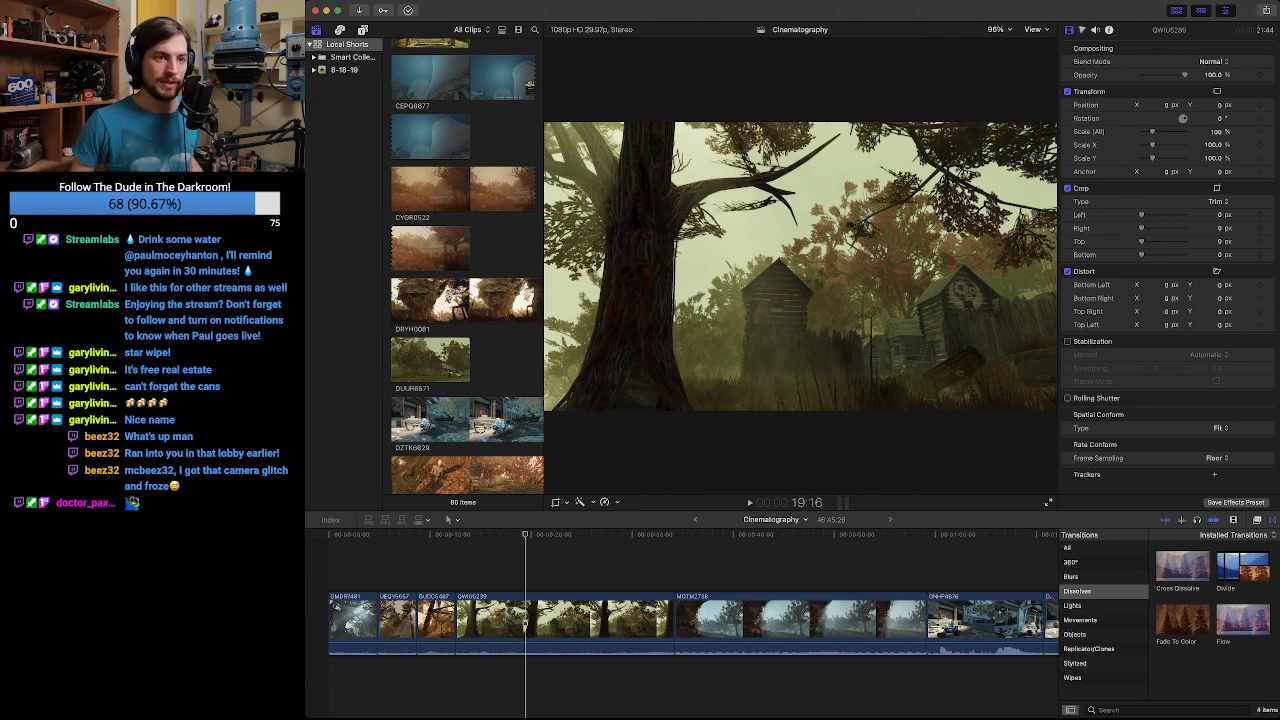
key(super+Tab)
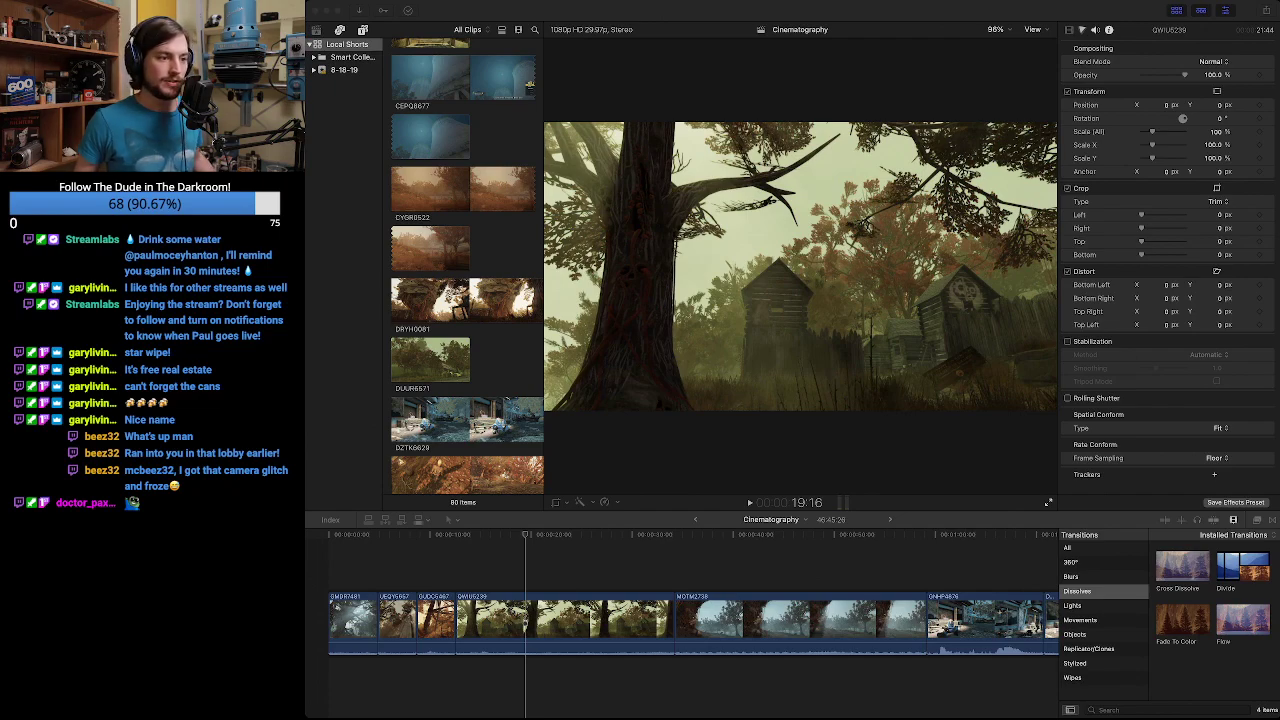
click(525, 621)
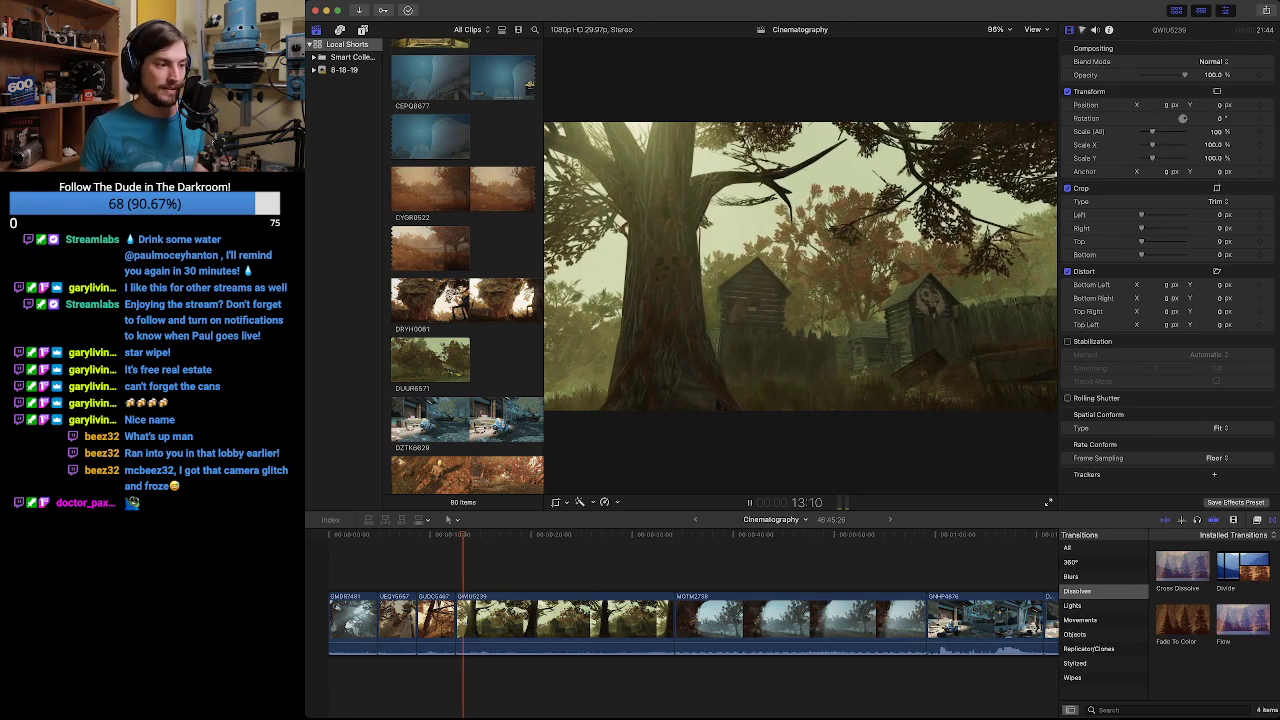
key(Up)
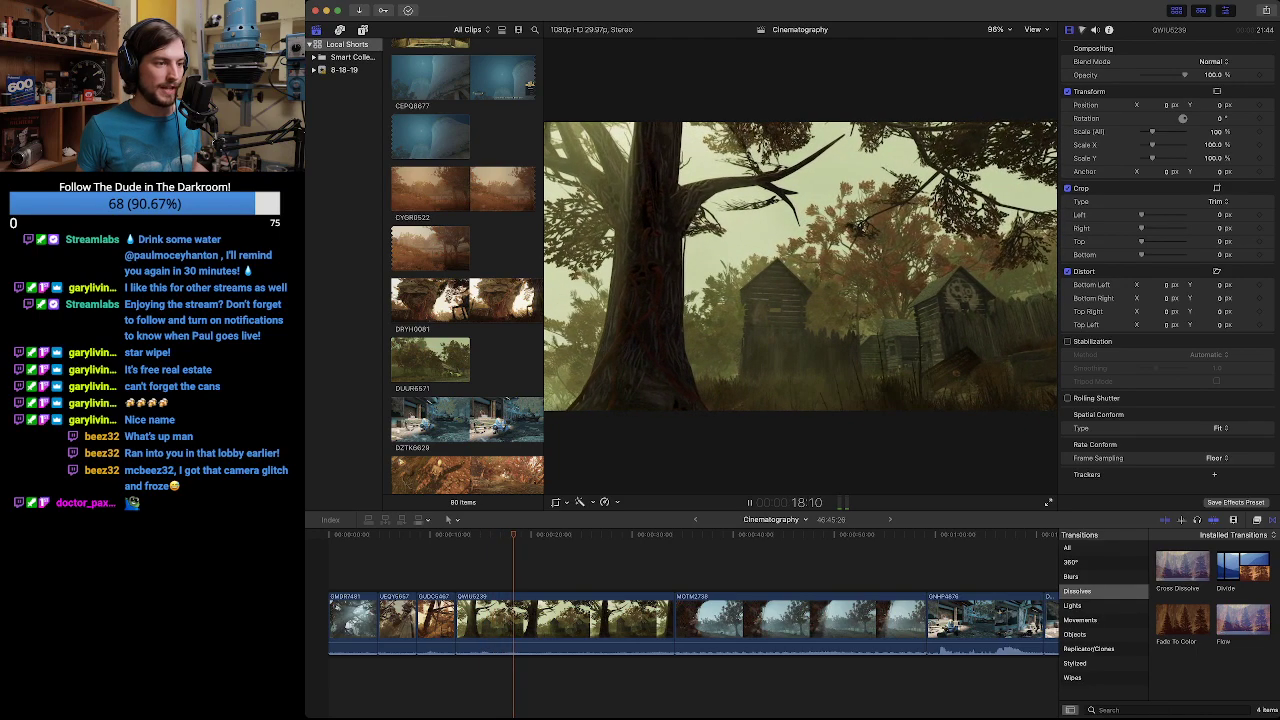
Trim 14 frames off the start of the tree-and-shacks clip QWIU6239 and play it back from the new cut.
click(455, 622)
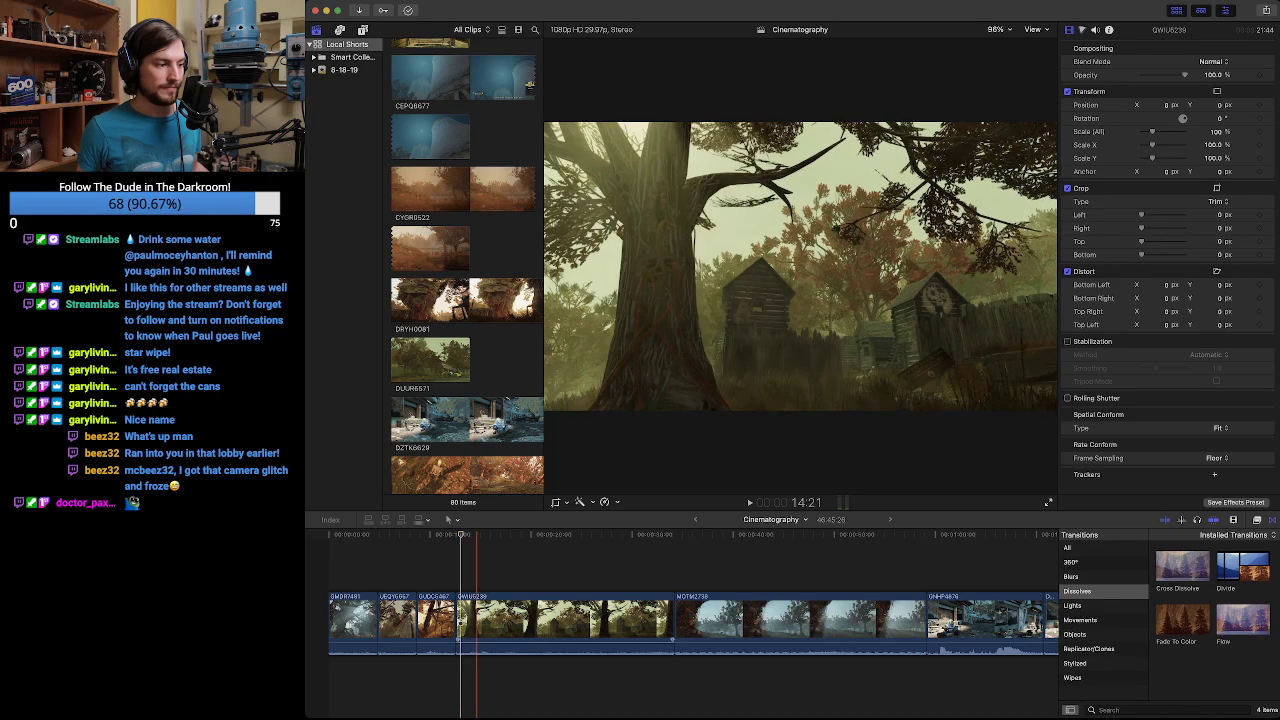
click(455, 622)
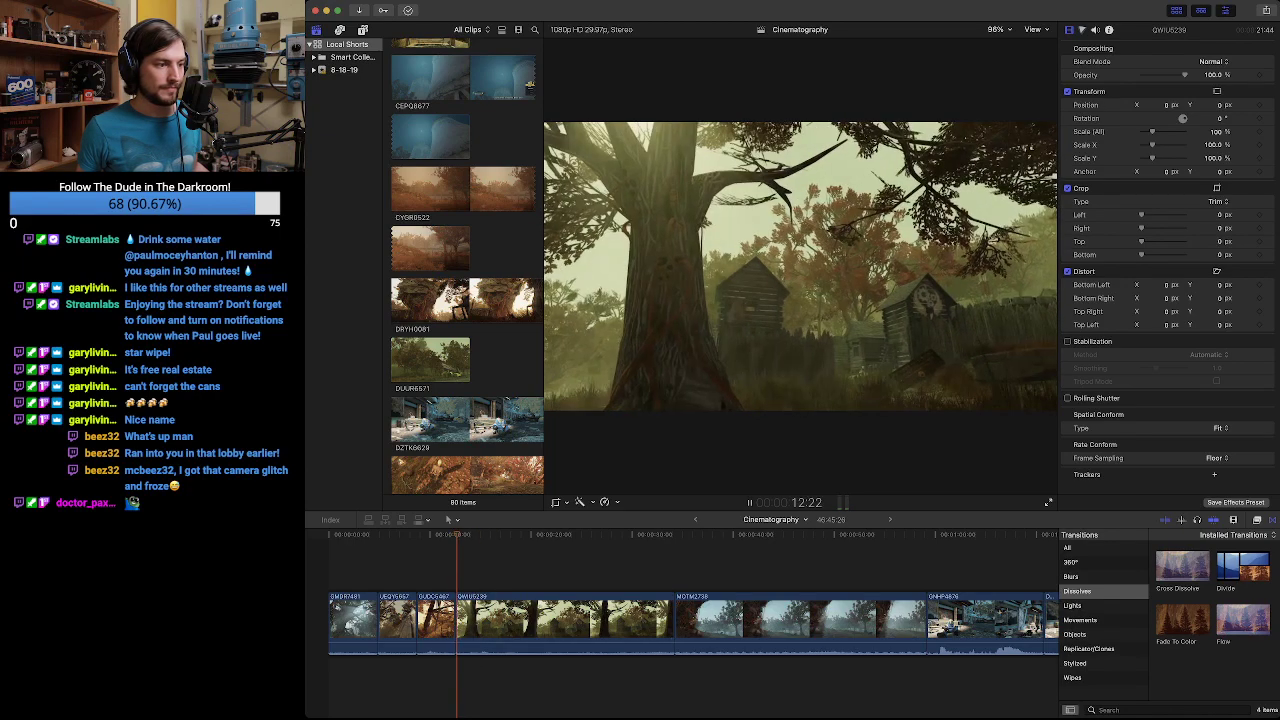
key(space)
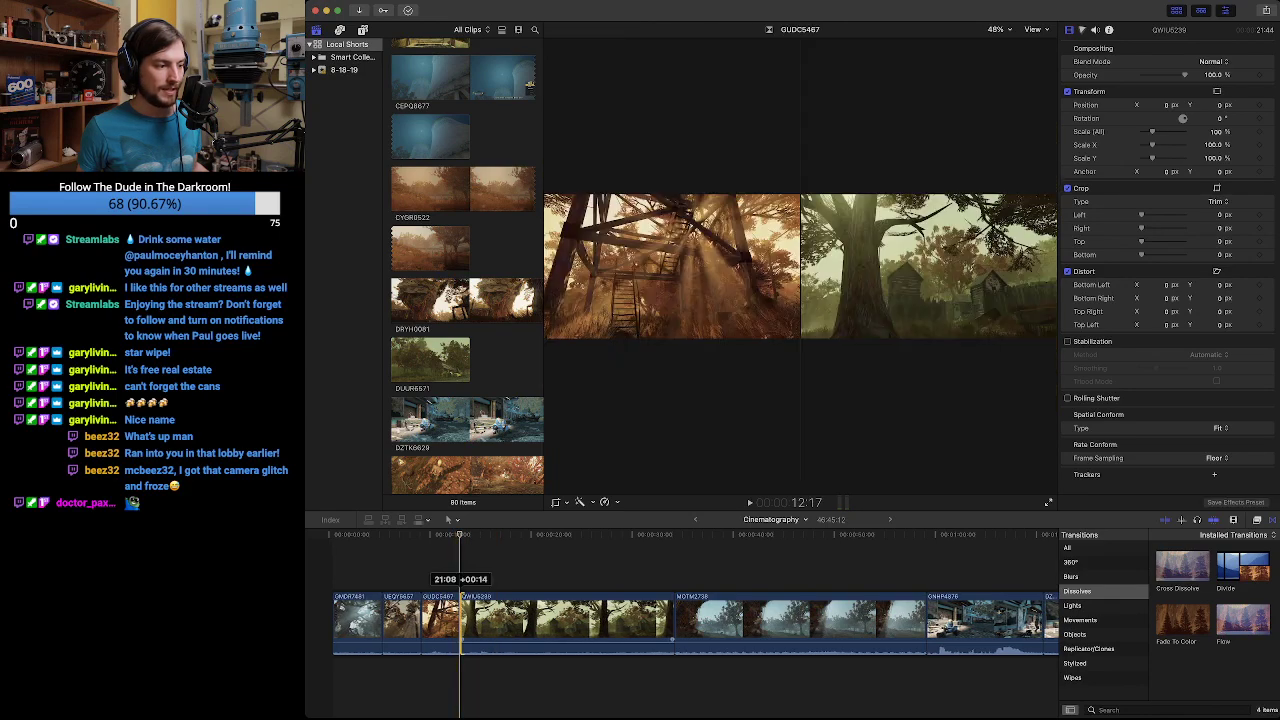
key(space)
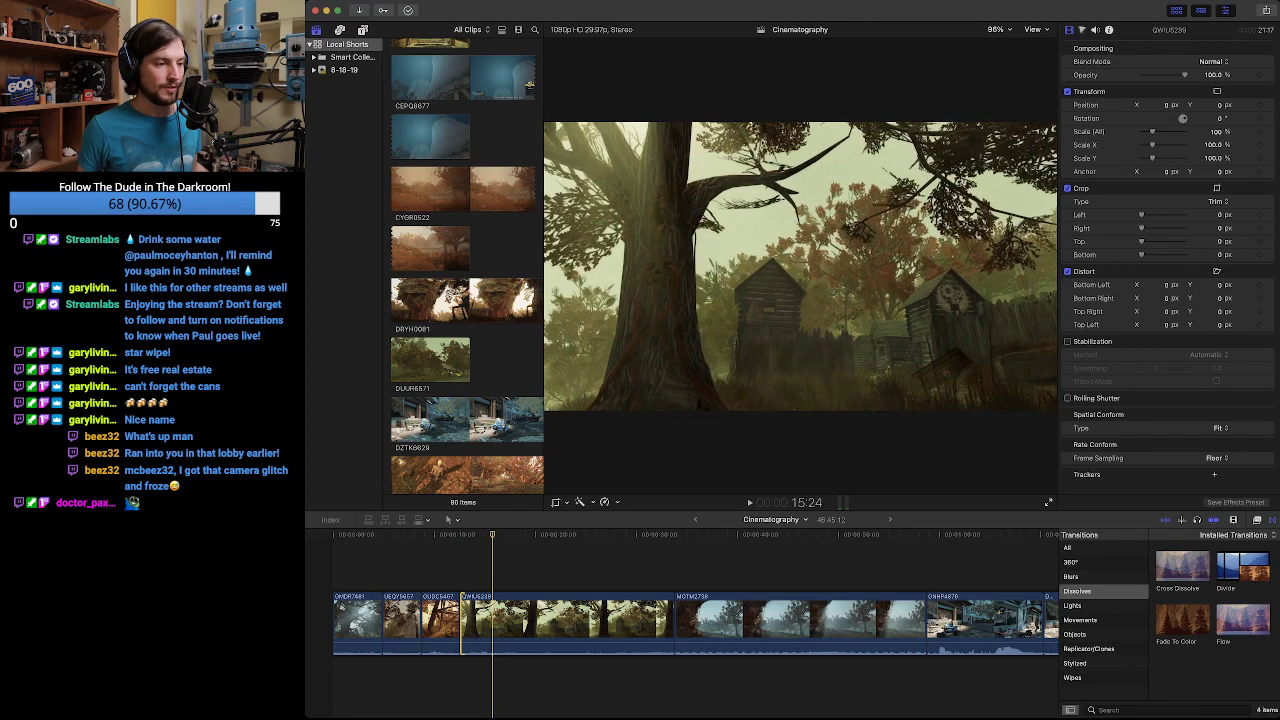
Shorten the tree-and-shacks clip QWIU6239 by trimming its end back to 16:26 on the timeline.
key(Up)
key(space)
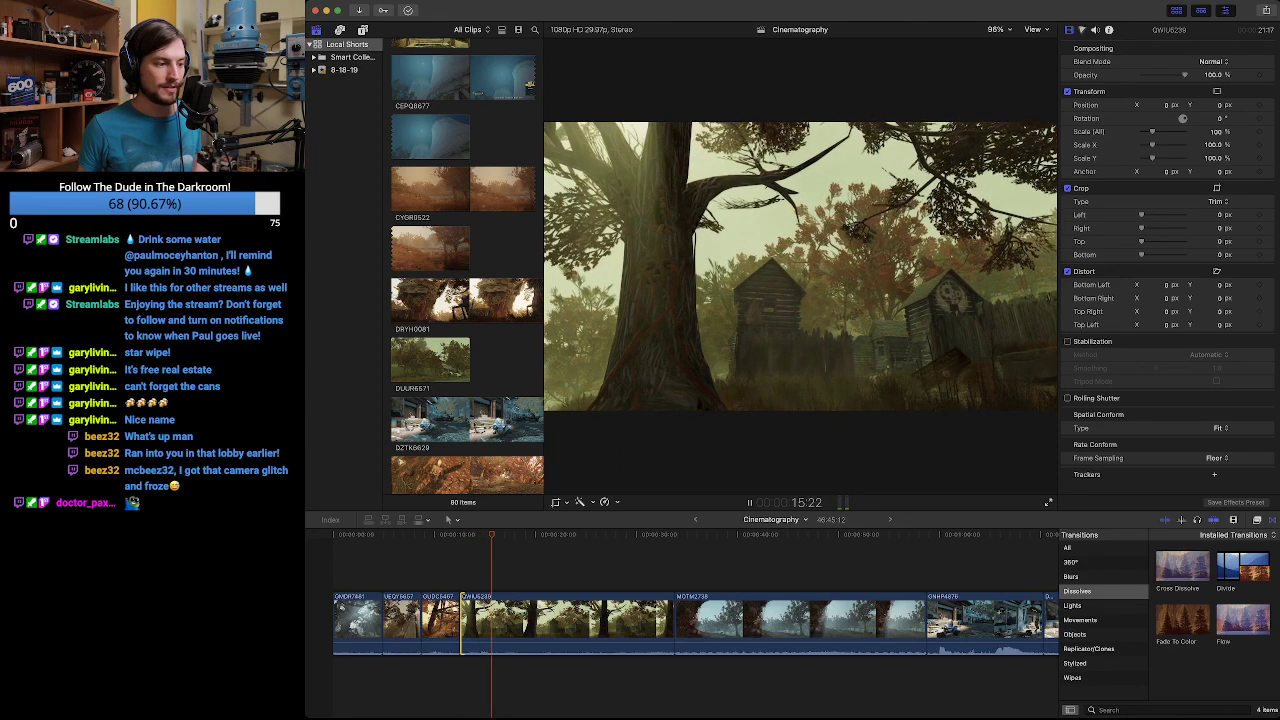
key(space)
drag(672, 620, 502, 620)
key(space)
drag(538, 535, 503, 535)
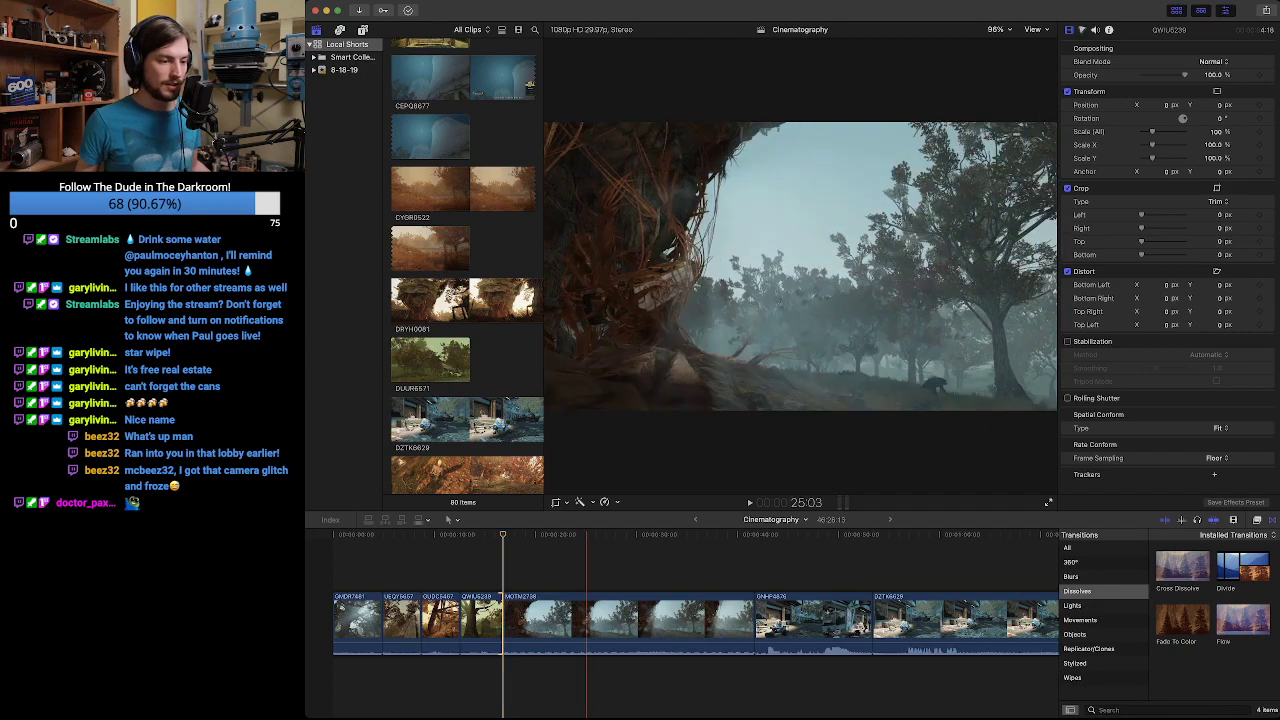
Move the misty forest clip MOTM2738 from after the tree-and-shacks shot to between DUUR6571 and DRYH0081.
scroll(743, 620, right, 5)
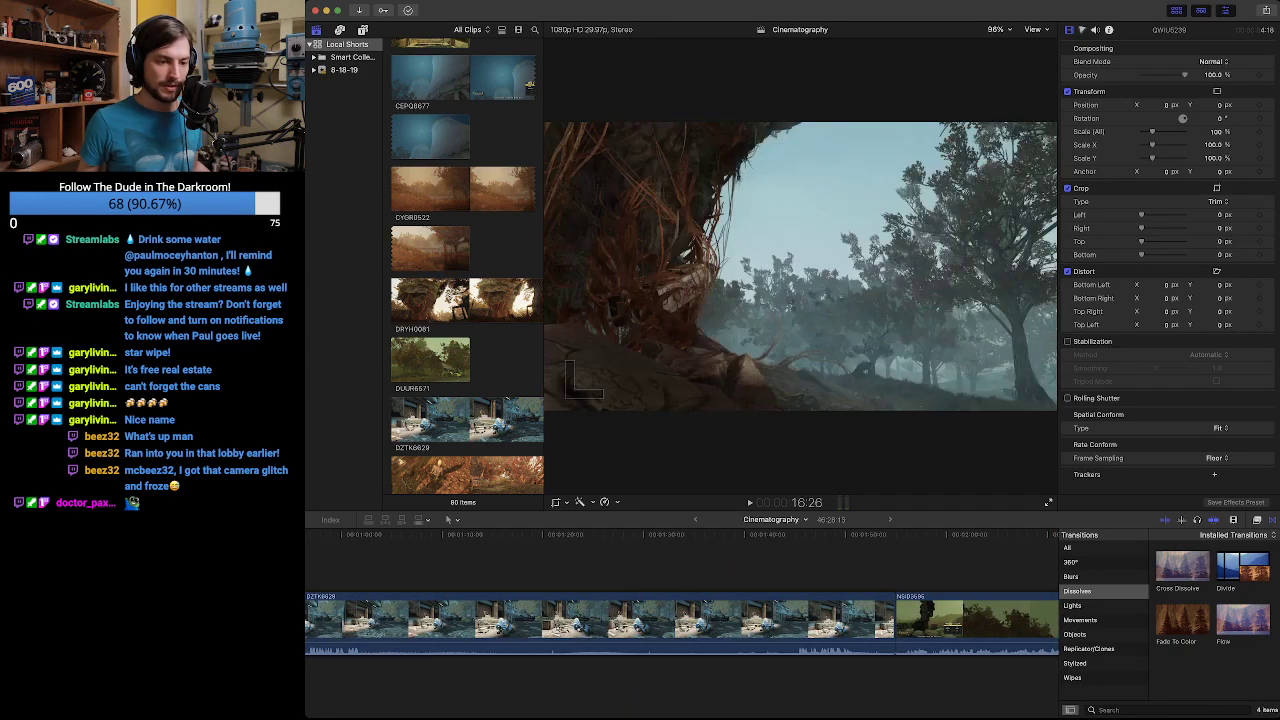
key(shift+z)
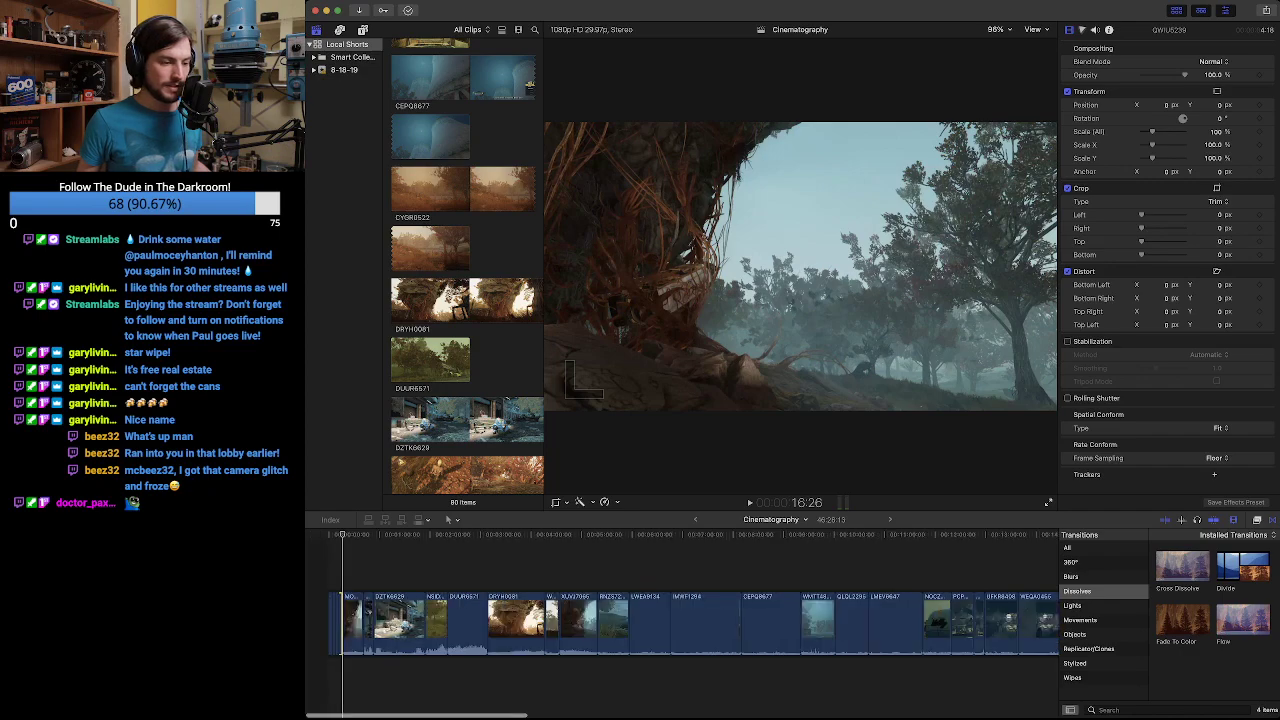
scroll(790, 622, right, 5)
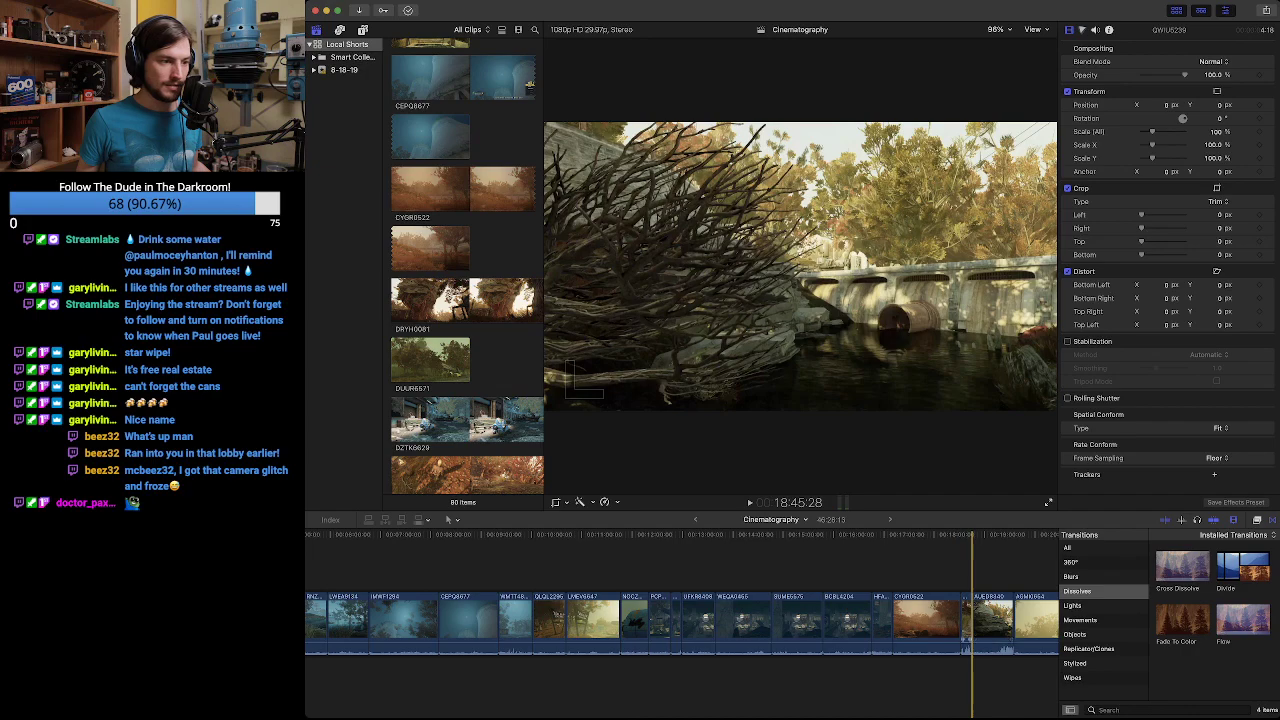
scroll(940, 620, right, 15)
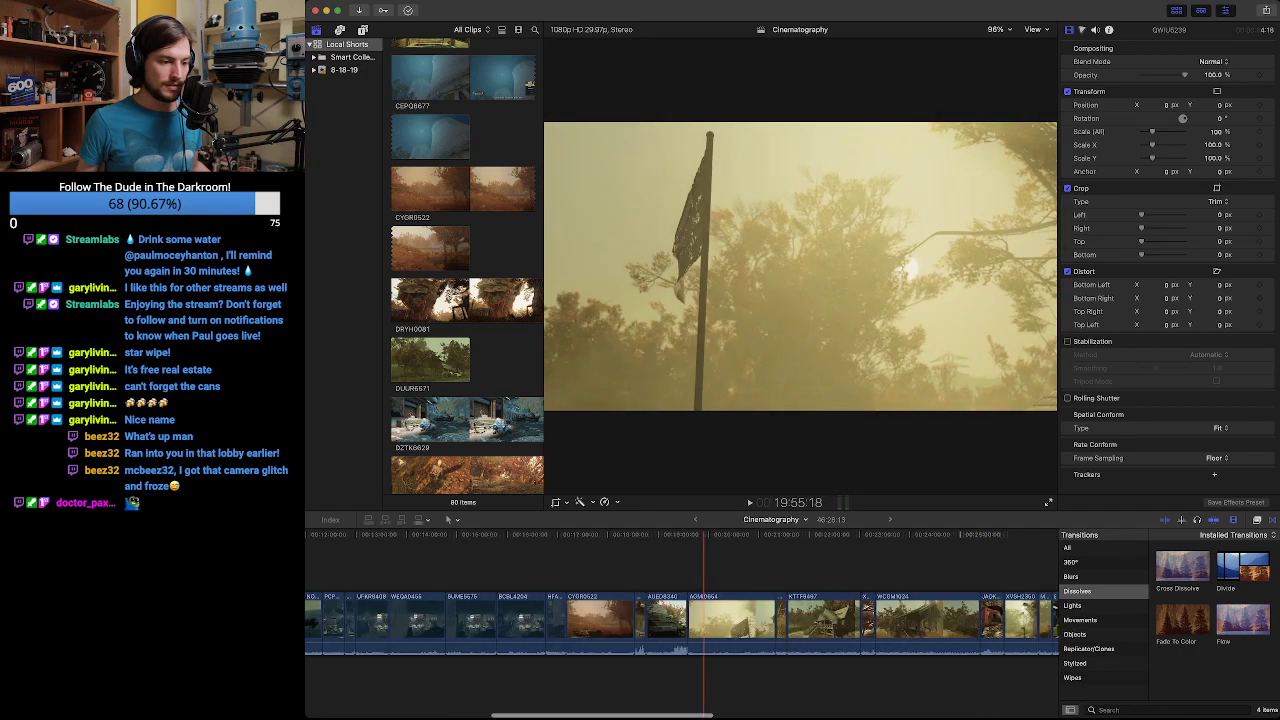
scroll(900, 620, right, 10)
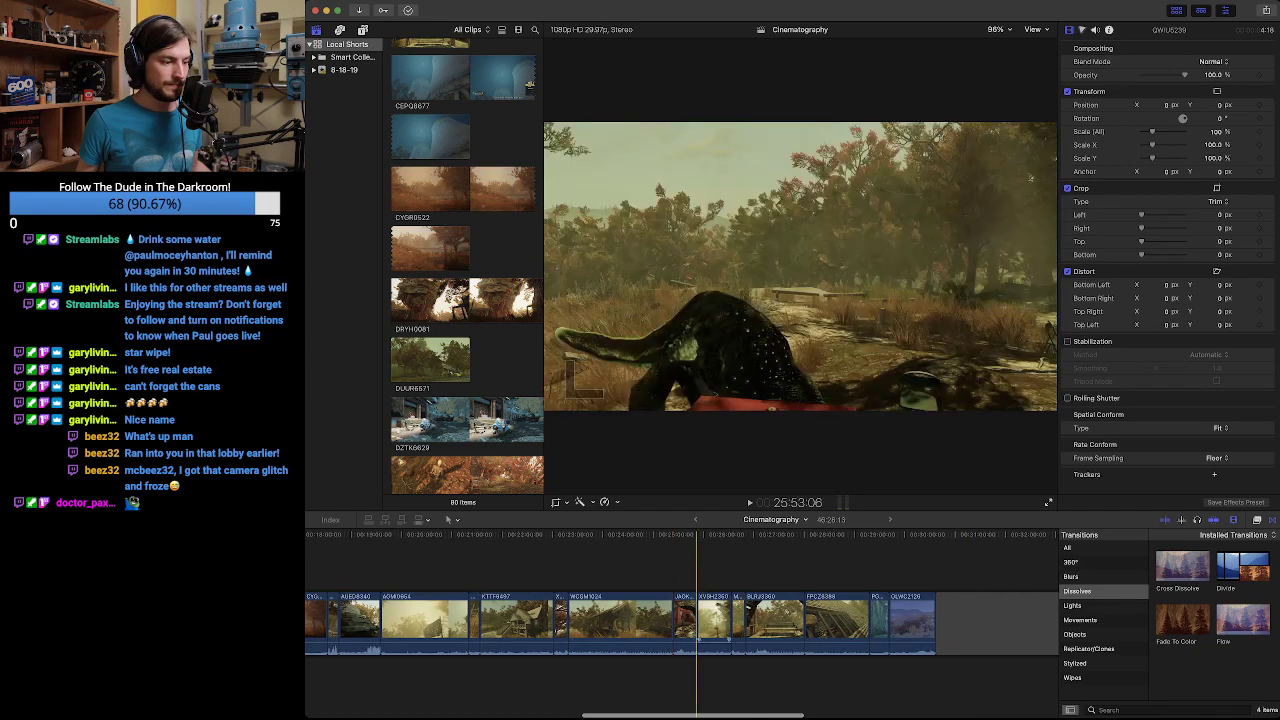
scroll(700, 620, left, 20)
scroll(572, 620, left, 10)
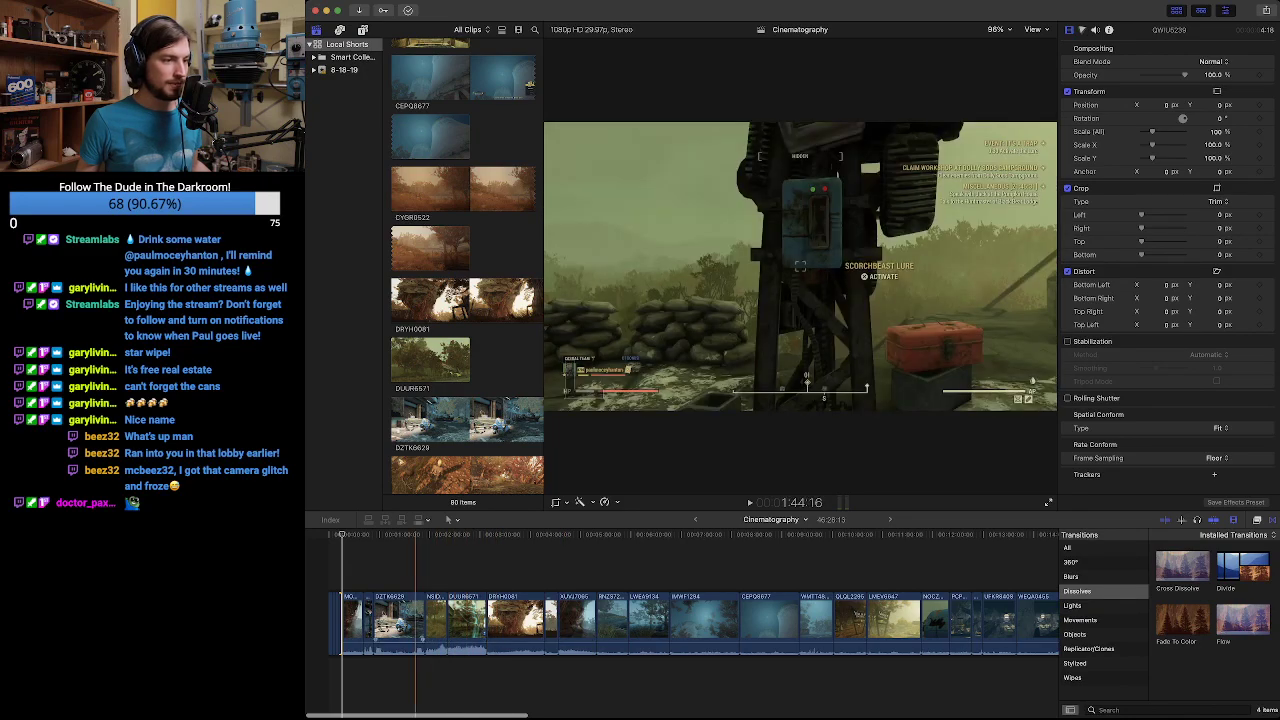
click(349, 620)
drag(349, 620, 474, 620)
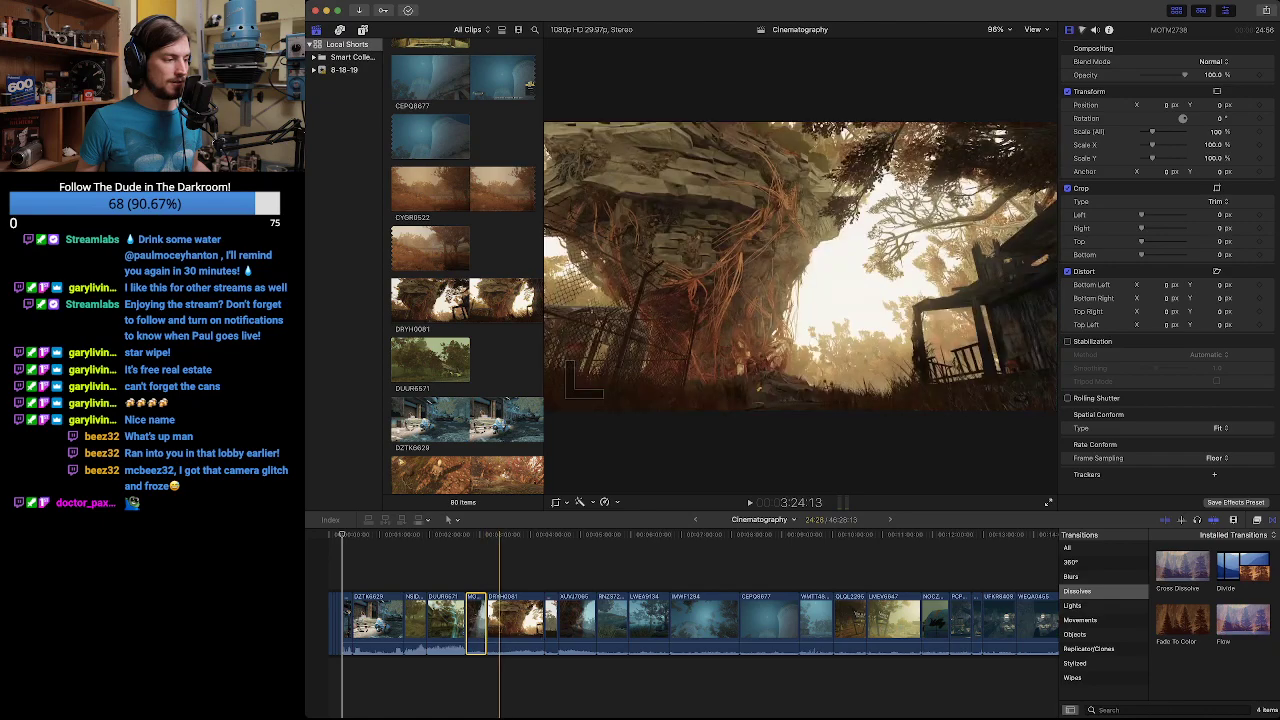
click(487, 680)
Play the opening of the police robot clip GNHP4876 and enlarge the timeline around it.
click(338, 680)
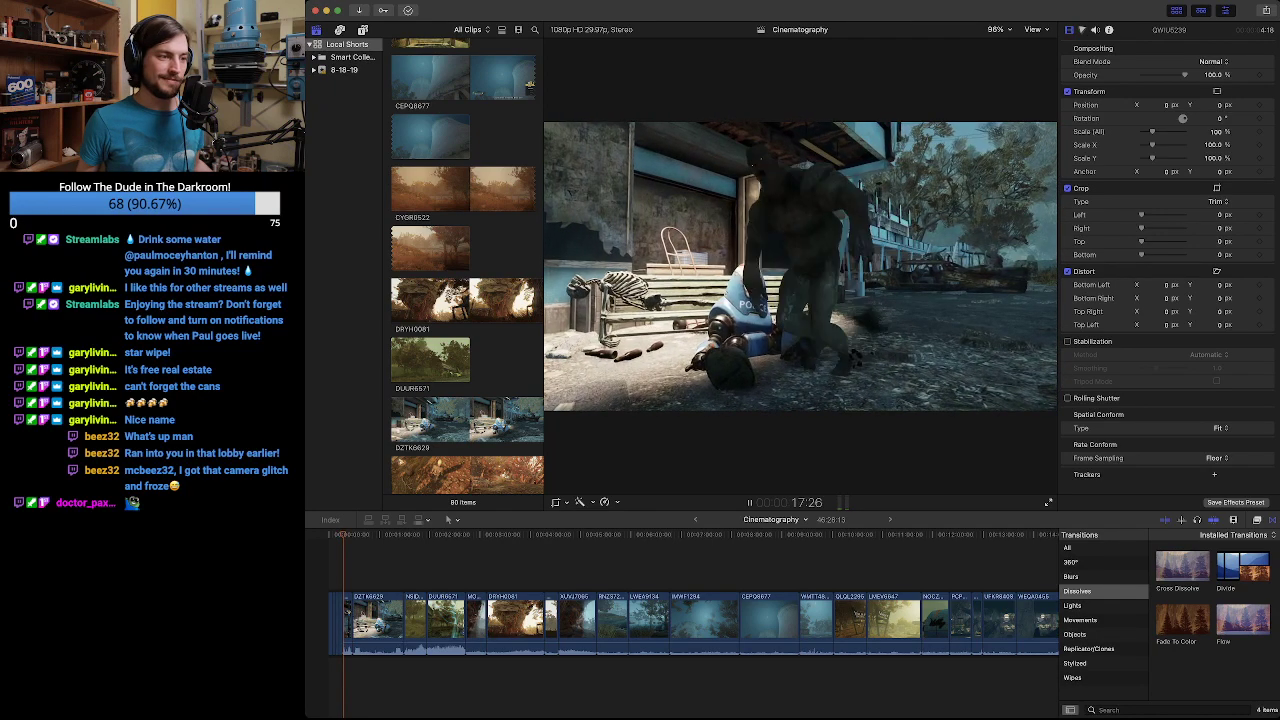
key(space)
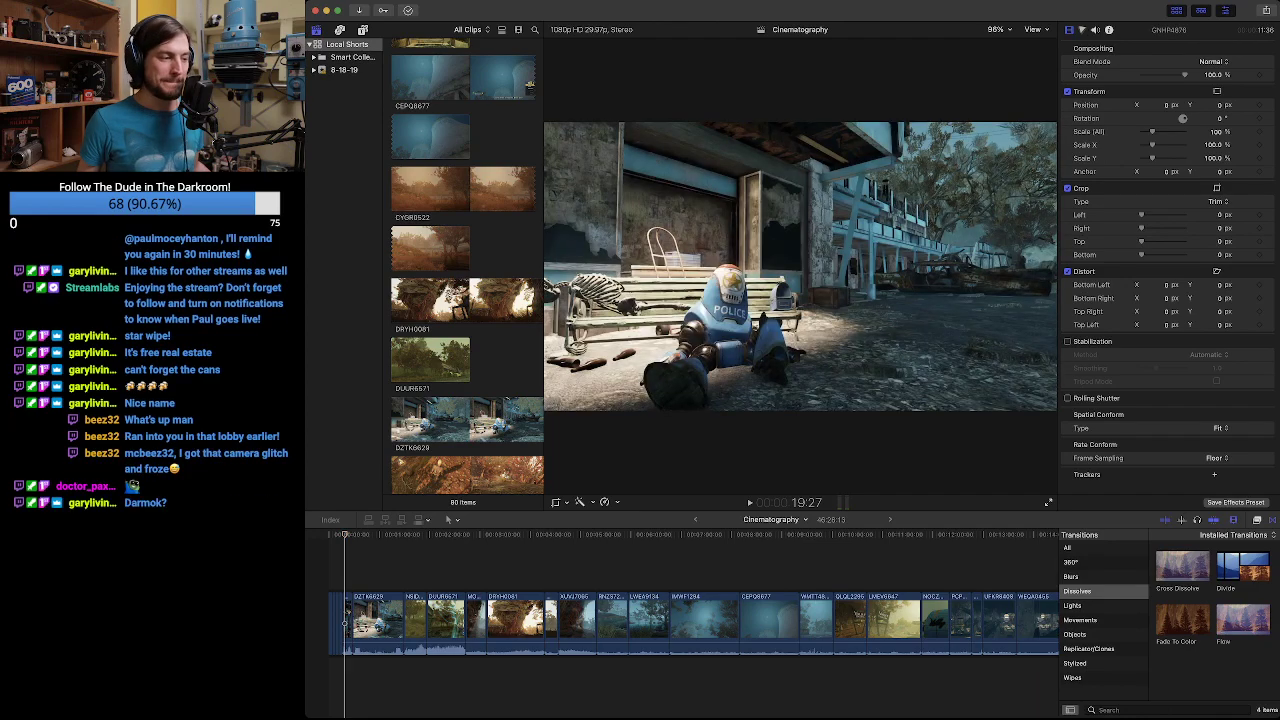
key(super+equal)
key(super+equal)
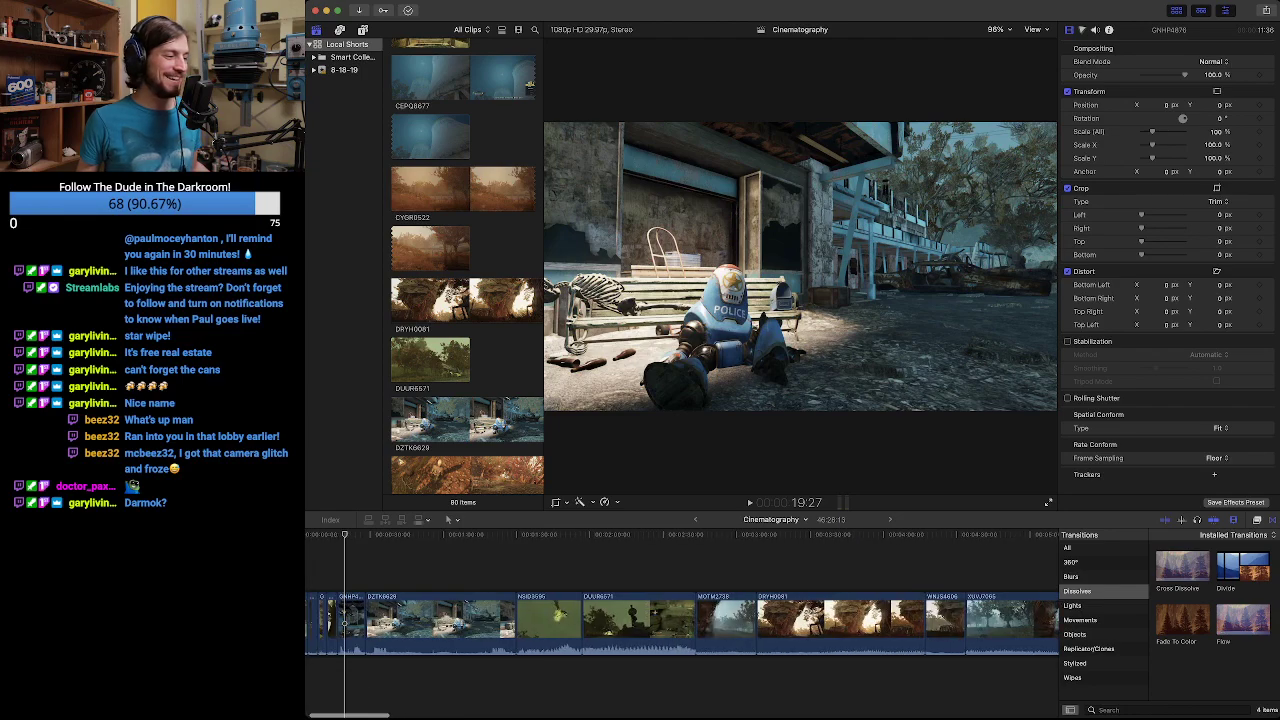
scroll(505, 620, left, 3)
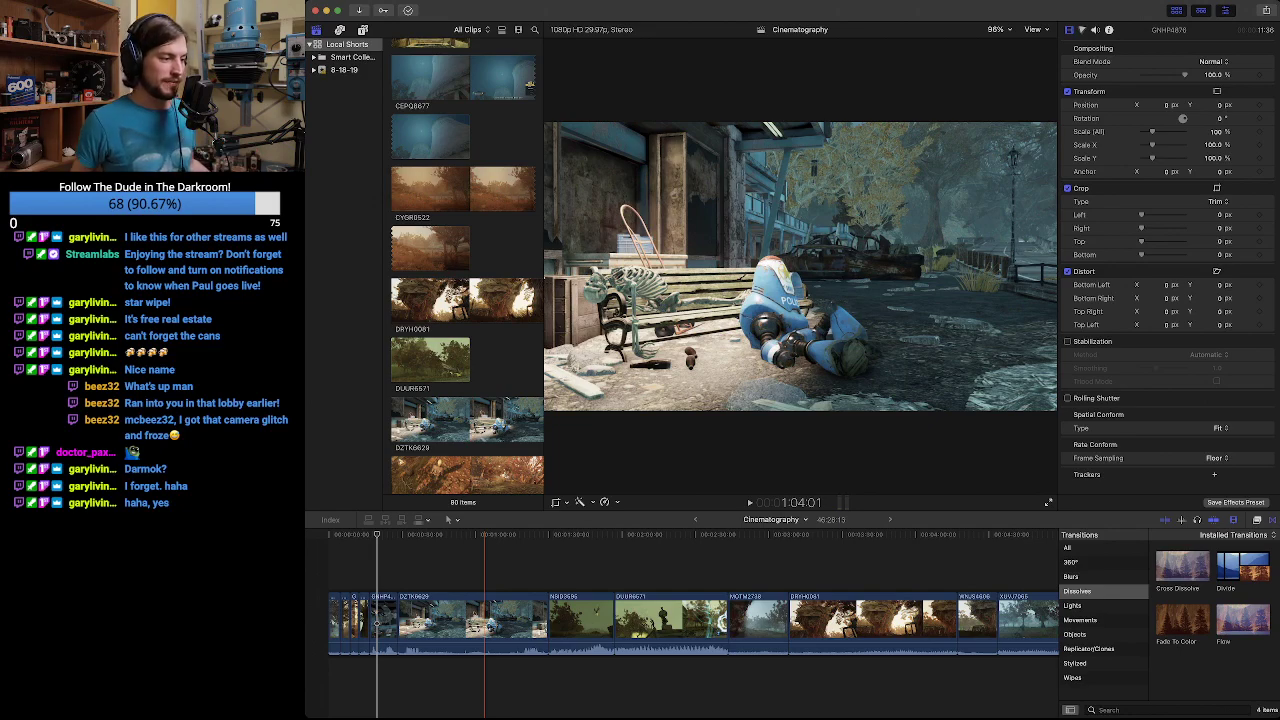
Replay the police robot clip GNHP4876 from its start and split it with the Blade tool at 21:00.
click(381, 560)
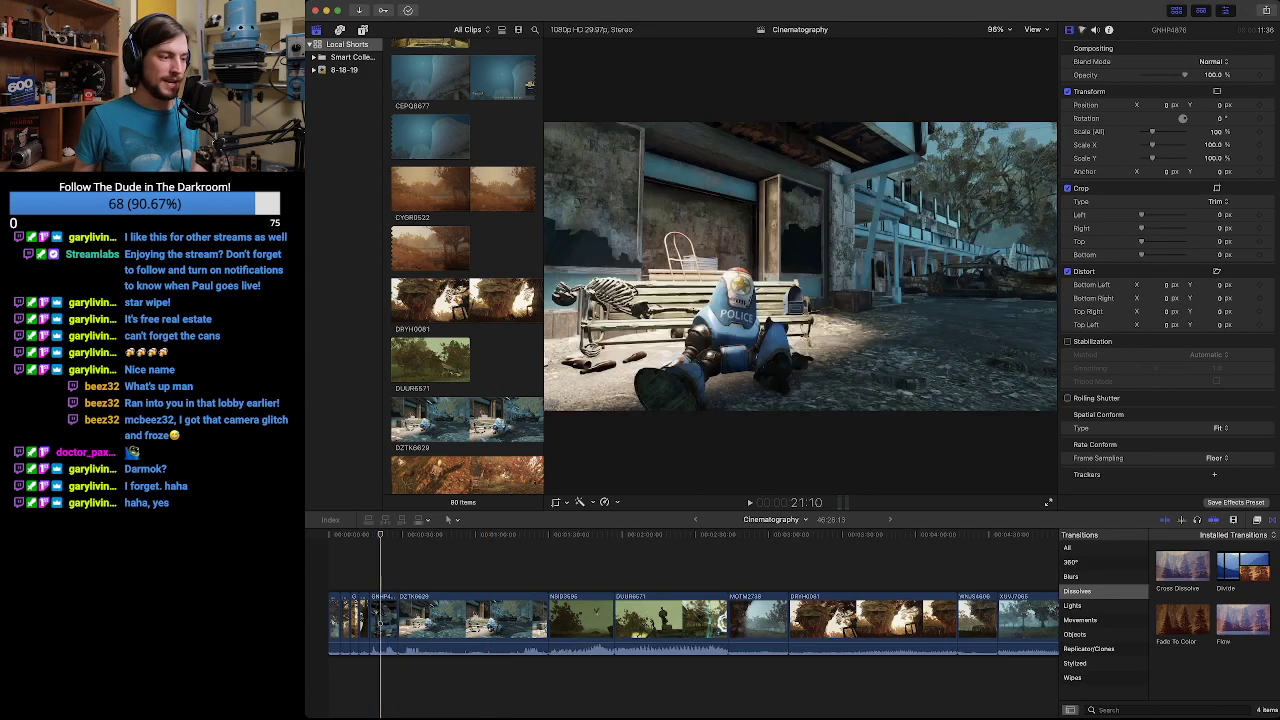
click(369, 560)
key(space)
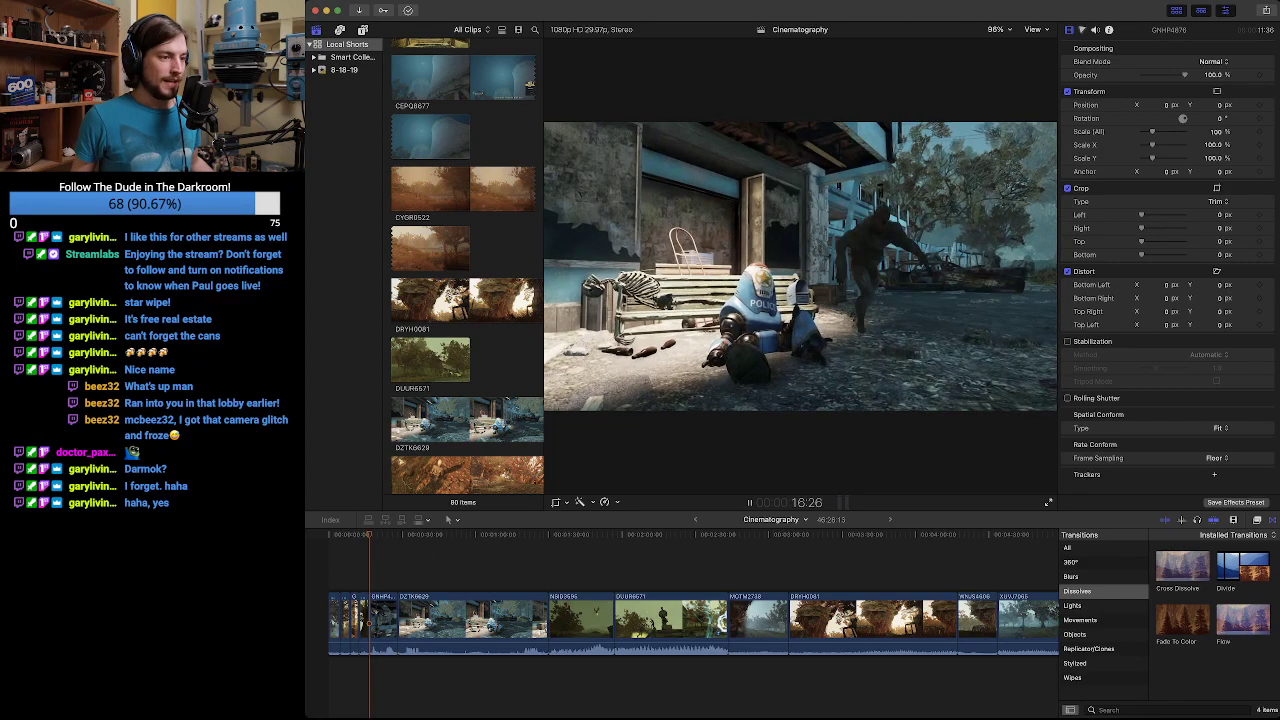
key(space)
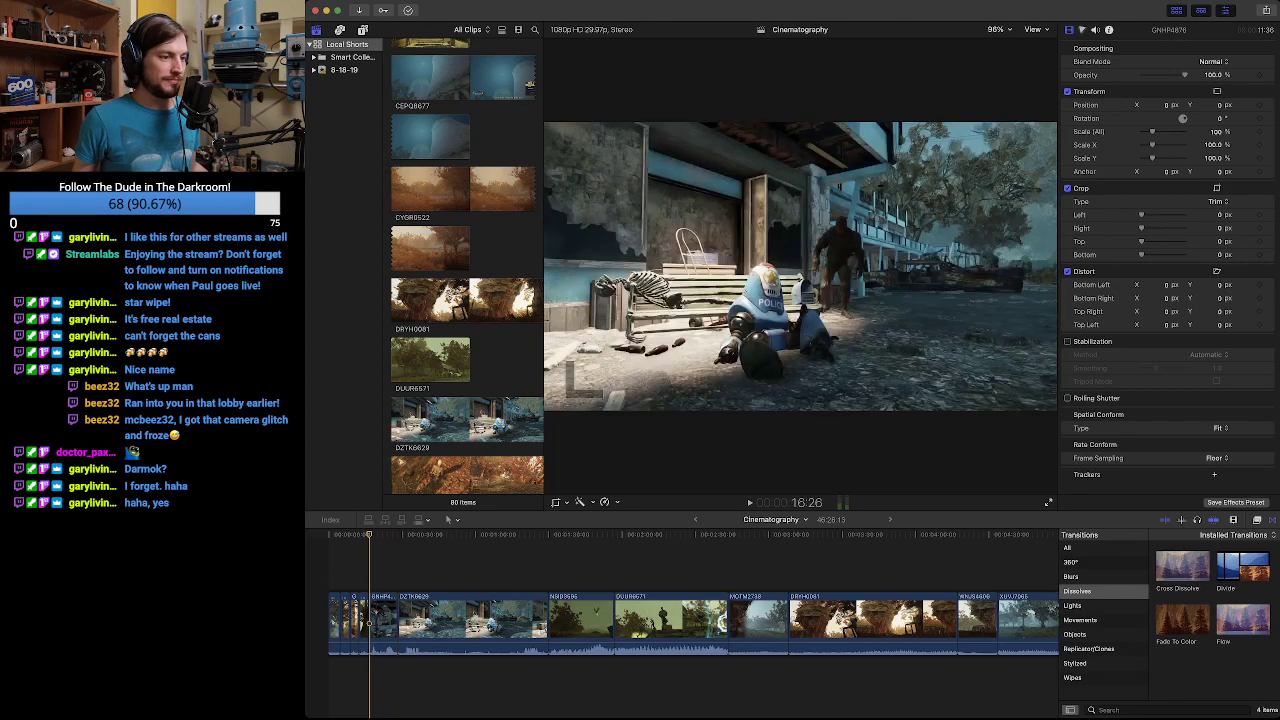
key(space)
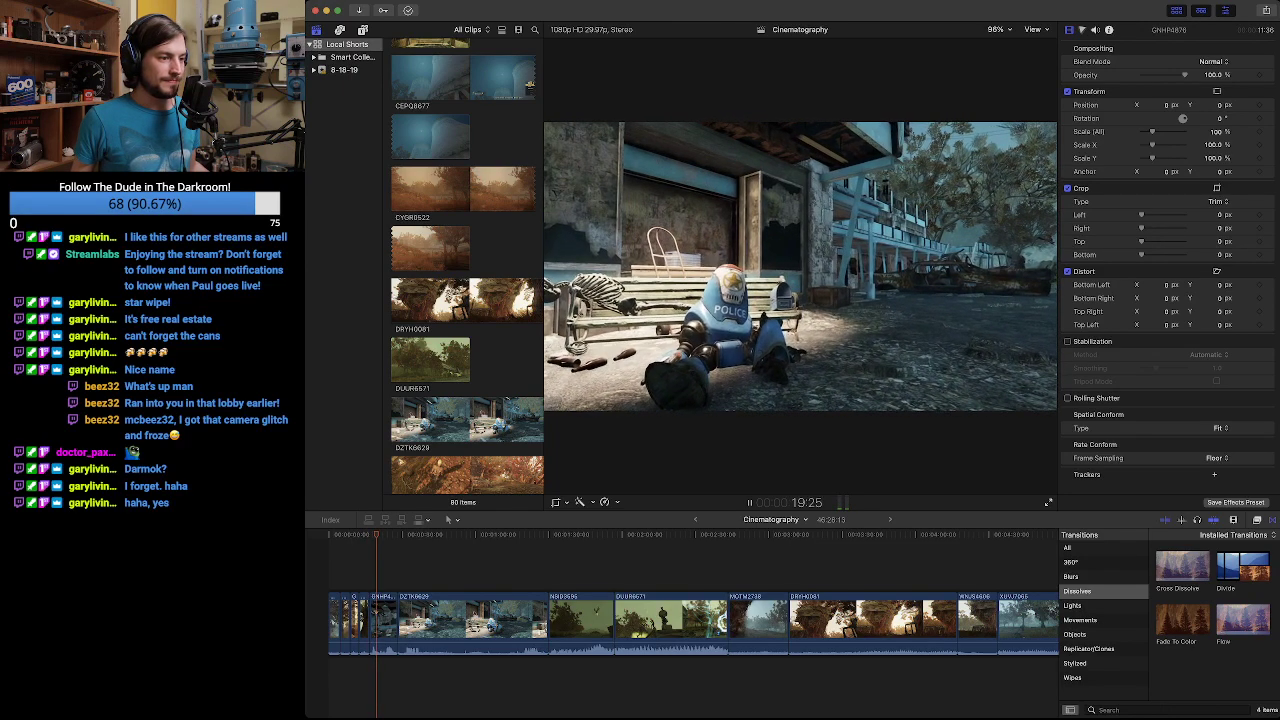
key(space)
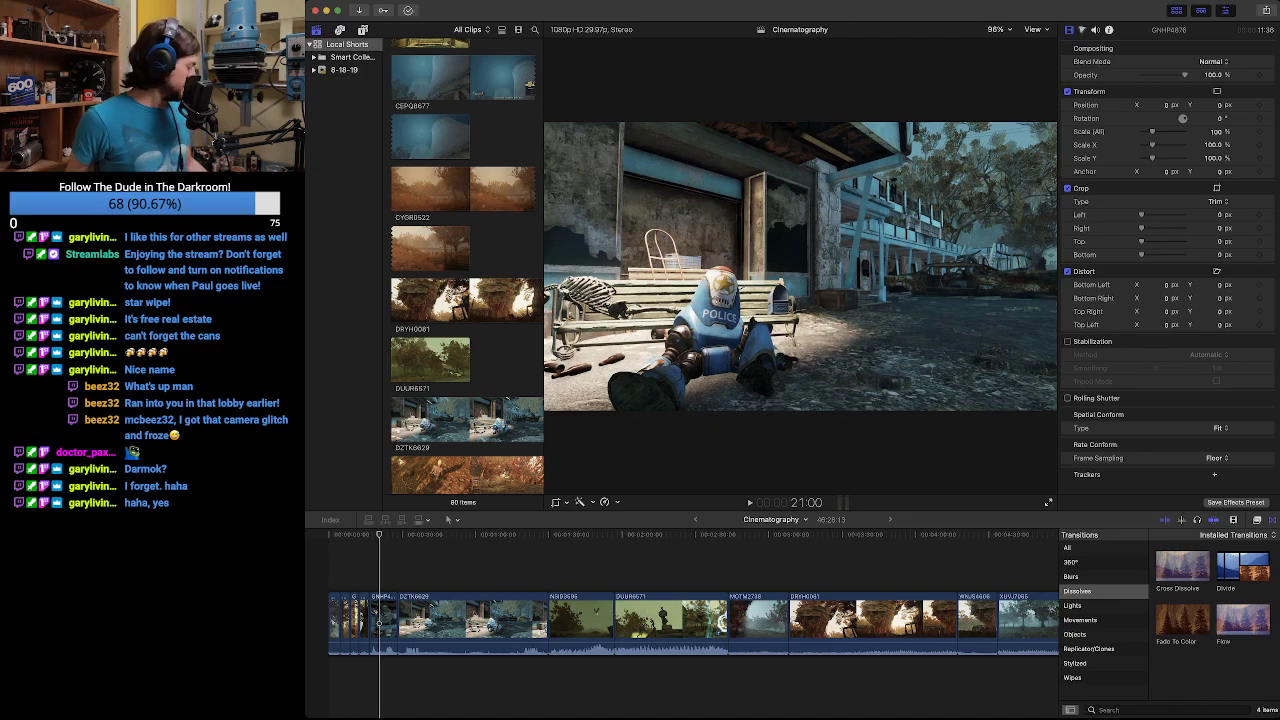
key(b)
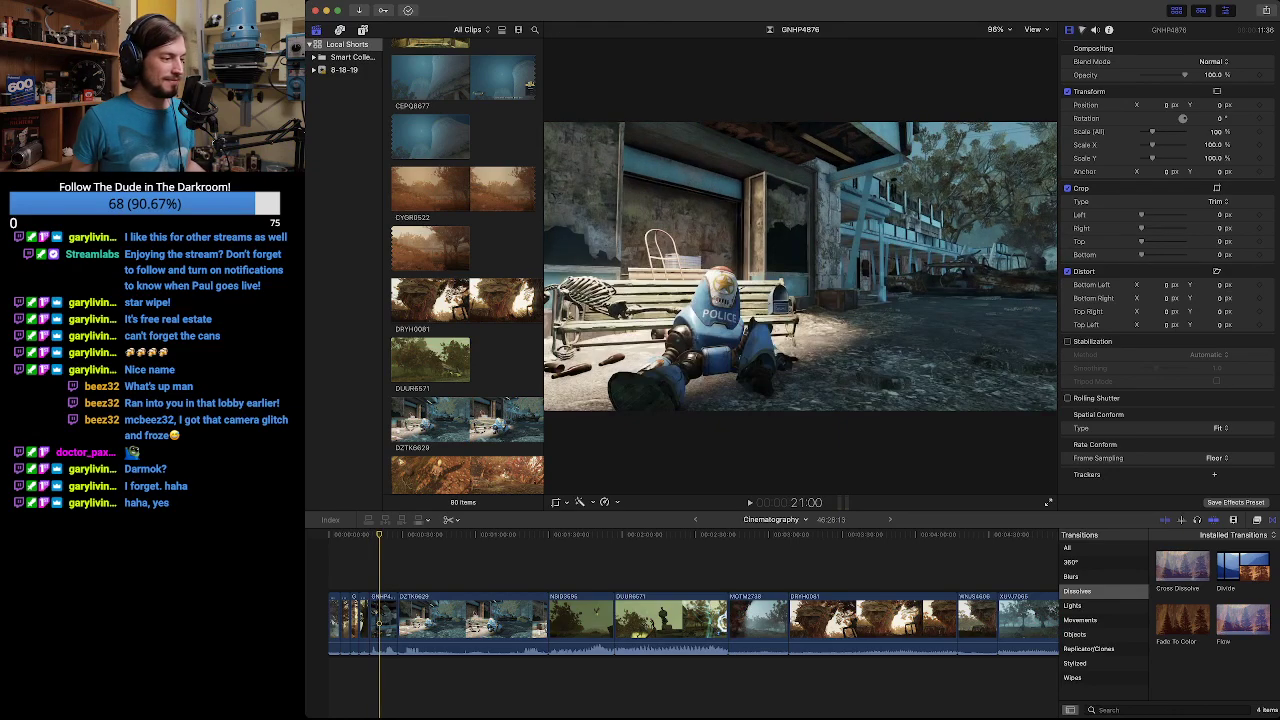
Play through both parts of the split robot clip and step back frame by frame to 26:25 in the respawn footage.
key(Up)
key(space)
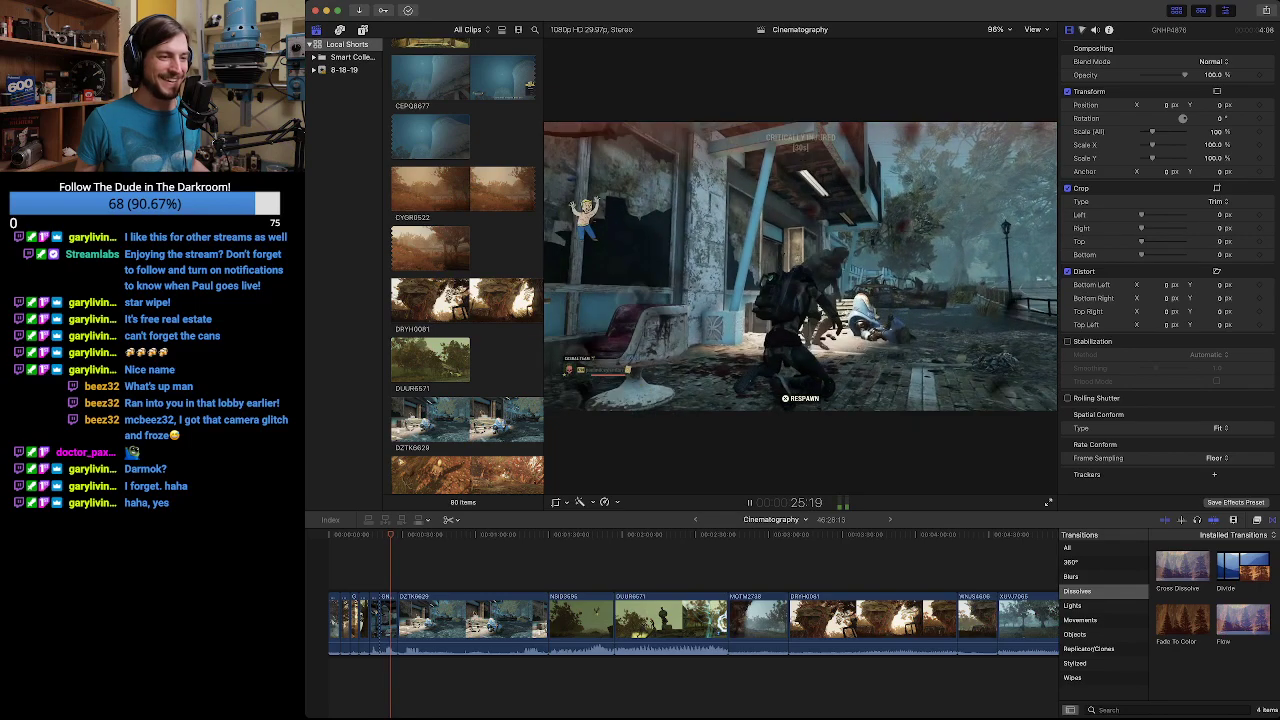
key(space)
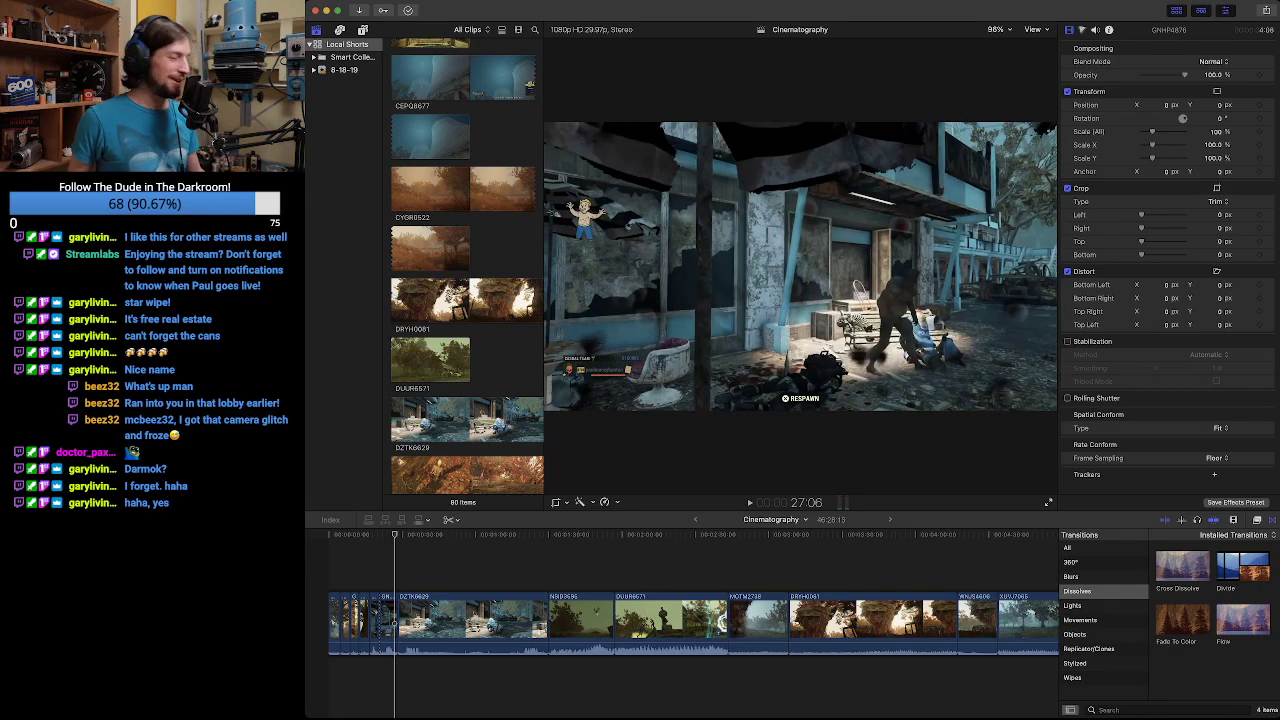
key(Left)
key(Left)
key(Left)
key(Left)
key(Left)
key(Left)
key(Left)
key(Left)
key(Left)
key(Left)
key(Left)
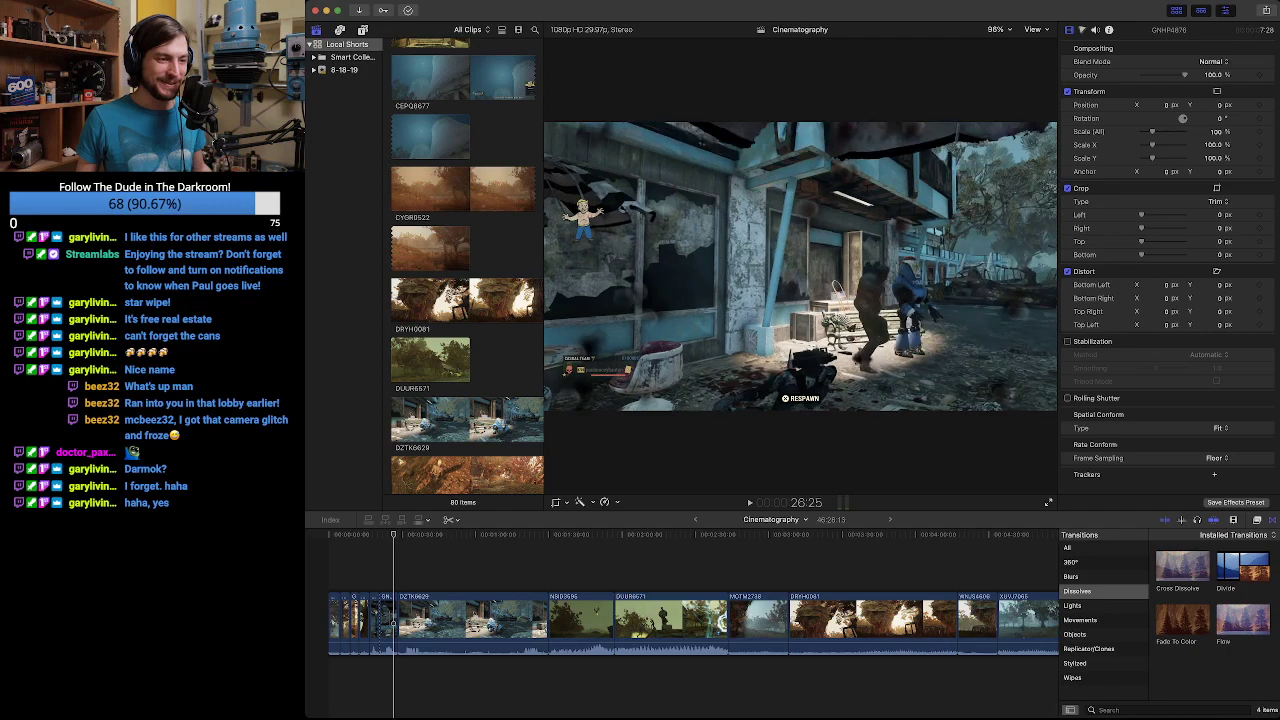
Check the frames around the cut from the tree-and-shacks clip to the robot clip and return to the robot clip's start.
key(Up)
key(Up)
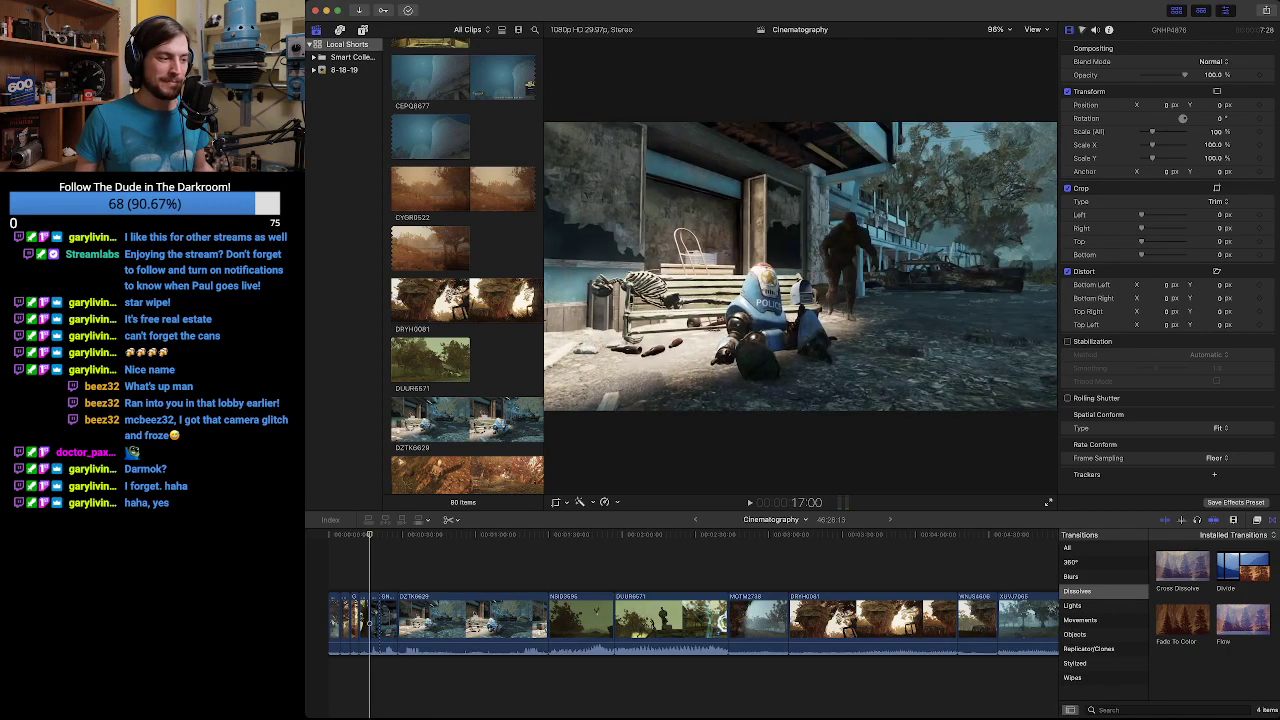
key(Left)
key(Left)
key(Left)
key(Left)
key(Left)
key(Left)
key(Left)
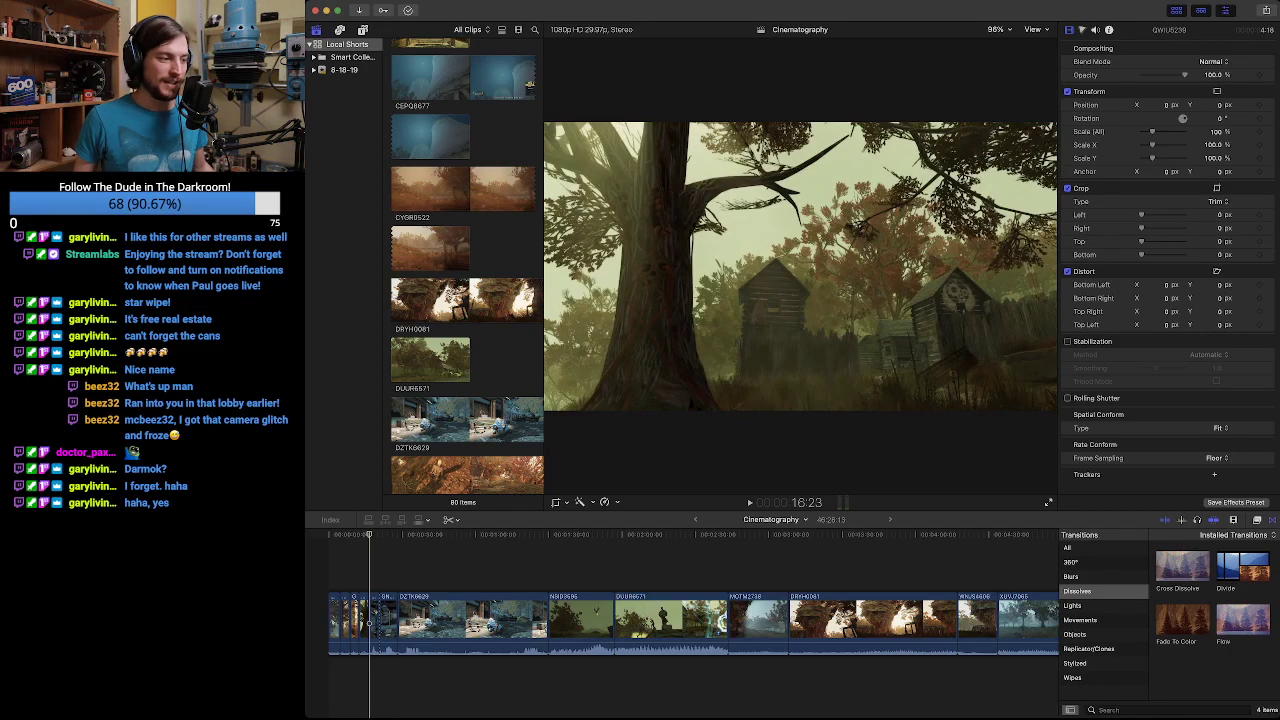
key(Right)
key(Right)
key(Right)
key(Right)
key(Right)
key(Down)
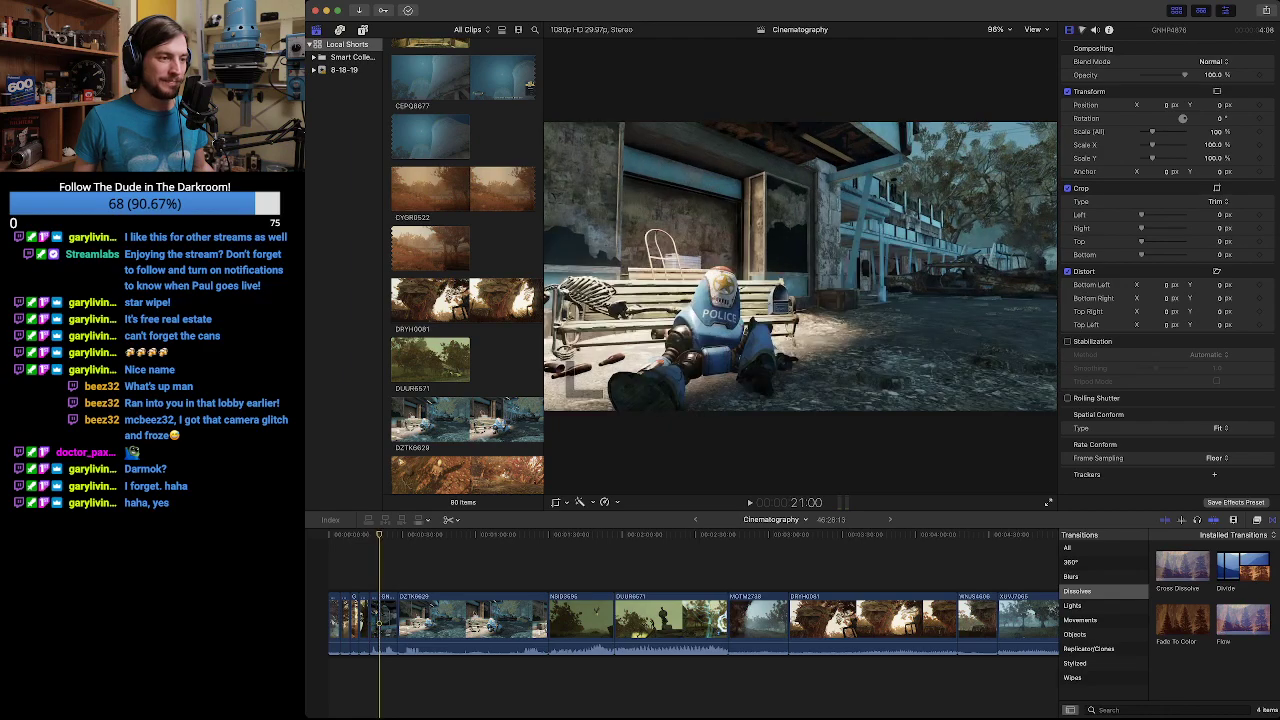
key(Up)
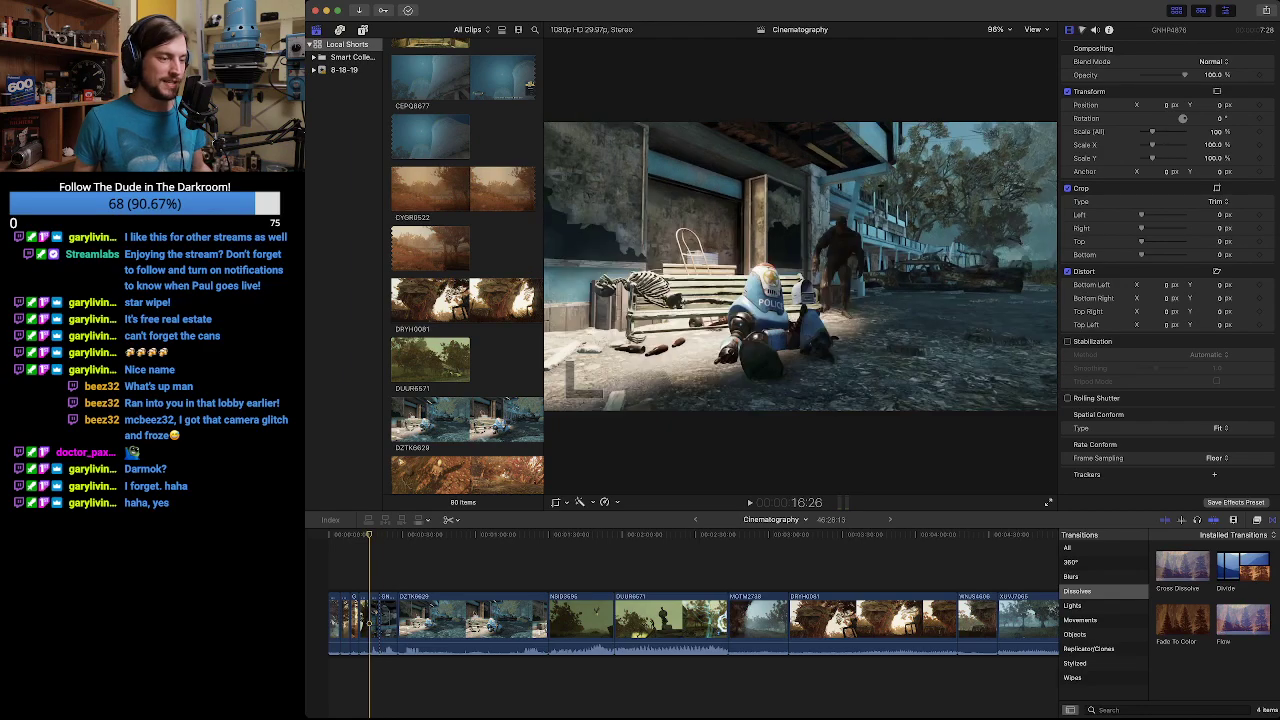
Play the first part of the police robot clip GNHP4876 and step back frame by frame to the creature's pass around 18:03.
key(space)
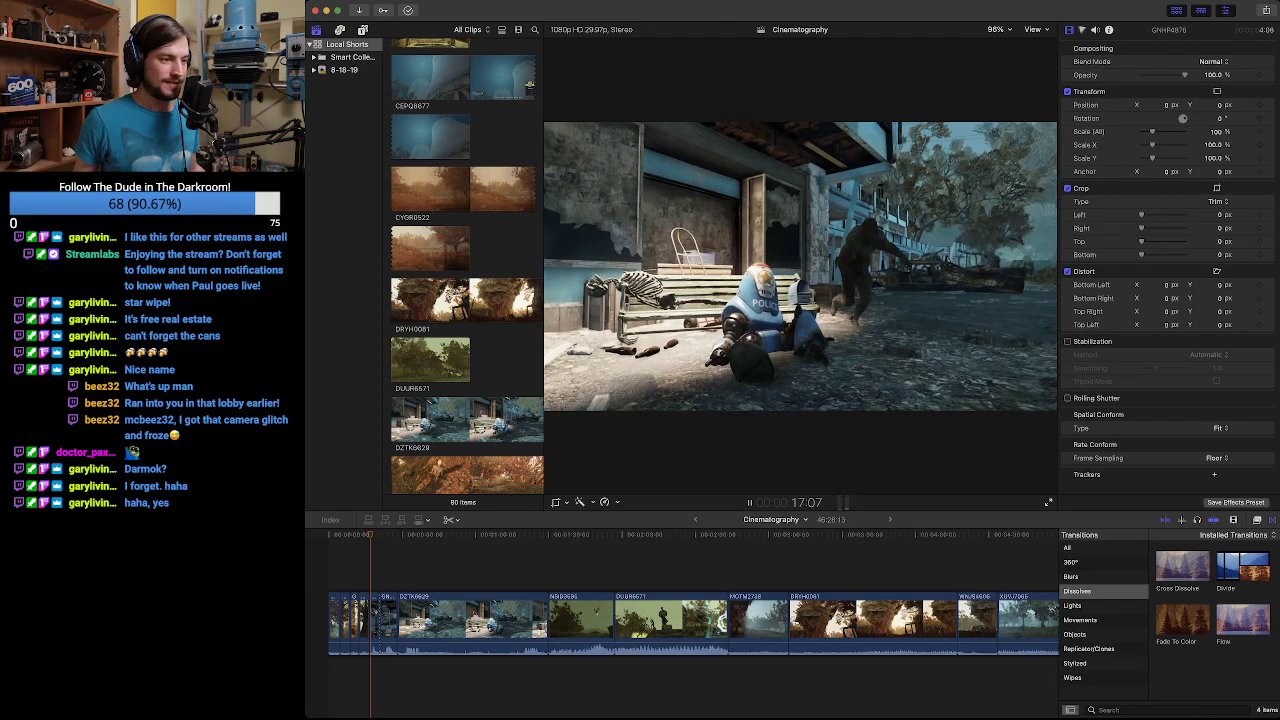
key(space)
key(Left)
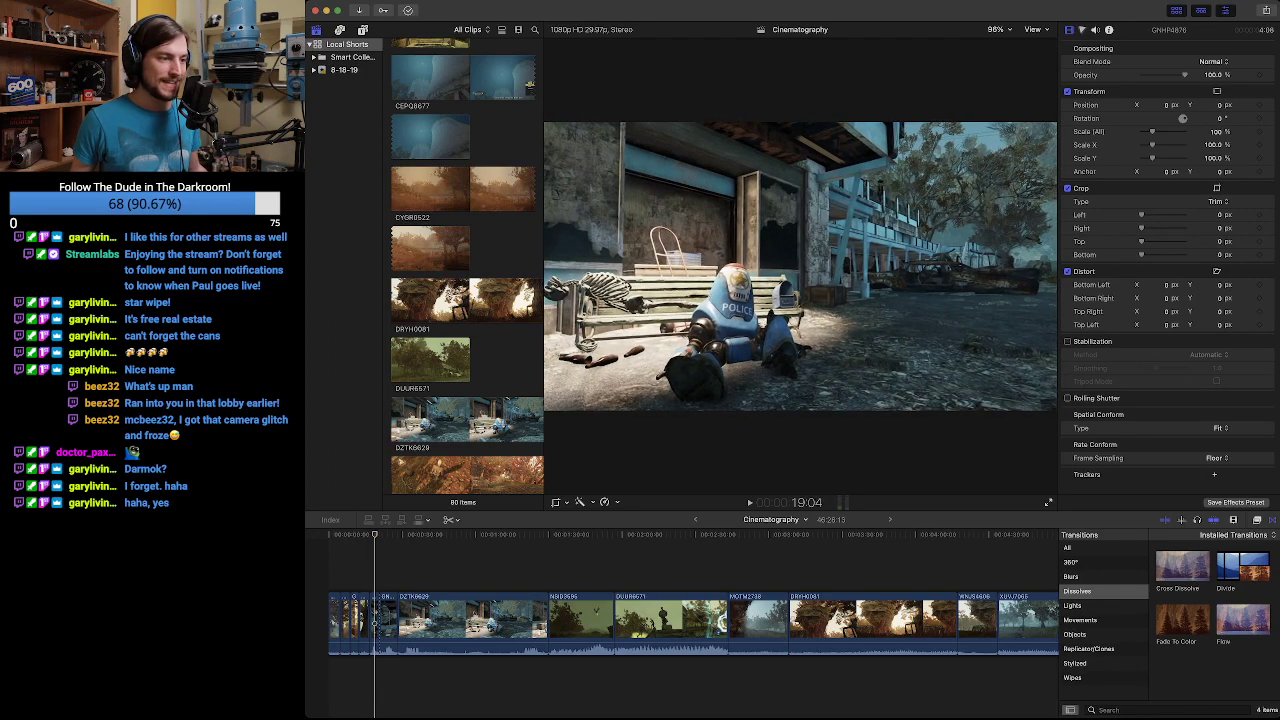
key(Left)
key(Left)
key(Left)
key(Left)
key(Left)
key(Left)
key(Left)
key(Left)
key(Left)
key(Left)
key(Left)
key(Left)
key(Left)
key(Left)
key(Left)
key(Left)
key(Left)
key(Left)
key(Left)
key(Left)
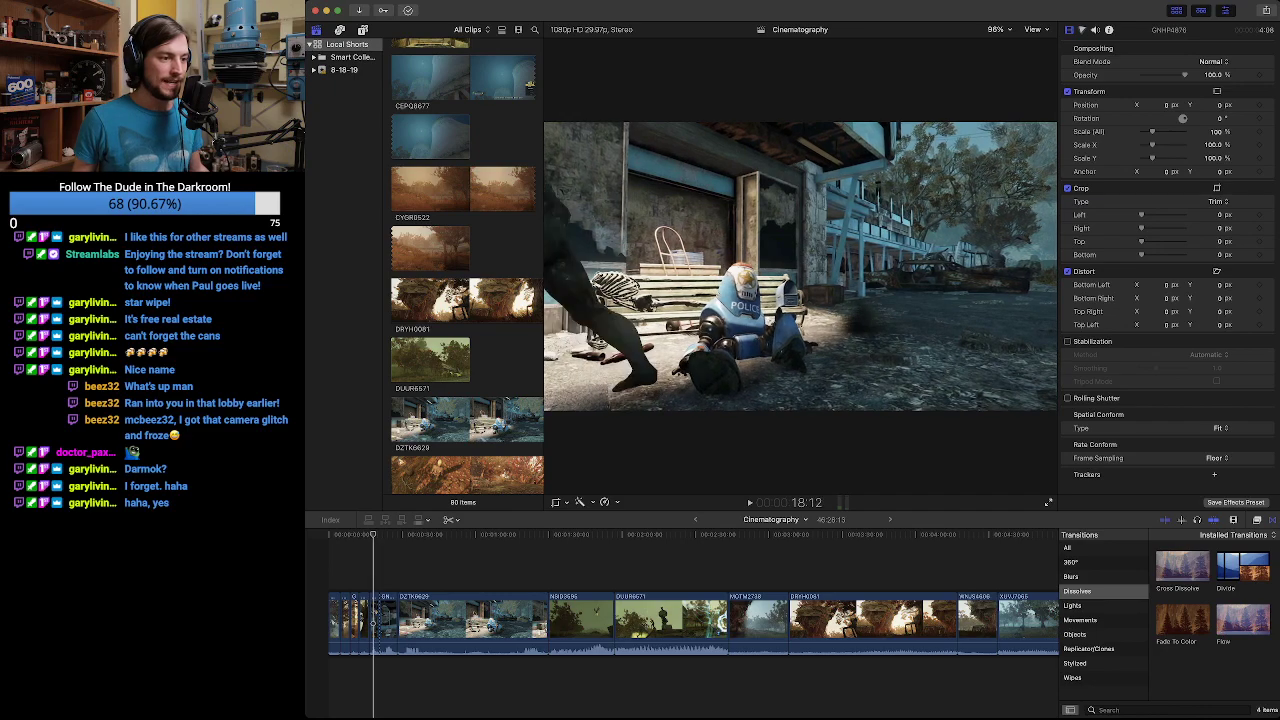
key(Left)
key(Left)
key(Left)
key(Left)
key(Left)
key(Right)
key(Right)
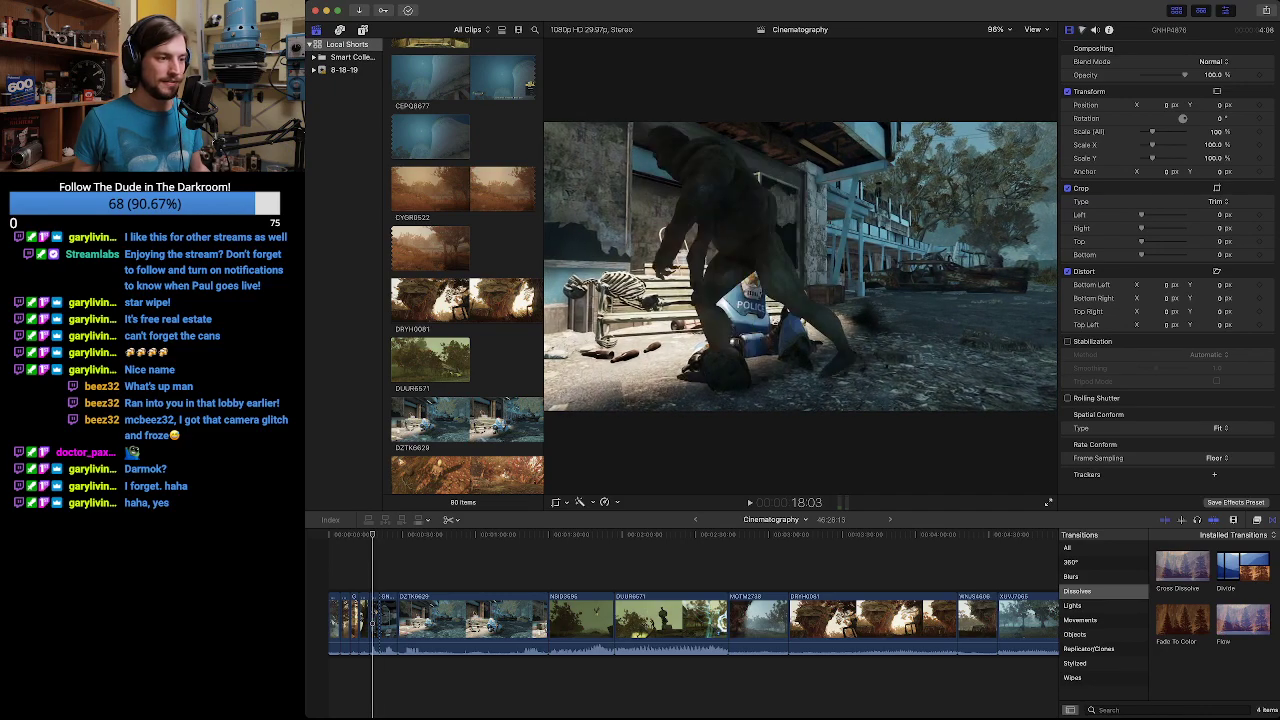
Step forward frame by frame from the creature's pass at 18:03 to just beyond 19:03, examining when it leaves the frame.
key(Right)
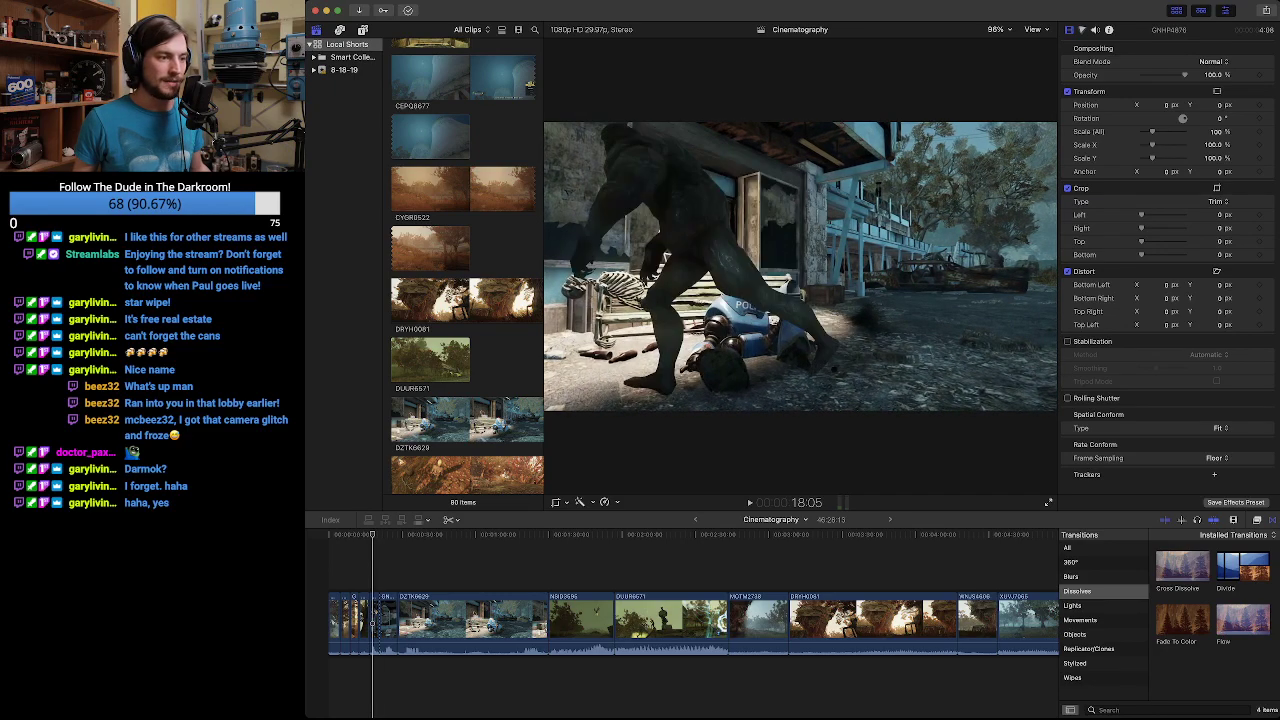
key(Right)
key(Right)
key(Right)
key(Right)
key(Right)
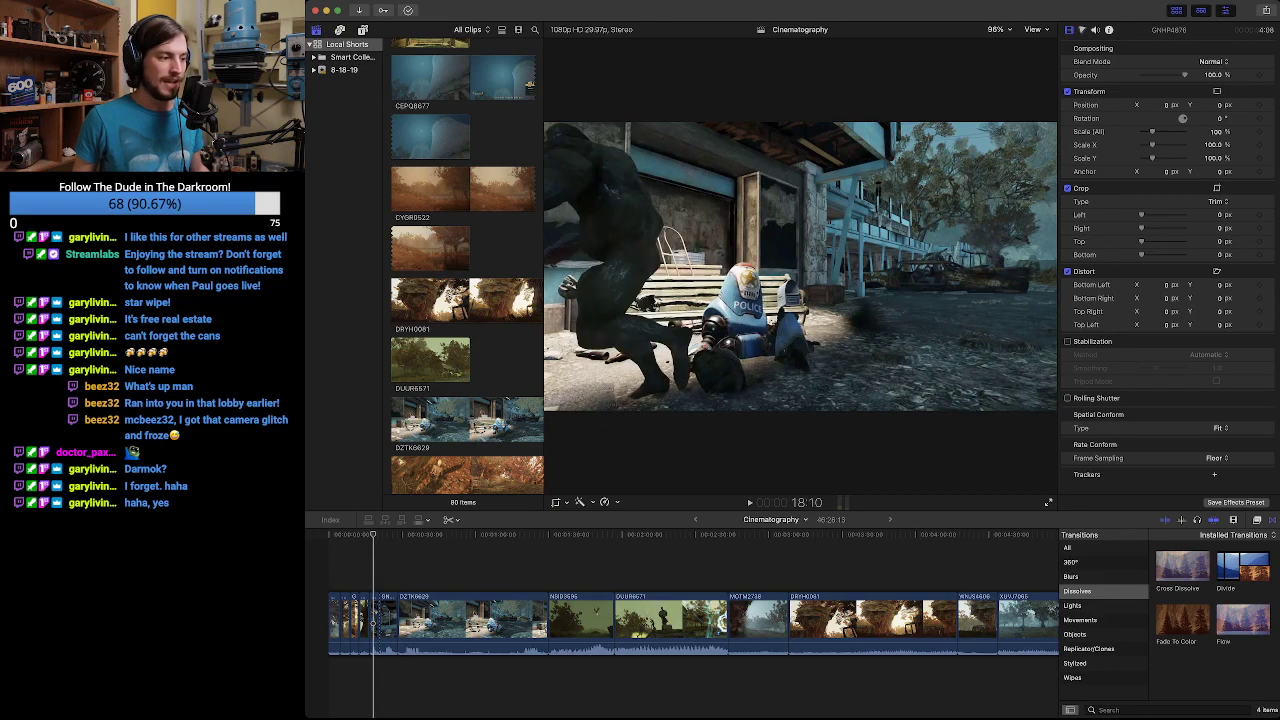
key(Right)
key(Right)
key(Right)
key(Right)
key(Right)
key(Right)
key(Right)
key(Right)
key(Right)
key(Right)
key(Right)
key(Right)
key(Right)
key(Right)
key(Right)
key(Right)
key(Right)
key(Right)
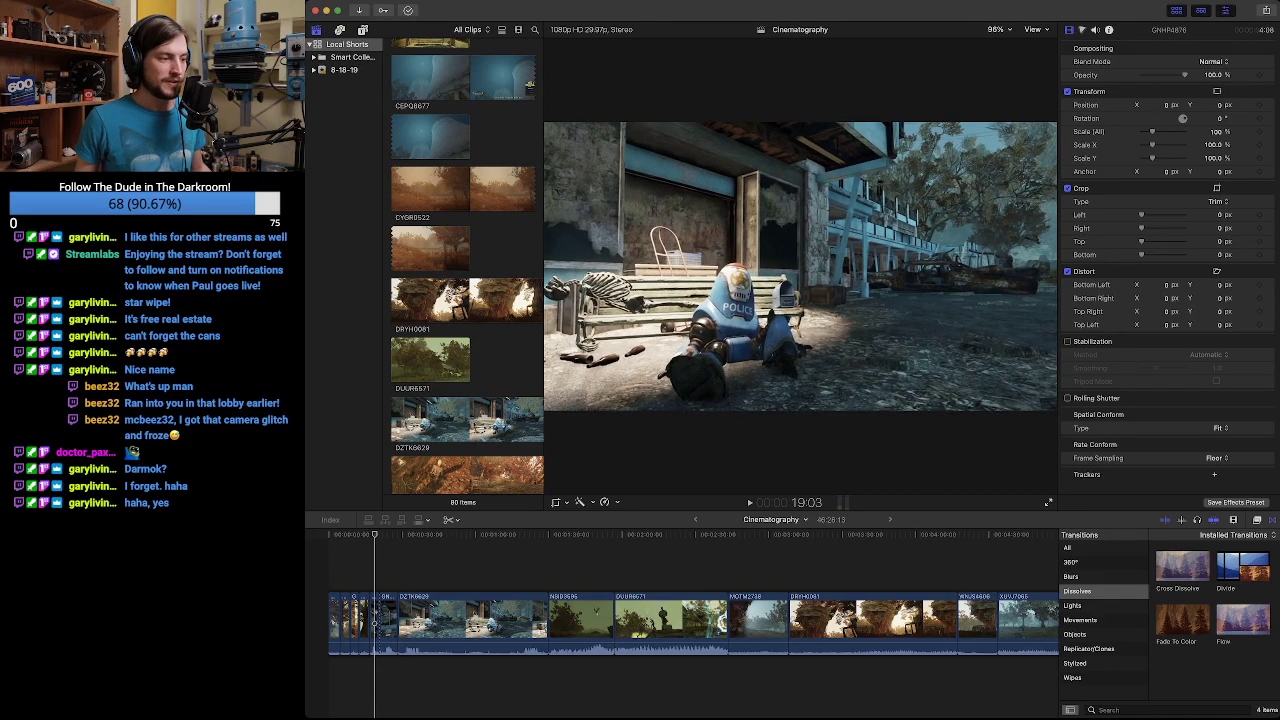
key(Right)
key(Right)
key(Right)
key(Right)
key(Right)
key(Right)
key(Right)
key(Right)
key(Right)
key(Right)
key(Right)
key(Right)
key(Right)
Play on into the respawn footage of the second robot part and examine the frames from 26:17 to 26:29.
key(space)
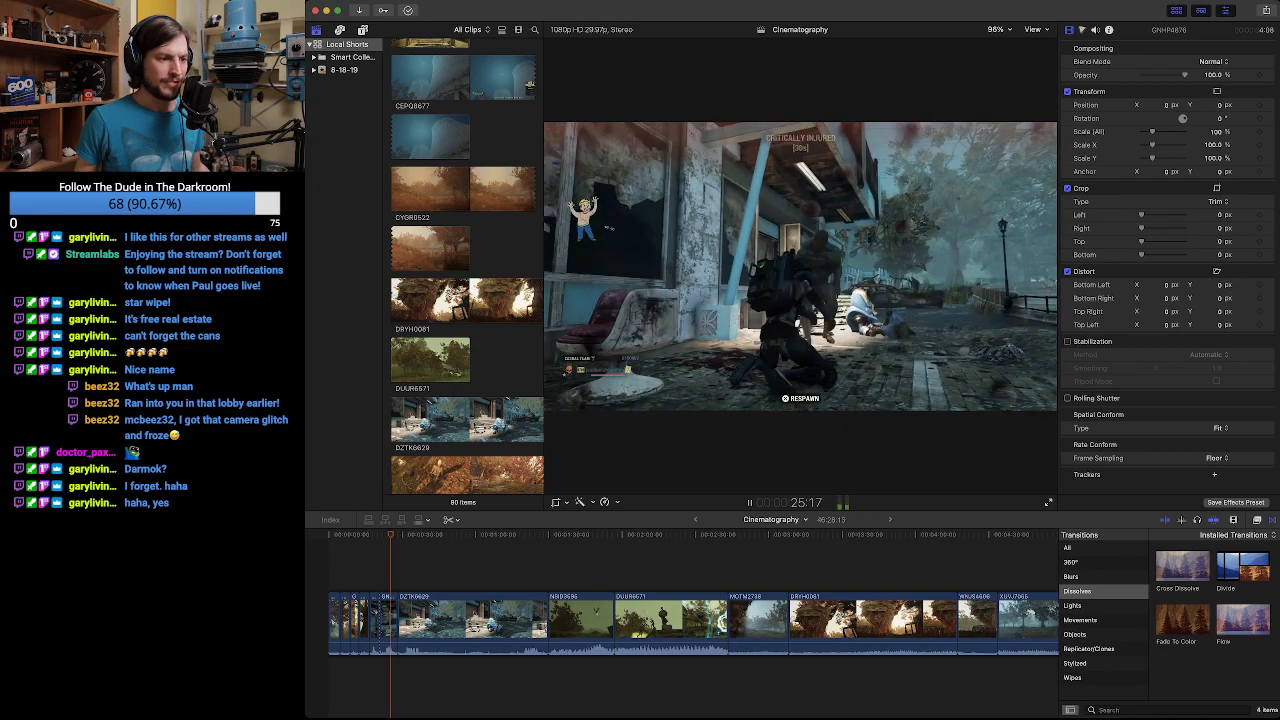
key(space)
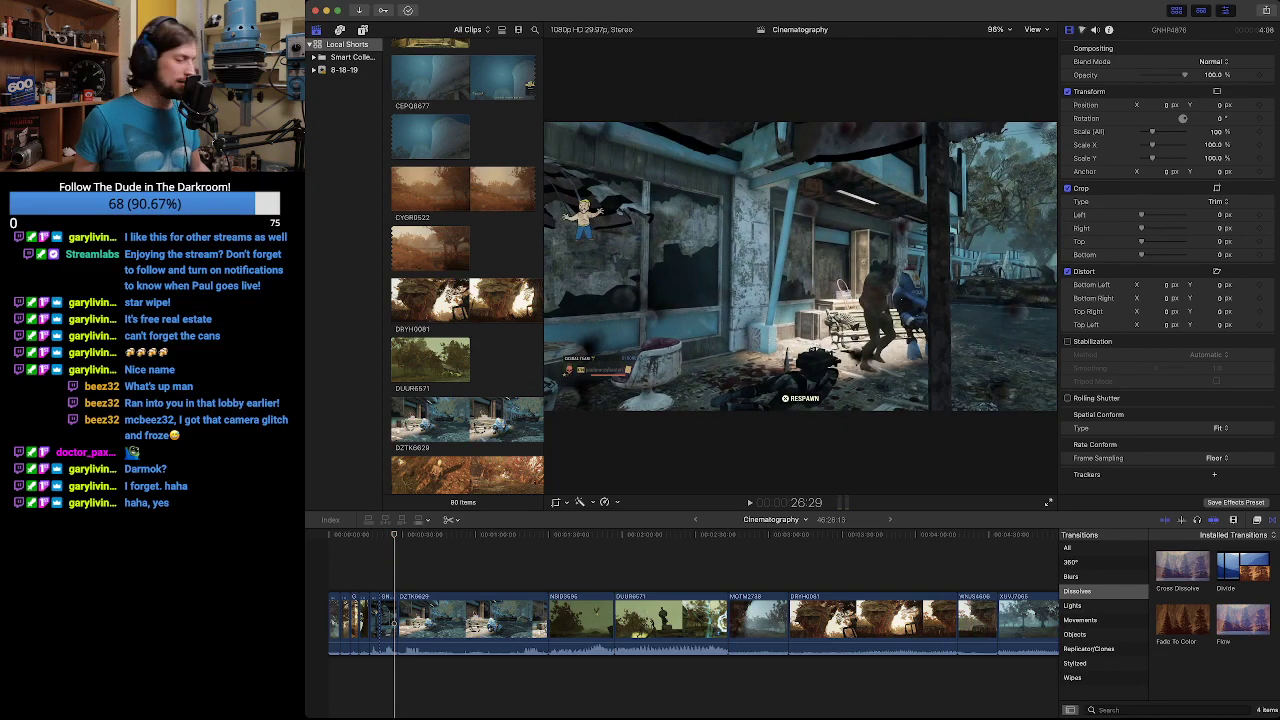
key(Left)
key(Left)
key(Left)
key(Left)
key(Left)
key(Left)
key(Left)
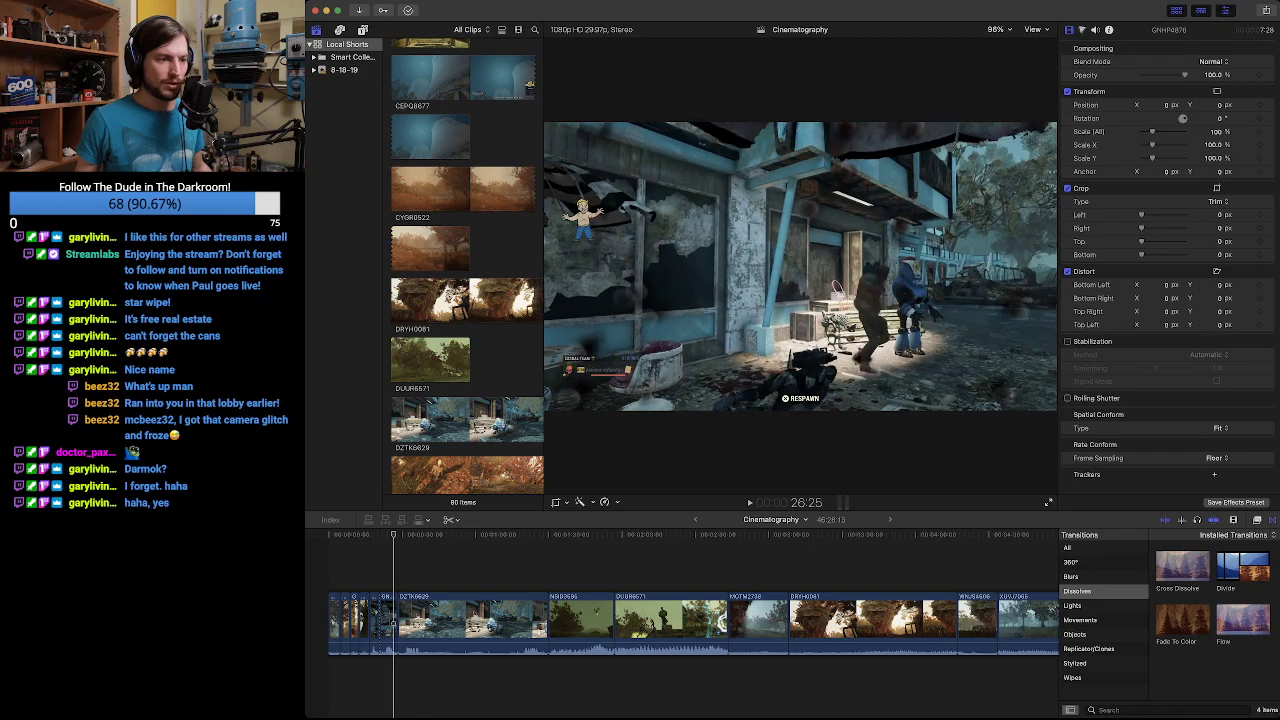
key(Left)
key(Left)
key(Left)
key(Left)
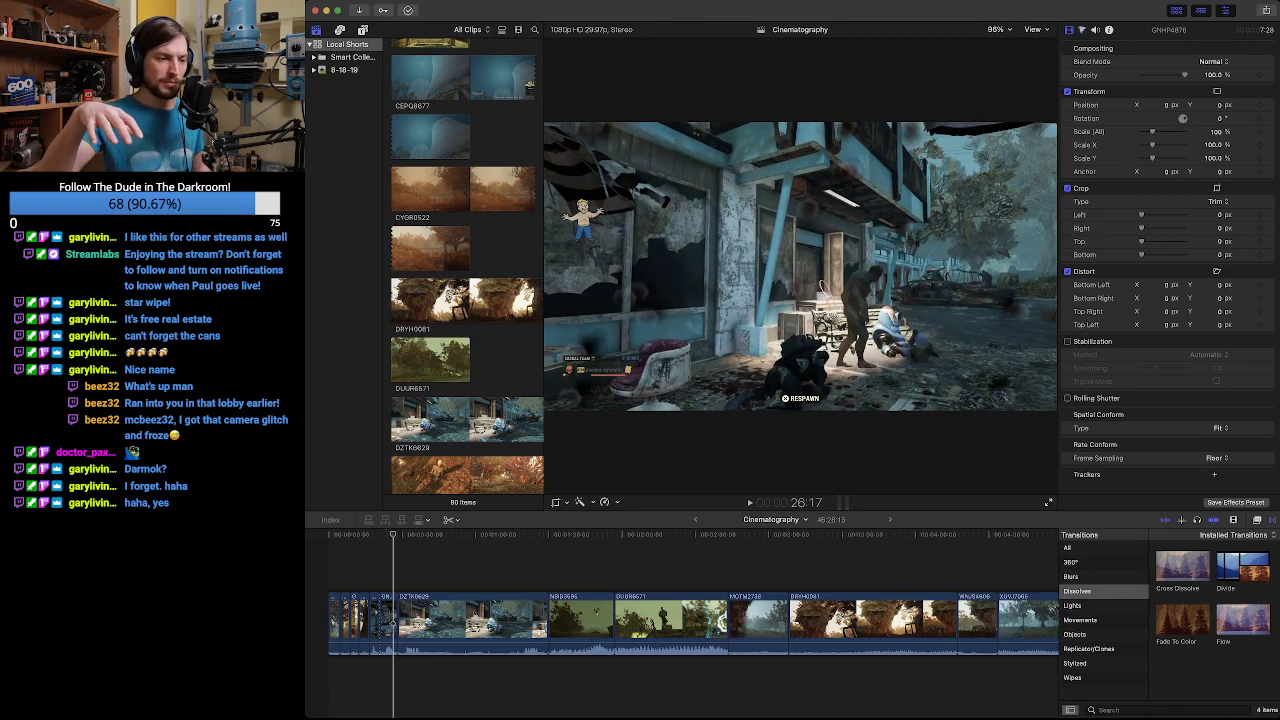
key(Right)
key(Right)
key(Right)
key(Right)
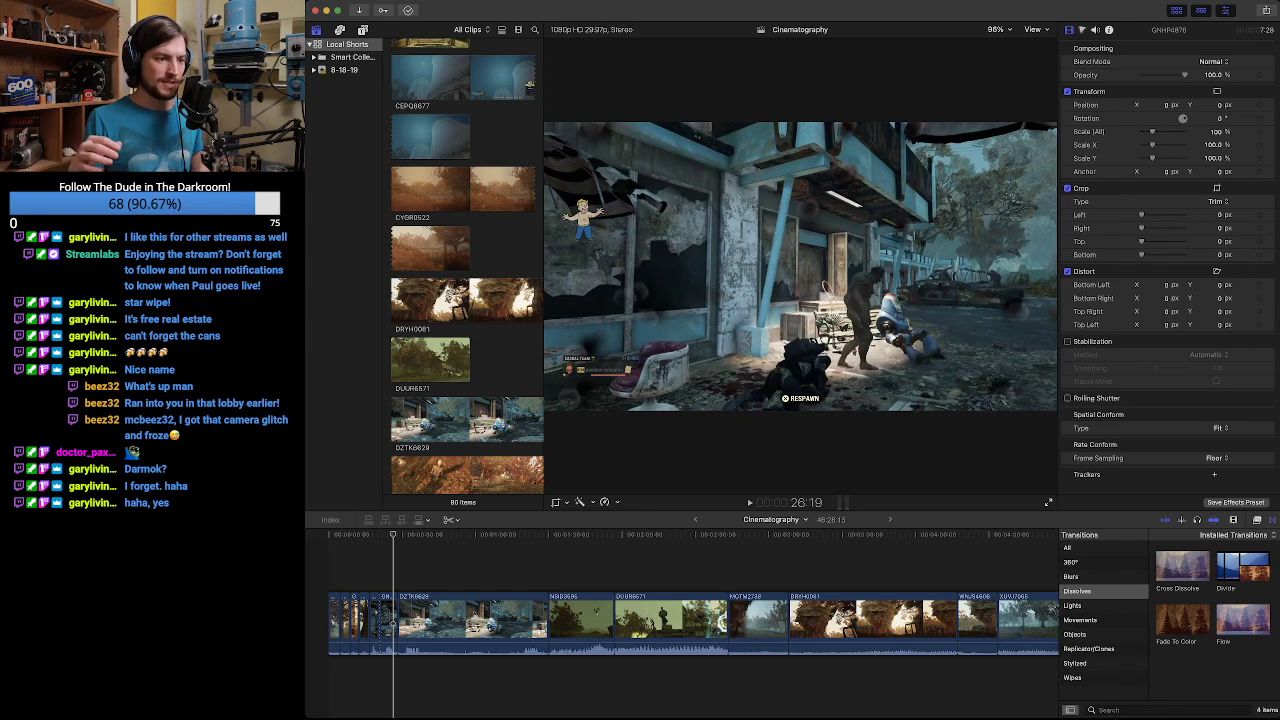
key(Right)
key(Right)
key(Right)
key(Right)
key(Right)
key(Right)
key(Right)
key(Right)
key(Right)
key(Right)
key(Right)
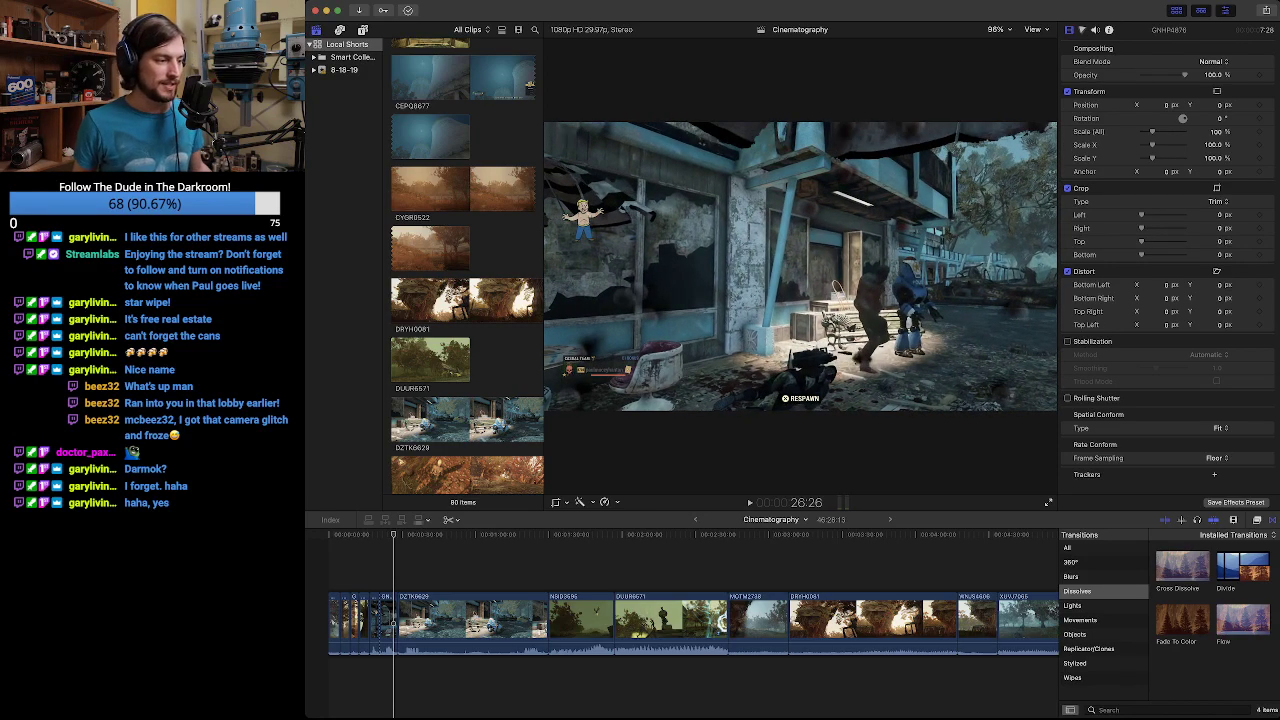
key(Right)
key(Right)
key(Right)
key(Right)
Compare the opening frames of the split robot clip and DZTK6629, going back to 23:25 in the robot clip's second part.
key(Up)
key(Up)
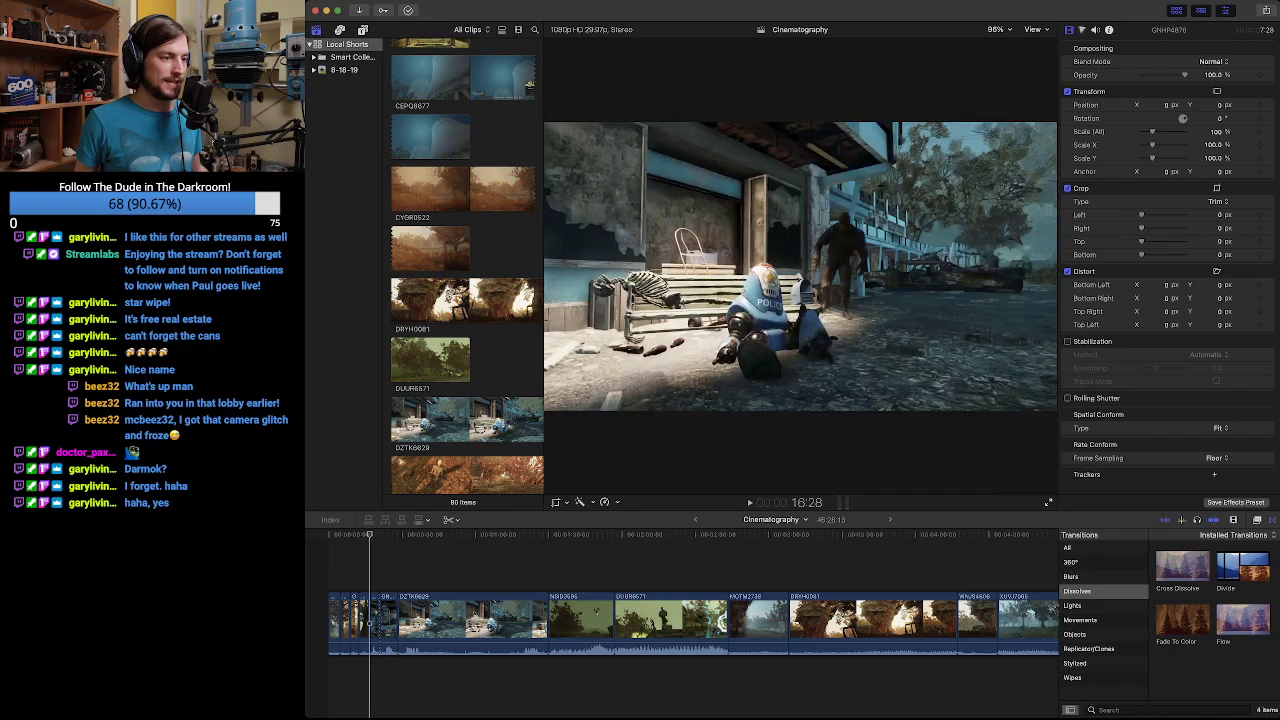
key(Down)
key(Up)
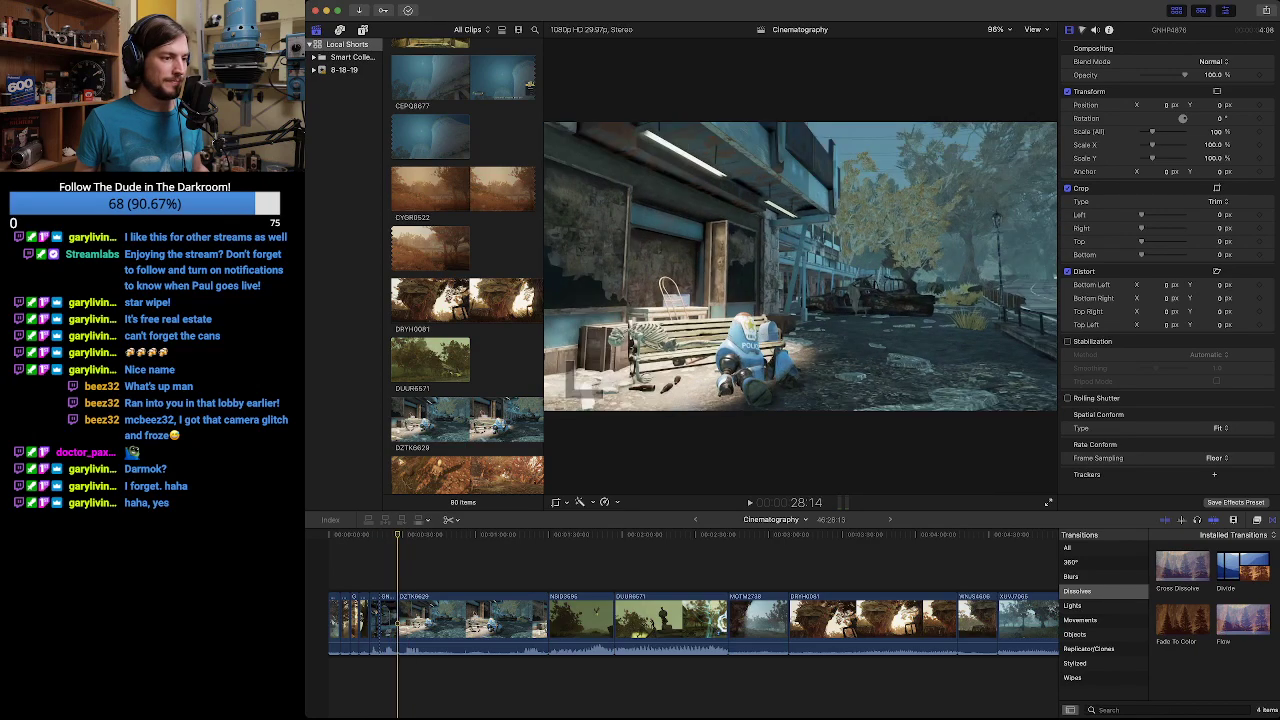
key(Up)
key(Left)
key(Left)
key(Left)
key(Left)
key(Left)
key(Left)
key(Left)
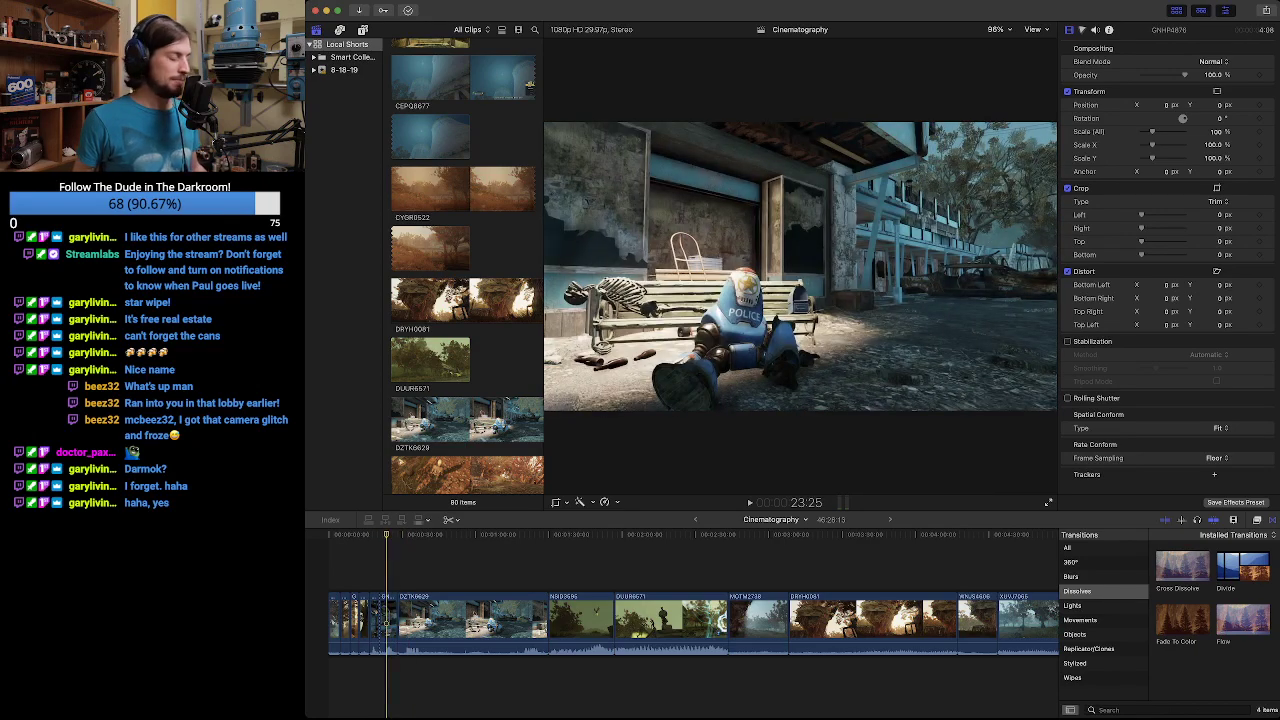
Delete the second part of the split robot clip GNHP4876 from the timeline.
key(shift+f)
key(super+z)
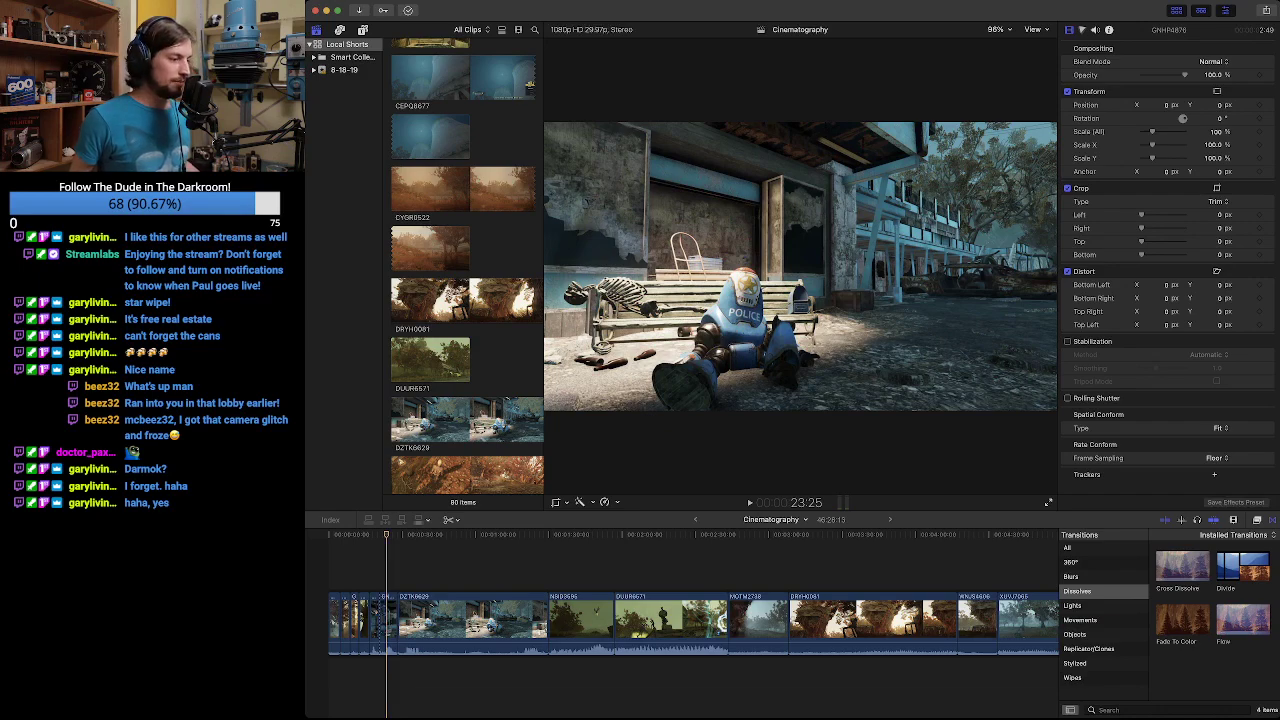
key(super+z)
key(a)
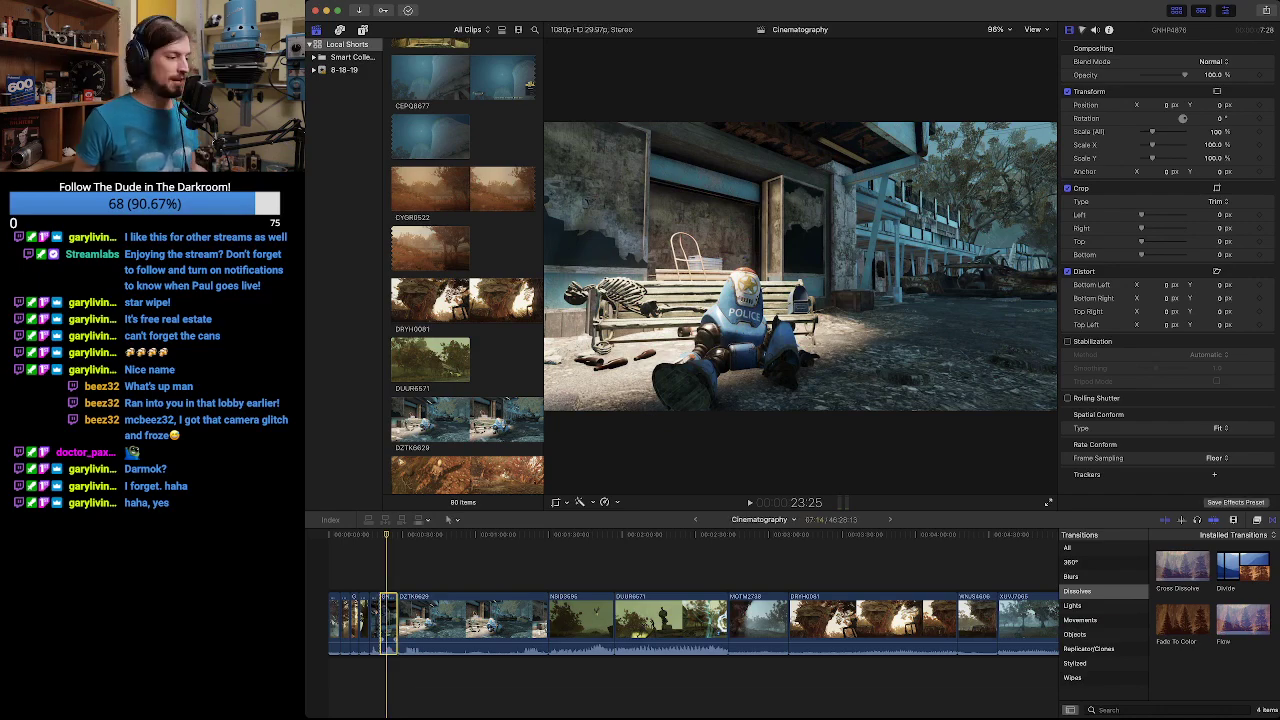
key(Delete)
Play the remaining part of robot clip GNHP4876 and return to its start at 16:26.
key(space)
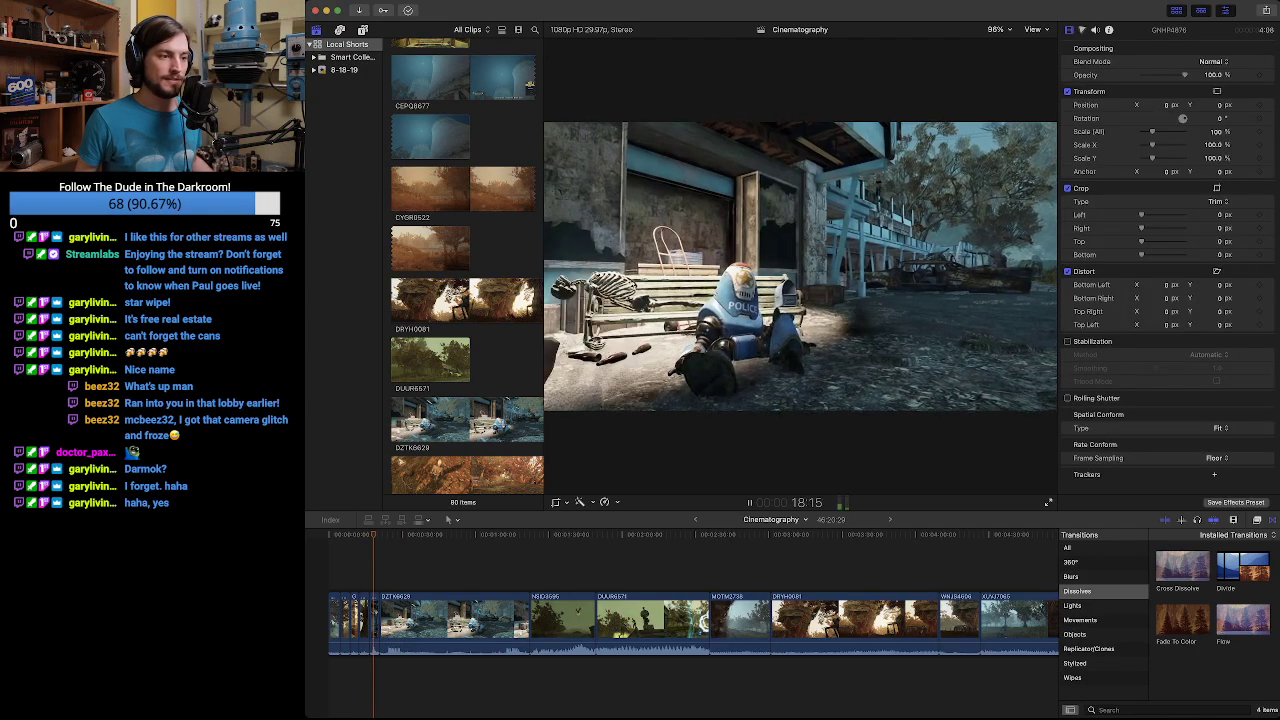
key(space)
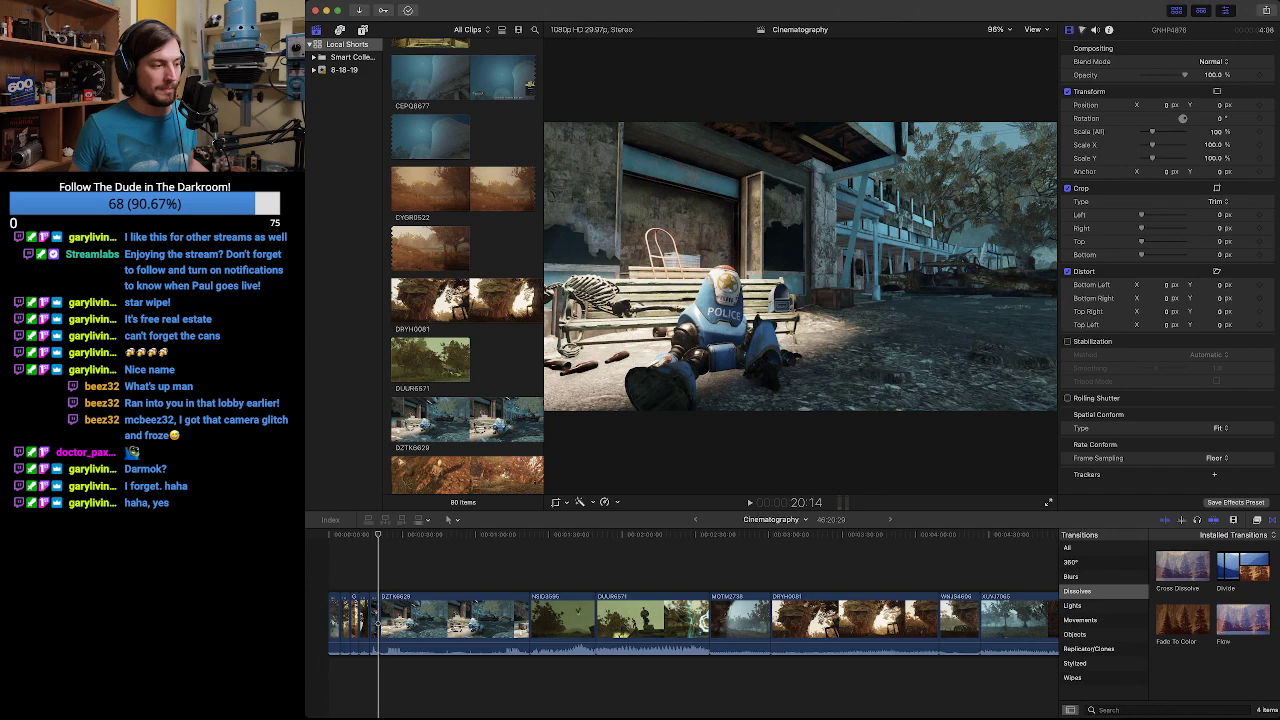
key(Up)
key(Up)
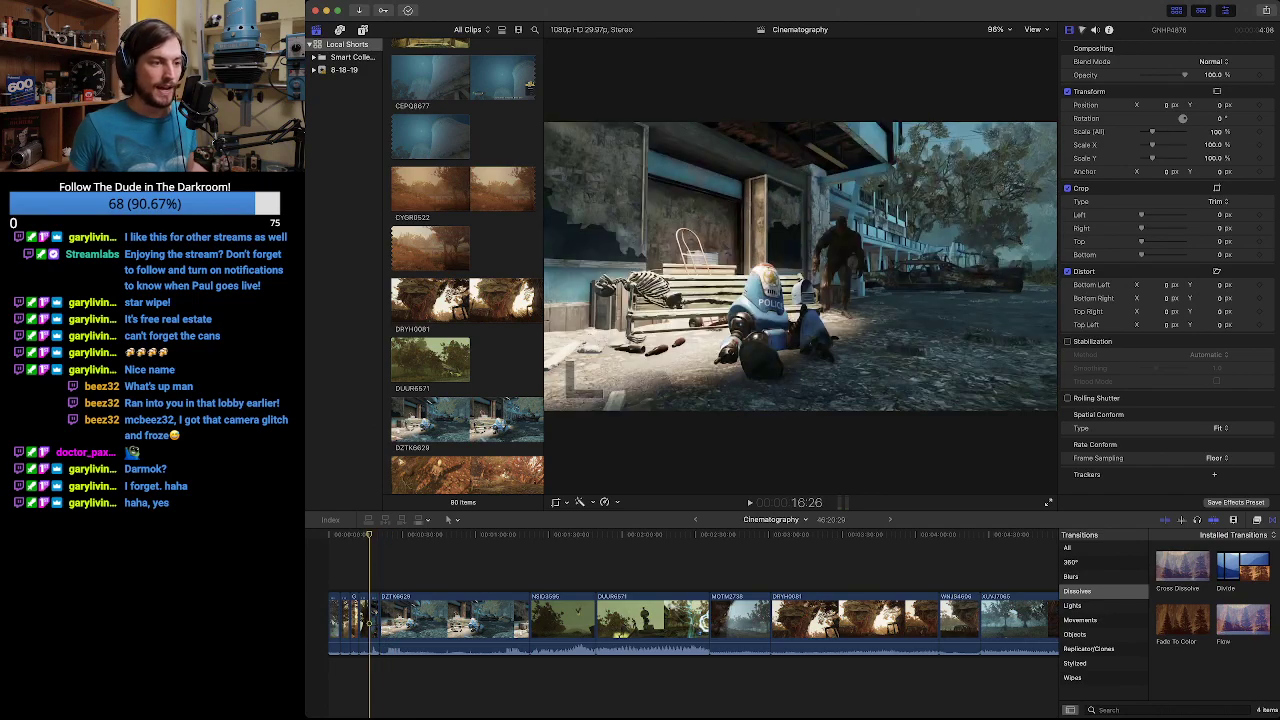
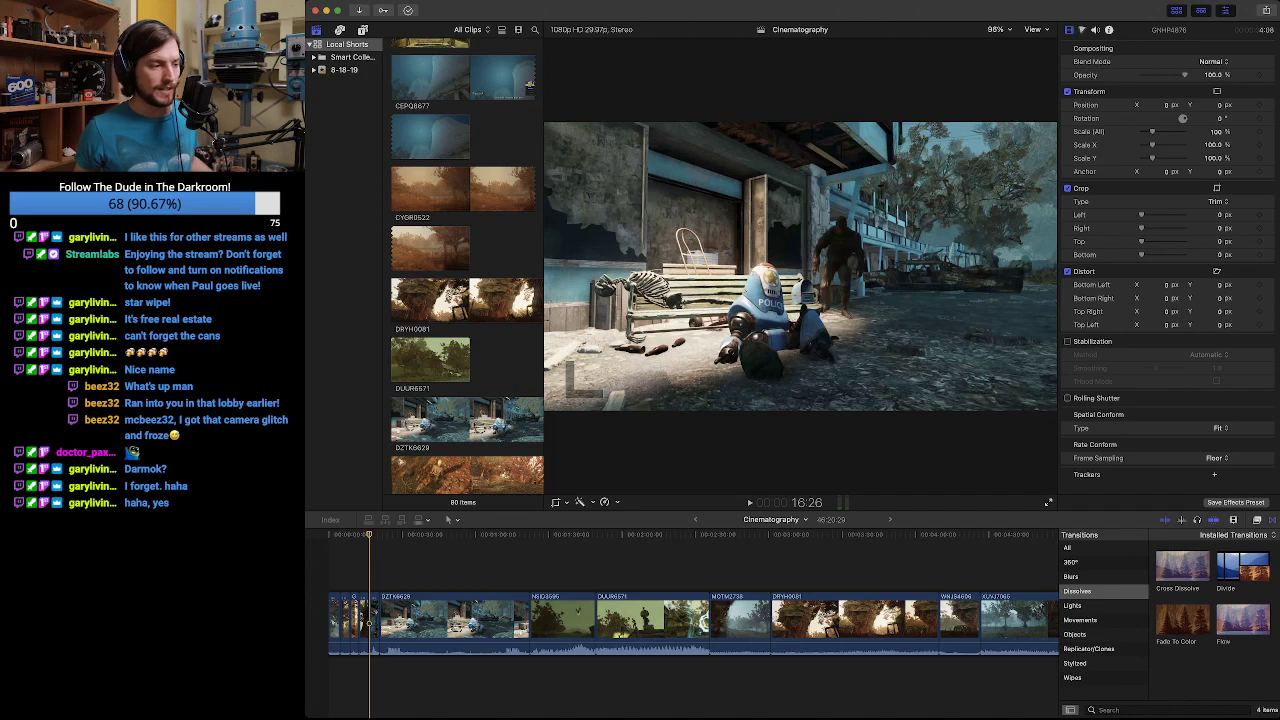
Play from the robot clip's start through DZTK6629 and fast-forward past 58:15 to review the rest of the shot.
key(space)
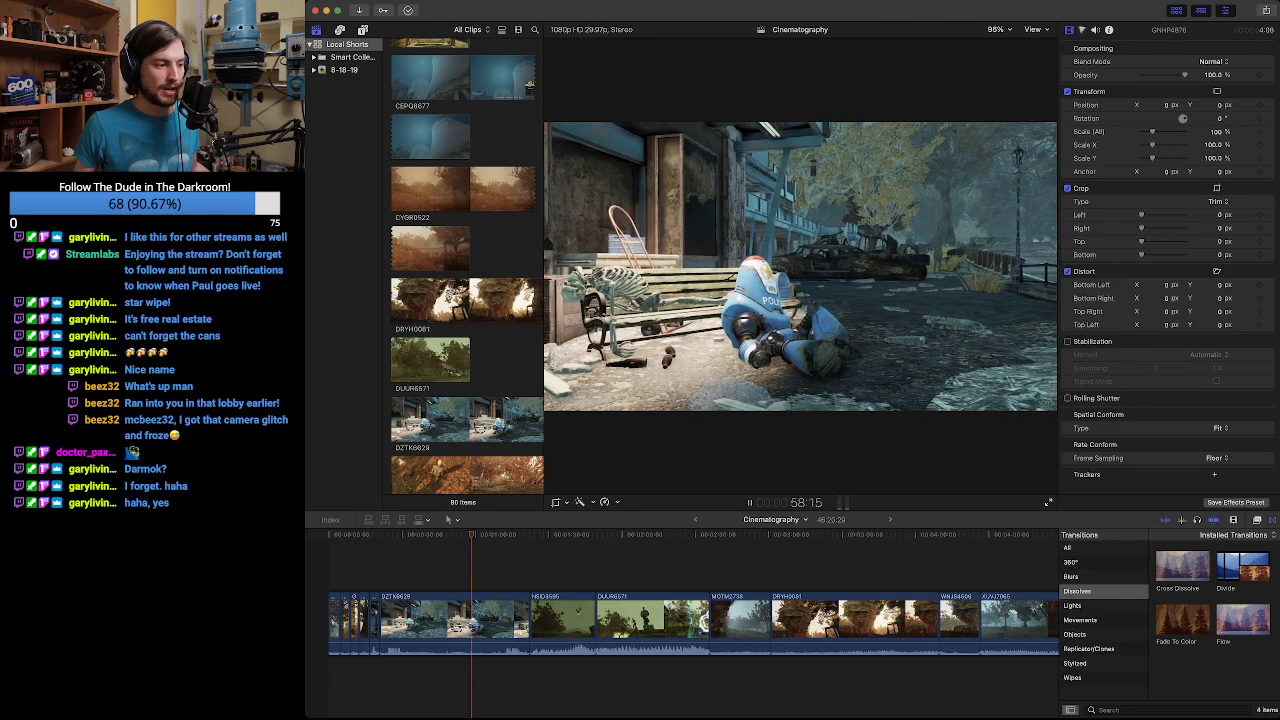
key(space)
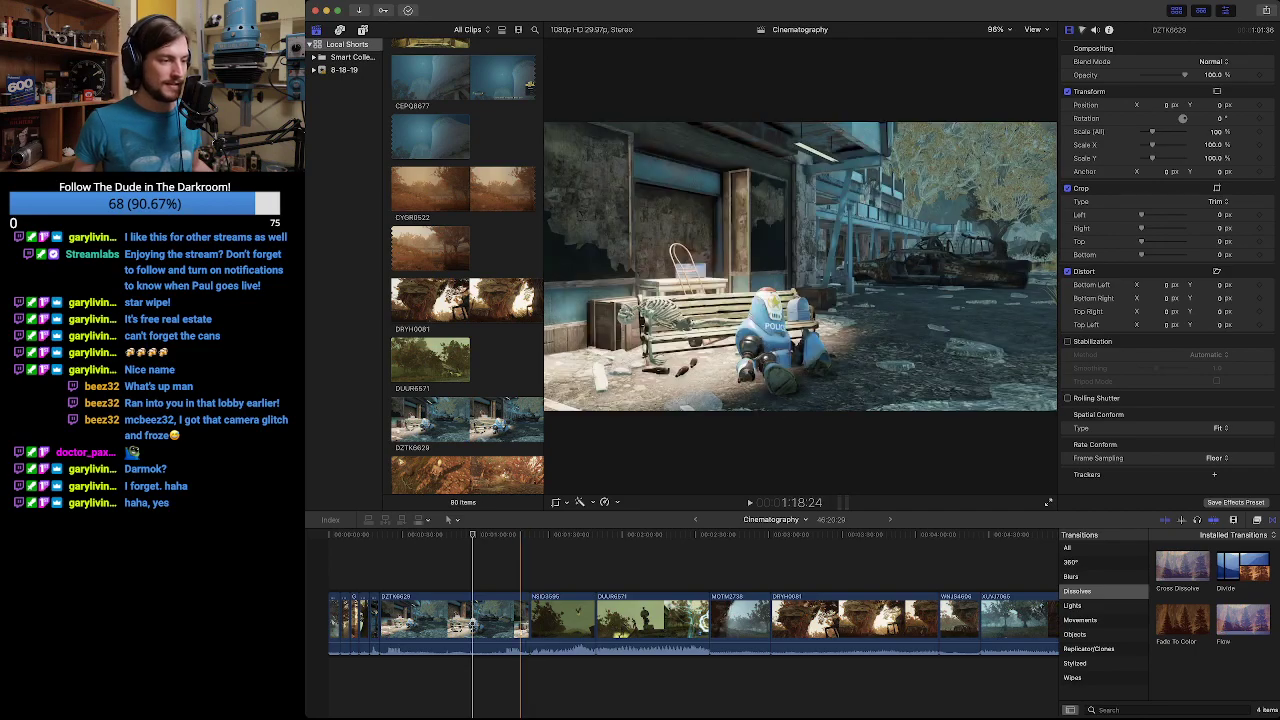
key(l)
key(l)
key(l)
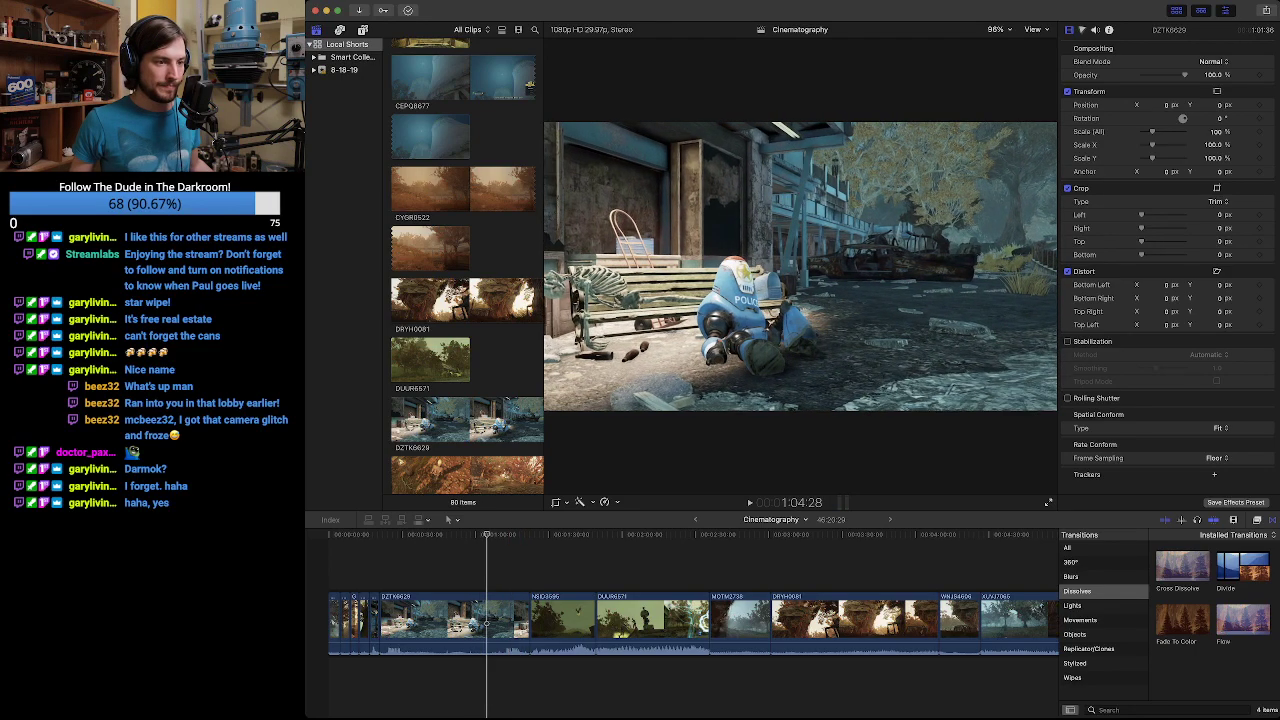
Trim the start of DZTK6629 to the frame at 52:27 and go to its new beginning at 21:00.
drag(497, 622, 457, 624)
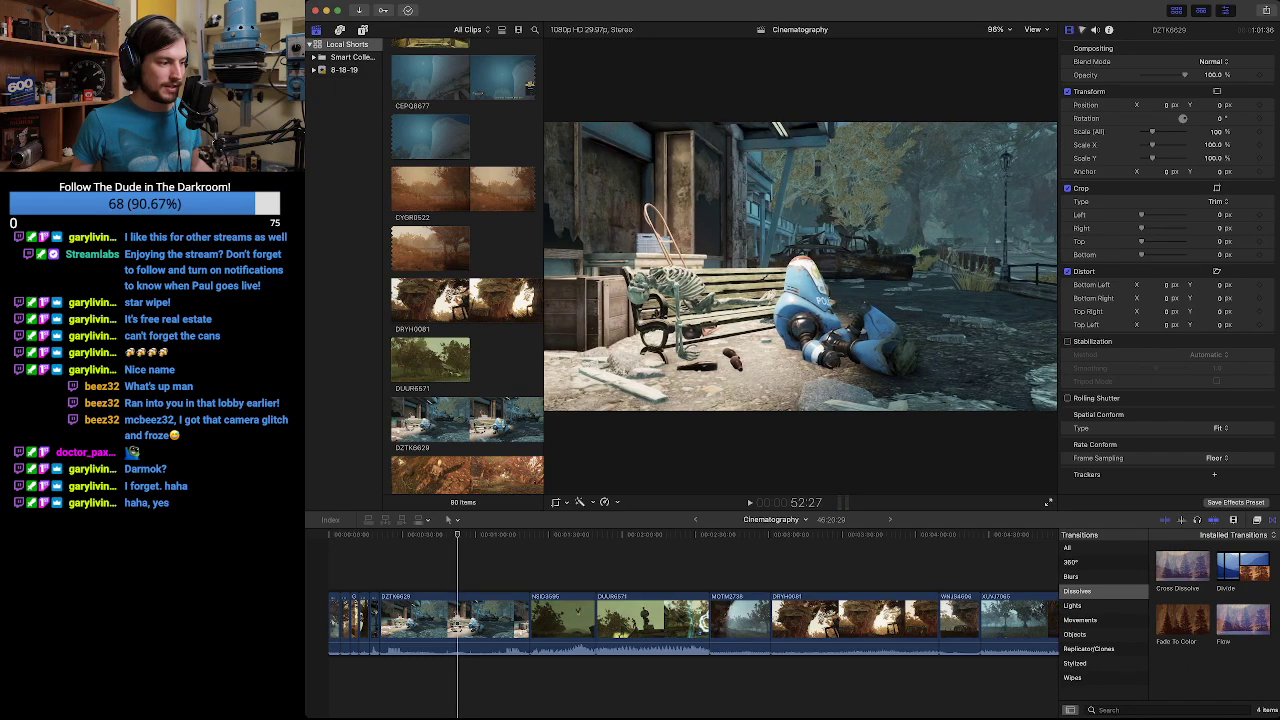
drag(379, 620, 459, 620)
click(467, 535)
key(Up)
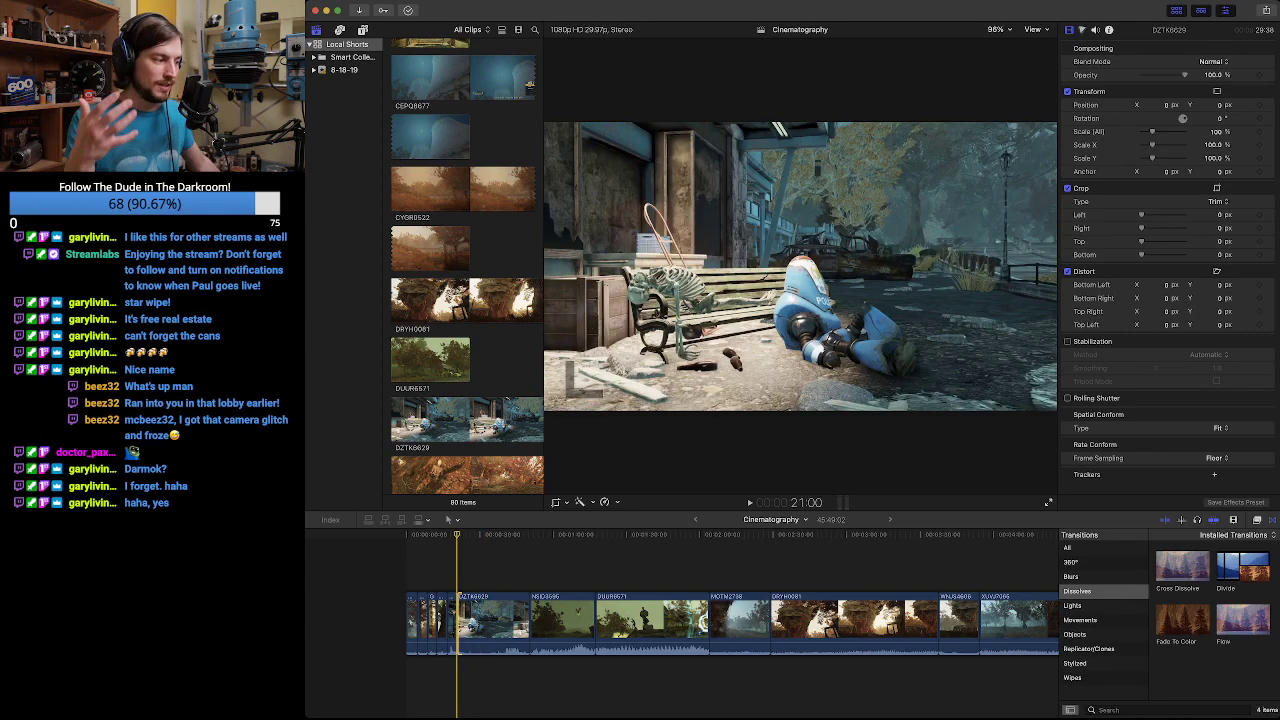
Replay the cut into DZTK6629 and trim the clip's end back to about 26 seconds on the timeline.
key(space)
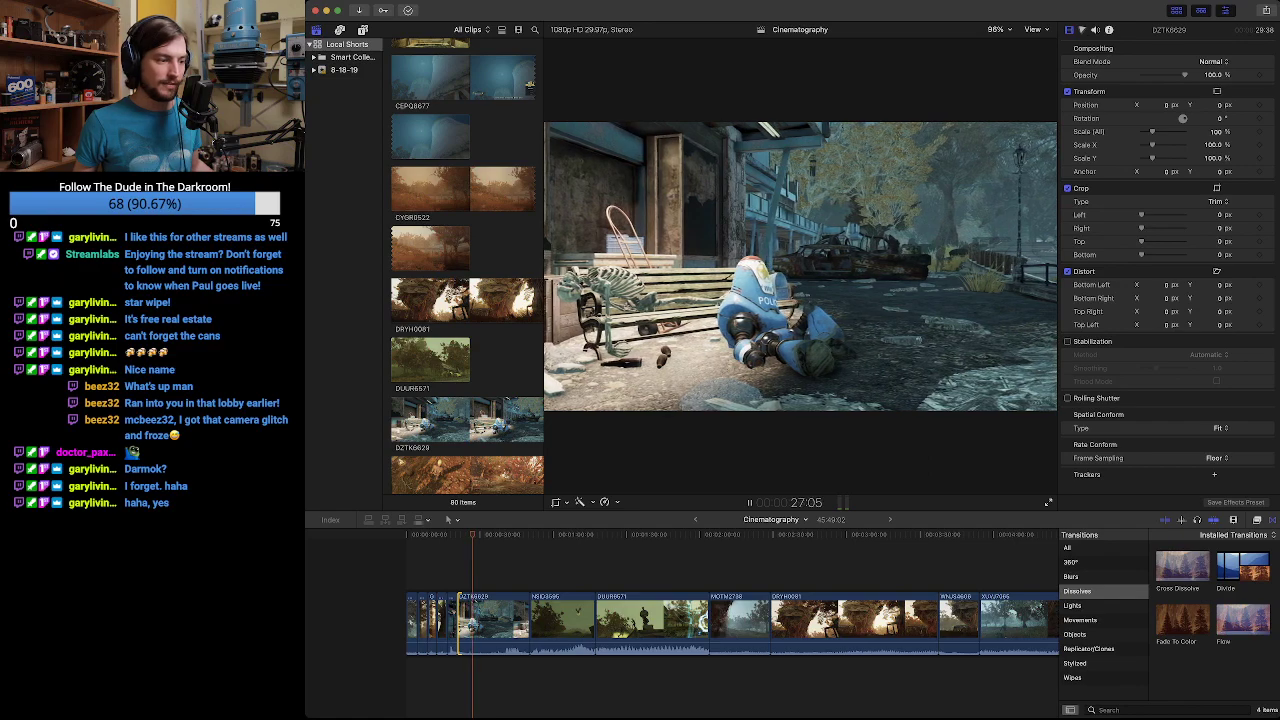
key(space)
click(447, 536)
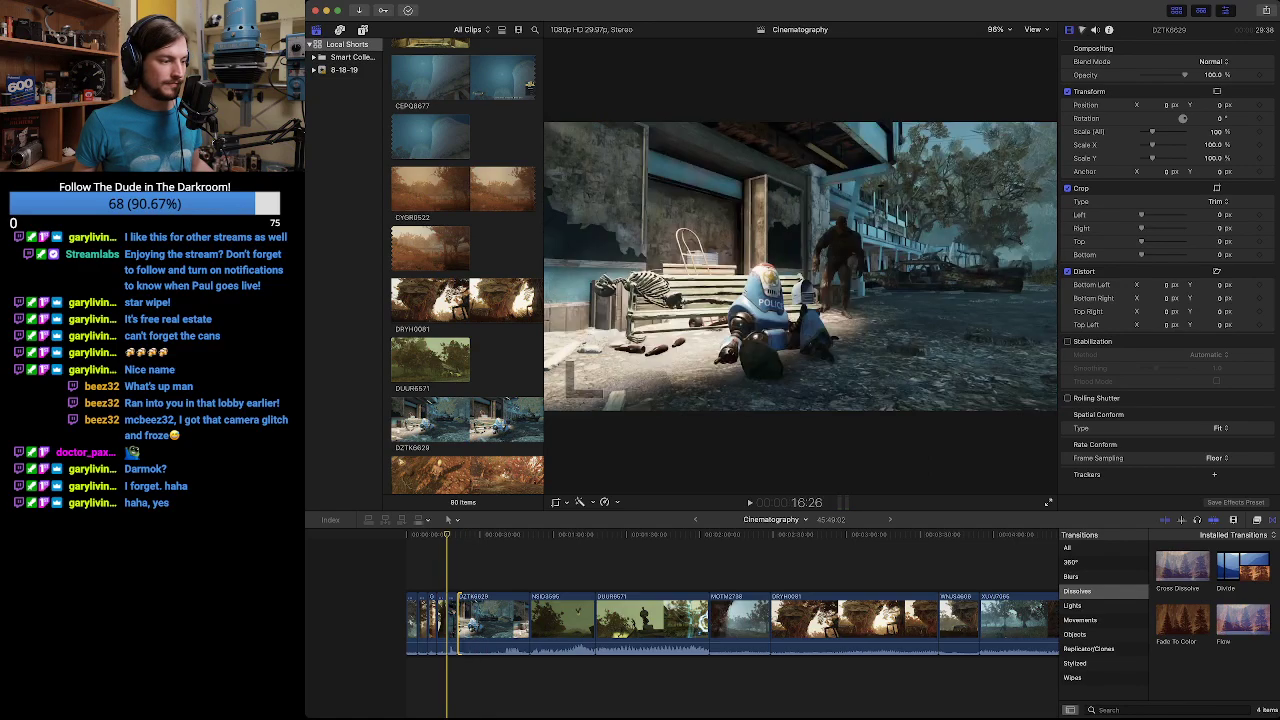
drag(470, 536, 457, 536)
key(space)
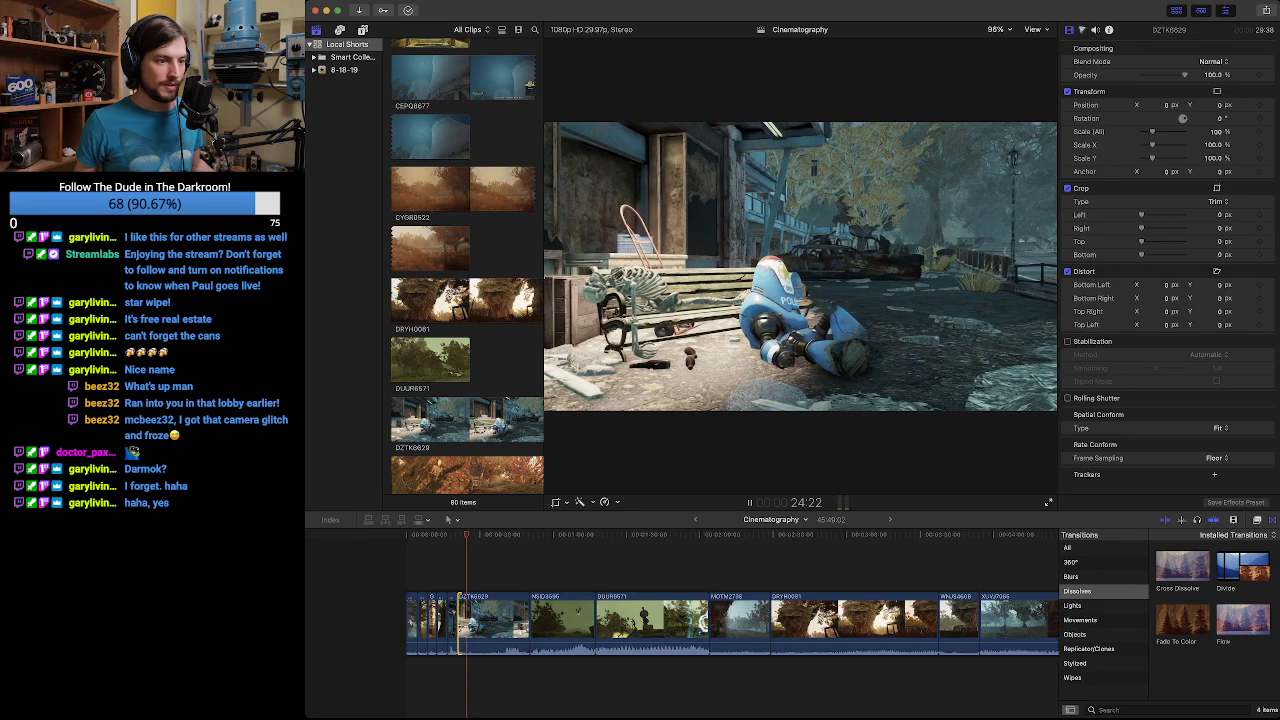
key(space)
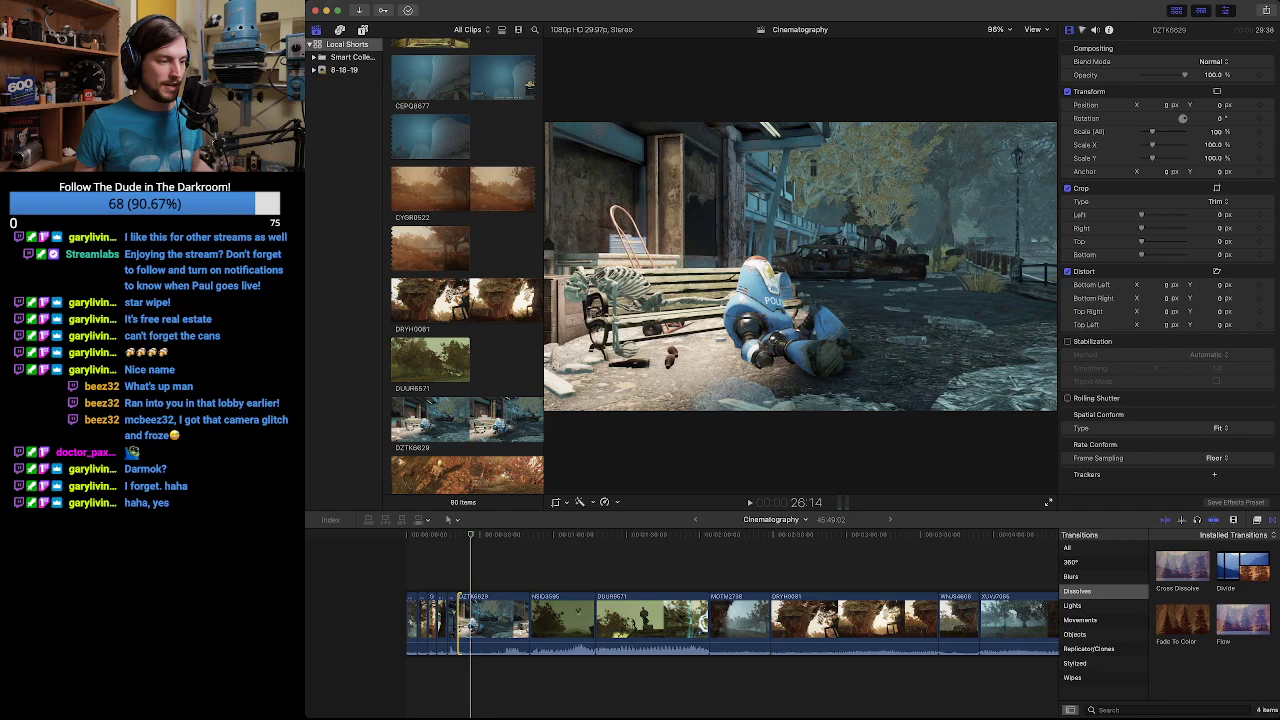
drag(531, 622, 470, 622)
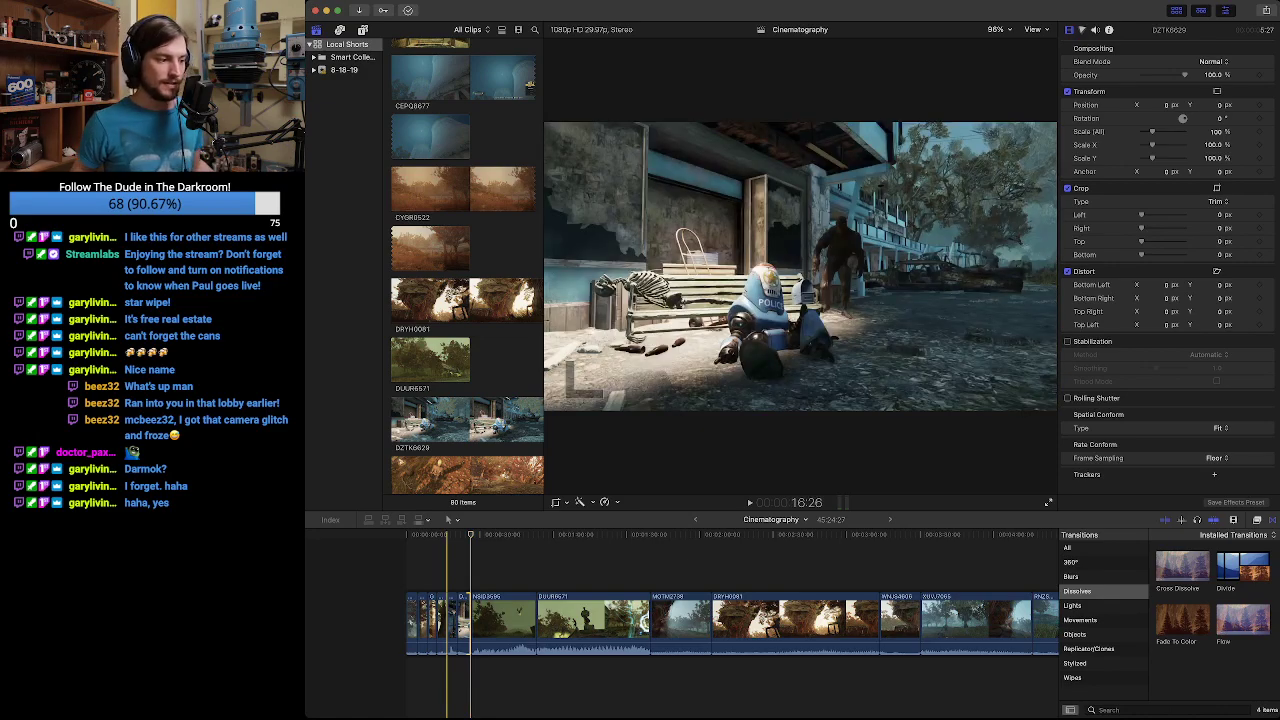
Play through the green creature clip just before DUUR6571, recheck its middle part, and delete the clip from the timeline.
key(space)
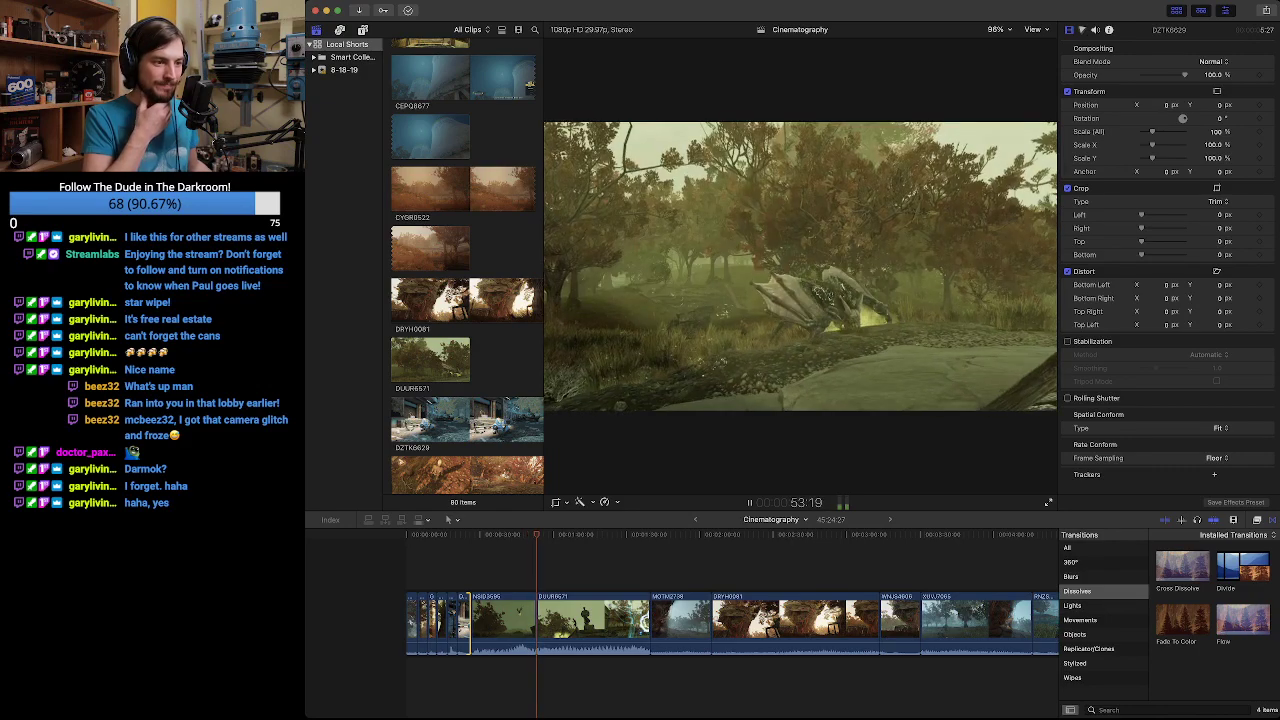
key(space)
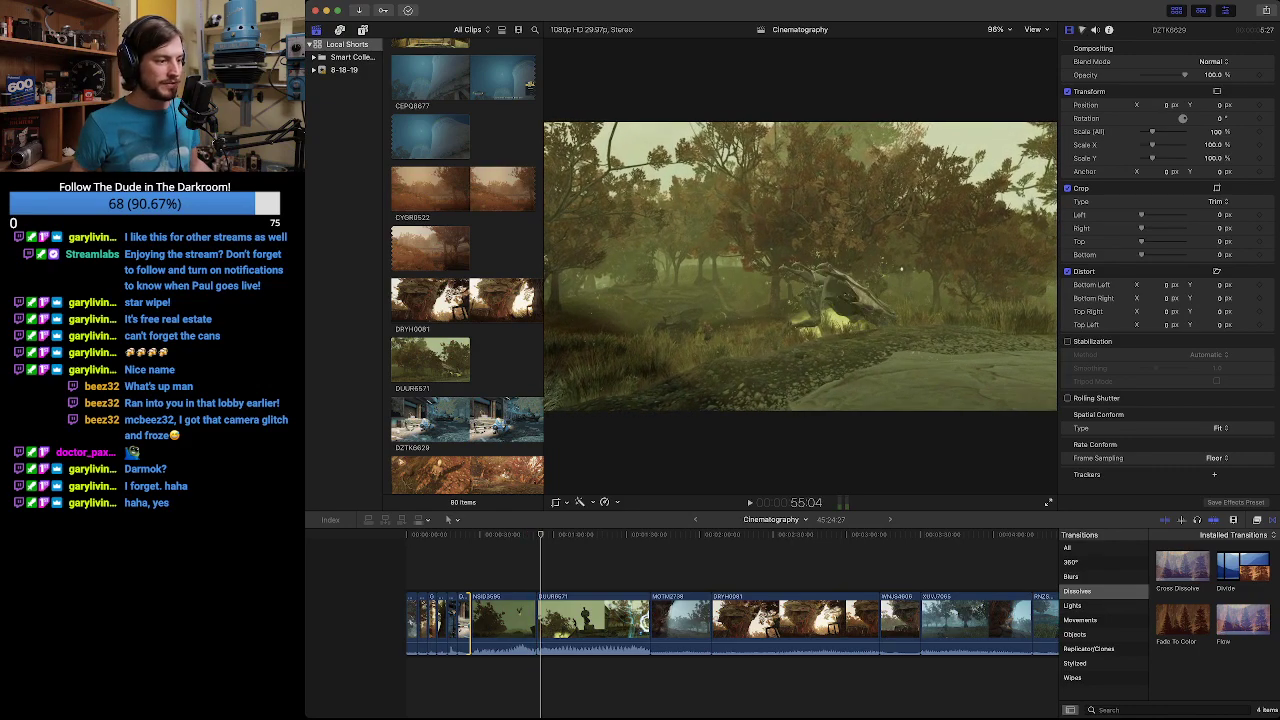
key(j)
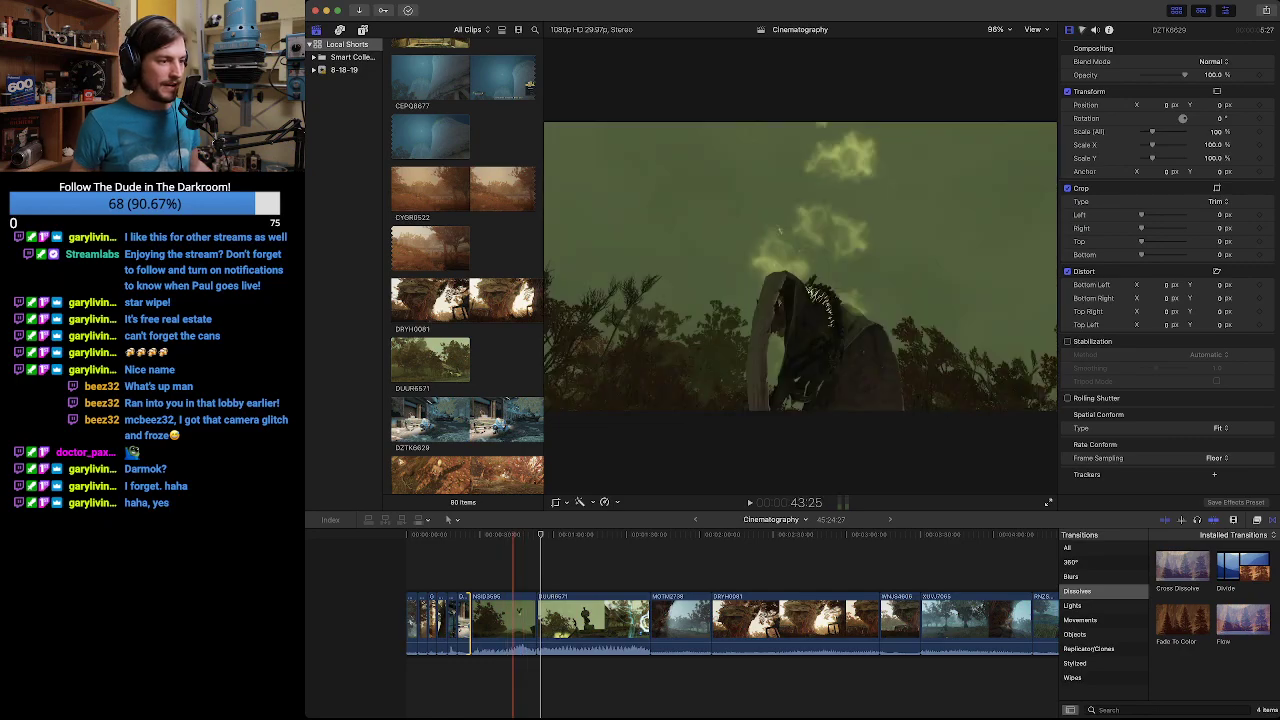
key(k)
key(shift+slash)
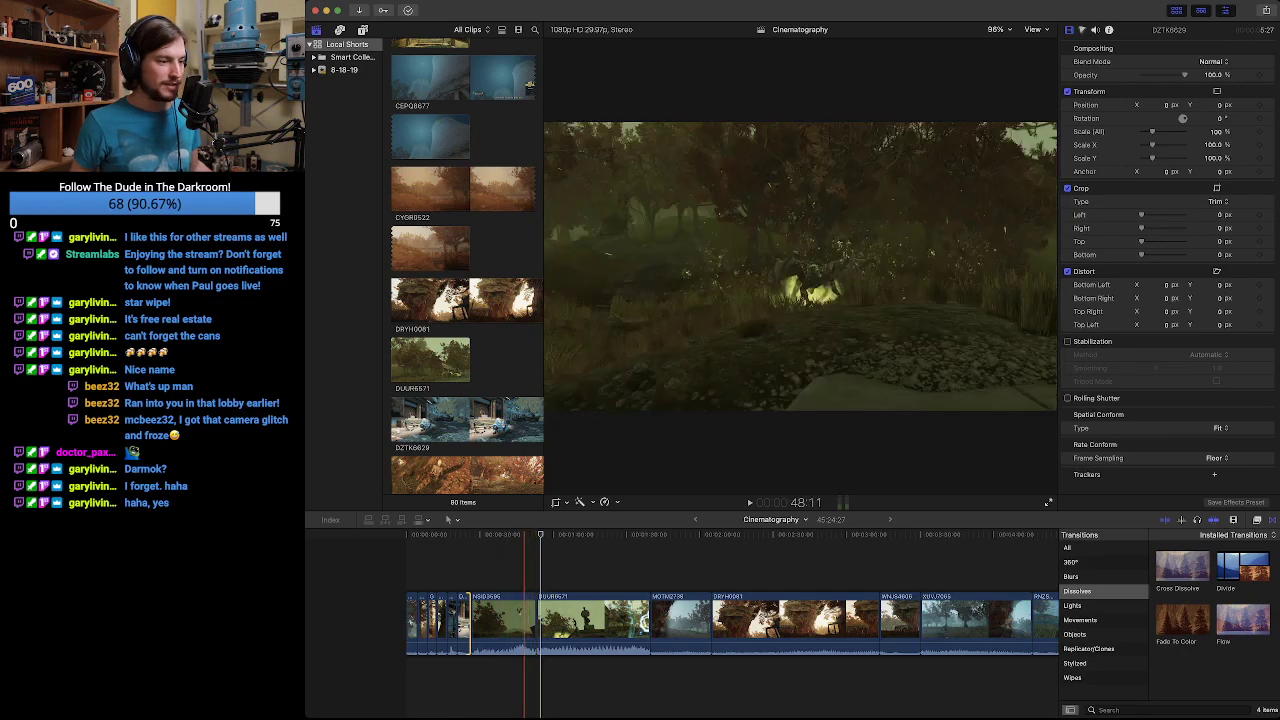
key(shift+slash)
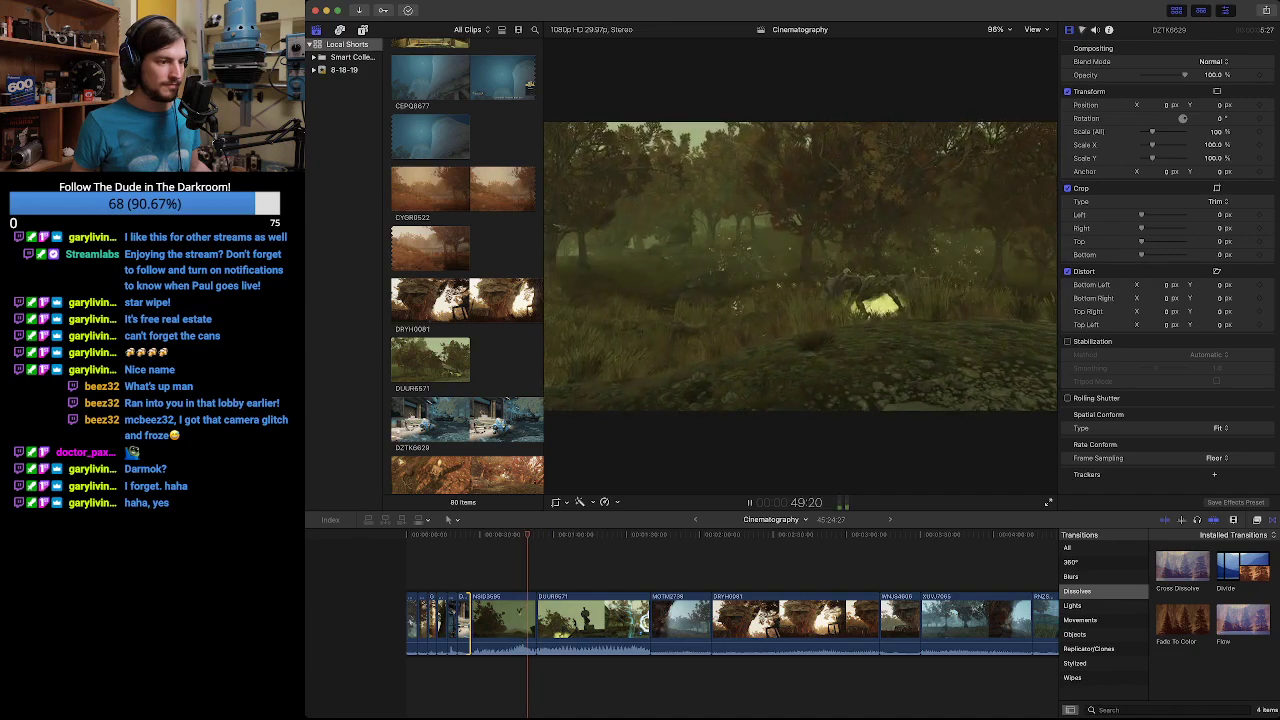
key(space)
click(517, 611)
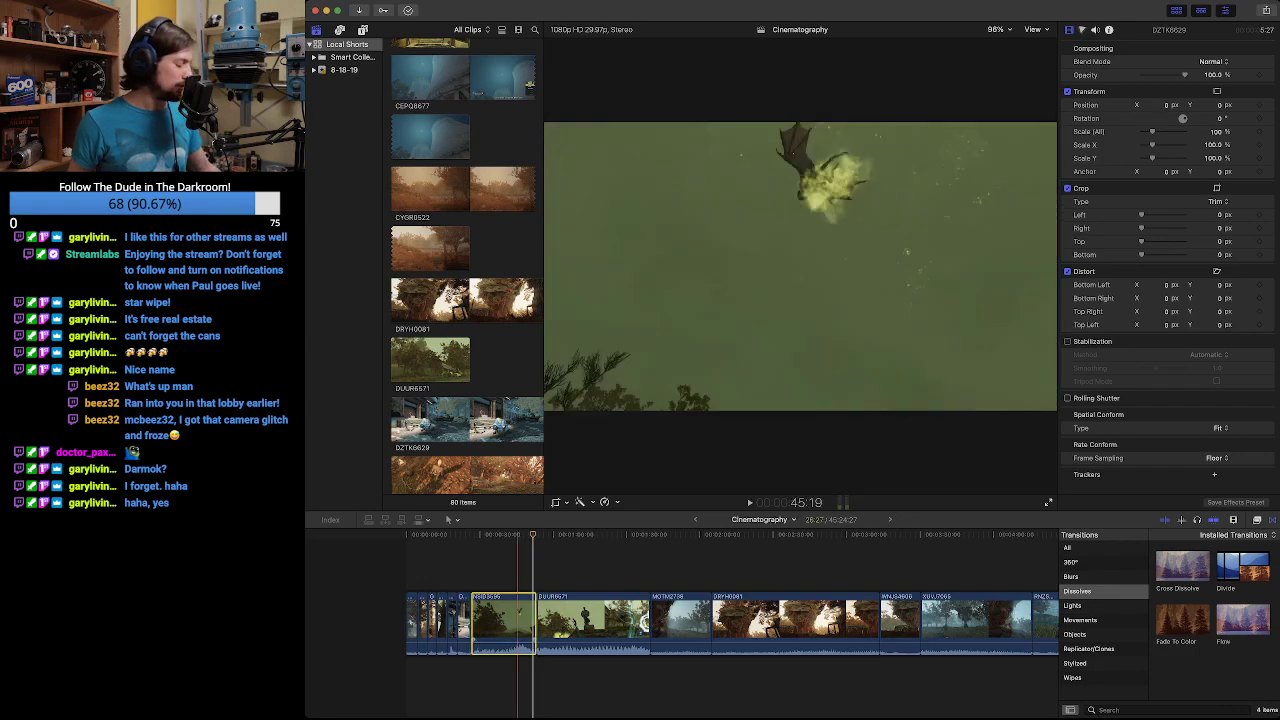
key(BackSpace)
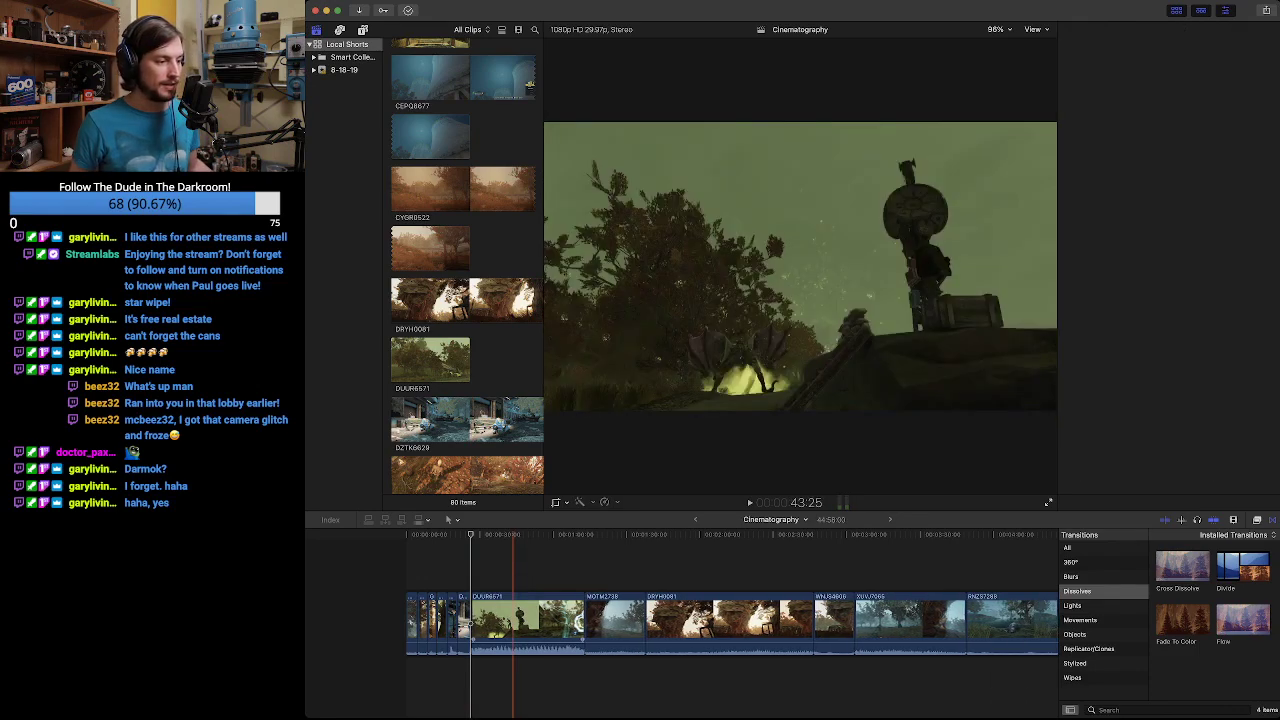
Review DUUR6571 by playing and skimming through it, and delete the whole clip from the timeline.
key(space)
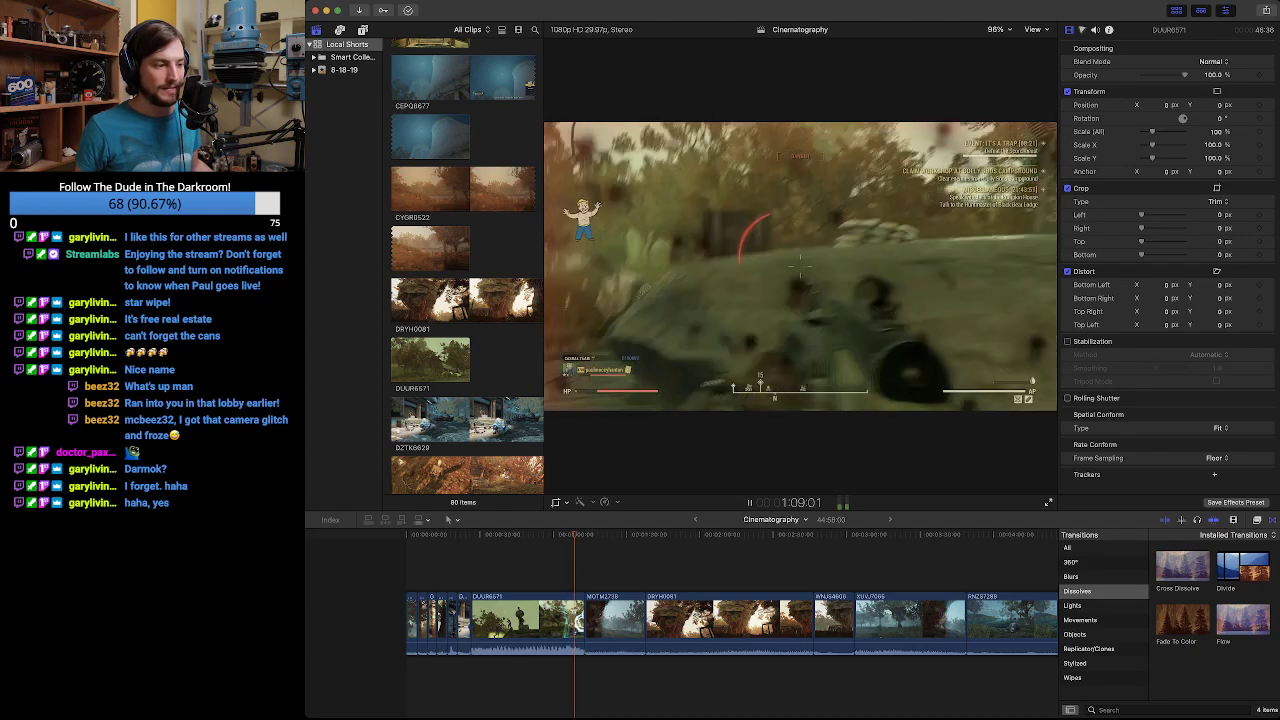
key(space)
click(533, 565)
drag(533, 622, 523, 622)
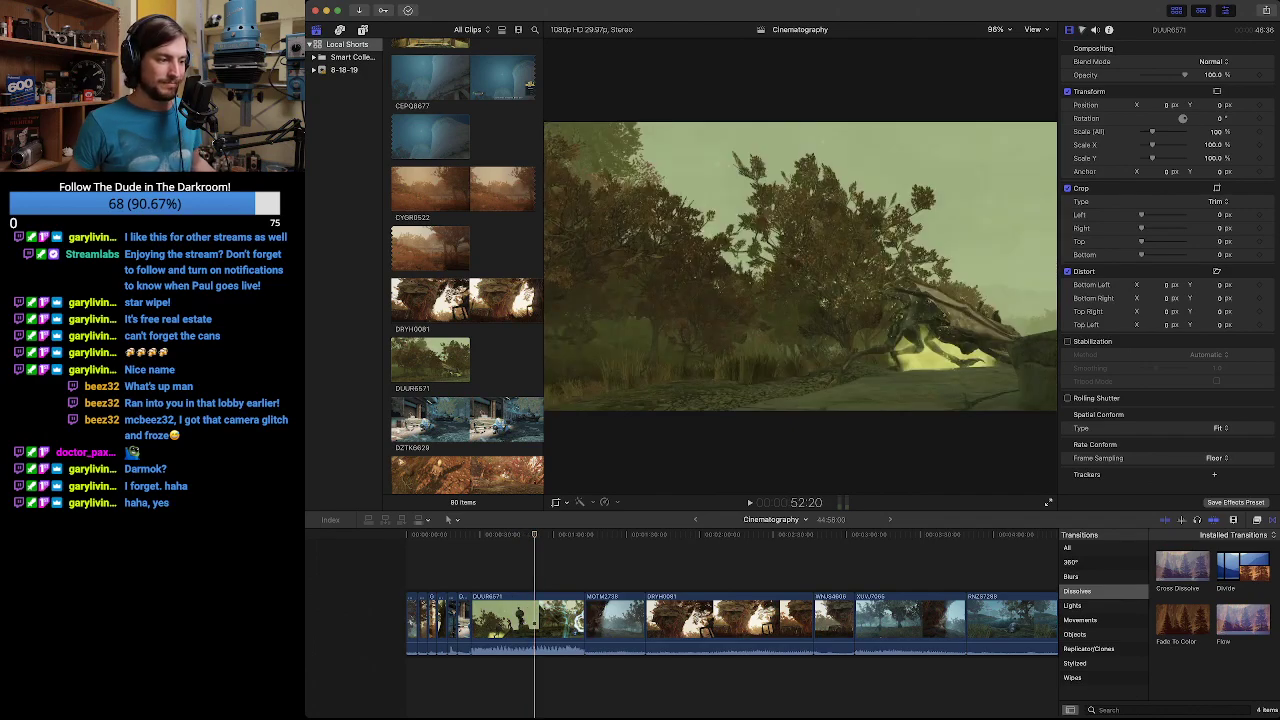
click(534, 623)
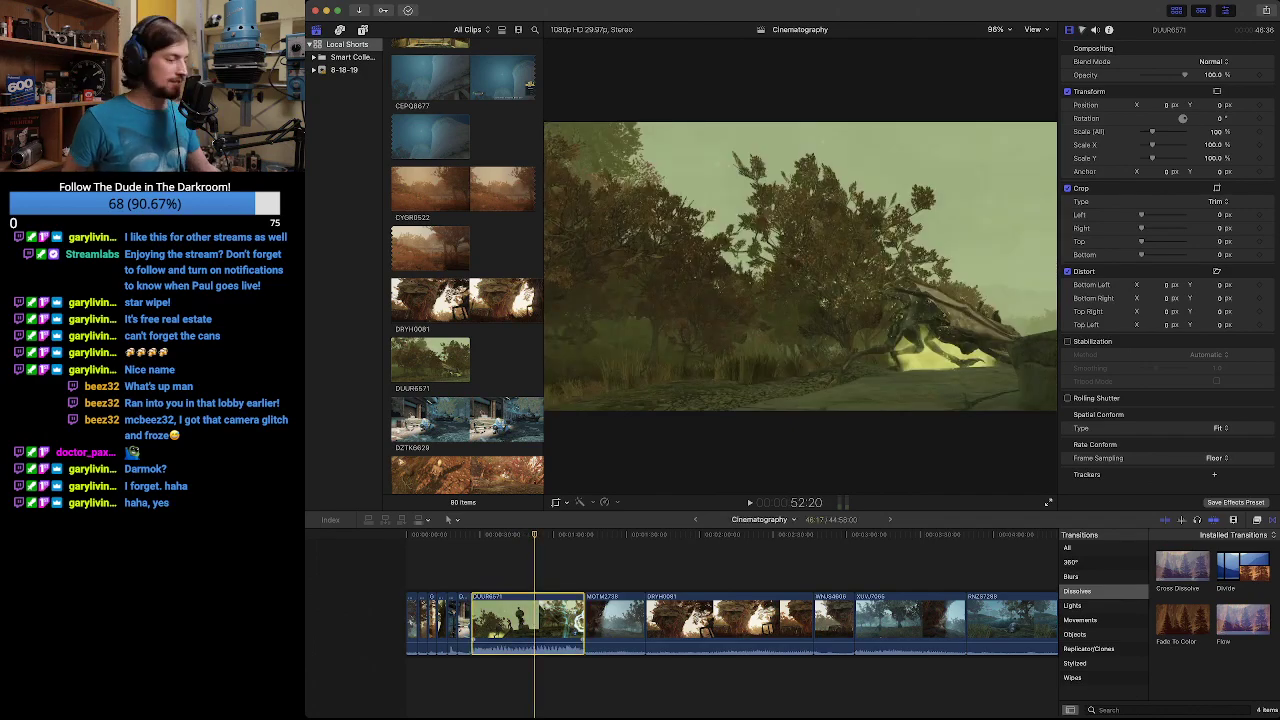
key(Delete)
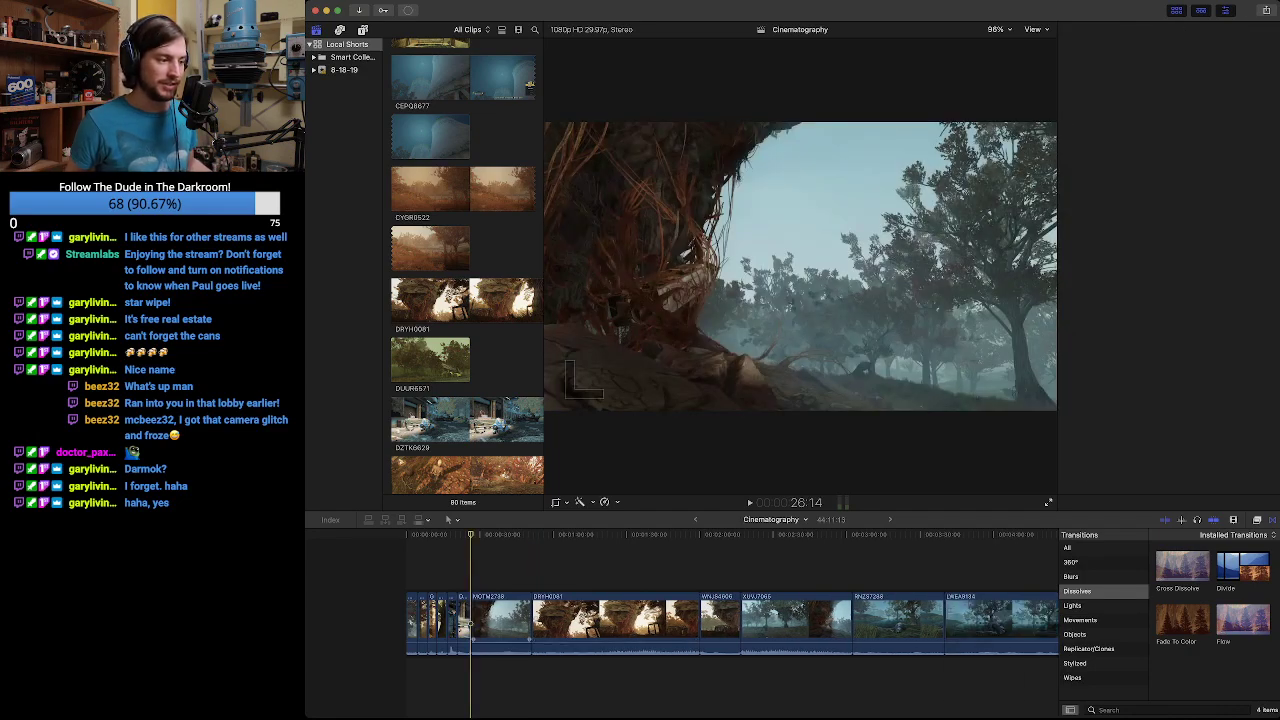
Play the cut from DZTK6629 into MOTM2738 and skim through the rest of MOTM2738.
click(467, 624)
key(space)
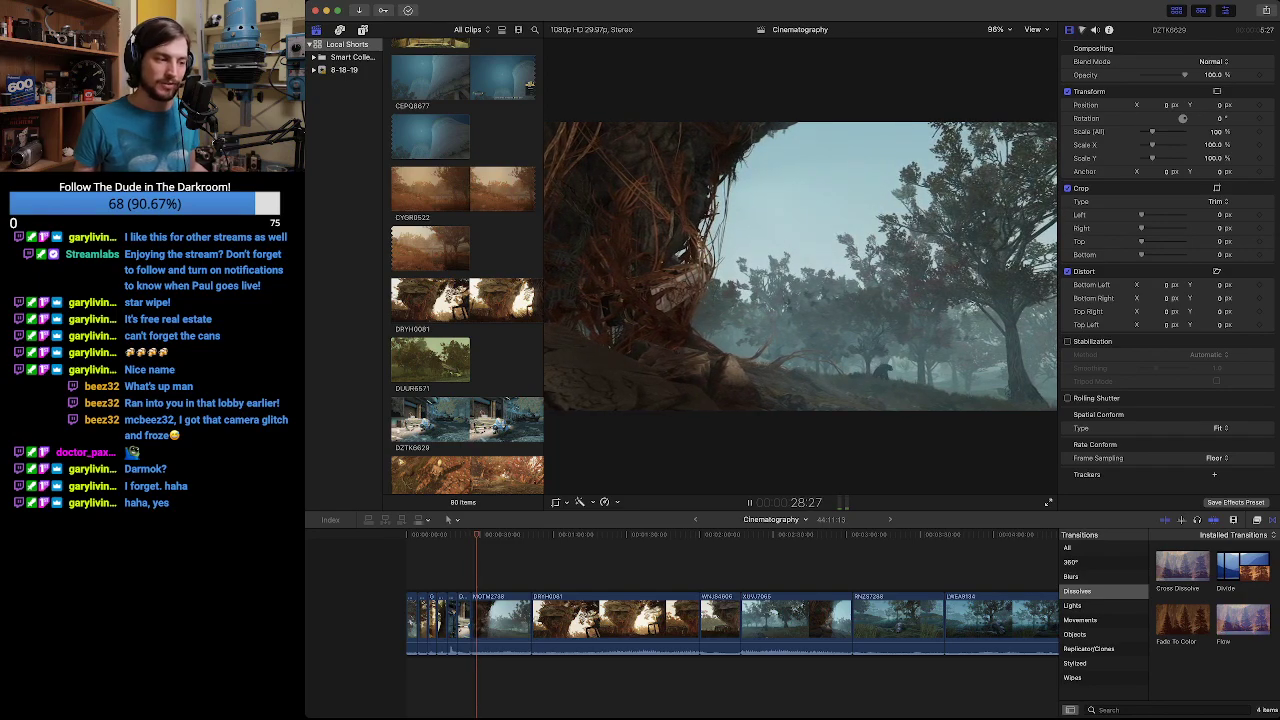
key(space)
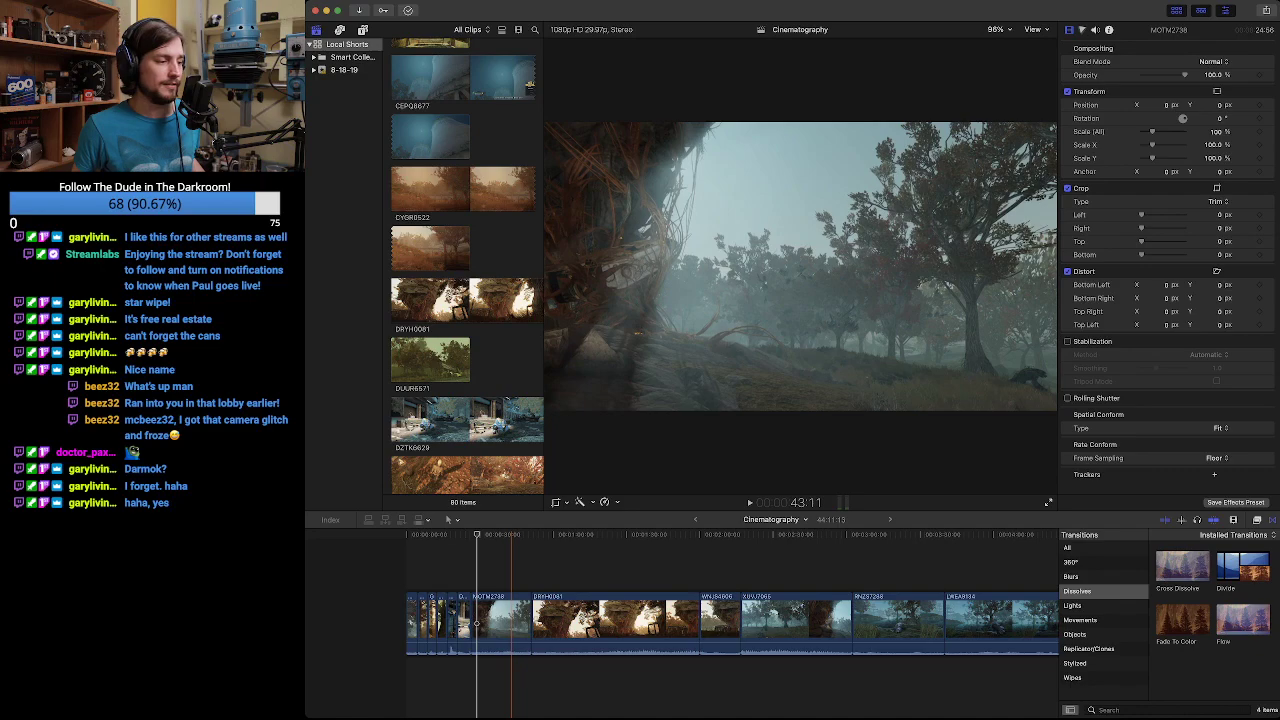
click(479, 534)
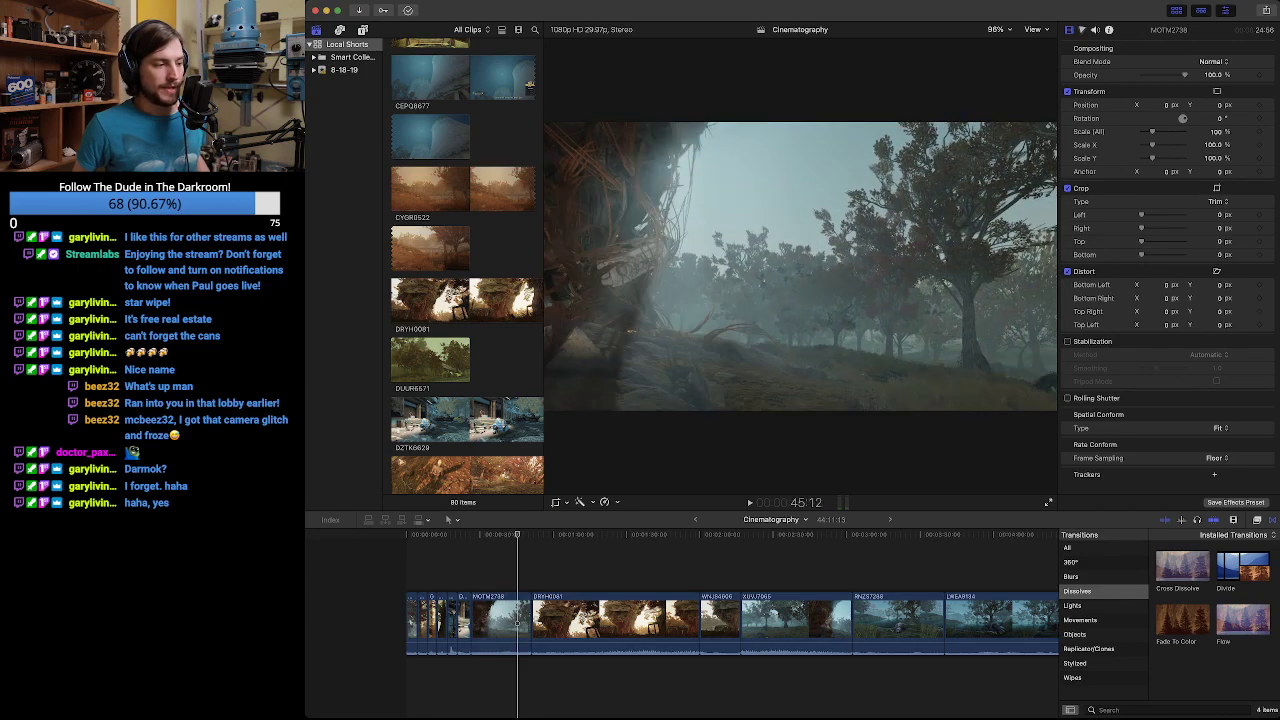
Replay part of MOTM2738 and trim its start to the frame at about 33 seconds on the timeline.
key(space)
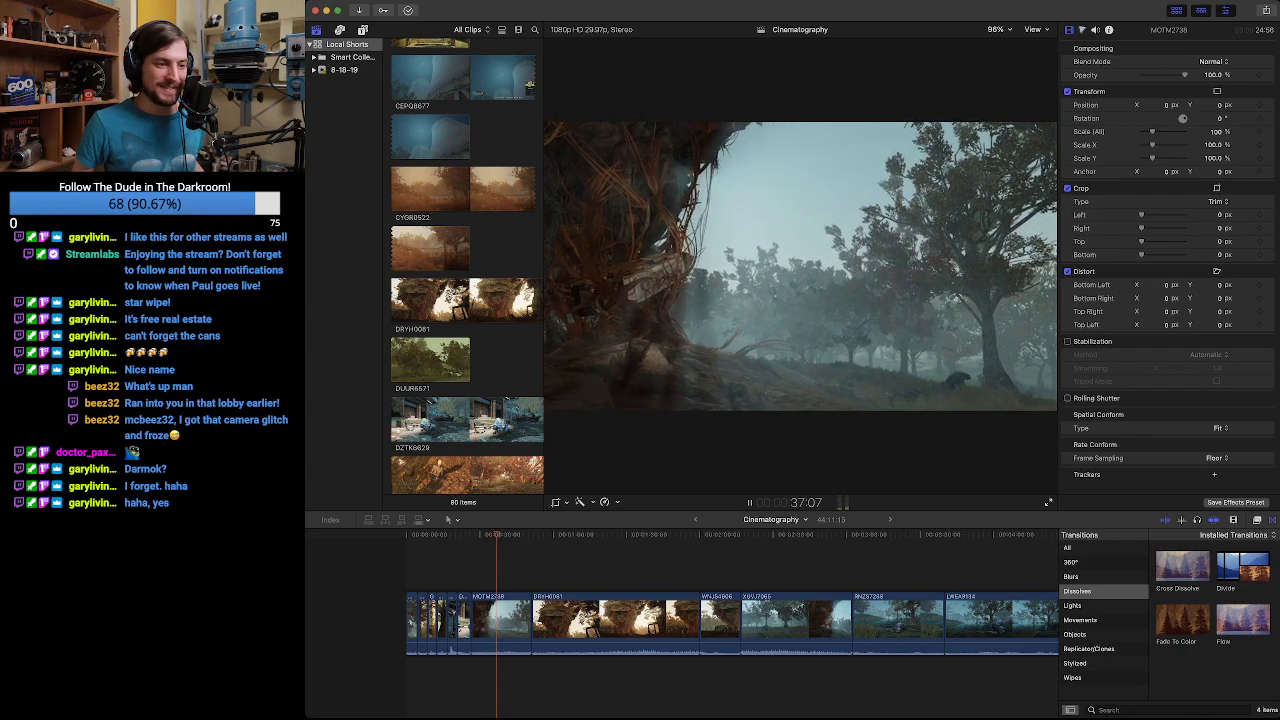
key(space)
click(499, 623)
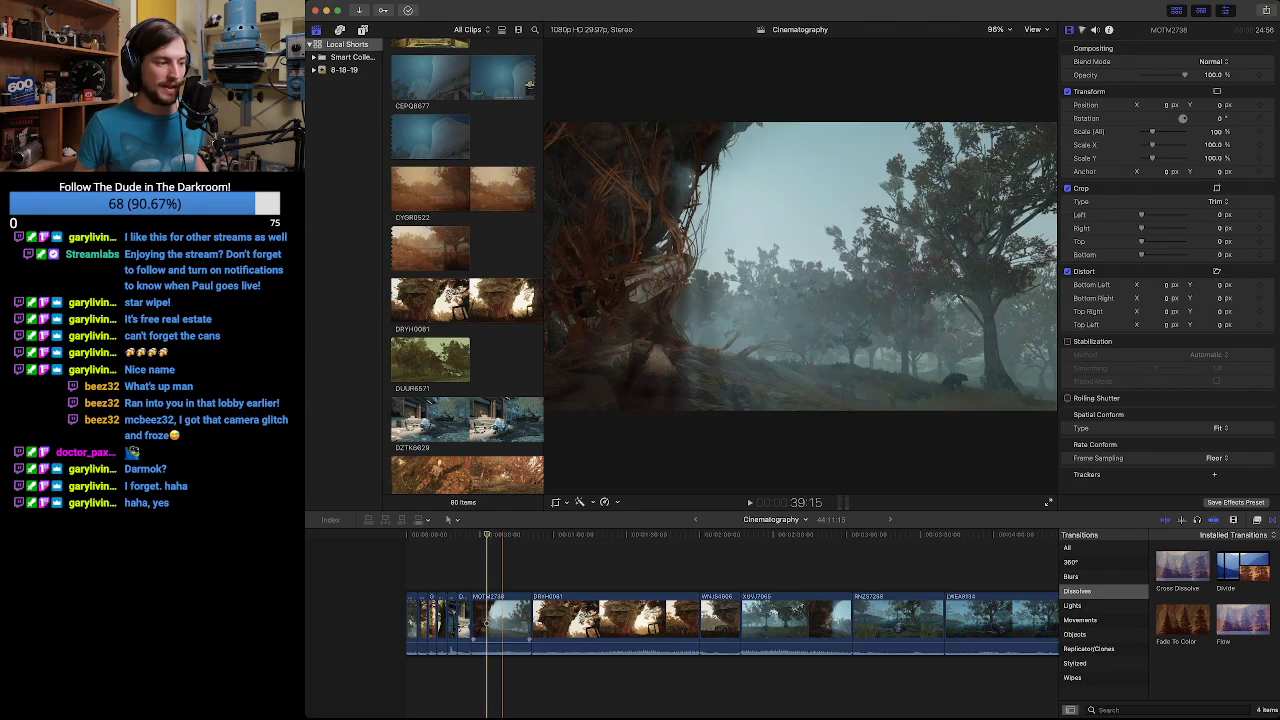
drag(487, 622, 488, 622)
Play the shortened MOTM2738, split it at about 32 seconds on the timeline, and delete the part after the split.
key(space)
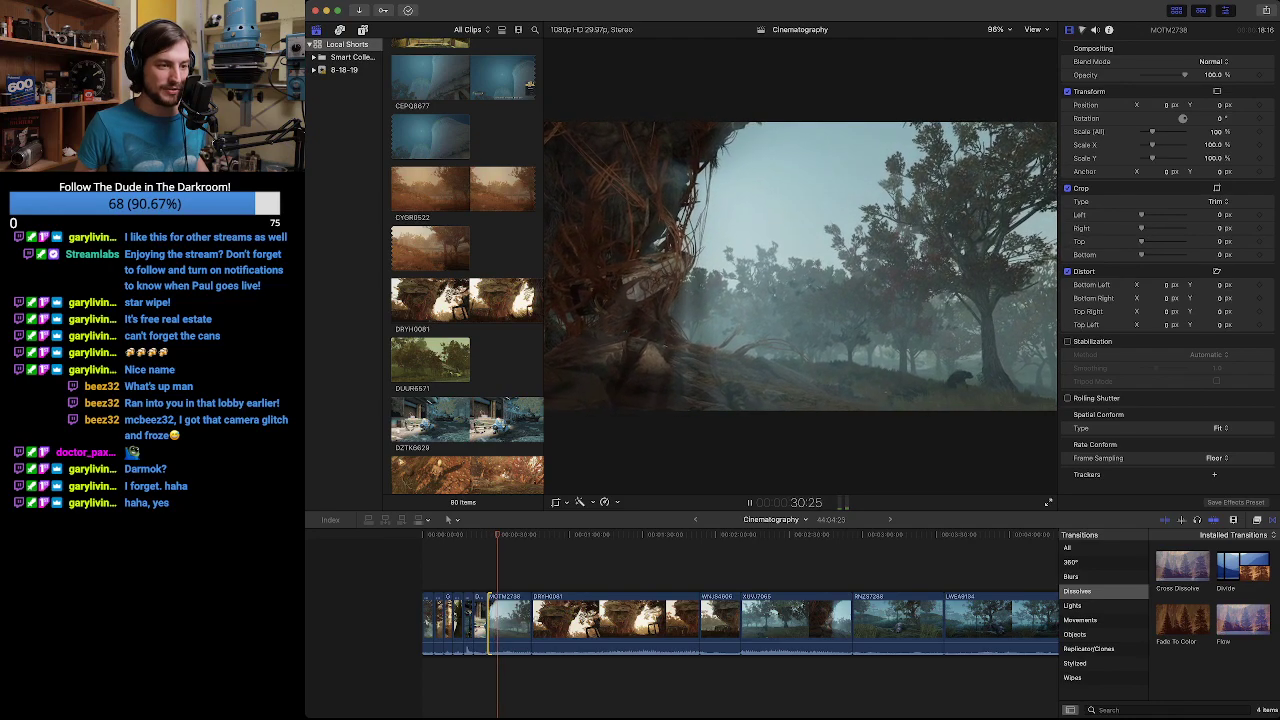
key(space)
key(Down)
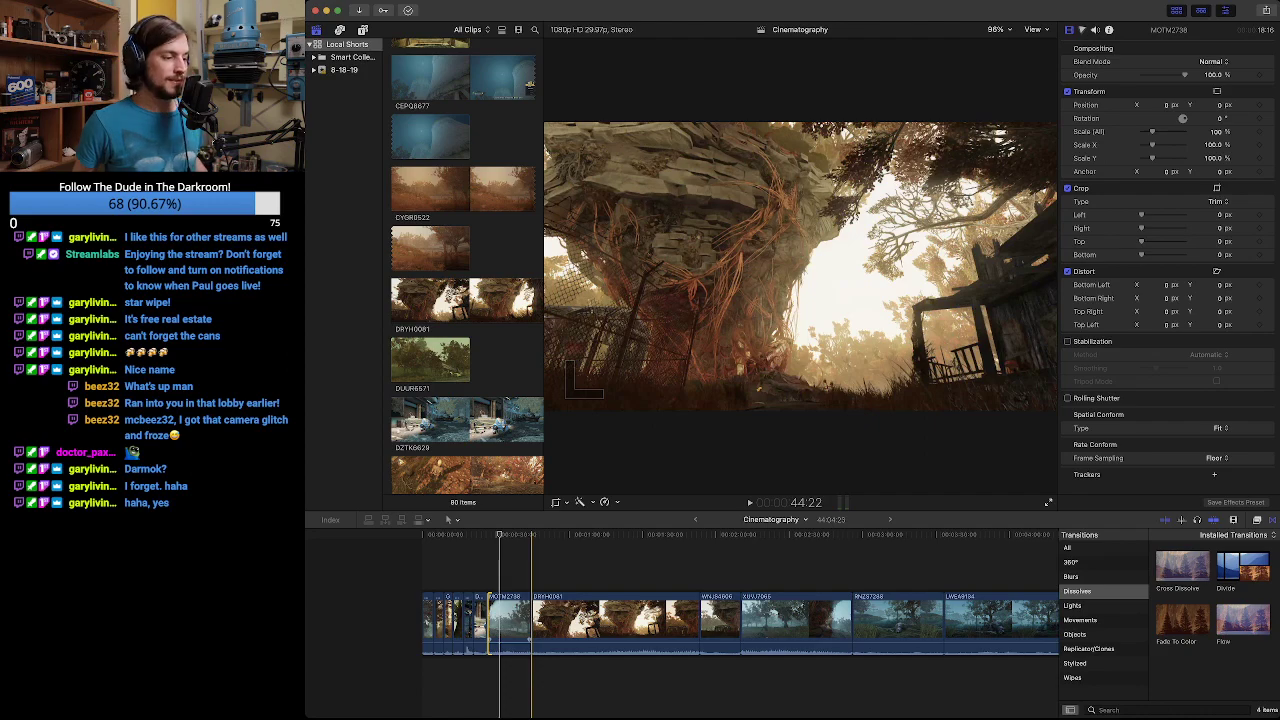
key(b)
click(499, 623)
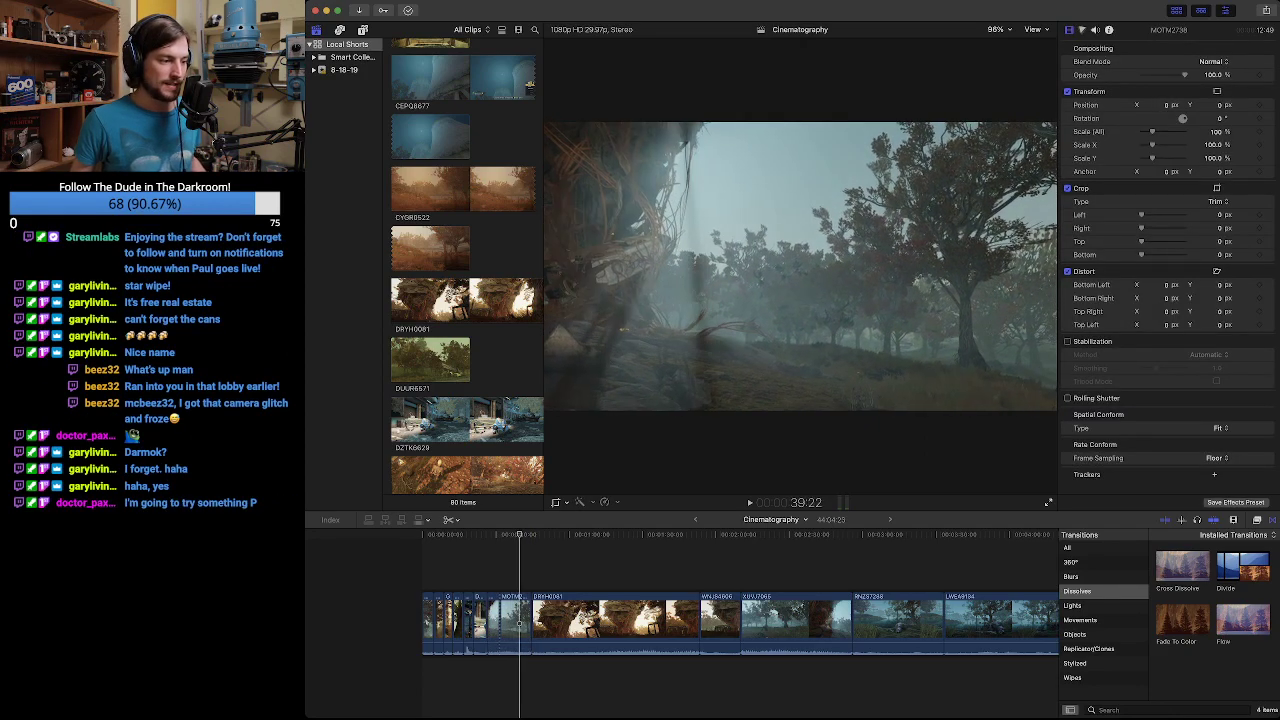
click(514, 622)
key(BackSpace)
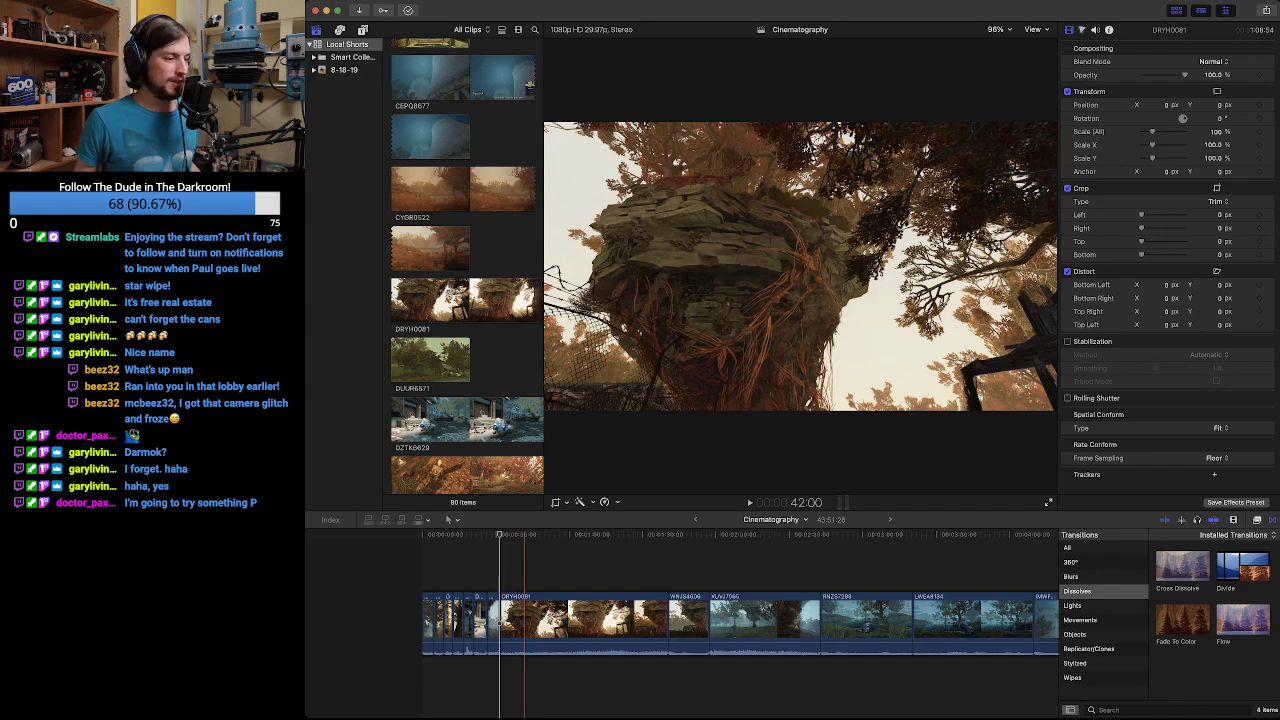
Play DRYH0081 from its start to about 1:21 and replay the section where the creature sits beneath the rock tower.
mouse_move(499, 535)
mouse_down()
mouse_move(526, 535)
mouse_move(499, 535)
mouse_up()
key(space)
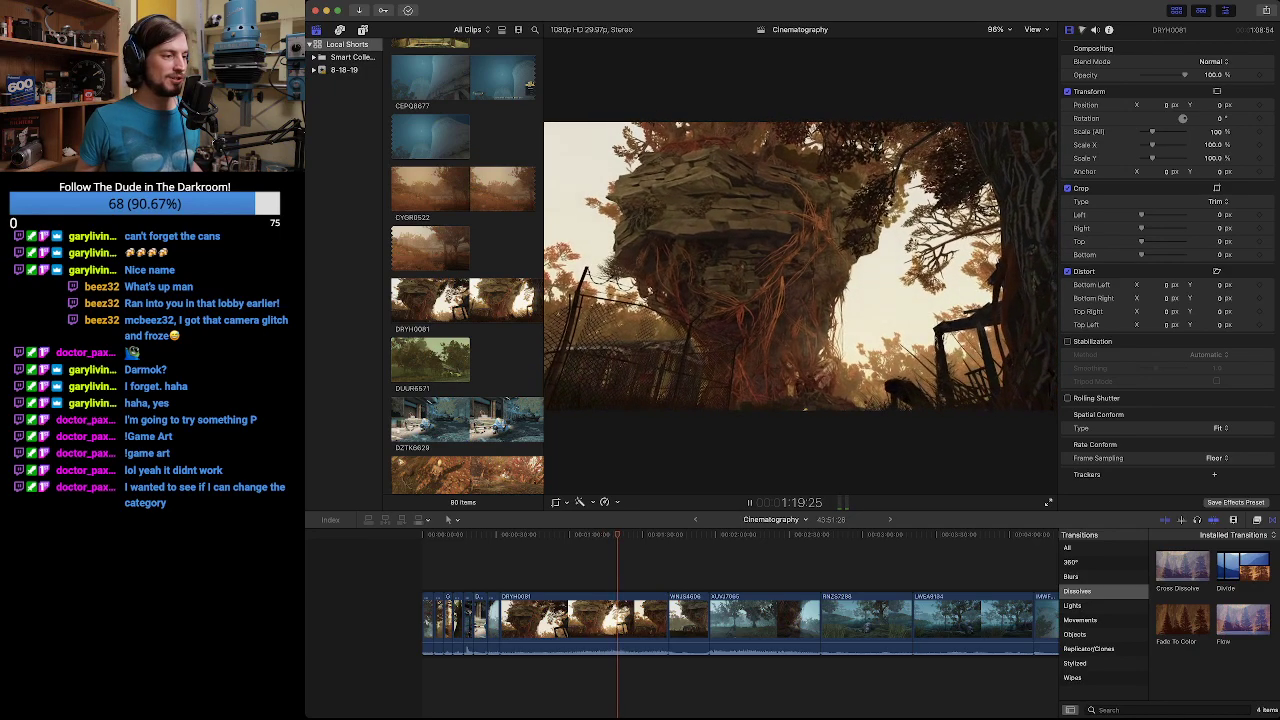
key(space)
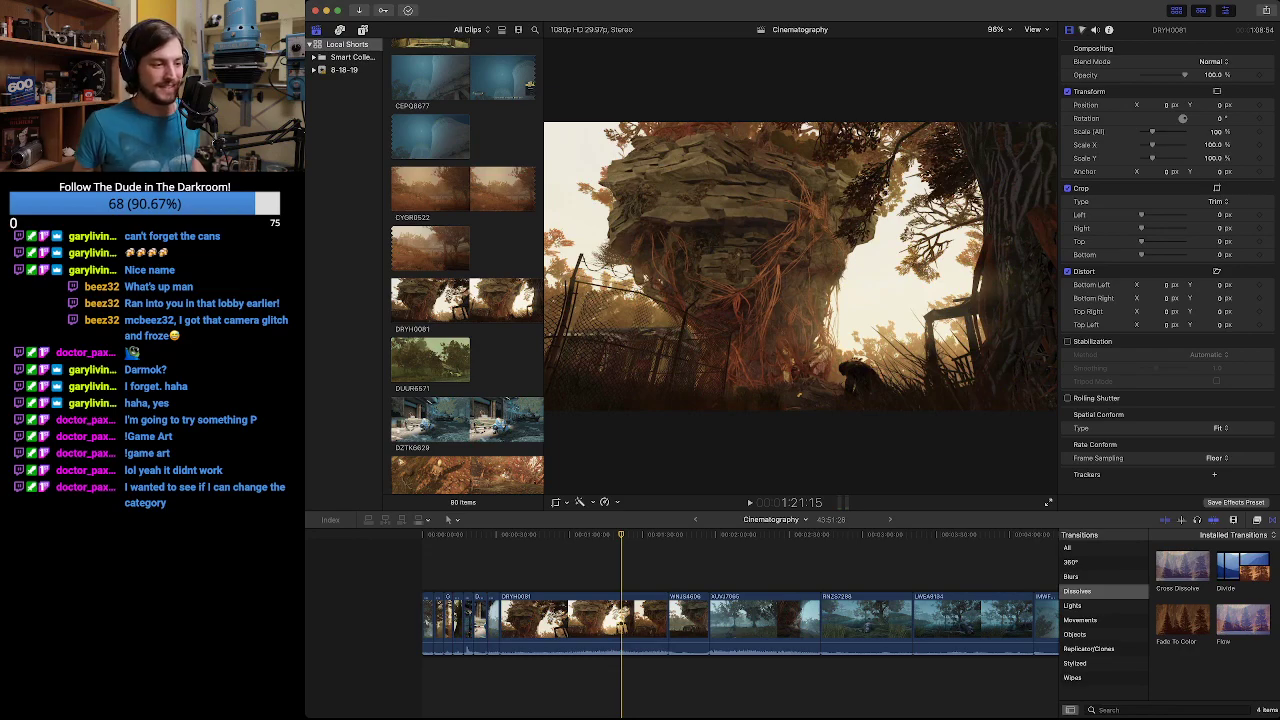
drag(621, 535, 616, 535)
key(space)
key(space)
key(space)
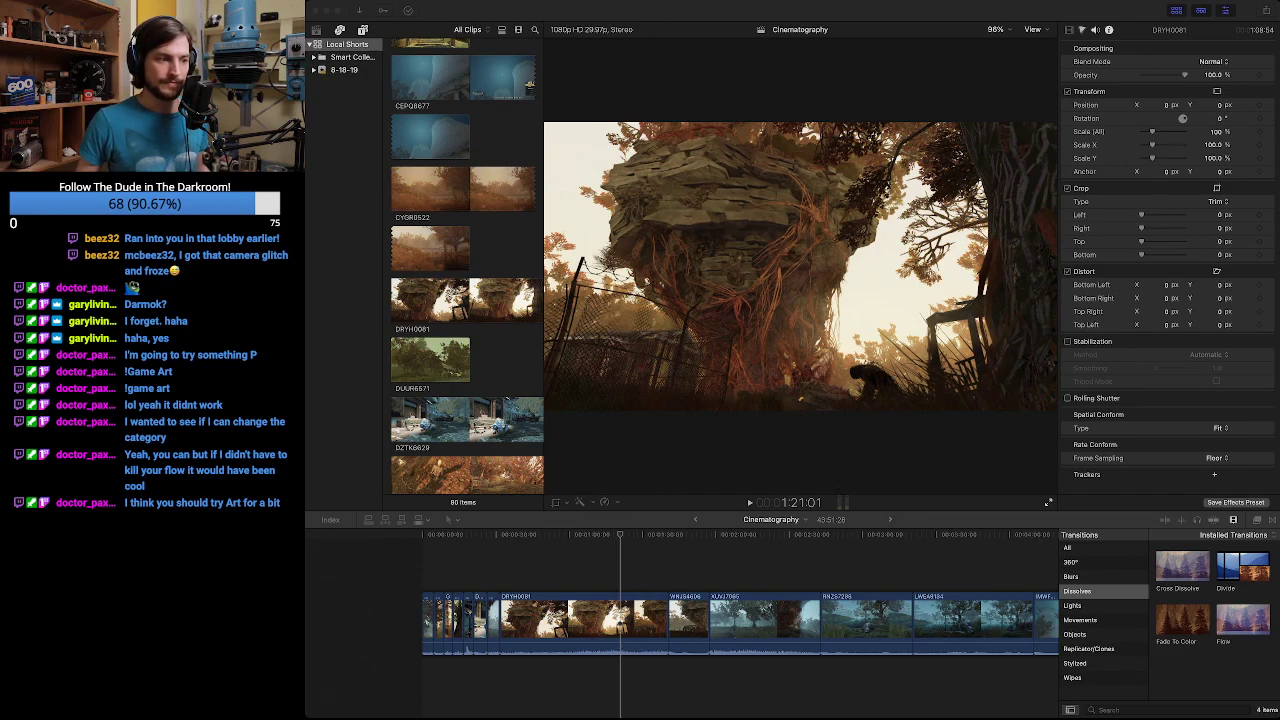
key(super+Tab)
key(super+Tab)
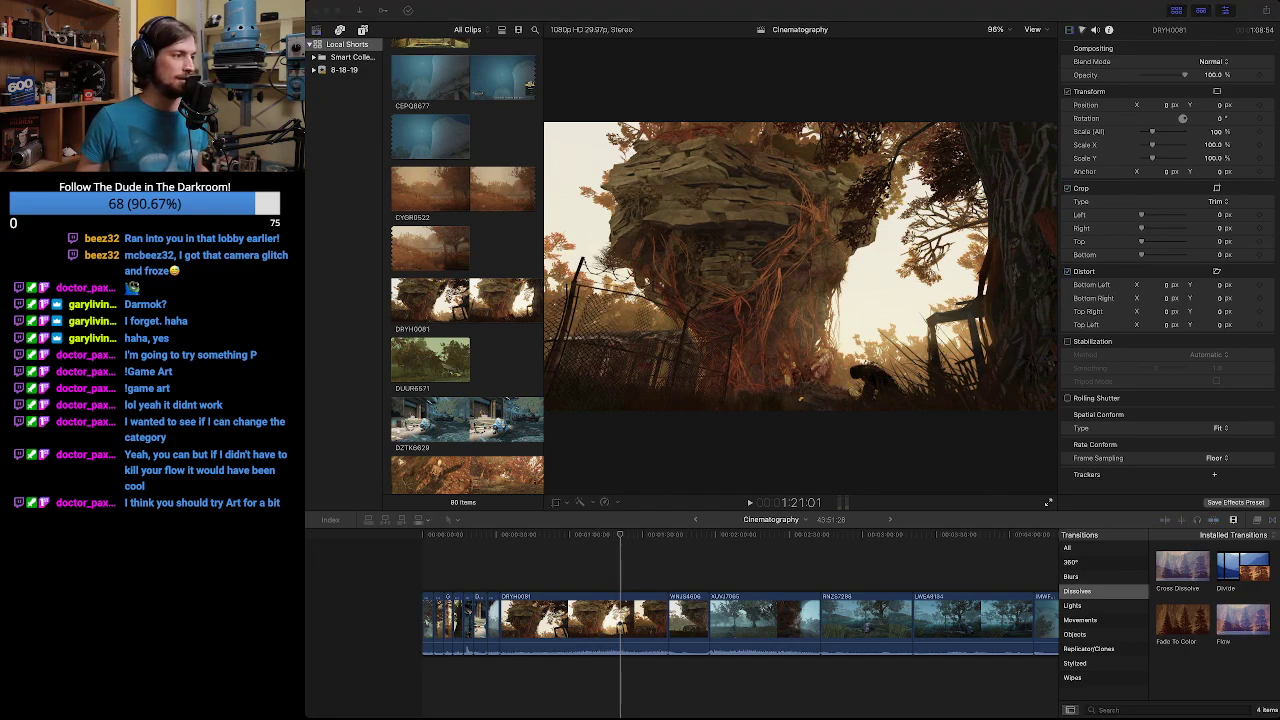
key(super+Tab)
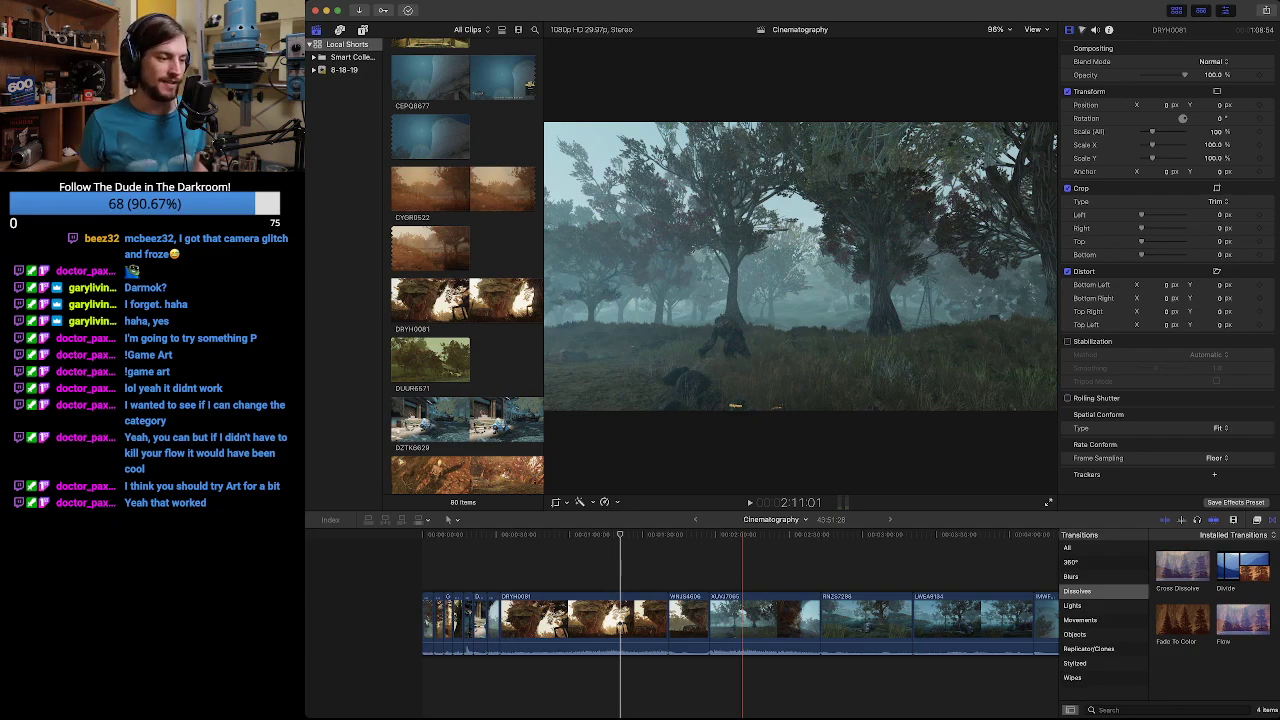
Scrub through DRYH0081 to find where the useful action begins and trim the clip's start to the frame at about 1:17.
drag(620, 535, 523, 535)
drag(523, 622, 620, 625)
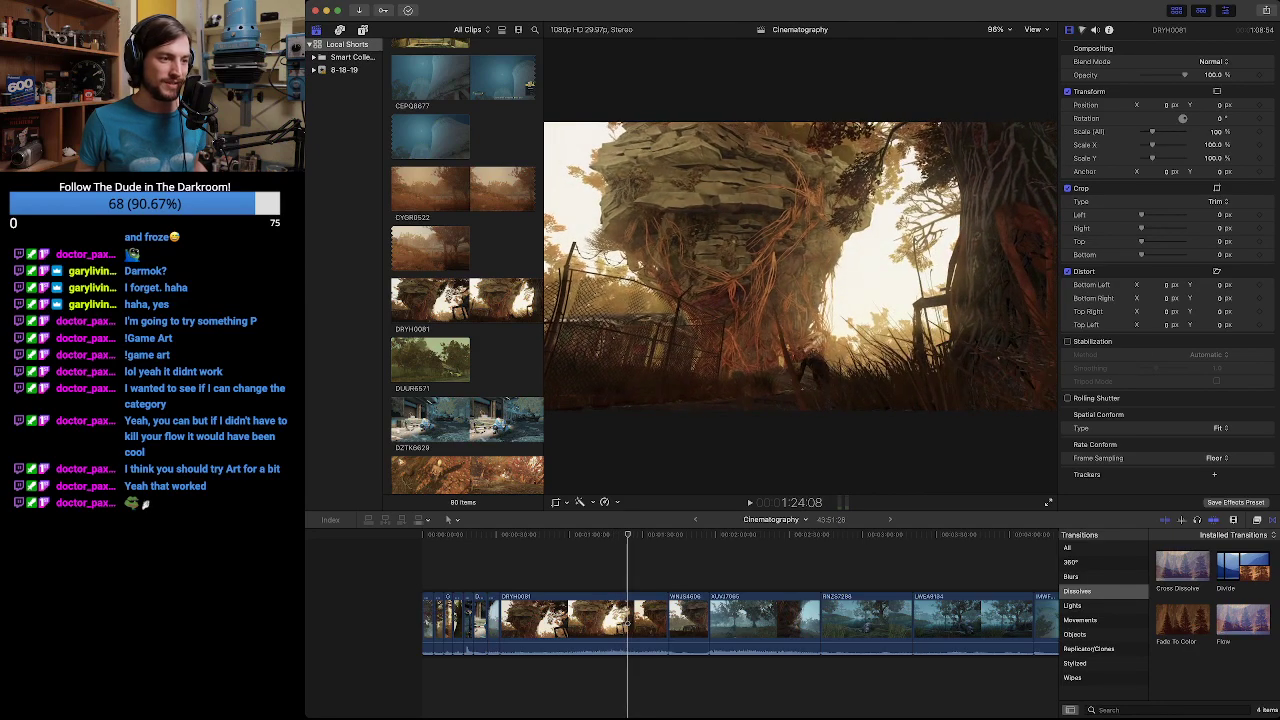
drag(619, 625, 610, 622)
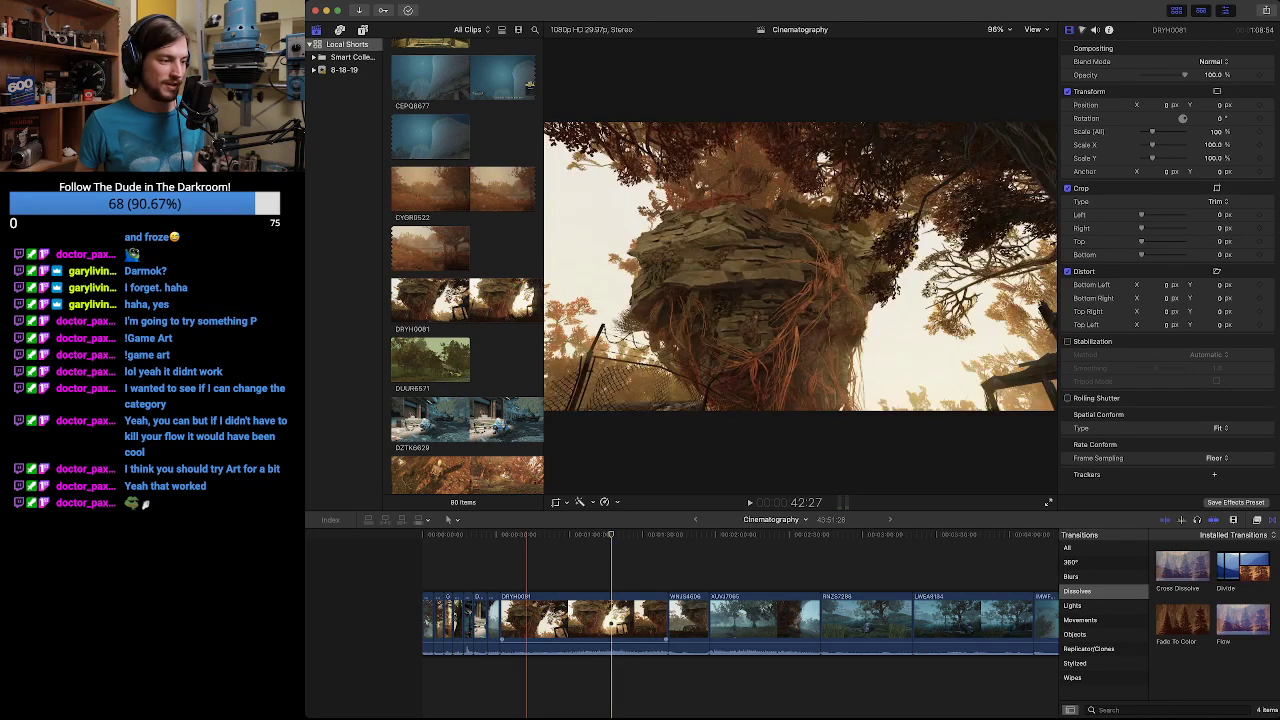
drag(500, 622, 612, 622)
Replay DRYH0081 from its new start and trim its end back to about 38 seconds on the timeline.
key(space)
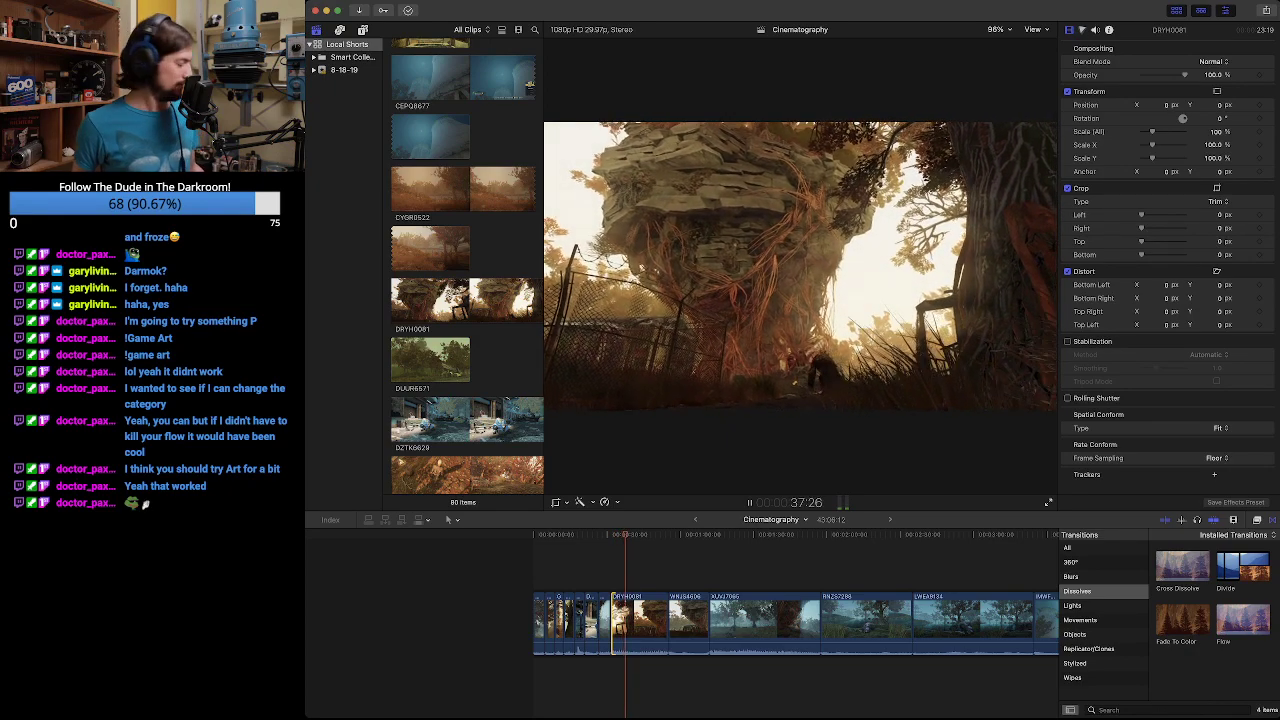
key(space)
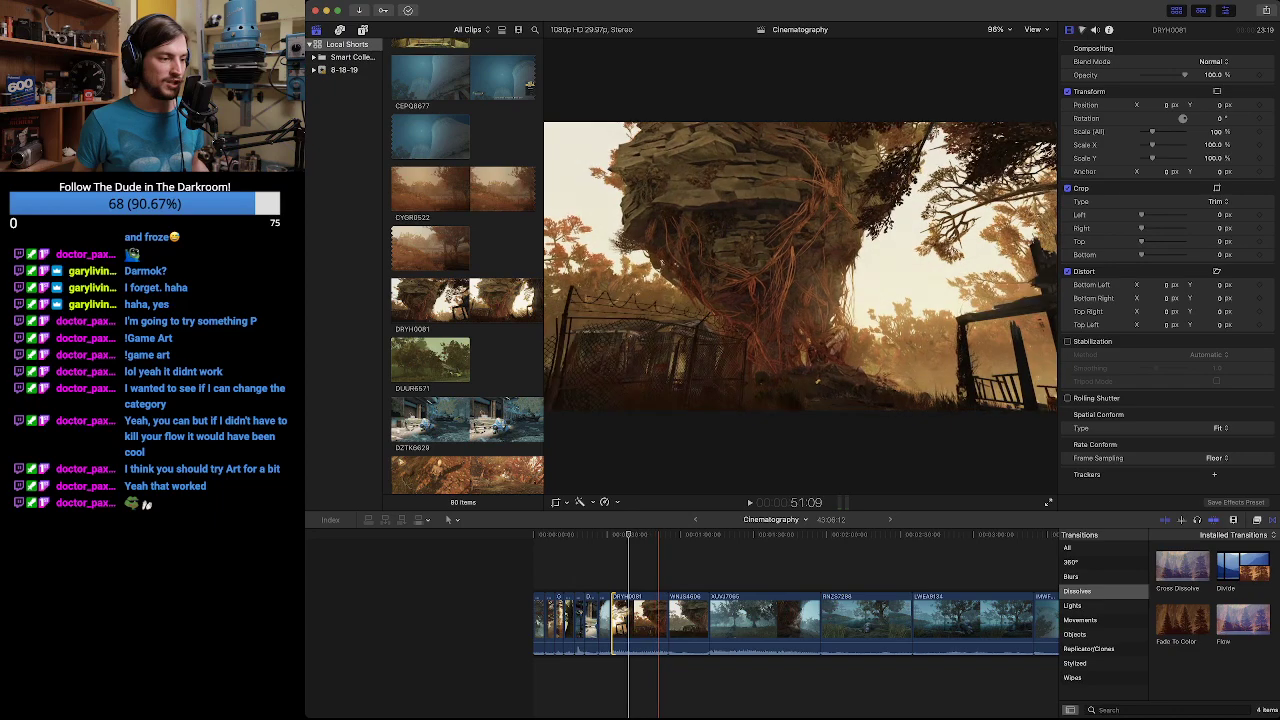
key(Up)
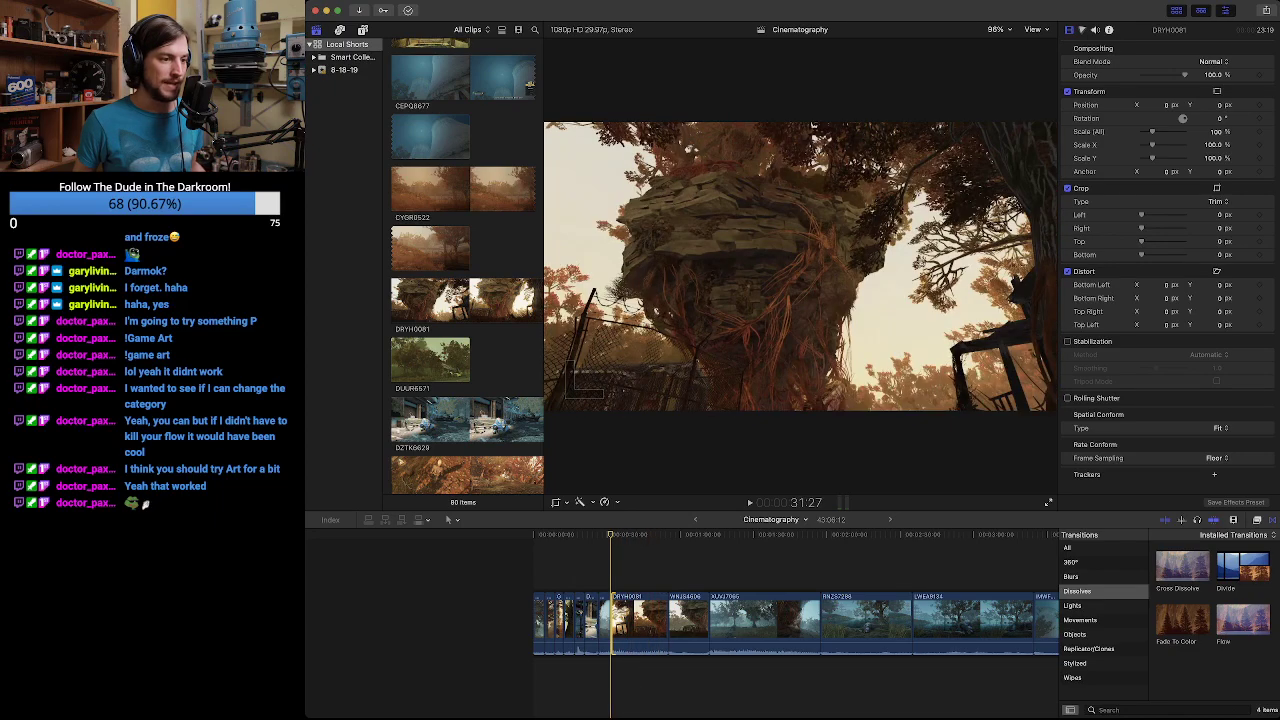
key(space)
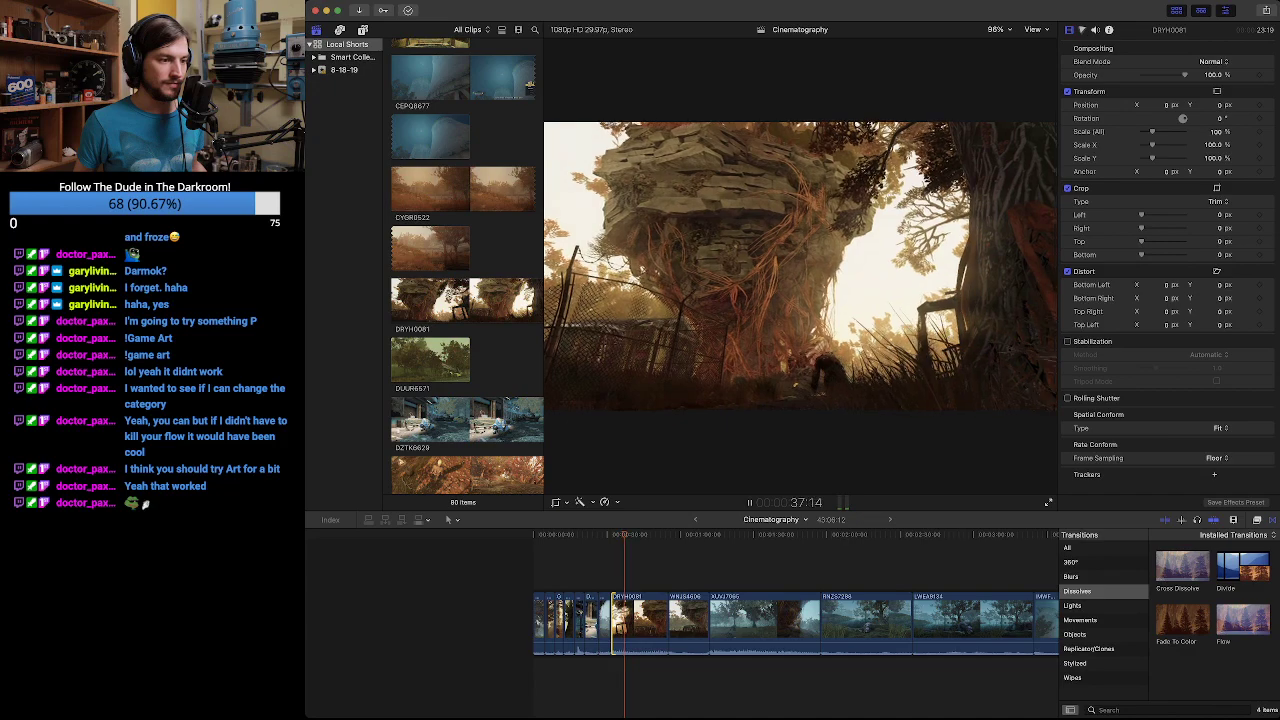
key(space)
drag(668, 620, 626, 620)
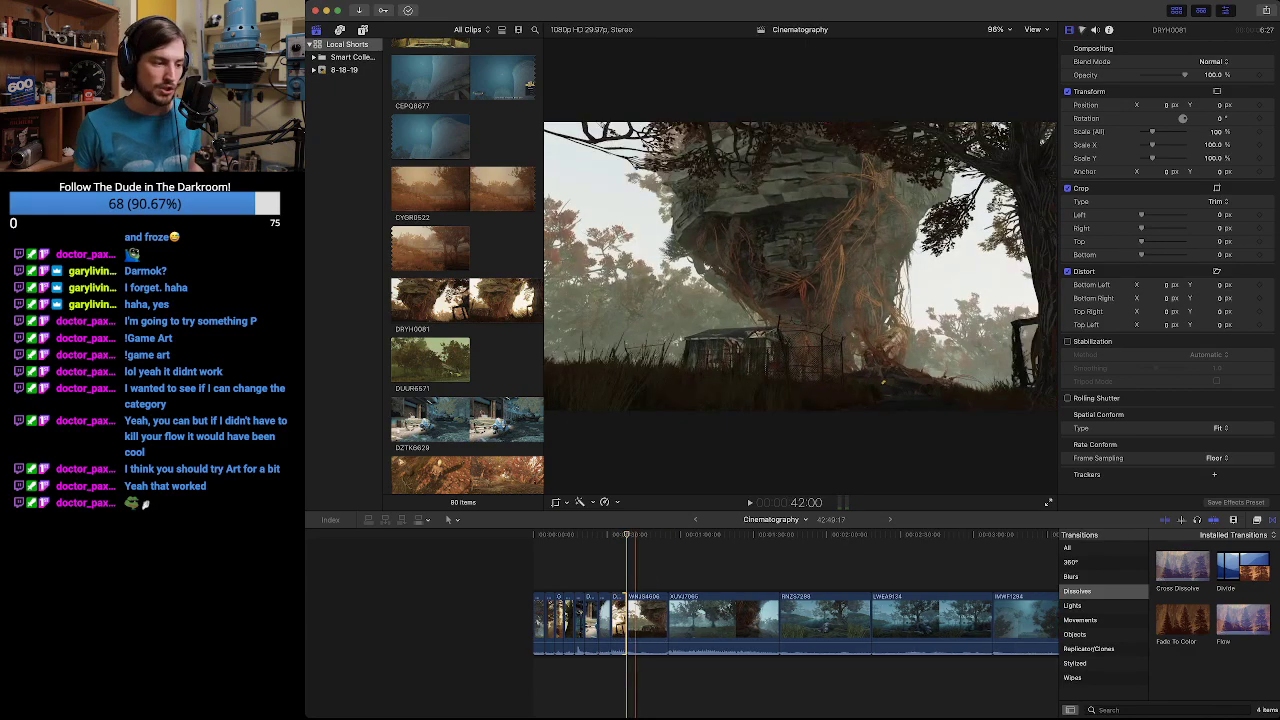
Replay the cut out of DRYH0081 and play through the following rock tower shot, WNJS4606.
scroll(626, 620, right, 5)
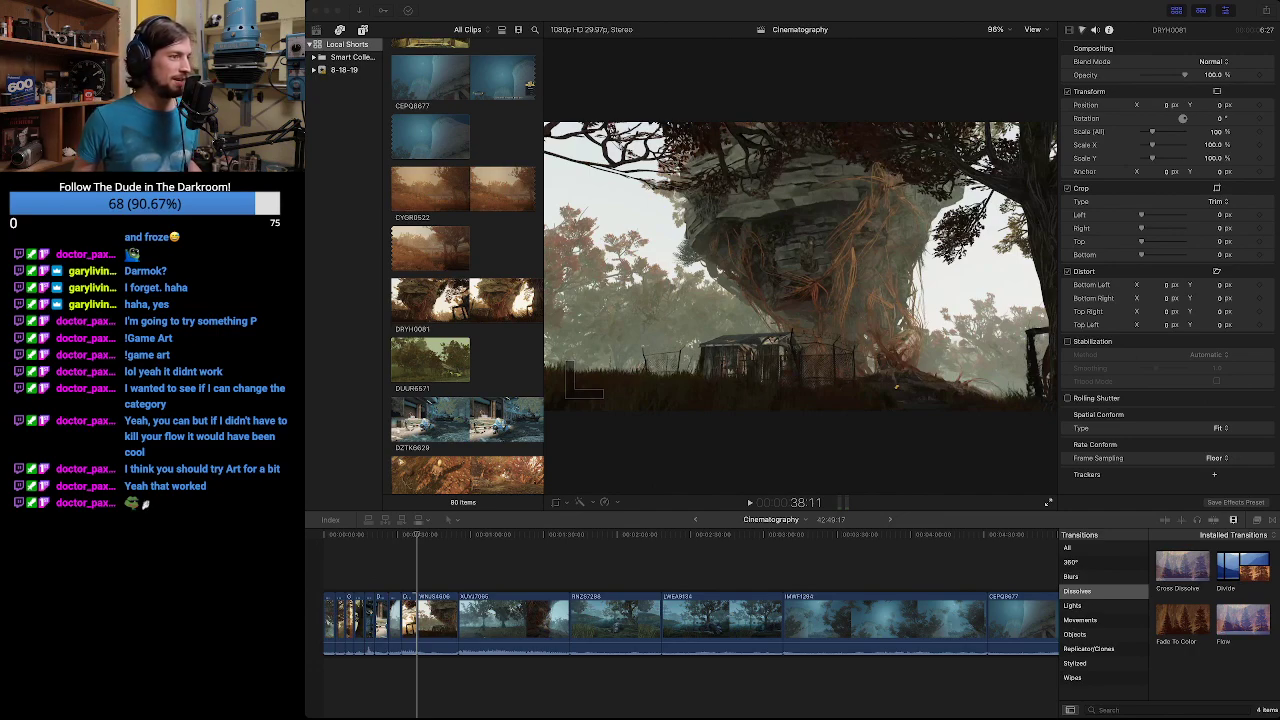
key(super+Tab)
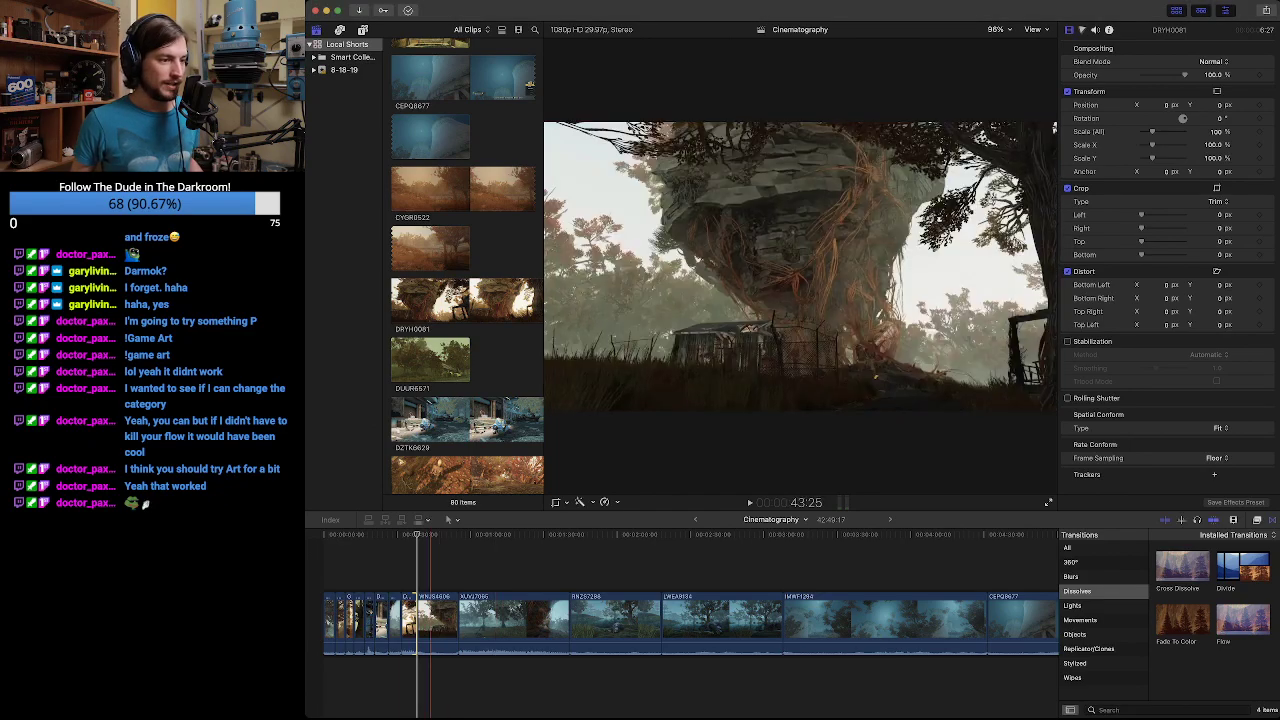
click(400, 534)
key(l)
key(l)
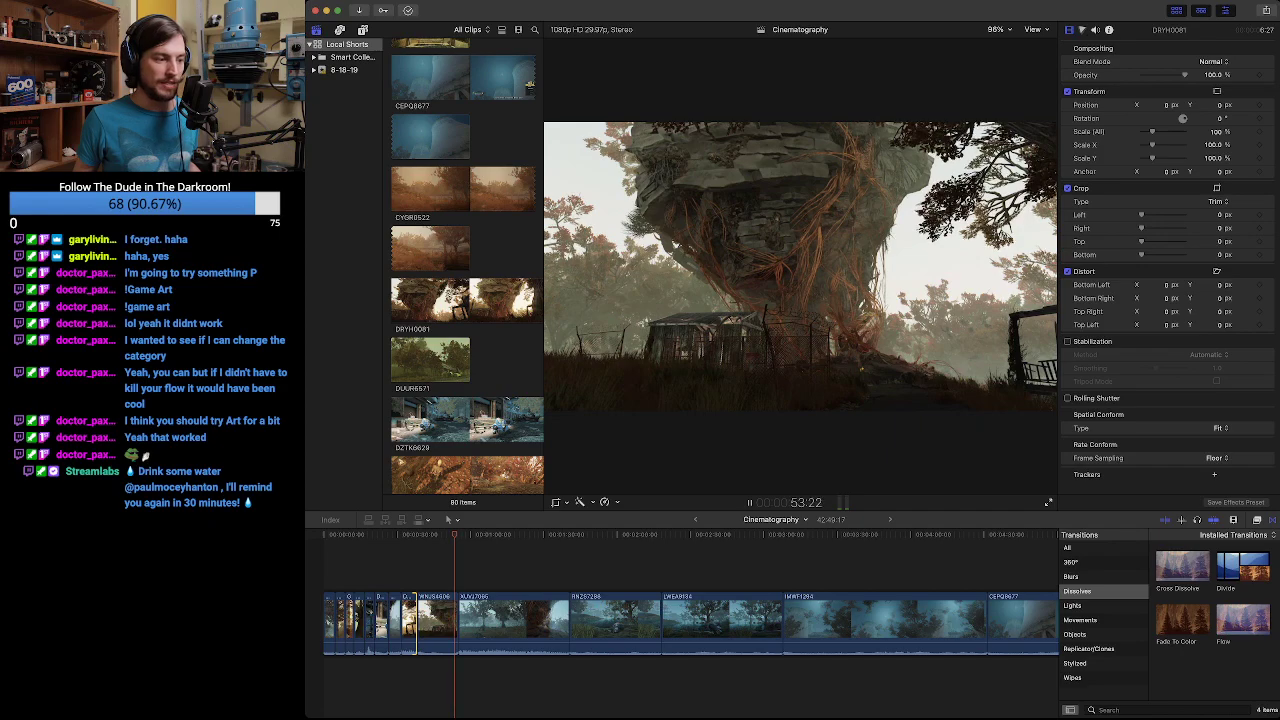
key(space)
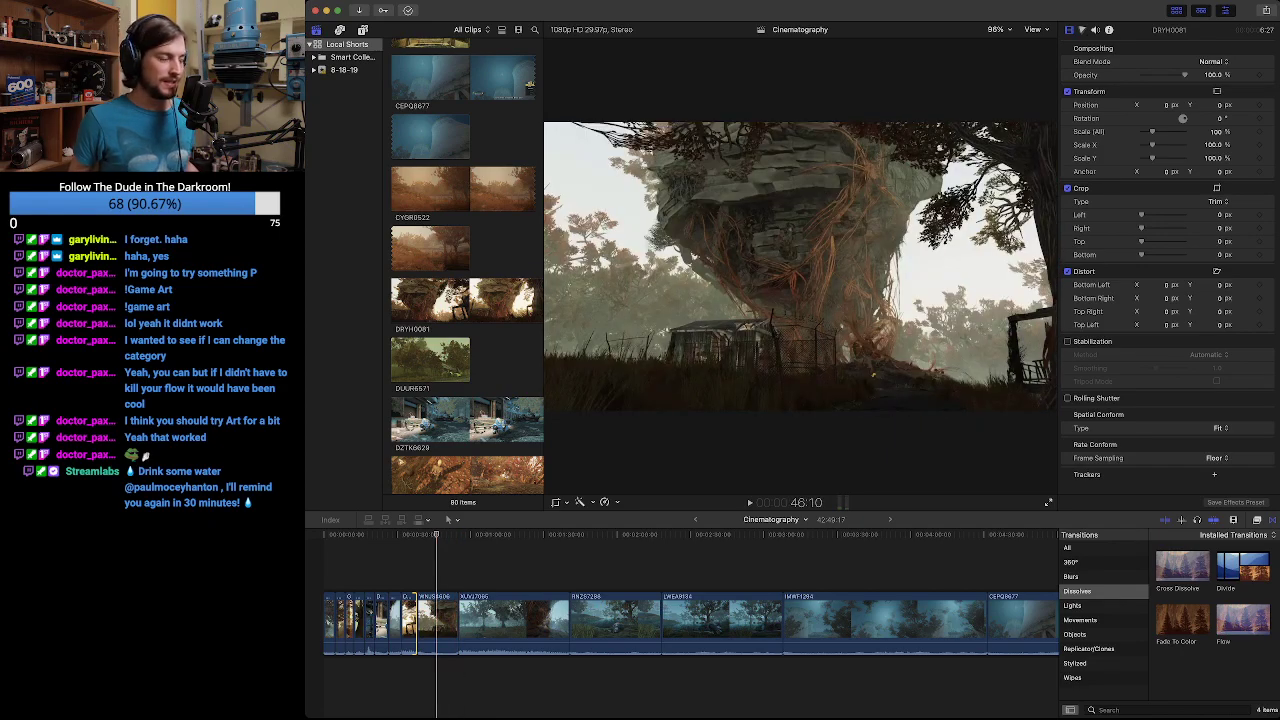
Move WNJS4606 from its place after DRYH0081 to the very end of the timeline, behind the last clip.
click(436, 620)
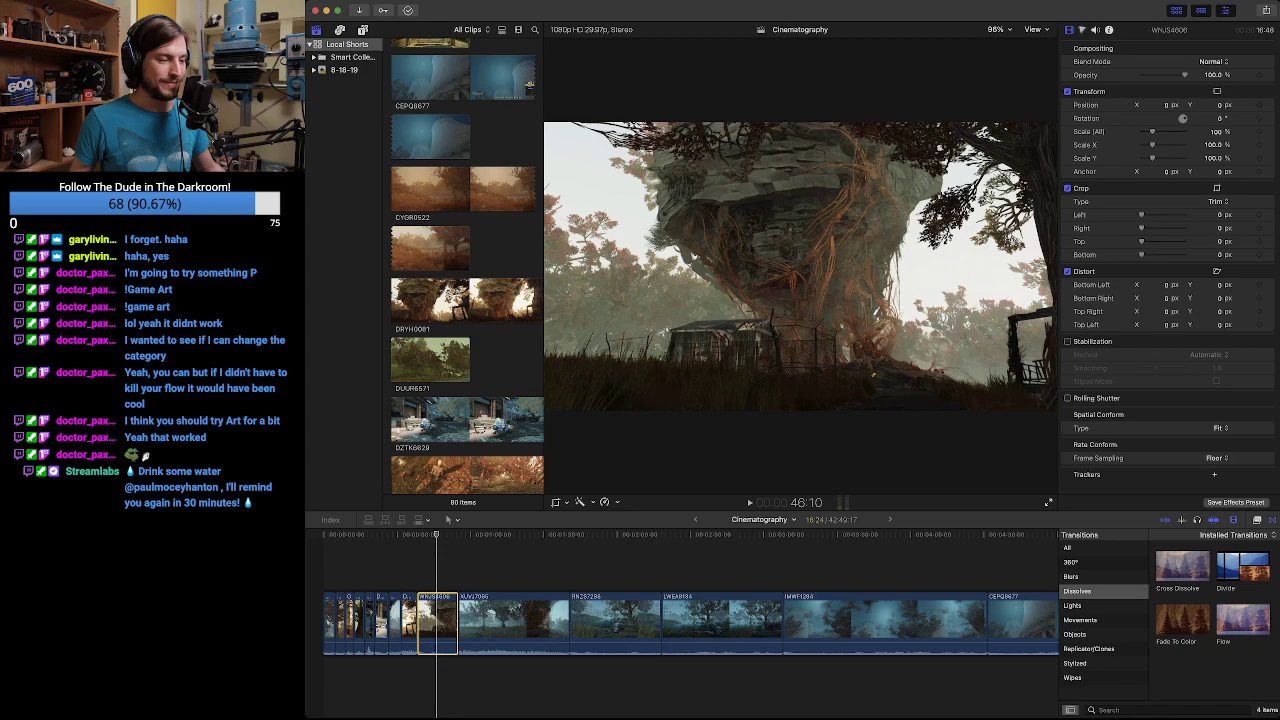
key(super+minus)
key(super+minus)
key(super+minus)
key(super+minus)
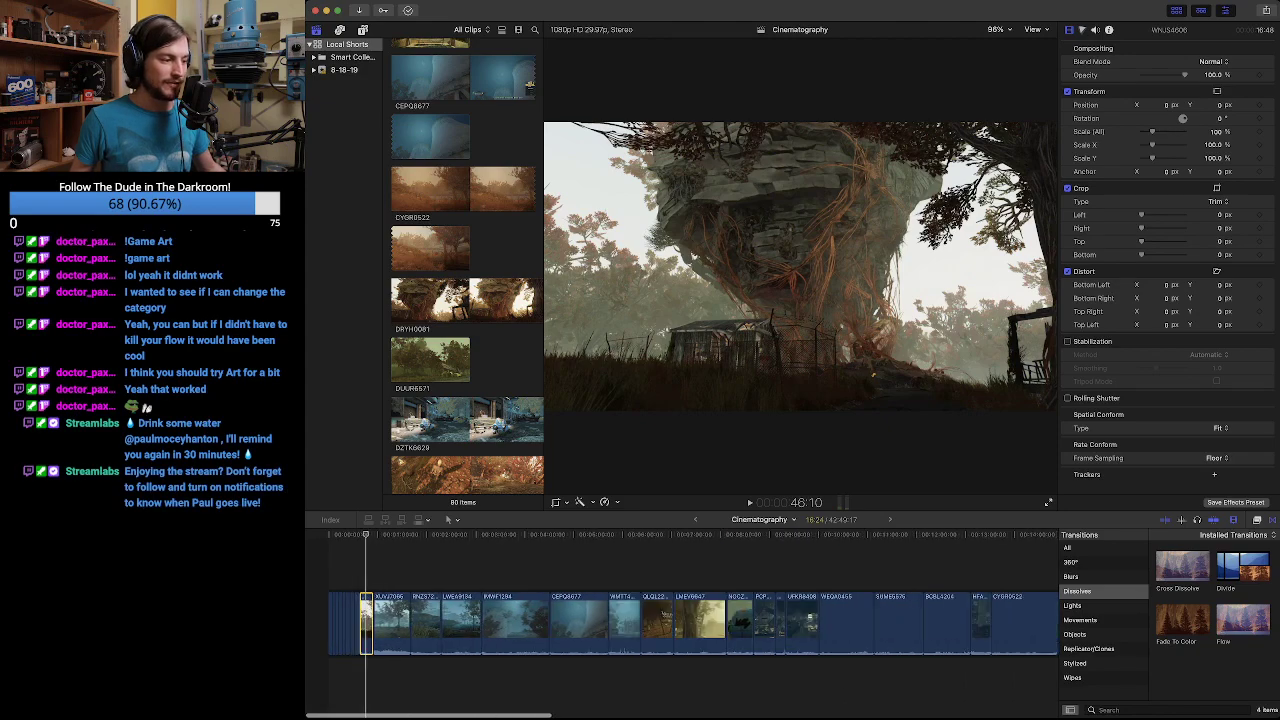
key(super+minus)
key(super+minus)
key(super+minus)
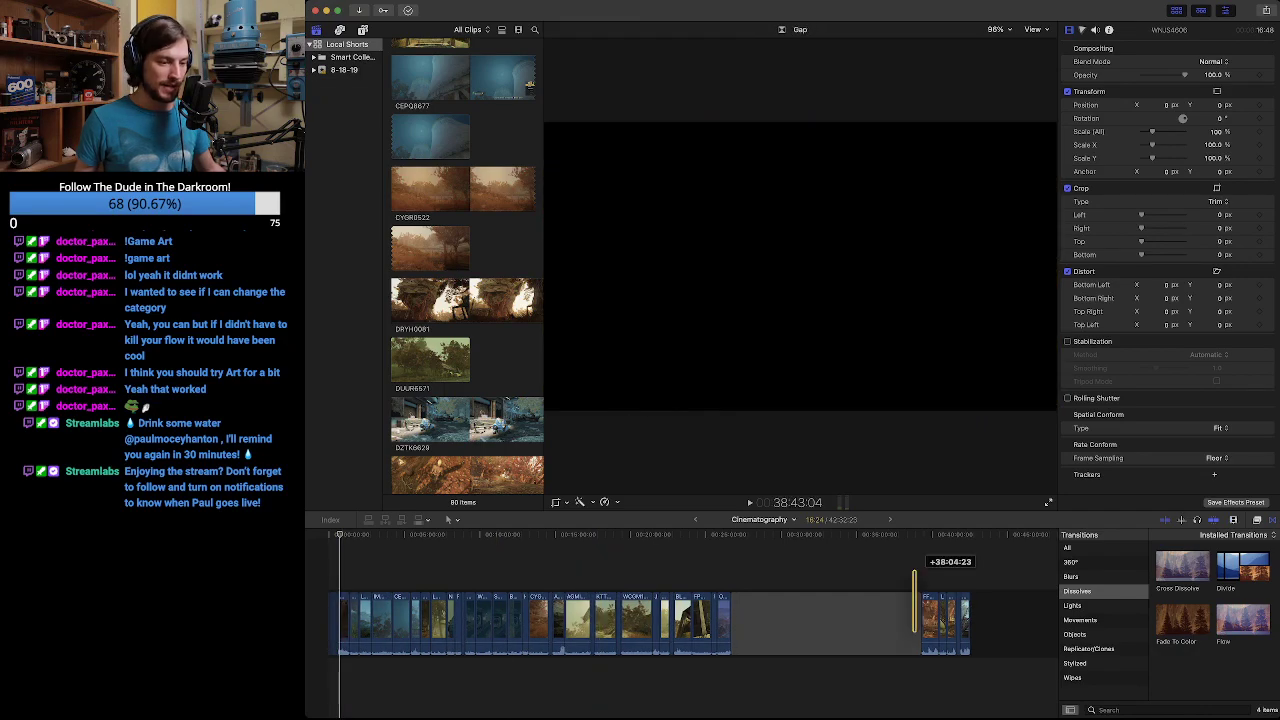
drag(951, 603, 998, 638)
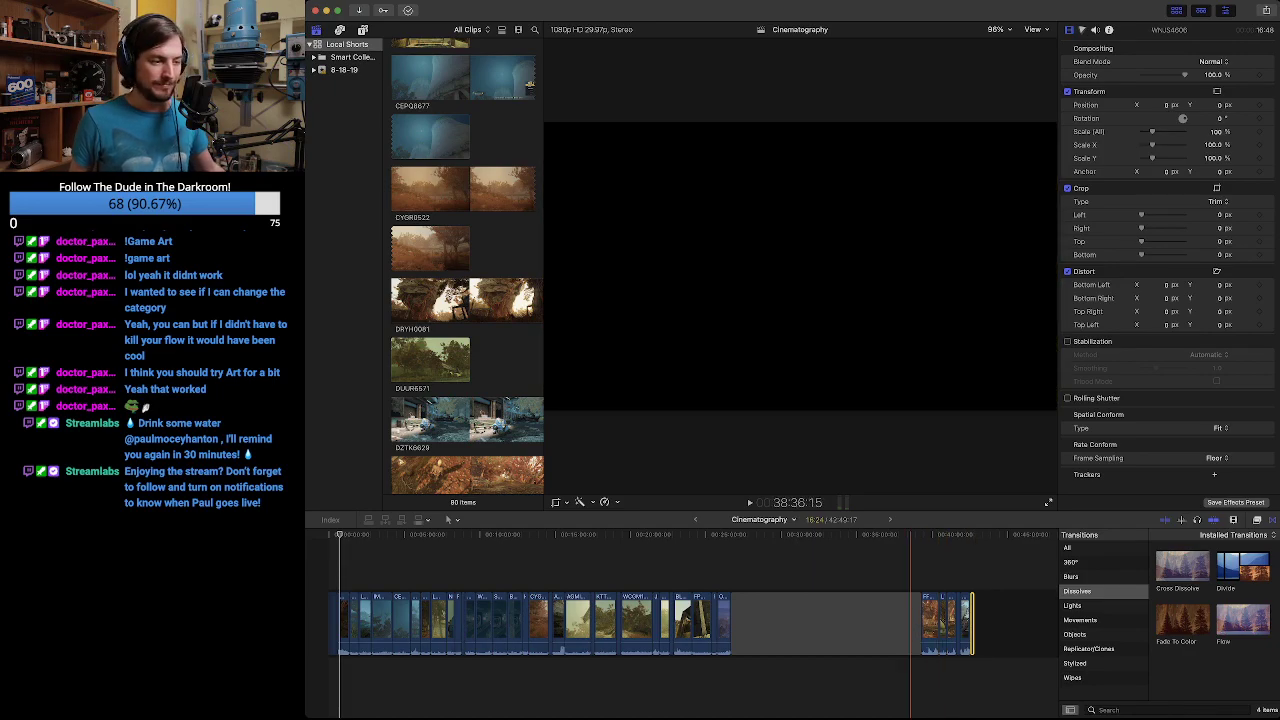
Return to the cut at about 38 seconds and play from DRYH0081 across it into XUVJ7065.
key(space)
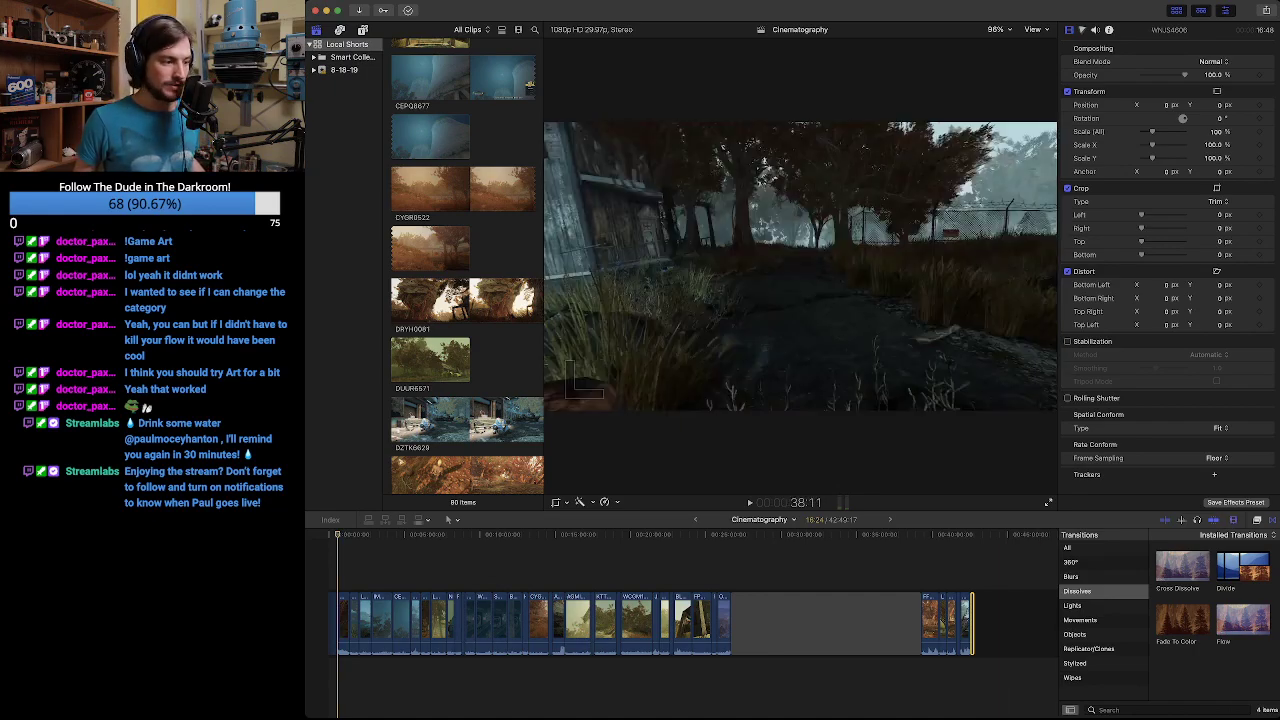
key(super+equal)
key(super+equal)
key(super+equal)
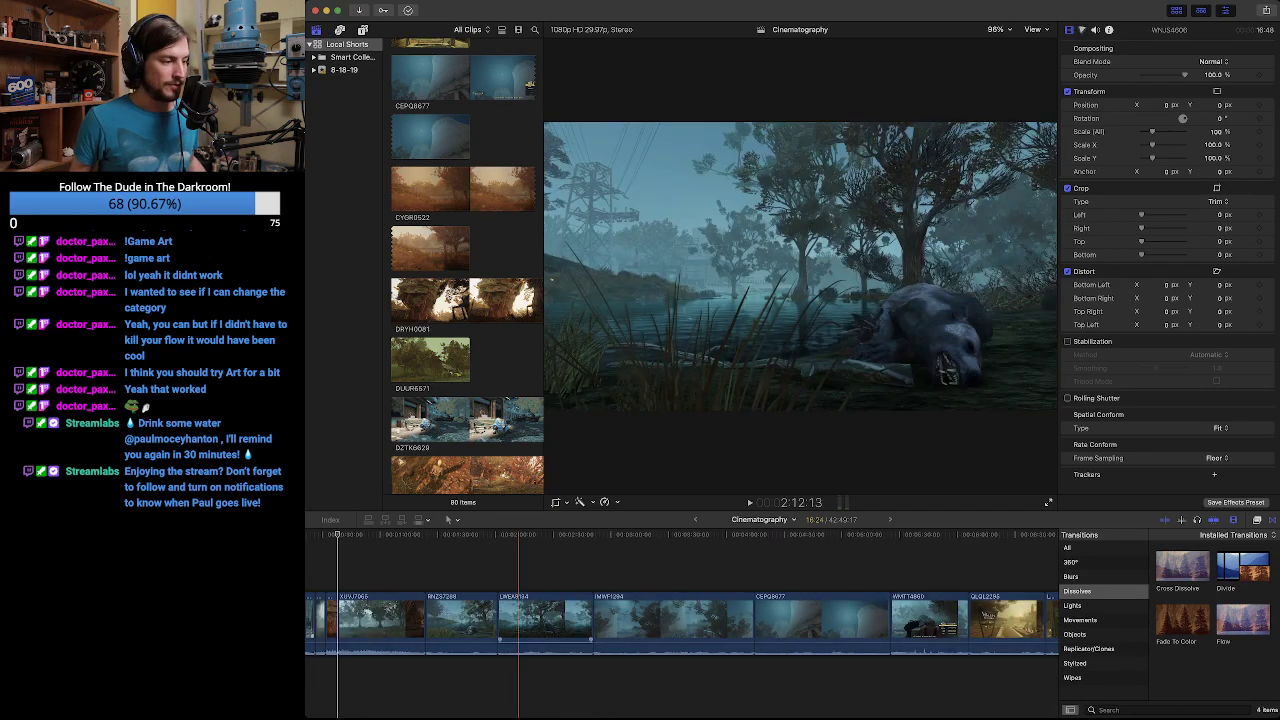
scroll(518, 620, left, 3)
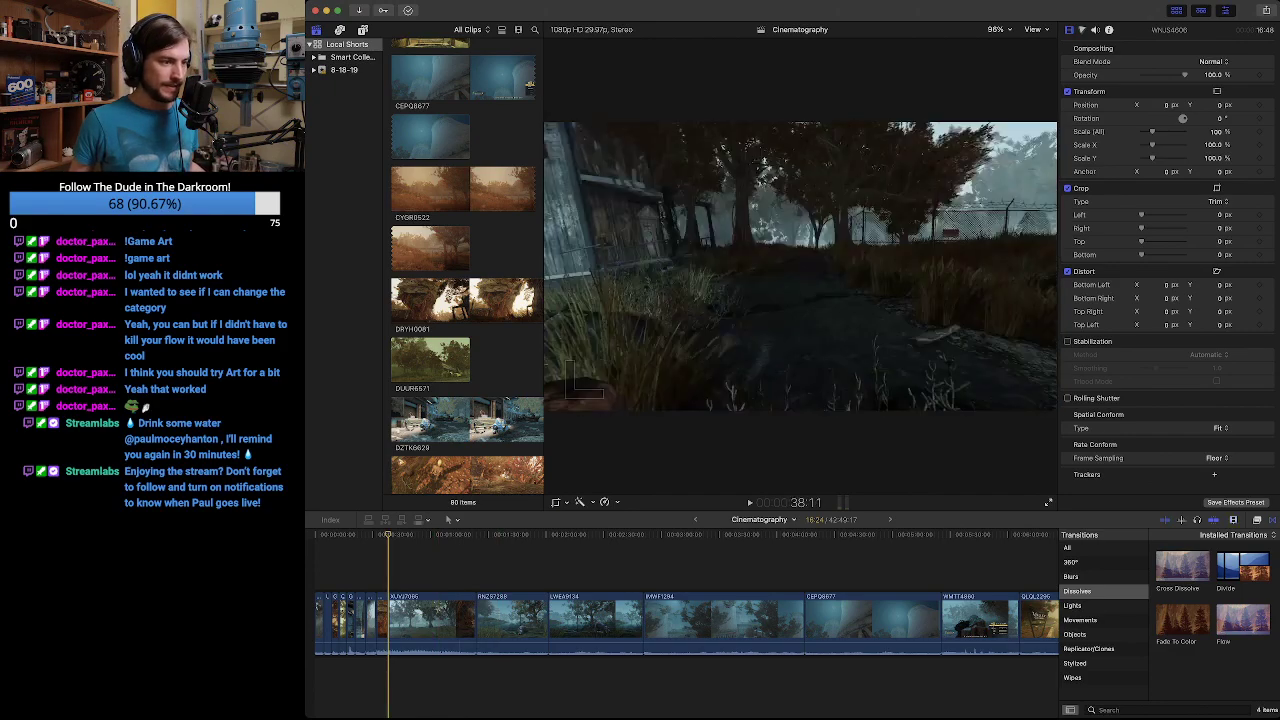
key(Up)
key(space)
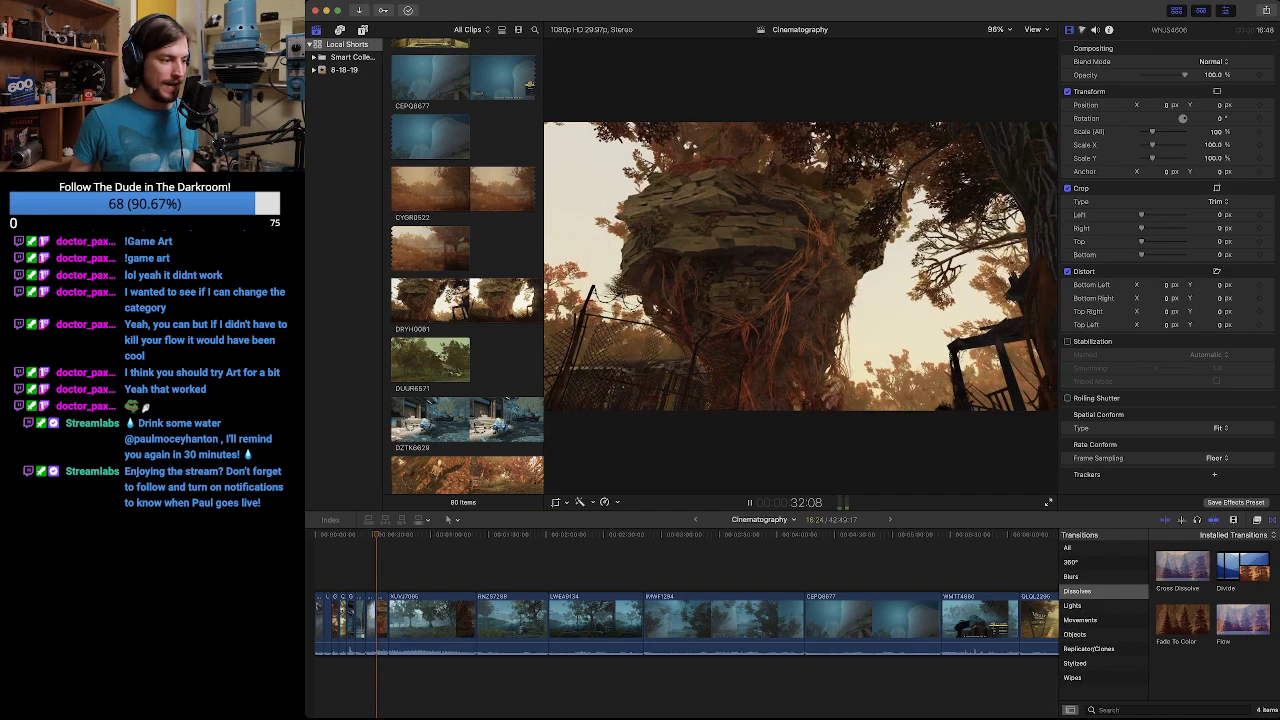
mouse_move(381, 534)
mouse_down()
mouse_move(408, 534)
mouse_move(388, 534)
mouse_up()
key(space)
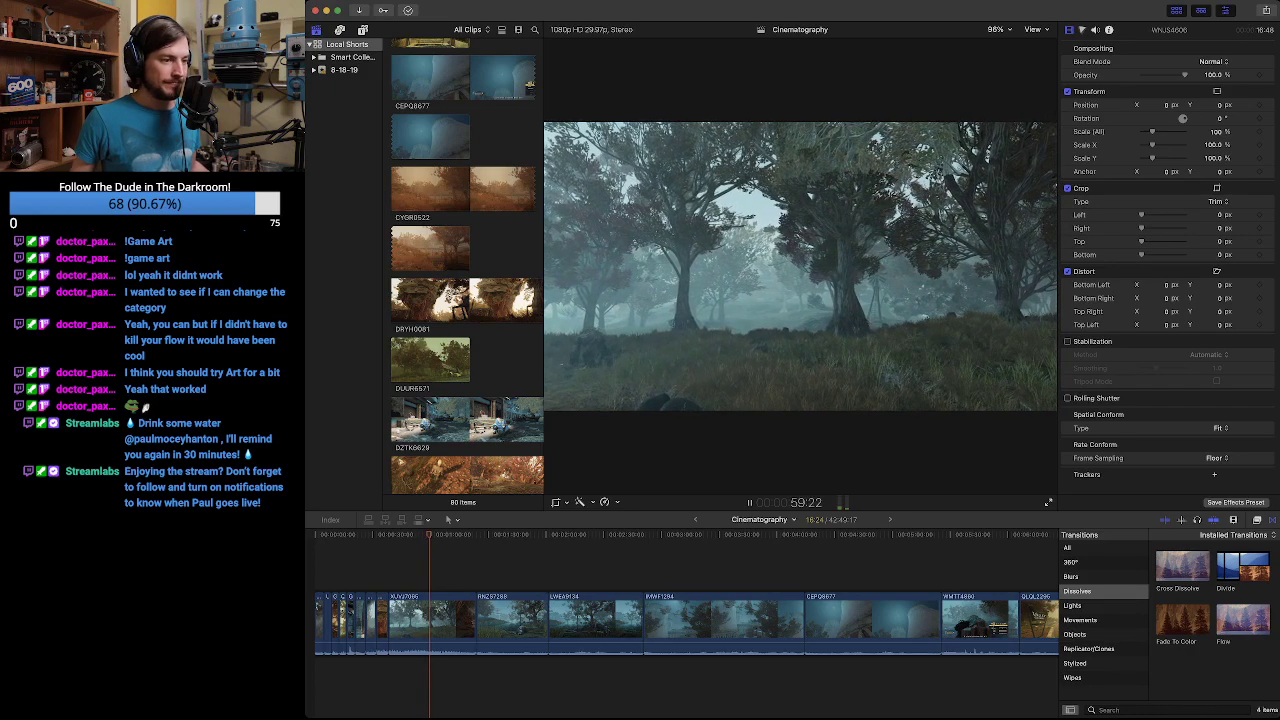
key(space)
Scrub and replay XUVJ7065 up to about 1:17 to find where its useful action begins.
click(436, 535)
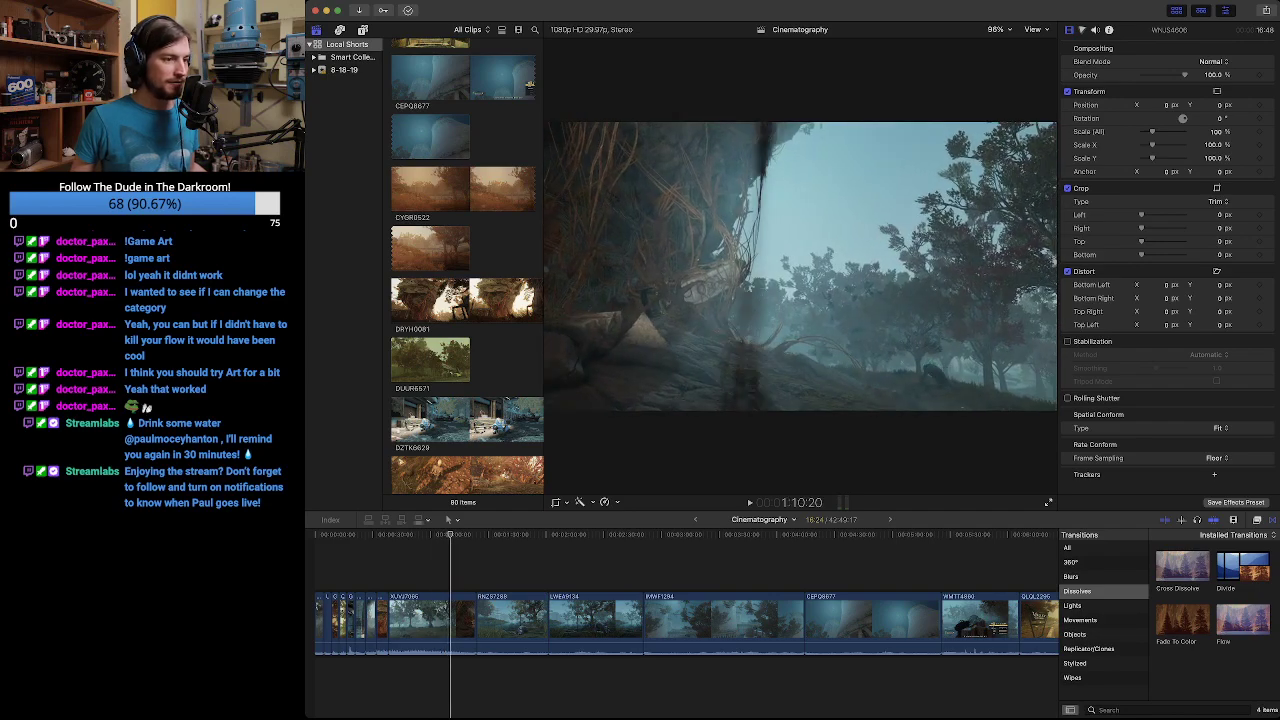
drag(449, 535, 414, 535)
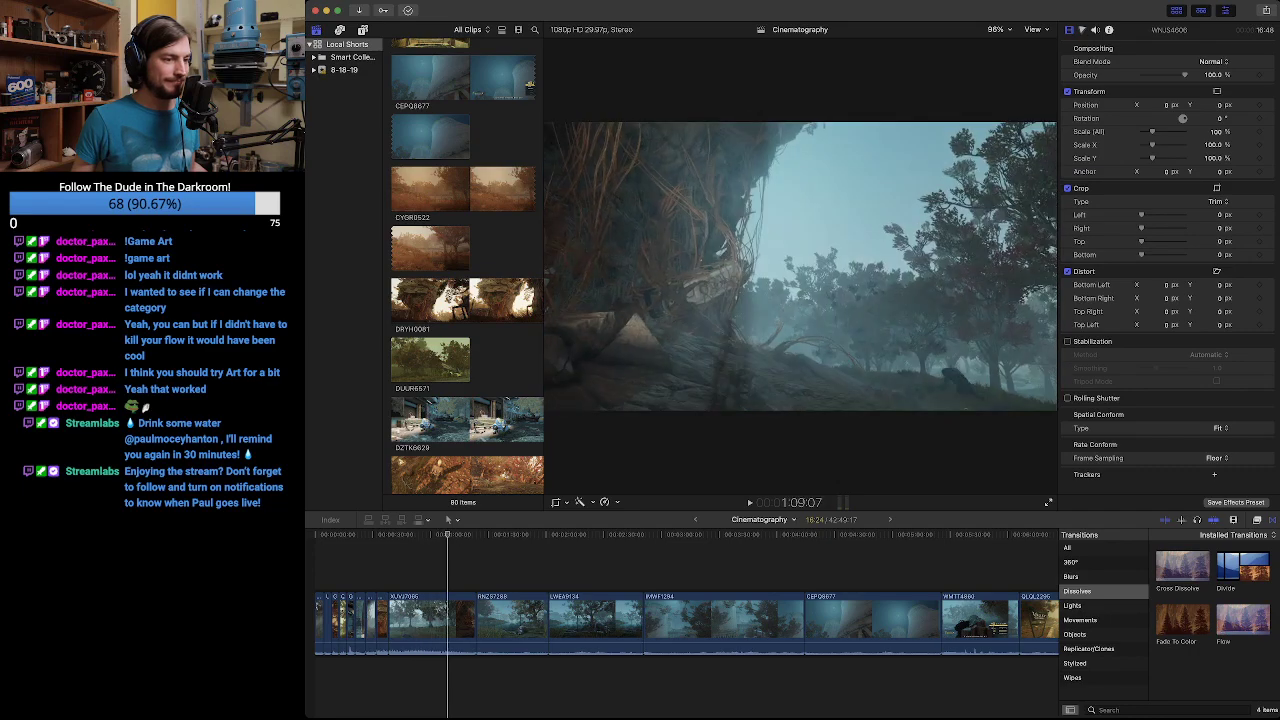
key(j)
key(j)
key(j)
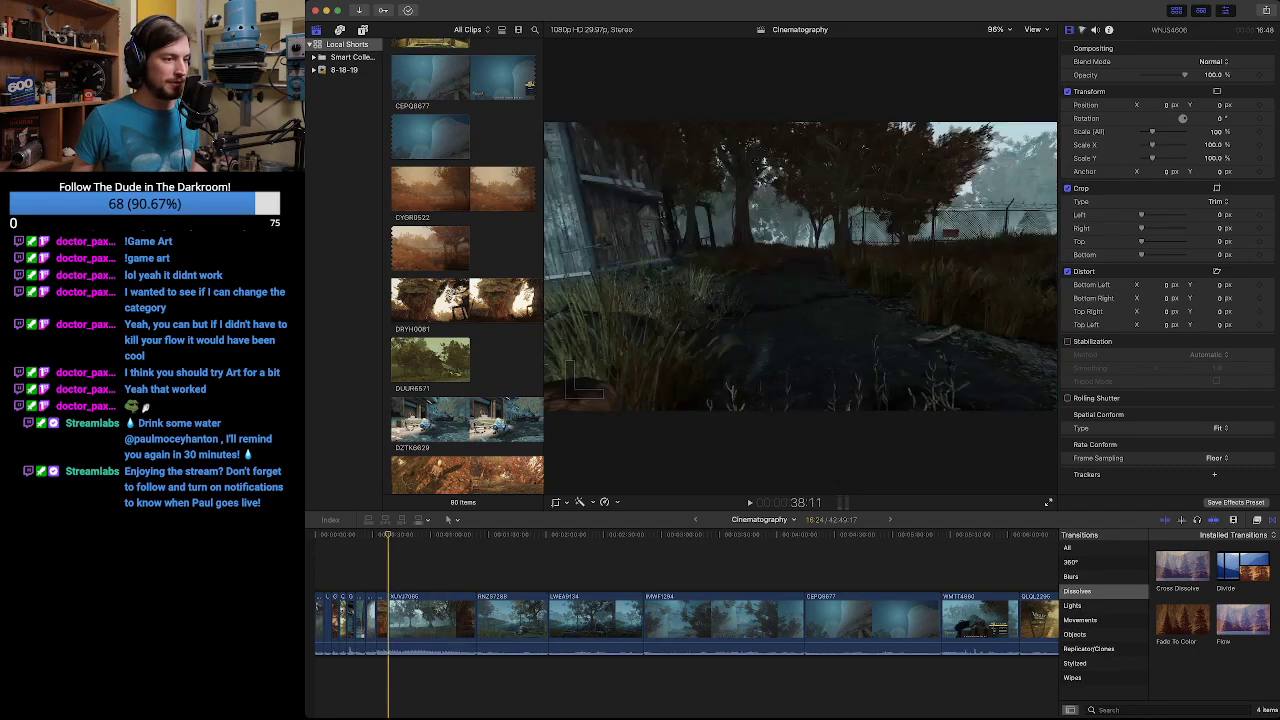
key(l)
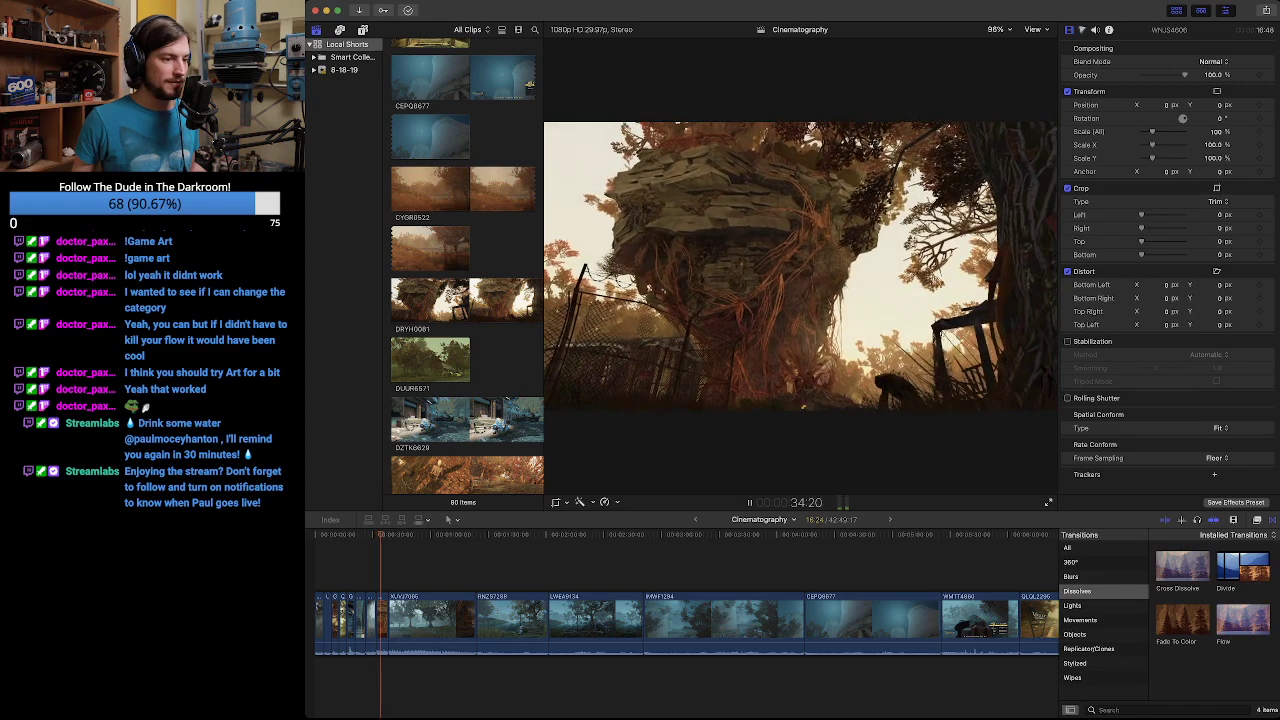
key(space)
key(space)
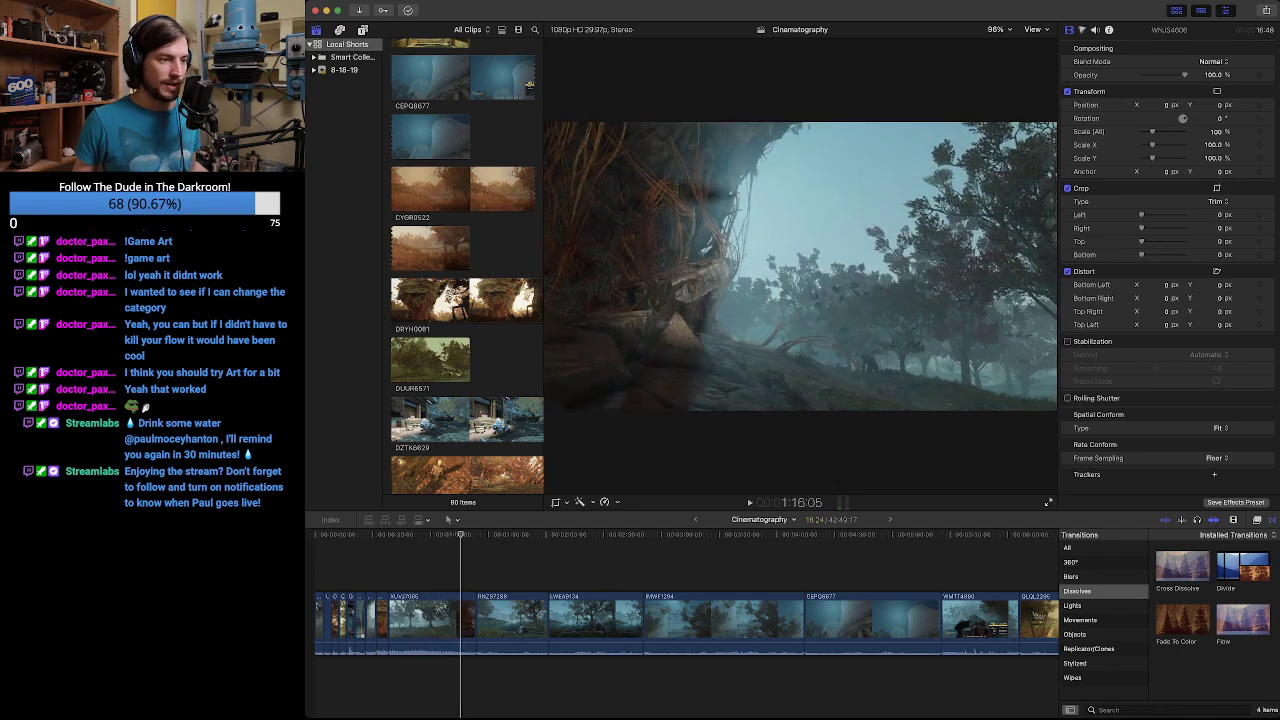
key(j)
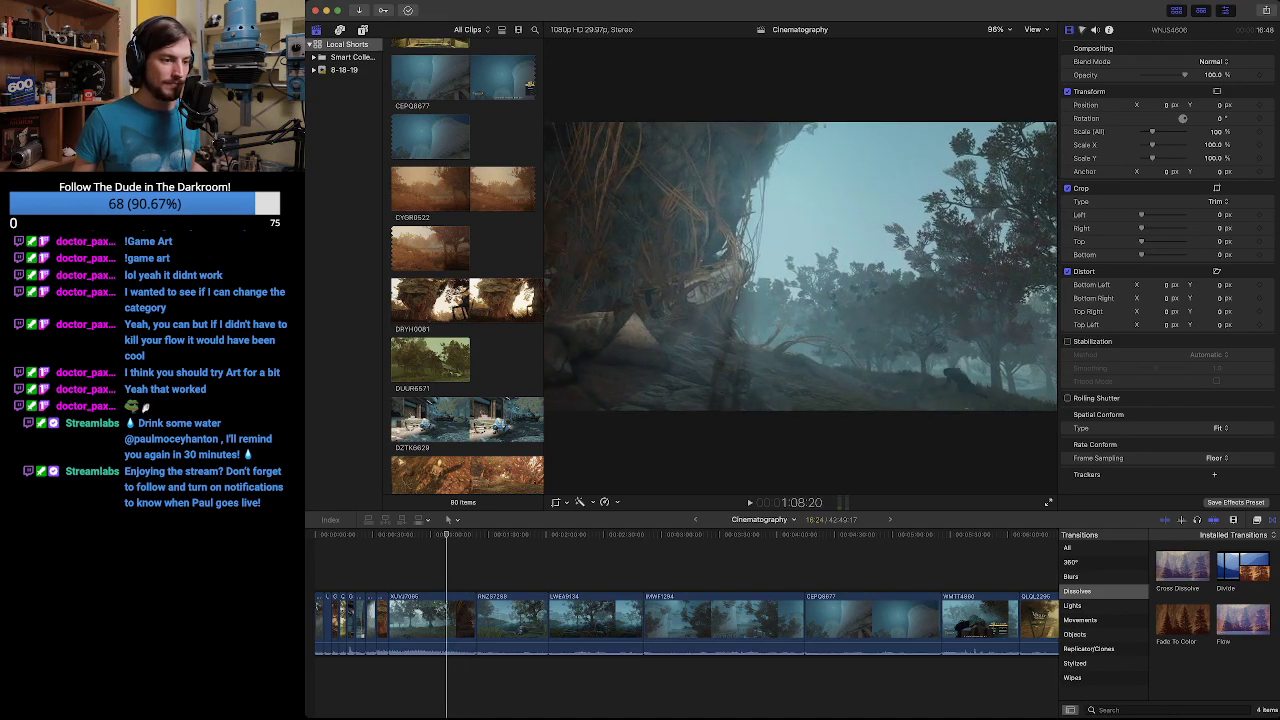
key(l)
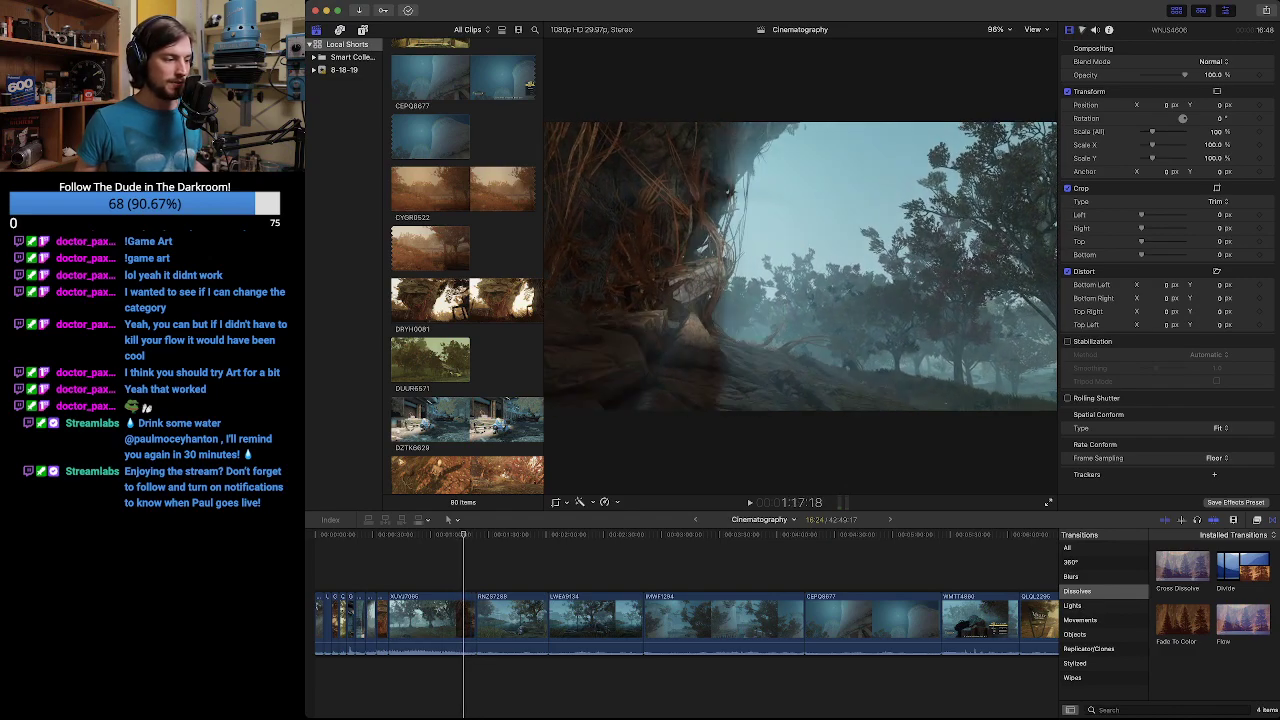
Try starting XUVJ7065 at the frame at about 1:17, replay it, and extend the start back to a clip length of 15:20.
drag(389, 625, 463, 625)
key(space)
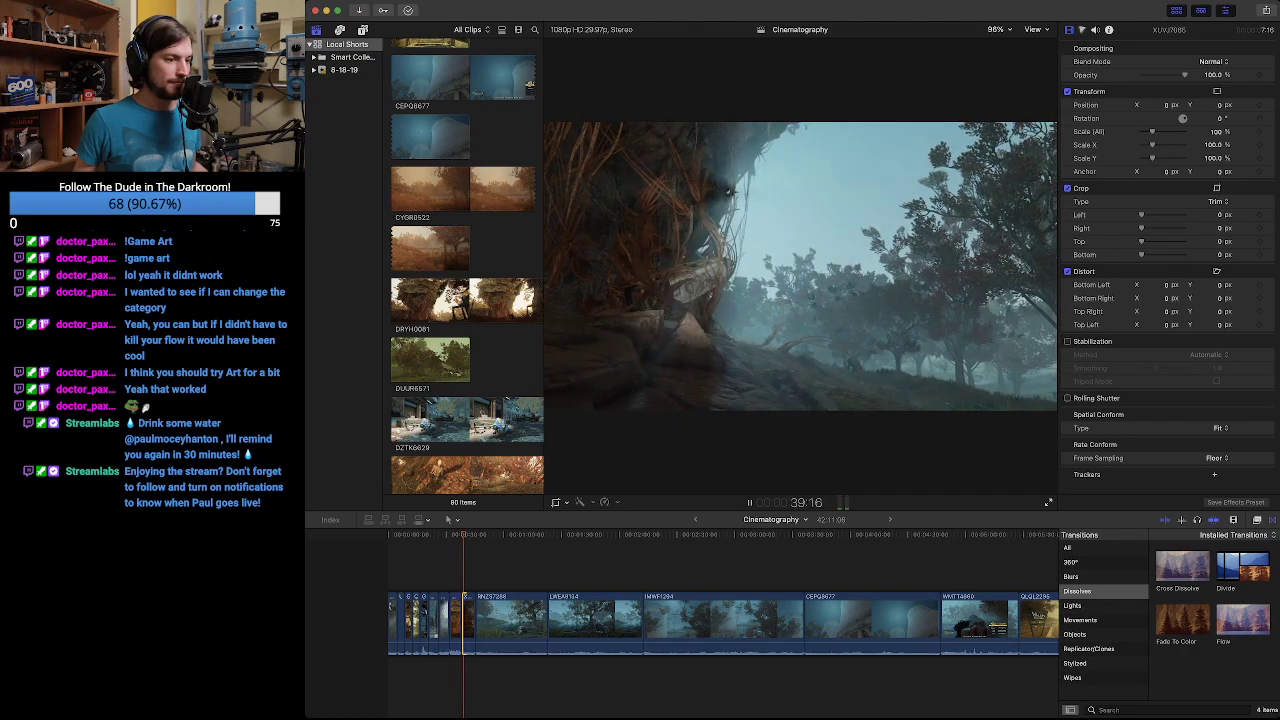
key(space)
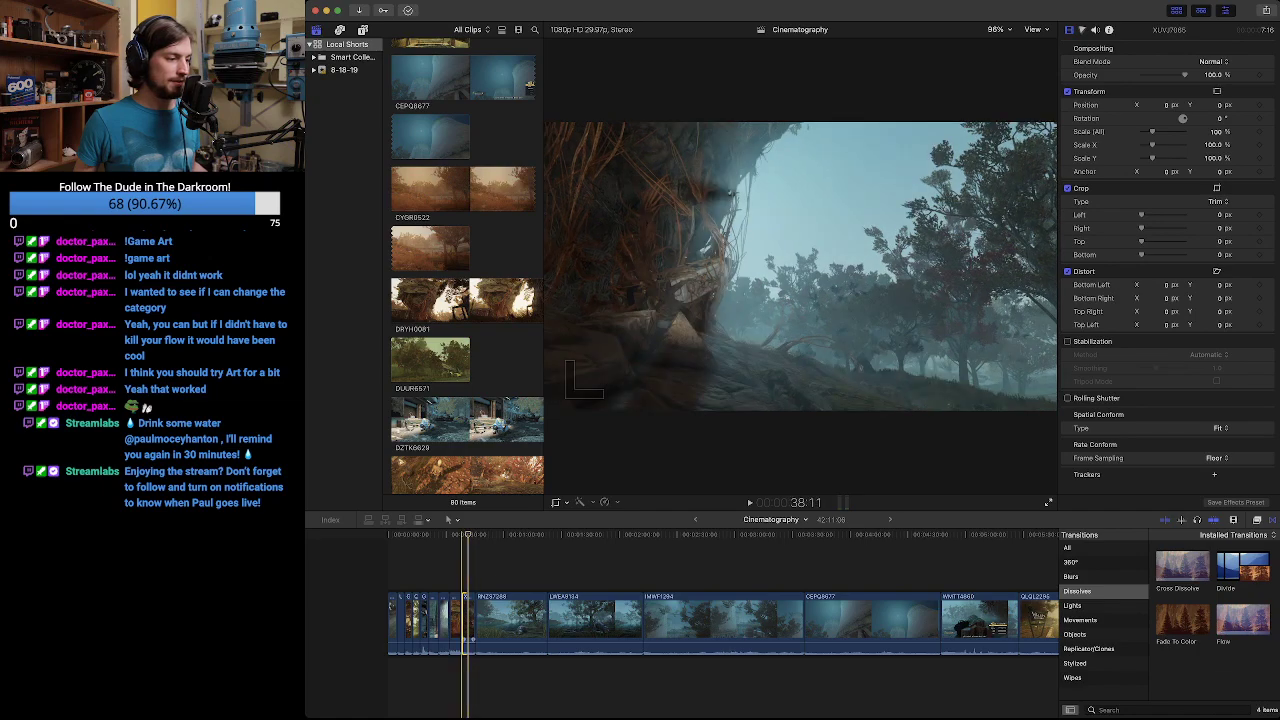
drag(463, 620, 446, 622)
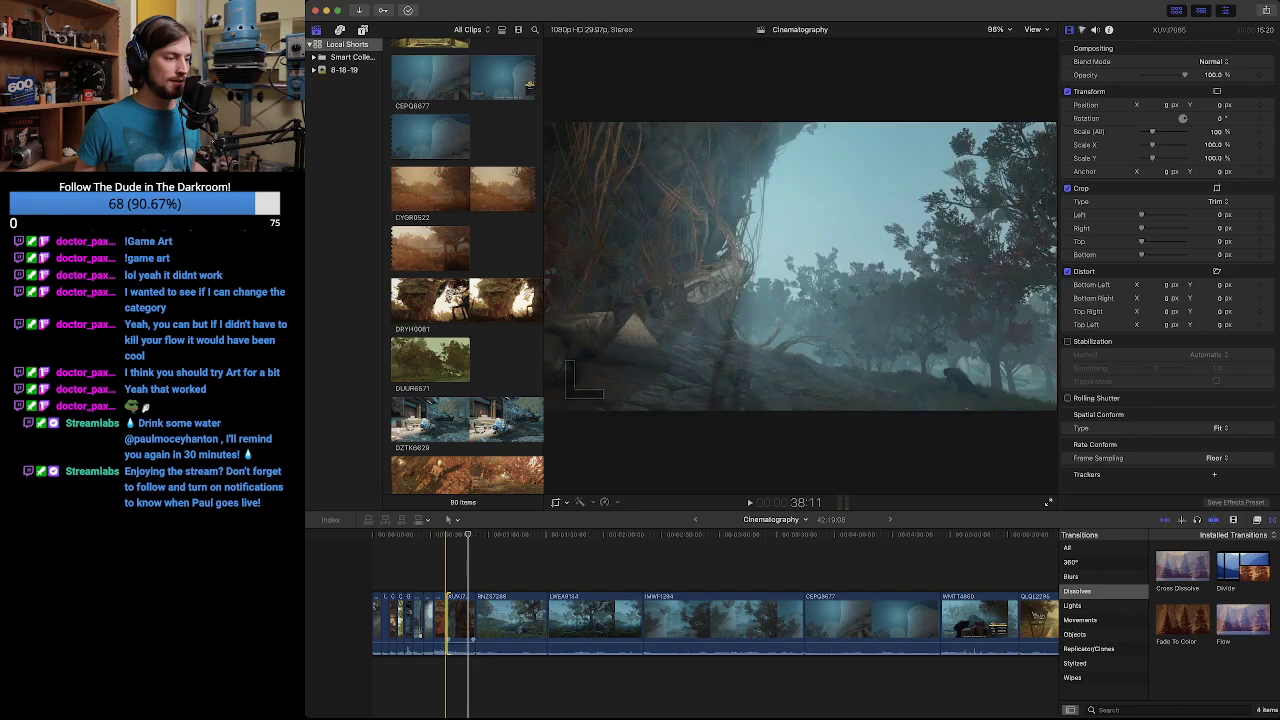
scroll(468, 622, right, 1)
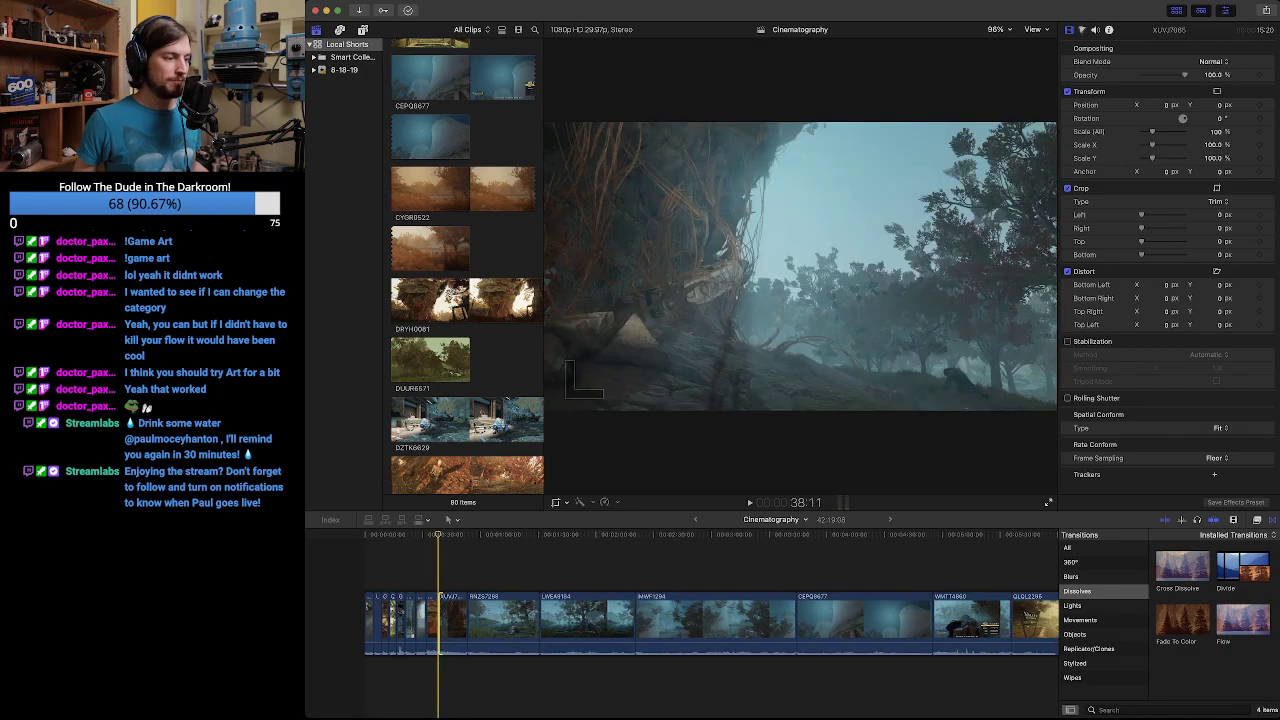
key(space)
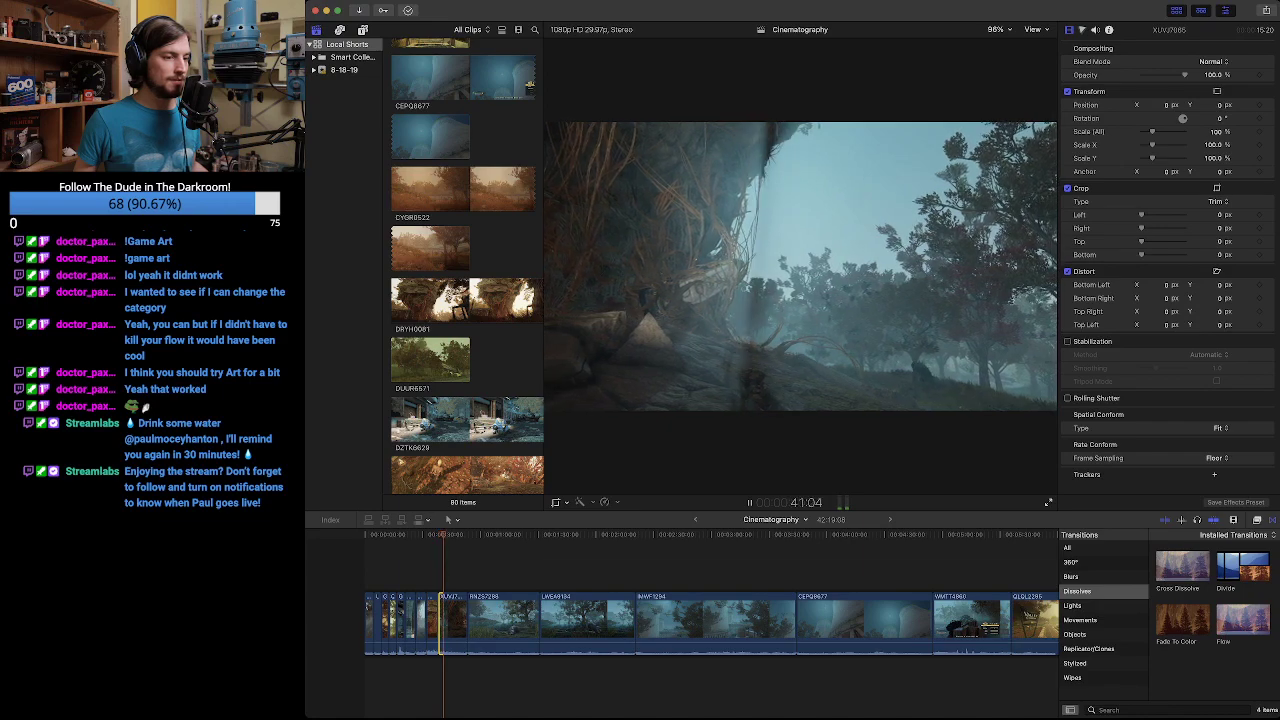
Trim the start of XUVJ7065 to a clip length of 11:38 and its end back to about 44 seconds on the timeline.
key(space)
drag(439, 625, 446, 625)
key(space)
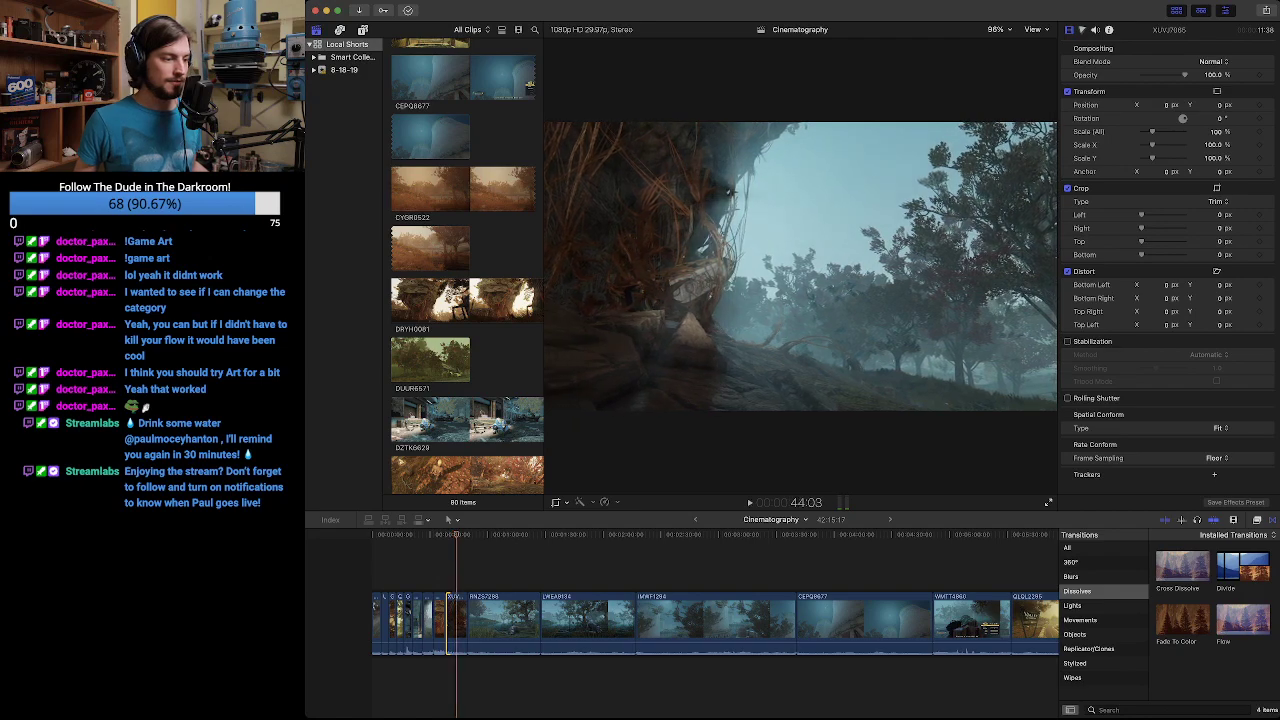
key(space)
drag(466, 622, 455, 622)
Play on from XUVJ7065 and scrub through RNZS7298 and LWEA9134 to compare the two takes of the dead creature by the lake.
key(space)
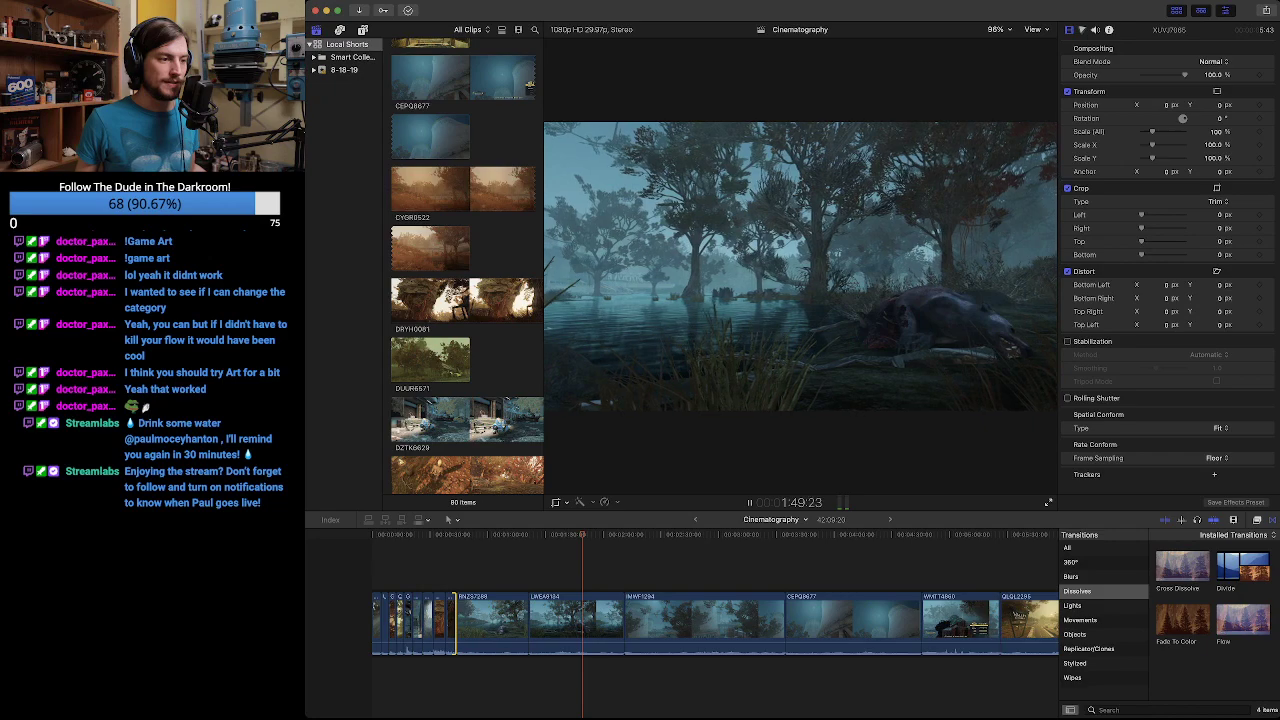
key(space)
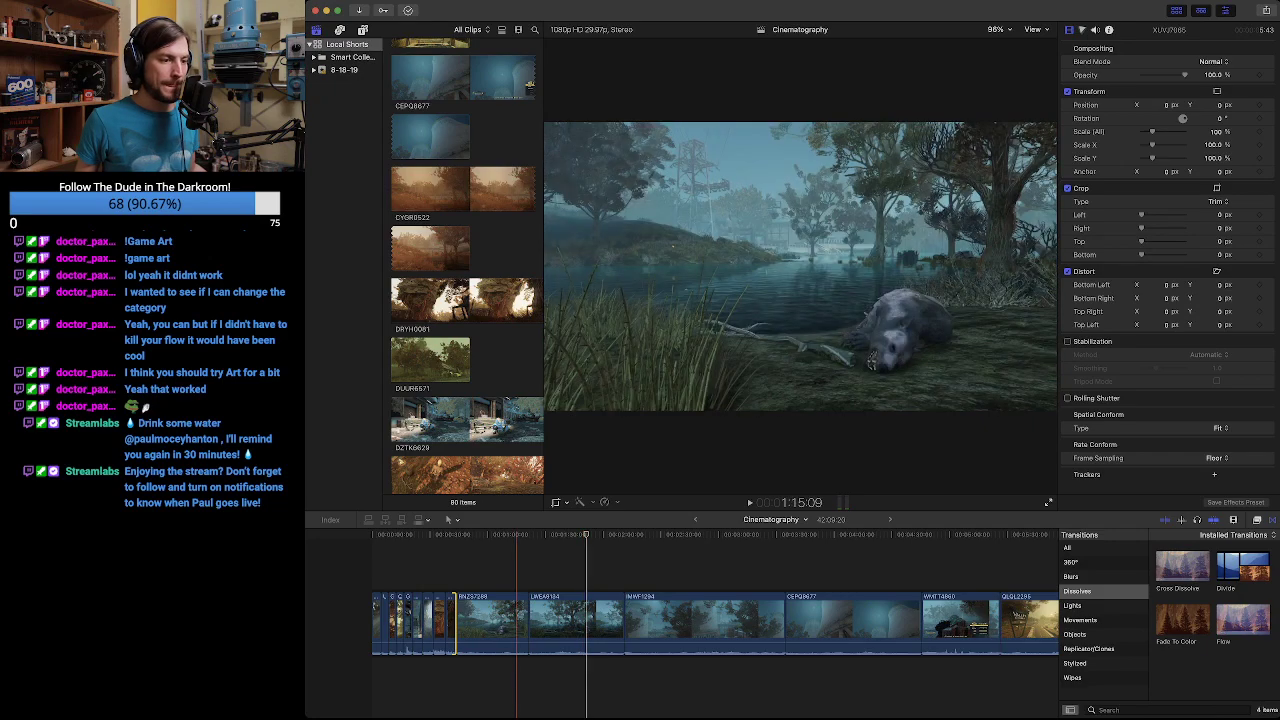
click(594, 535)
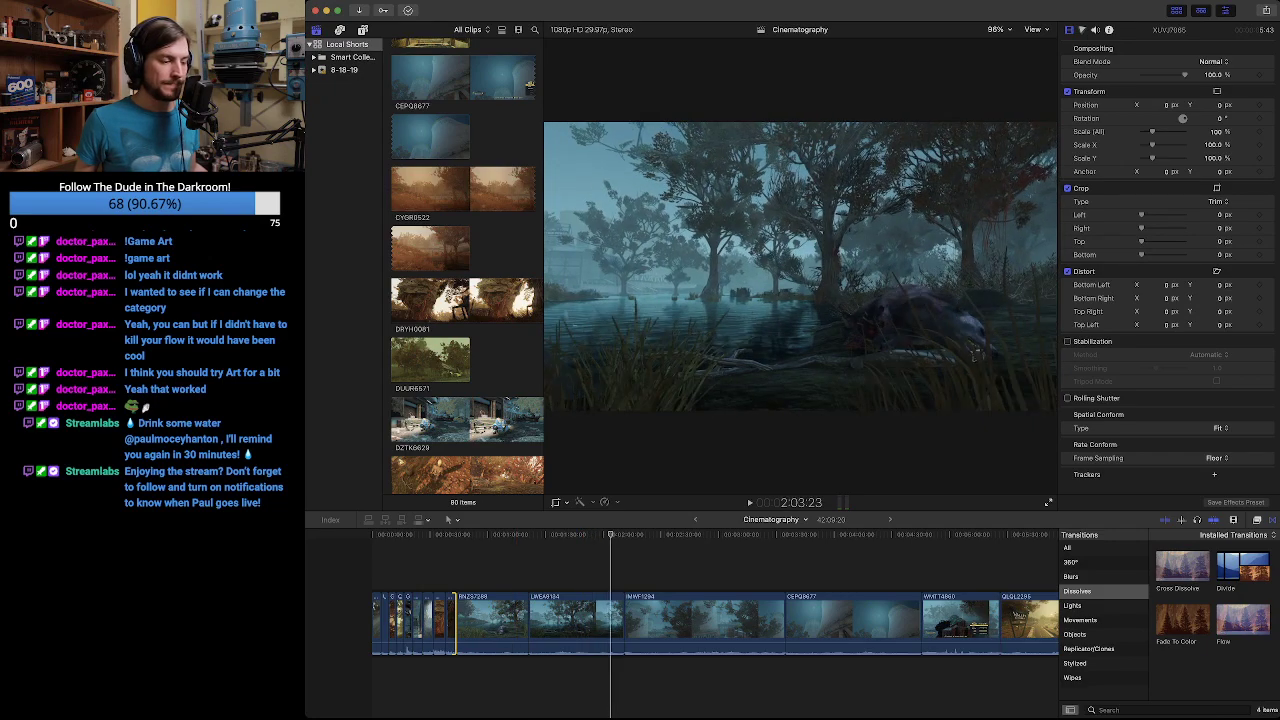
drag(624, 535, 496, 535)
key(j)
key(l)
key(l)
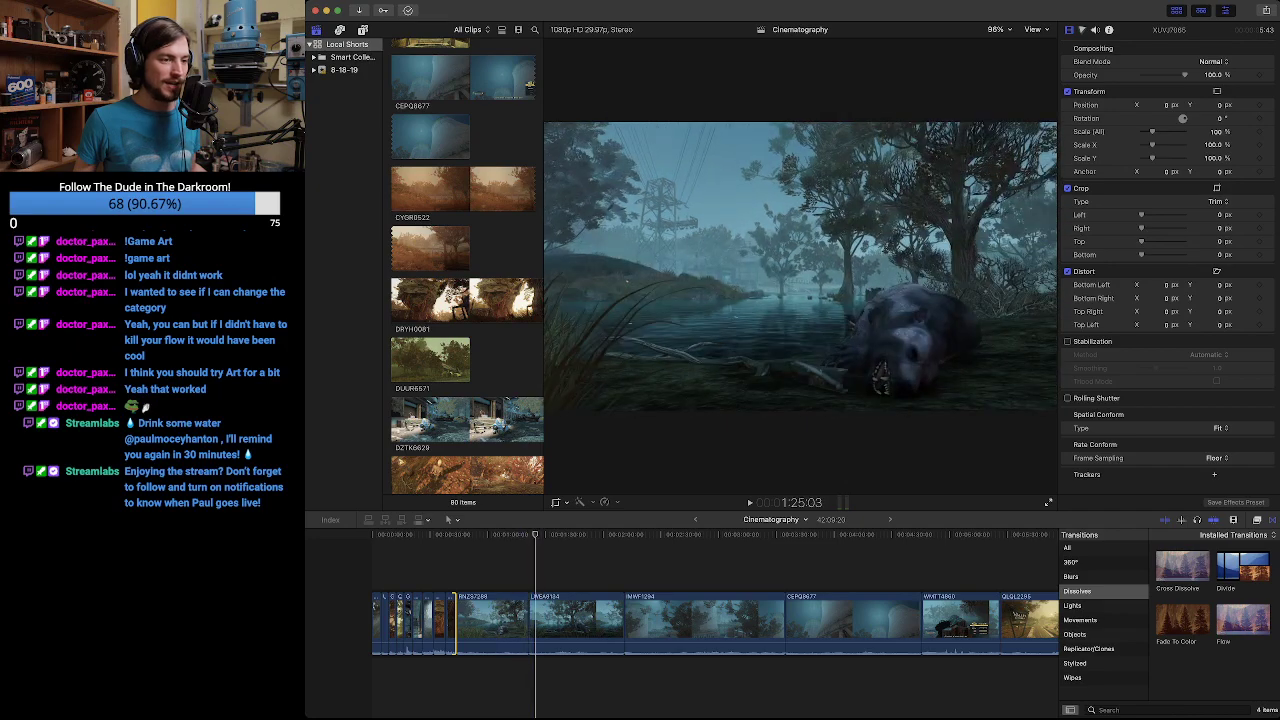
key(j)
key(l)
key(j)
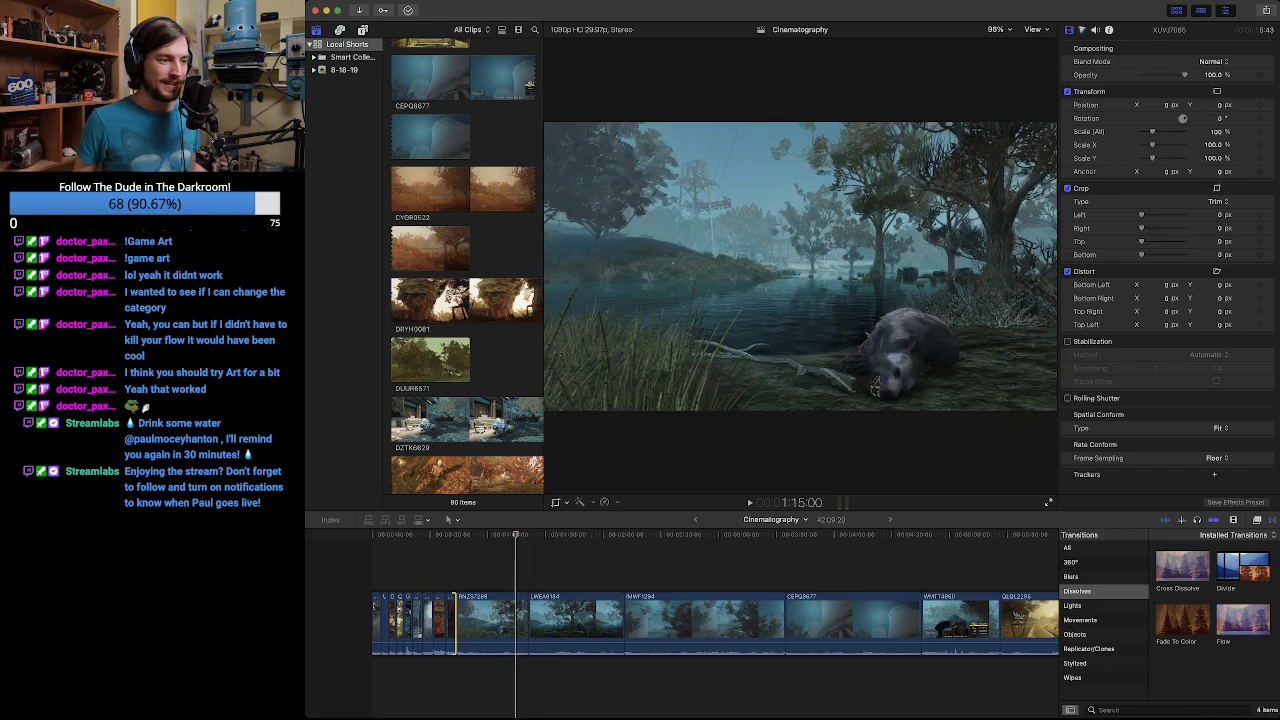
mouse_move(515, 534)
mouse_down()
mouse_move(483, 534)
mouse_move(538, 534)
mouse_up()
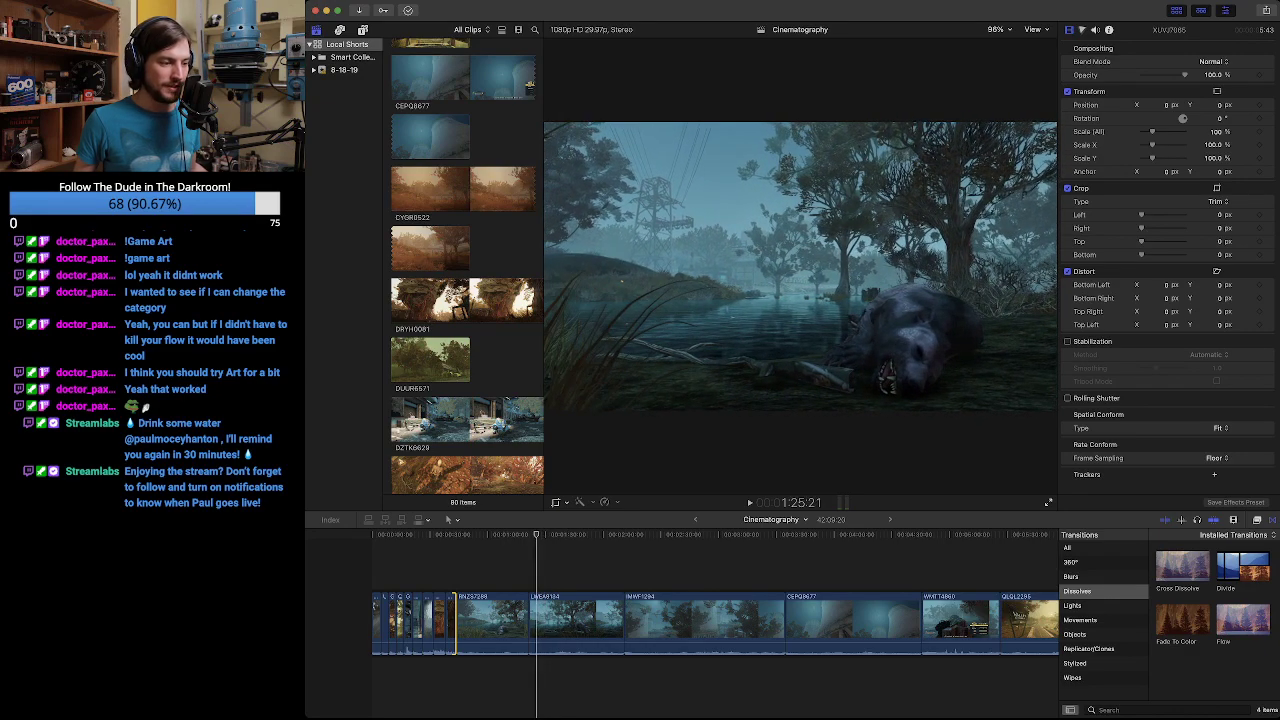
Delete the lakeside take RNZS7298 and play LWEA9134 from its start.
click(501, 622)
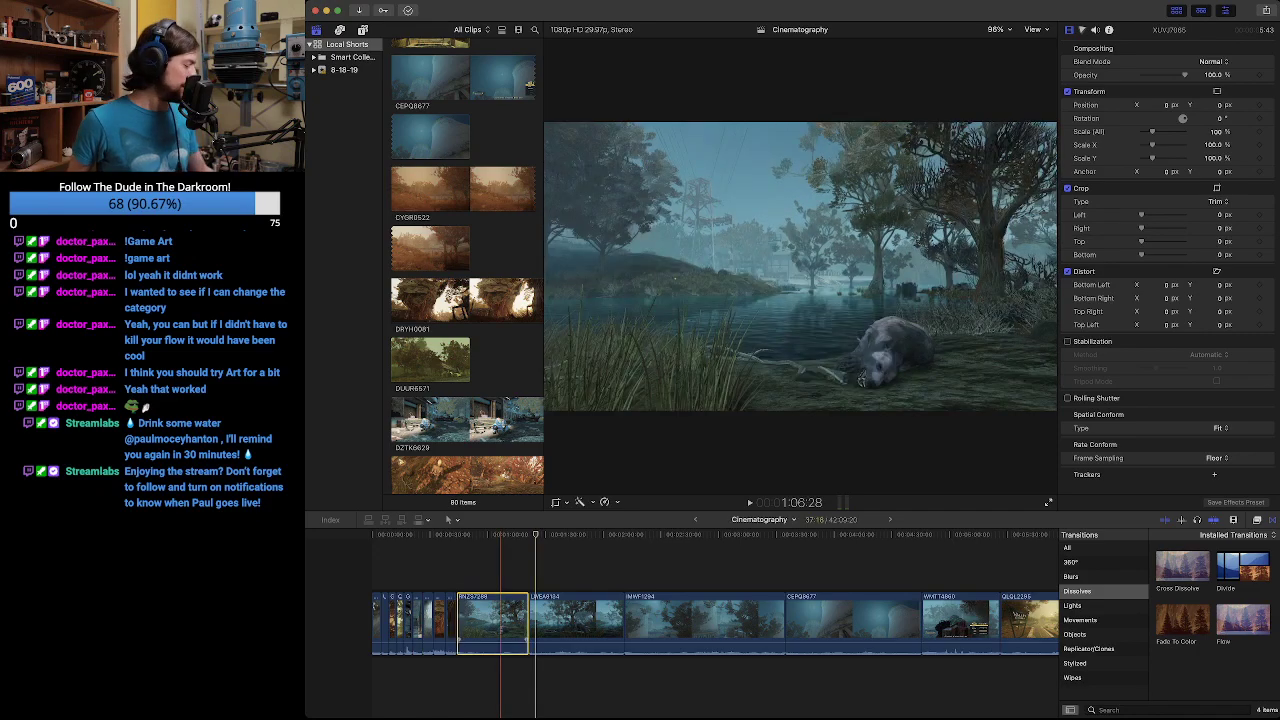
key(Delete)
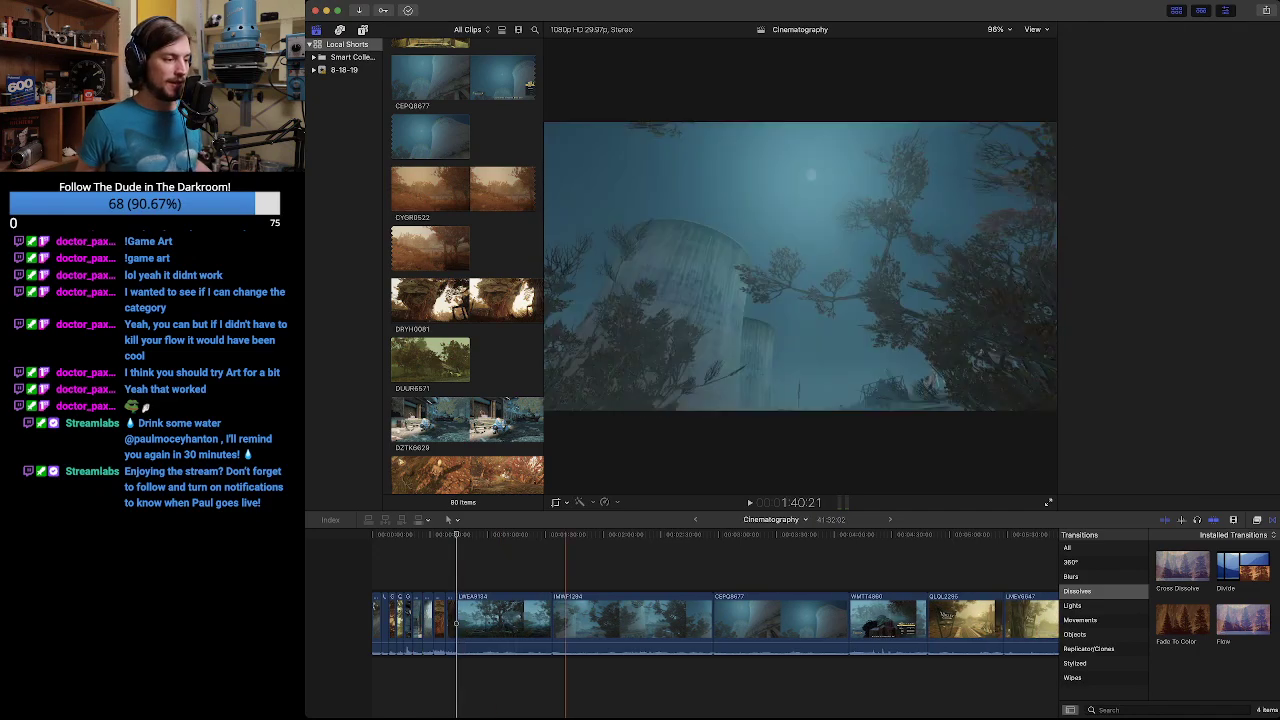
key(space)
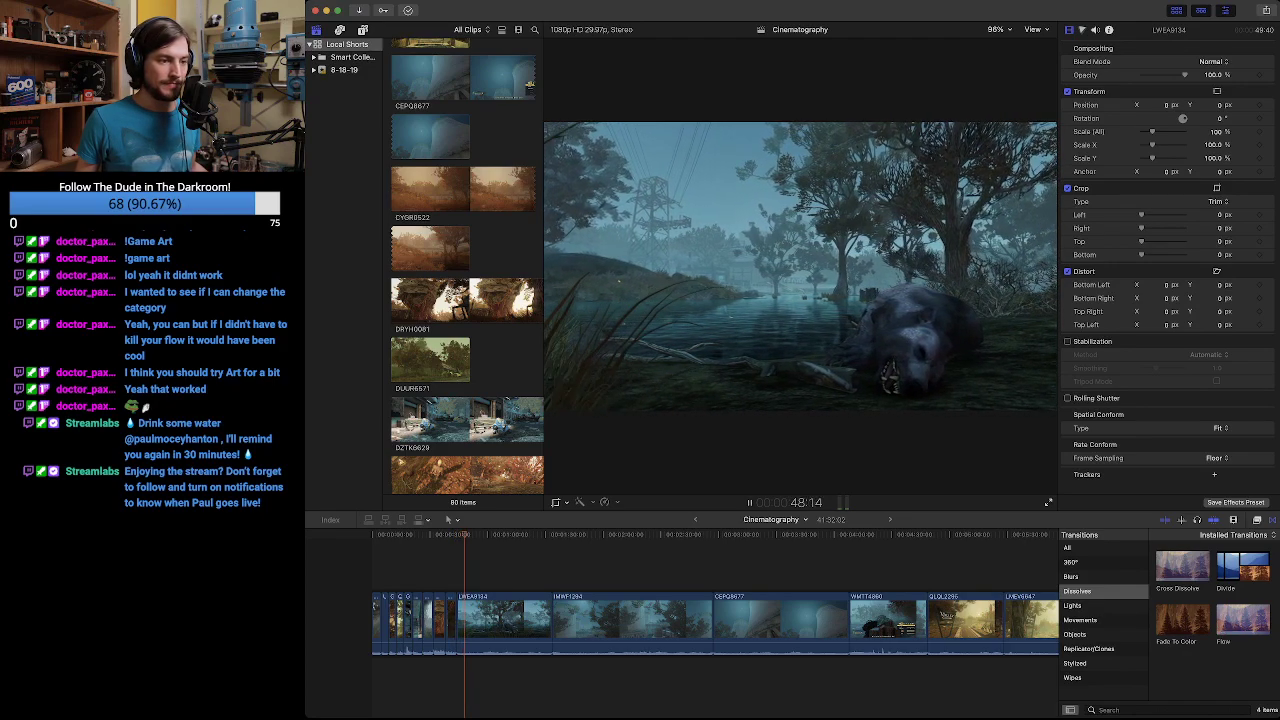
Replay the opening of LWEA9134 and trim its start to a clip length of 47:18.
key(space)
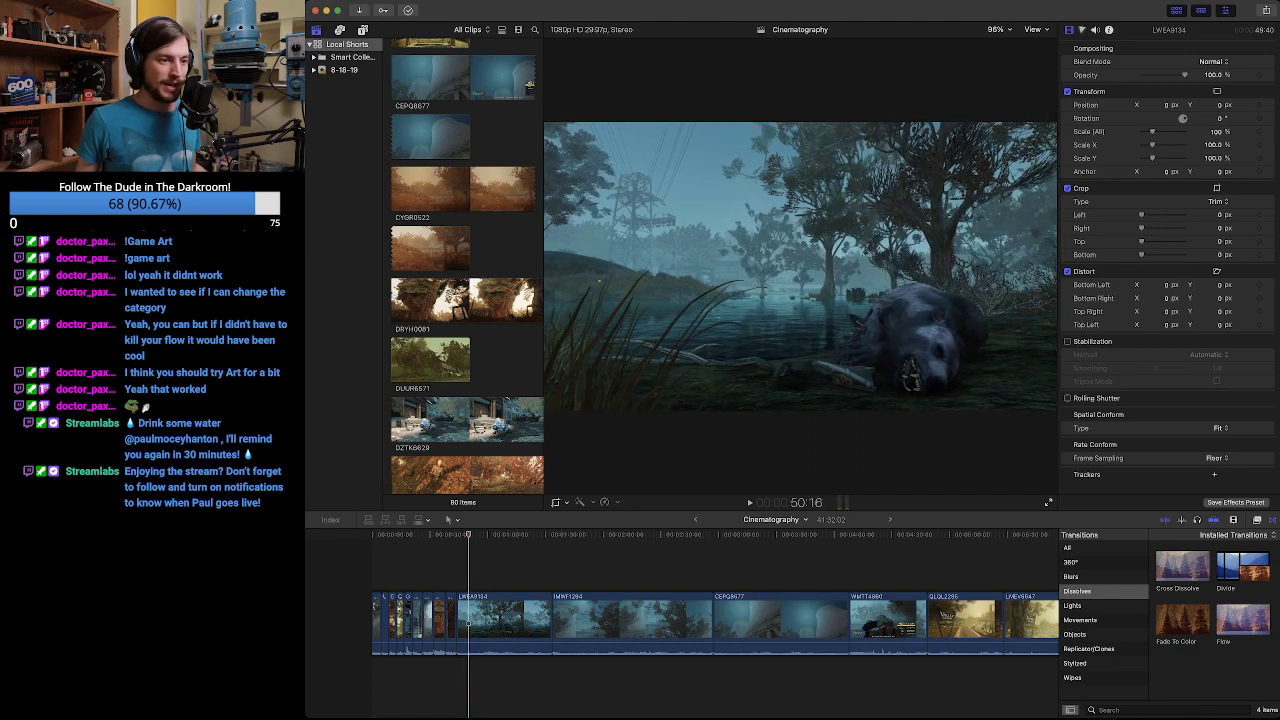
drag(486, 534, 456, 534)
key(space)
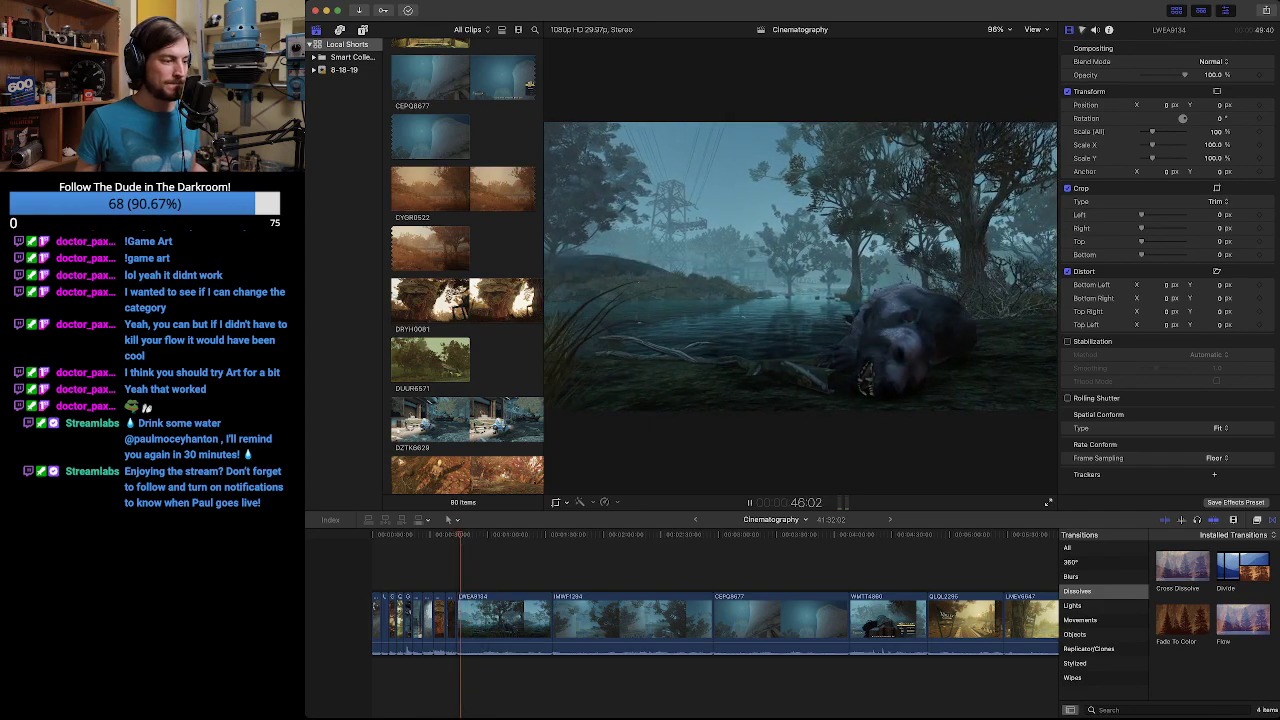
key(space)
drag(458, 636, 463, 636)
Play the shortened LWEA9134 and trim its end back to a clip length of 4:49.
key(space)
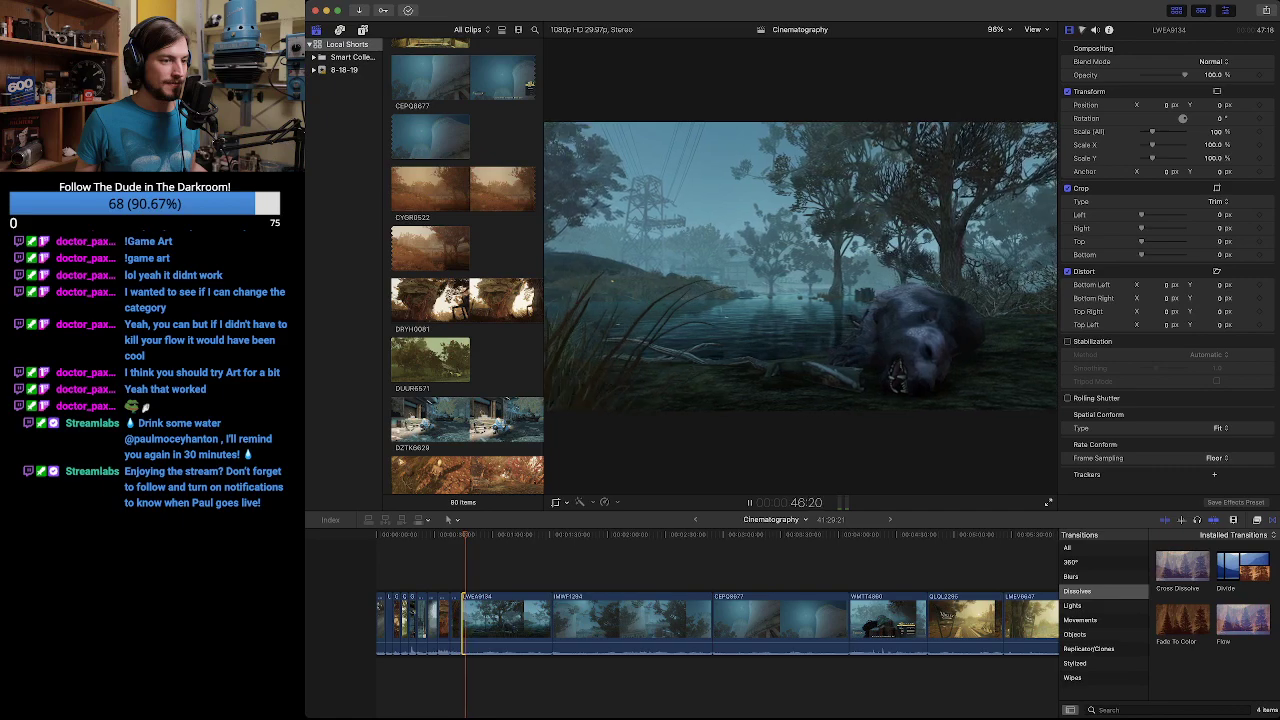
key(space)
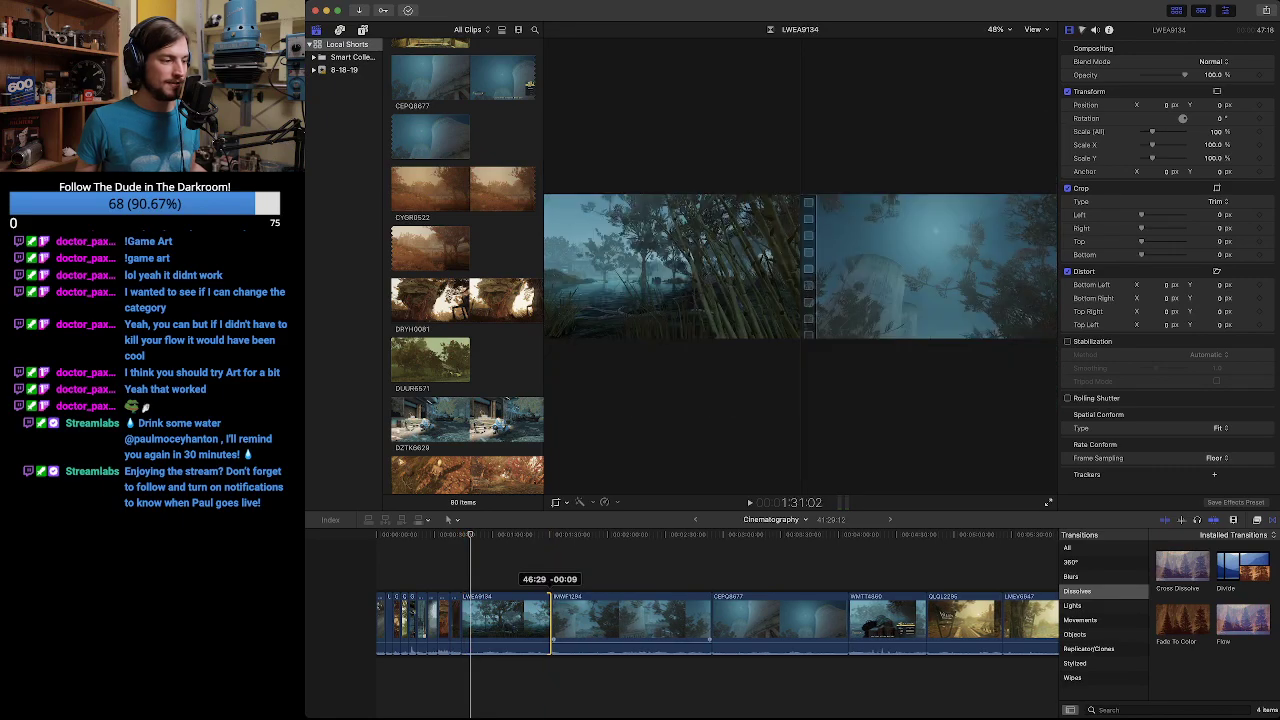
key(Delete)
Play and scrub through the cooling tower shot IMWF1294, and trim its start to a clip length of 1:13:31.
key(space)
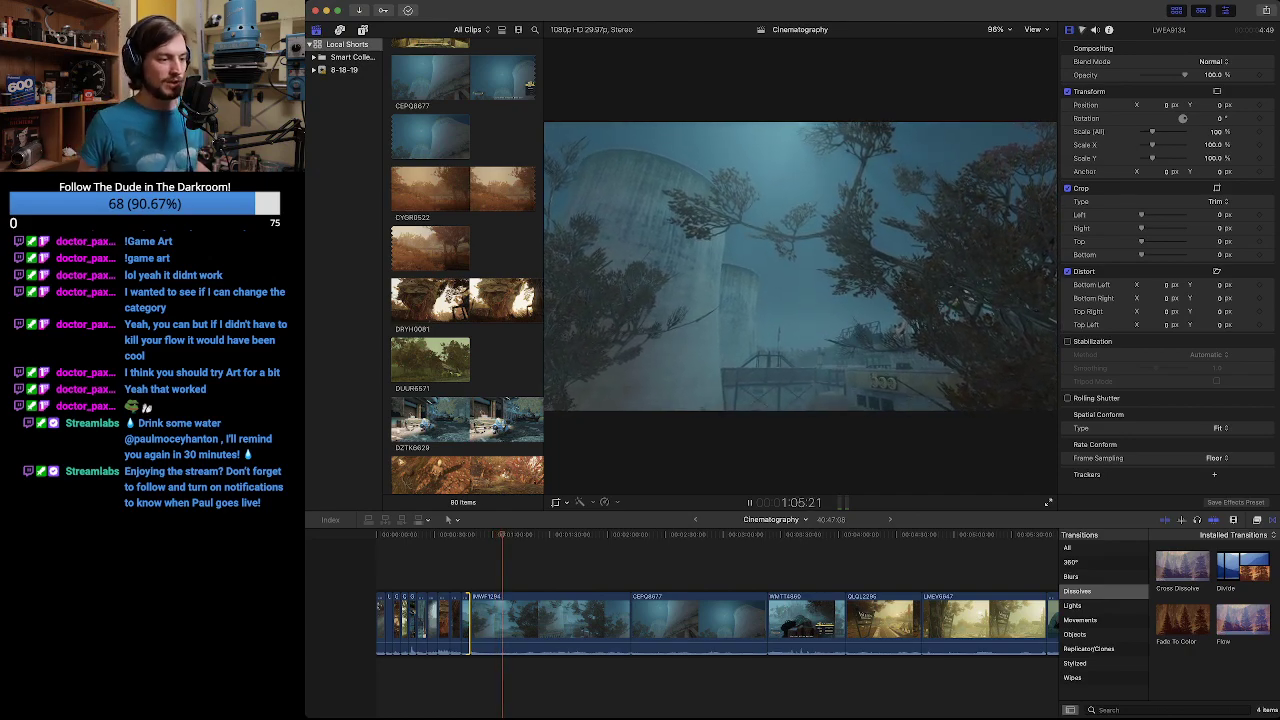
key(space)
click(494, 534)
drag(494, 534, 619, 534)
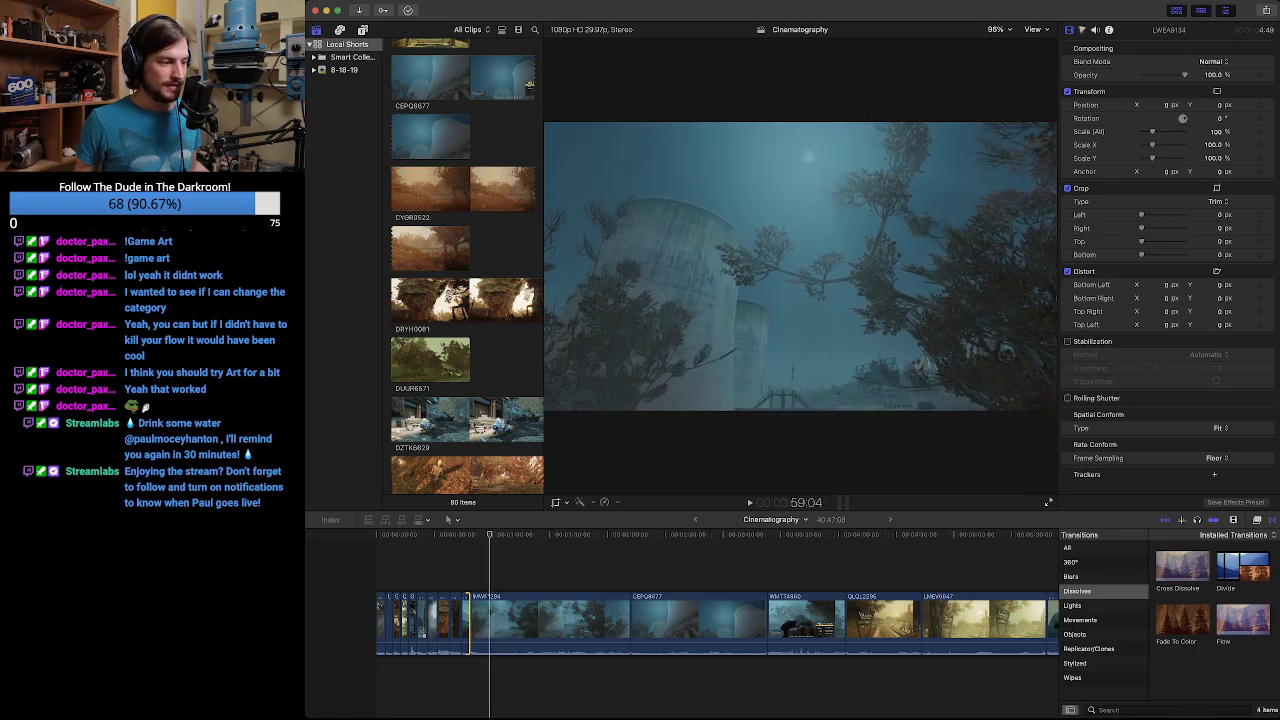
drag(470, 625, 490, 625)
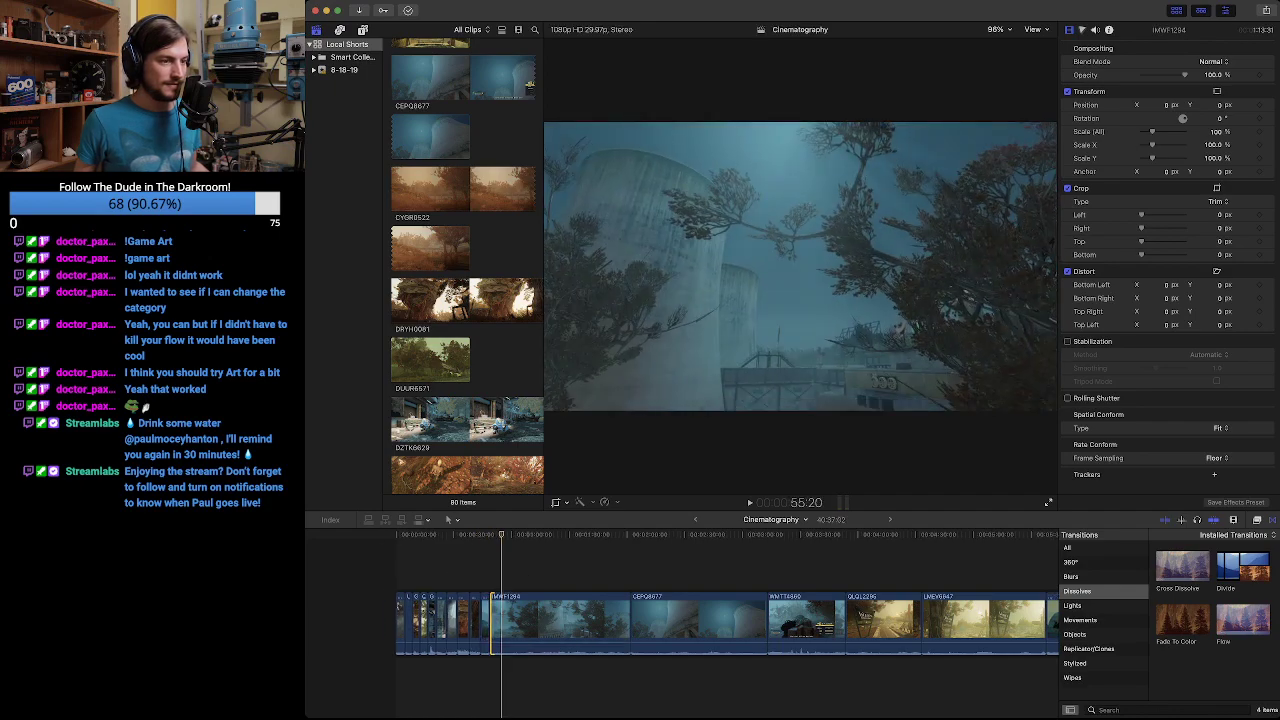
Replay IMWF1294 from its new start and trim its end to 53:15 on the timeline, for a clip length of 4:33.
key(space)
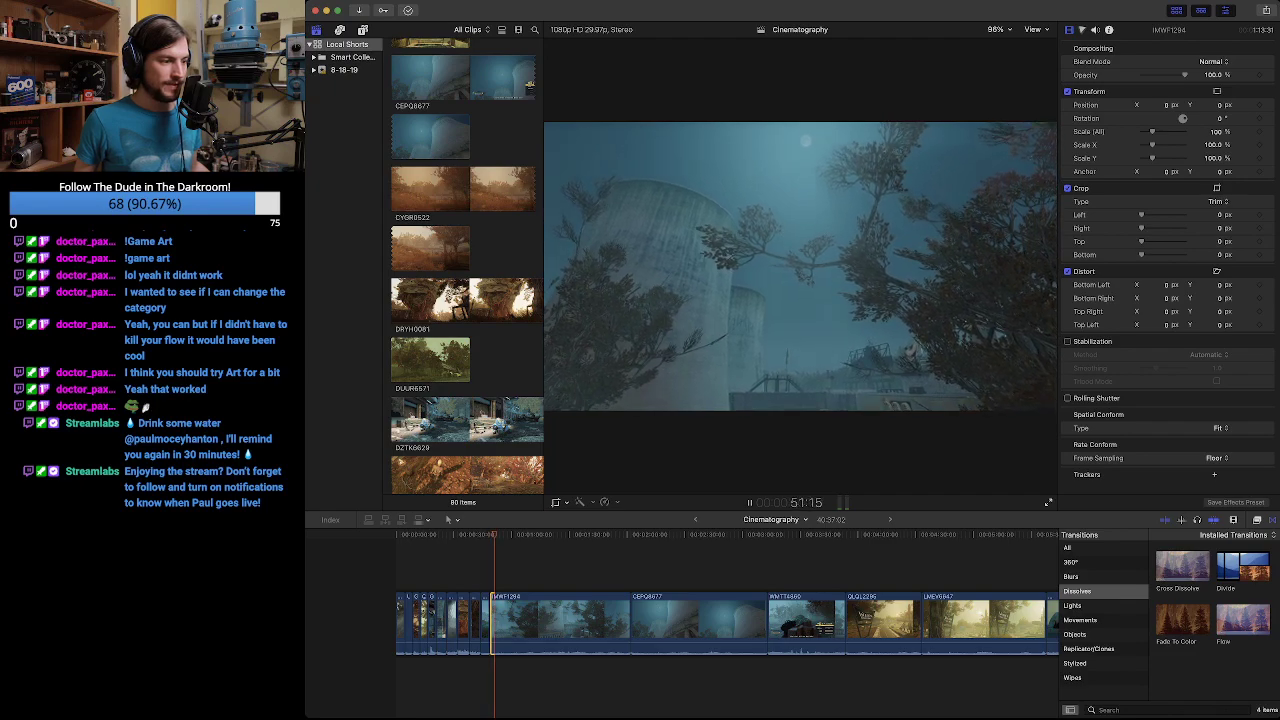
key(space)
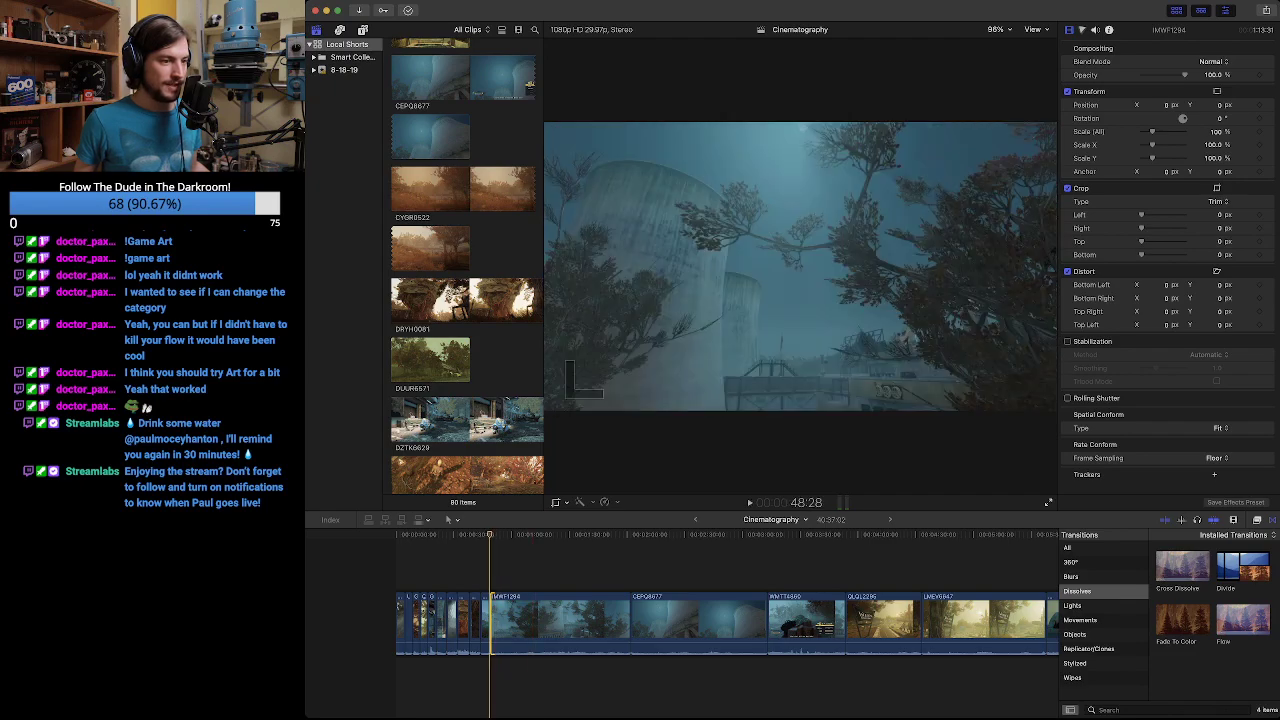
key(space)
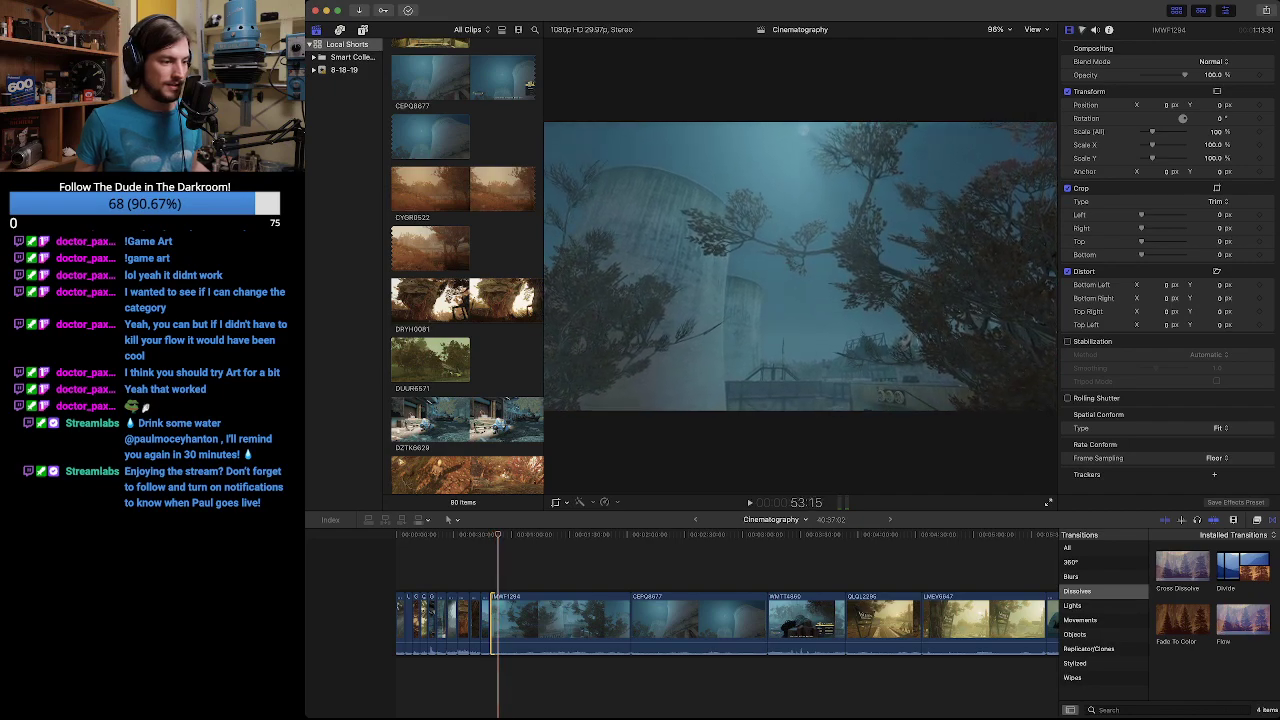
key(space)
drag(630, 615, 497, 615)
Play through CEPQ8677, find the frame at about 1:18 on the timeline, and trim its start there to a clip length of 46:14.
key(space)
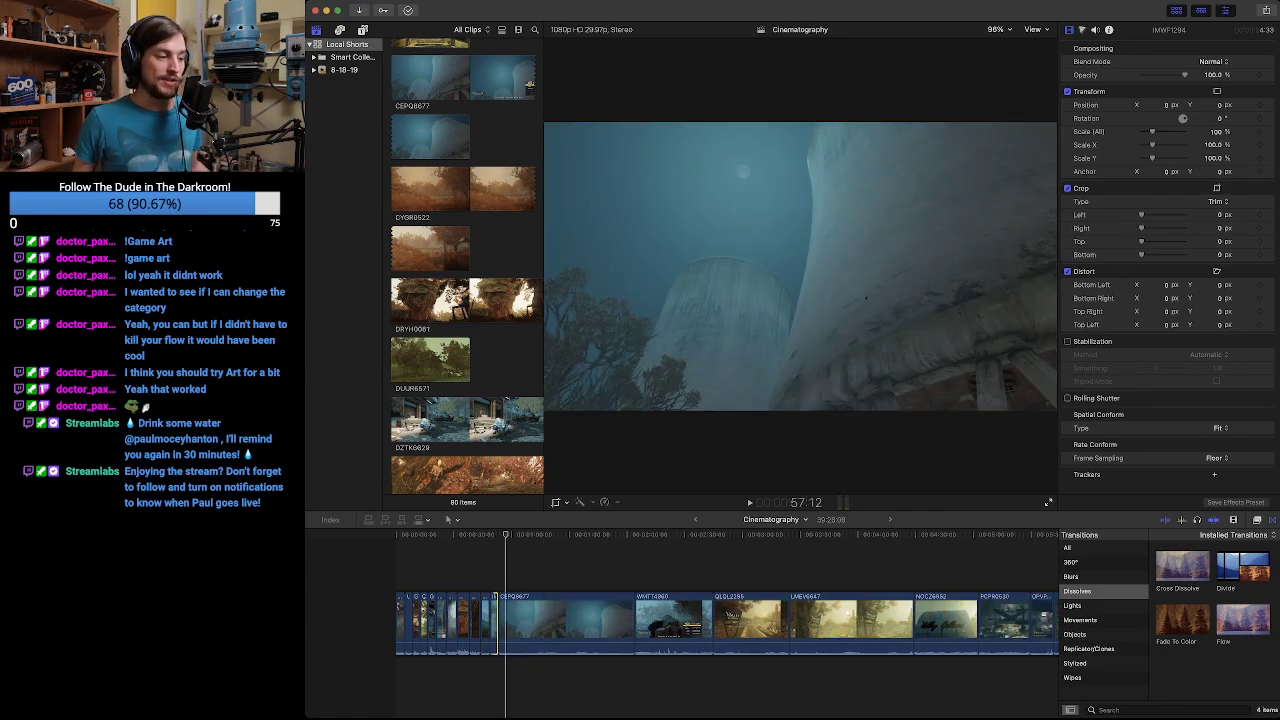
key(Up)
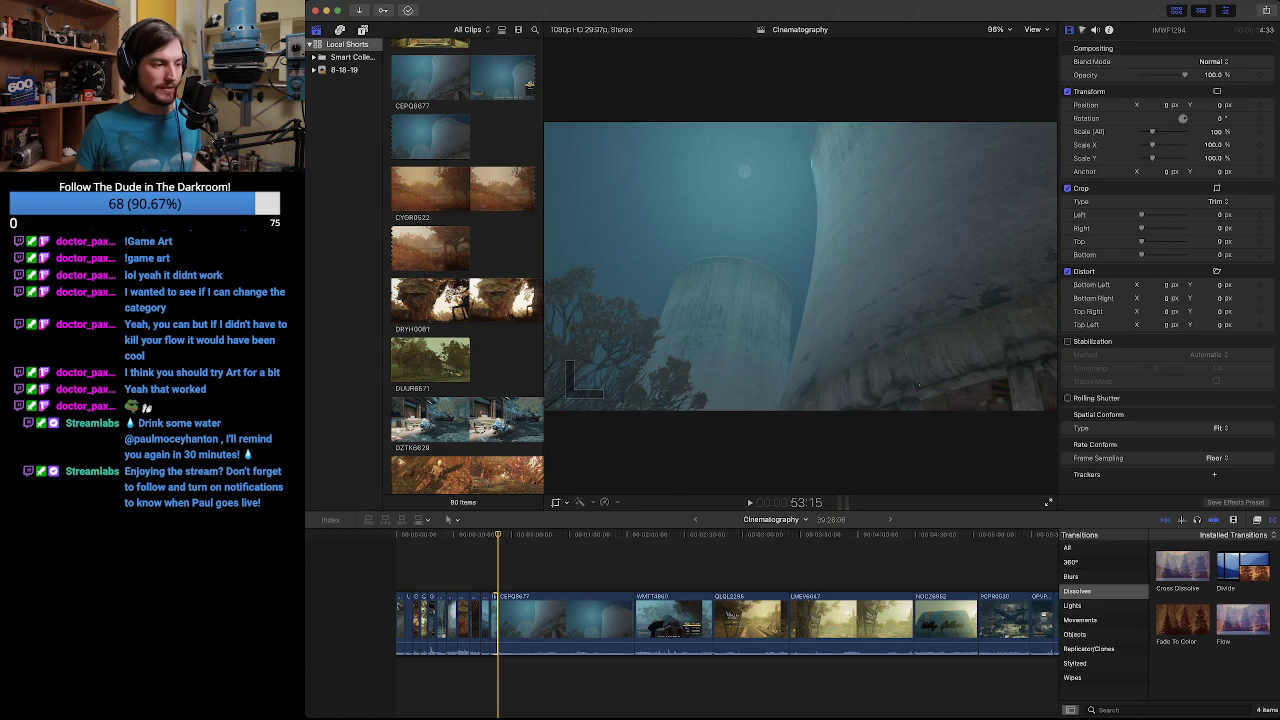
key(space)
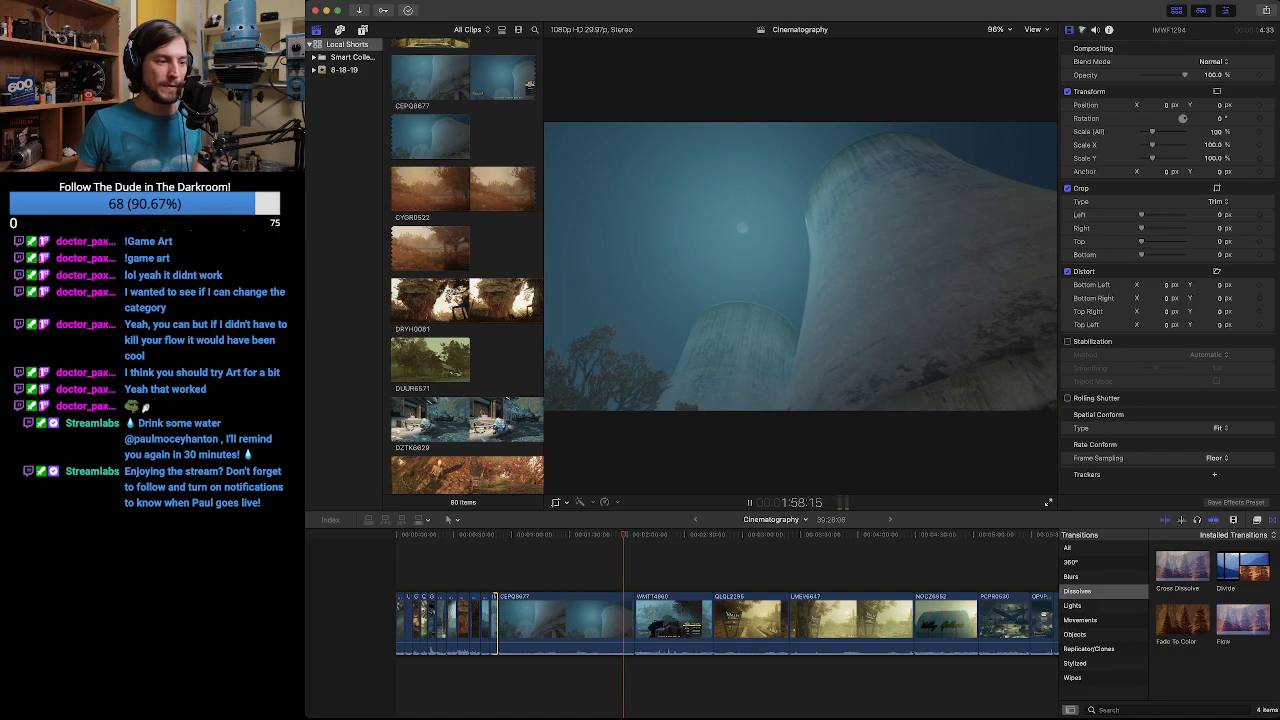
key(space)
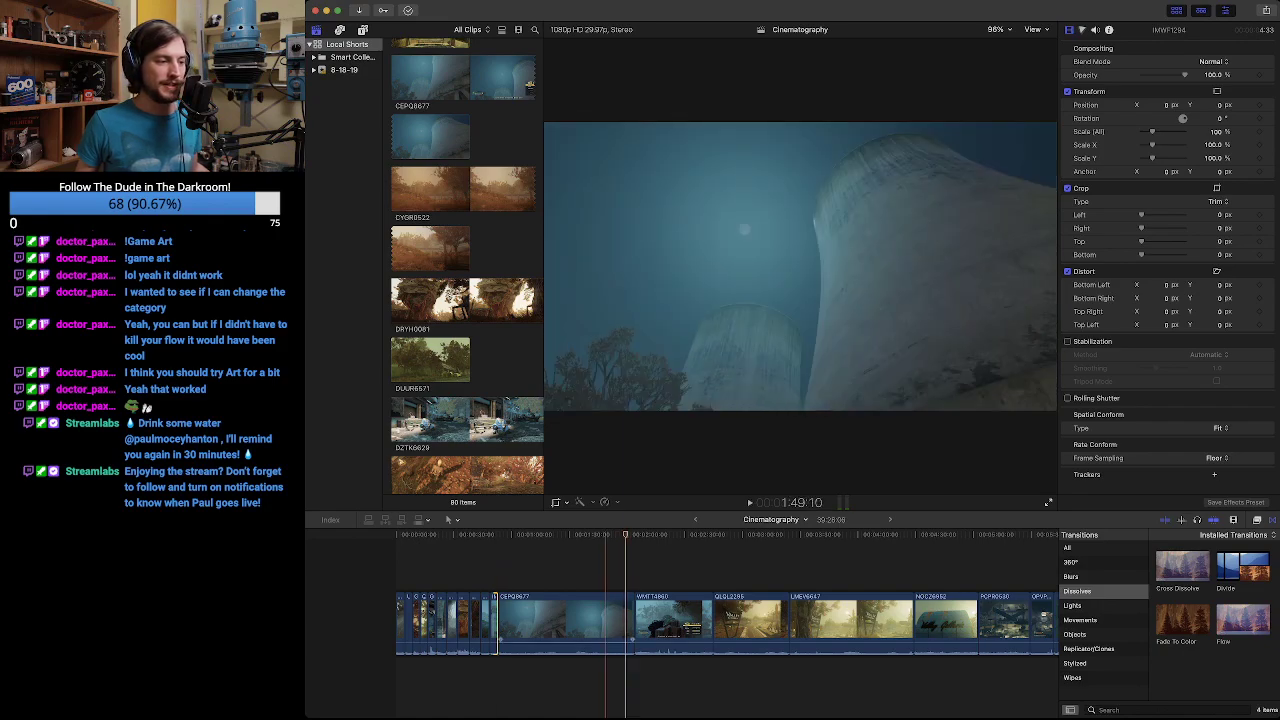
click(534, 535)
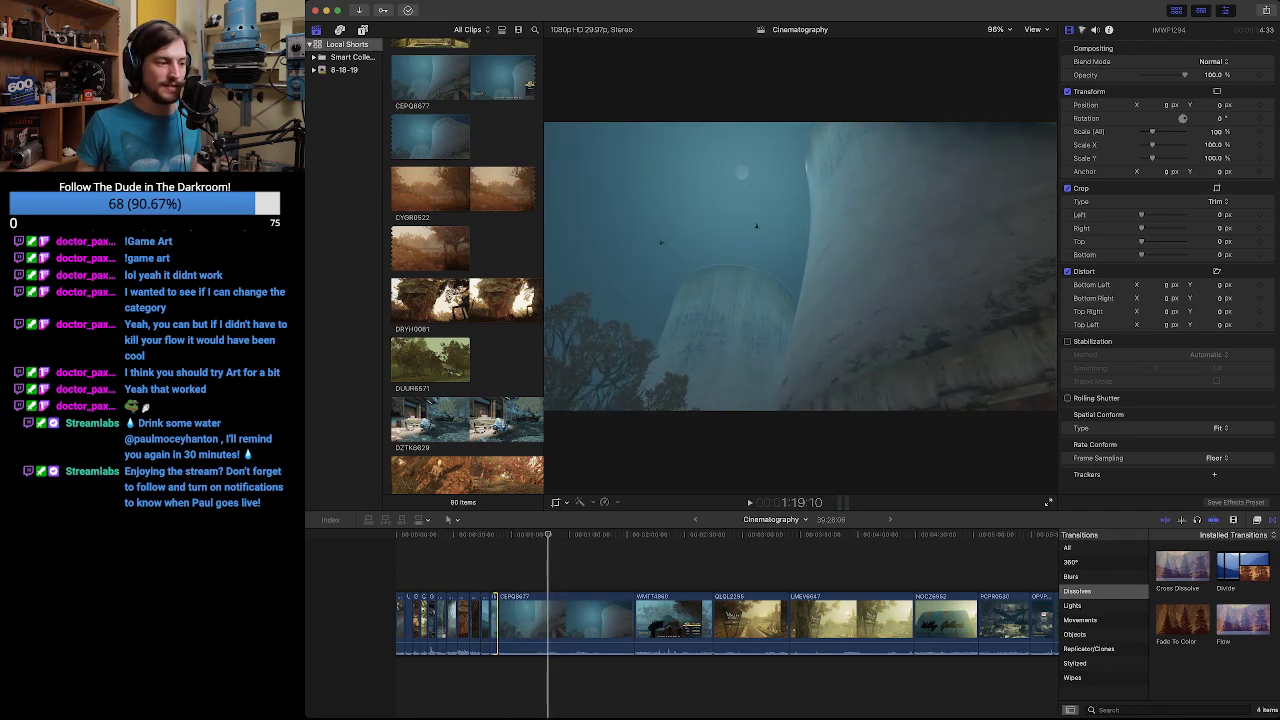
key(j)
key(j)
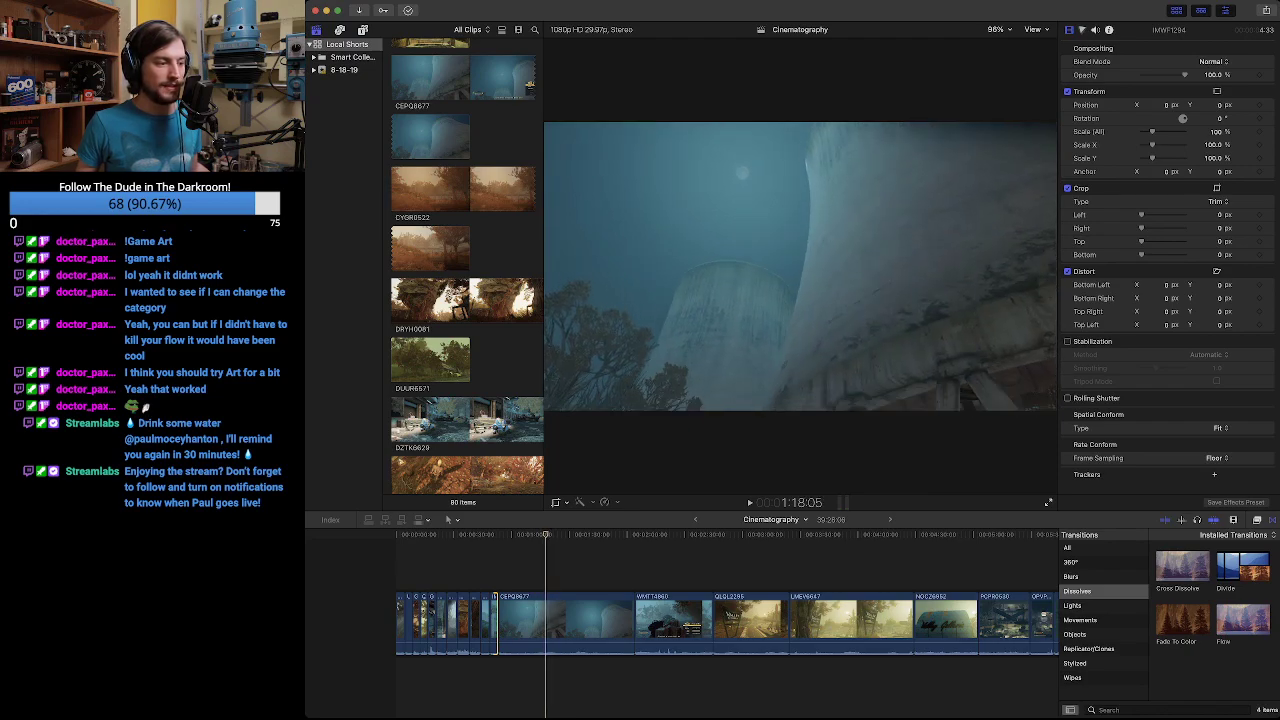
drag(497, 620, 546, 600)
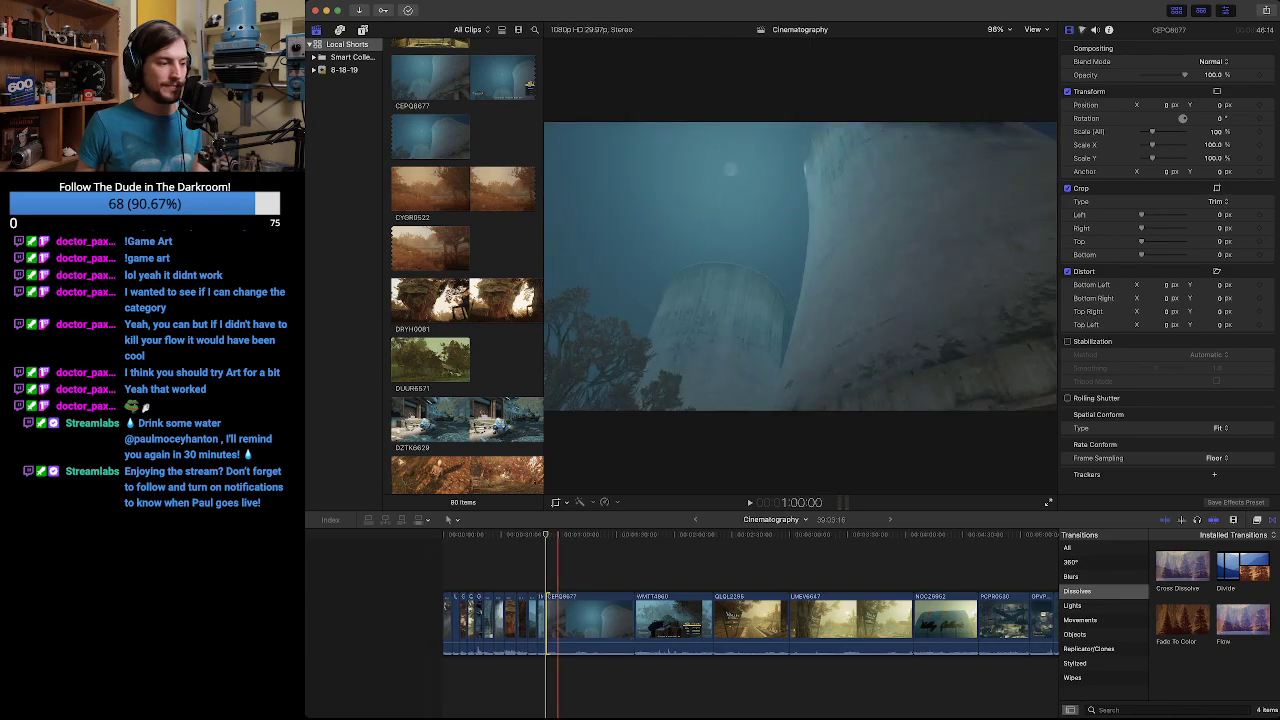
Play the new opening of CEPQ8677 and trim its start further to a clip length of 44:40.
key(space)
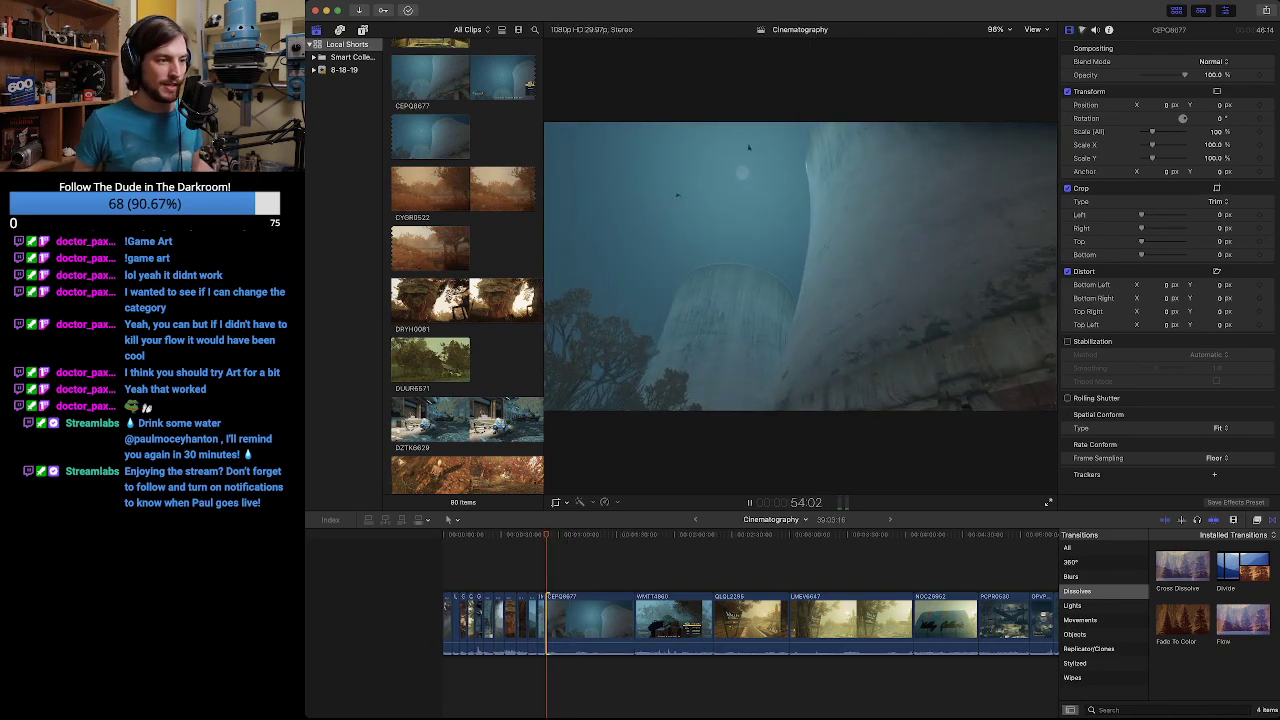
key(space)
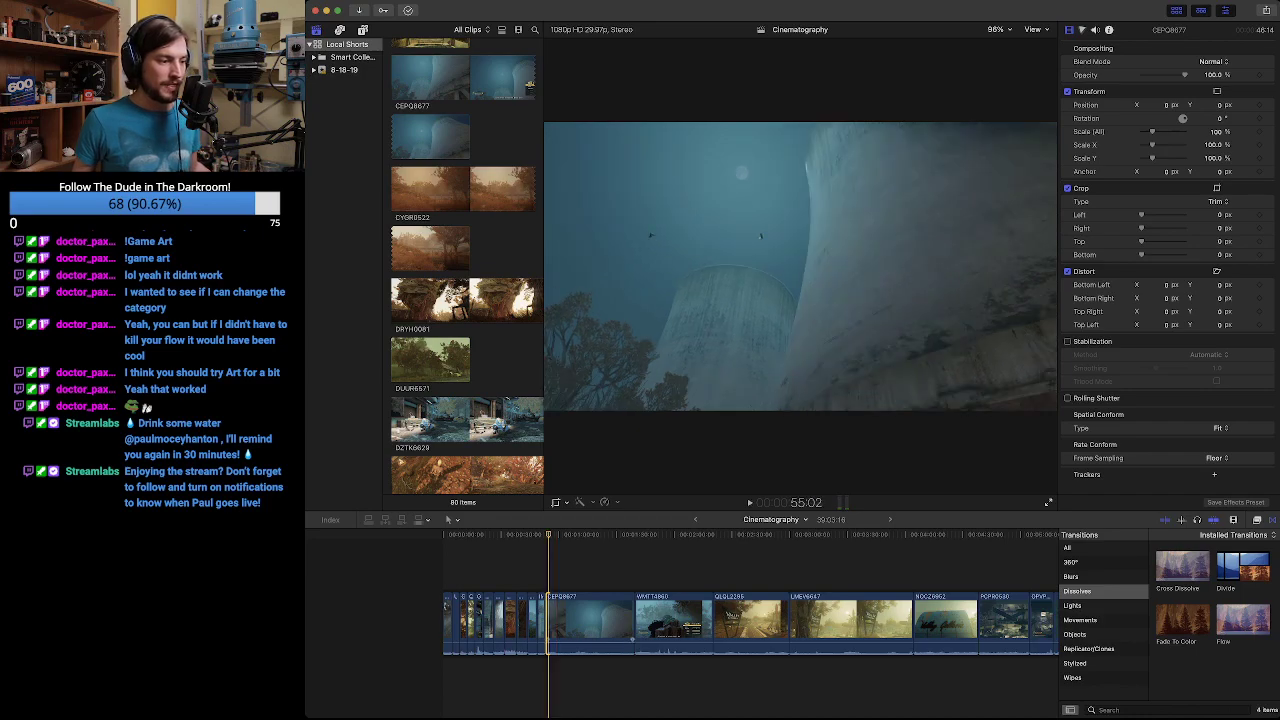
key(alt+bracketleft)
Replay CEPQ8677 from its start and trim its end back to a clip length of 4:02.
key(space)
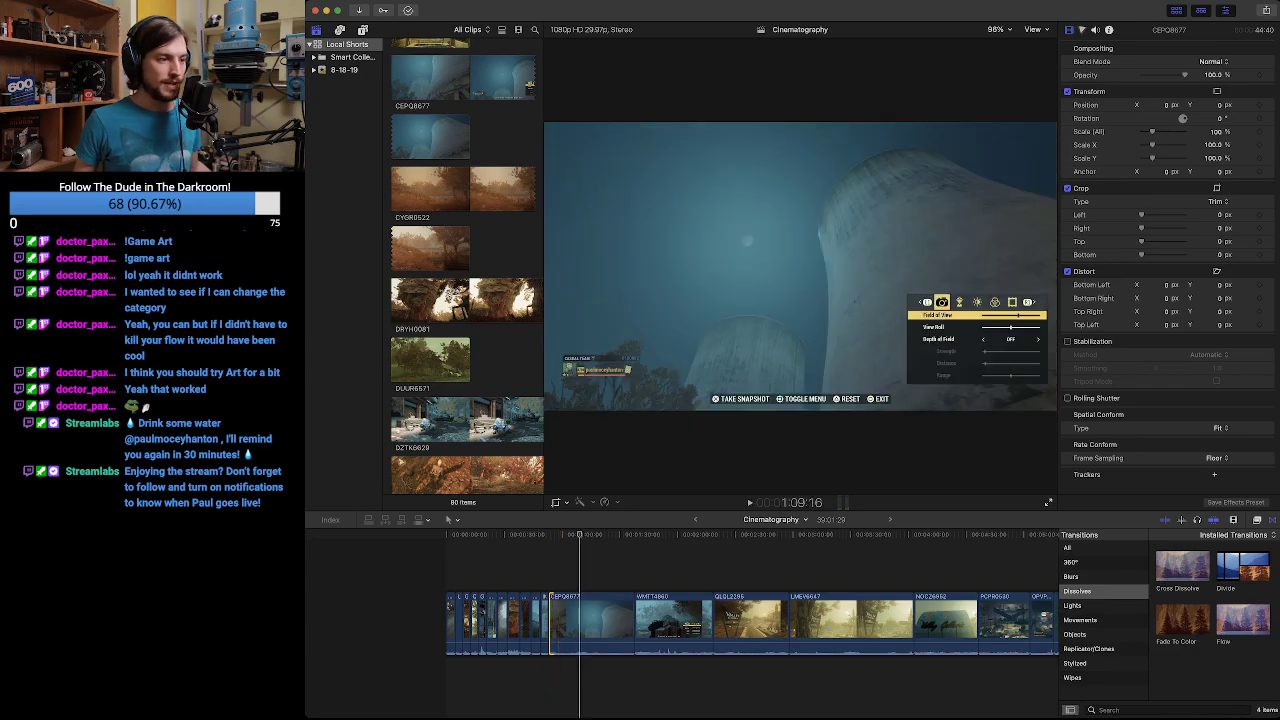
key(Up)
key(space)
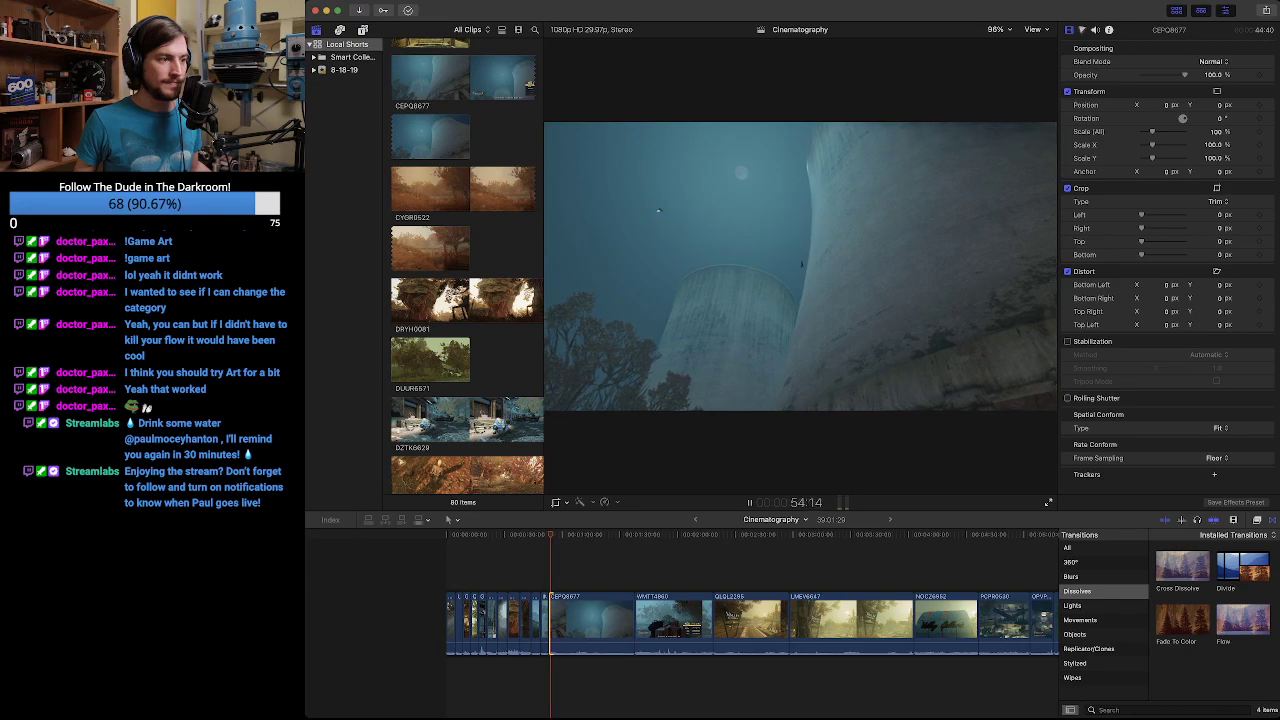
key(Up)
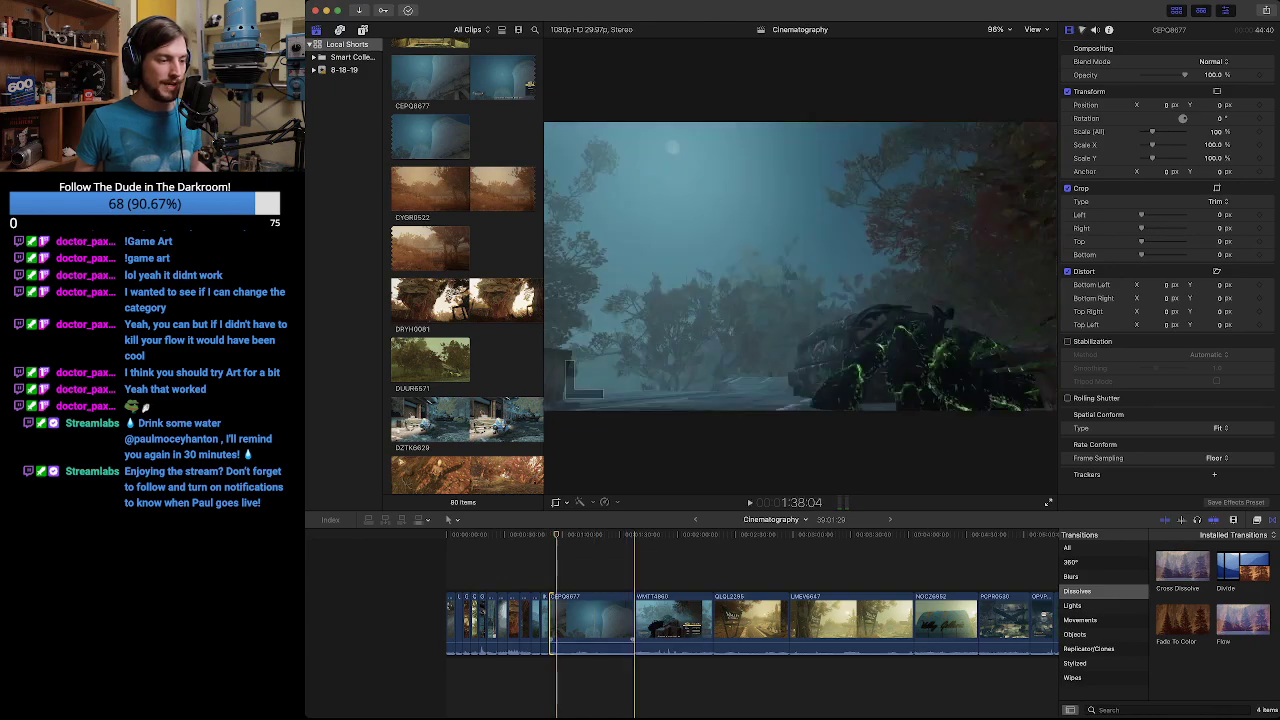
key(Delete)
Review the cut into WMTT4860 and play its opening with the timeline enlarged around that cut.
key(space)
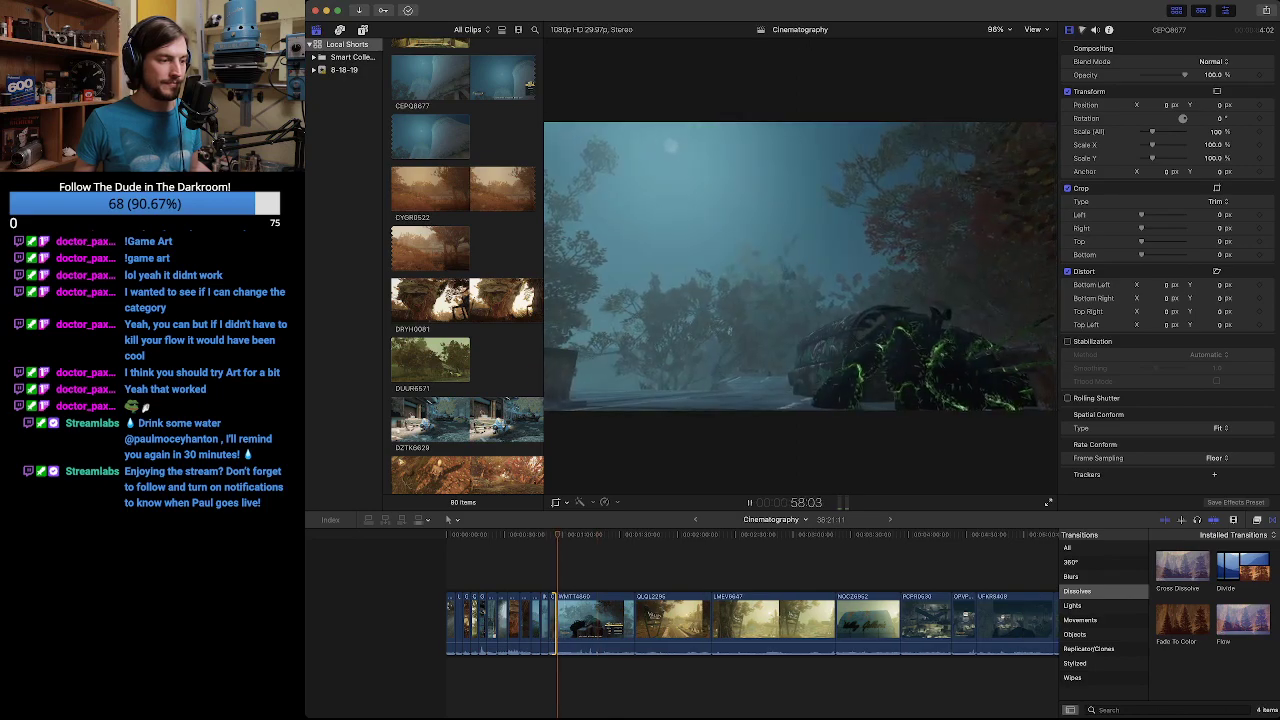
key(Up)
key(Up)
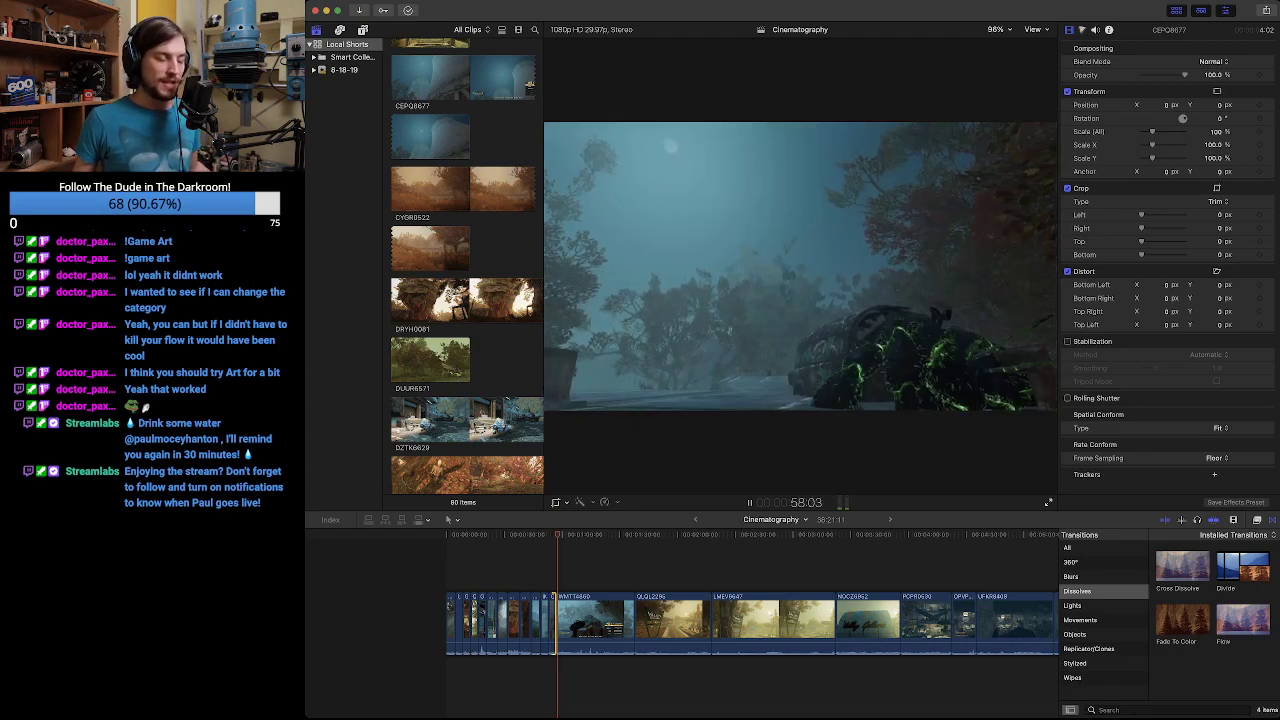
key(space)
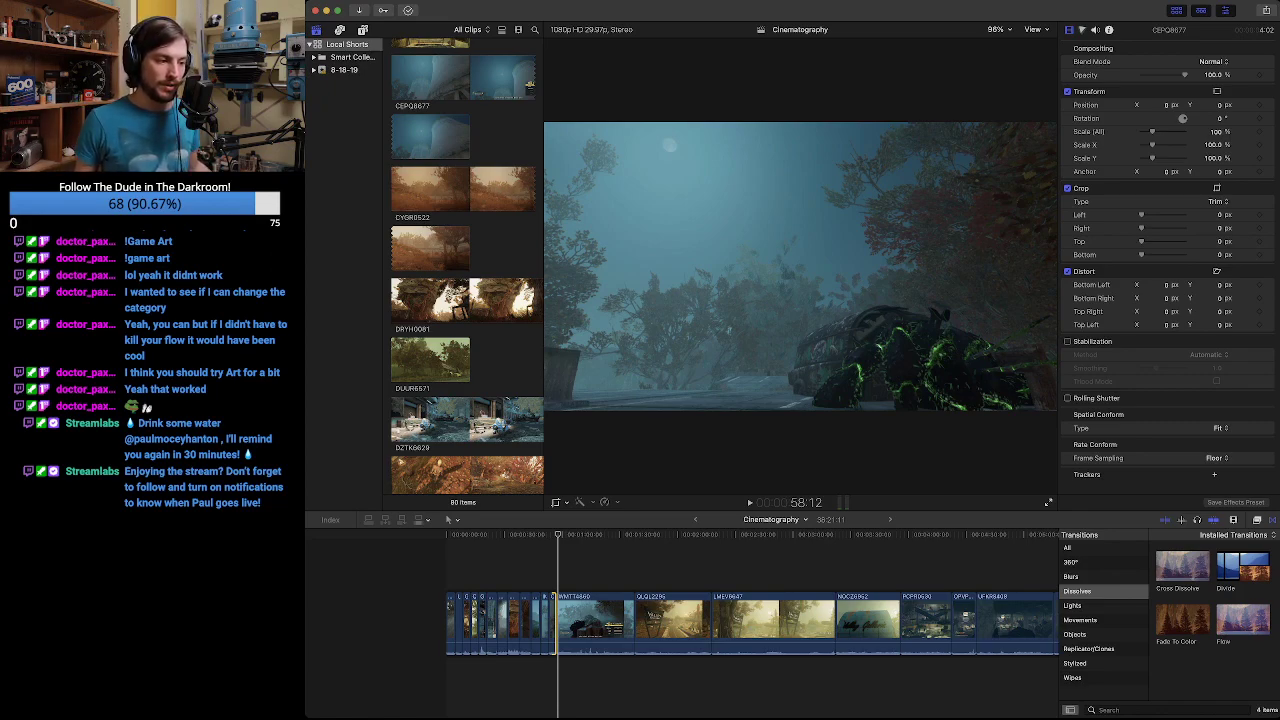
click(556, 535)
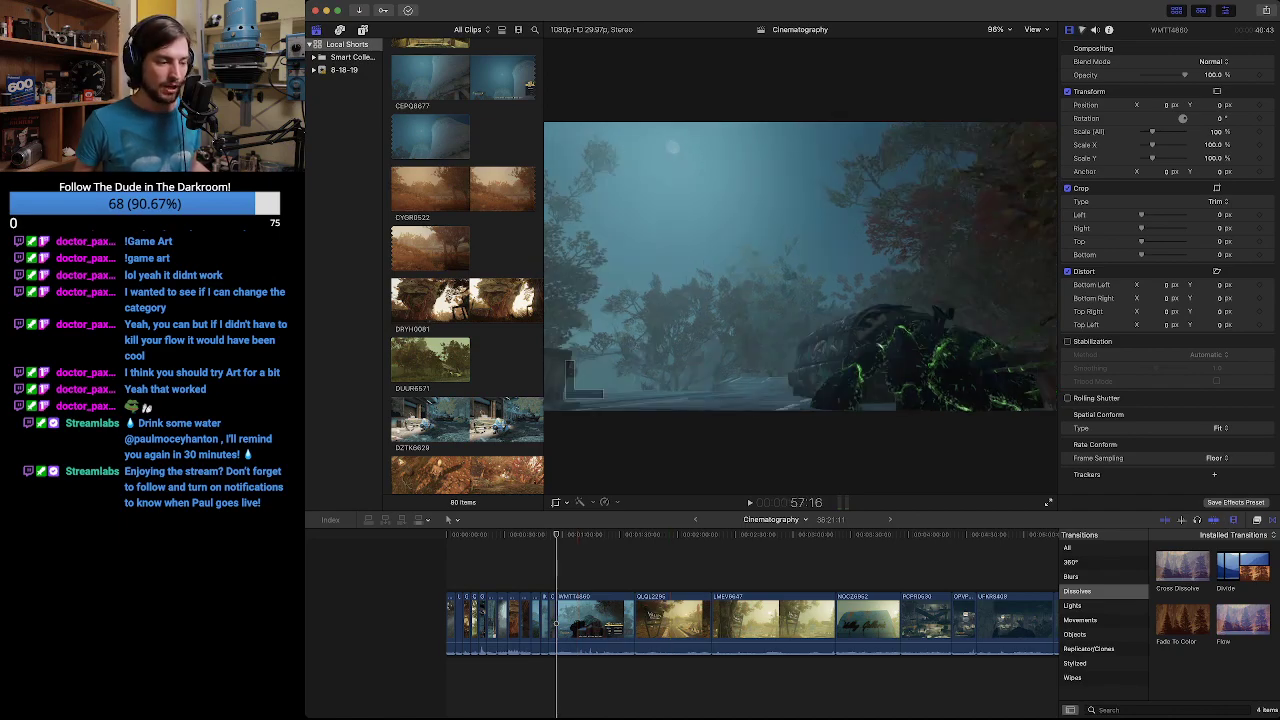
key(super+equal)
key(super+equal)
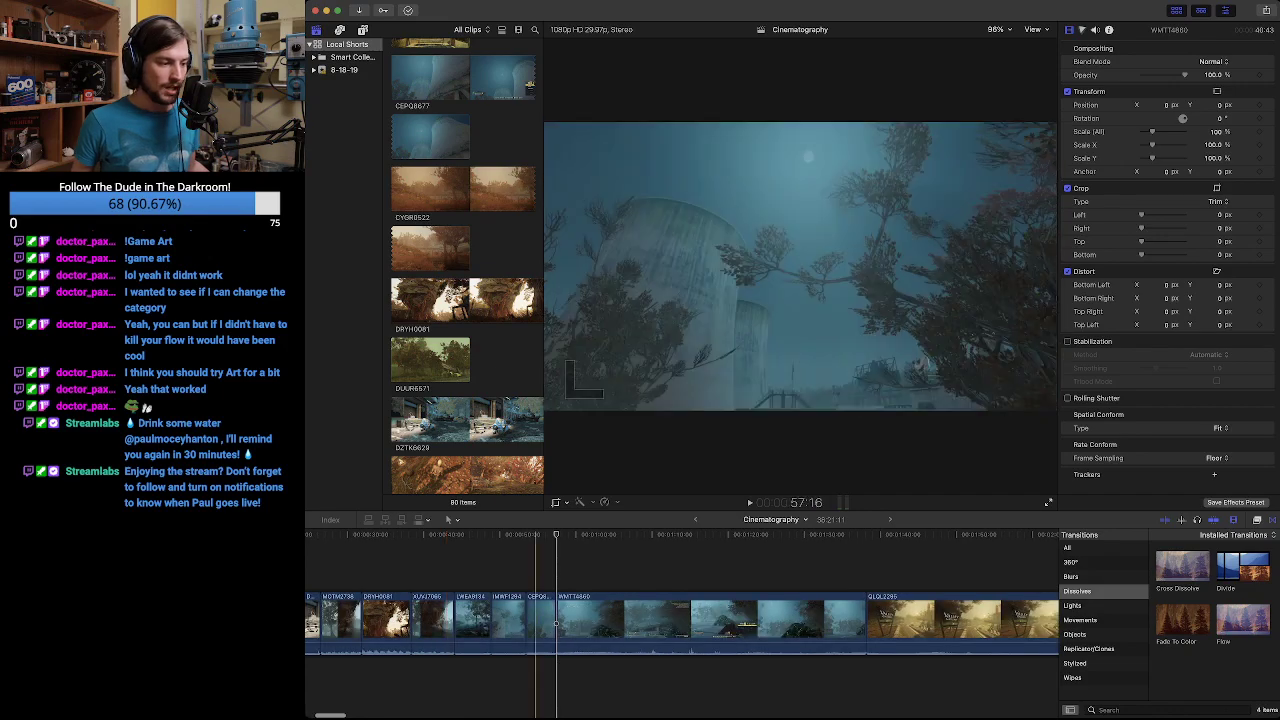
click(518, 534)
key(space)
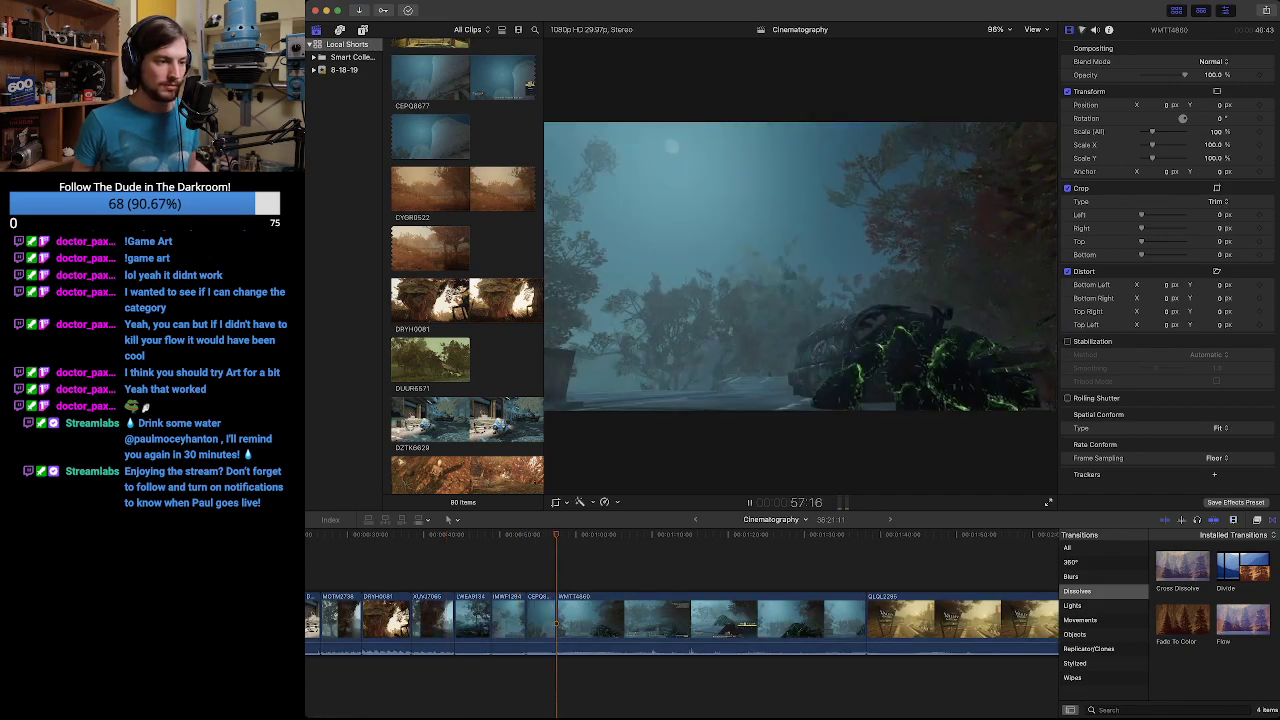
key(space)
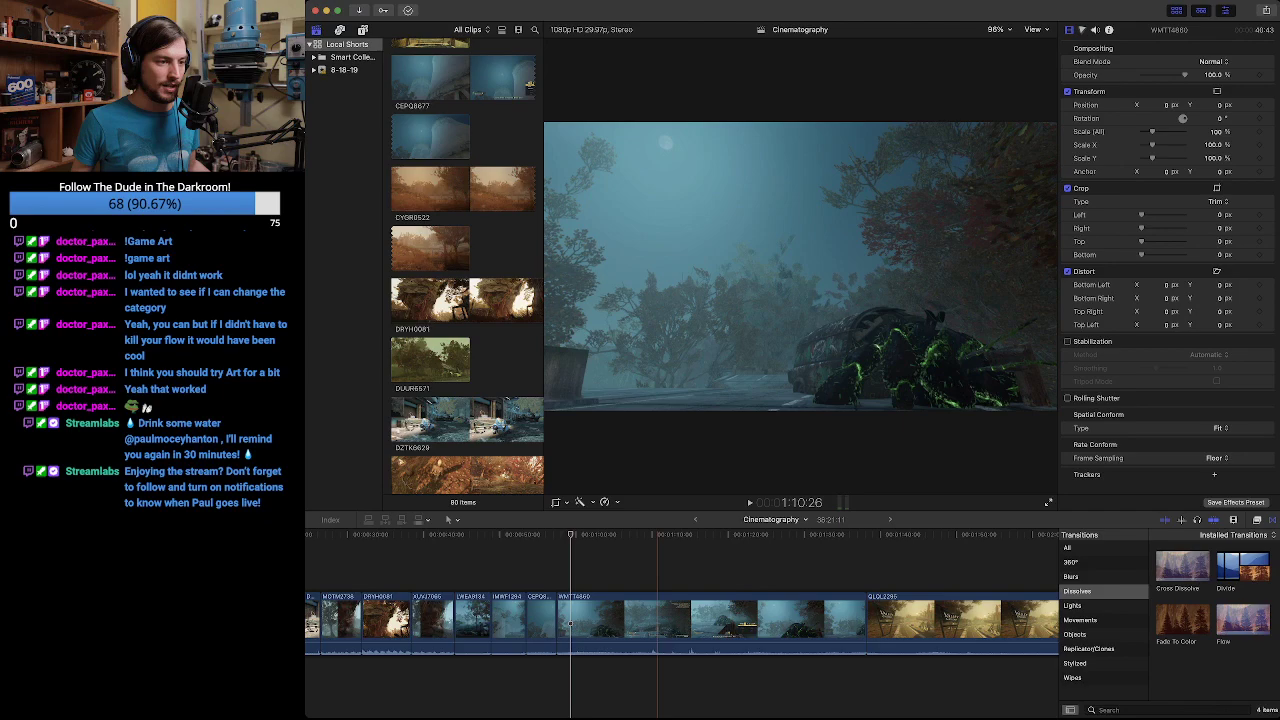
Scrub WMTT4860 for a better opening, trim its start to about 1:28 on the timeline, leaving about 10 seconds, and play the result.
click(702, 534)
drag(702, 534, 796, 534)
drag(796, 625, 544, 623)
key(space)
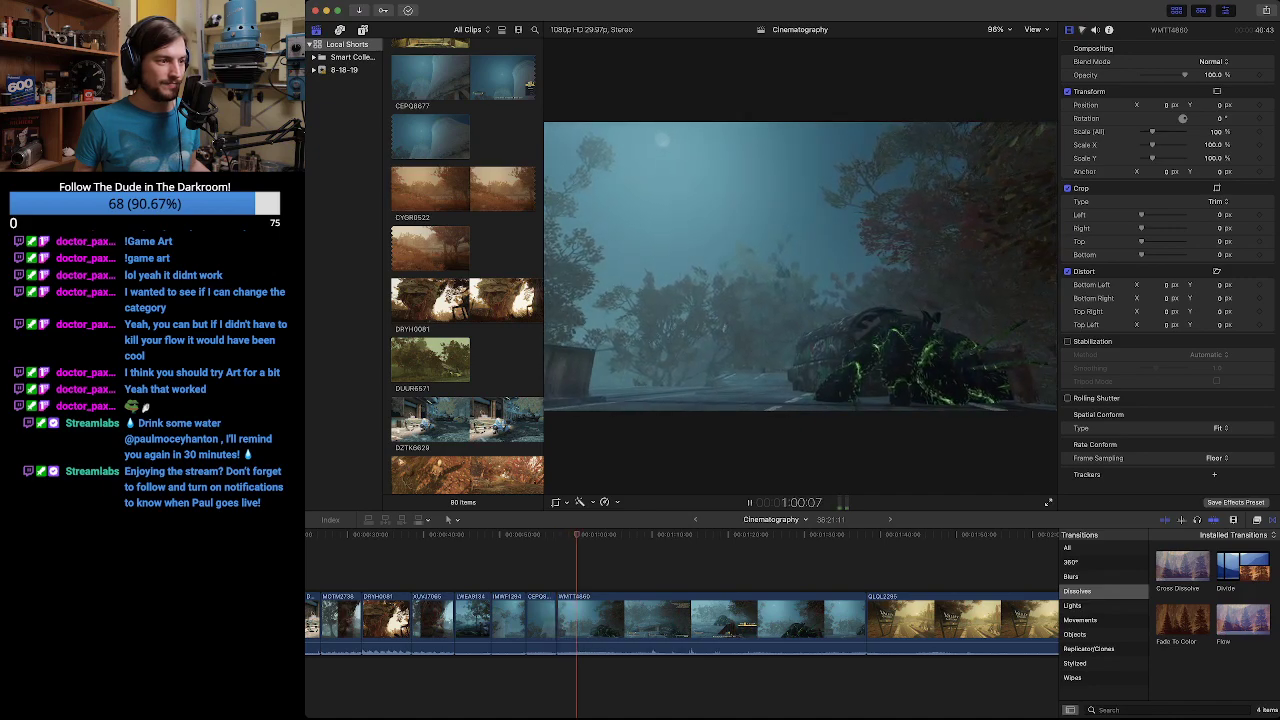
key(space)
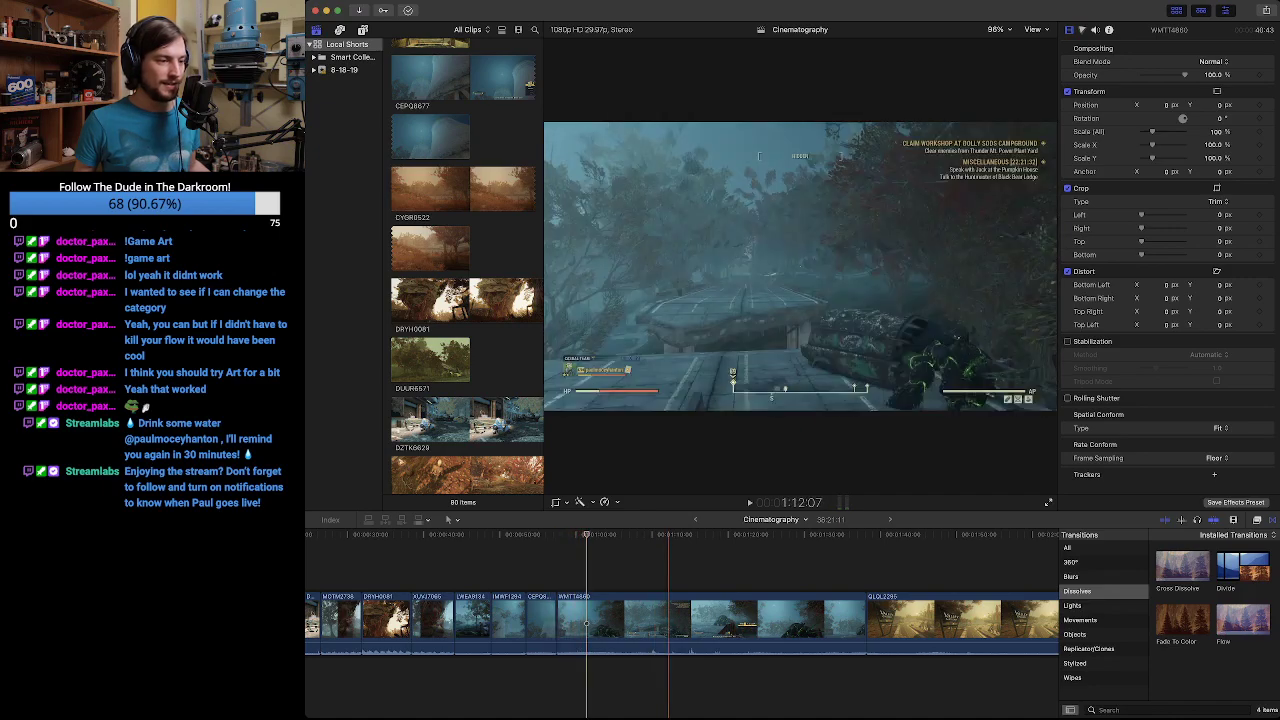
drag(671, 534, 790, 534)
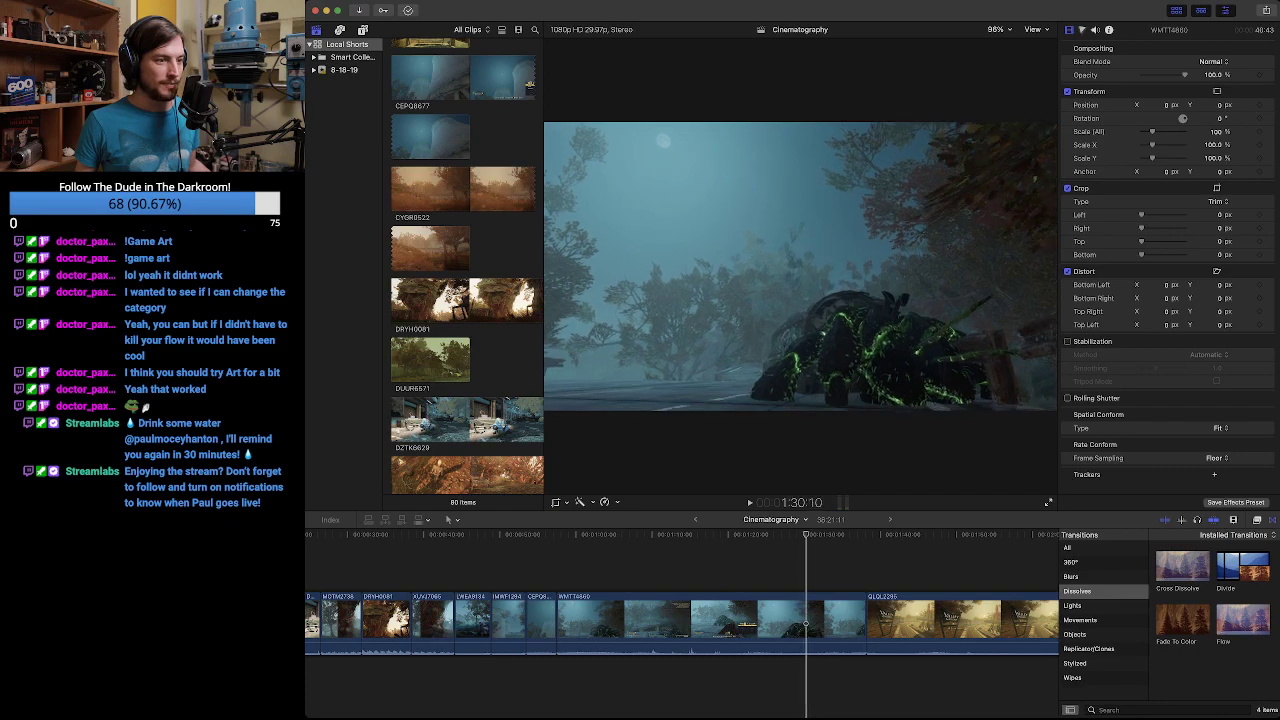
mouse_move(806, 534)
mouse_down()
mouse_move(789, 534)
mouse_move(814, 534)
mouse_up()
drag(814, 624, 789, 624)
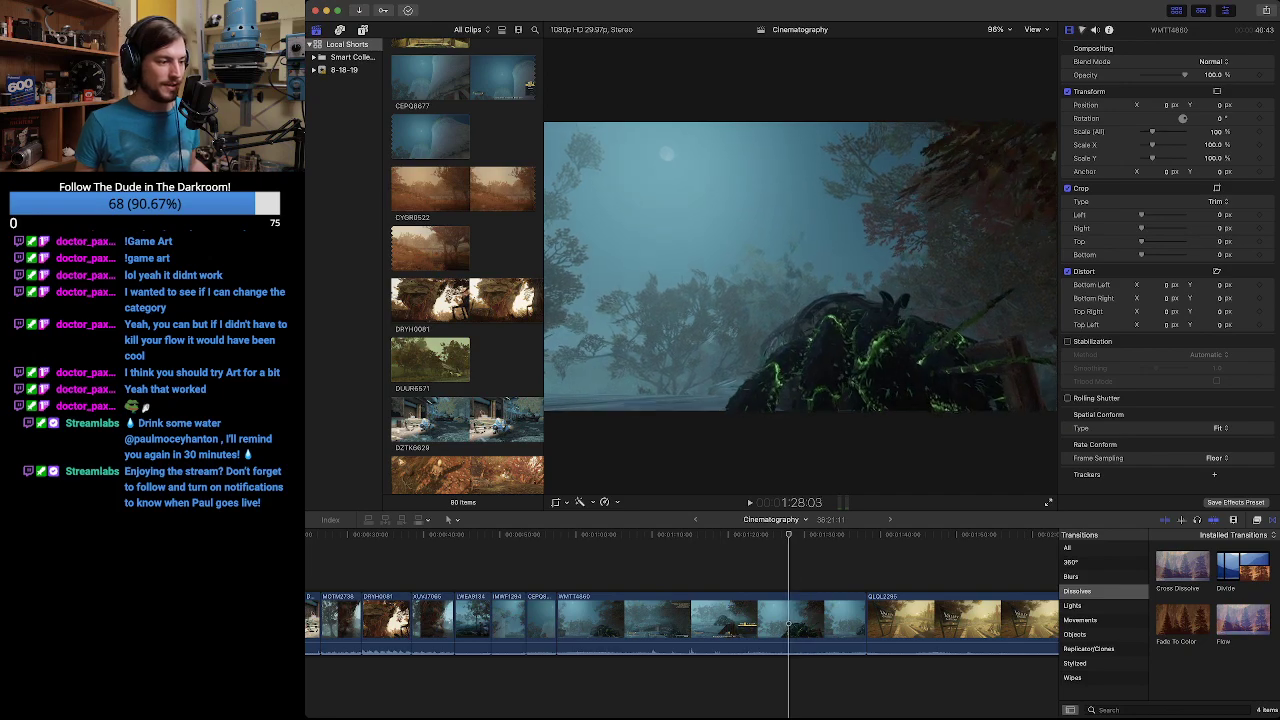
drag(557, 620, 791, 620)
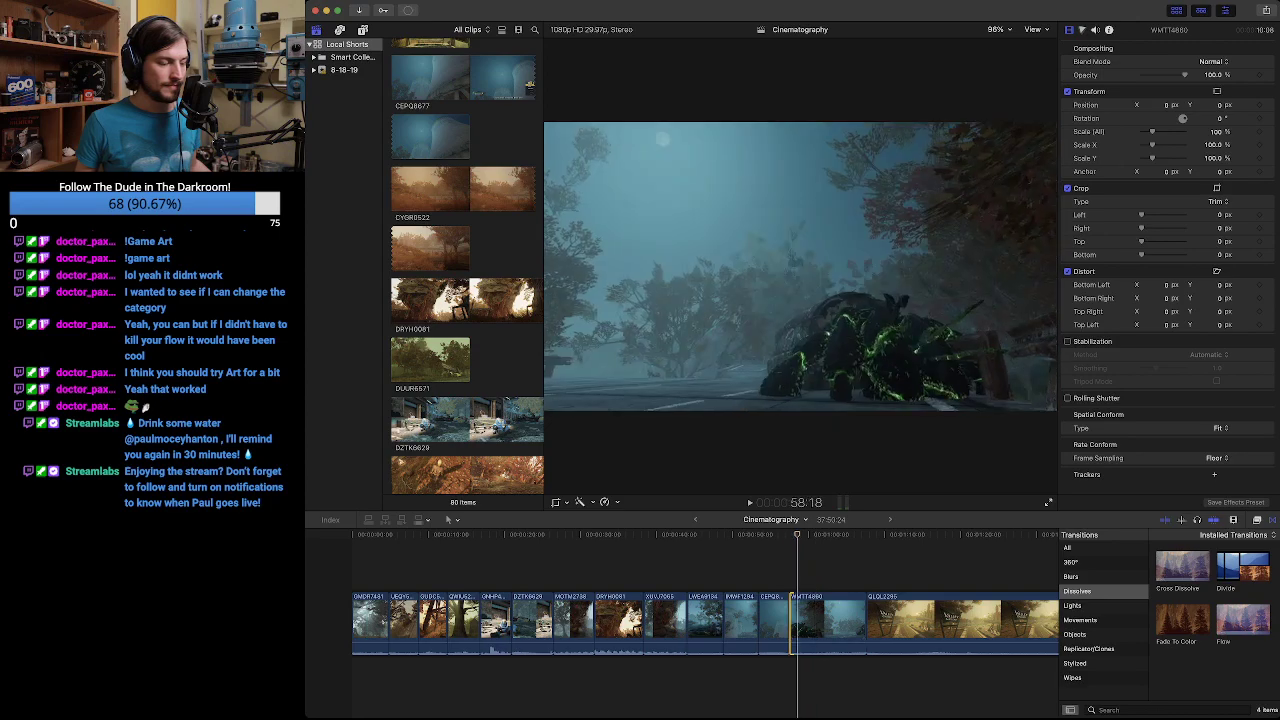
key(space)
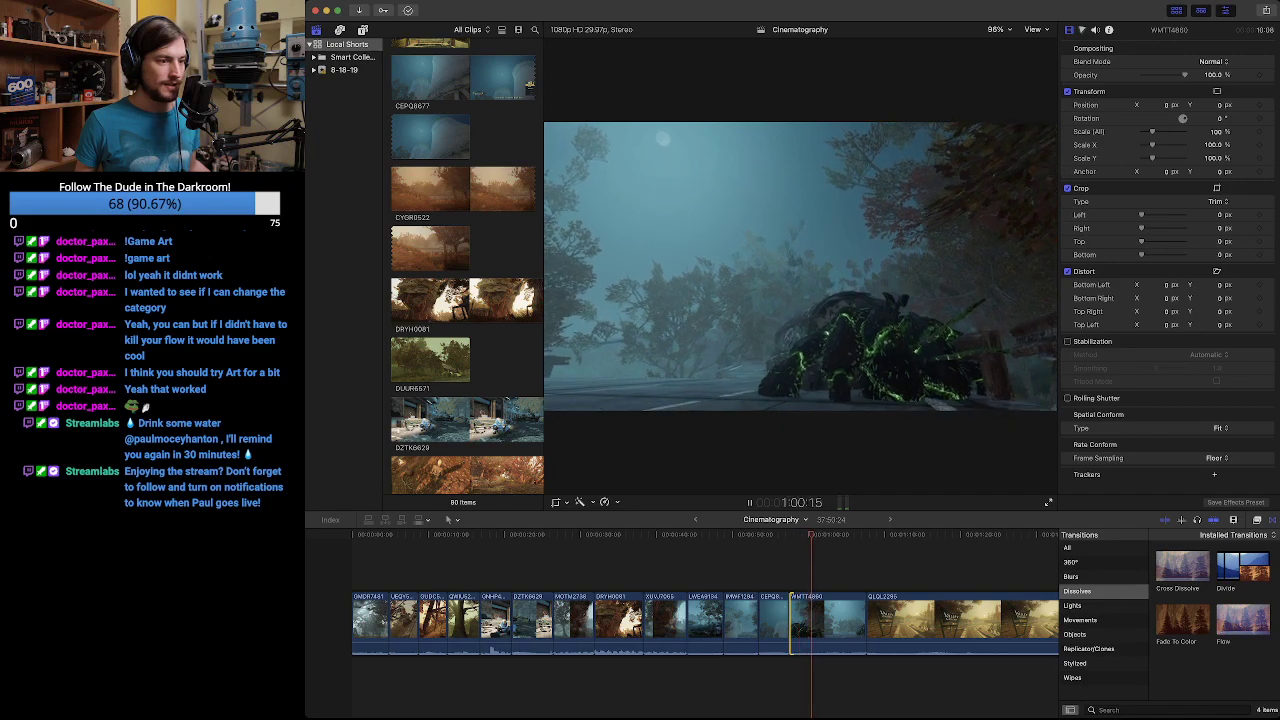
Trim the end of WMTT4860 to a clip length of 4:20 and play the opening of the Valley Galleria clip after it.
key(space)
drag(866, 618, 822, 618)
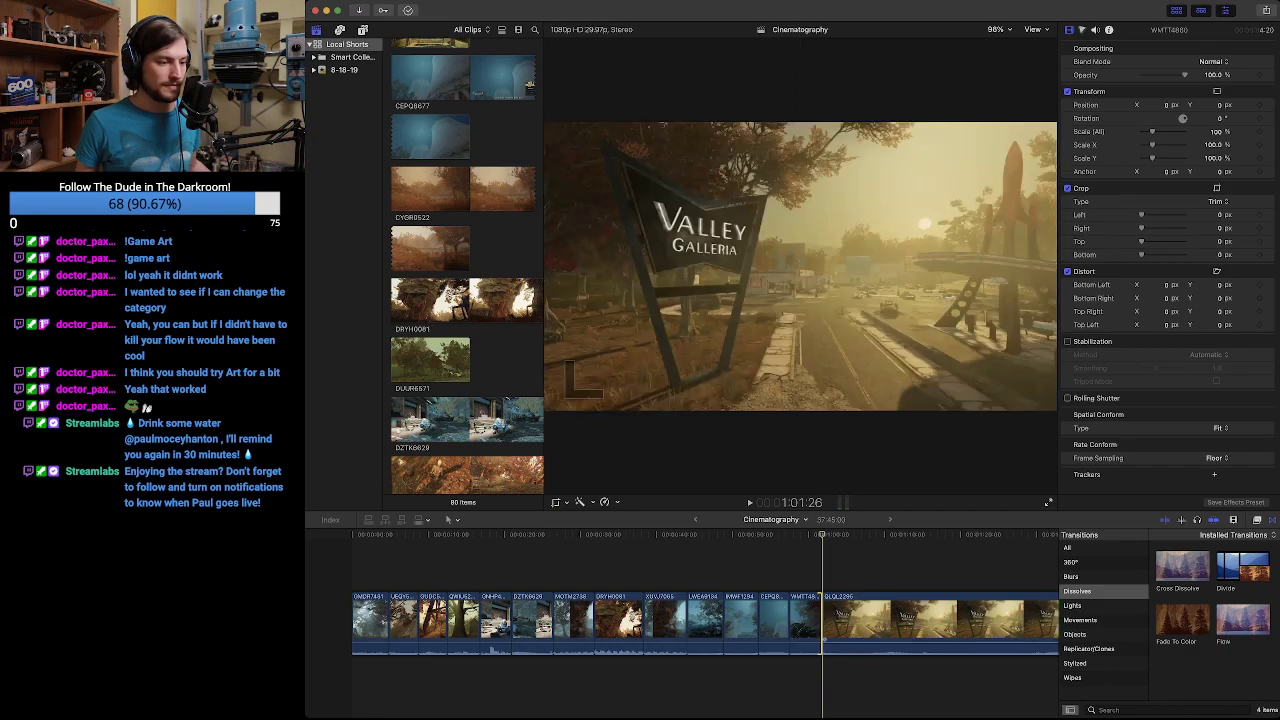
scroll(570, 620, right, 5)
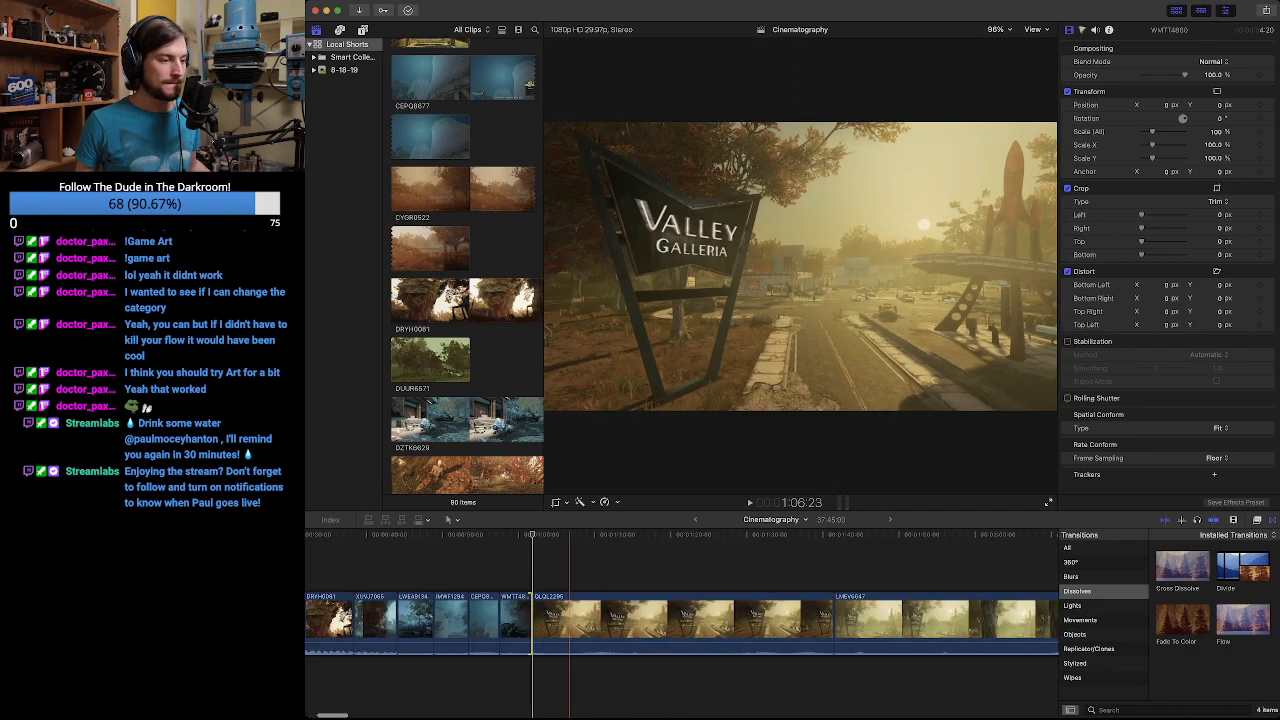
key(space)
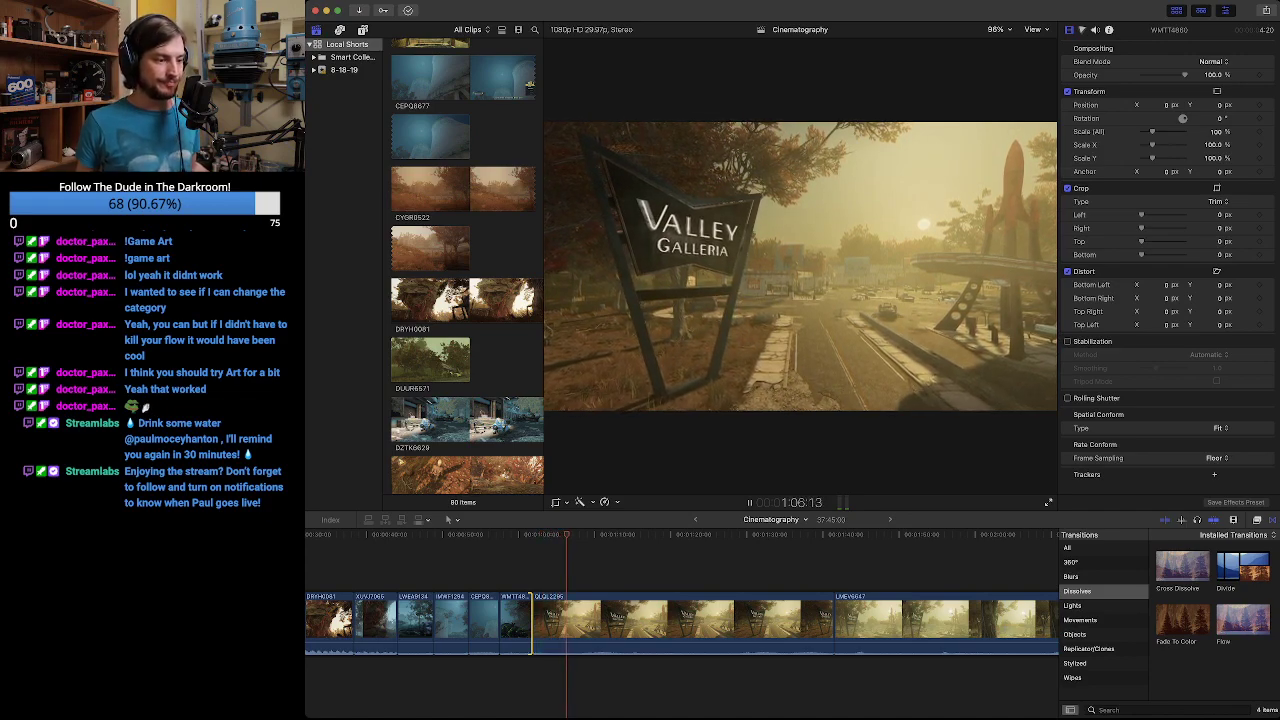
key(space)
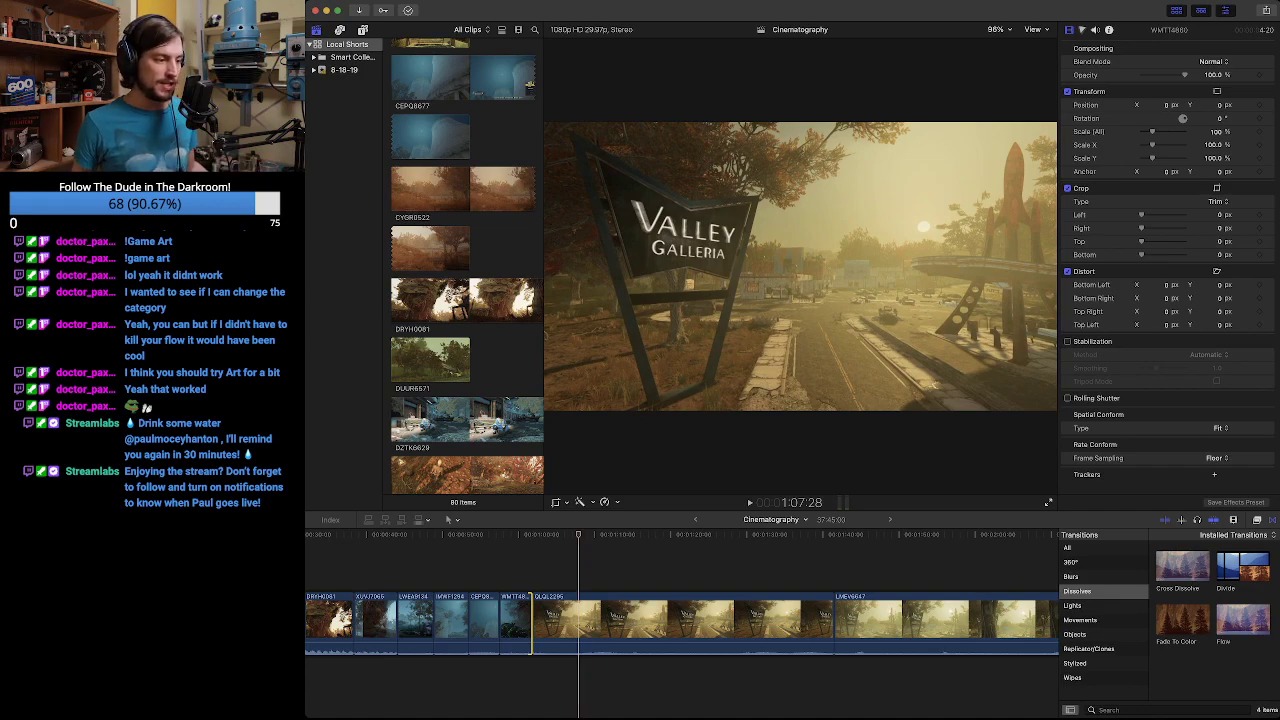
Skim back and forth along the timeline to examine the trimmed shots and the untrimmed clips following QLQL2296.
scroll(554, 620, left, 4)
scroll(554, 620, right, 6)
scroll(681, 620, right, 3)
scroll(681, 620, left, 4)
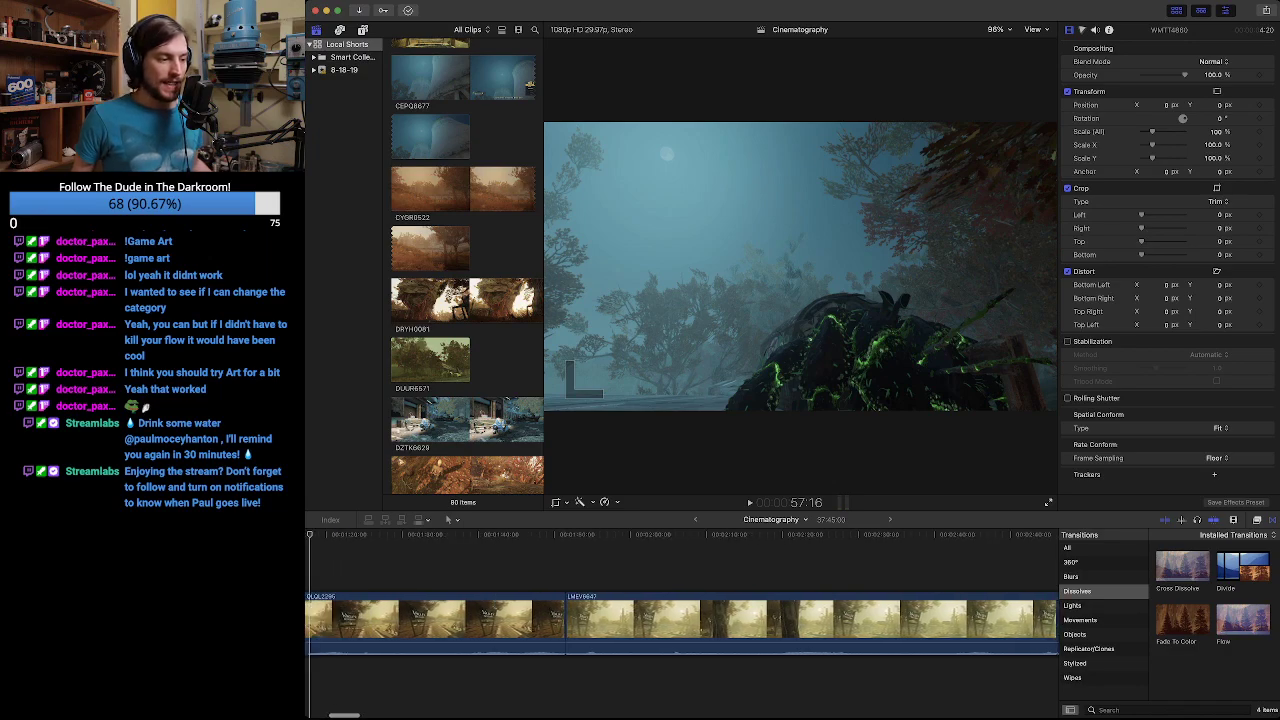
scroll(407, 625, left, 6)
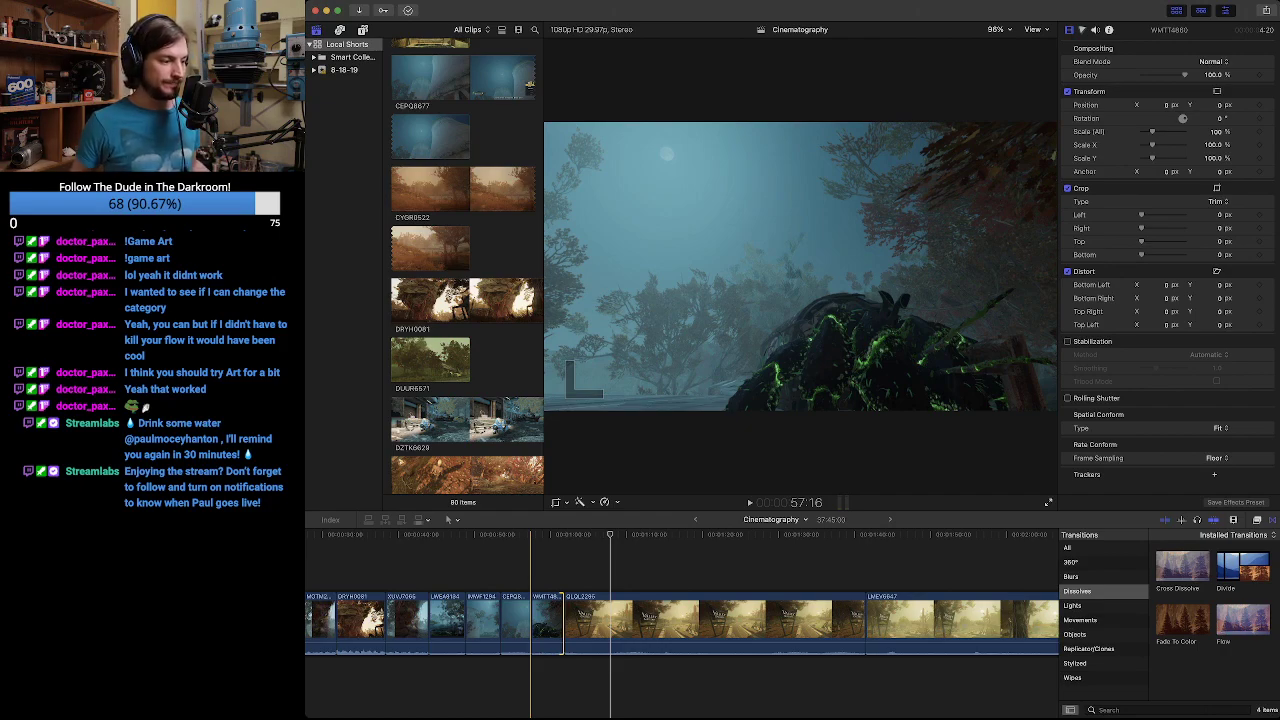
scroll(686, 625, left, 12)
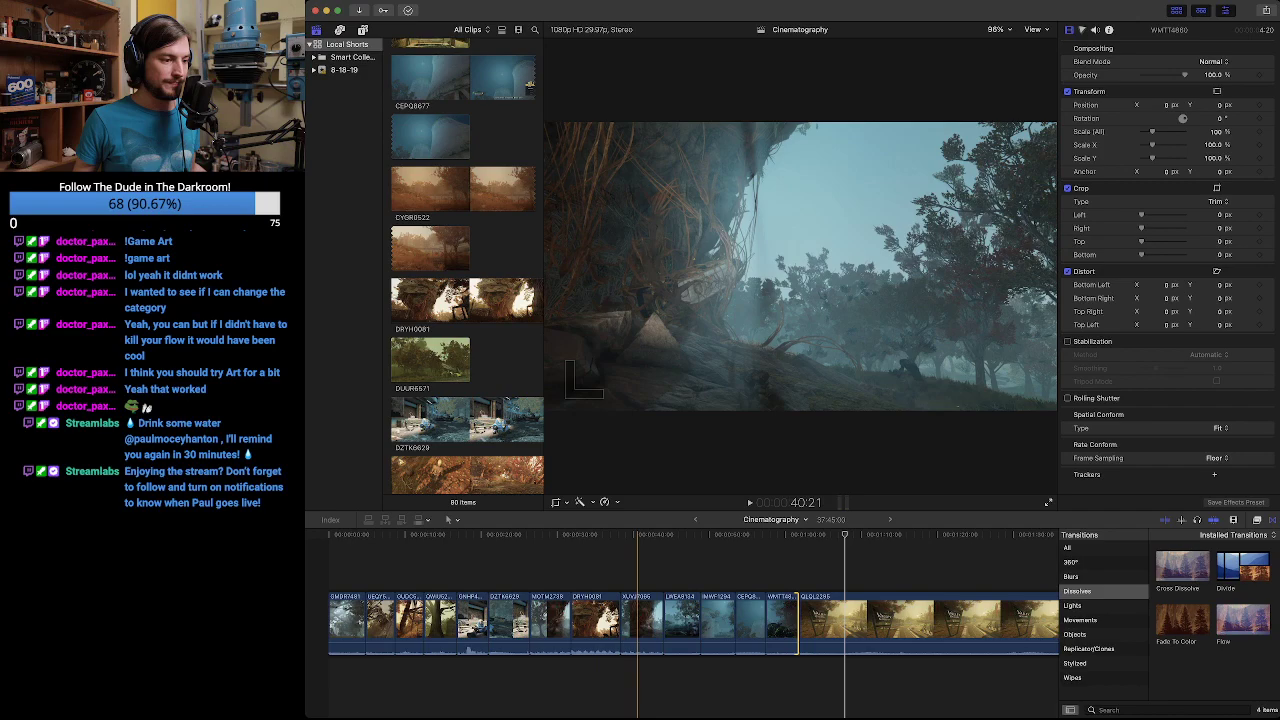
scroll(700, 620, right, 5)
scroll(683, 620, right, 4)
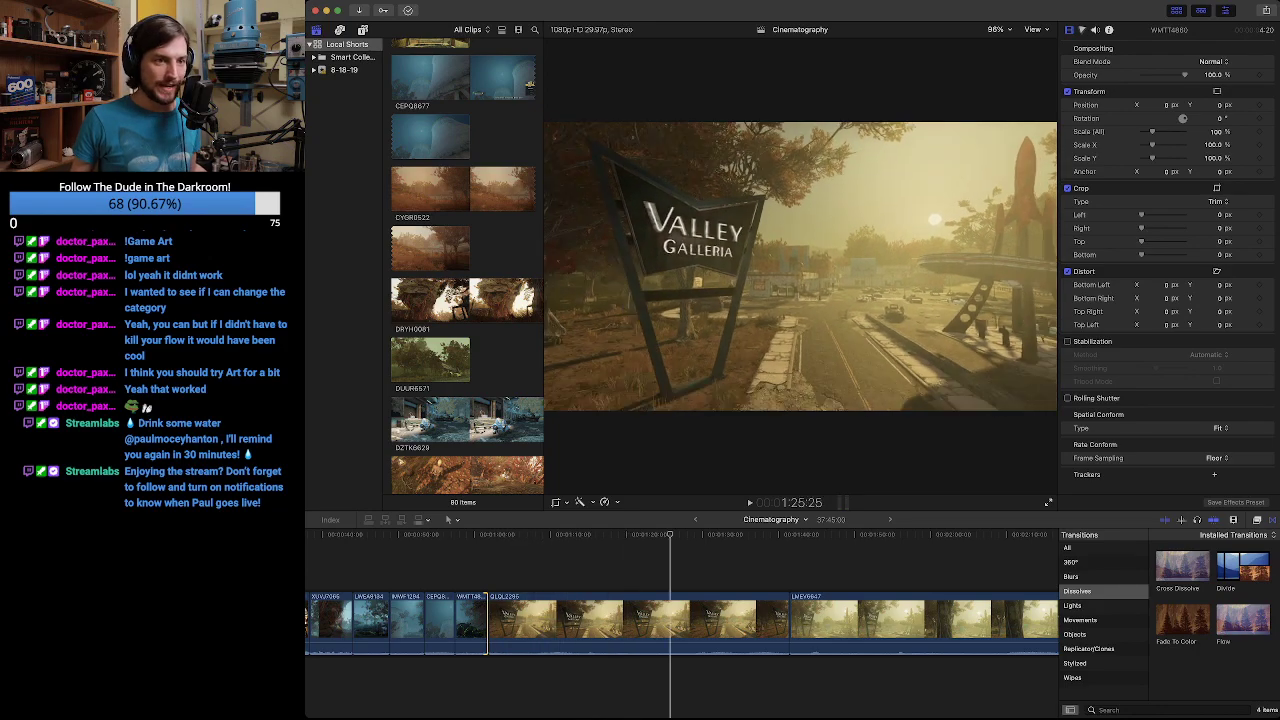
drag(685, 535, 600, 535)
scroll(516, 620, left, 3)
scroll(516, 620, right, 2)
scroll(651, 620, right, 10)
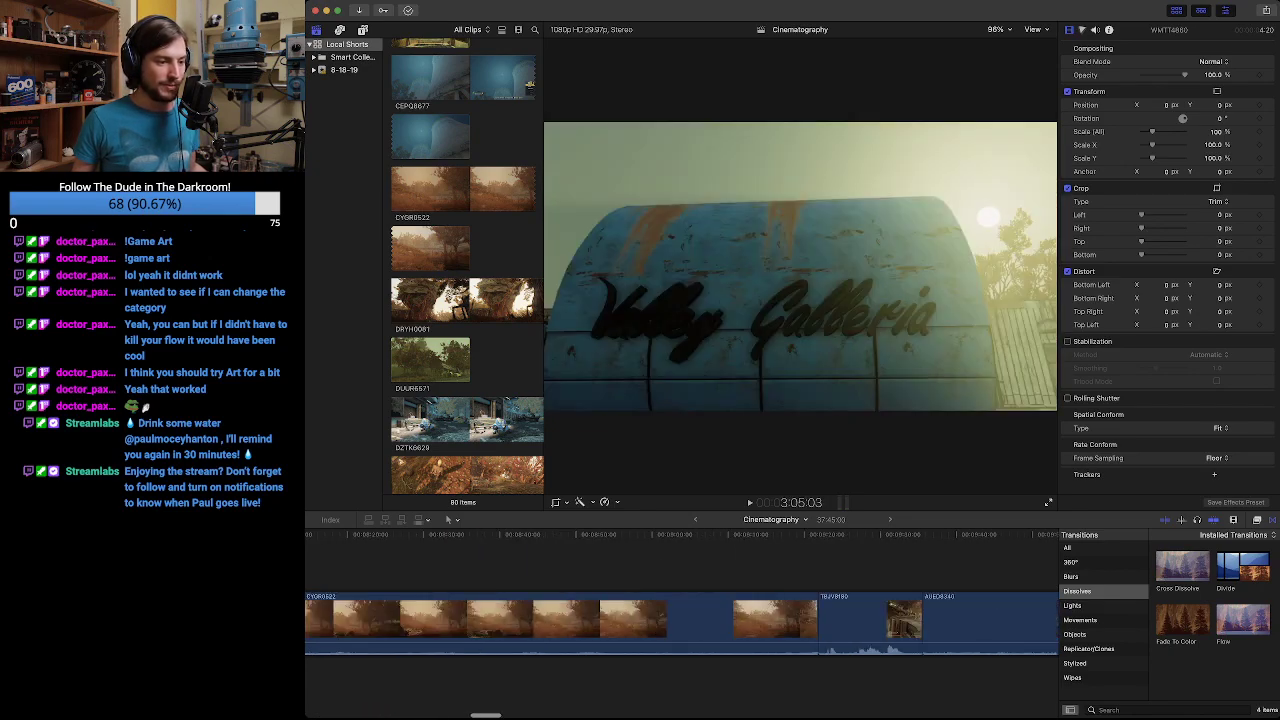
scroll(680, 620, right, 10)
scroll(995, 625, right, 10)
scroll(741, 628, left, 10)
scroll(680, 620, left, 10)
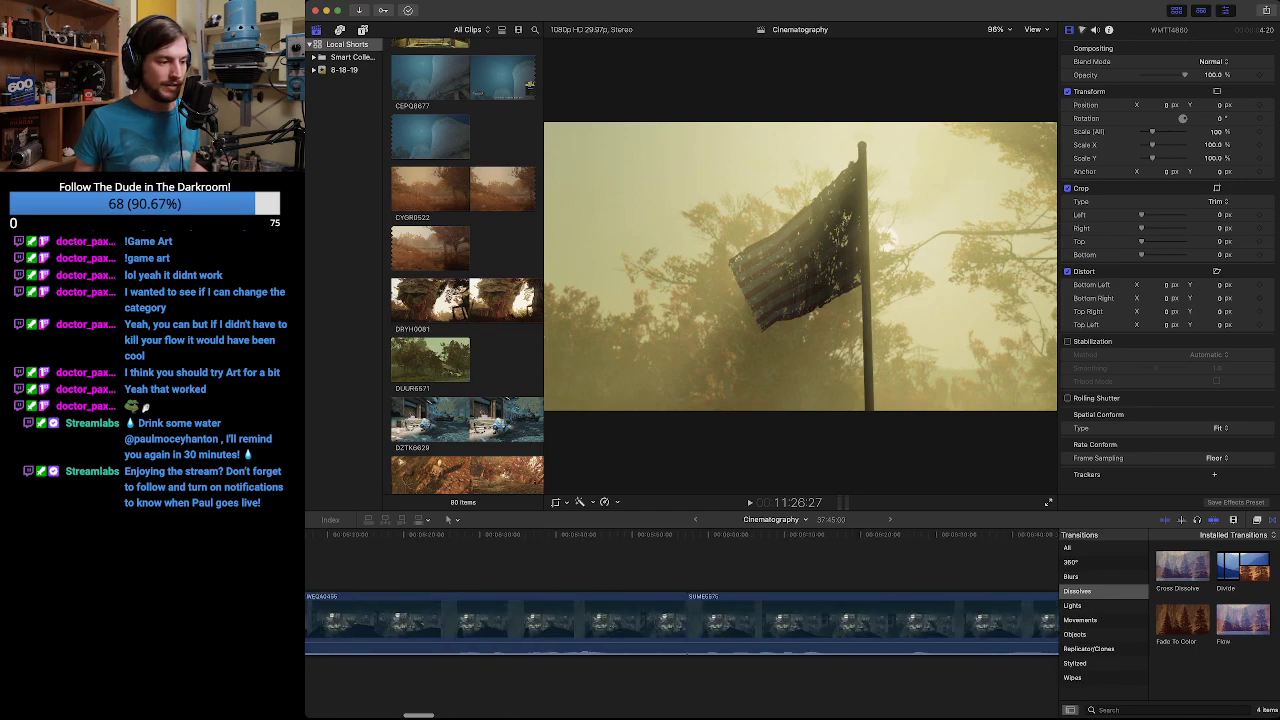
scroll(680, 620, left, 10)
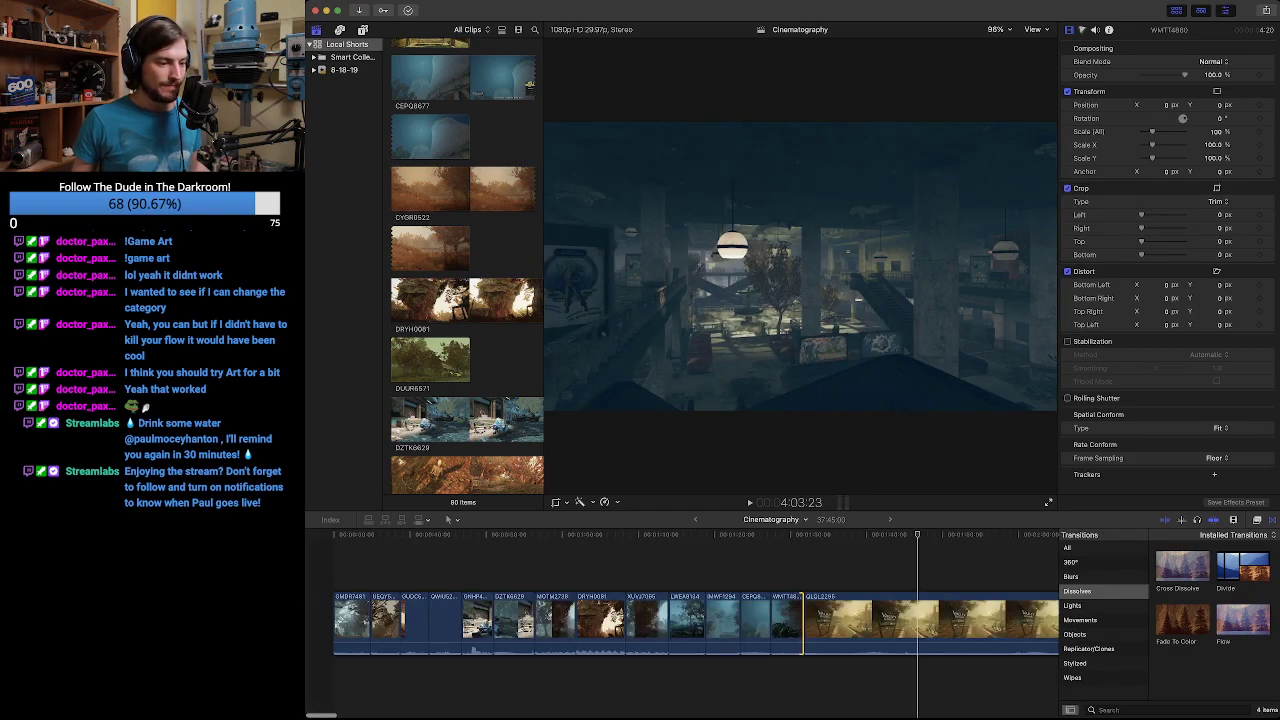
scroll(680, 620, right, 10)
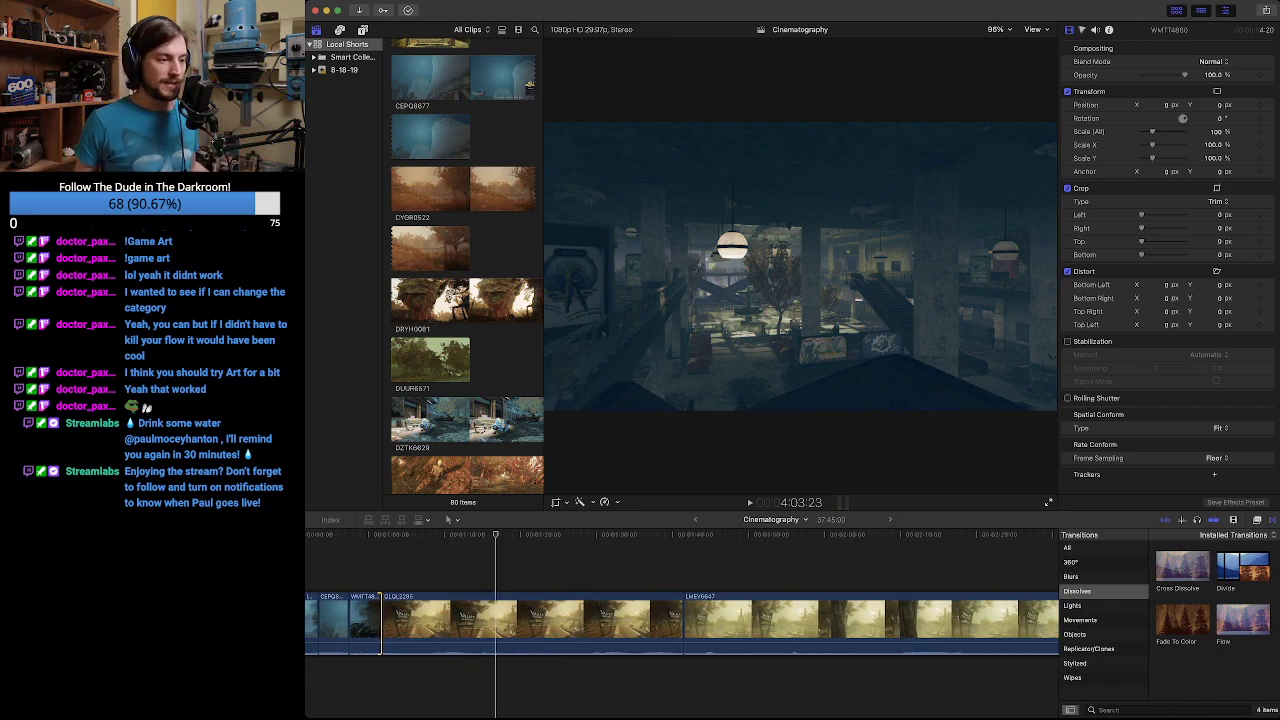
Play QLQL2296 from its start through most of LMEV6647, with more of the timeline in view, to compare both sign shots.
key(space)
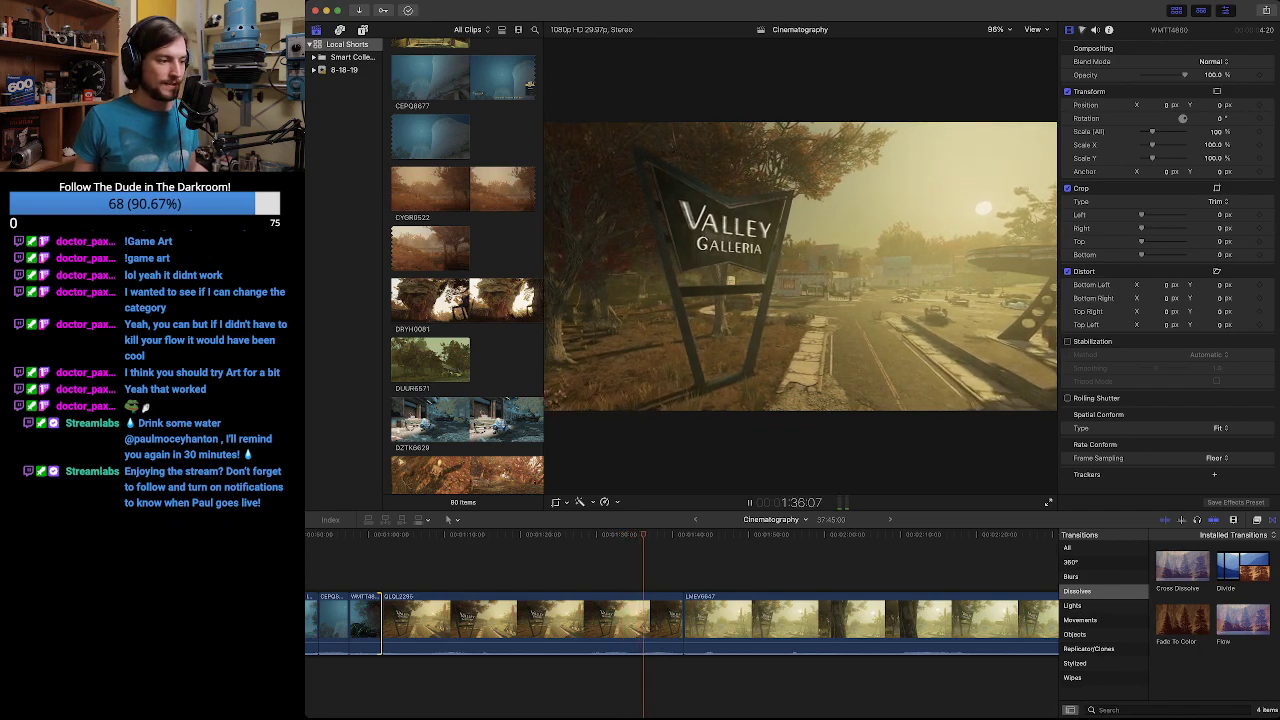
key(space)
click(416, 535)
click(388, 535)
key(space)
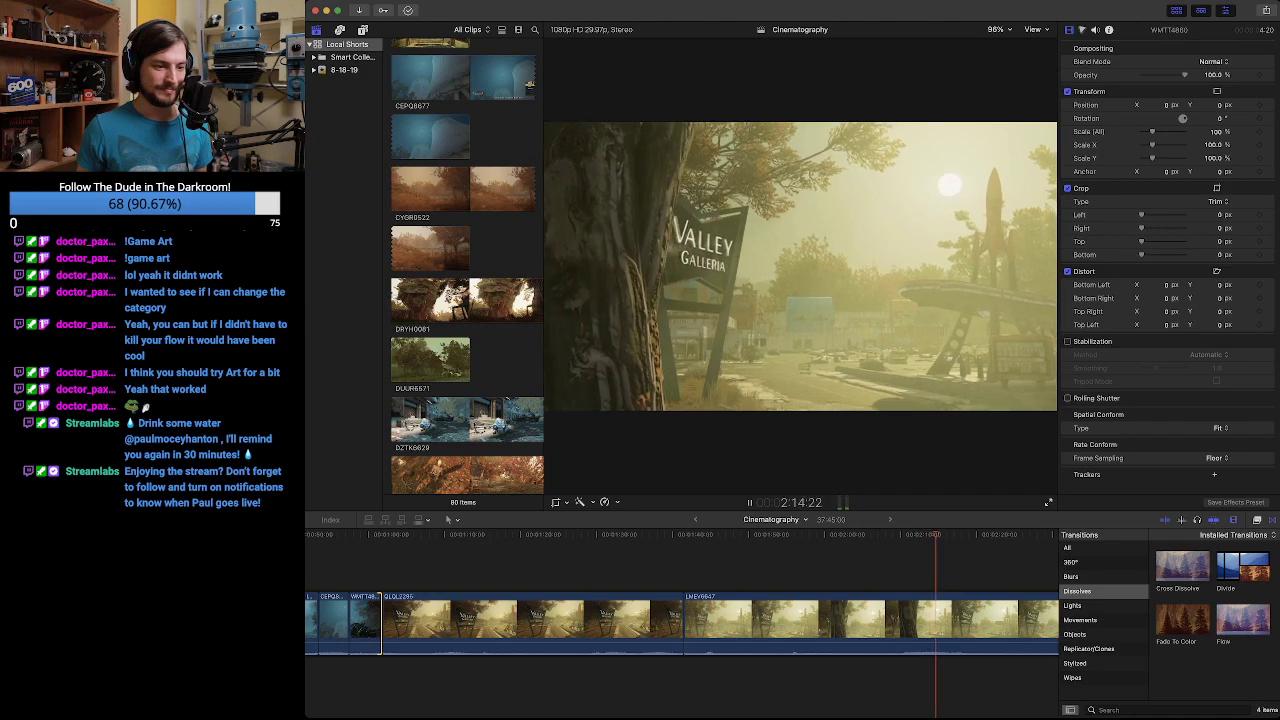
key(super+minus)
key(super+minus)
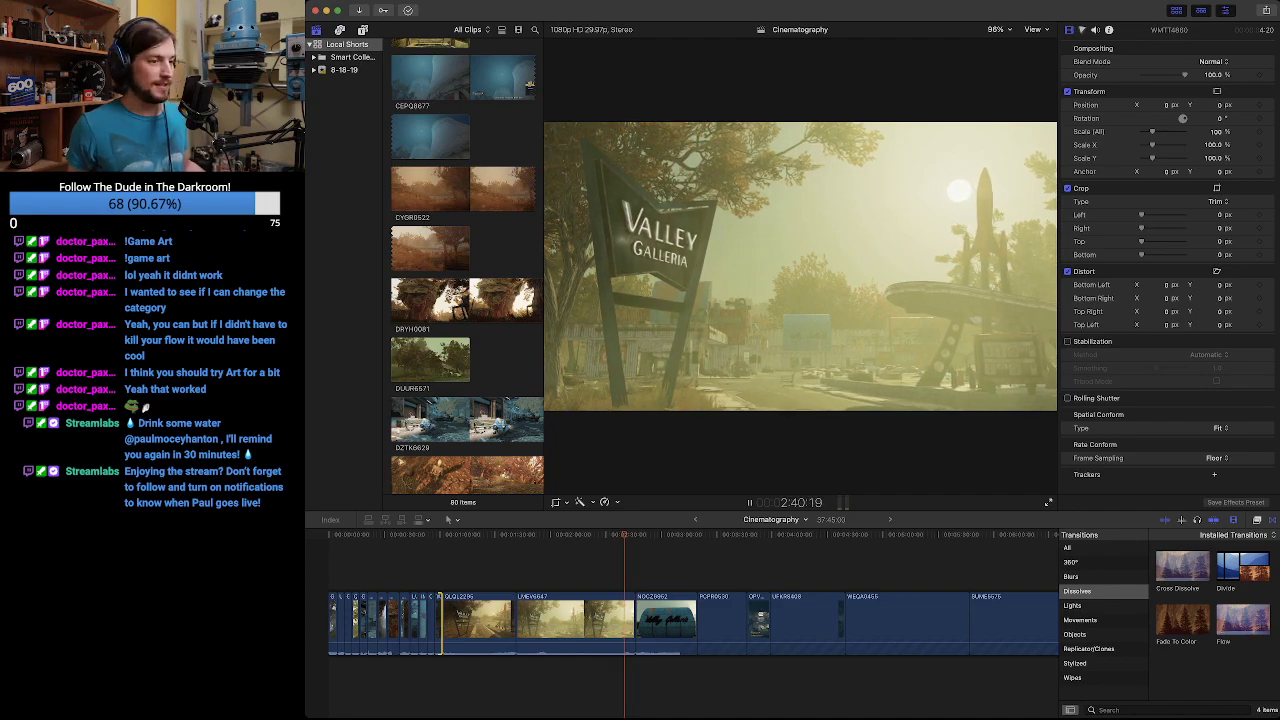
key(space)
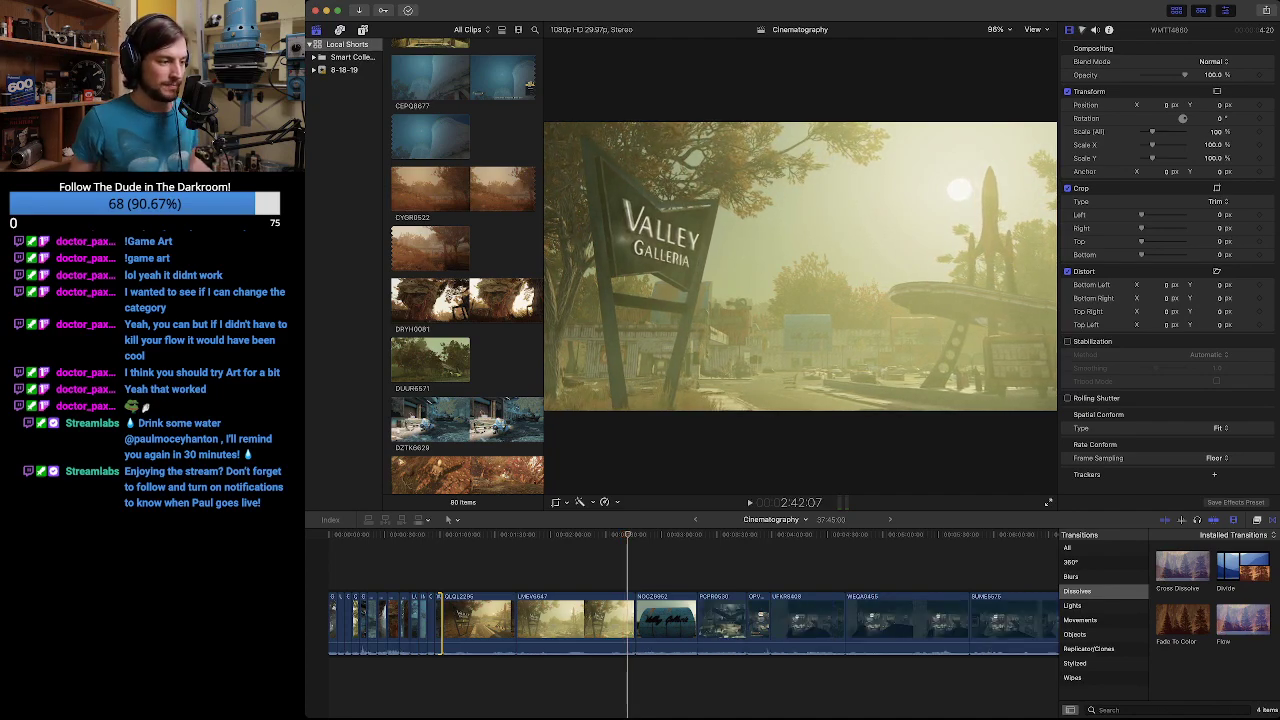
Replay the opening of QLQL2296, trim its start to a clip length of 36:57, and trim its end back to 4:37.
drag(572, 535, 442, 535)
key(space)
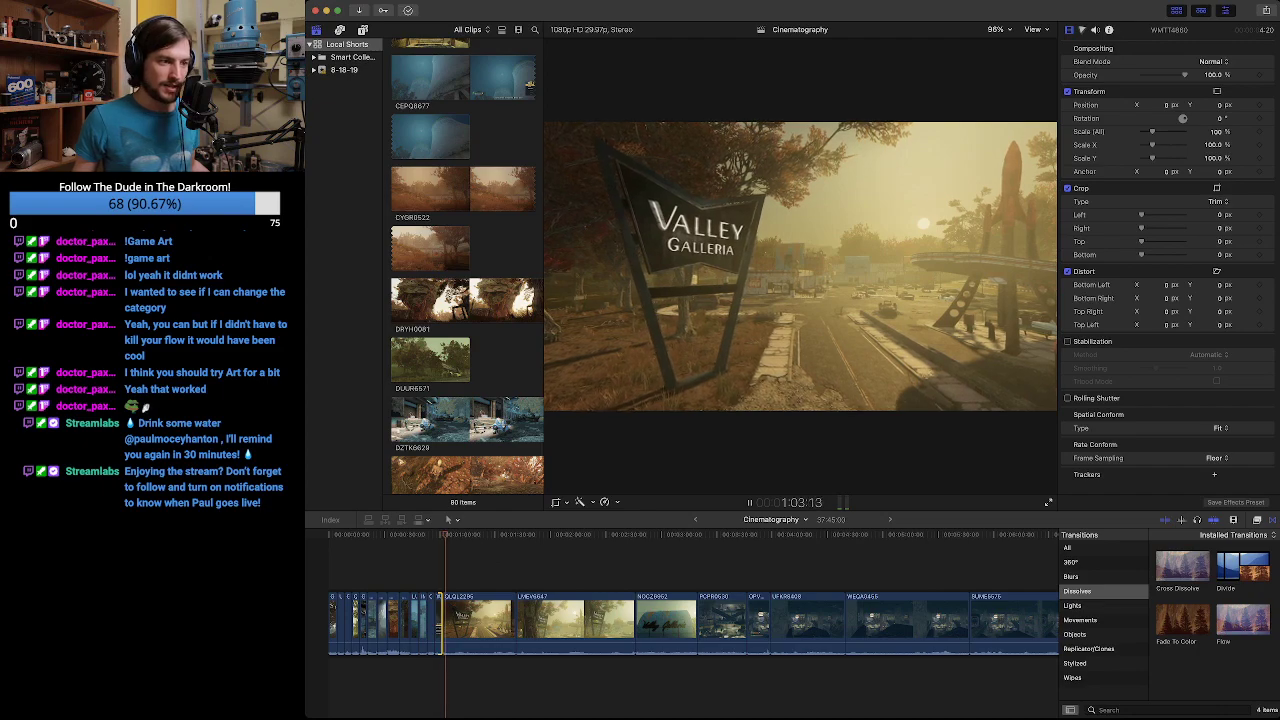
key(space)
drag(443, 625, 448, 620)
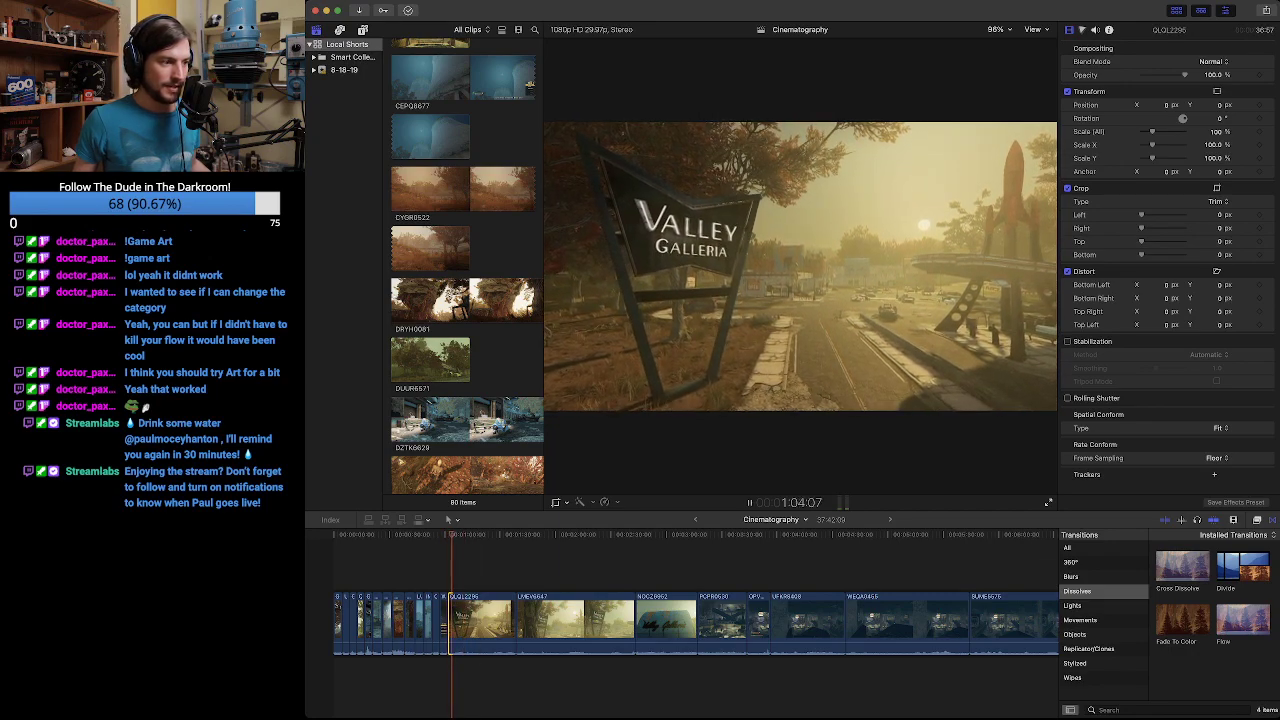
key(space)
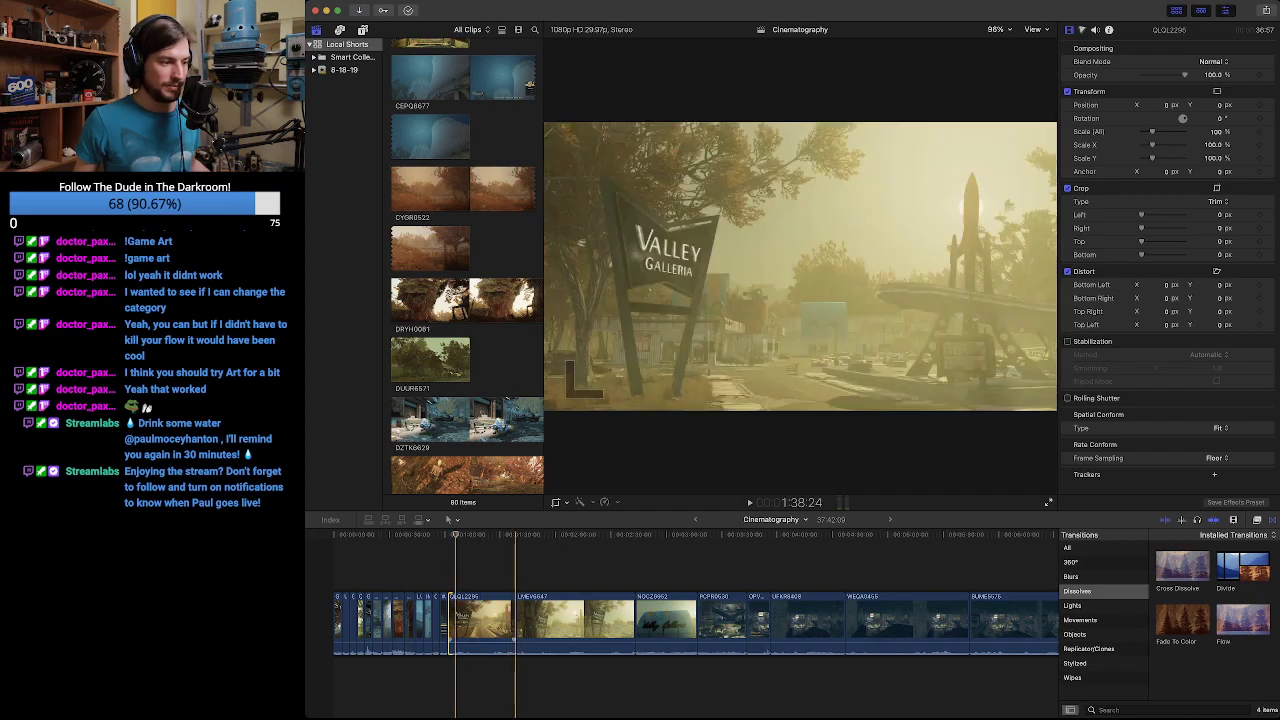
drag(515, 620, 457, 620)
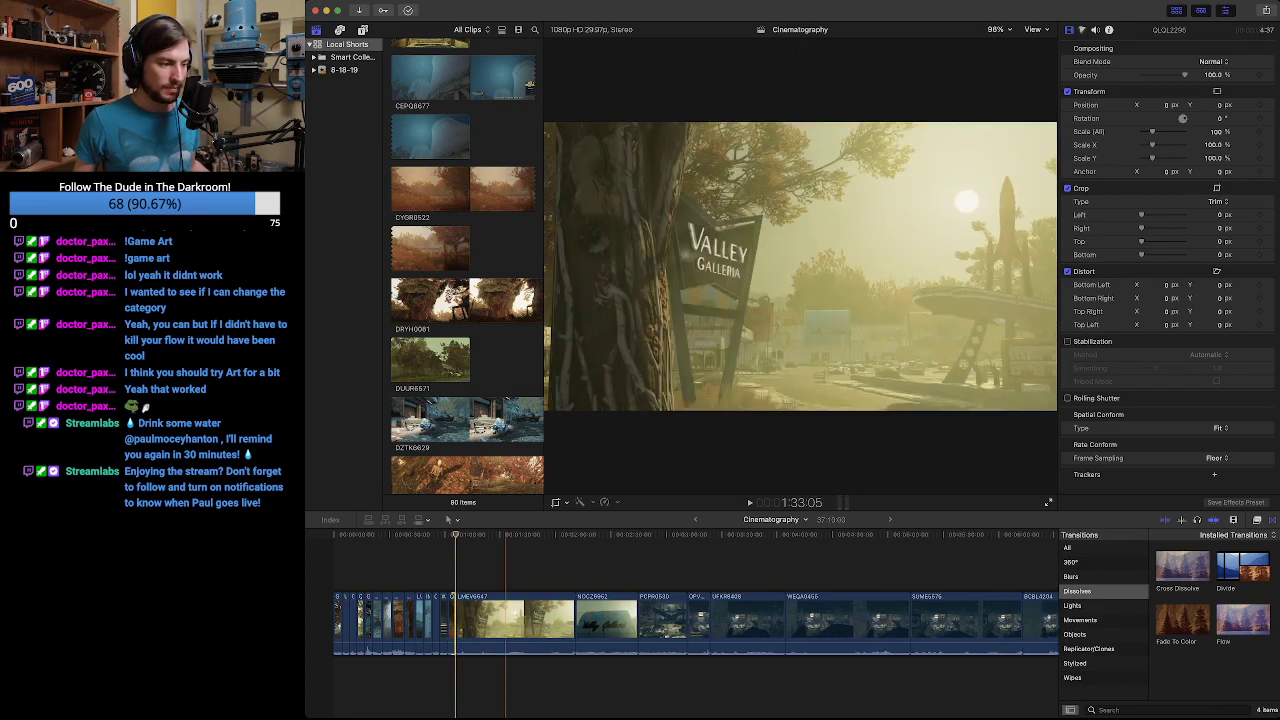
Play and replay the opening of LMEV6647 and trim its start to a clip length of 1:02:24.
key(space)
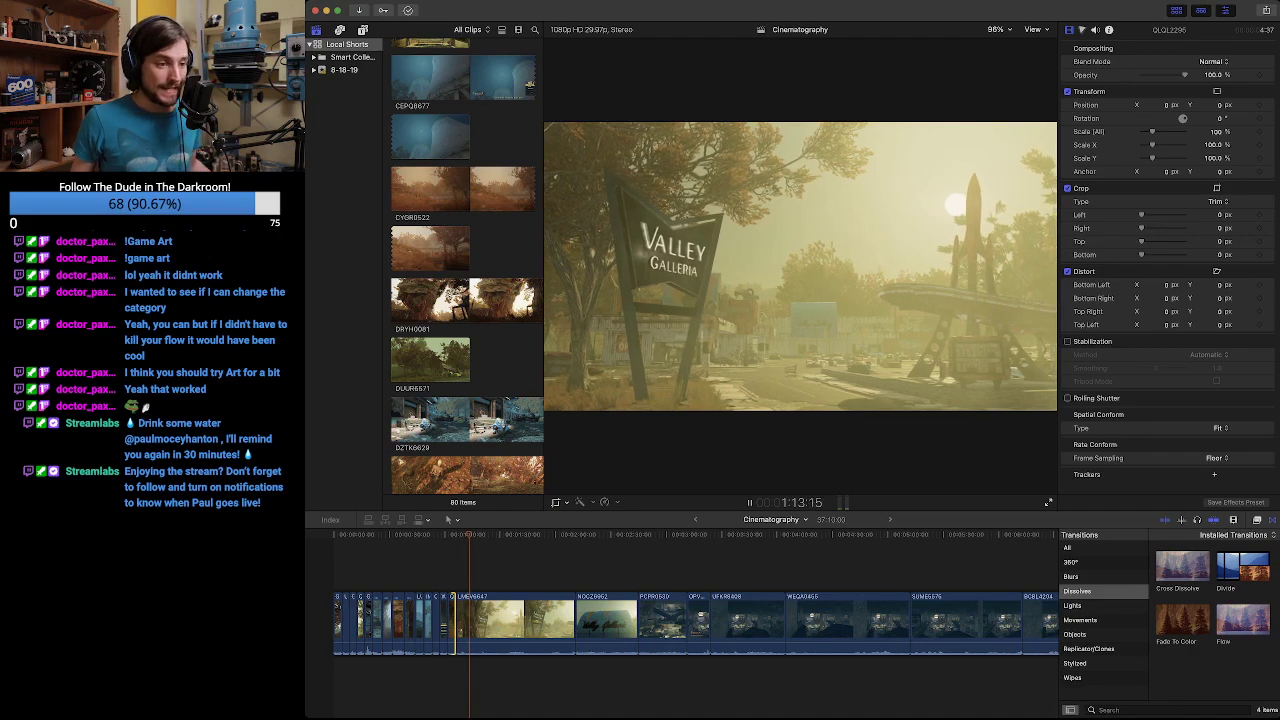
key(space)
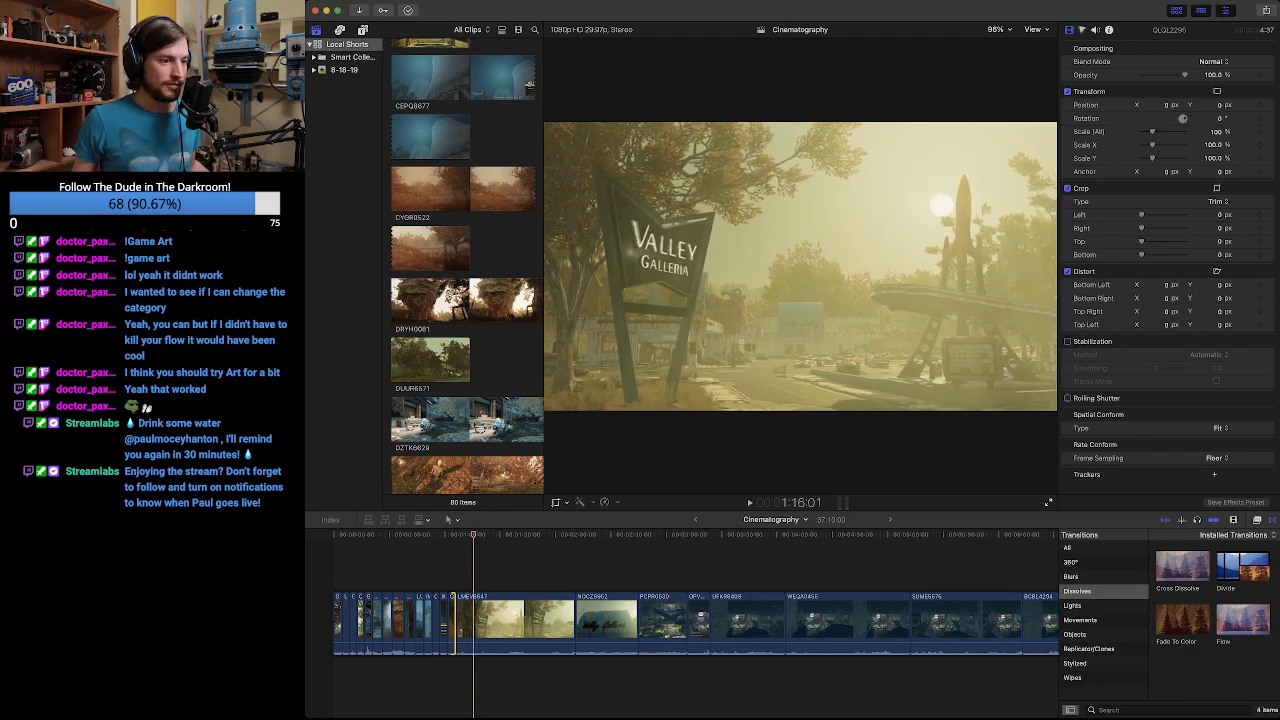
drag(476, 535, 455, 535)
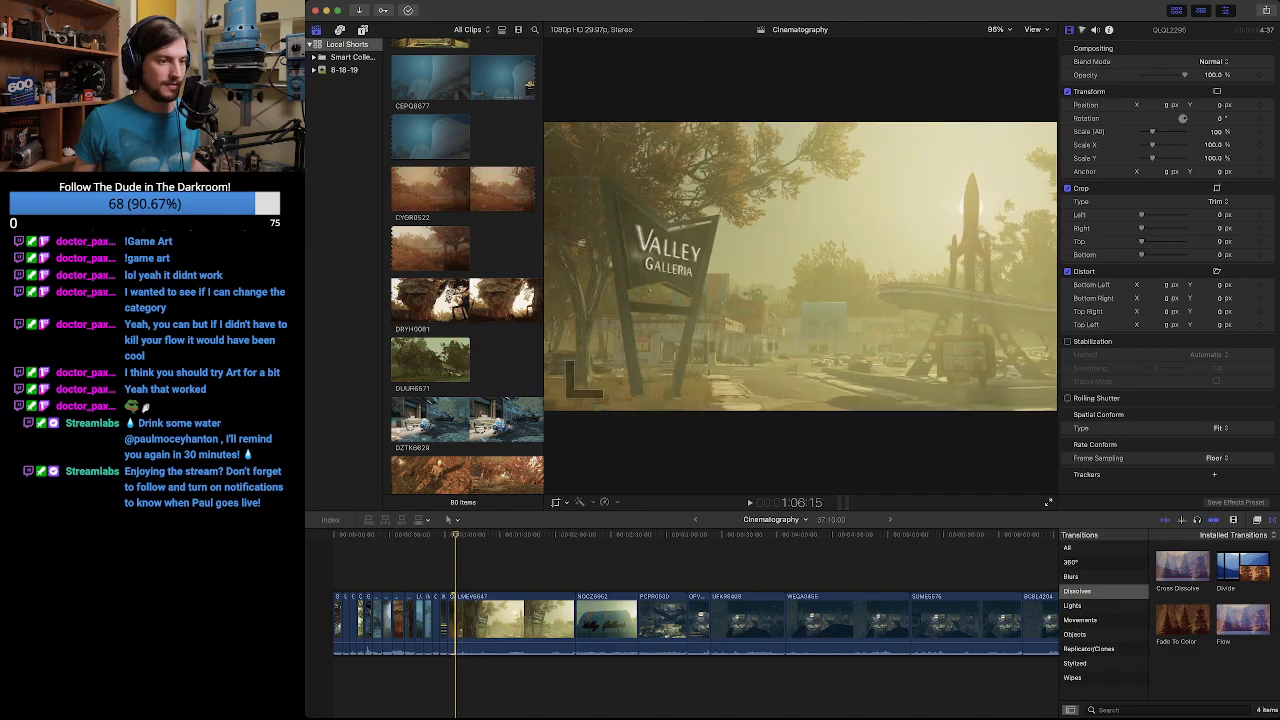
key(space)
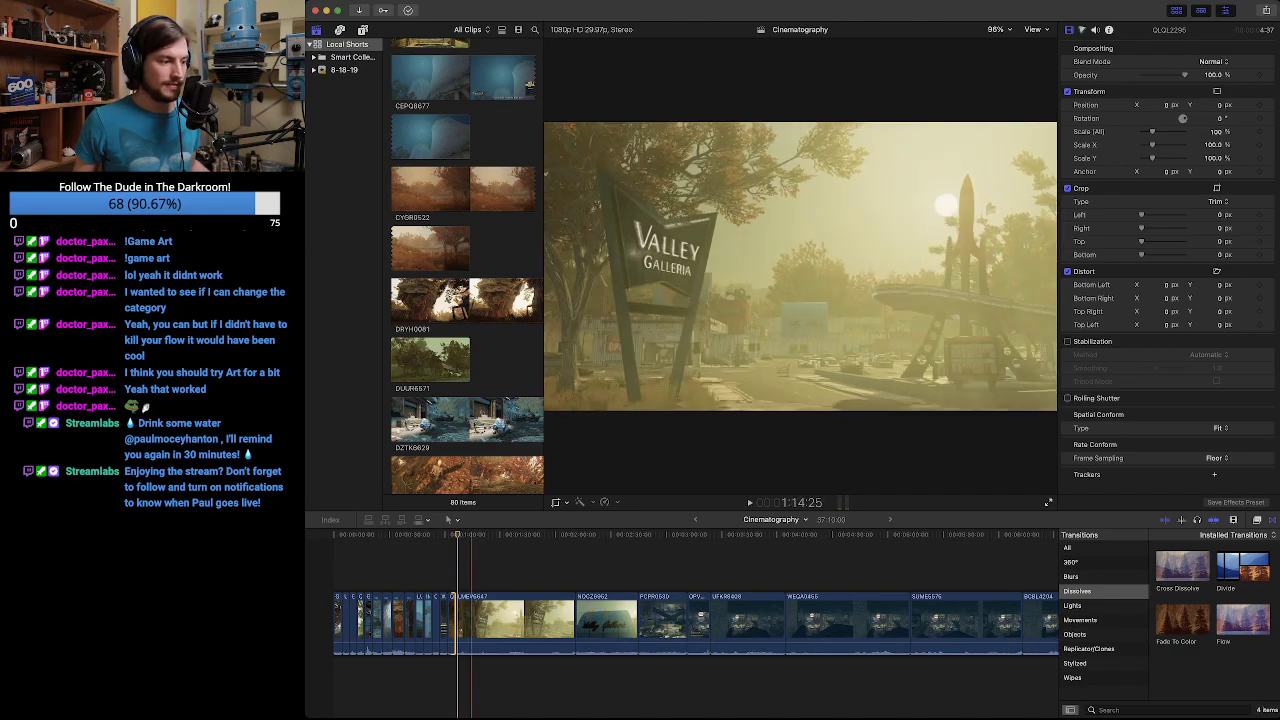
drag(457, 622, 459, 622)
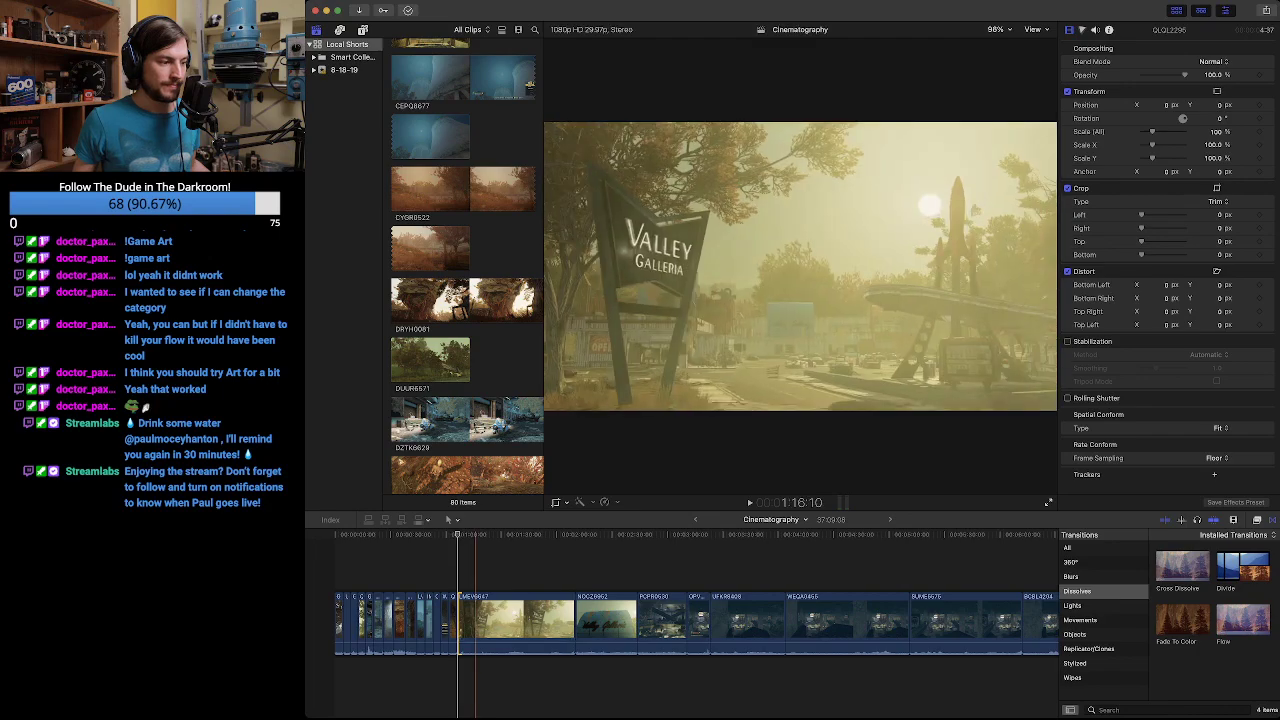
key(space)
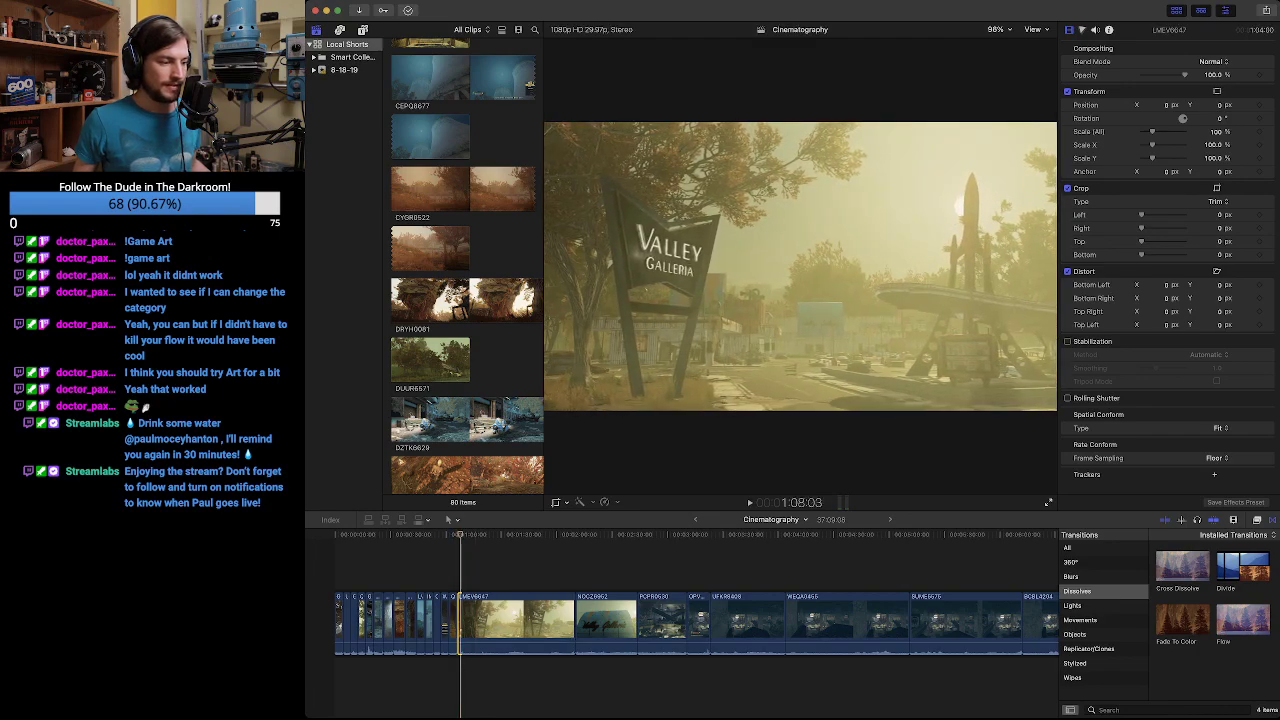
drag(459, 625, 460, 625)
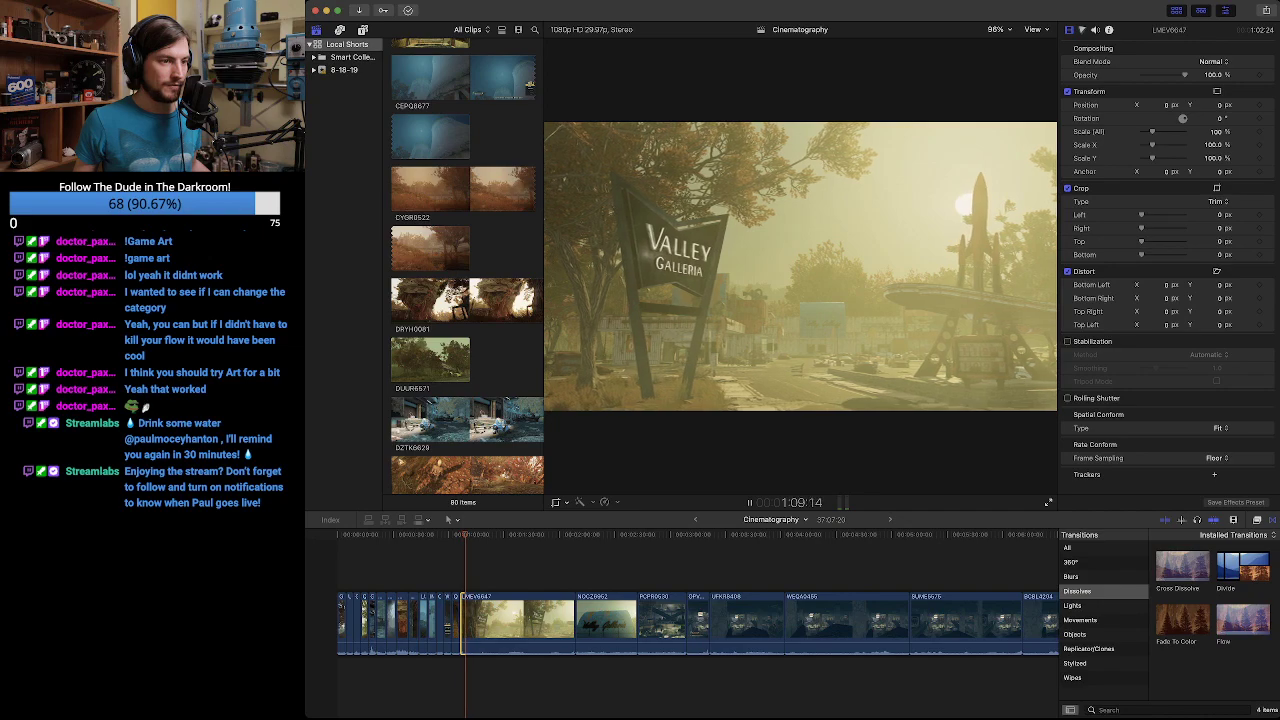
Split LMEV6647 near its start and at about 1:56 on the timeline, and delete the long section between the cuts.
key(space)
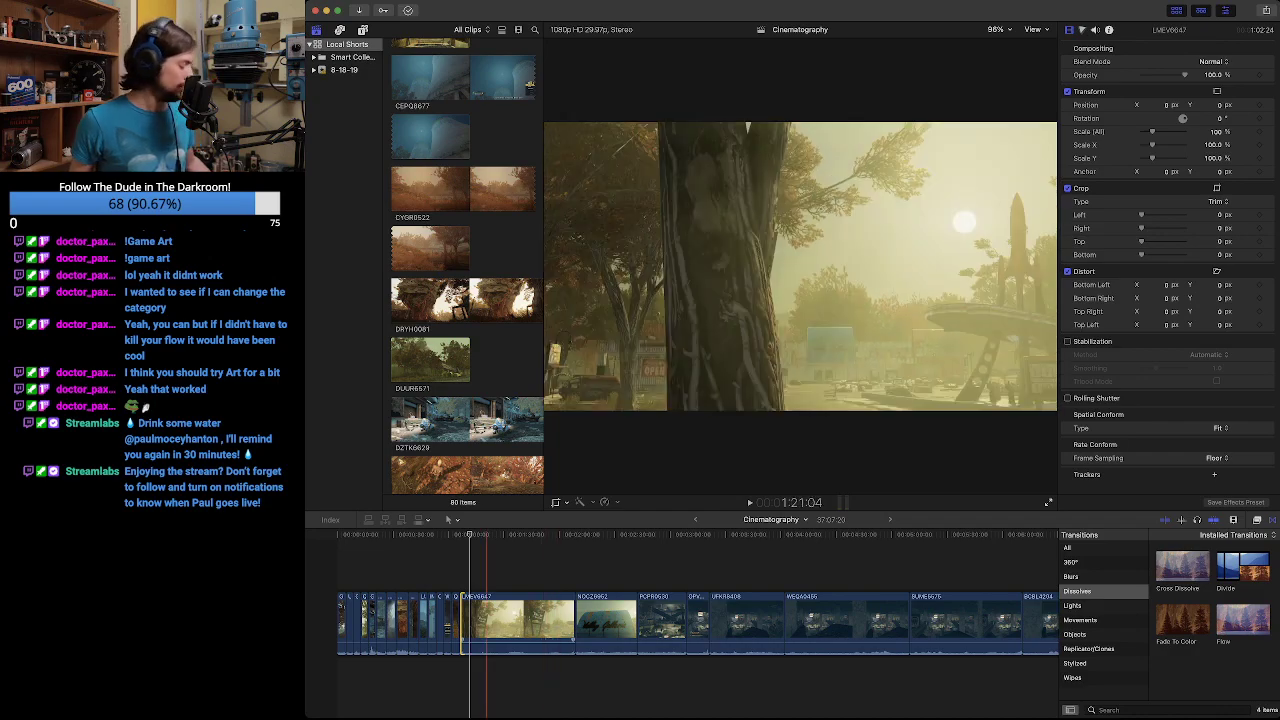
key(b)
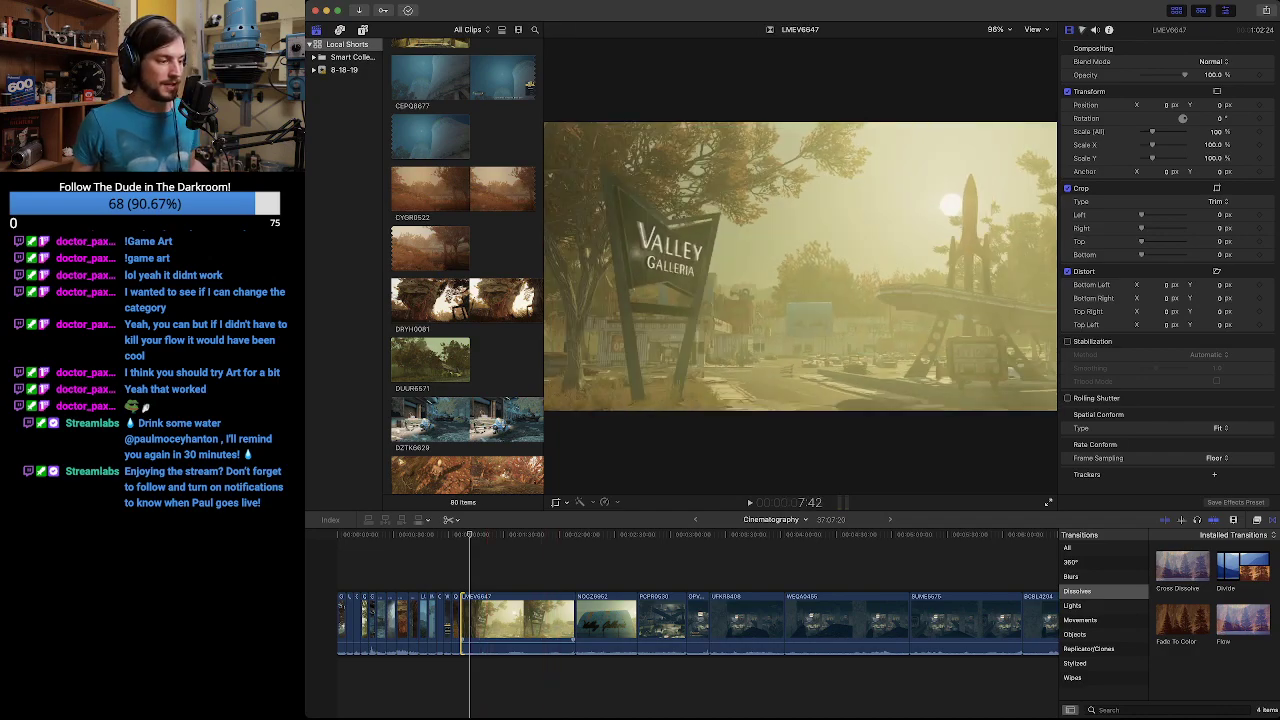
click(469, 625)
click(470, 625)
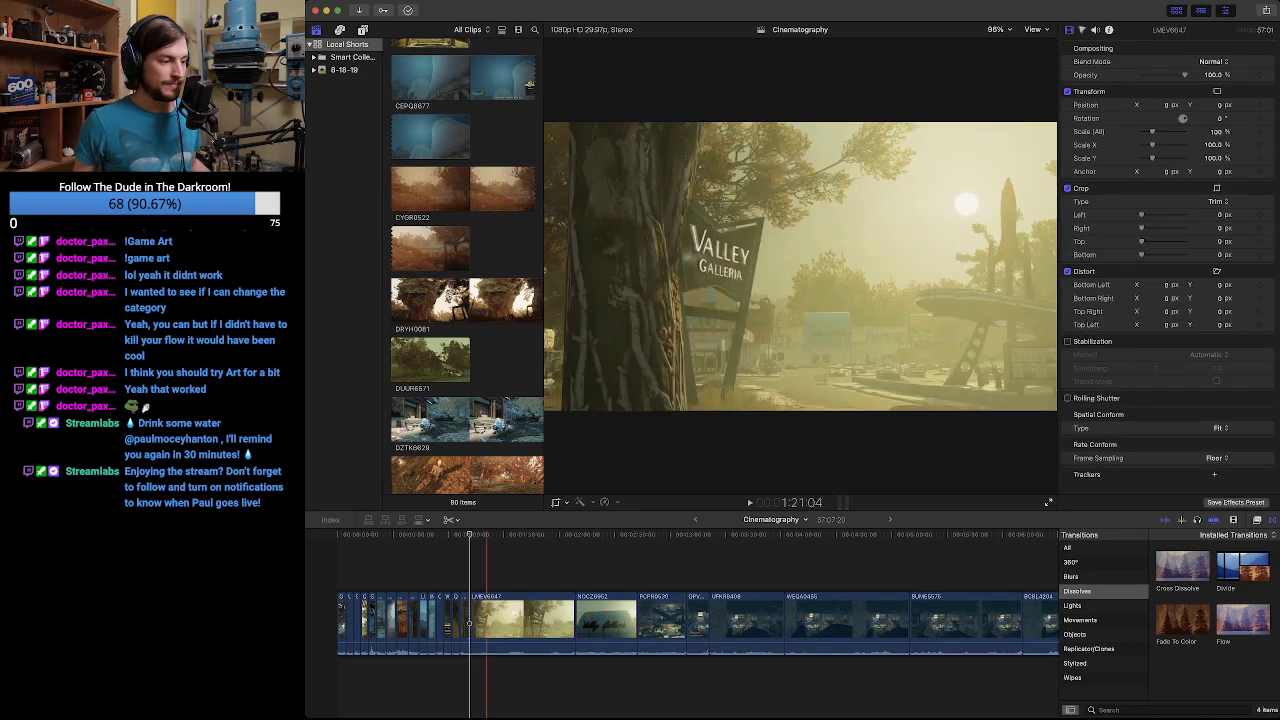
drag(483, 534, 557, 534)
drag(557, 625, 550, 623)
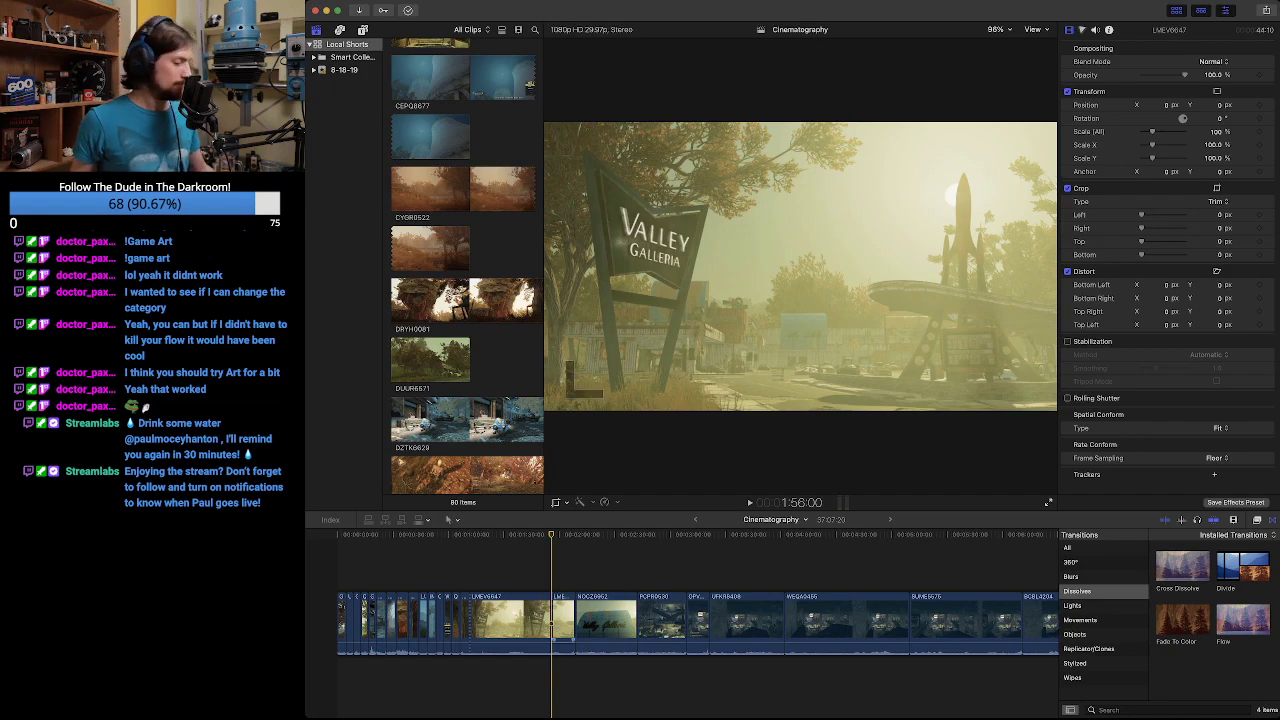
click(498, 622)
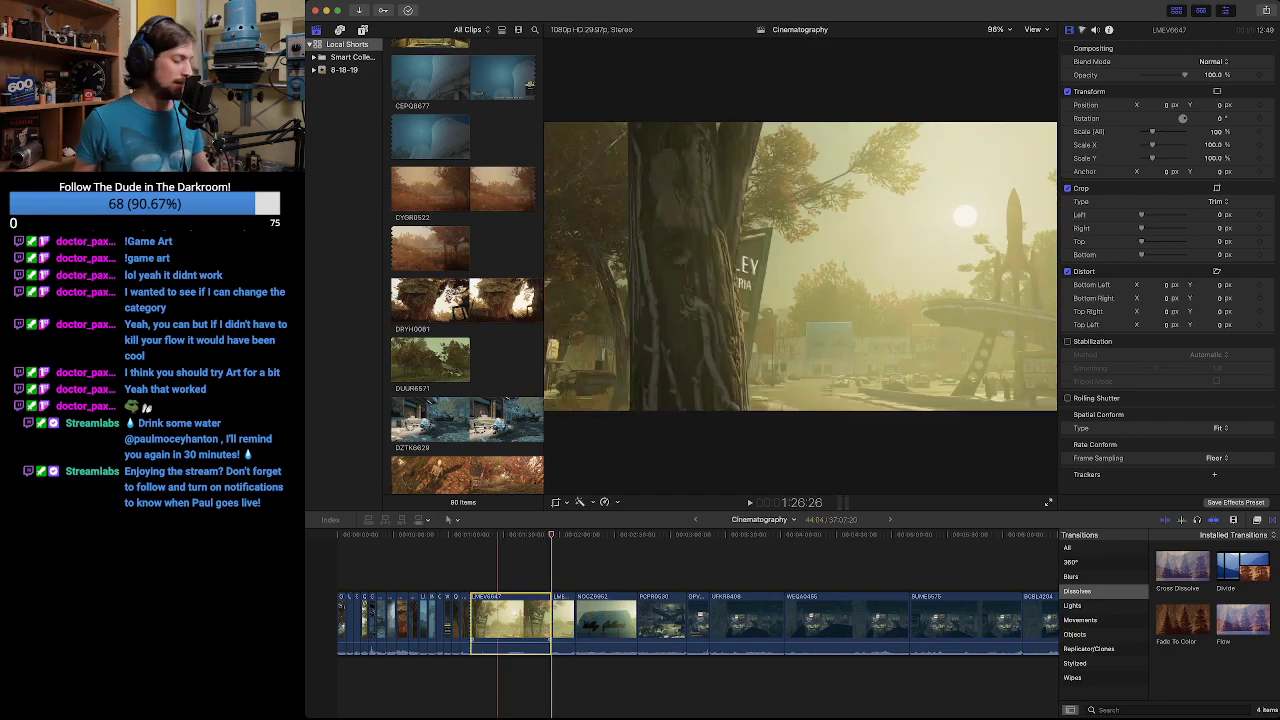
key(Delete)
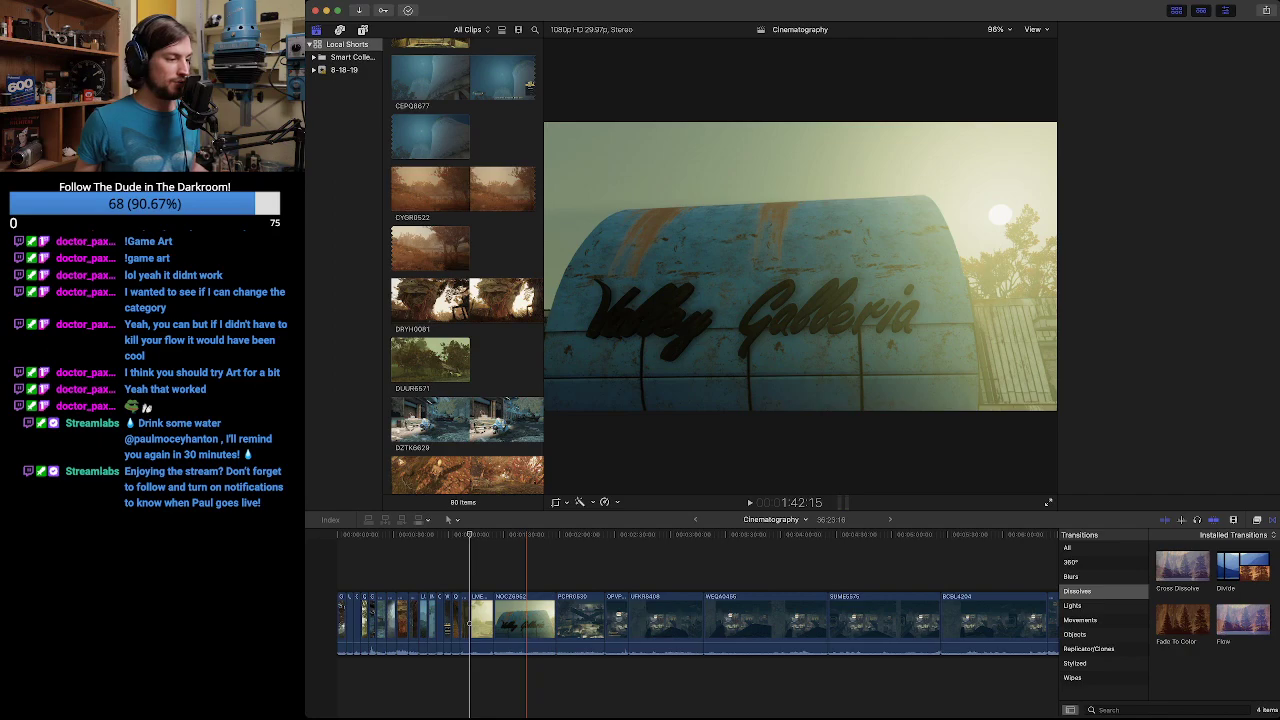
Play the two remaining LMEV6647 sign shots and trim the end of the second one to a clip length of about 4 seconds.
click(459, 624)
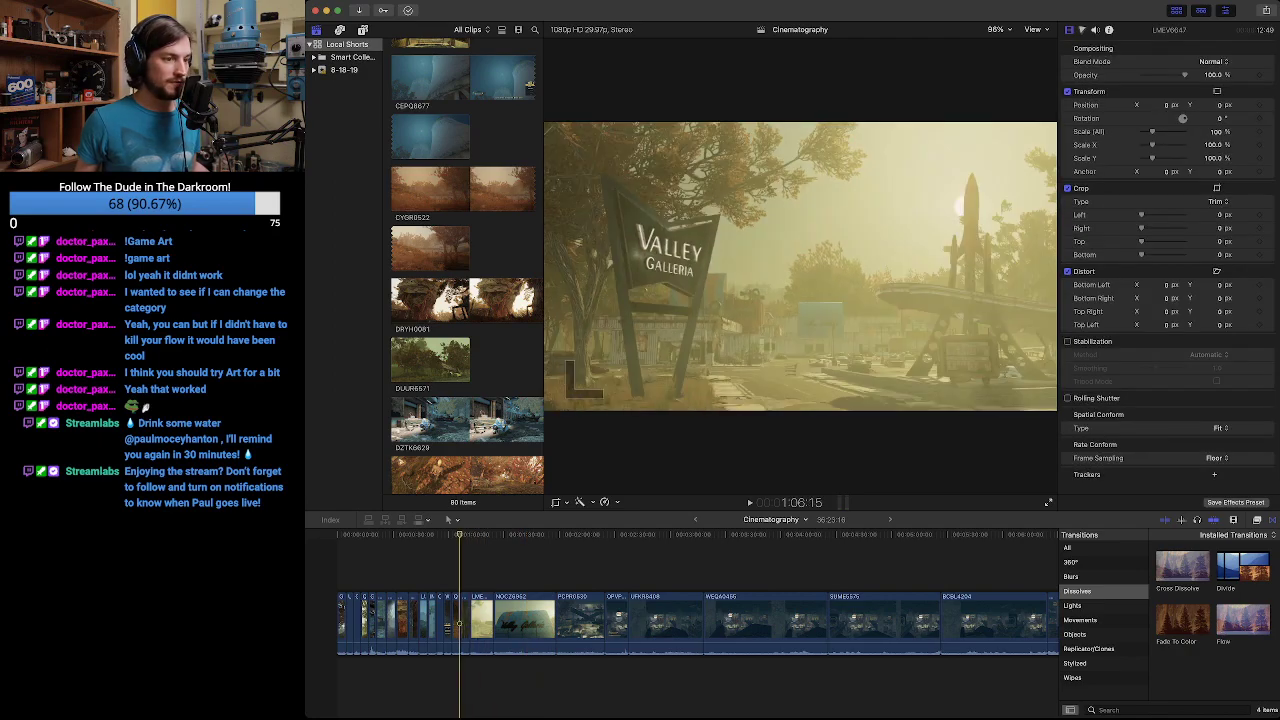
key(space)
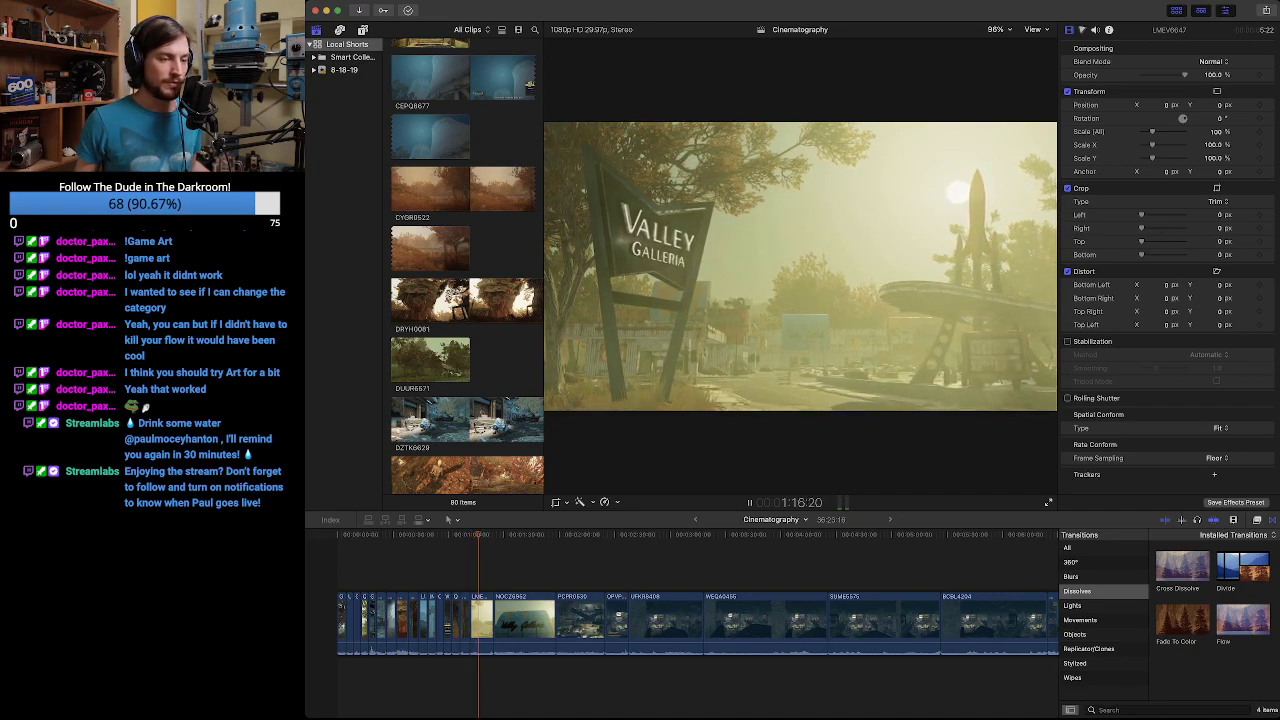
key(space)
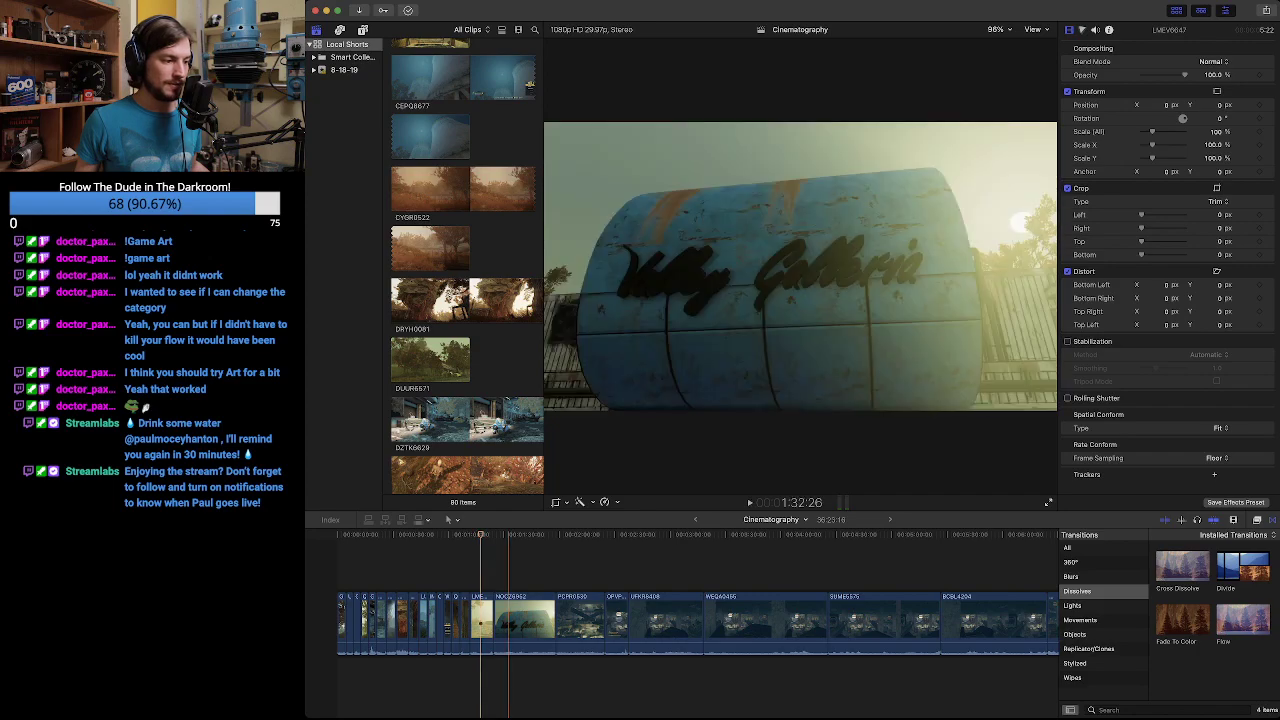
key(space)
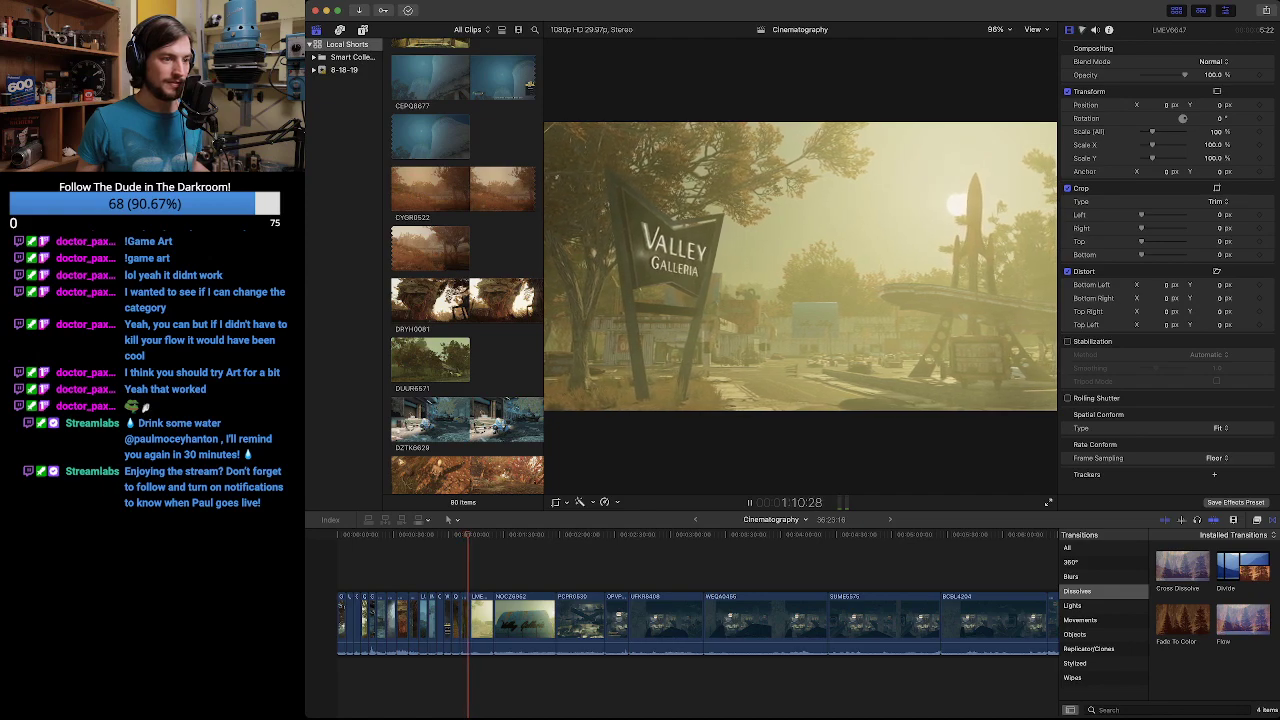
key(space)
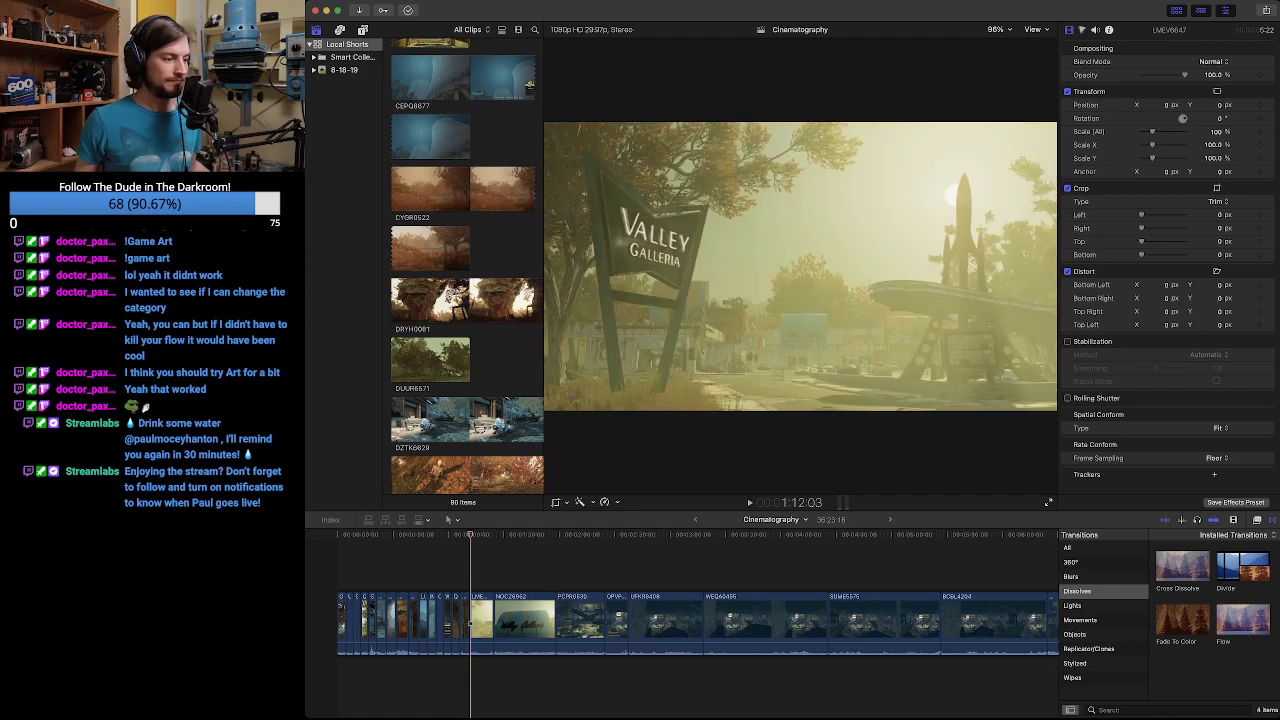
key(space)
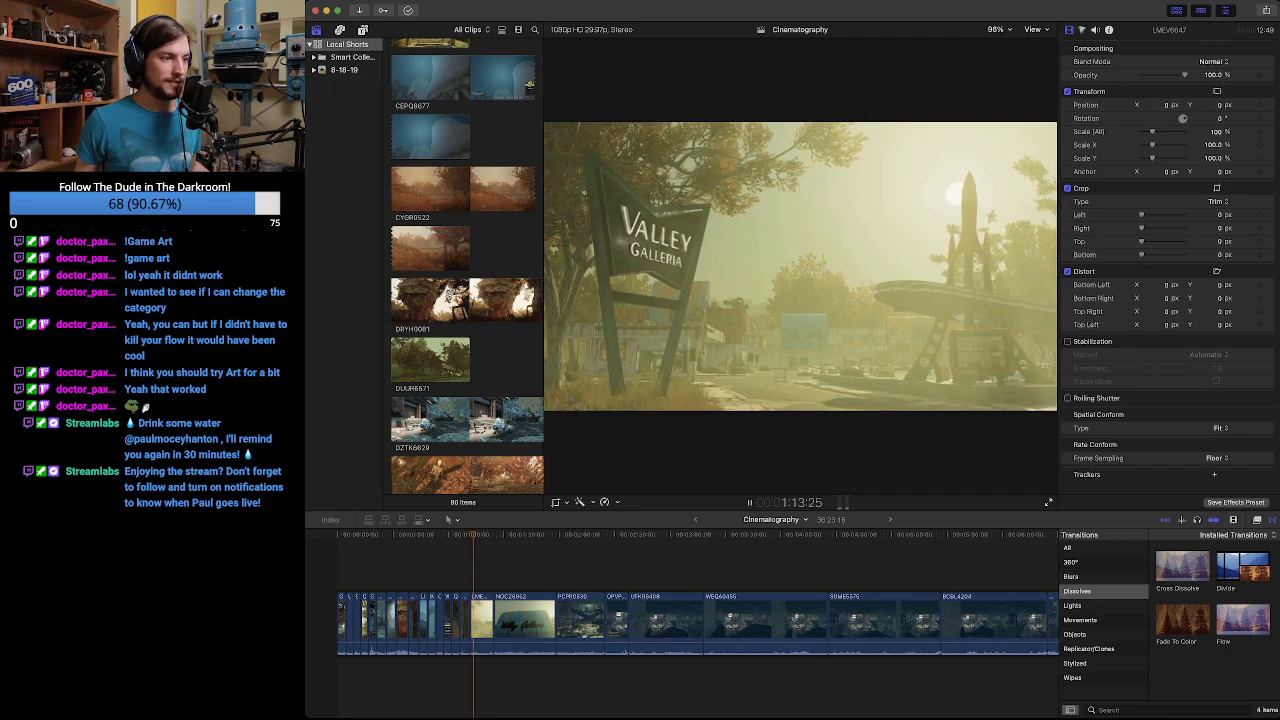
key(space)
drag(493, 639, 476, 639)
Replay both LMEV6647 sign shots several times from the start of the first to judge where it should end.
key(Up)
key(Up)
key(space)
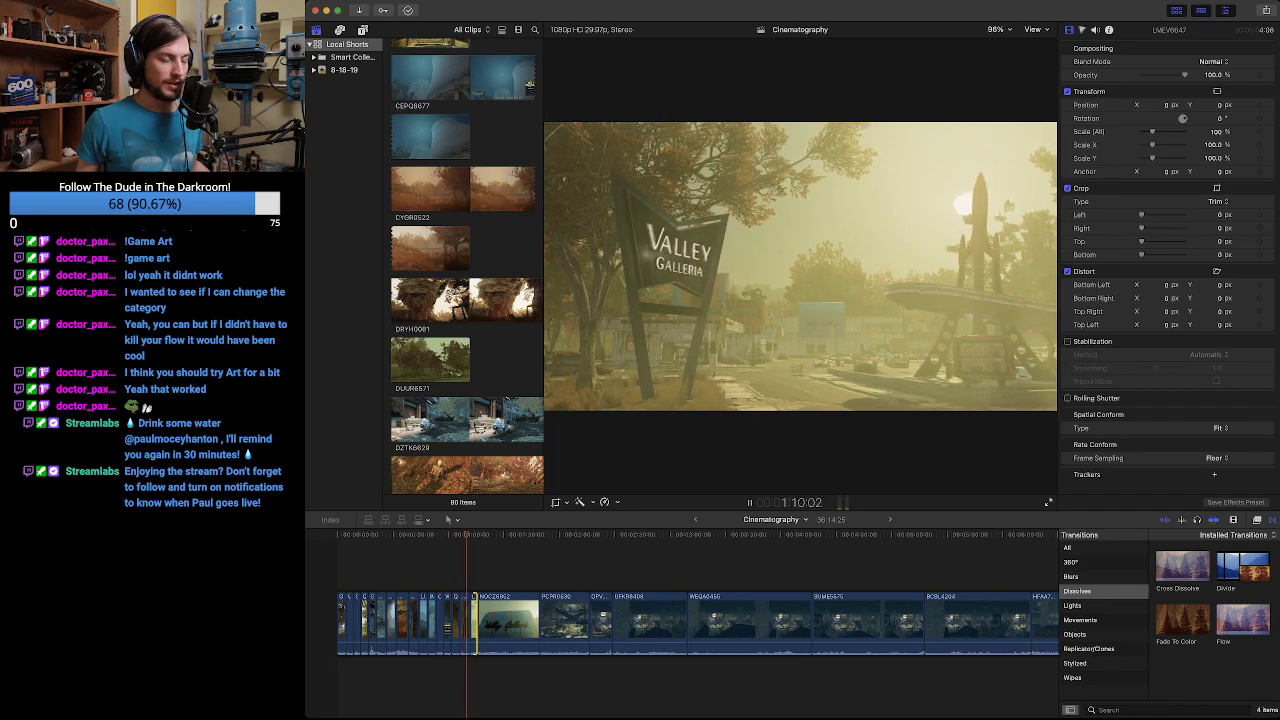
key(space)
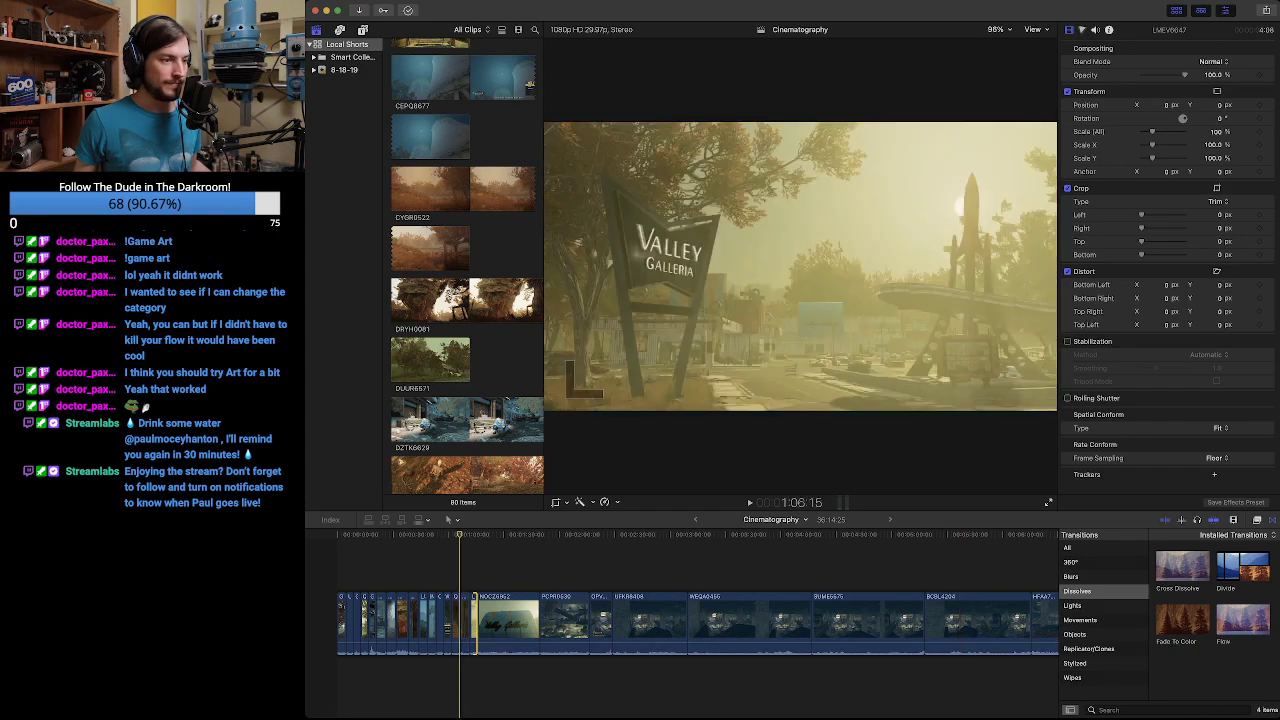
key(space)
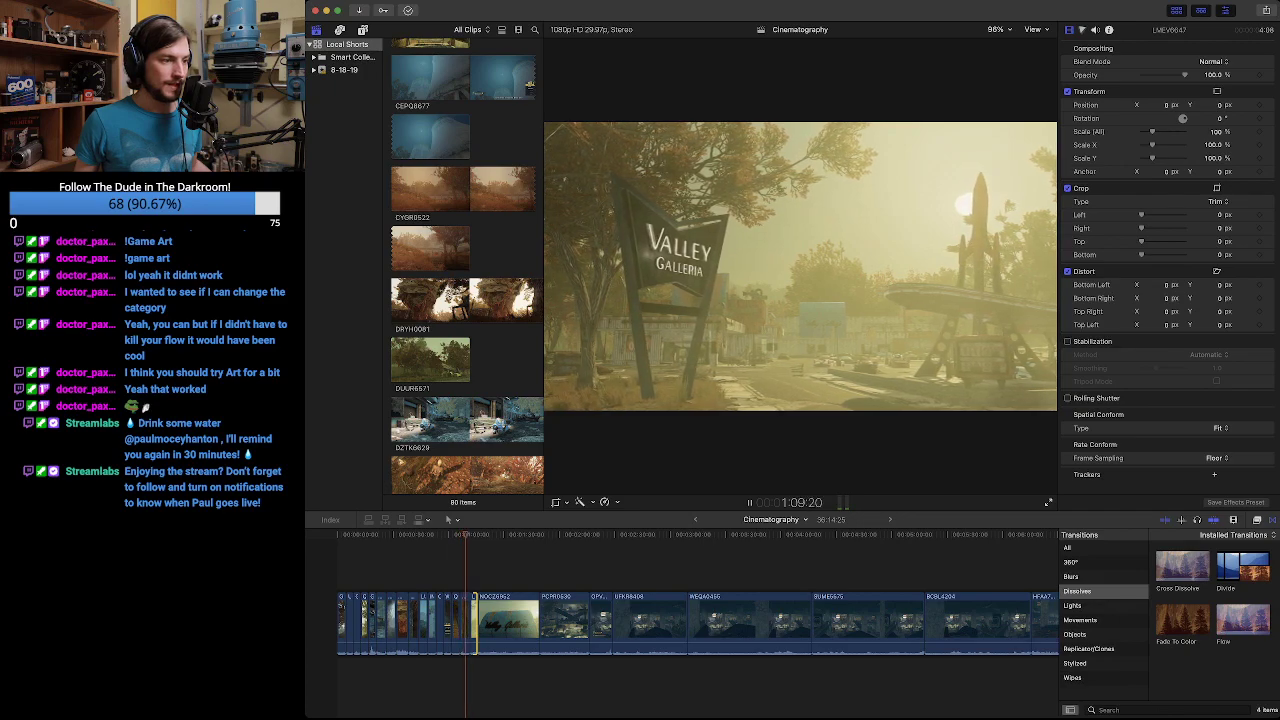
key(space)
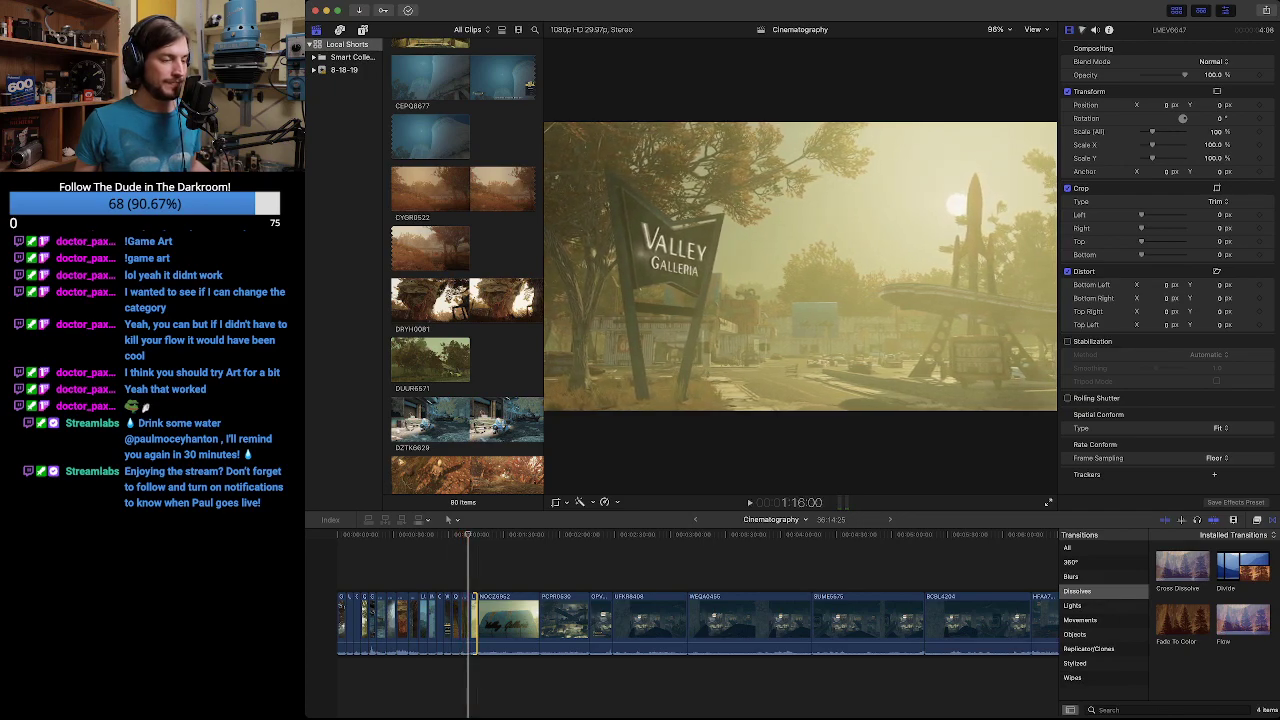
key(Up)
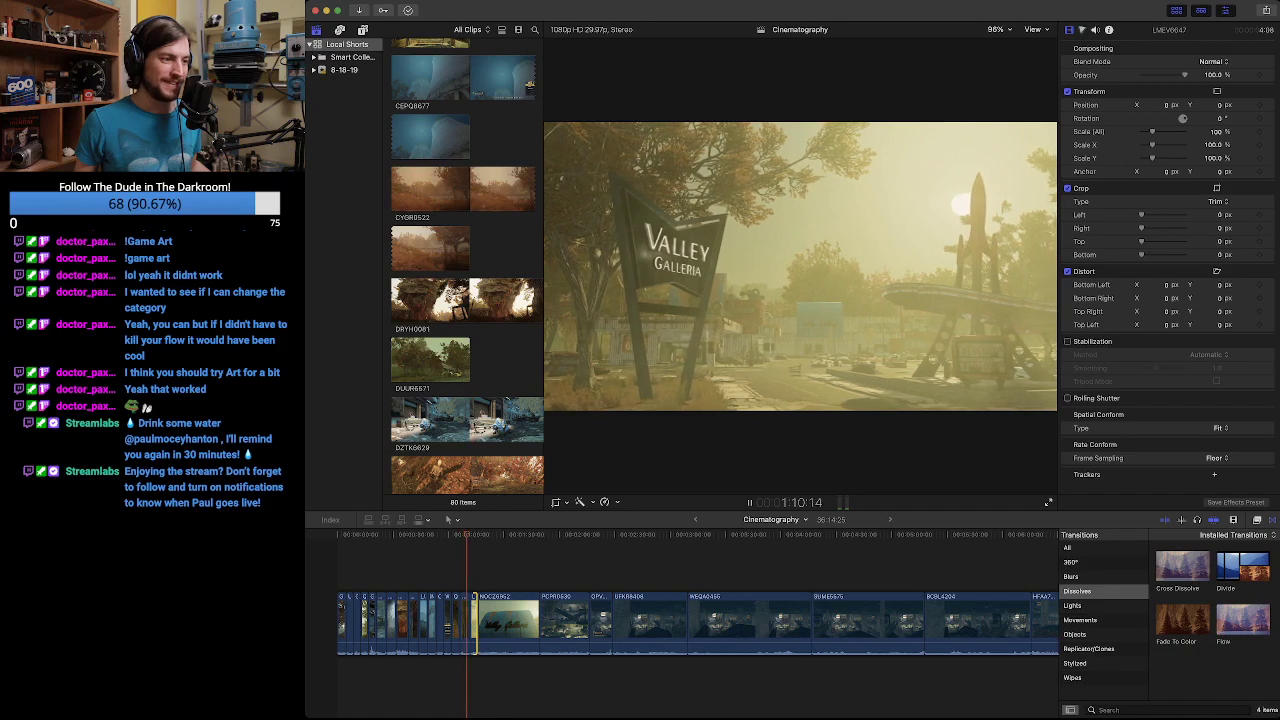
key(space)
key(Up)
key(Up)
key(space)
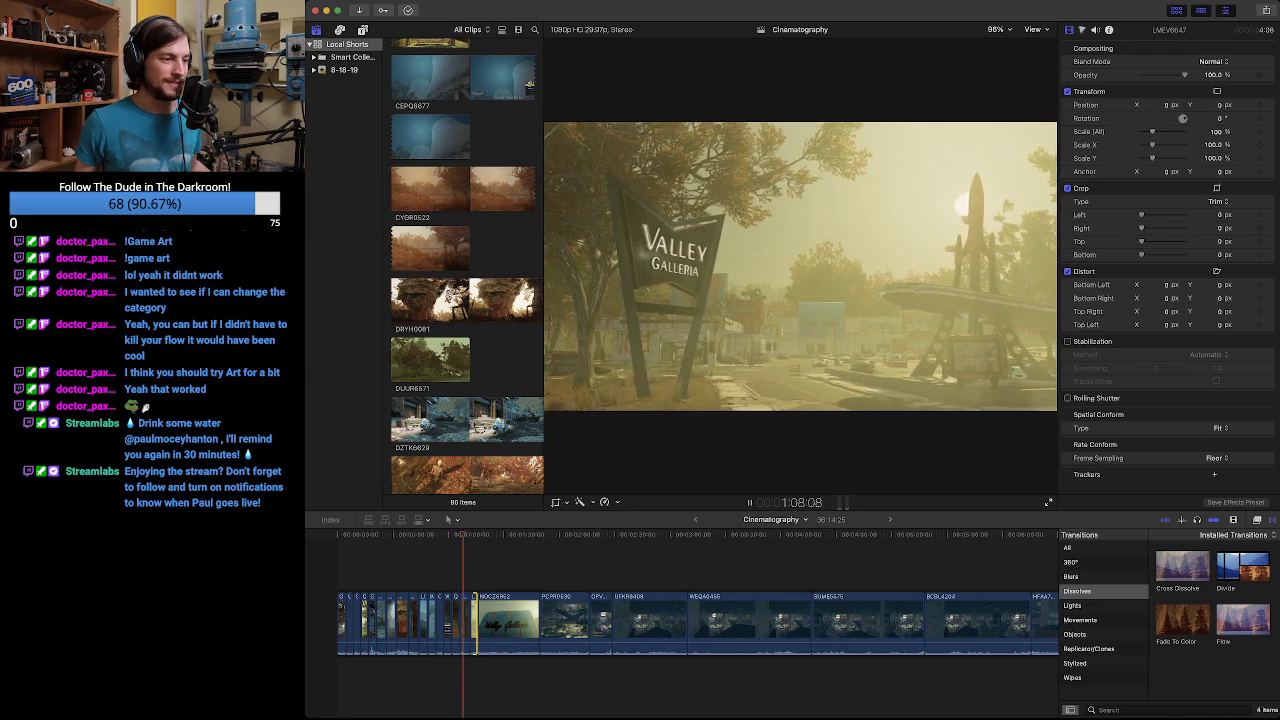
key(space)
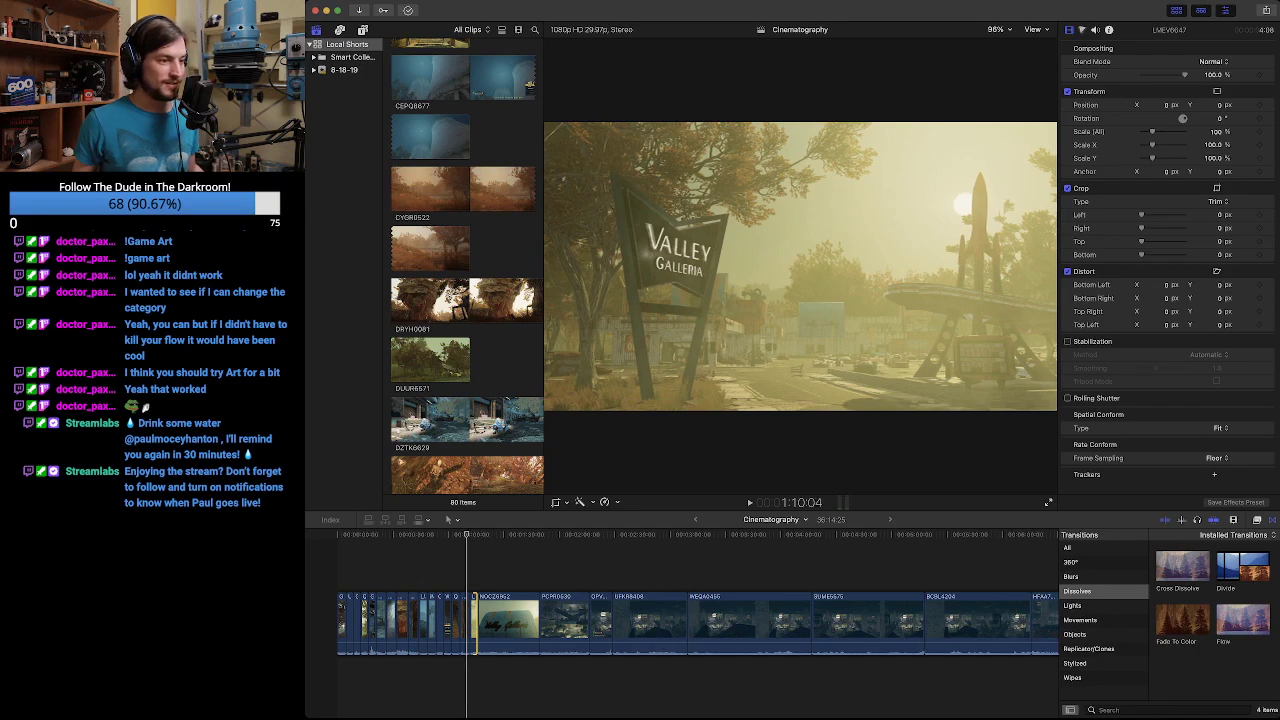
Step back to about 1:09:19 and trim the end of the first LMEV6647 shot there, leaving it about 3 seconds long.
key(Left)
key(Left)
key(Left)
key(Left)
key(Left)
key(Left)
key(Left)
key(Left)
key(Left)
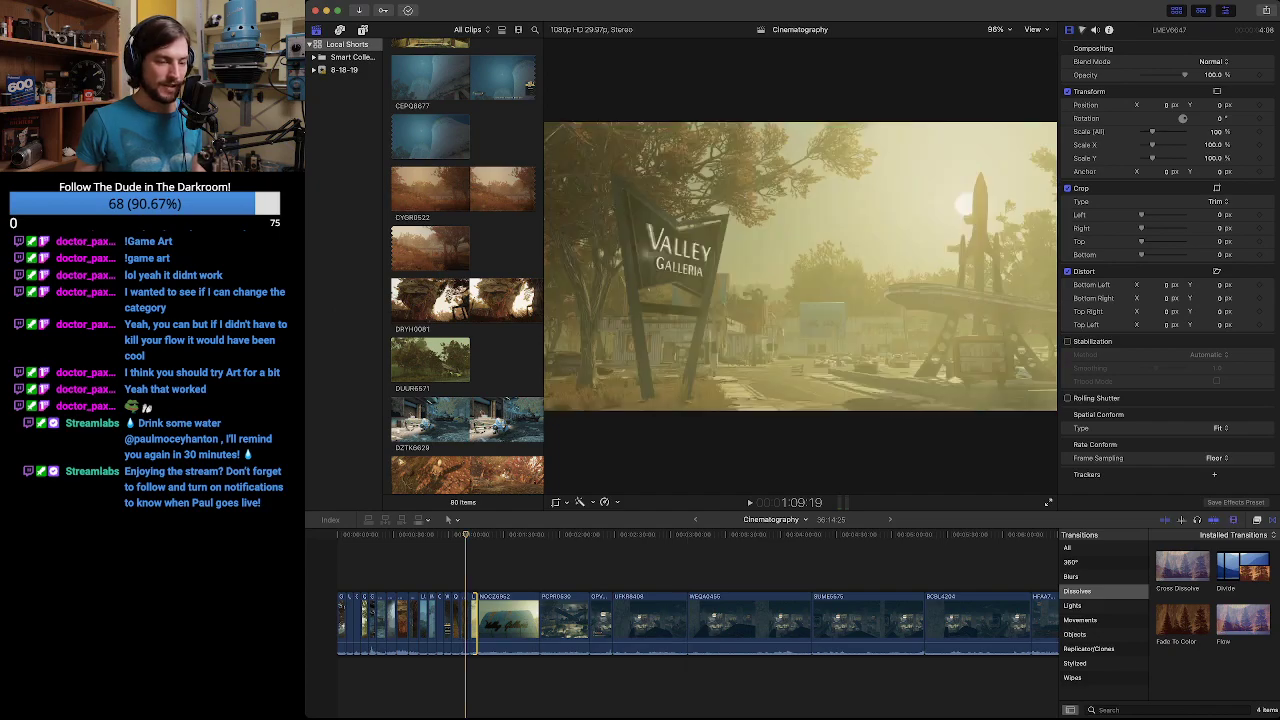
key(super+=)
key(super+=)
key(super+=)
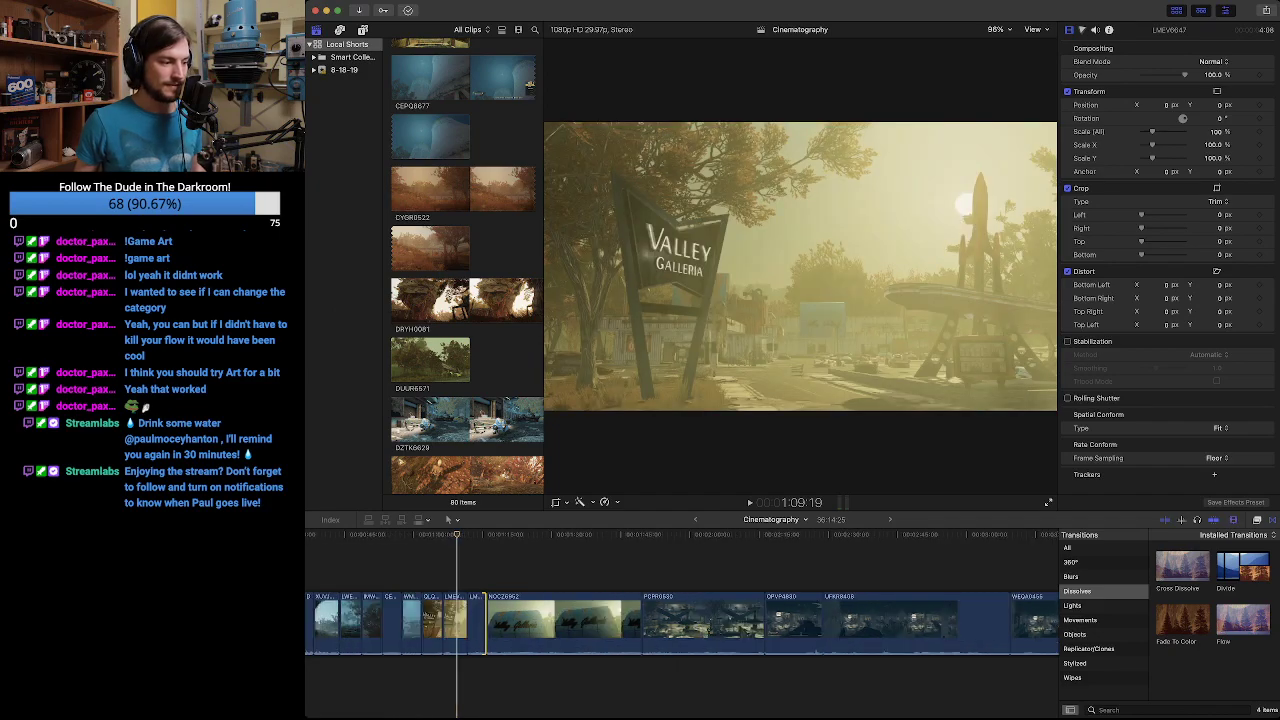
key(space)
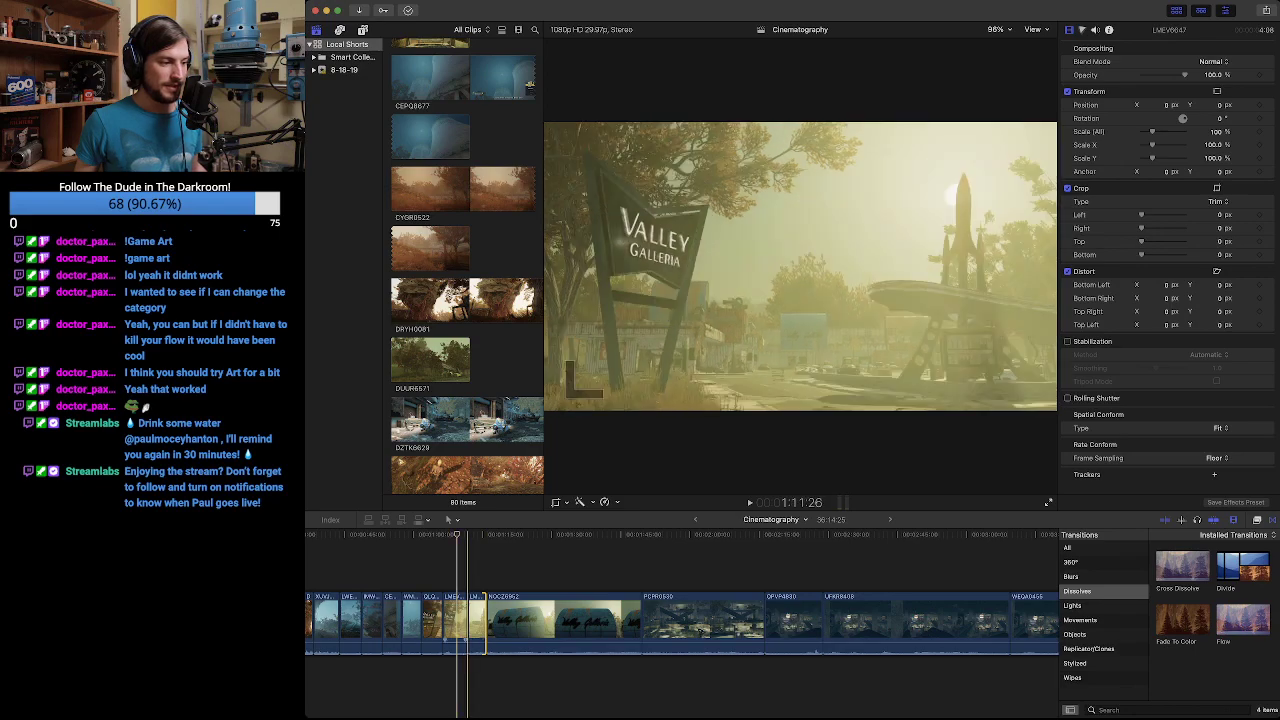
drag(466, 620, 457, 620)
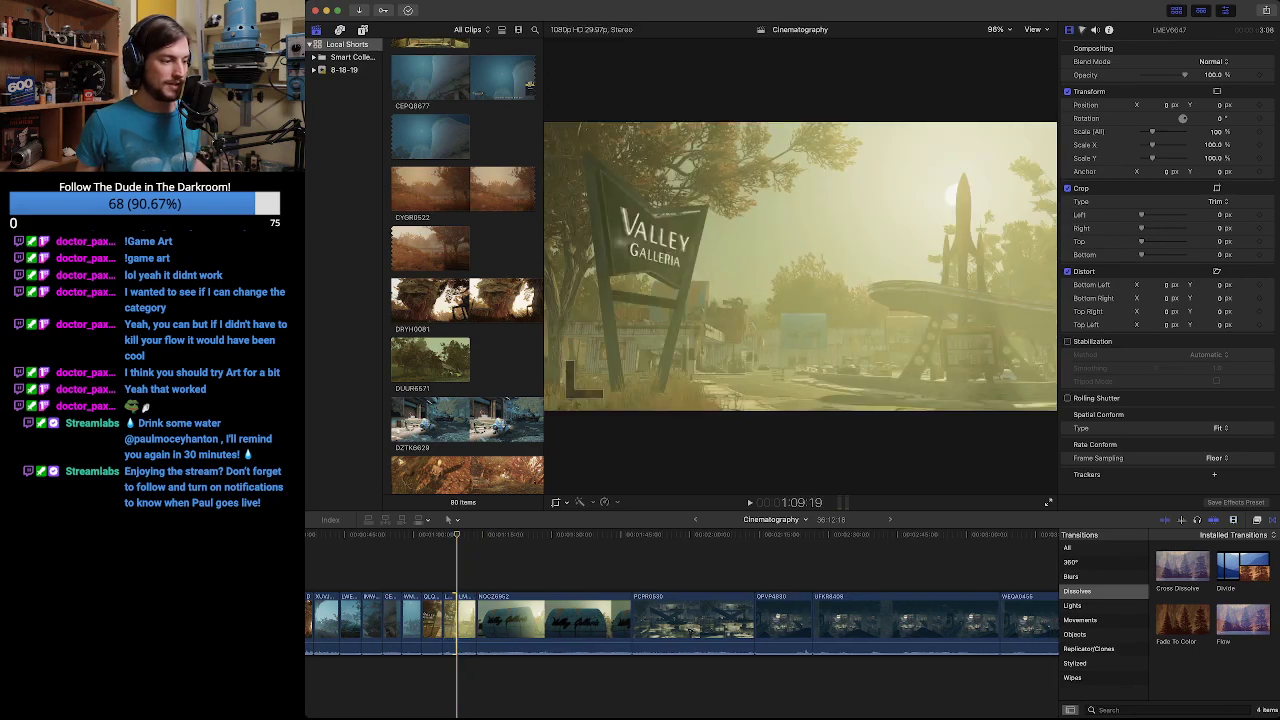
Play through NOCZ6962 and move that clip out of the opening sequence to a place much later in the timeline.
key(space)
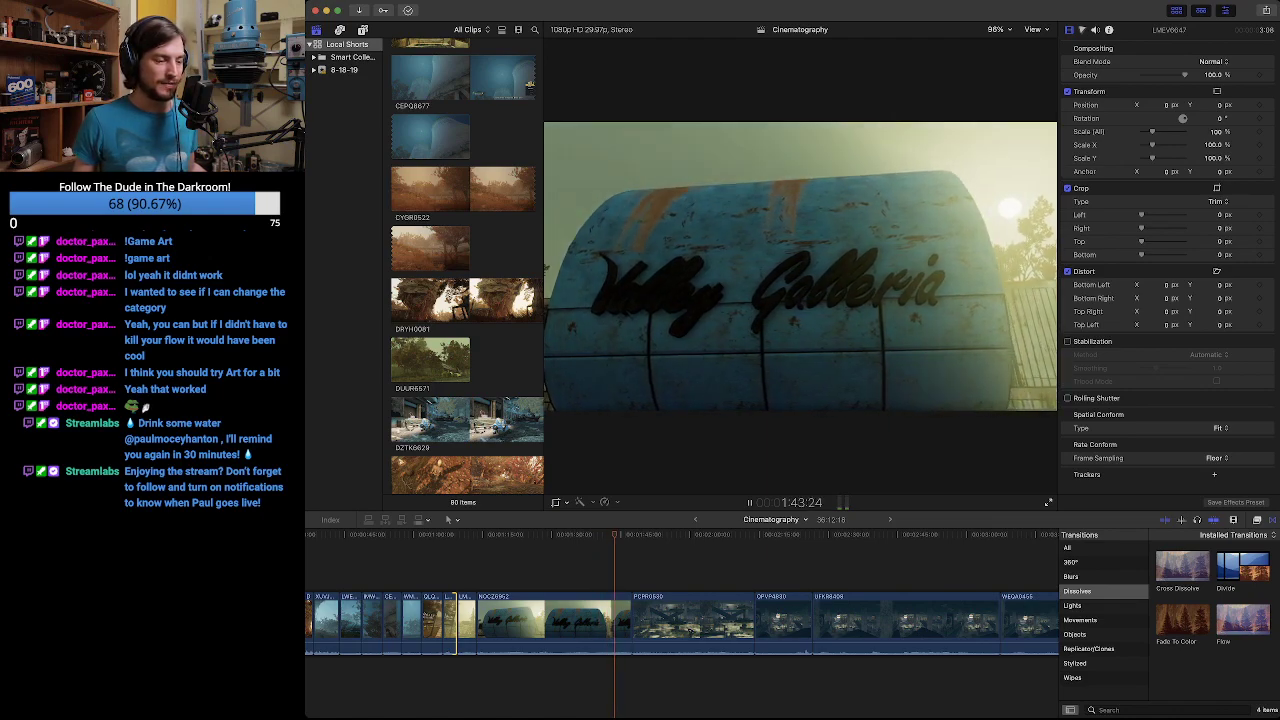
key(space)
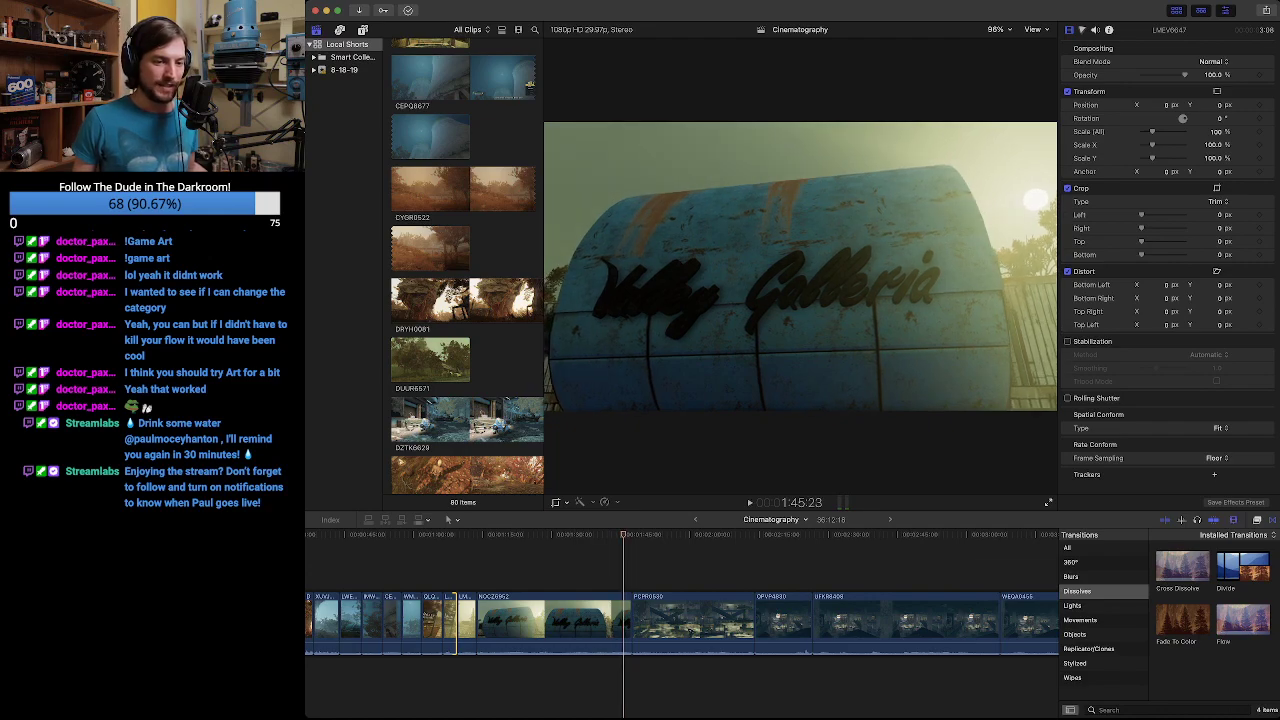
key(super+minus)
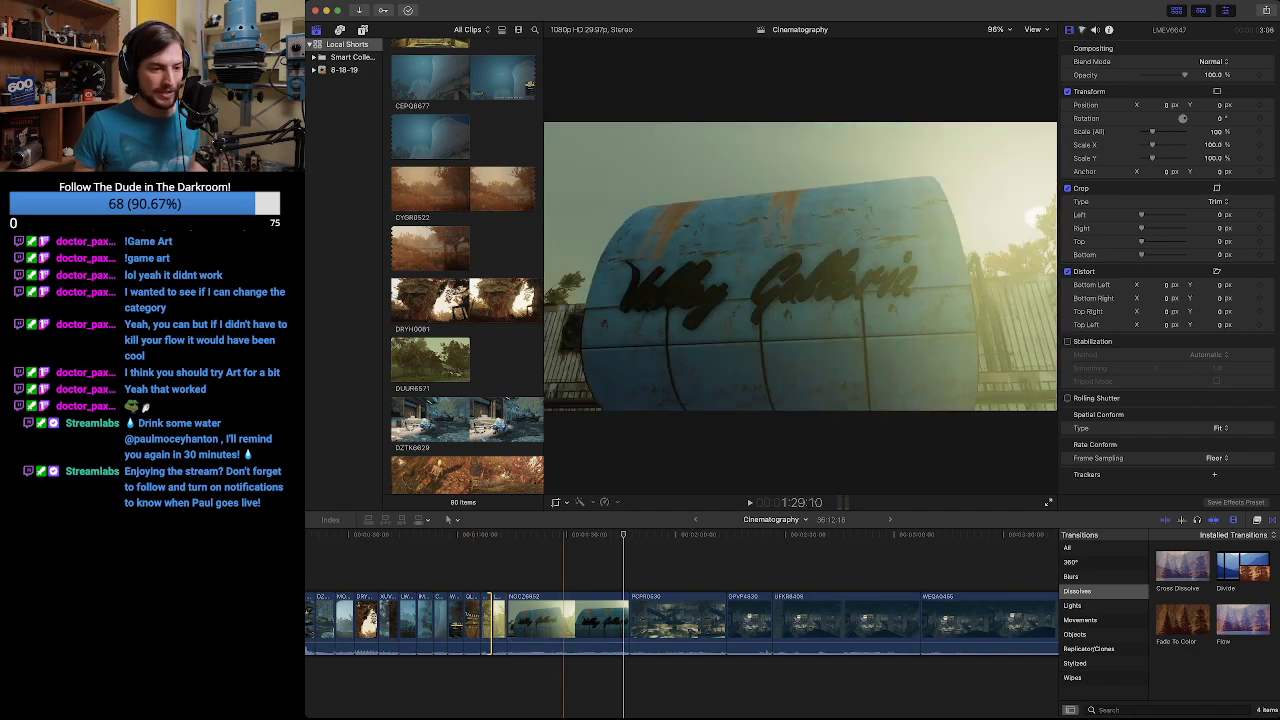
scroll(610, 620, right, 1)
key(super+minus)
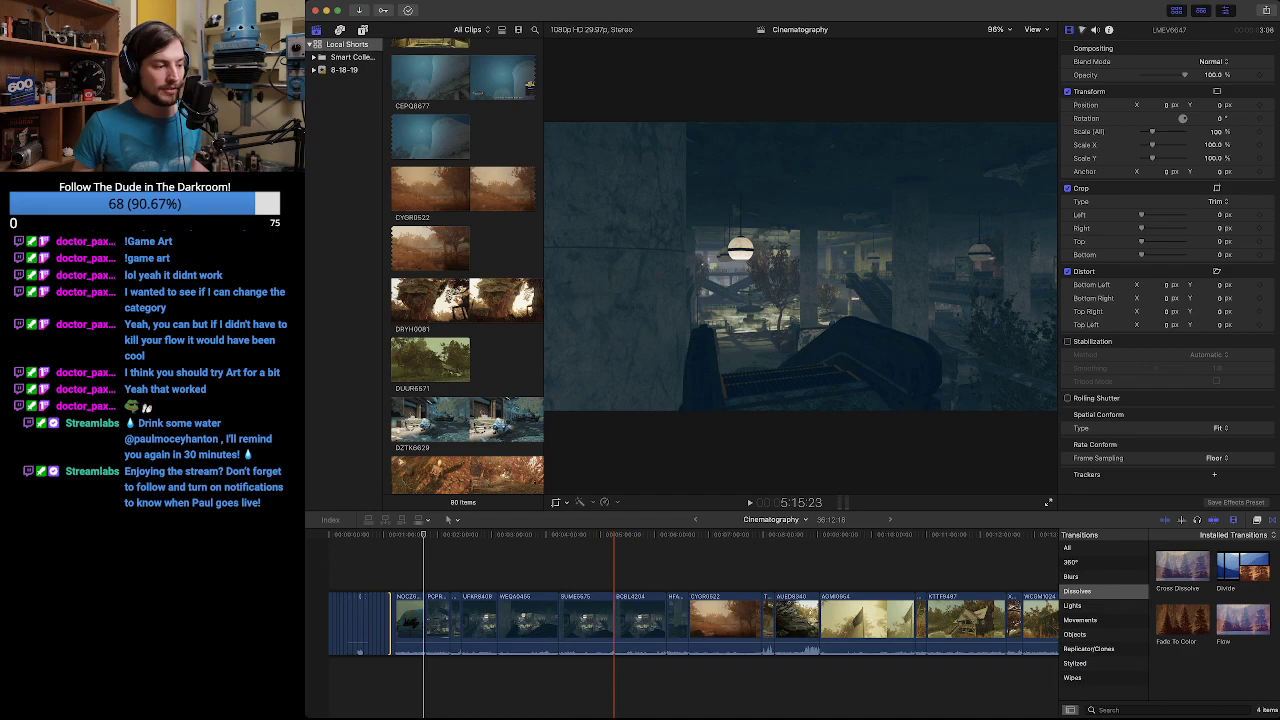
drag(420, 615, 895, 622)
scroll(894, 625, left, 5)
scroll(919, 625, left, 10)
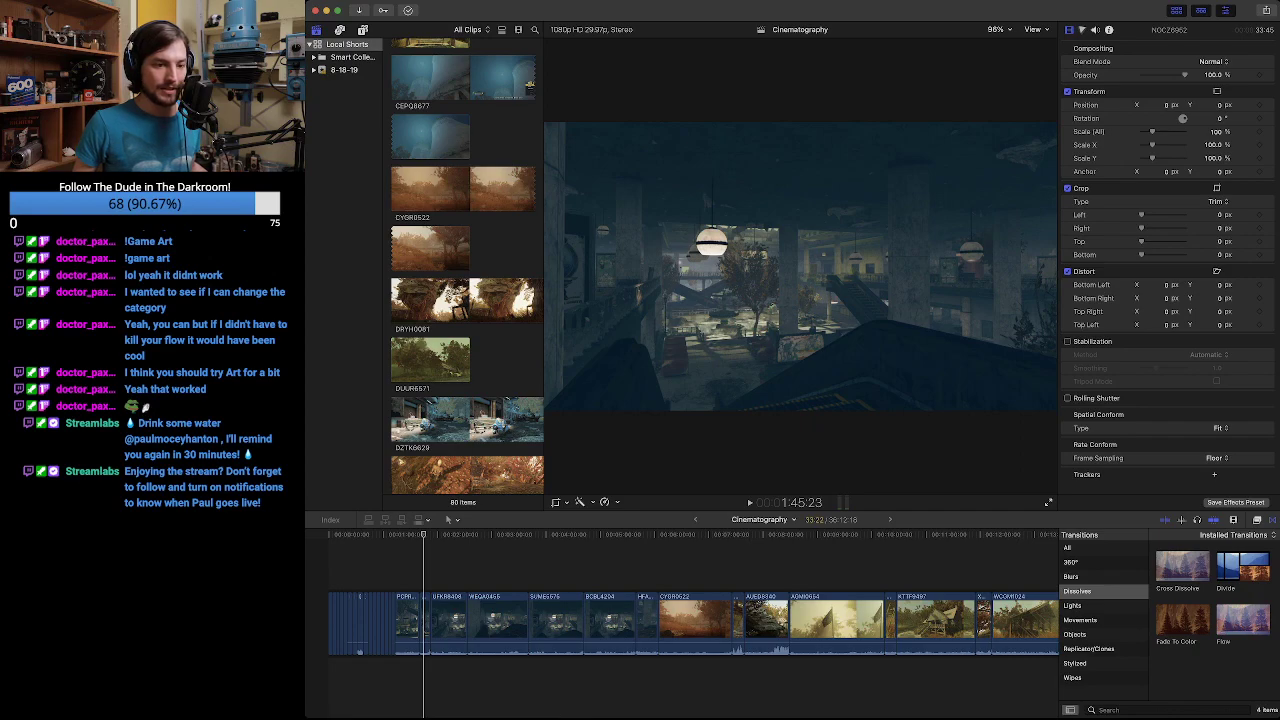
Play from the sign shots into the fountain clip PCPR0530 and trim its start to a clip length of about 17:37.
key(super+=)
key(super+=)
key(super+=)
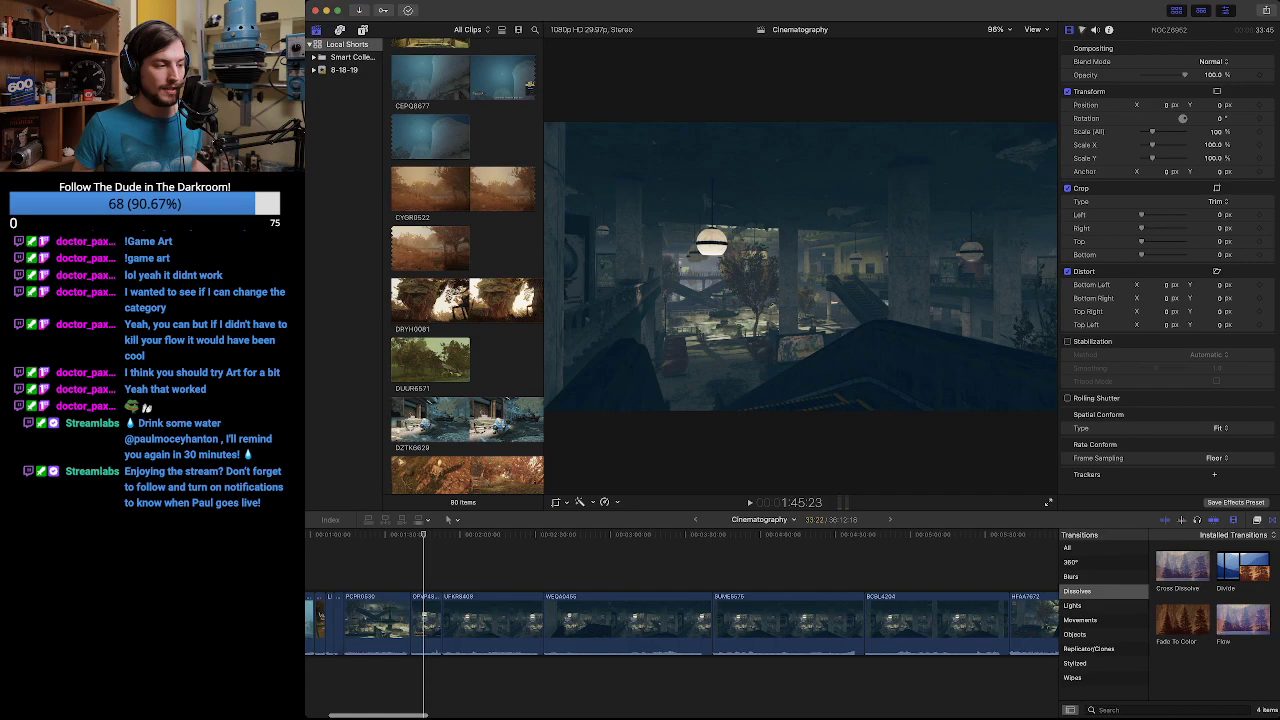
key(super+equal)
key(super+equal)
scroll(545, 620, left, 1)
scroll(579, 620, right, 1)
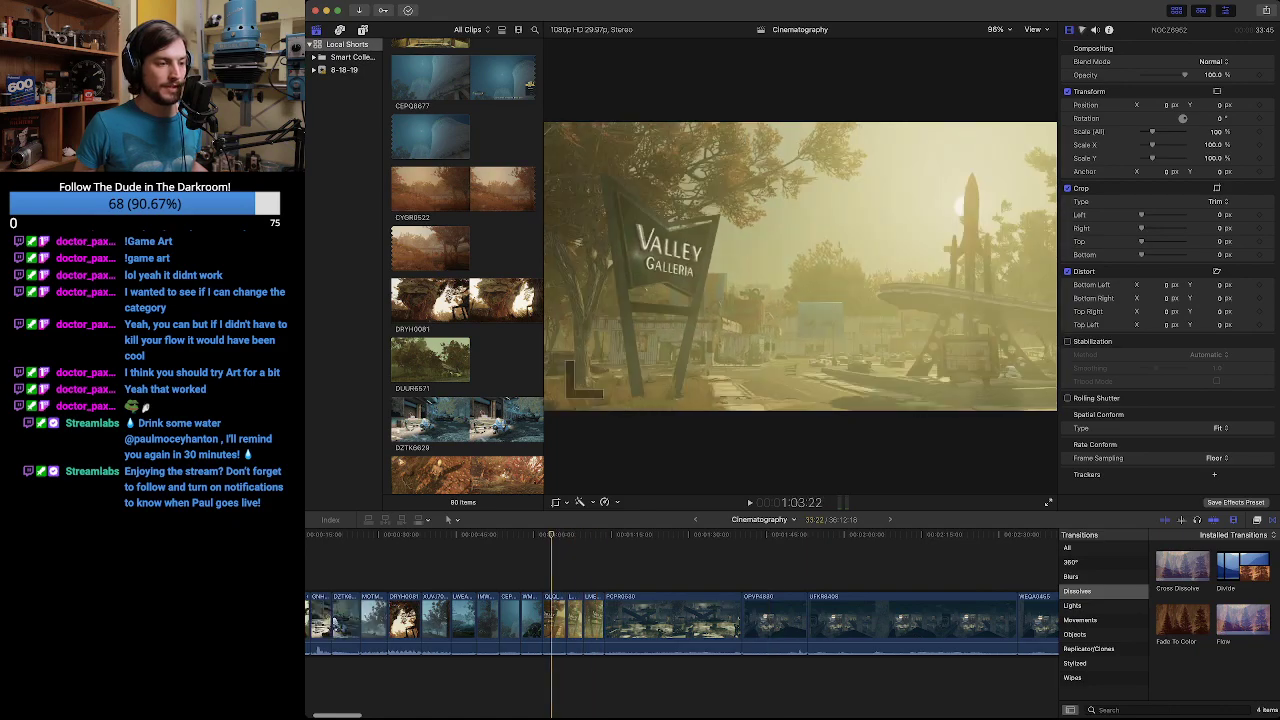
key(space)
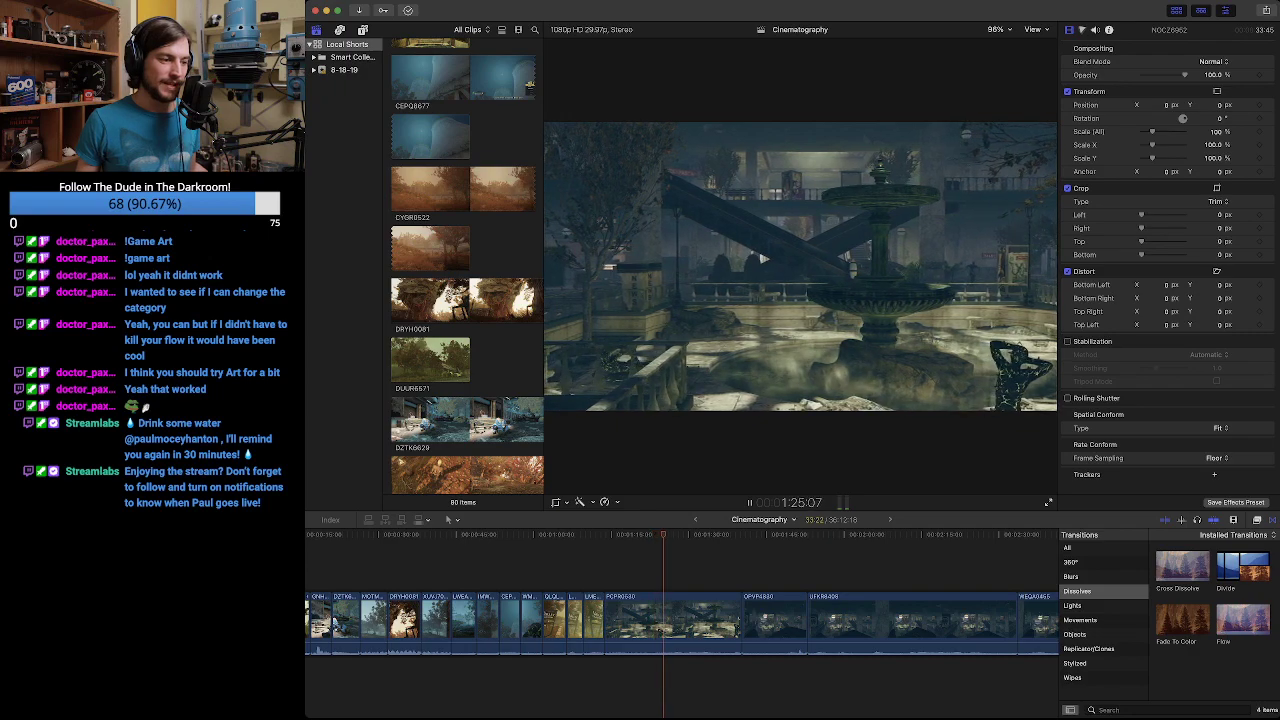
key(space)
mouse_move(664, 534)
mouse_down()
mouse_move(647, 534)
mouse_move(662, 534)
mouse_up()
key(j)
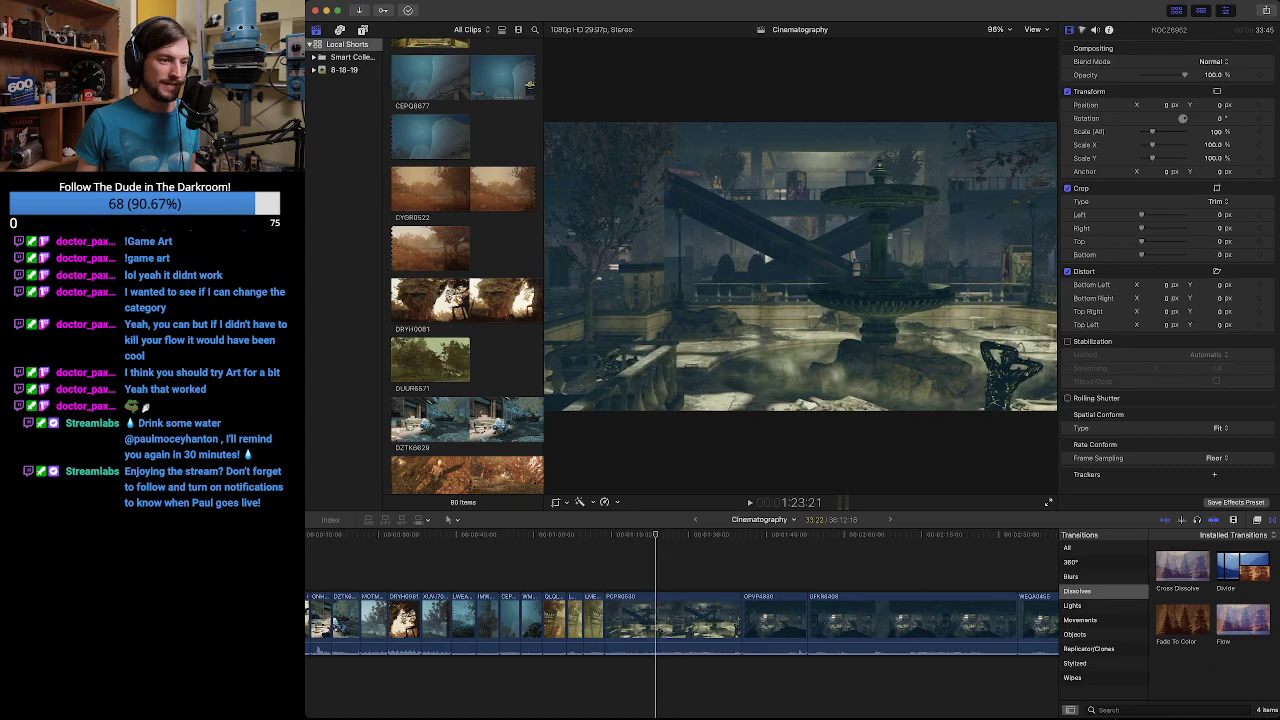
drag(605, 621, 652, 615)
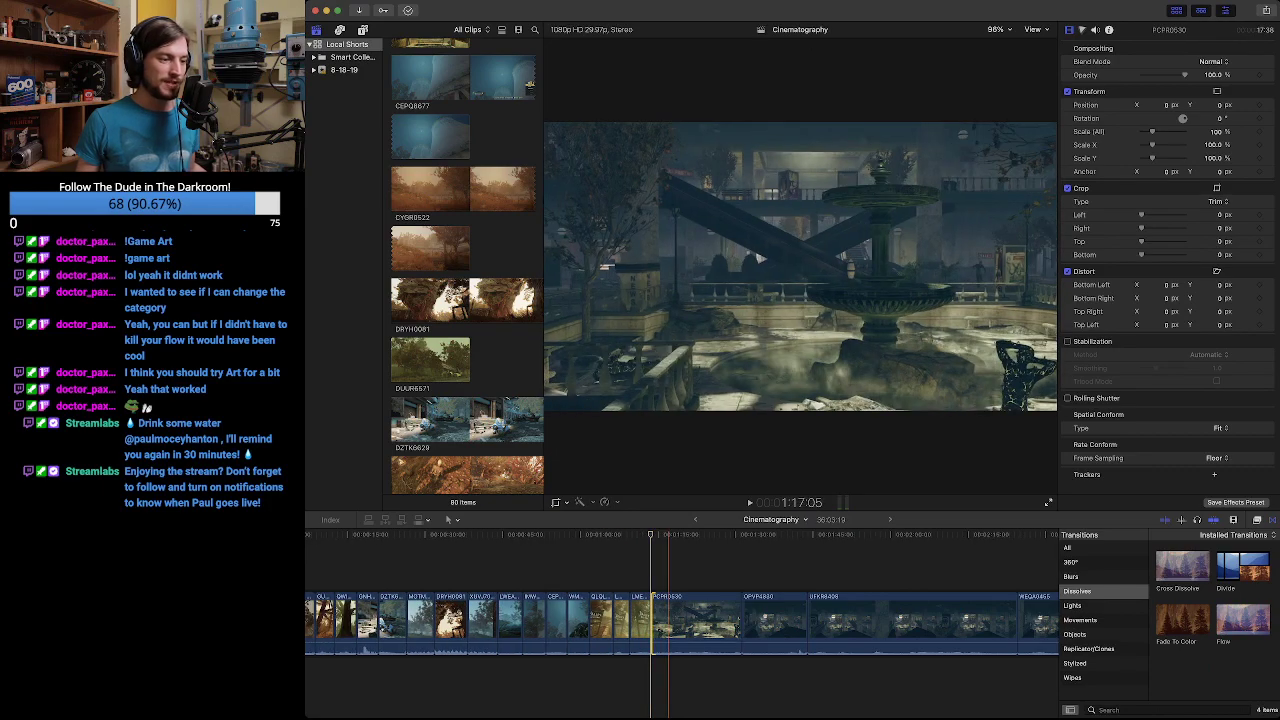
Play and replay the opening of PCPR0530, then trim its end to a clip length of 5:37.
key(space)
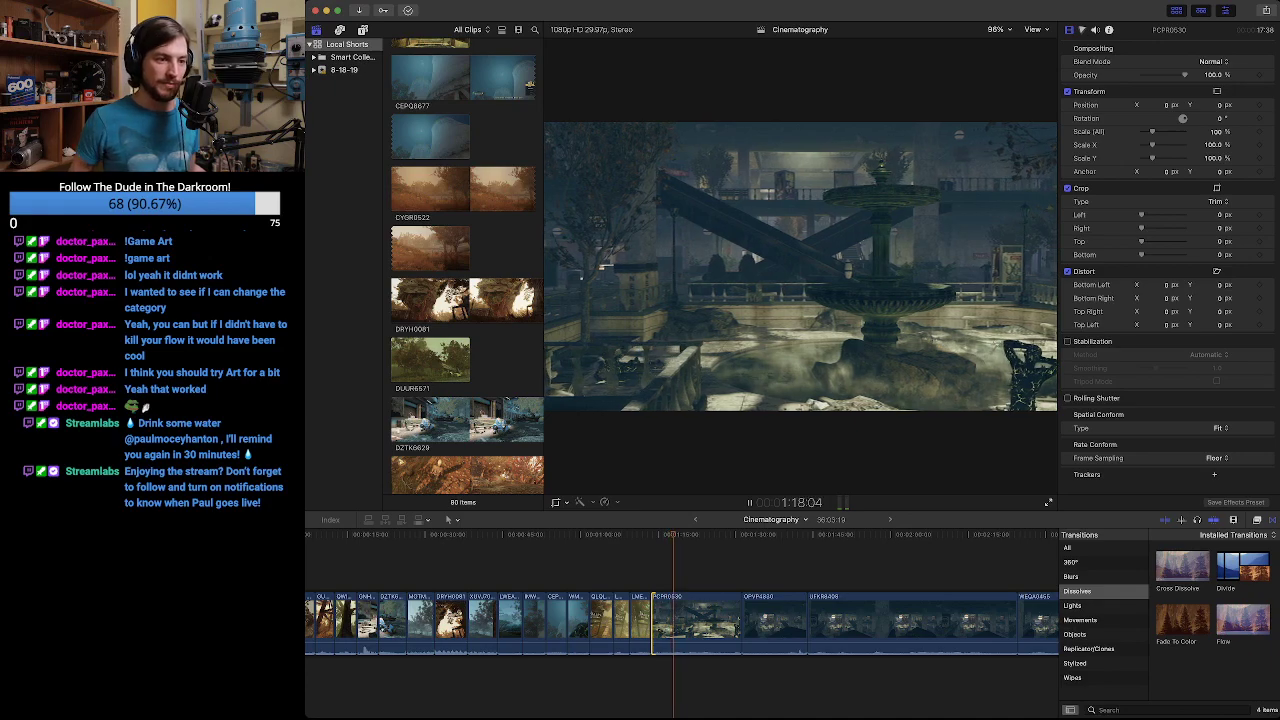
key(space)
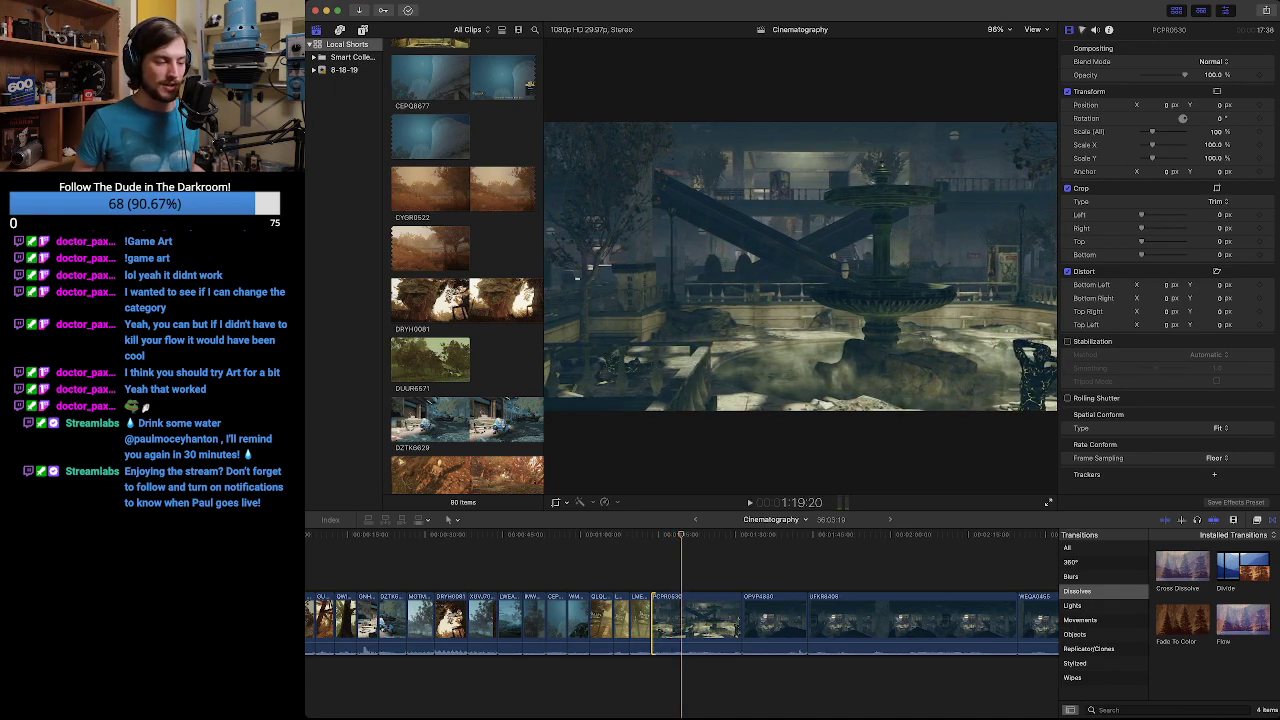
key(space)
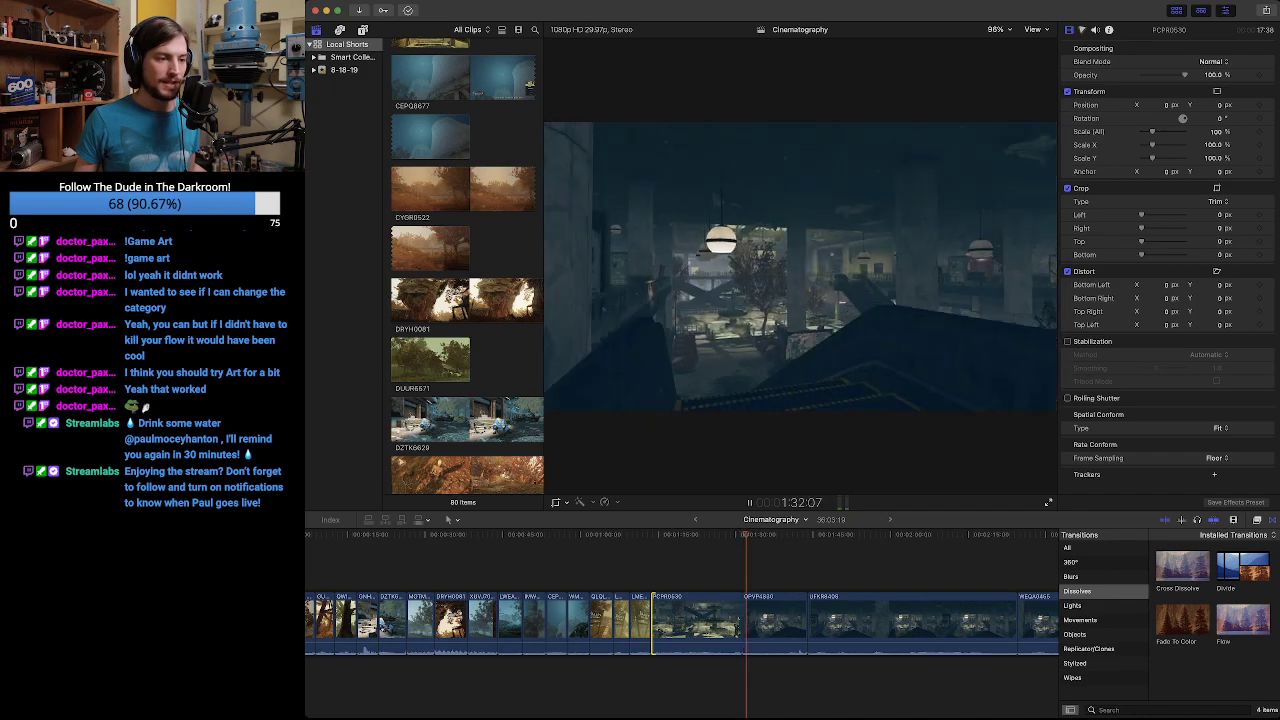
key(space)
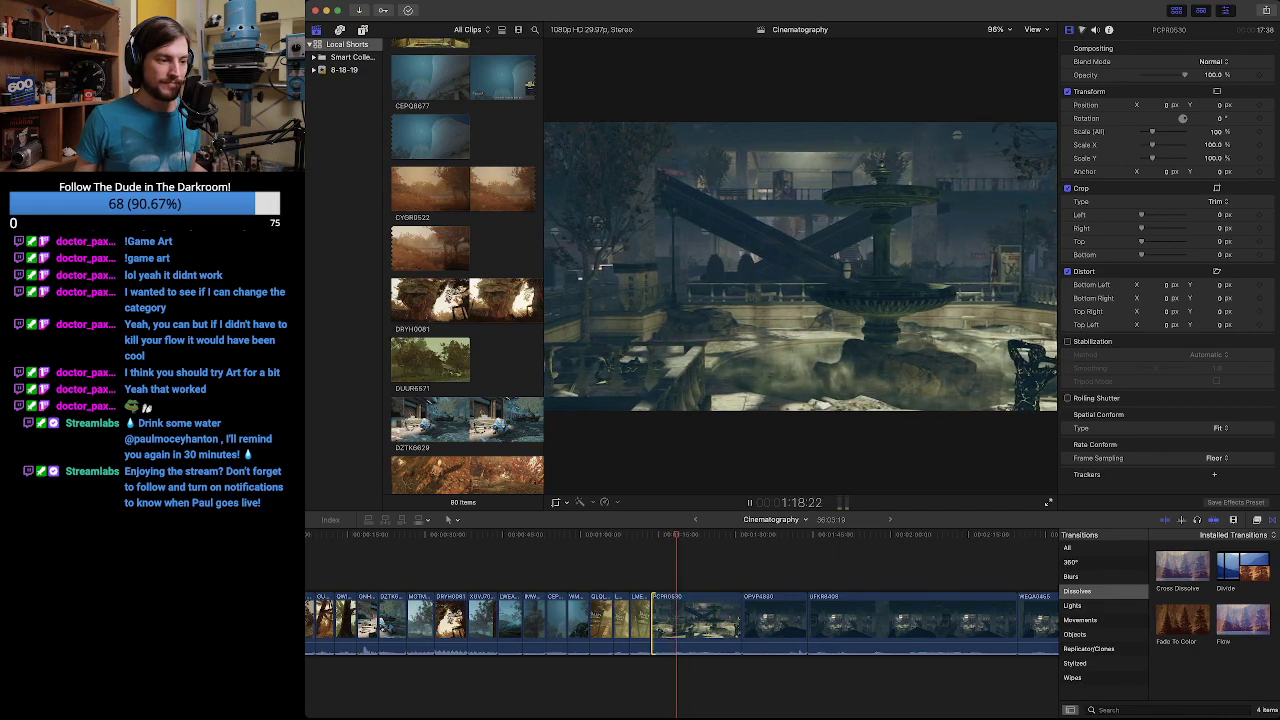
key(space)
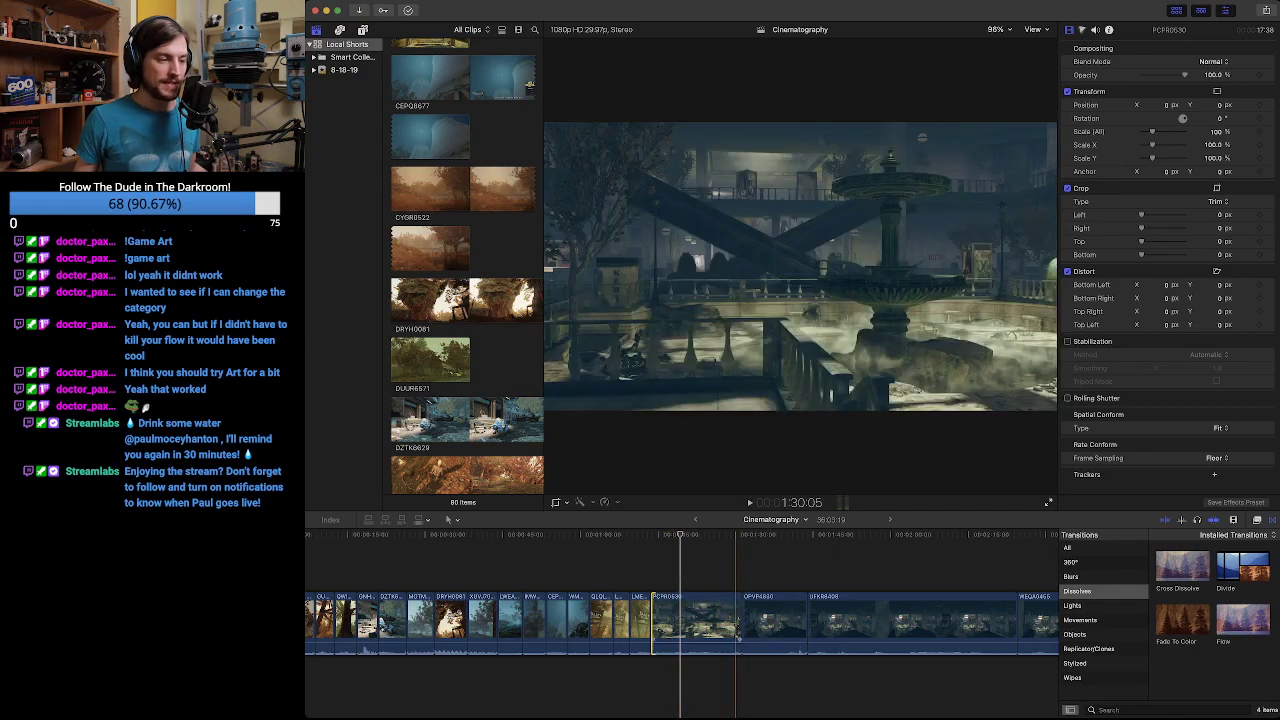
drag(741, 620, 680, 620)
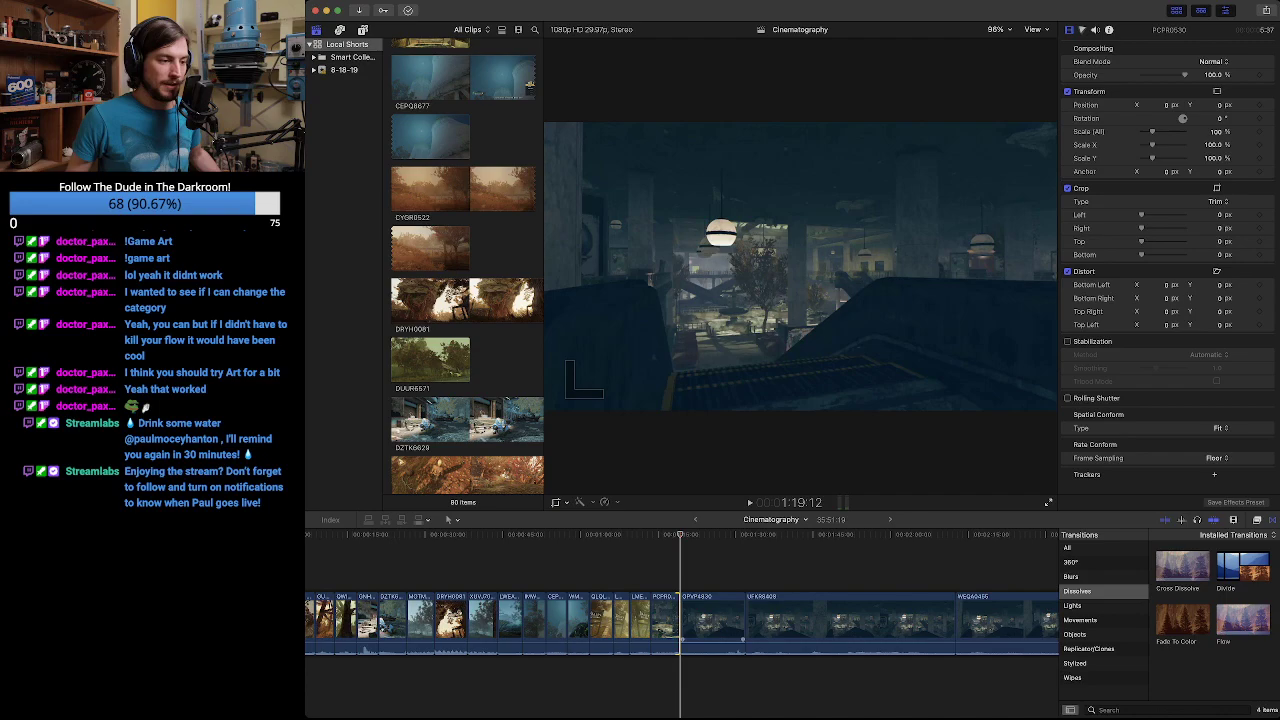
key(shift+slash)
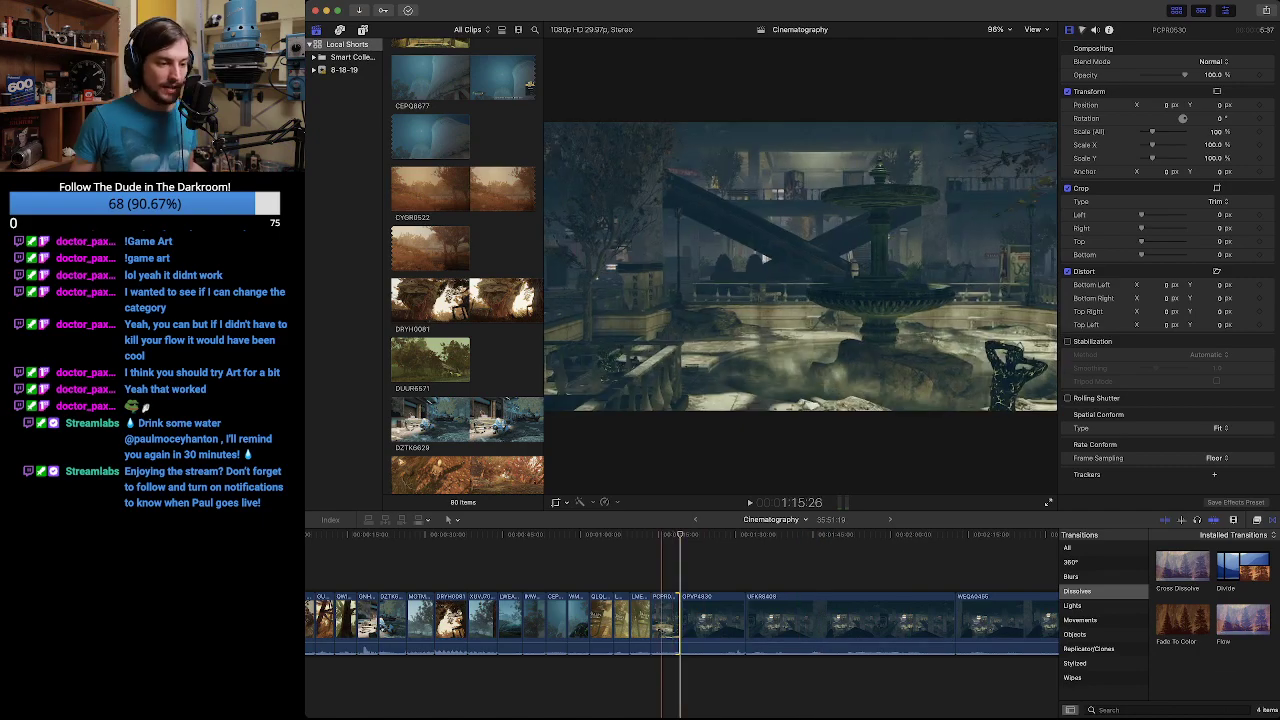
scroll(790, 620, right, 5)
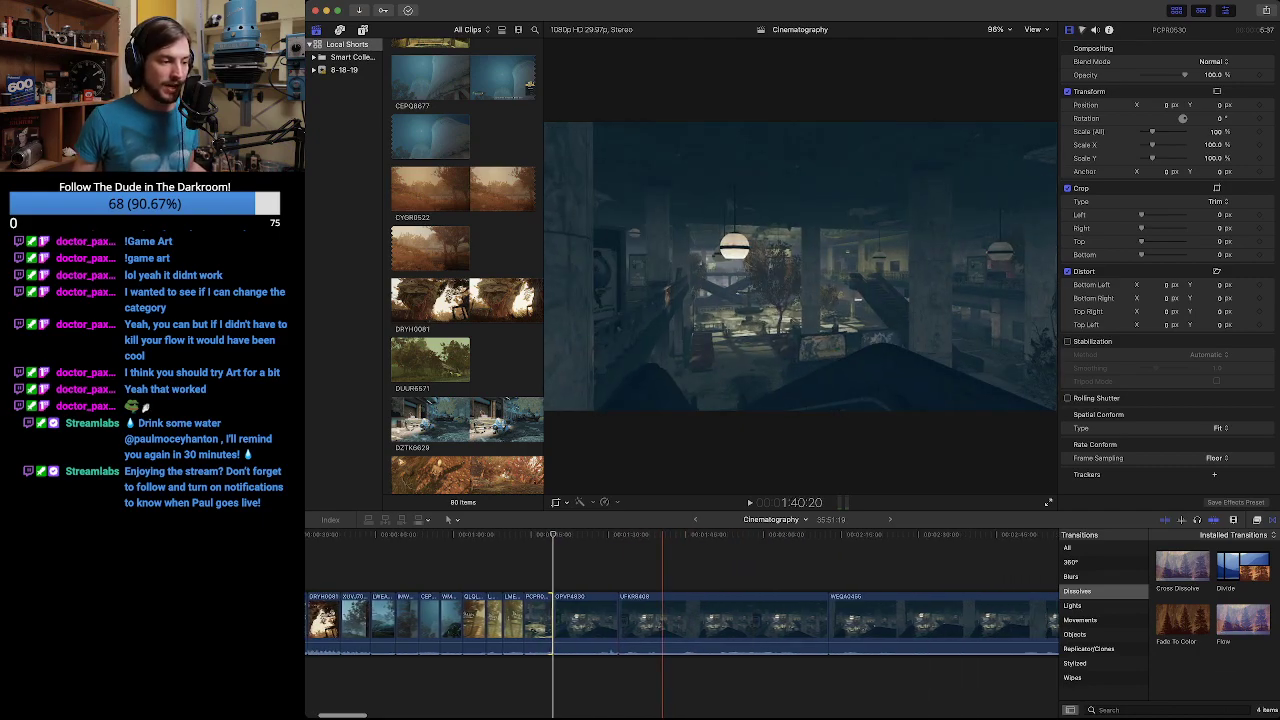
Review the cut from about 1:13:23 in the fountain clip PCPR0530 into OPVP4830, replaying that dark interior clip through to its end.
click(521, 535)
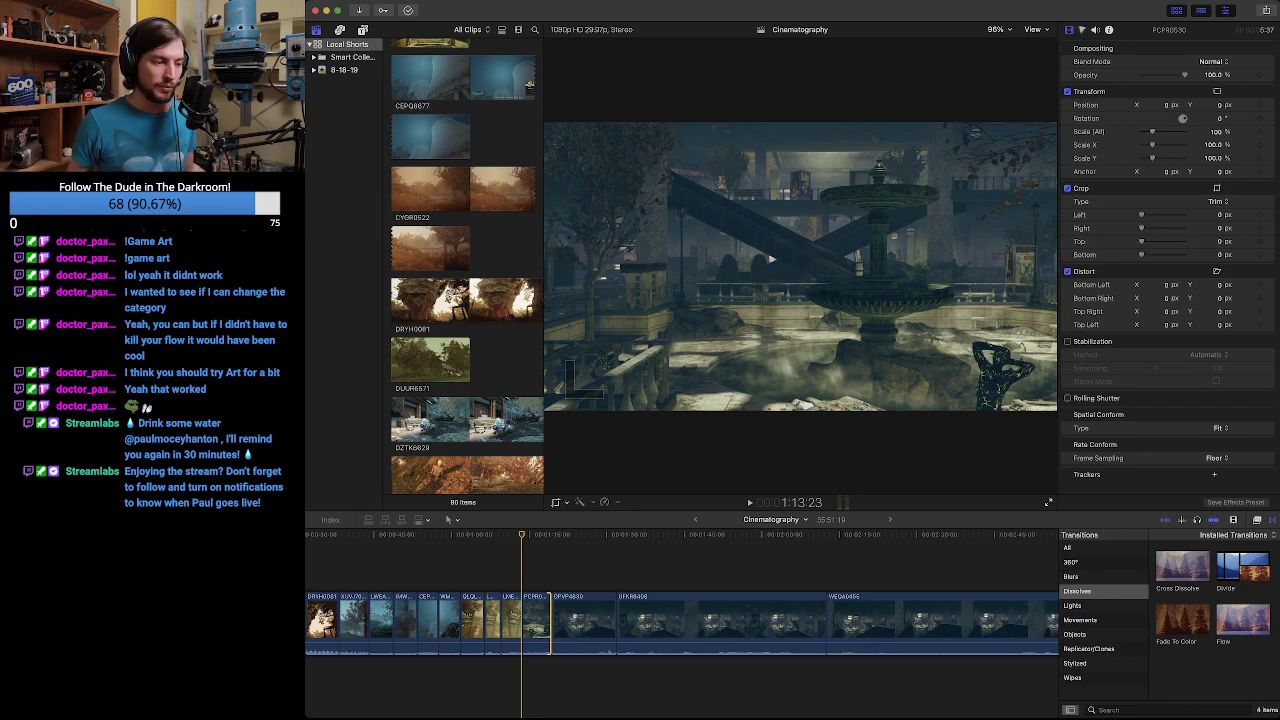
key(space)
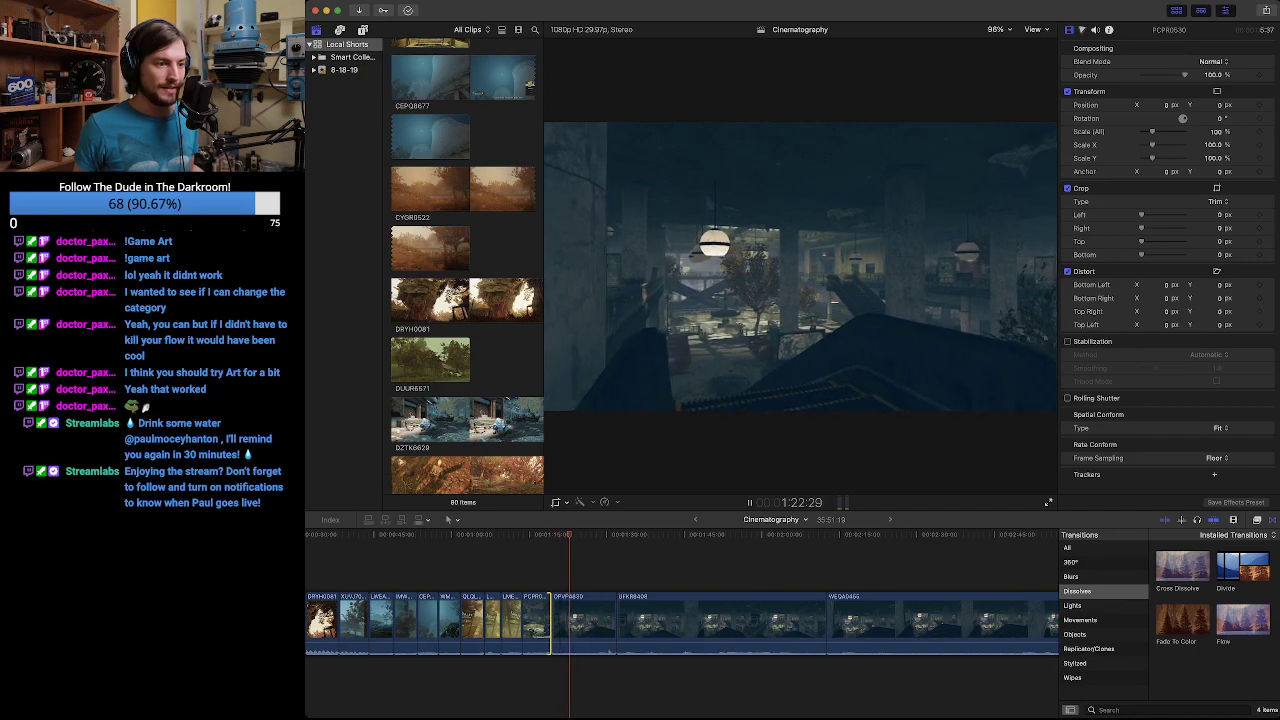
key(space)
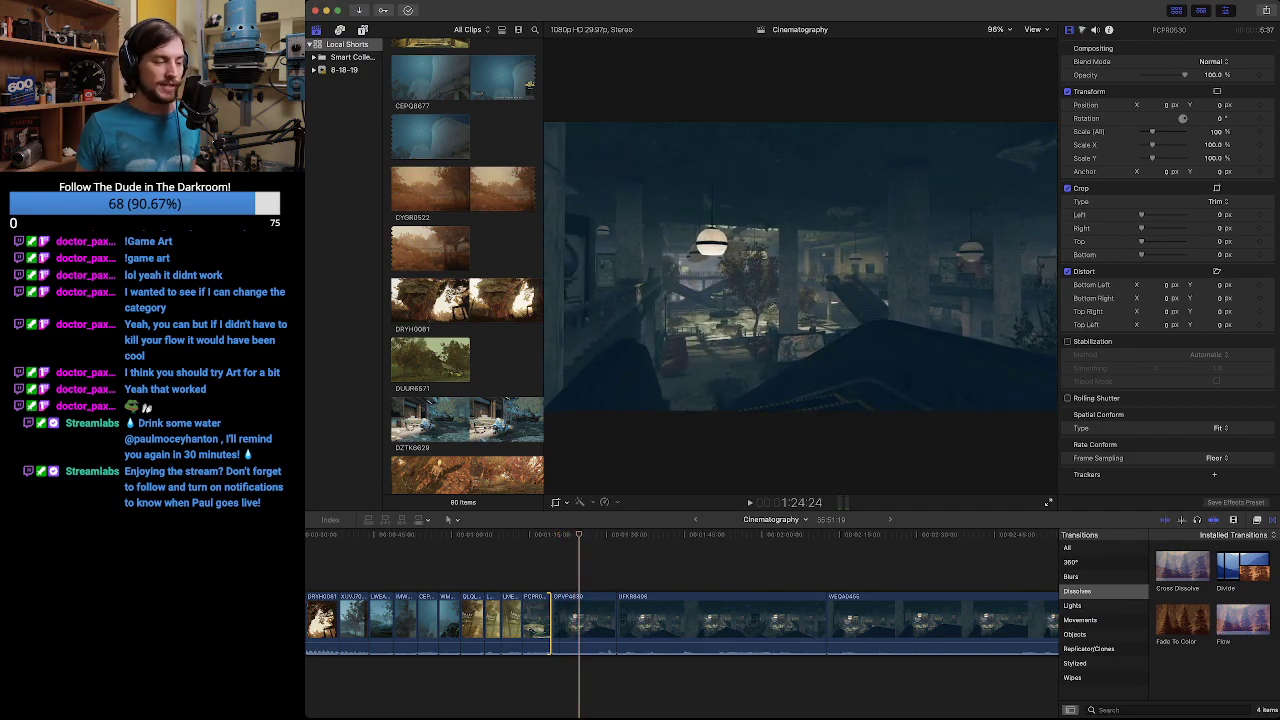
key(Up)
key(Up)
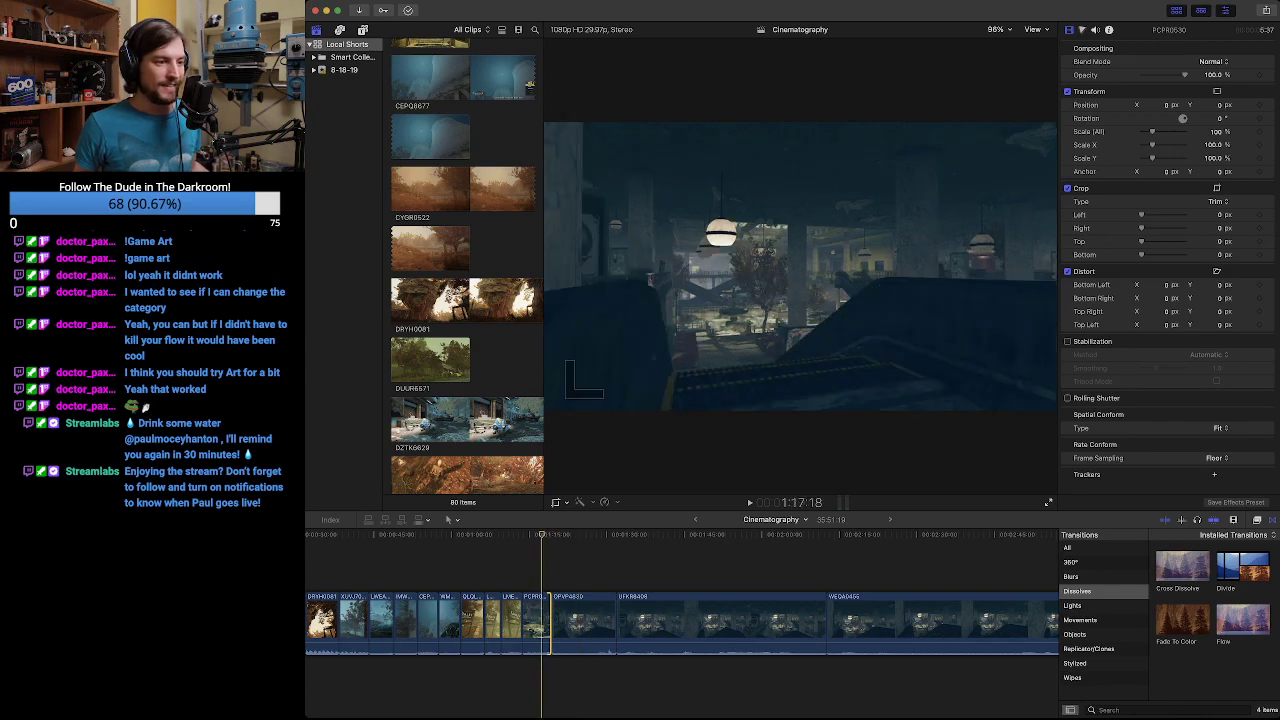
key(space)
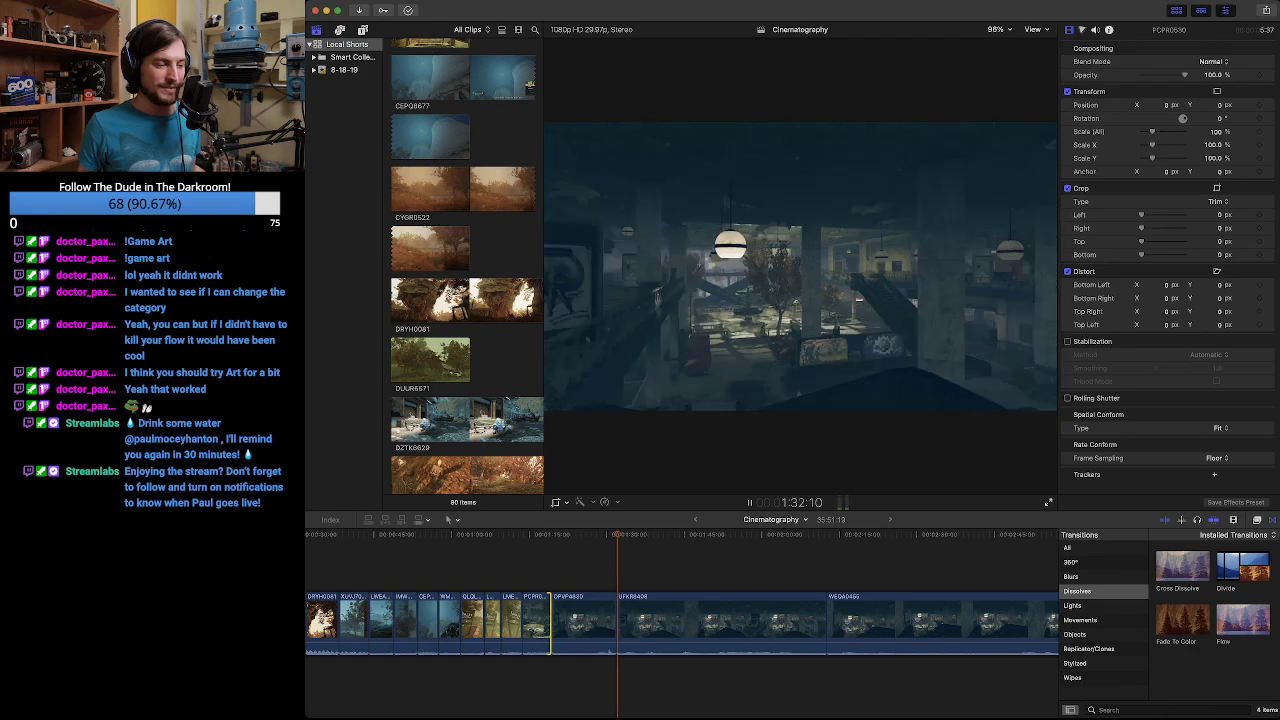
key(space)
Replay the dark interior clip OPVP4830 from its start and delete the whole clip directly after PCPR0530.
click(584, 535)
click(584, 623)
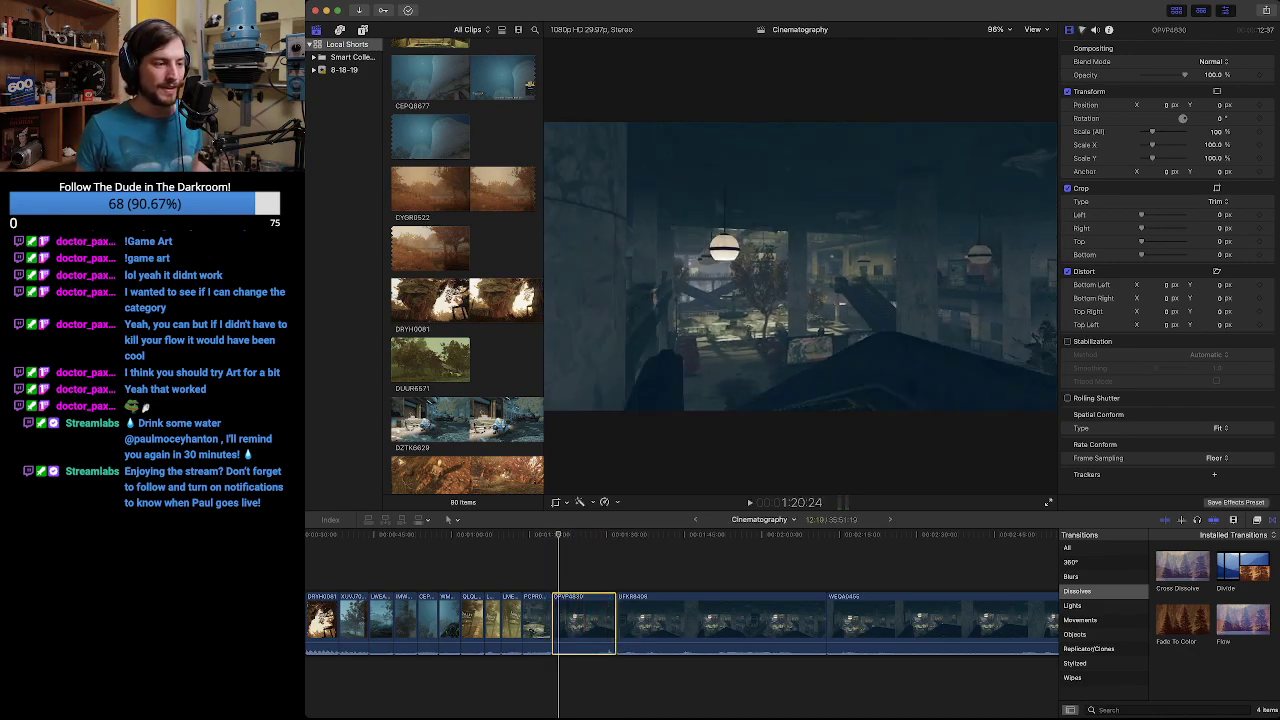
click(551, 623)
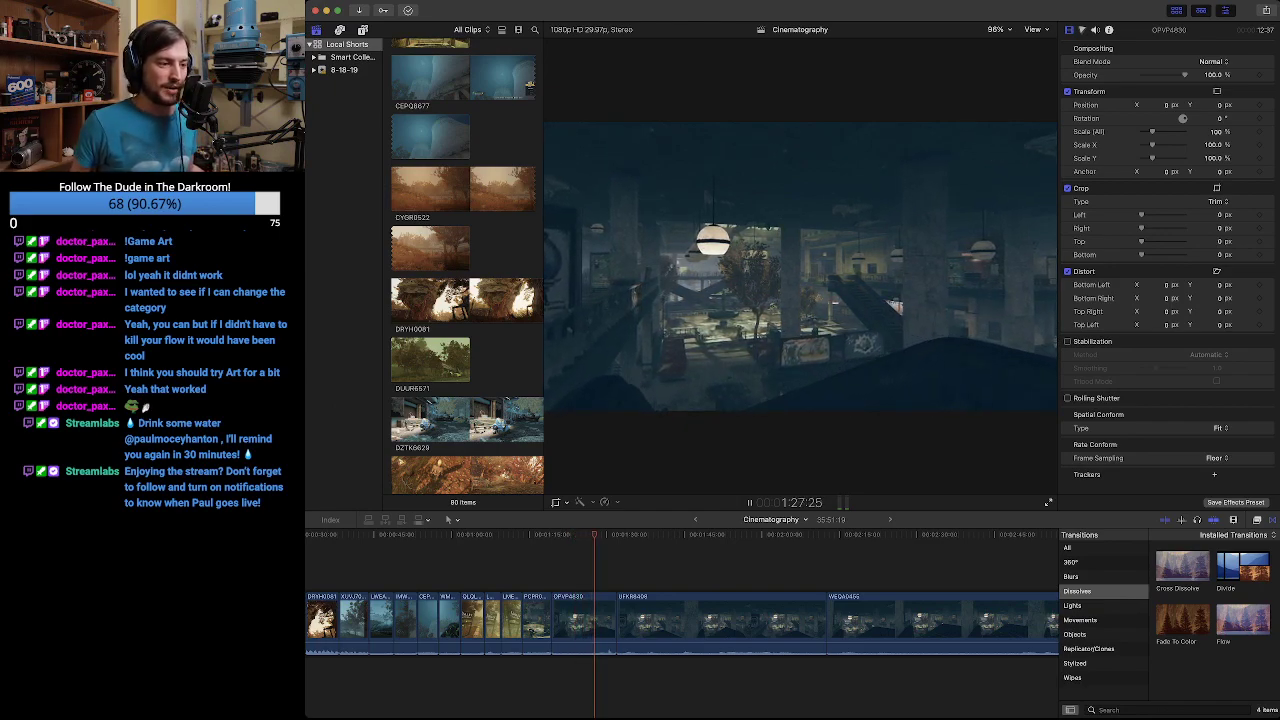
click(591, 625)
key(BackSpace)
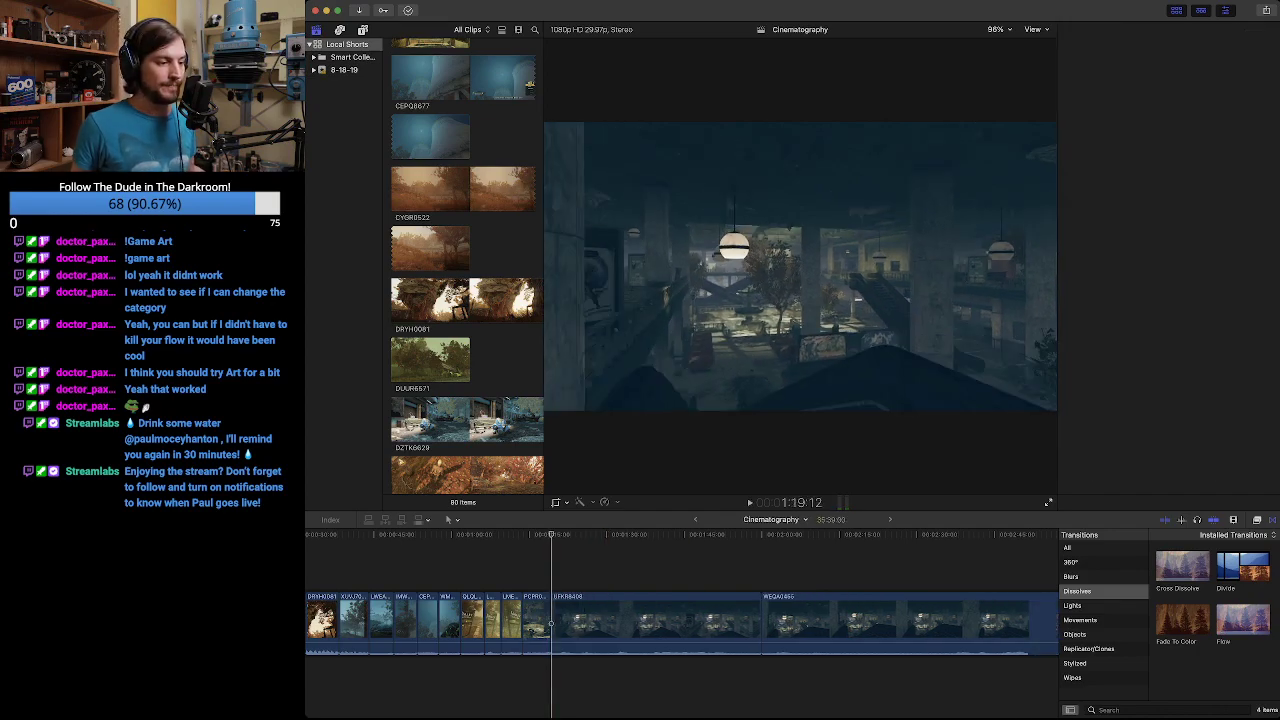
Review the dark interior shots after PCPR0530 and delete the clip directly before WEQA0455.
click(551, 624)
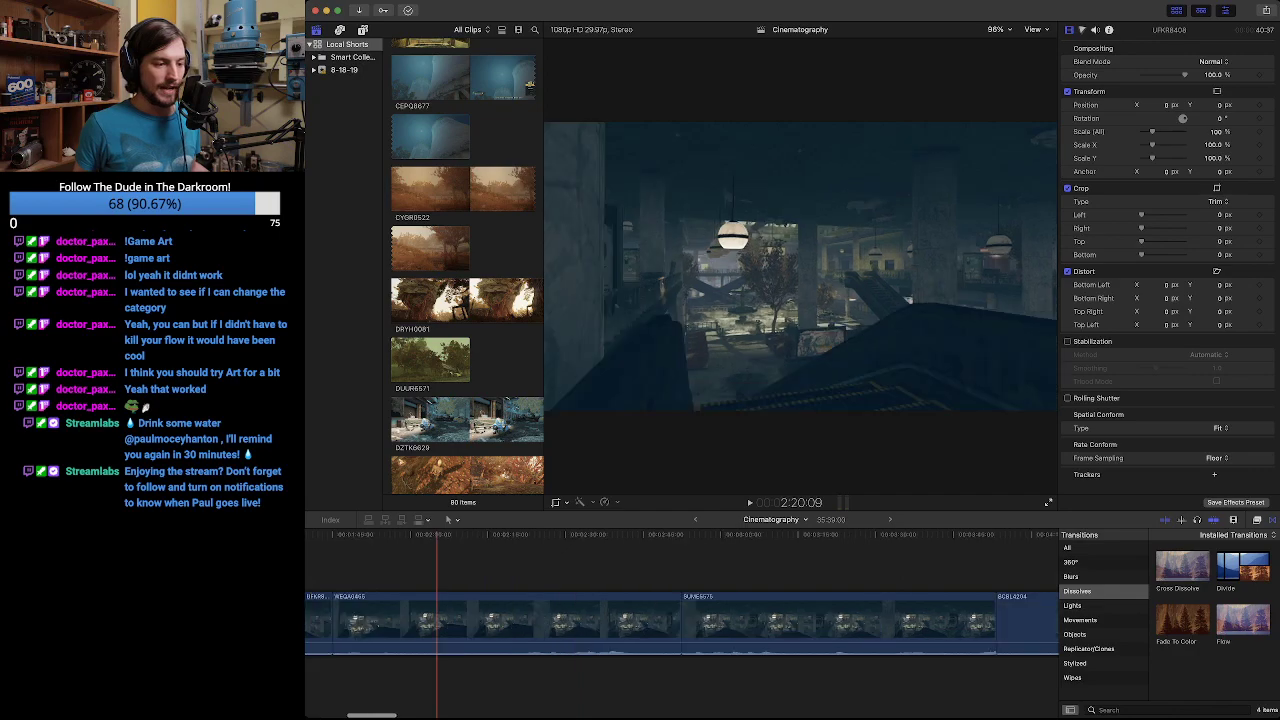
scroll(551, 624, right, 5)
scroll(551, 624, right, 10)
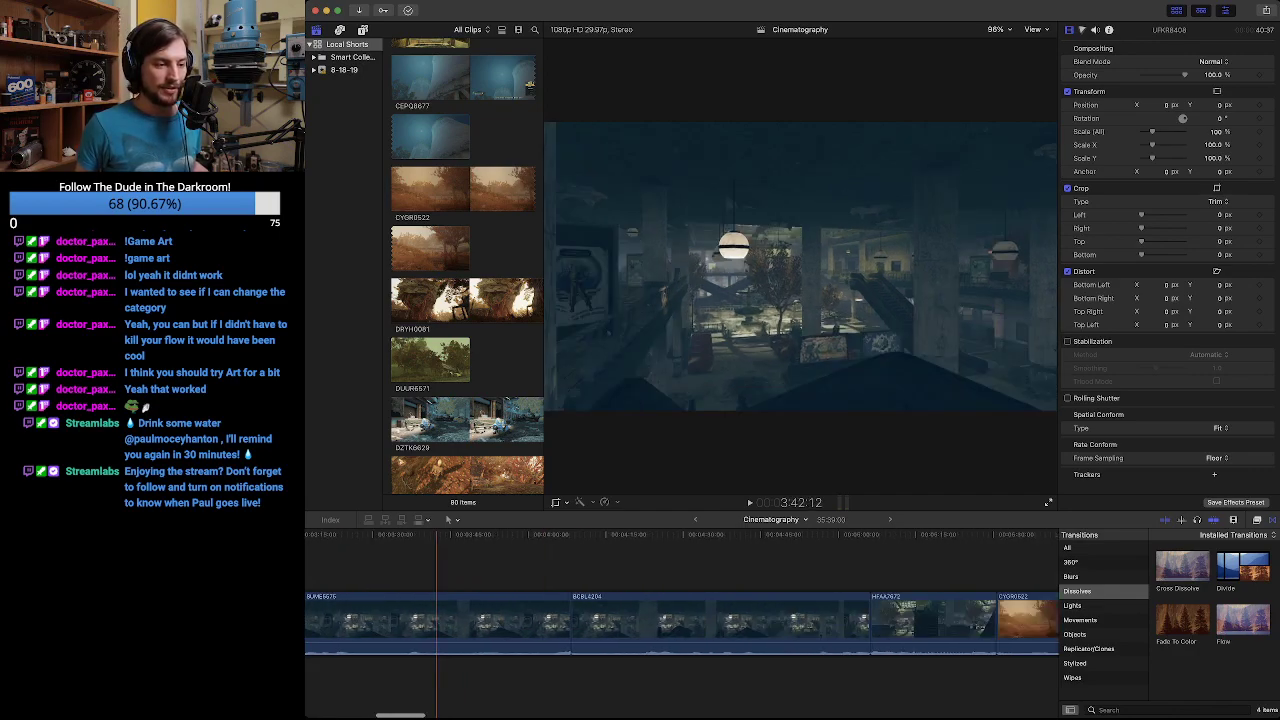
scroll(470, 625, left, 8)
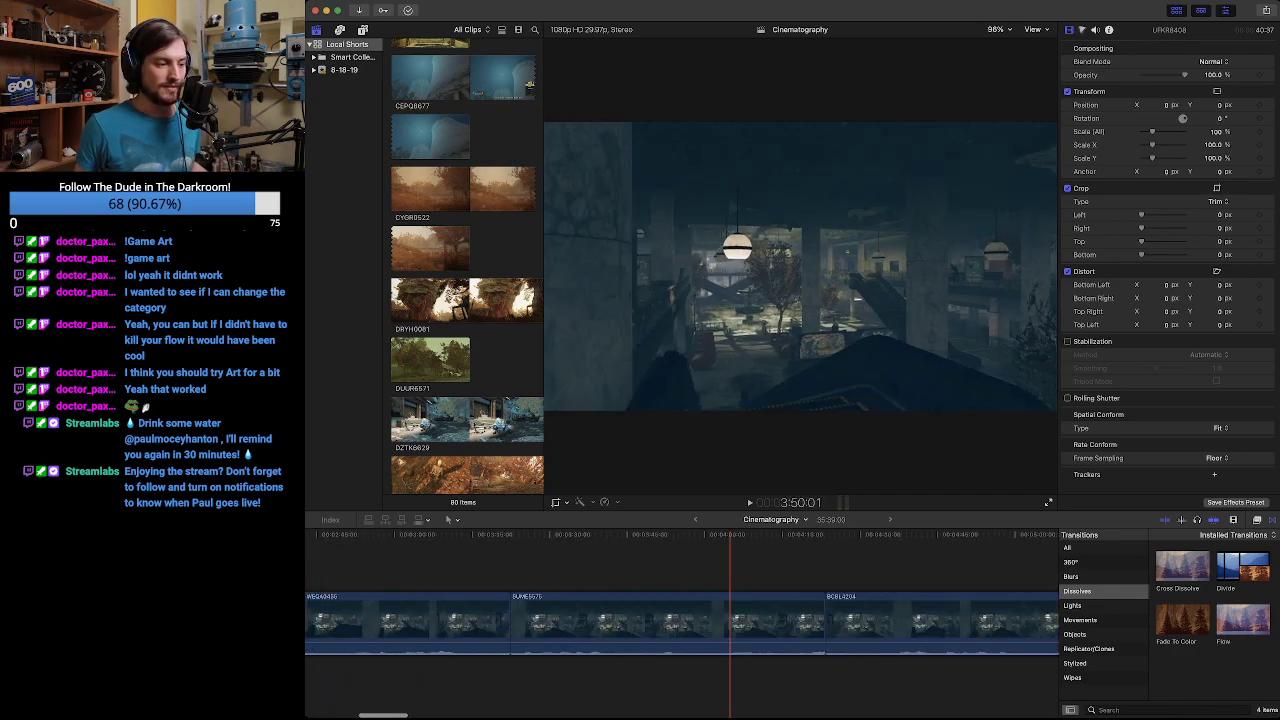
scroll(470, 625, left, 2)
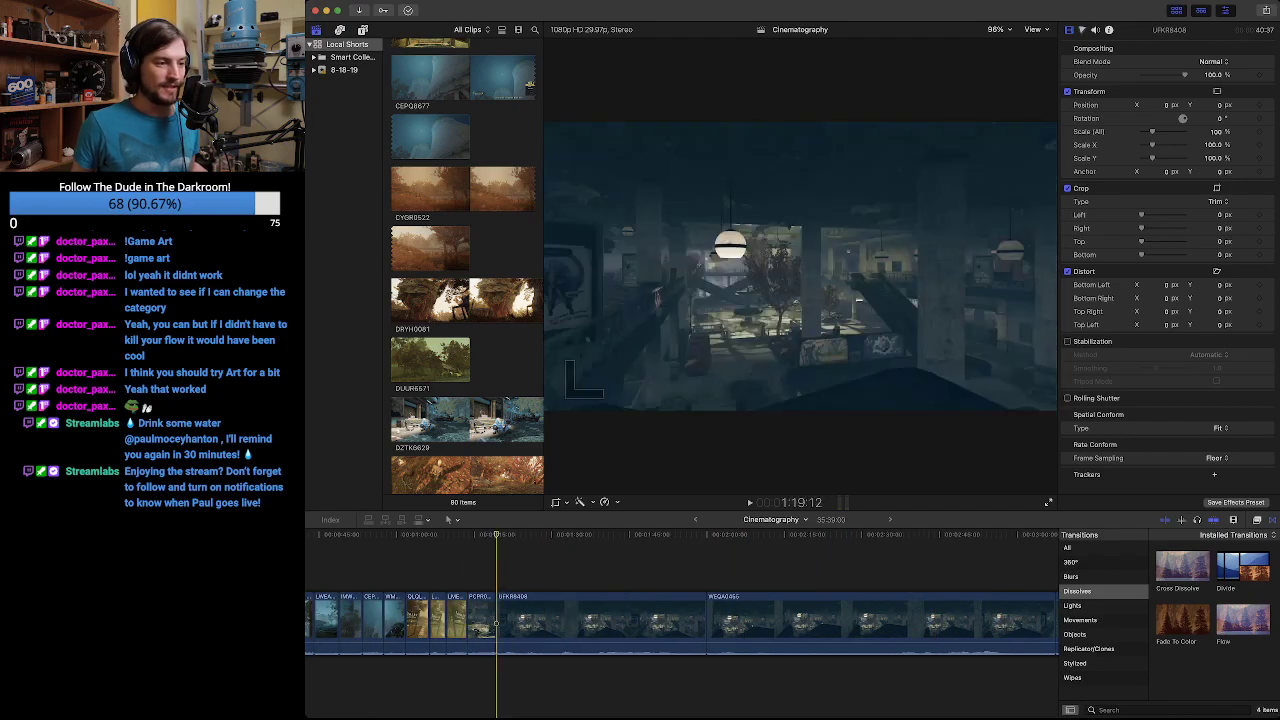
key(space)
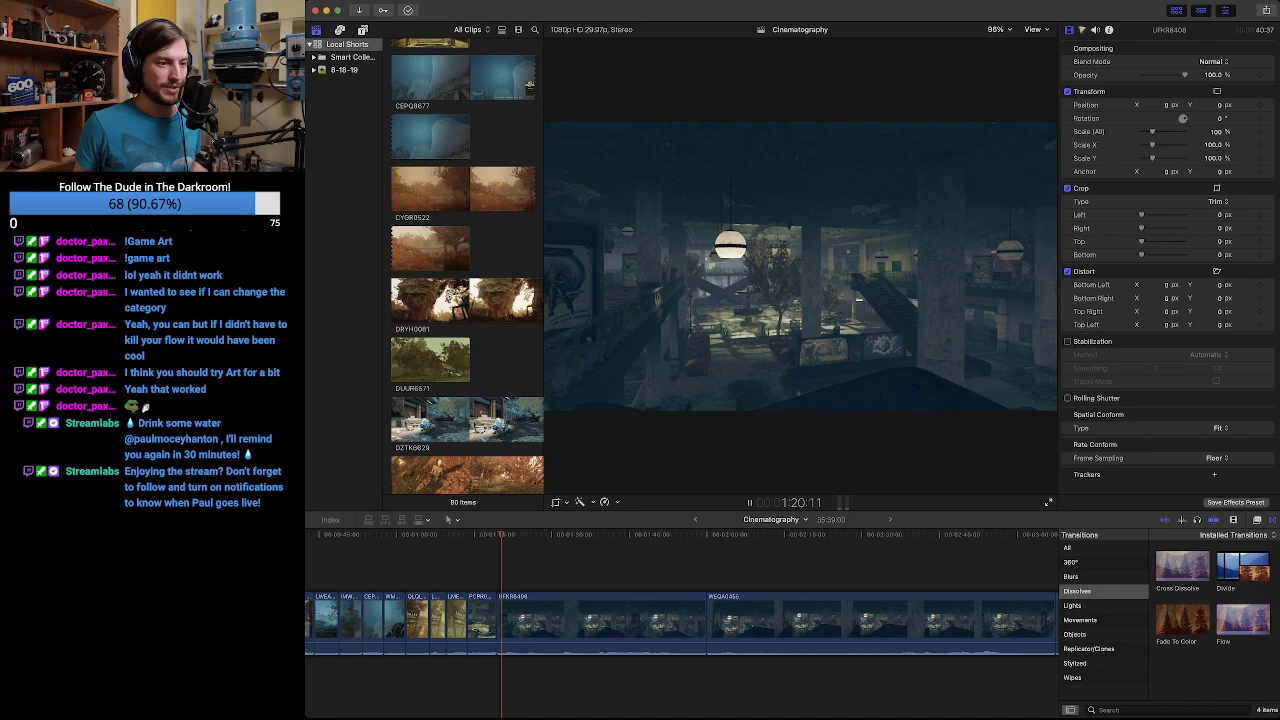
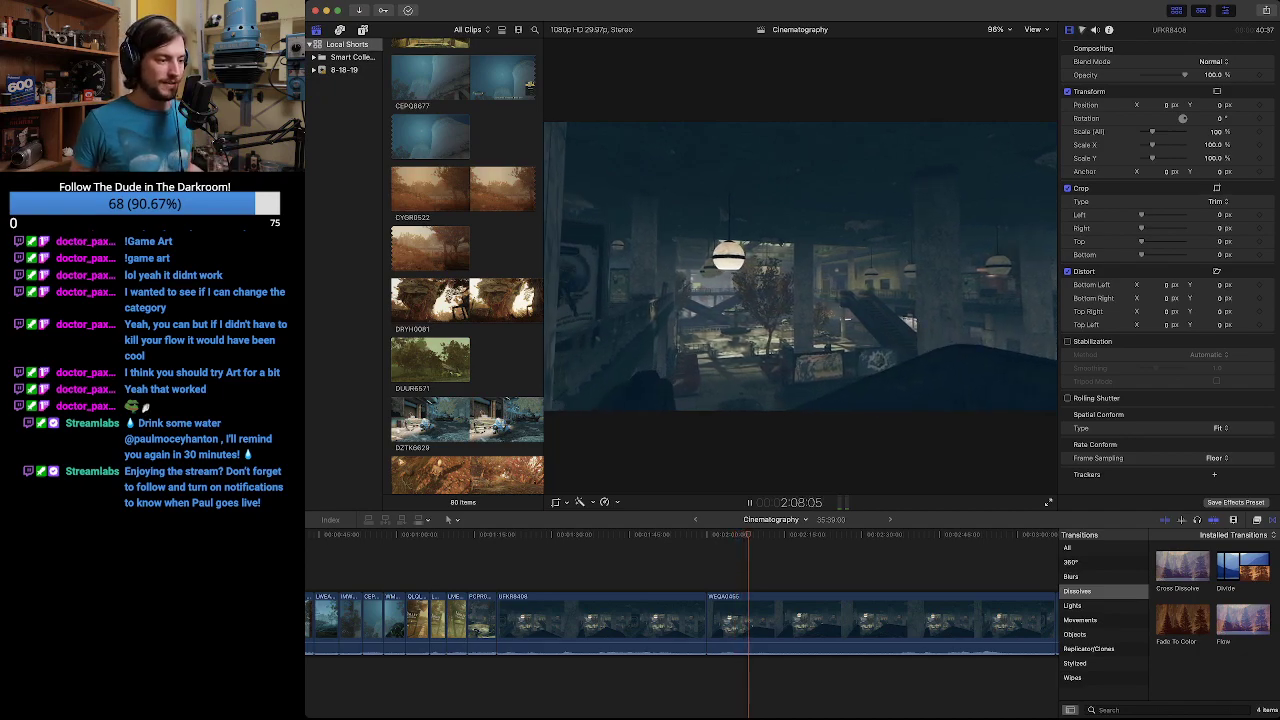
key(space)
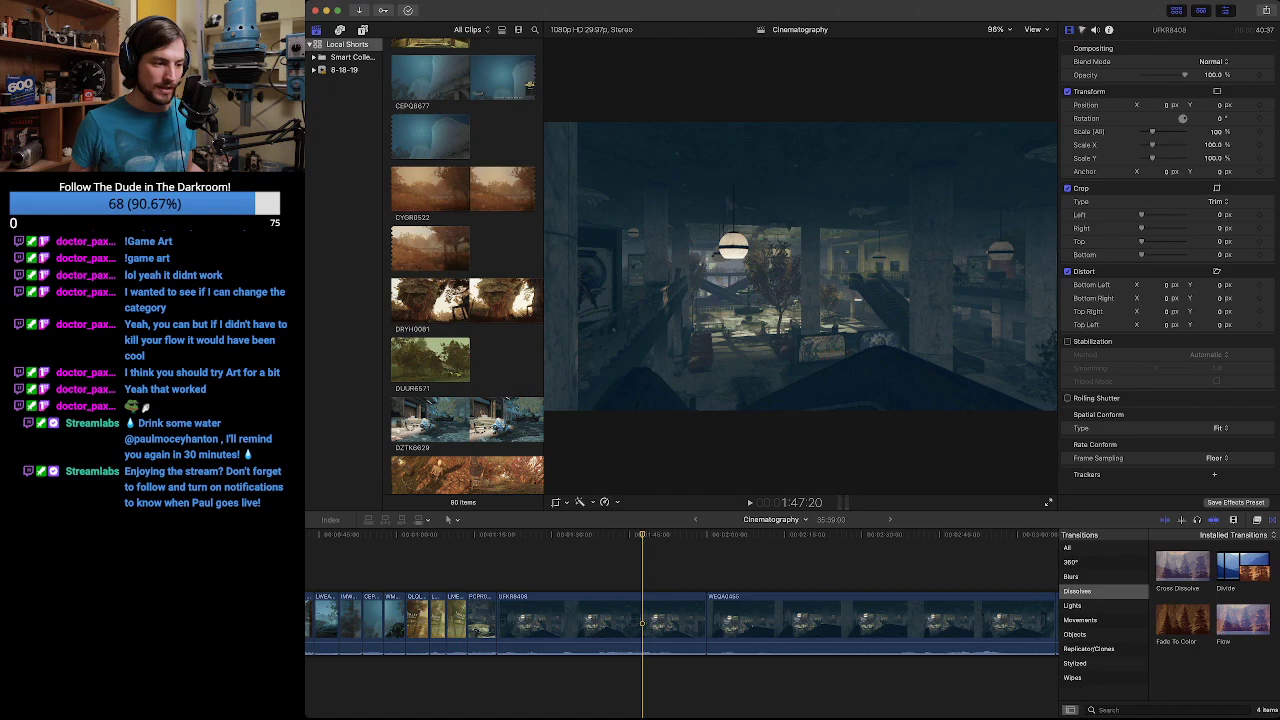
click(669, 622)
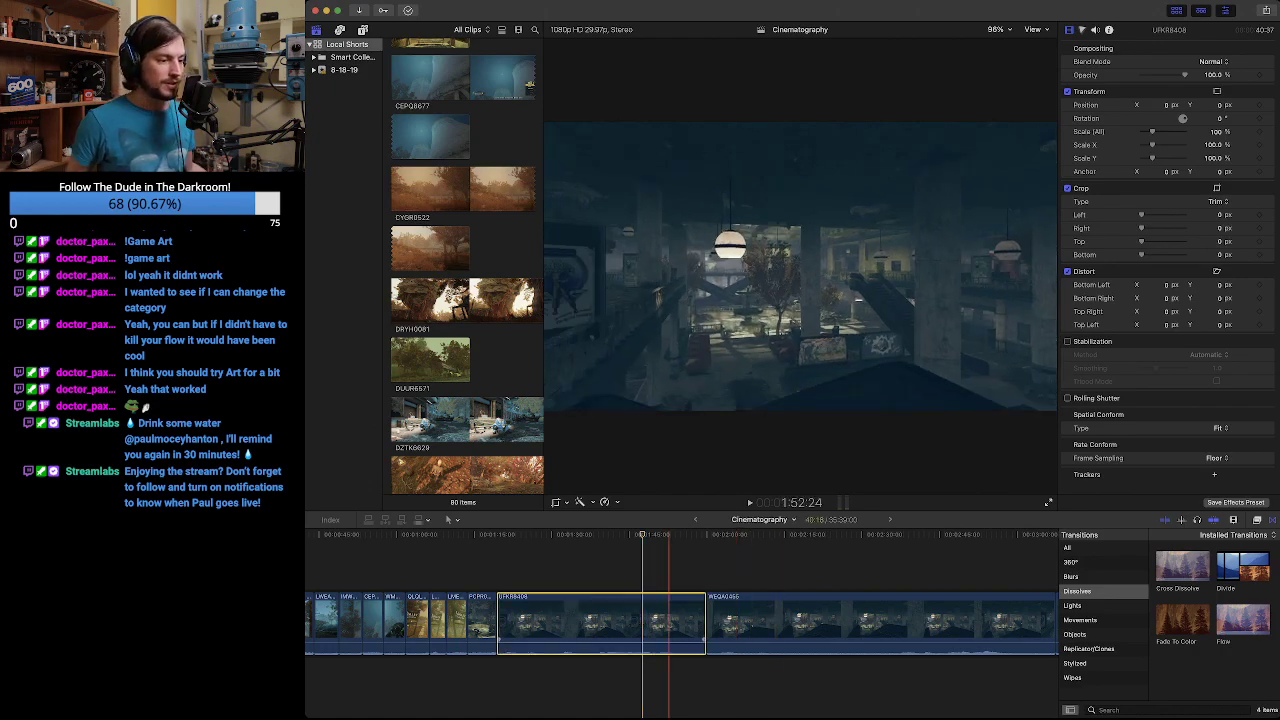
key(BackSpace)
Play the opening of WEQA0455 and trim its start to shorten the clip to 1:05:20.
click(496, 624)
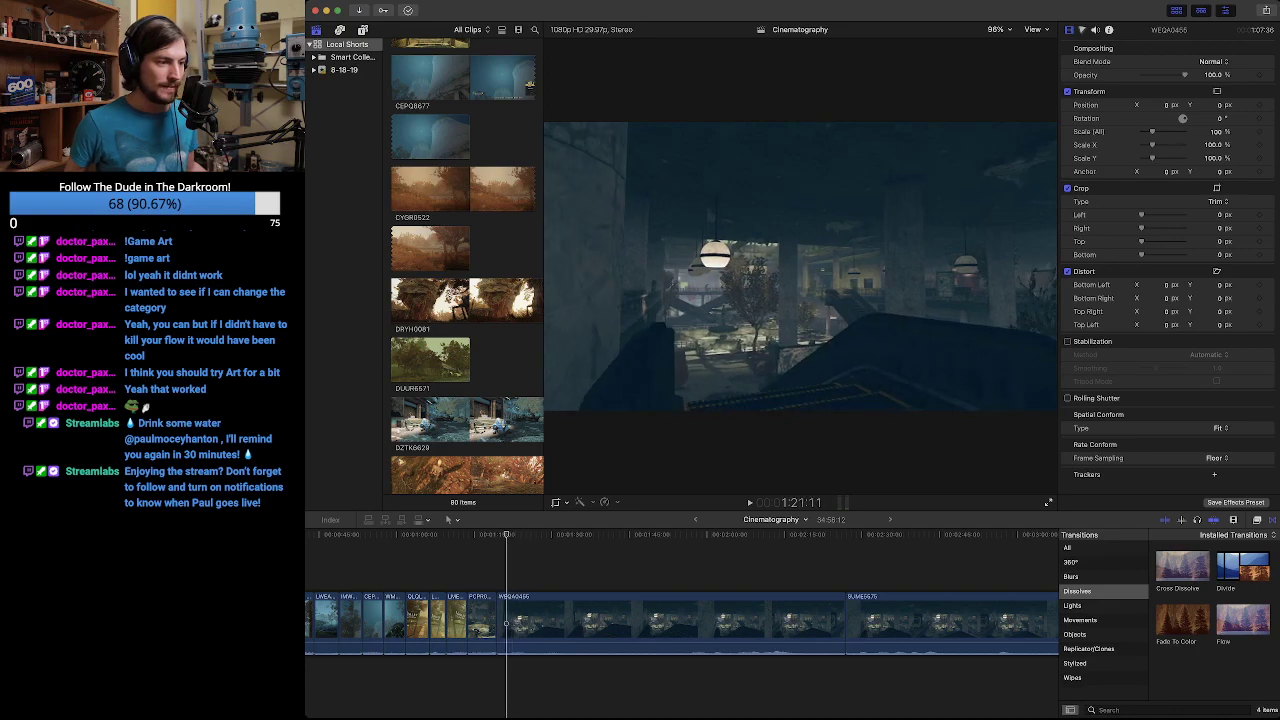
key(space)
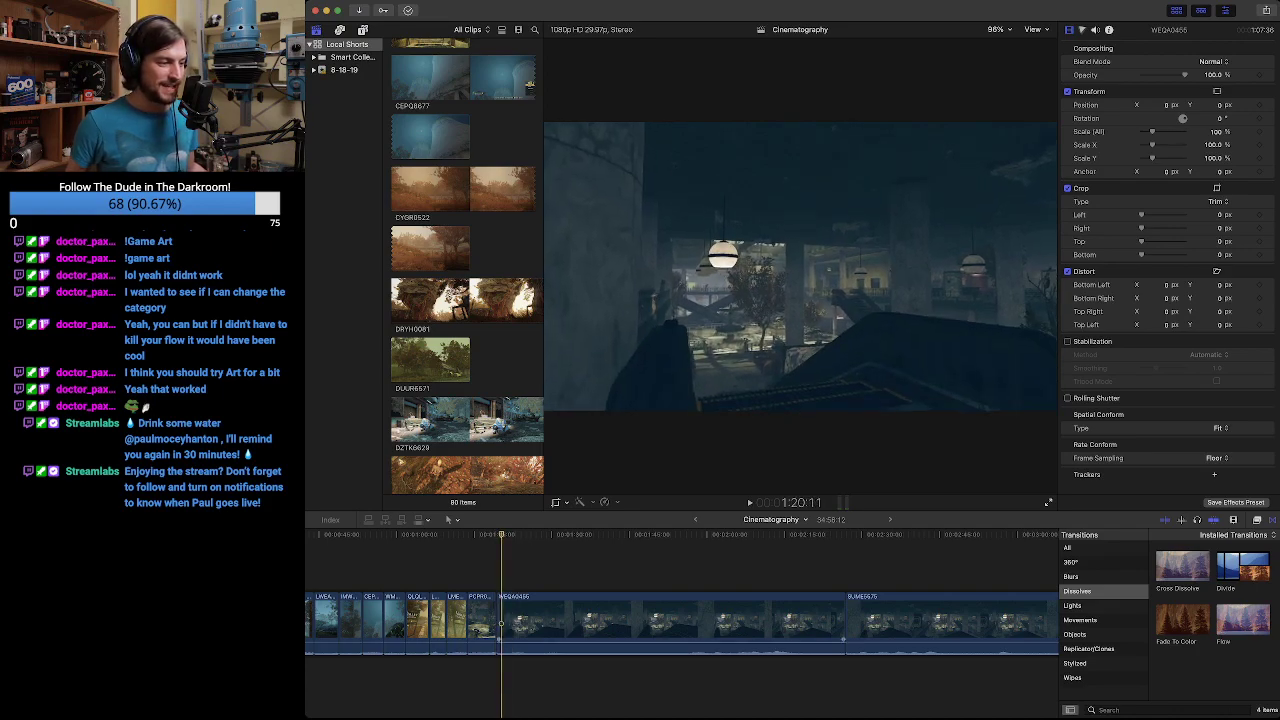
key(space)
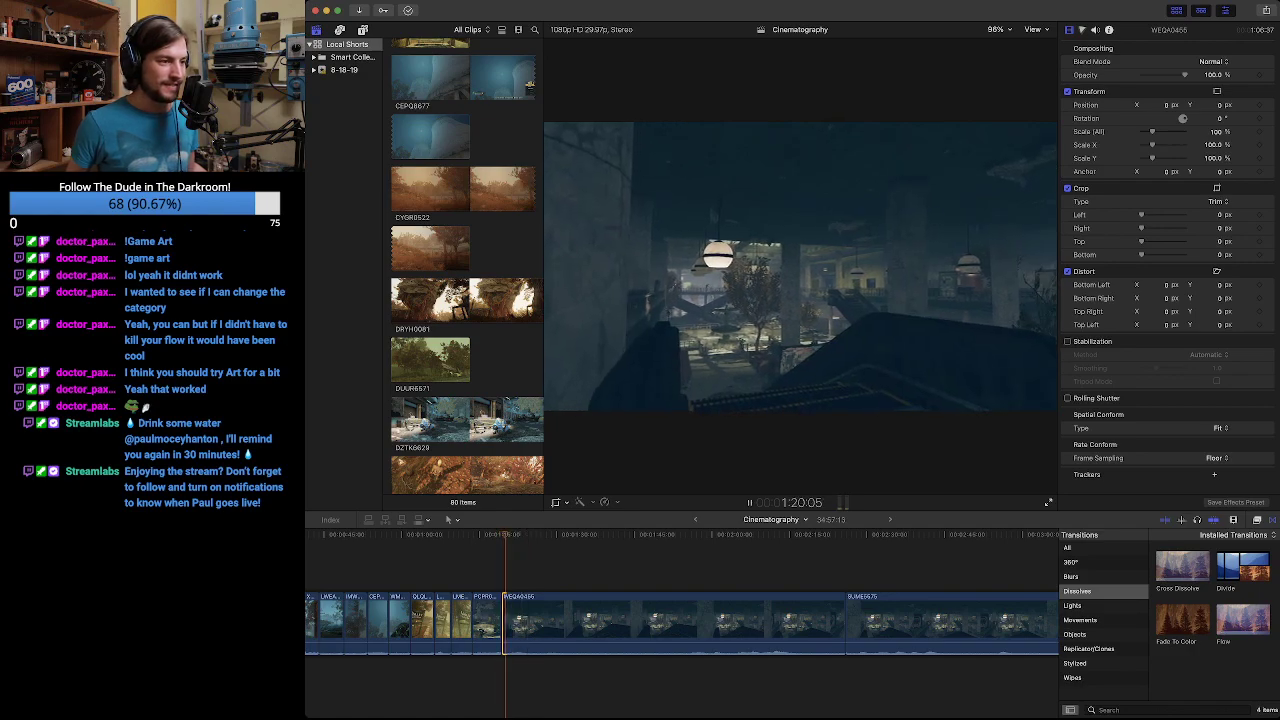
key(space)
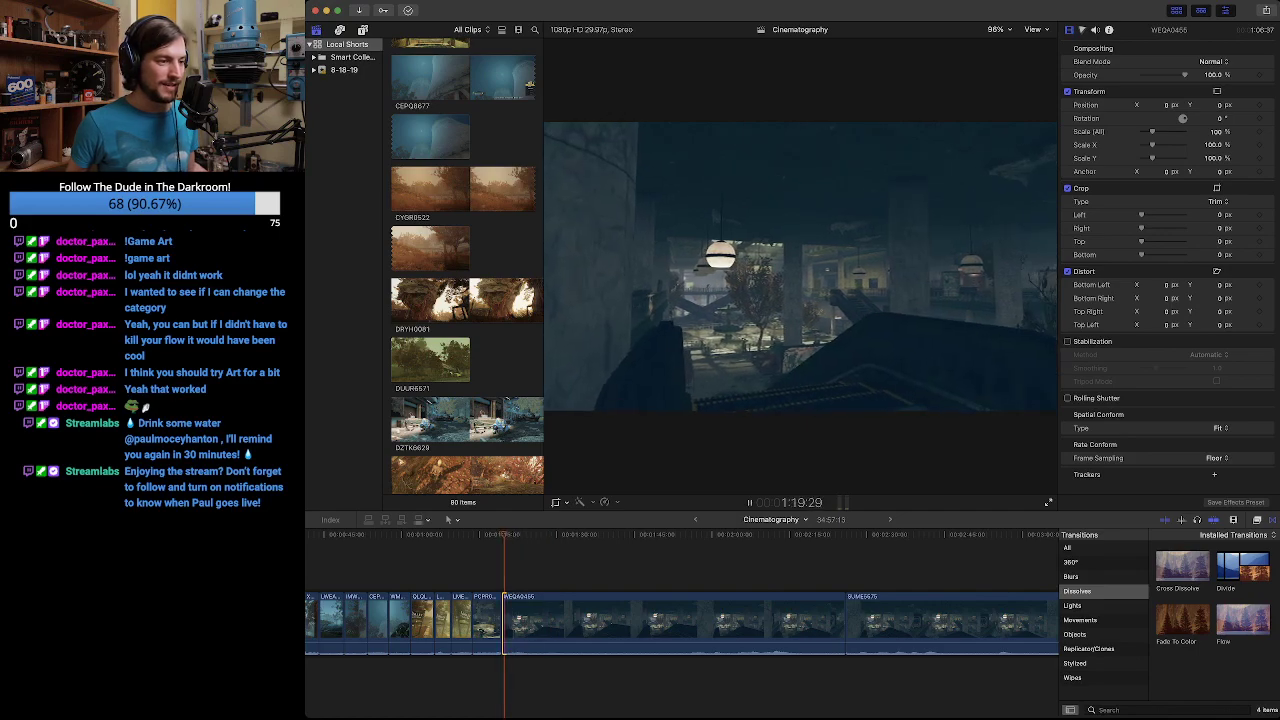
key(space)
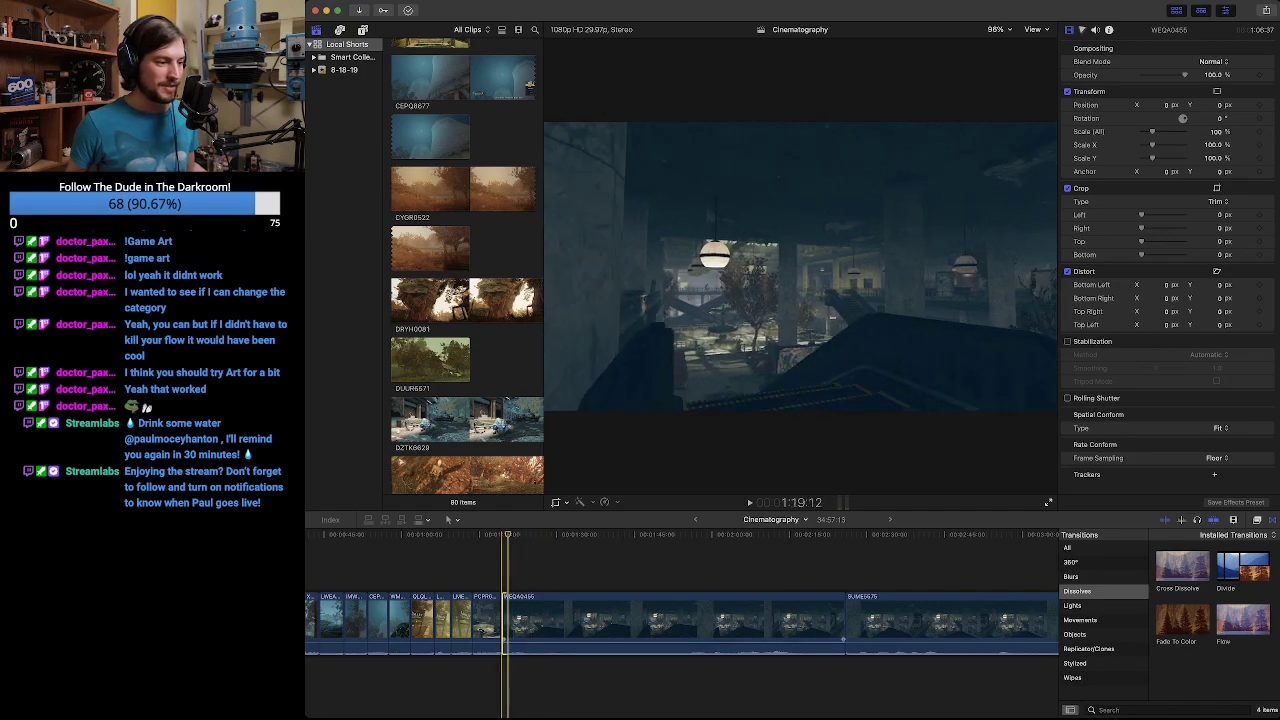
key(space)
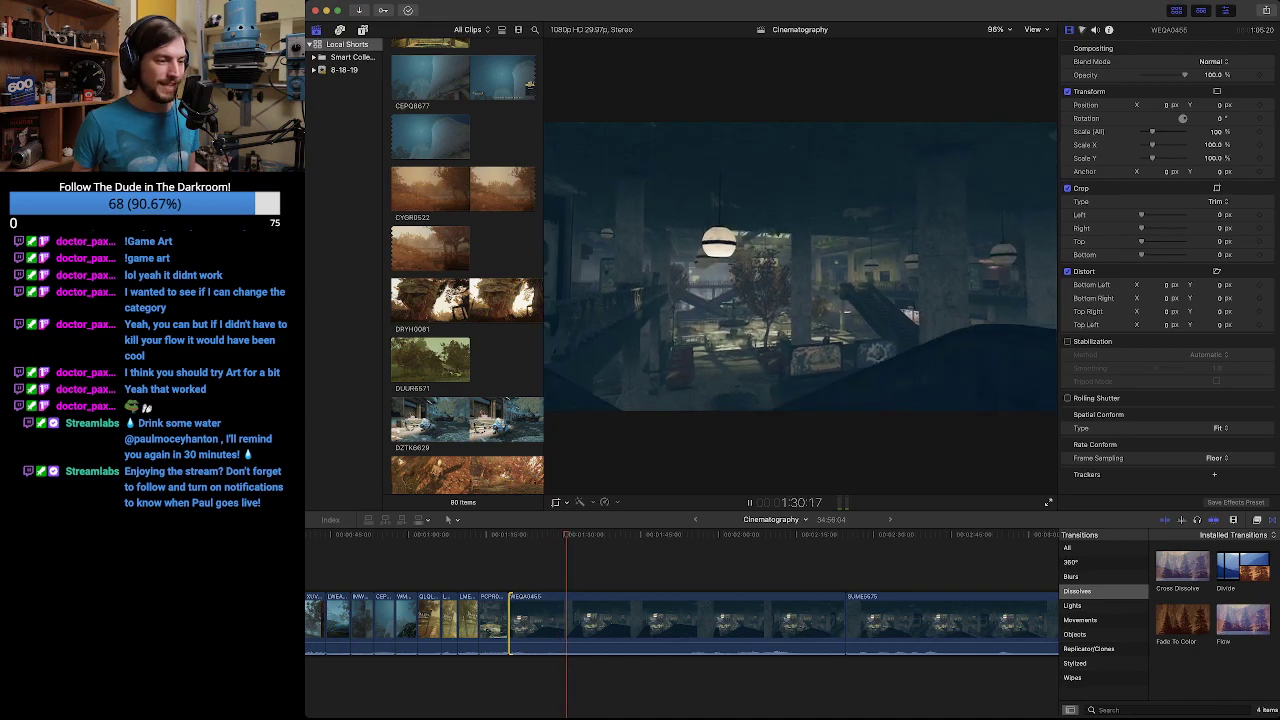
key(space)
scroll(611, 620, right, 2)
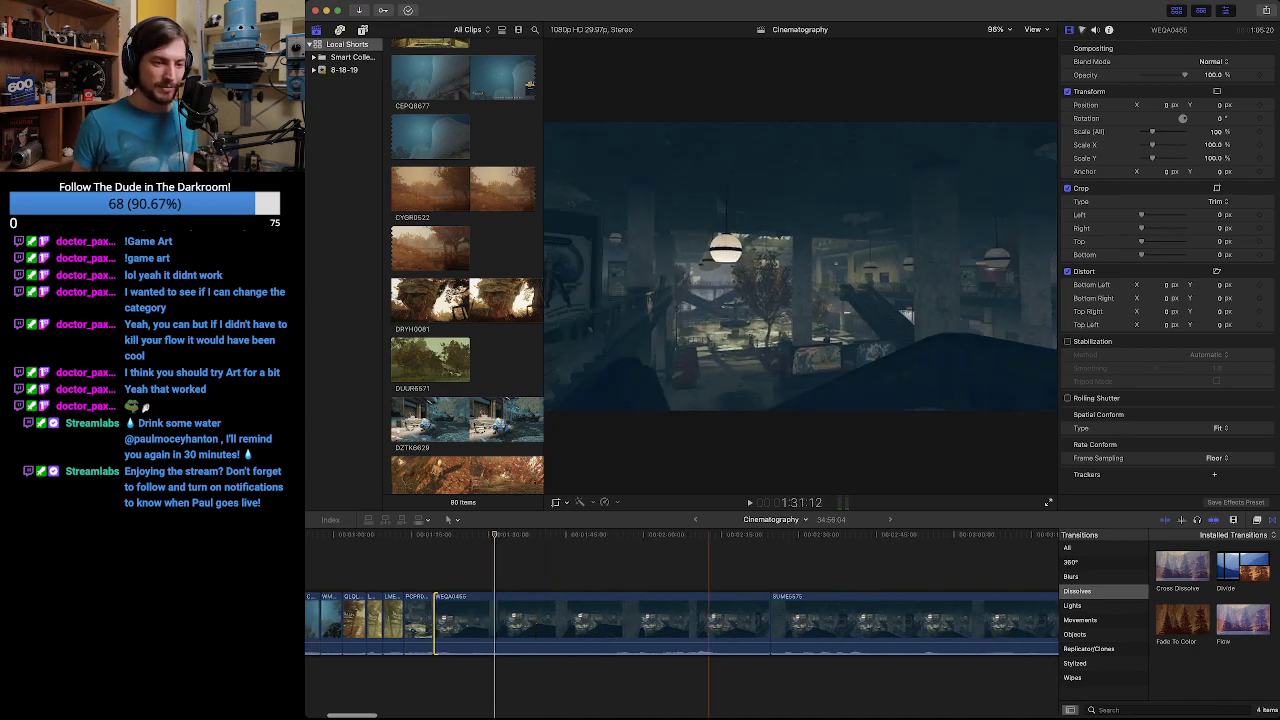
Trim the end of WEQA0455 back to 1:22:24 on the timeline, leaving a clip 3:24 long.
key(super+minus)
key(super+minus)
key(super+minus)
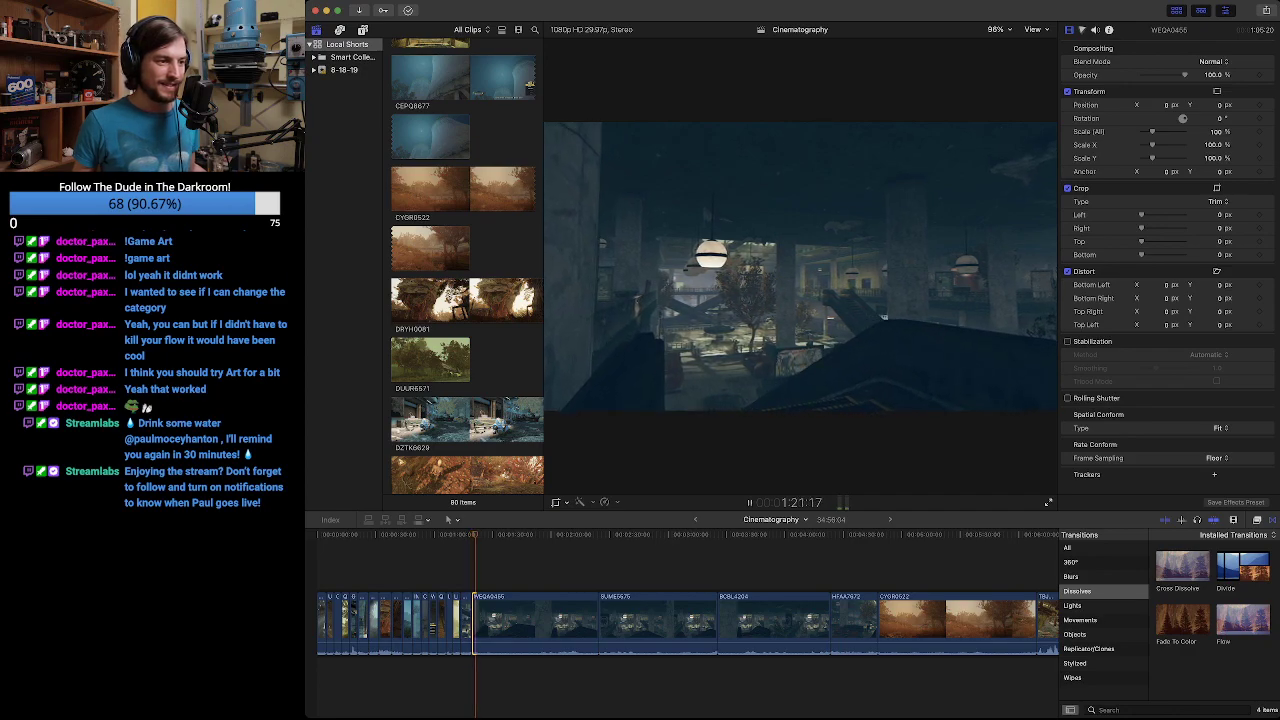
key(space)
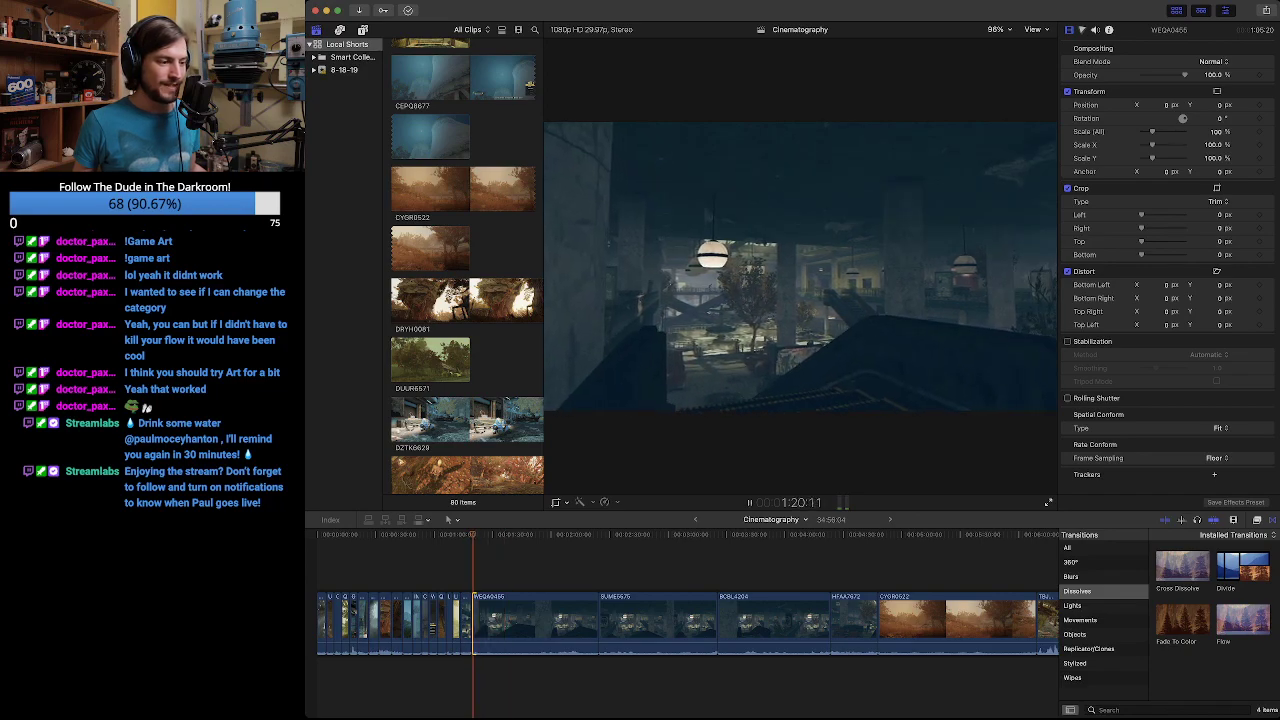
key(space)
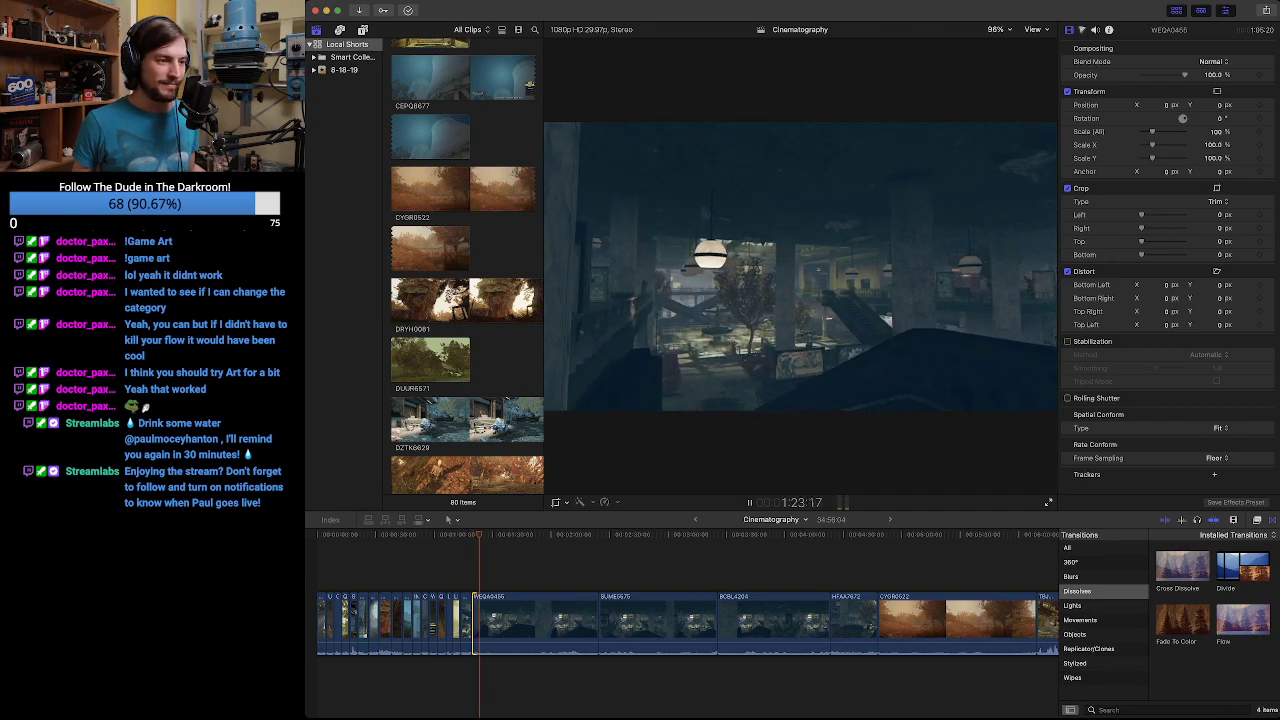
key(space)
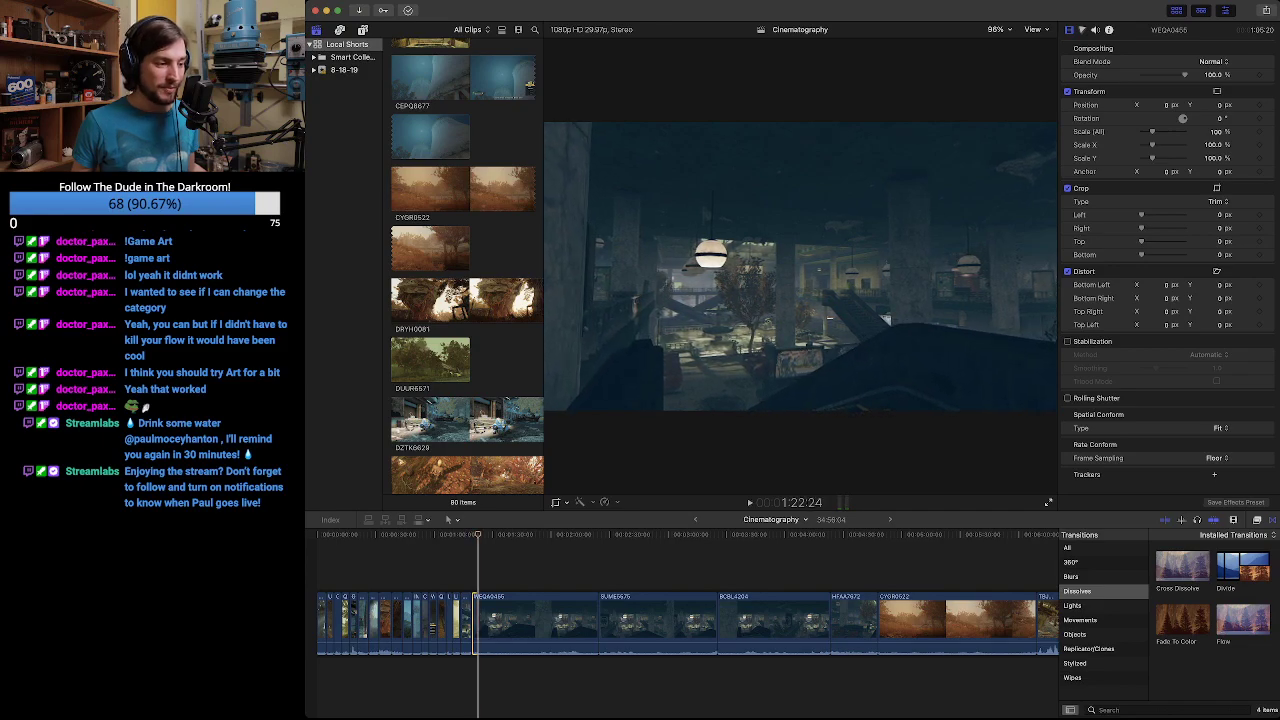
drag(598, 637, 476, 620)
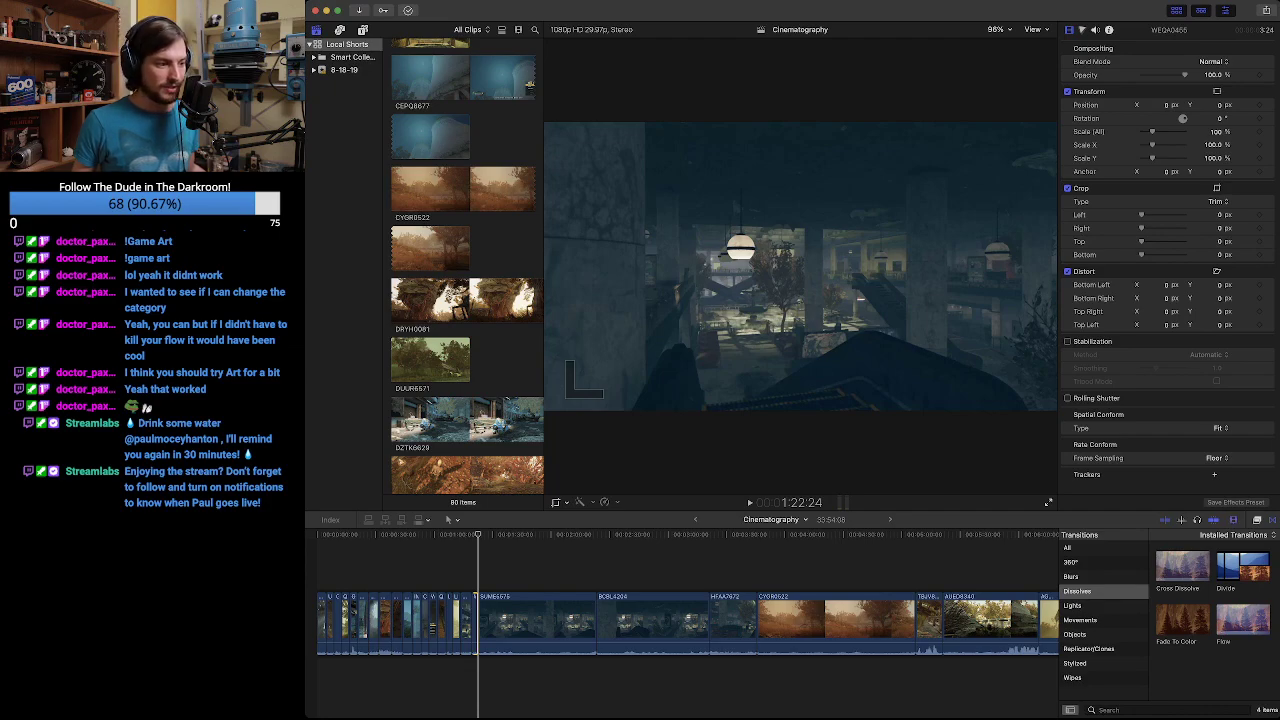
Play through SUME5575 to find its usable start and trim the beginning, leaving the clip 48:05 long.
key(super+=)
key(super+=)
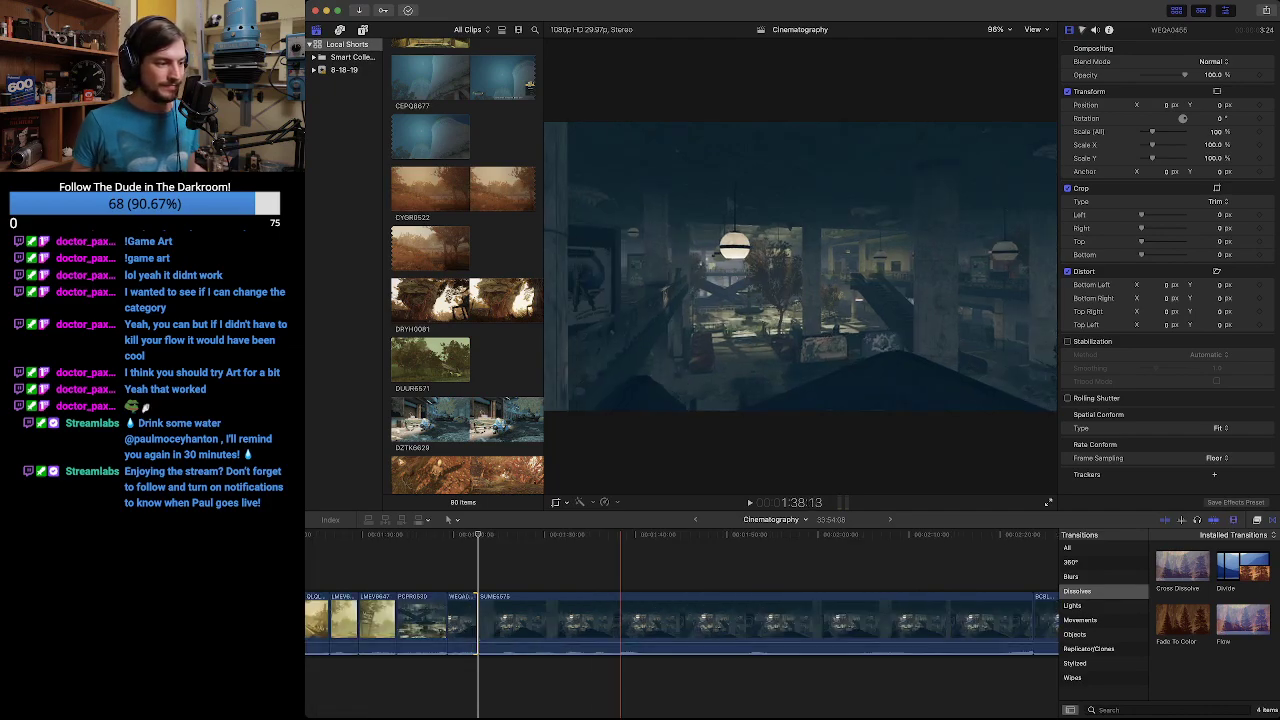
click(468, 535)
key(space)
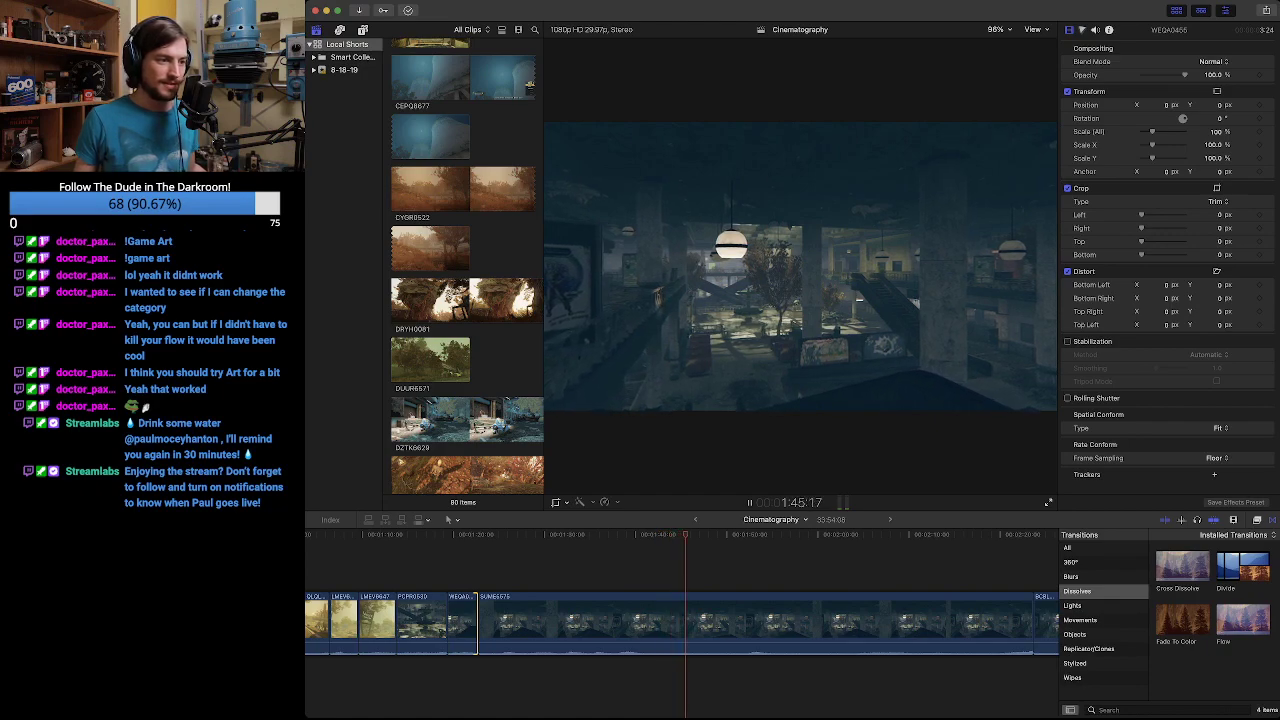
key(space)
click(629, 534)
key(space)
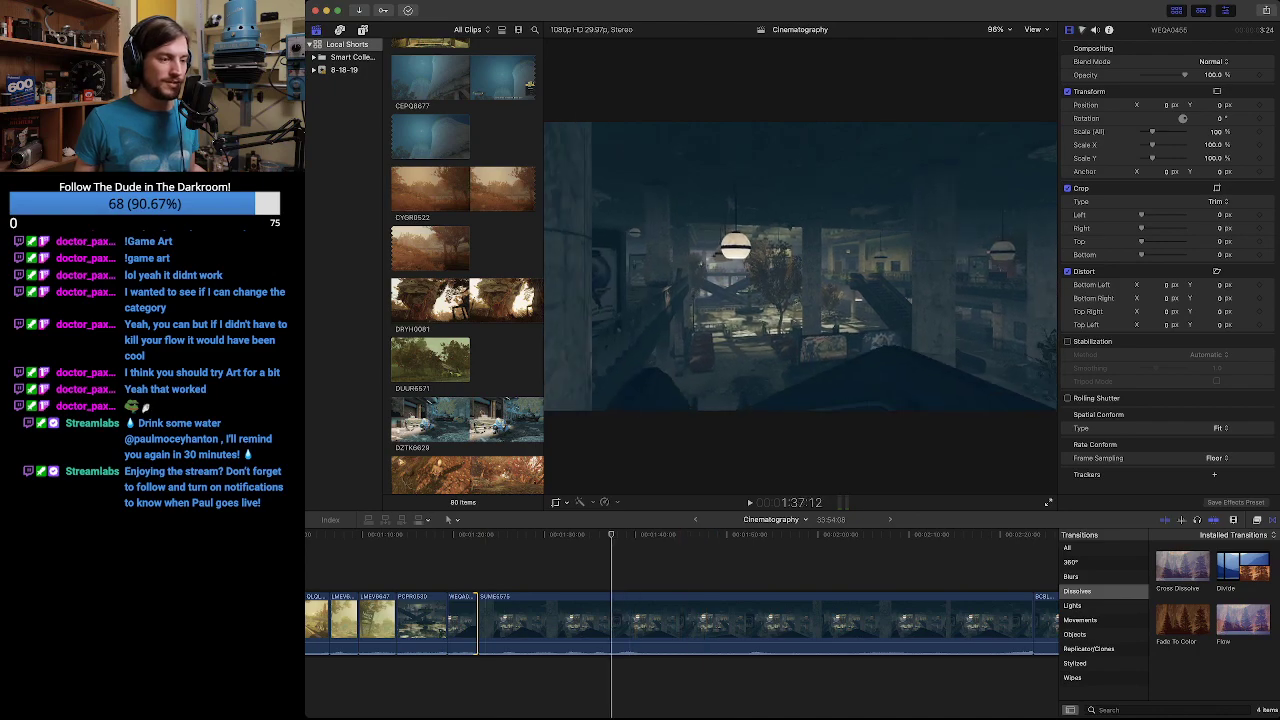
drag(624, 534, 589, 534)
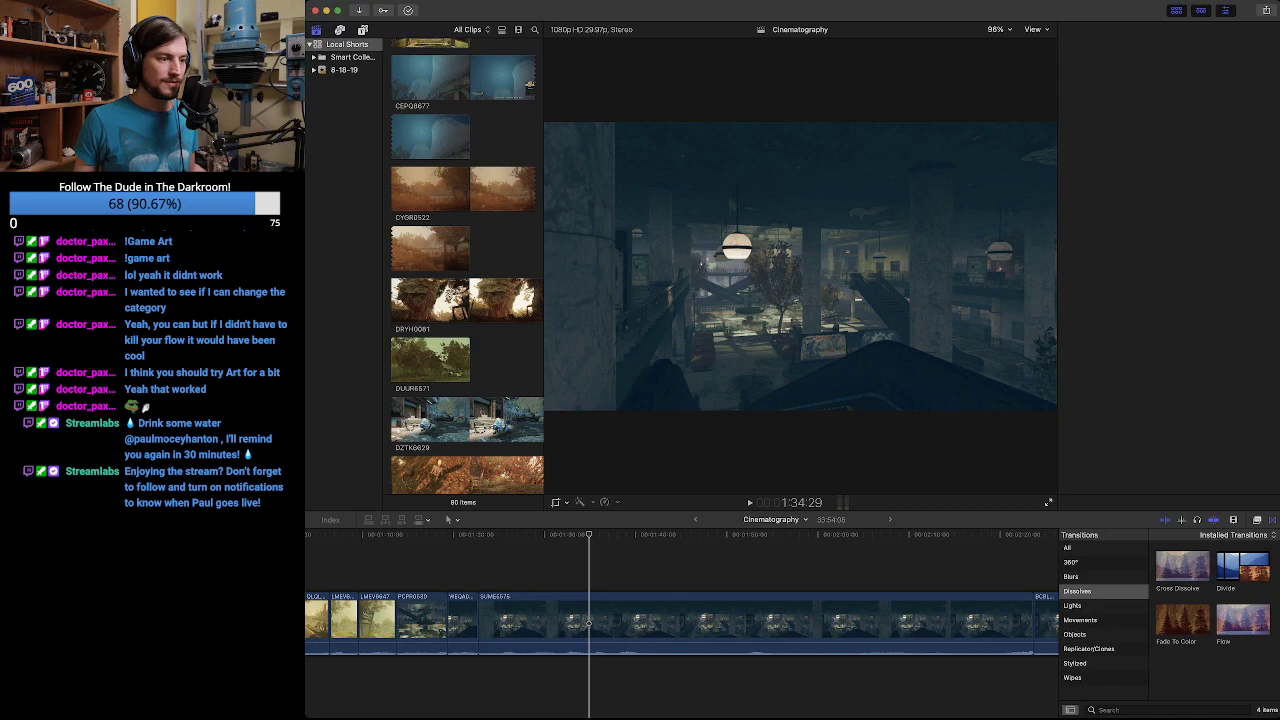
key(space)
key(space)
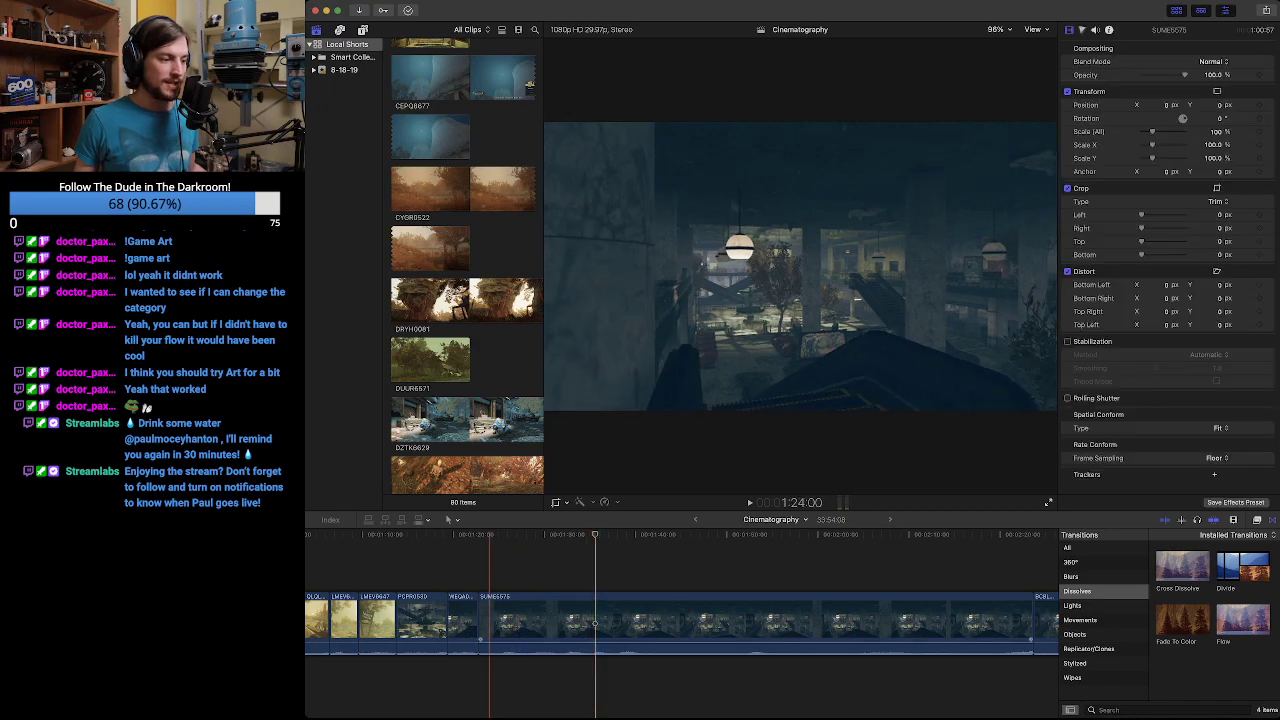
drag(479, 622, 596, 622)
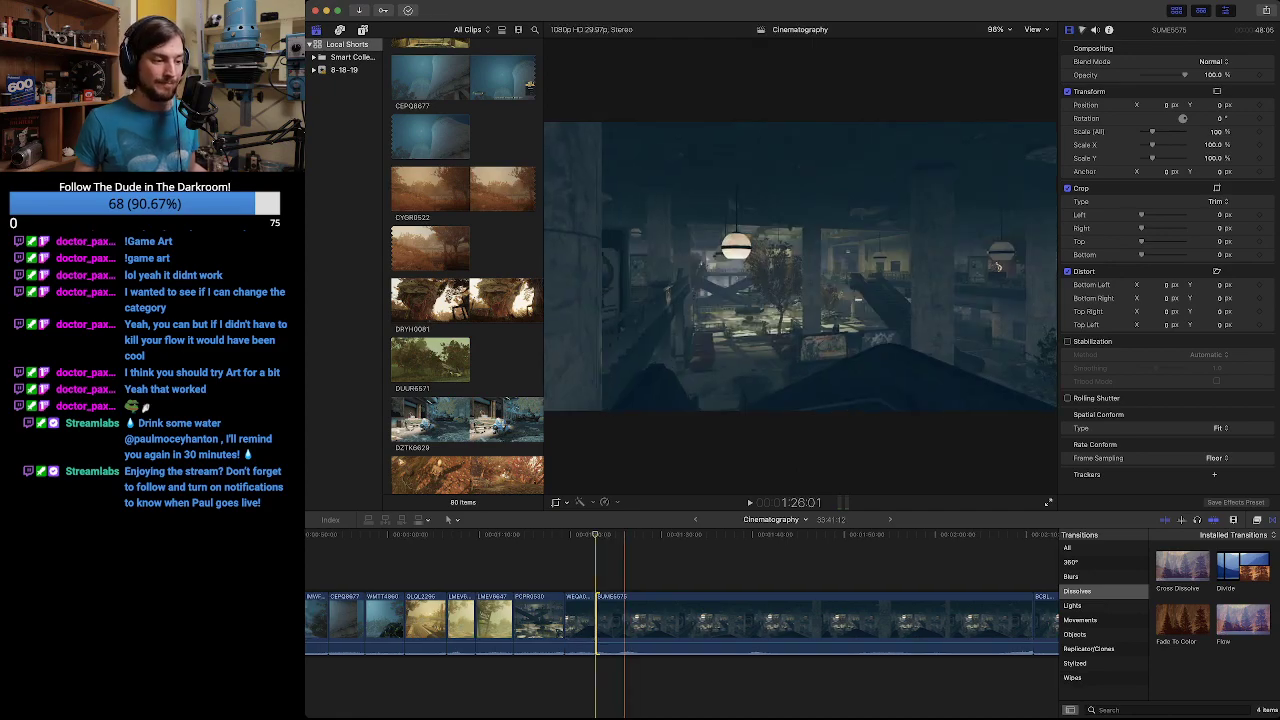
Split SUME5575 with the Blade tool at about 1:30 on the timeline.
key(space)
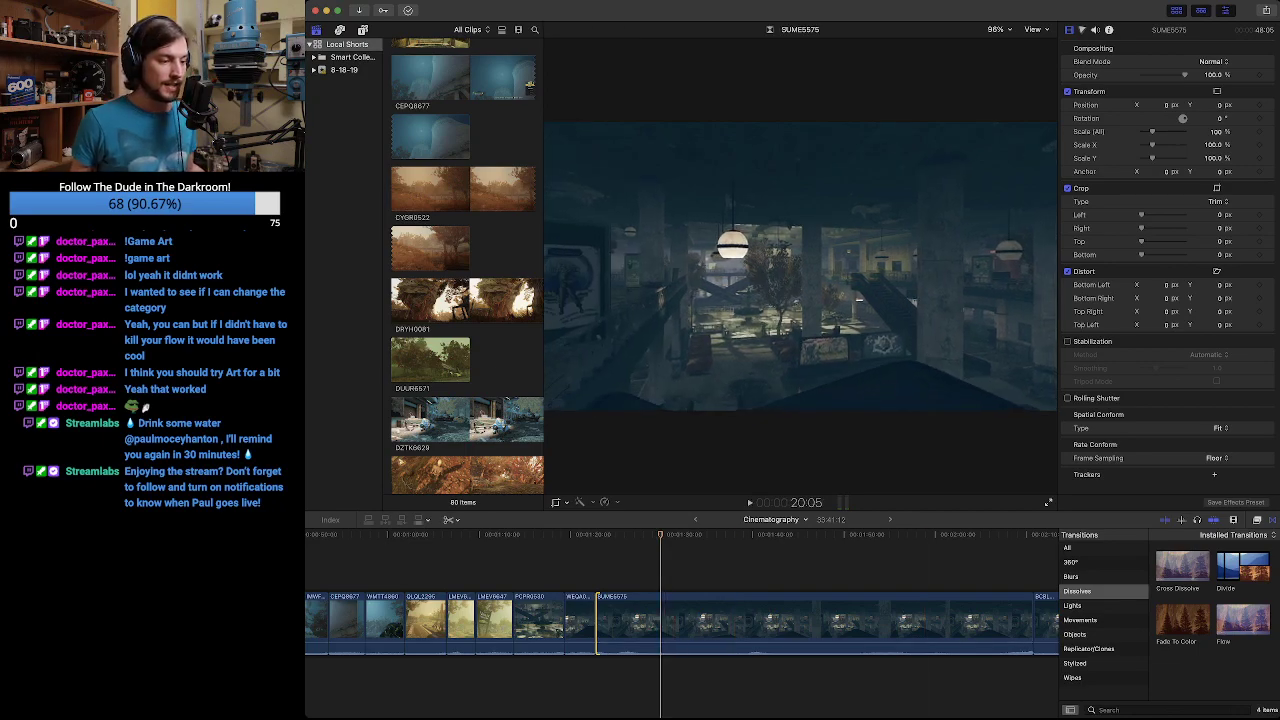
click(660, 621)
click(660, 623)
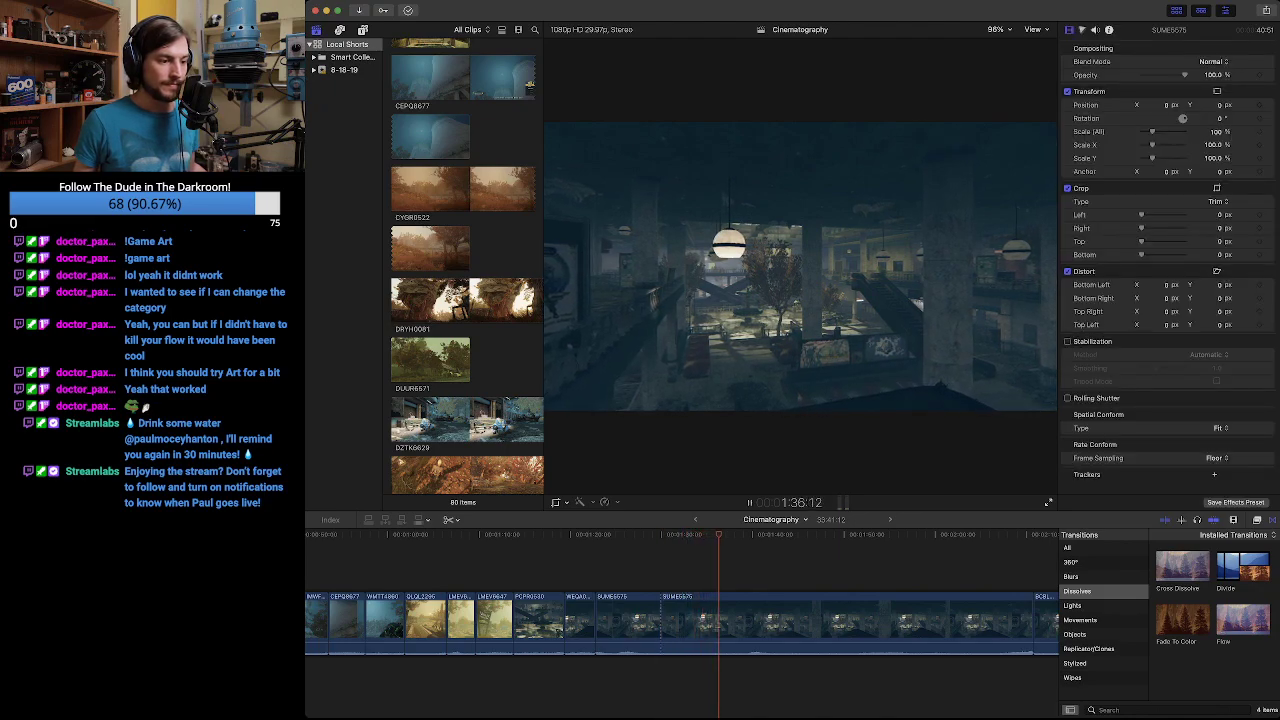
Play the second part of SUME5575 and split it at 1:46:14 and again at 1:52:26.
scroll(680, 623, right, 2)
scroll(682, 624, right, 3)
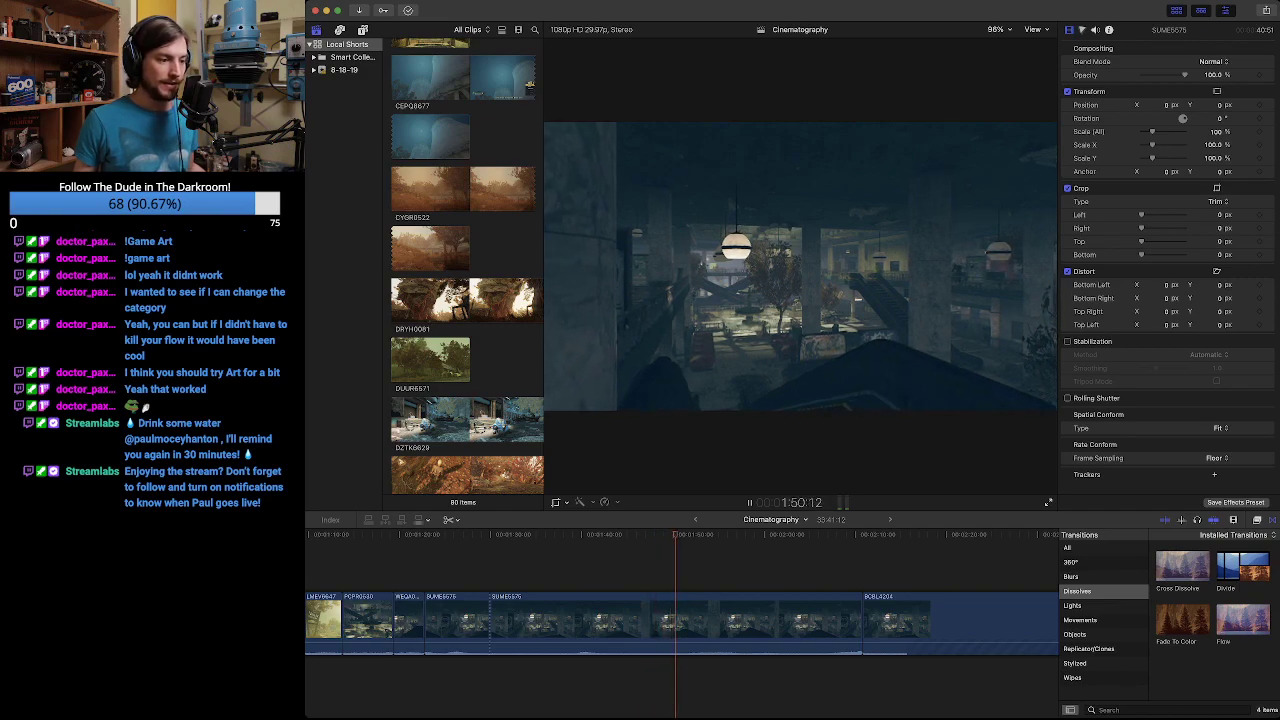
key(space)
drag(682, 535, 648, 535)
drag(648, 623, 640, 623)
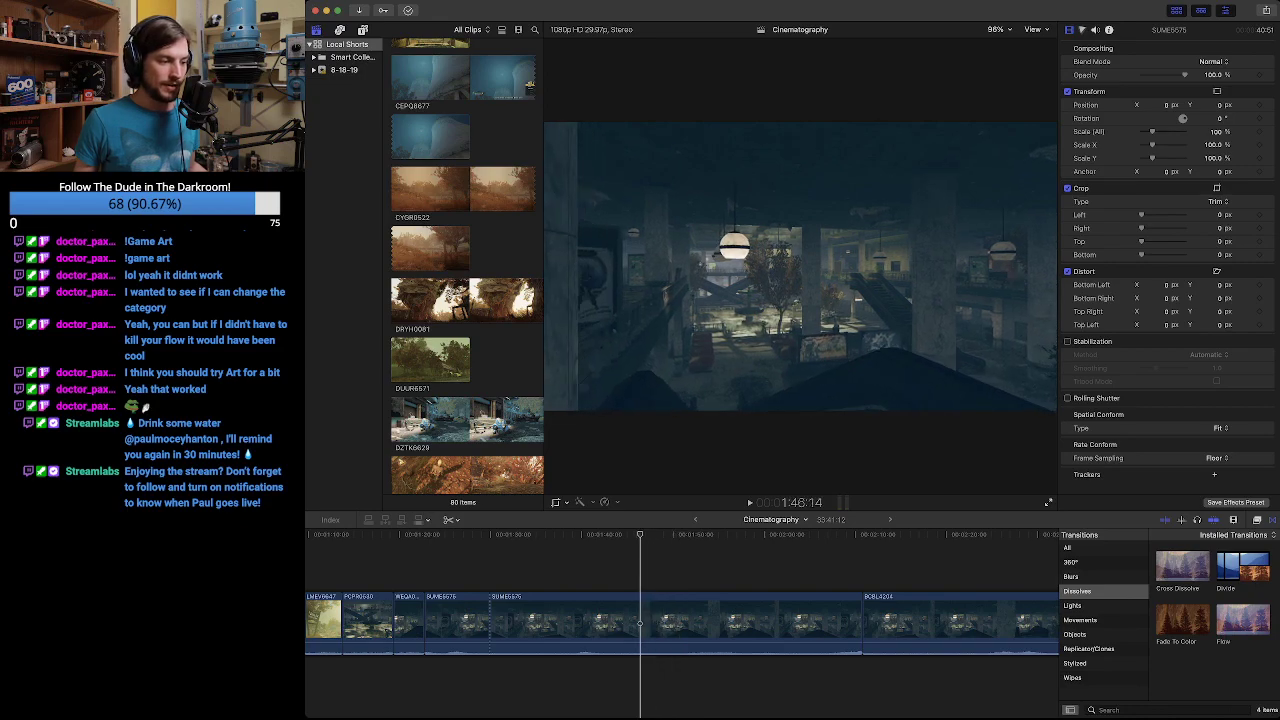
key(space)
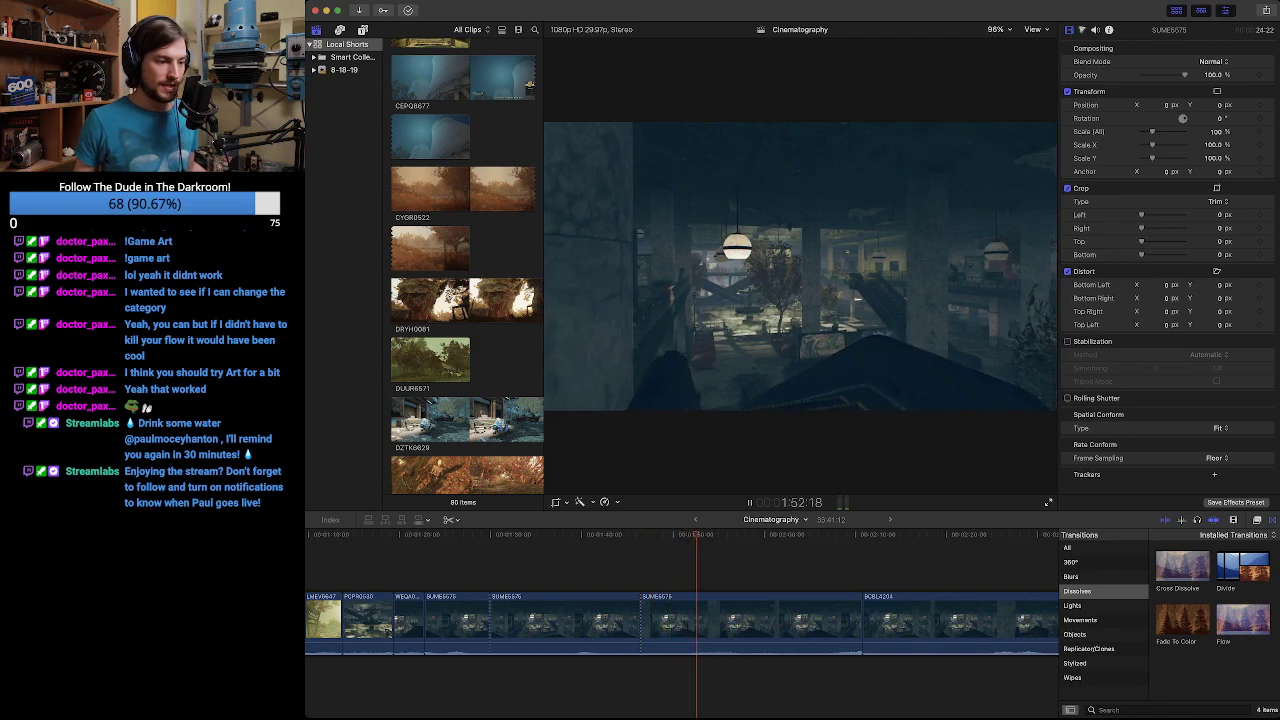
click(698, 622)
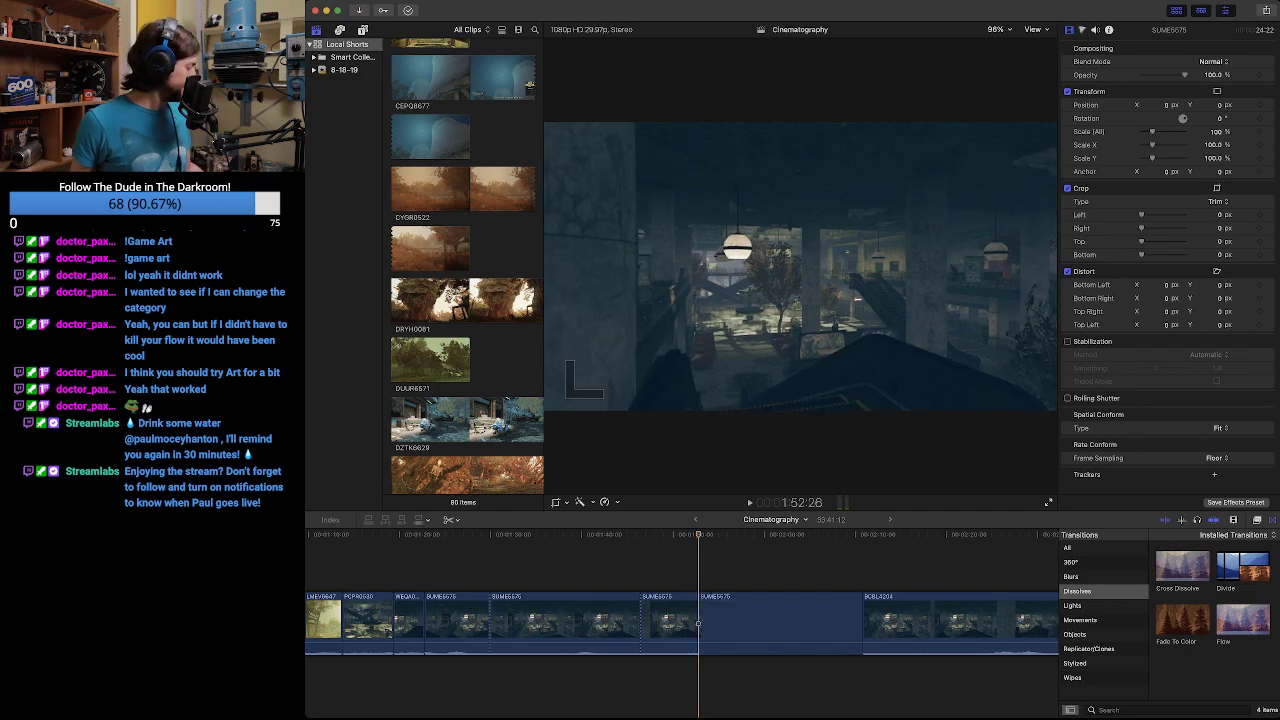
Delete the SUME5575 segment ending at 1:46:14 and play back the closed-up cut.
key(a)
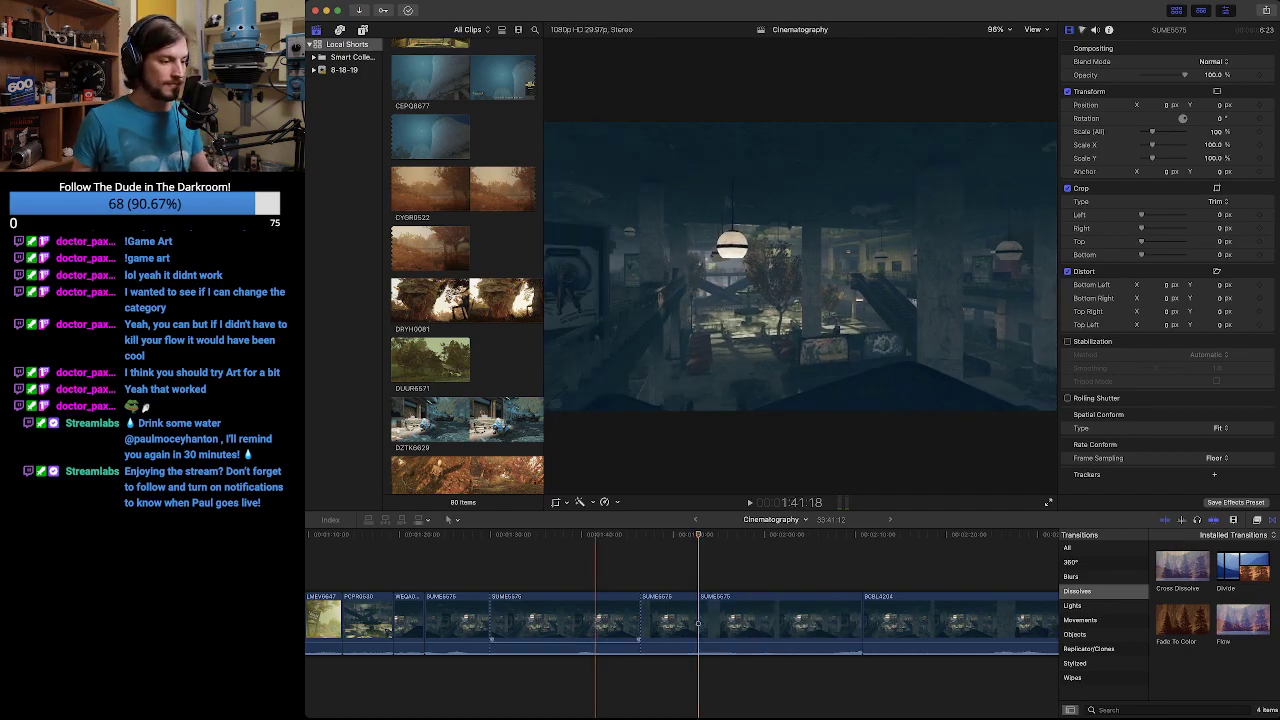
click(493, 622)
key(Delete)
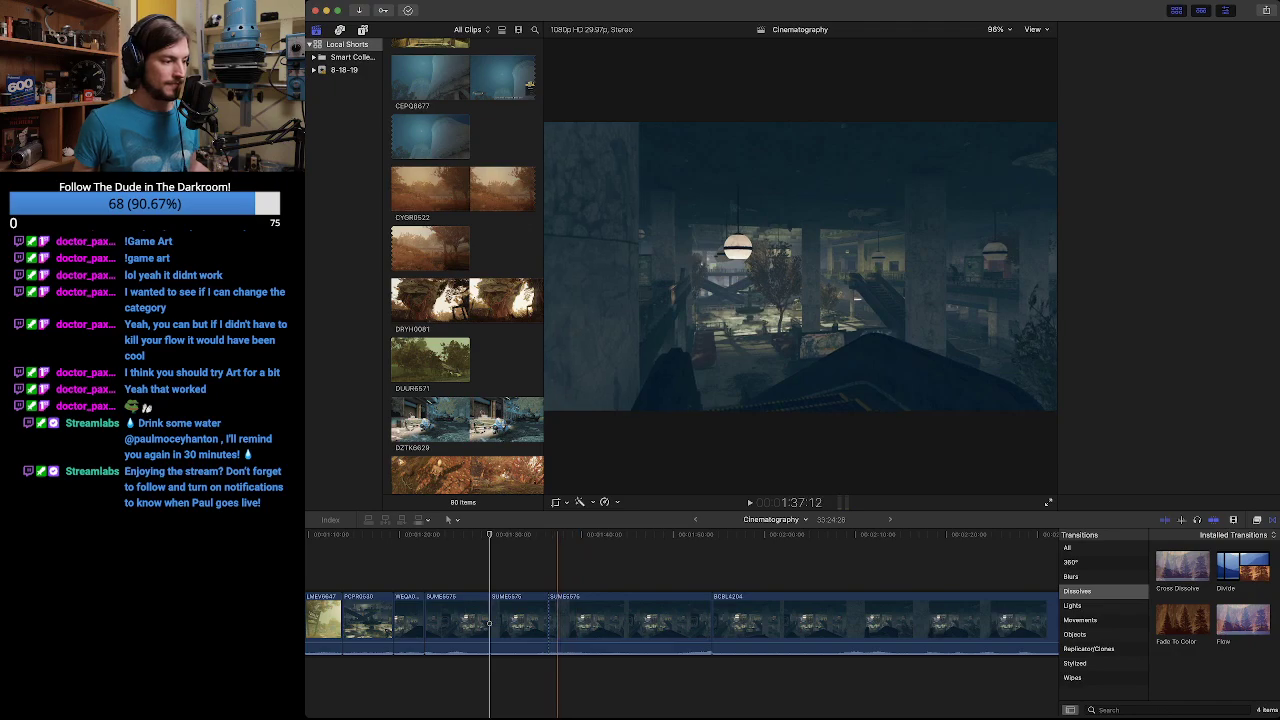
key(Up)
key(space)
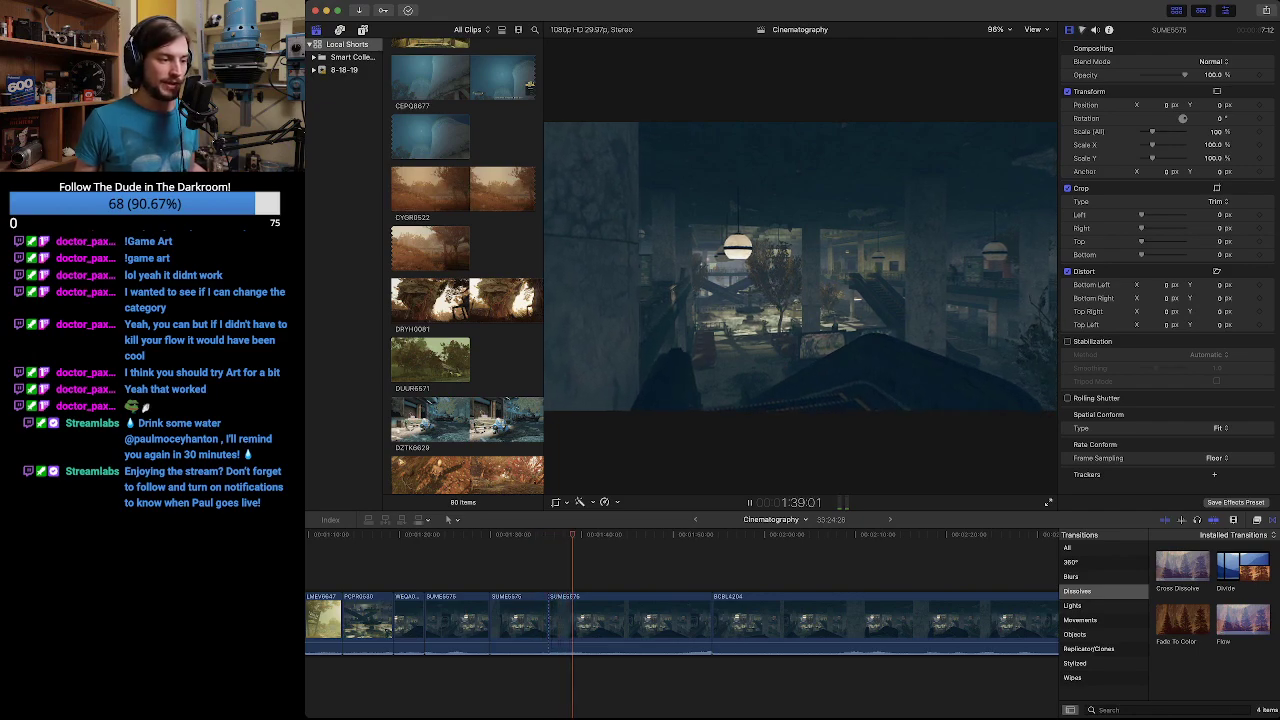
Delete the last SUME5575 segment, directly before BCBL4204.
scroll(680, 622, right, 2)
drag(525, 534, 612, 534)
drag(613, 624, 579, 622)
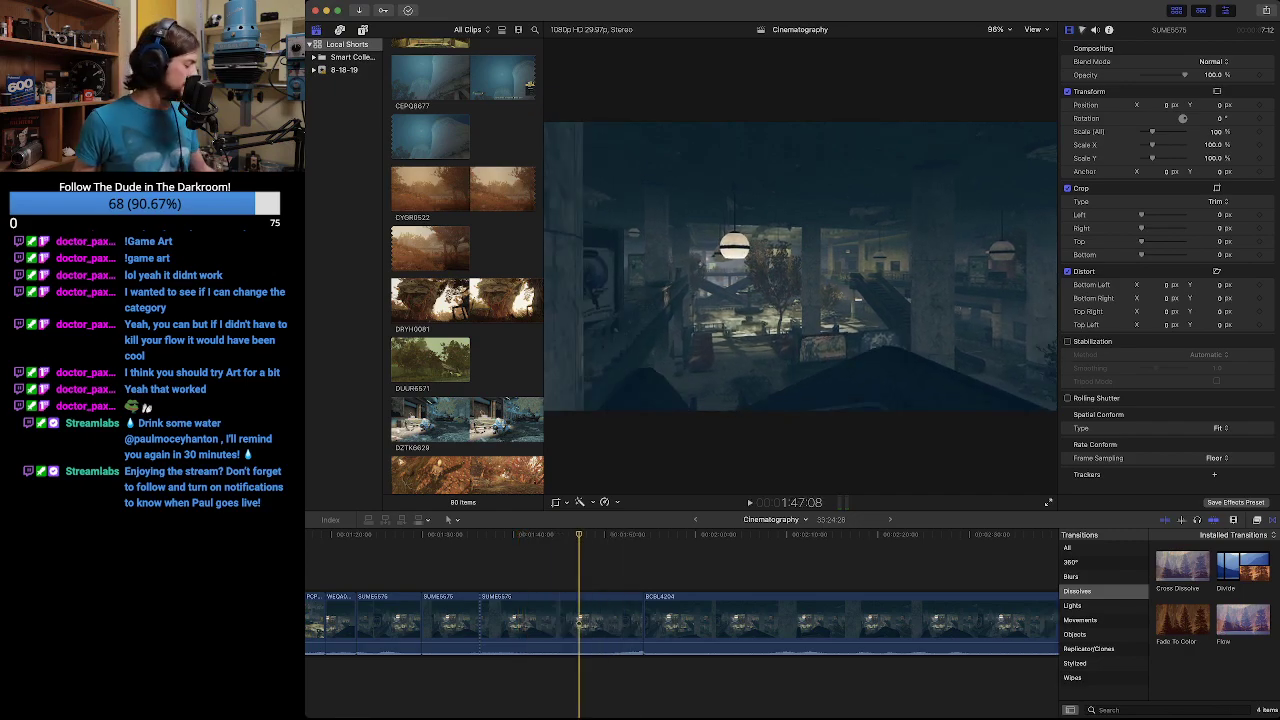
click(579, 622)
key(BackSpace)
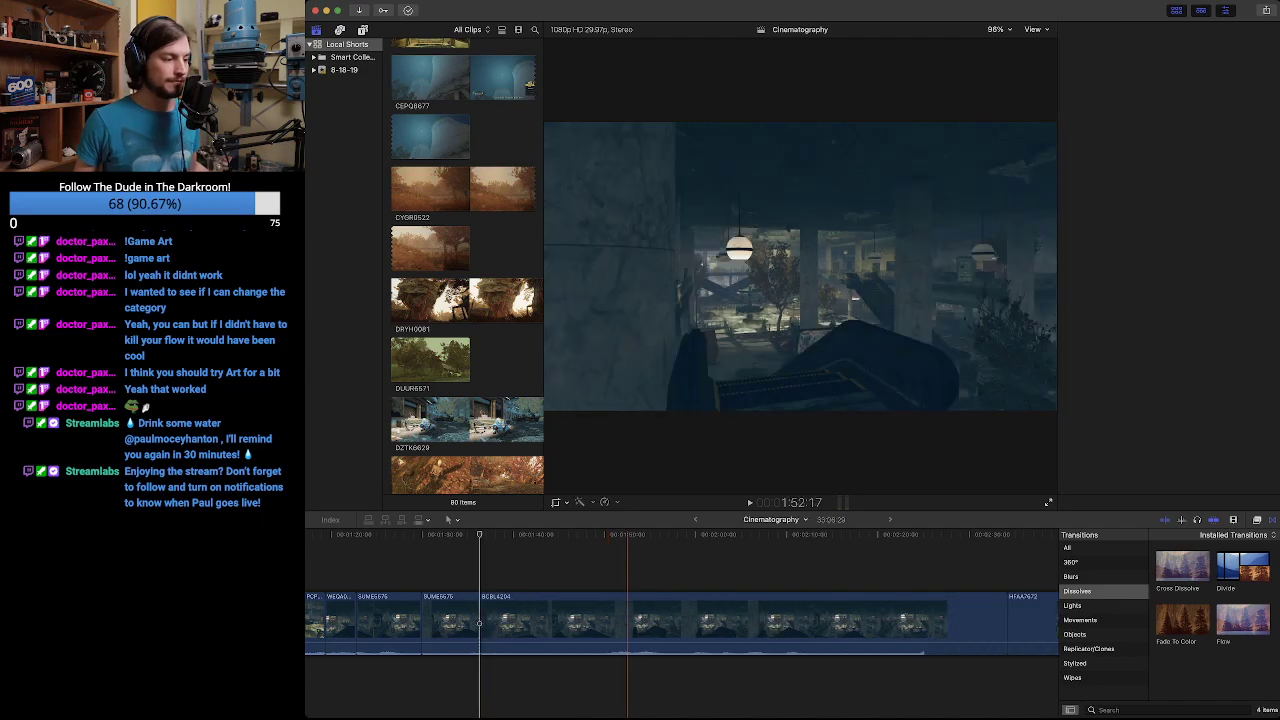
Play across the cut into BCBL4204 and trim about 3 seconds off the start of that clip.
click(476, 624)
key(space)
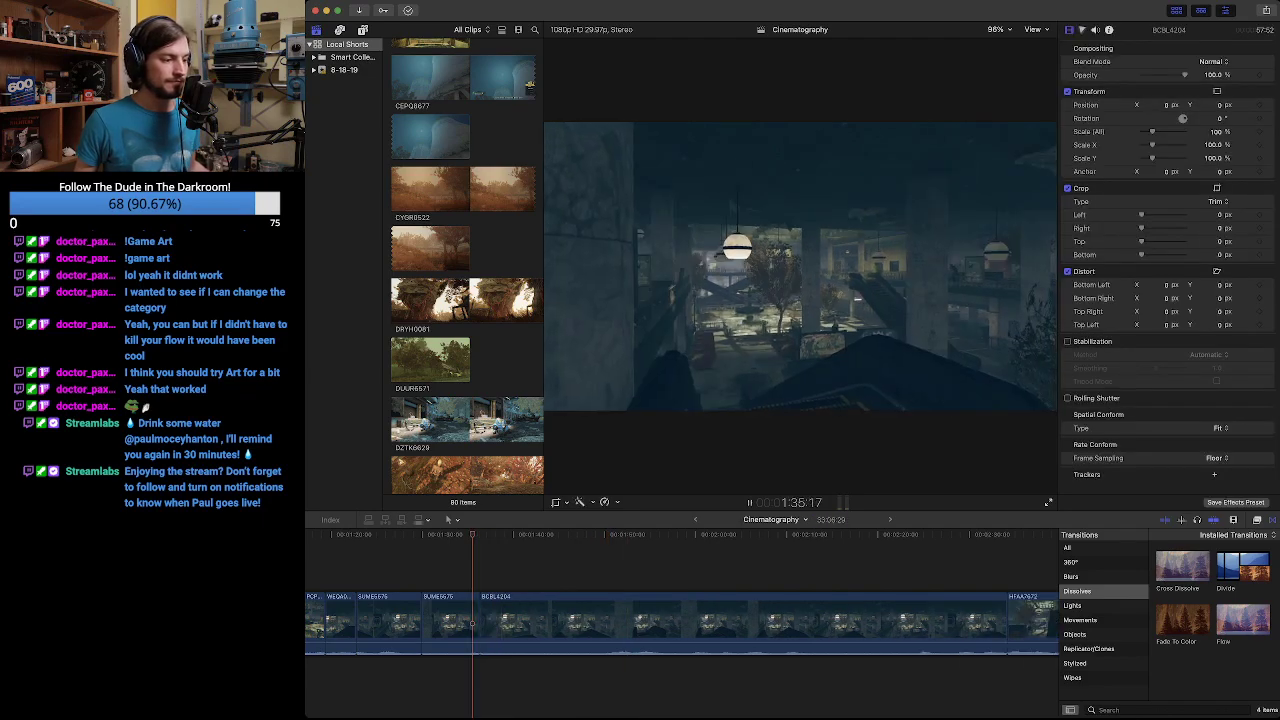
key(space)
key(space)
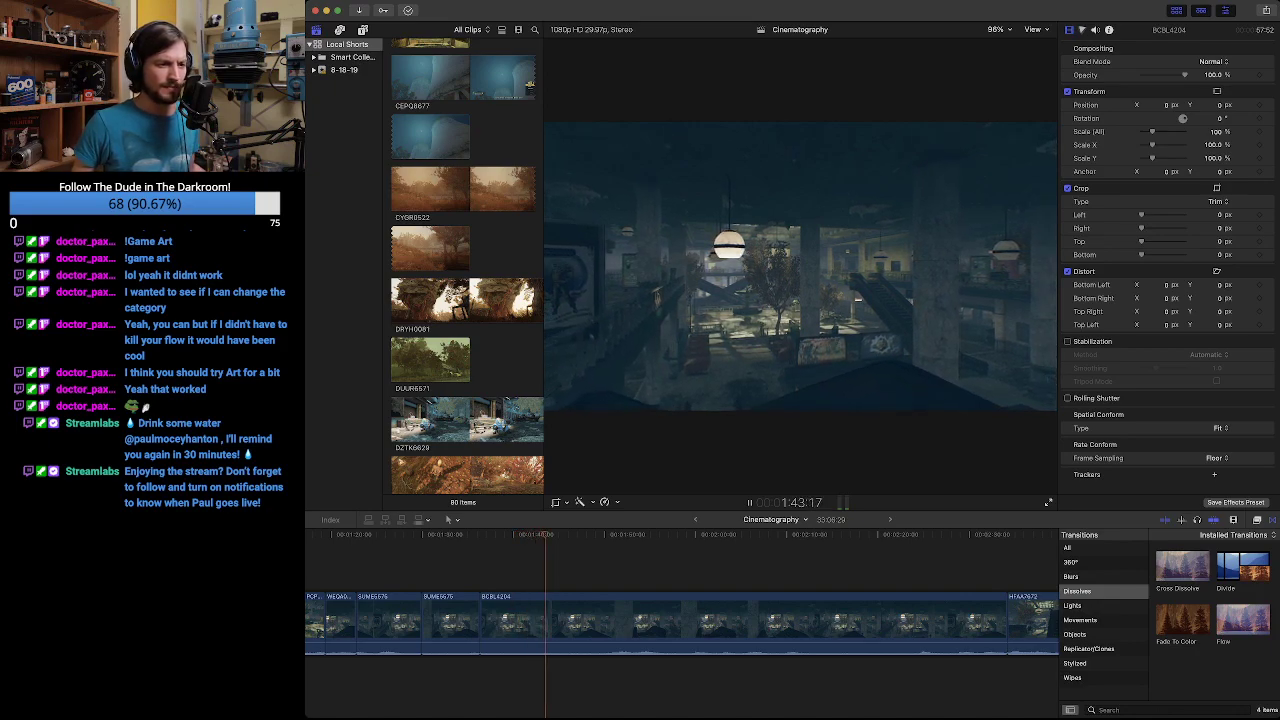
key(space)
key(j)
key(k)
drag(548, 622, 511, 622)
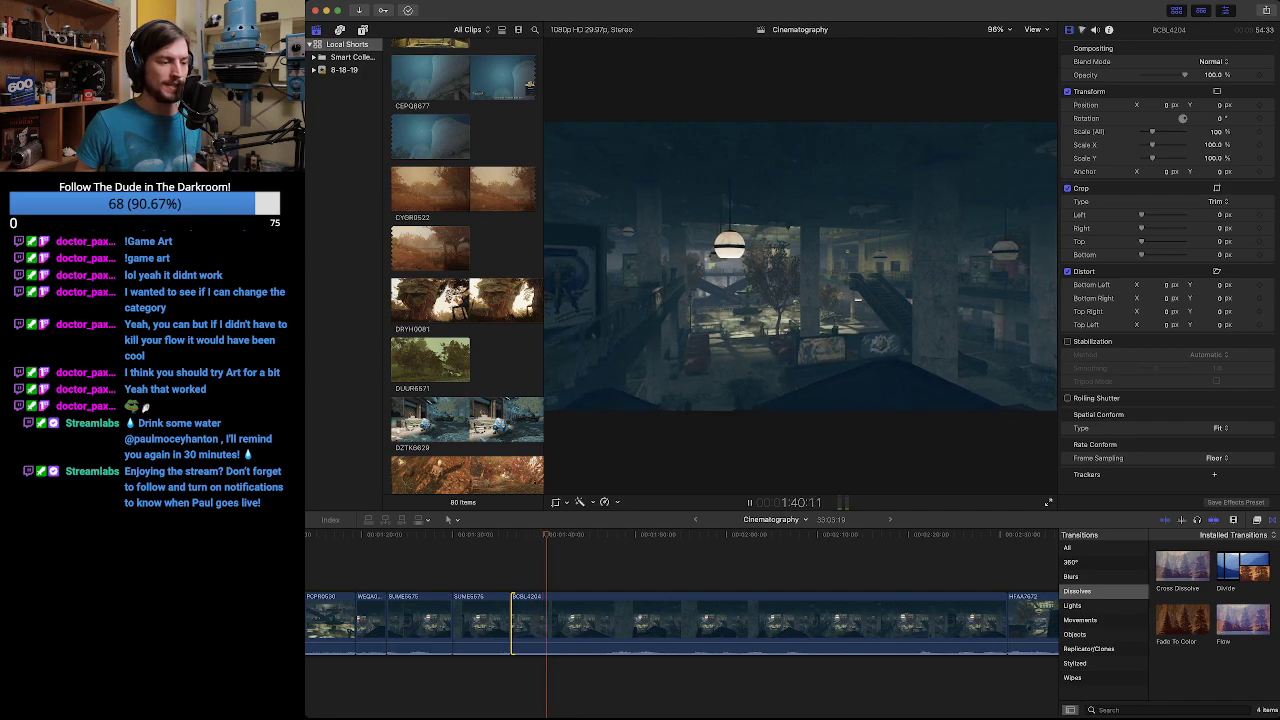
Play the trimmed BCBL4204 and split it with the Blade tool at 1:40:20.
key(space)
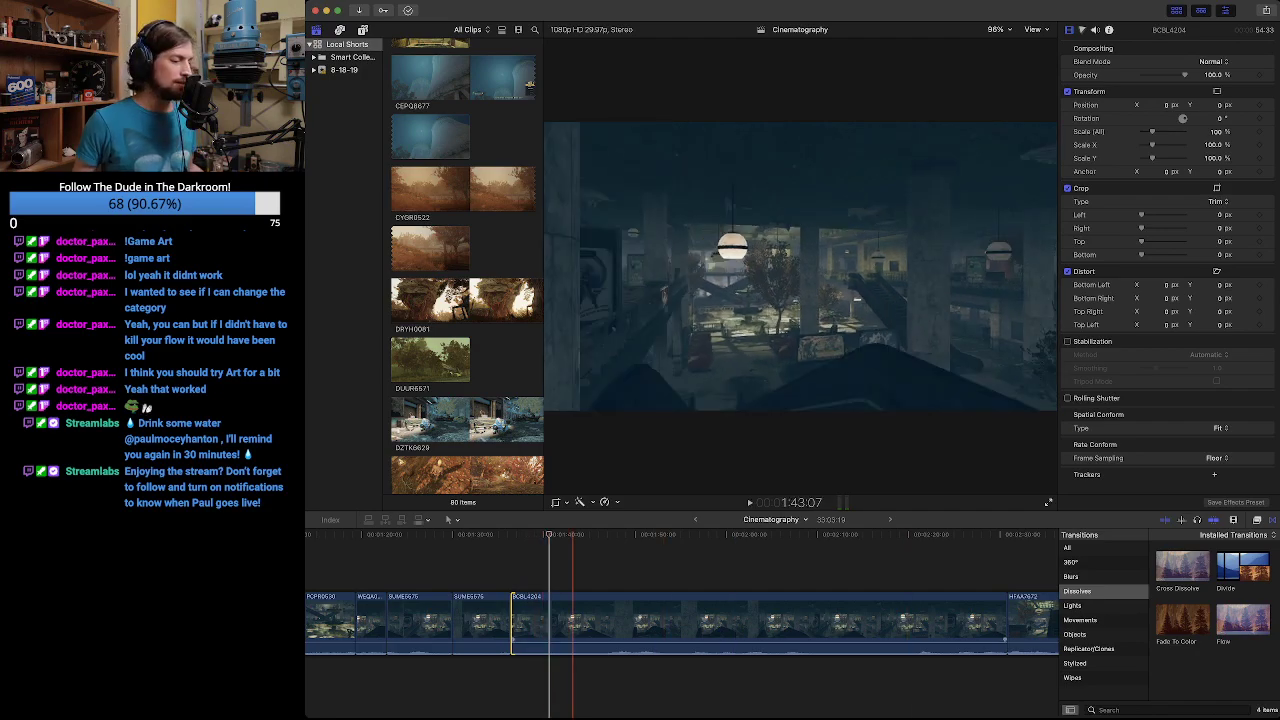
key(b)
click(548, 623)
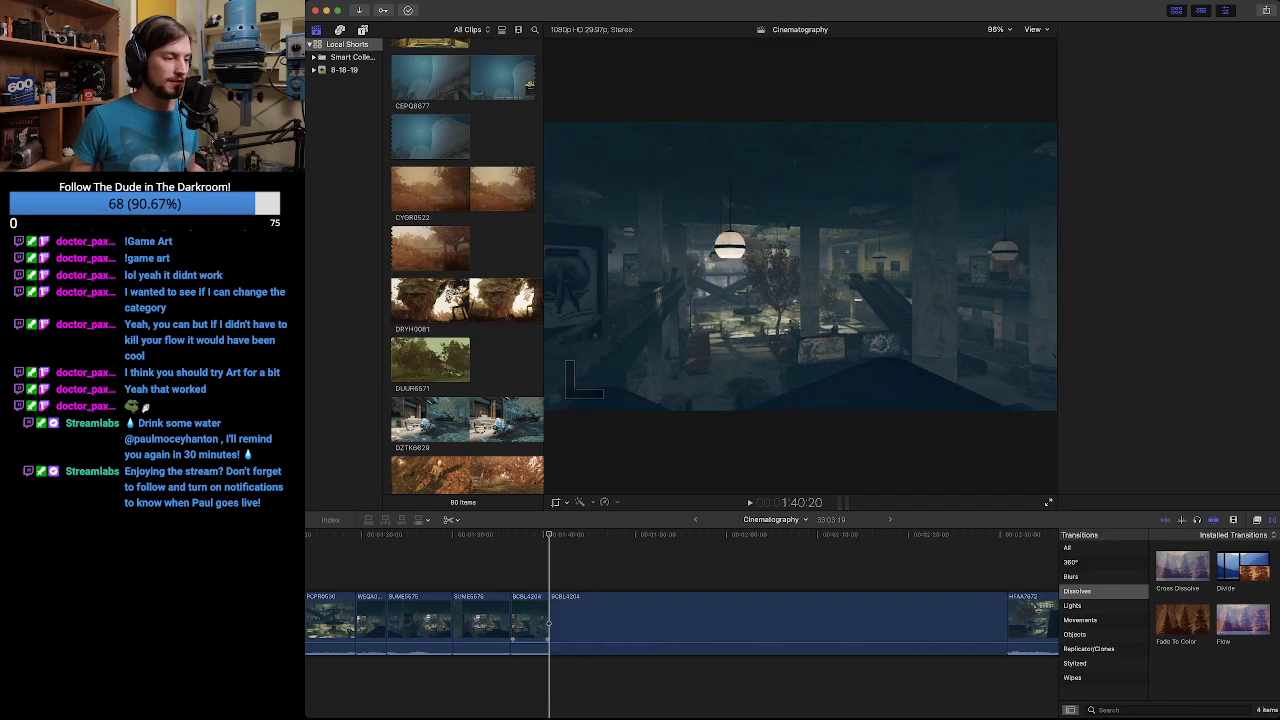
Look through the second part of BCBL4204 and try splitting it near its middle.
click(559, 560)
click(568, 622)
drag(568, 622, 850, 624)
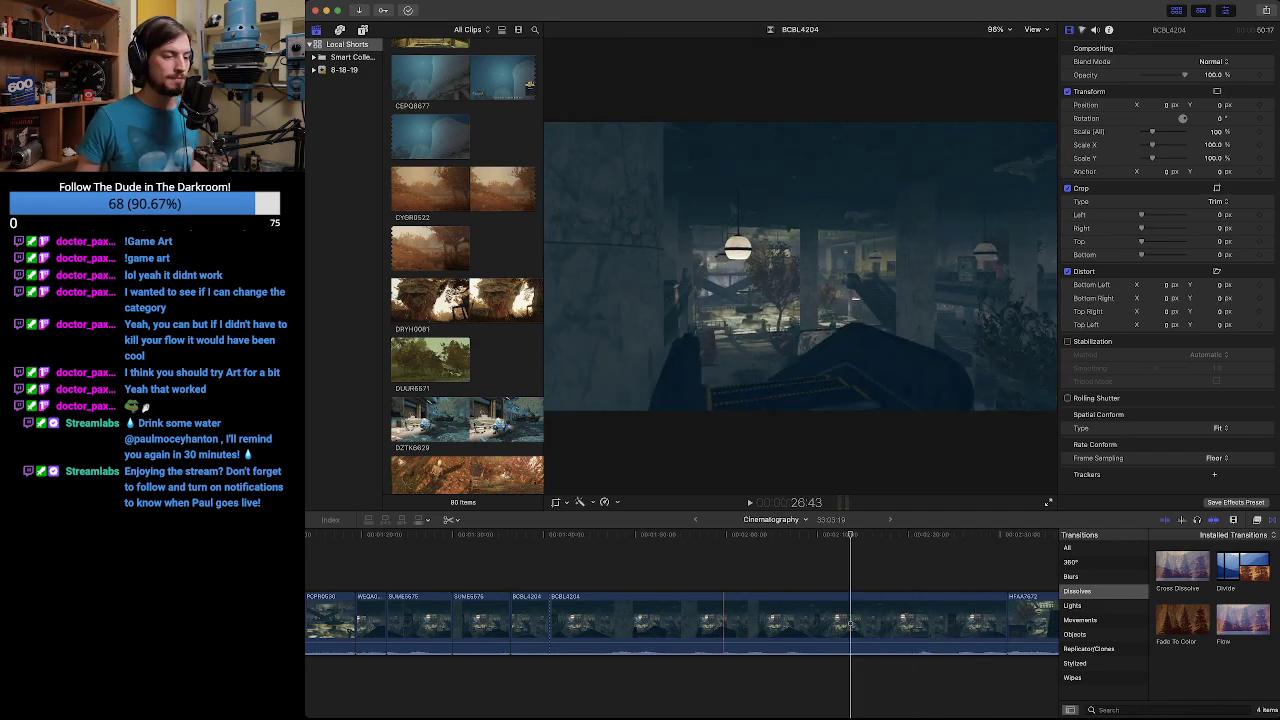
key(super+b)
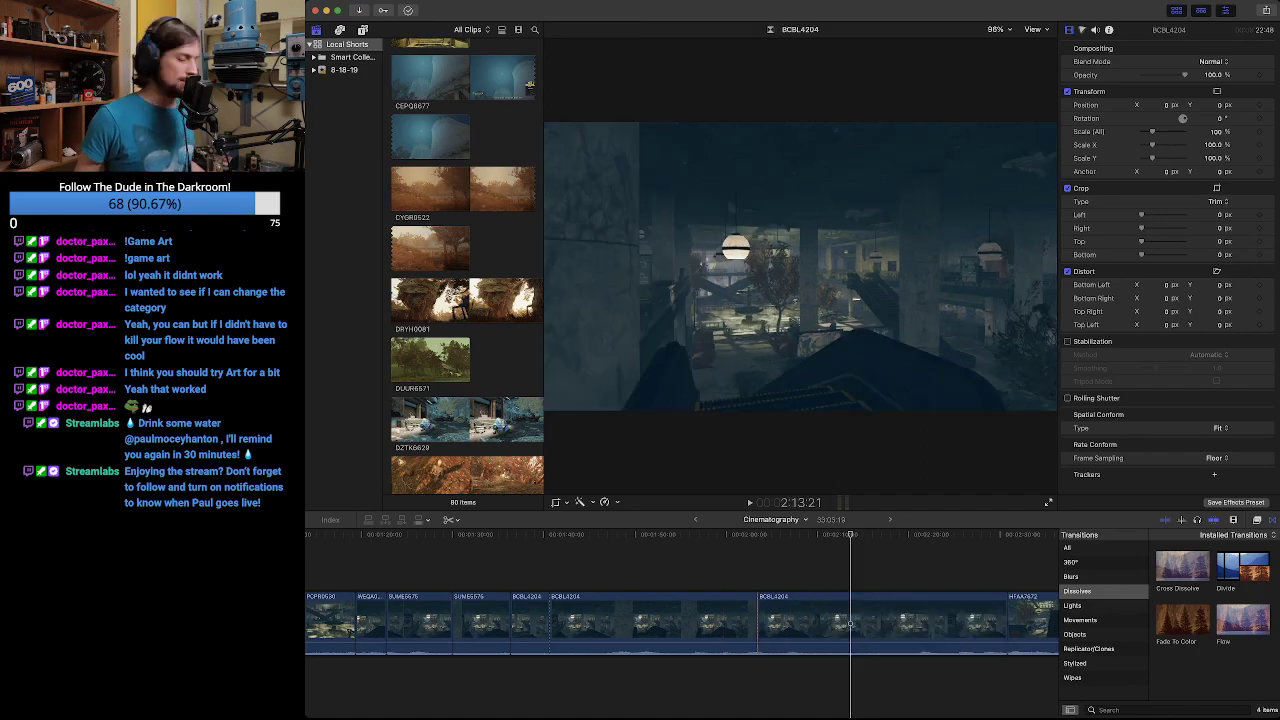
key(Up)
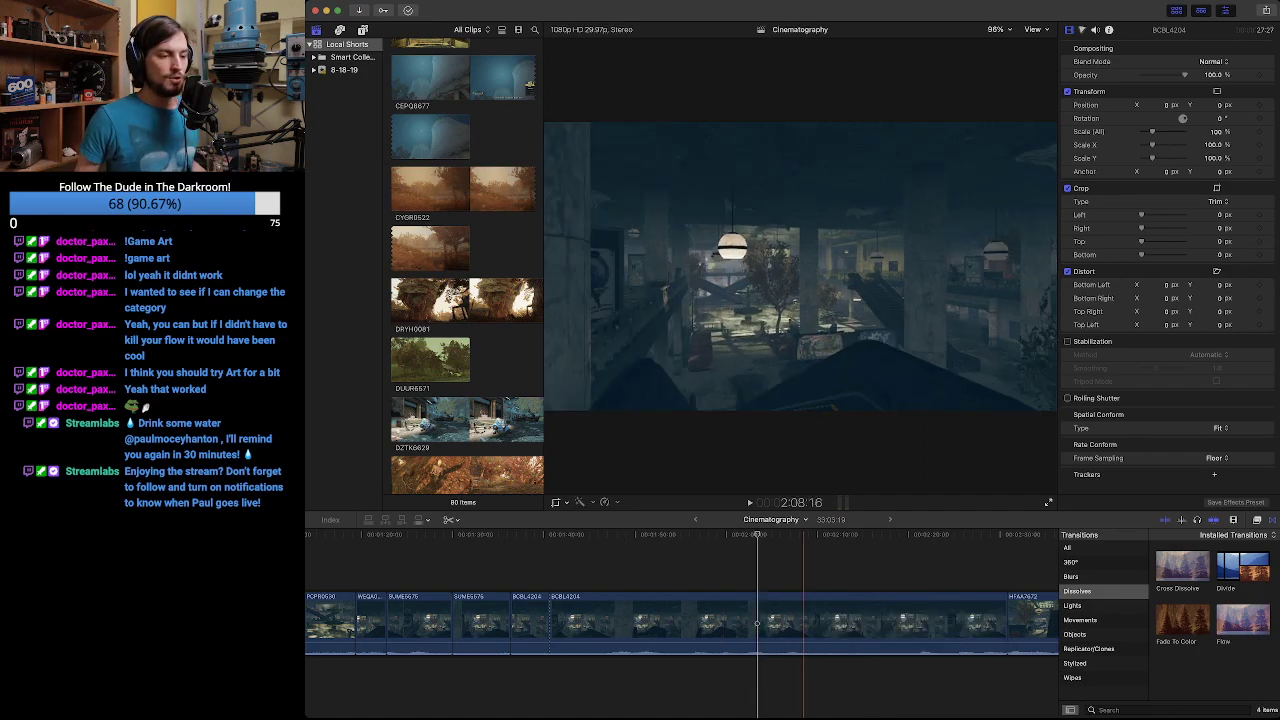
Delete the BCBL4204 segment after 1:40:20 and play back the closed-up cut.
click(778, 625)
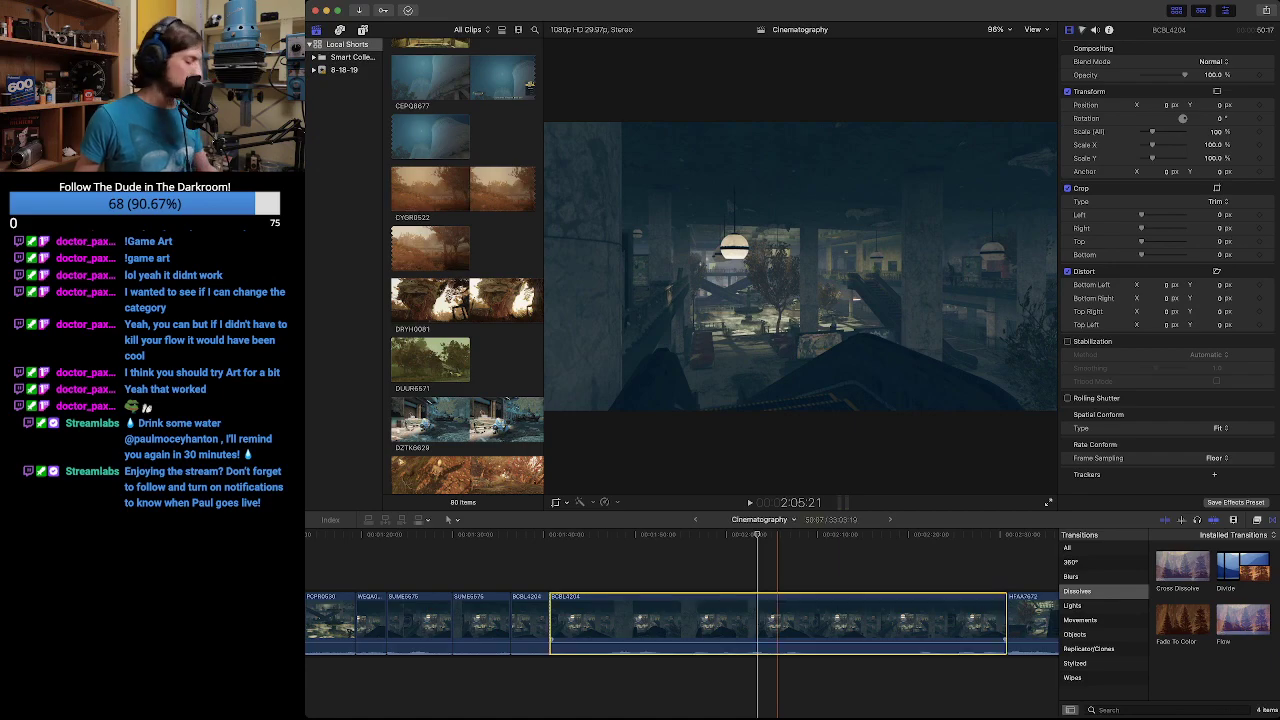
key(Delete)
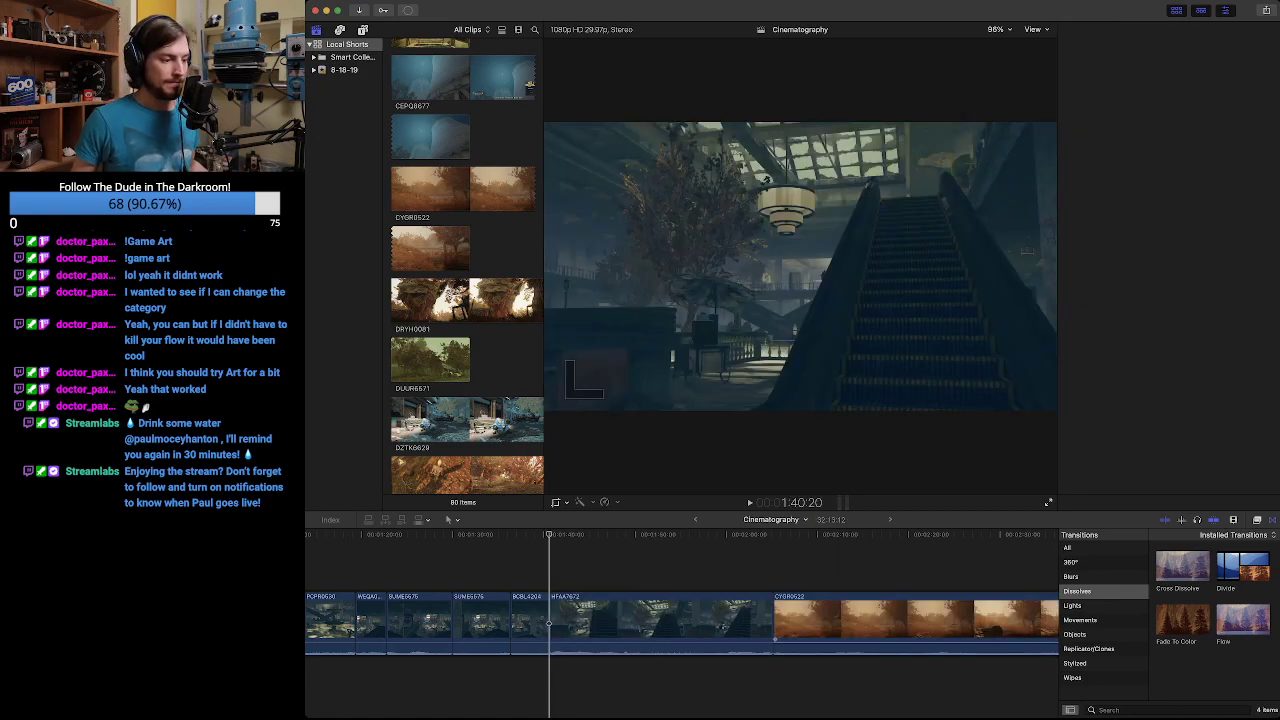
key(space)
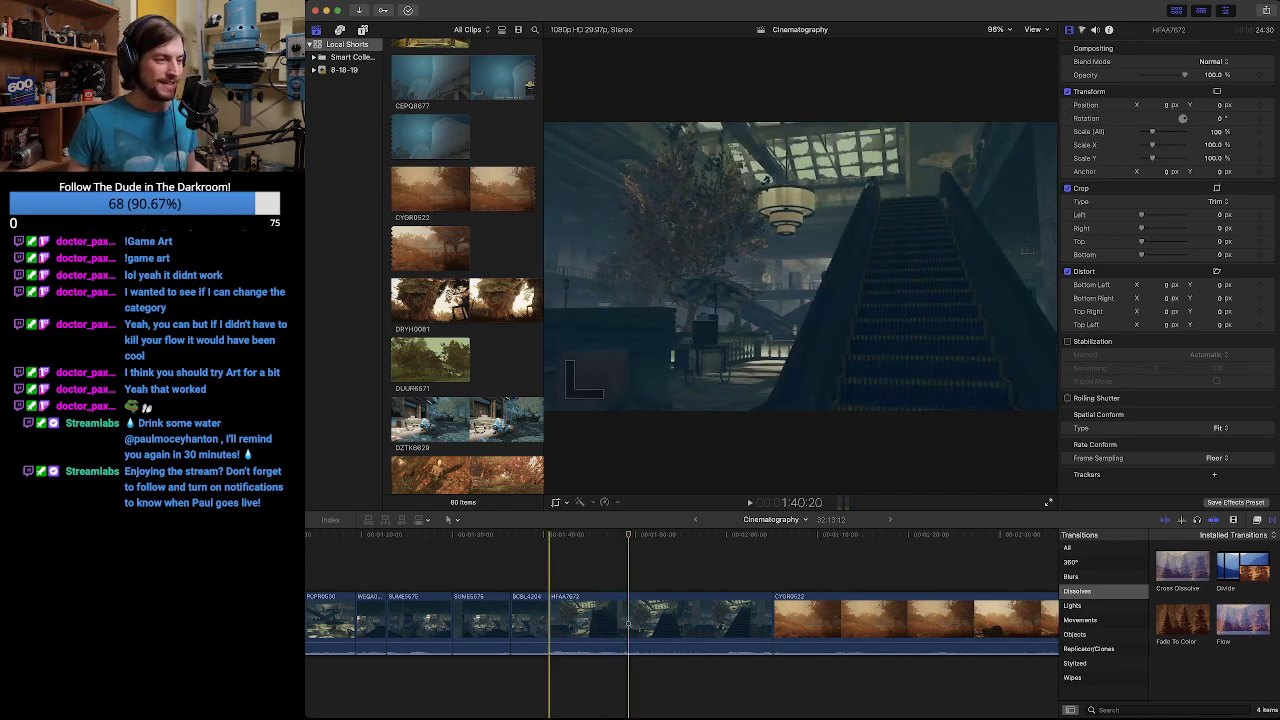
click(528, 535)
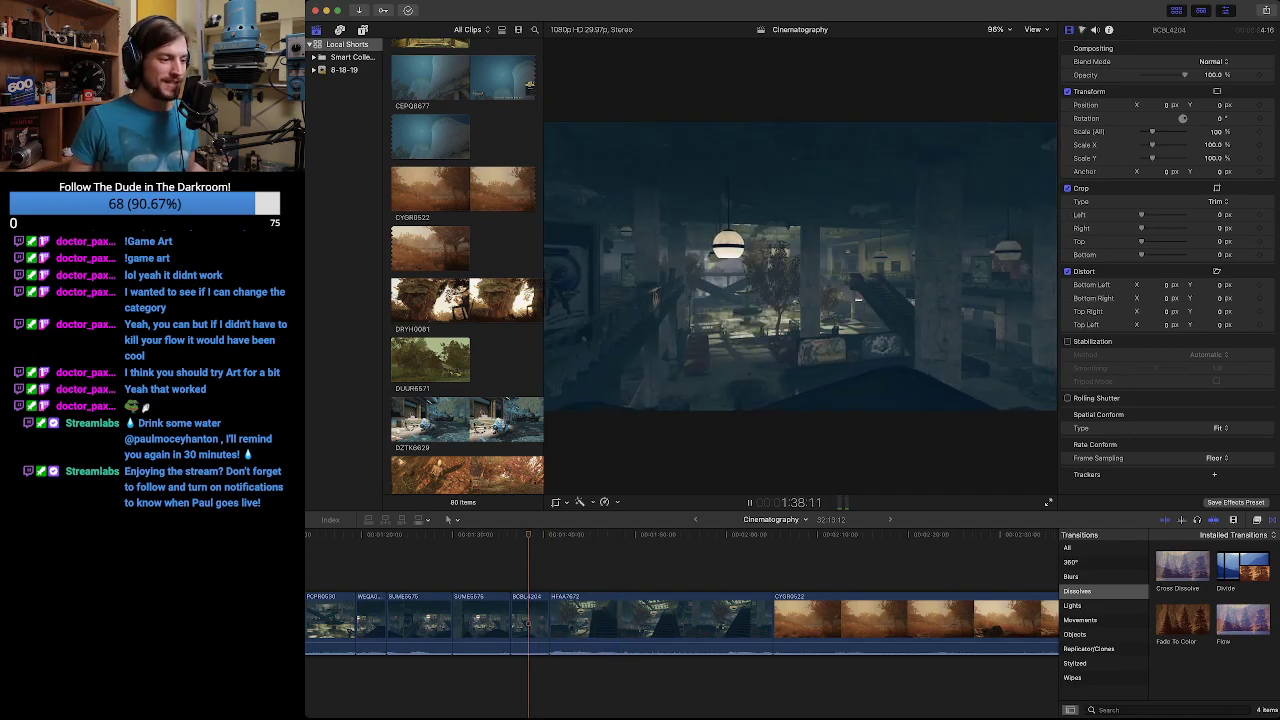
click(584, 623)
Play and skim through HFAA7672 from its start at 1:40:20.
click(548, 623)
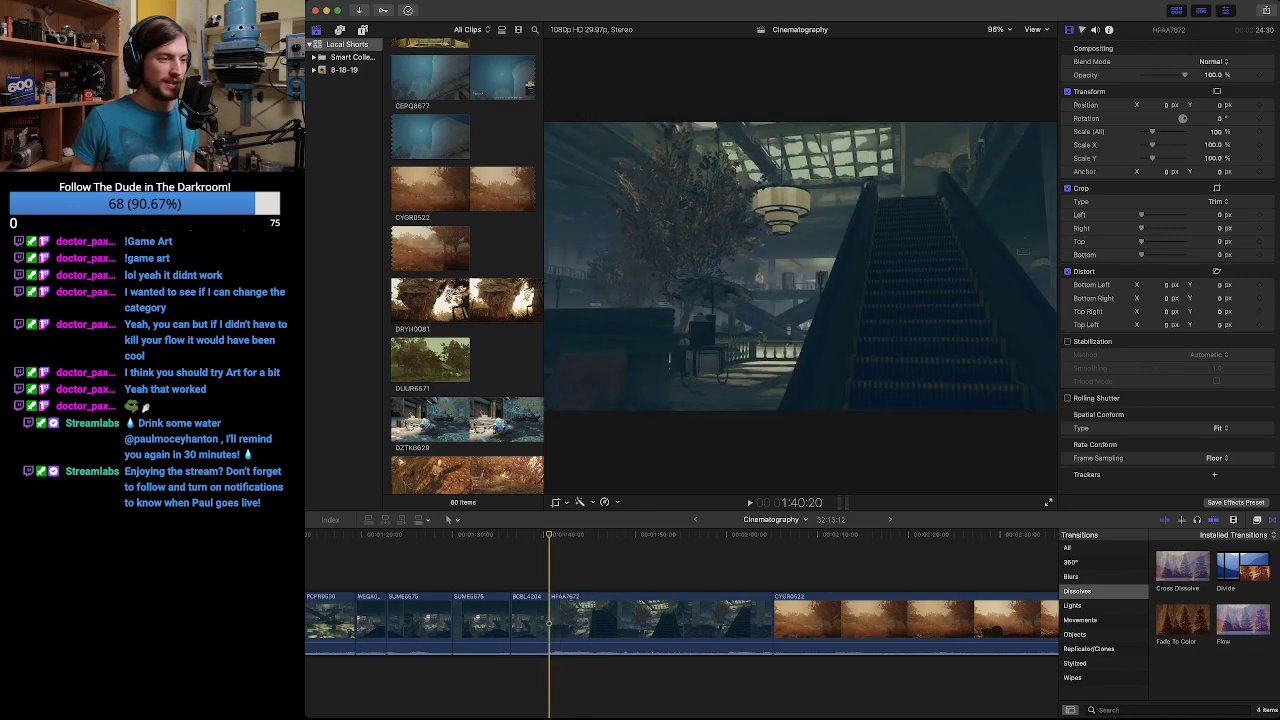
key(space)
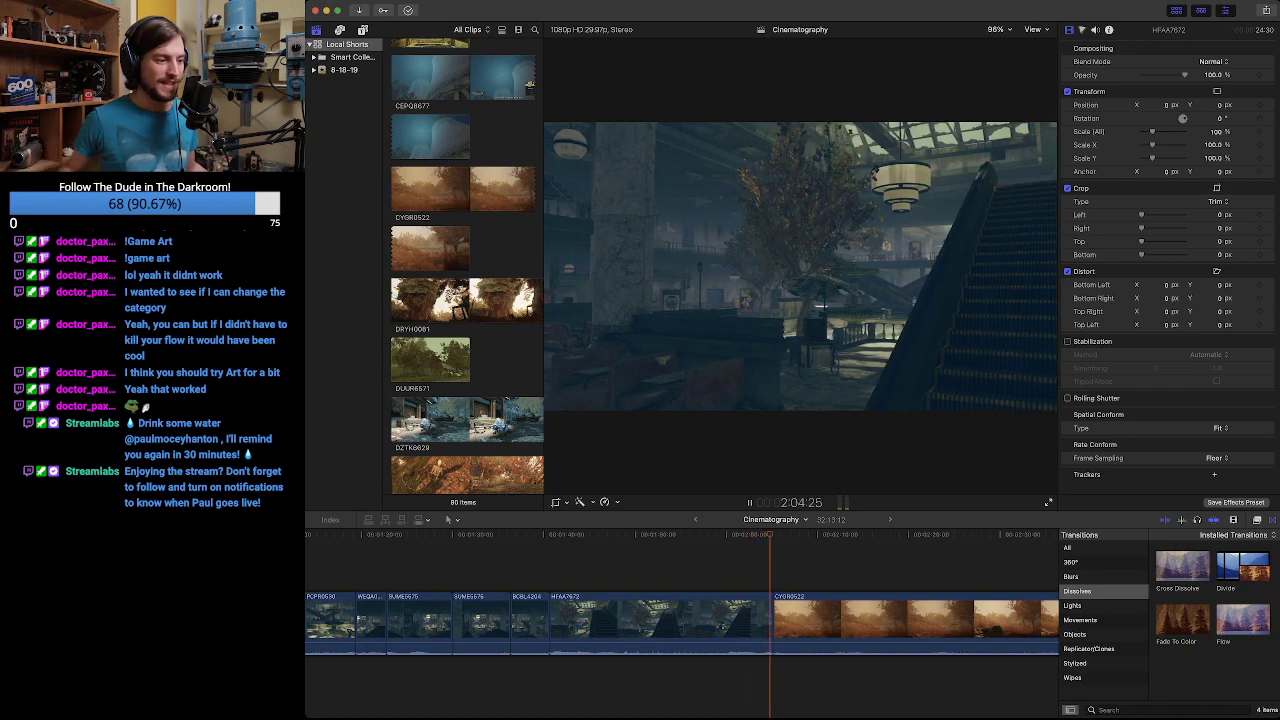
key(space)
drag(776, 622, 686, 622)
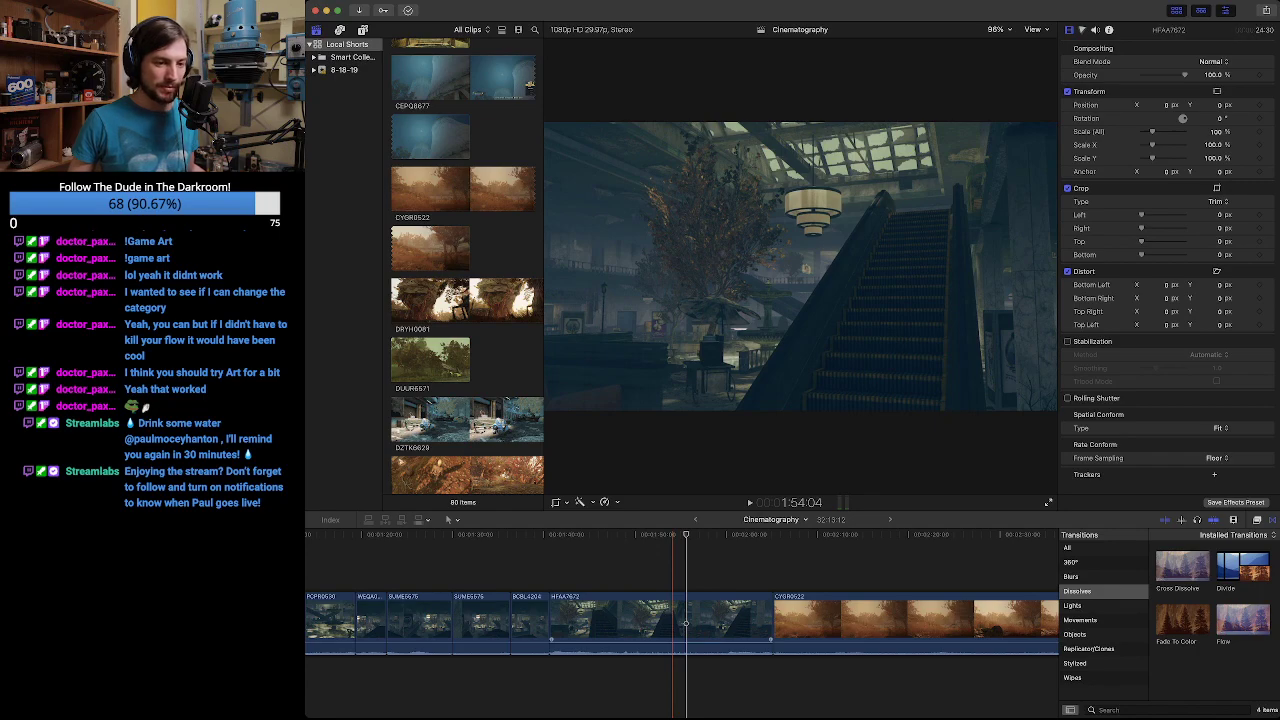
Move the HFAA7672 clip to the very end of the timeline.
key(super+minus)
key(super+minus)
key(super+minus)
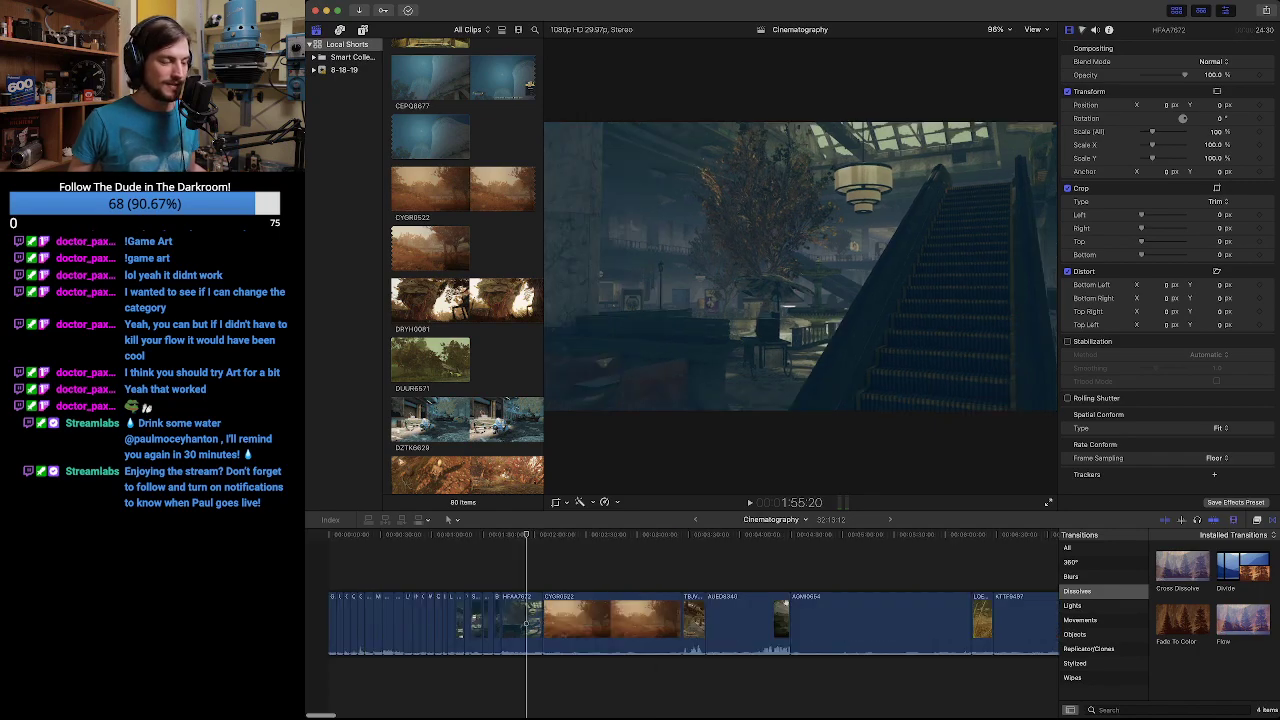
click(530, 622)
drag(526, 622, 490, 625)
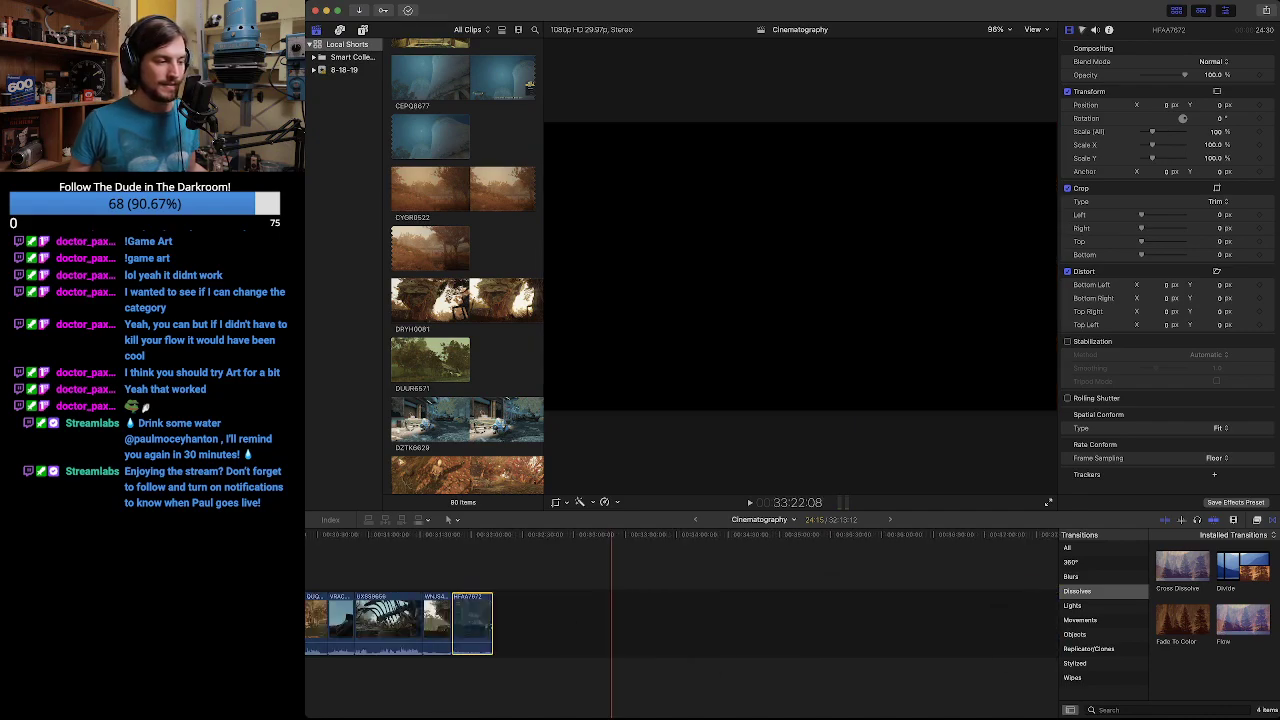
Play CYGR0522 from 1:40:20 and trim its beginning, leaving the clip 1:19:03 long.
scroll(608, 622, left, 15)
scroll(590, 620, left, 15)
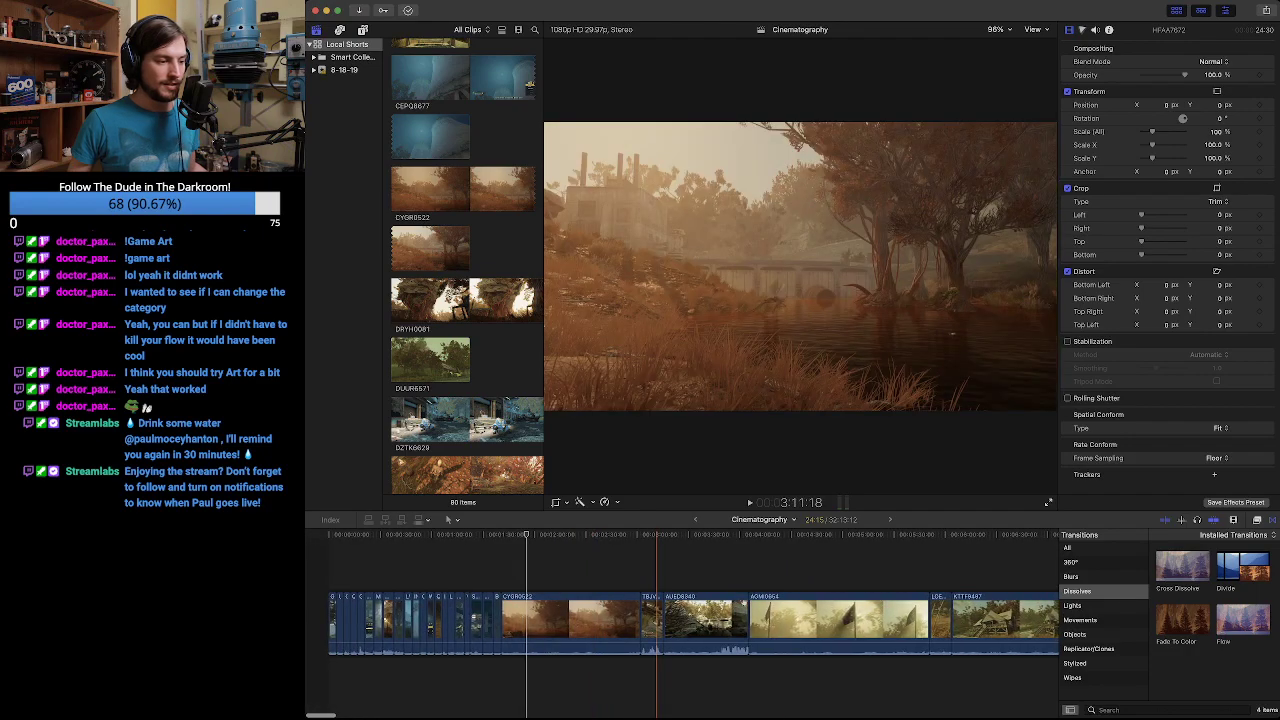
drag(526, 535, 500, 535)
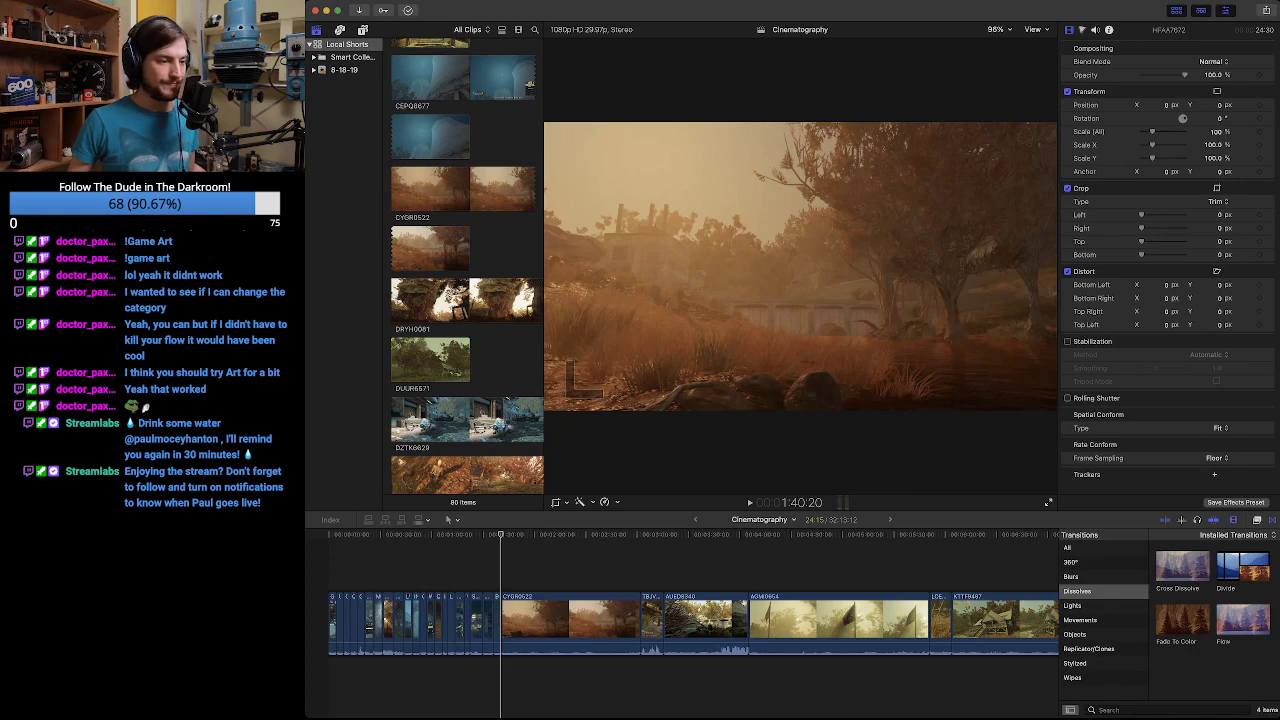
key(space)
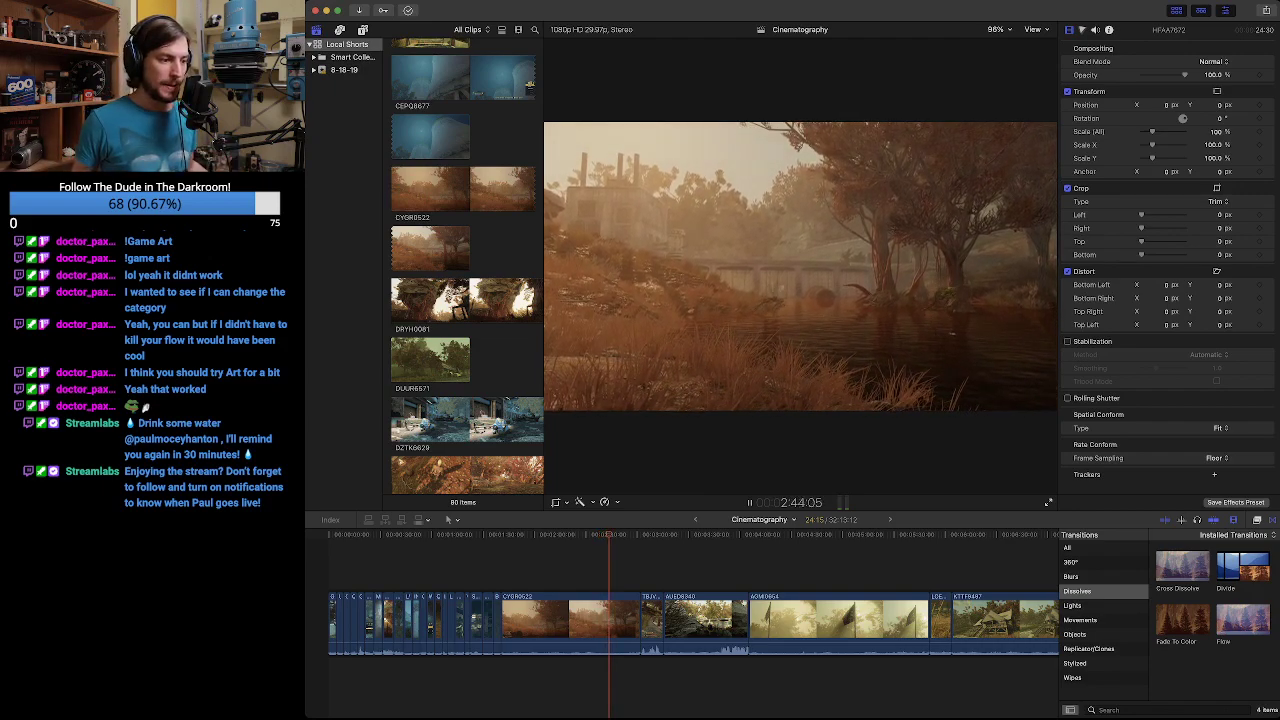
click(500, 534)
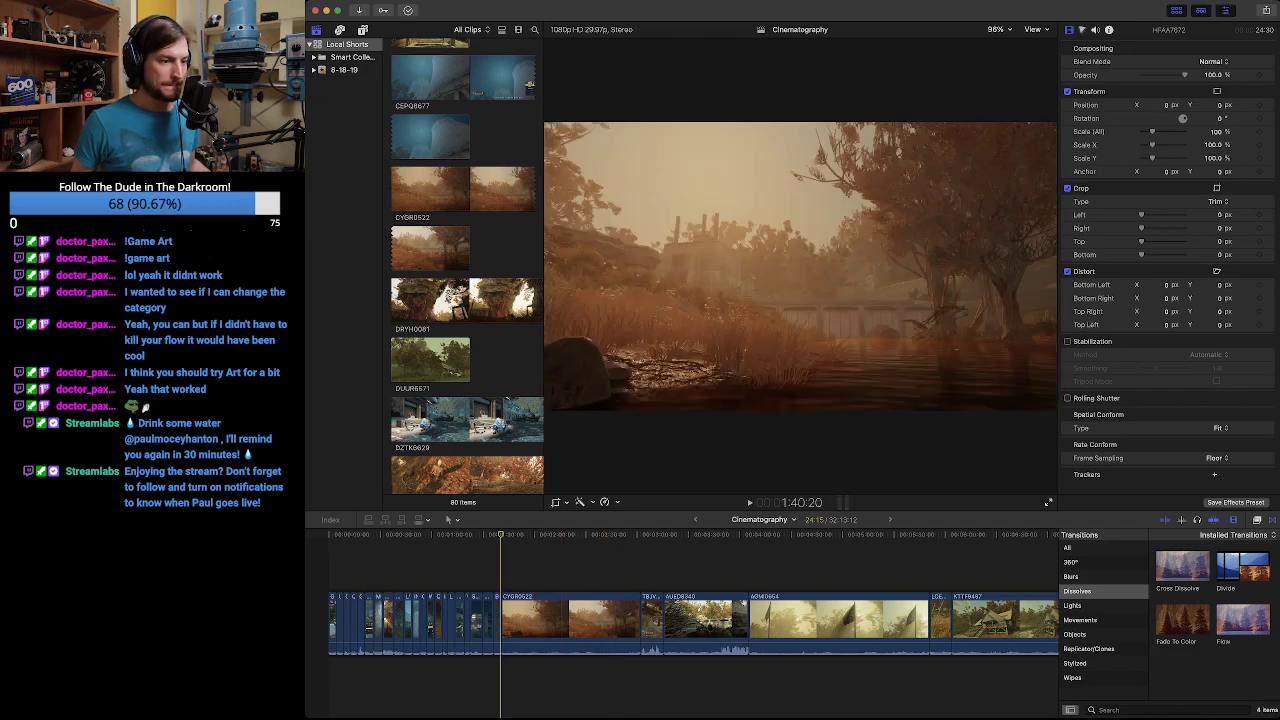
key(space)
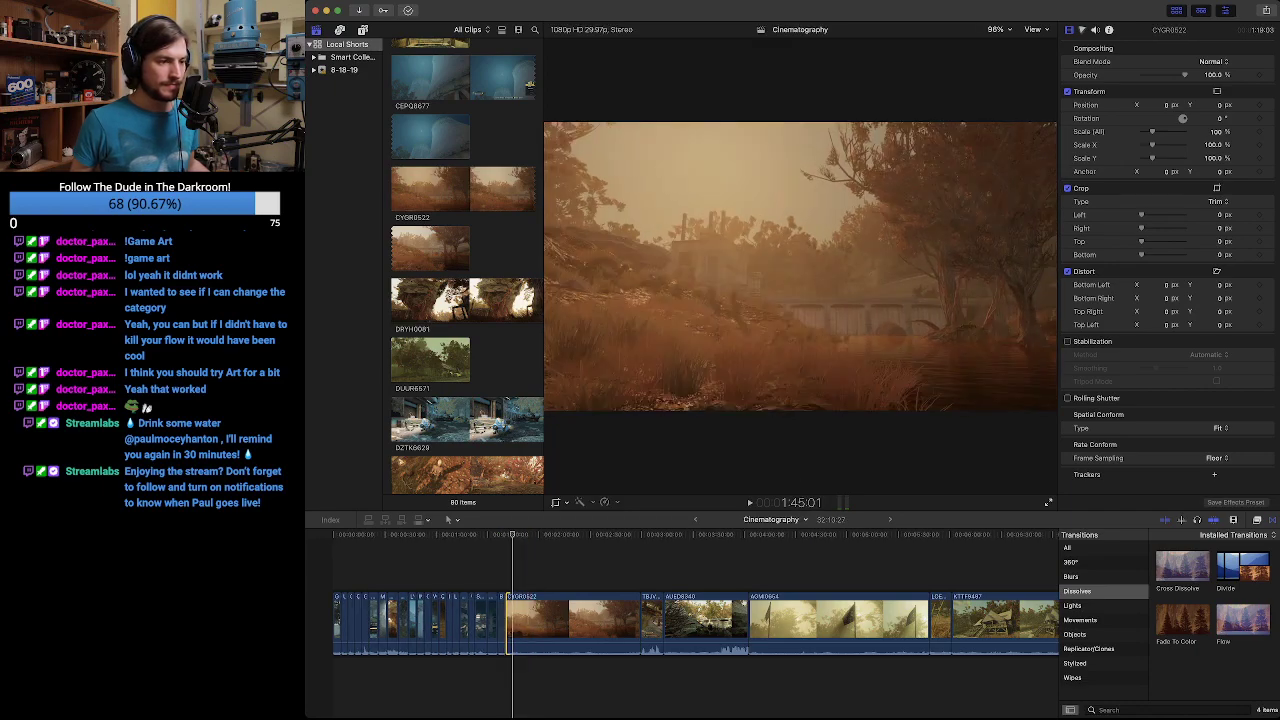
Replay the opening of CYGR0522 and trim its start further, leaving the clip 1:13:05 long.
key(Up)
key(space)
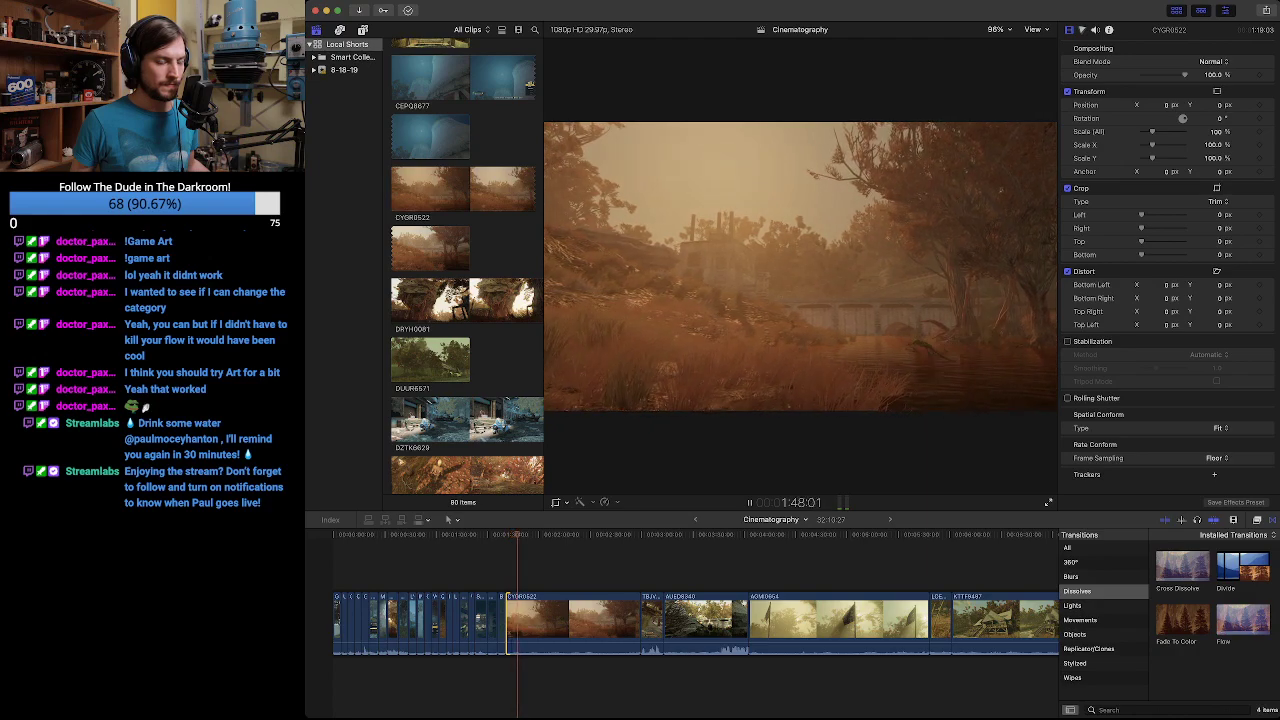
key(space)
click(514, 534)
key(l)
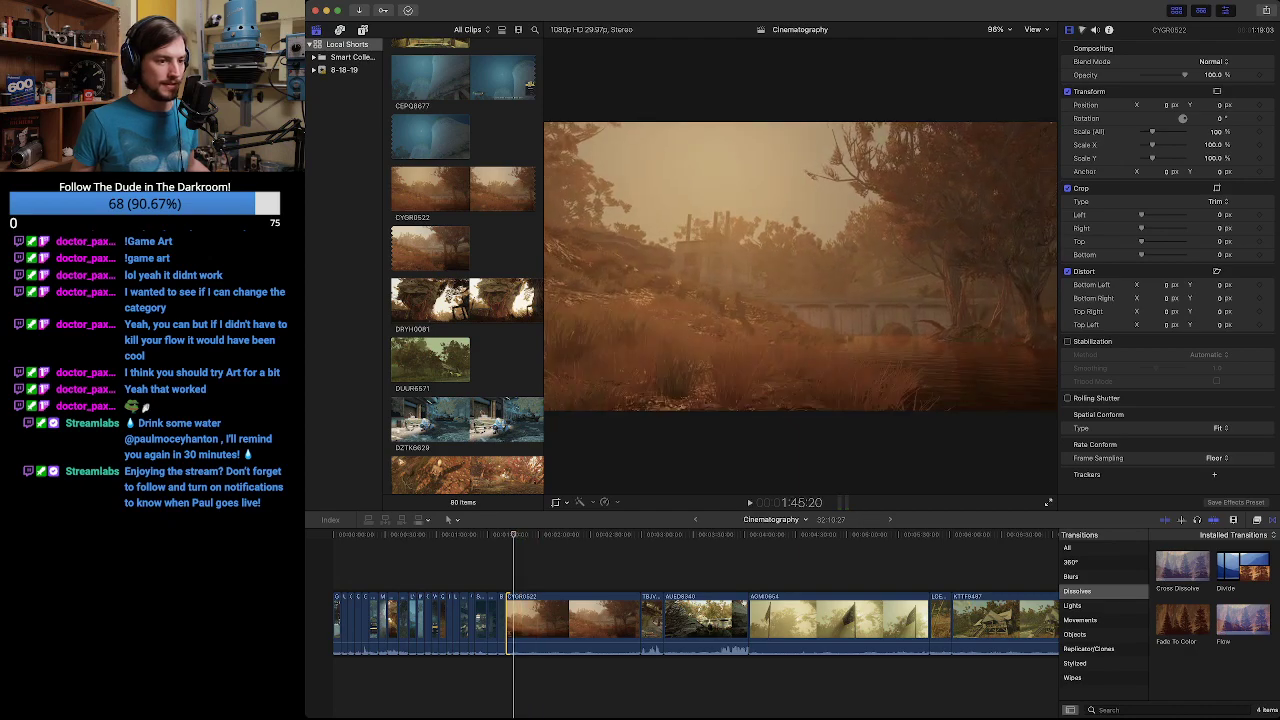
drag(507, 625, 516, 625)
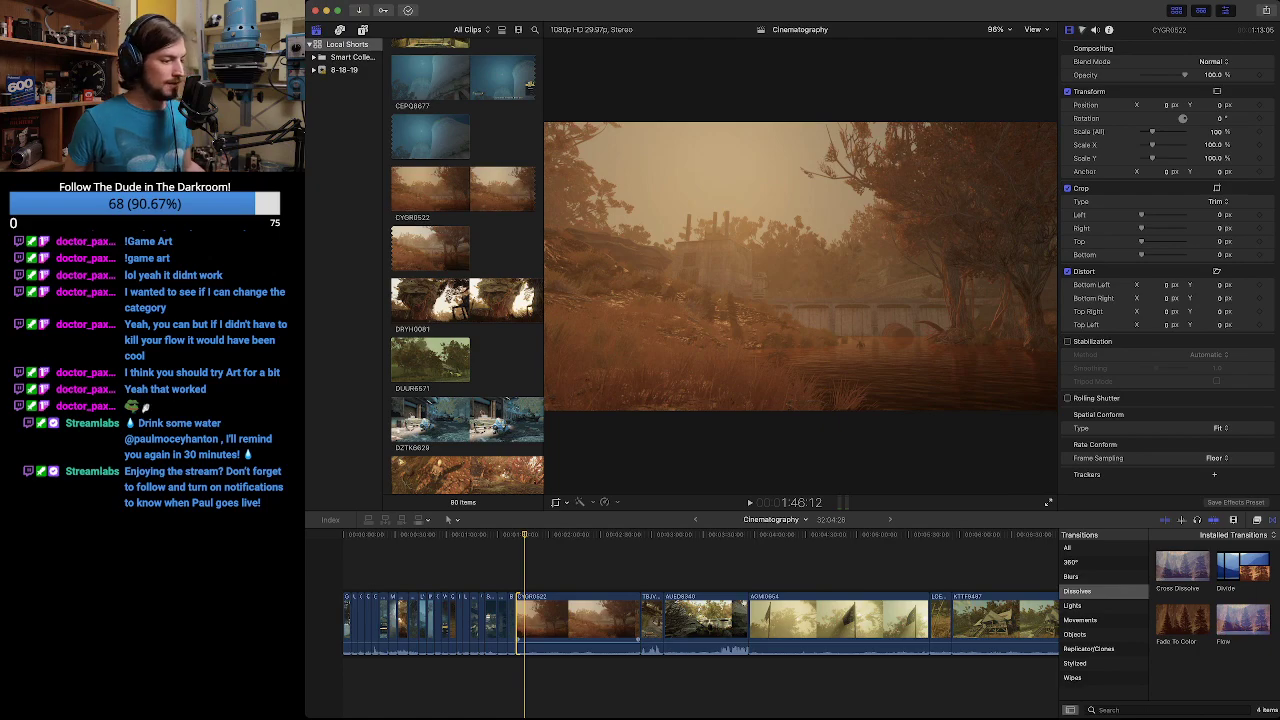
Split CYGR0522 with the Blade tool at 1:46:12 and delete the part after the cut.
key(b)
scroll(700, 620, right, 1)
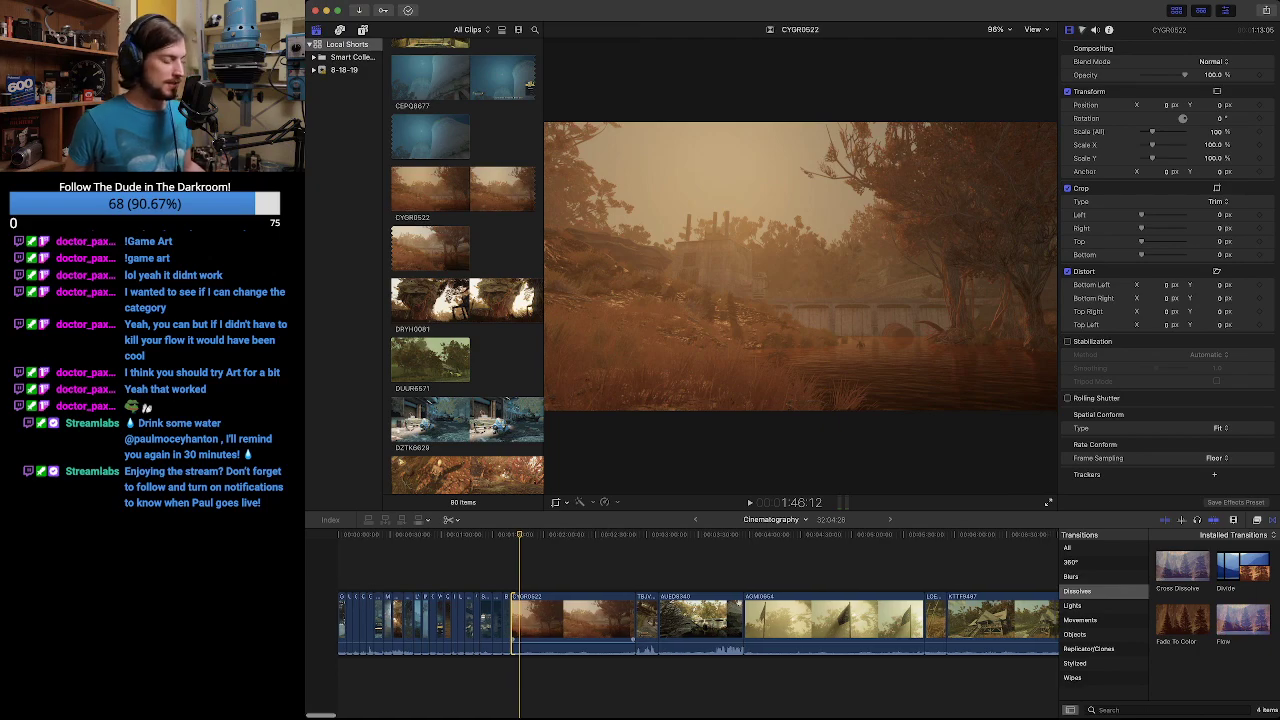
click(518, 622)
key(a)
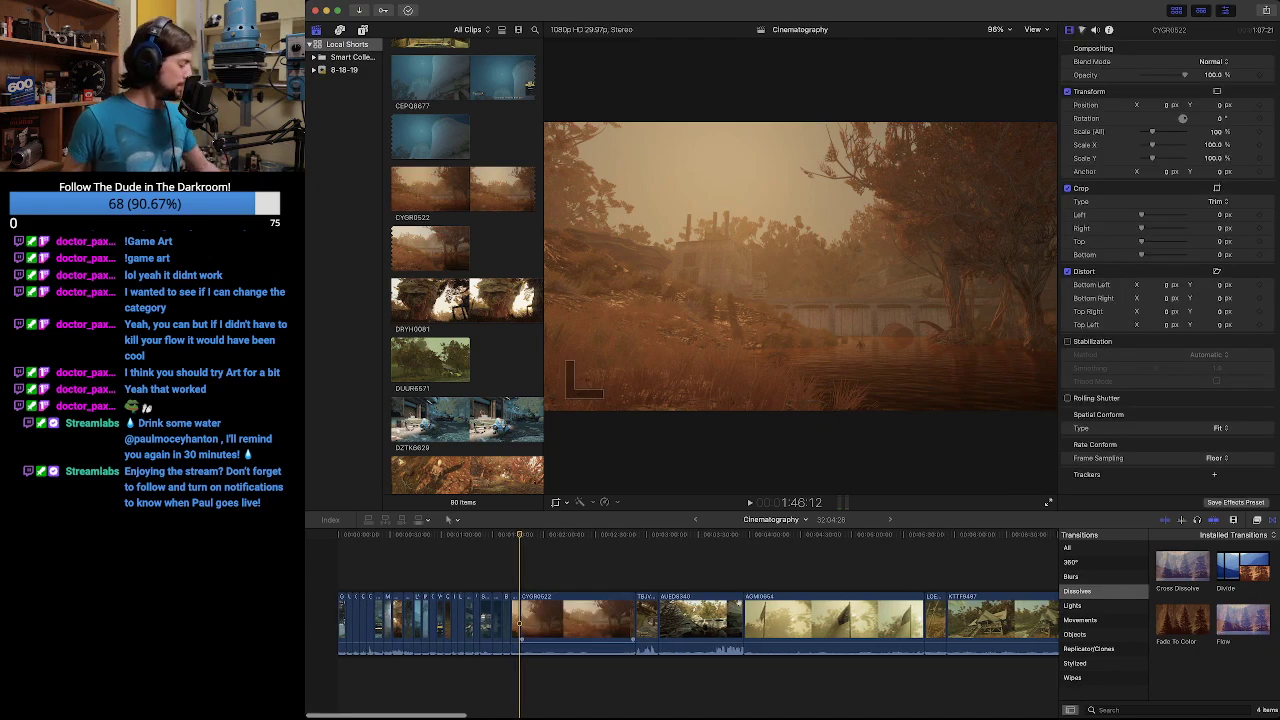
click(521, 622)
key(Delete)
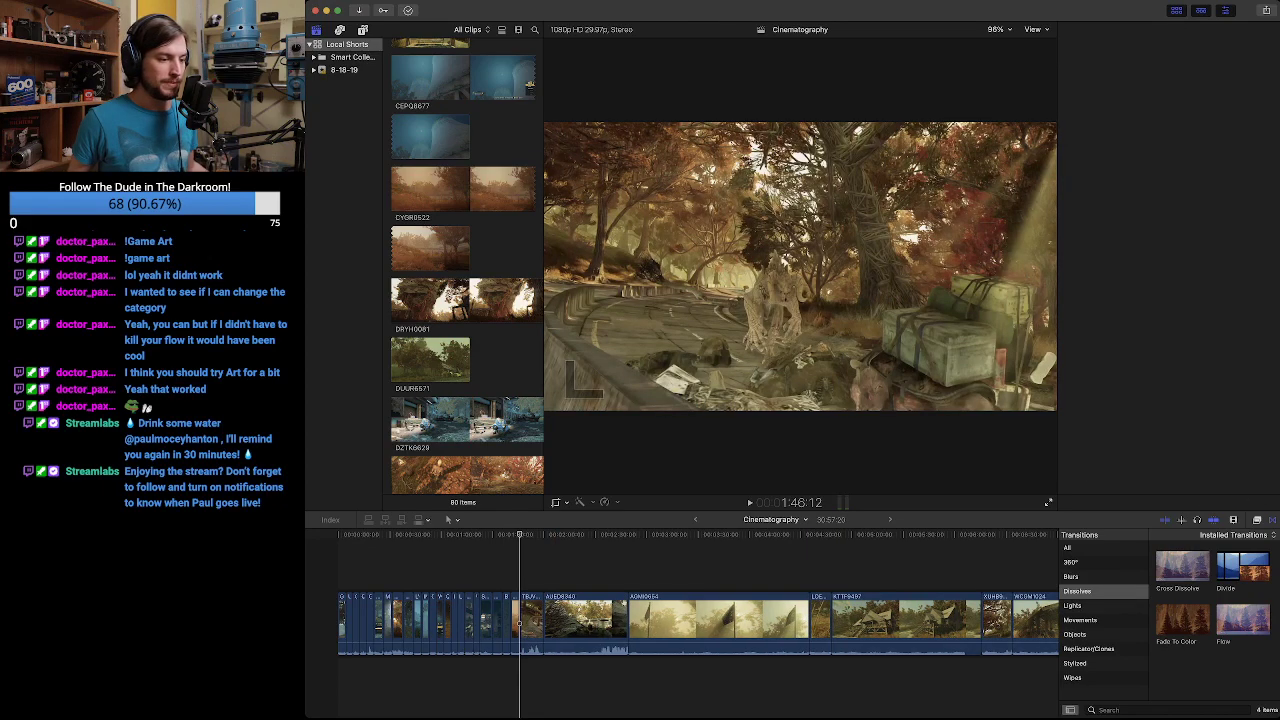
Play through the horned-creature clip that starts at 1:46:12 to review its footage.
click(543, 622)
scroll(543, 622, right, 15)
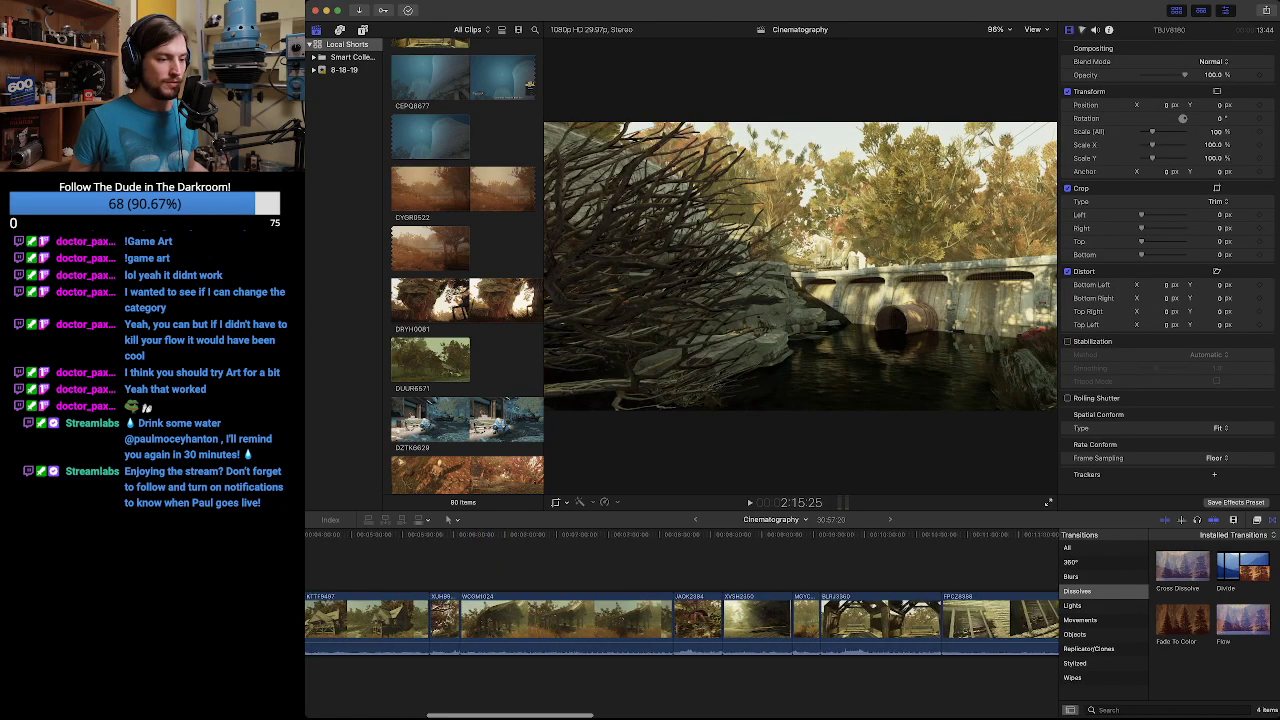
scroll(560, 622, left, 15)
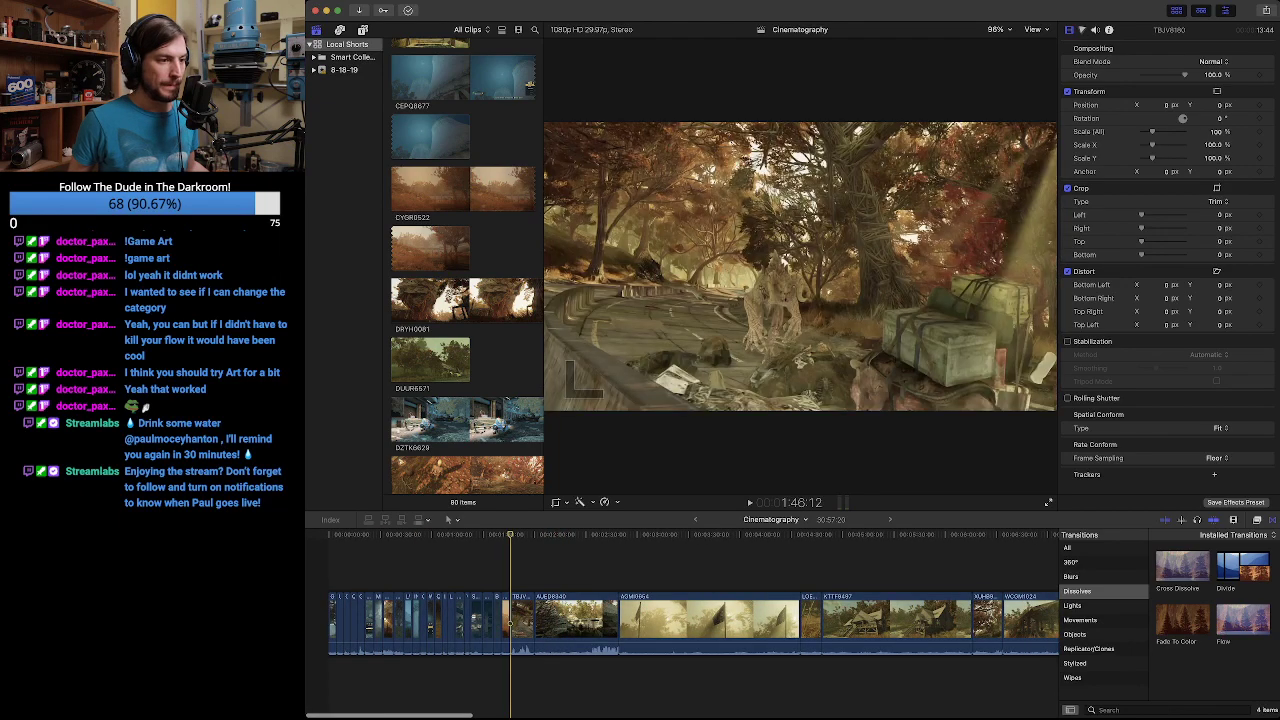
click(492, 623)
key(space)
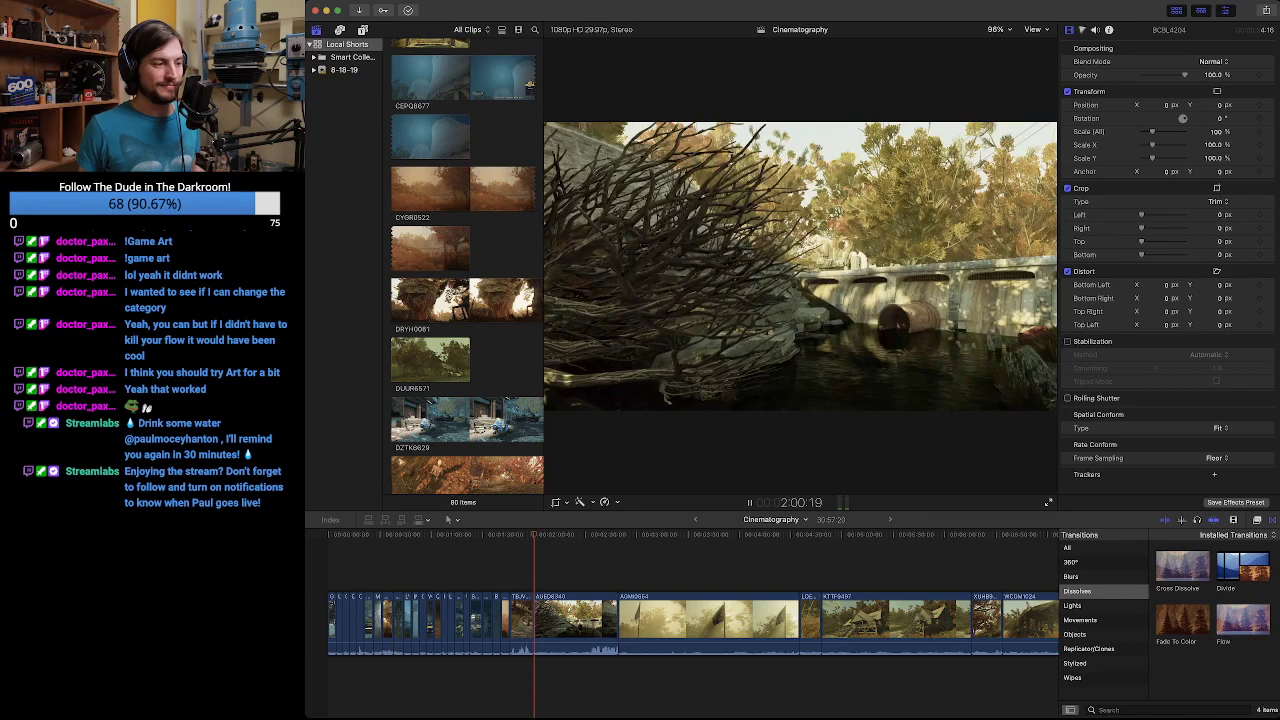
key(space)
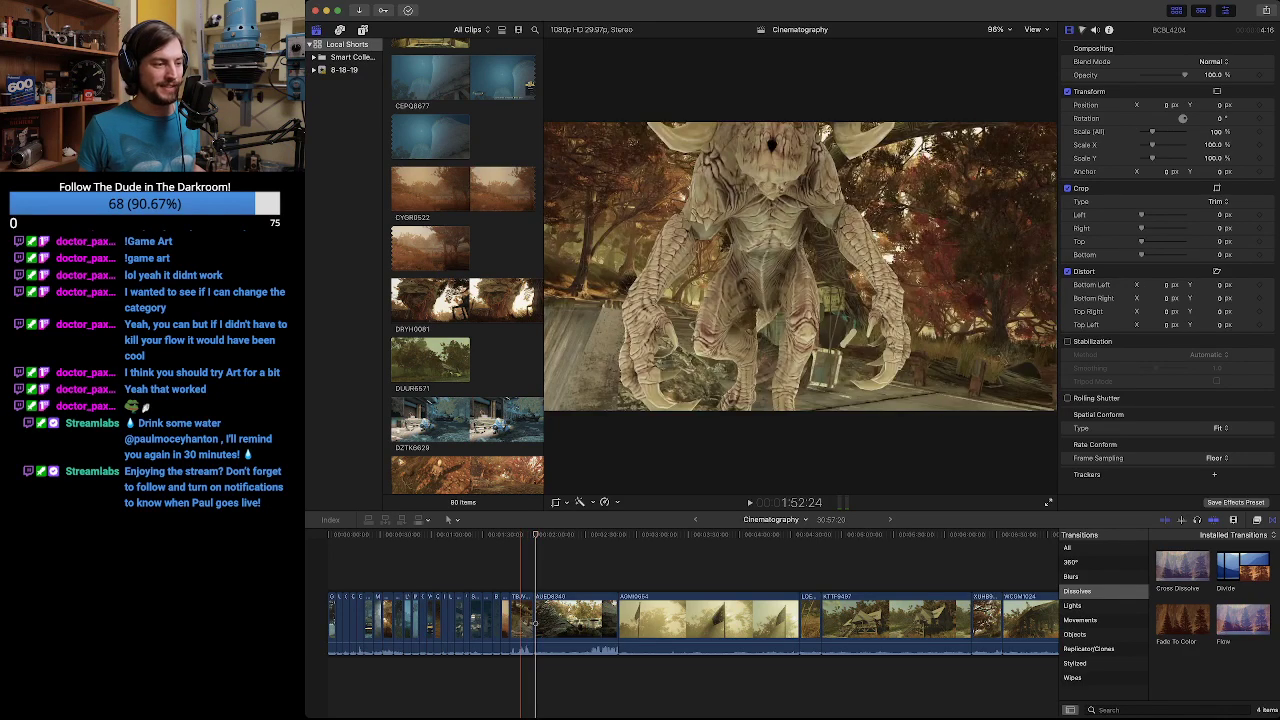
key(space)
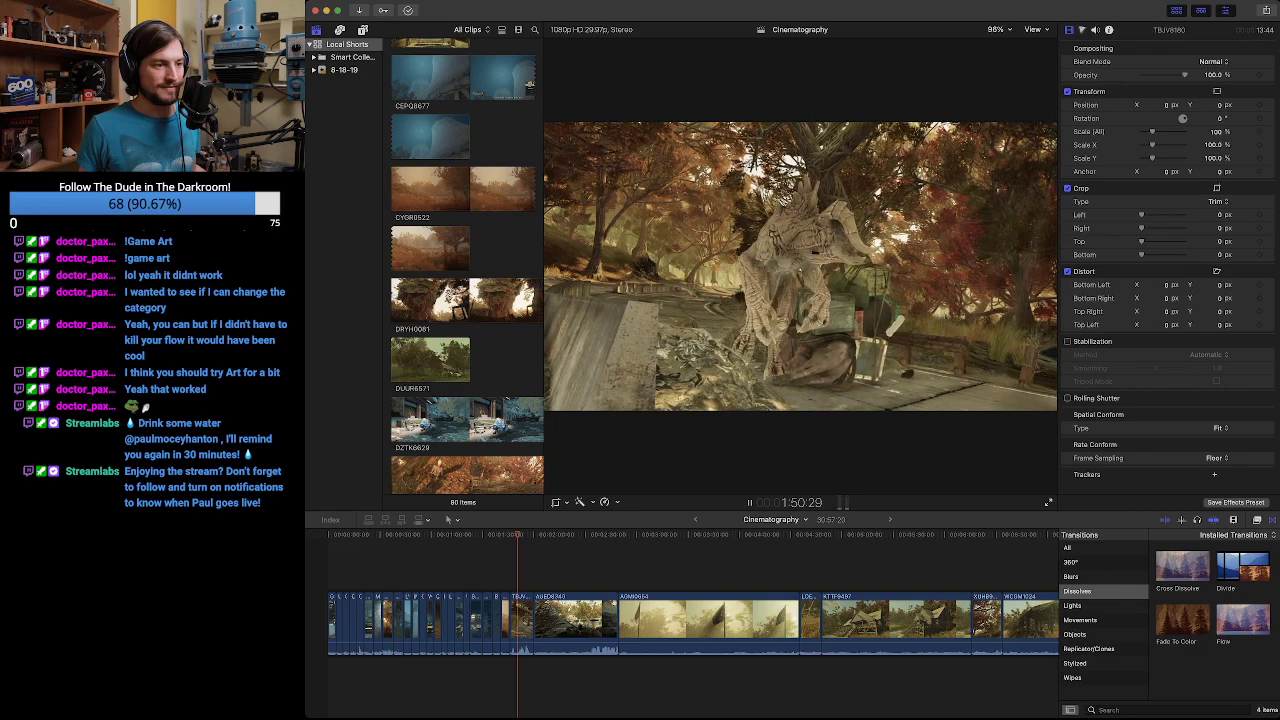
key(space)
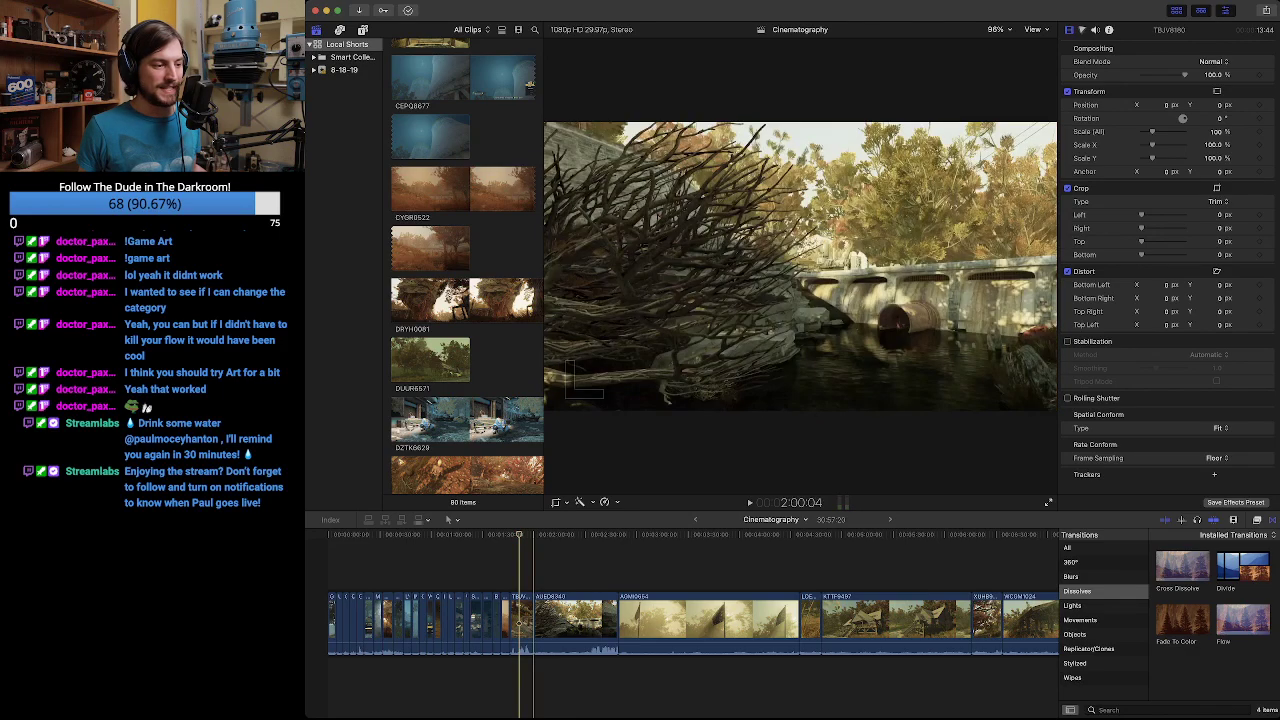
Replay the opening of the horned-creature clip from 1:46:12 and trim its start, leaving the clip 11:24 long.
key(Up)
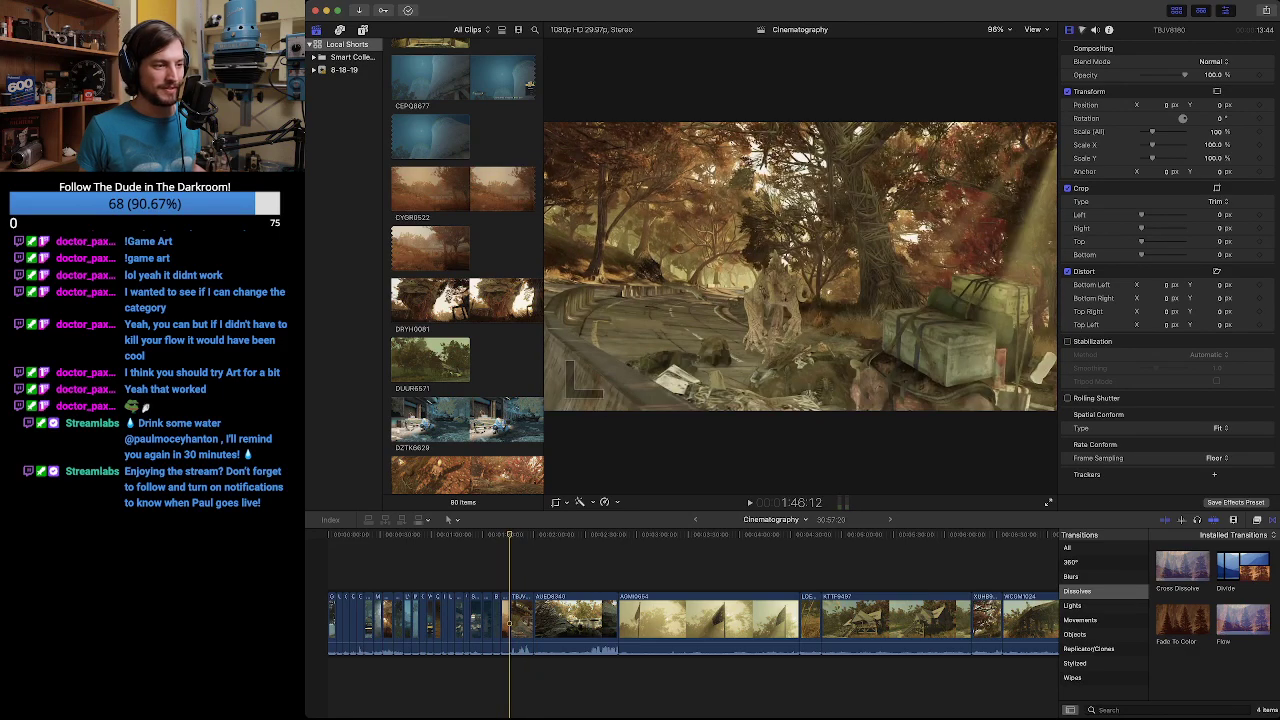
key(space)
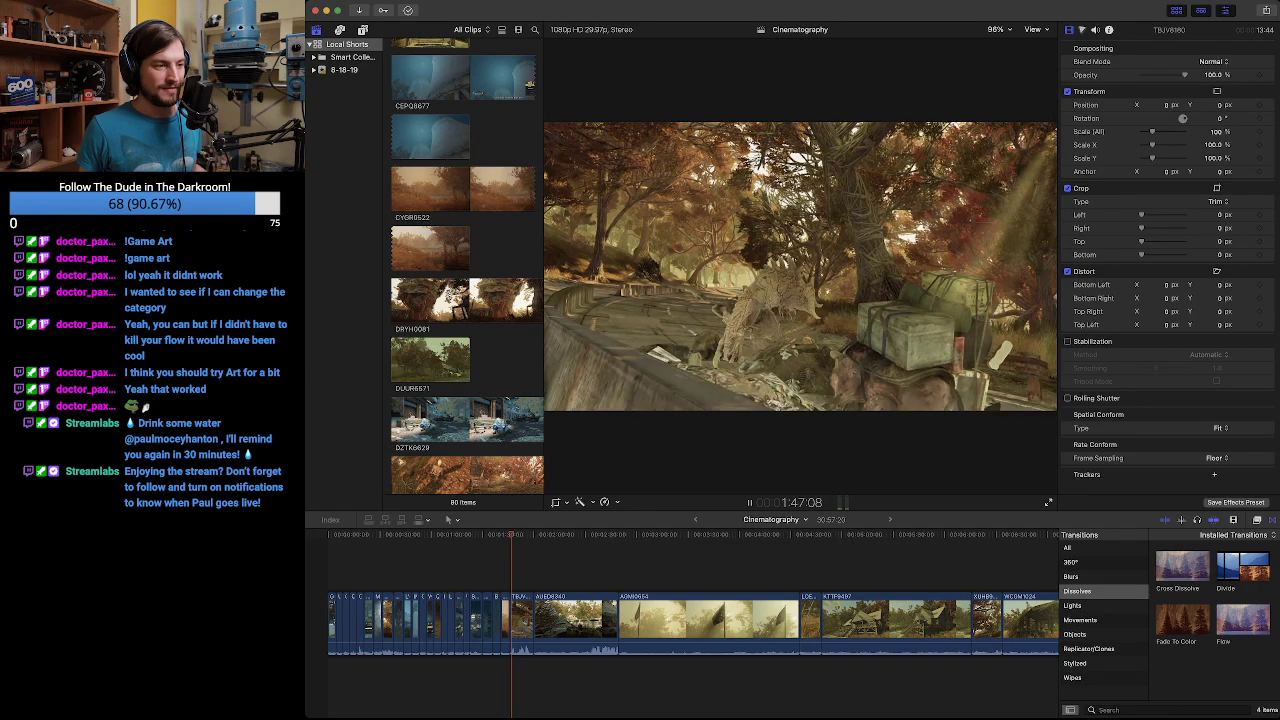
key(space)
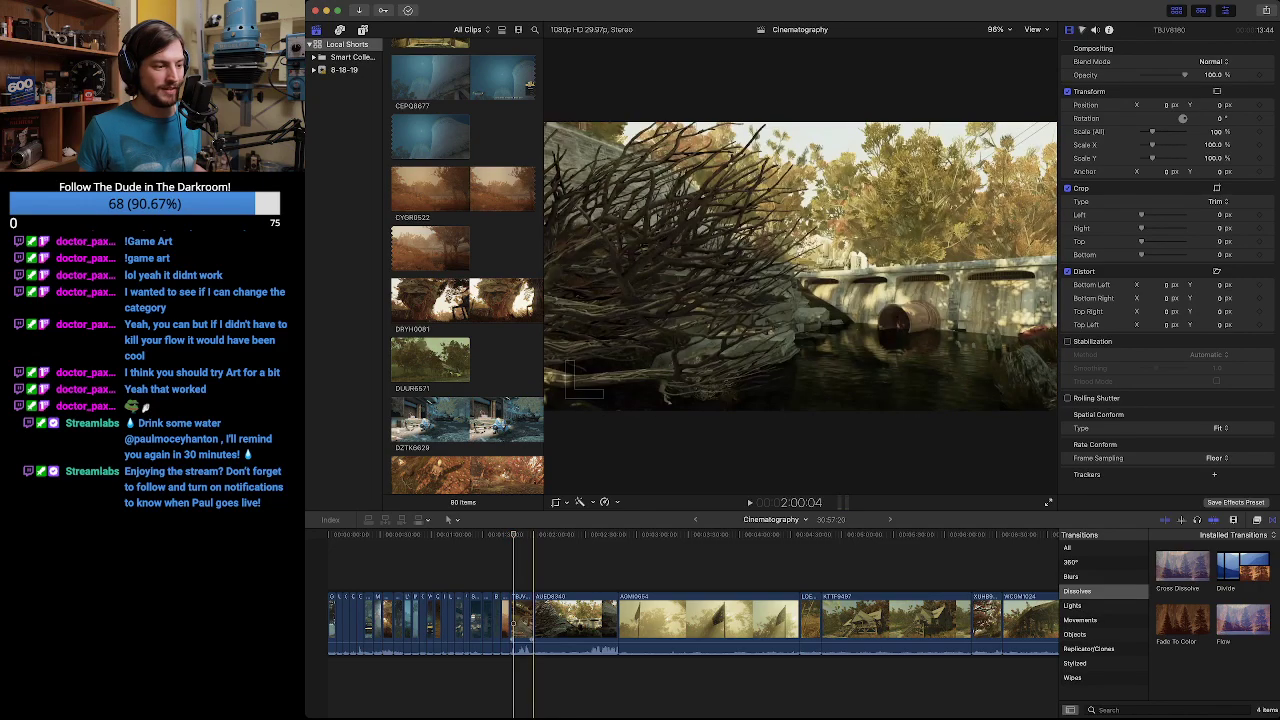
drag(512, 620, 517, 620)
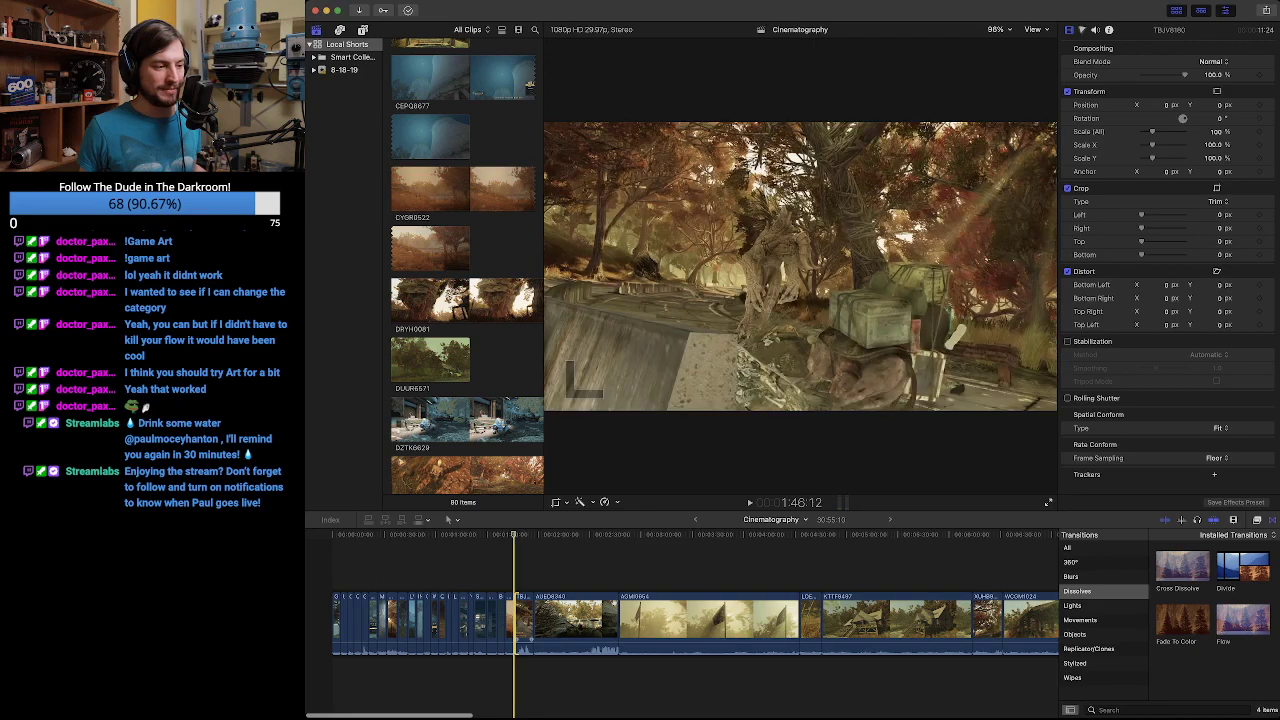
Play the creature clip up to the attack, step back to 1:51:12 and trim its end there, leaving the clip 5:00 long.
key(space)
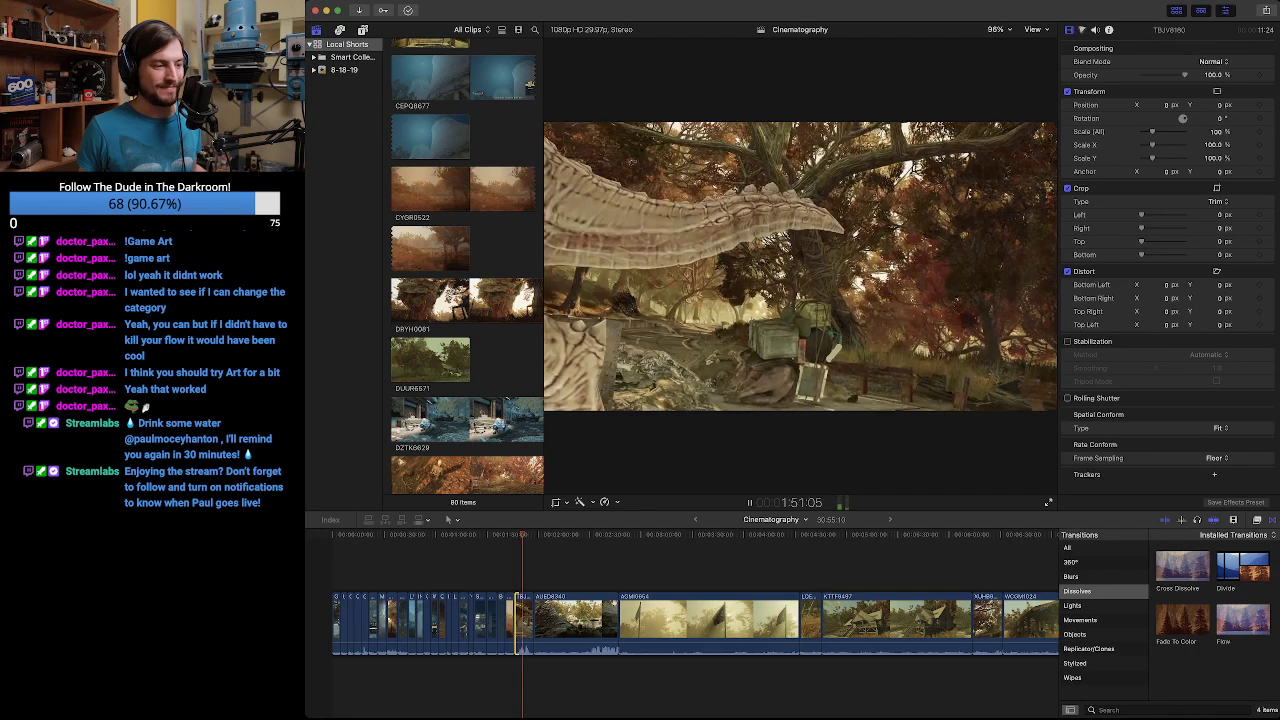
key(space)
key(Up)
key(space)
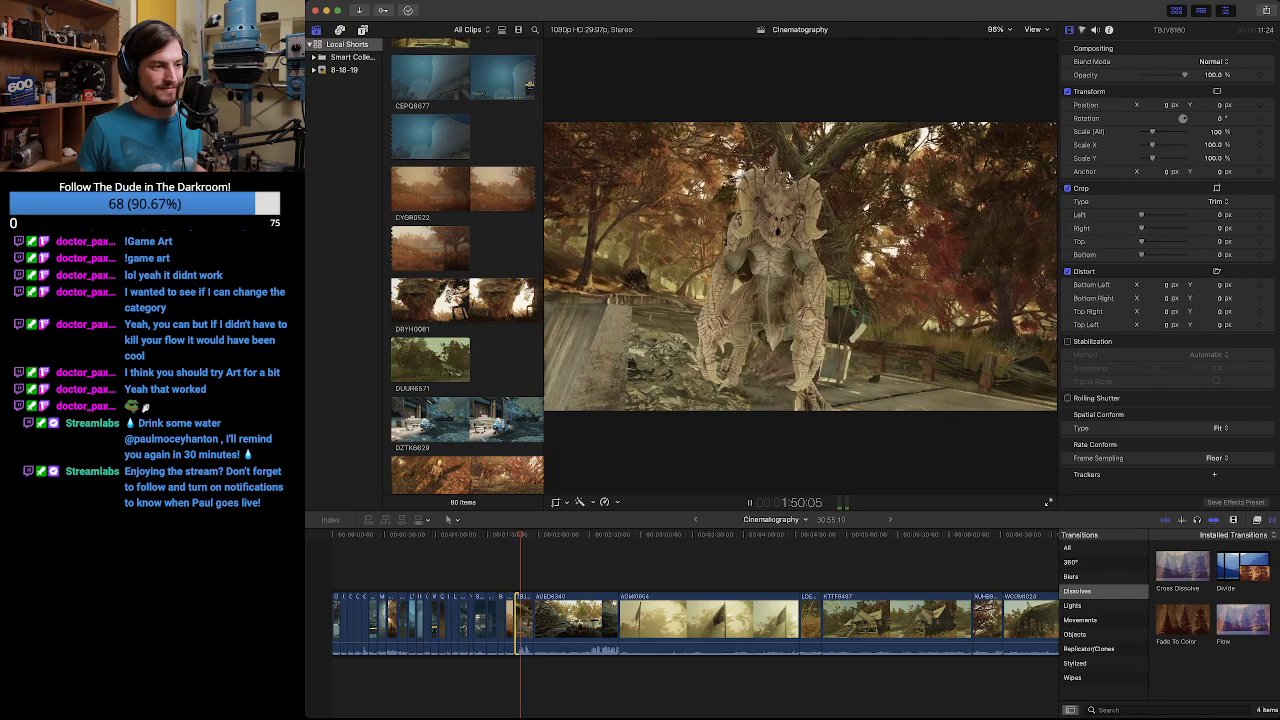
key(space)
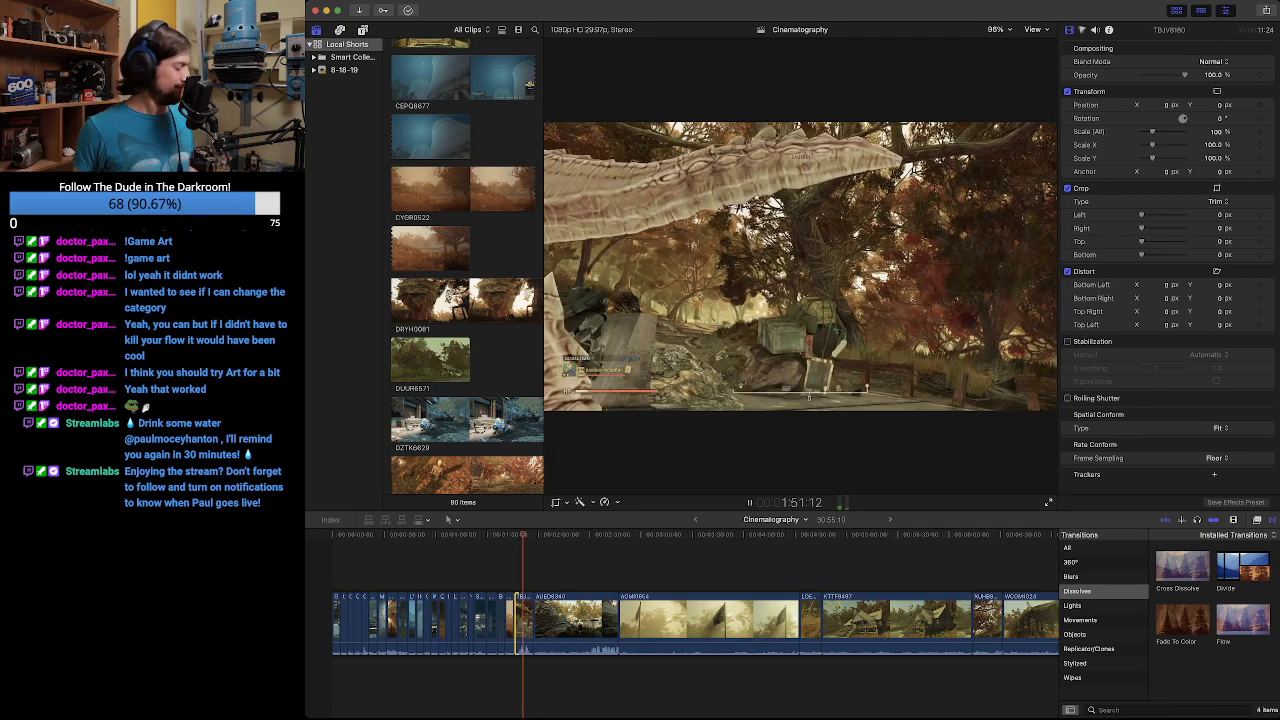
key(Left)
key(Left)
key(Left)
key(Left)
key(Left)
key(Left)
key(Left)
key(Left)
key(Left)
key(Left)
key(Left)
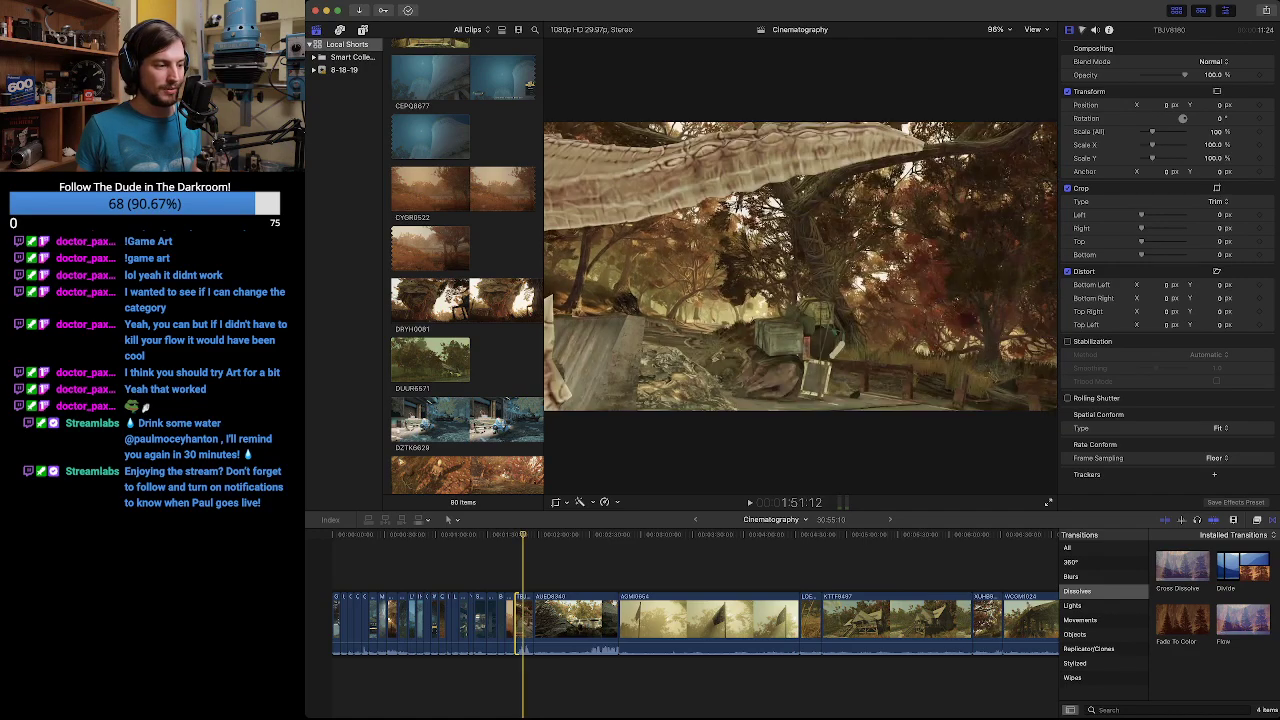
key(Down)
drag(533, 625, 523, 625)
Move the trimmed 5:00 creature clip to the end of the timeline.
scroll(566, 625, right, 4)
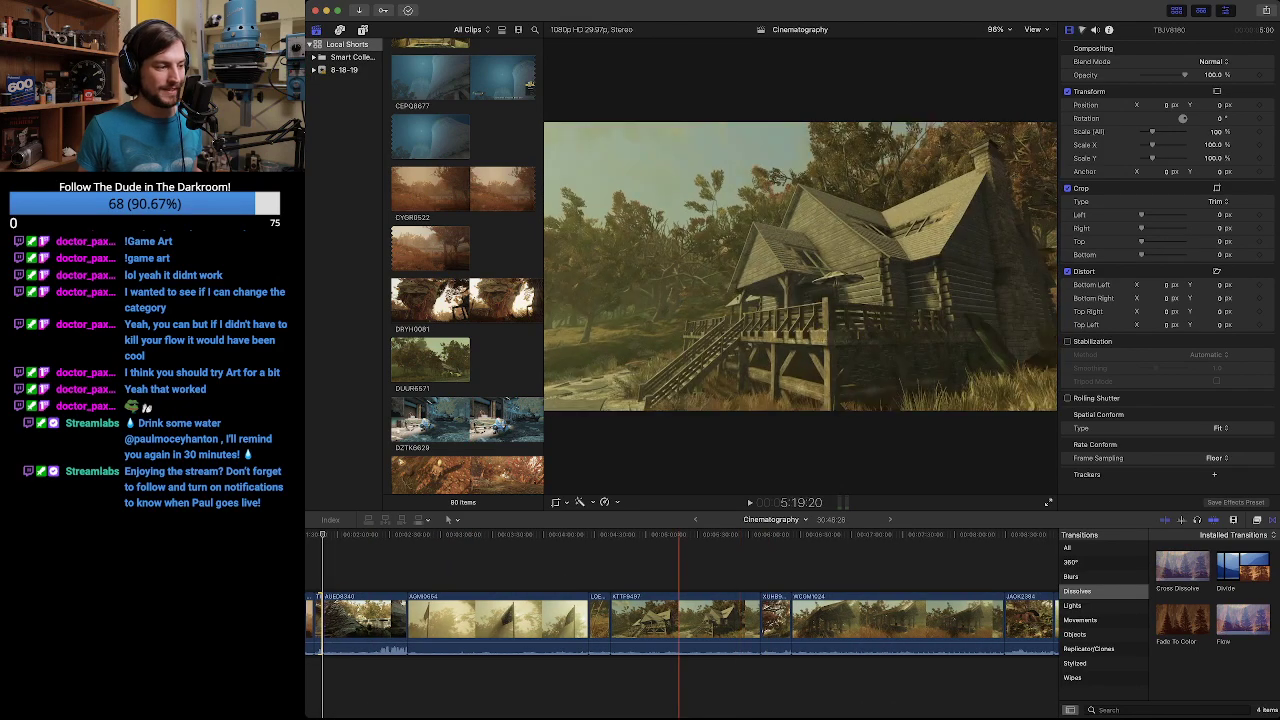
scroll(680, 625, left, 2)
scroll(425, 625, left, 1)
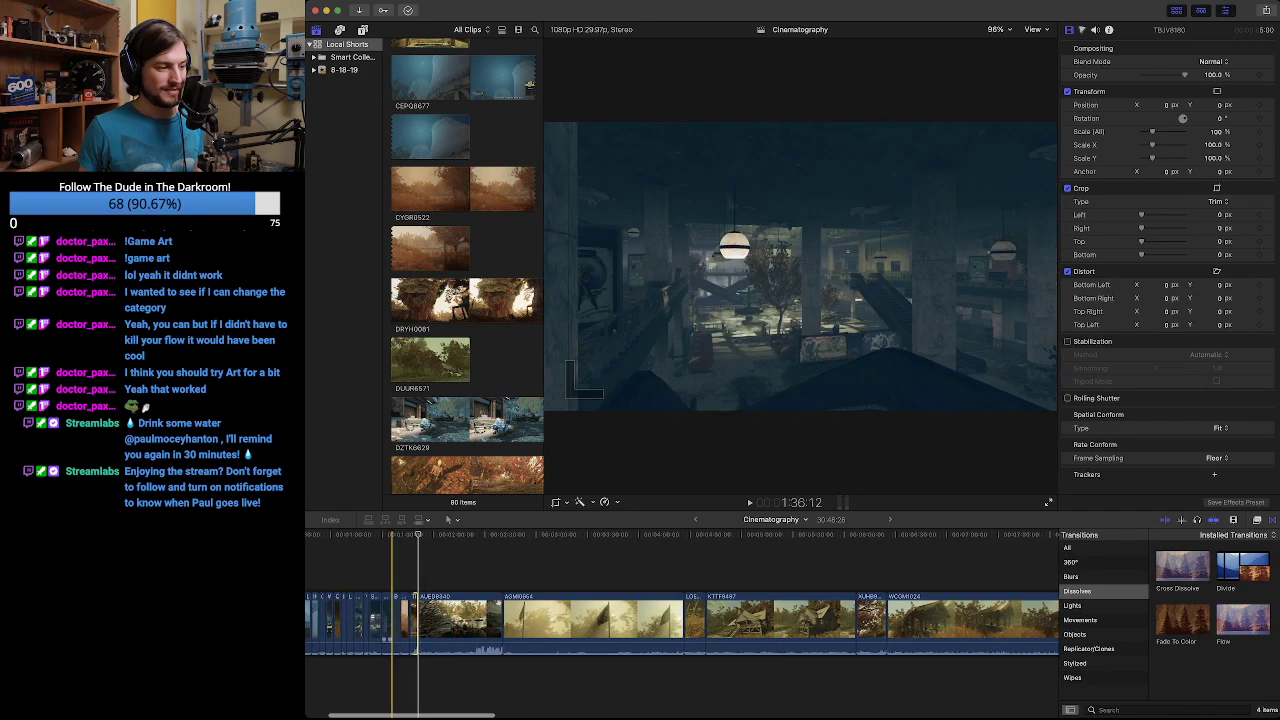
key(Up)
key(c)
drag(413, 630, 880, 628)
scroll(805, 623, left, 12)
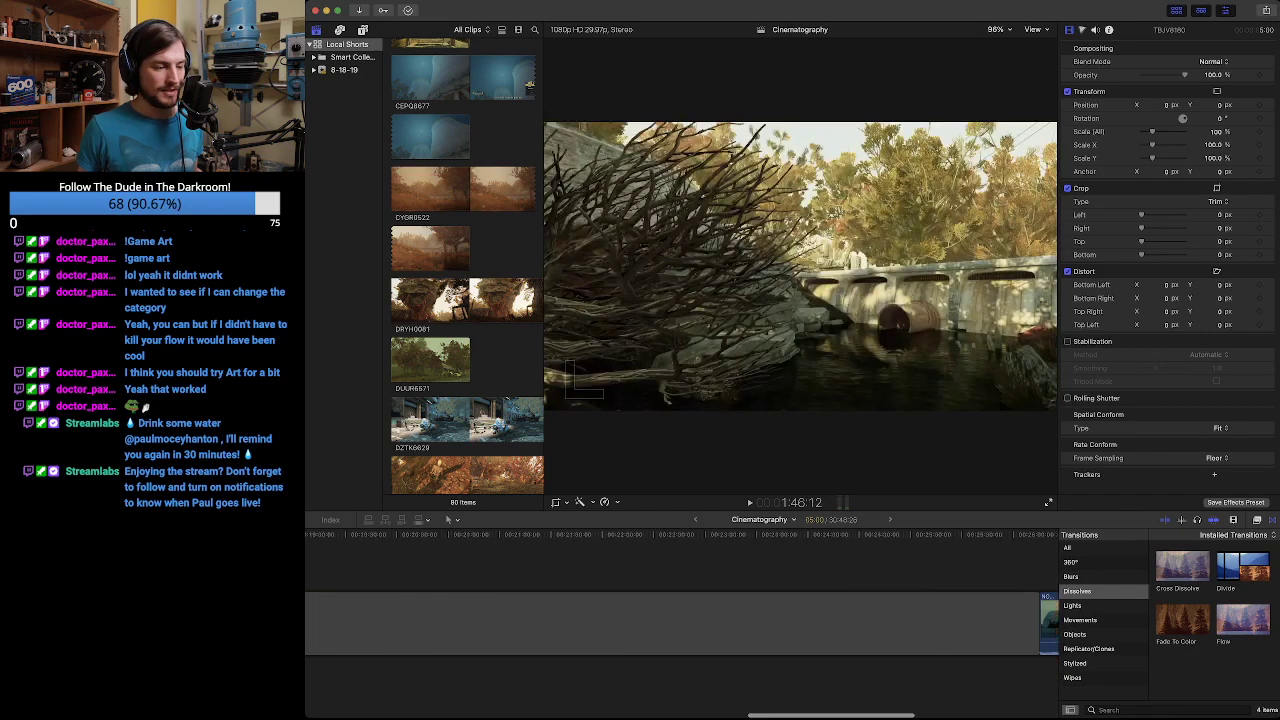
scroll(728, 625, left, 10)
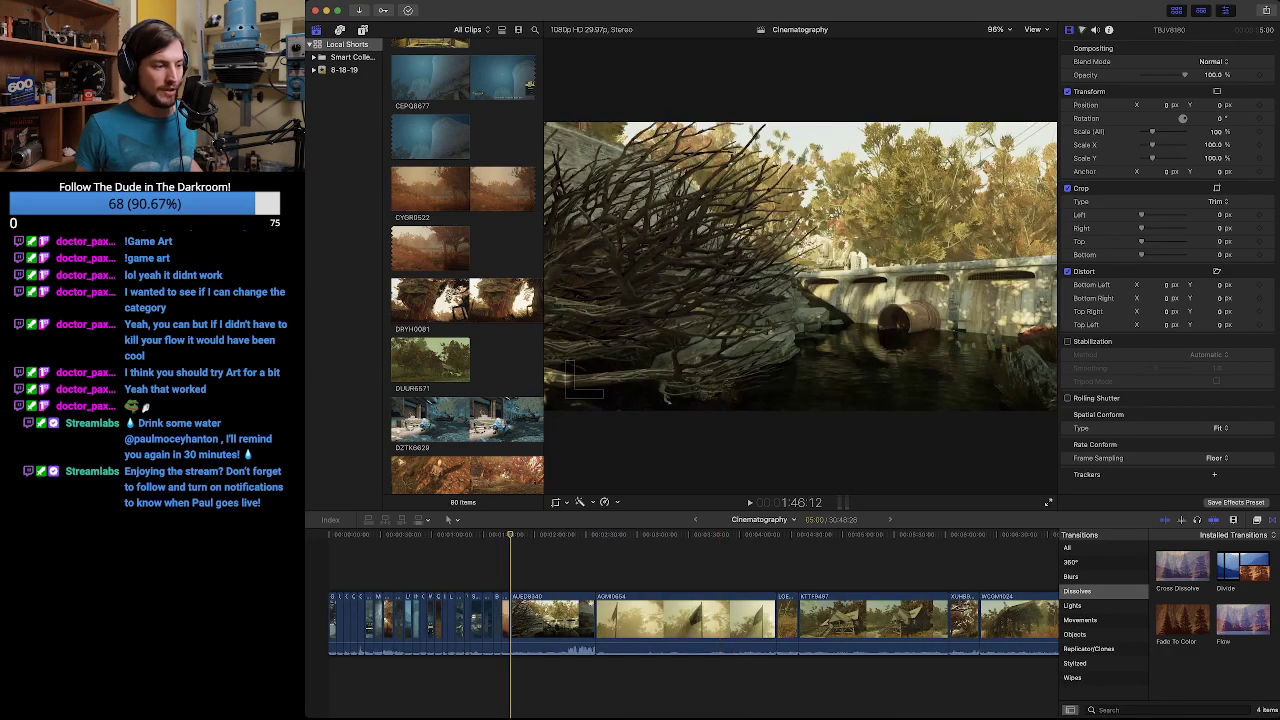
Play the river dam clip from 1:46:12, return to about 1:57 and trim its start, leaving the clip 39:16 long.
key(space)
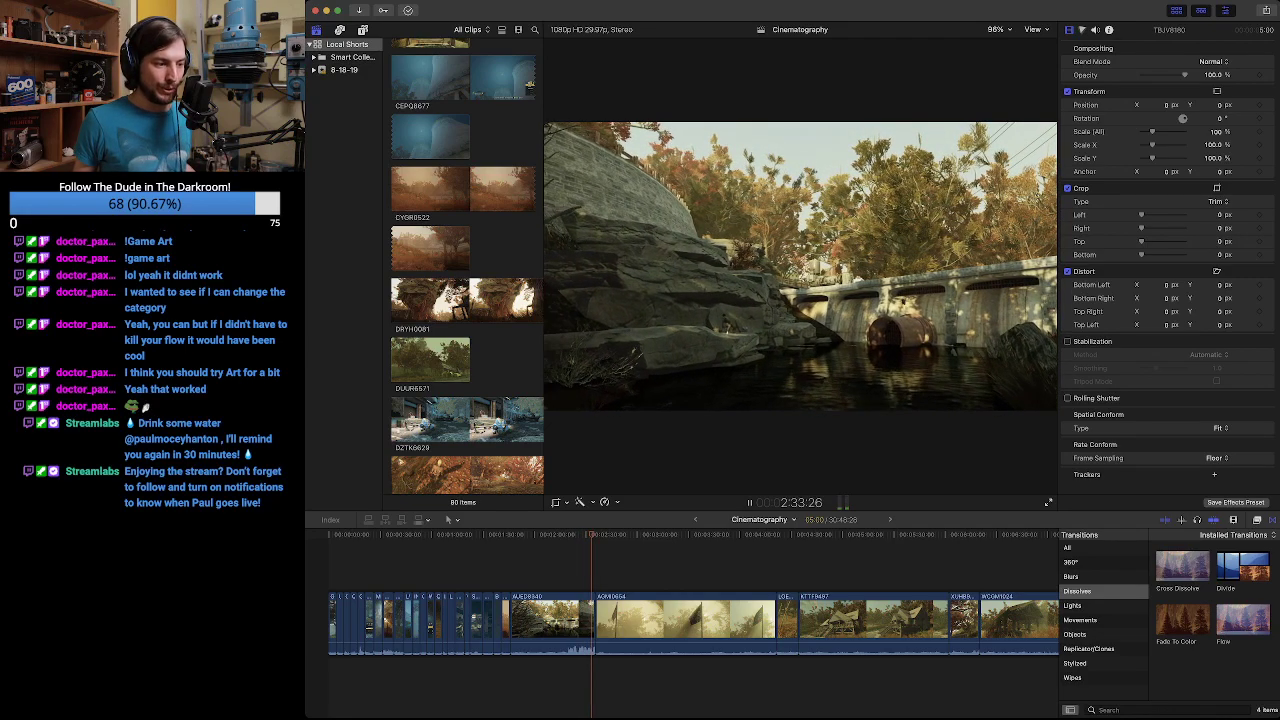
drag(594, 535, 533, 535)
key(j)
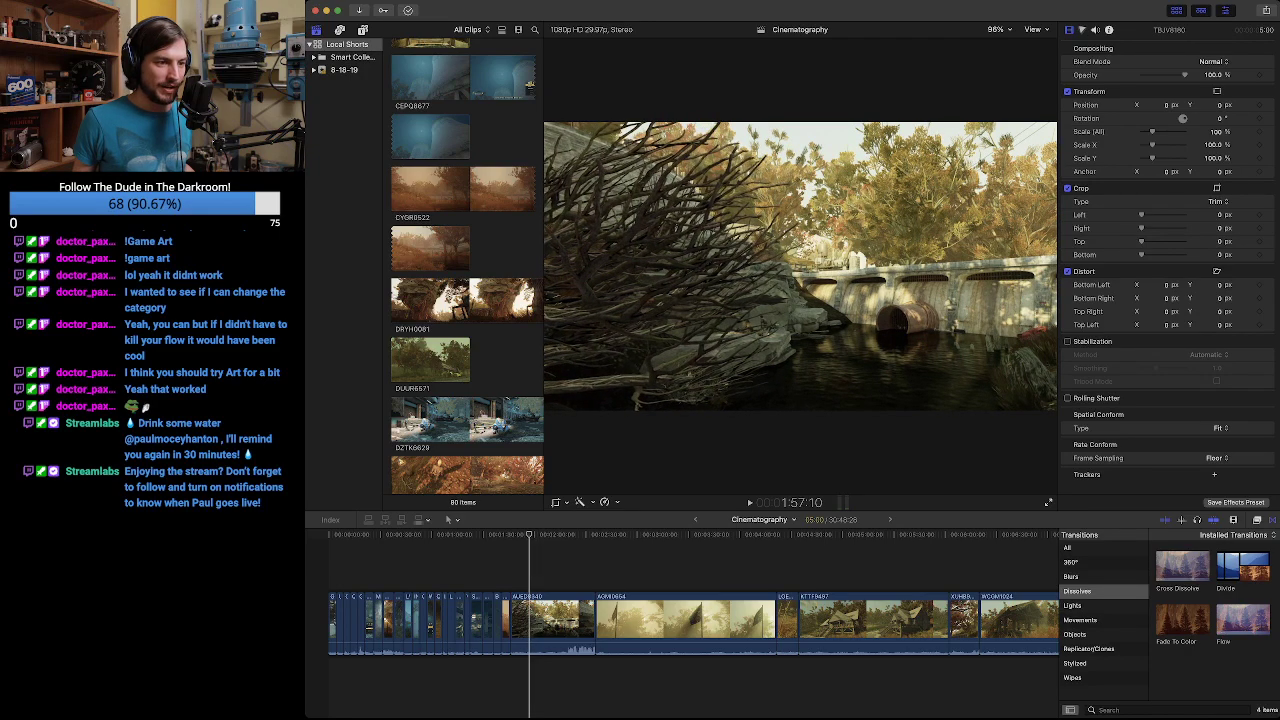
key(space)
key(space)
click(532, 539)
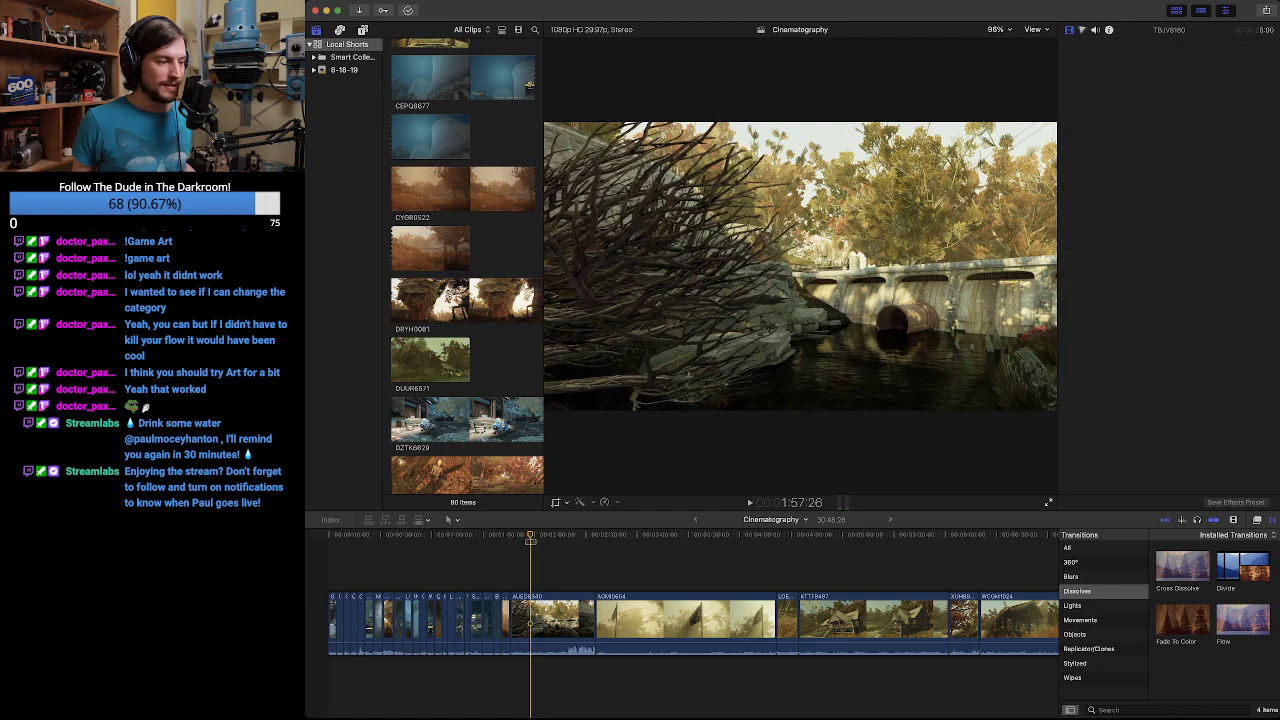
click(530, 620)
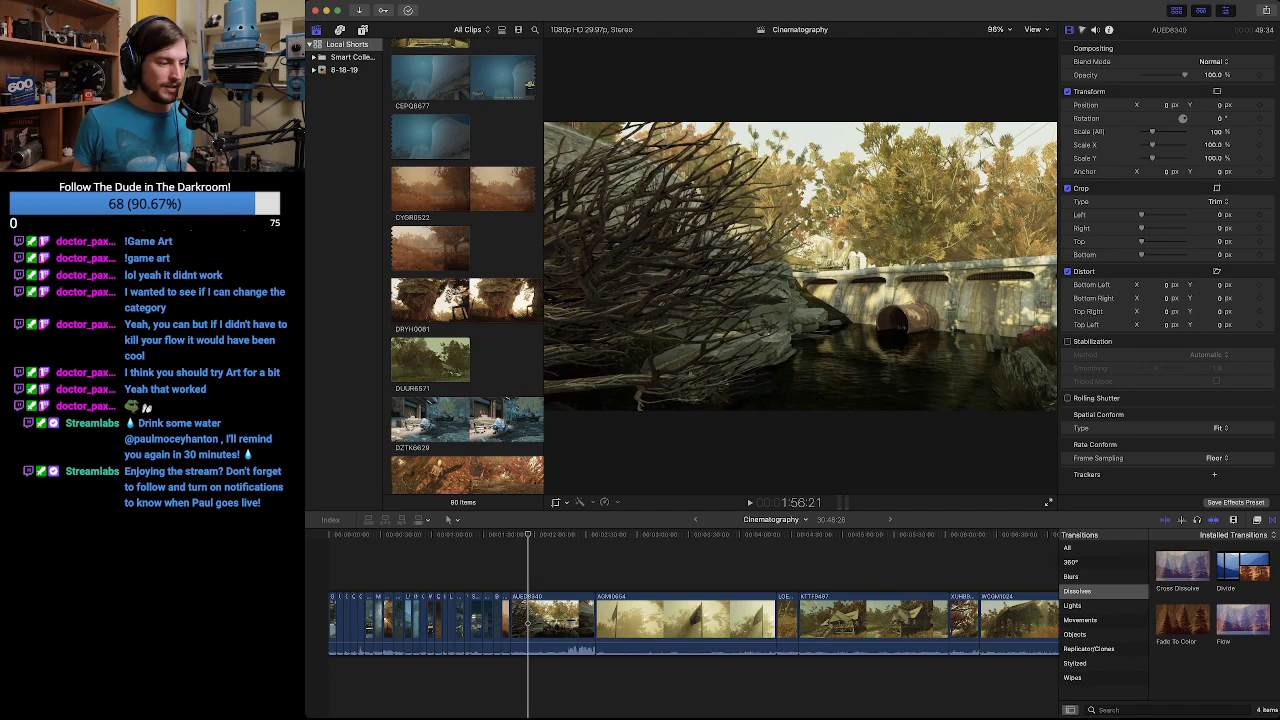
drag(512, 623, 527, 618)
Play the new opening of the river dam clip and trim its end, leaving the clip 4:53 long.
key(space)
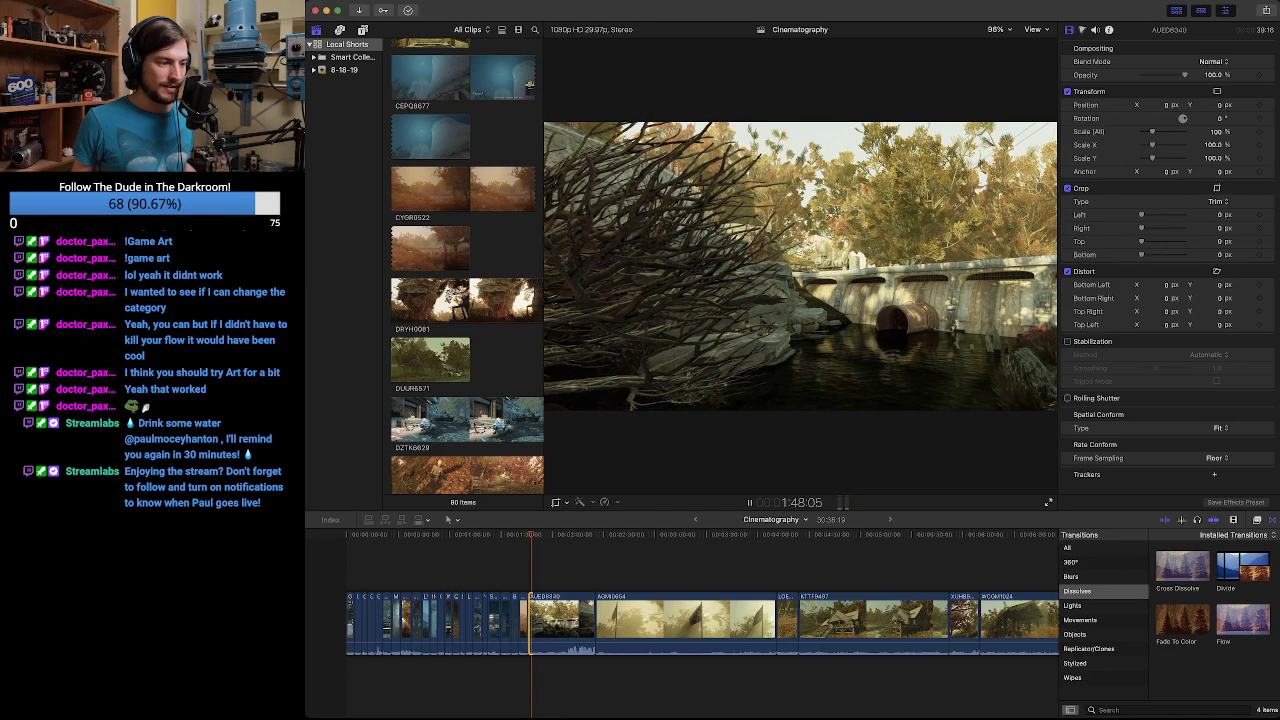
key(Up)
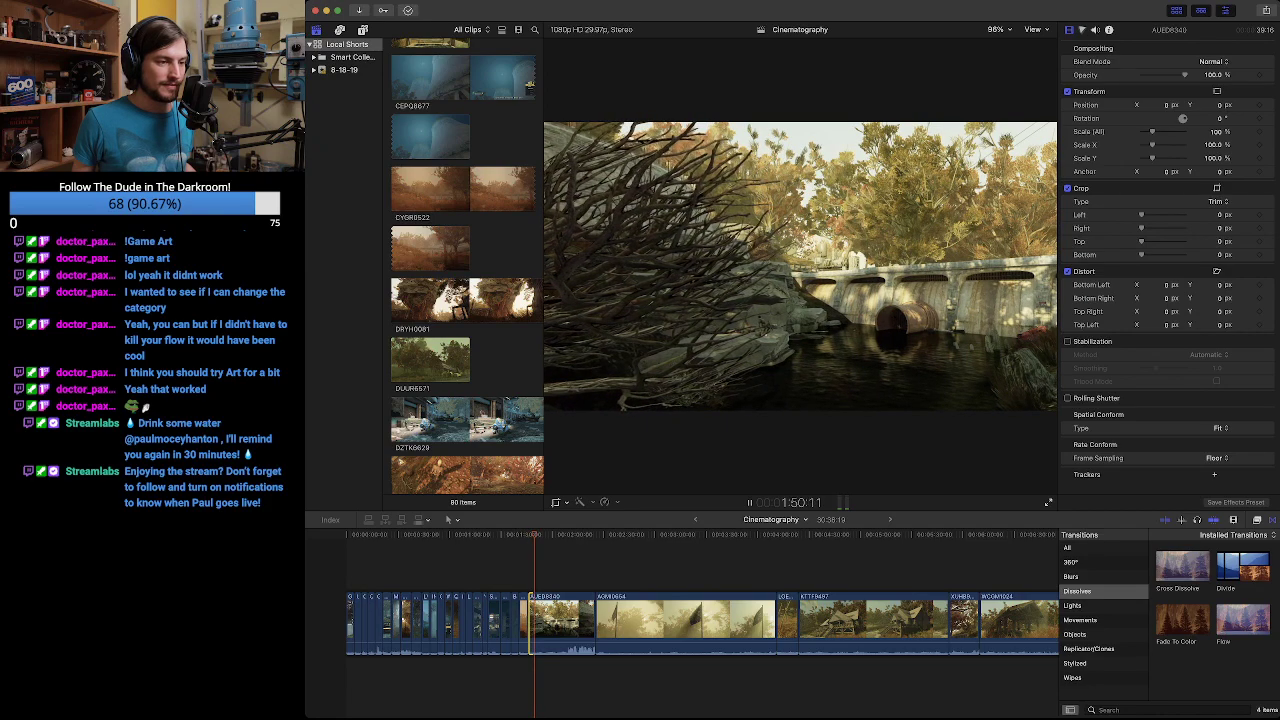
key(space)
click(594, 622)
drag(595, 612, 537, 612)
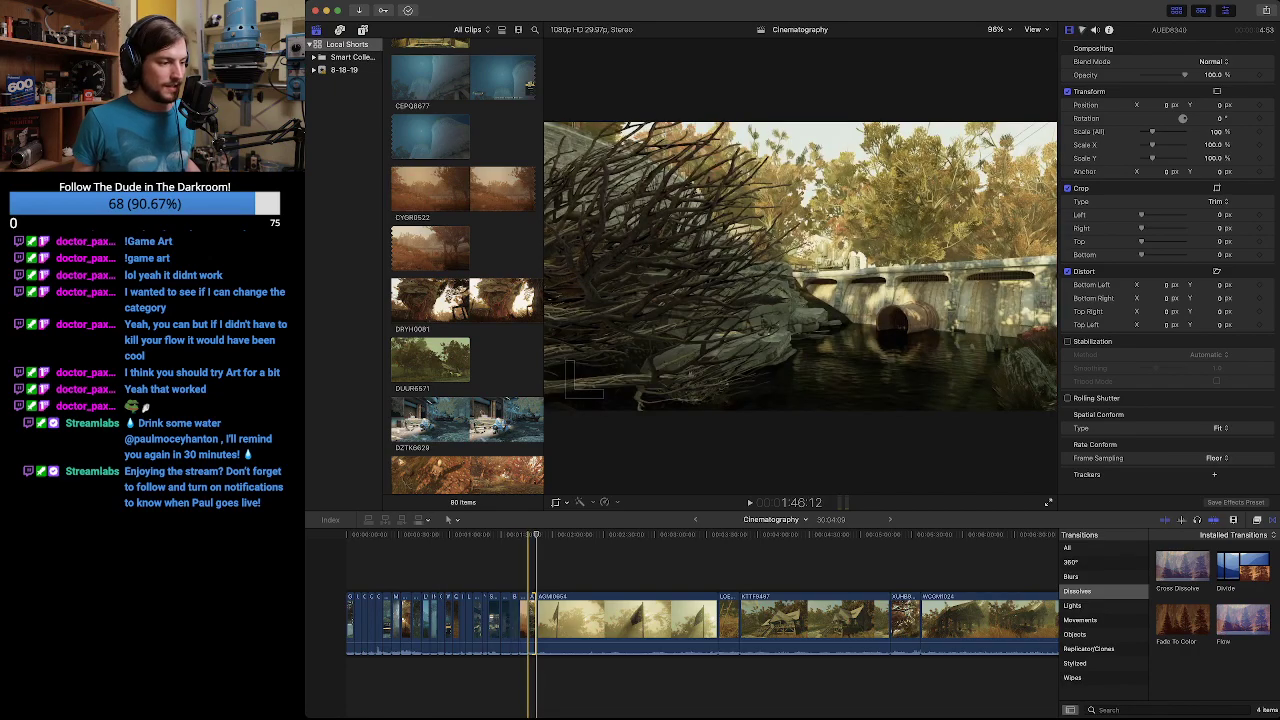
Review the tattered flag clip up to 3:20:01, return to 2:58:19 and trim its start, leaving the clip 36:51 long.
key(space)
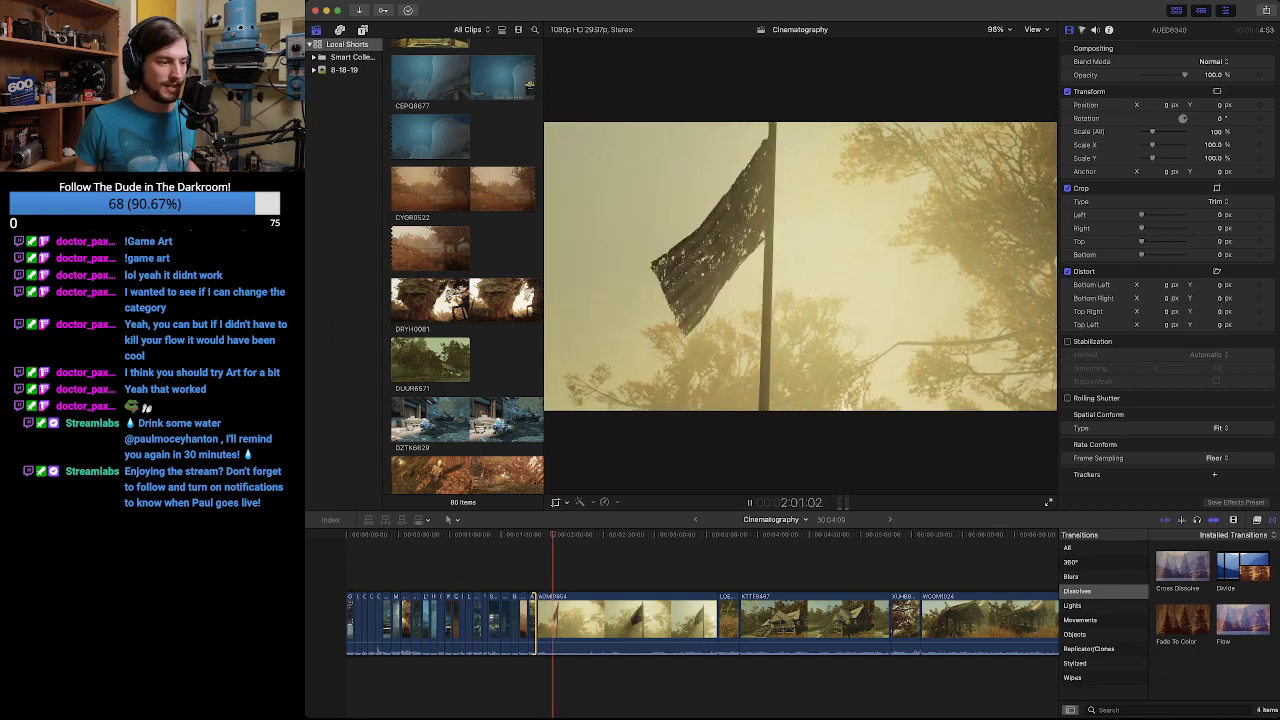
drag(586, 534, 651, 534)
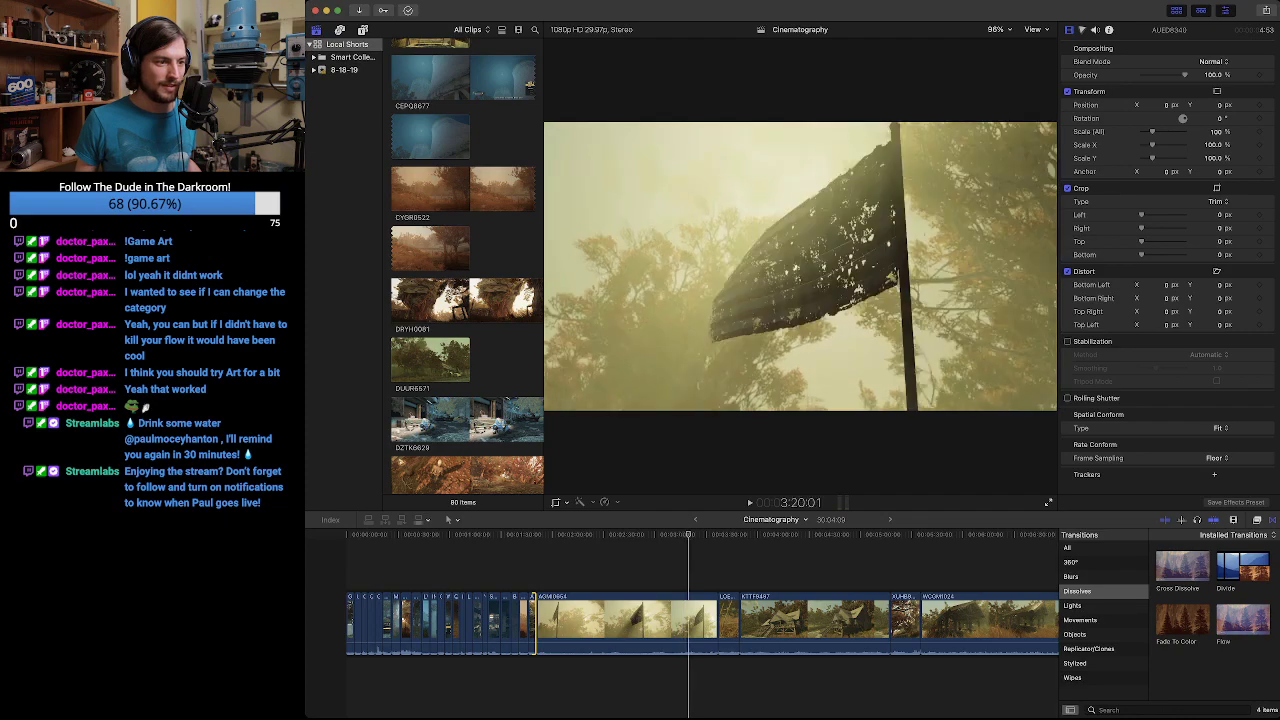
drag(694, 535, 650, 535)
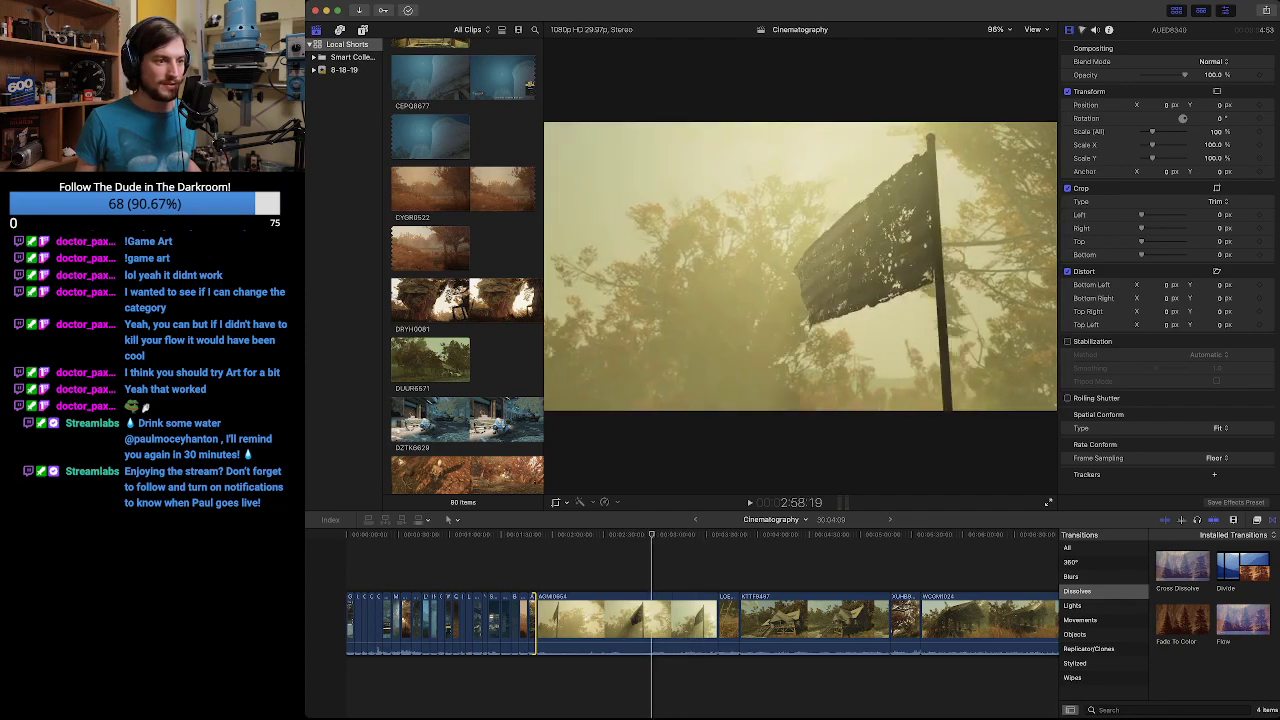
drag(535, 620, 655, 620)
click(655, 622)
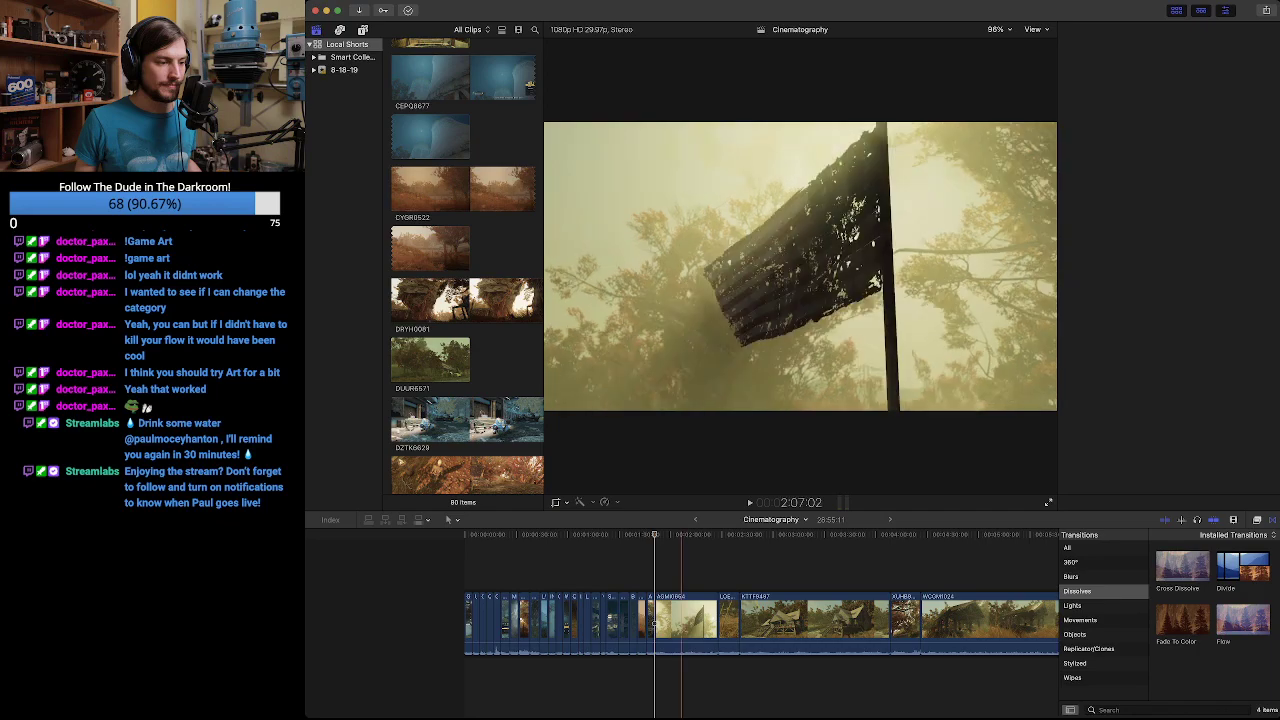
Play the flag clip's new opening and split it with the Blade tool at about 1:58:02.
key(space)
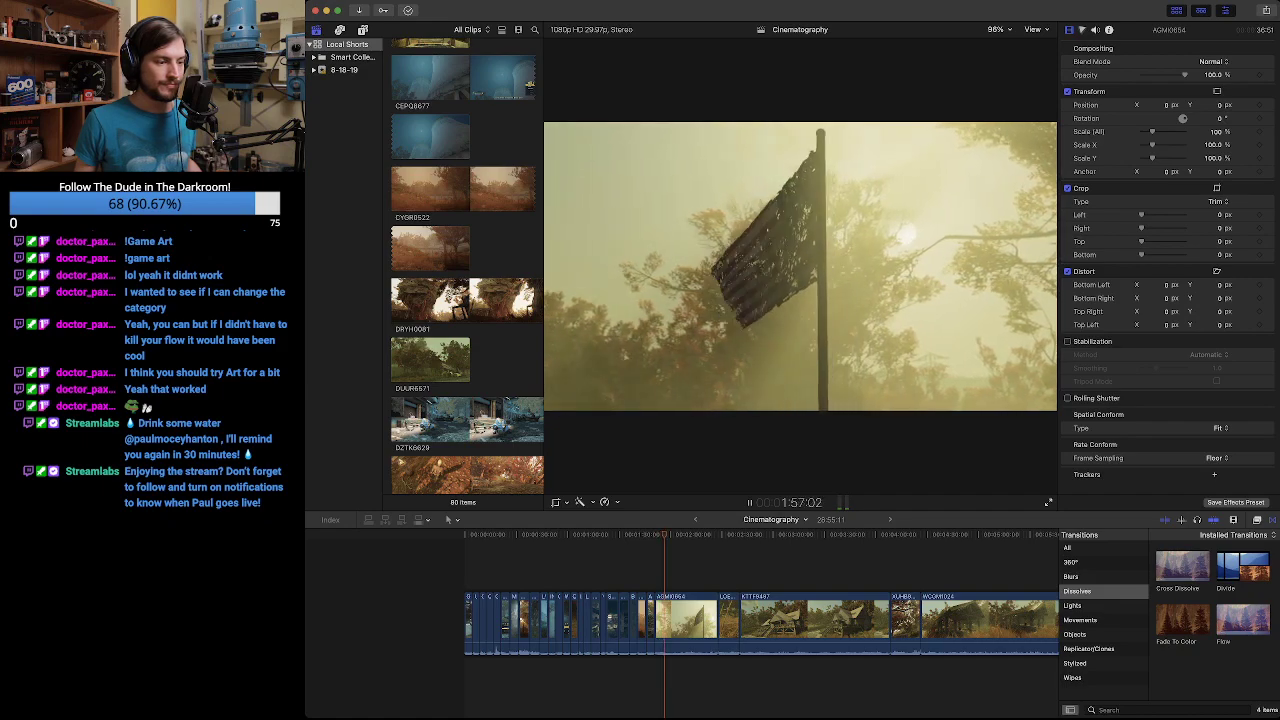
key(space)
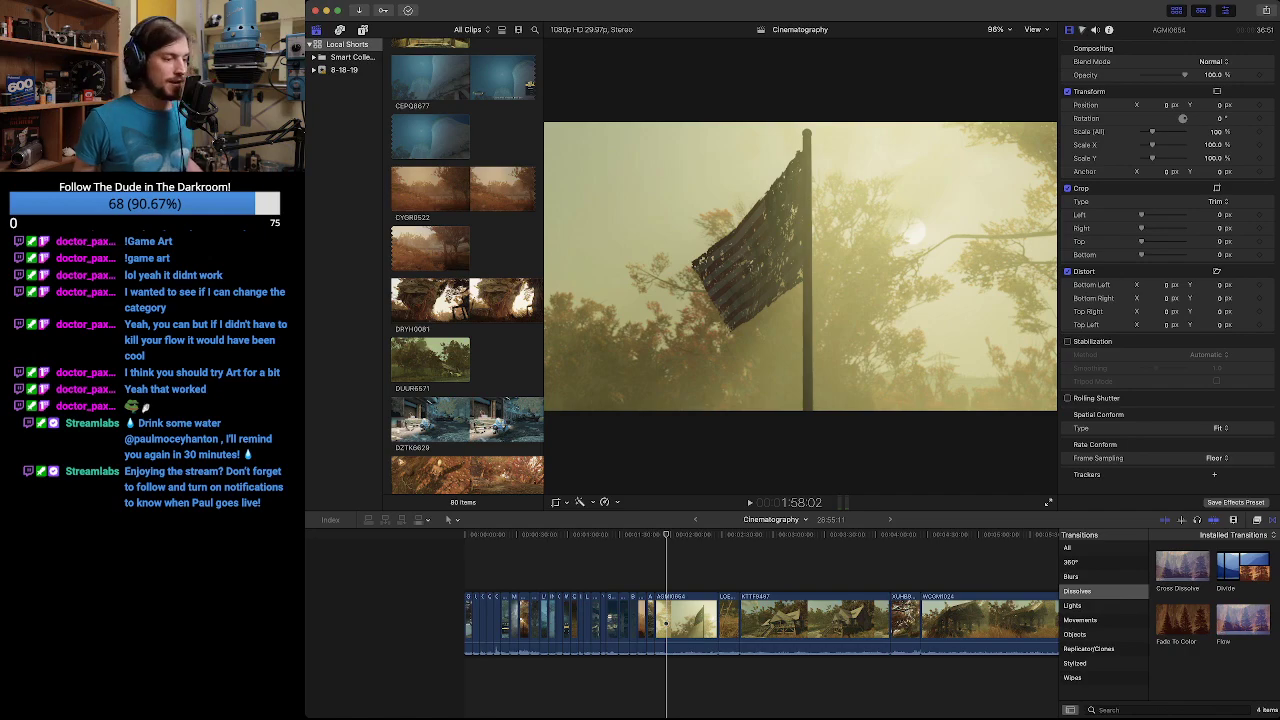
key(b)
Play the flag footage after the 1:58:02 cut, split it with the Blade tool at 2:15:14 and delete the piece between the two cuts.
key(space)
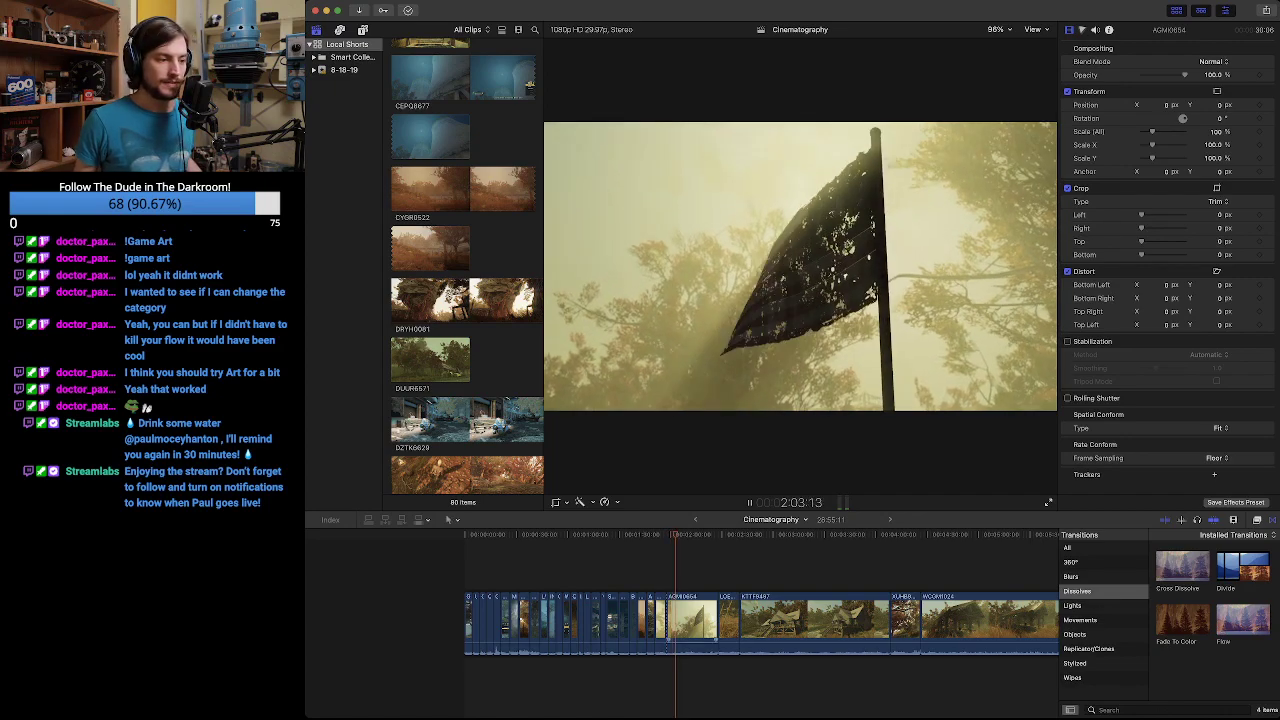
key(space)
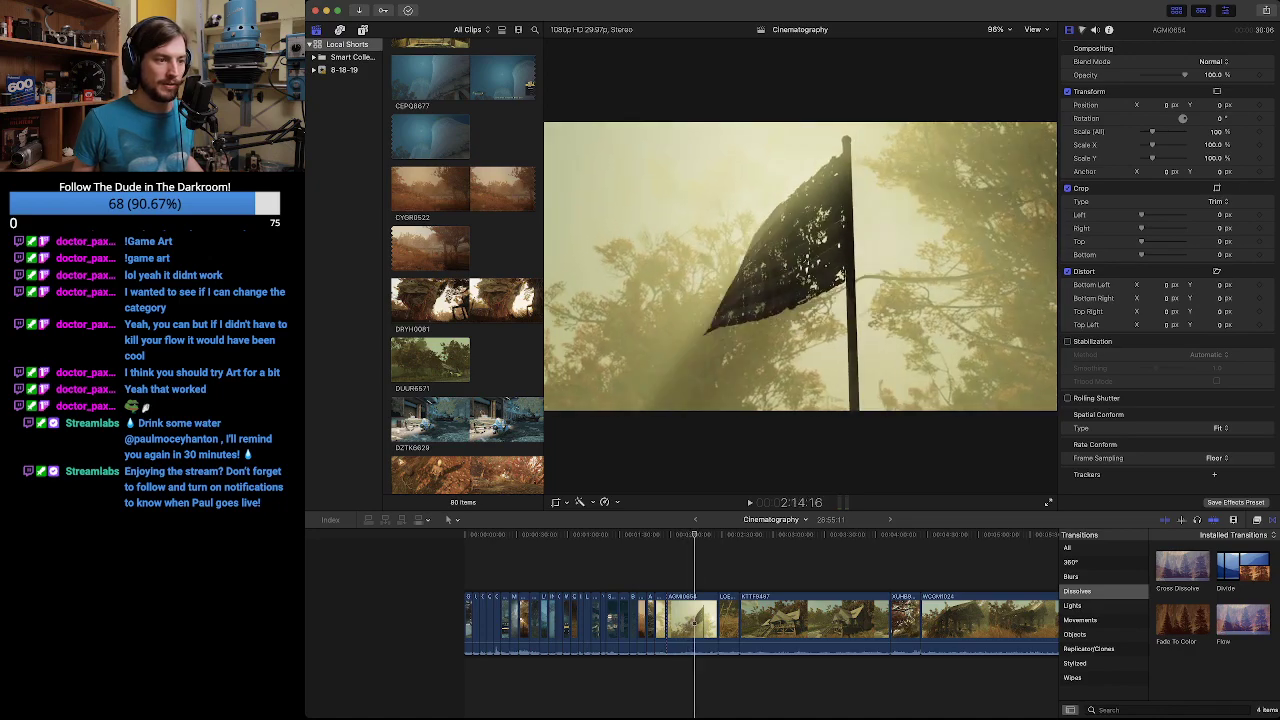
drag(695, 534, 686, 534)
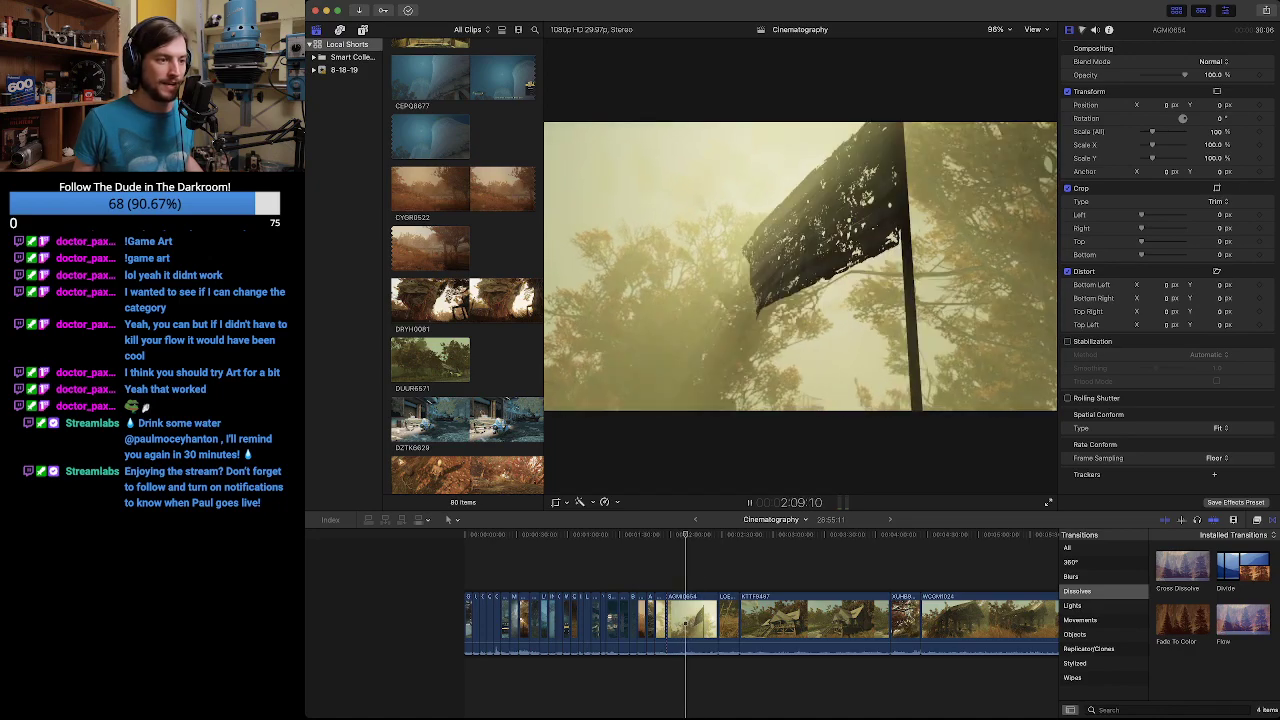
key(space)
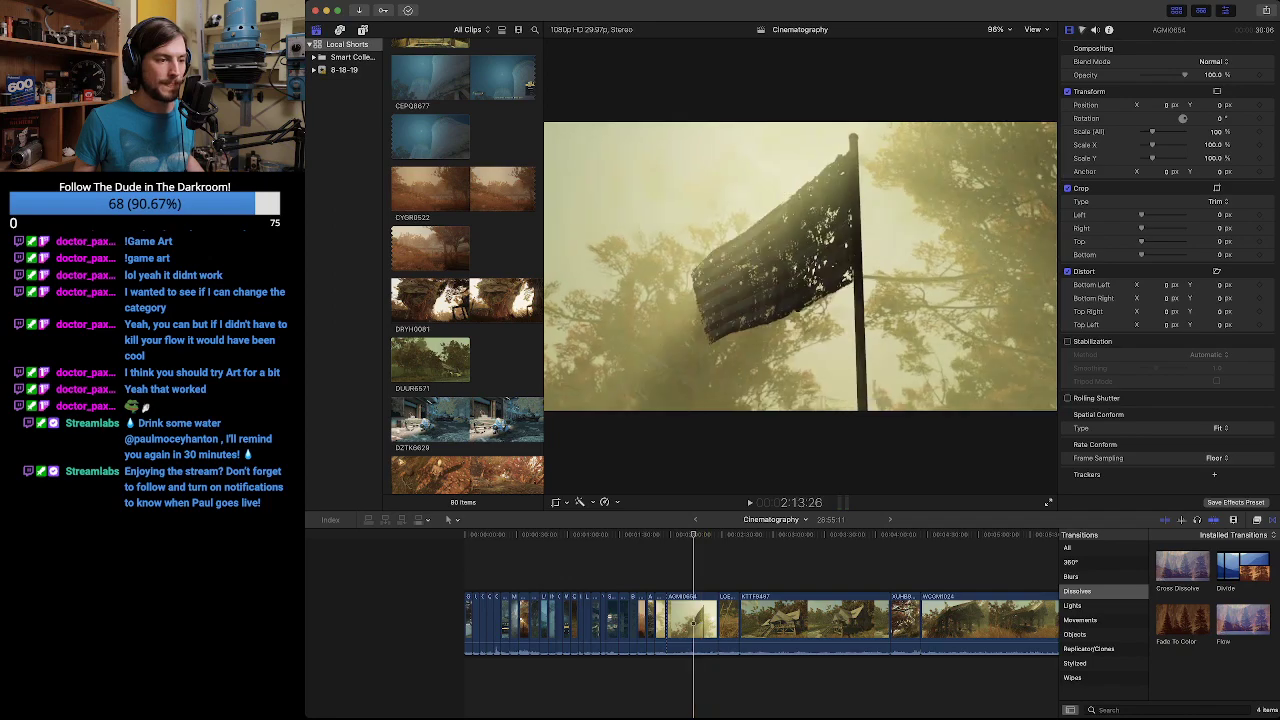
key(space)
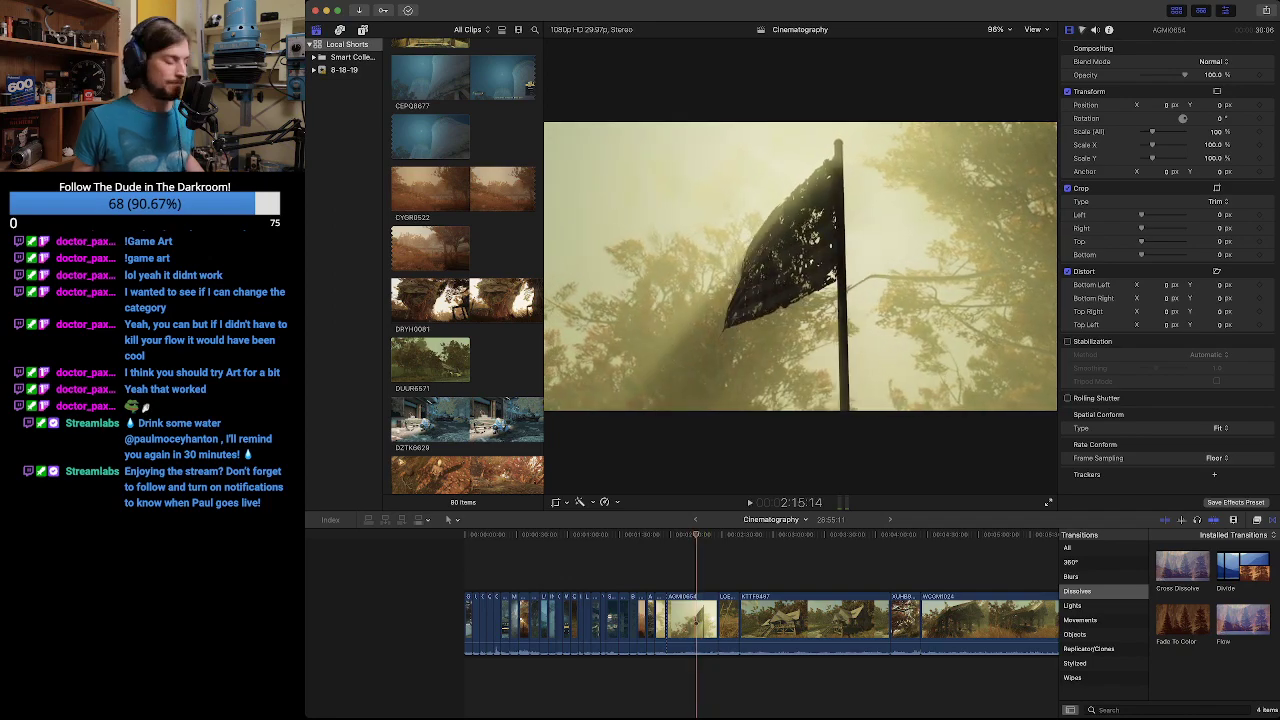
key(b)
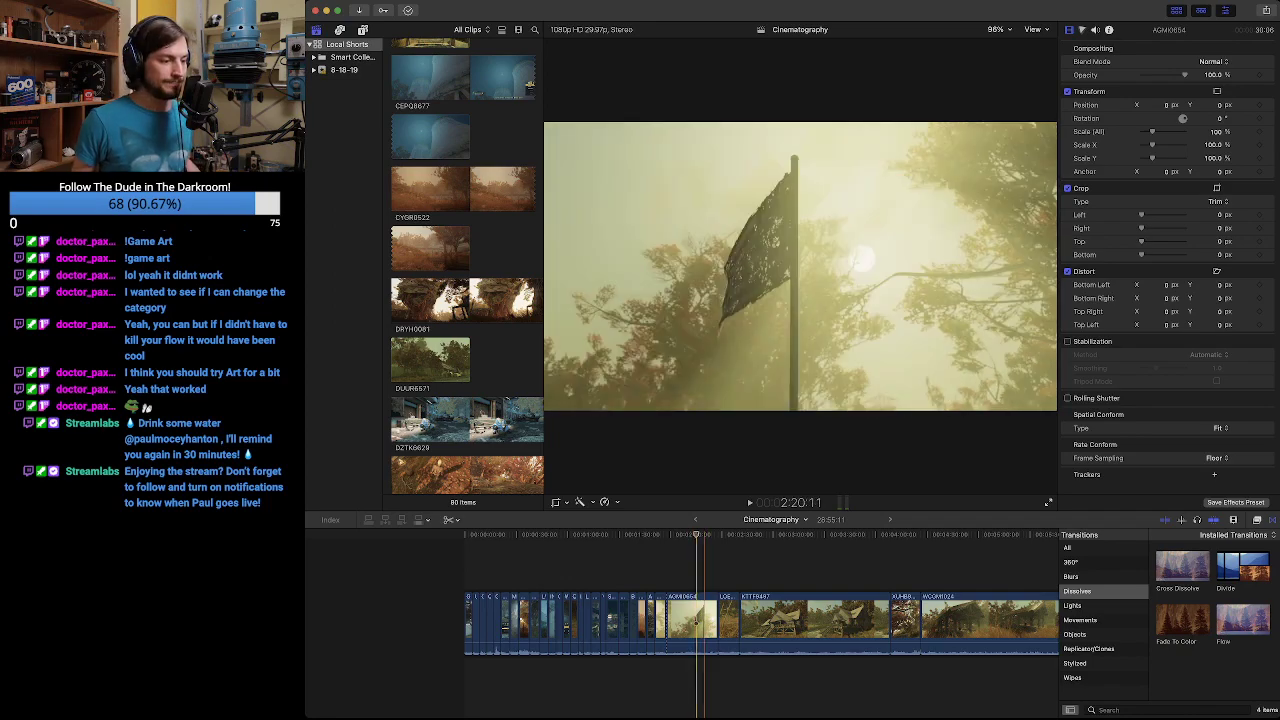
click(697, 622)
key(a)
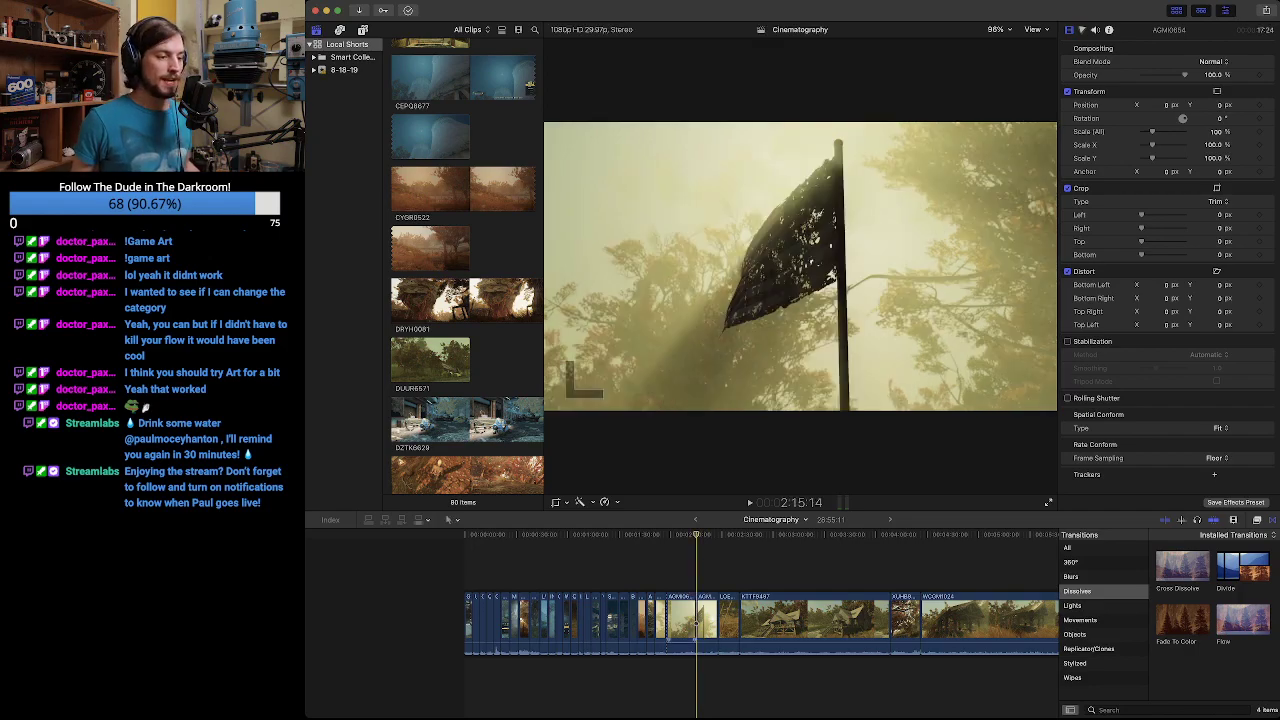
click(680, 622)
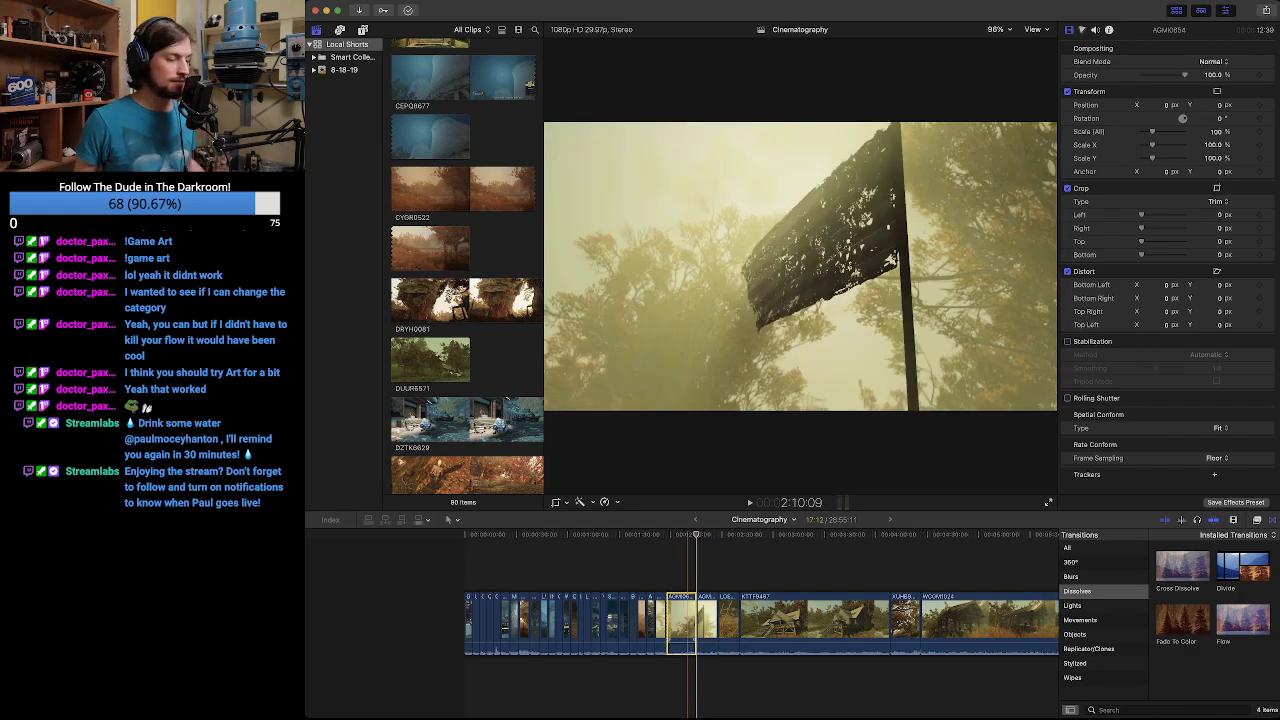
key(Delete)
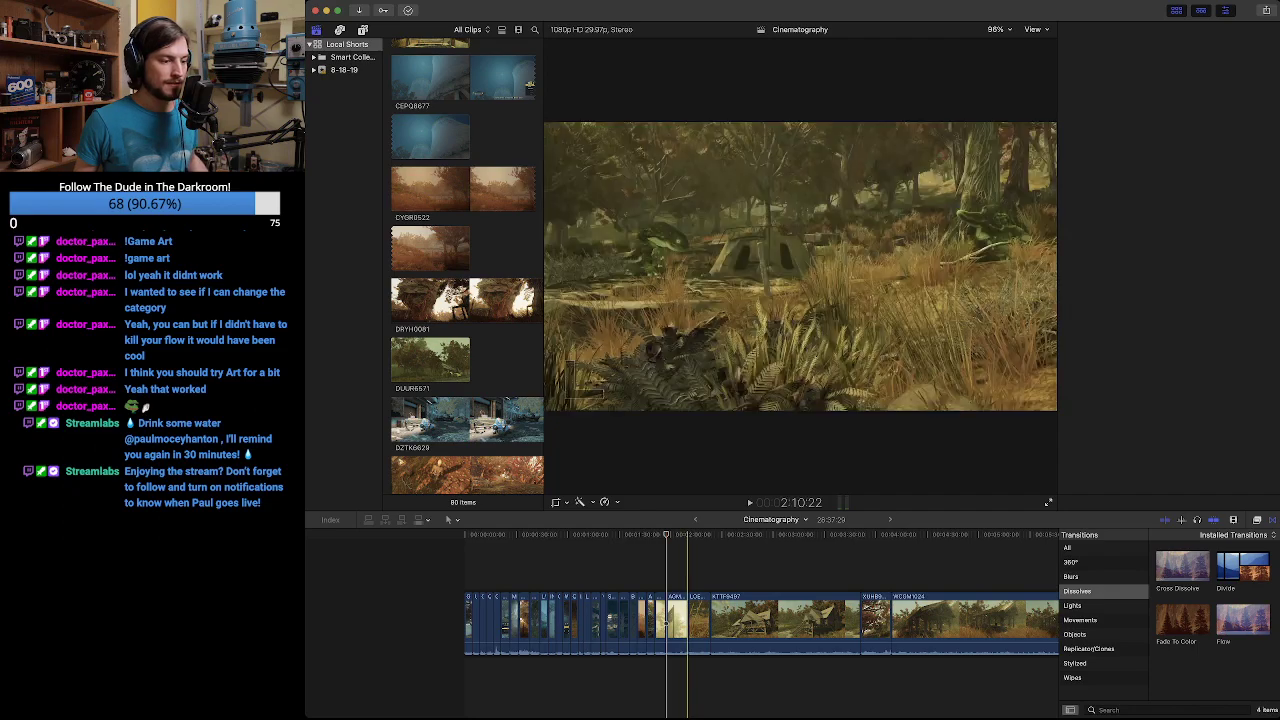
Play the two remaining flag pieces repeatedly from 1:51:09 to compare them and check the cut between them.
click(655, 622)
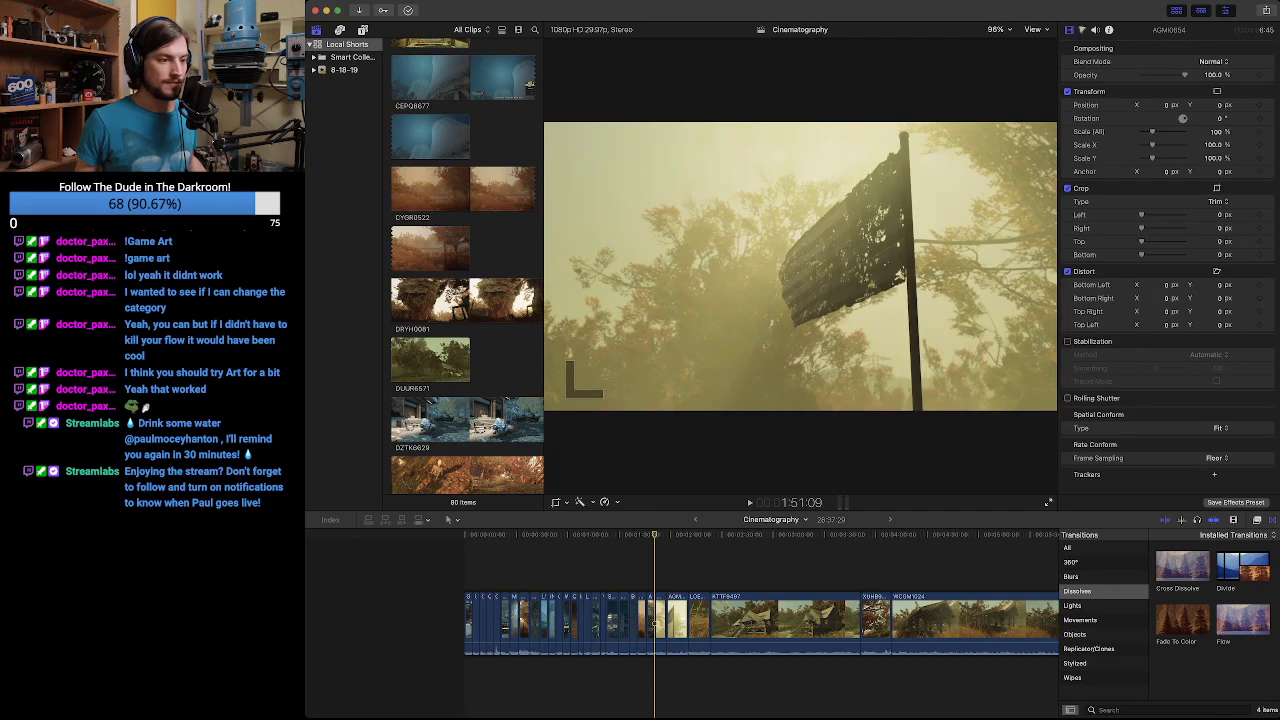
key(space)
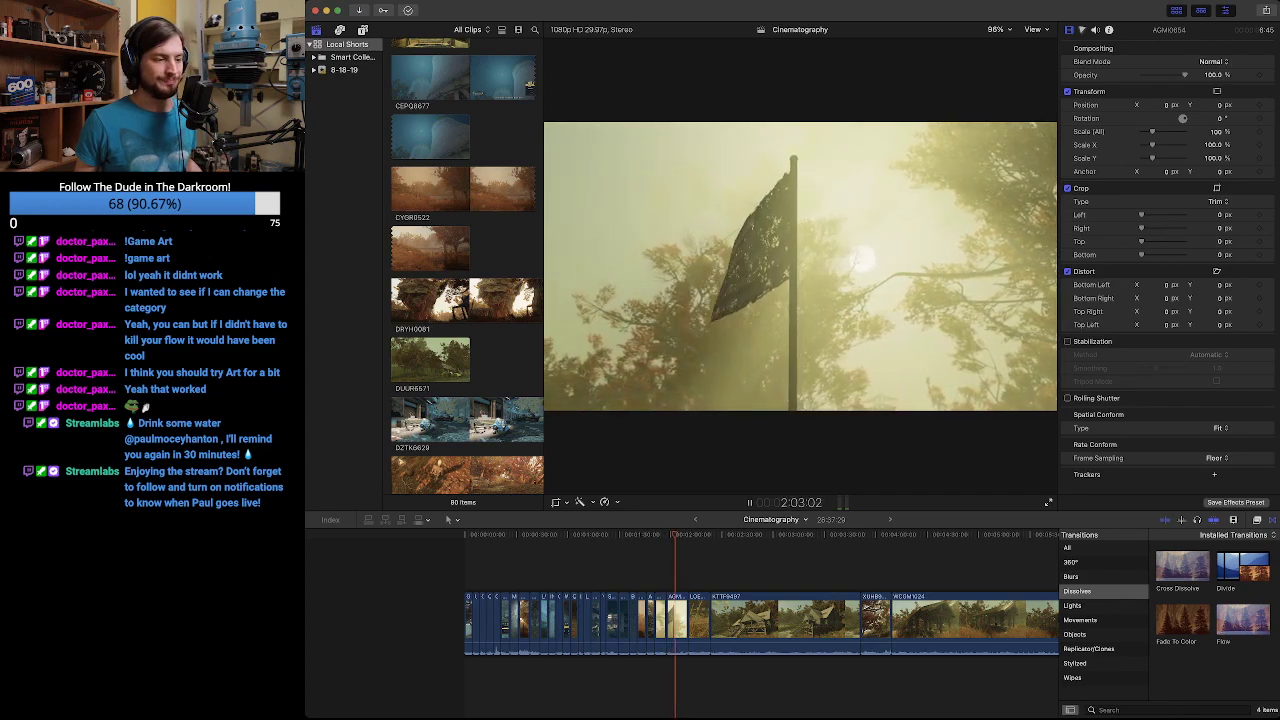
key(space)
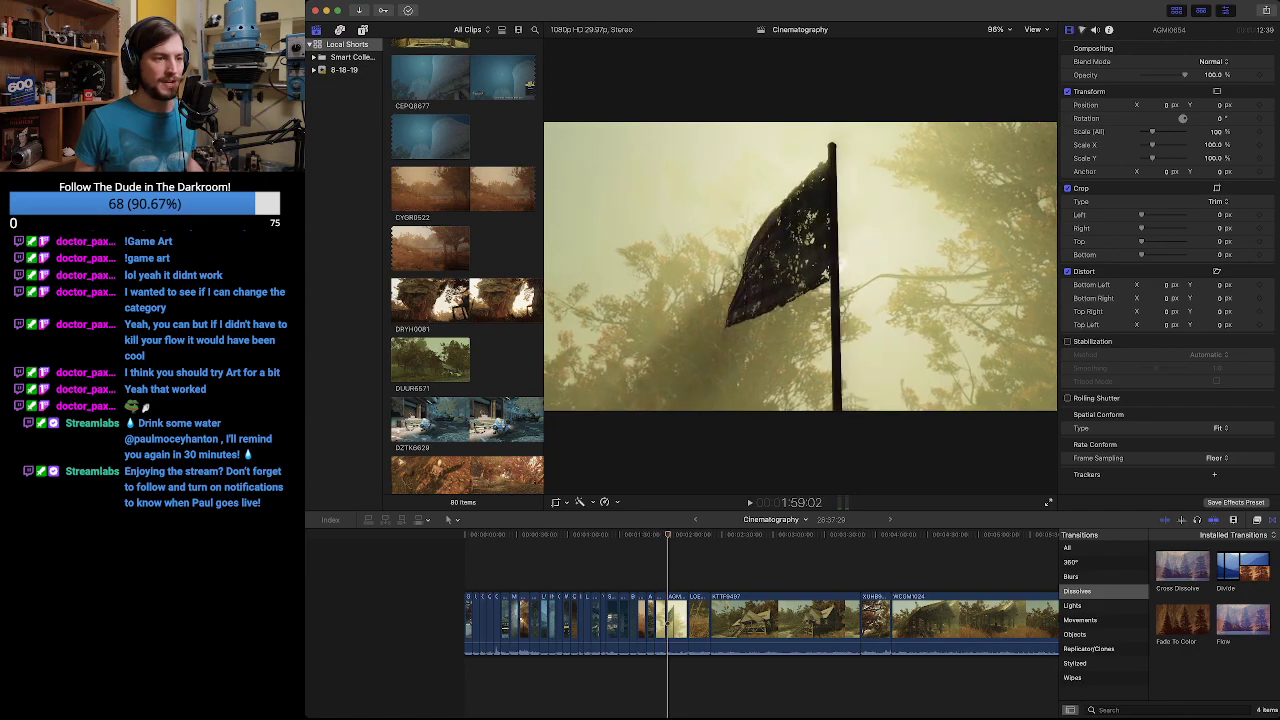
click(655, 620)
key(space)
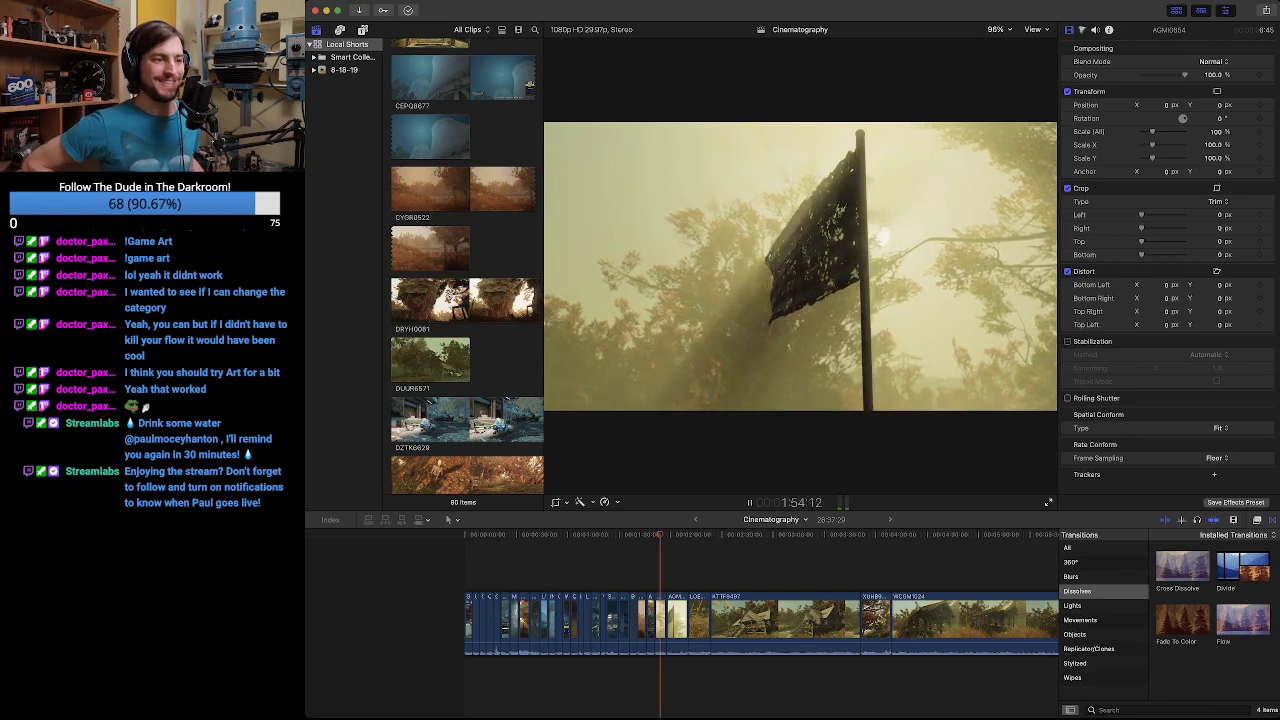
key(space)
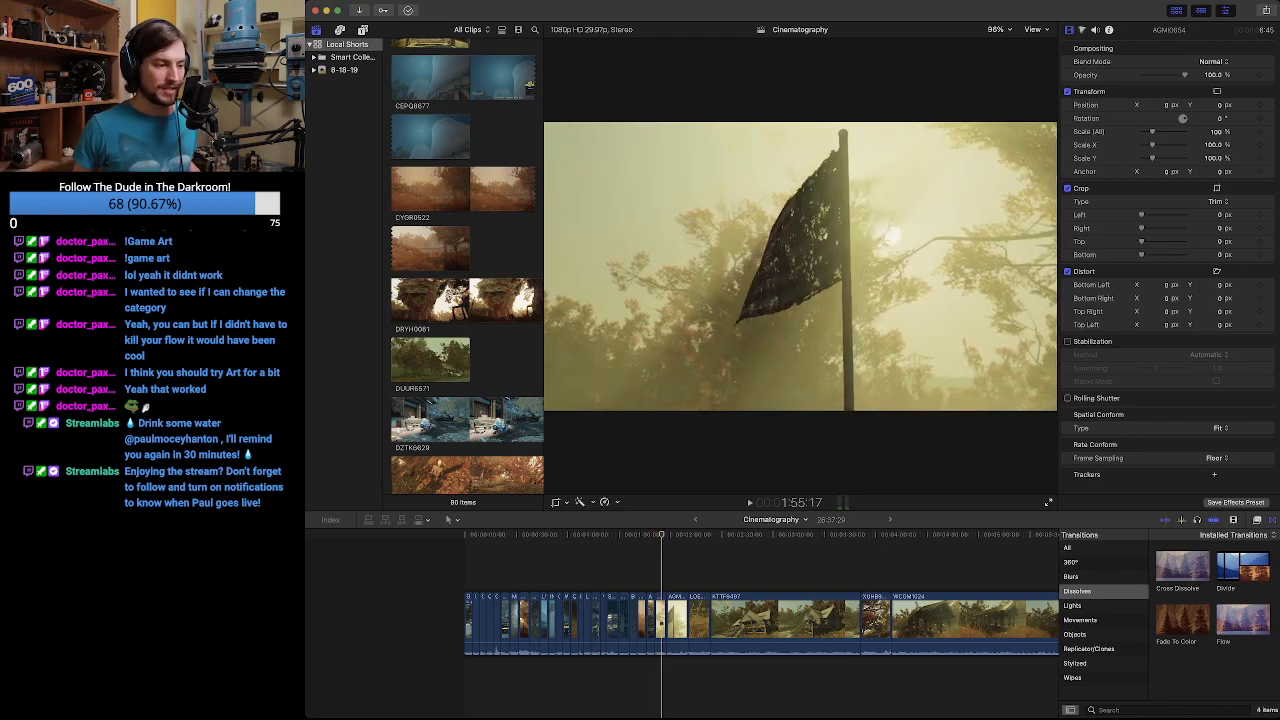
key(l)
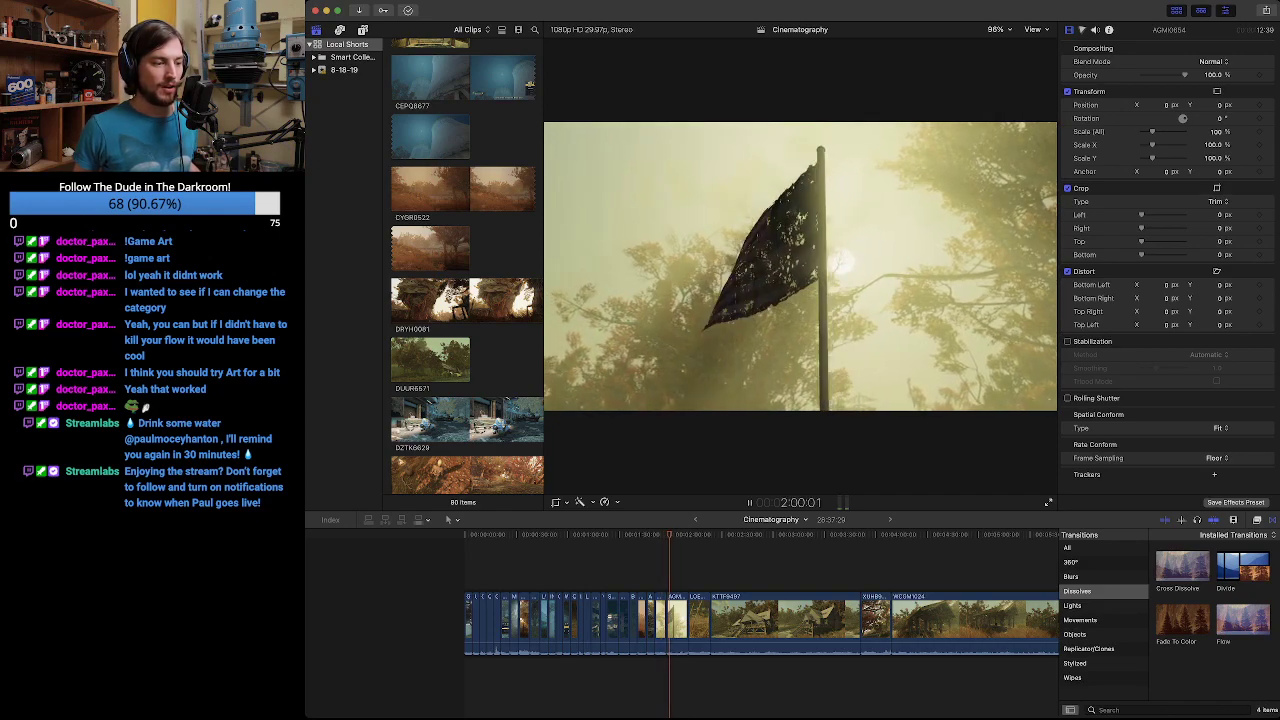
key(Up)
key(Up)
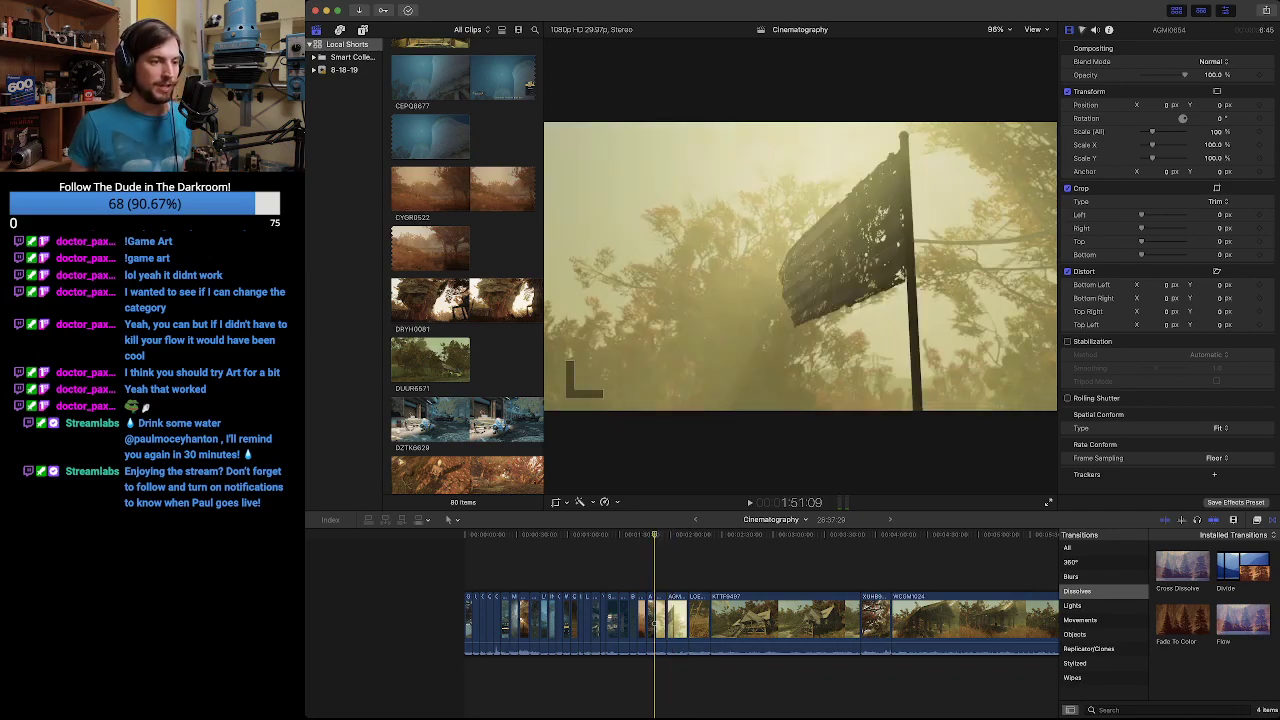
key(space)
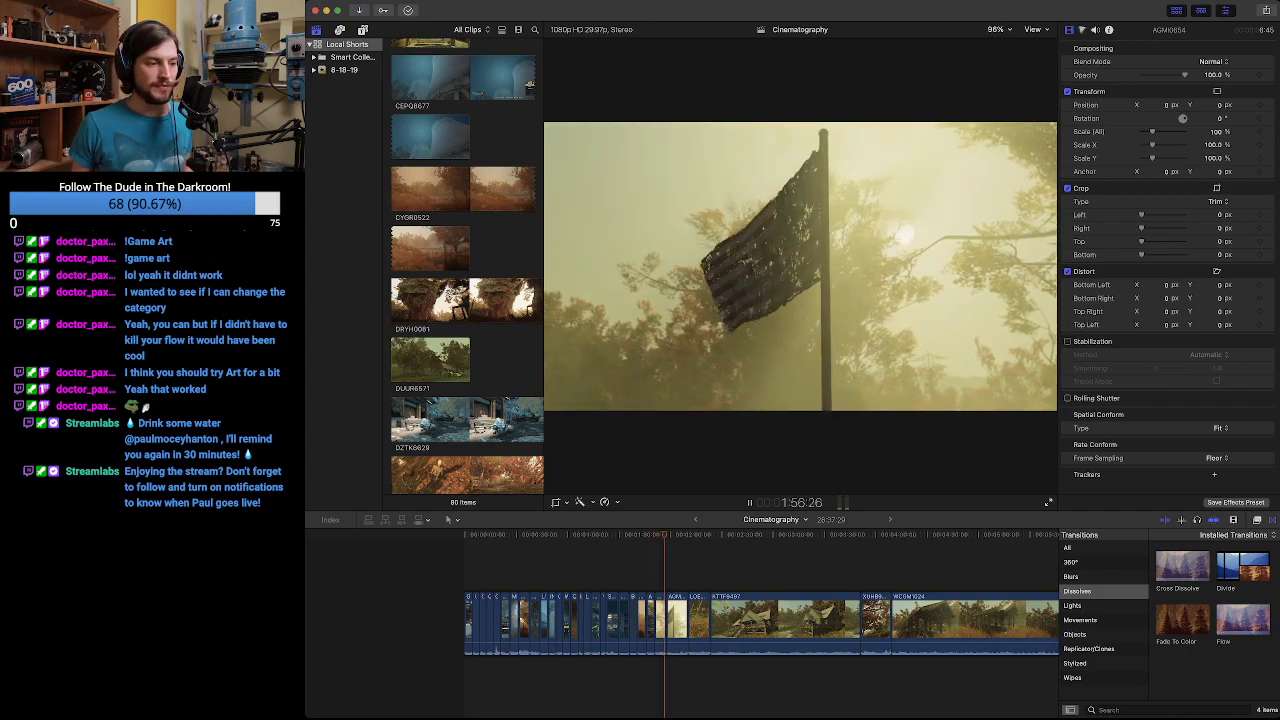
key(space)
key(space)
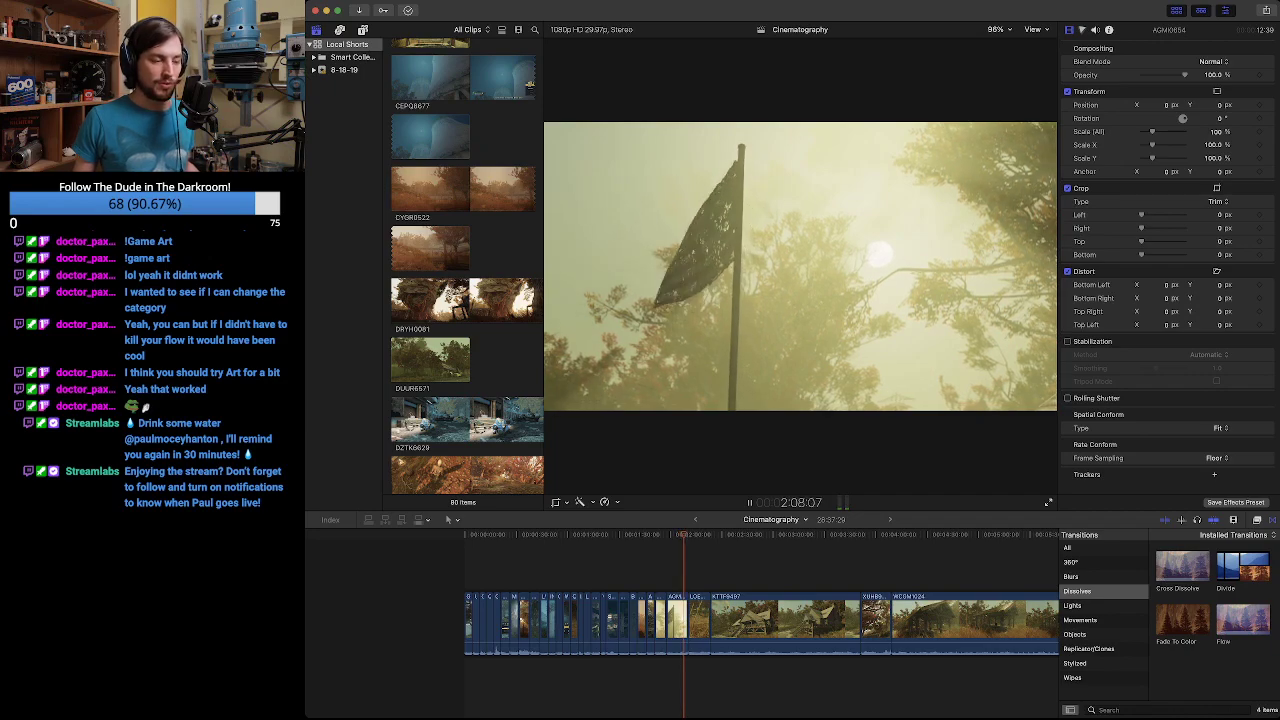
key(space)
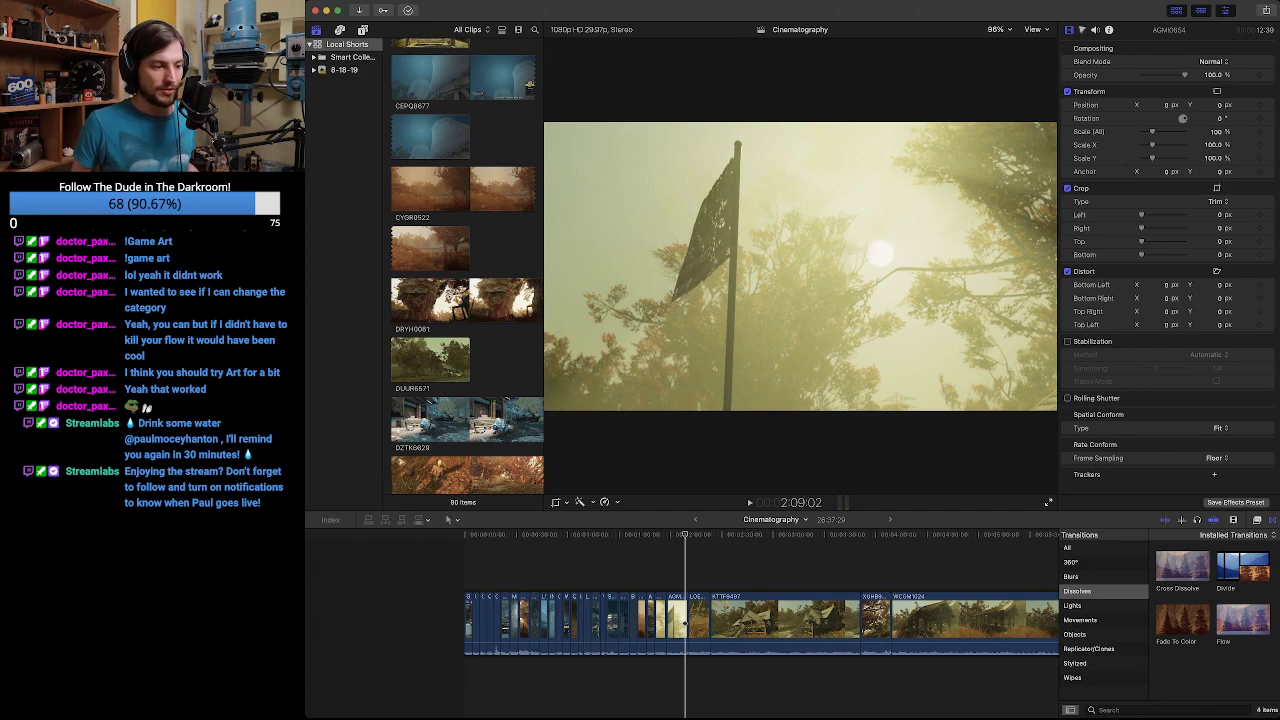
Replay the two flag pieces and split the second one with the Blade tool at 2:01:26.
key(Up)
key(Up)
key(space)
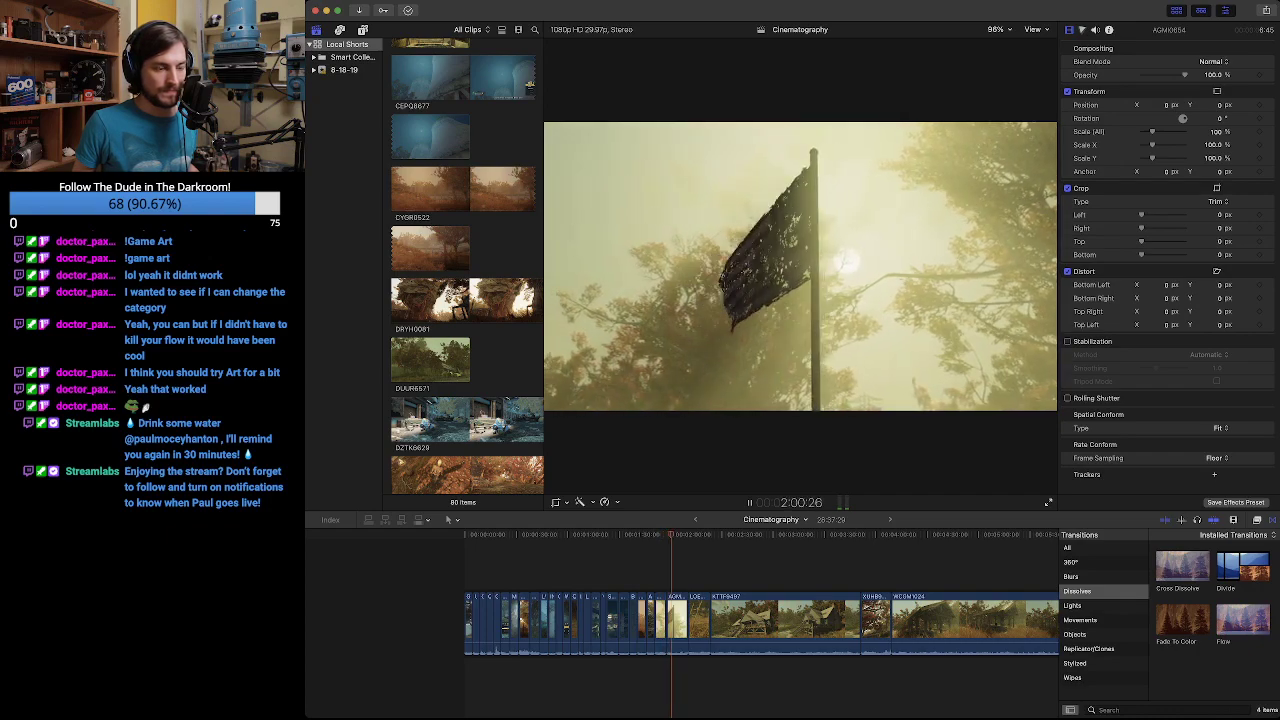
key(Up)
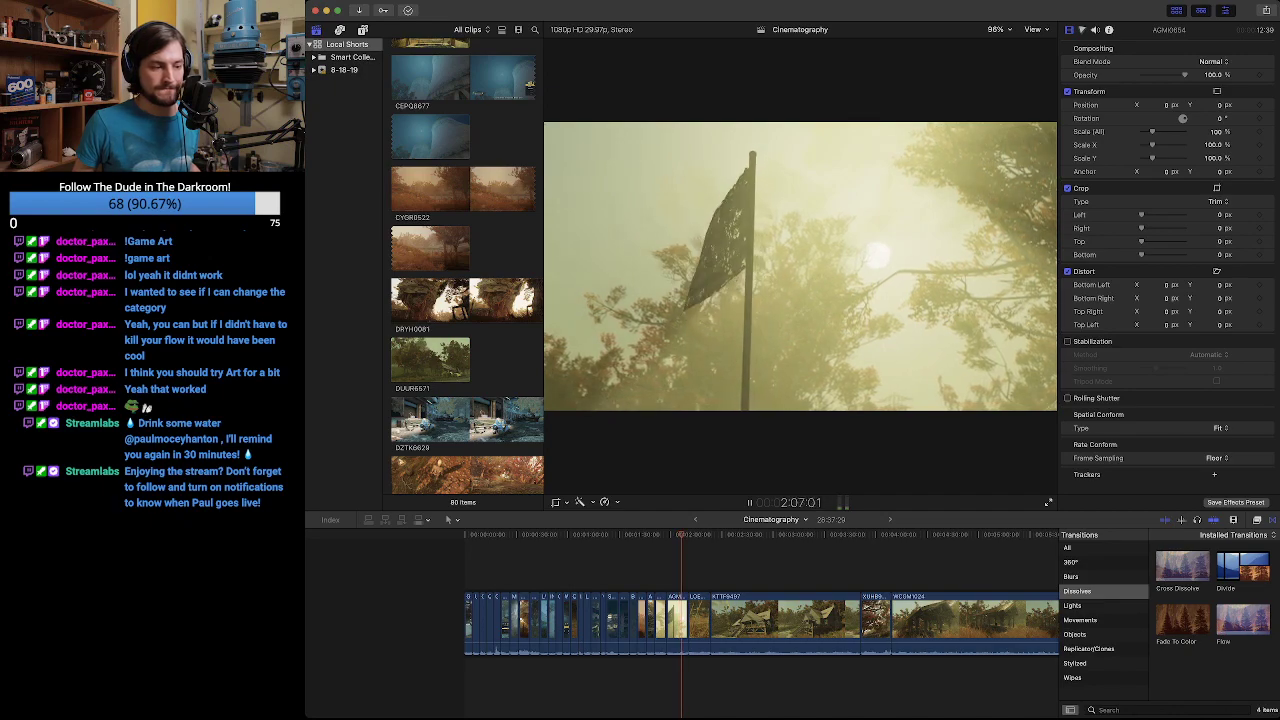
key(Up)
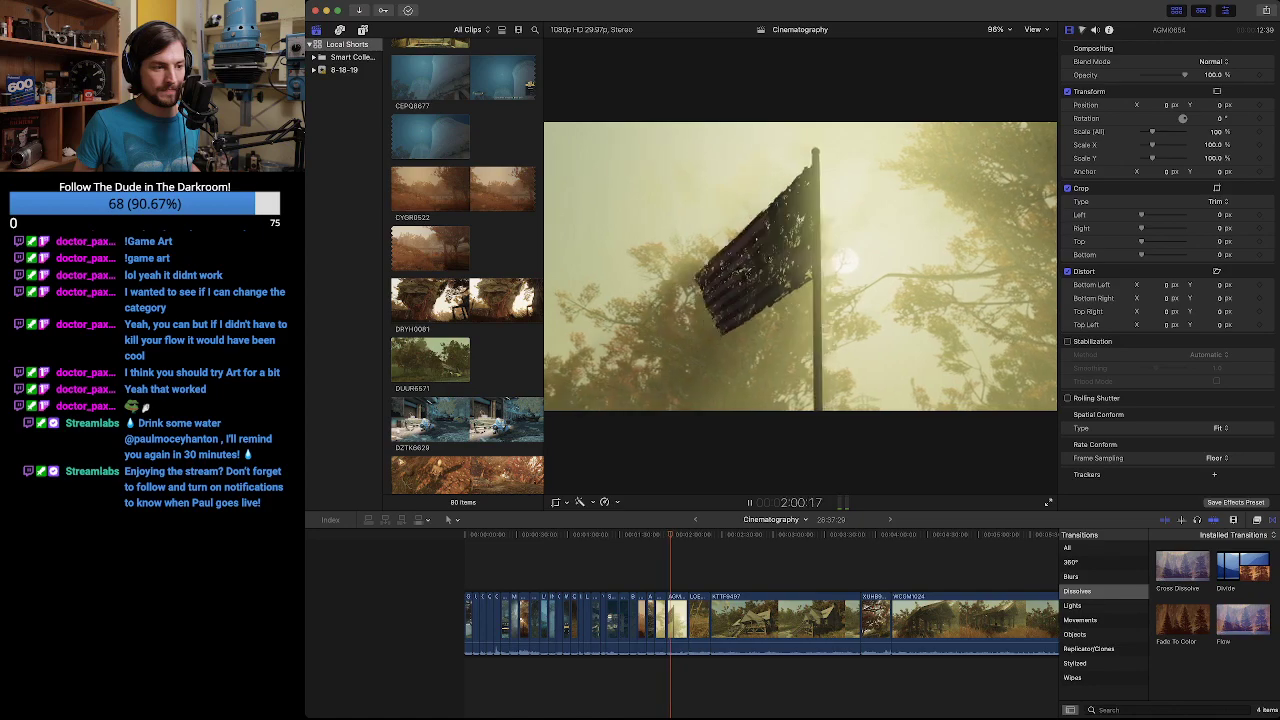
key(space)
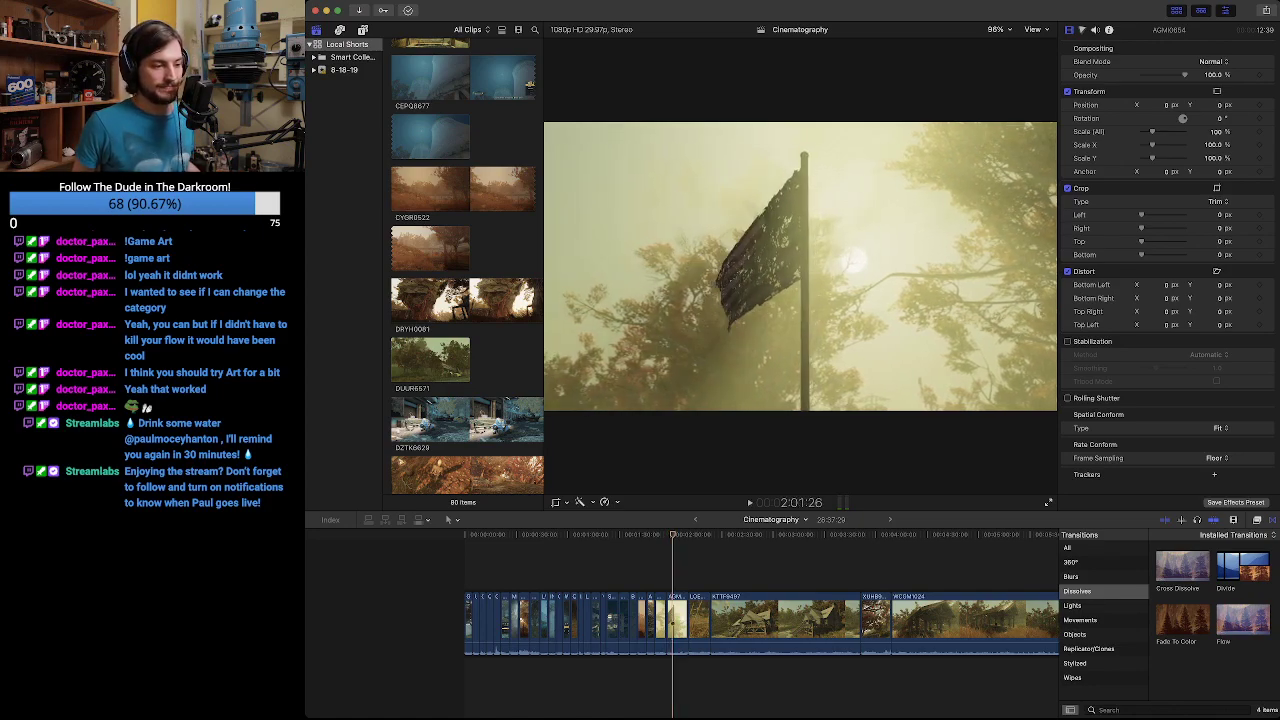
key(c)
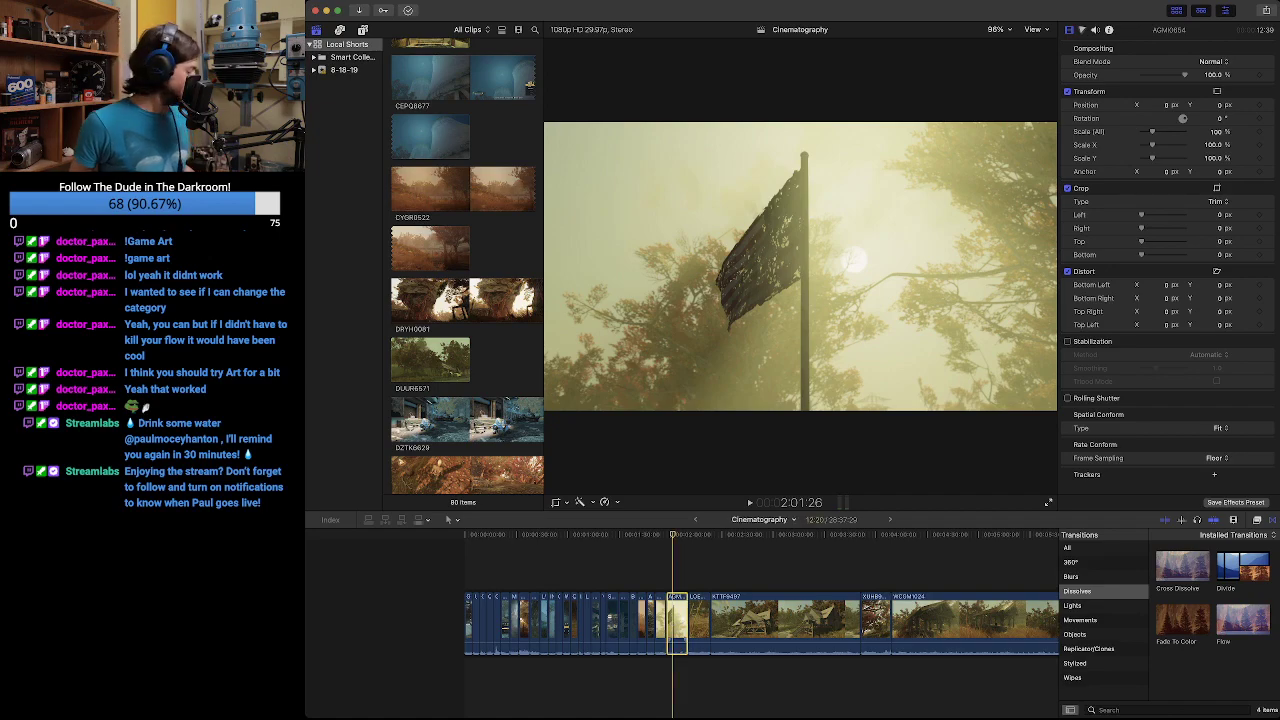
key(b)
key(a)
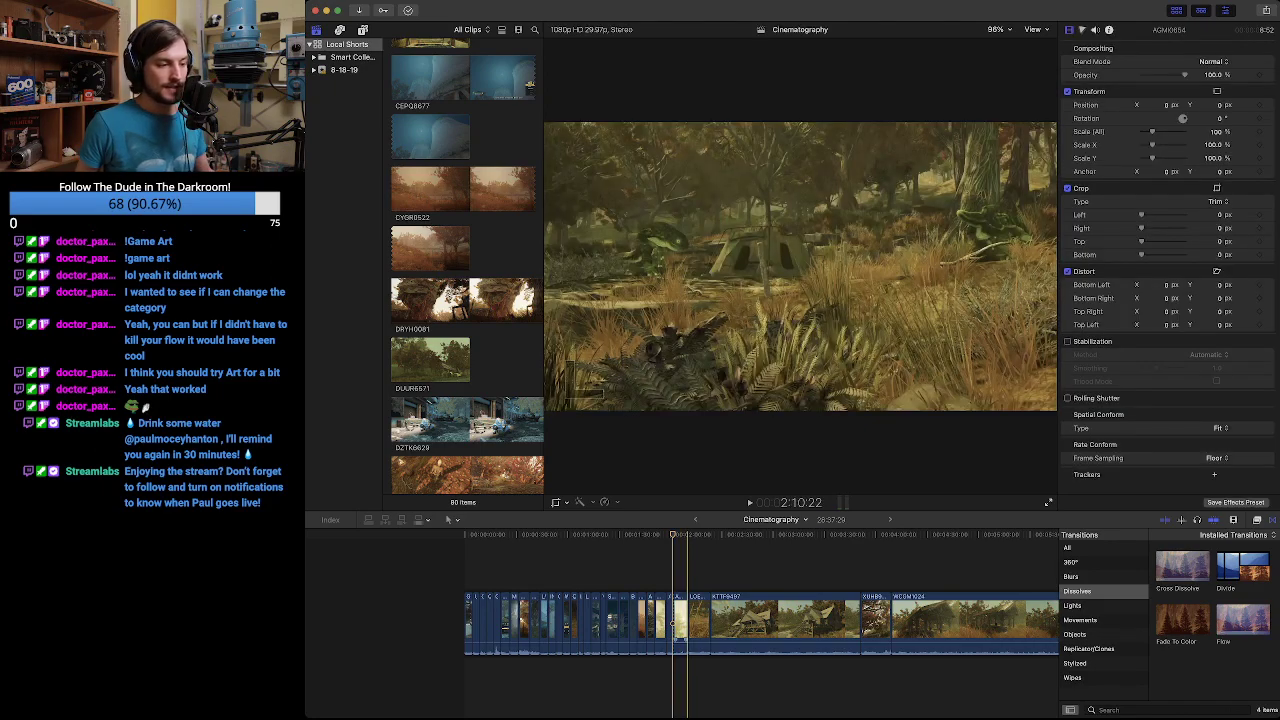
Delete the flag footage after the 2:01:26 cut and the first flag piece starting at 1:51:09.
key(BackSpace)
click(660, 622)
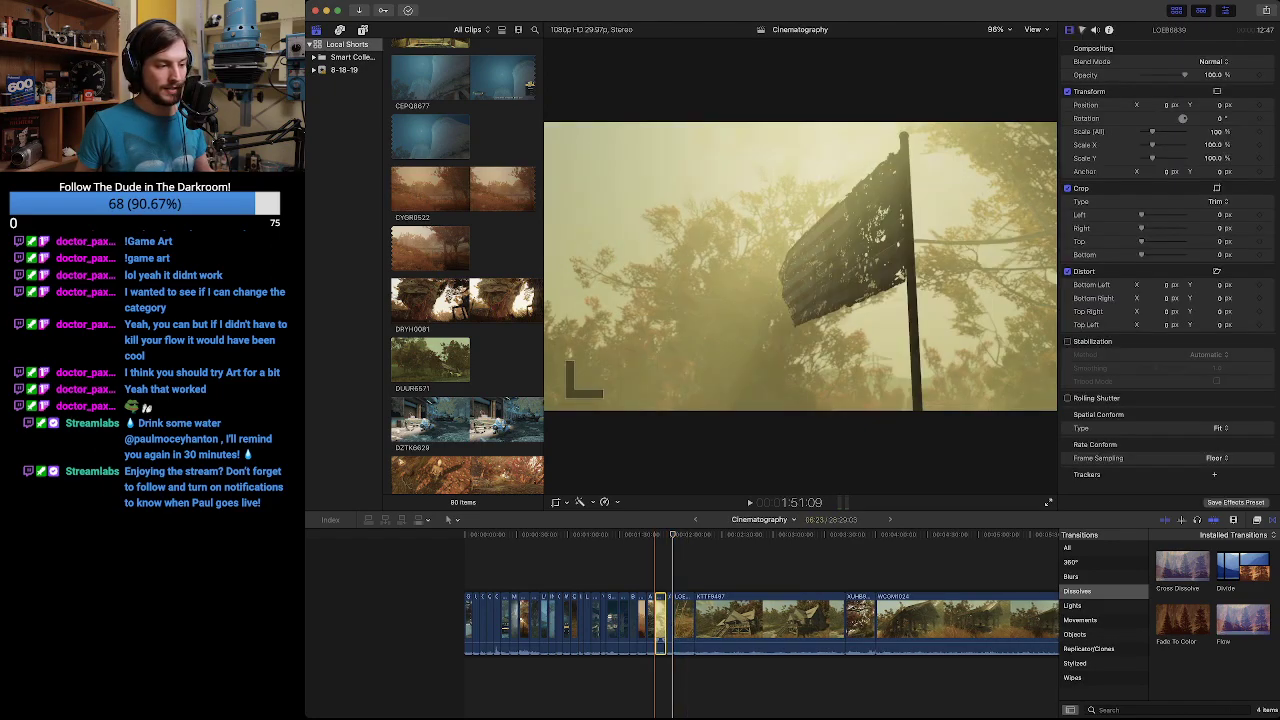
key(BackSpace)
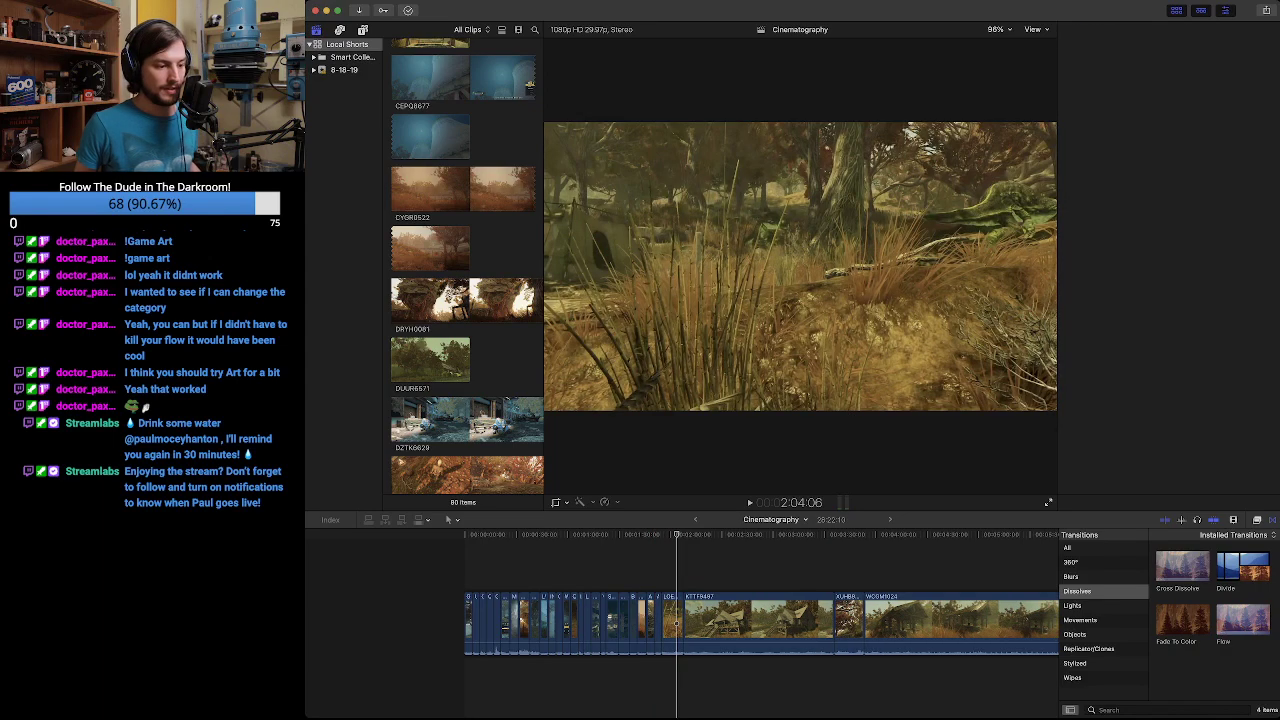
Play the shortened flag clip into the swamp tent clip, then replay from the river dam clip at 1:46:12 up to 2:09:10.
click(654, 575)
key(space)
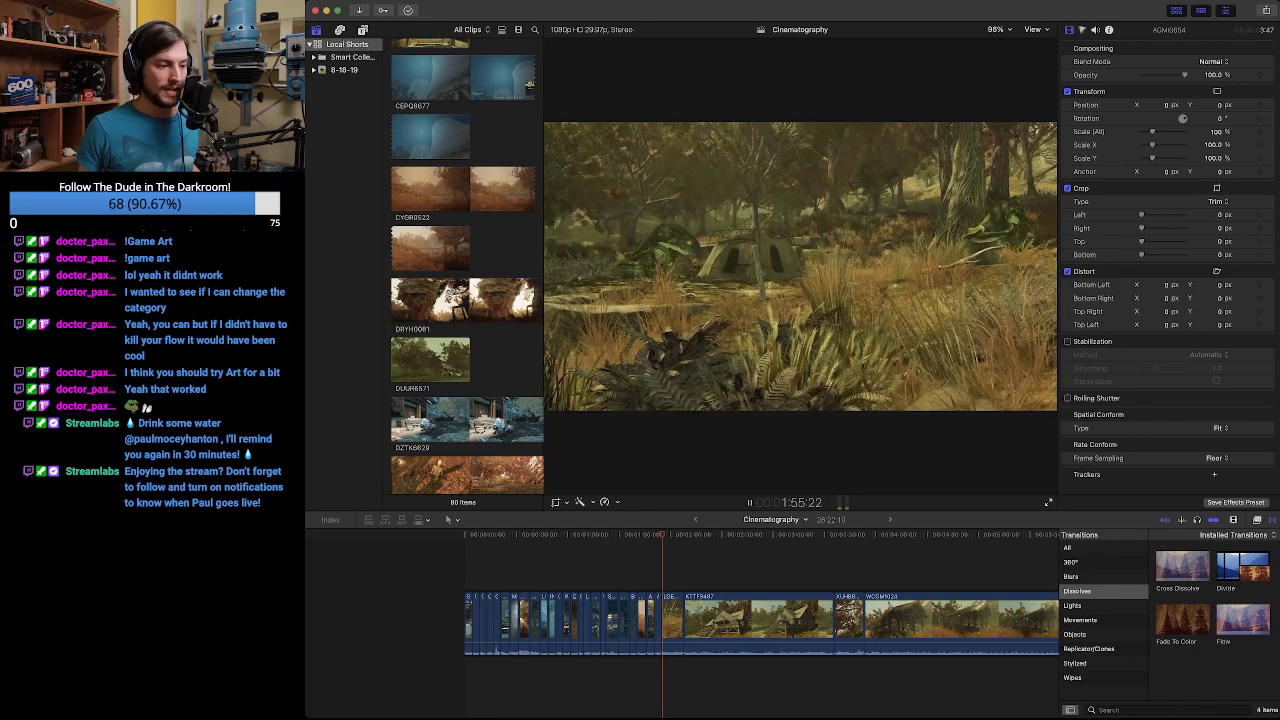
click(654, 623)
key(space)
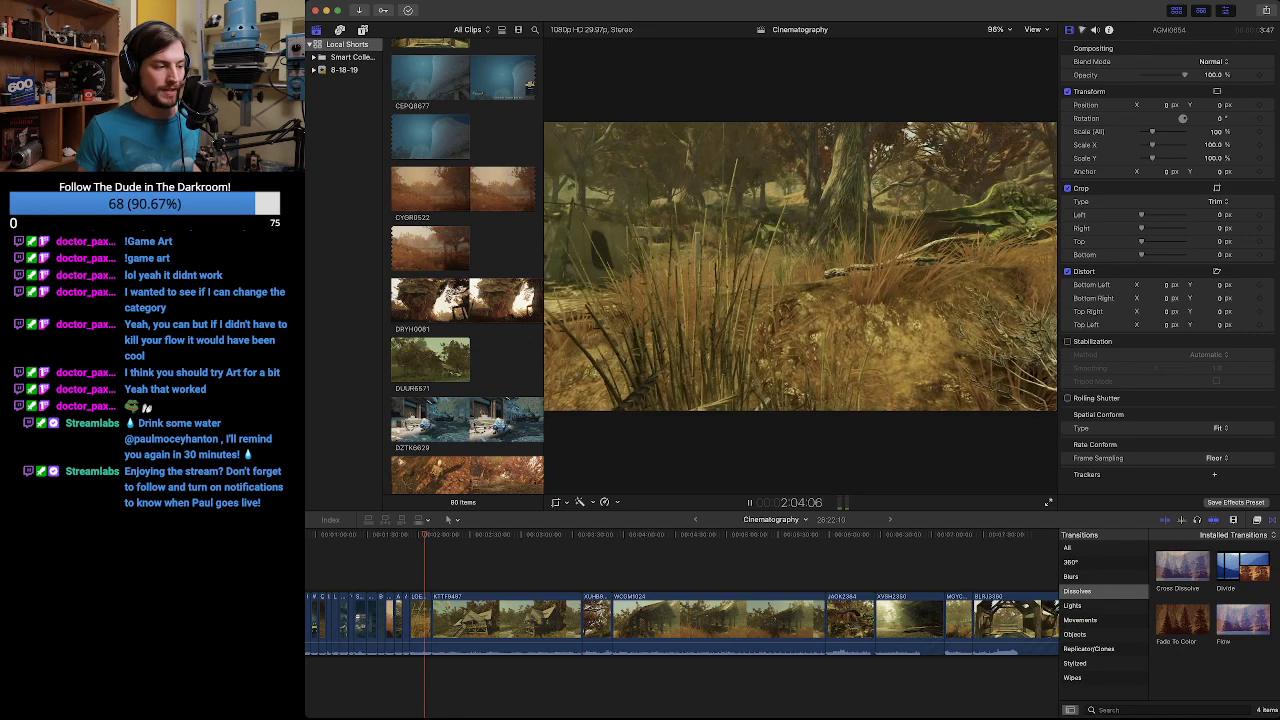
key(space)
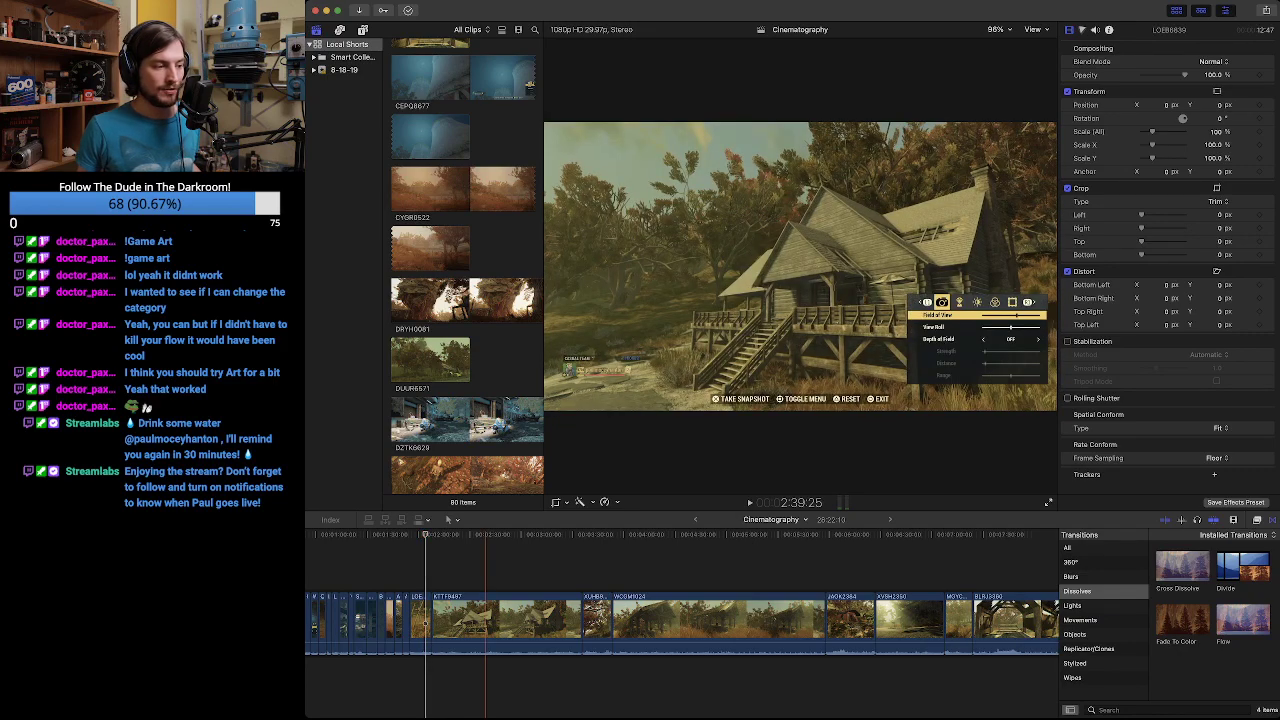
scroll(486, 623, left, 1)
click(423, 534)
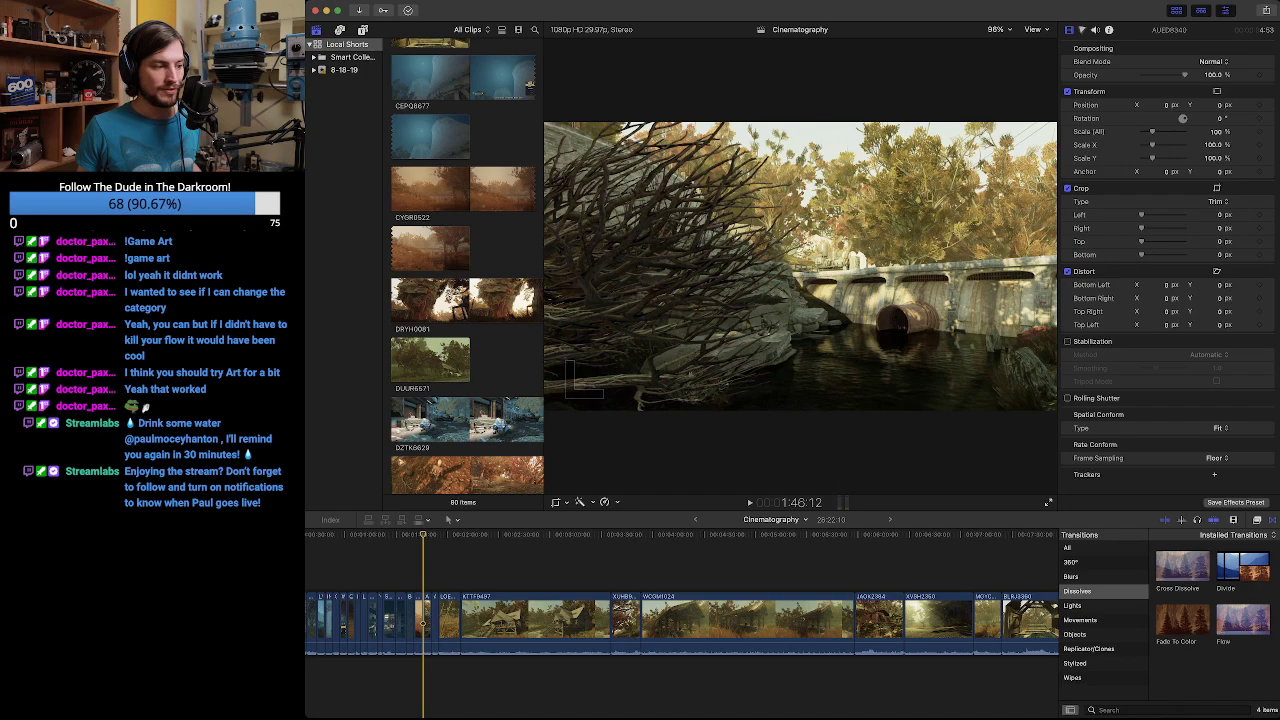
key(space)
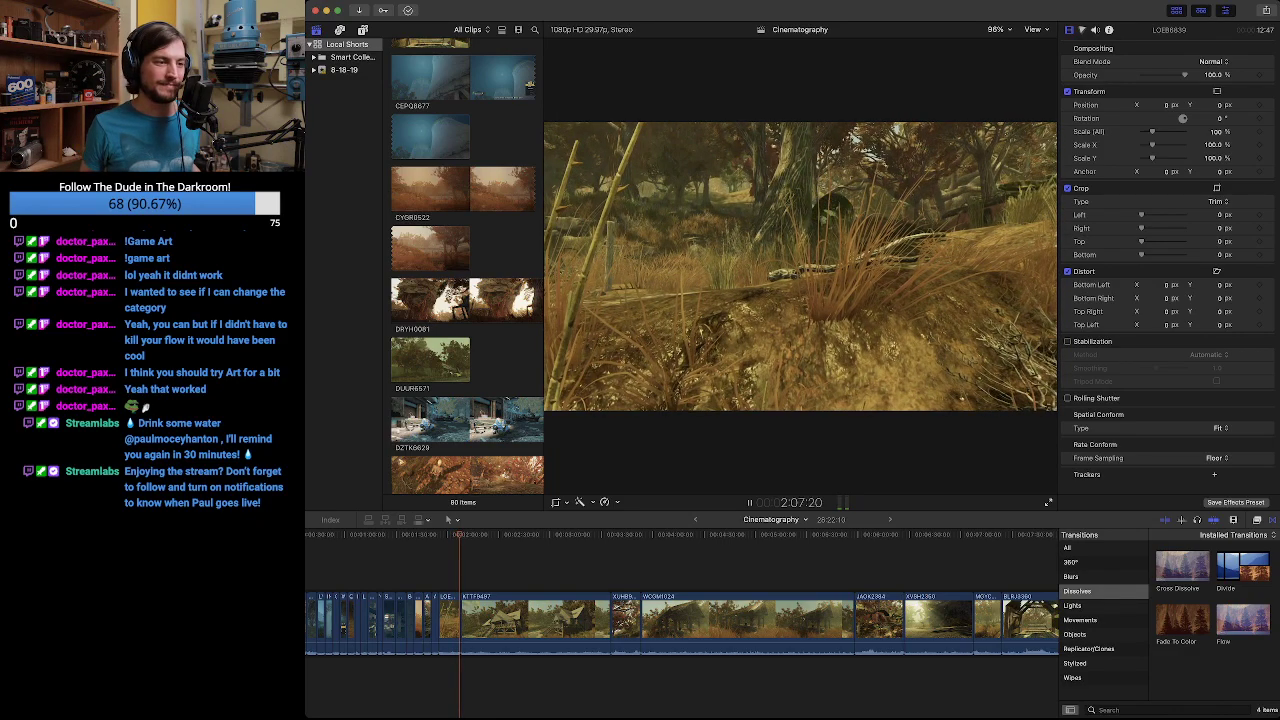
key(space)
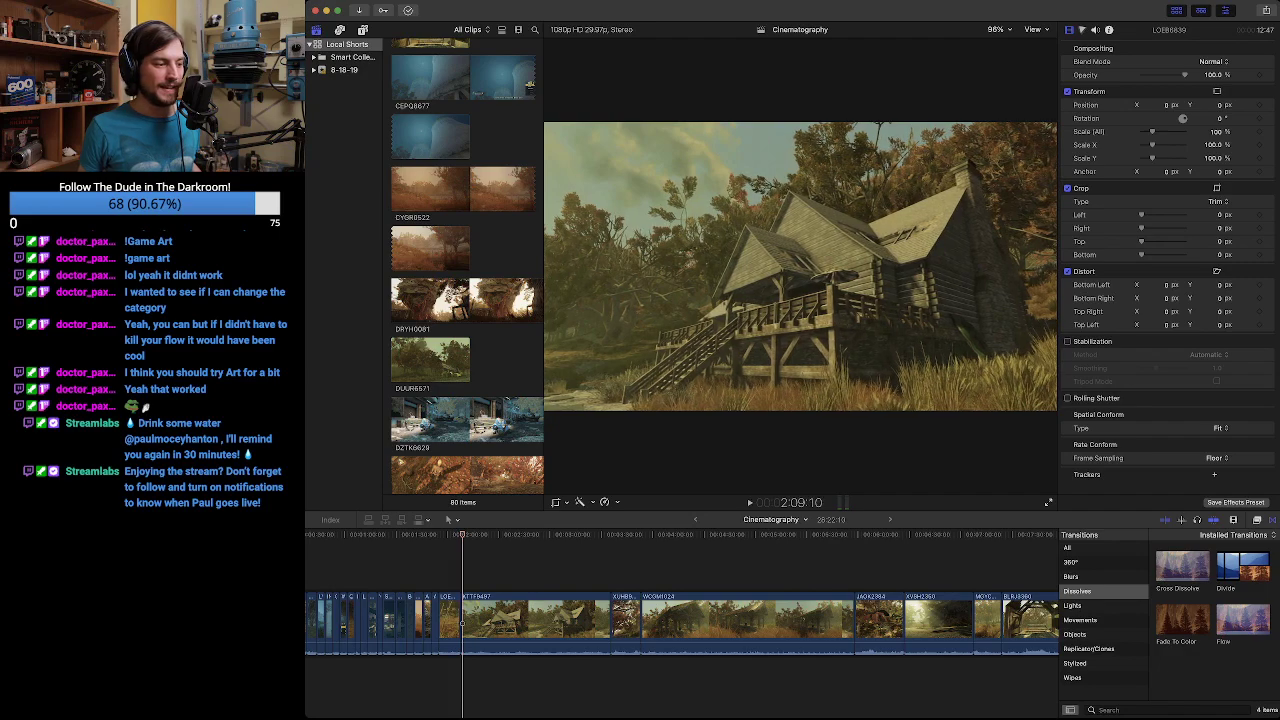
Play the swamp tent clip and trim its start to the frame at 1:58:23.
click(437, 622)
key(space)
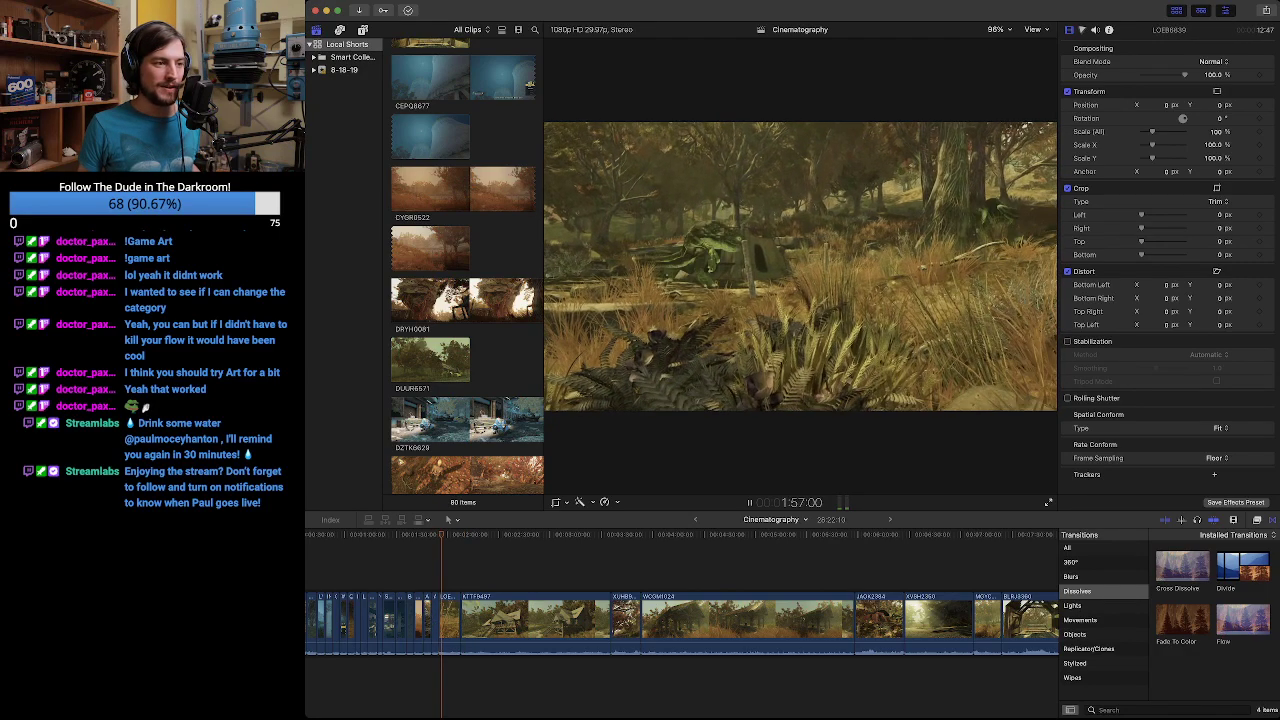
key(space)
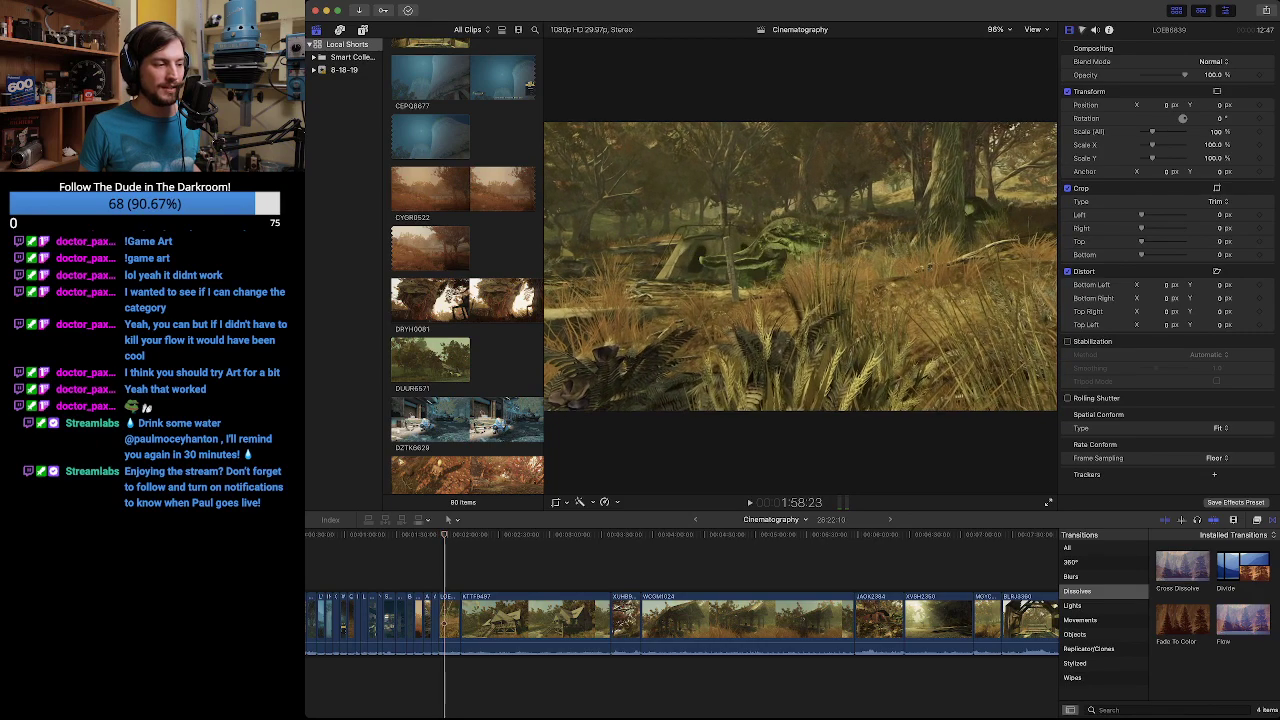
drag(439, 622, 446, 622)
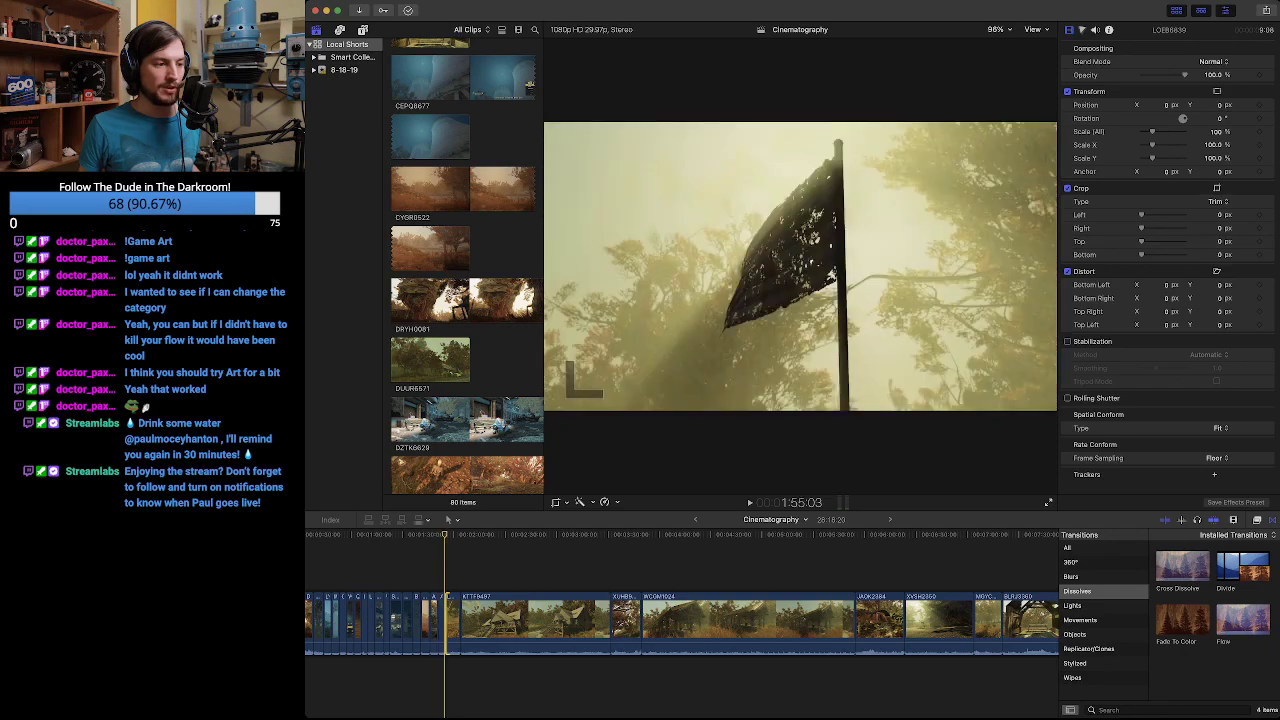
Play the rest of the swamp tent clip and trim its end so the clip lasts 5:18.
key(space)
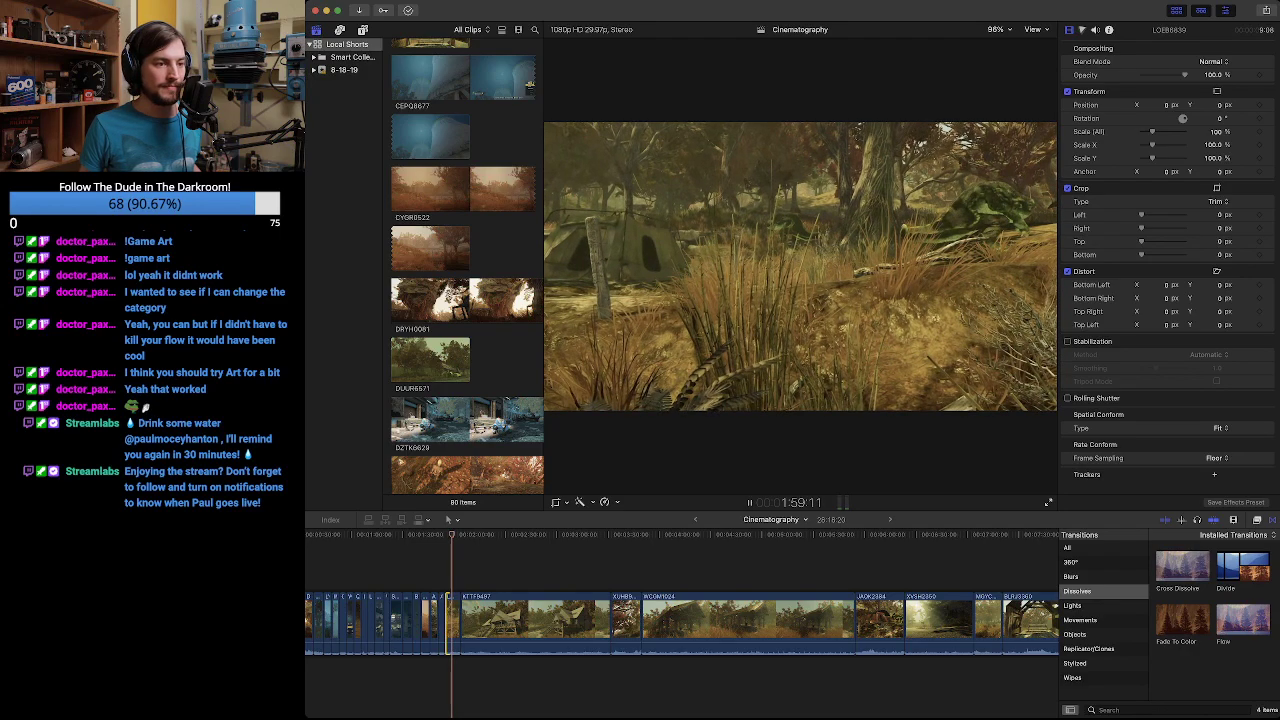
key(space)
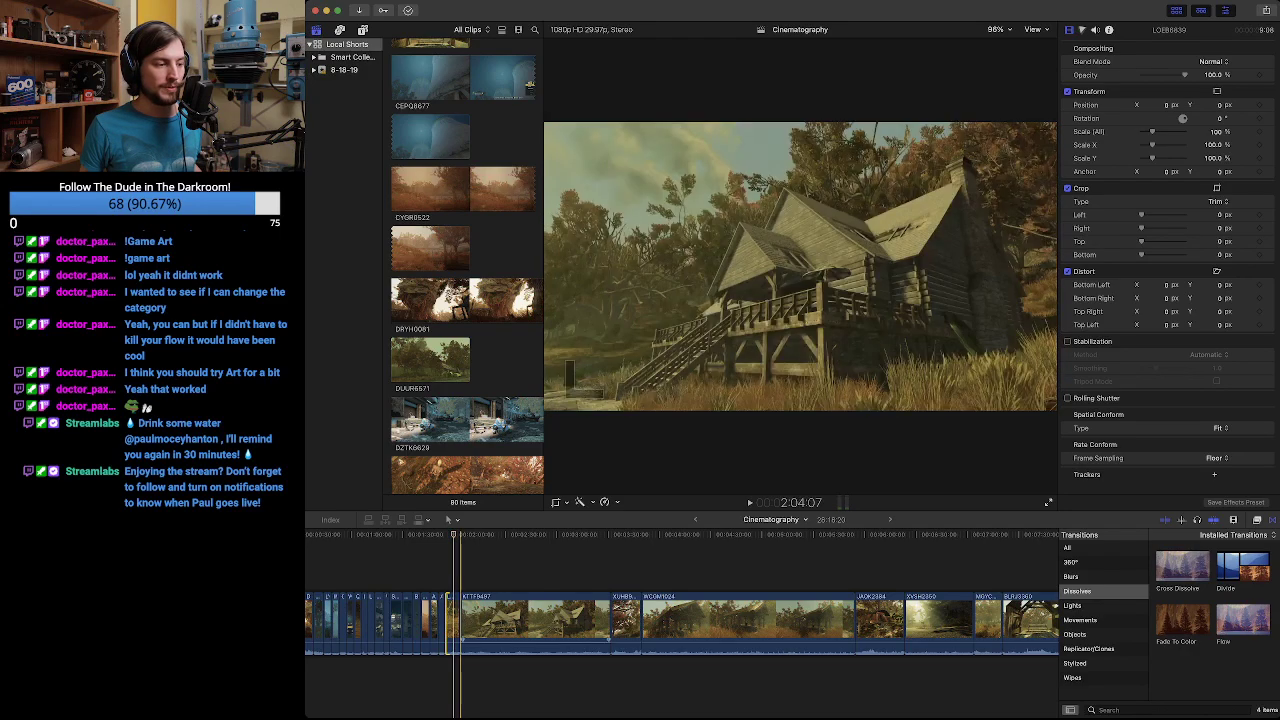
drag(460, 622, 453, 622)
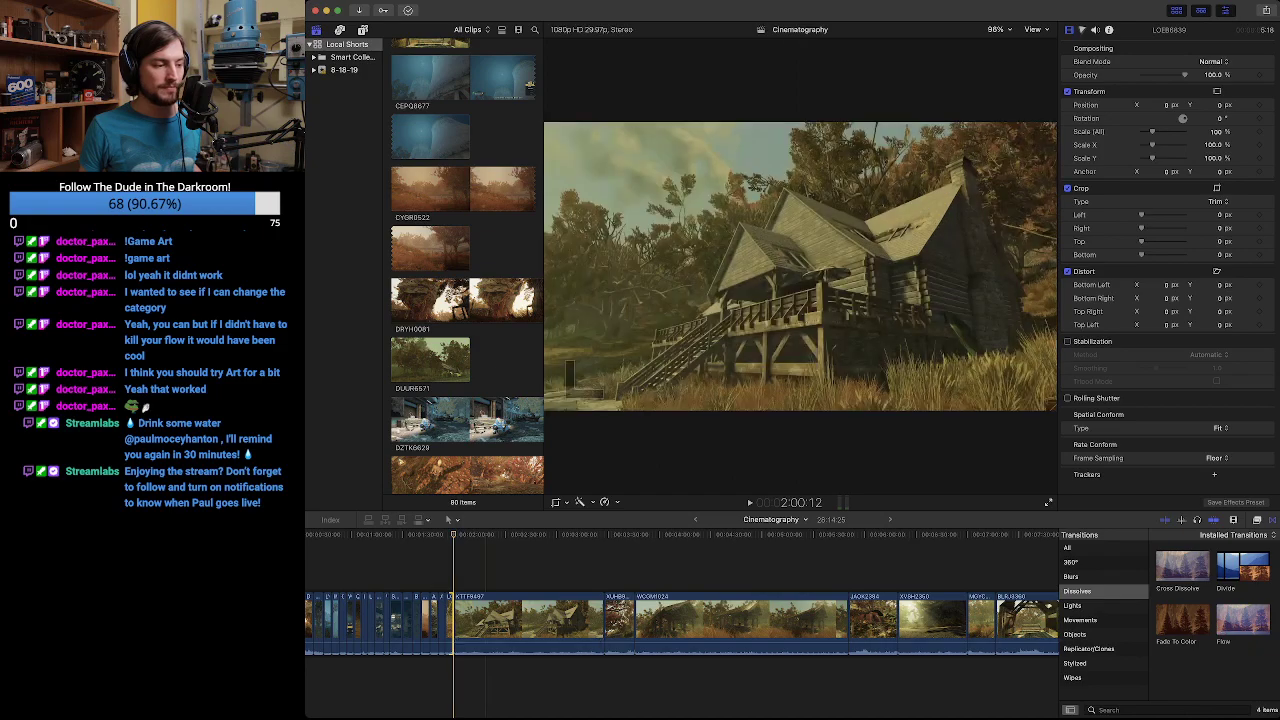
Play from the end of the swamp tent clip into the log house clip up to about 2:05:24.
key(space)
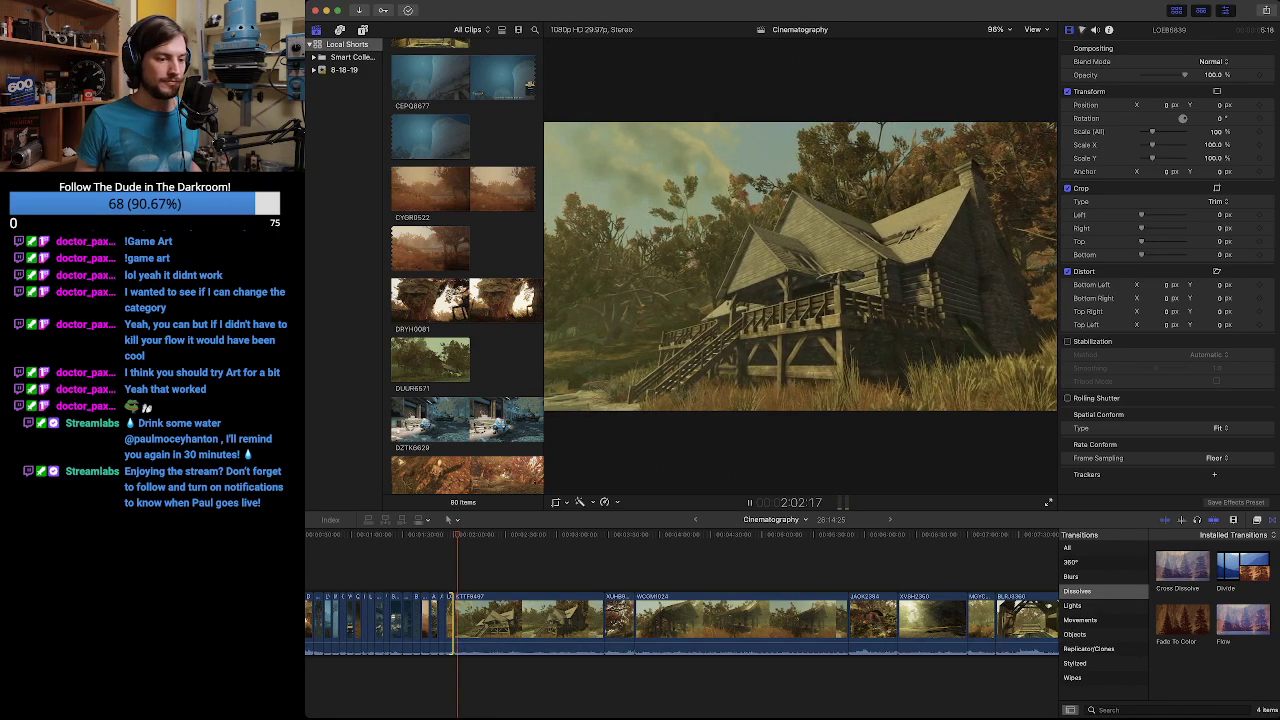
scroll(682, 620, right, 10)
scroll(627, 631, left, 10)
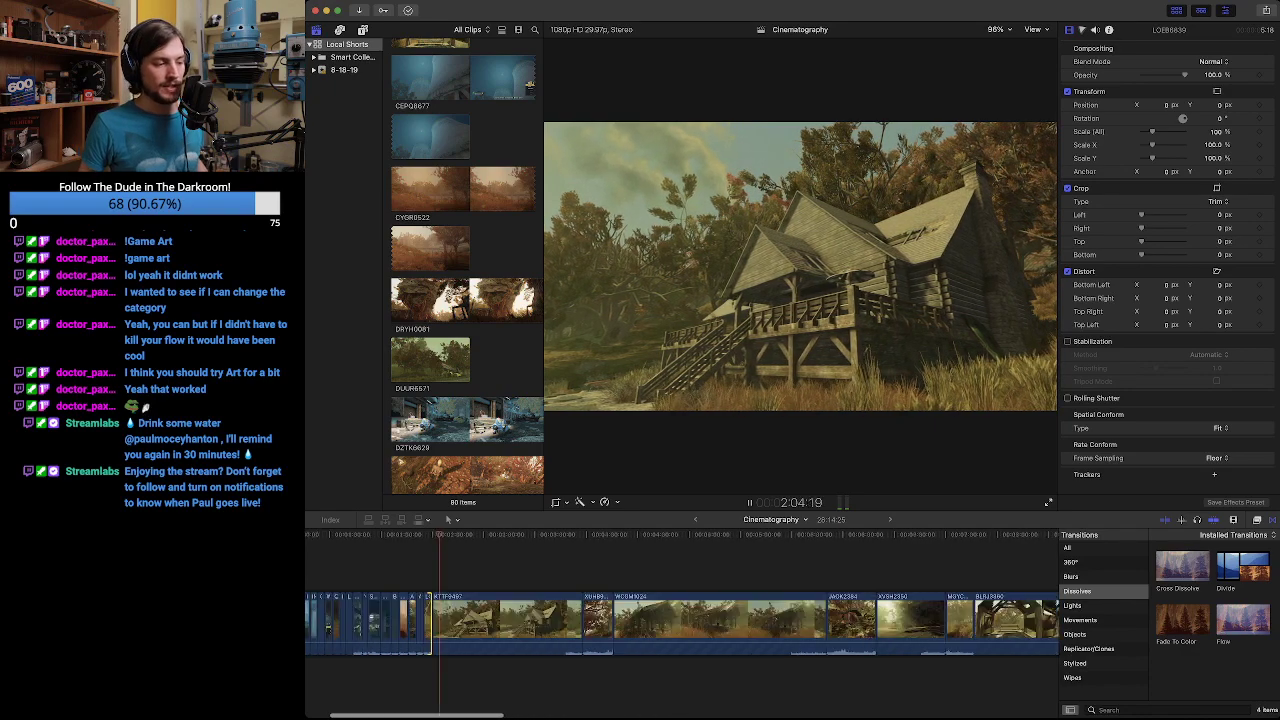
key(space)
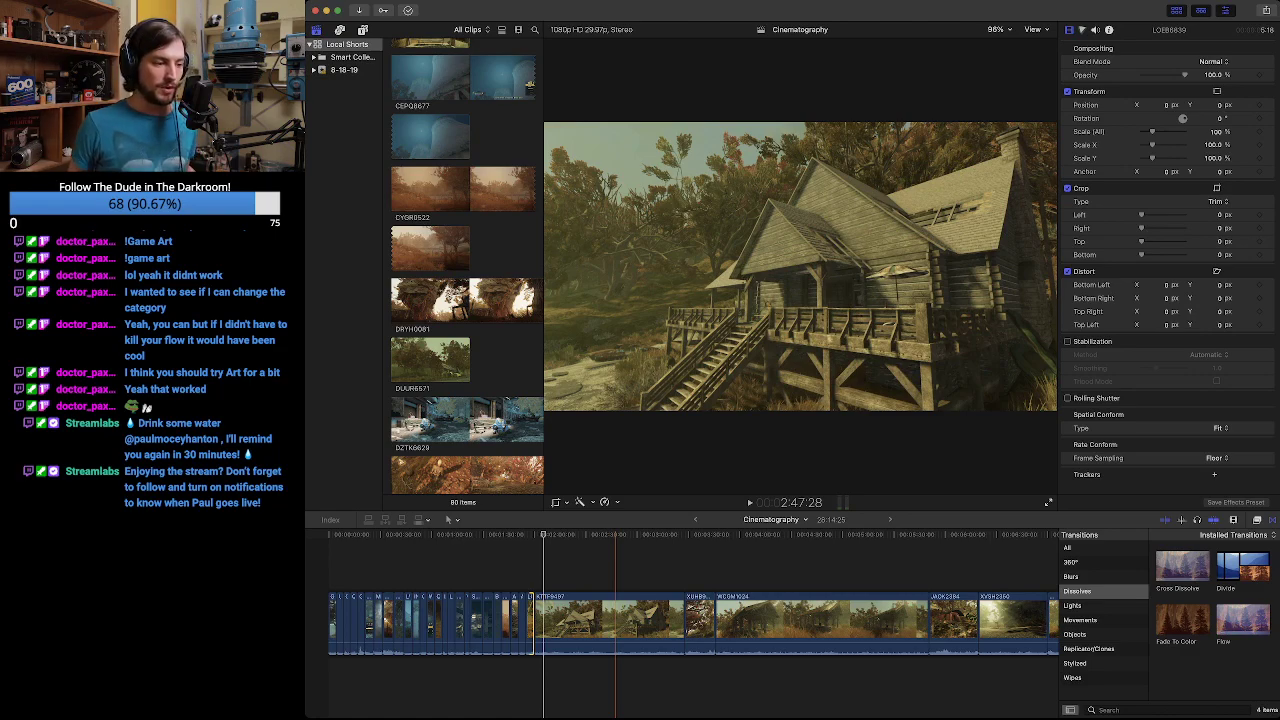
scroll(615, 620, right, 15)
scroll(880, 620, left, 10)
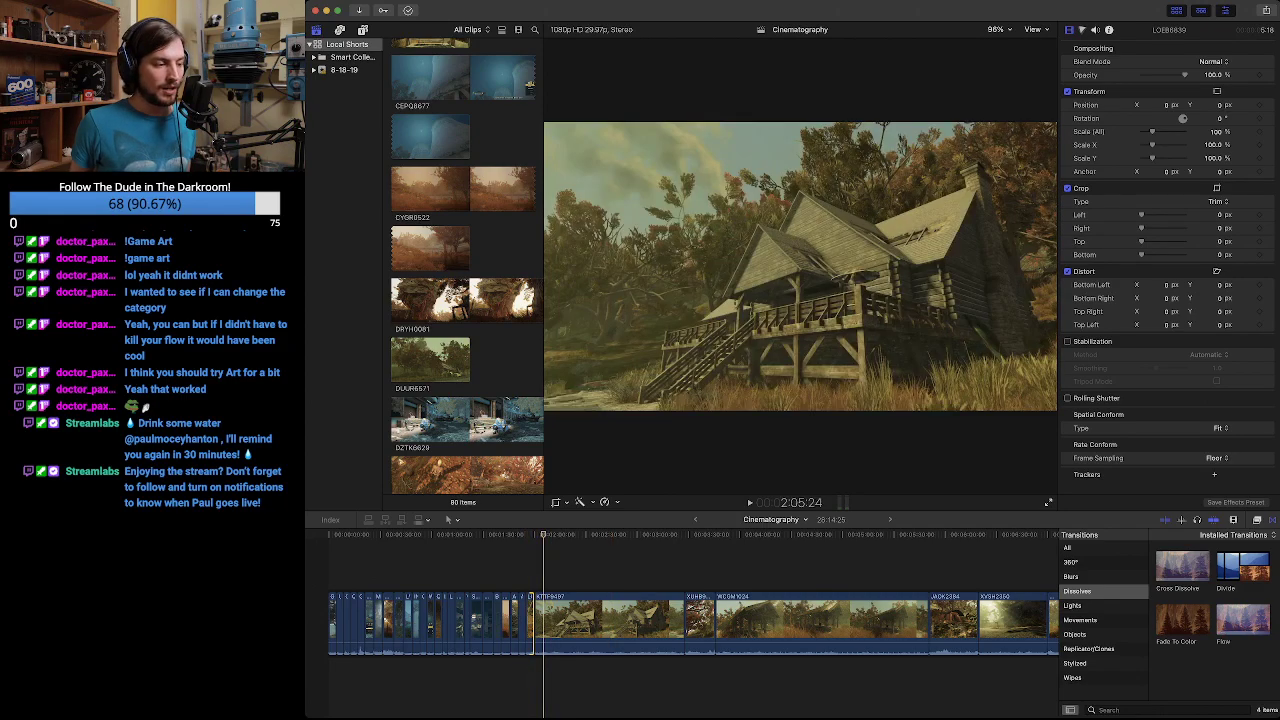
Play the log house clip through to the green dinosaur clip, then replay the house footage around 2:32 to 2:35.
key(j)
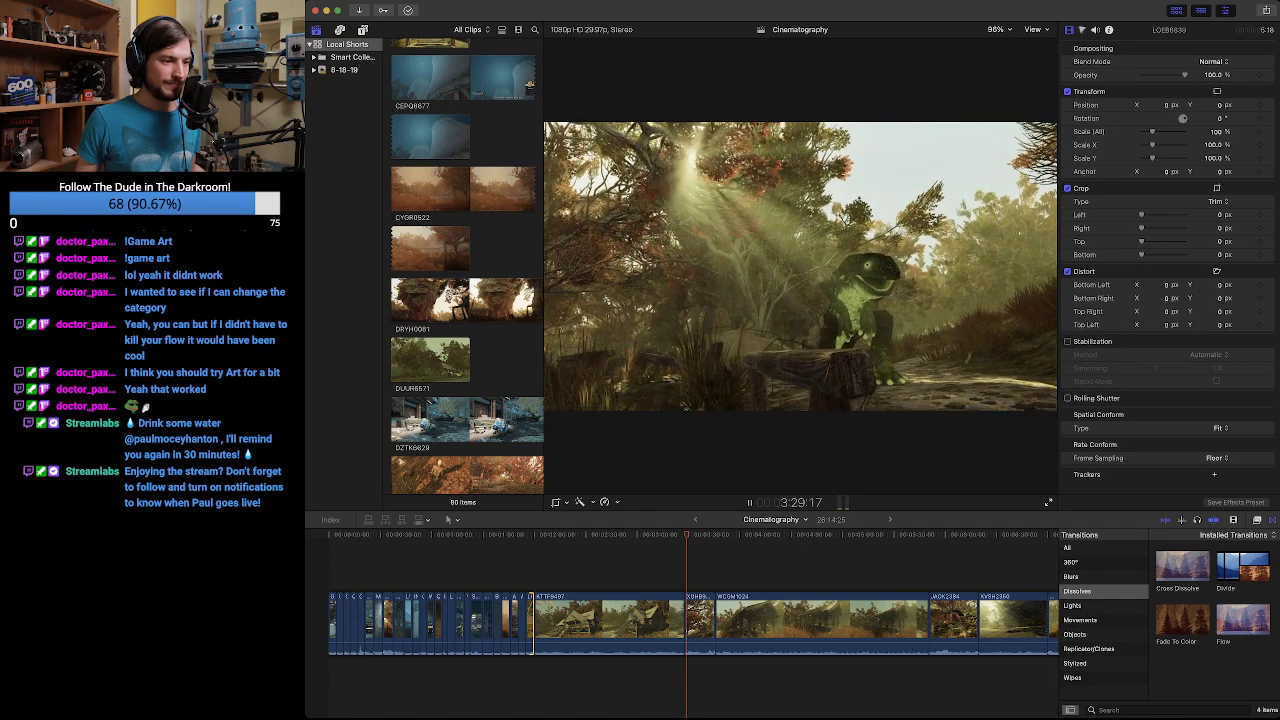
key(space)
drag(648, 534, 589, 534)
key(space)
key(l)
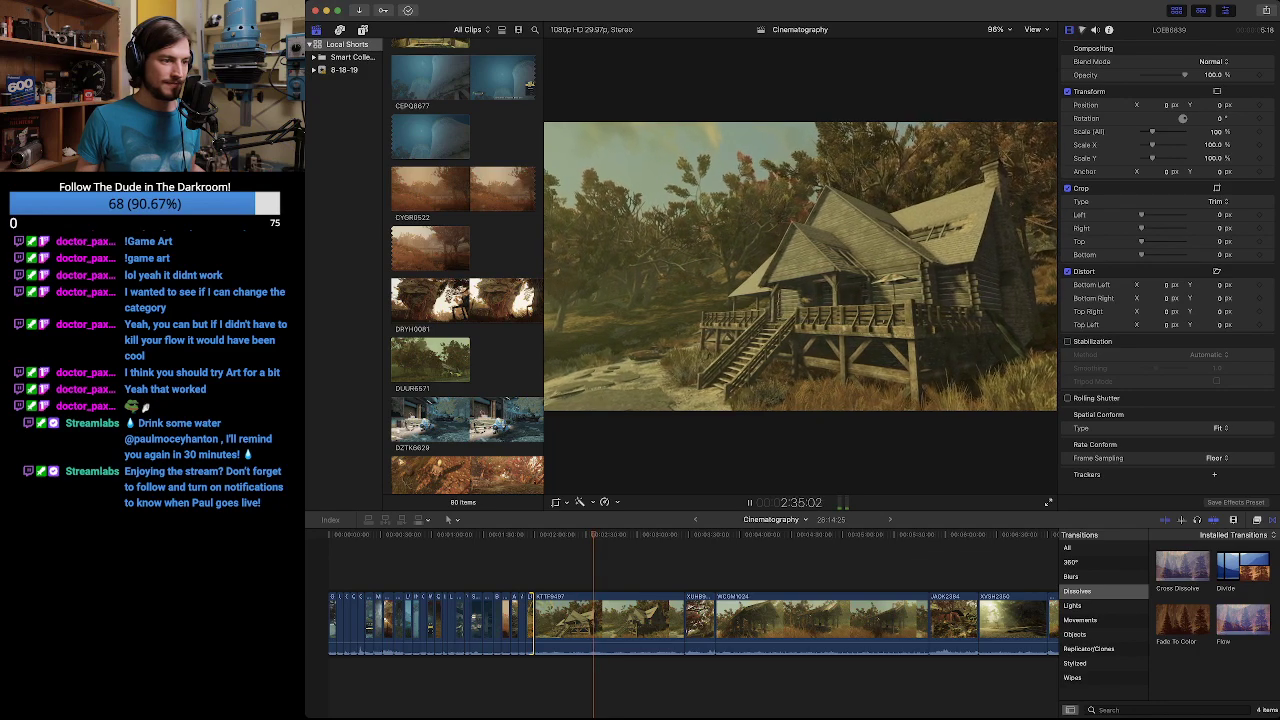
key(space)
mouse_move(597, 534)
mouse_down()
mouse_move(556, 534)
mouse_move(588, 534)
mouse_up()
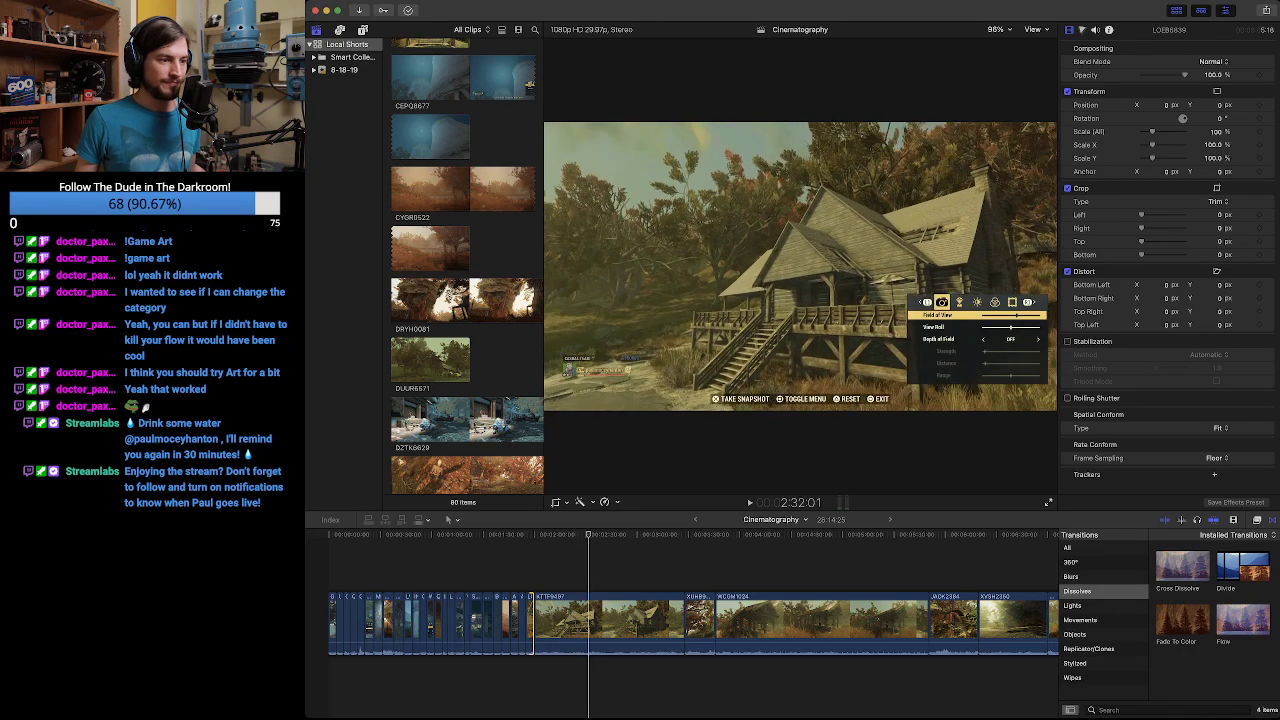
Shuttle back and forth through the log house clip and split it at 2:48:07.
key(j)
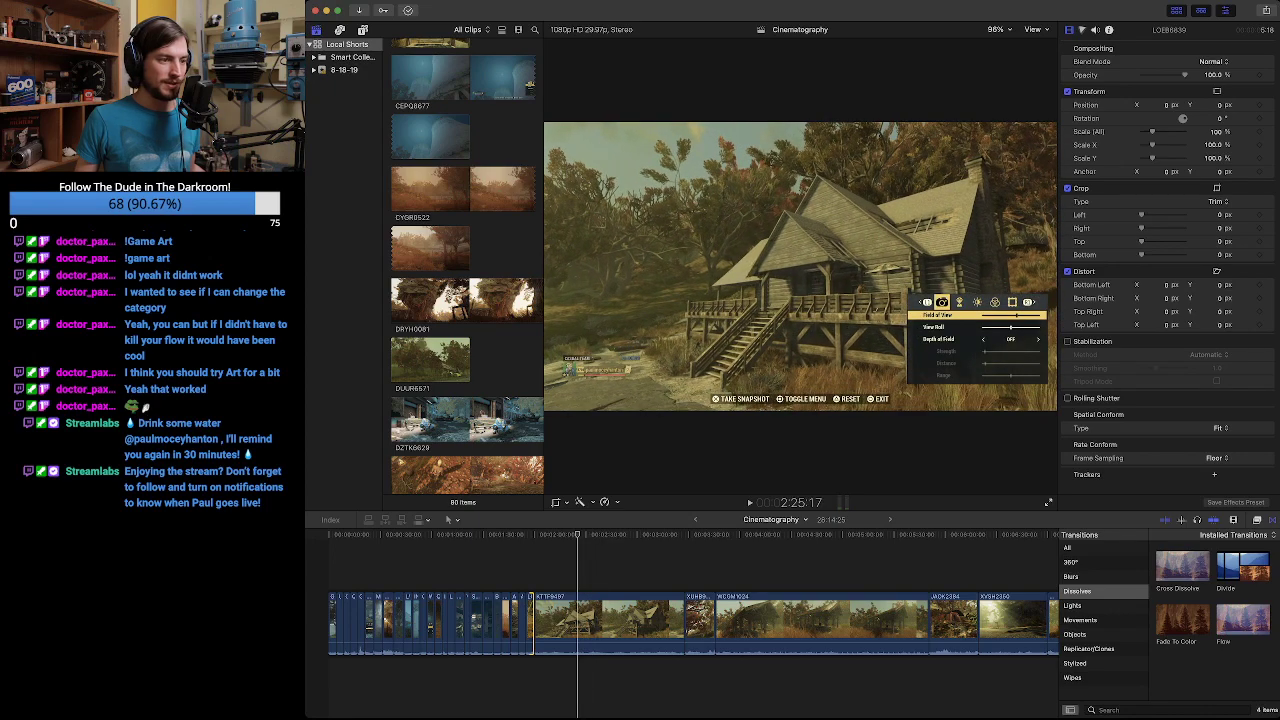
key(l)
key(l)
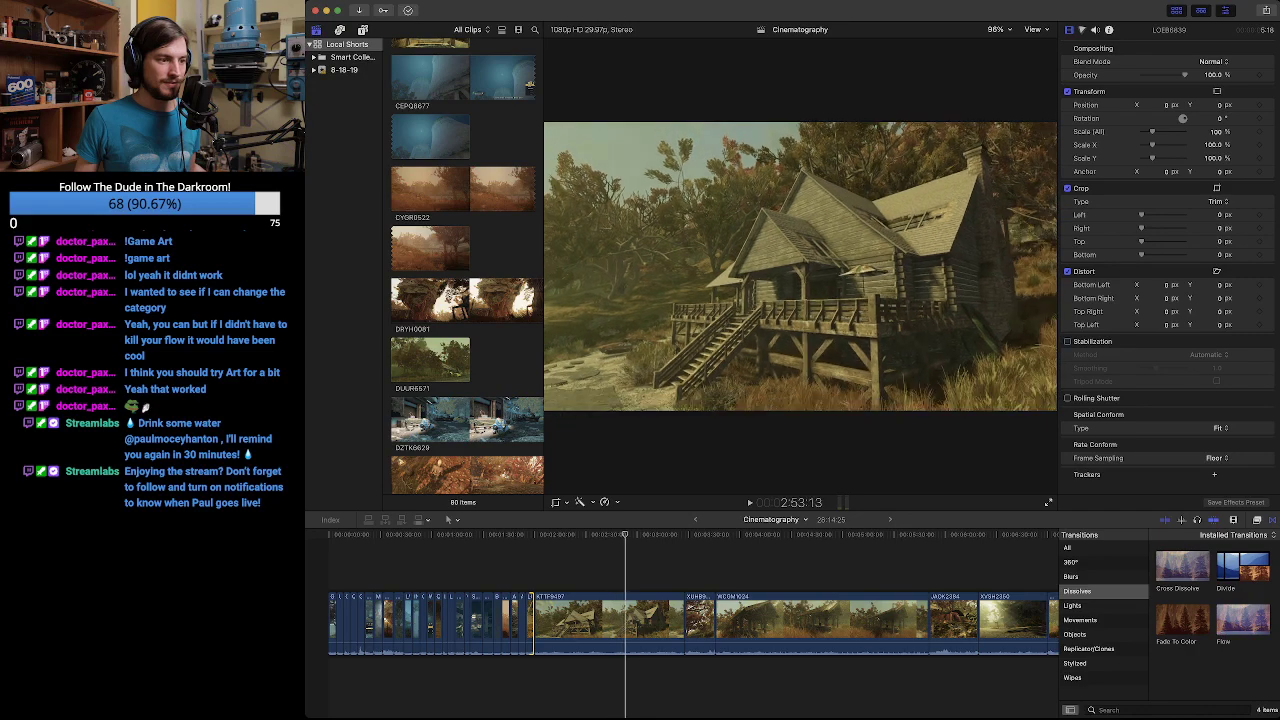
key(j)
key(l)
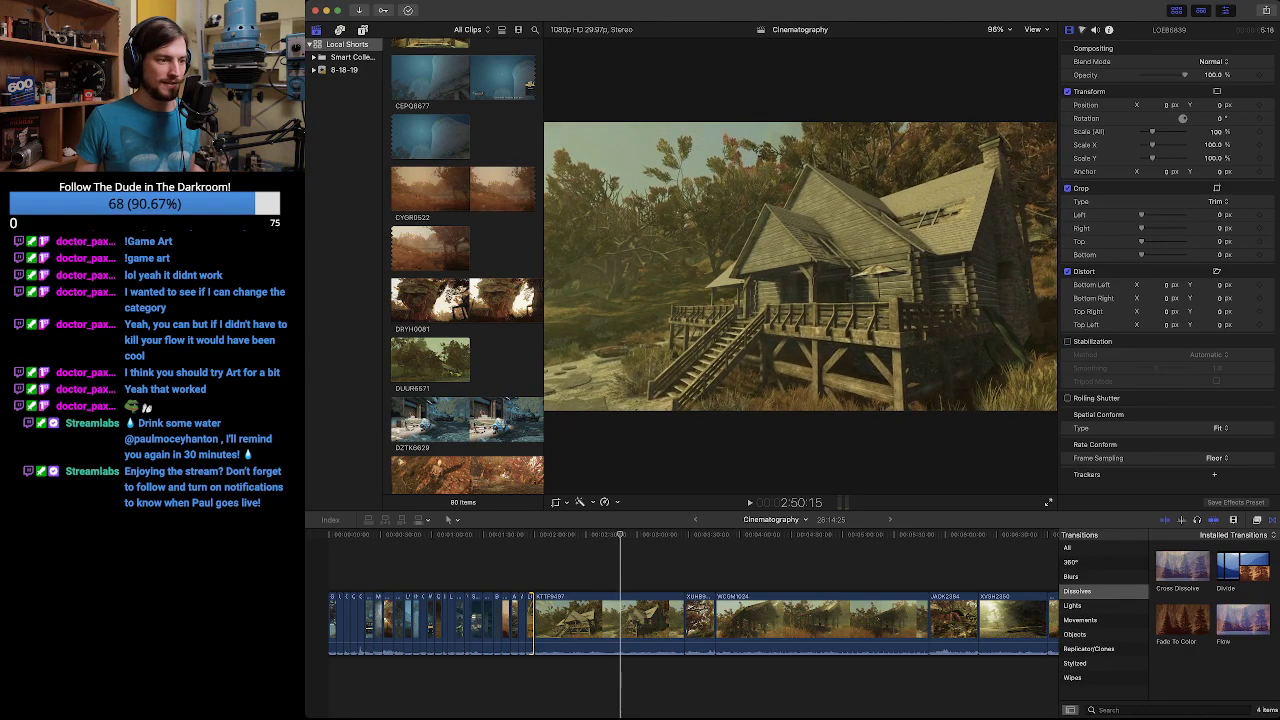
key(j)
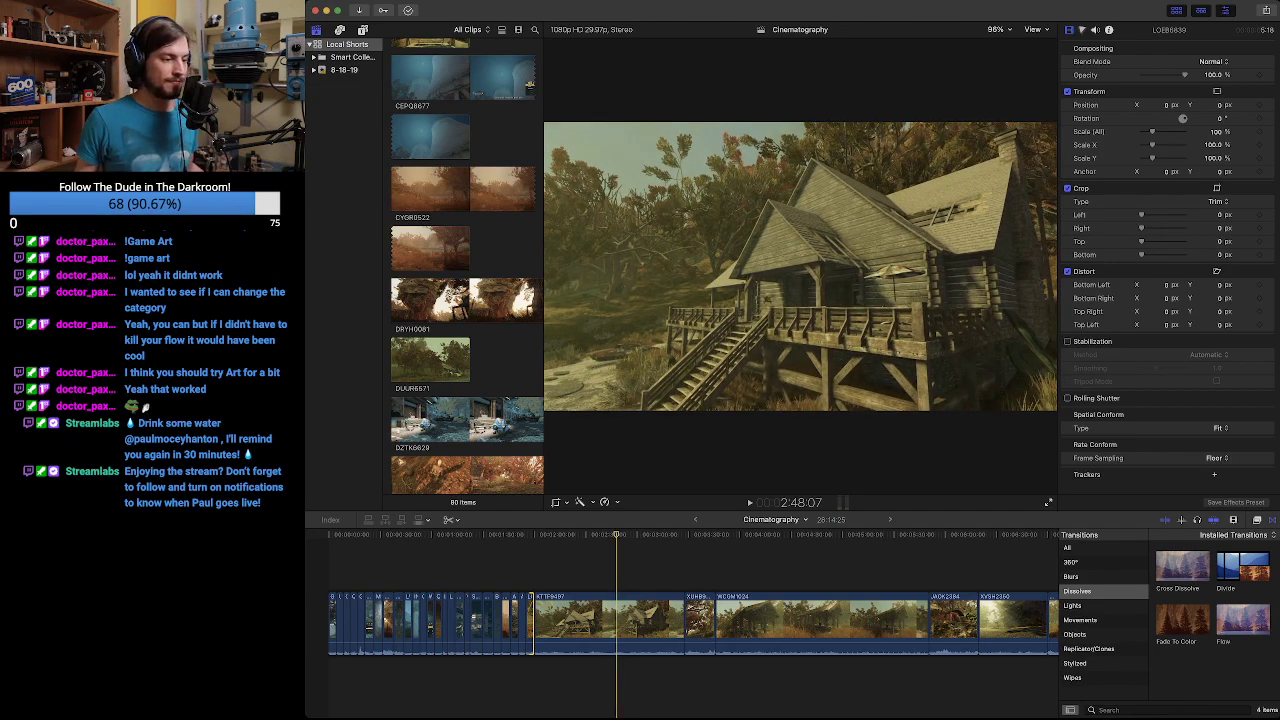
key(super+shift+a)
key(super+b)
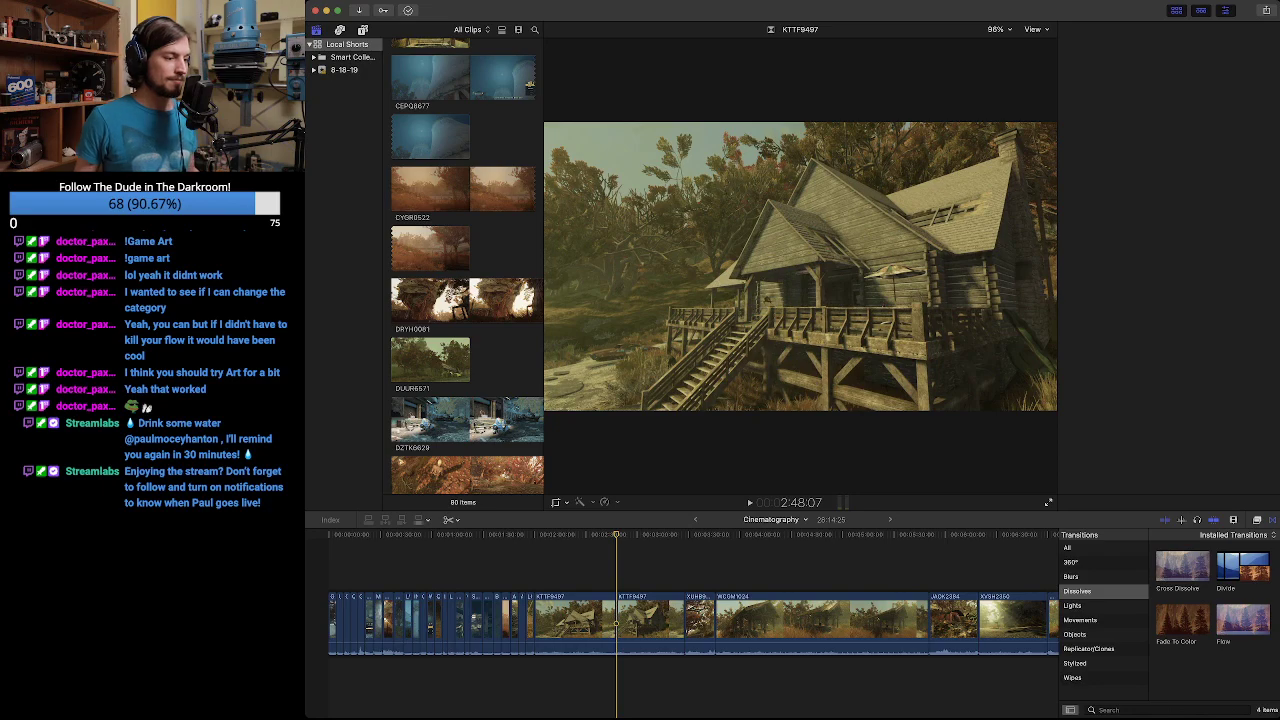
Delete the part of the log house clip before the 2:48:07 cut and play the start of the remaining piece.
key(super+4)
key(c)
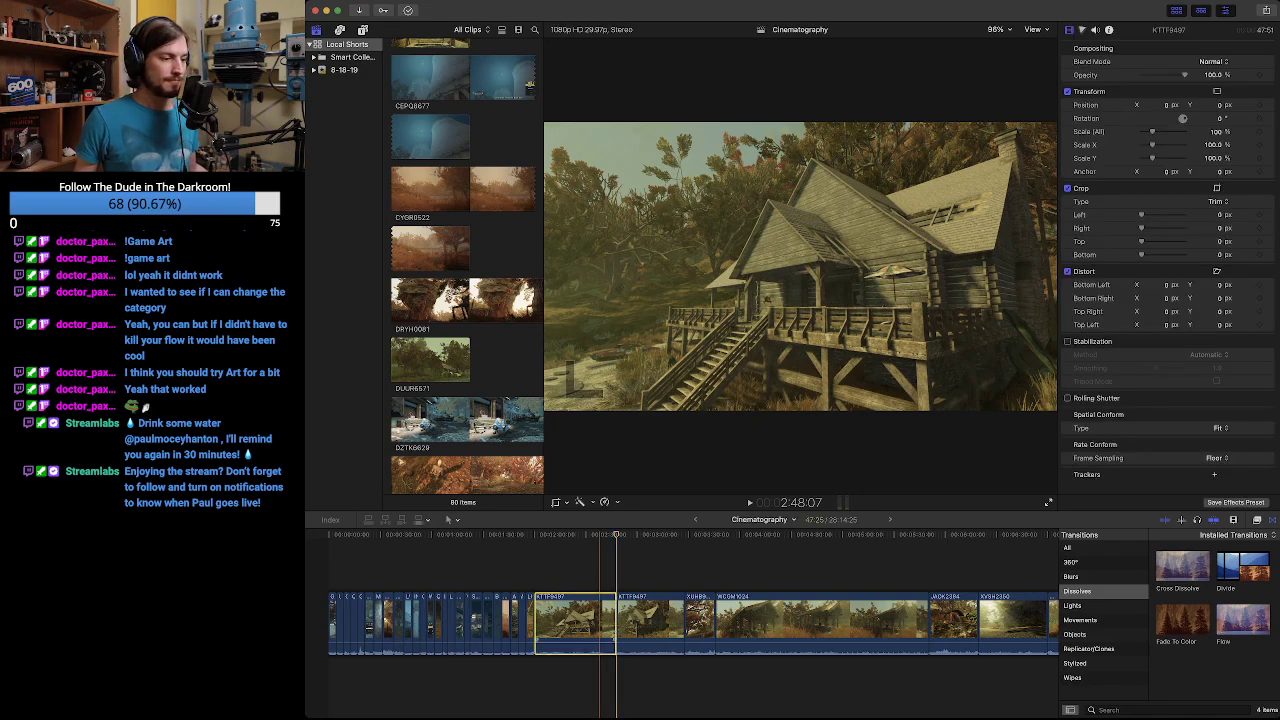
key(Delete)
key(space)
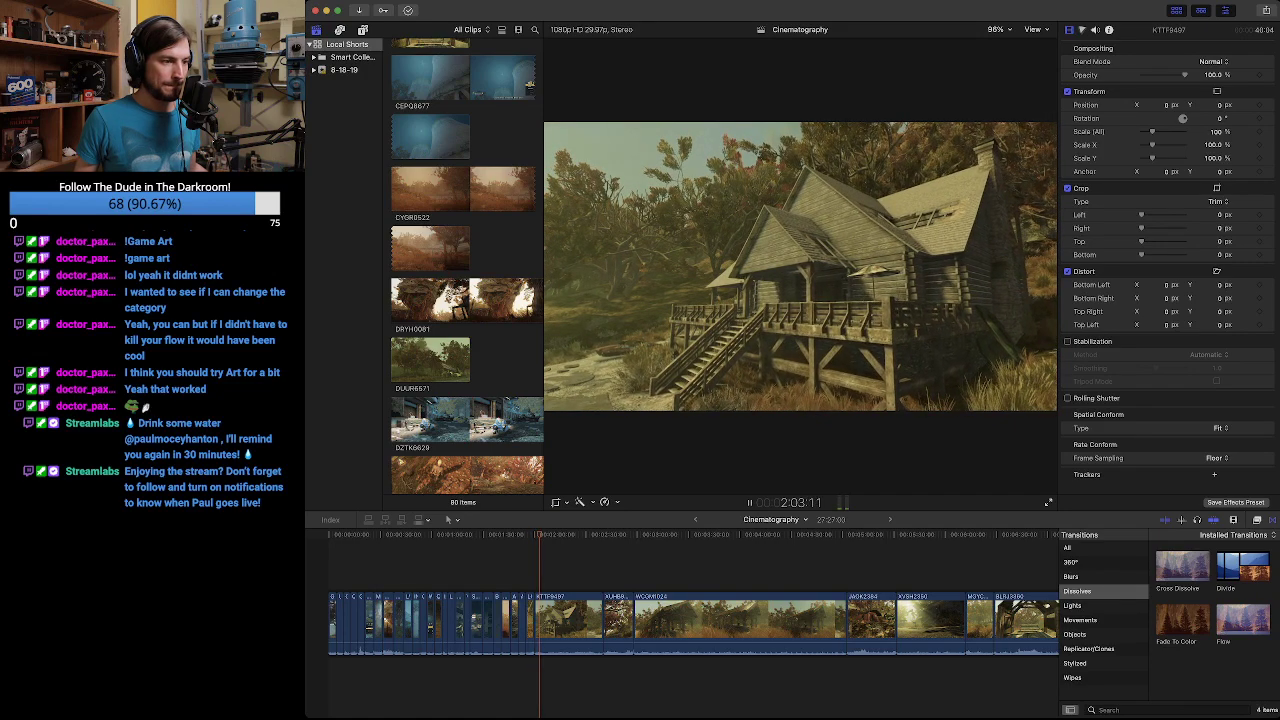
key(space)
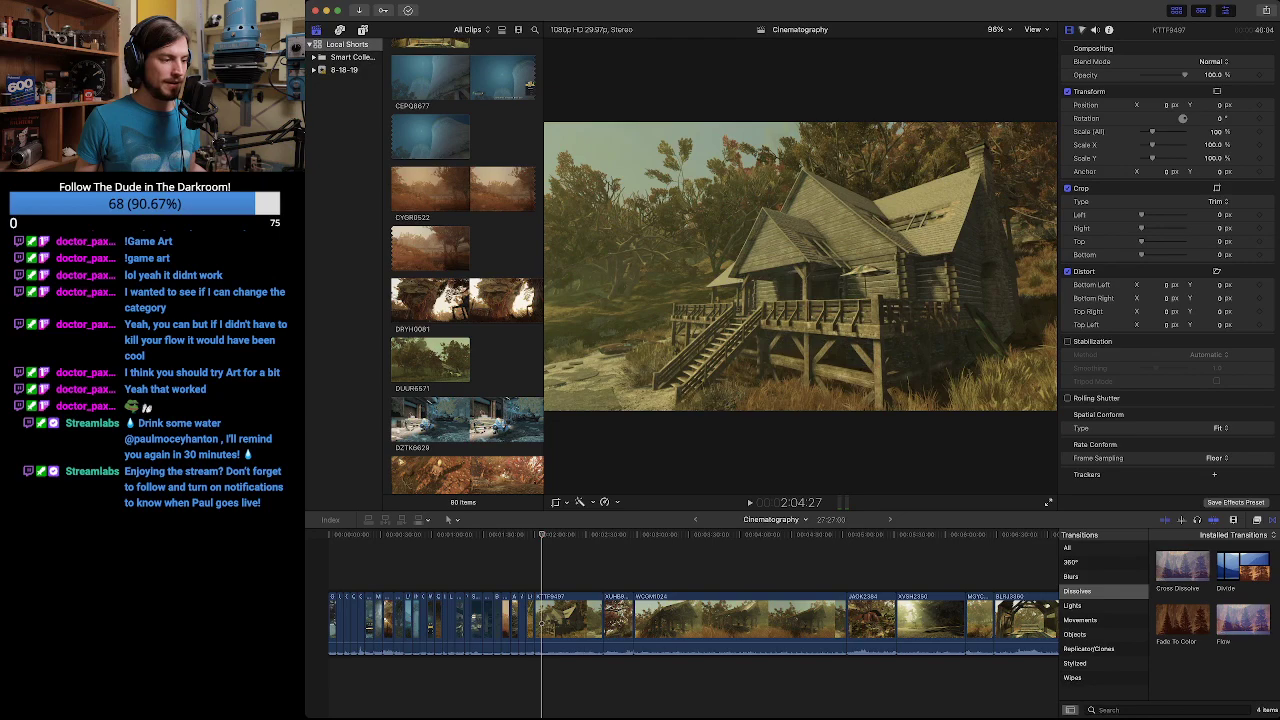
Replay the swamp tent clip into the shortened log house clip to check the cut between them.
key(Up)
key(Up)
key(space)
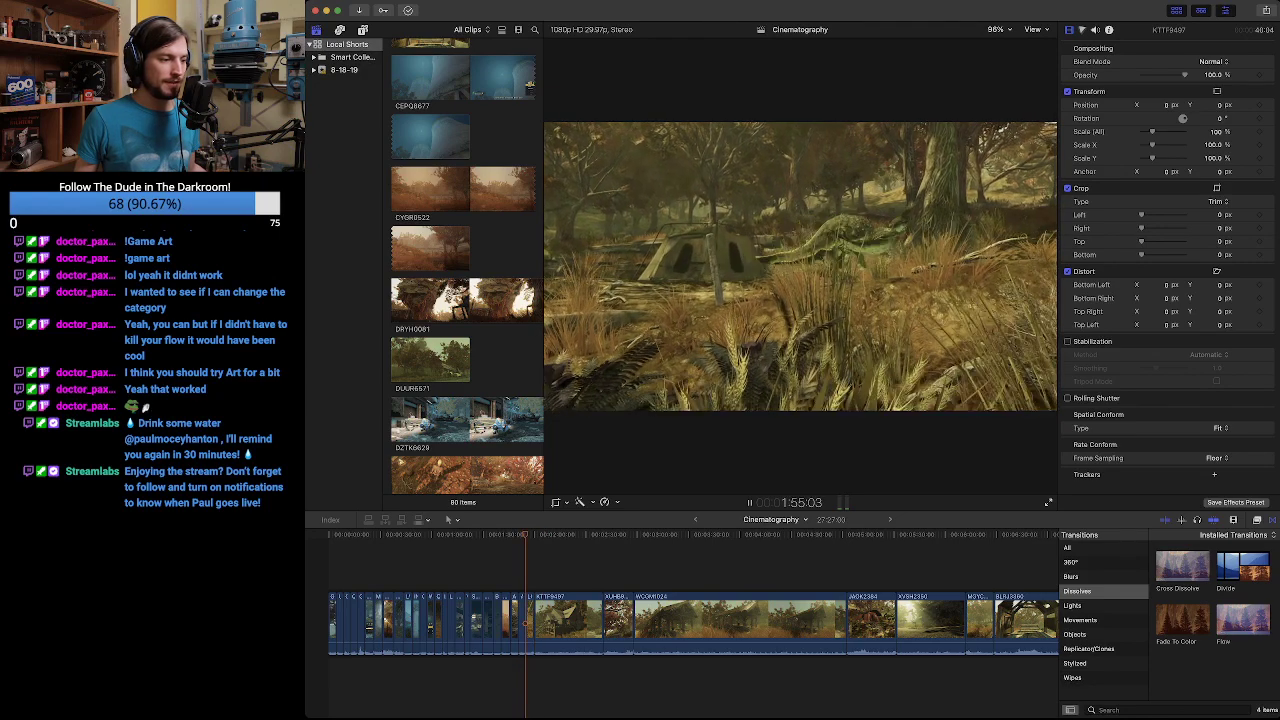
key(space)
key(space)
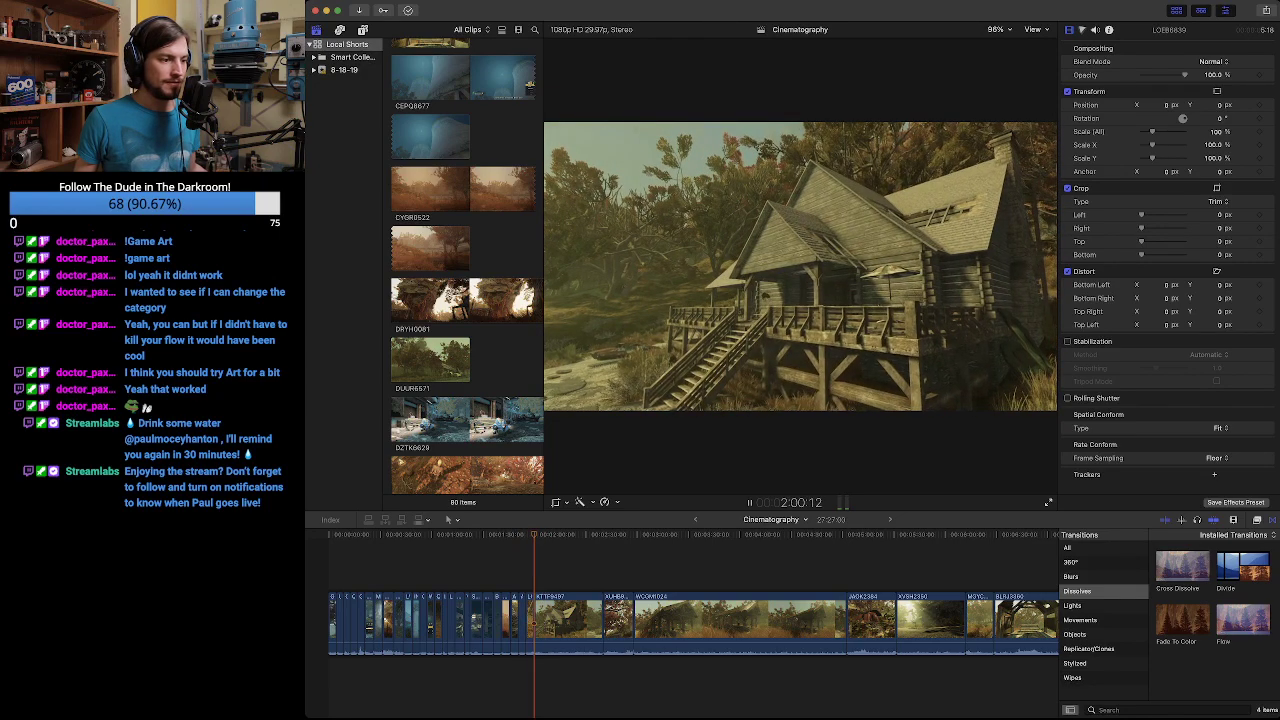
key(space)
key(Up)
key(space)
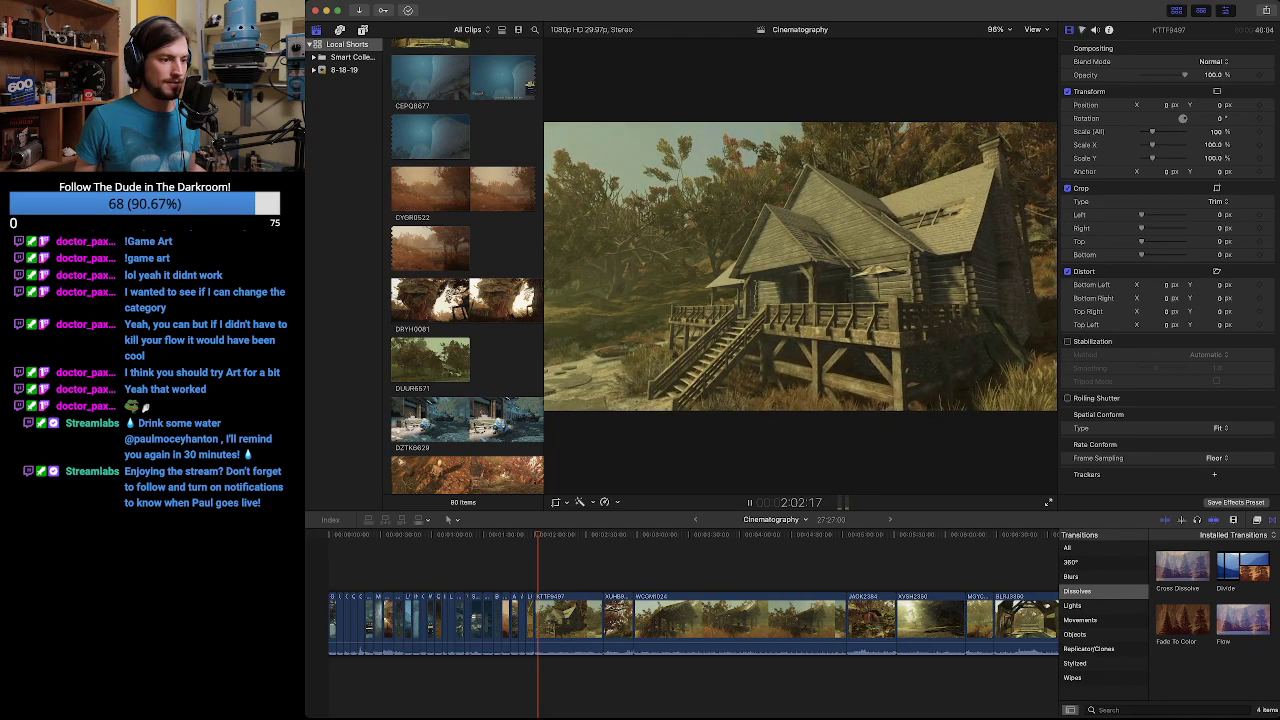
Trim the end of the log house clip so it lasts 4:33.
key(space)
click(600, 638)
drag(601, 638, 541, 638)
Play the green dinosaur clip after the log house, then replay it from its start.
click(554, 536)
key(space)
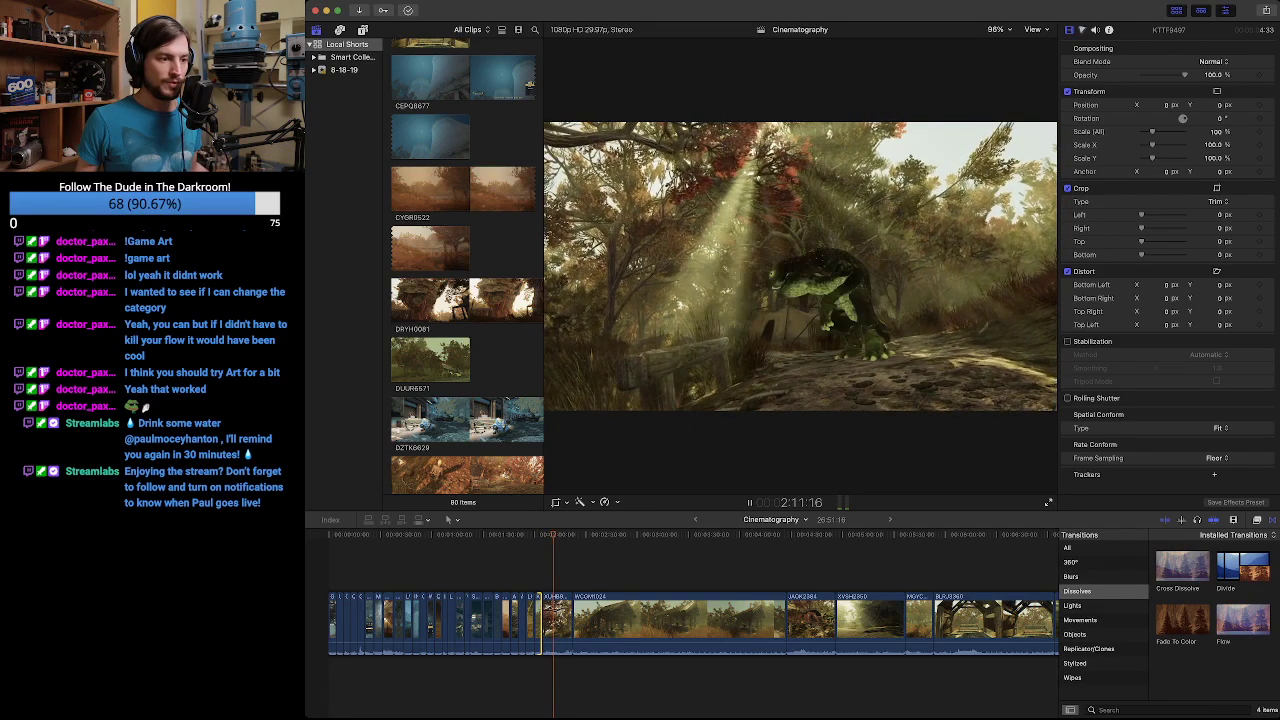
key(space)
drag(557, 534, 542, 534)
key(l)
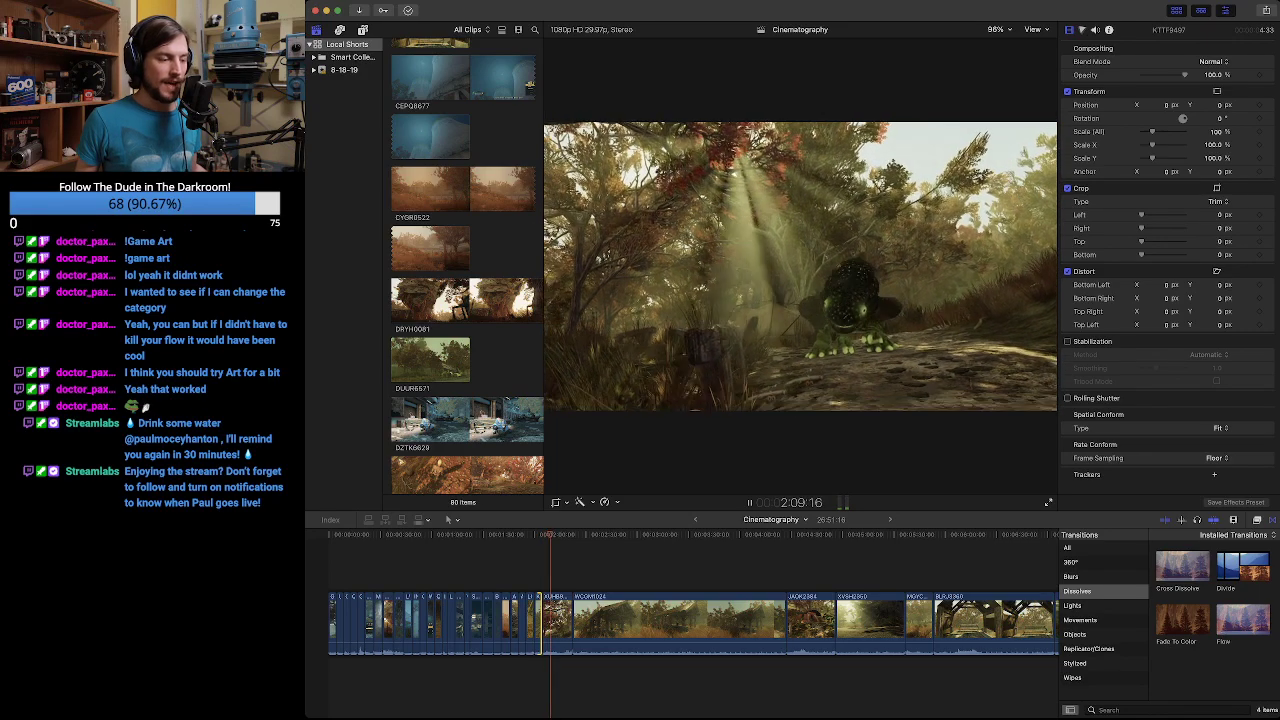
Step frame by frame through the green dinosaur clip to 2:09:23 and trim the clip's start to that frame.
key(space)
key(Left)
key(Left)
key(Left)
key(Left)
key(Left)
key(Left)
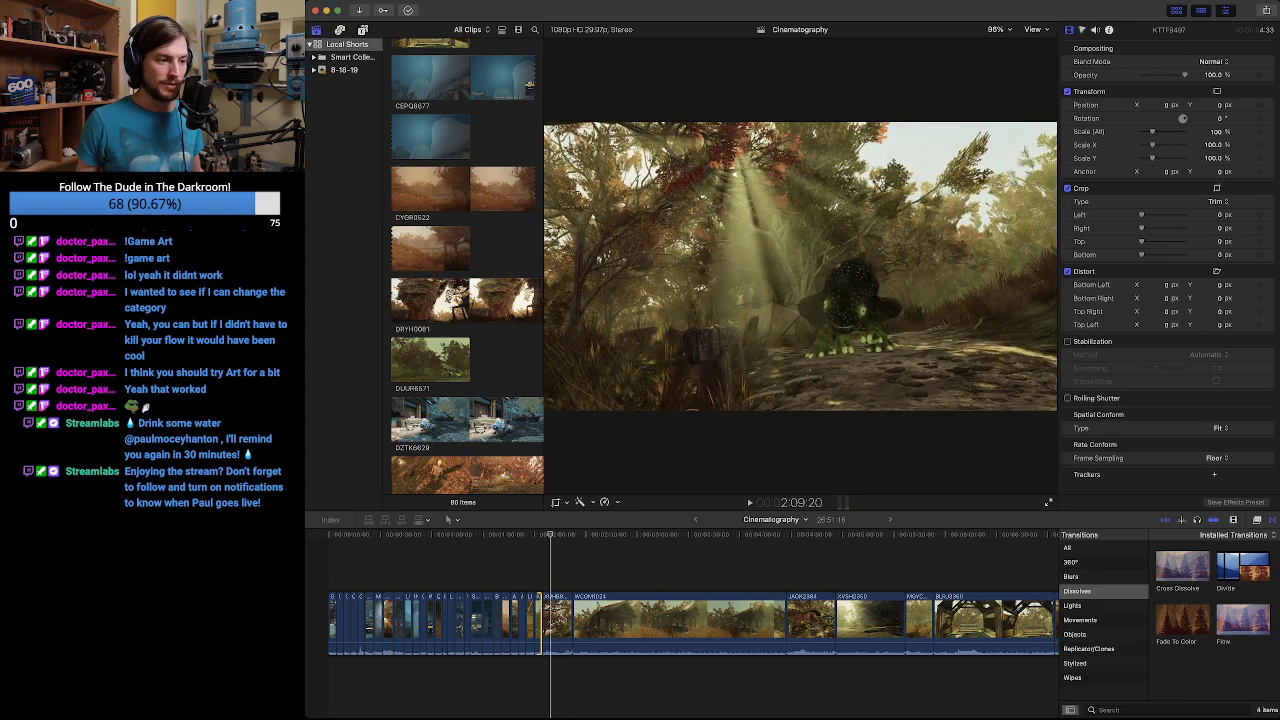
key(Left)
key(Left)
key(Left)
key(Left)
key(Left)
key(Left)
key(Left)
key(Right)
key(Right)
key(Right)
key(Right)
key(Right)
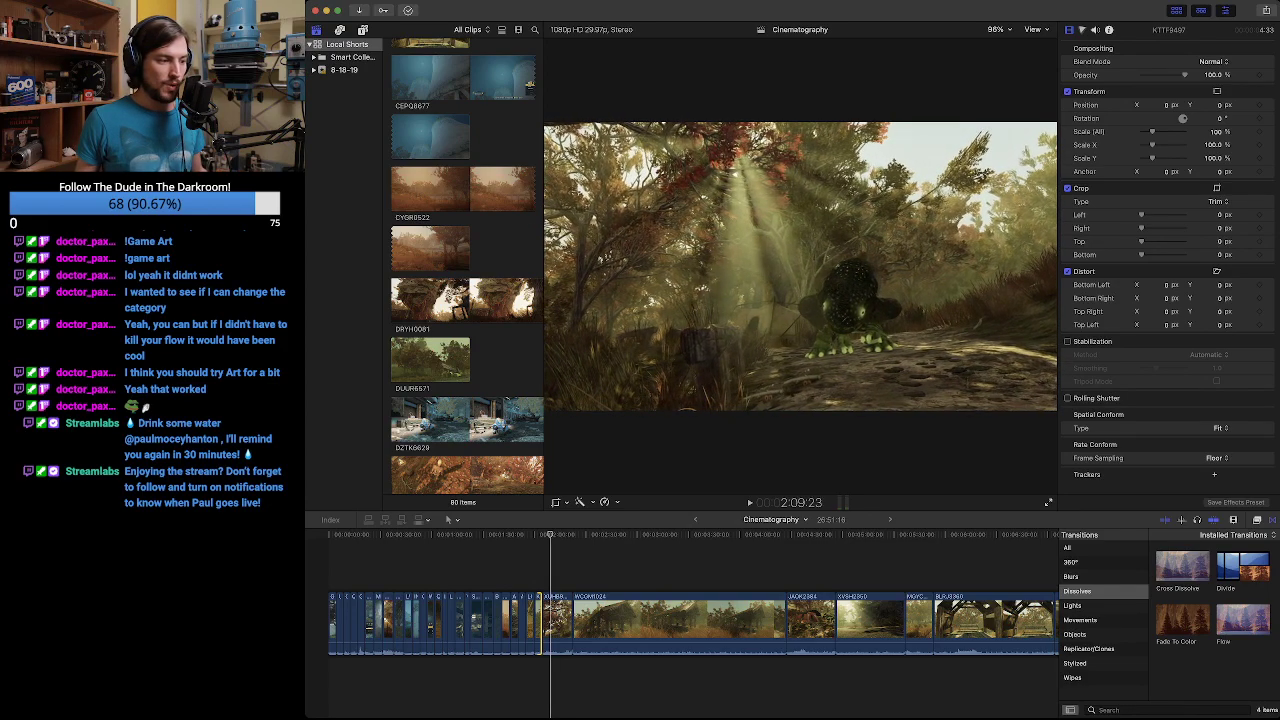
drag(542, 622, 550, 622)
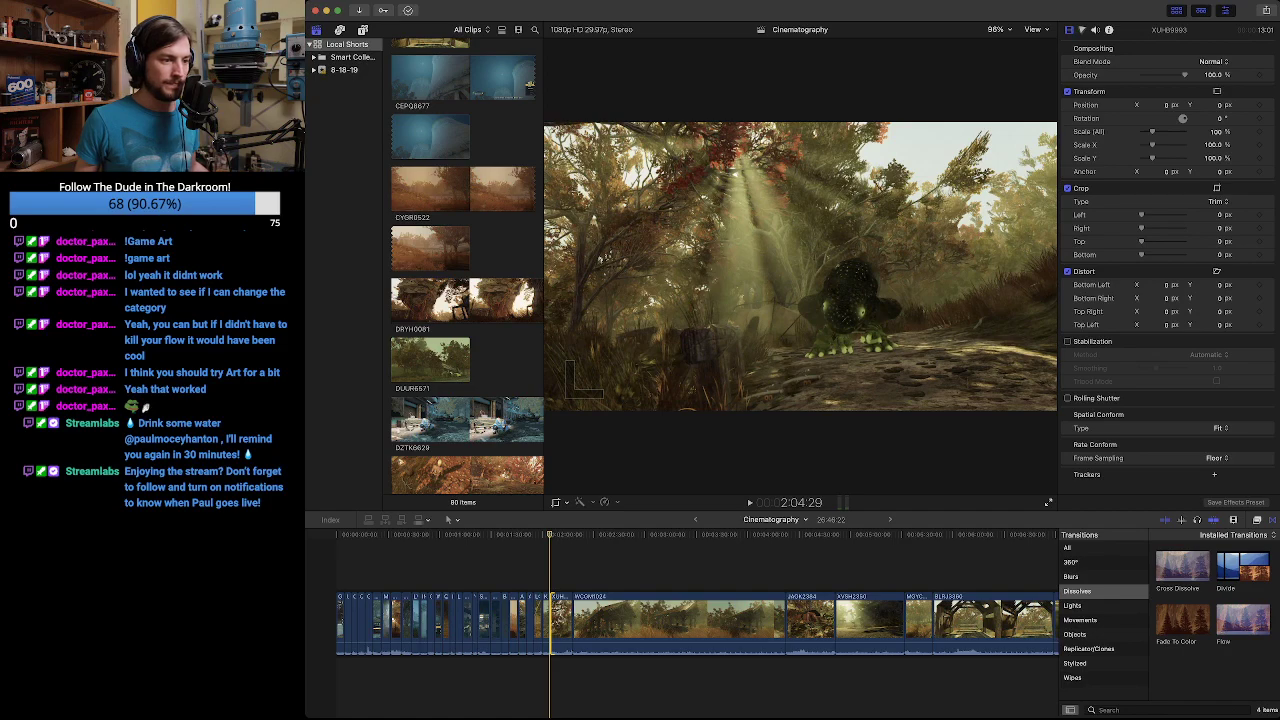
Replay the trimmed dinosaur clip up to 2:11:13 and trim its end there so the clip lasts 6:27.
key(space)
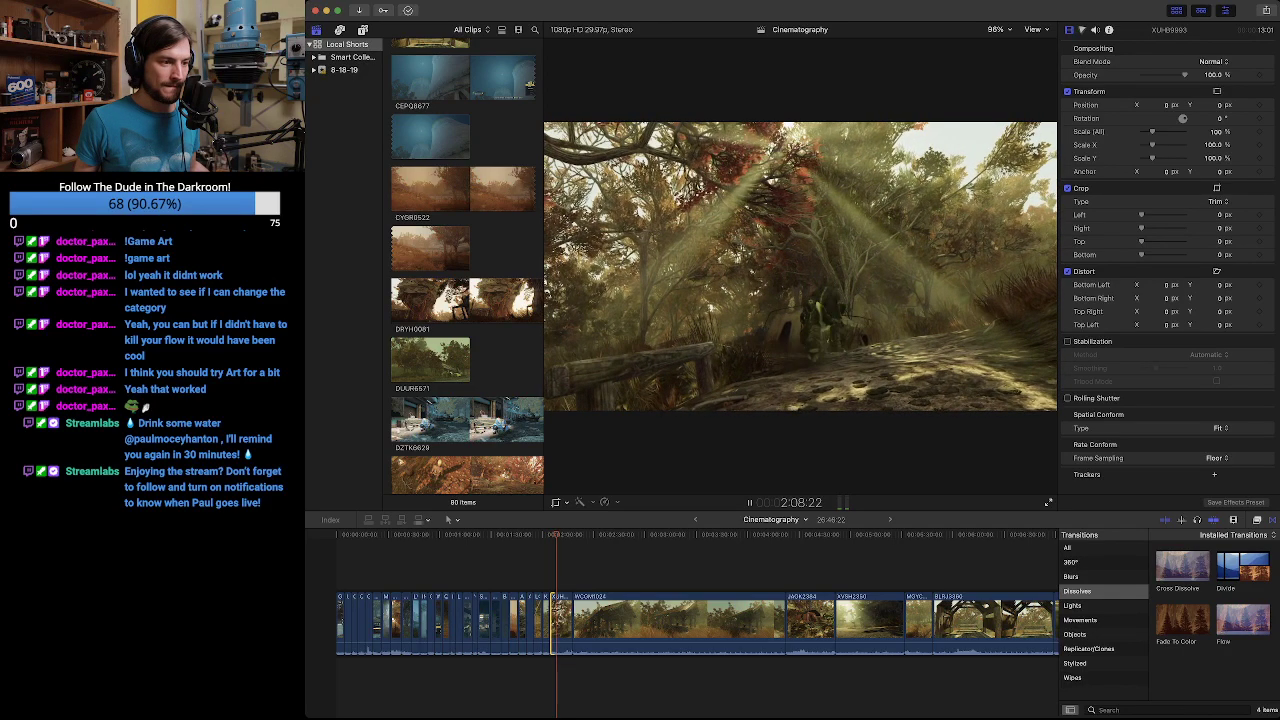
key(space)
key(space)
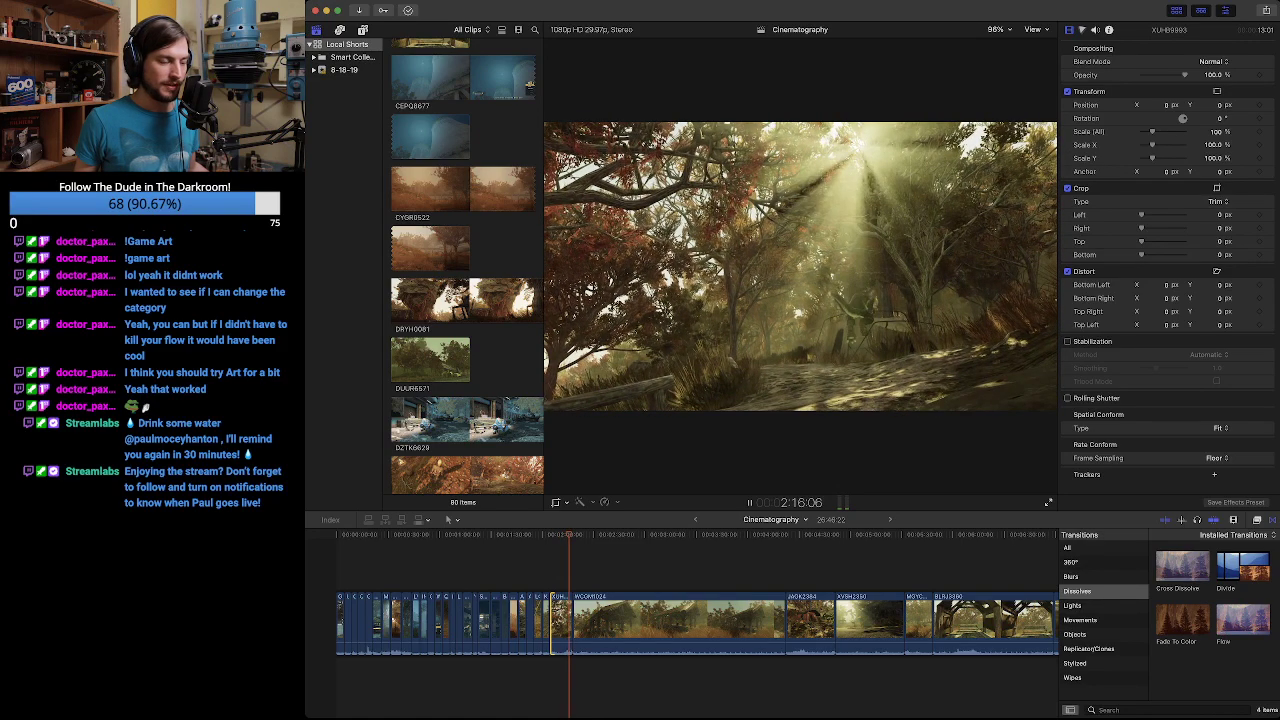
key(Up)
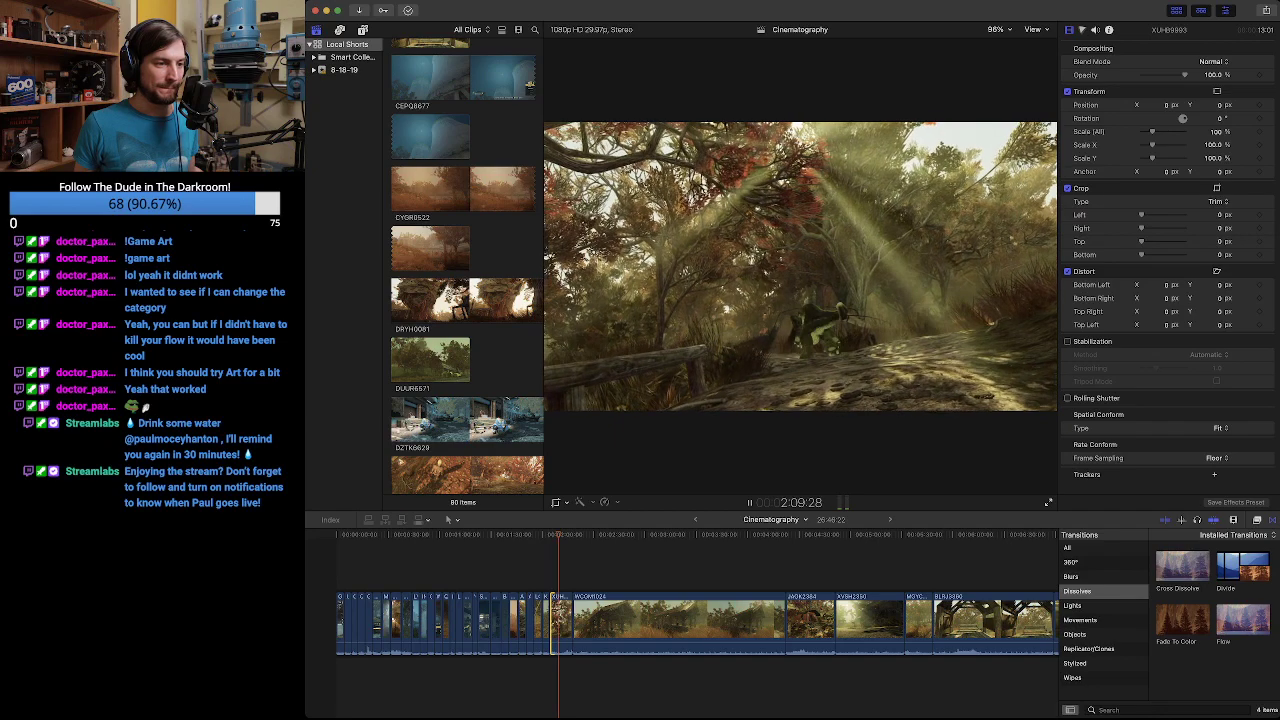
key(space)
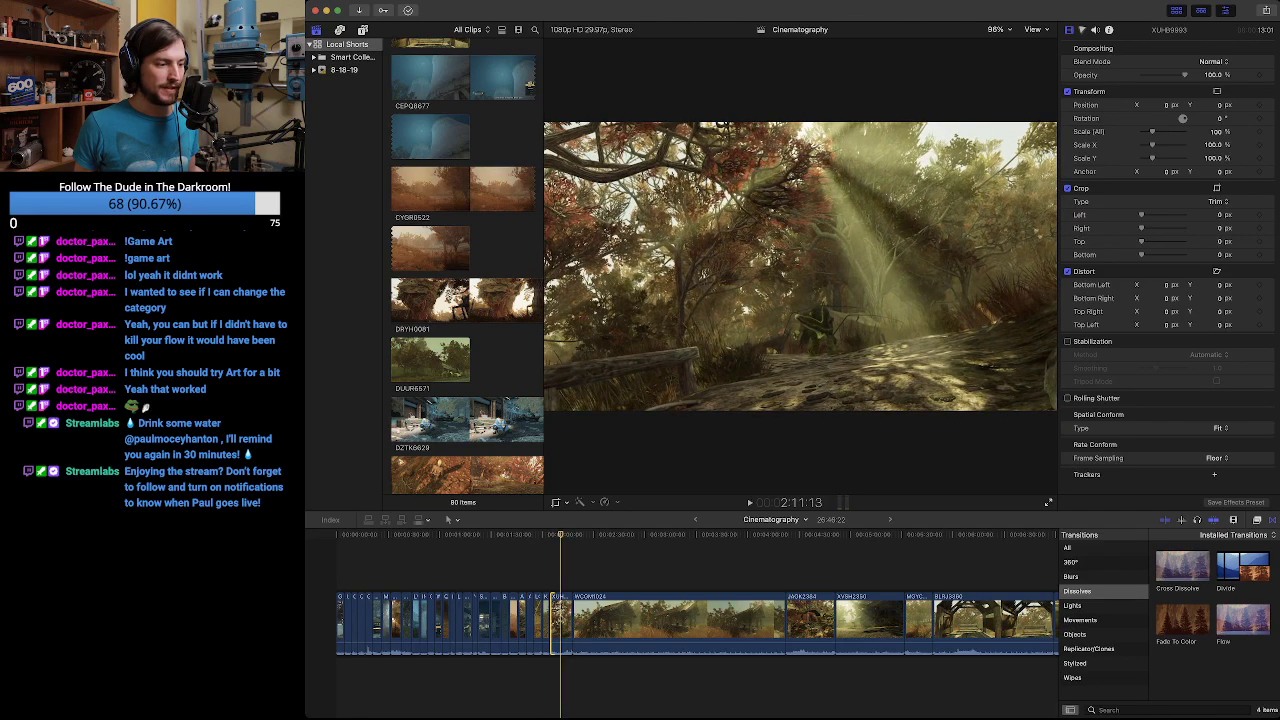
drag(573, 623, 562, 615)
Play the long picnic shelter clip past 4:03, then replay it from its beginning.
key(space)
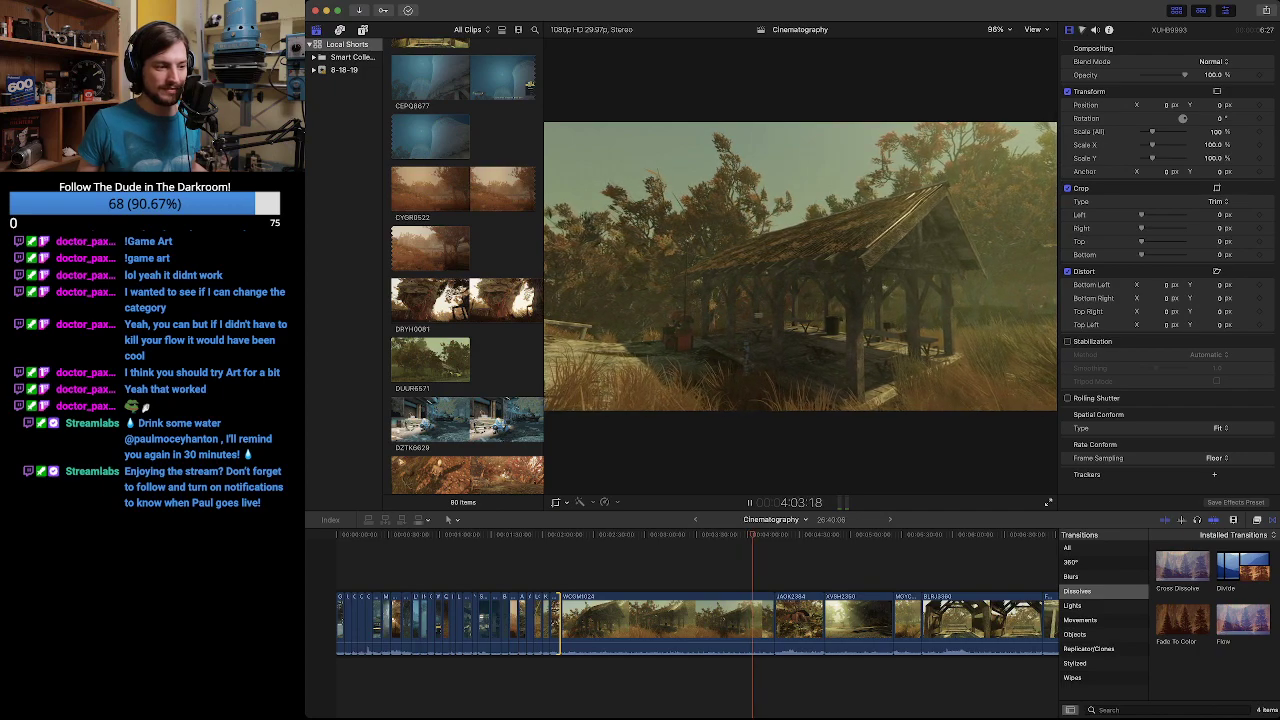
drag(600, 534, 562, 534)
key(space)
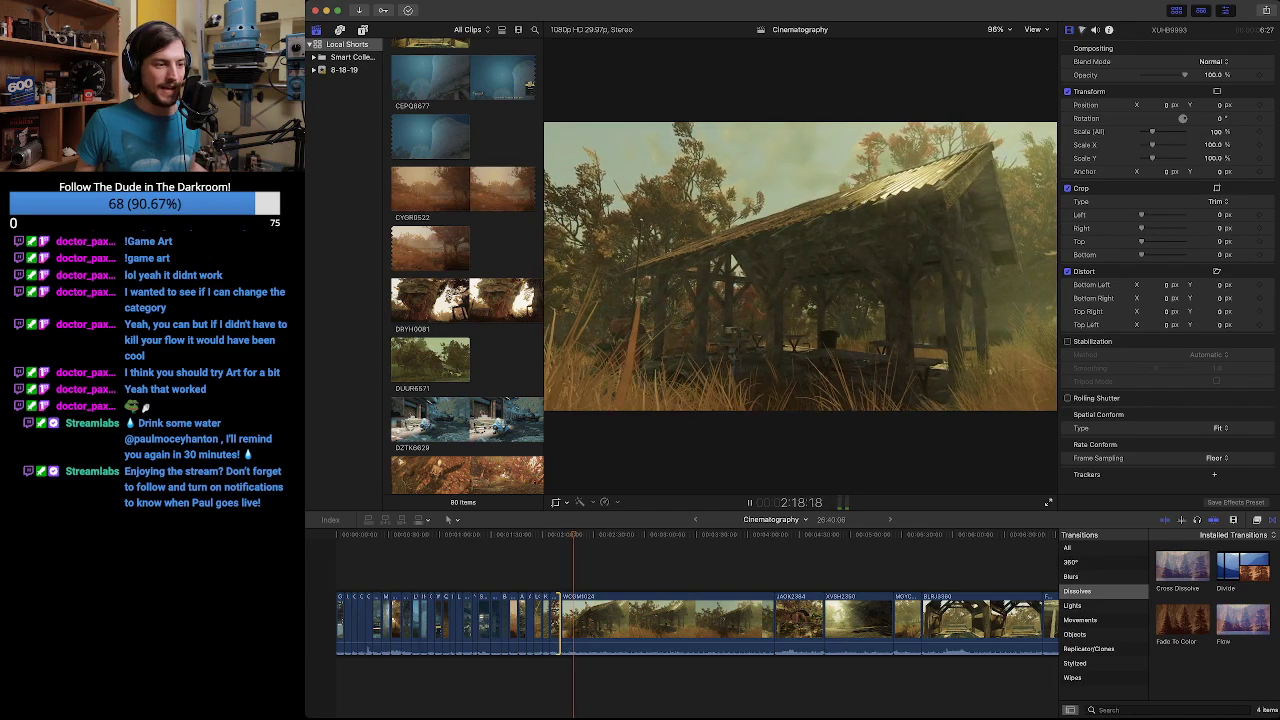
Replay the opening of the long picnic shelter clip and trim the clip's start so it lasts 1:57:19.
key(space)
drag(581, 534, 560, 534)
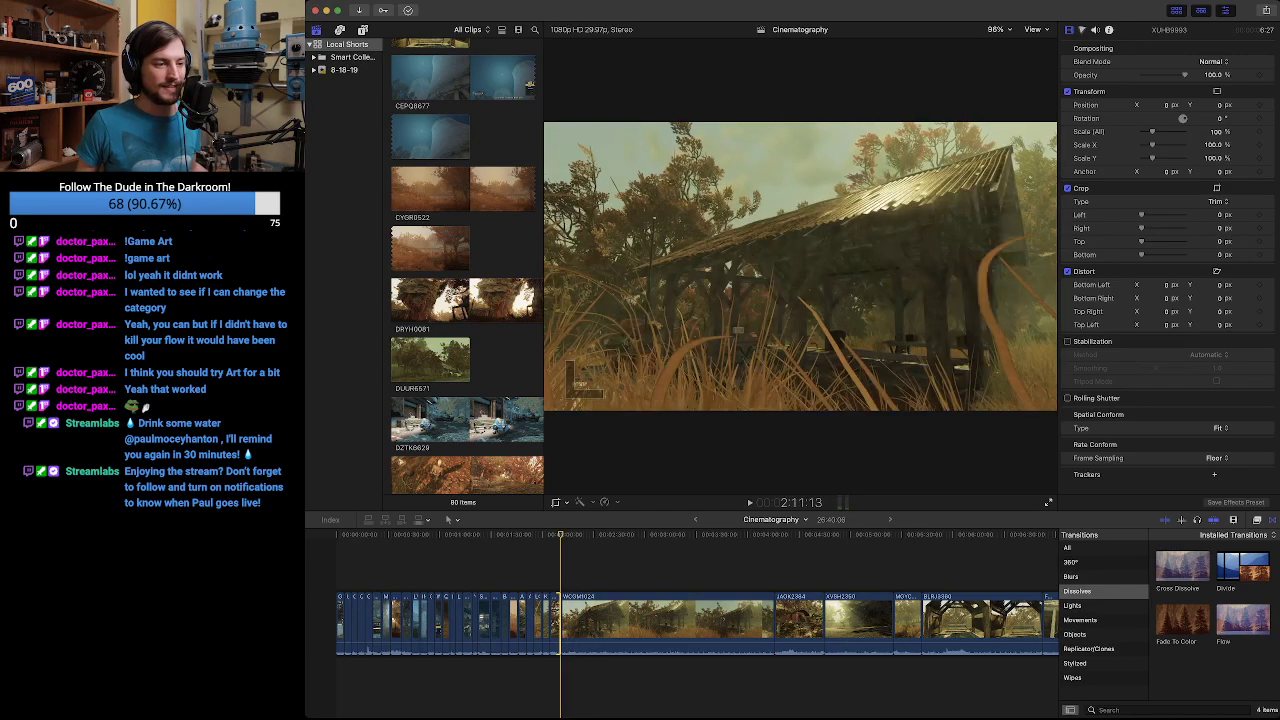
key(space)
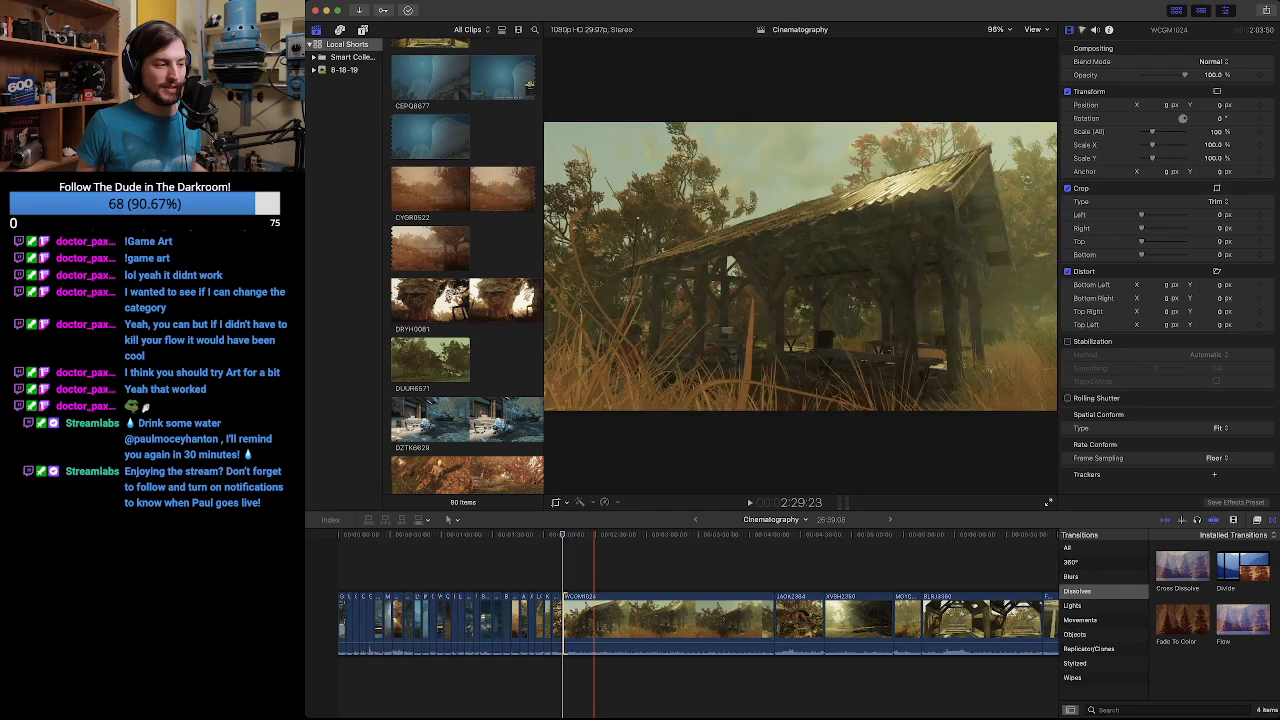
key(Up)
key(space)
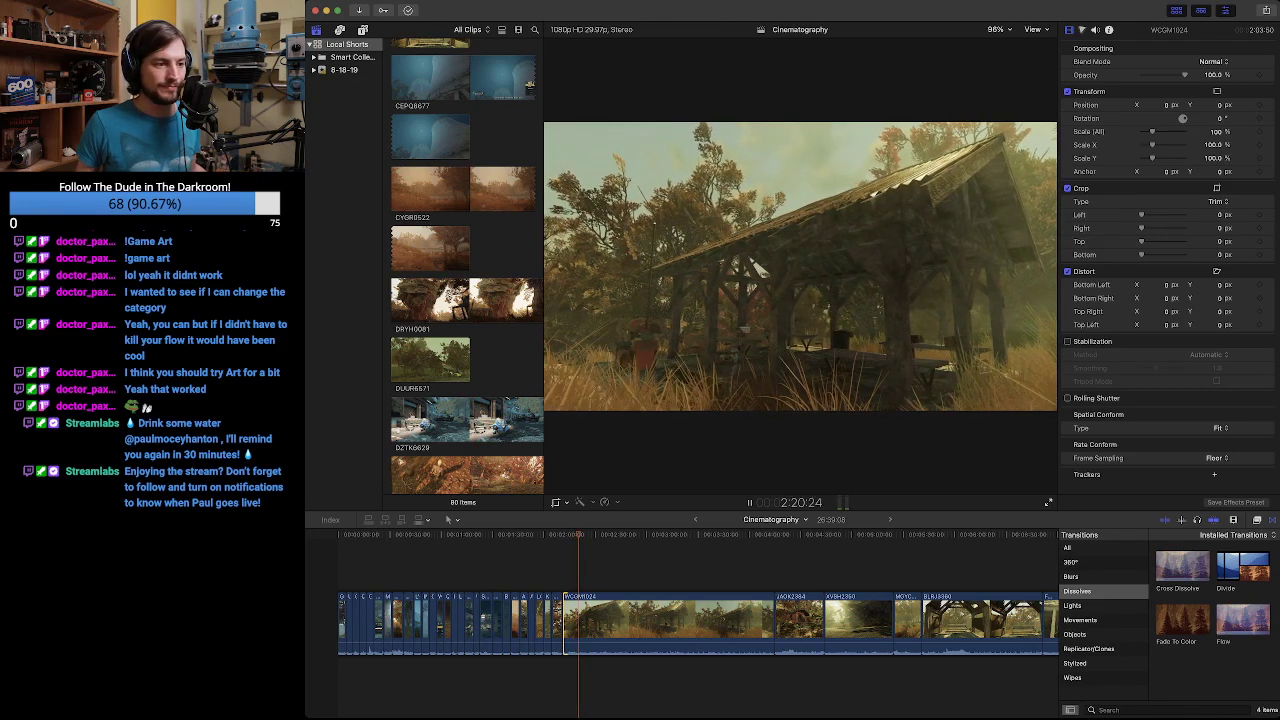
key(space)
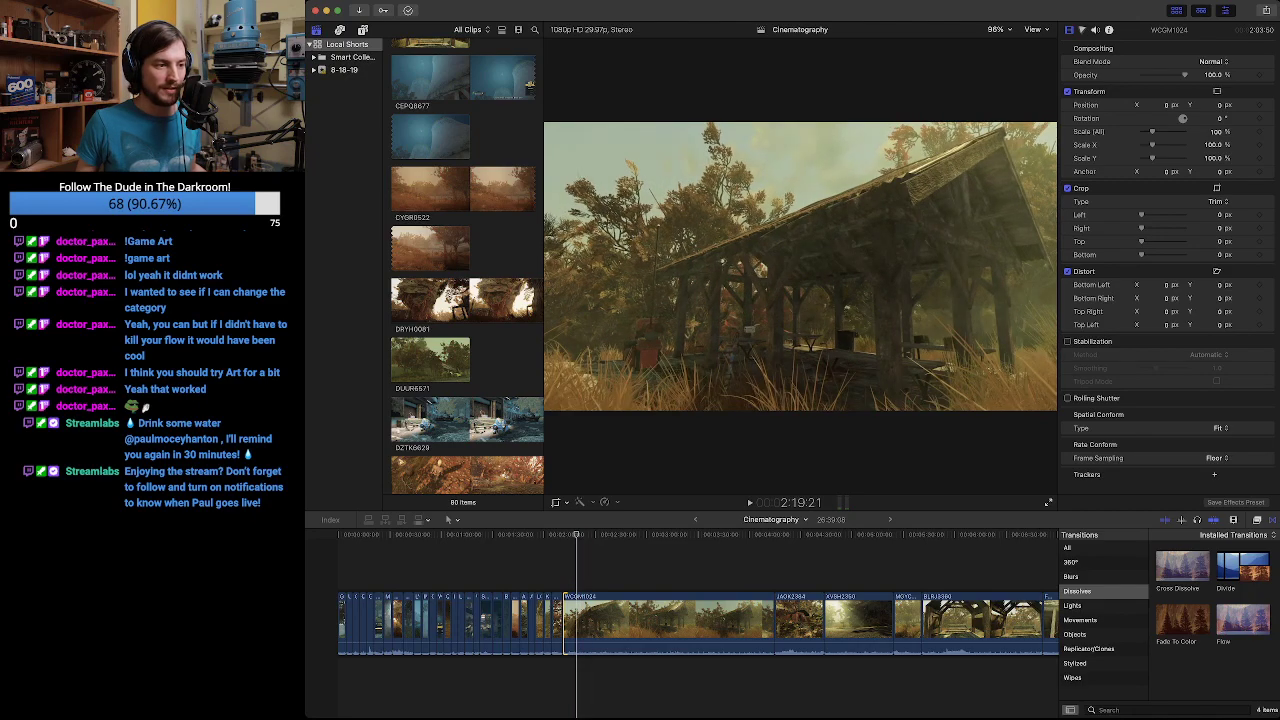
key(space)
key(space)
drag(564, 620, 573, 620)
Play the picnic shelter clip up to 2:18:22 and trim its end there so the clip lasts 7:18.
key(space)
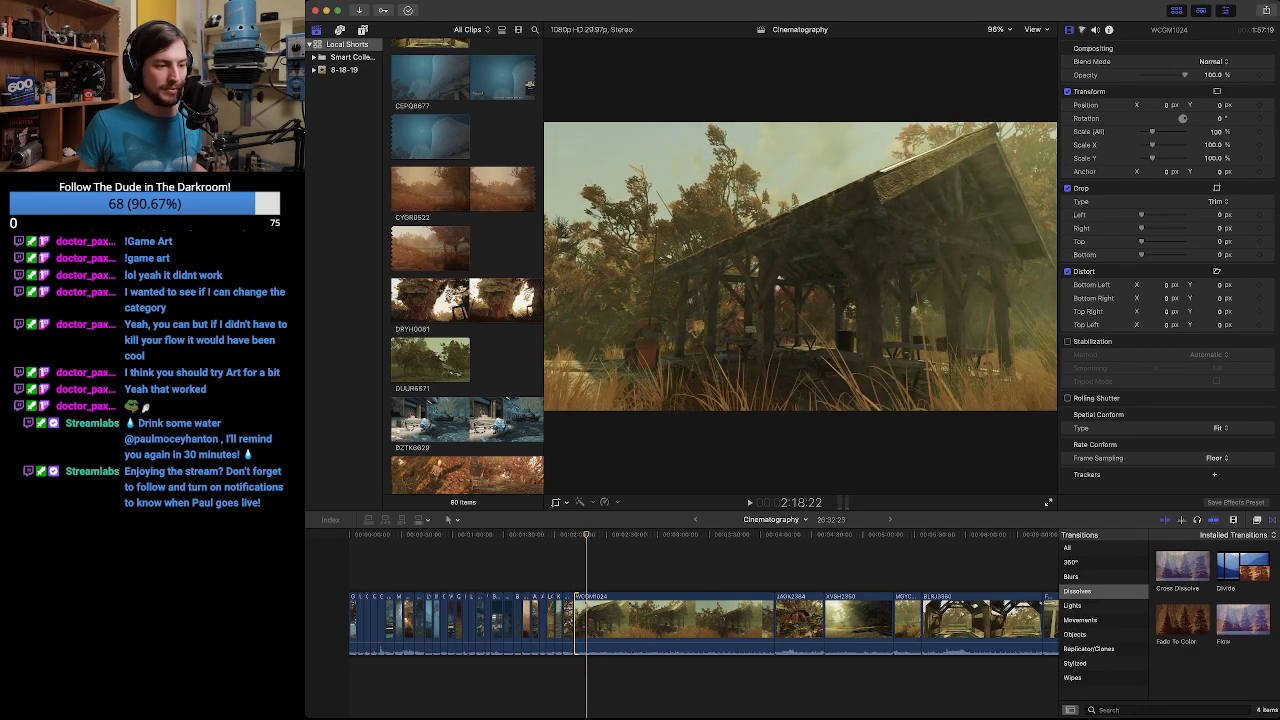
key(space)
click(772, 622)
drag(774, 620, 590, 620)
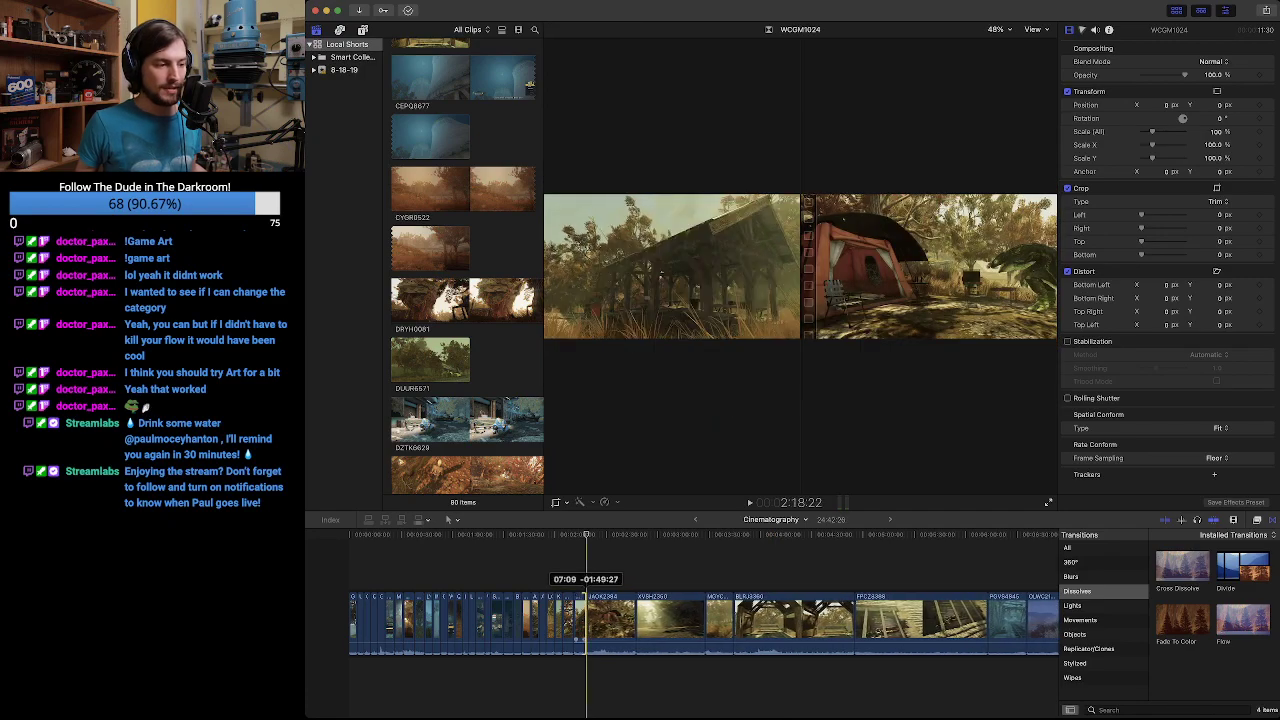
Play the red tent clip with the dinosaur, return to its beginning and trim its start so it lasts 26:09.
key(space)
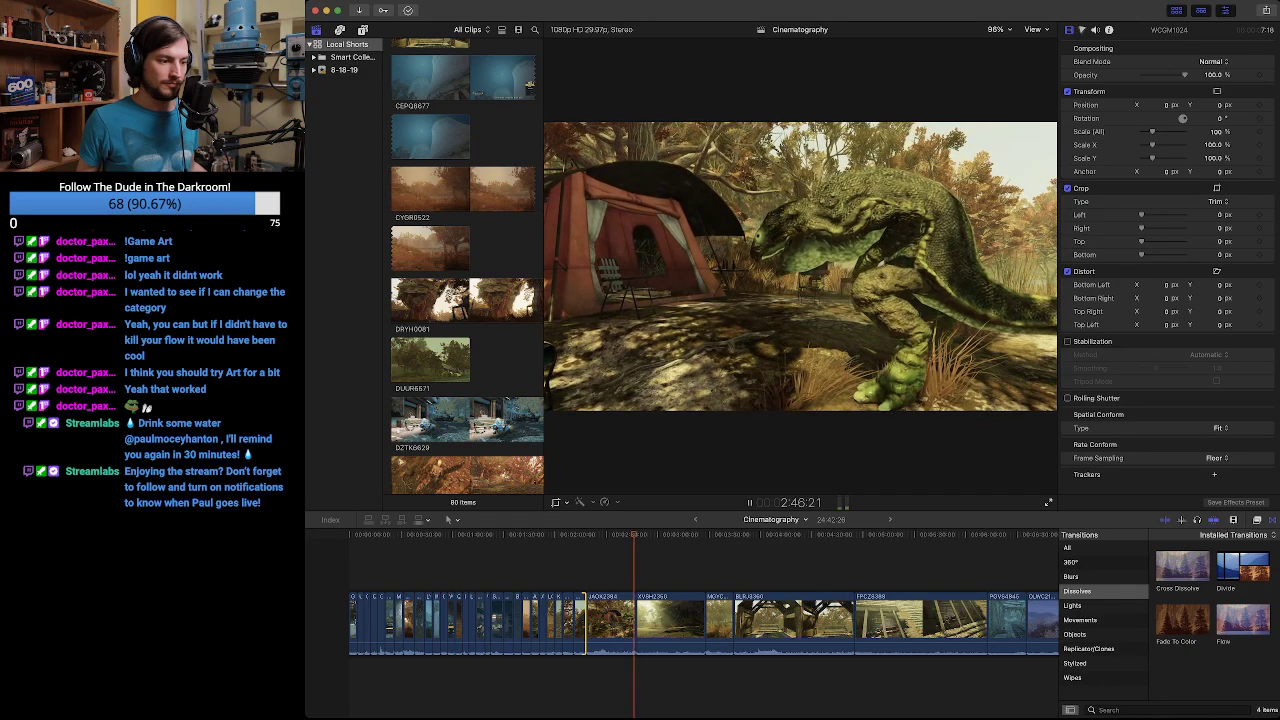
key(Up)
key(Up)
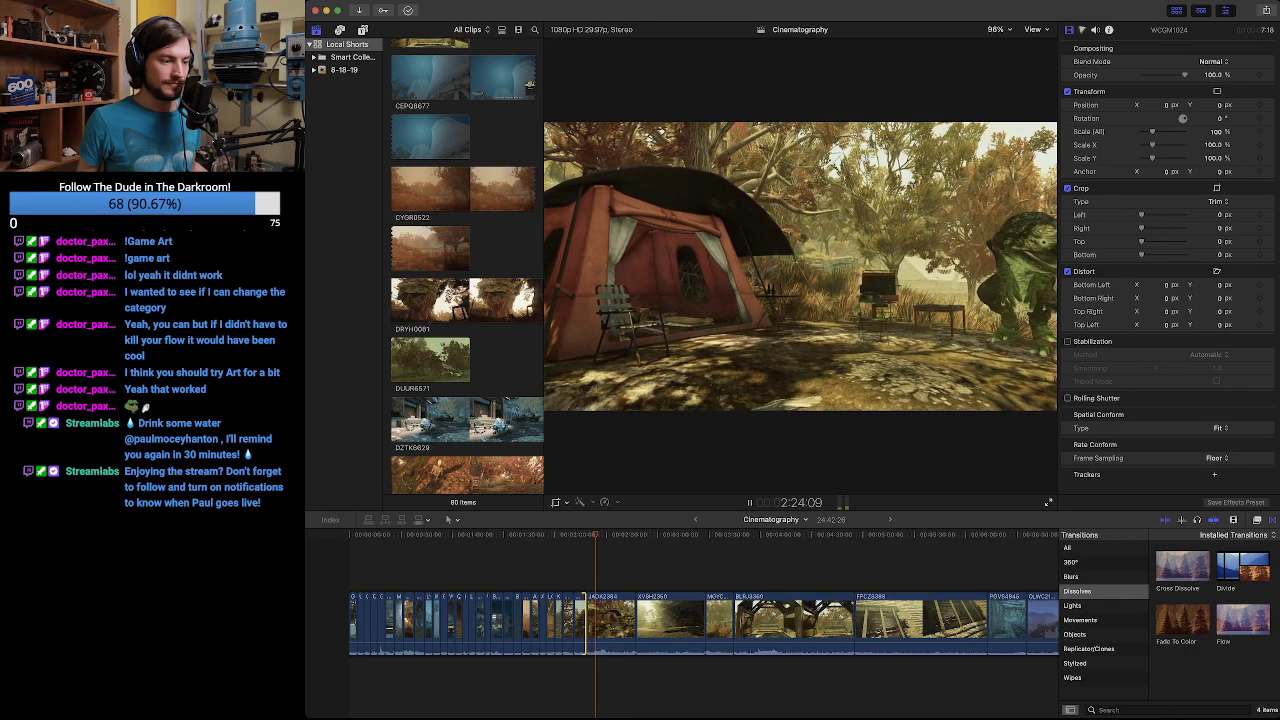
key(space)
key(space)
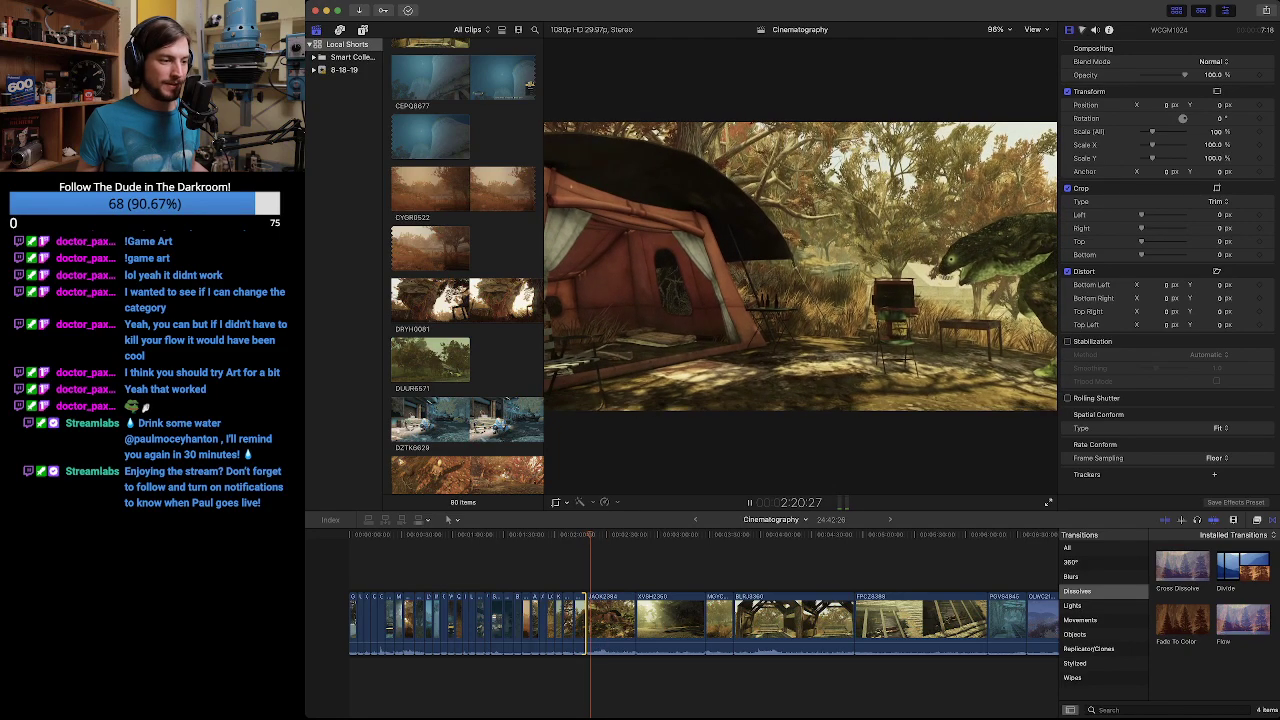
key(space)
drag(588, 625, 594, 625)
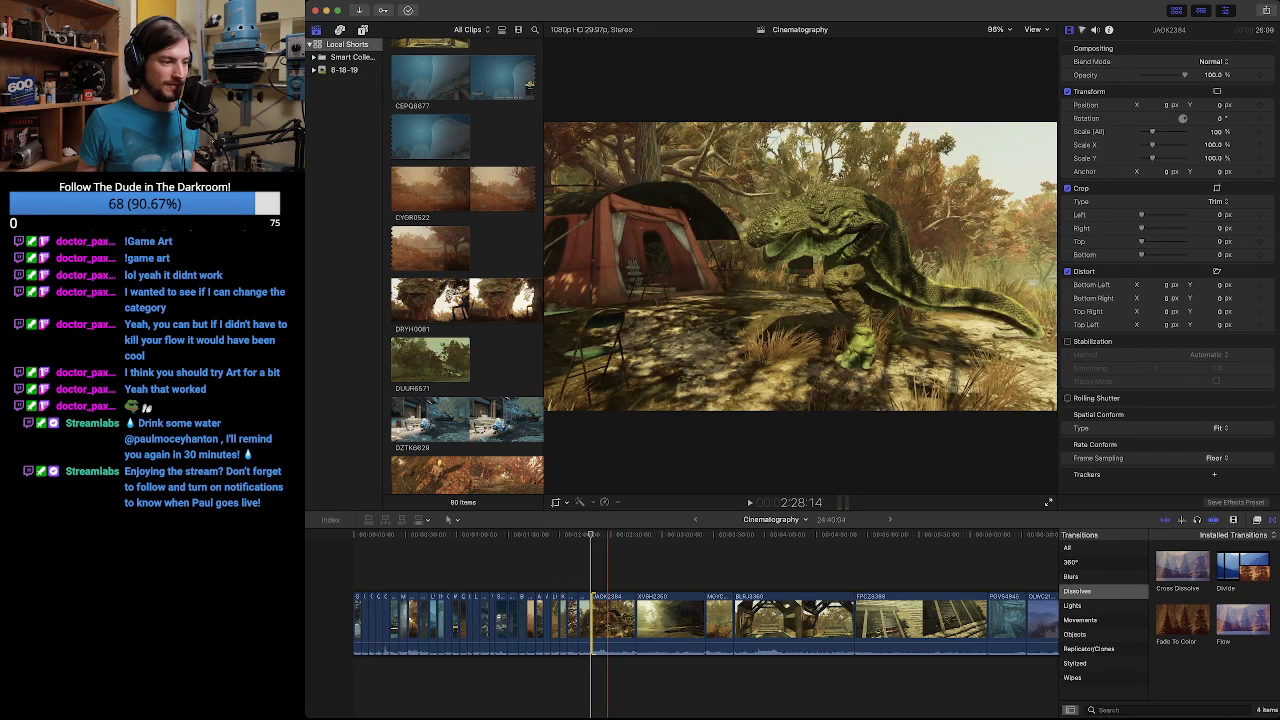
Replay the trimmed tent clip and cut off everything after the playhead so the clip lasts 5:02.
key(space)
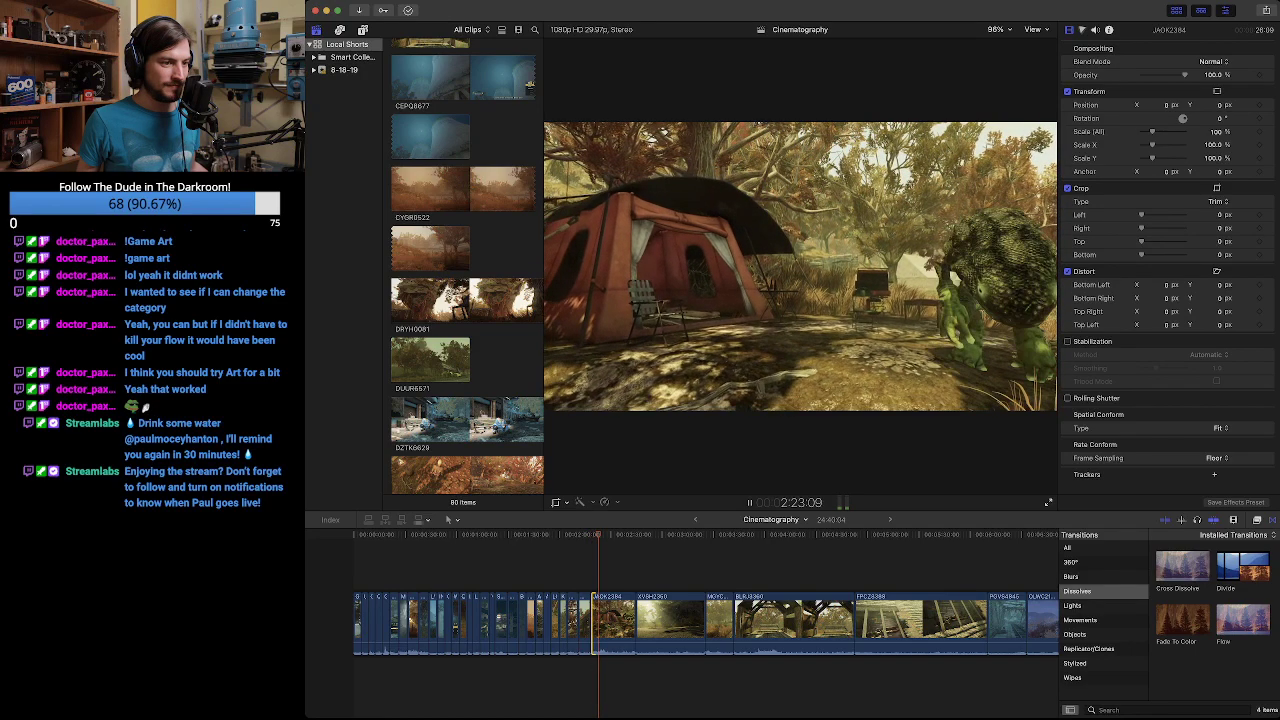
key(space)
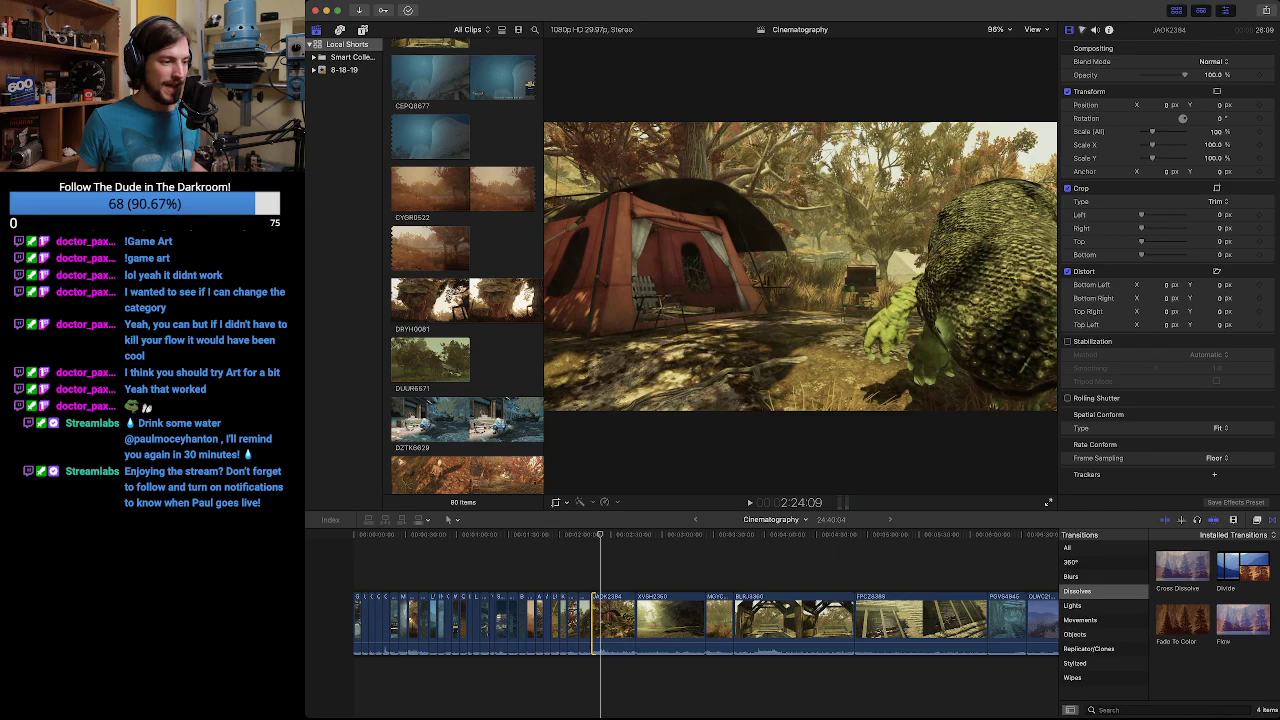
drag(614, 535, 591, 535)
key(space)
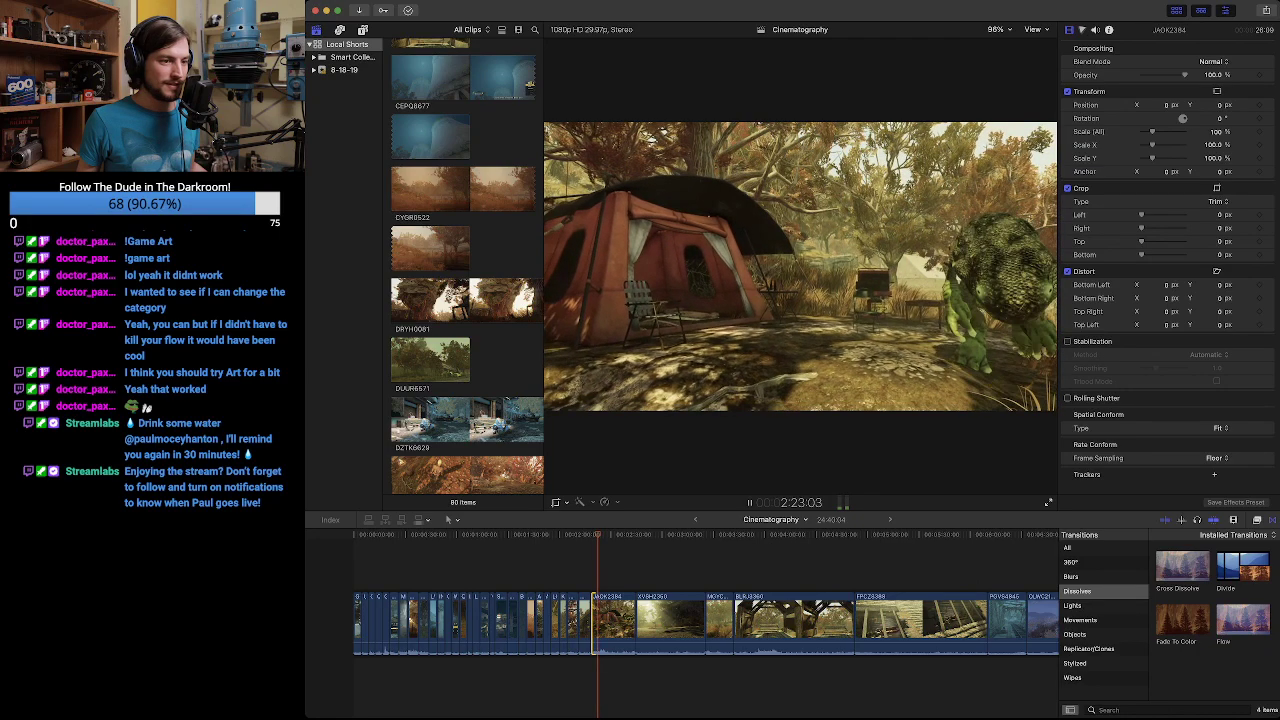
key(space)
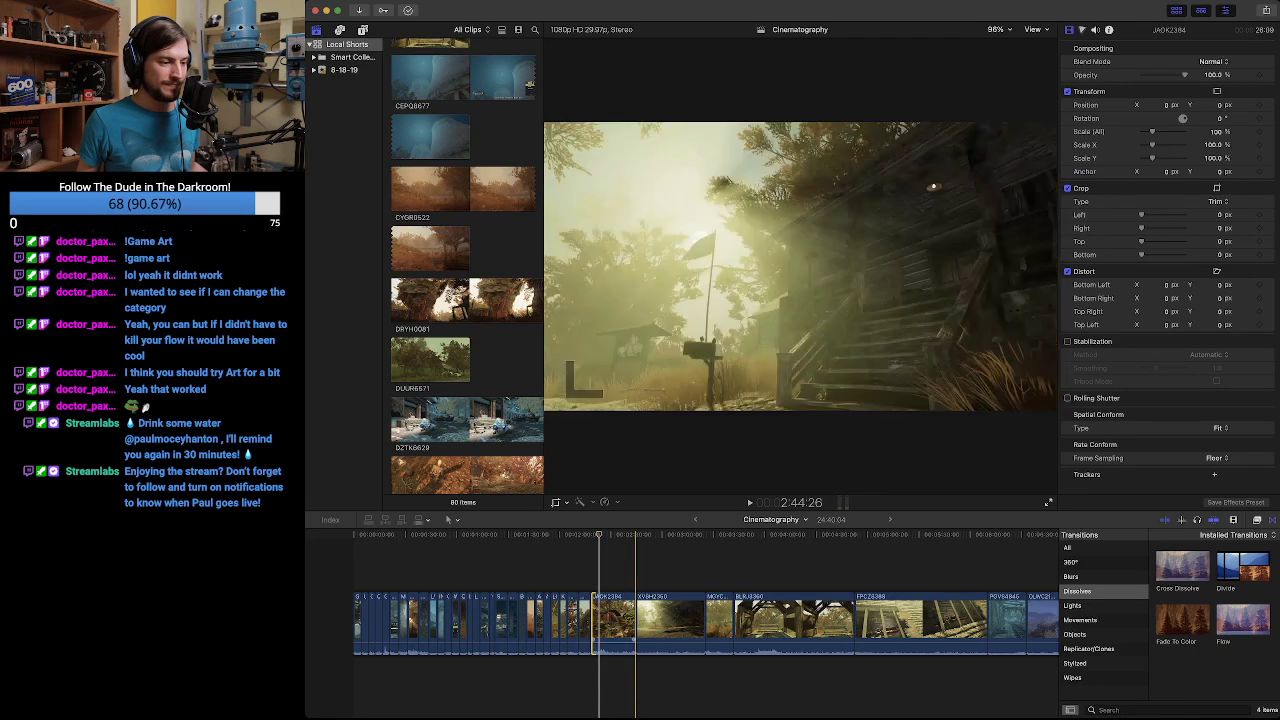
key(Delete)
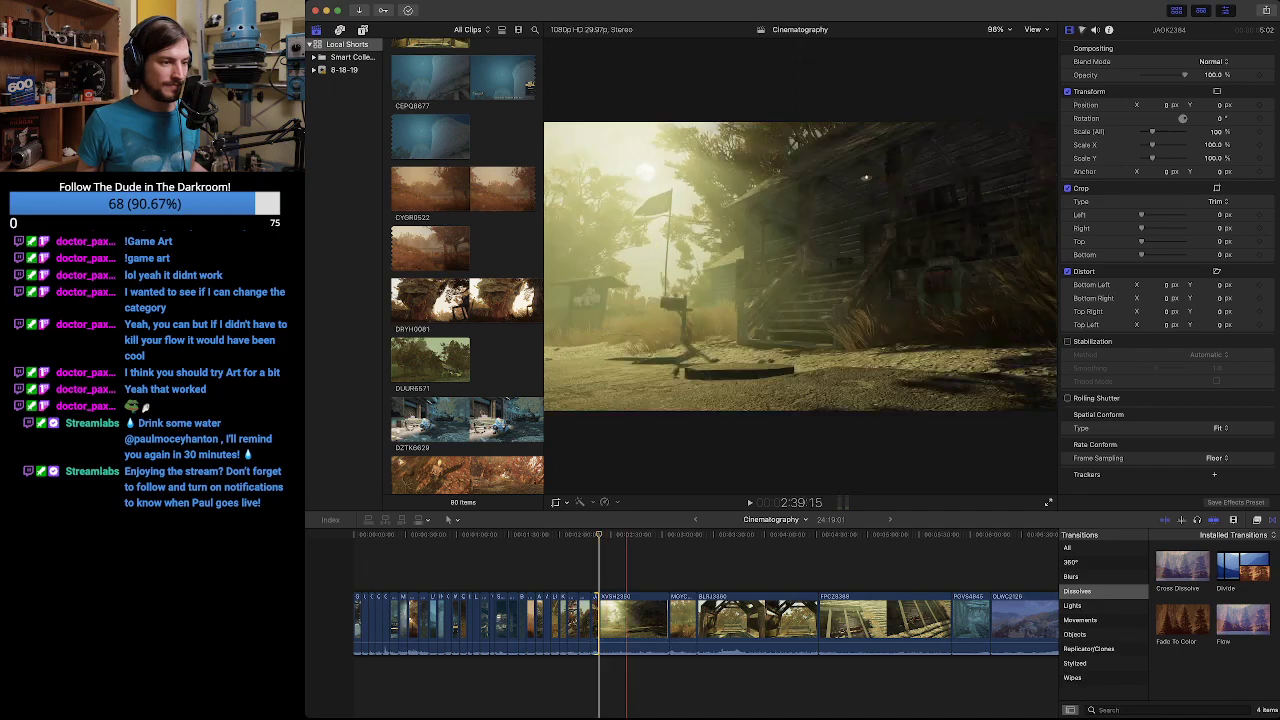
Move the short tattered flag clip from 1:51:09 to between the tent and wooden house clips, and check the new cut.
key(space)
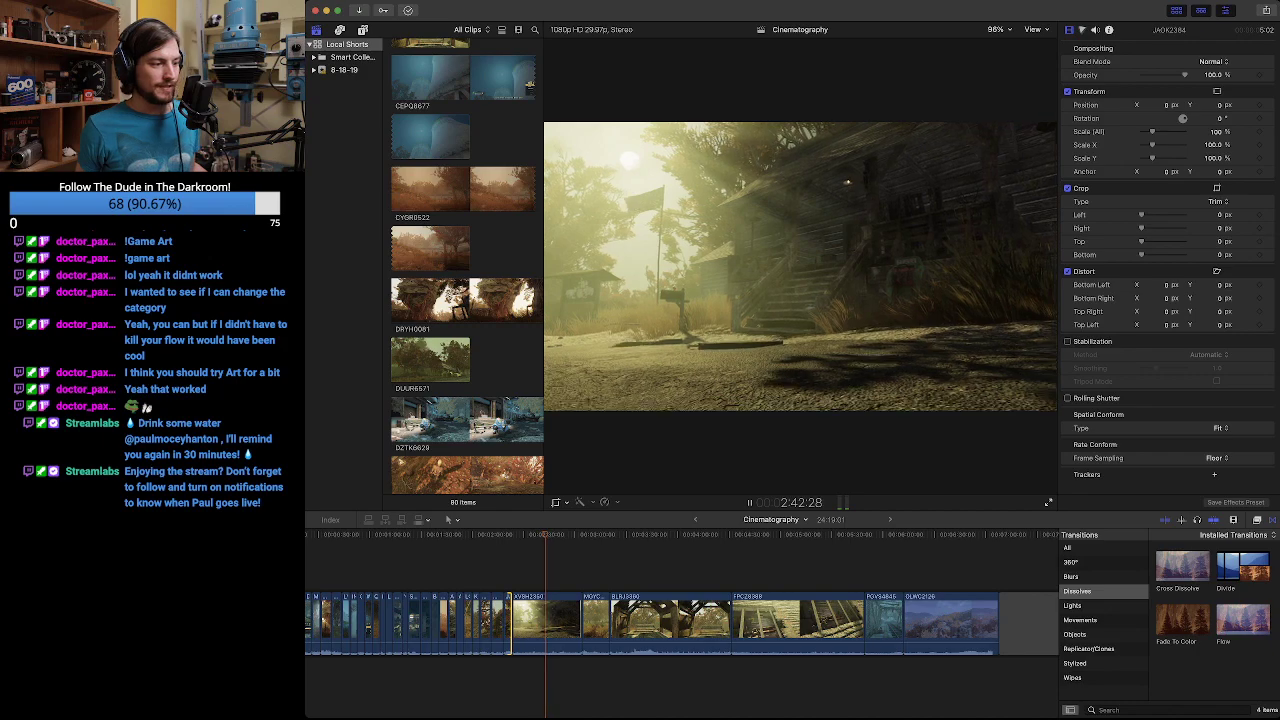
key(space)
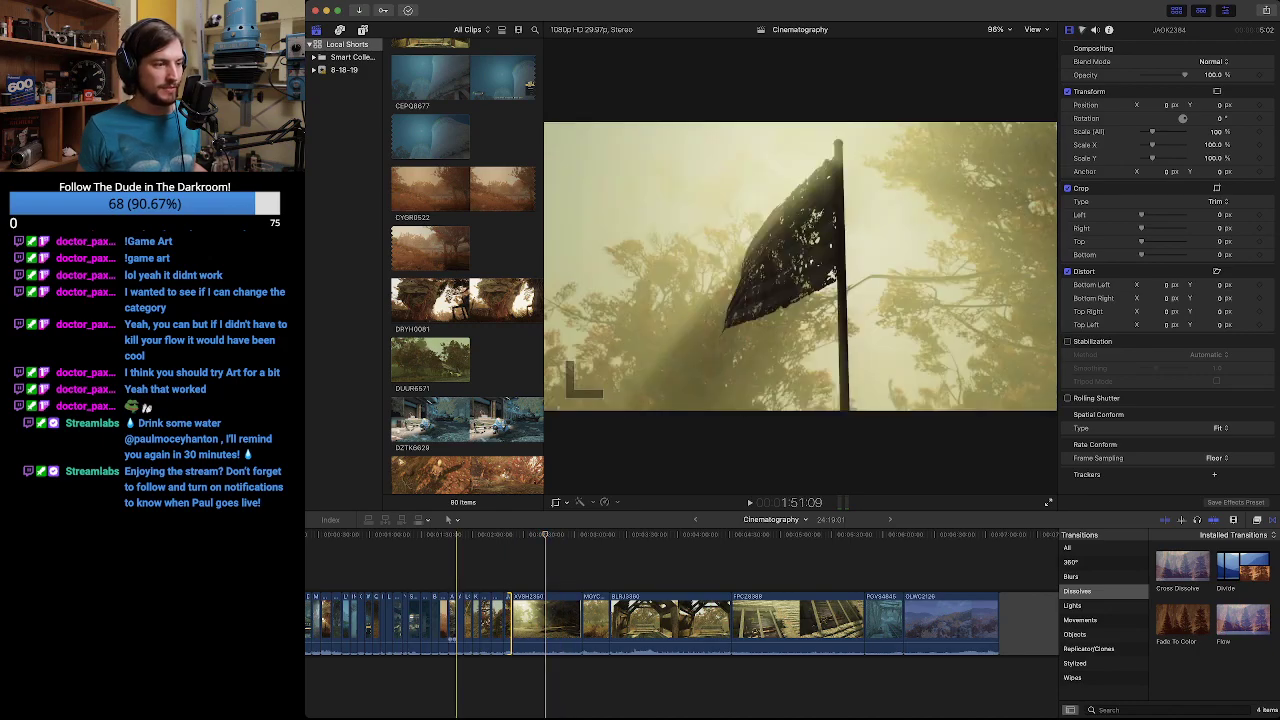
click(458, 638)
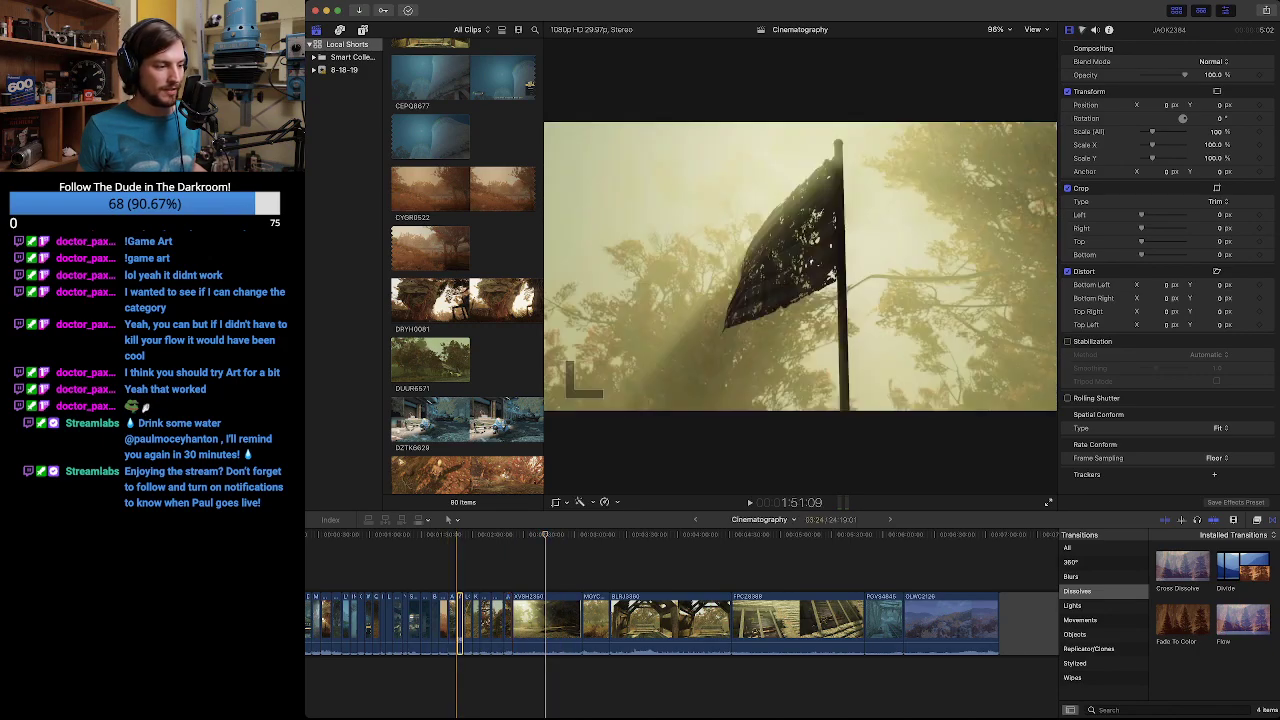
drag(459, 640, 511, 642)
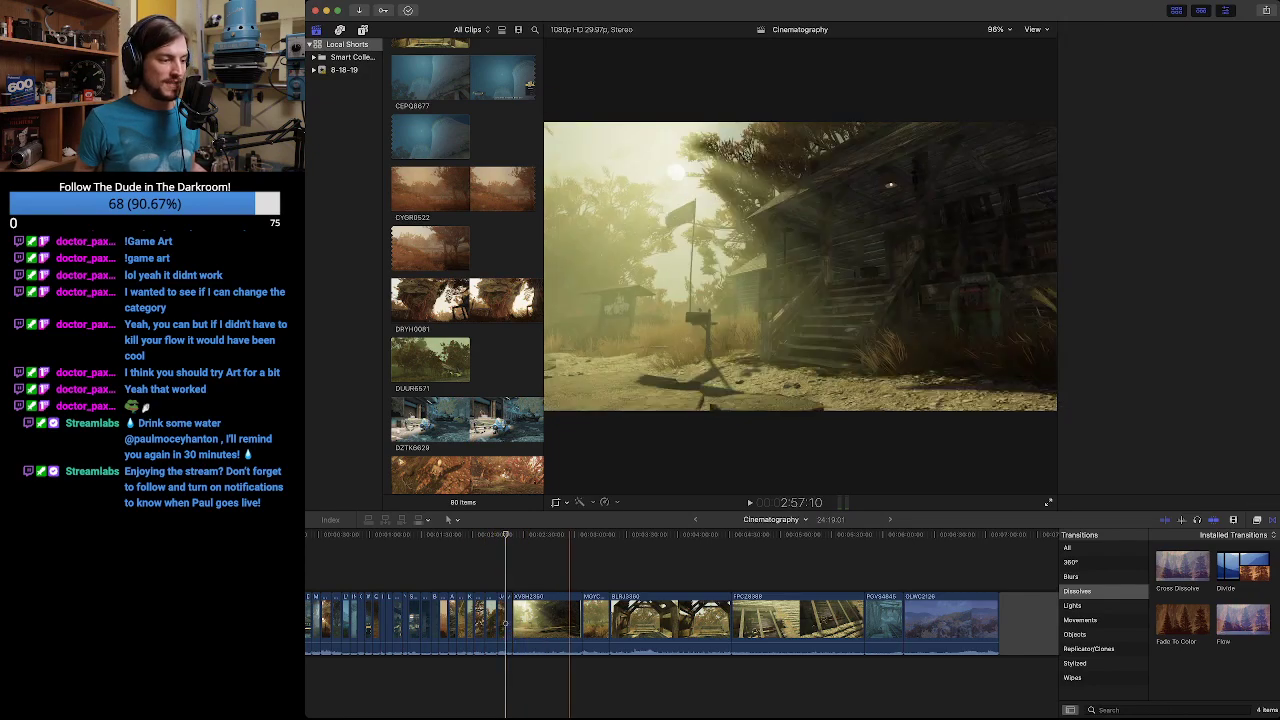
click(506, 570)
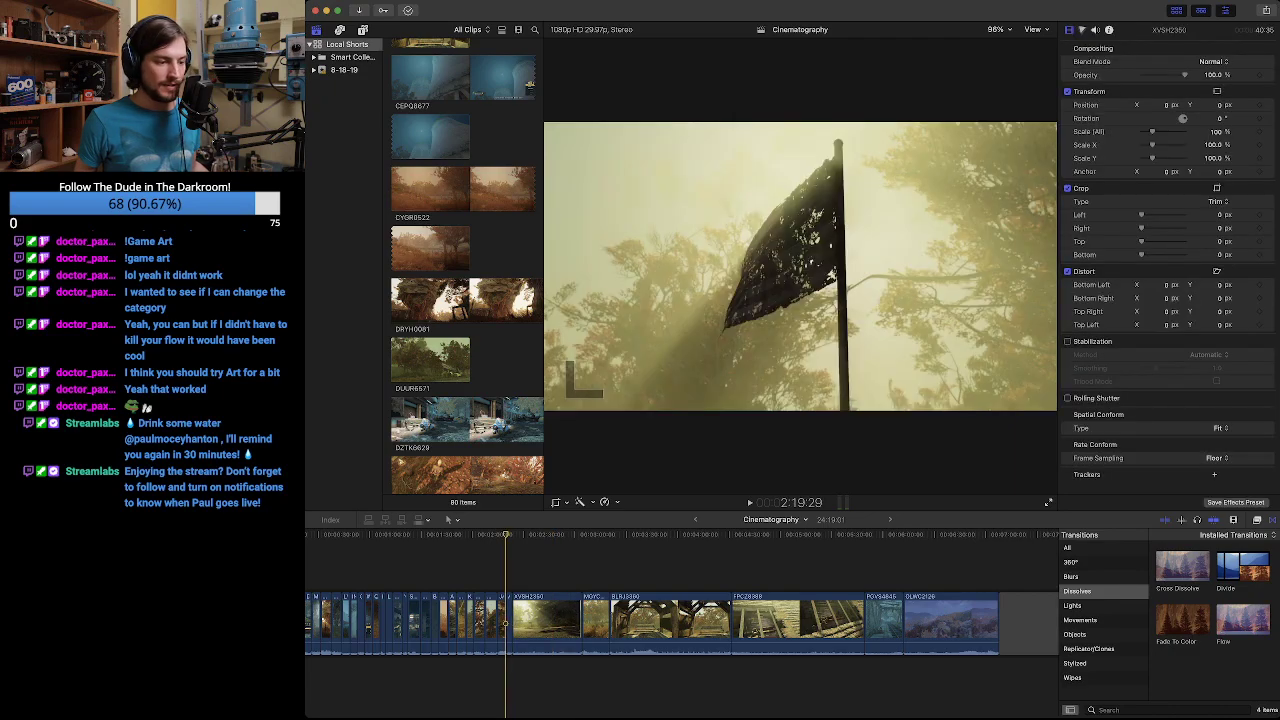
key(space)
key(space)
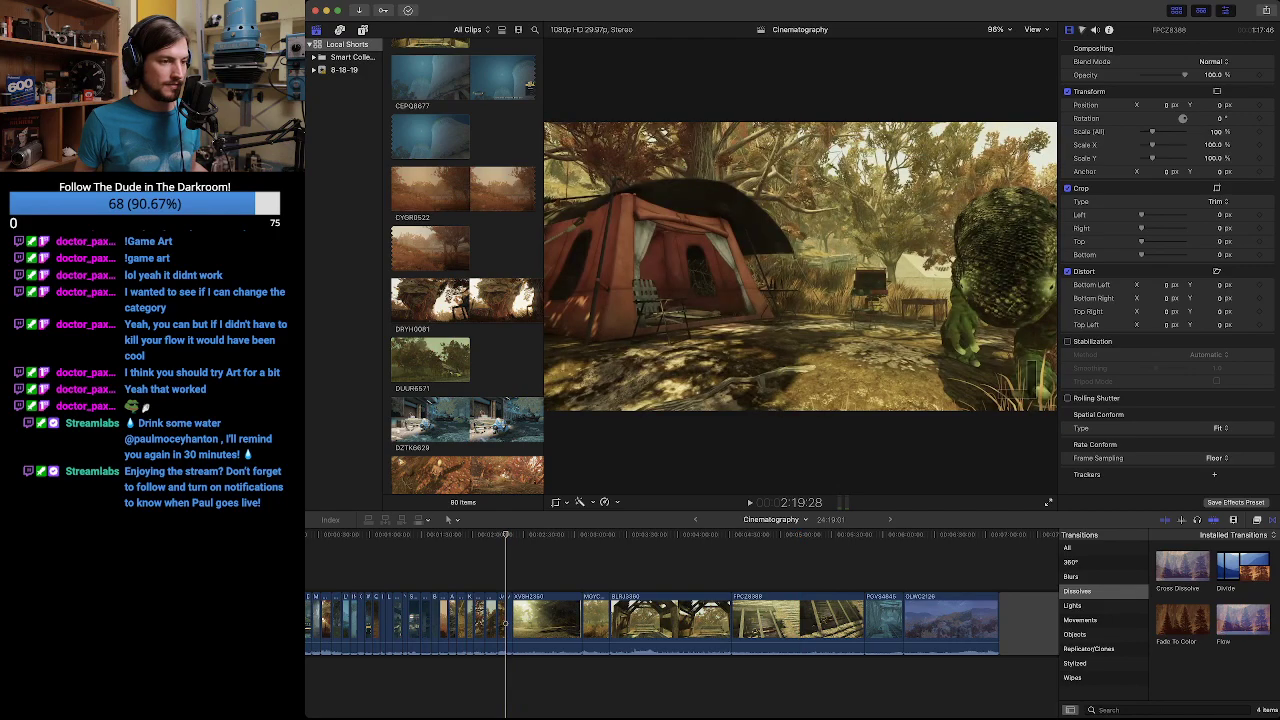
Review the wooden house clip up to 2:56 and trim its start so the clip lasts 11:04.
key(space)
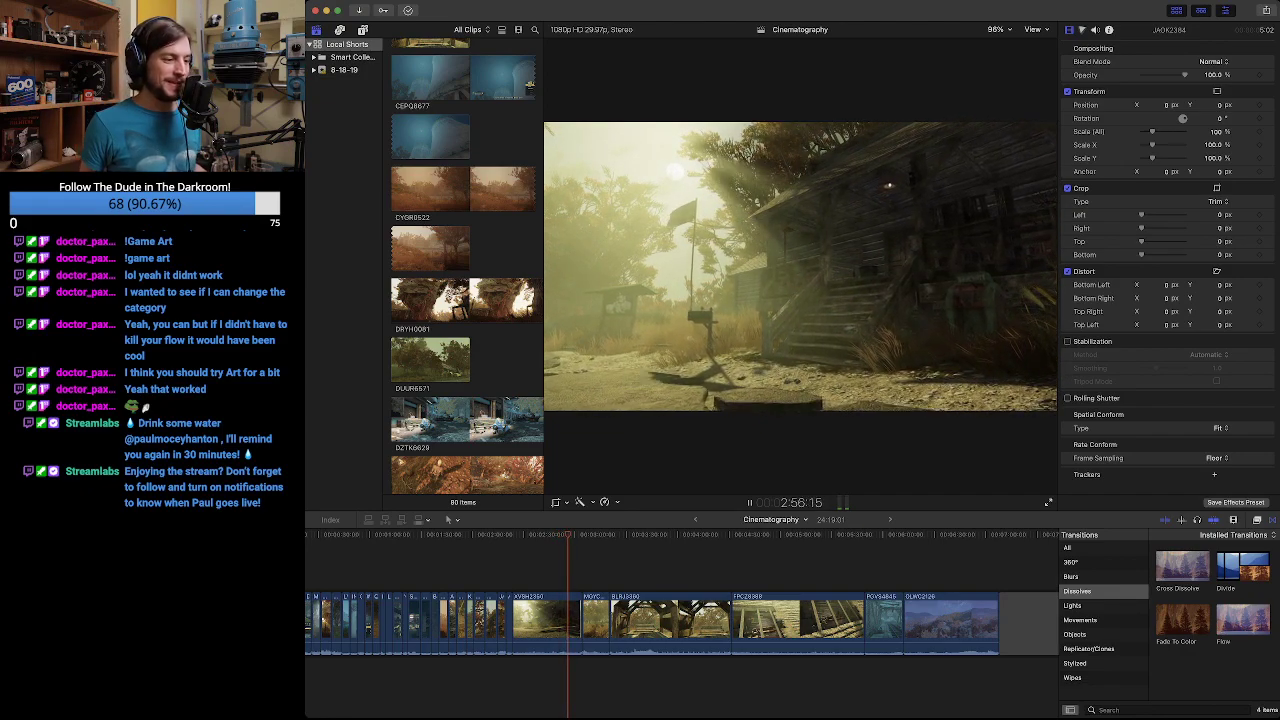
key(space)
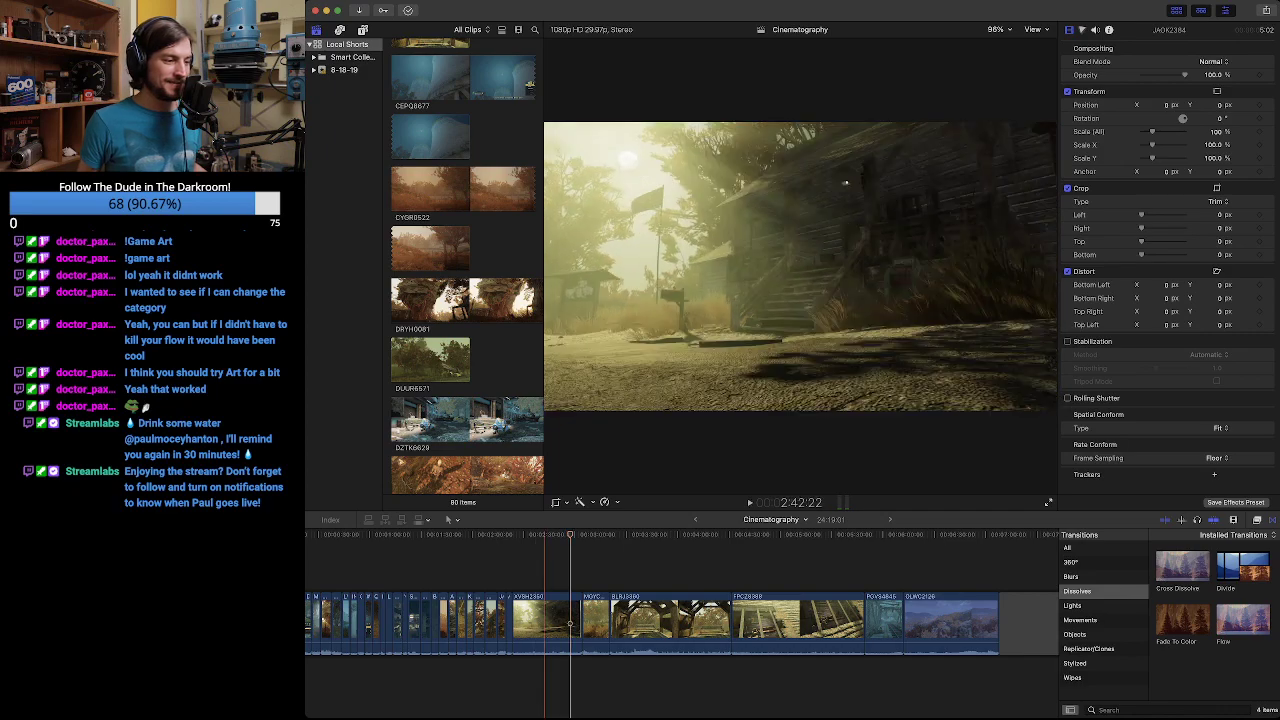
key(space)
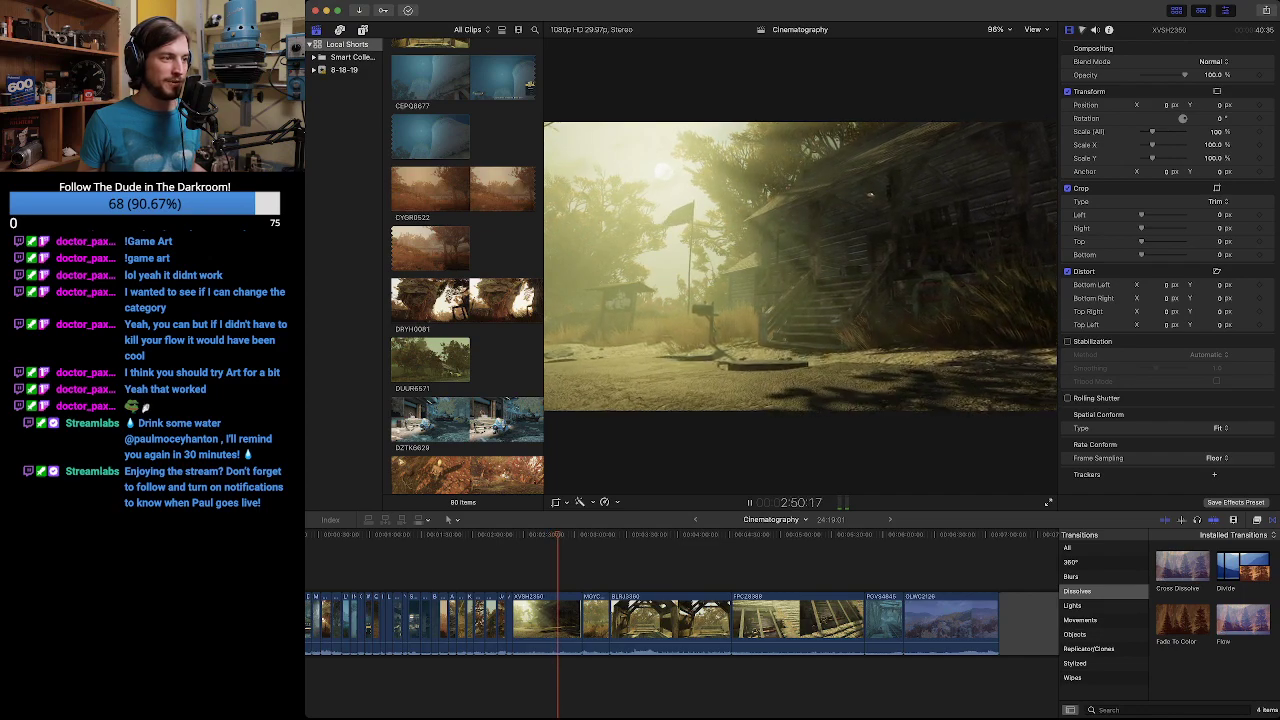
key(space)
key(Up)
drag(513, 622, 562, 622)
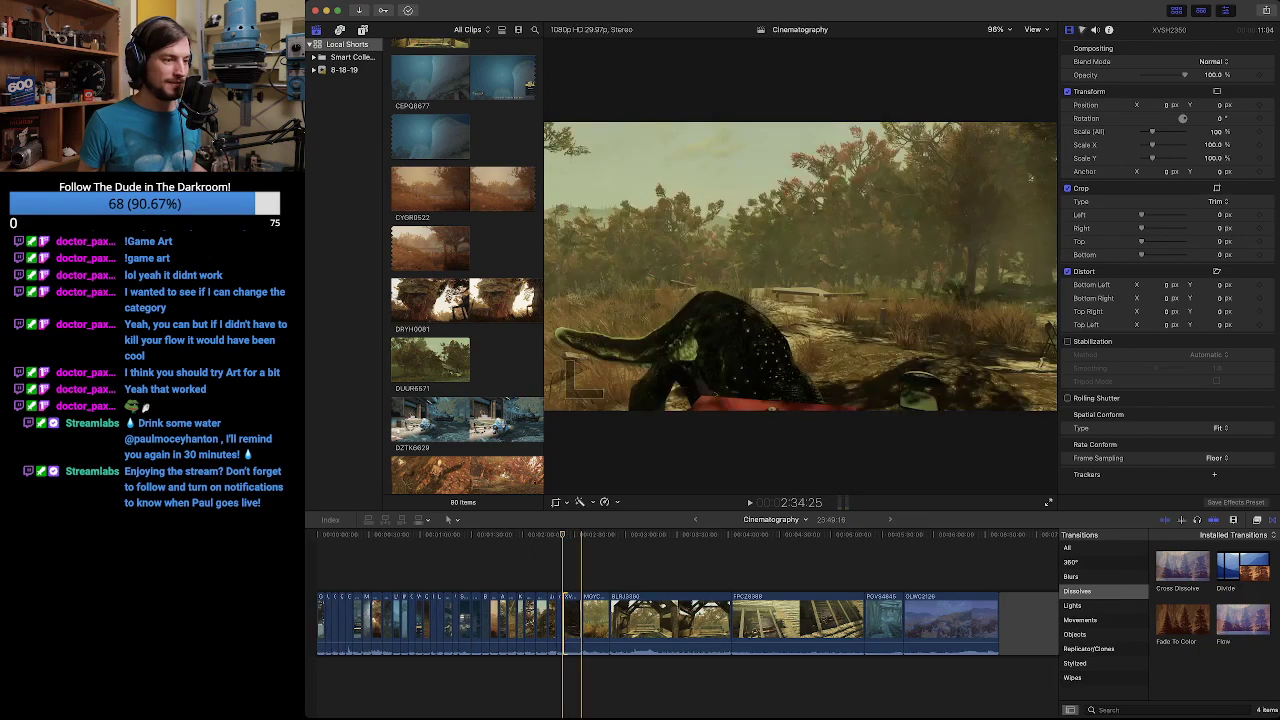
Play the trimmed wooden house clip and shorten its end to 2:29:16 so it lasts 5:45.
key(space)
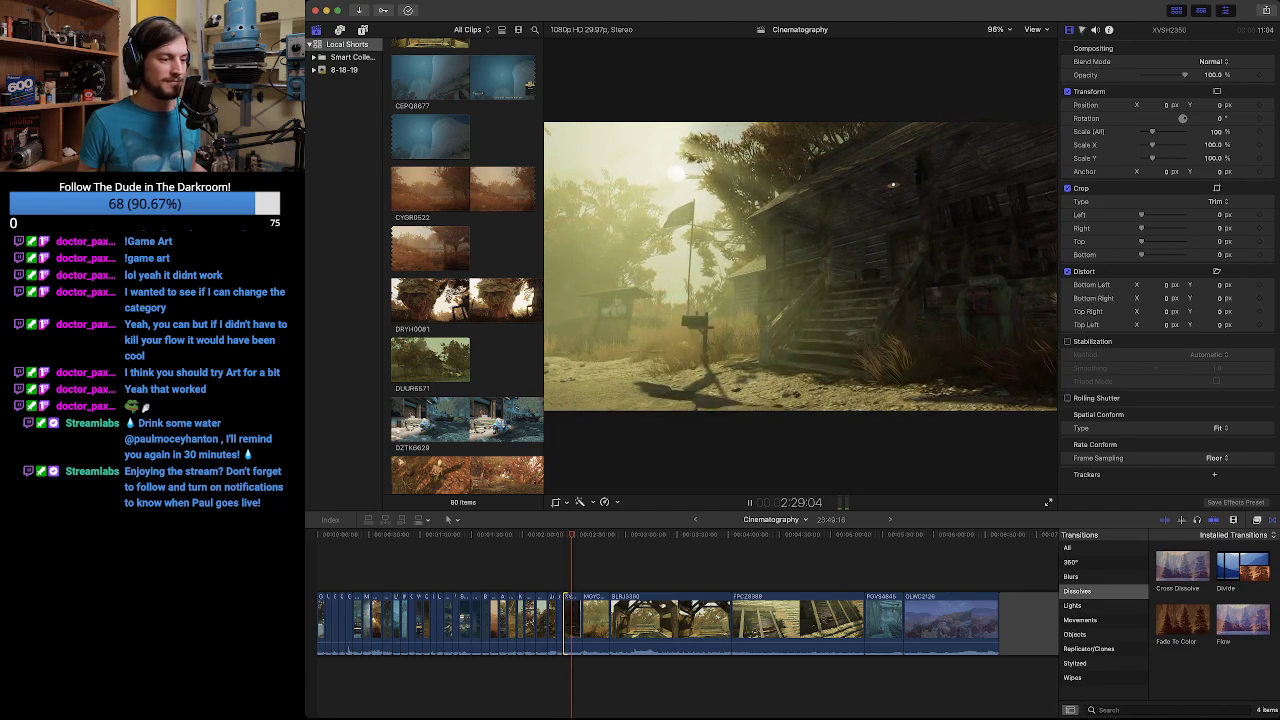
key(space)
drag(578, 638, 569, 638)
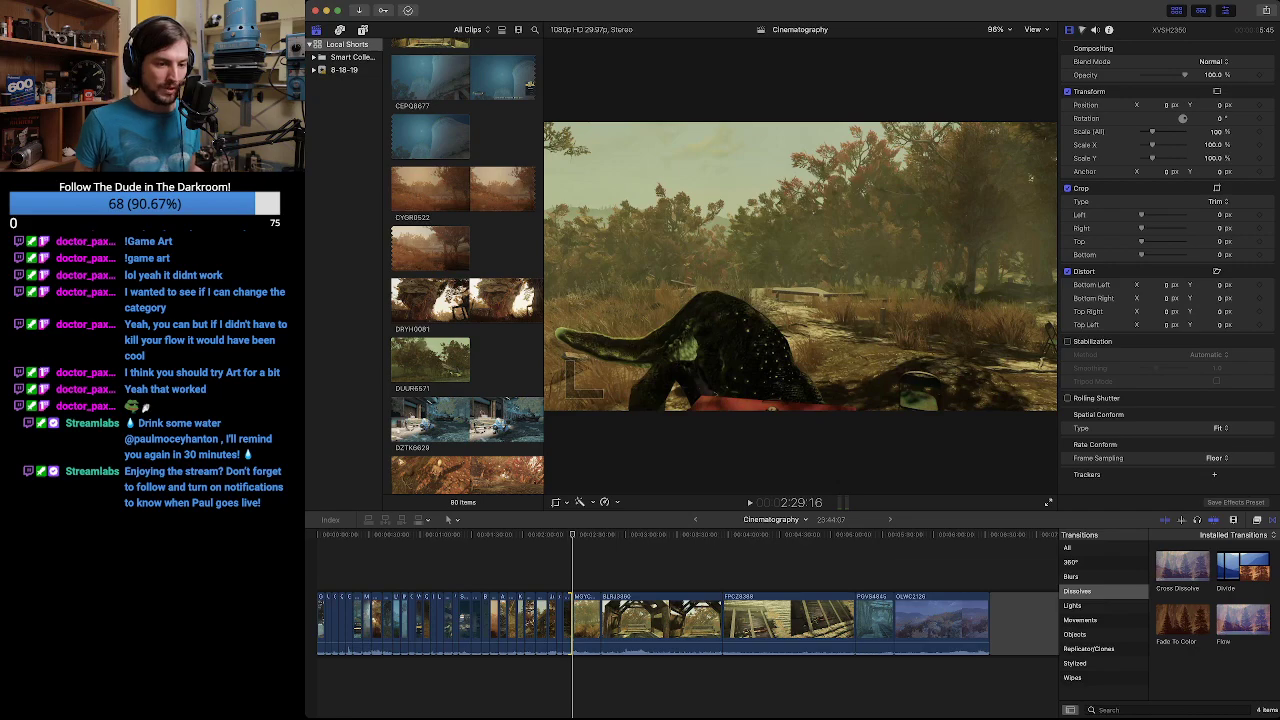
Play the campsite clip after the wooden house up to 2:44:10, then shuttle back to 2:34:24.
key(super+equal)
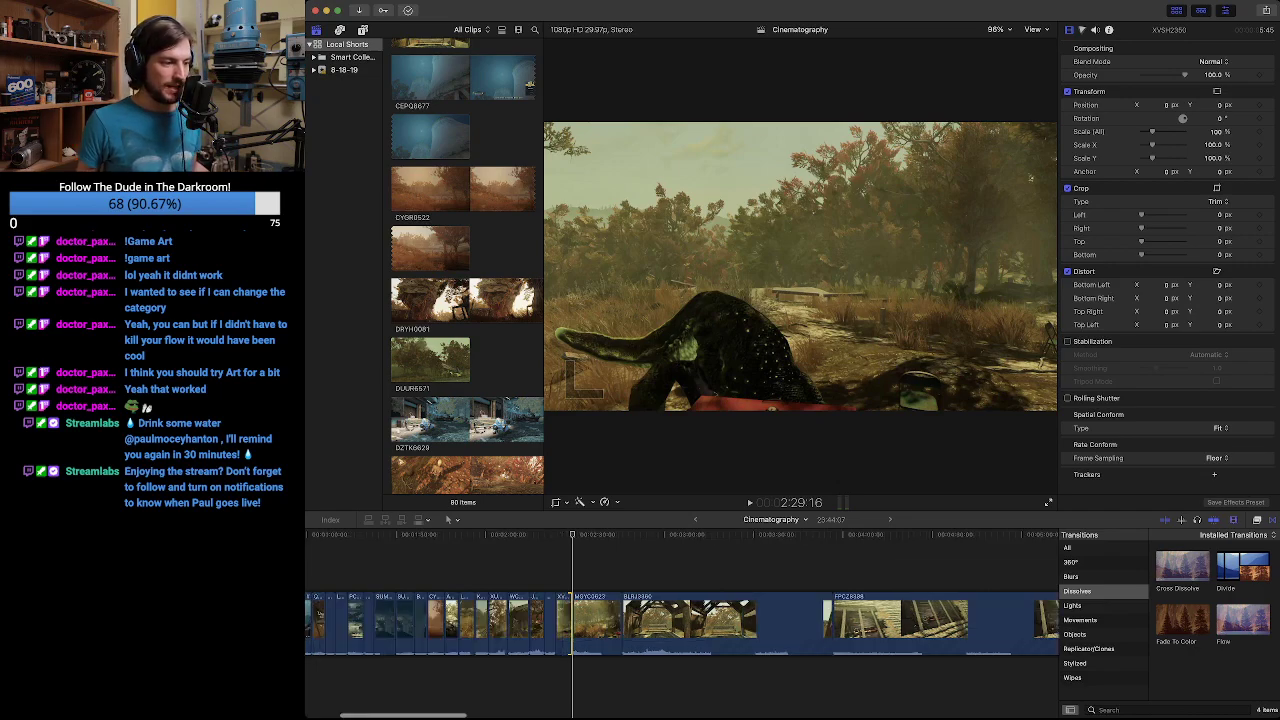
key(super+equal)
key(space)
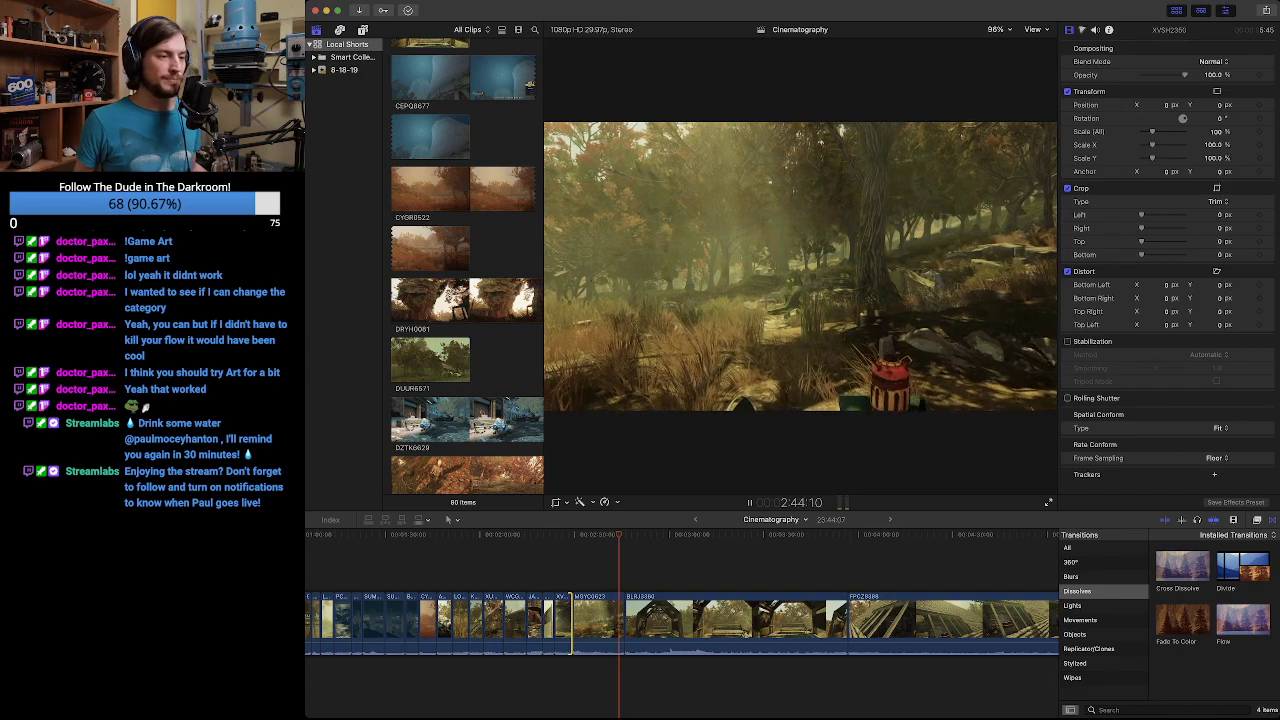
key(j)
key(j)
key(j)
key(j)
key(k)
key(j)
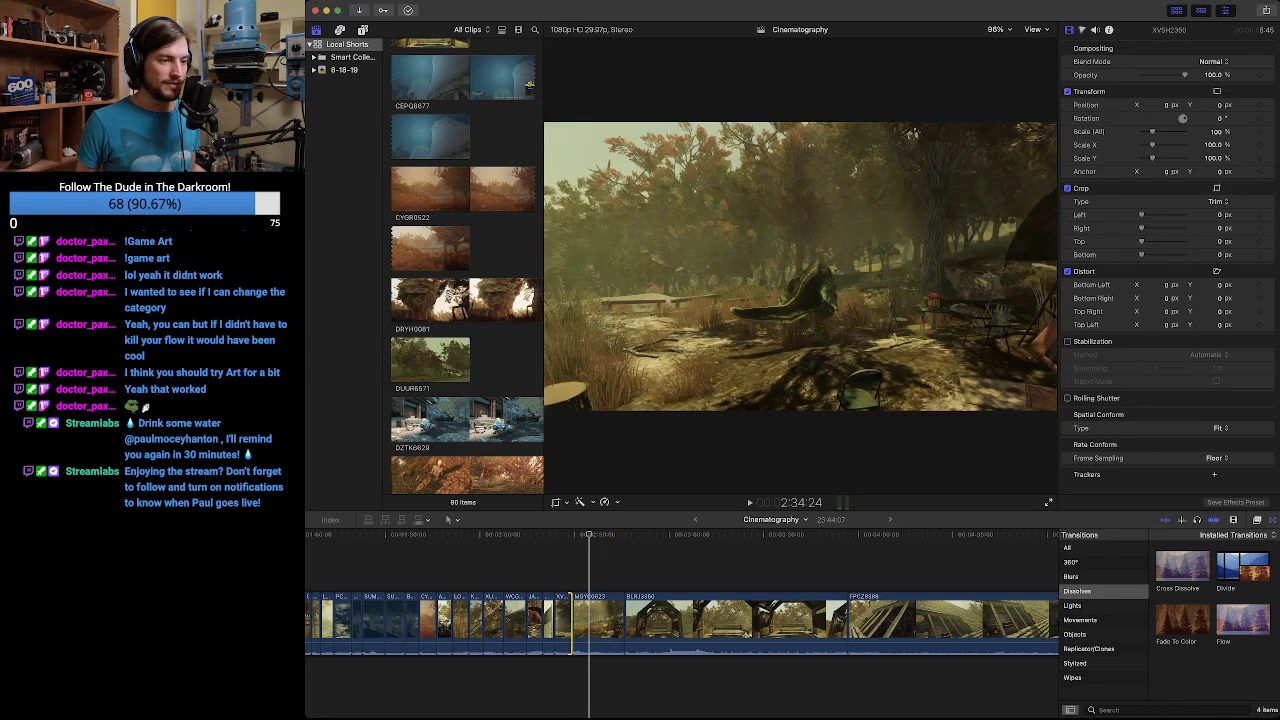
Find the frame near 2:35 in the campsite clip and trim the clip's start there so it lasts 10:46.
key(l)
key(k)
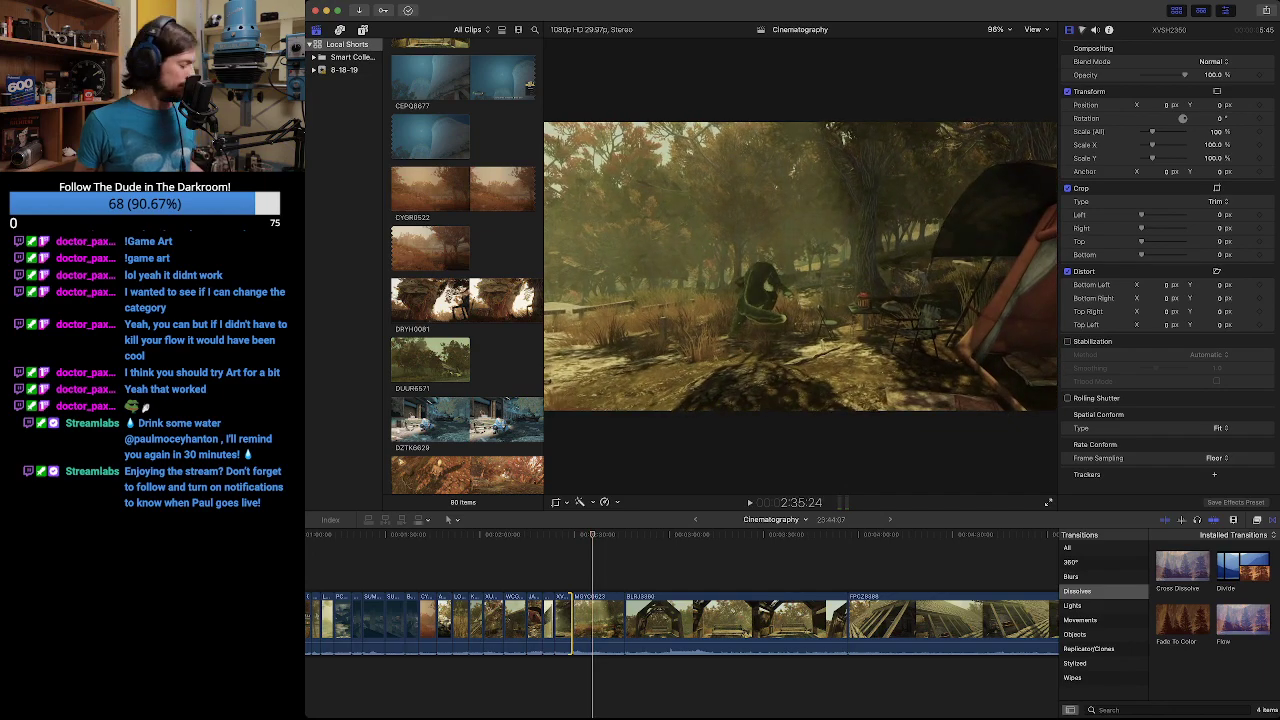
key(Left)
key(Left)
key(Left)
key(Left)
key(Left)
key(Left)
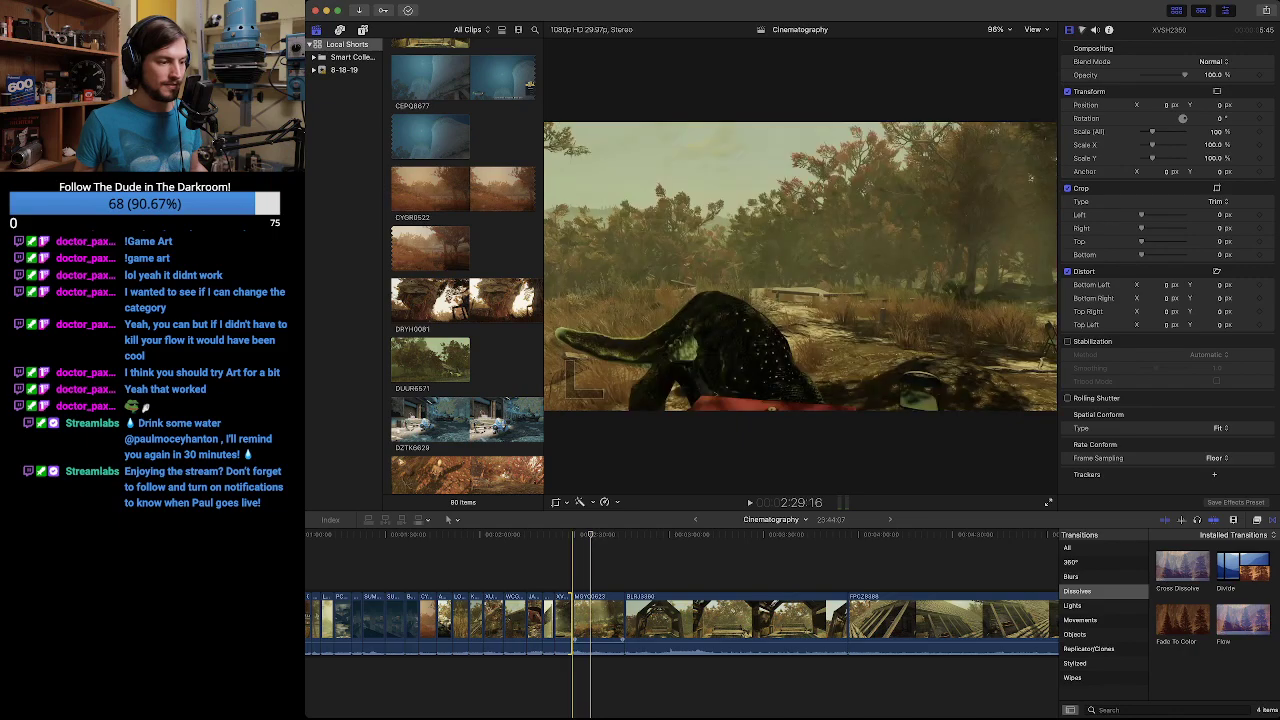
drag(574, 630, 592, 630)
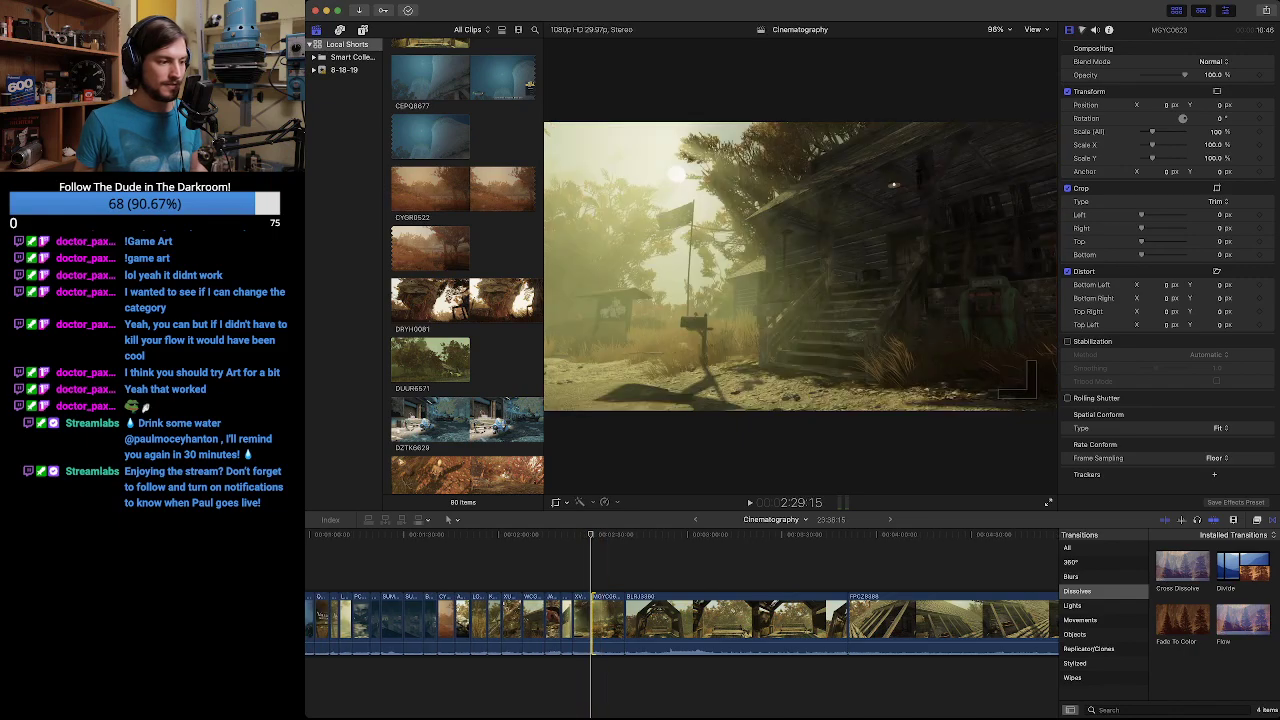
Play the trimmed campsite clip, shorten its end to about 2:34, and move the tent clip from 2:17 directly before it.
key(Right)
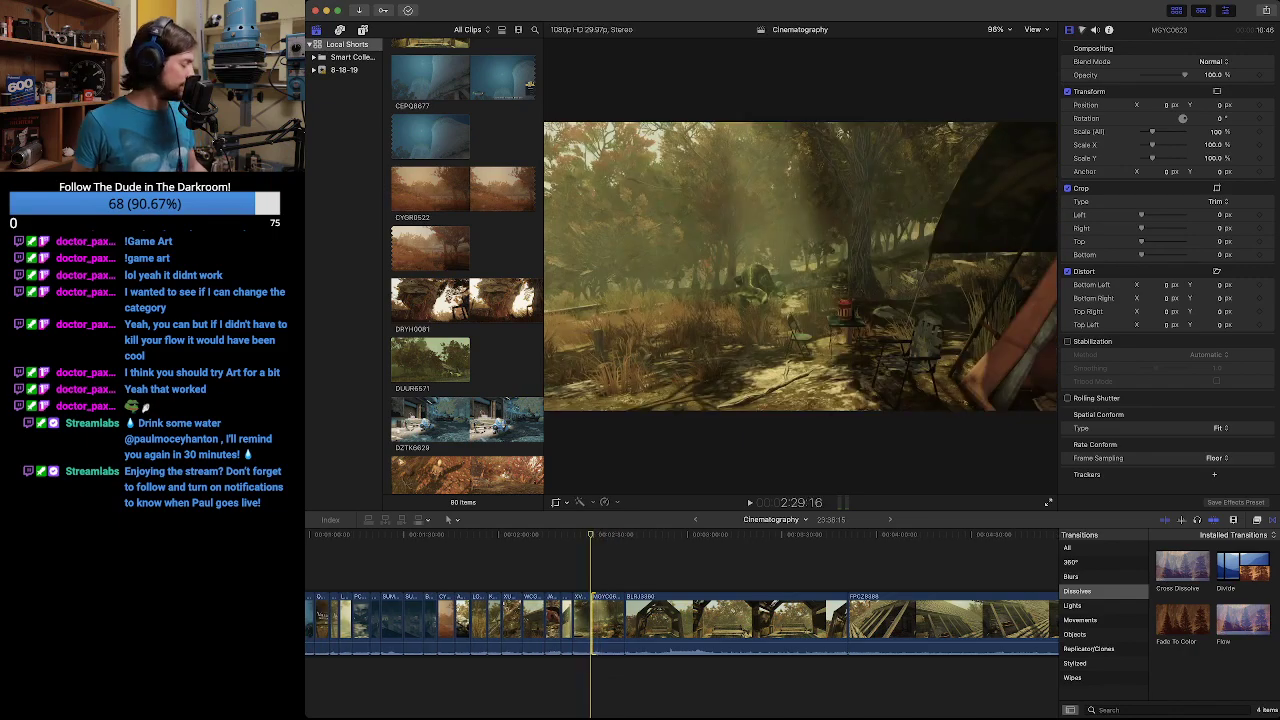
key(space)
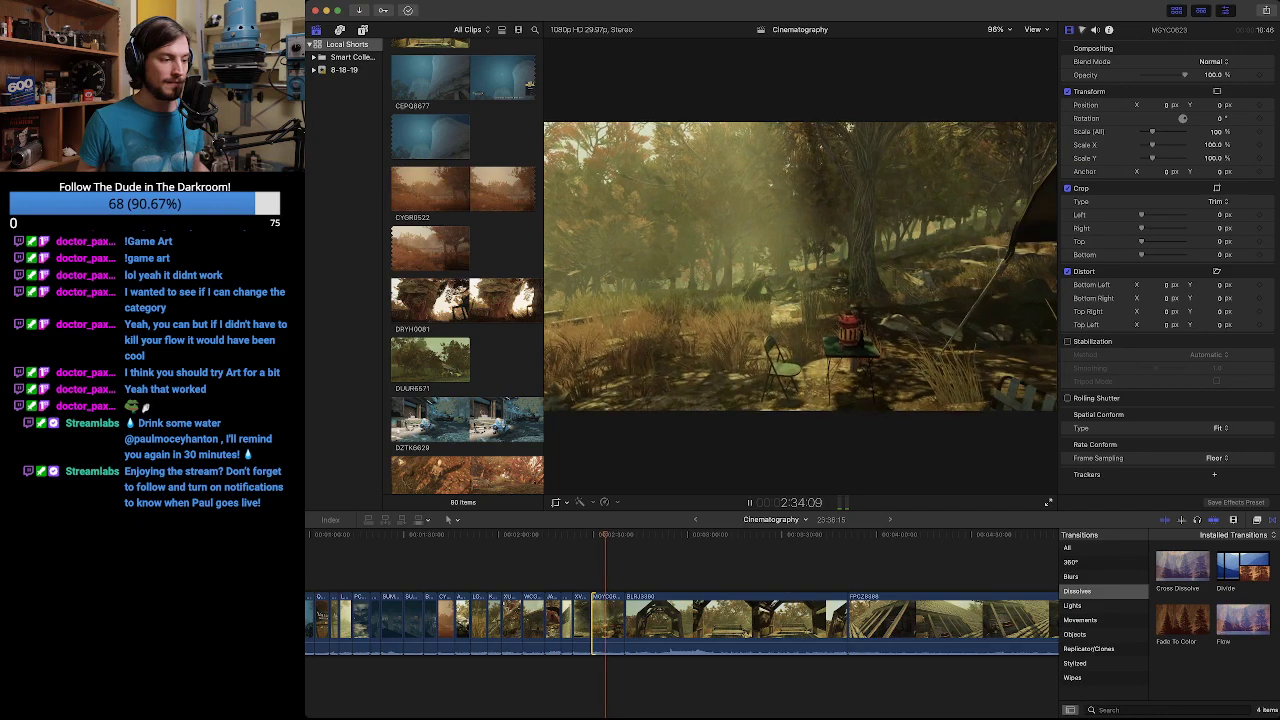
key(space)
drag(624, 620, 606, 620)
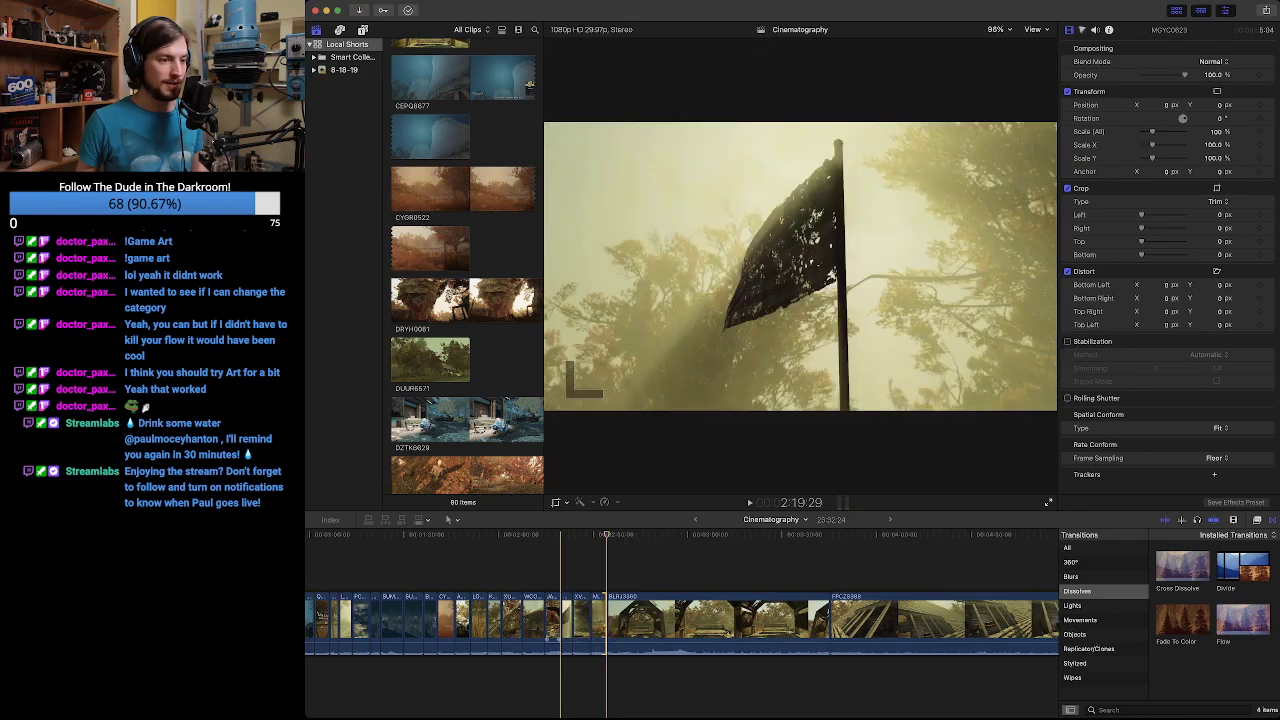
click(551, 620)
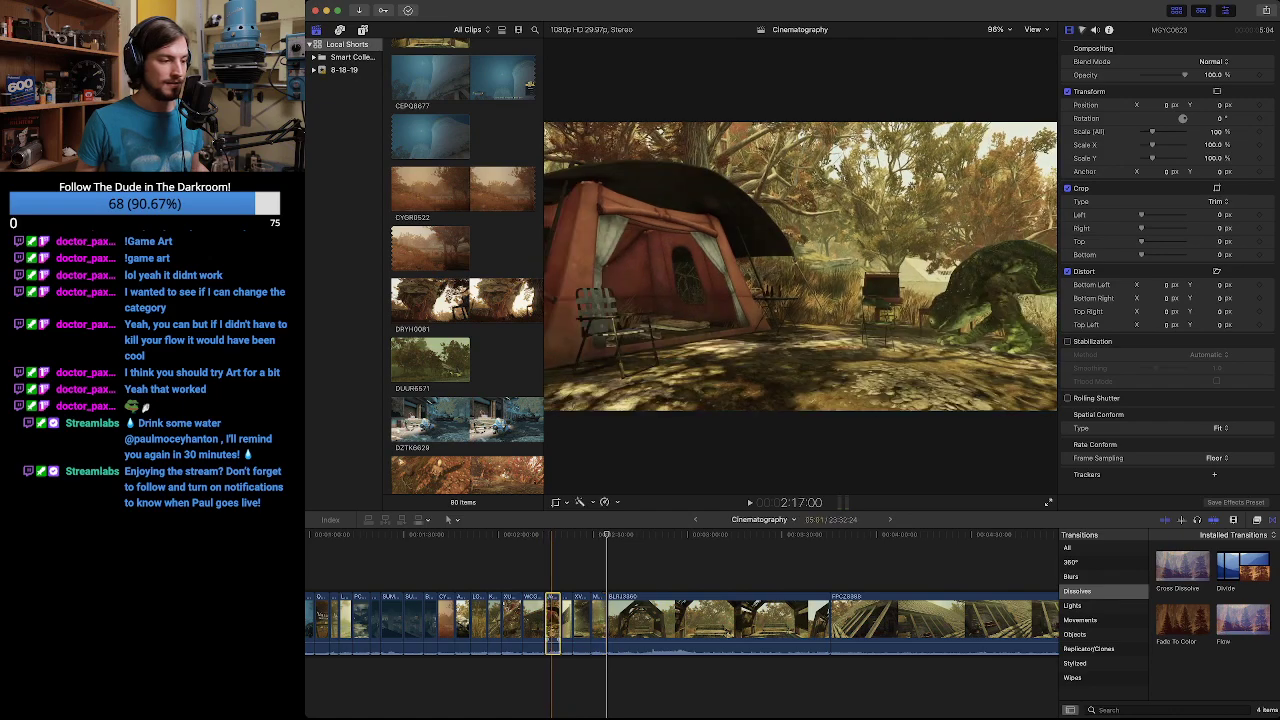
click(583, 620)
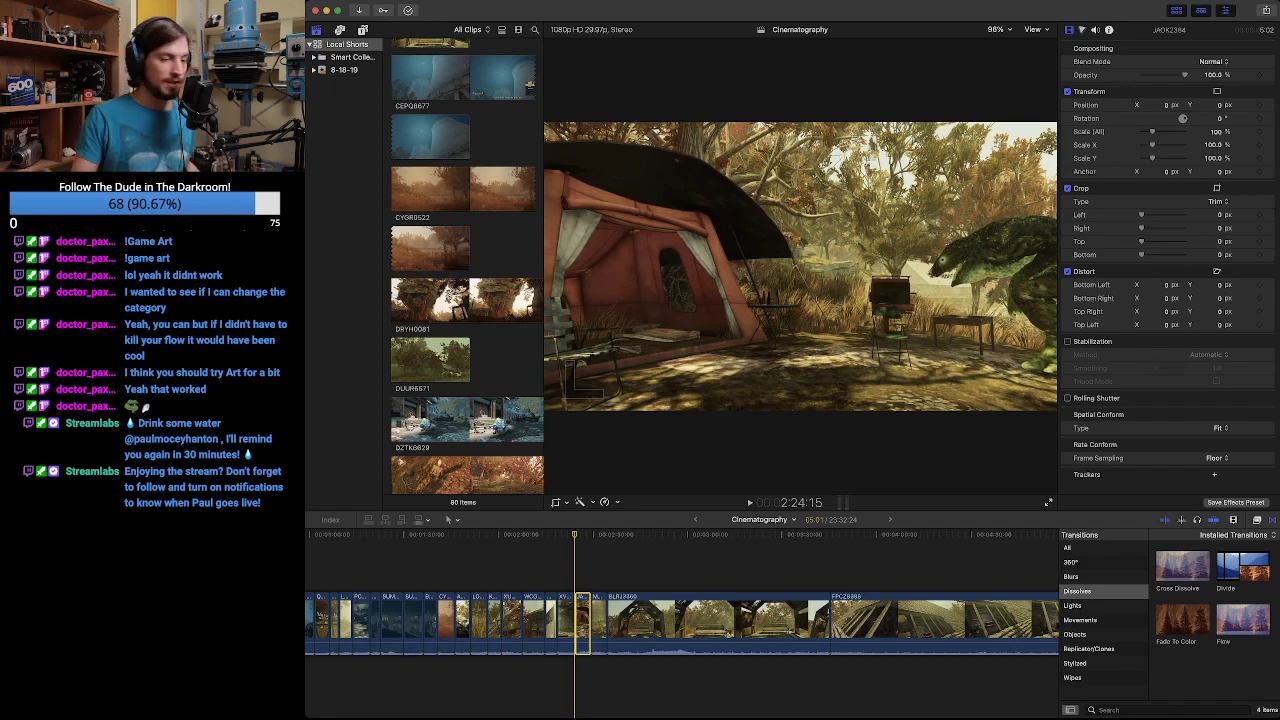
Play through the bench shelter clip up to 3:38 and trim its start so the clip lasts 20:25.
key(space)
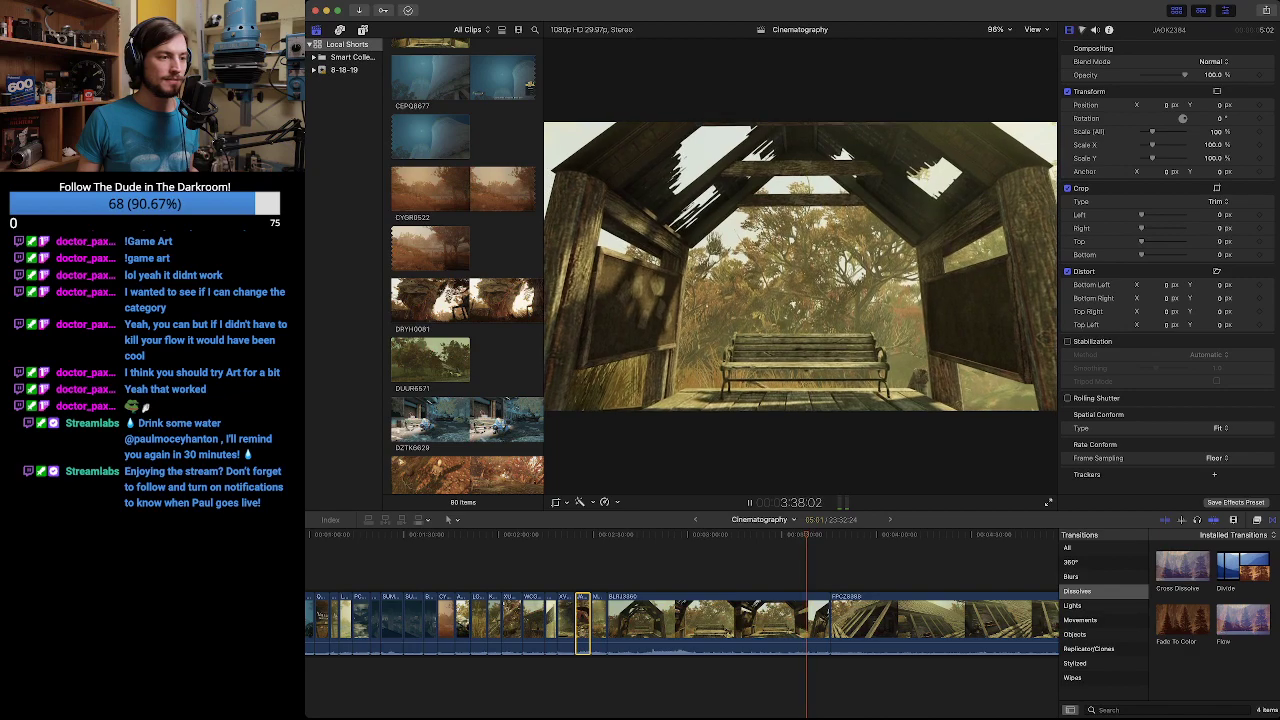
drag(809, 535, 765, 535)
drag(607, 625, 766, 620)
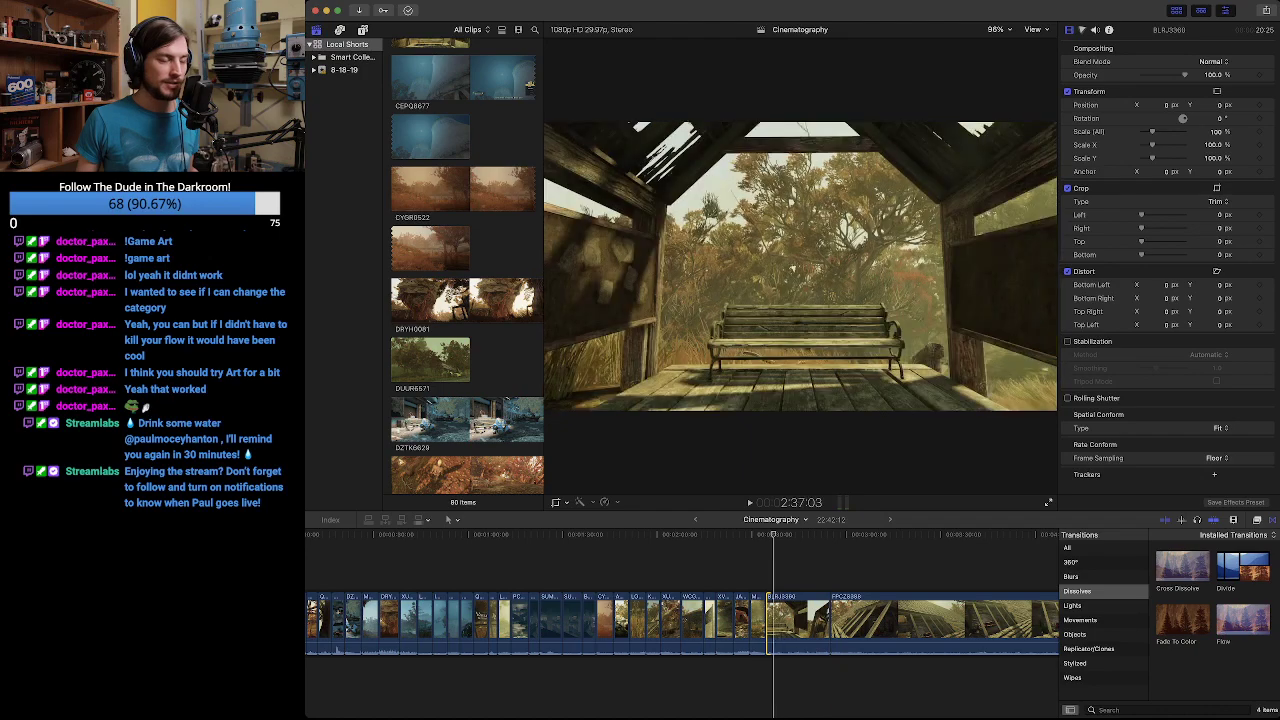
Play the trimmed bench shelter clip and shorten its end to 2:40:15 so it lasts 5:53.
key(space)
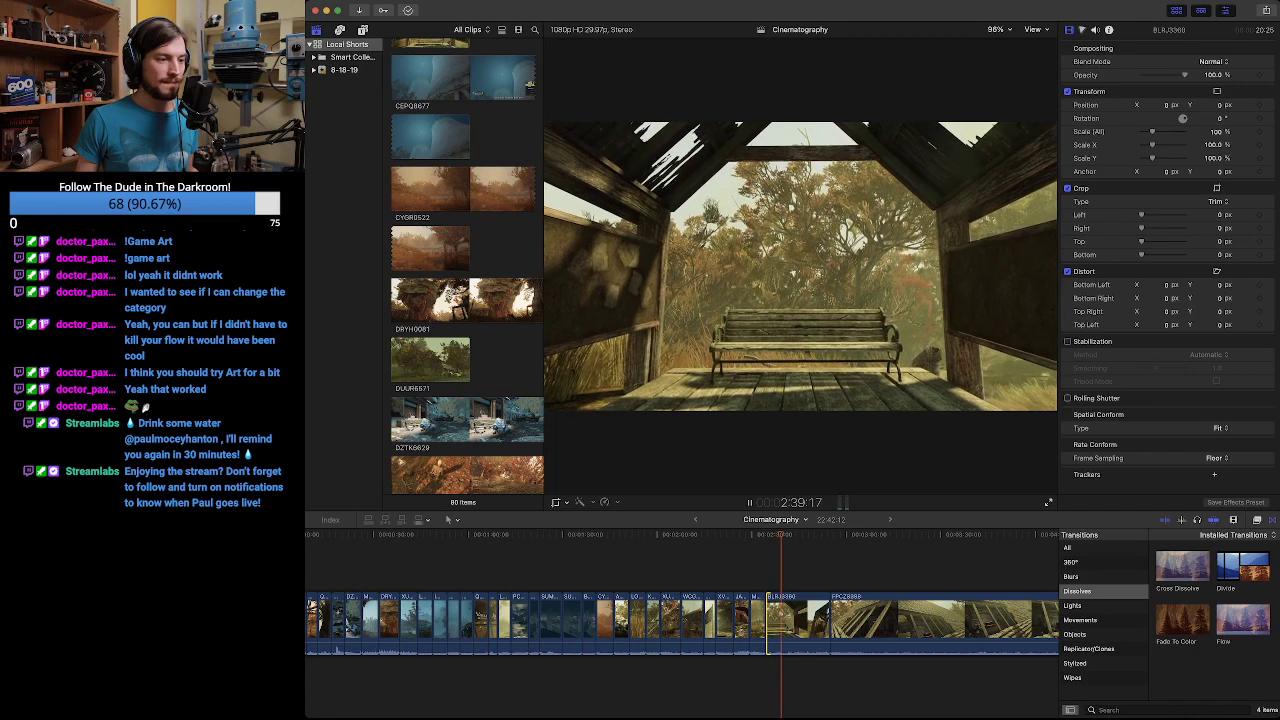
key(space)
drag(831, 620, 784, 620)
Review the broken roof clip up to 3:51, shuttling back and forth, and trim its start so it lasts about 12 seconds.
scroll(827, 620, right, 5)
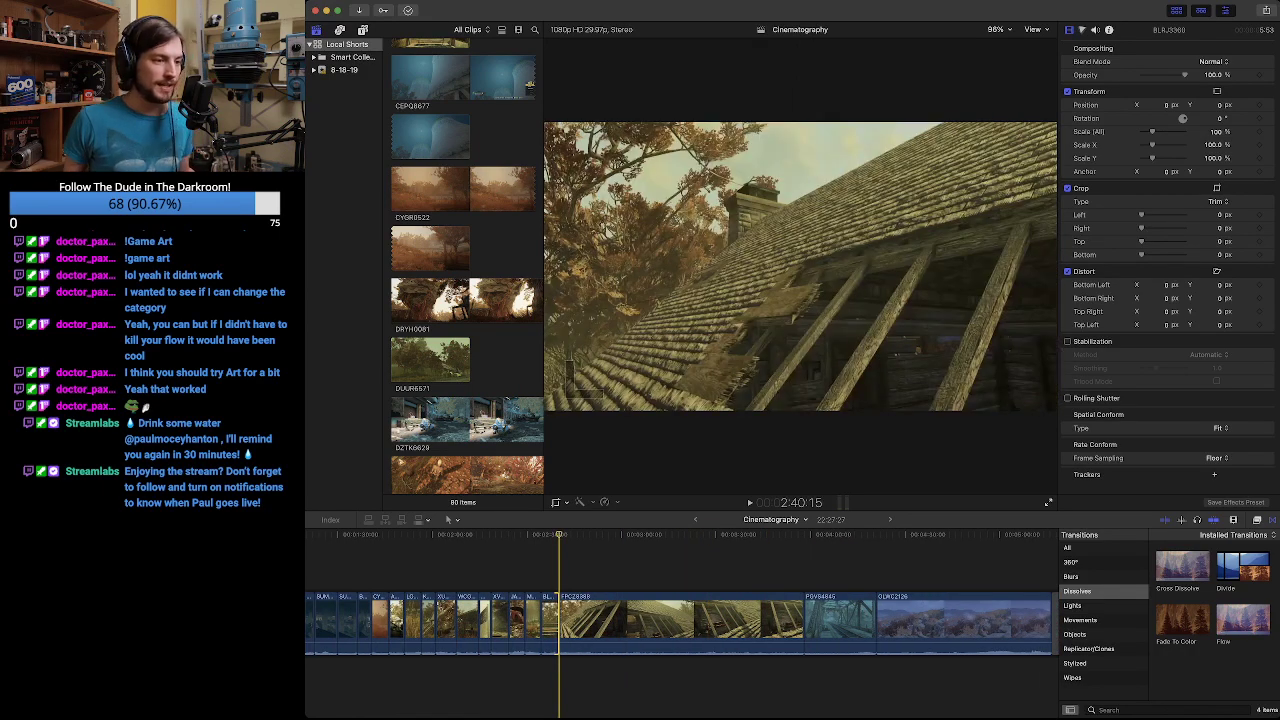
key(space)
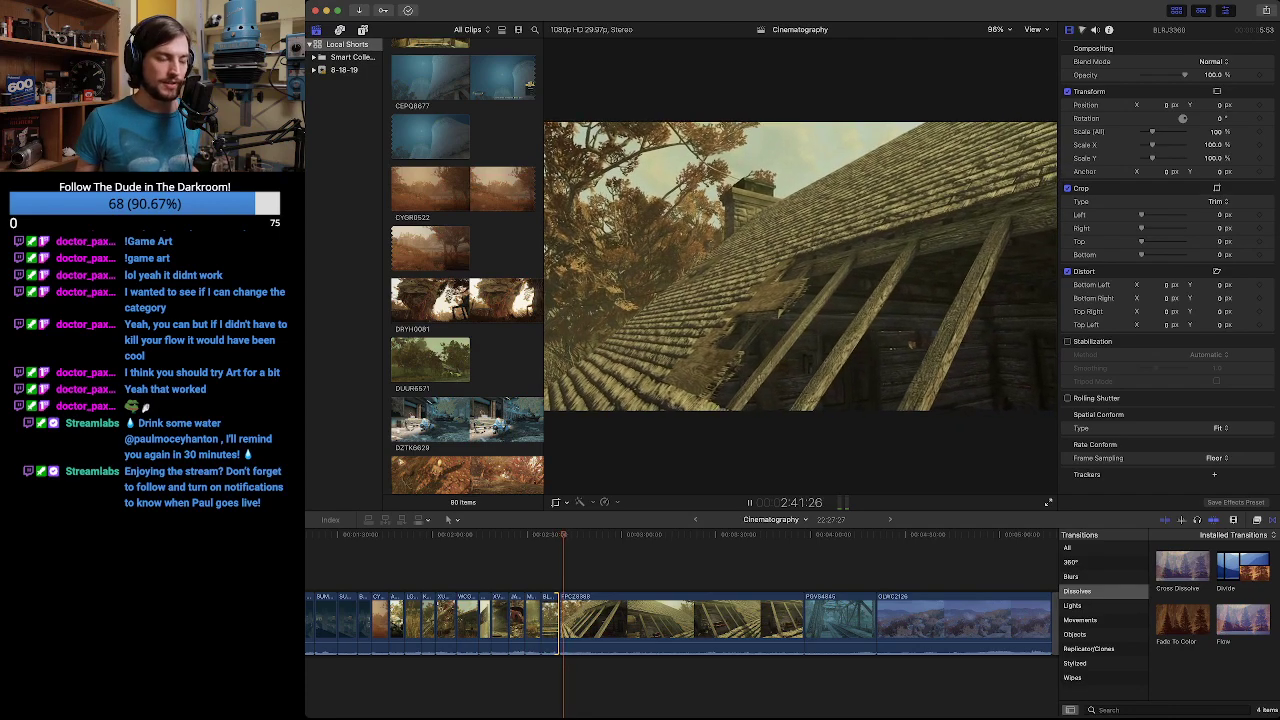
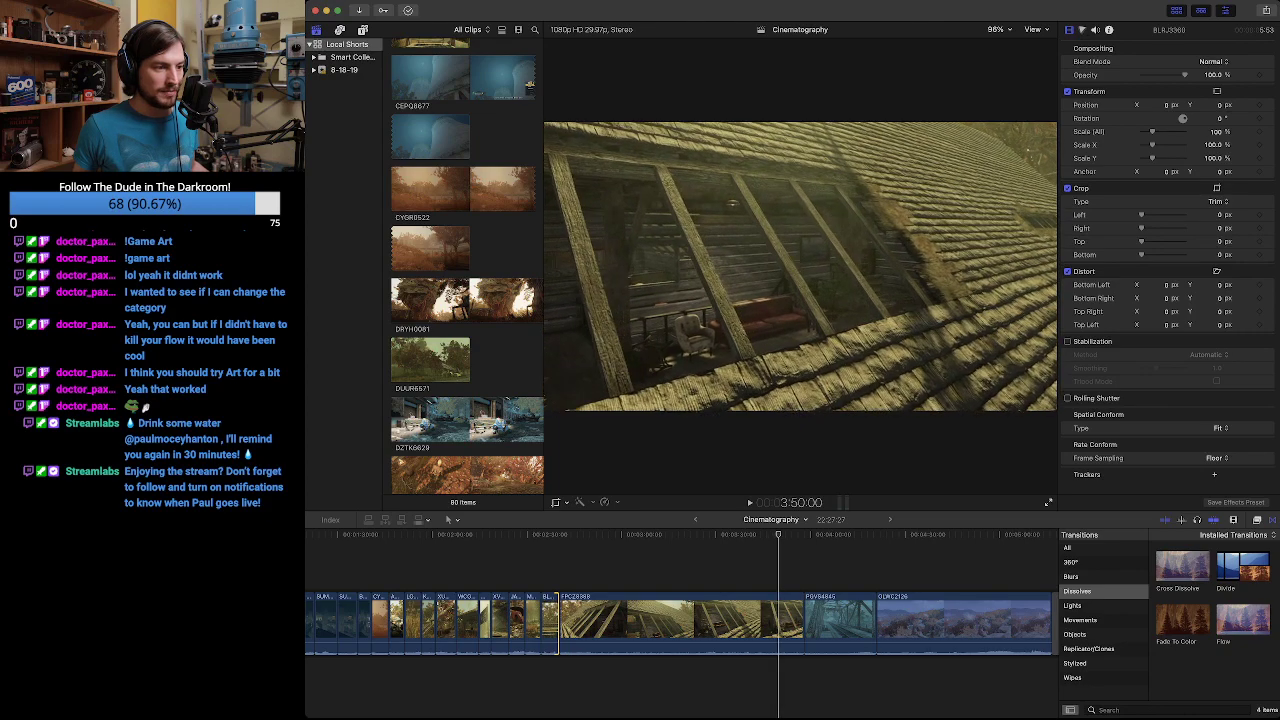
key(j)
key(j)
key(j)
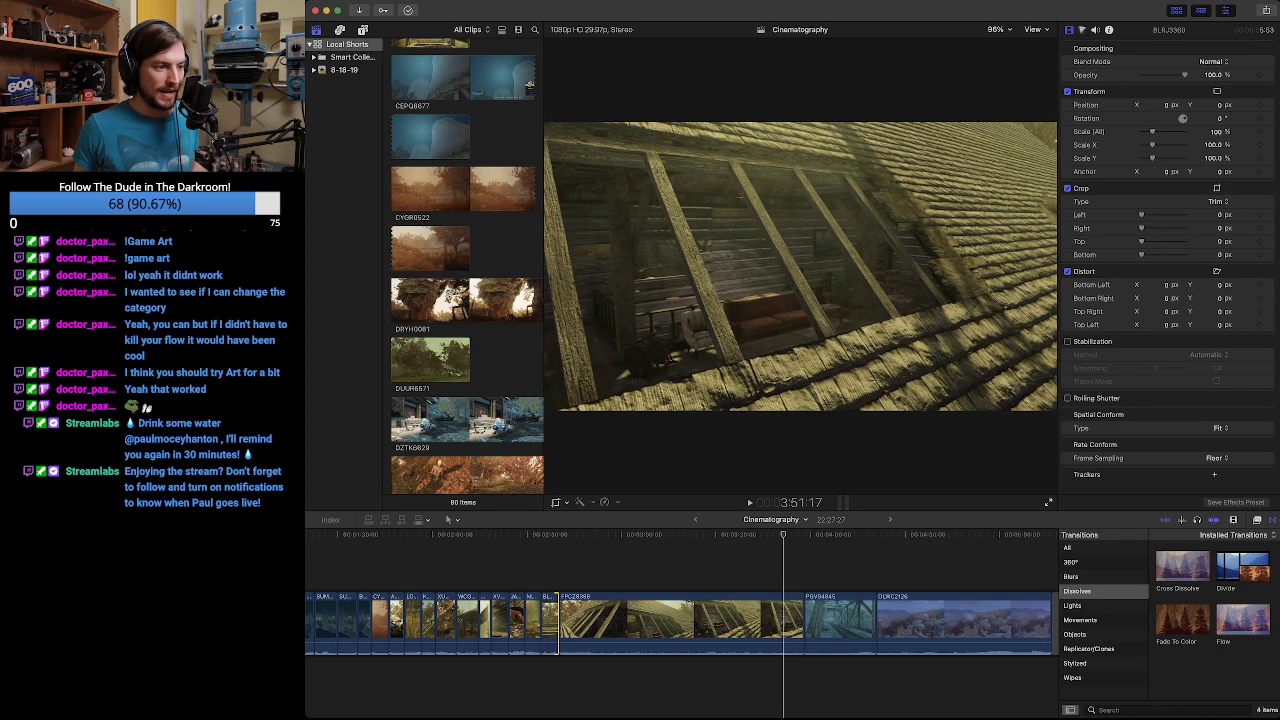
key(l)
key(l)
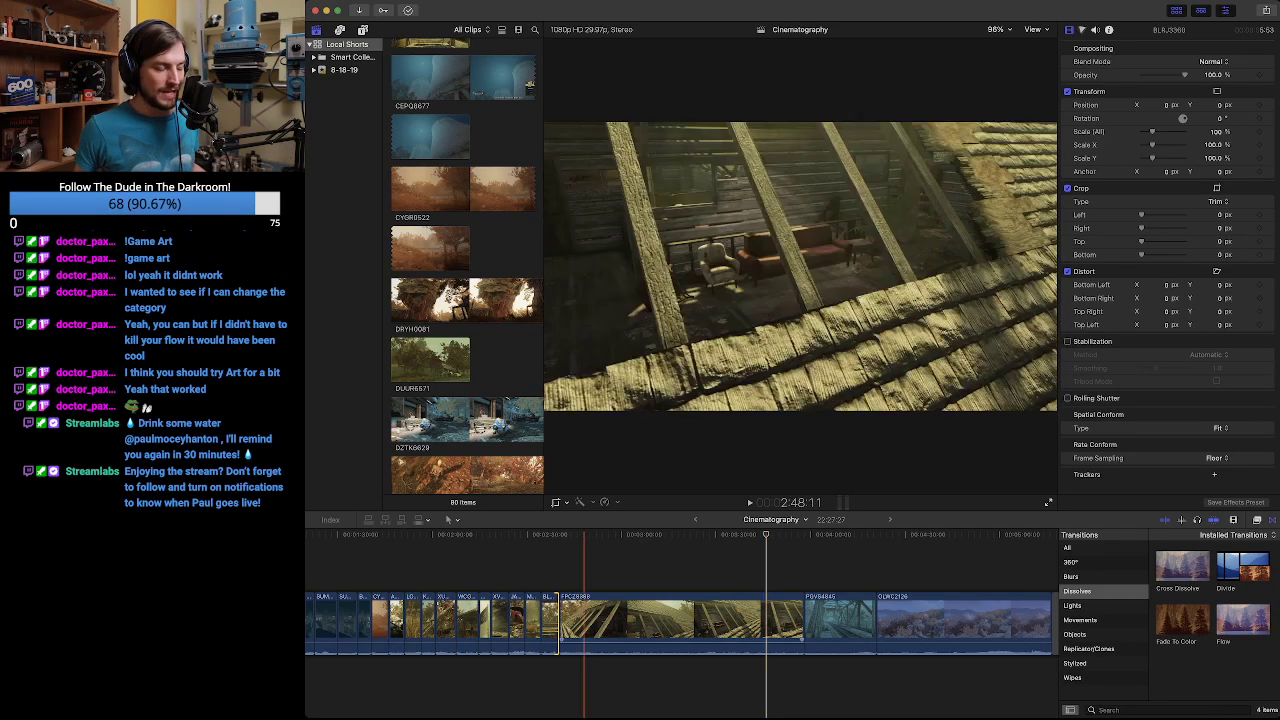
drag(558, 620, 767, 620)
Play the trimmed broken roof clip and shorten its end to 2:46:00 so it lasts 5:29.
key(space)
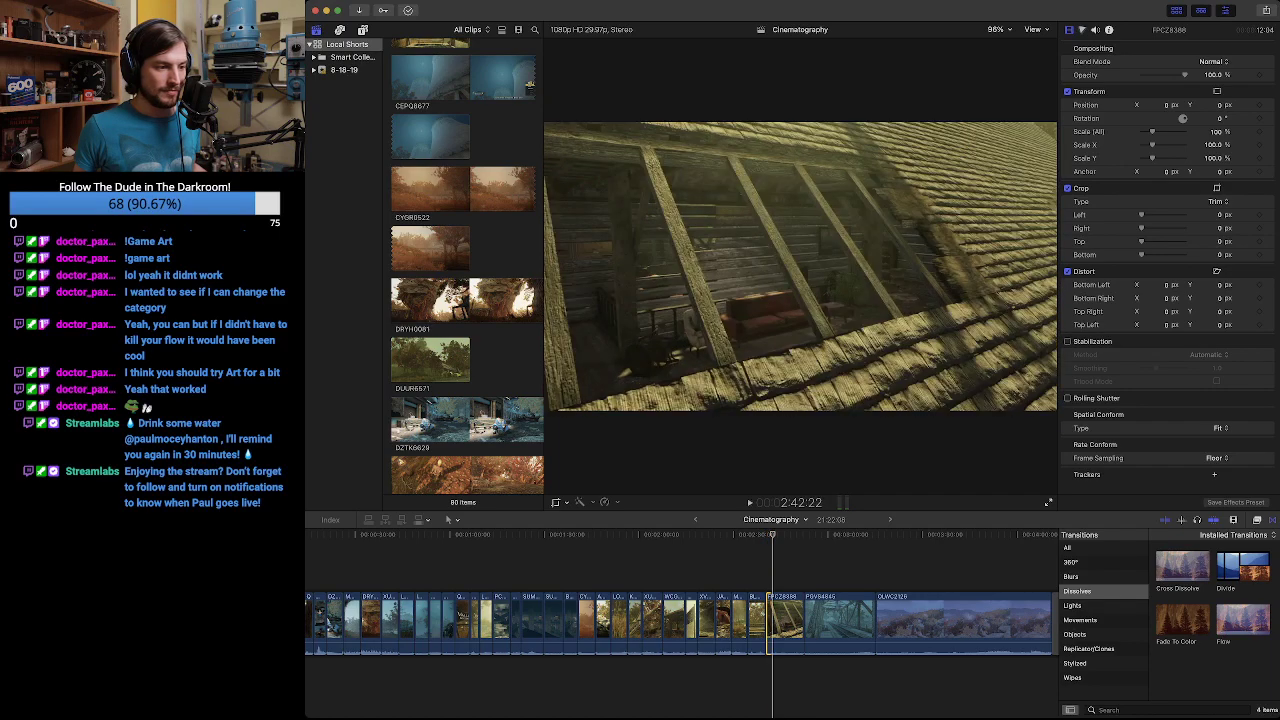
key(space)
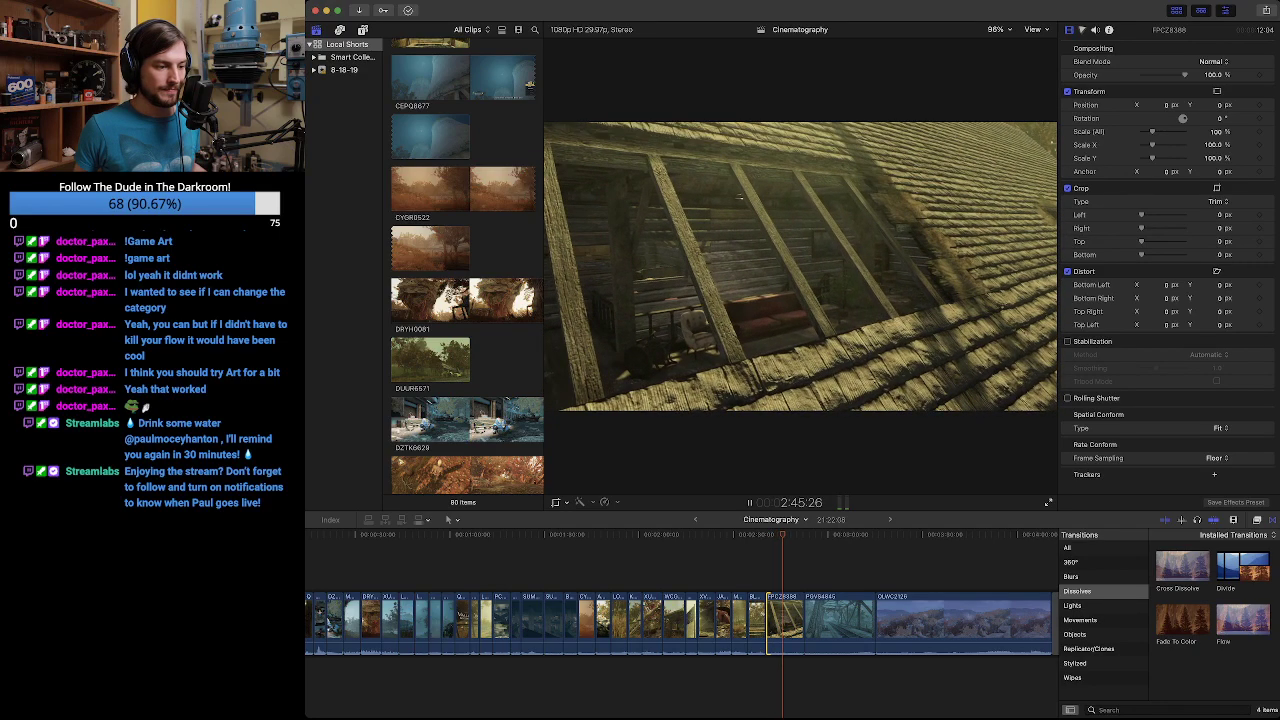
key(space)
drag(804, 625, 783, 625)
Play the railway bridge clip up to 3:03, replay its opening, and trim its start so it lasts about 20 seconds.
key(space)
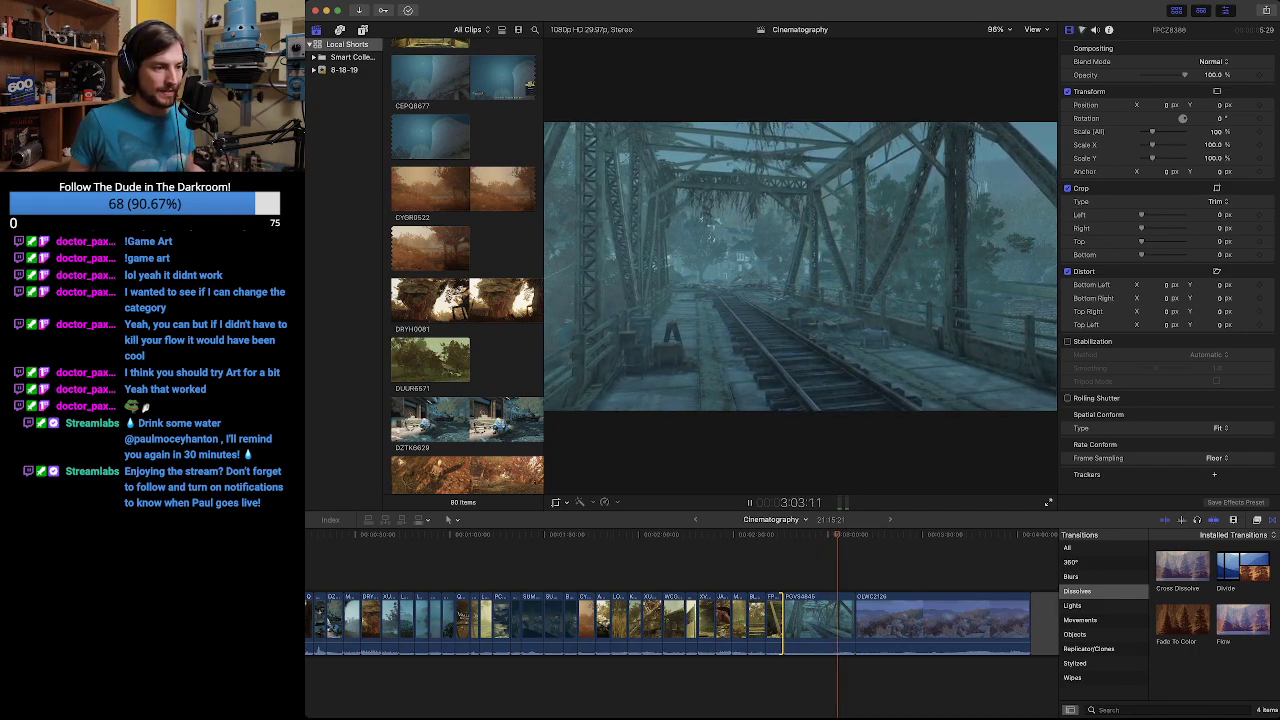
key(Up)
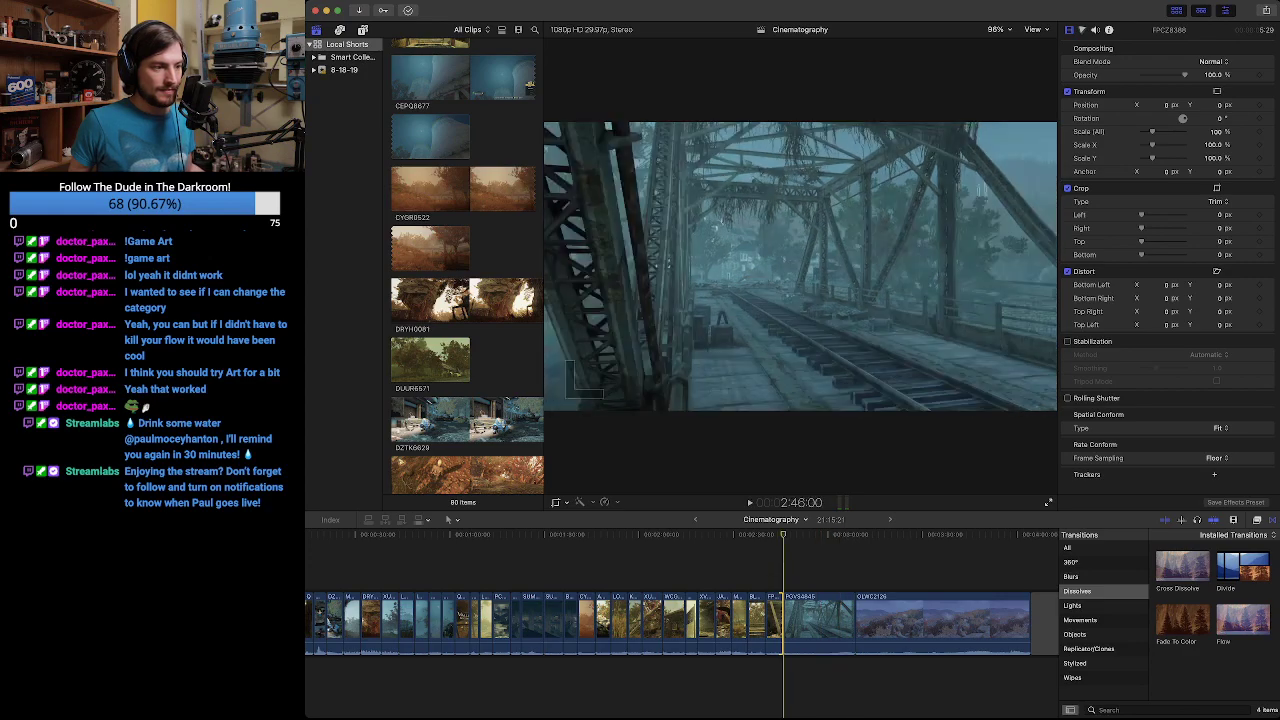
key(space)
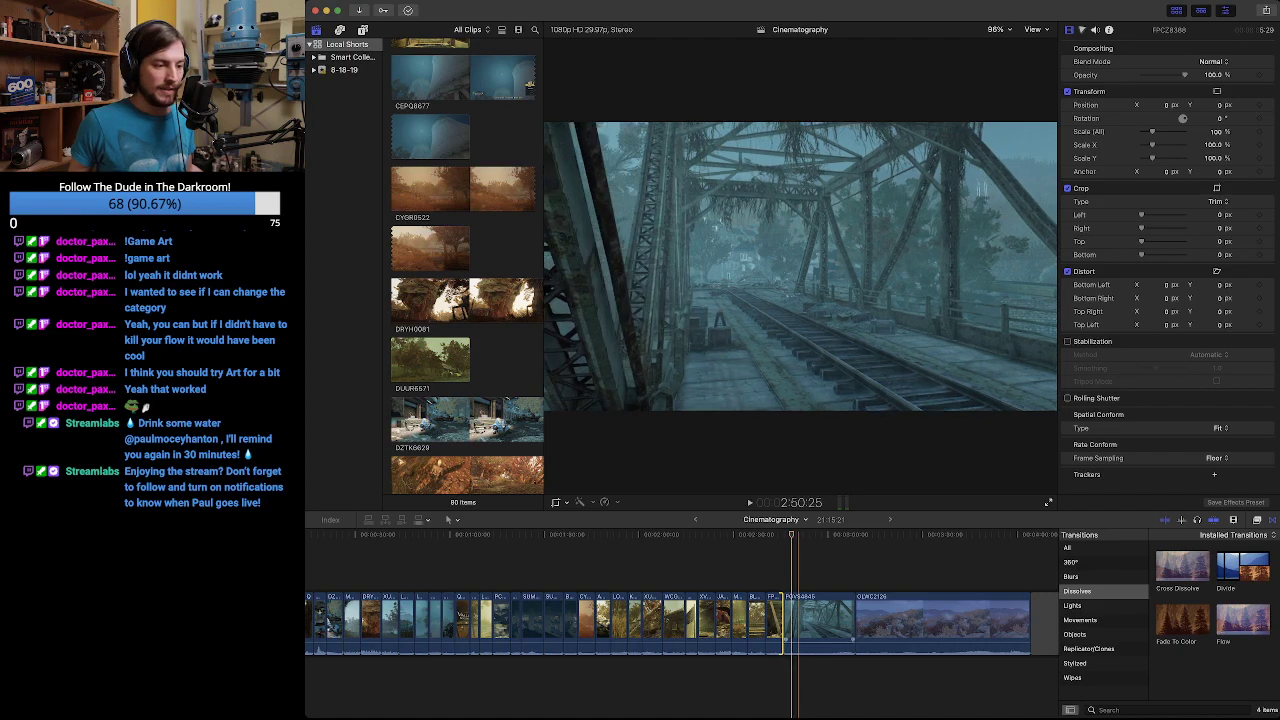
key(Up)
drag(784, 620, 793, 620)
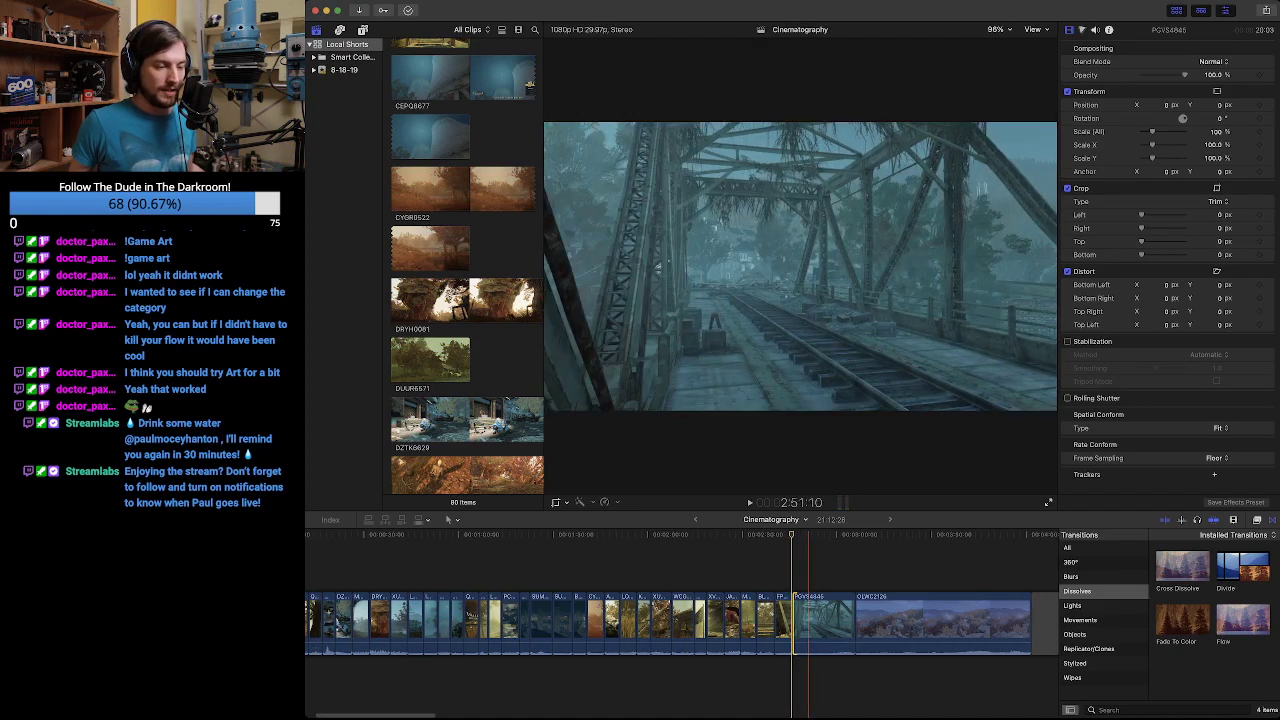
Replay the opening of the trimmed railway bridge clip several times and shorten the clip's end to 2:50:14.
key(space)
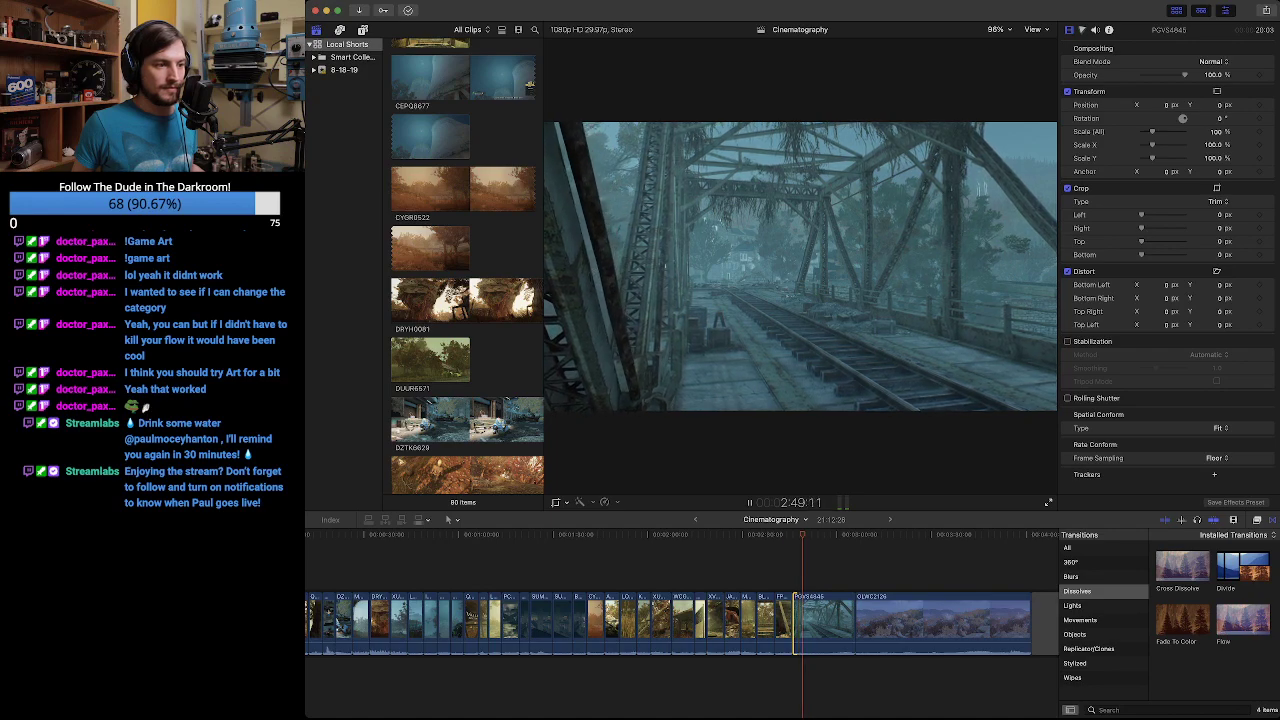
key(space)
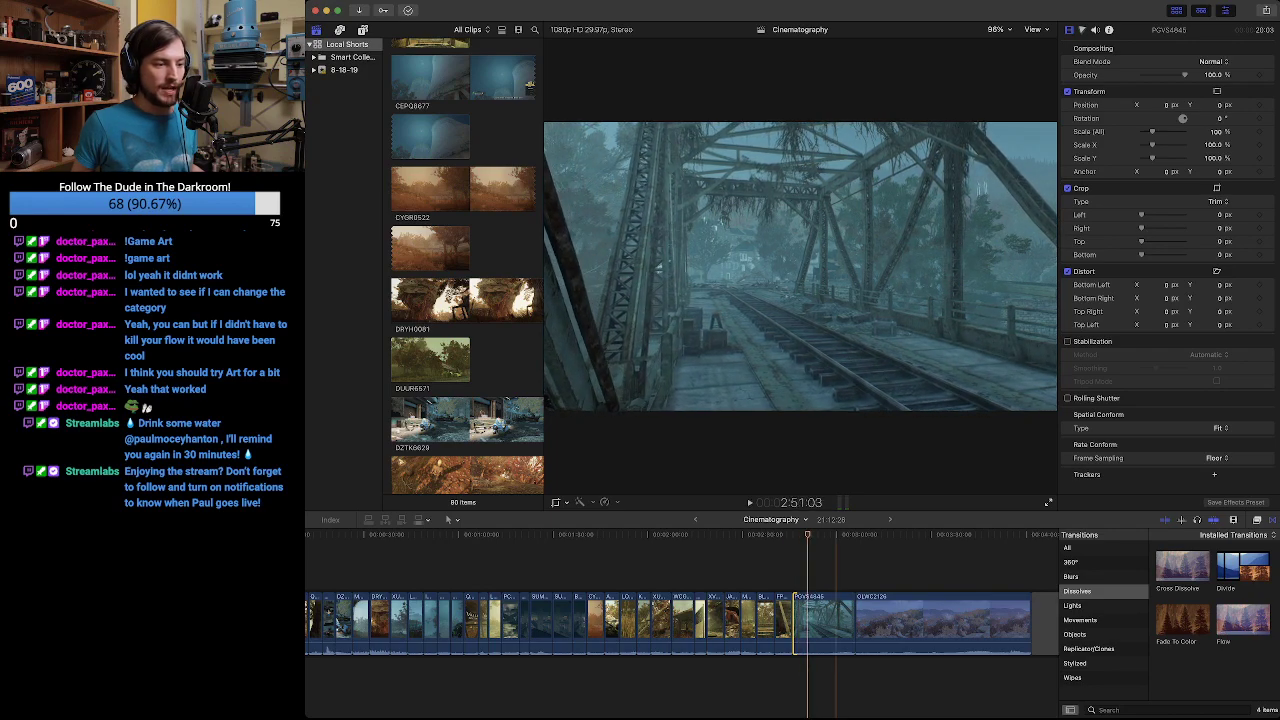
key(Up)
key(space)
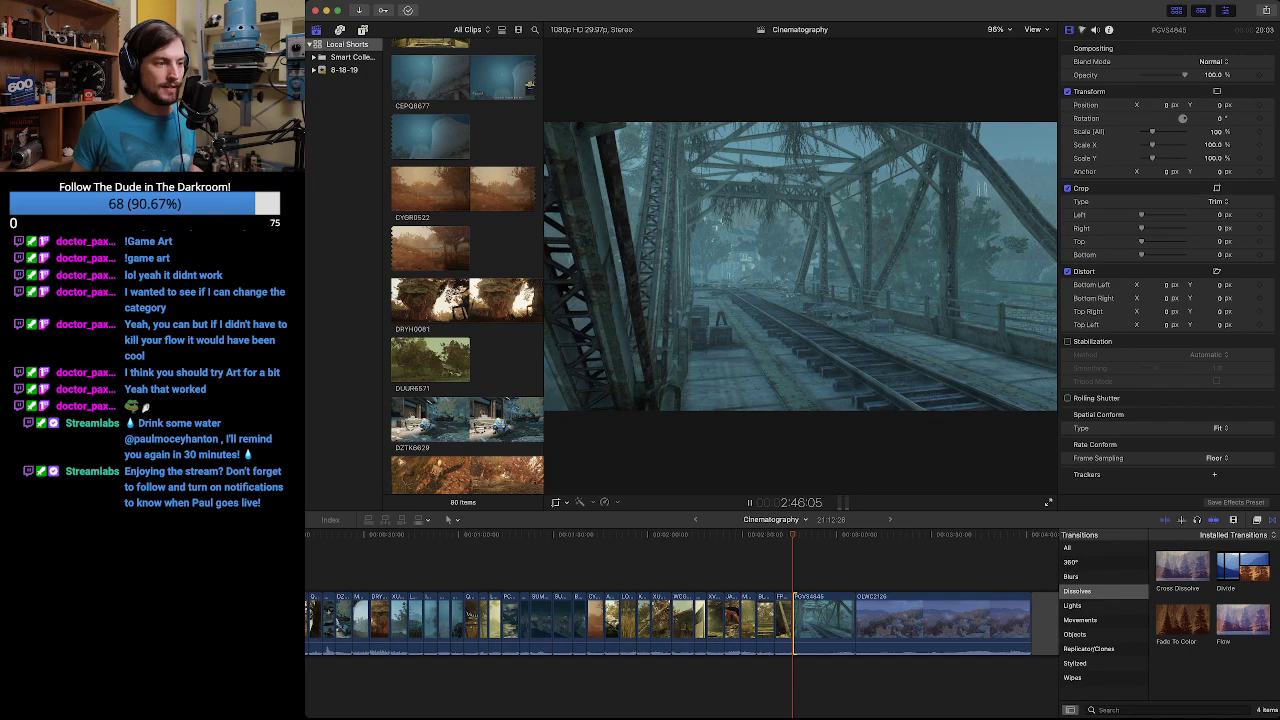
key(l)
key(space)
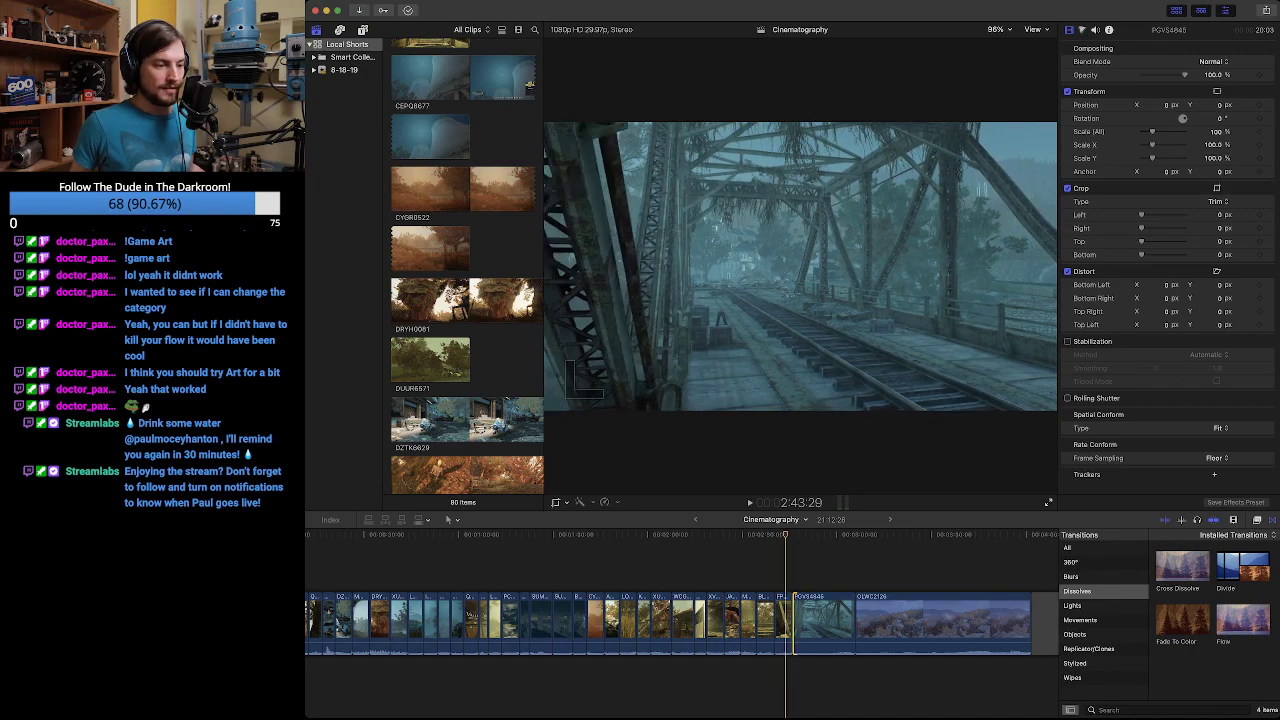
key(space)
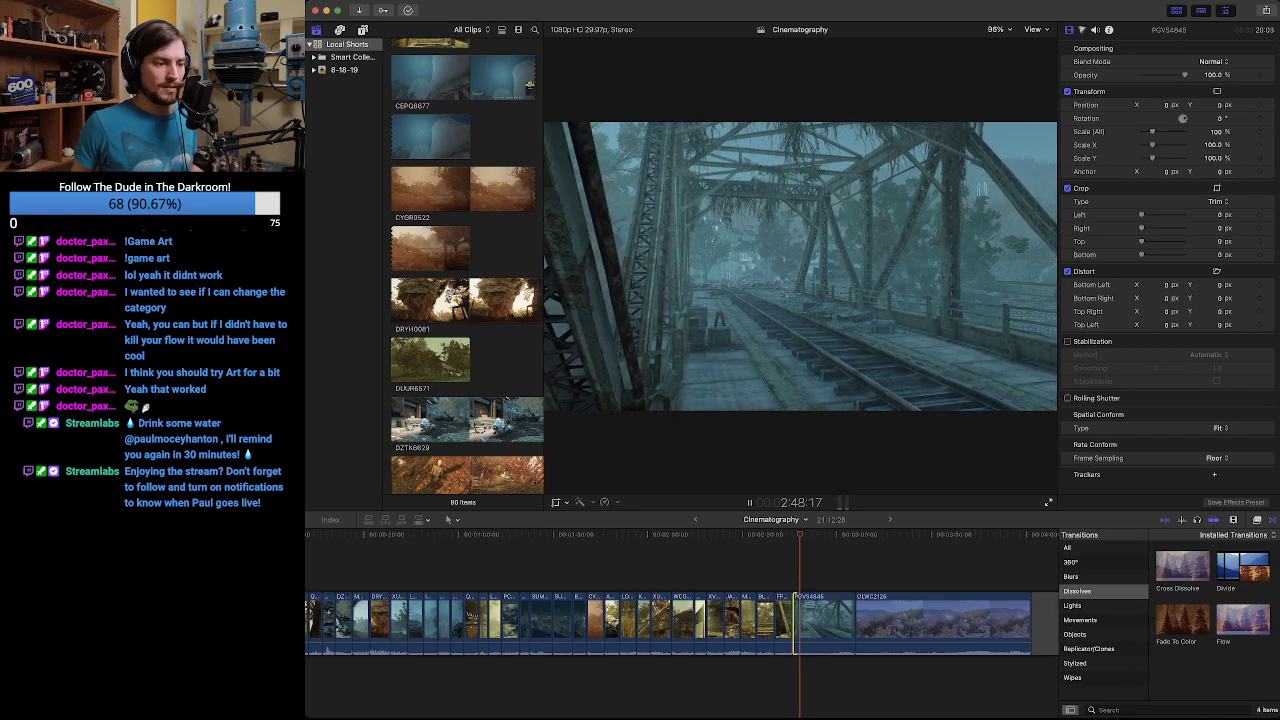
key(space)
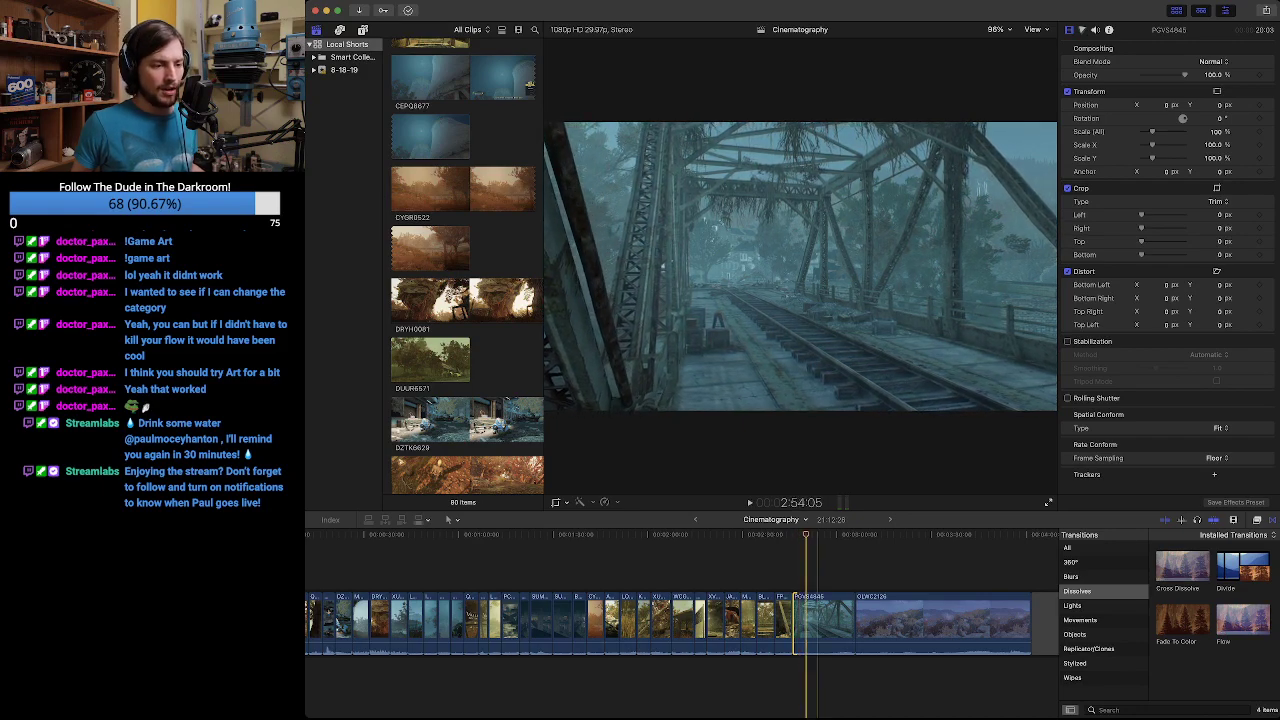
drag(853, 622, 805, 622)
Play the night landscape clip up to 3:26 and trim its start to 3:18:04 so it lasts 28:05.
key(space)
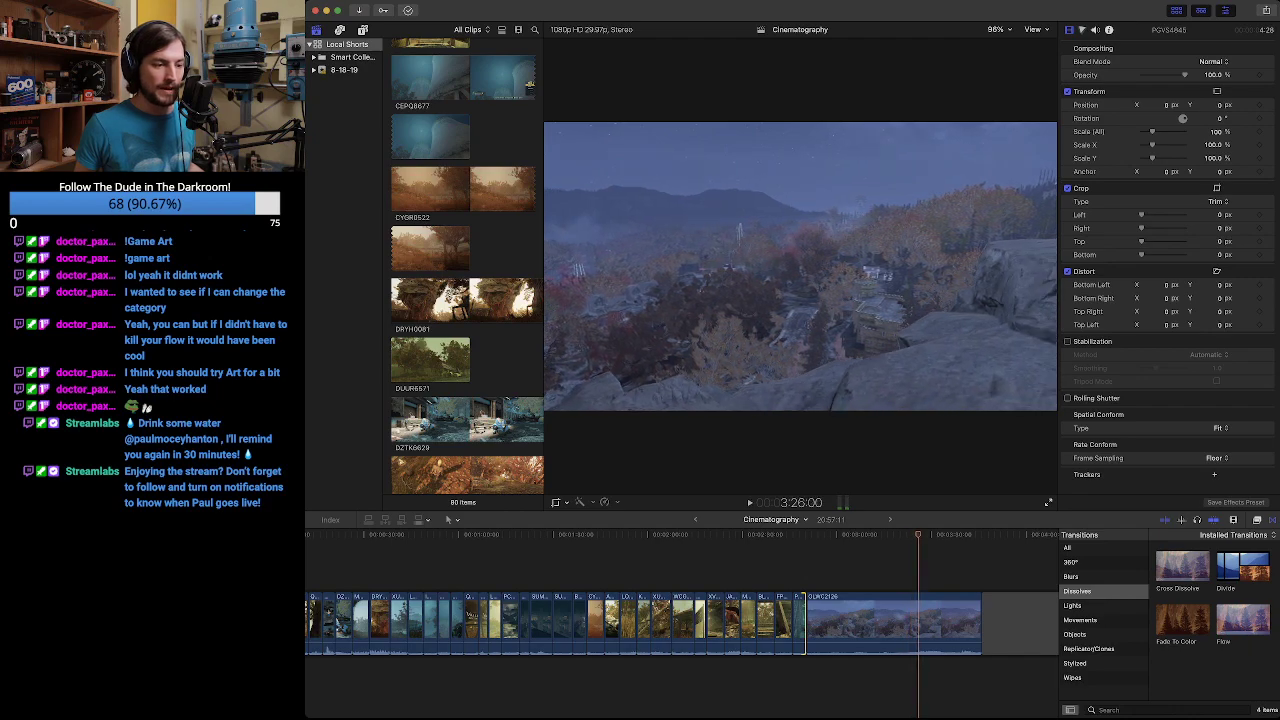
key(space)
click(904, 570)
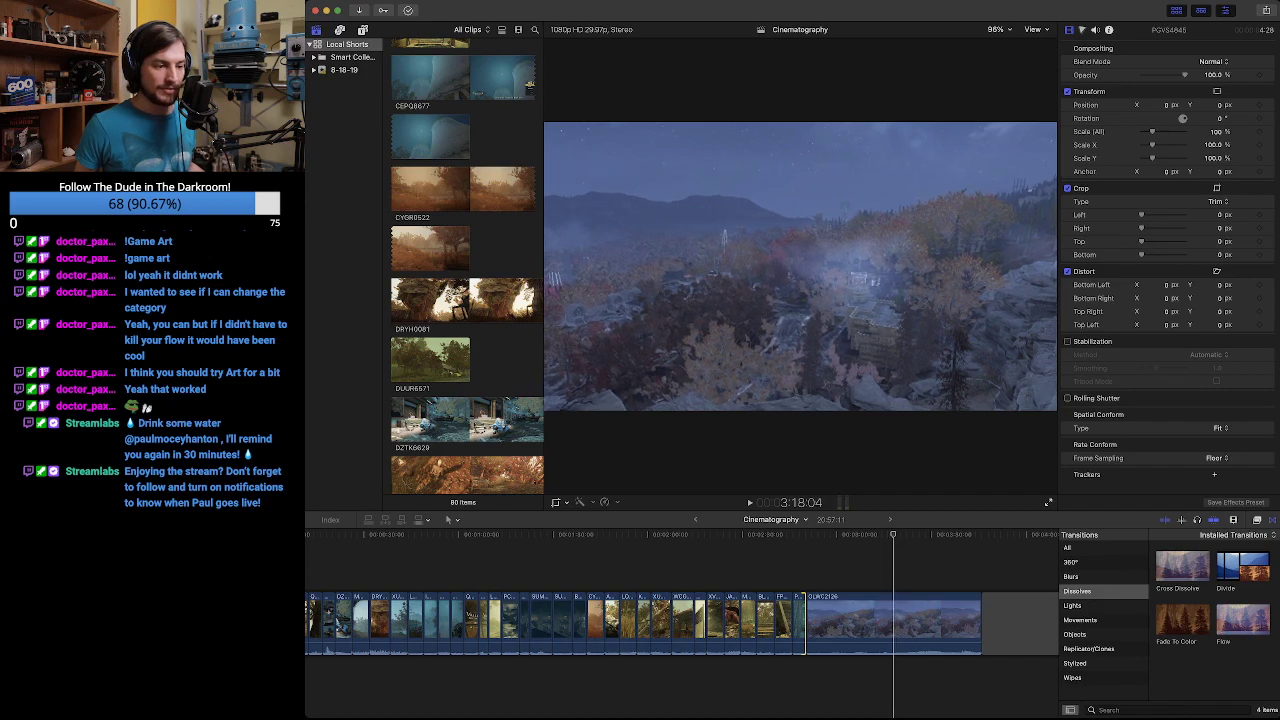
drag(806, 622, 893, 620)
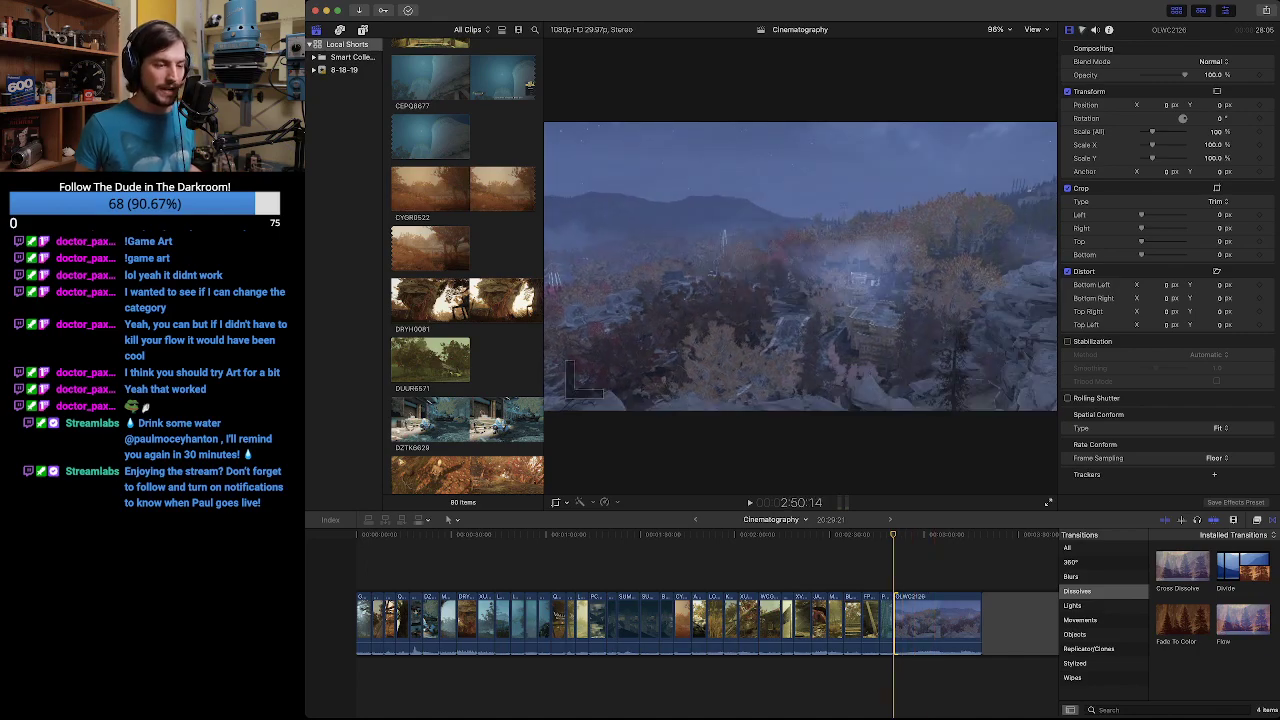
Review the trimmed night landscape clip up to 3:12:20, shuttling back and forth, and return to 2:57:15.
key(space)
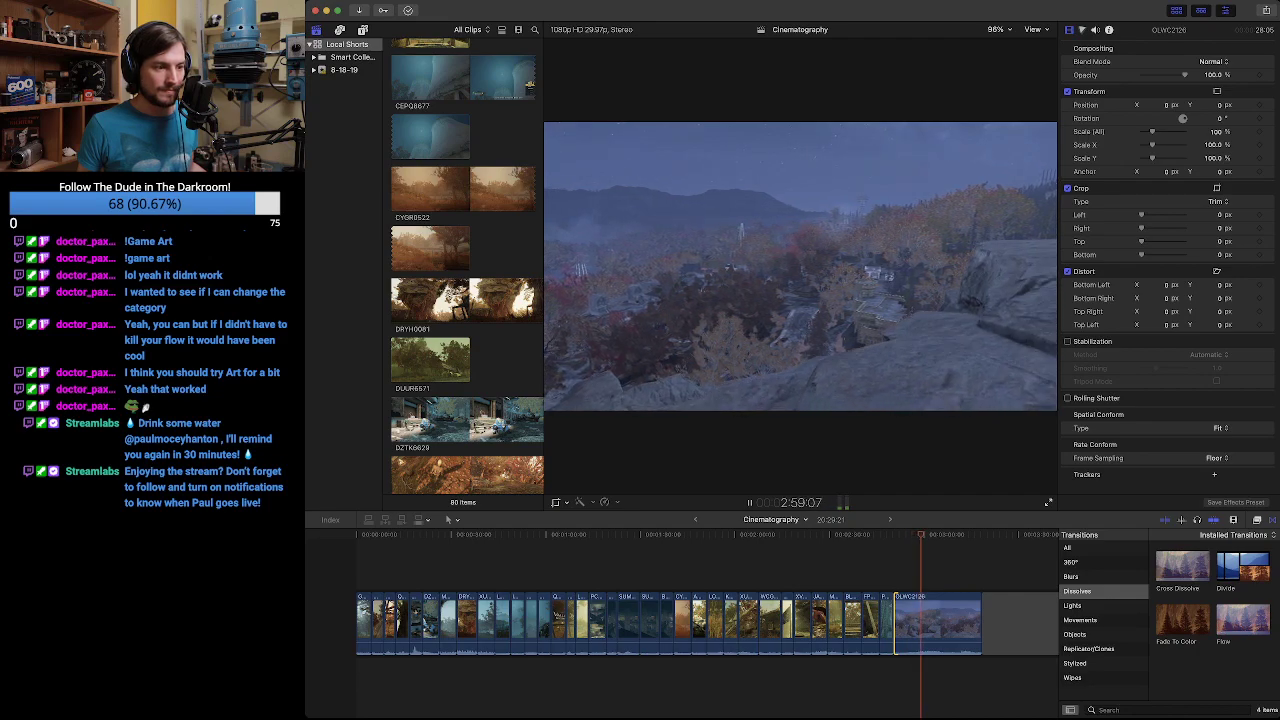
key(j)
key(j)
key(j)
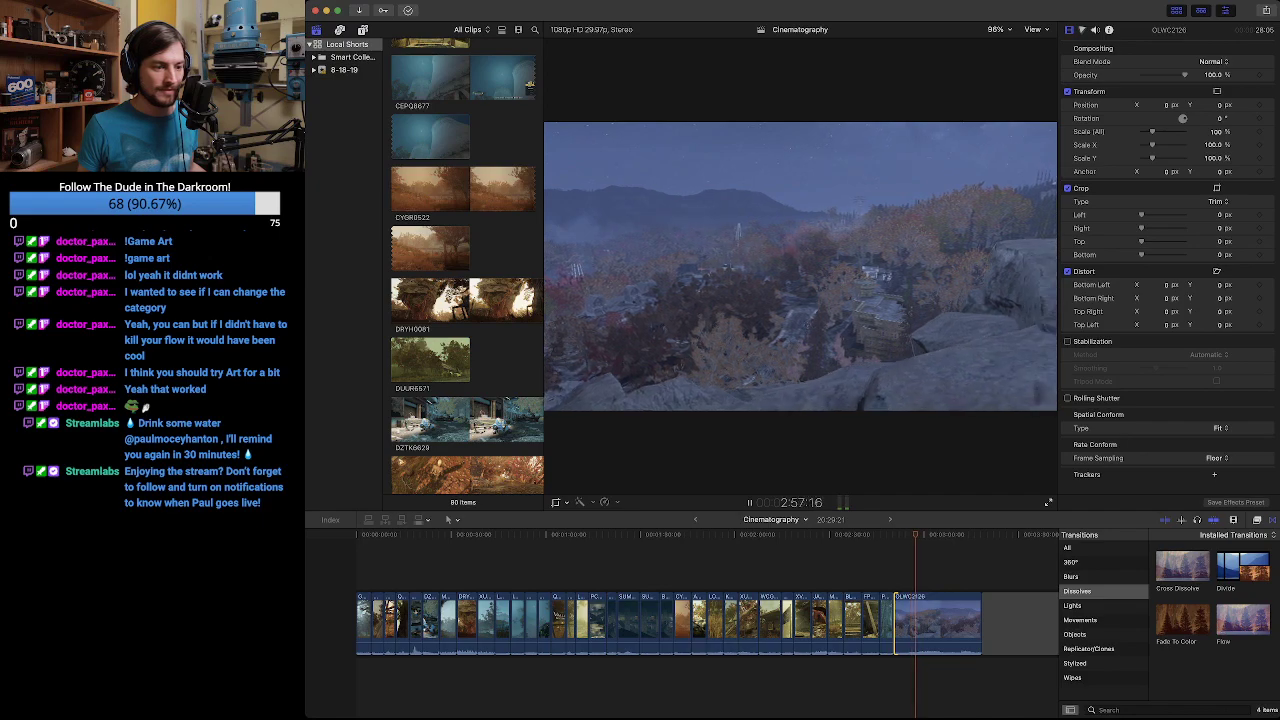
key(l)
key(l)
key(l)
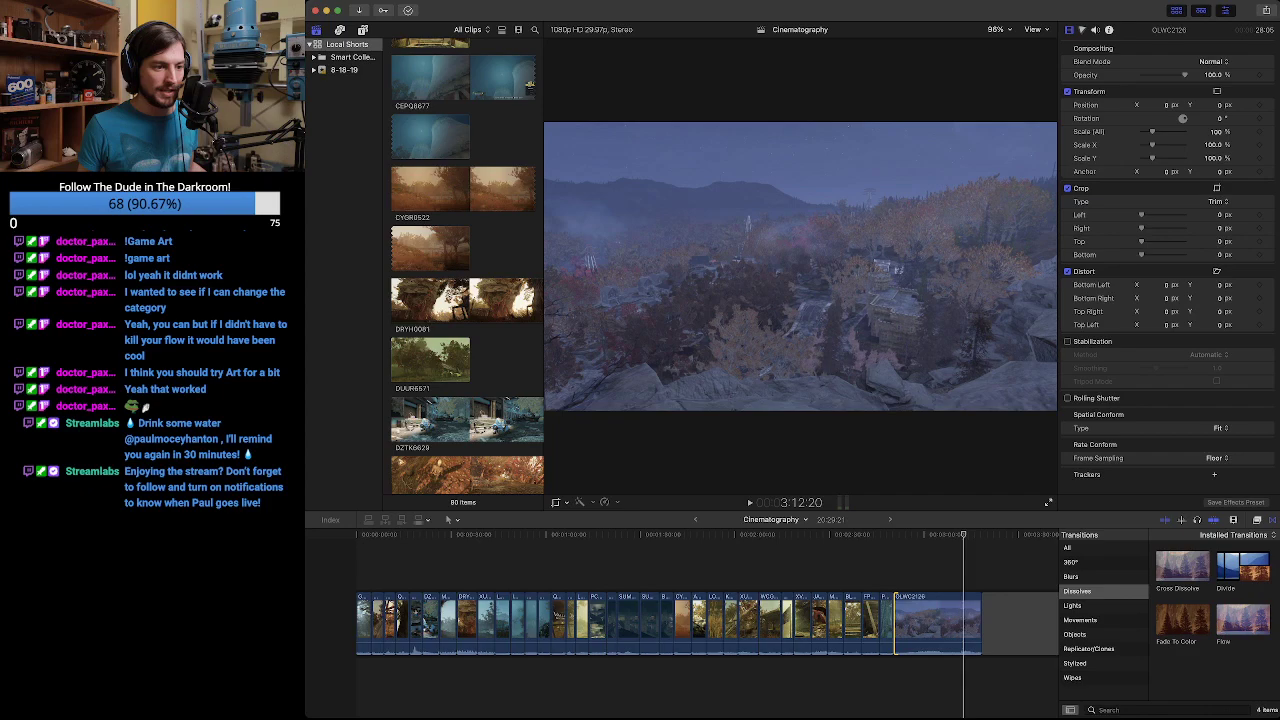
drag(924, 534, 915, 534)
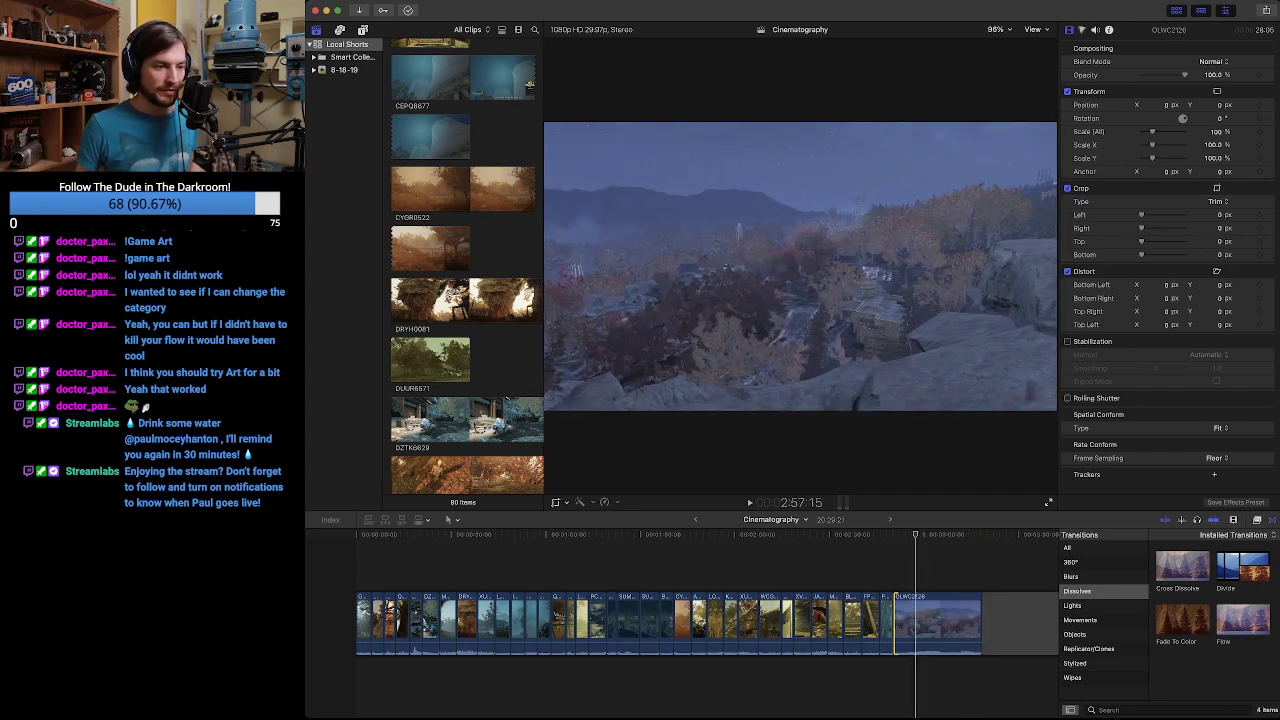
Find the frame at 2:59:05 in the night landscape clip and trim the clip's end there so it lasts 8:42.
key(space)
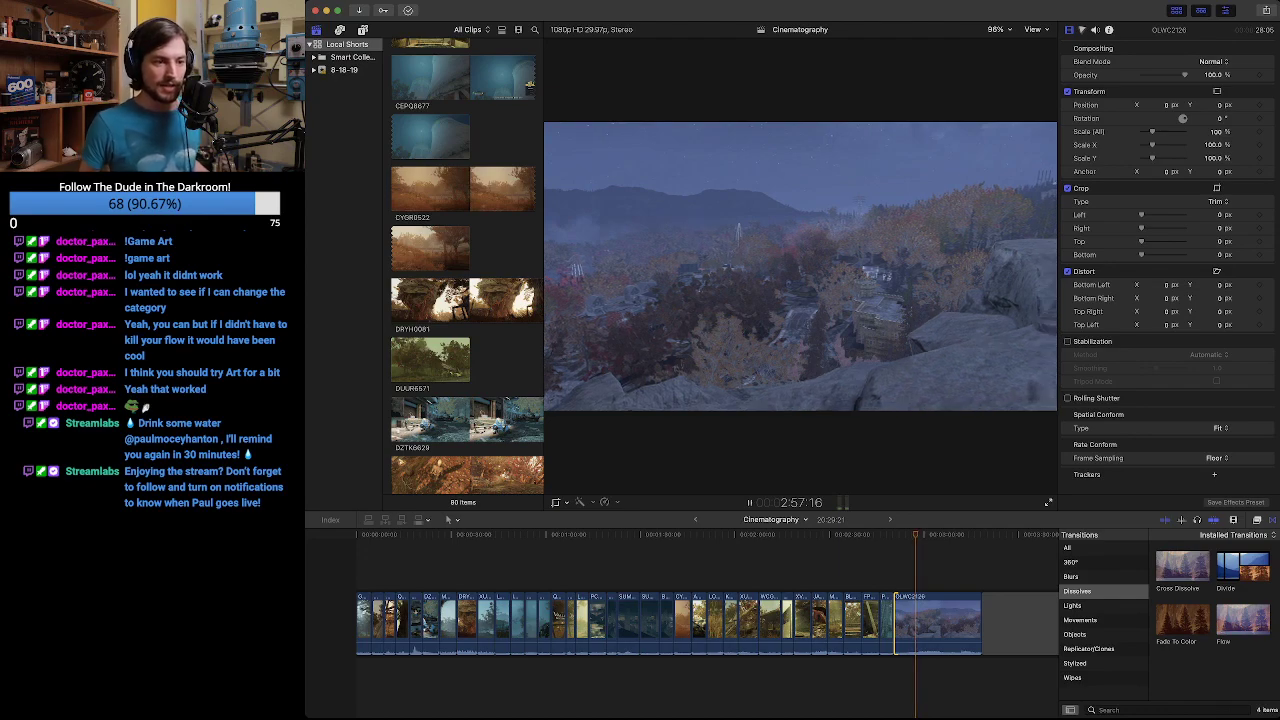
key(space)
key(Left)
key(Left)
key(Left)
key(Left)
key(Left)
key(Left)
key(Left)
key(Left)
key(Left)
key(Left)
key(Left)
key(Left)
key(Left)
key(Left)
key(Left)
key(Left)
key(Left)
key(Left)
key(Left)
key(Left)
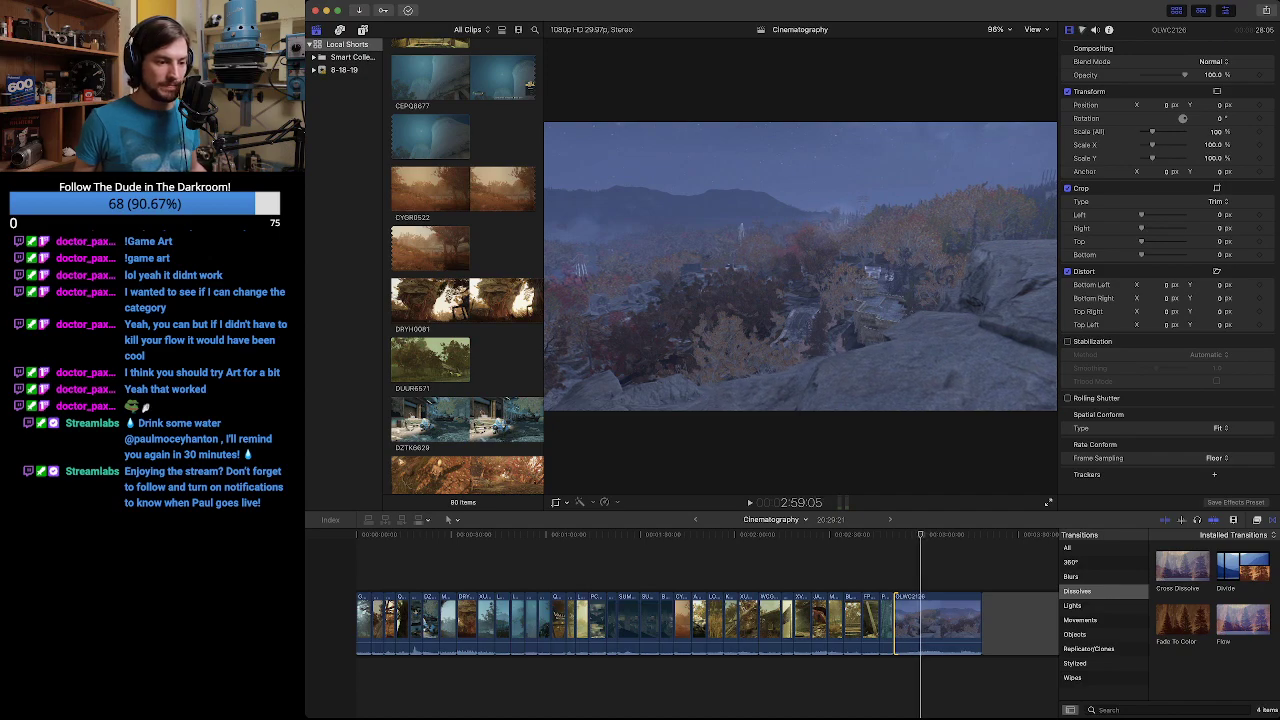
drag(981, 620, 920, 620)
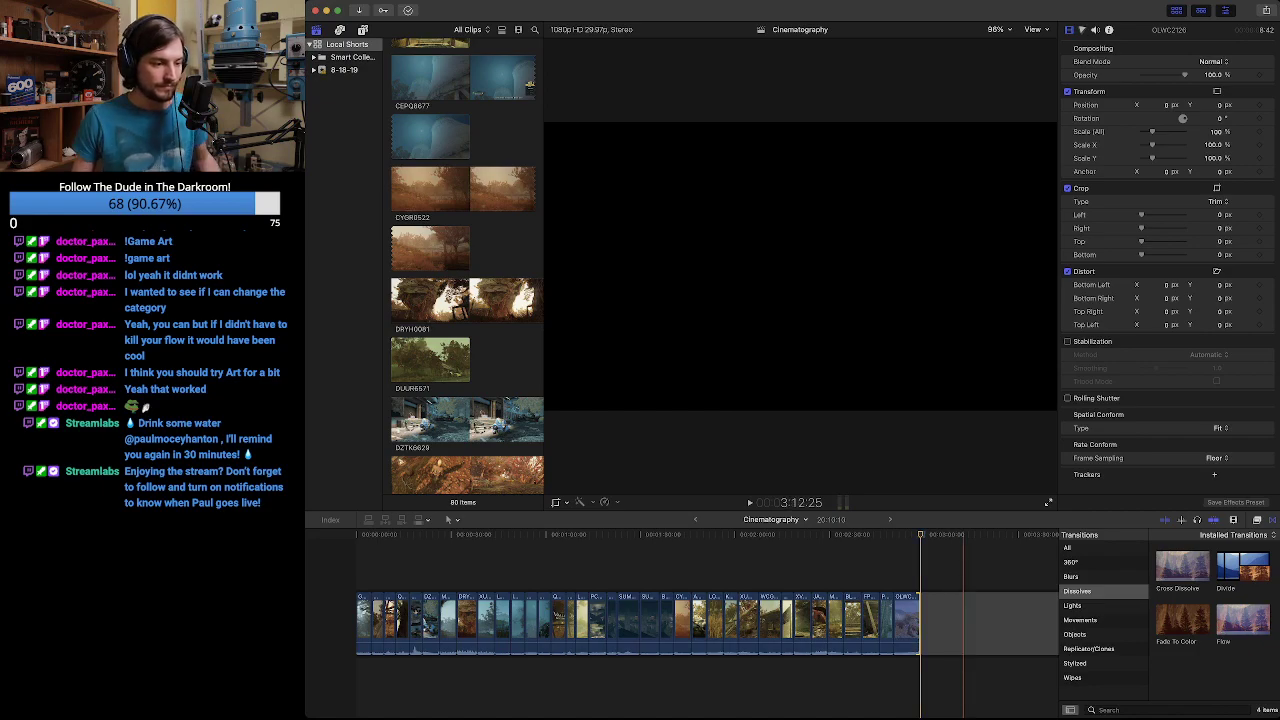
Add a Cross Dissolve at the very start of the sequence's first clip and play back the fade-in.
scroll(964, 620, left, 2)
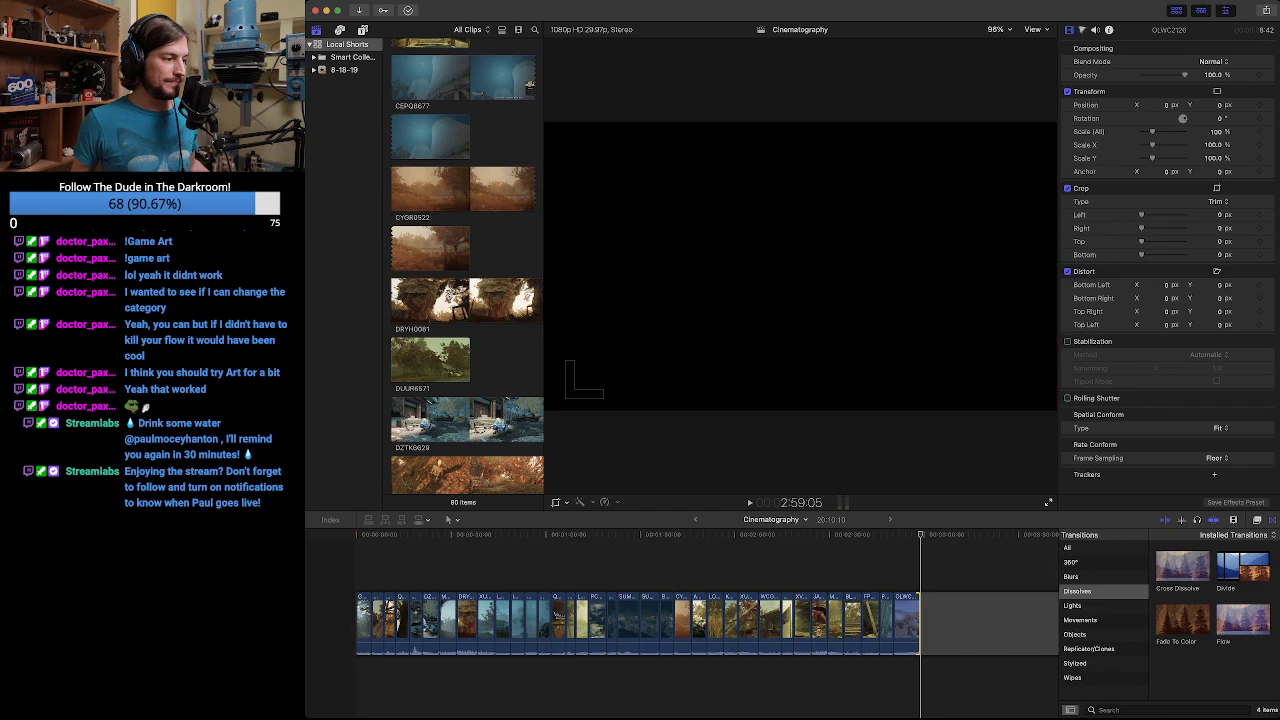
key(Home)
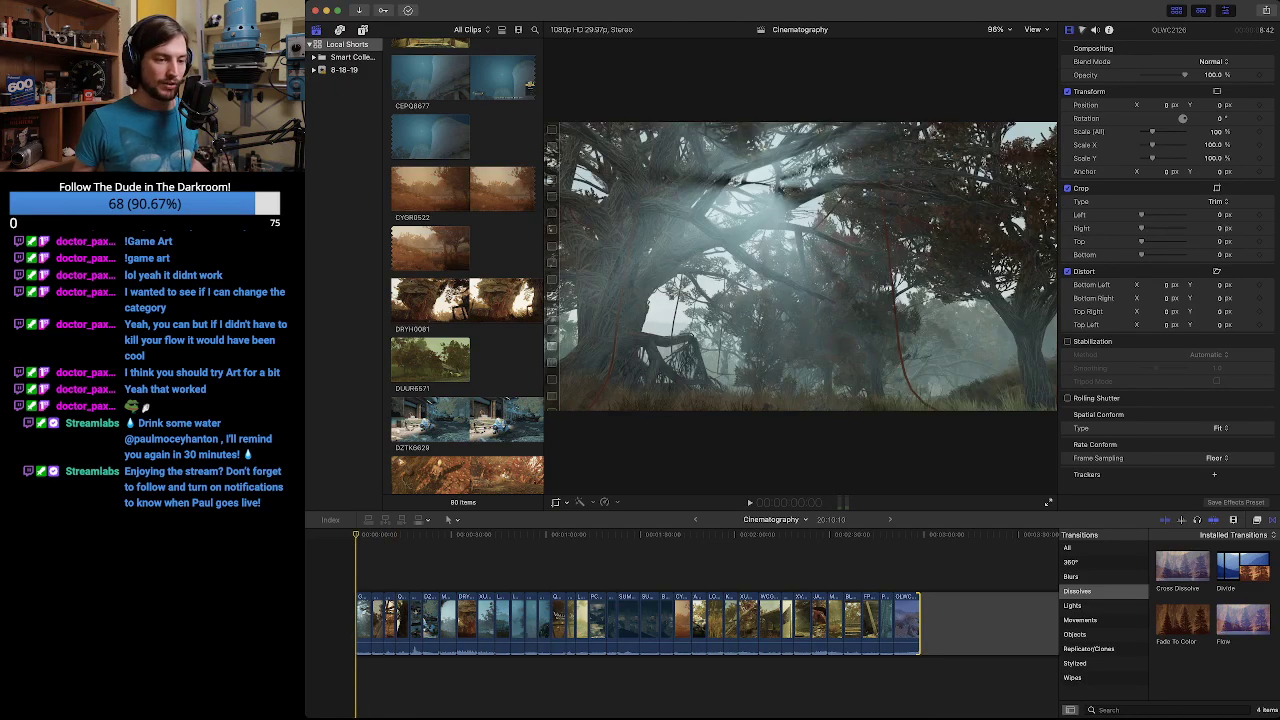
key(super+t)
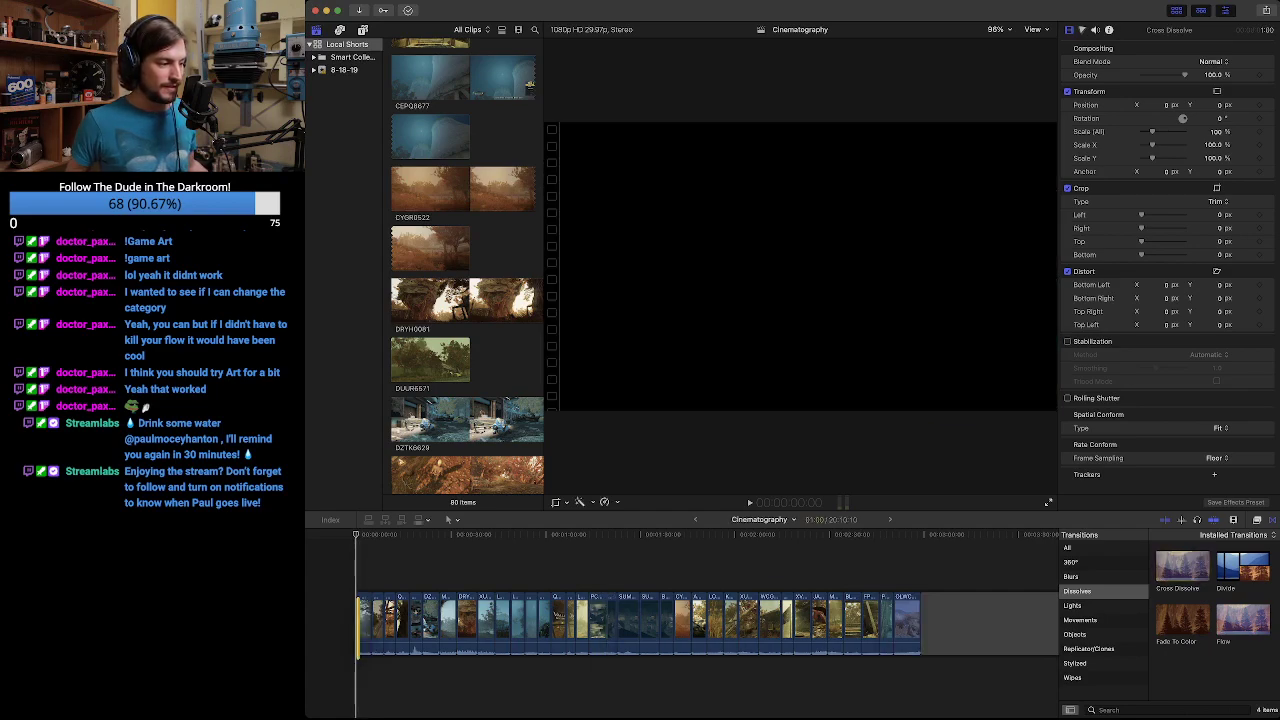
click(359, 535)
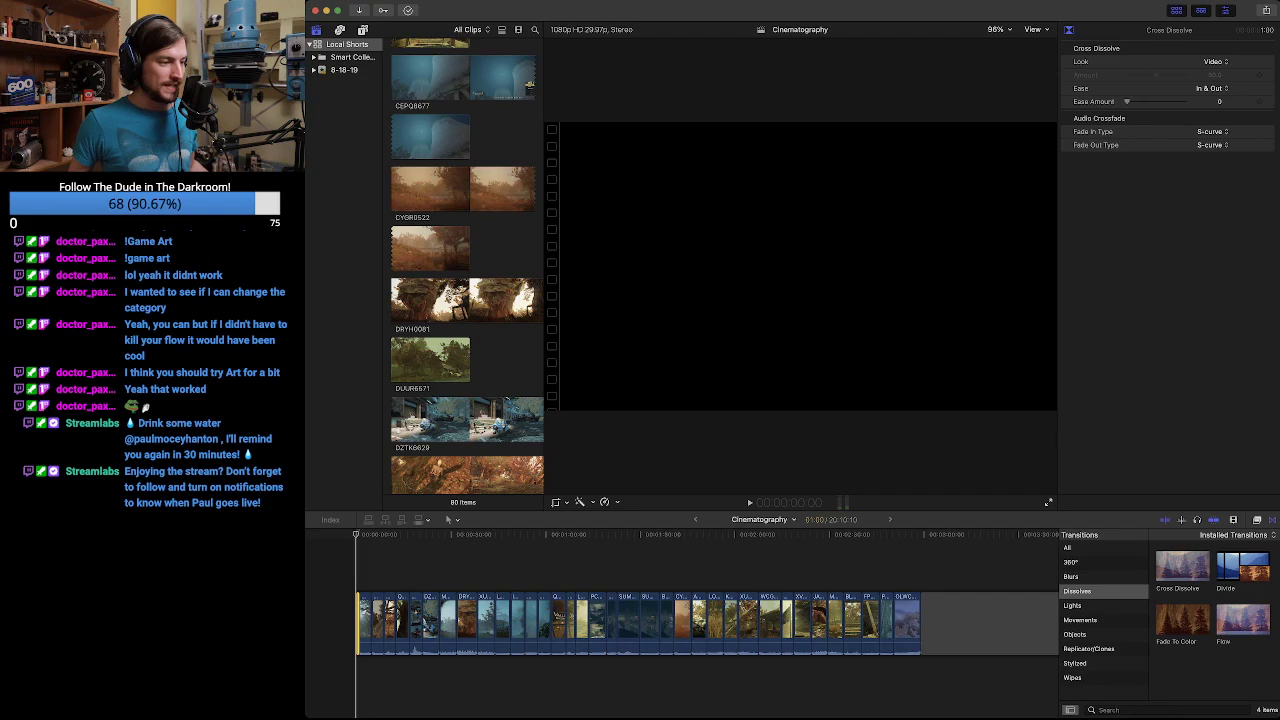
key(space)
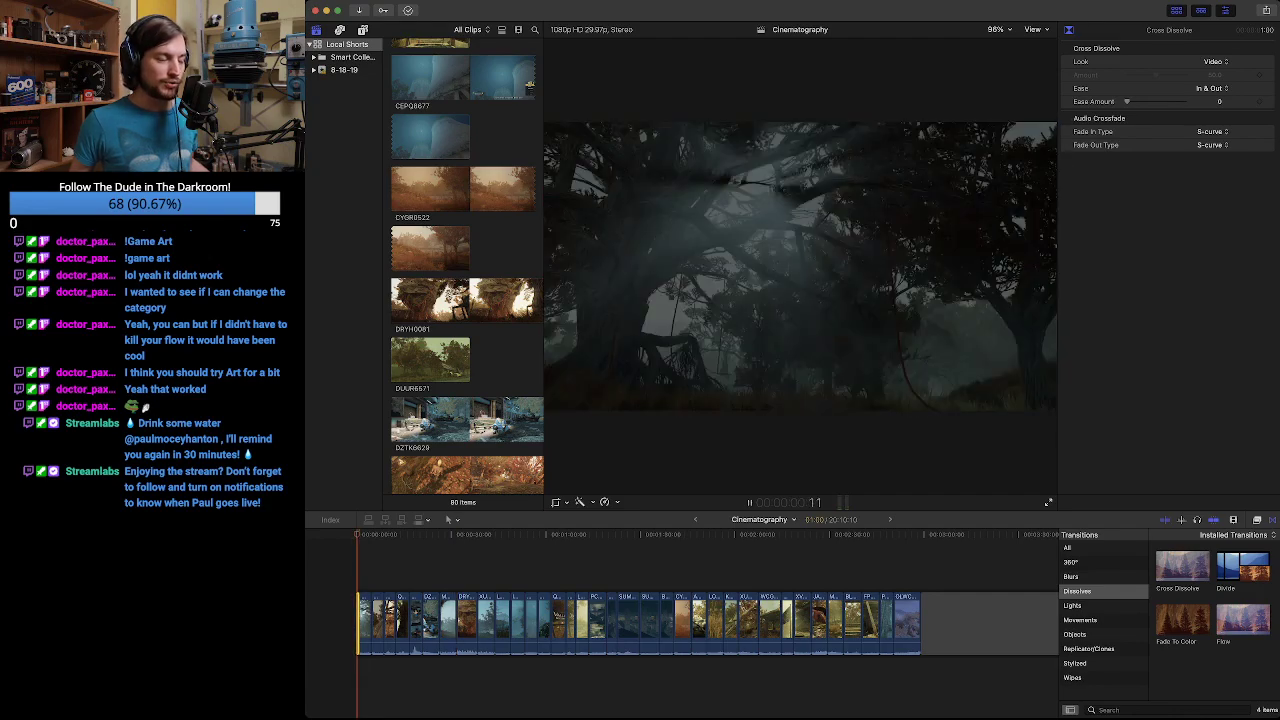
key(space)
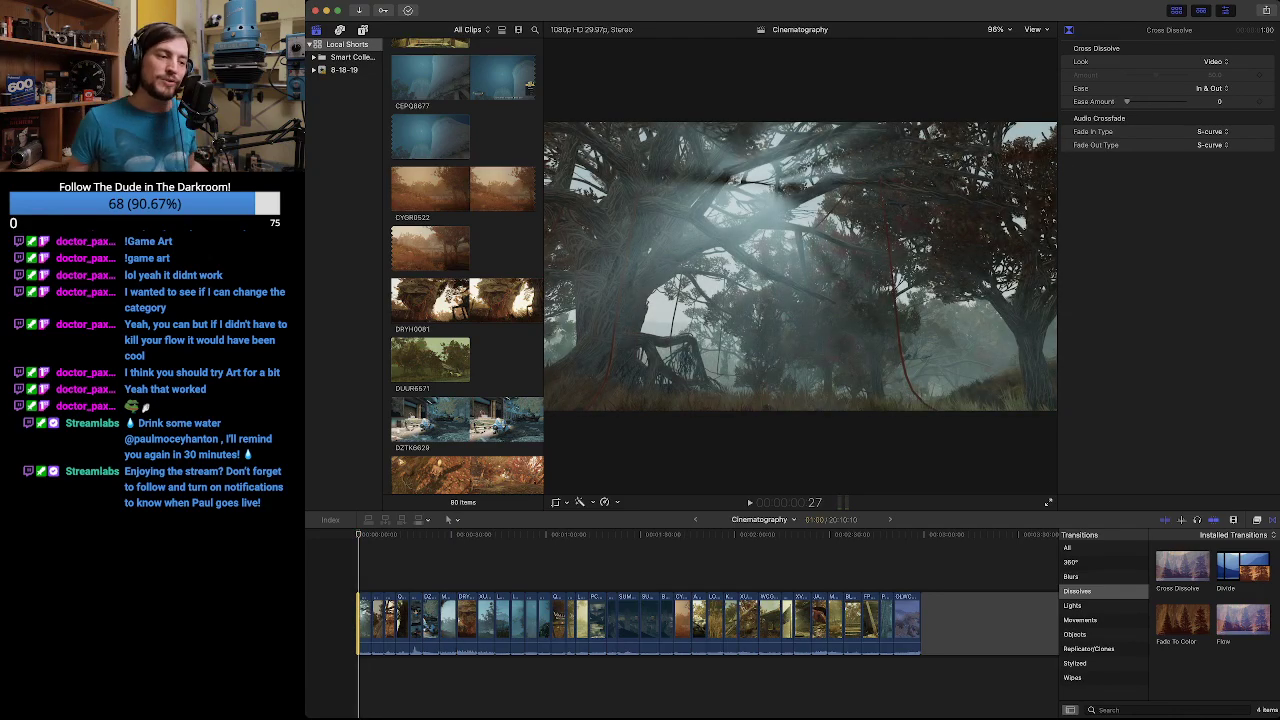
Insert a copy of the long gap at the beginning of the sequence and trim its start so it lasts 23:06.
drag(358, 534, 748, 534)
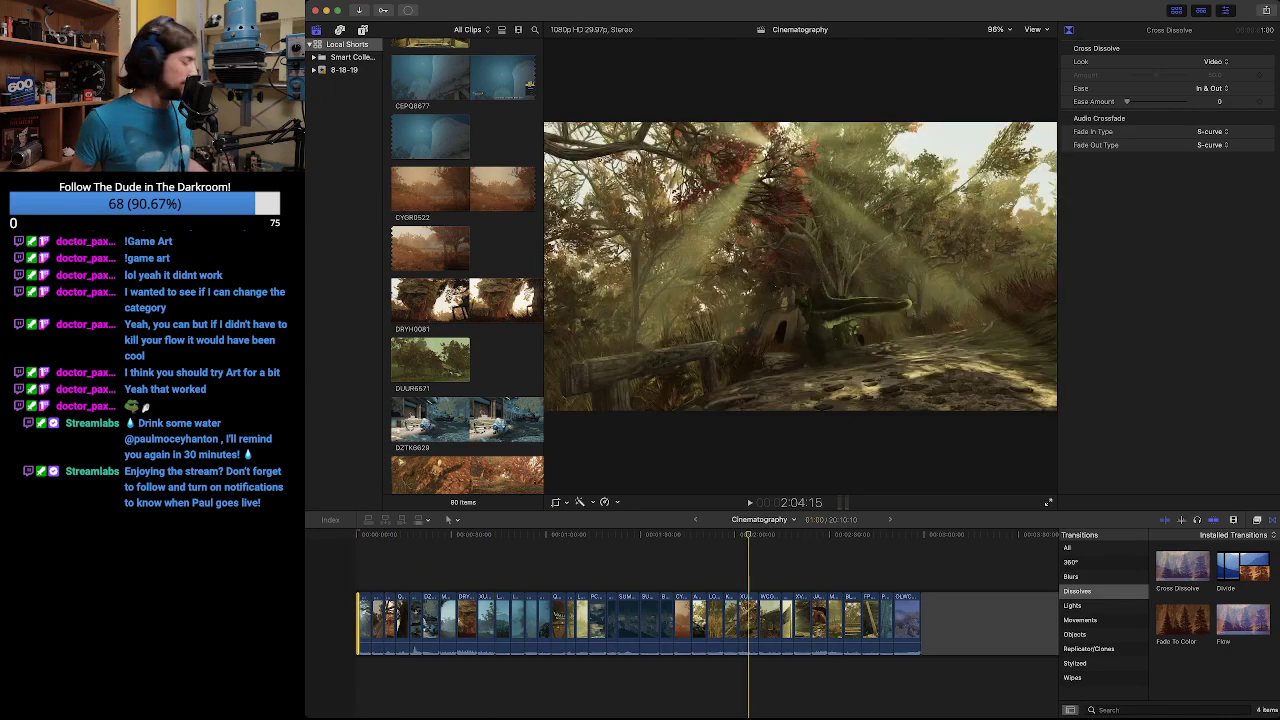
click(1028, 622)
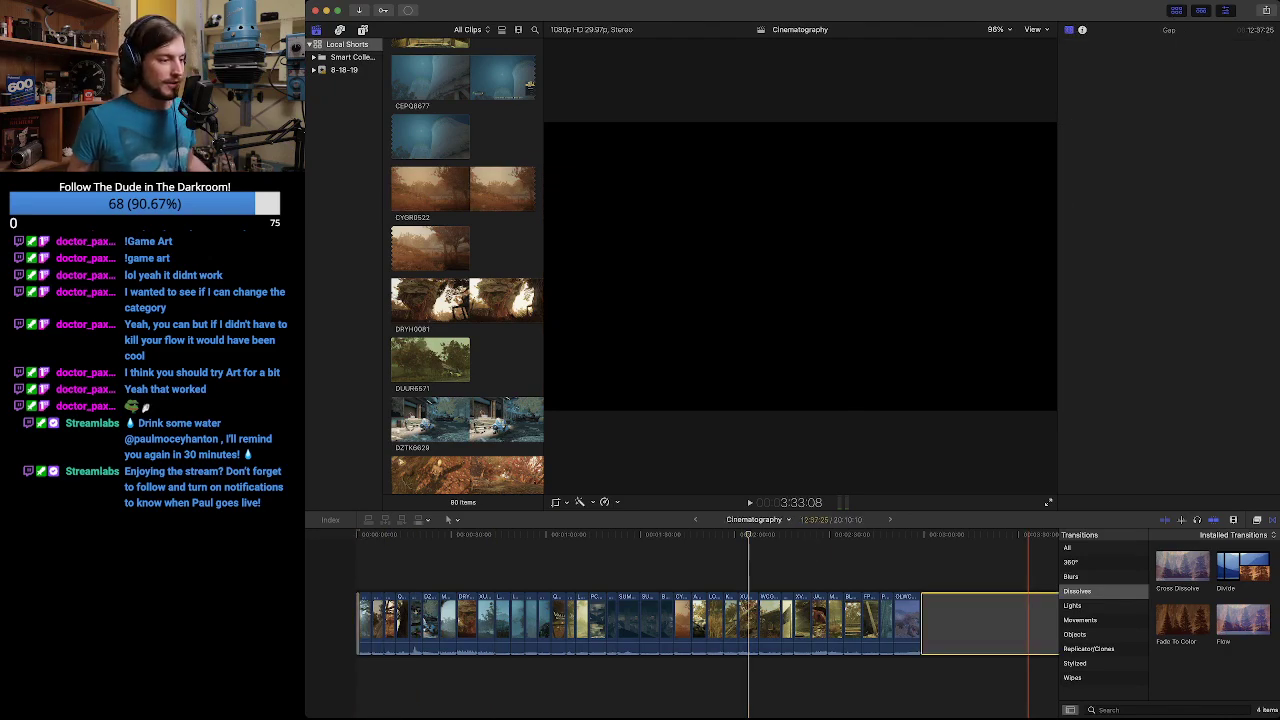
key(Home)
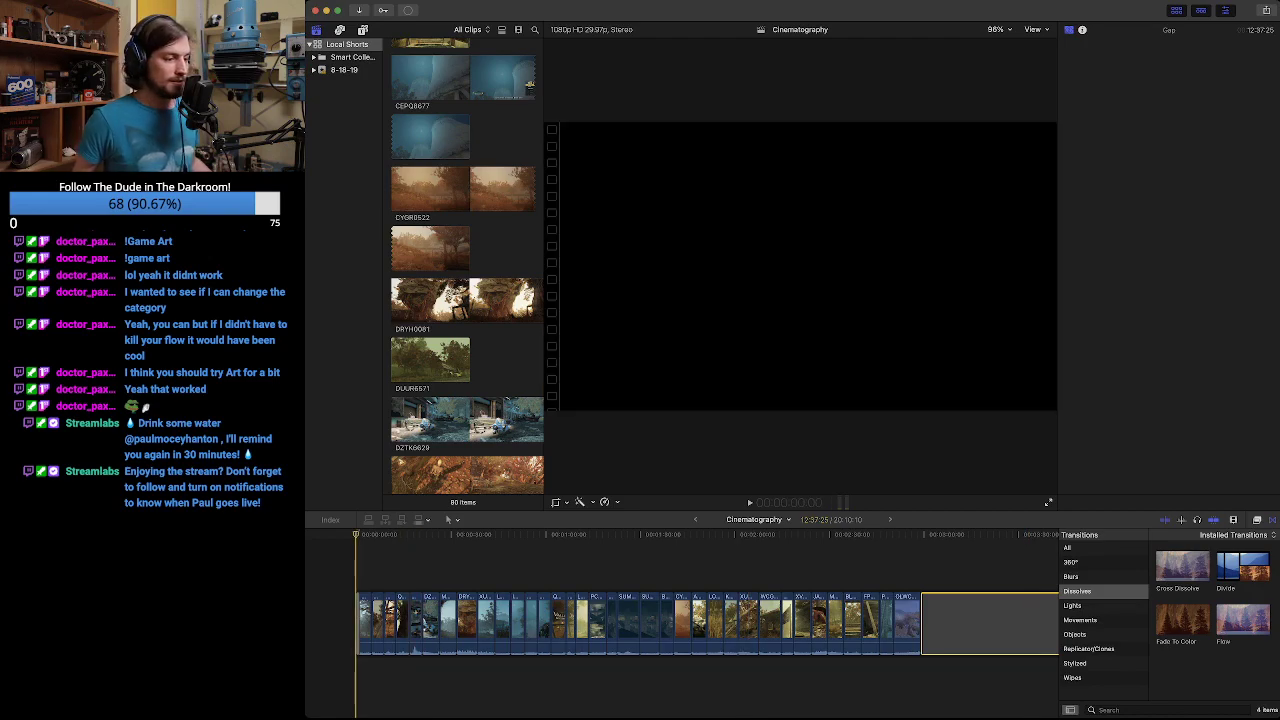
key(super+v)
mouse_move(682, 534)
mouse_down()
mouse_move(720, 534)
mouse_move(648, 534)
mouse_move(666, 534)
mouse_up()
click(666, 622)
scroll(600, 622, left, 10)
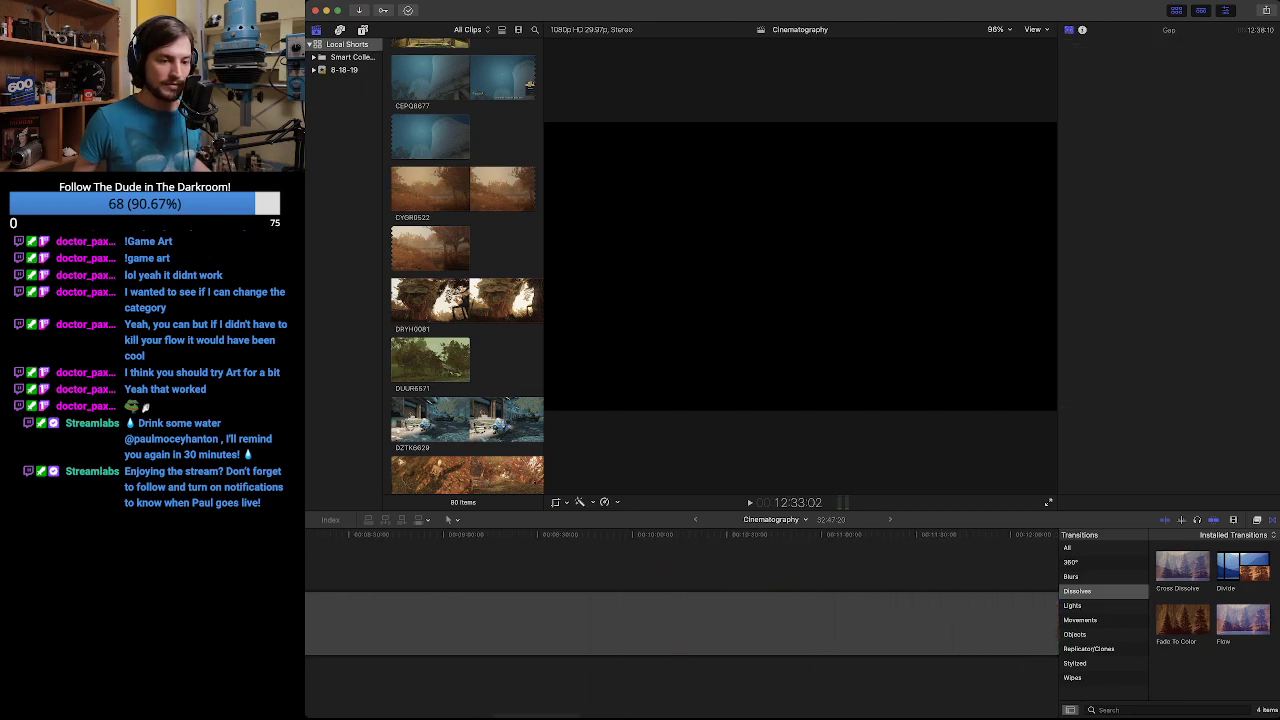
key(shift+z)
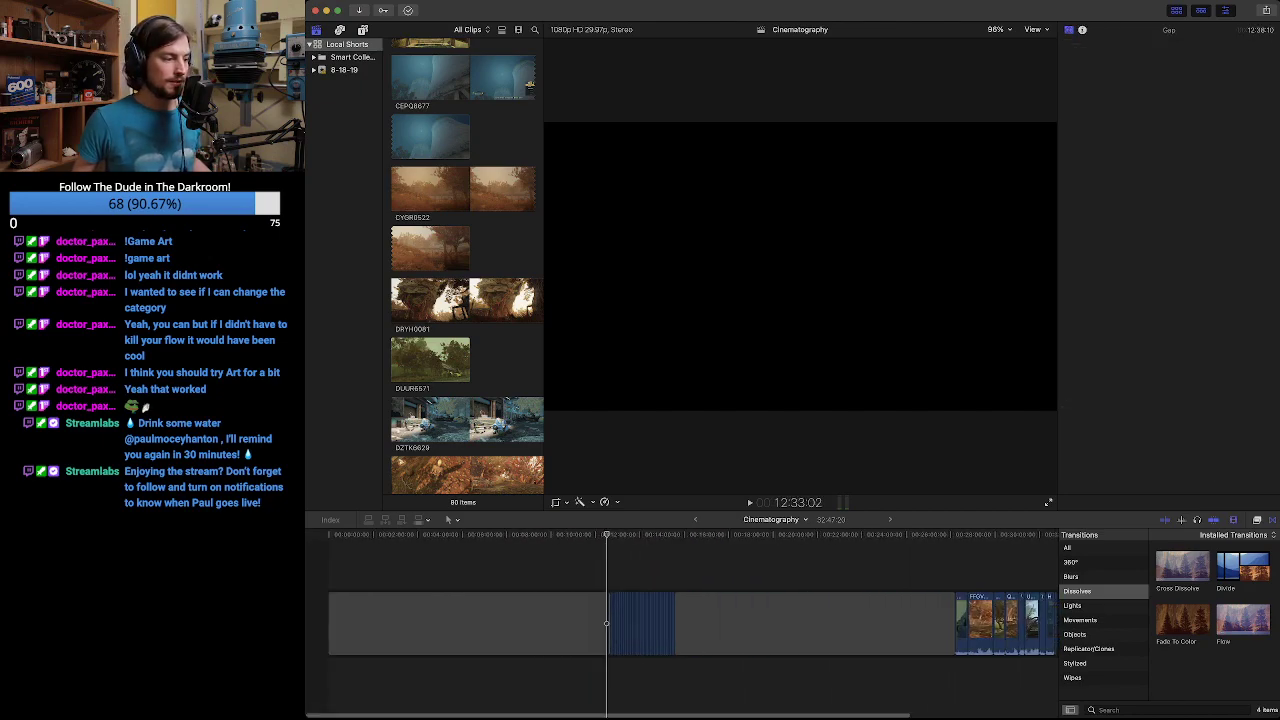
drag(330, 622, 602, 622)
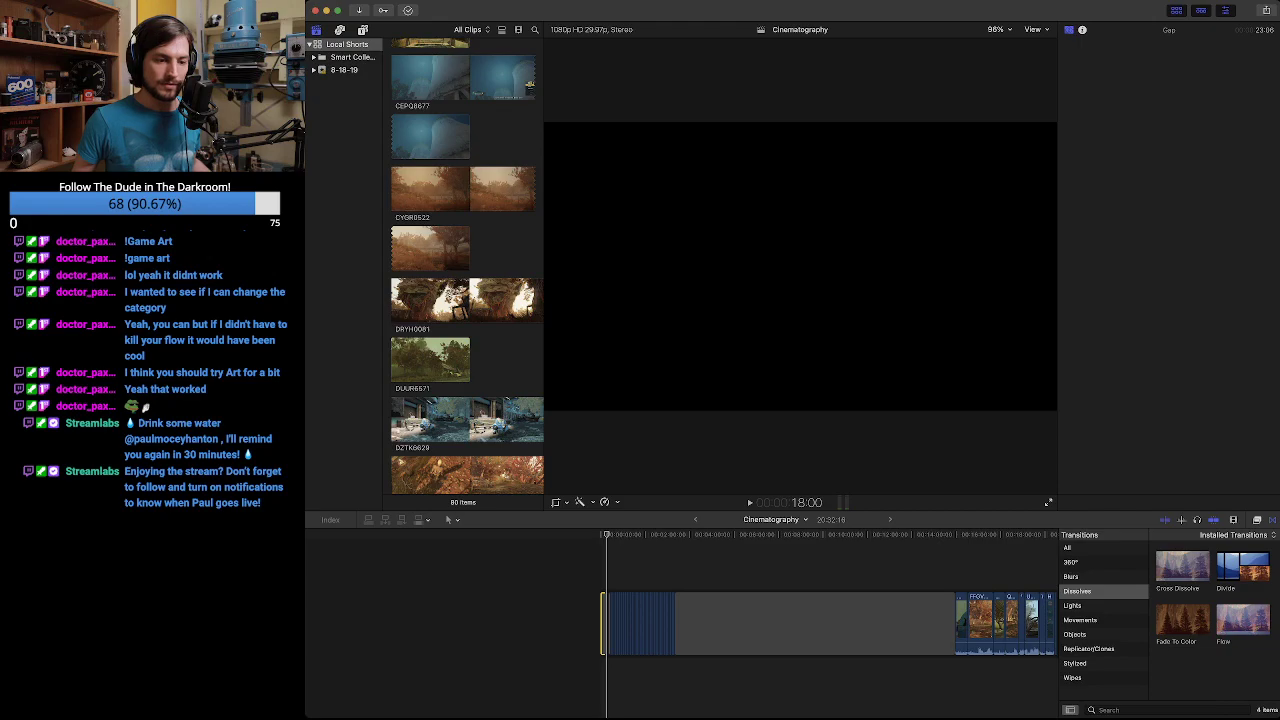
Play the opening gap briefly from the beginning and shorten it further so it lasts 3:26.
key(super+=)
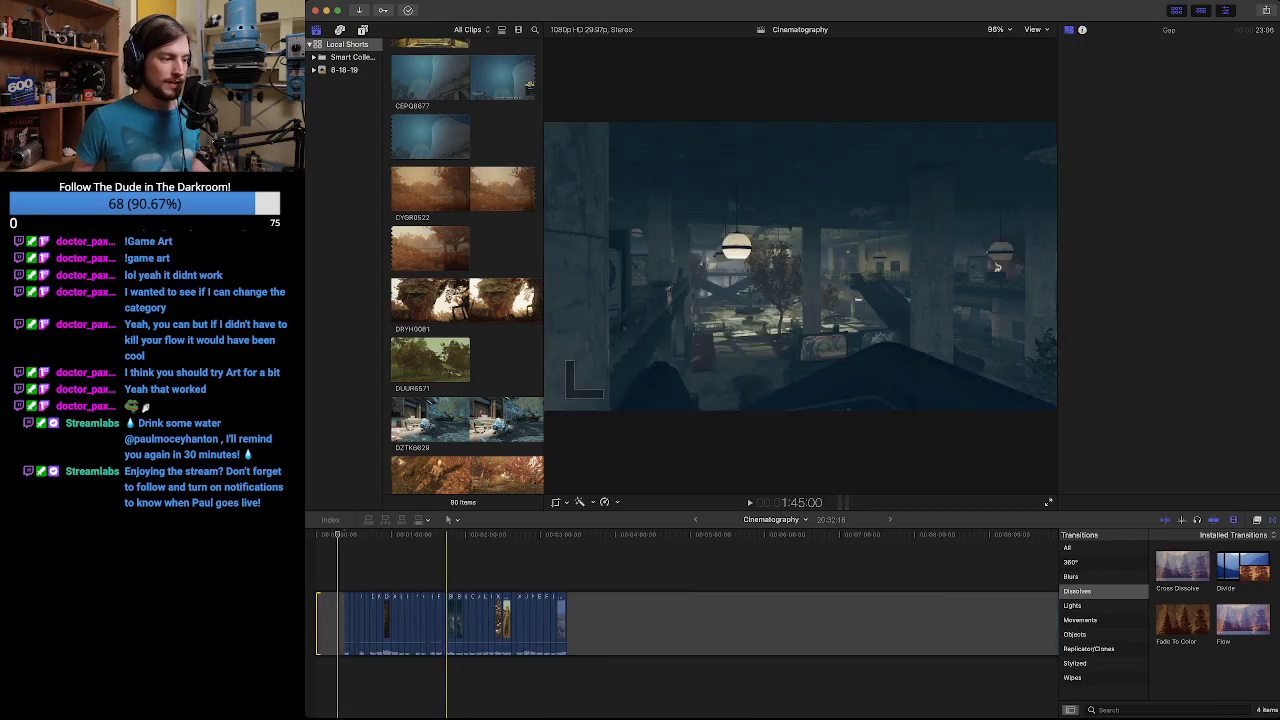
scroll(446, 622, left, 1)
key(Home)
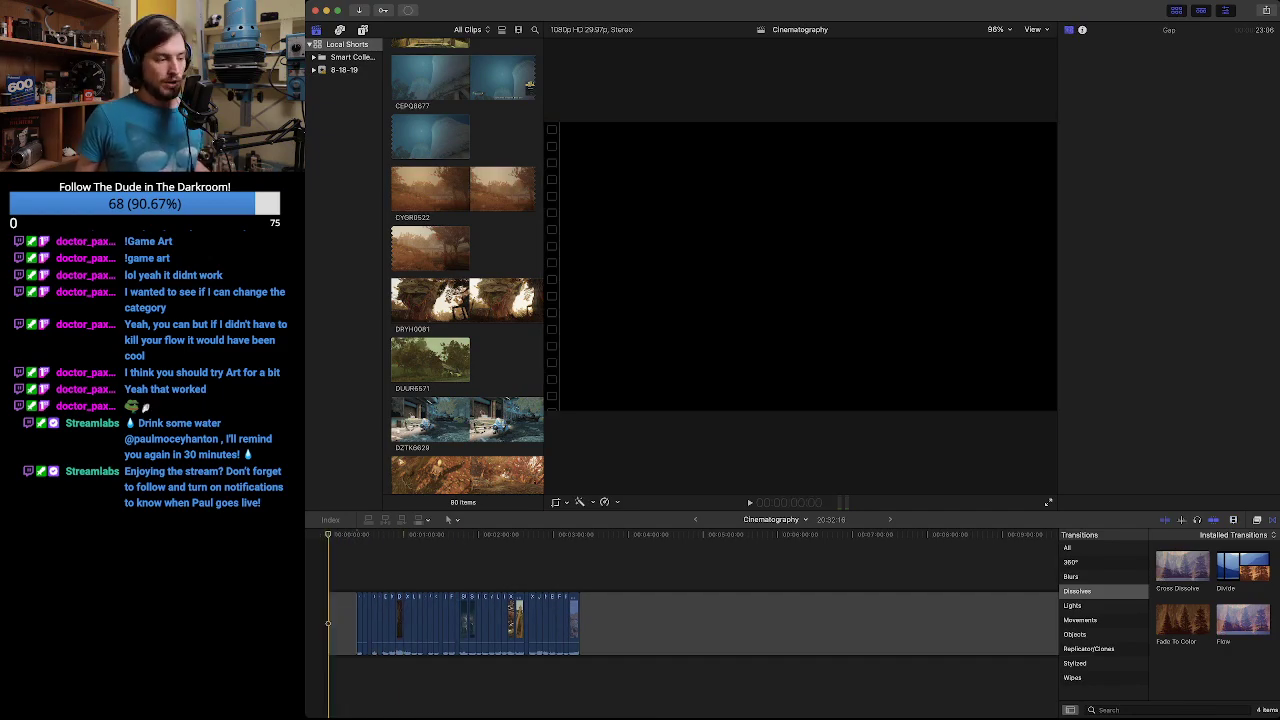
key(space)
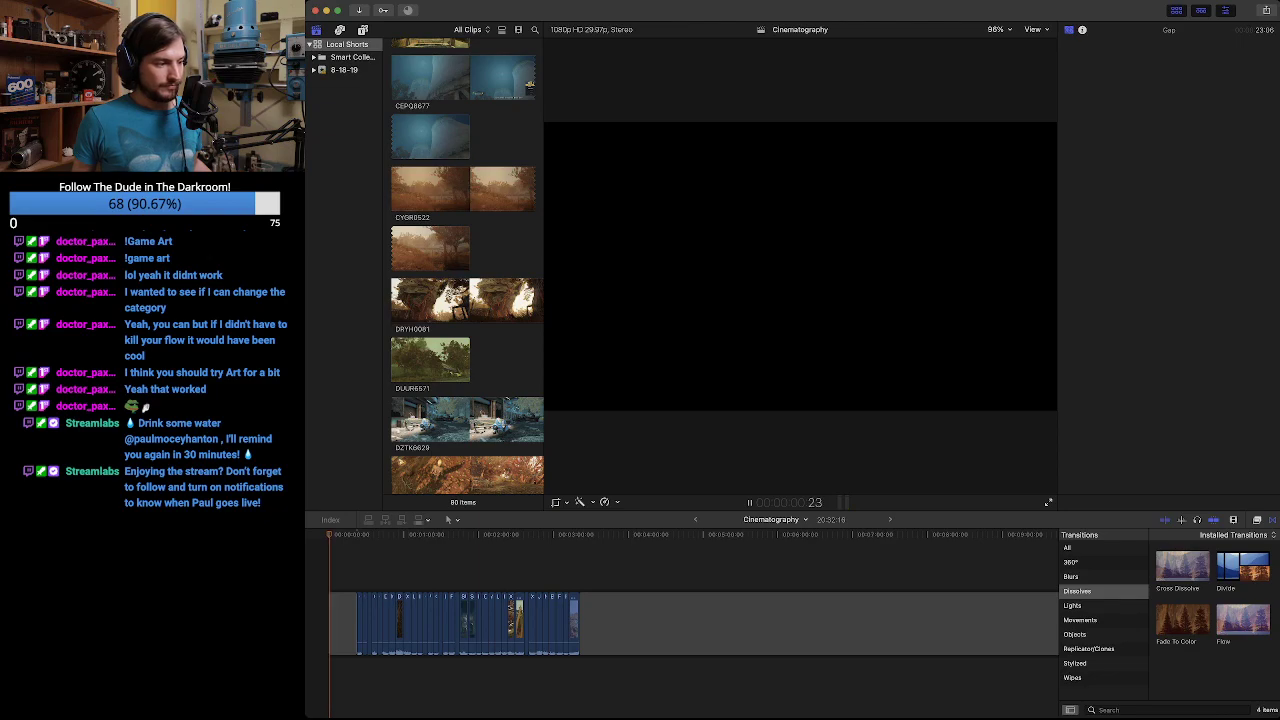
key(space)
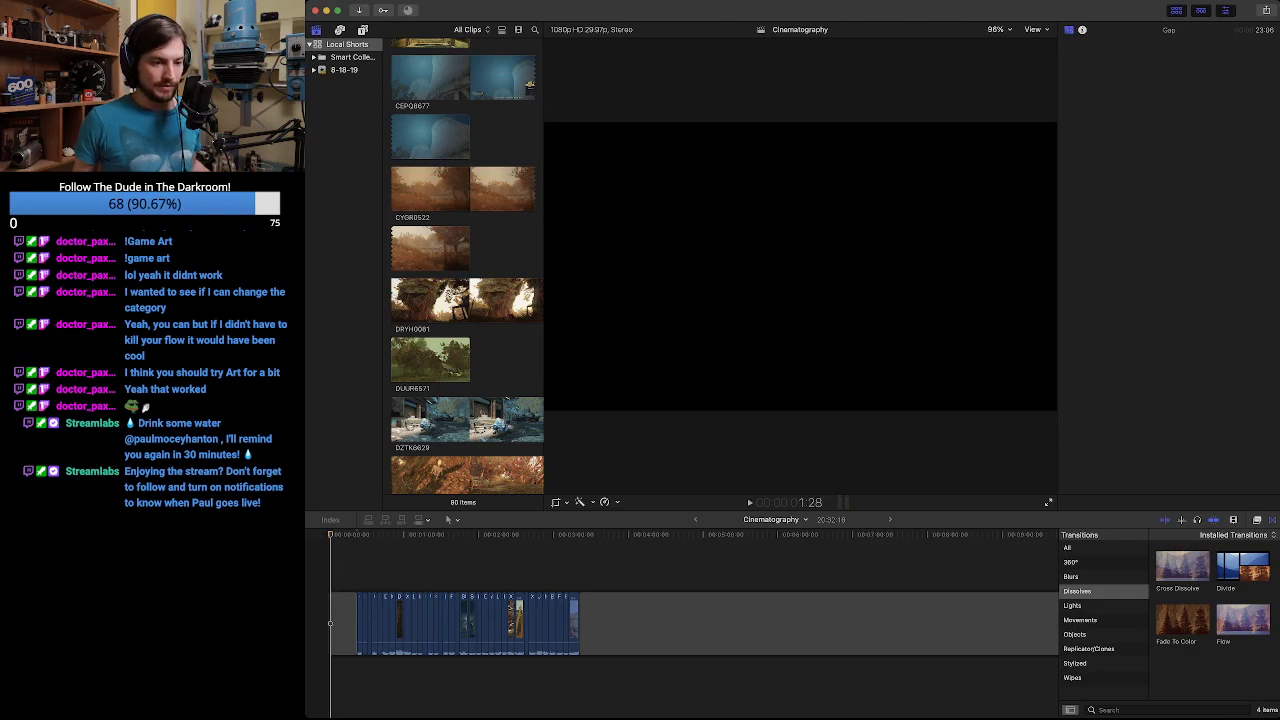
key(super+equal)
key(super+equal)
key(super+equal)
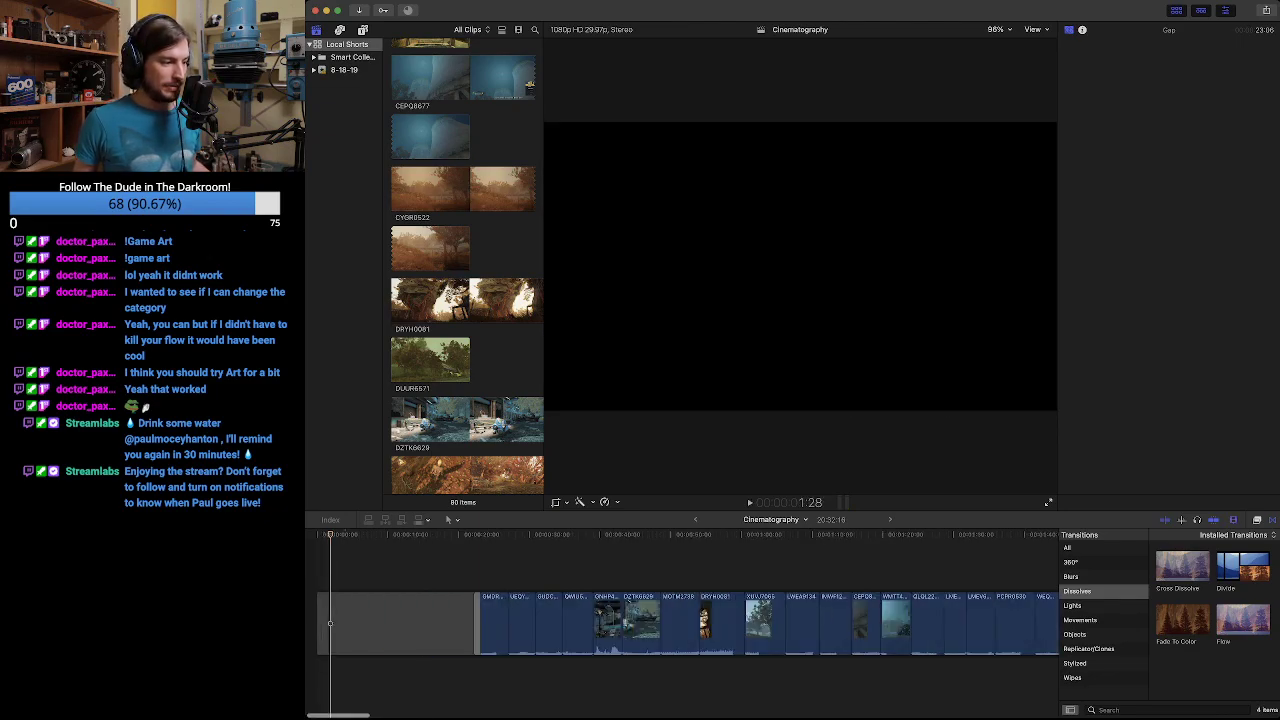
click(318, 623)
drag(318, 622, 469, 622)
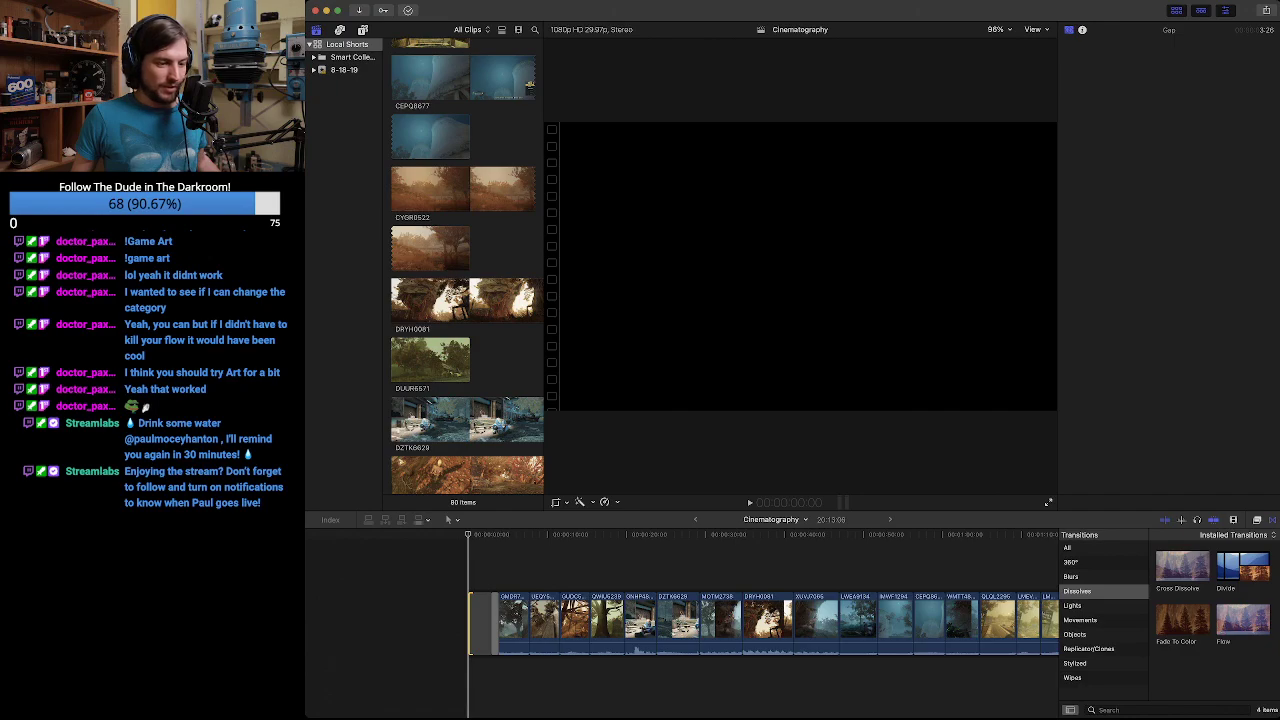
Play the assembled sequence in full screen from the beginning and stop at 3:06:09.
key(space)
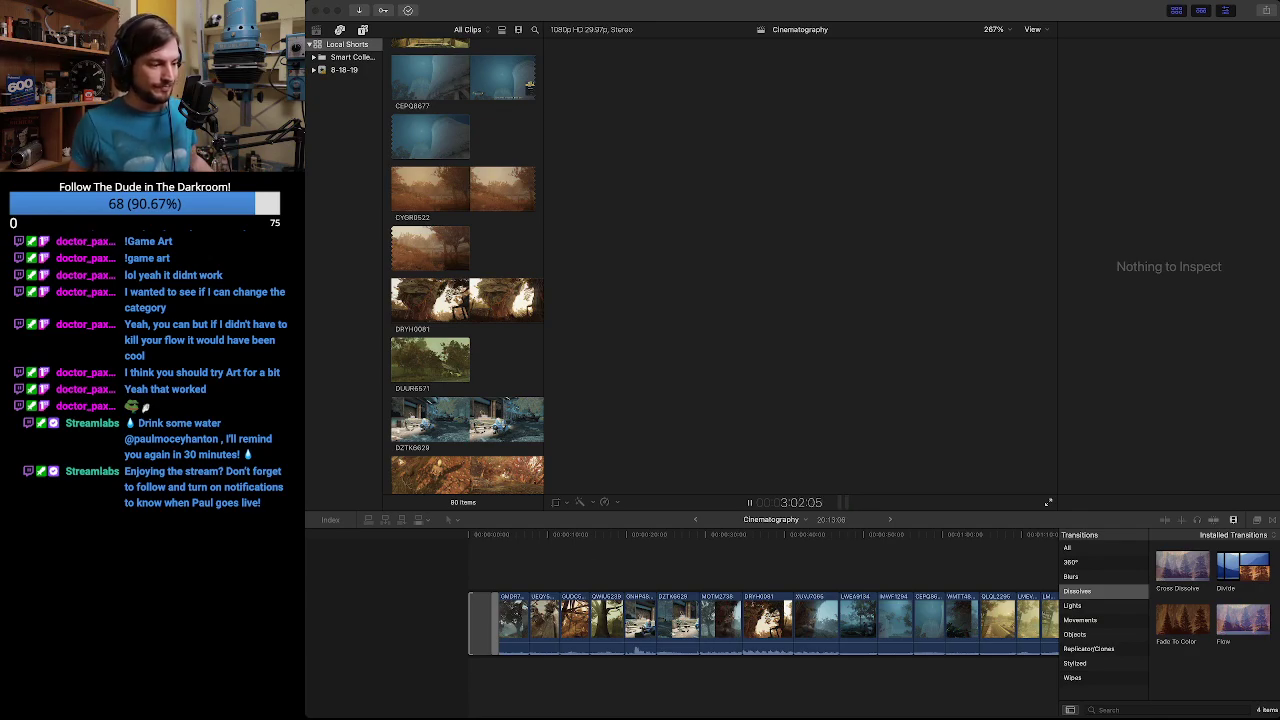
key(Escape)
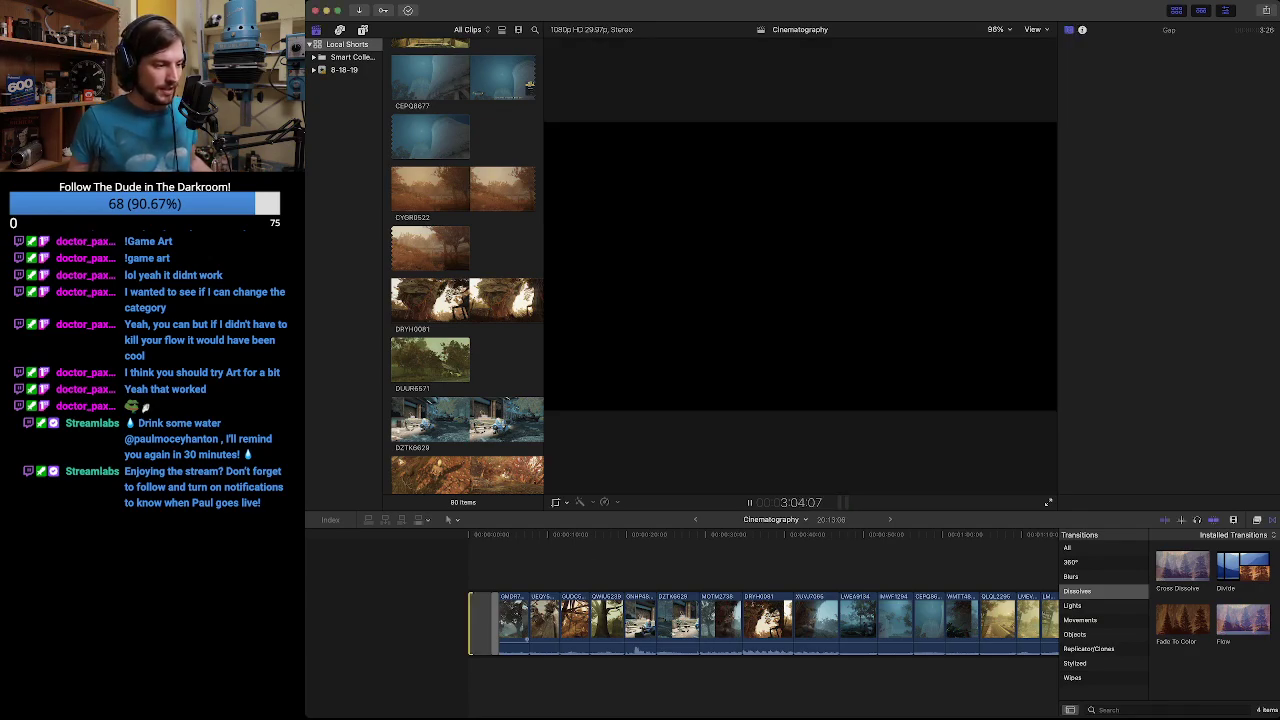
scroll(681, 623, right, 1)
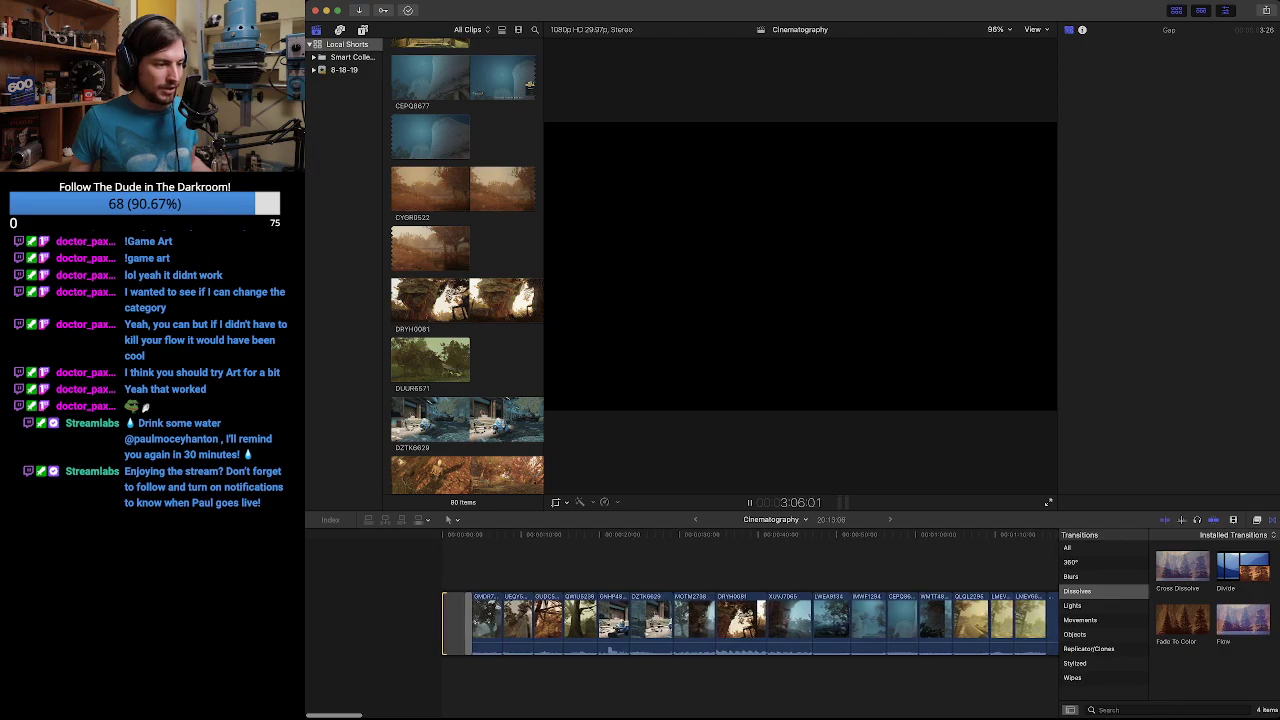
scroll(681, 623, right, 4)
key(space)
scroll(643, 623, left, 2)
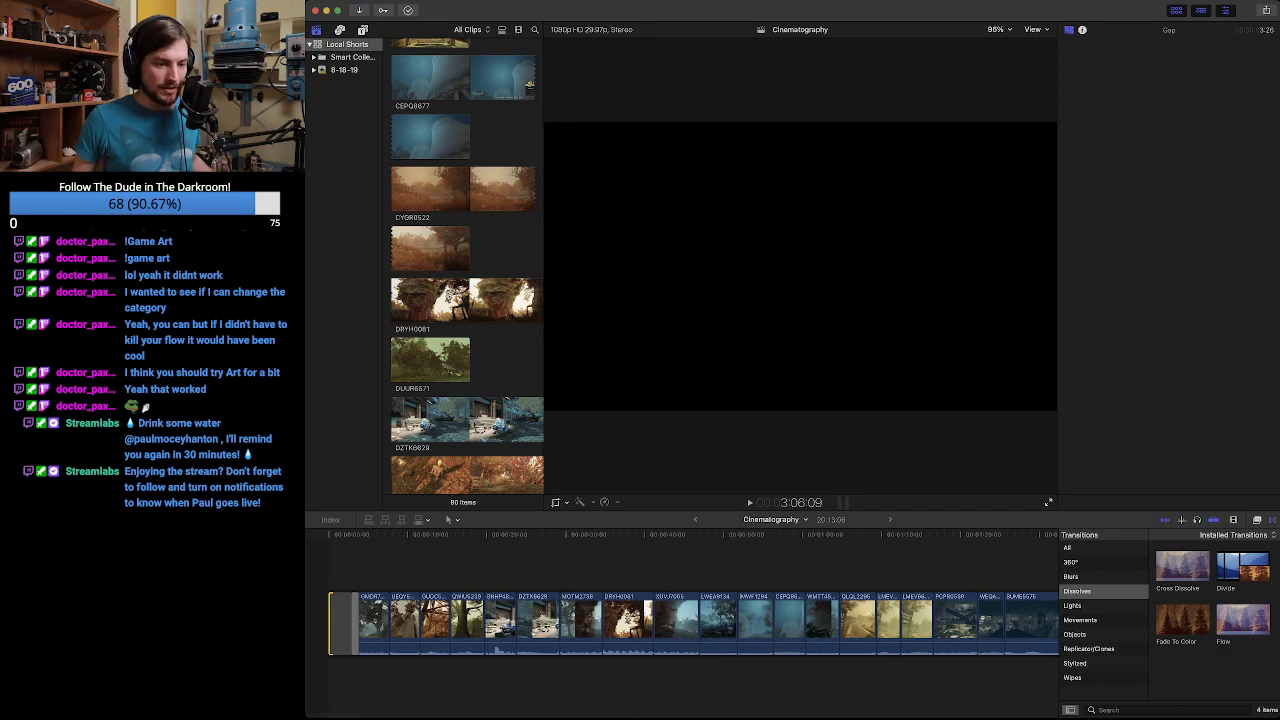
scroll(681, 623, down, 10)
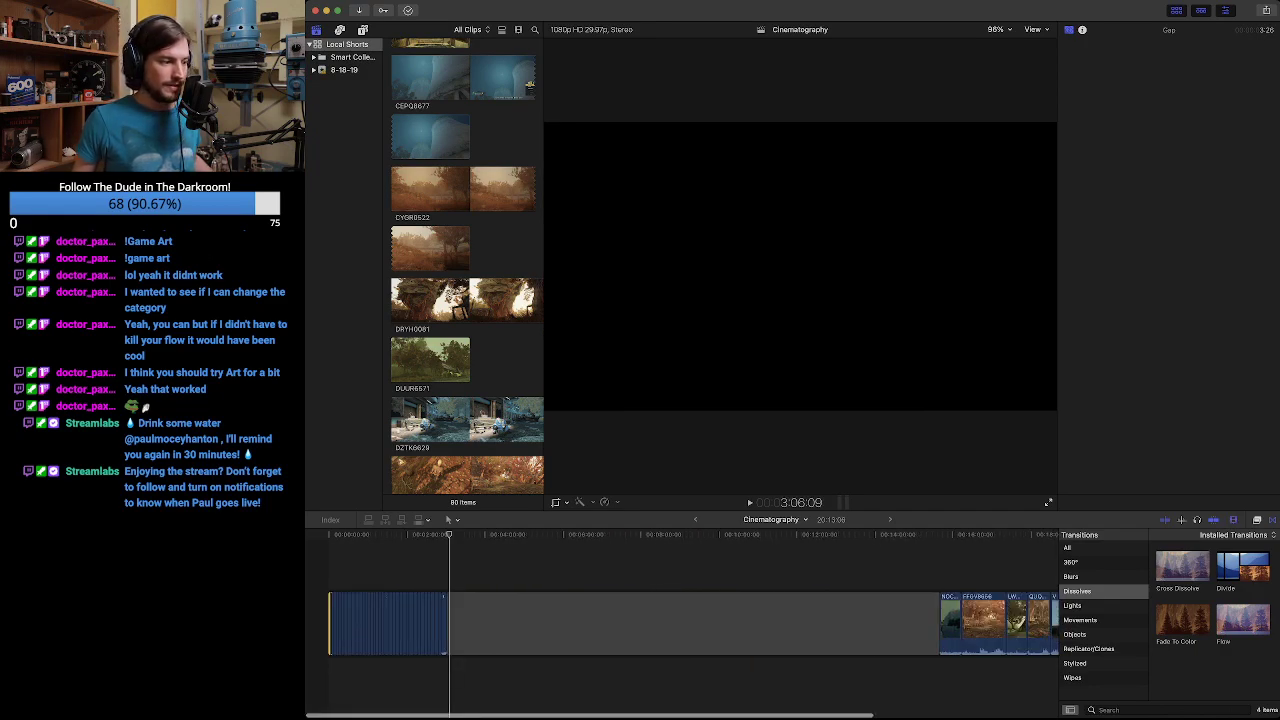
Select everything from the opening gap through the last trimmed clip to check its combined duration, and clear the selection.
key(Home)
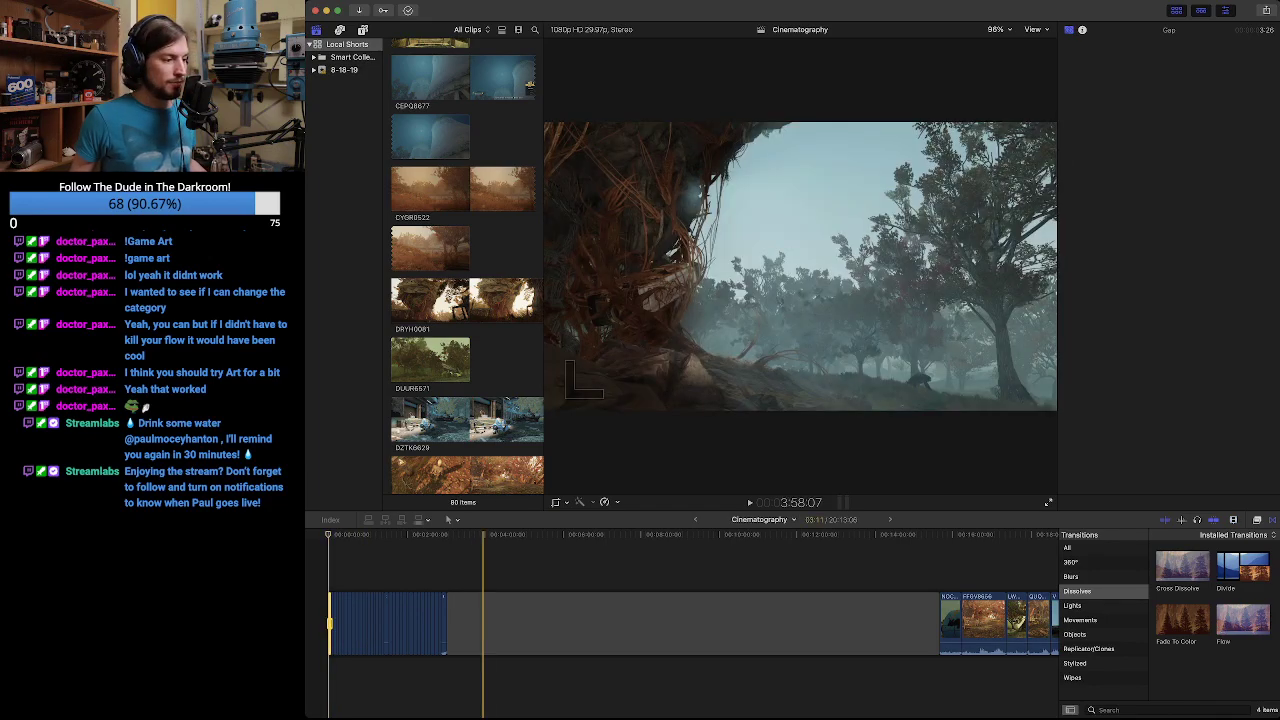
key(super+4)
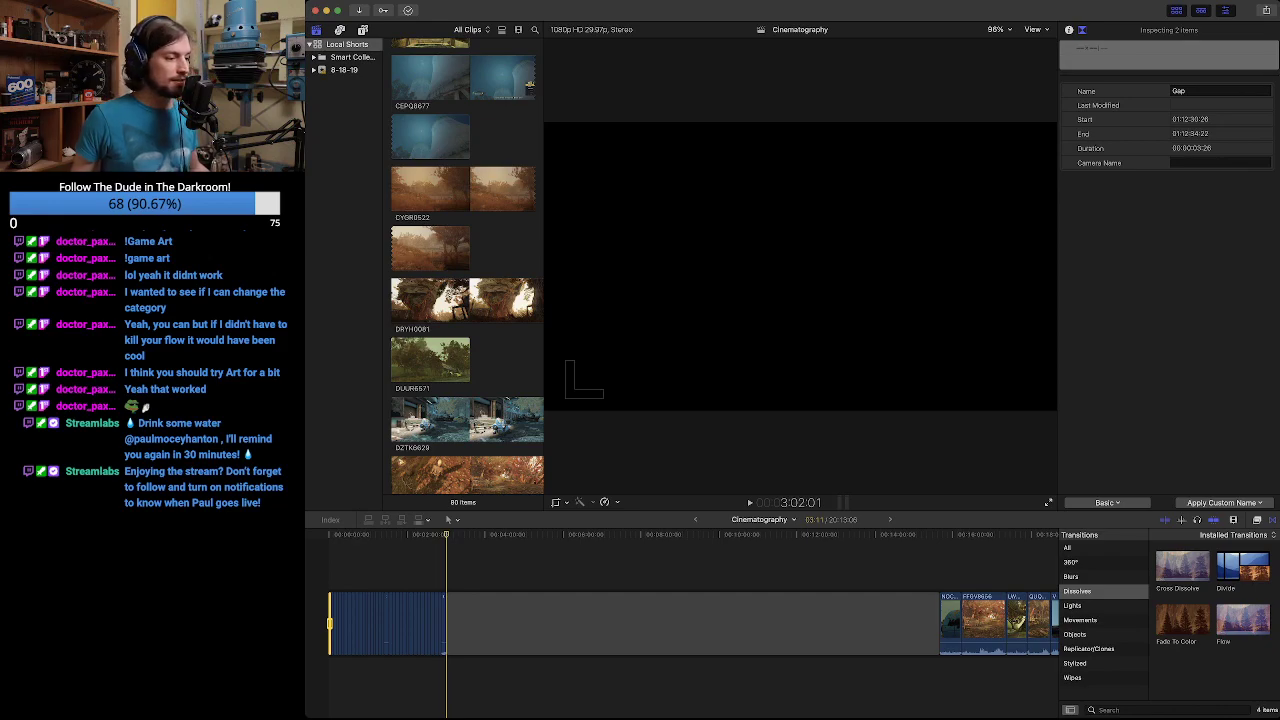
key(o)
key(super+a)
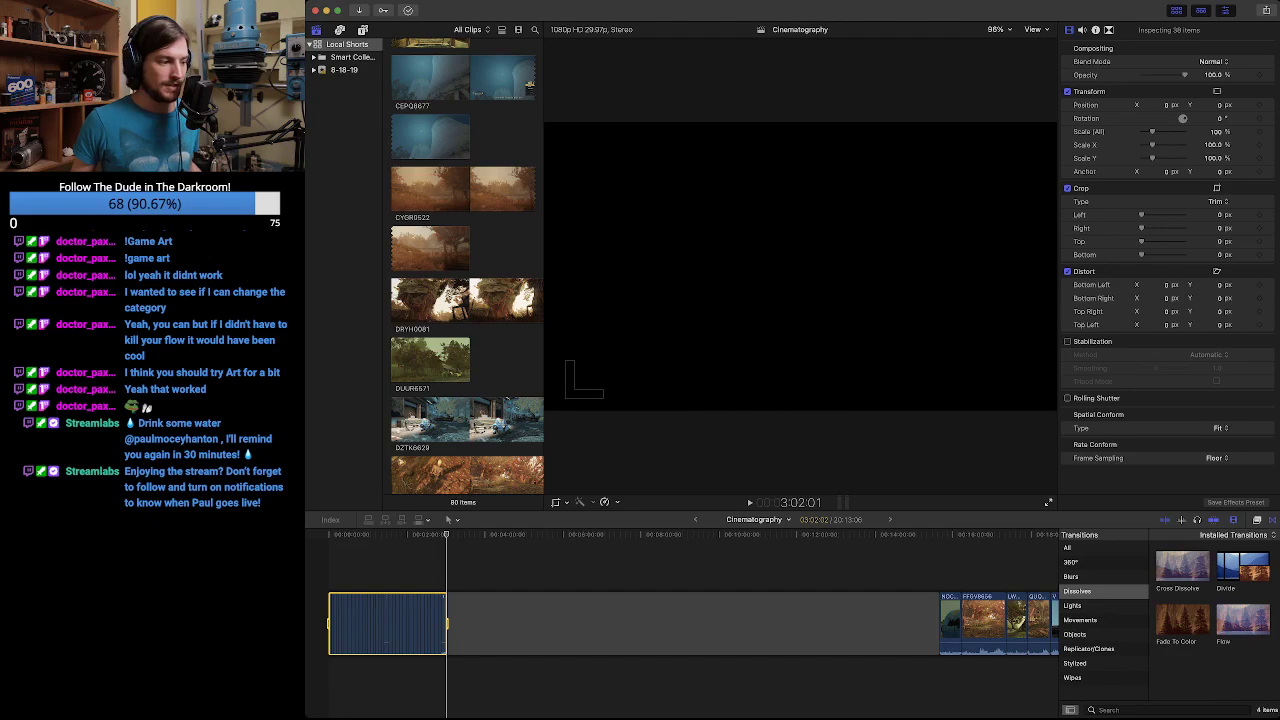
key(super+=)
key(super+=)
key(super+=)
scroll(661, 623, left, 1)
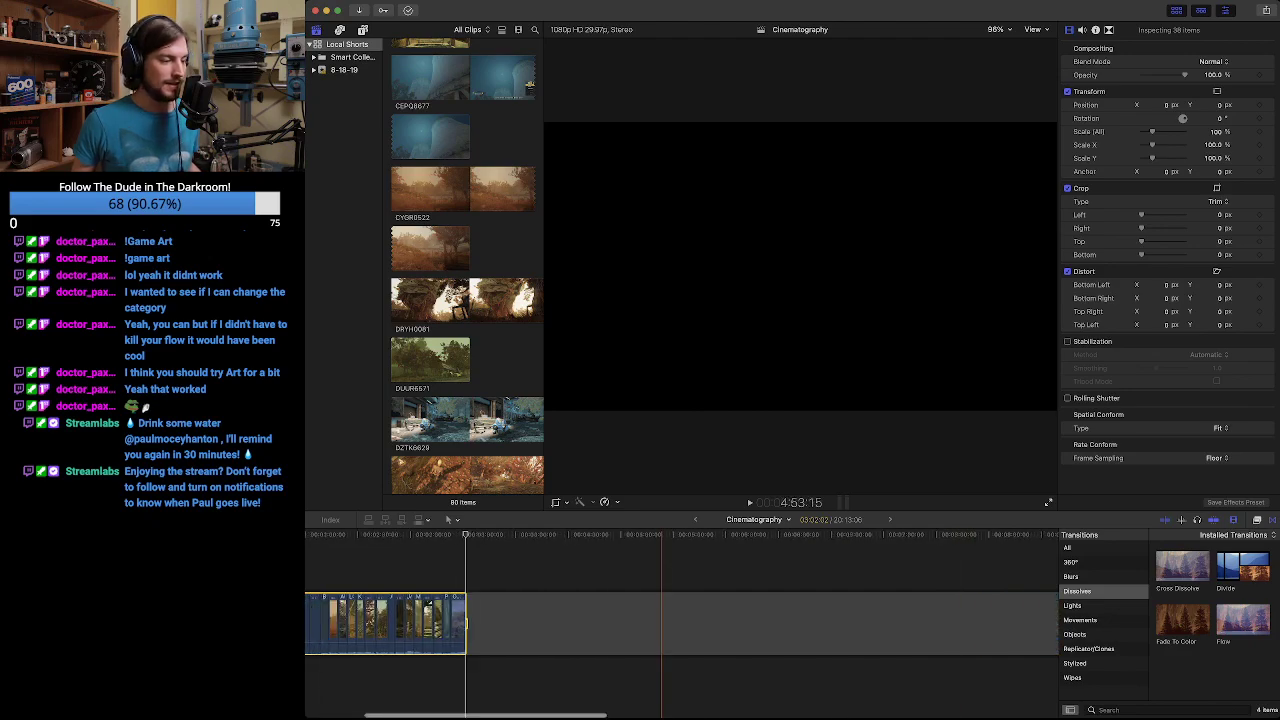
scroll(661, 623, left, 4)
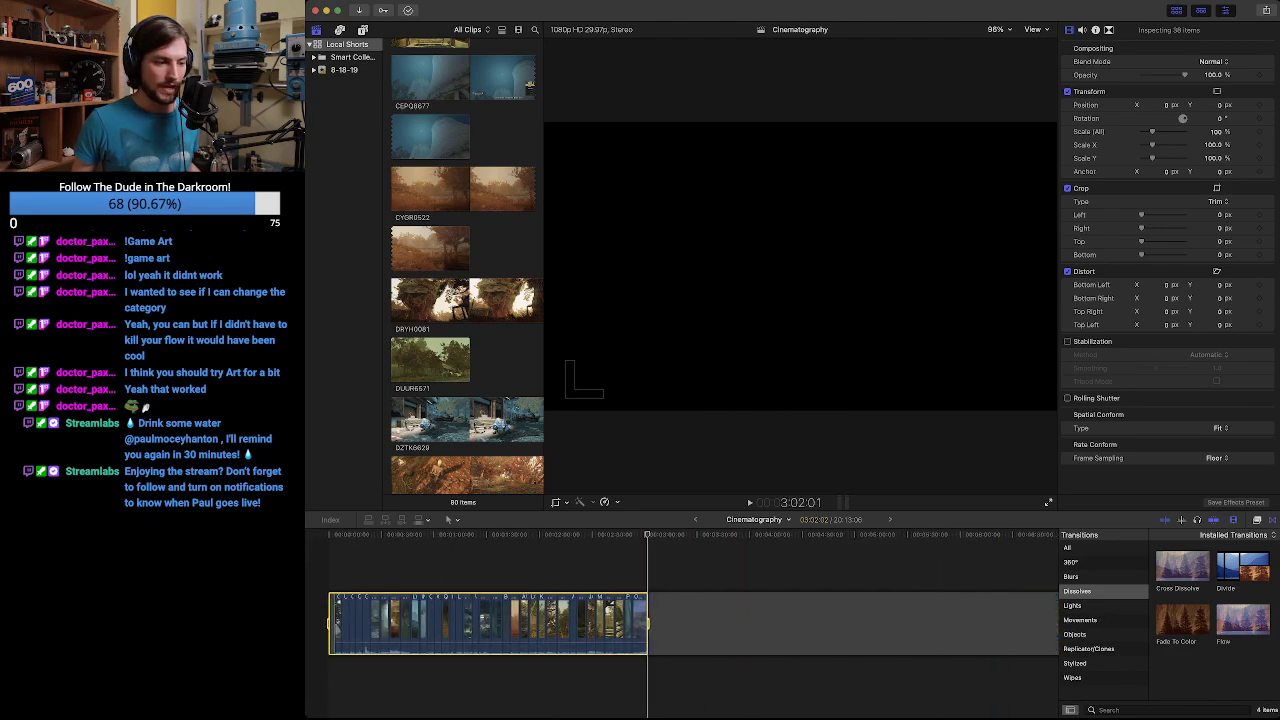
key(super+equal)
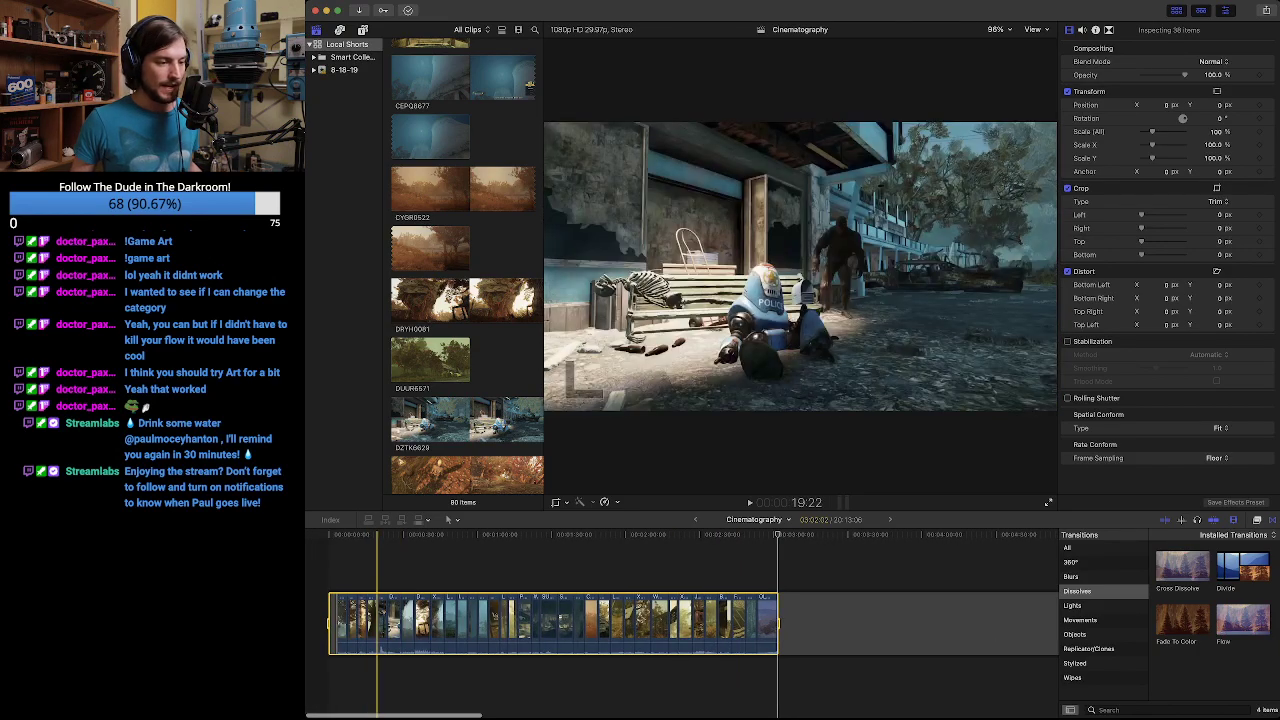
click(911, 623)
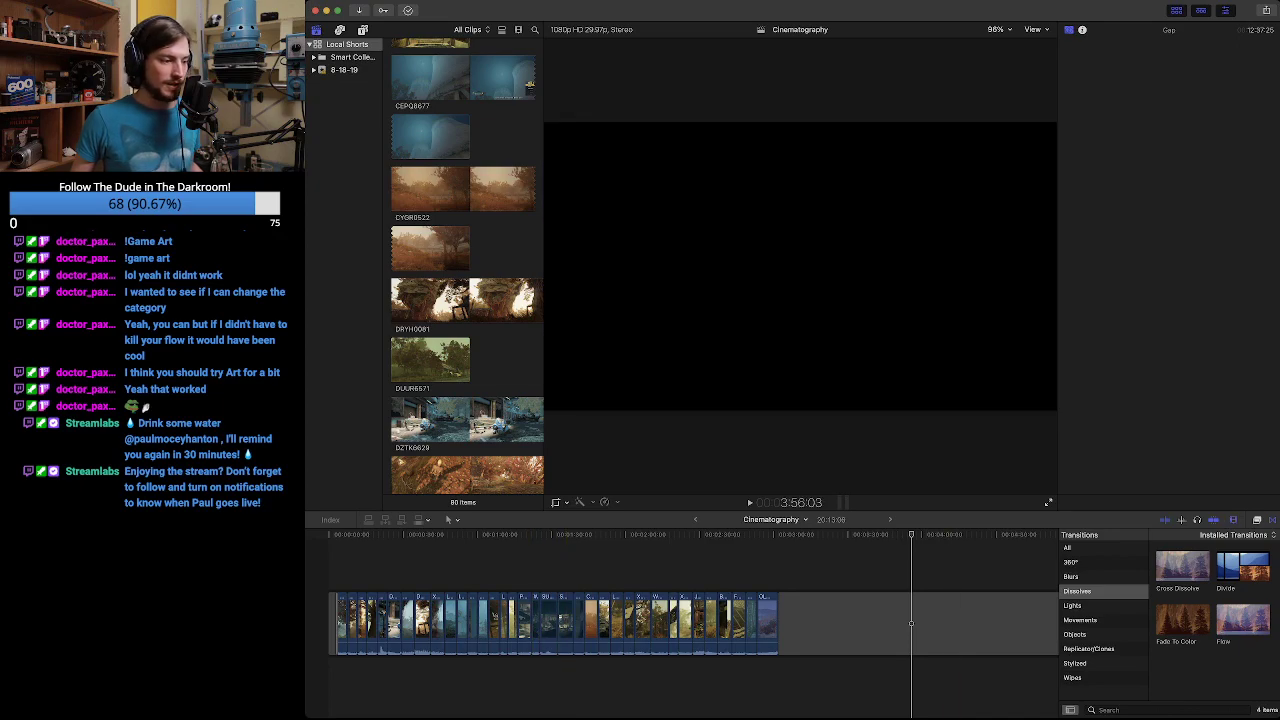
Play the mall fountain clip up to 1:22:18 and move it directly after the Valley Galleria sign clip beyond the long gap.
key(space)
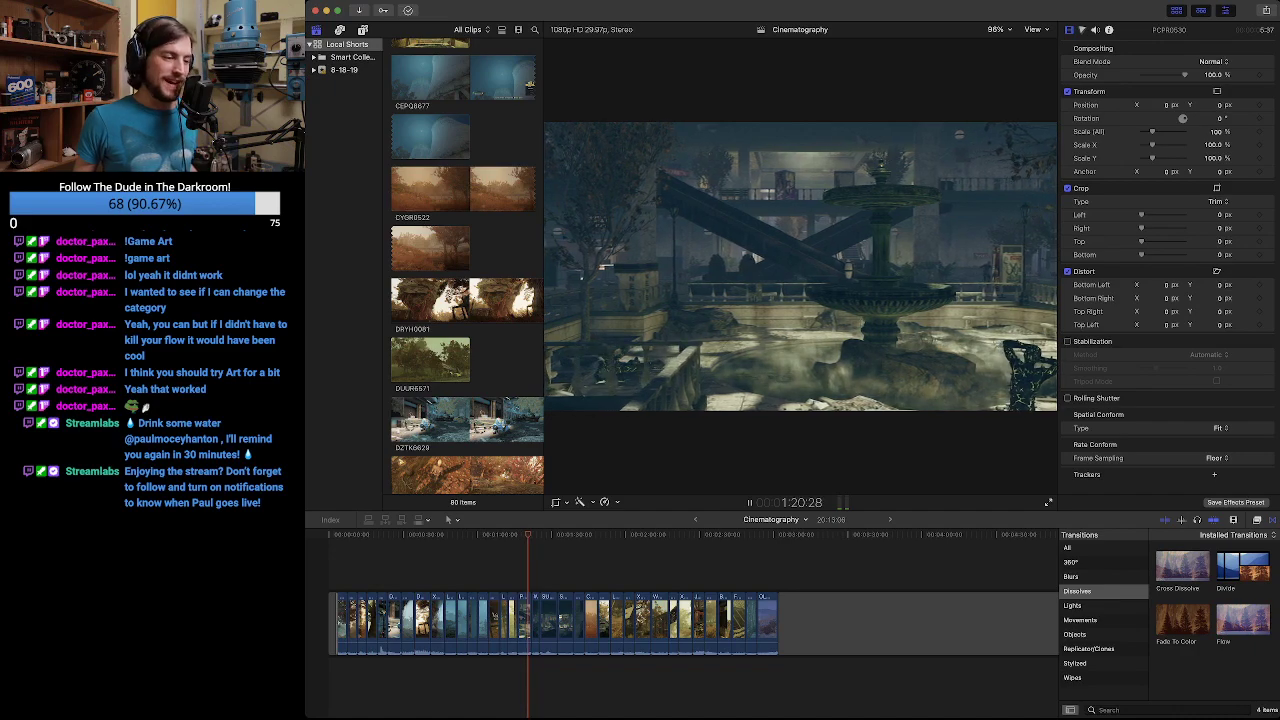
key(space)
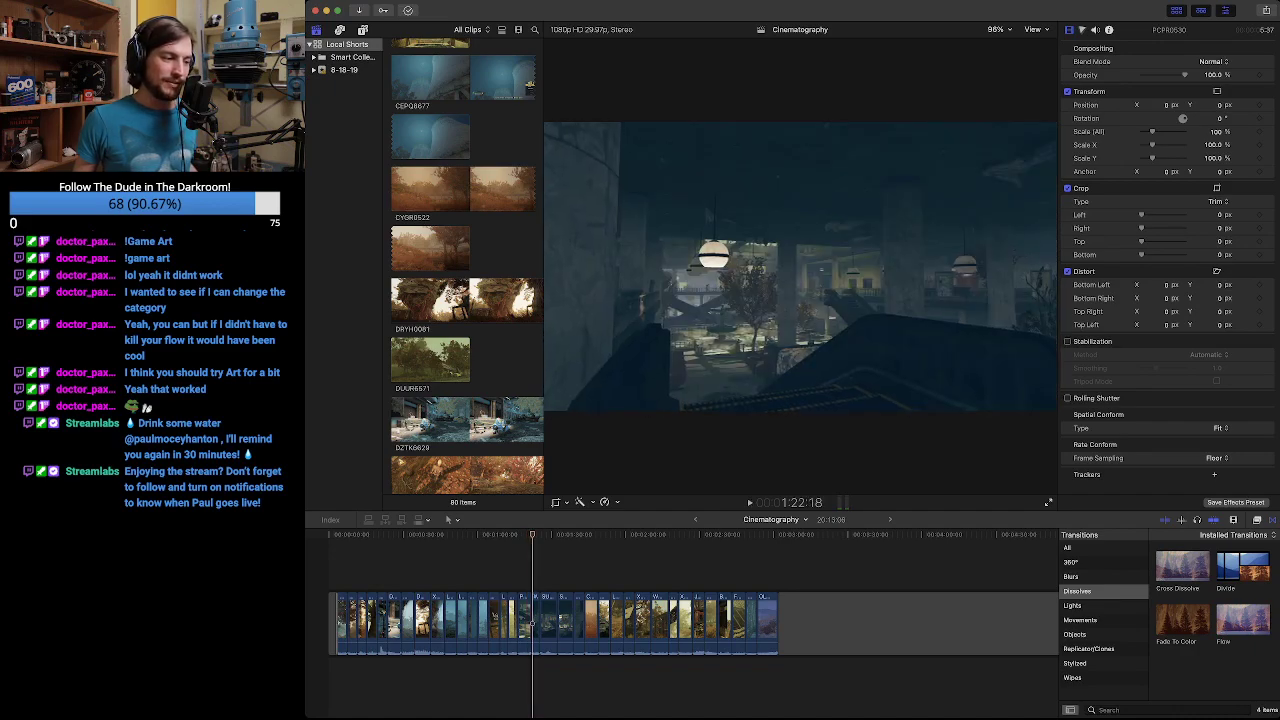
click(525, 623)
key(Up)
key(Down)
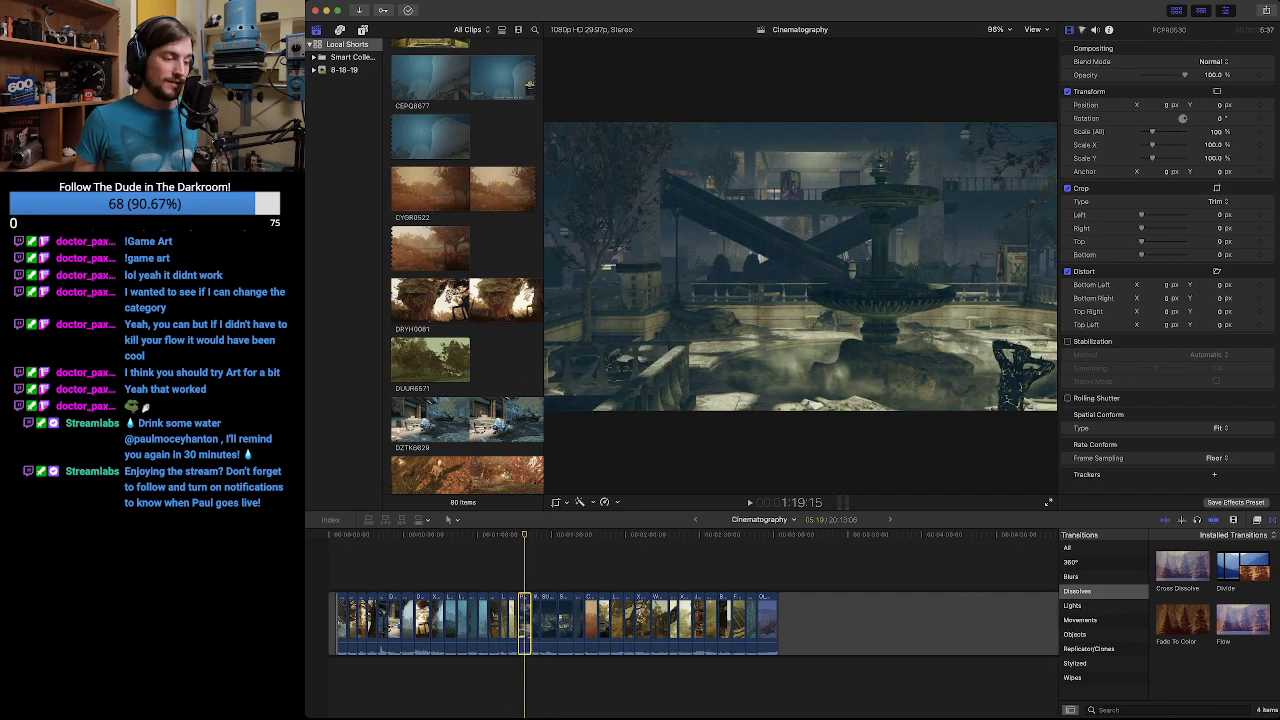
drag(524, 610, 845, 615)
click(798, 566)
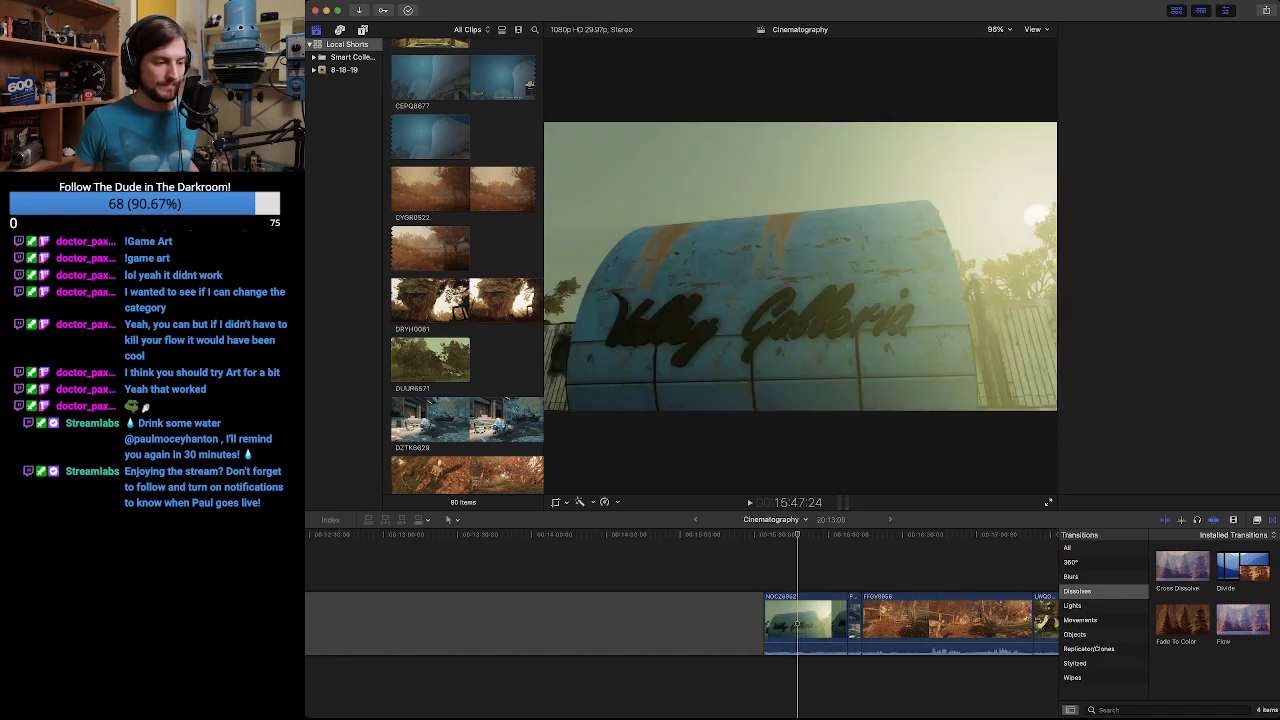
scroll(775, 622, left, 15)
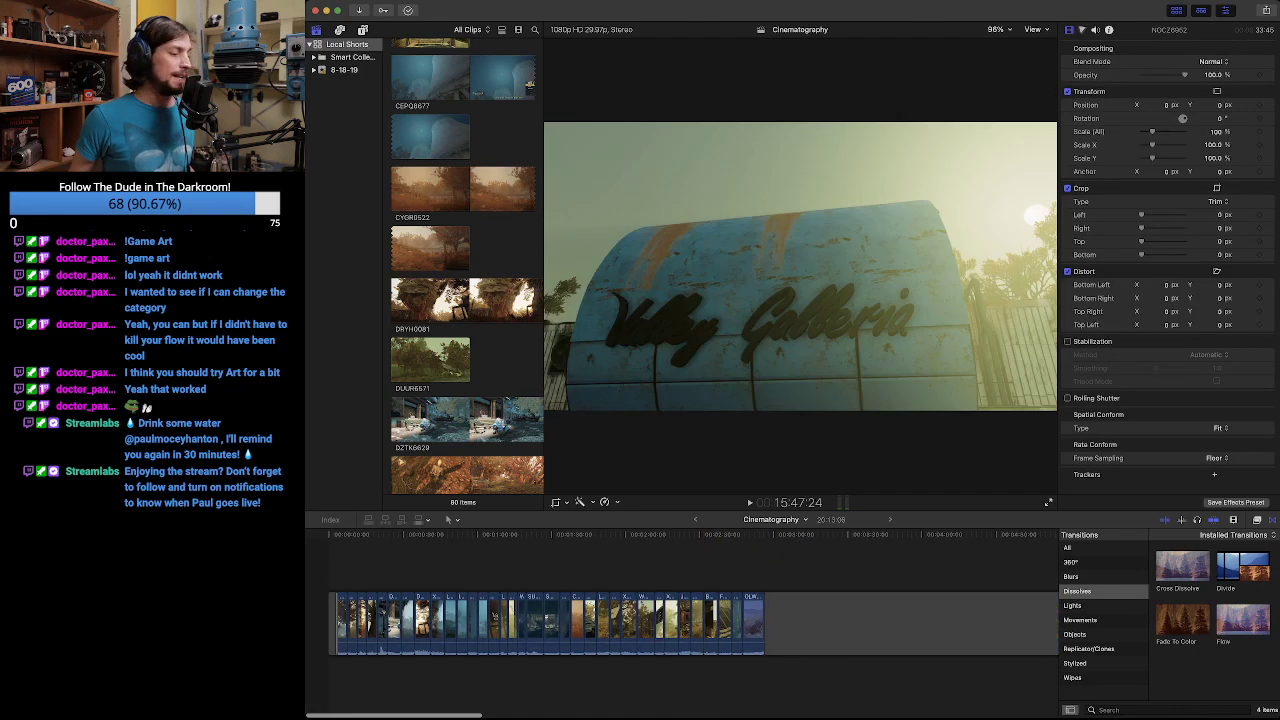
Step through the sequence's cuts from the first clip at 3:26 onward to review the order of the shots.
drag(328, 622, 337, 622)
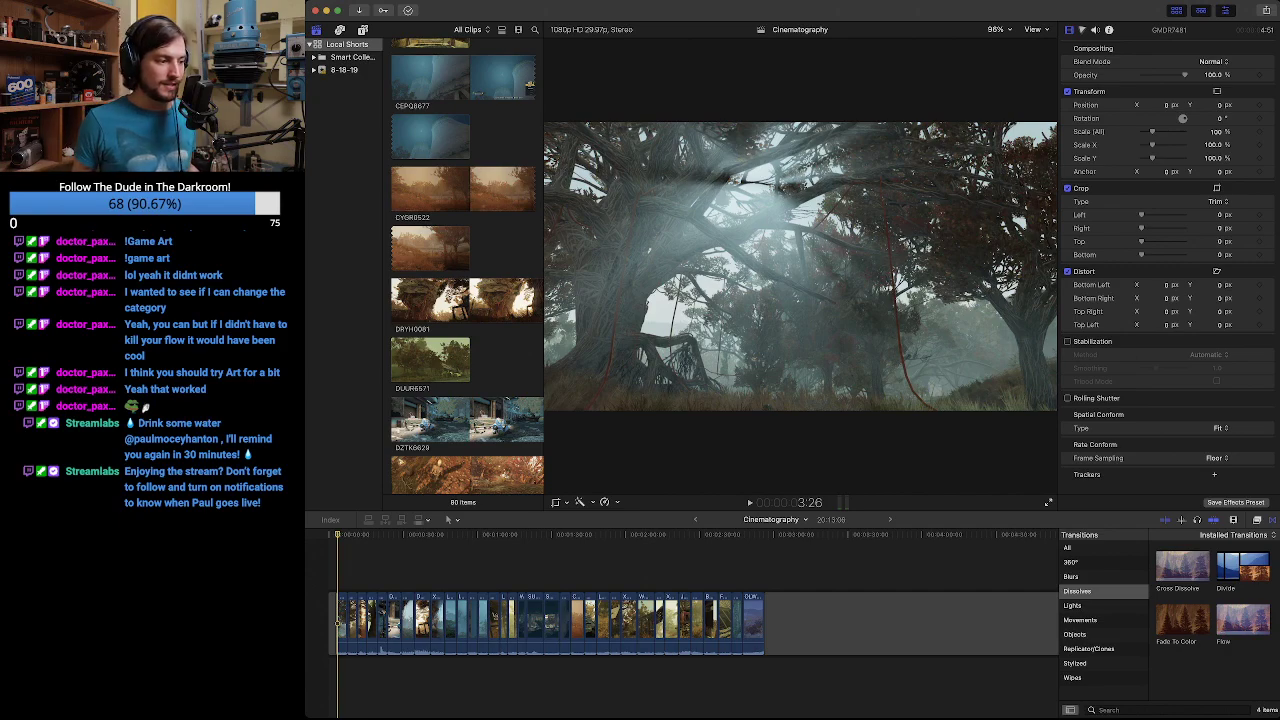
key(Down)
key(Down)
key(Down)
key(Down)
key(Down)
key(Down)
key(Down)
key(Down)
key(Down)
key(Down)
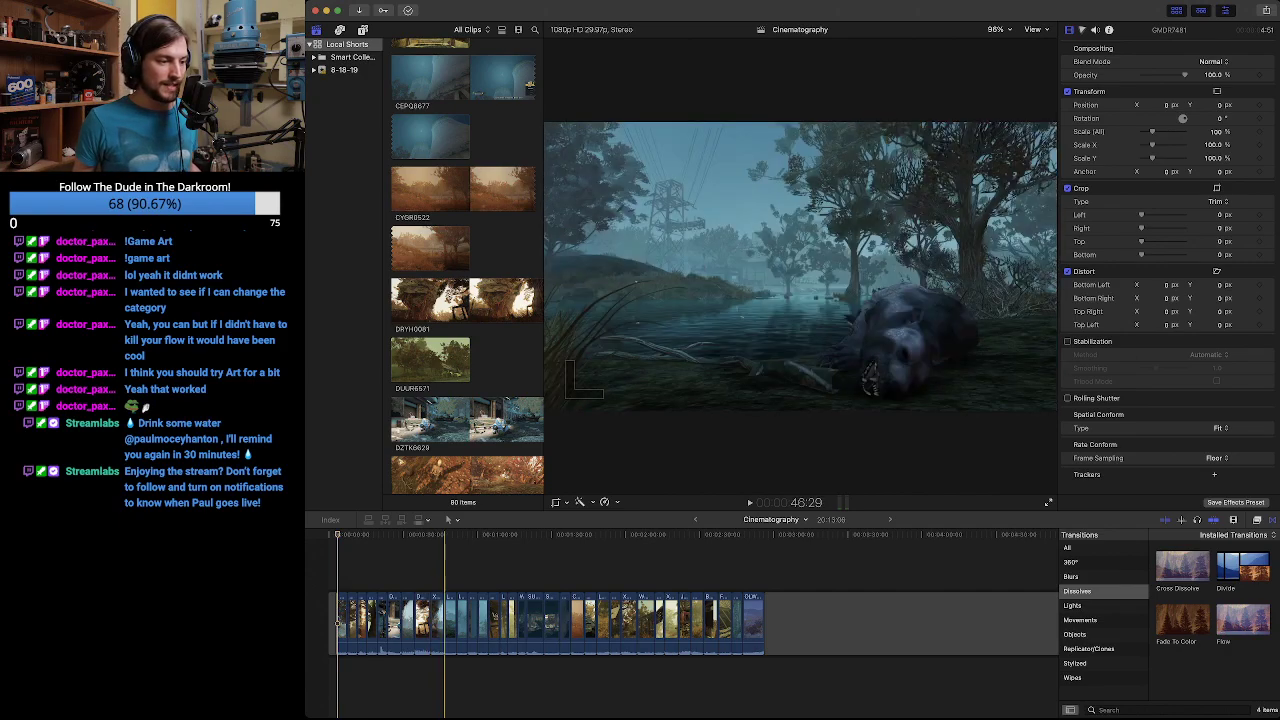
key(Up)
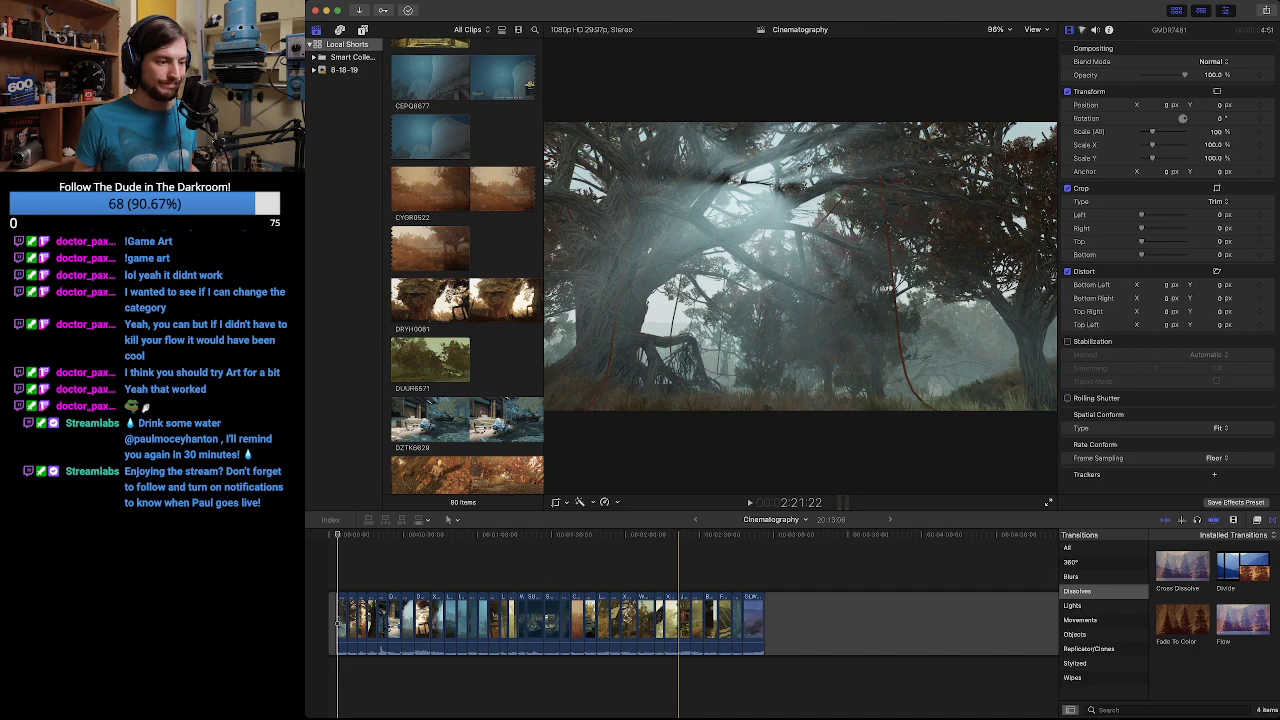
Step back through the cuts to the start of the sequence and select the opening gap at 2:26.
key(Down)
key(Up)
key(Up)
key(Up)
key(Up)
key(Up)
key(Up)
key(Up)
key(Up)
key(Up)
key(Down)
key(Home)
key(Down)
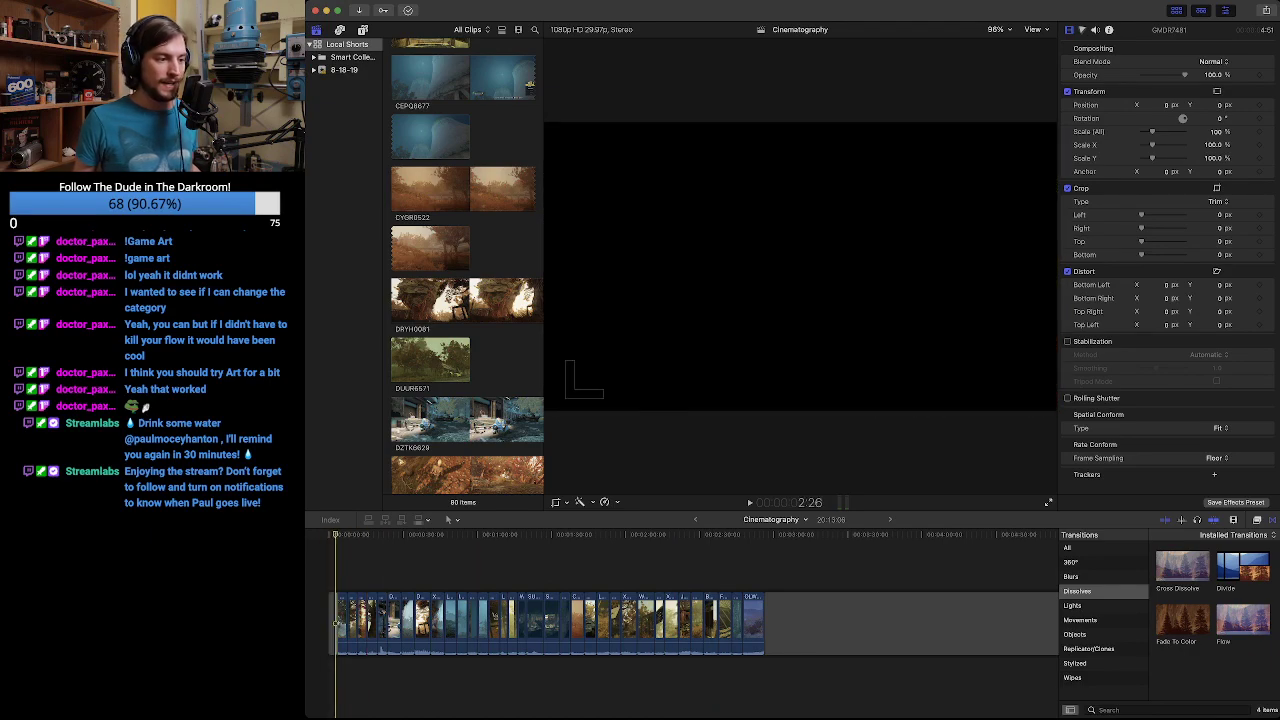
click(336, 623)
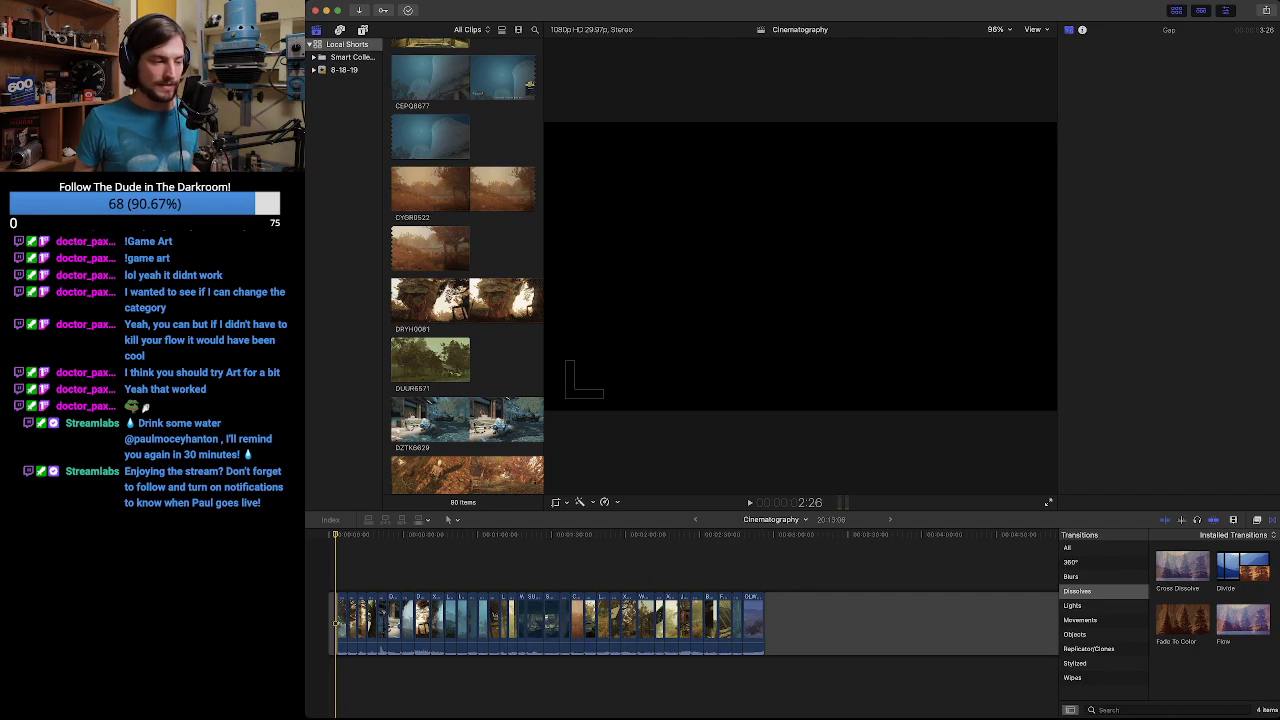
Review the opening shots up to the police robot clip at 19:22, select that clip and switch to another application.
key(space)
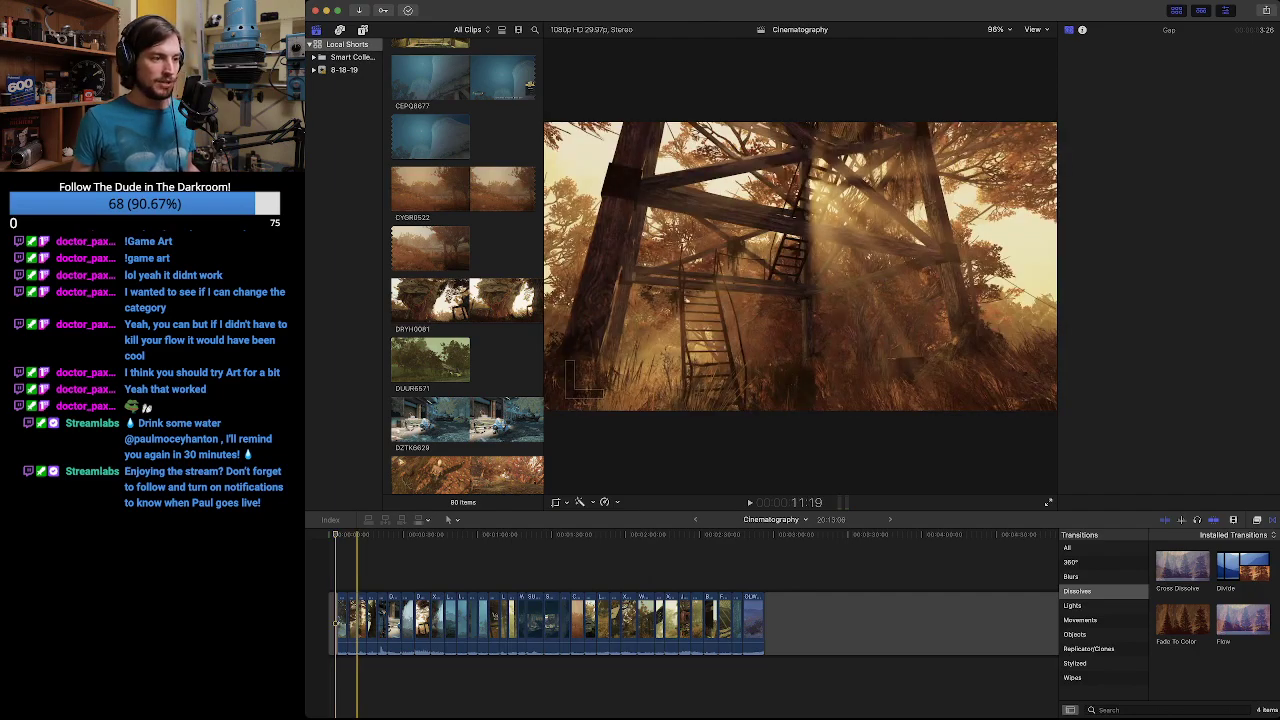
key(Down)
key(Down)
key(Down)
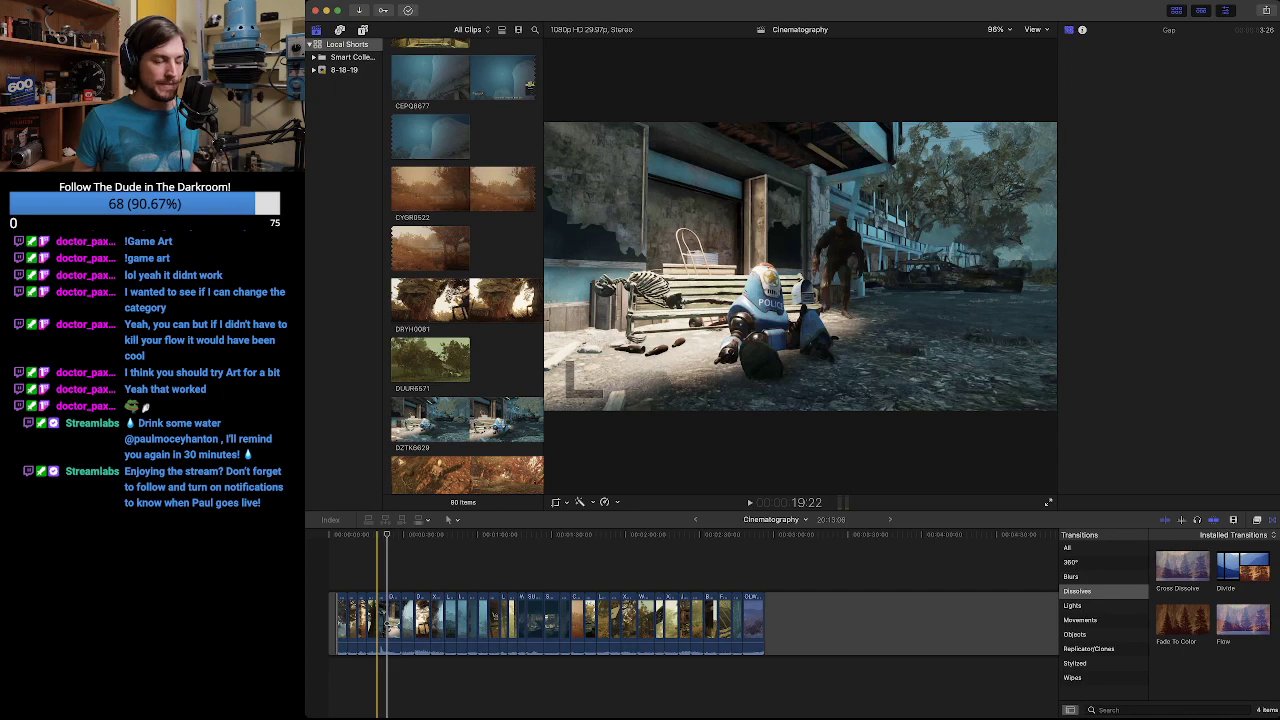
click(377, 623)
click(377, 623)
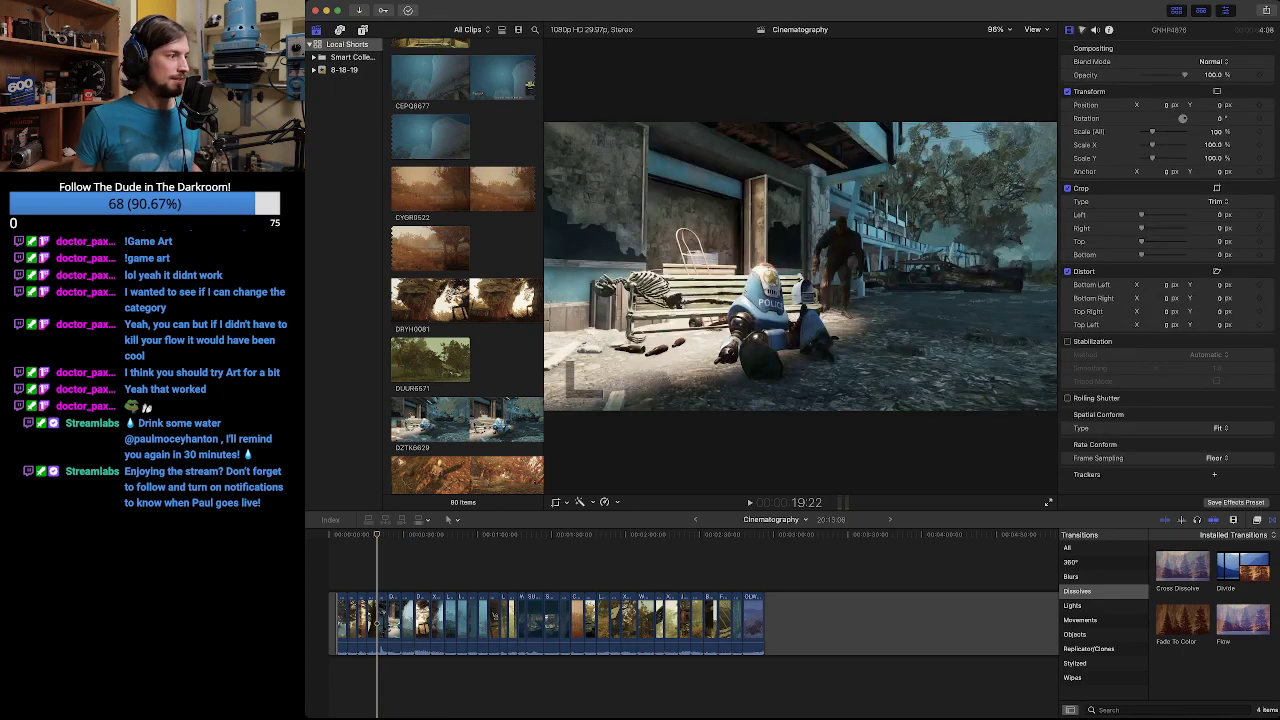
key(super+Tab)
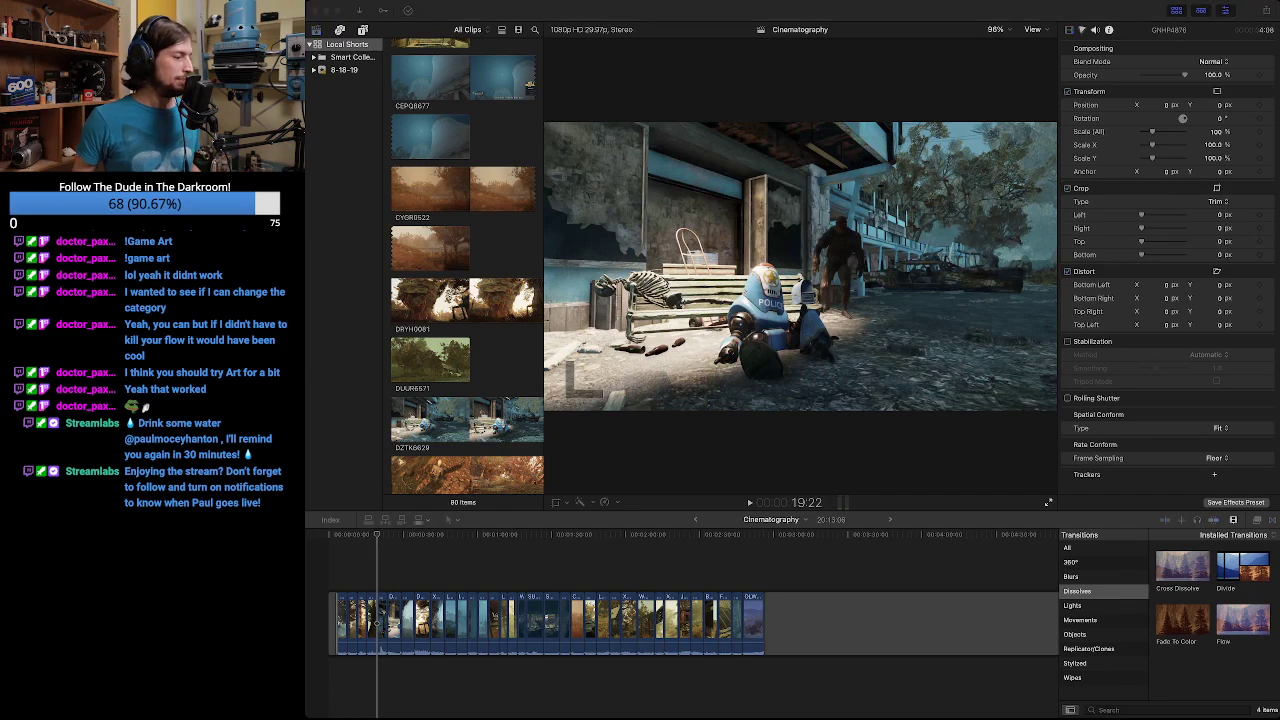